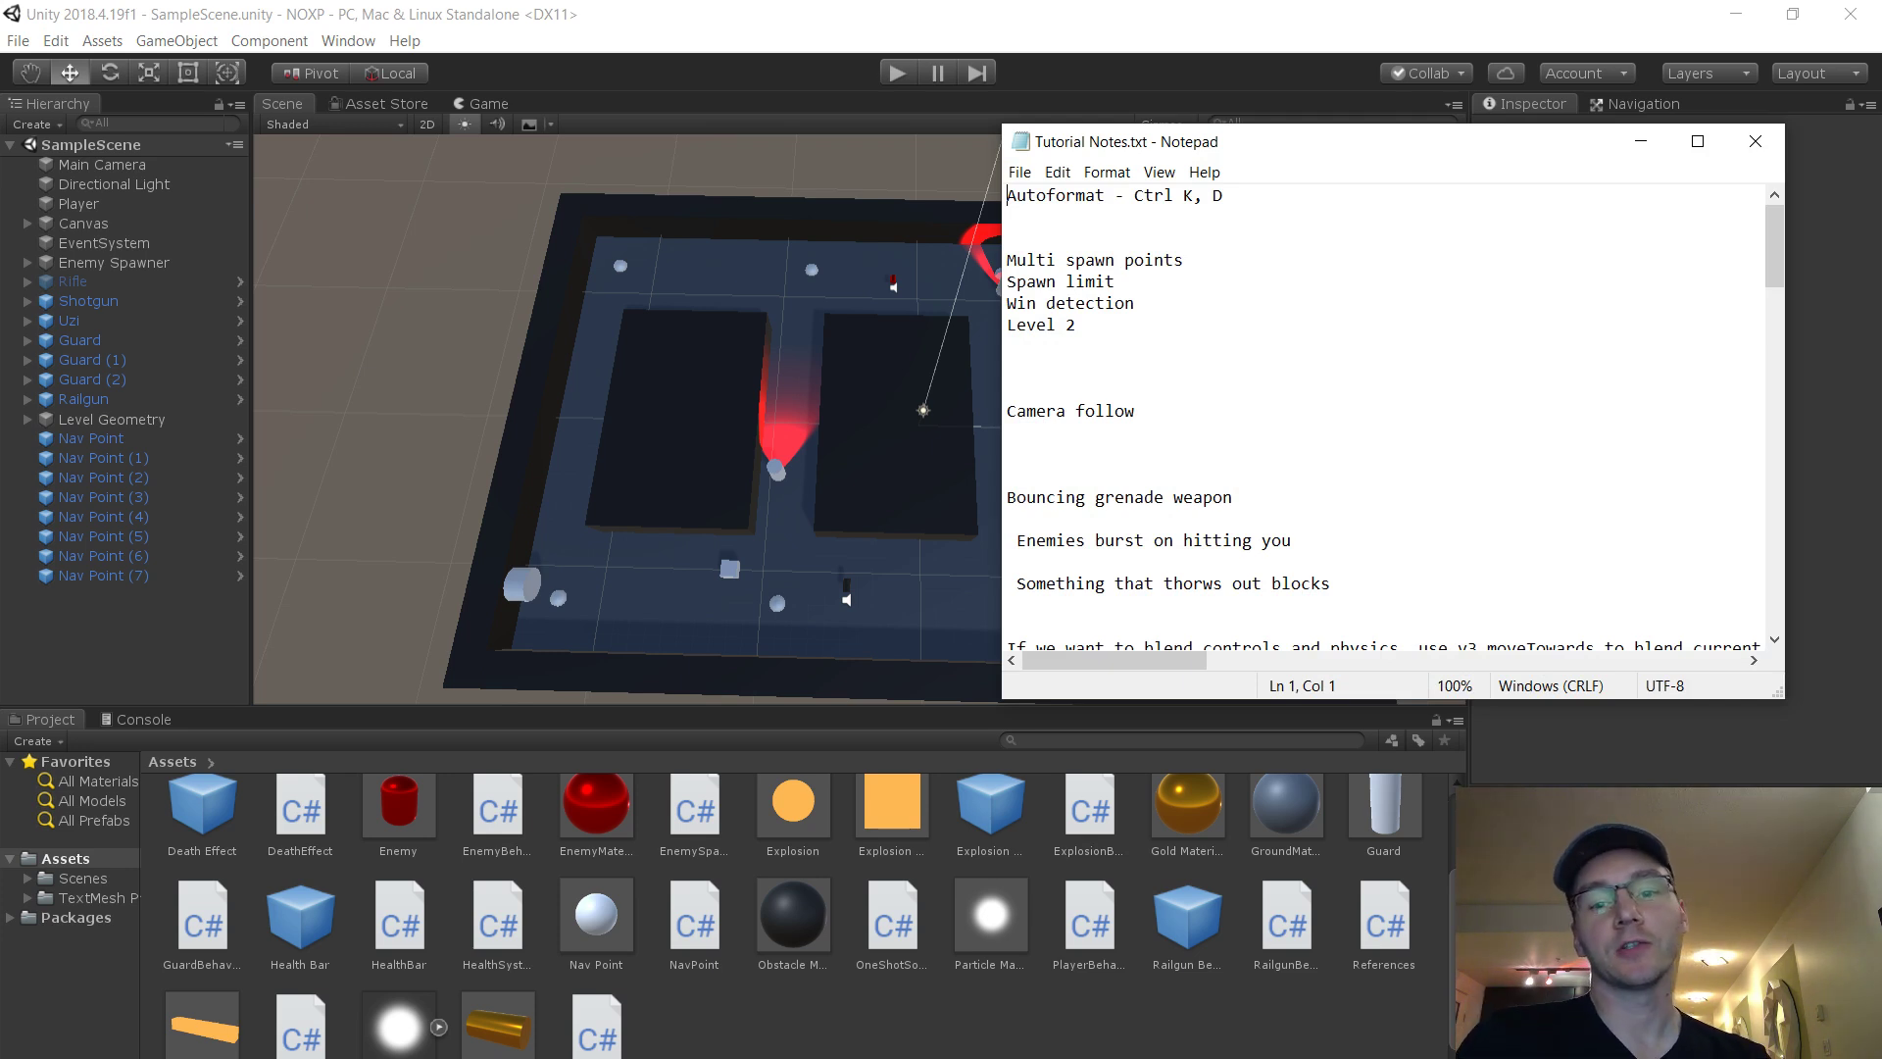
Review the multi spawn points, spawn limit, win detection and Level 2 items in the tutorial notes, and minimize the notes
{"action": "left_click_drag", "start_coordinate": [1117, 141], "coordinate": [1191, 410]}
{"action": "left_click", "coordinate": [1263, 530]}
{"action": "left_click", "coordinate": [1237, 548]}
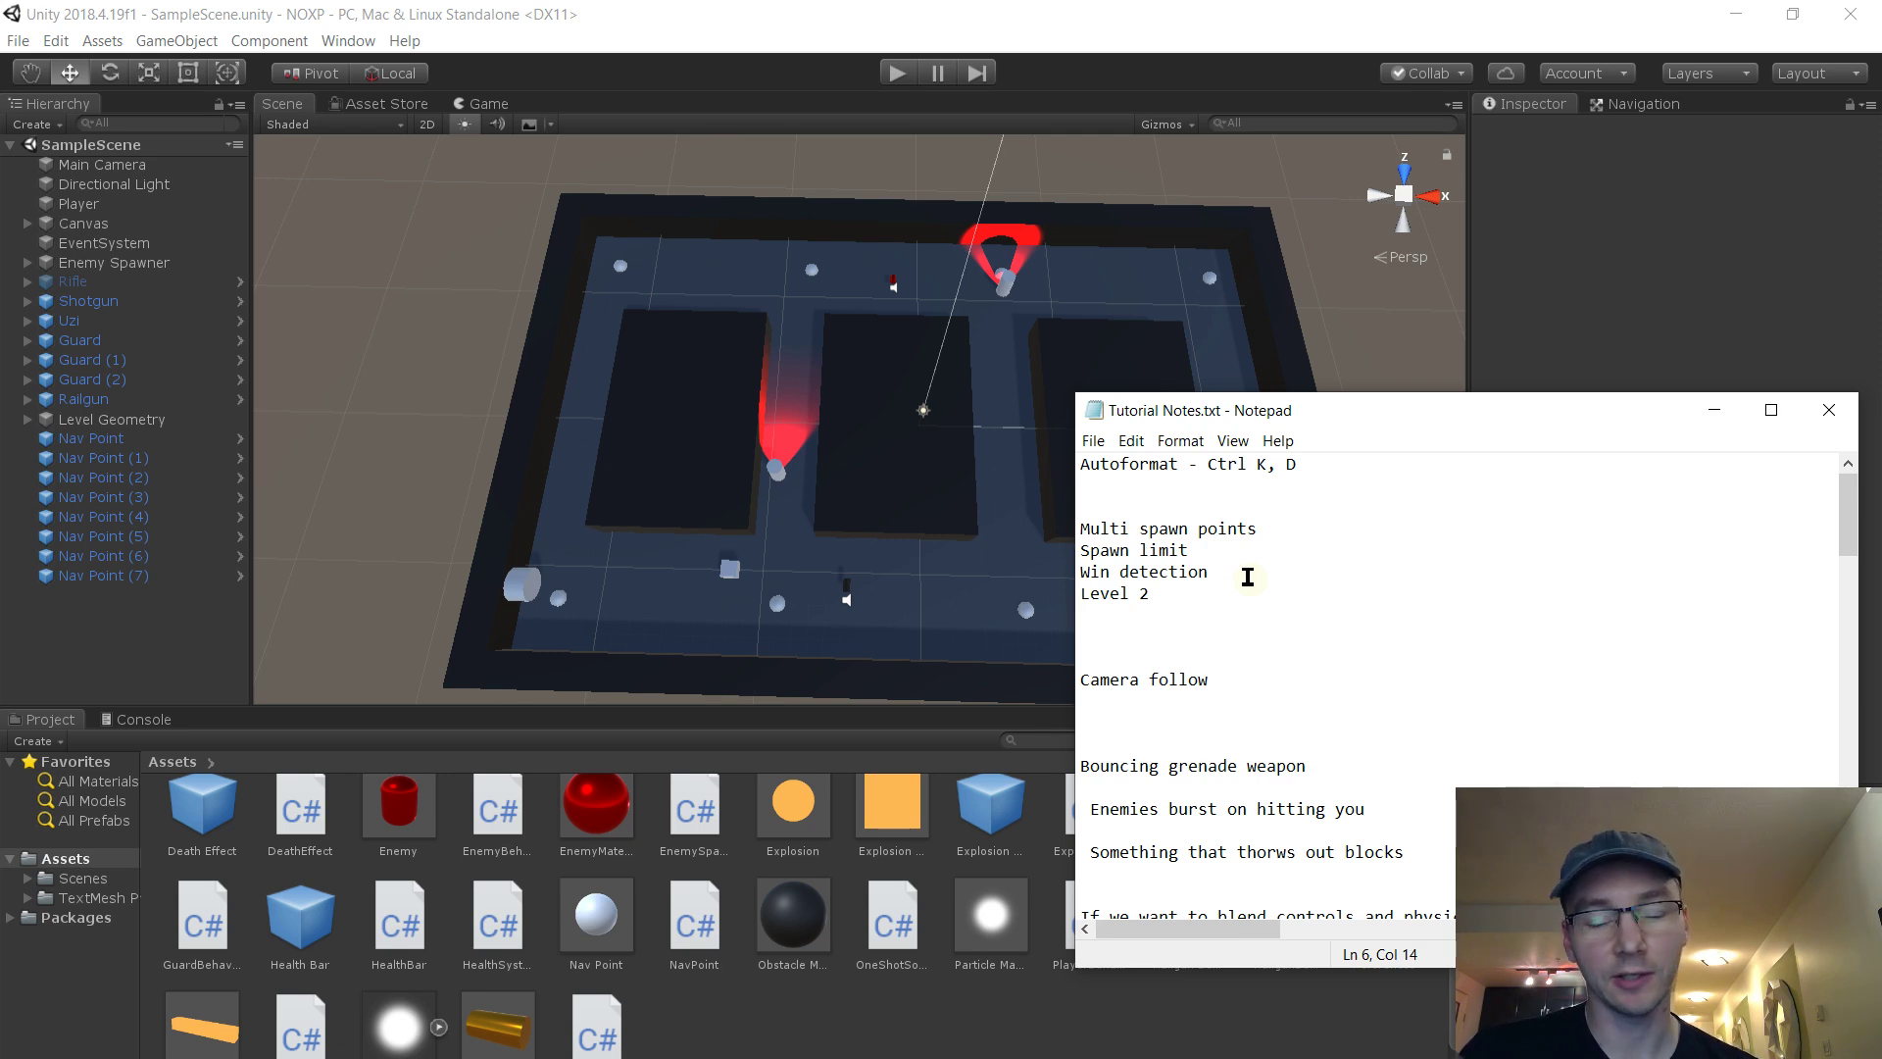
{"action": "left_click", "coordinate": [1212, 588]}
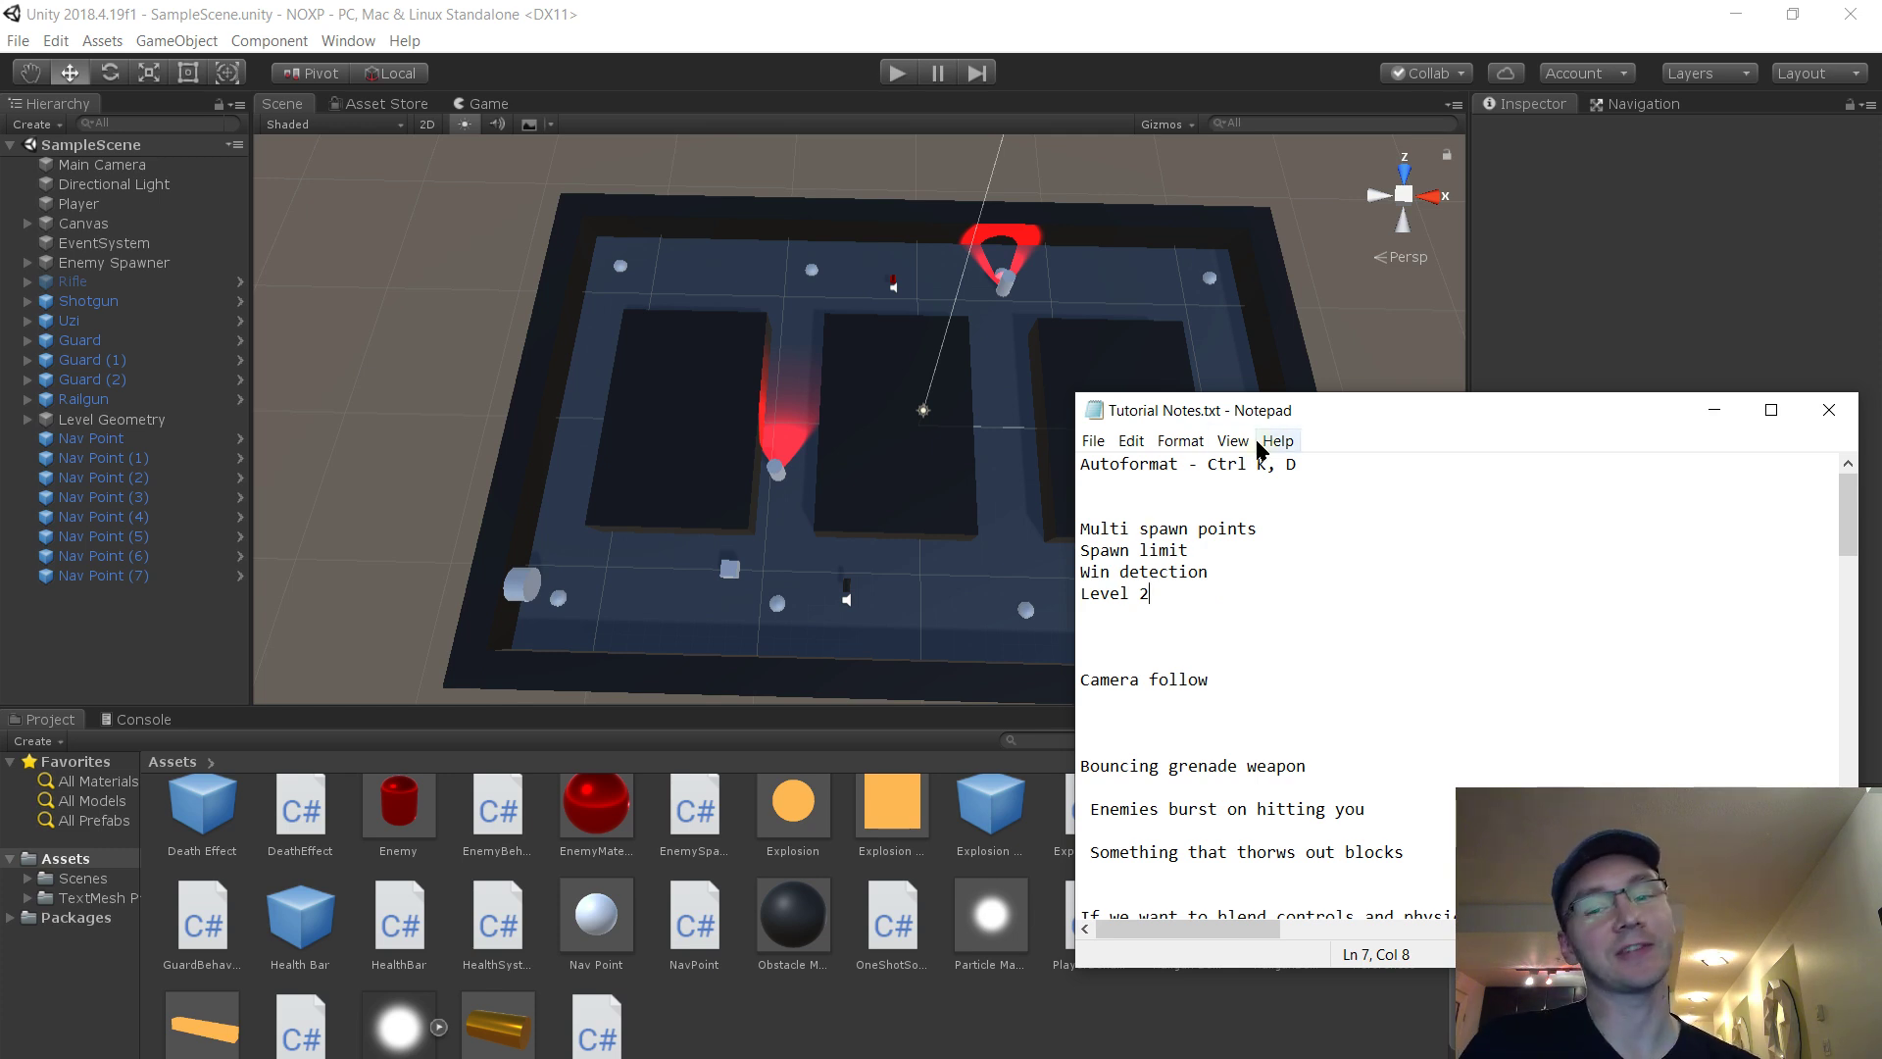
{"action": "left_click_drag", "start_coordinate": [1238, 420], "coordinate": [1230, 333]}
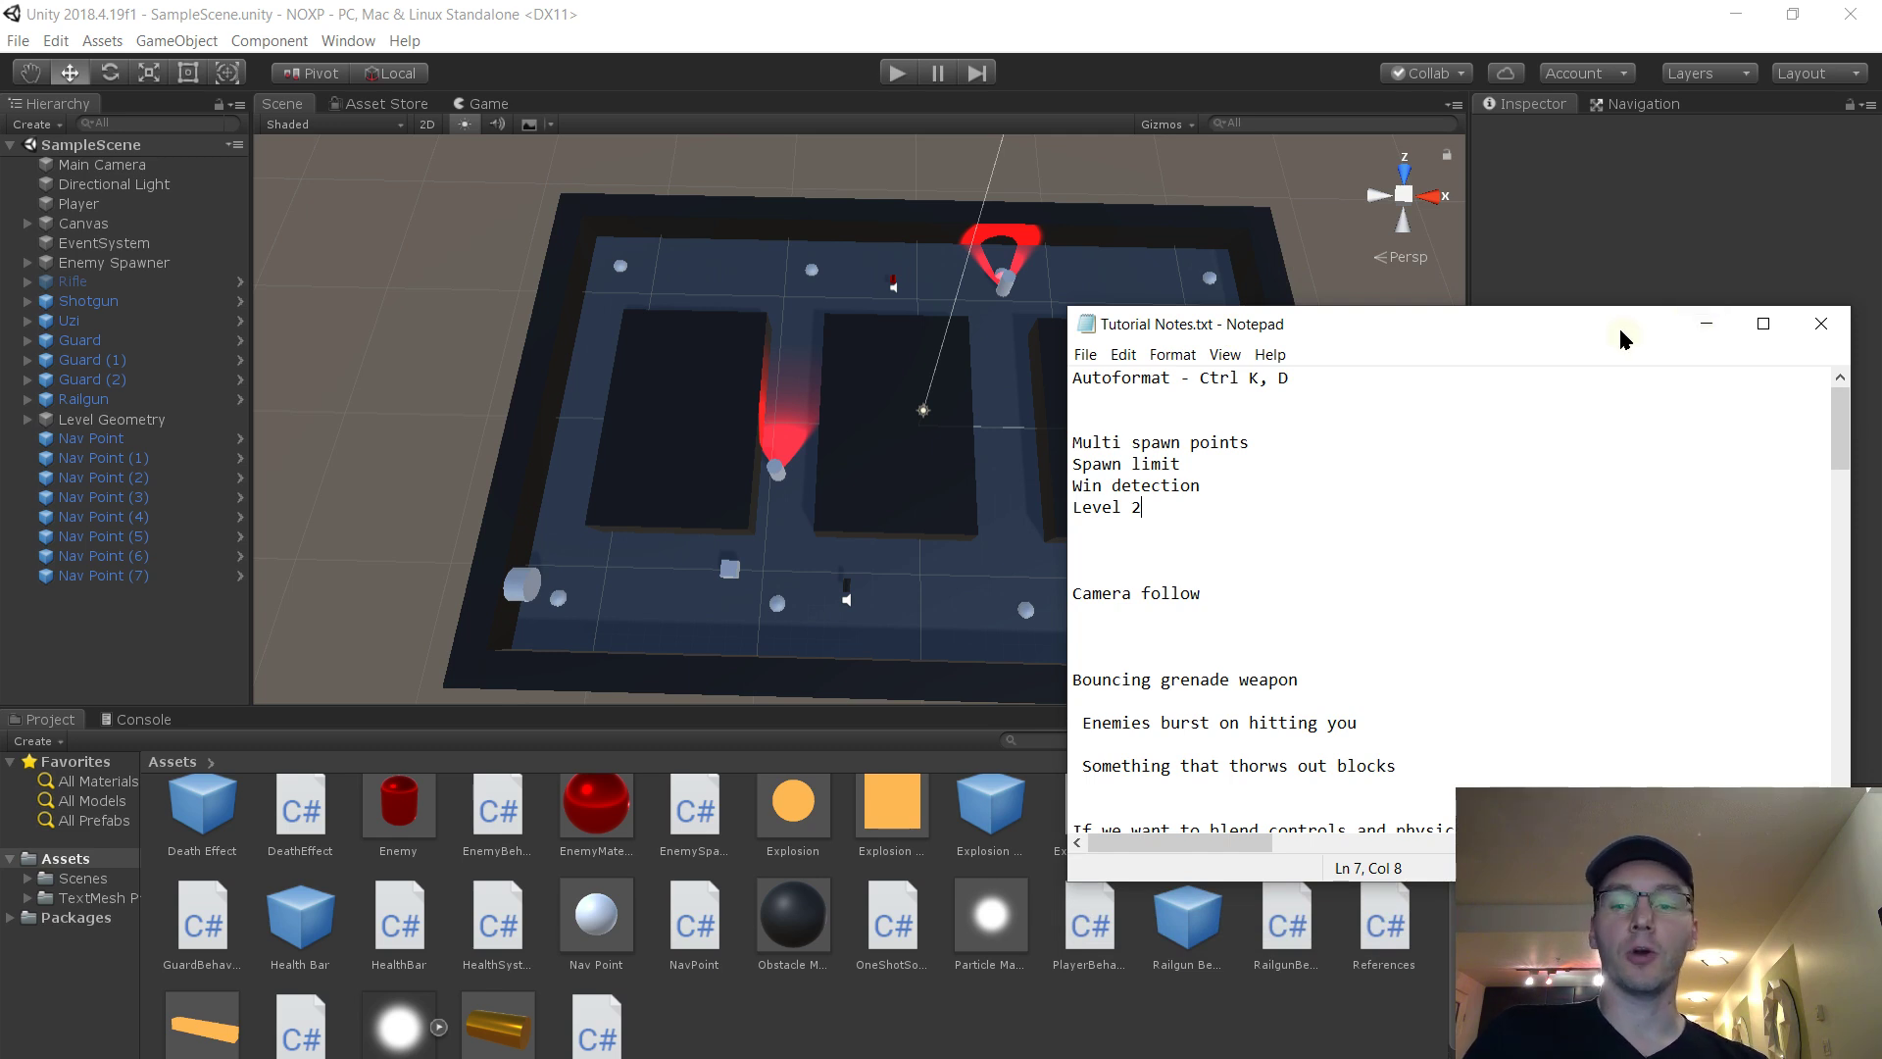
{"action": "left_click", "coordinate": [1707, 322]}
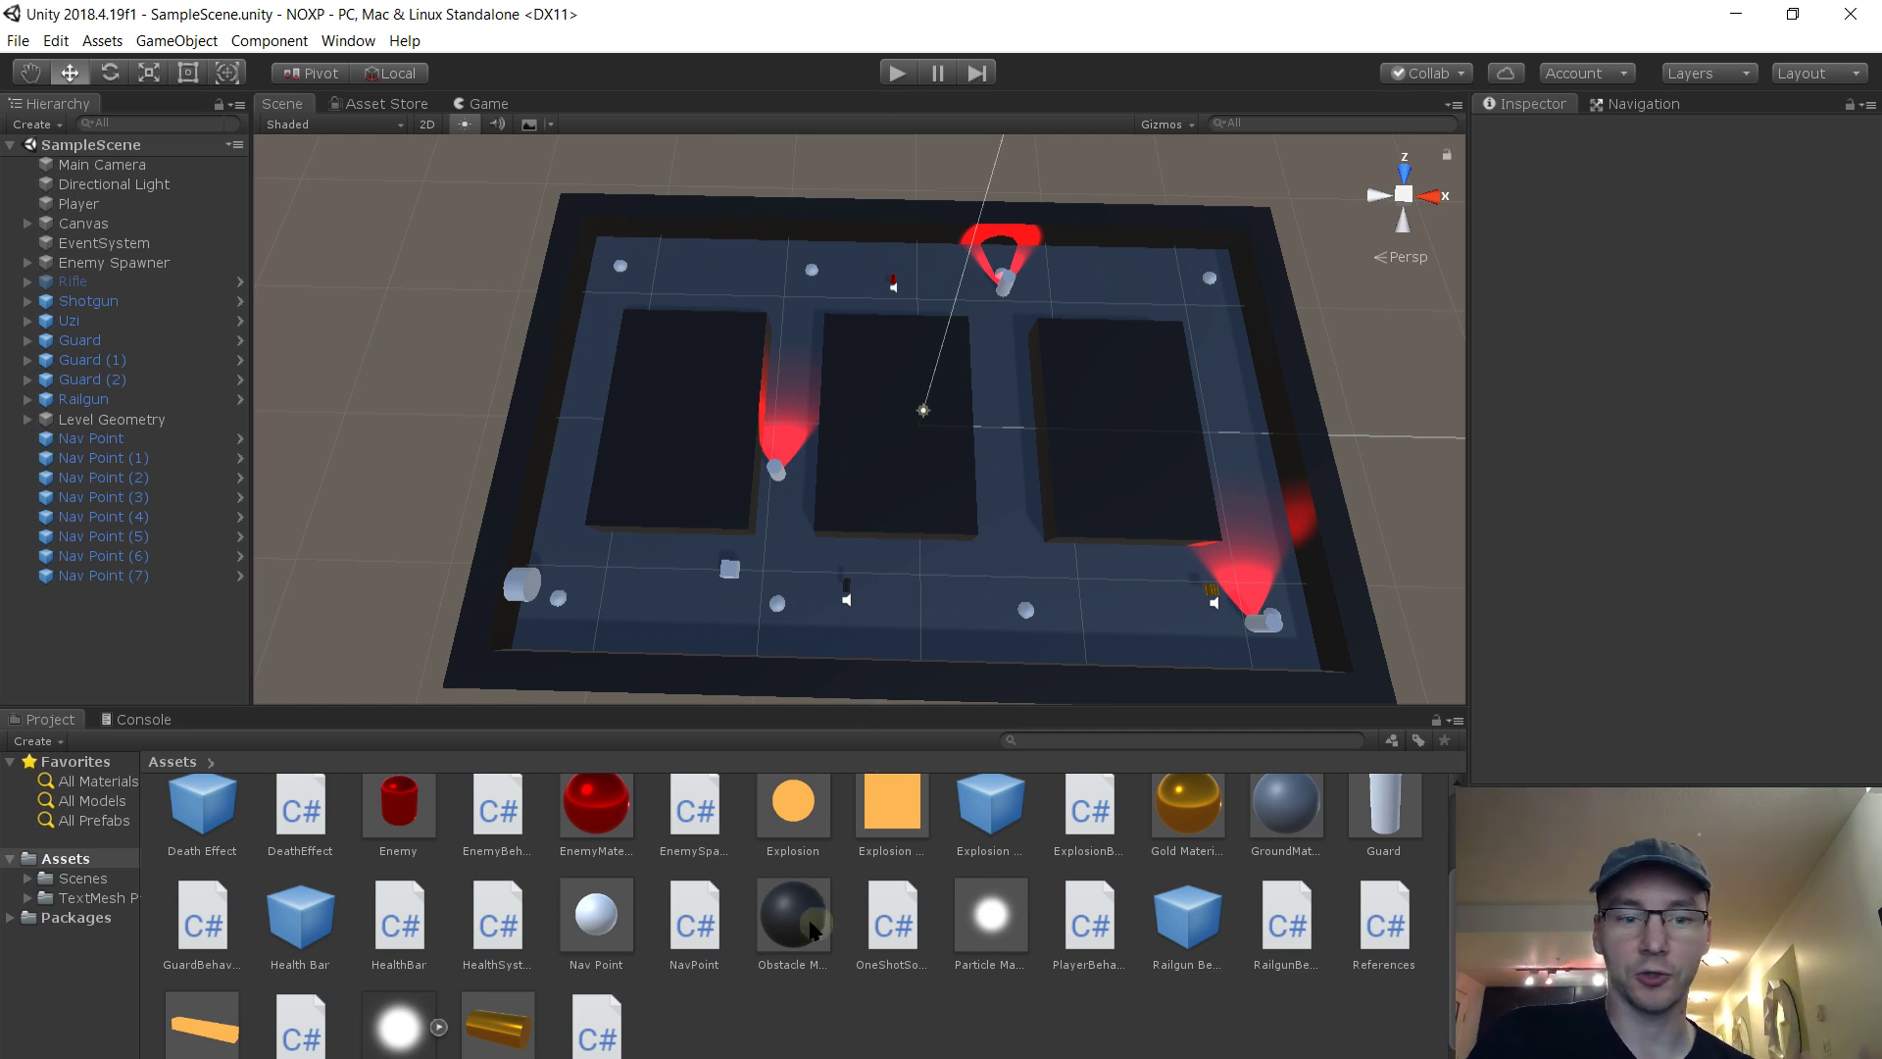
Open the EnemySpawner script from the project assets in Visual Studio and go to the definition of the References class
{"action": "scroll", "coordinate": [742, 1024], "scroll_direction": "up", "scroll_amount": 2}
{"action": "scroll", "coordinate": [742, 1024], "scroll_direction": "up", "scroll_amount": 1}
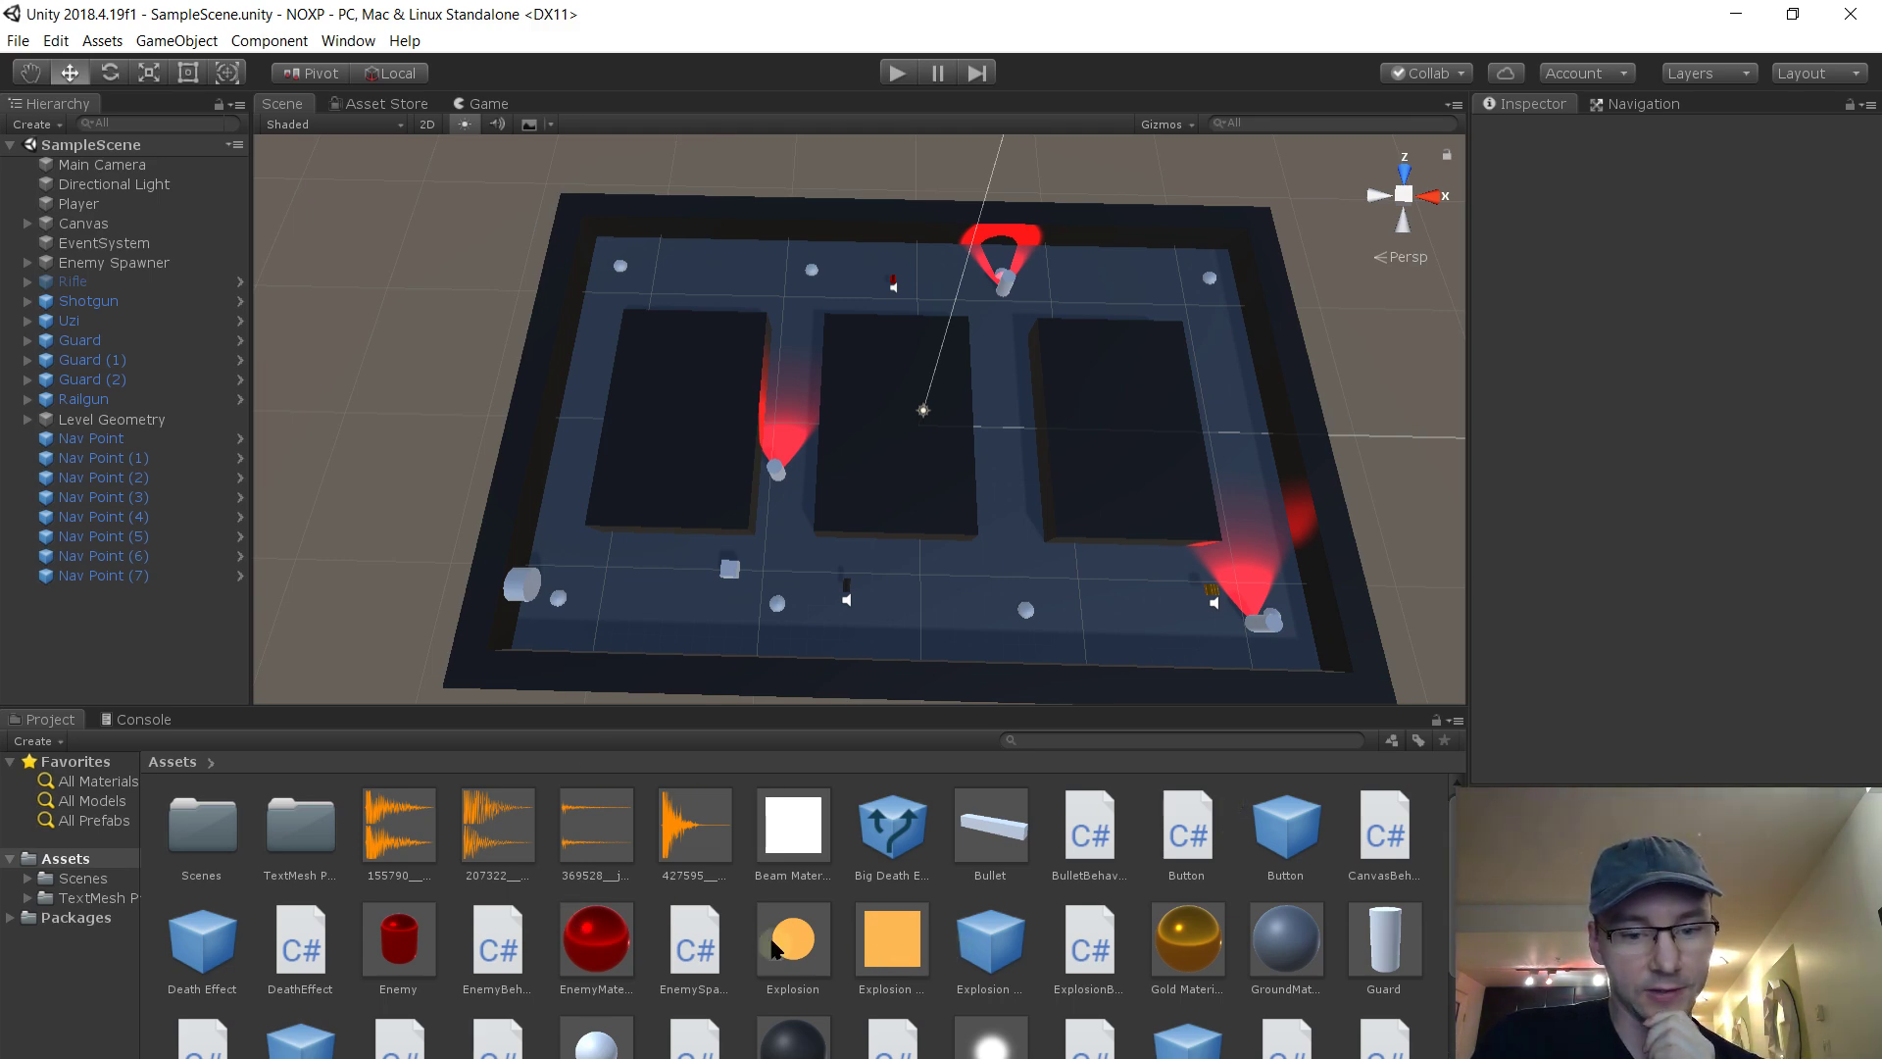
{"action": "left_click", "coordinate": [708, 945]}
{"action": "double_click", "coordinate": [708, 945]}
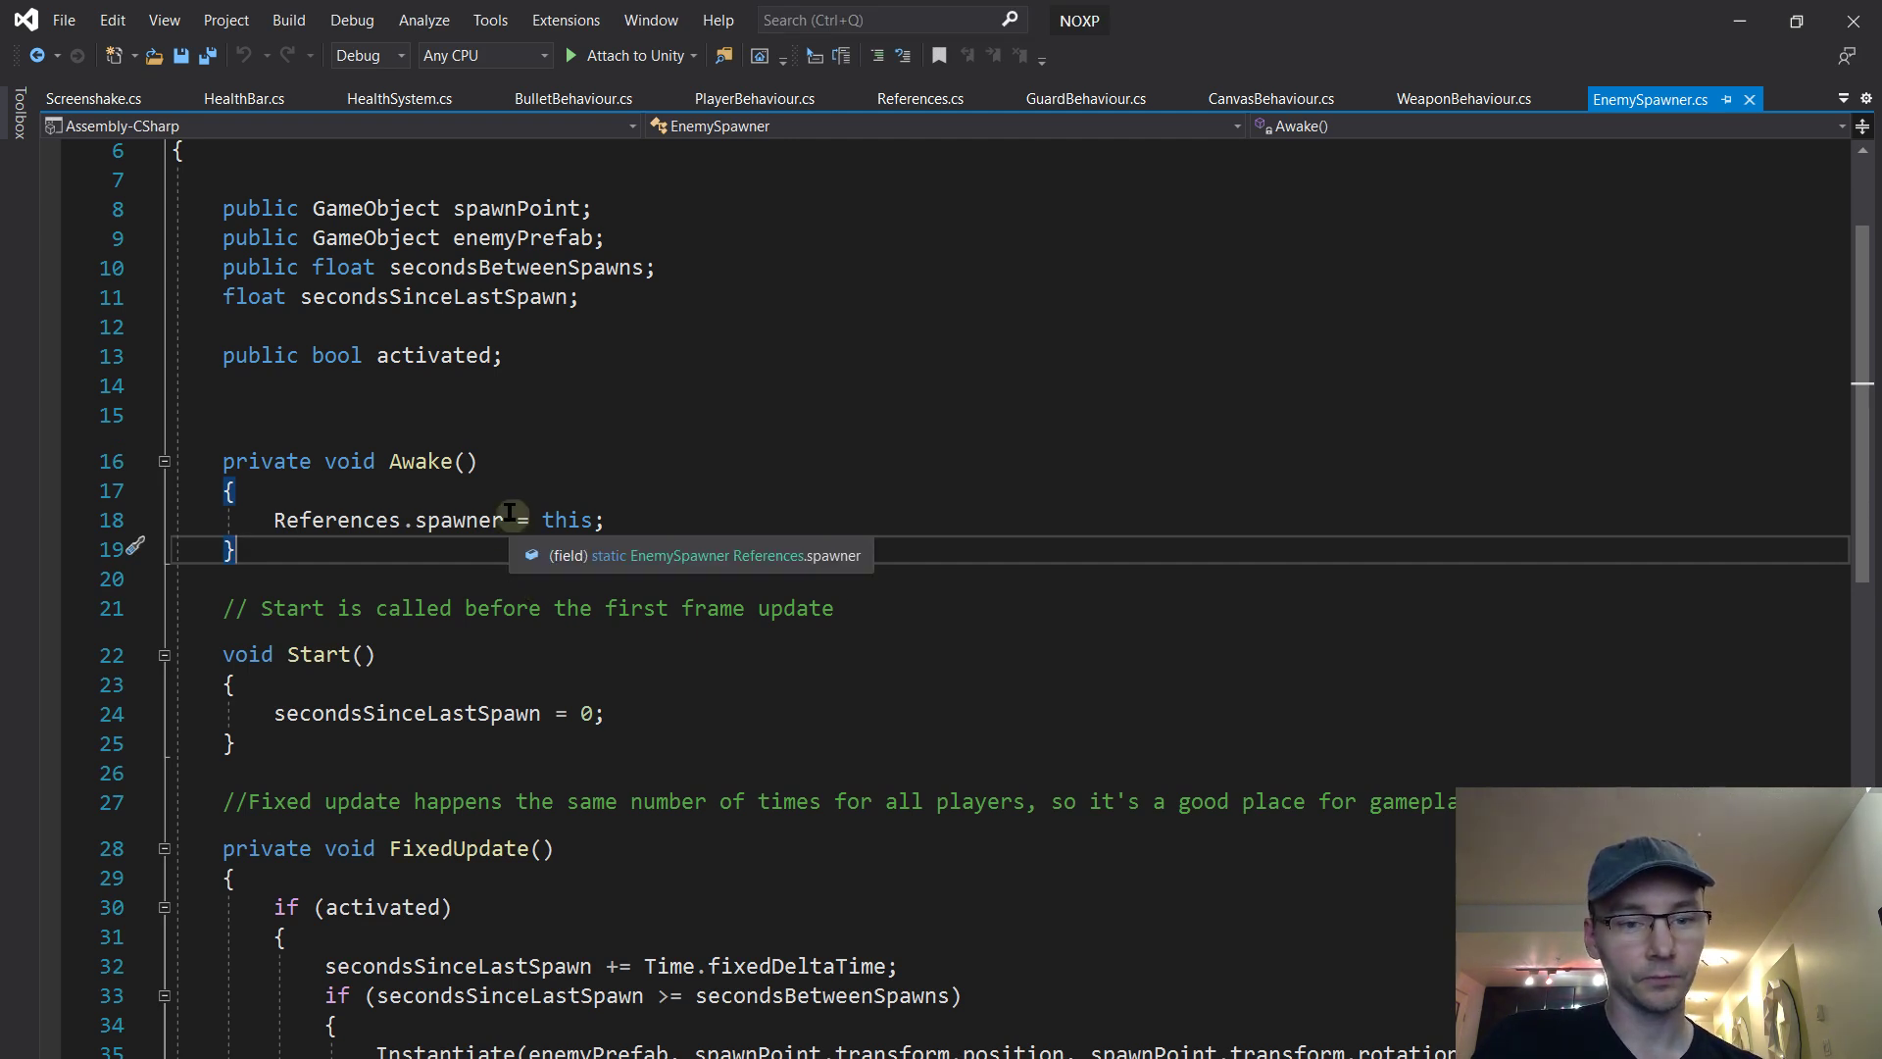
{"action": "left_click", "coordinate": [353, 520]}
{"action": "key", "text": "F12"}
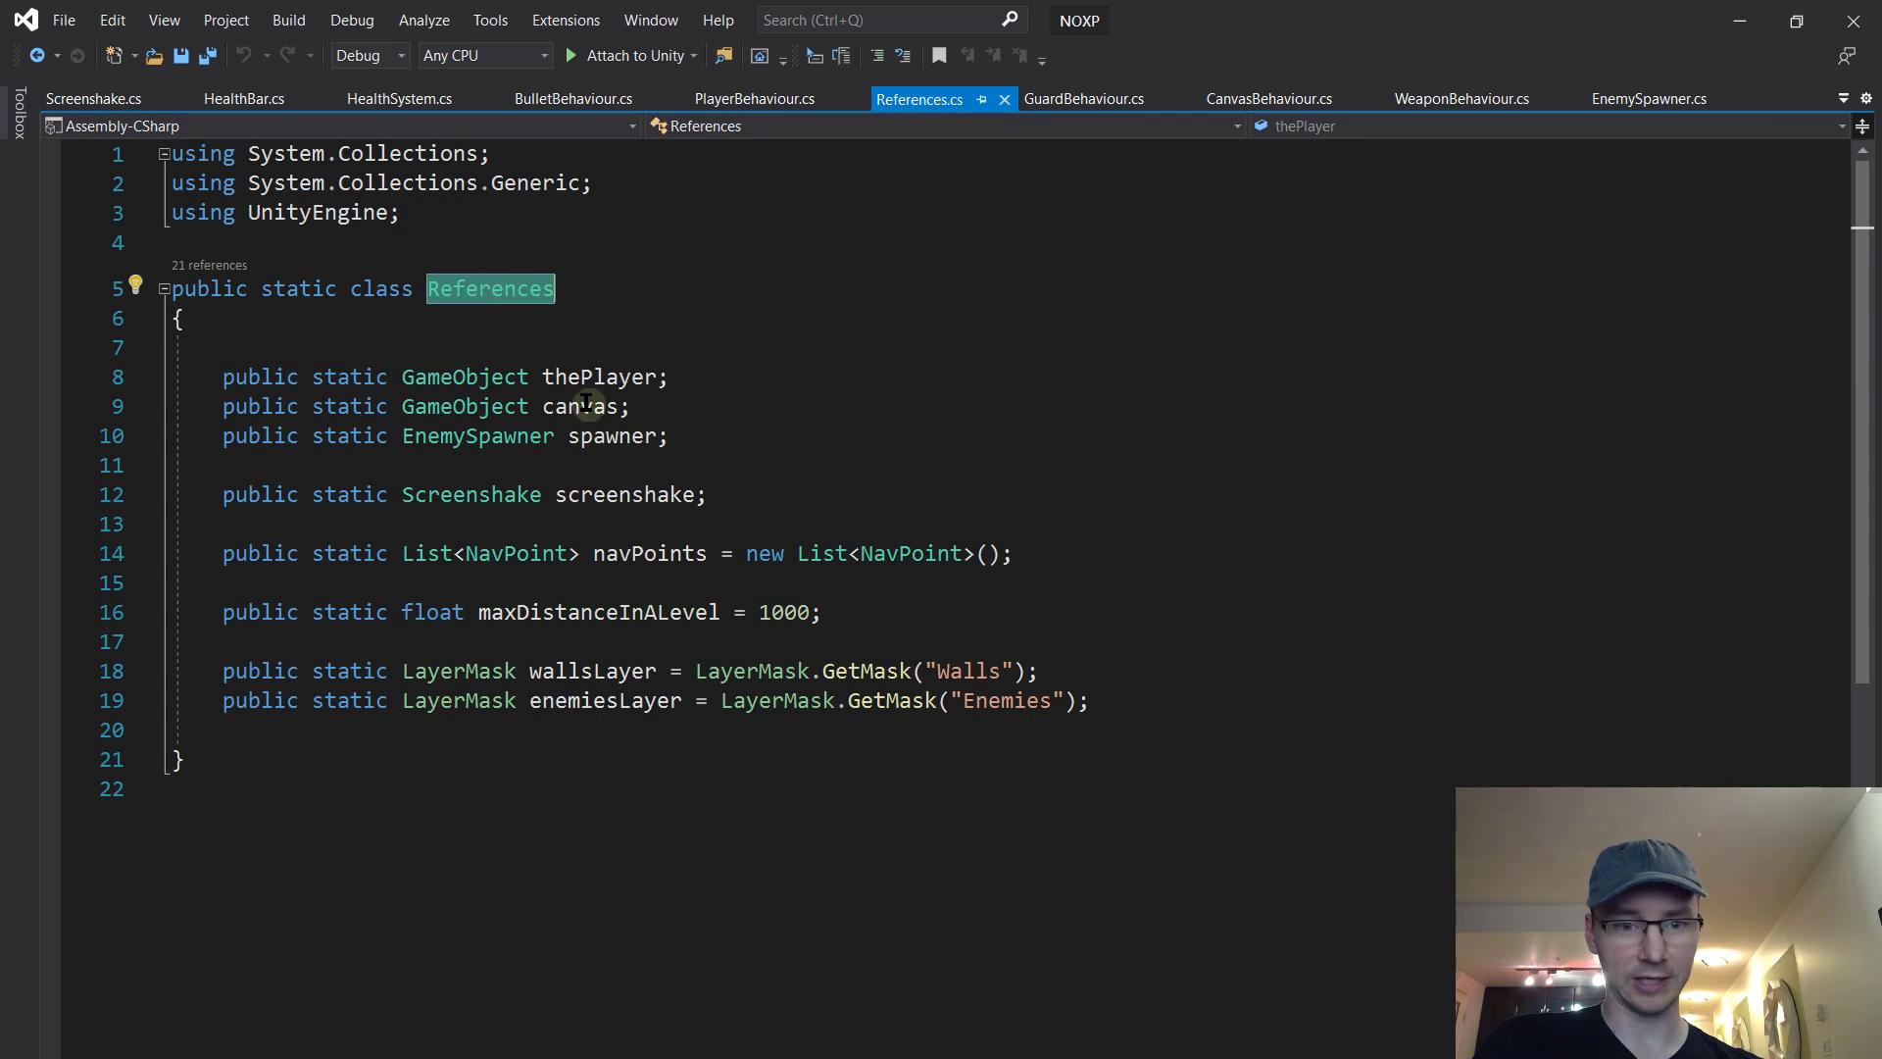
Rename the static spawner field in References to spawners and change its type to List<EnemySpawner>
{"action": "left_click", "coordinate": [613, 429]}
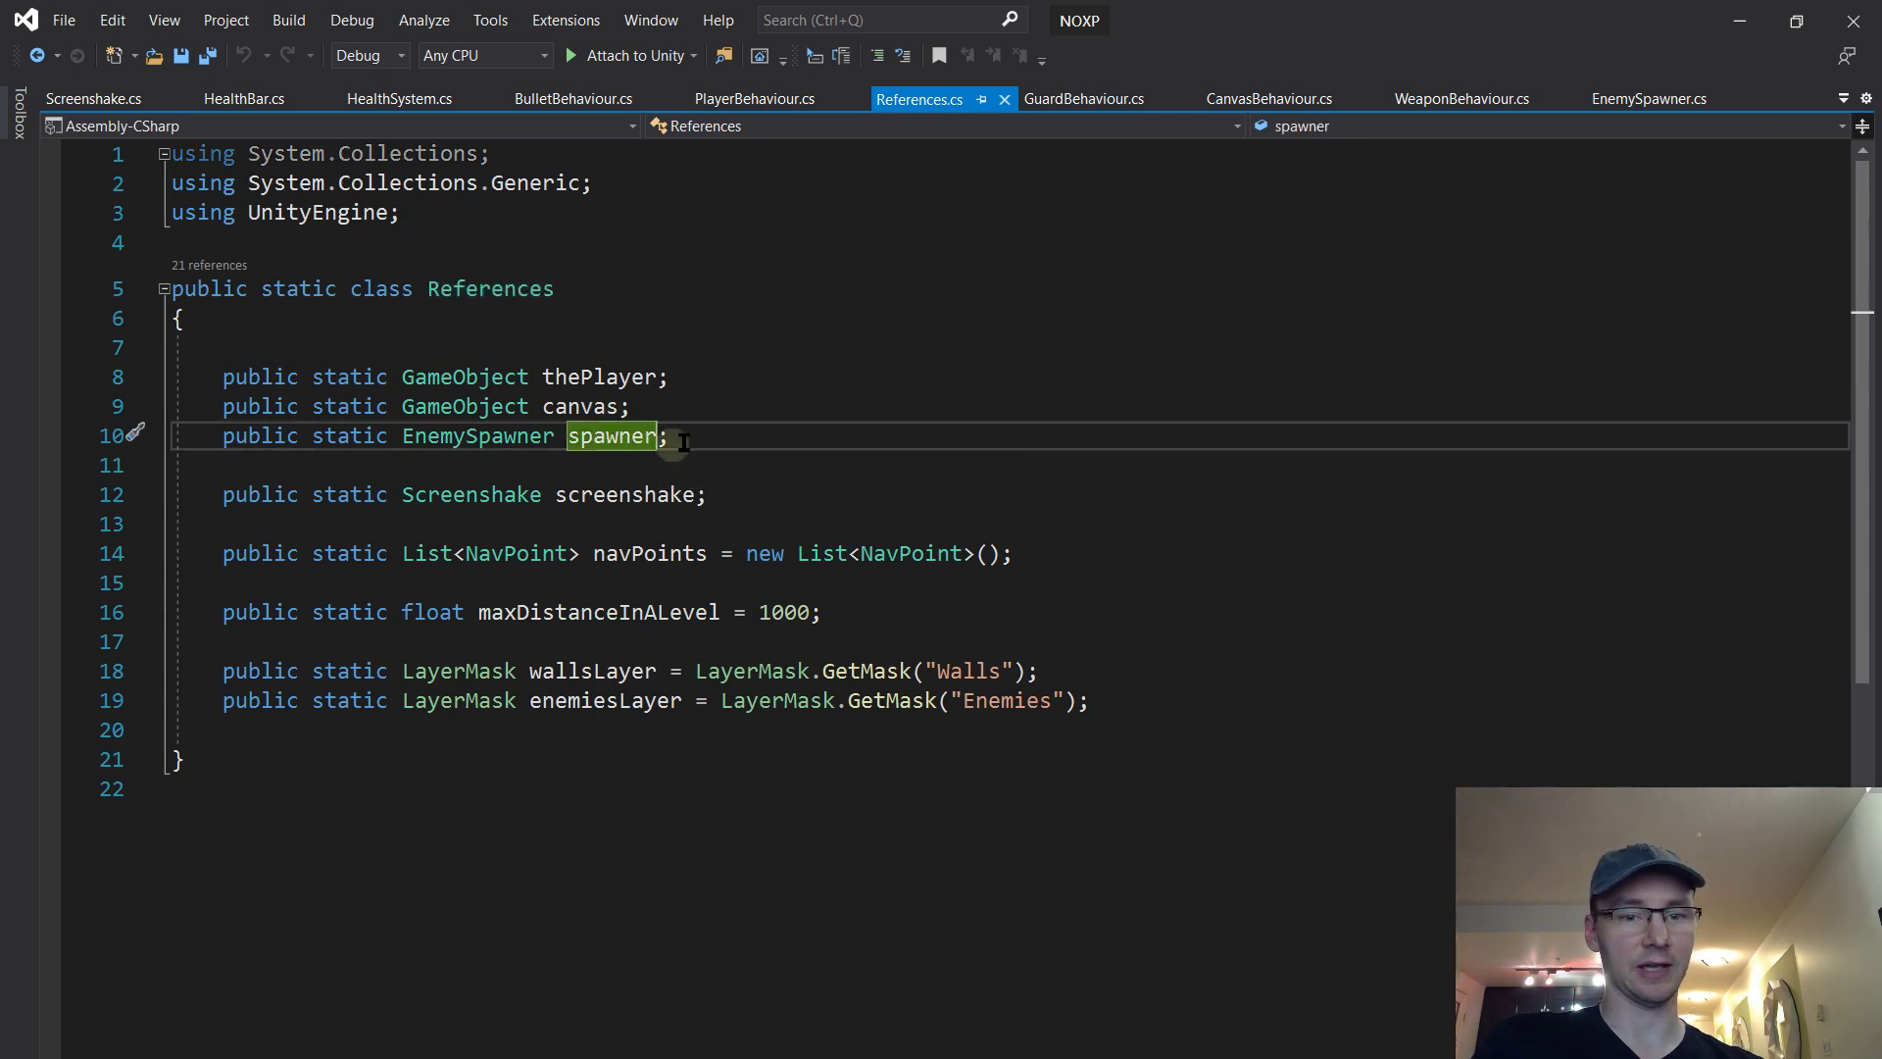
{"action": "type", "text": "s"}
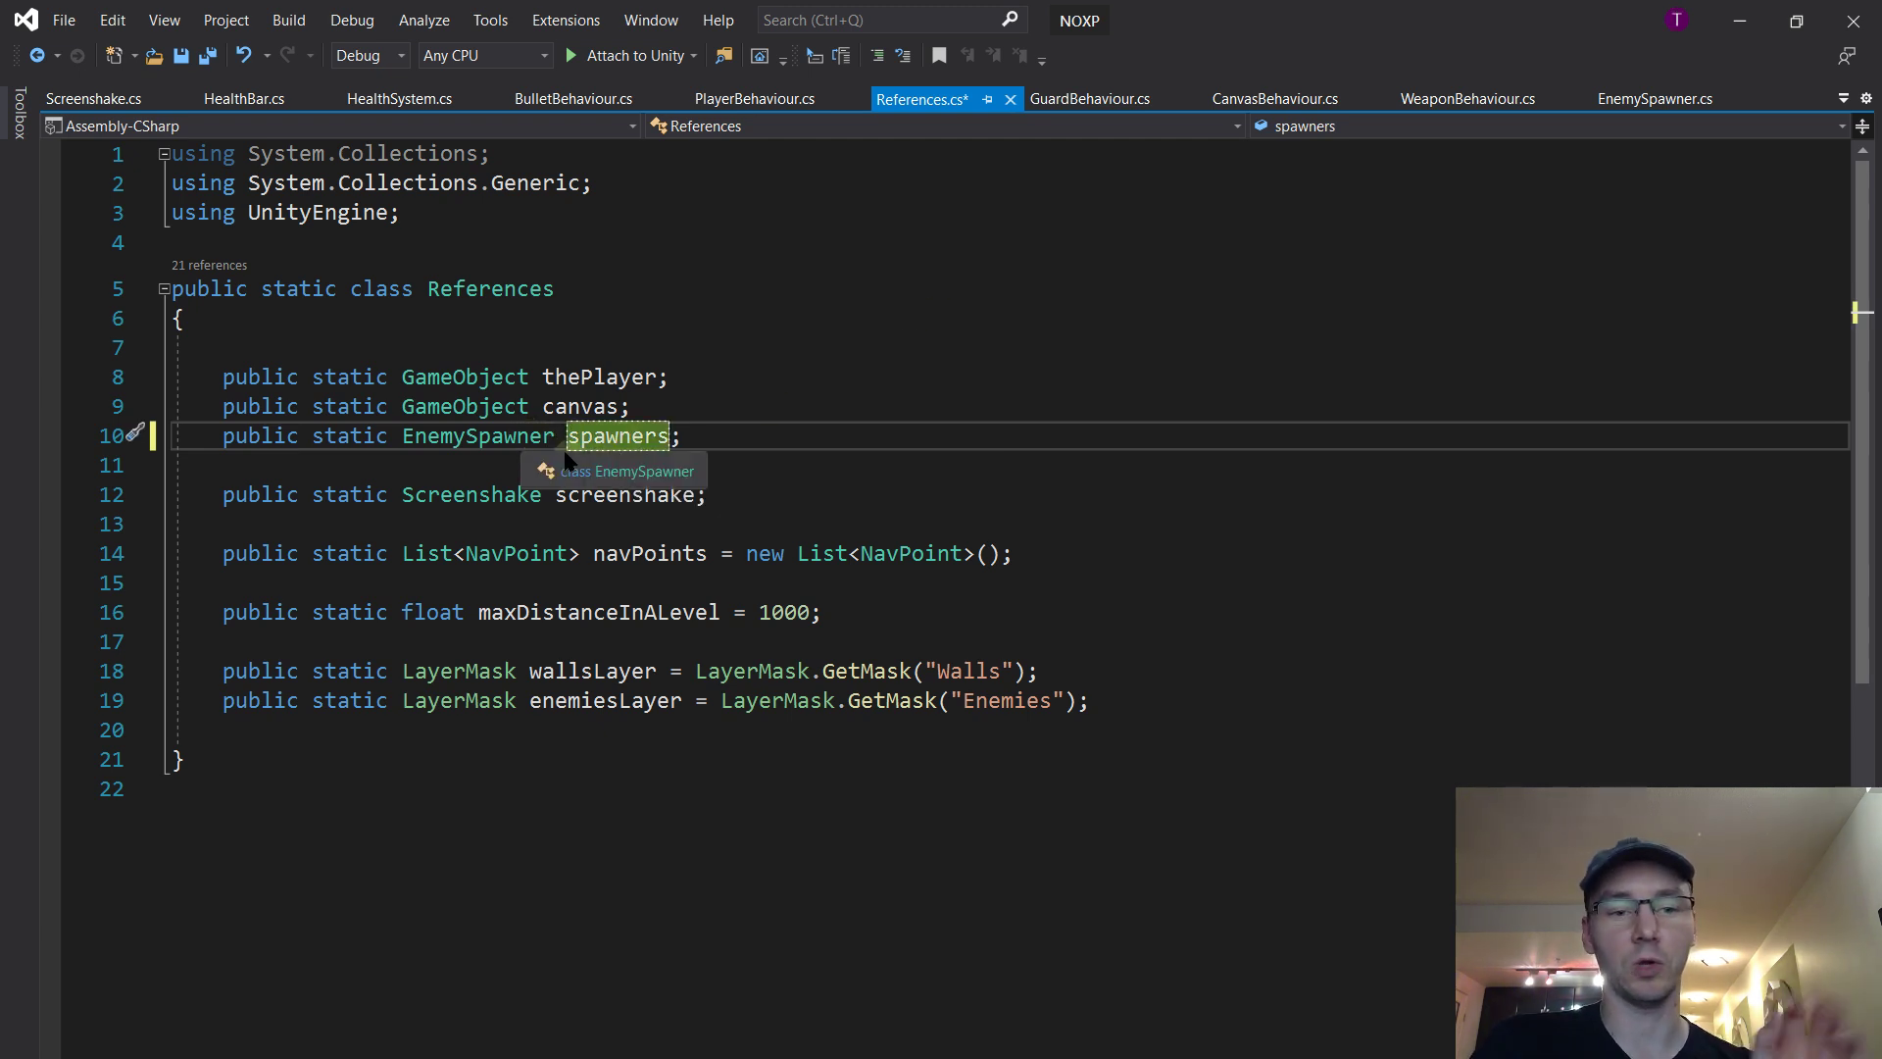
{"action": "double_click", "coordinate": [528, 437]}
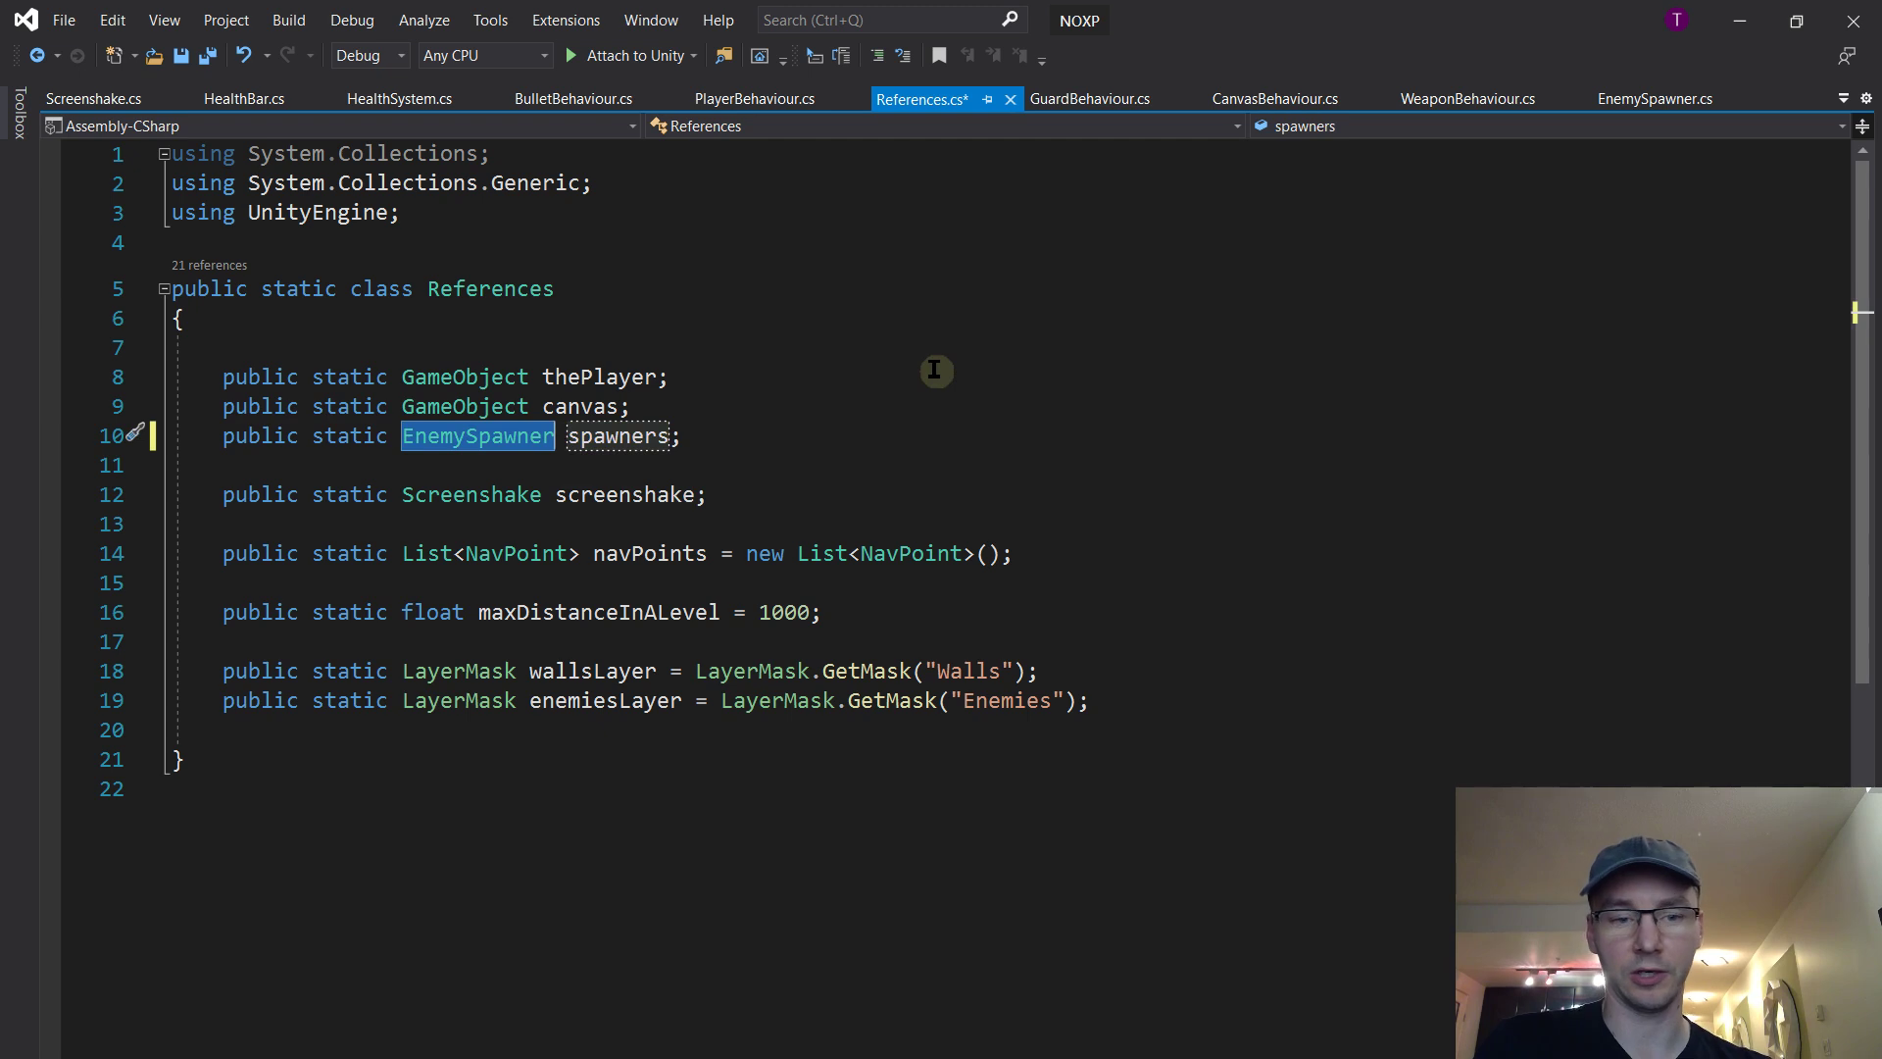
{"action": "key", "text": "Left"}
{"action": "type", "text": "List<"}
{"action": "key", "text": "Right"}
{"action": "key", "text": "Right"}
{"action": "key", "text": "Right"}
{"action": "key", "text": "Right"}
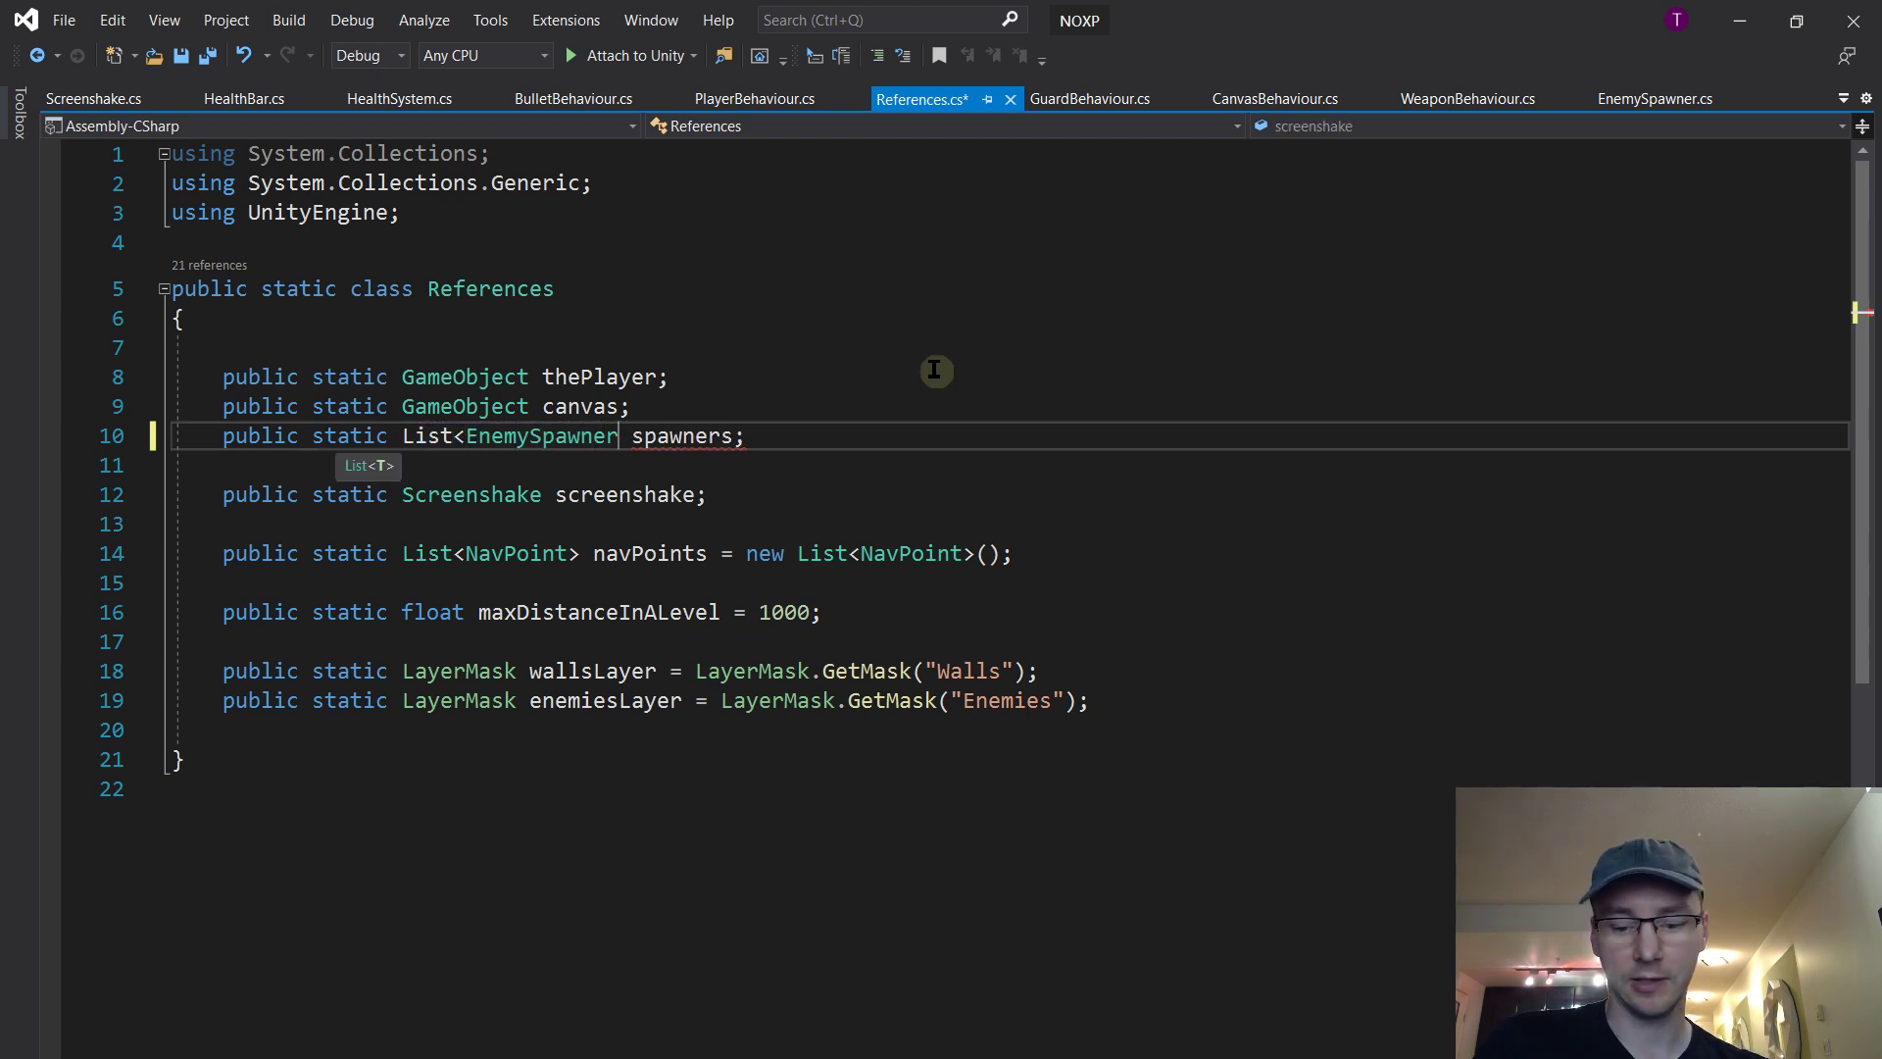
{"action": "type", "text": ">"}
Initialize the spawners field with new List<EnemySpawner>() and save References.cs
{"action": "key", "text": "Right"}
{"action": "key", "text": "Right"}
{"action": "key", "text": "Right"}
{"action": "key", "text": "Right"}
{"action": "key", "text": "Right"}
{"action": "key", "text": "Right"}
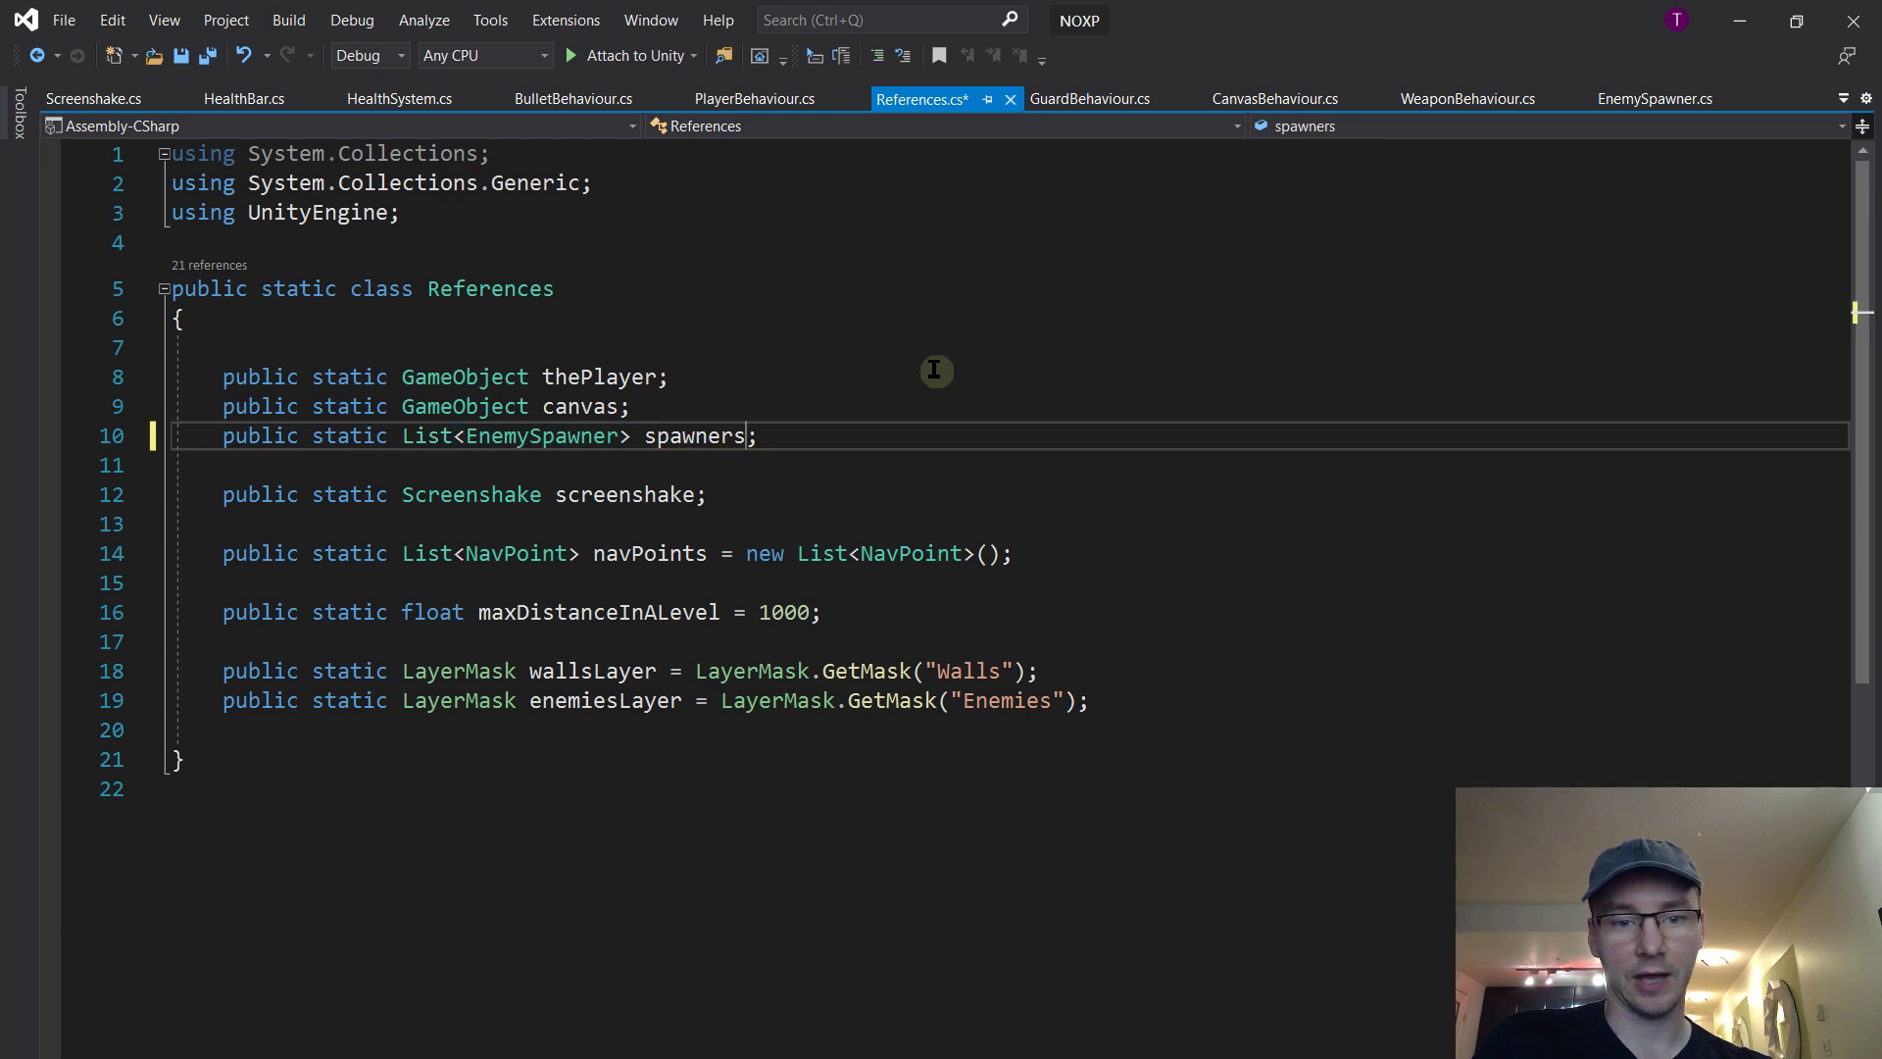
{"action": "type", "text": "= "}
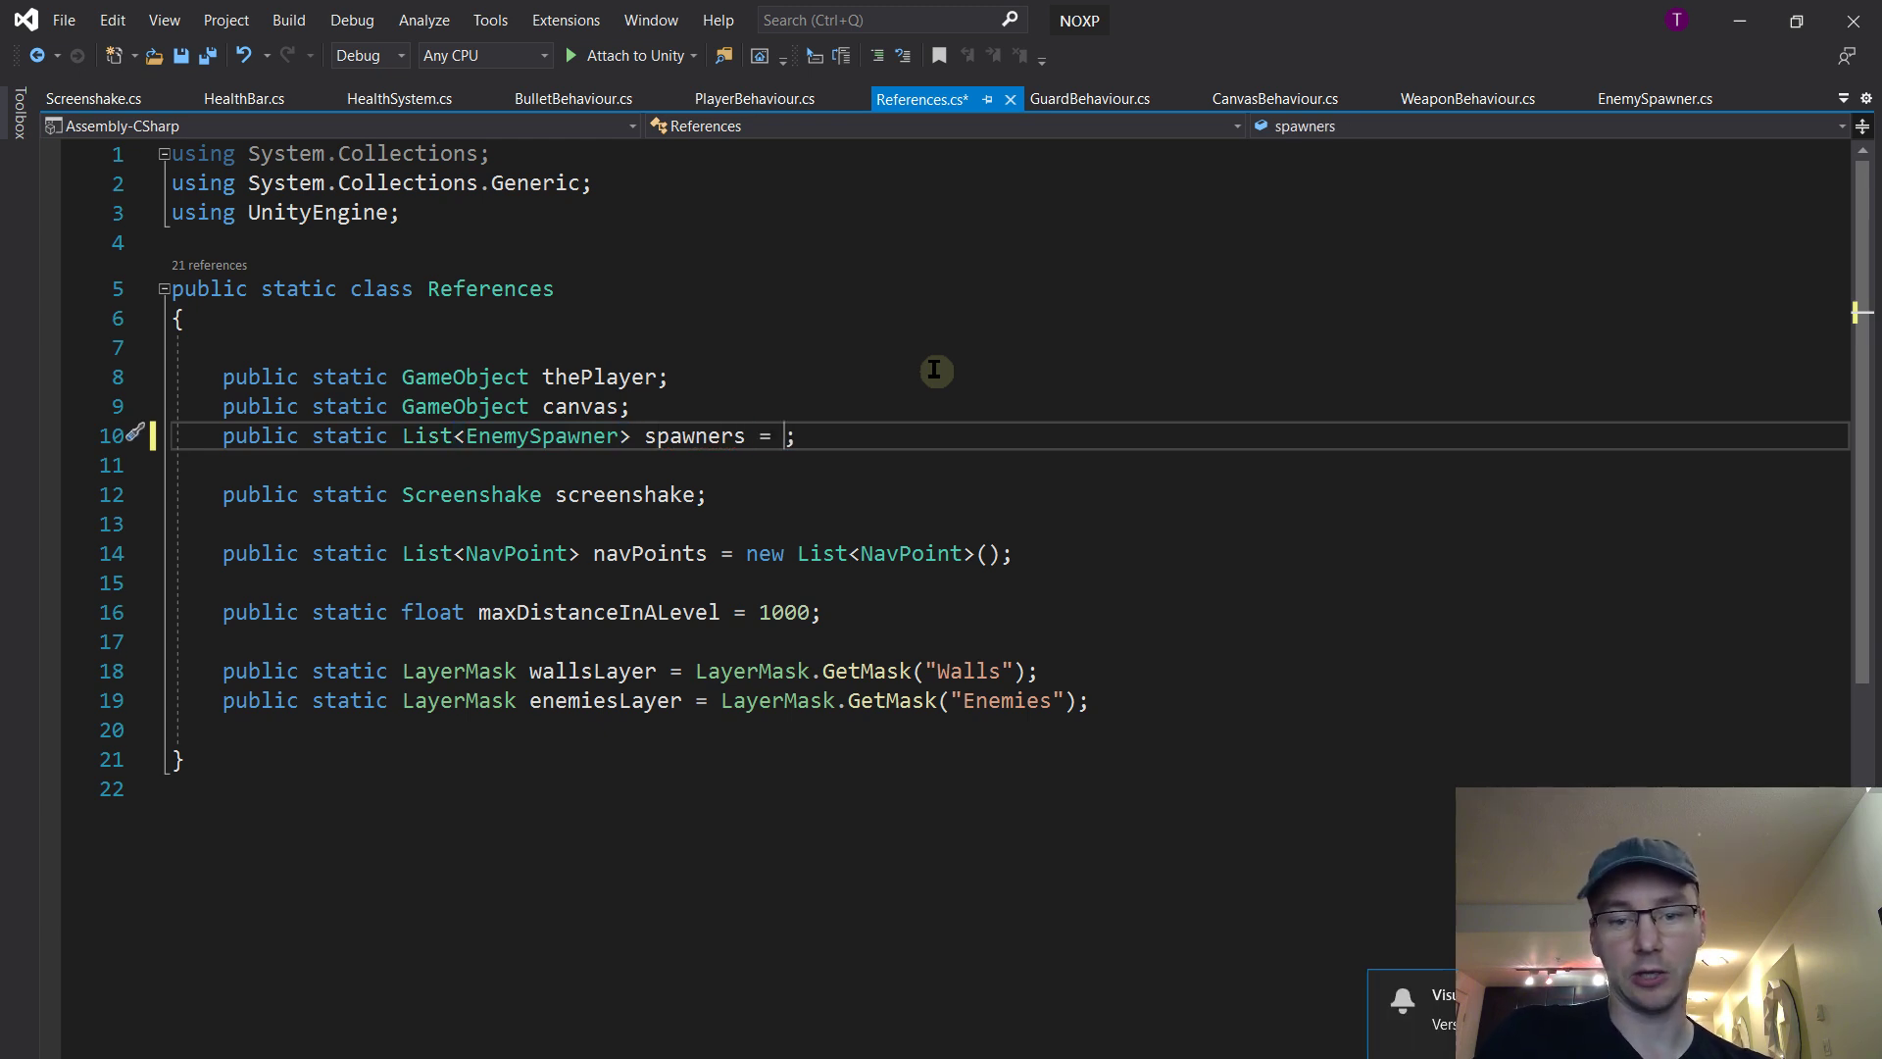
{"action": "type", "text": "new List<EnemySpawner>"}
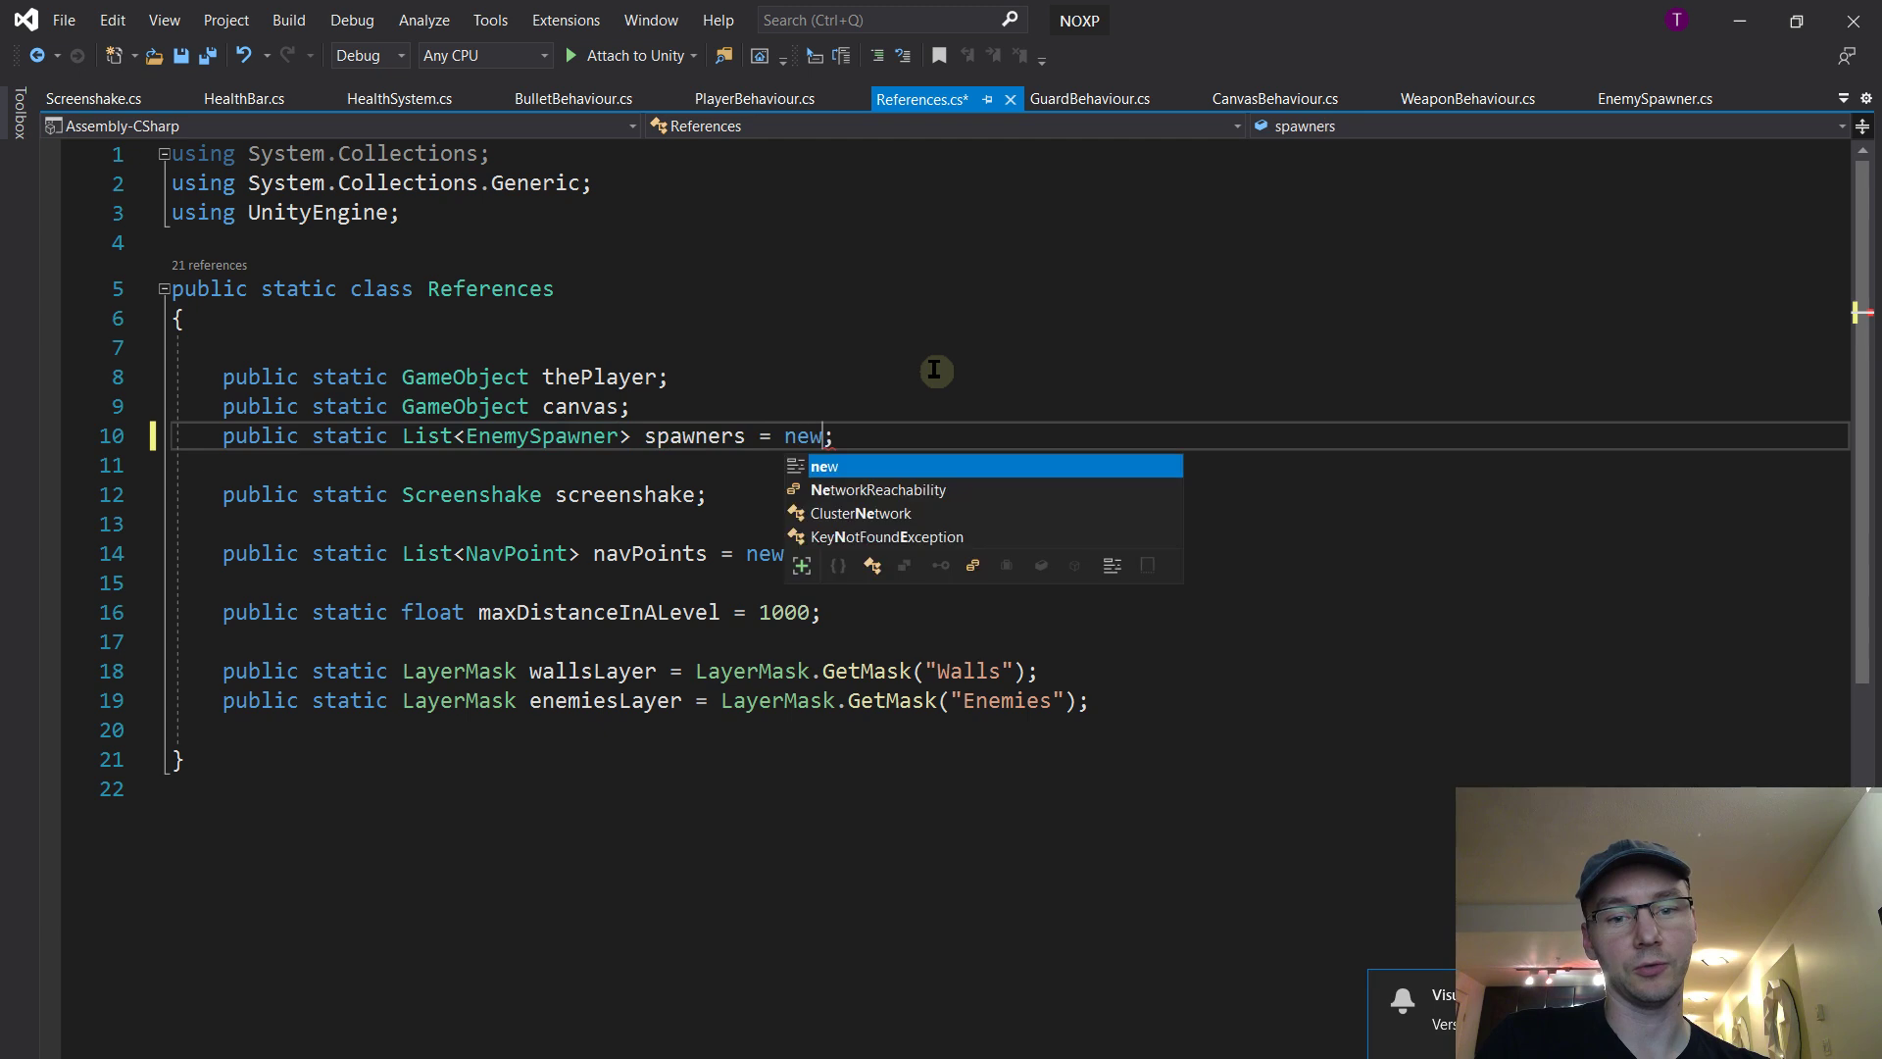
{"action": "type", "text": "()"}
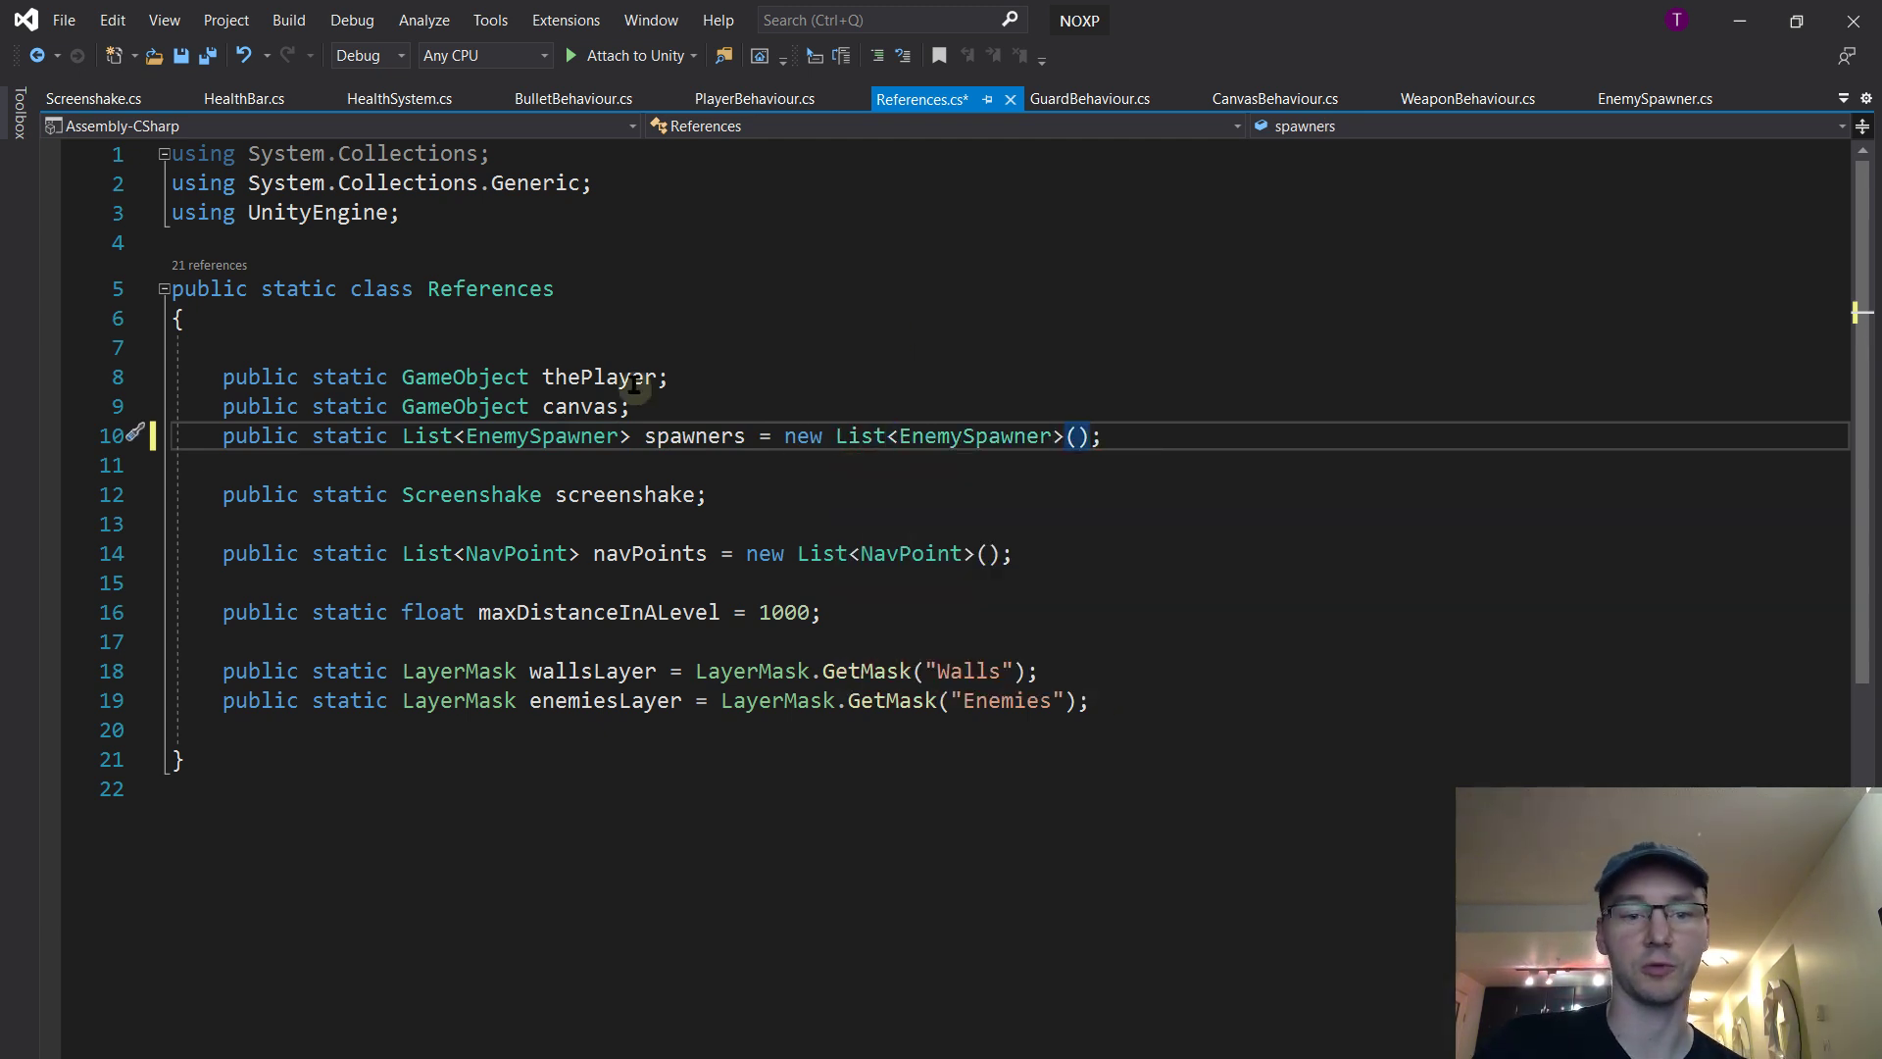
{"action": "left_click", "coordinate": [790, 490]}
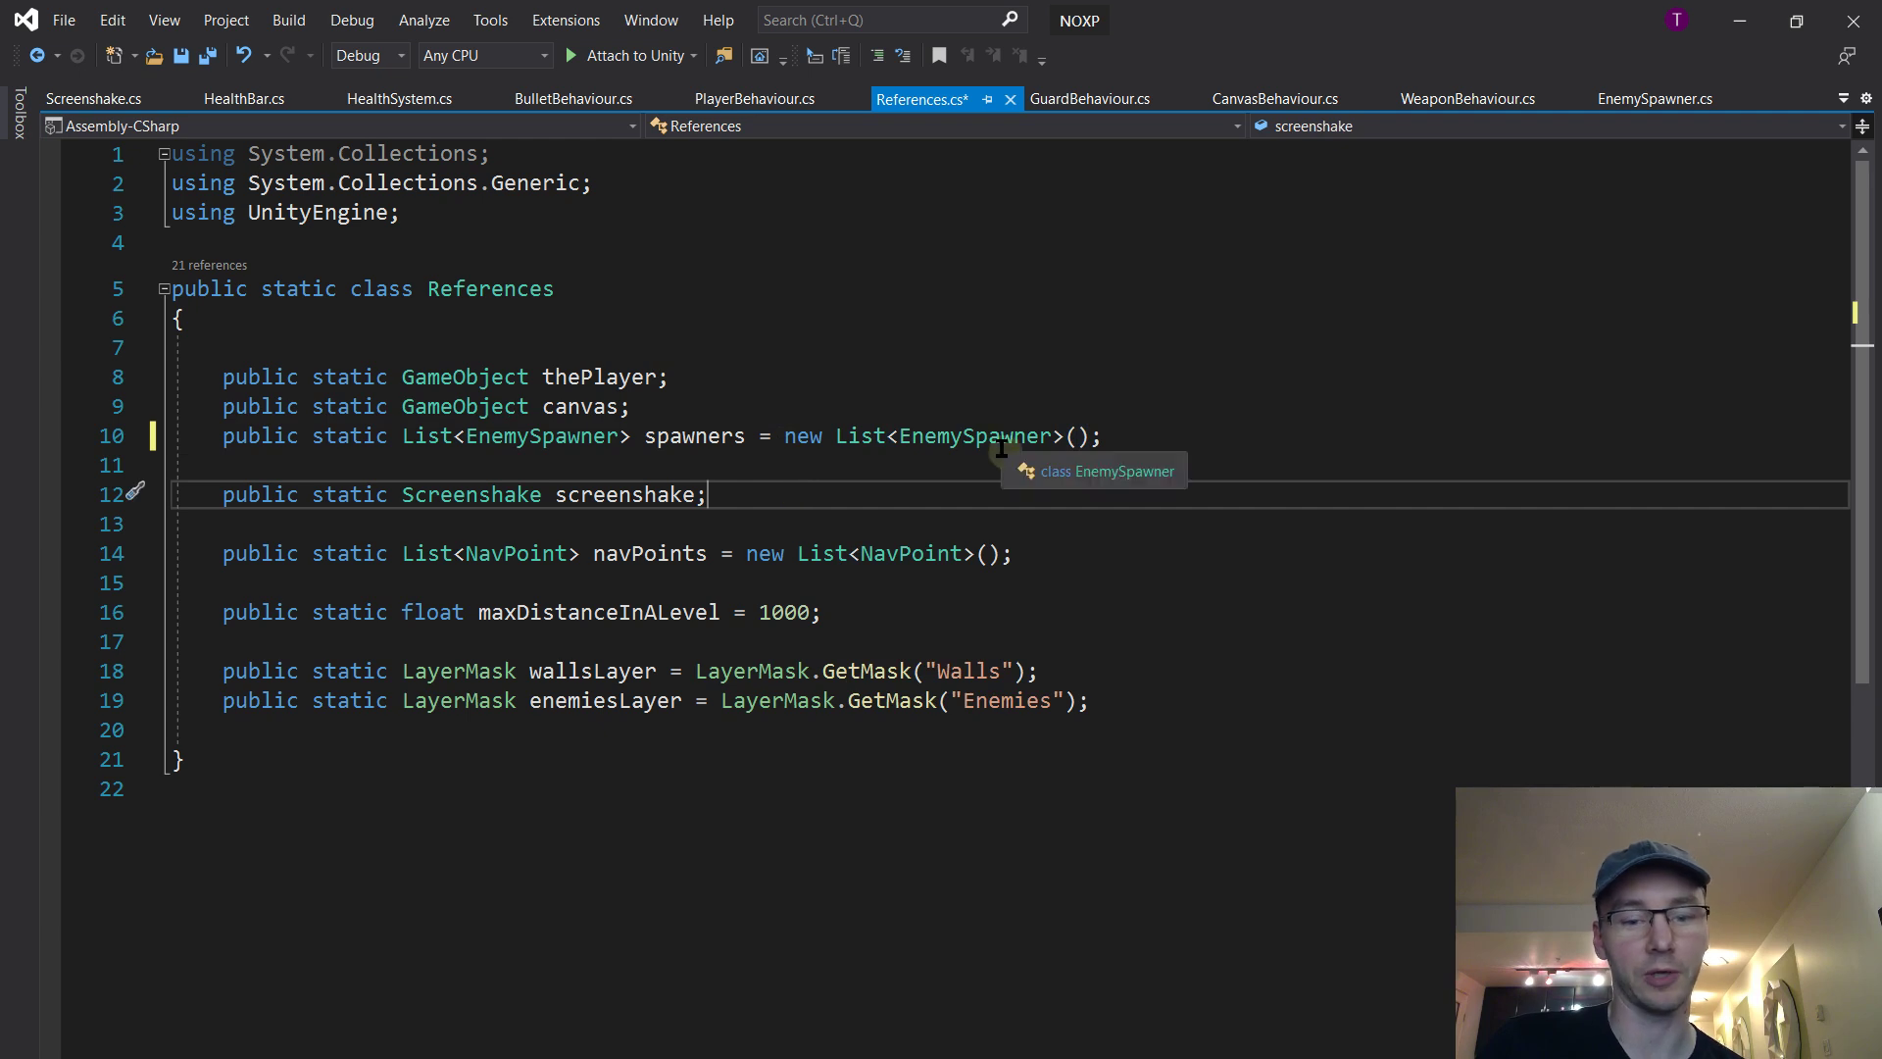
{"action": "key", "text": "ctrl+s"}
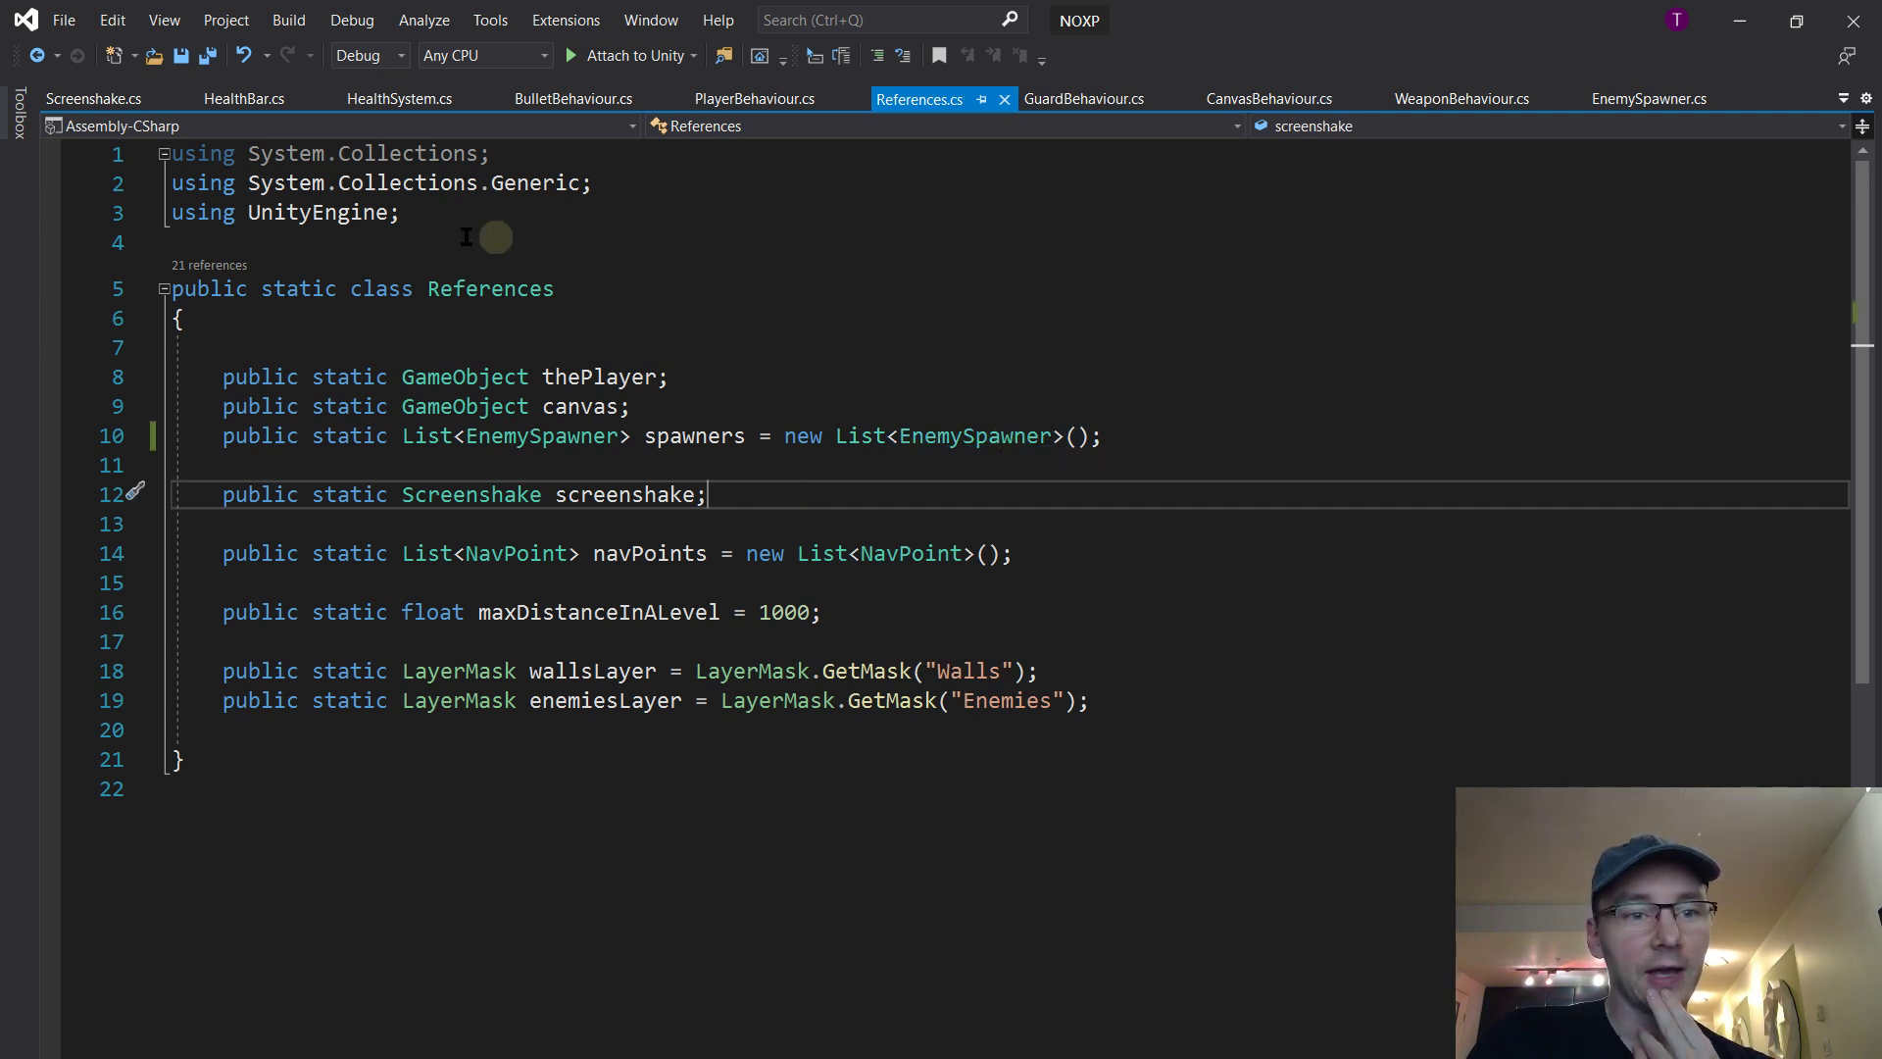
Delete the Awake method from EnemySpawner.cs, leaving blank lines above Start for new code
{"action": "left_click", "coordinate": [1632, 99]}
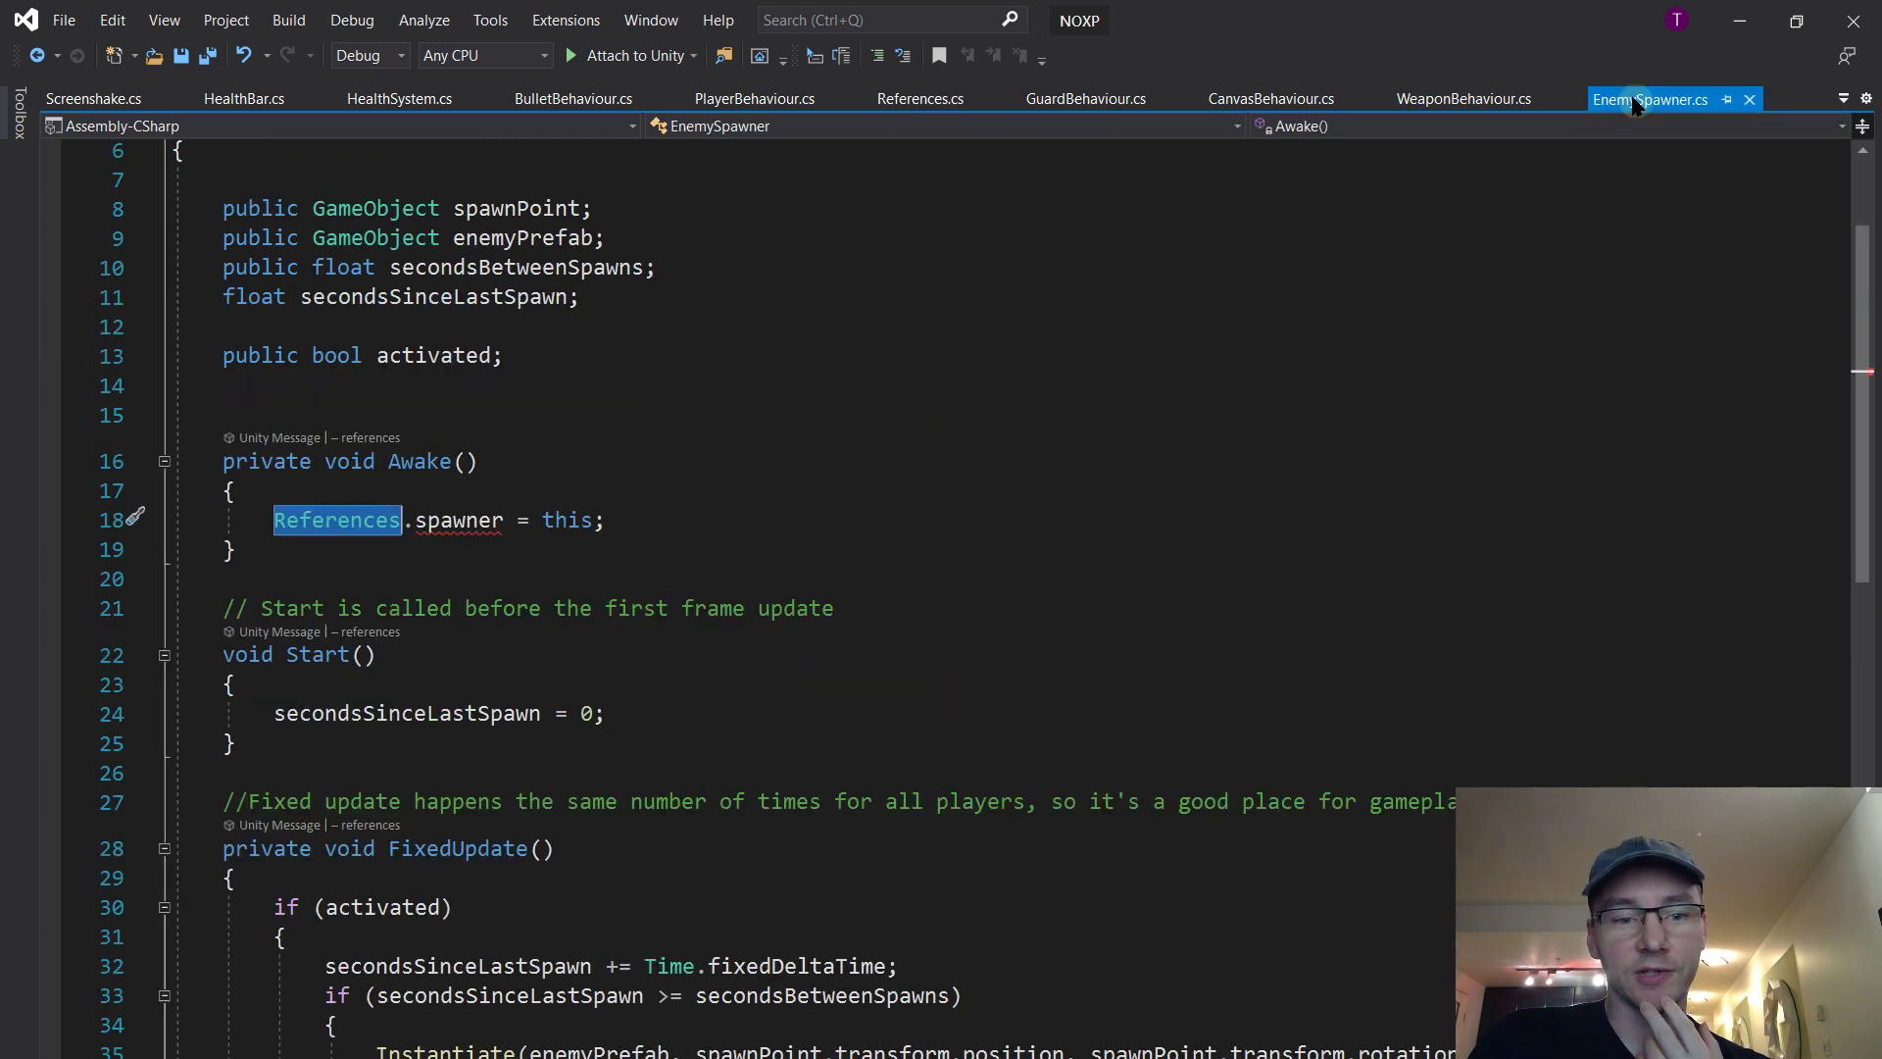
{"action": "left_click", "coordinate": [599, 520]}
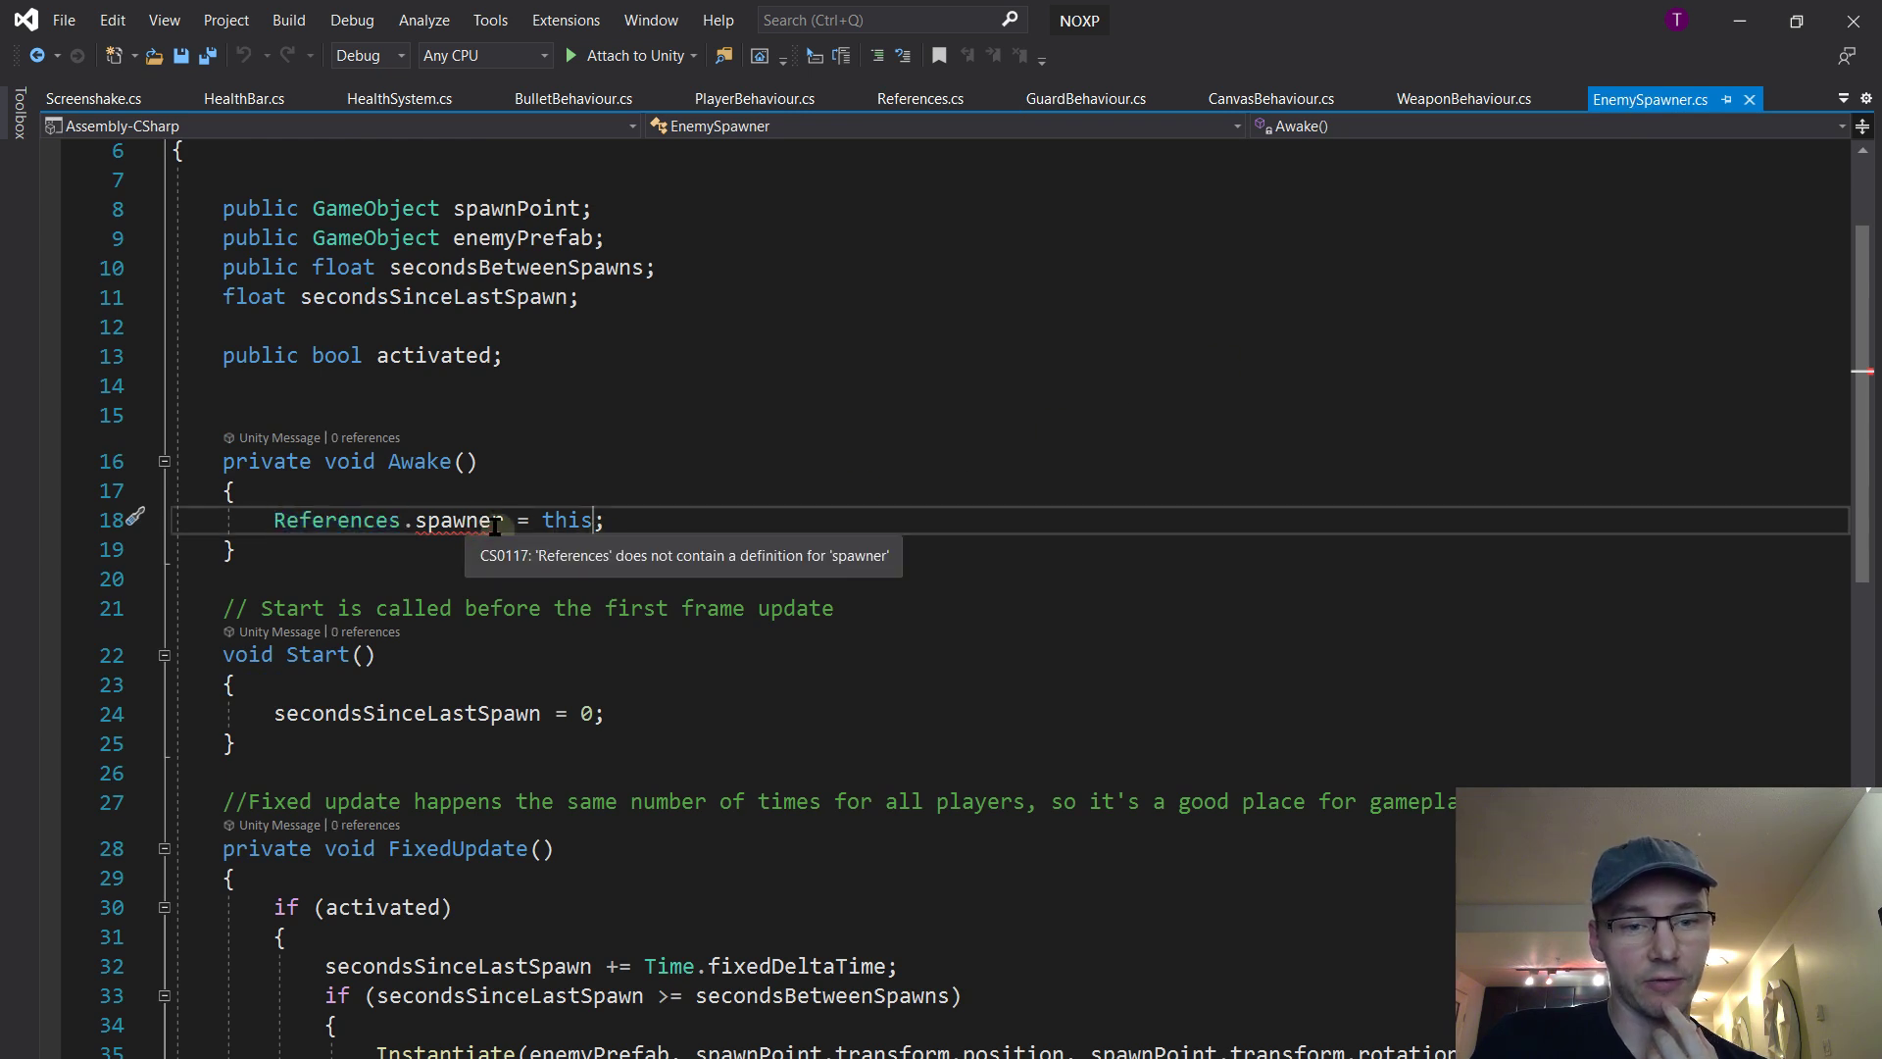
{"action": "left_click", "coordinate": [287, 552]}
{"action": "left_click_drag", "start_coordinate": [294, 431], "coordinate": [294, 585]}
{"action": "key", "text": "Delete"}
{"action": "key", "text": "Return"}
{"action": "key", "text": "Up"}
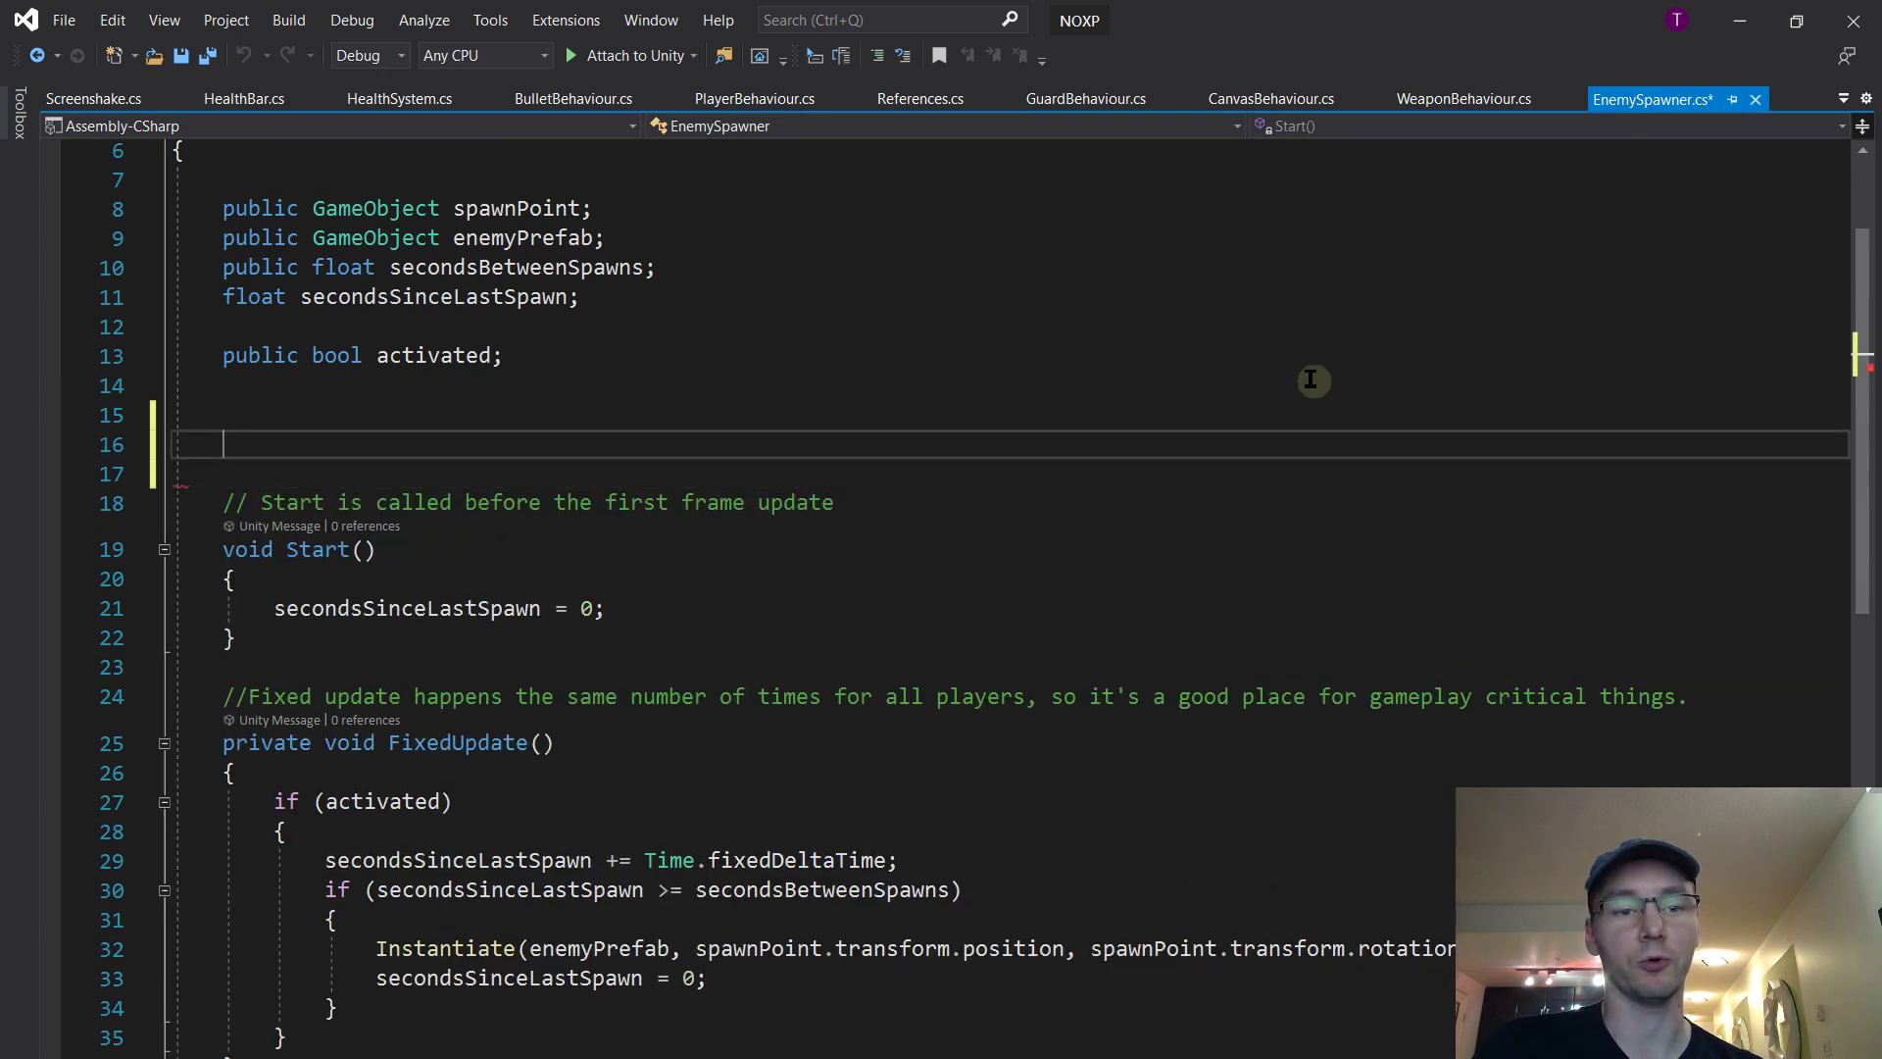
{"action": "key", "text": "Return"}
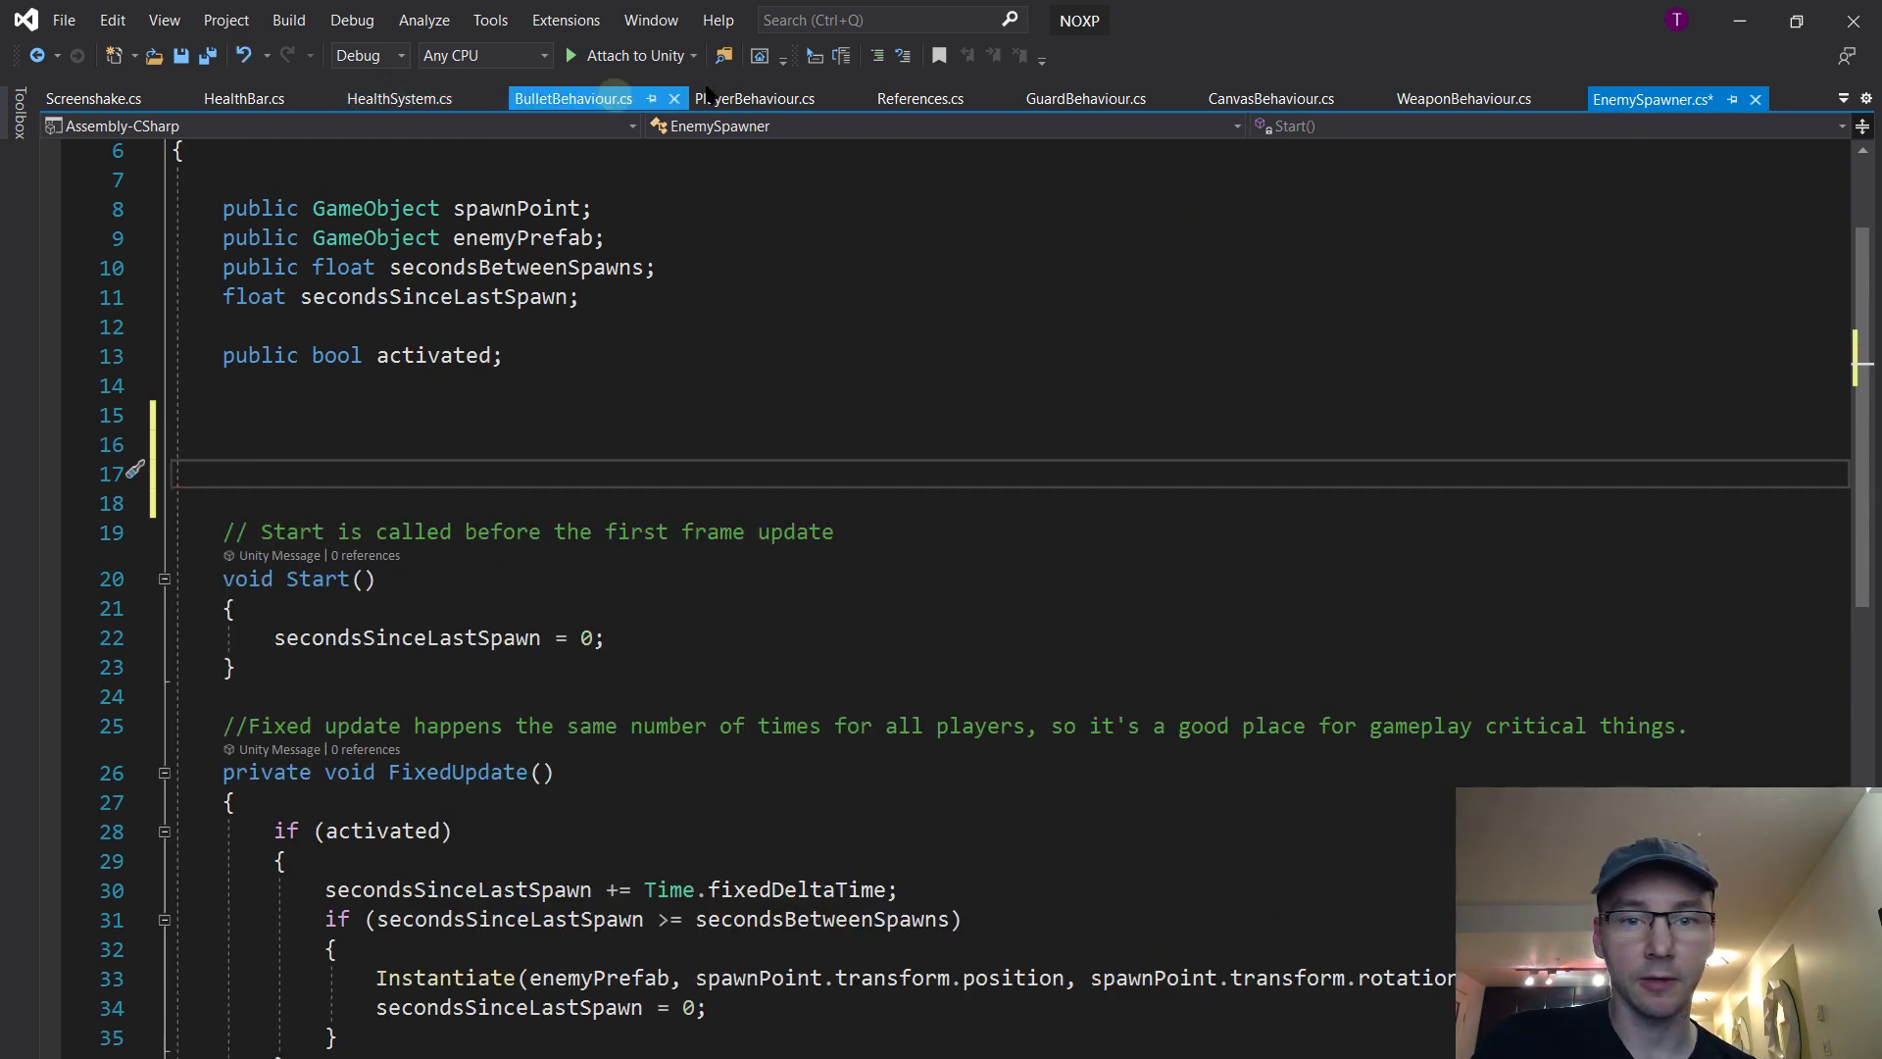
Copy the OnEnable and OnDisable methods from the NavPoint script into EnemySpawner.cs above Start
{"action": "left_click", "coordinate": [921, 99]}
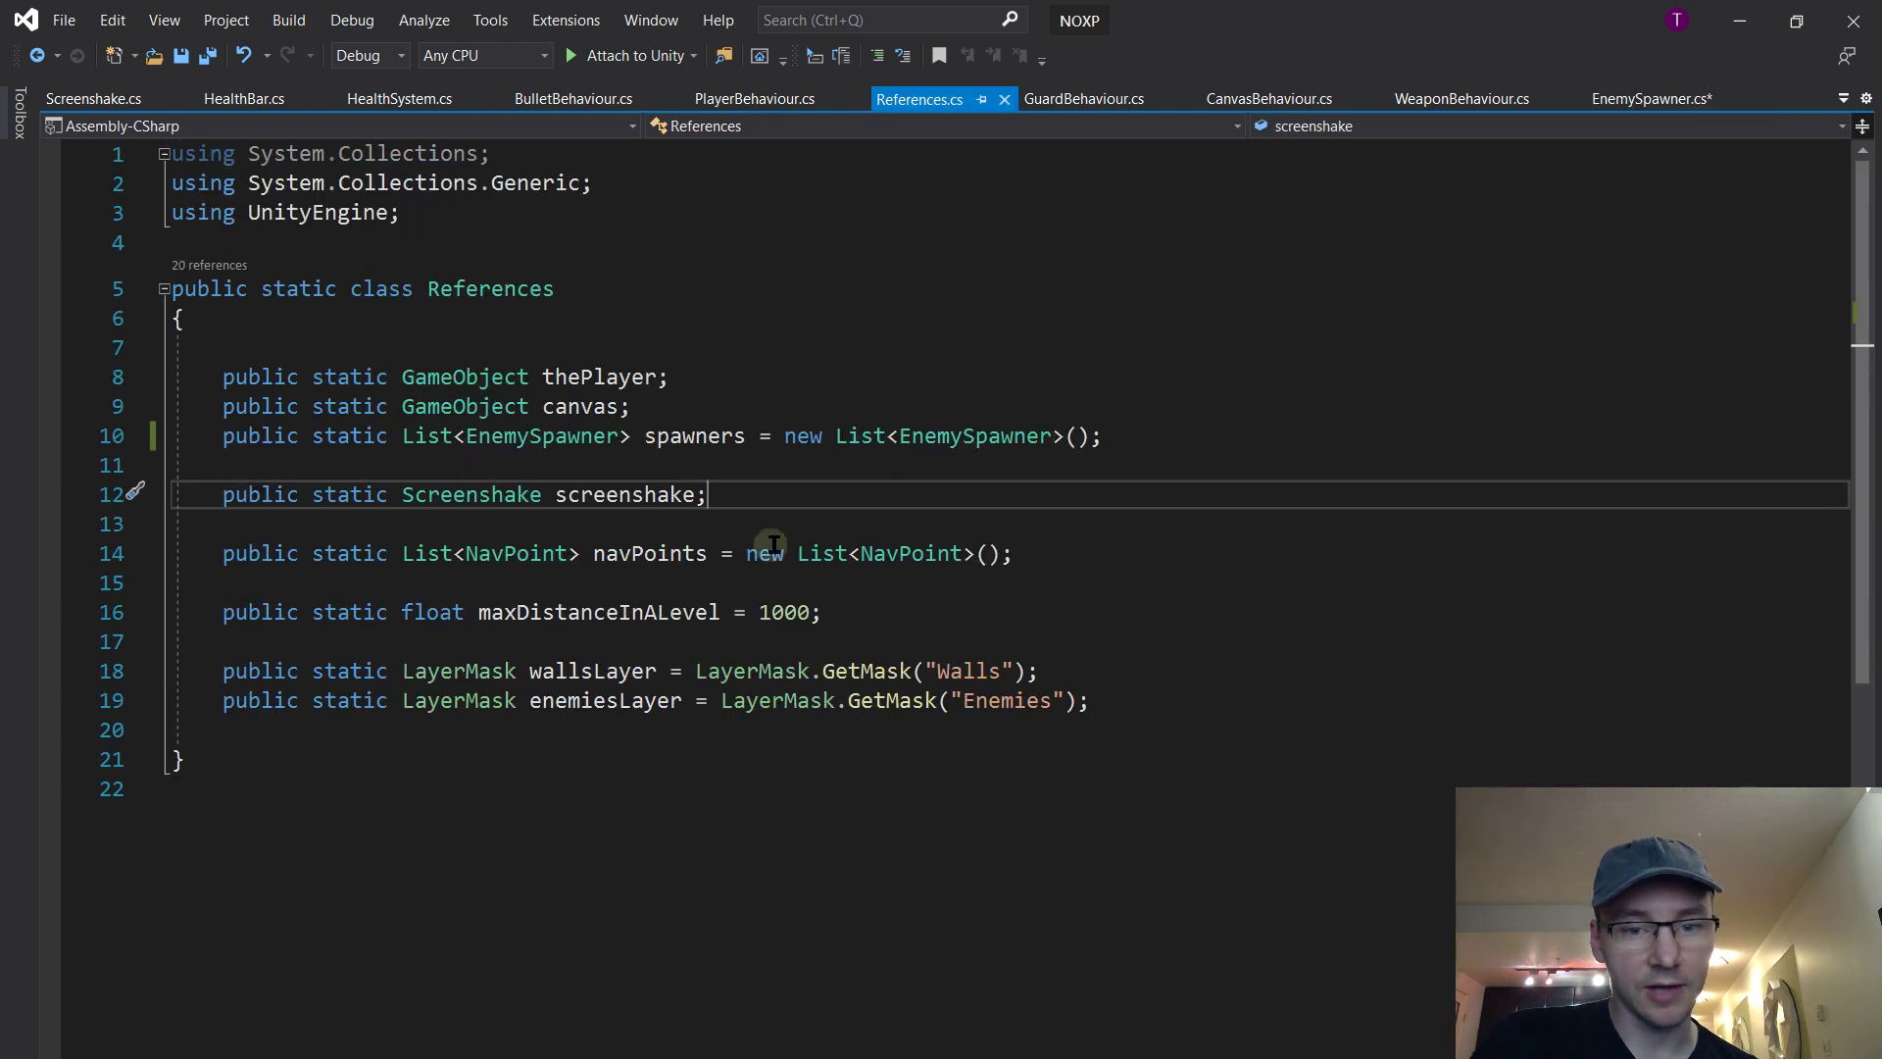
{"action": "left_click", "coordinate": [882, 550], "text": "ctrl"}
{"action": "scroll", "coordinate": [555, 502], "scroll_direction": "down", "scroll_amount": 1}
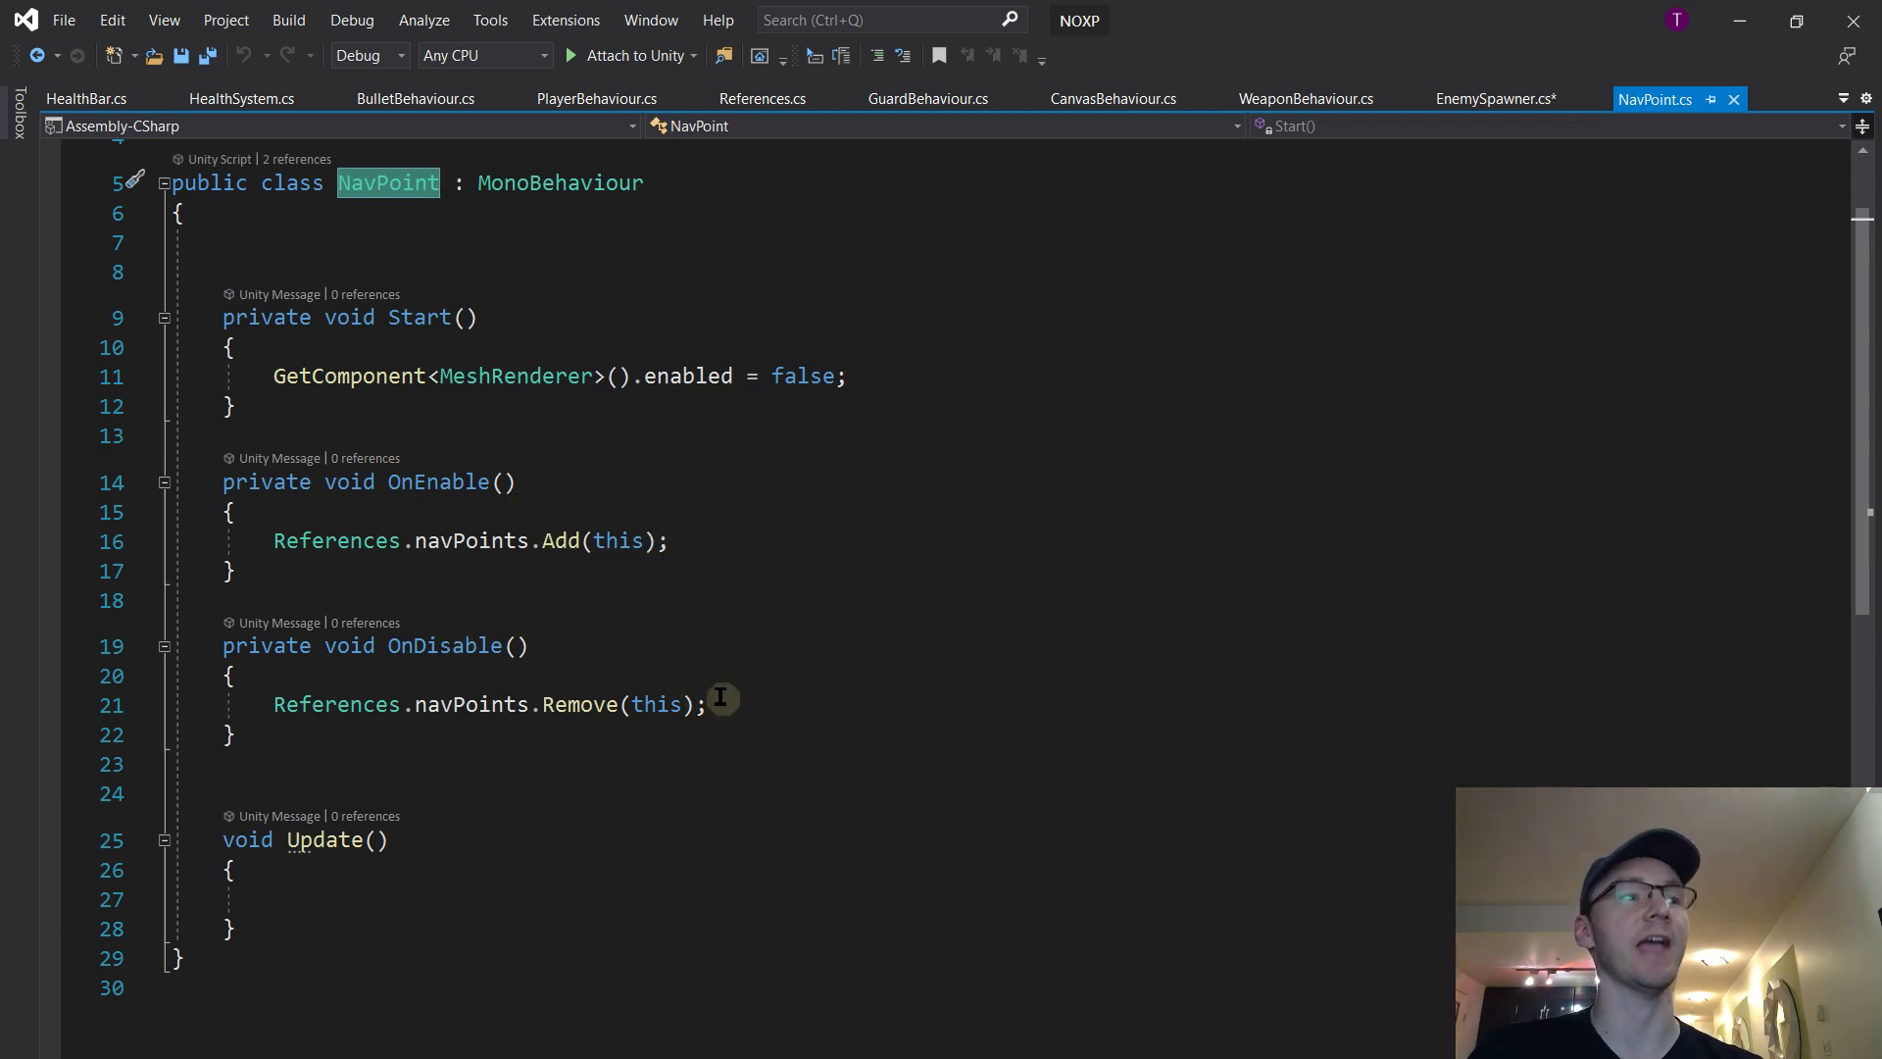
{"action": "left_click", "coordinate": [1498, 108]}
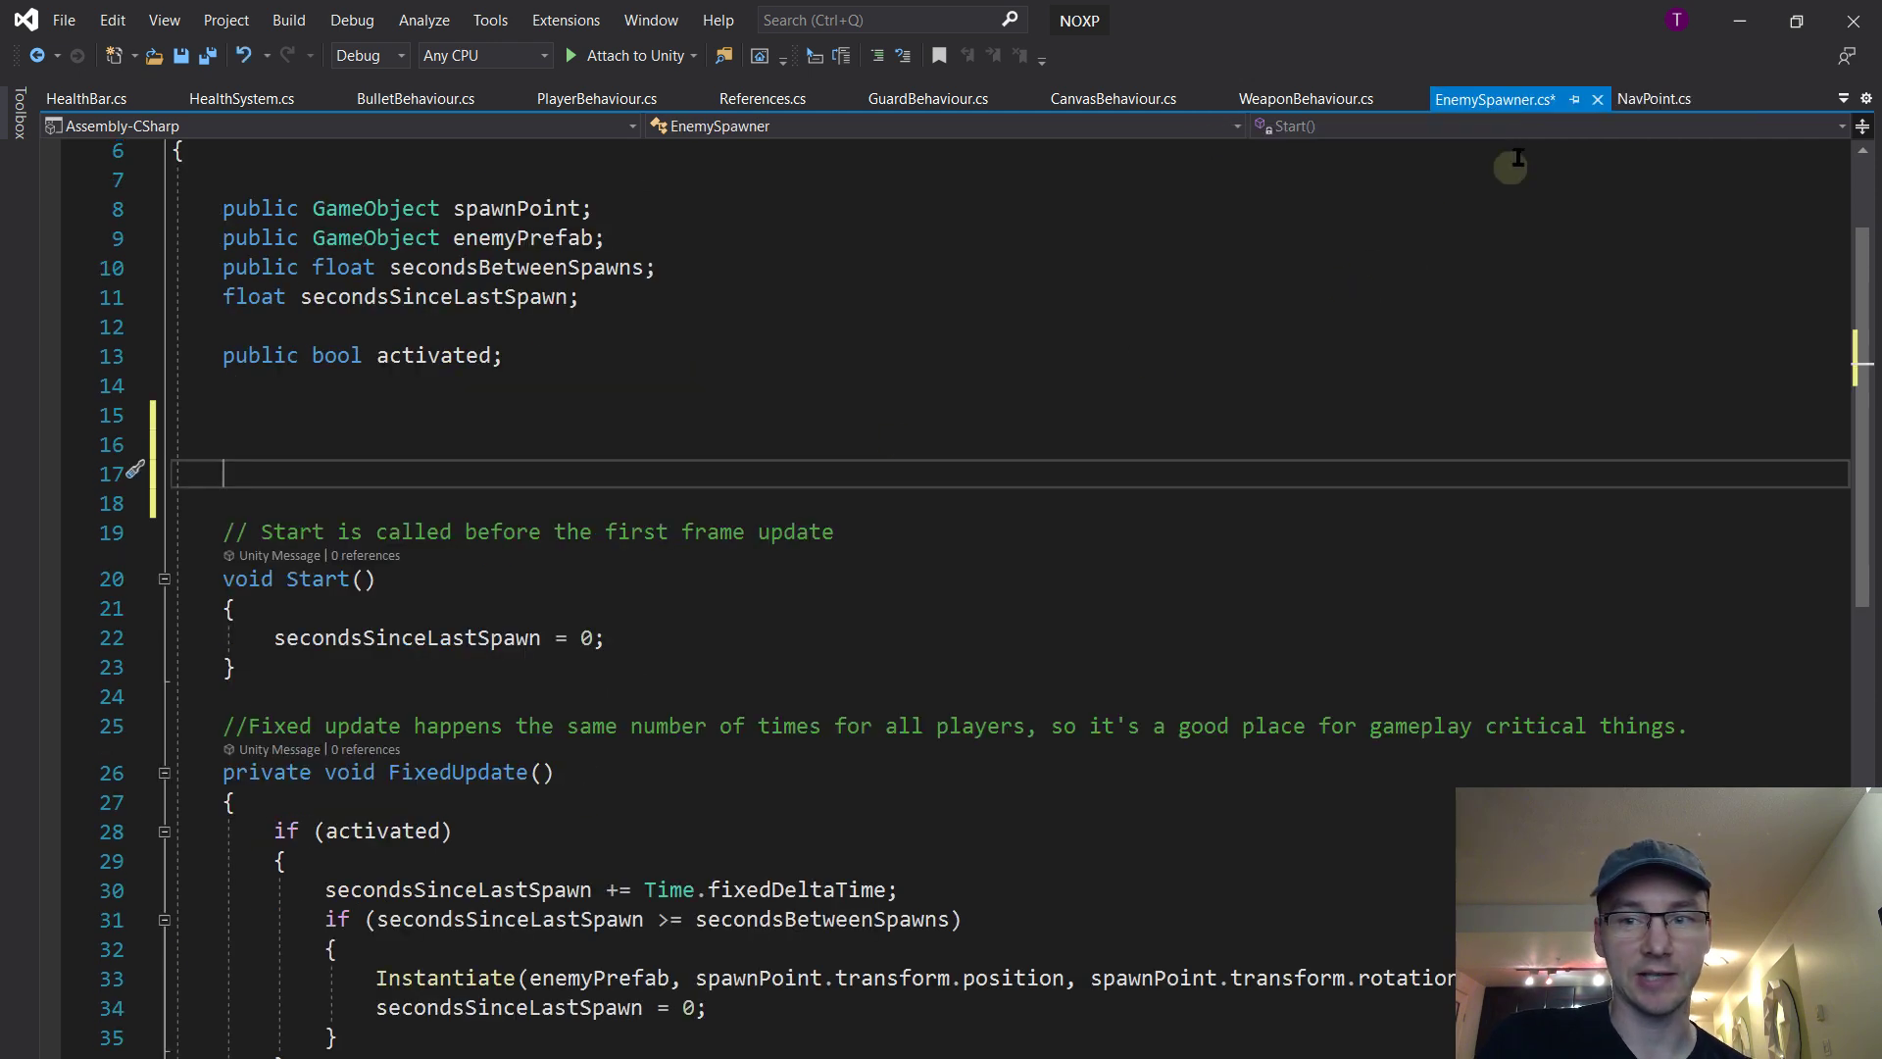
{"action": "left_click", "coordinate": [1651, 102]}
{"action": "left_click_drag", "start_coordinate": [257, 471], "coordinate": [270, 741]}
{"action": "key", "text": "ctrl+c"}
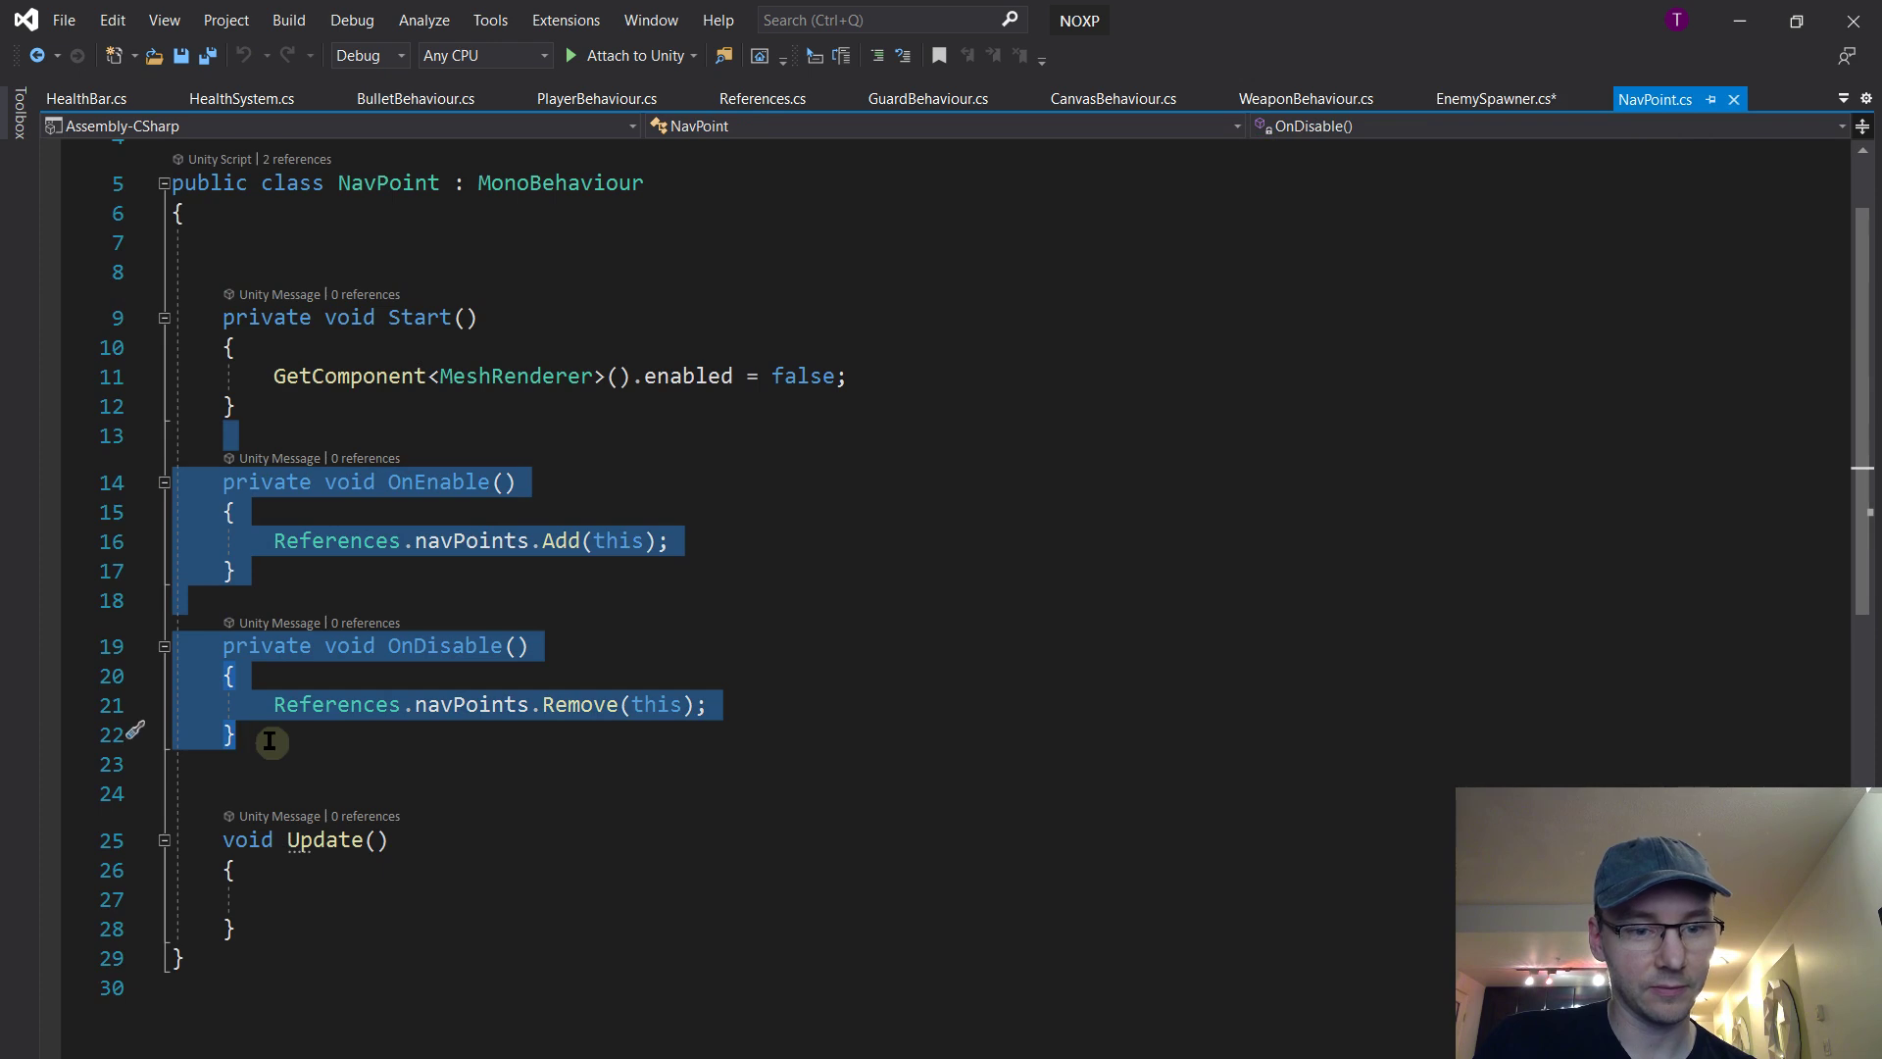
{"action": "left_click", "coordinate": [1476, 102]}
{"action": "key", "text": "ctrl+v"}
Replace navPoints with spawners in the OnEnable method so it calls References.spawners.Add(this)
{"action": "left_click", "coordinate": [461, 579]}
{"action": "key", "text": "ctrl+BackSpace"}
{"action": "type", "text": "enemiesLayer"}
{"action": "key", "text": "BackSpace"}
{"action": "key", "text": "BackSpace"}
{"action": "key", "text": "BackSpace"}
{"action": "key", "text": "BackSpace"}
{"action": "key", "text": "BackSpace"}
{"action": "key", "text": "BackSpace"}
{"action": "key", "text": "BackSpace"}
{"action": "key", "text": "BackSpace"}
{"action": "key", "text": "BackSpace"}
{"action": "key", "text": "BackSpace"}
{"action": "key", "text": "BackSpace"}
{"action": "key", "text": "BackSpace"}
{"action": "key", "text": "BackSpace"}
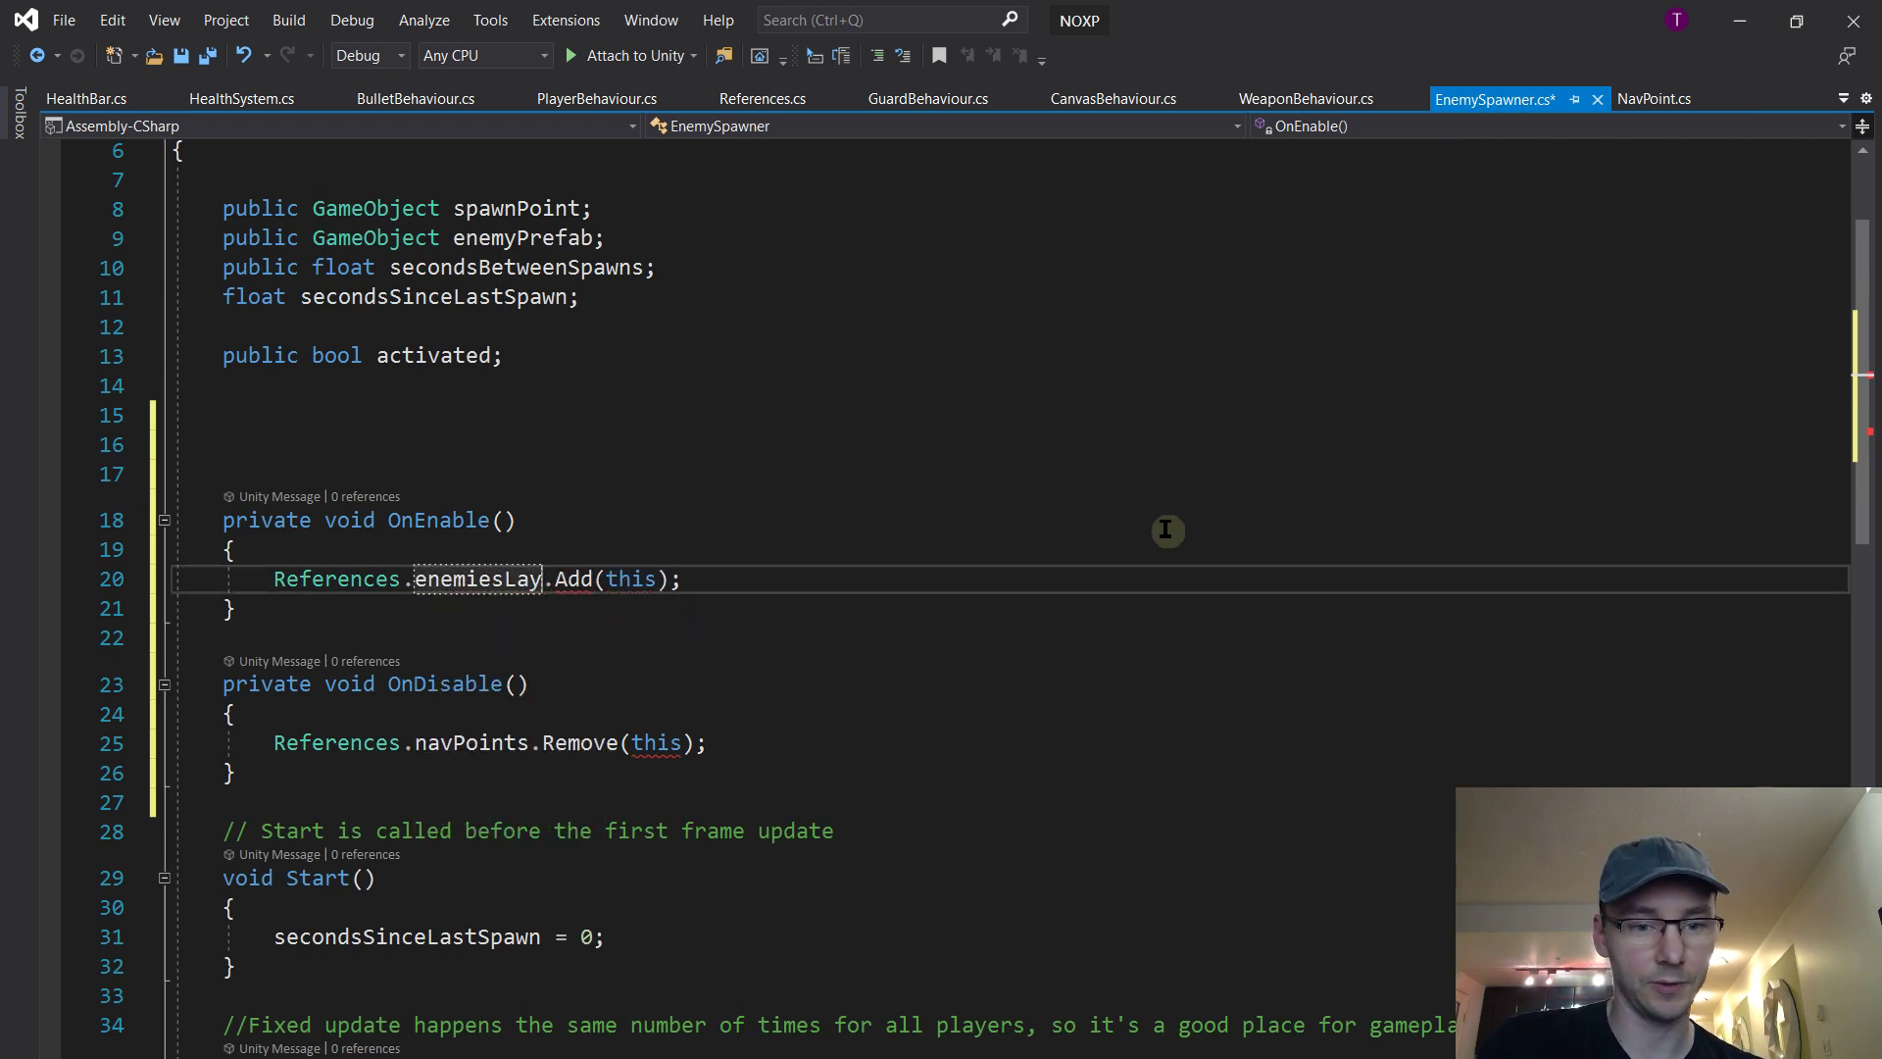
{"action": "type", "text": ".spawners"}
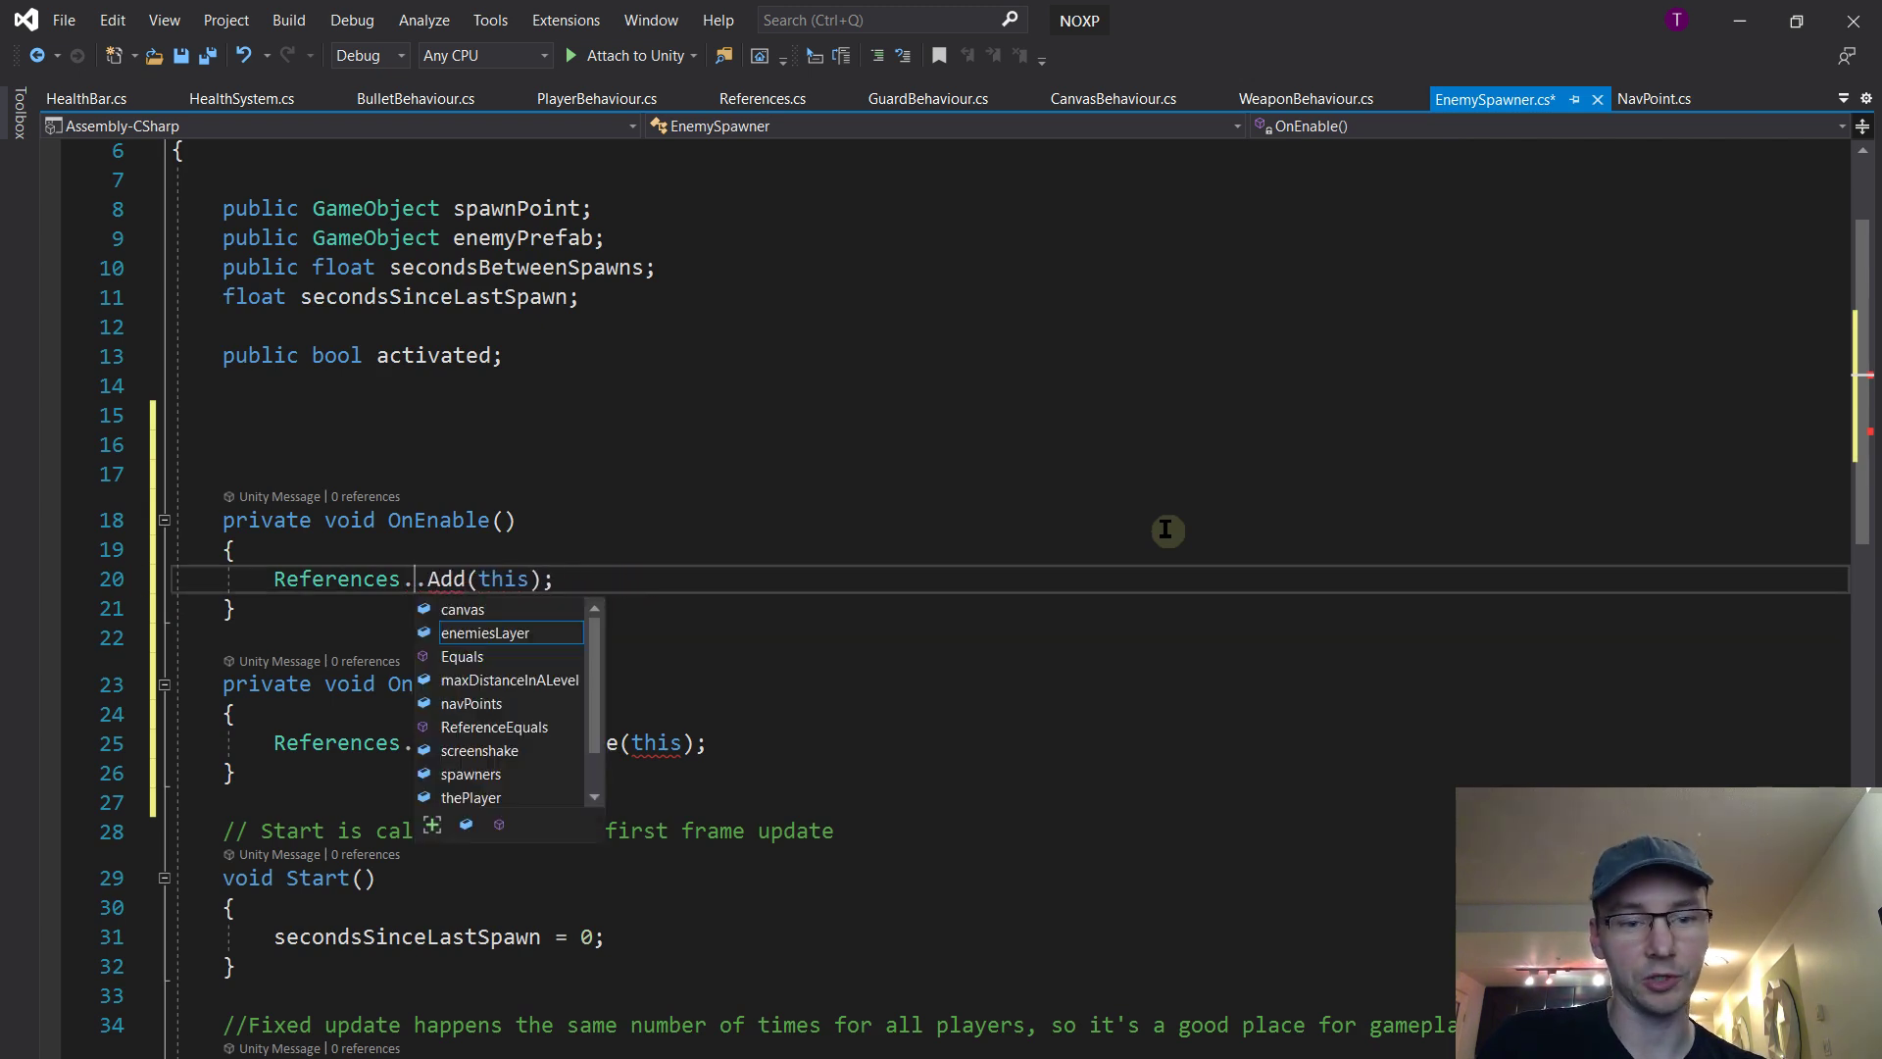
Copy the spawners name over navPoints in the OnDisable method so it calls References.spawners.Remove(this)
{"action": "double_click", "coordinate": [469, 578]}
{"action": "key", "text": "ctrl+c"}
{"action": "double_click", "coordinate": [475, 745]}
{"action": "key", "text": "ctrl+v"}
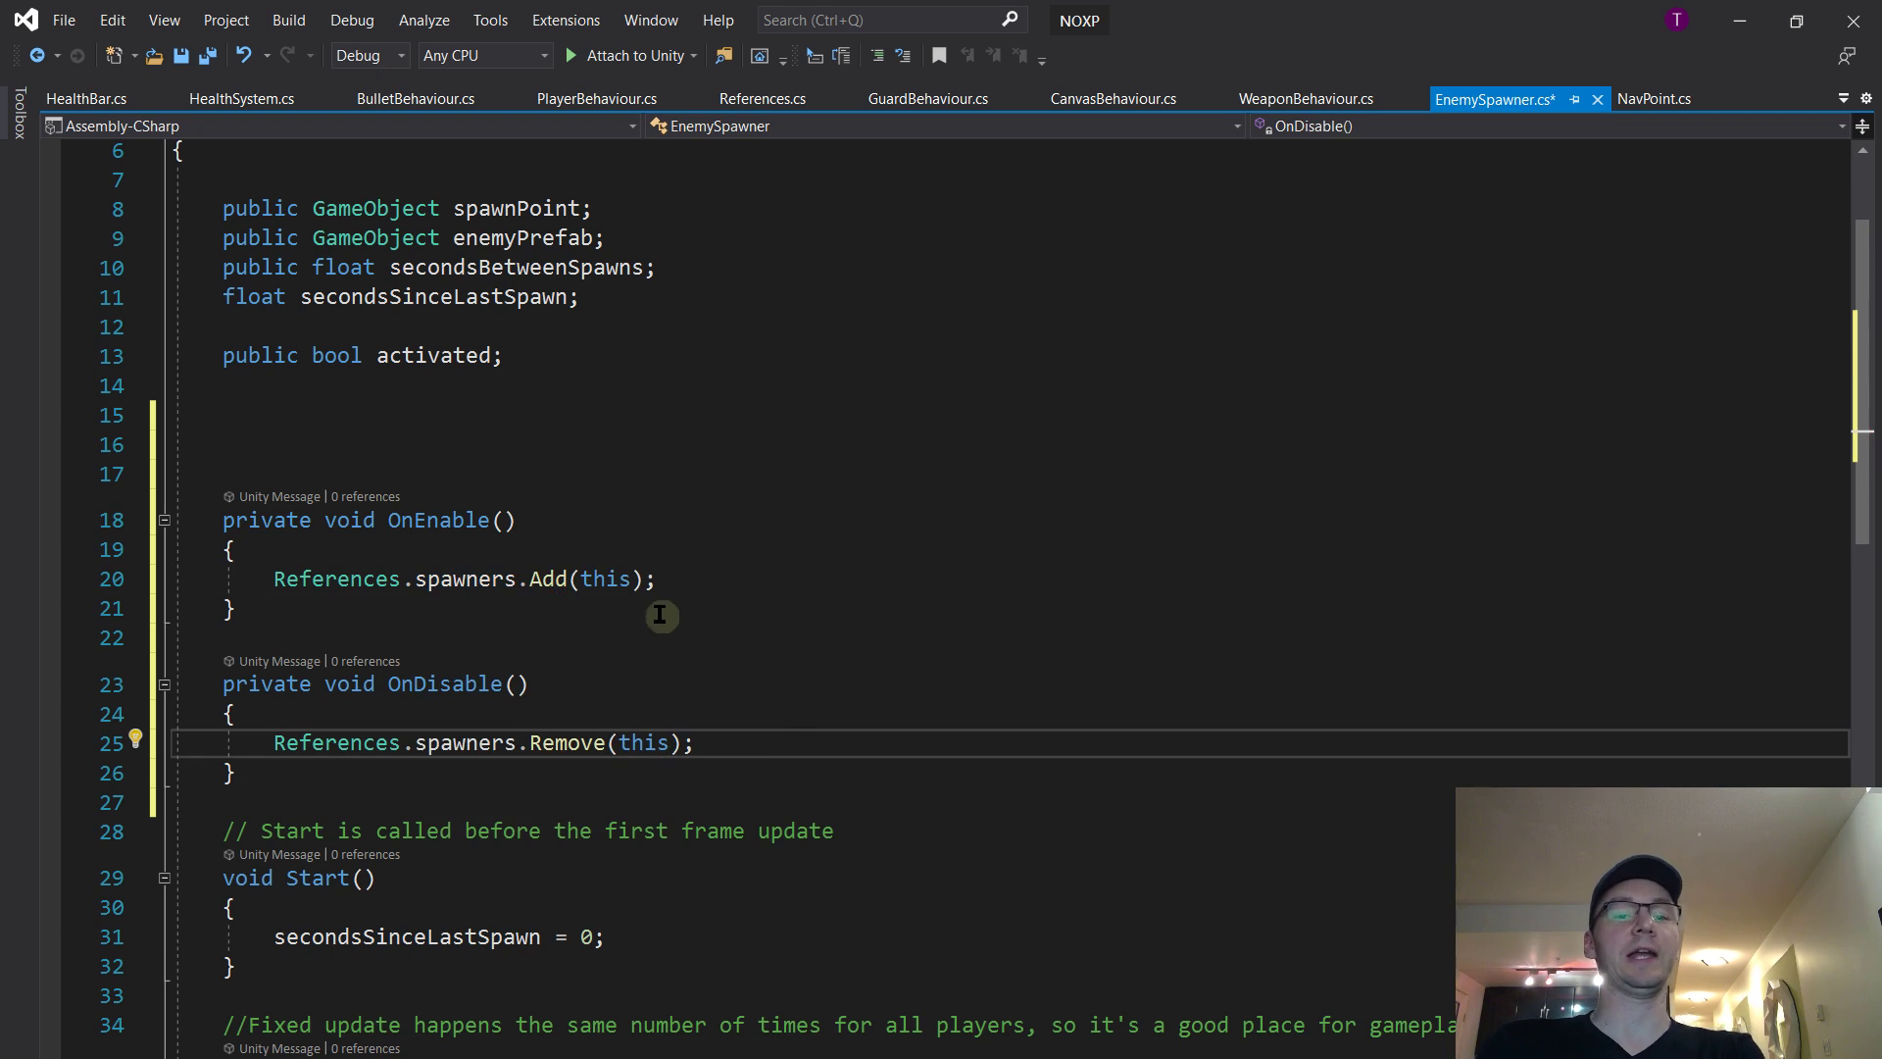
Remove the extra blank lines above OnEnable and save EnemySpawner.cs
{"action": "left_click_drag", "start_coordinate": [459, 424], "coordinate": [454, 456]}
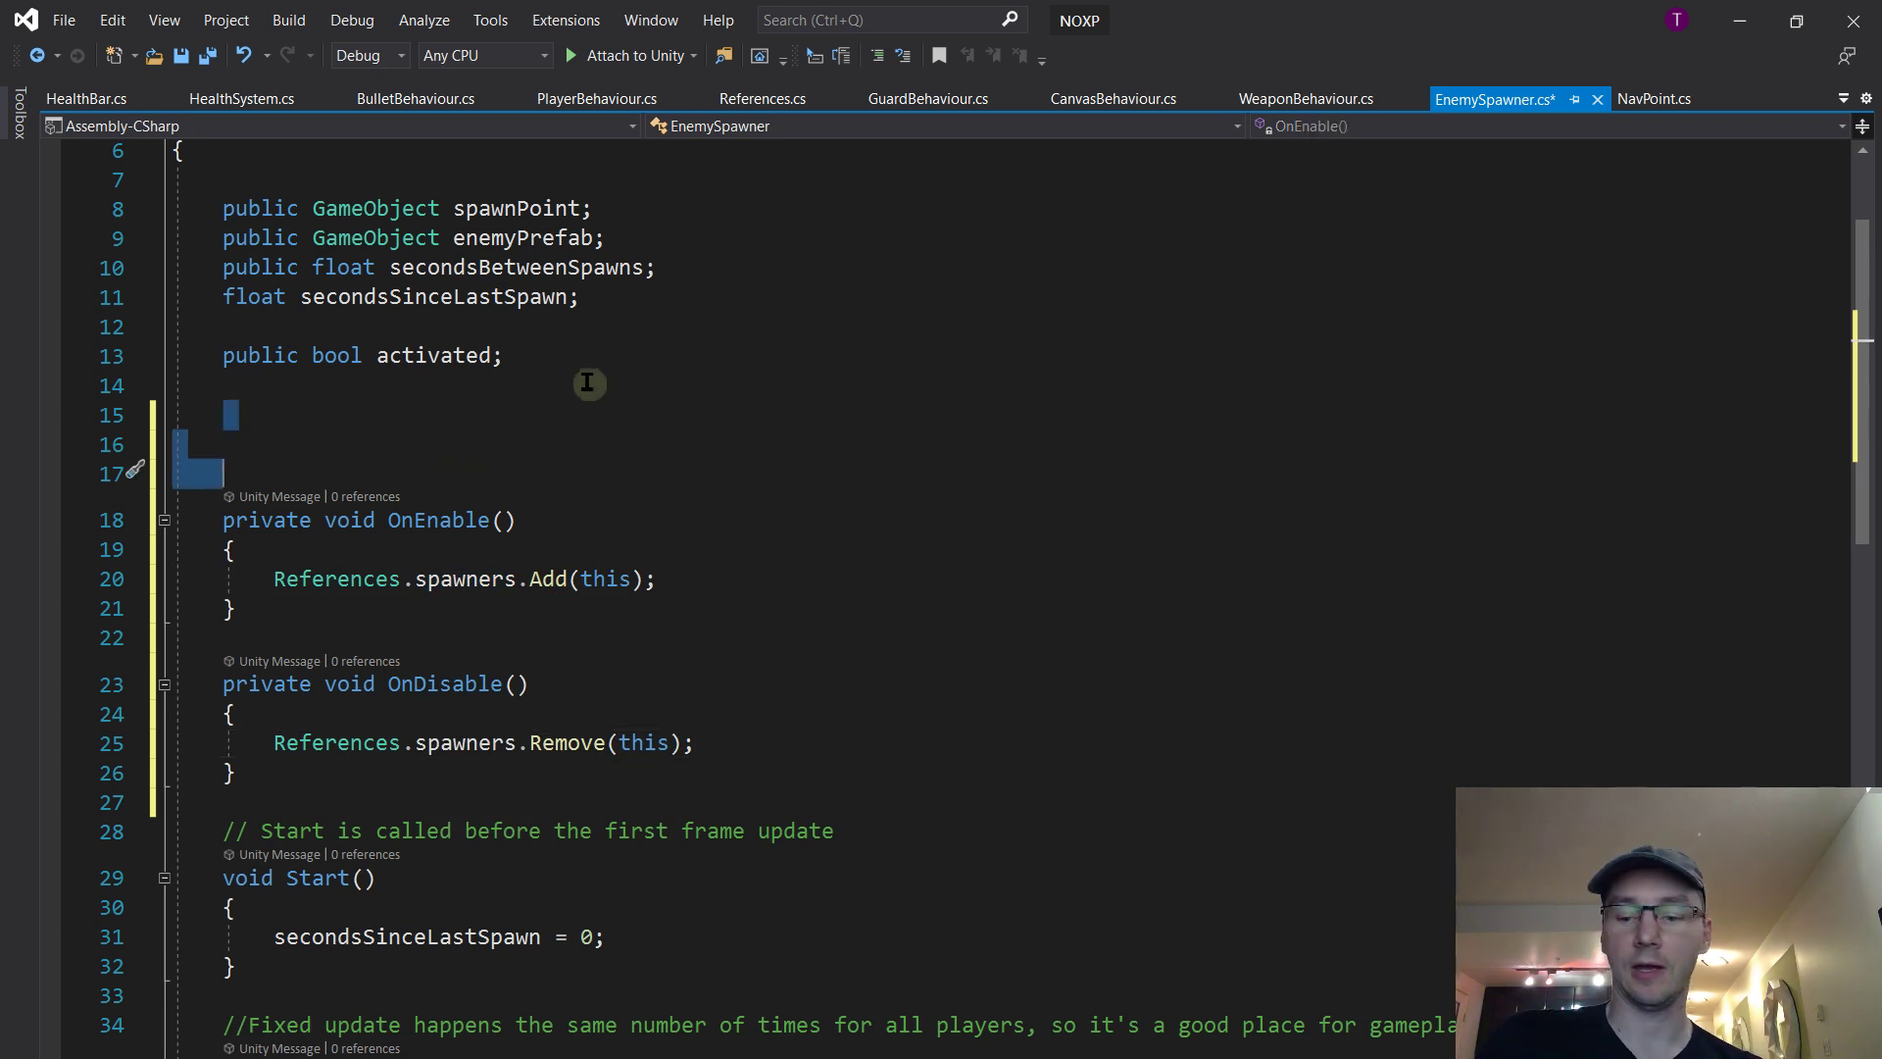
{"action": "key", "text": "Delete"}
{"action": "key", "text": "Delete"}
{"action": "key", "text": "ctrl+s"}
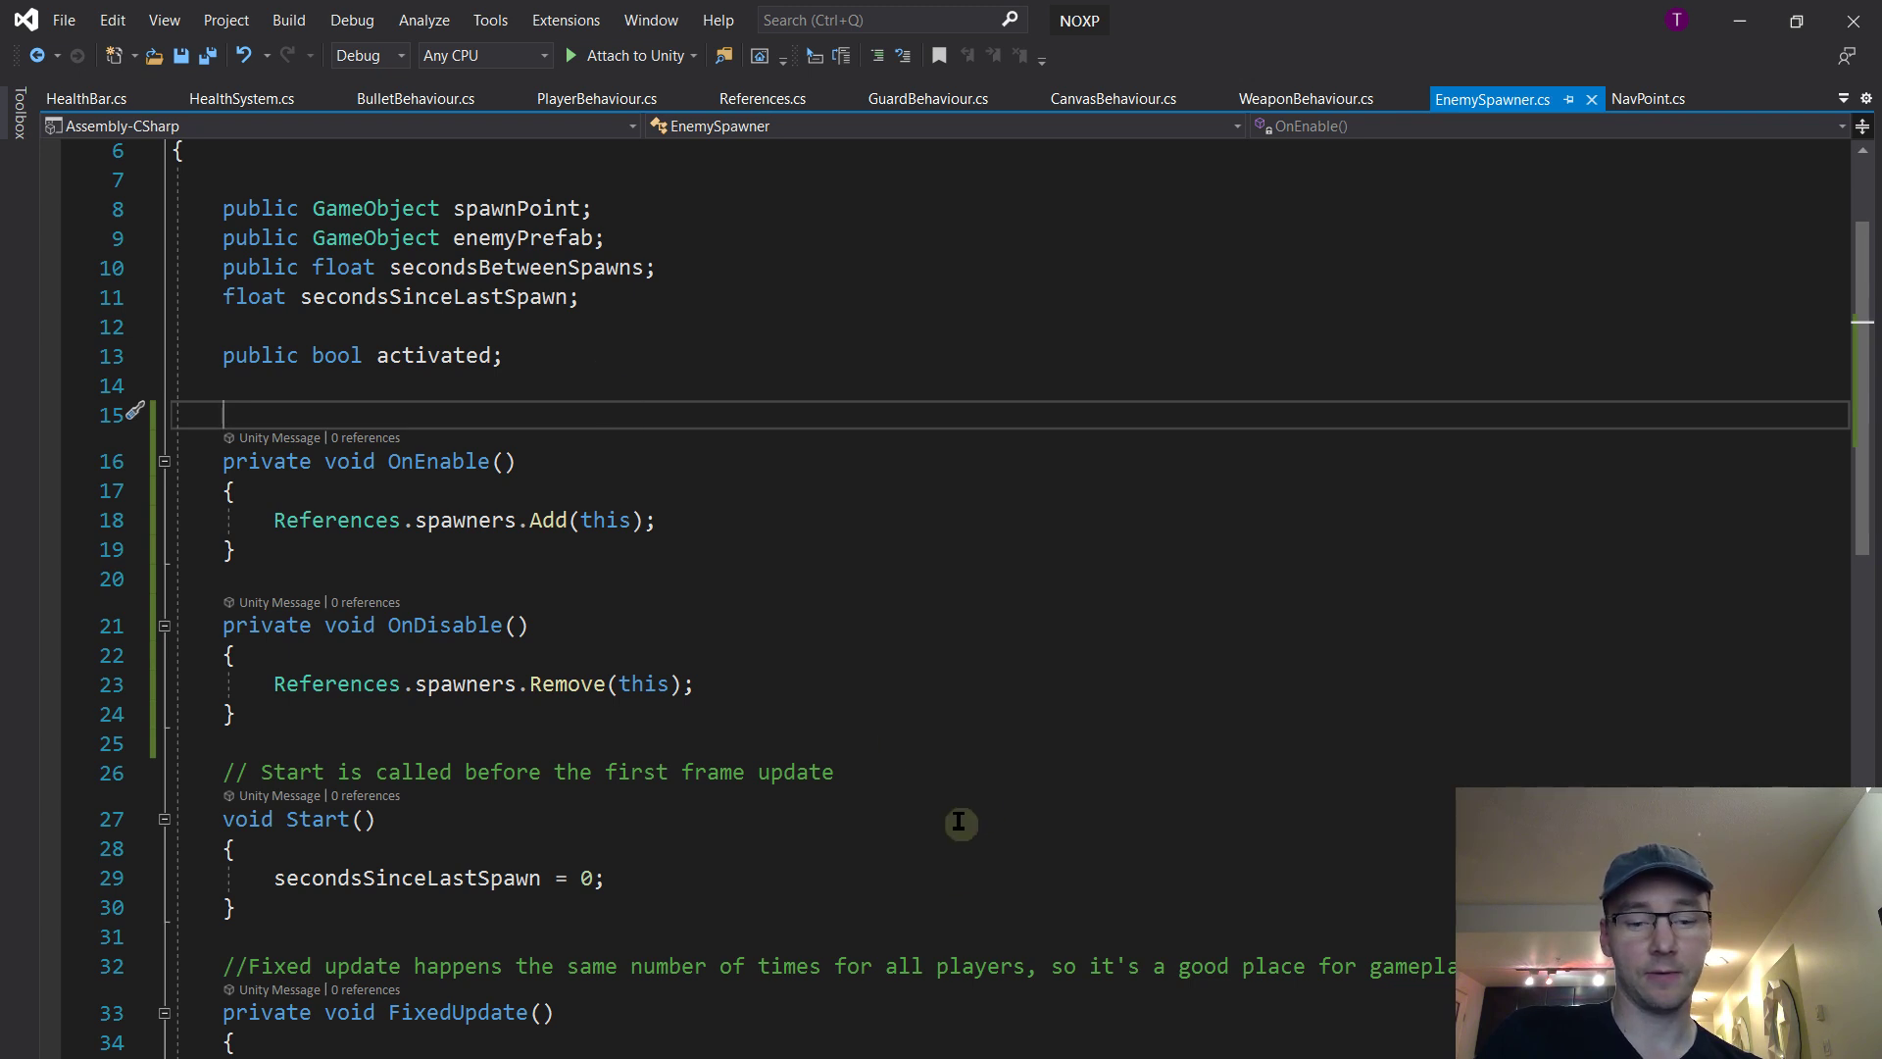
Switch to Unity and open the console's compile error at the References.spawner.activated line in GuardBehaviour.cs
{"action": "key", "text": "alt+Tab"}
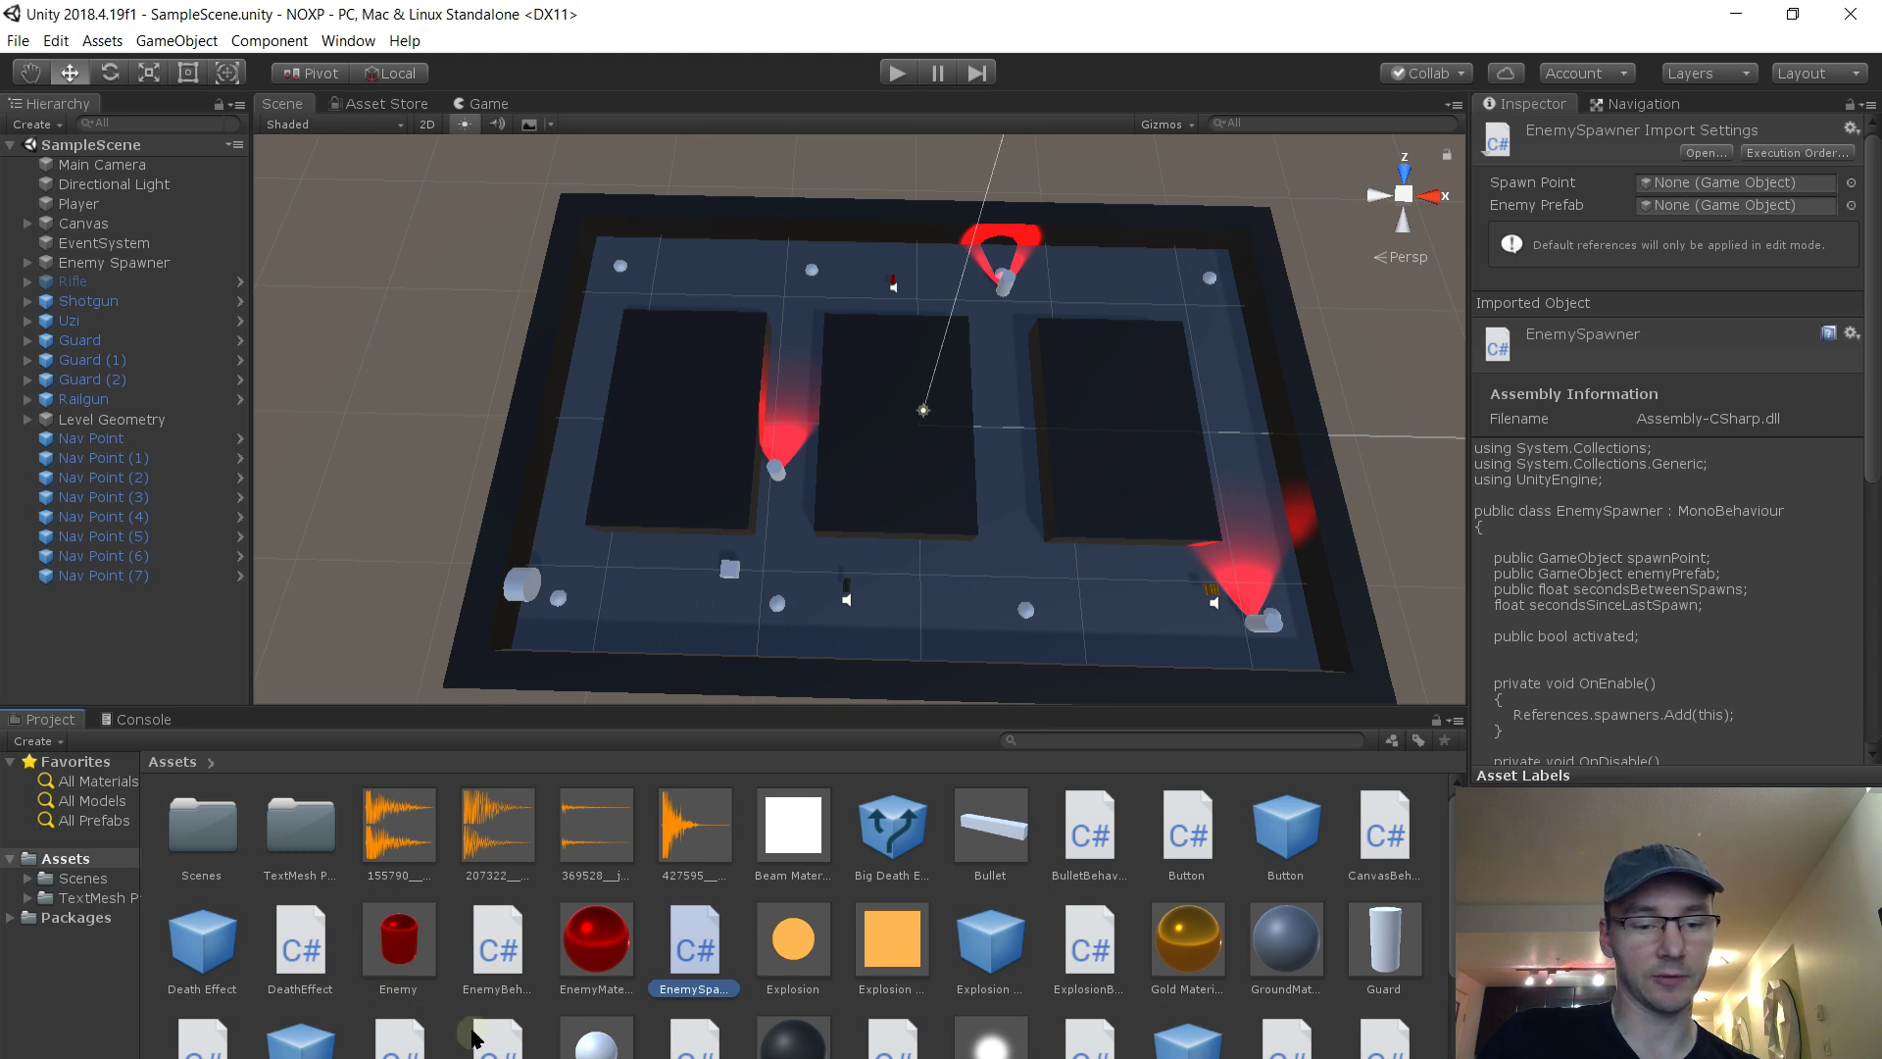
{"action": "left_click", "coordinate": [137, 719]}
{"action": "double_click", "coordinate": [196, 756]}
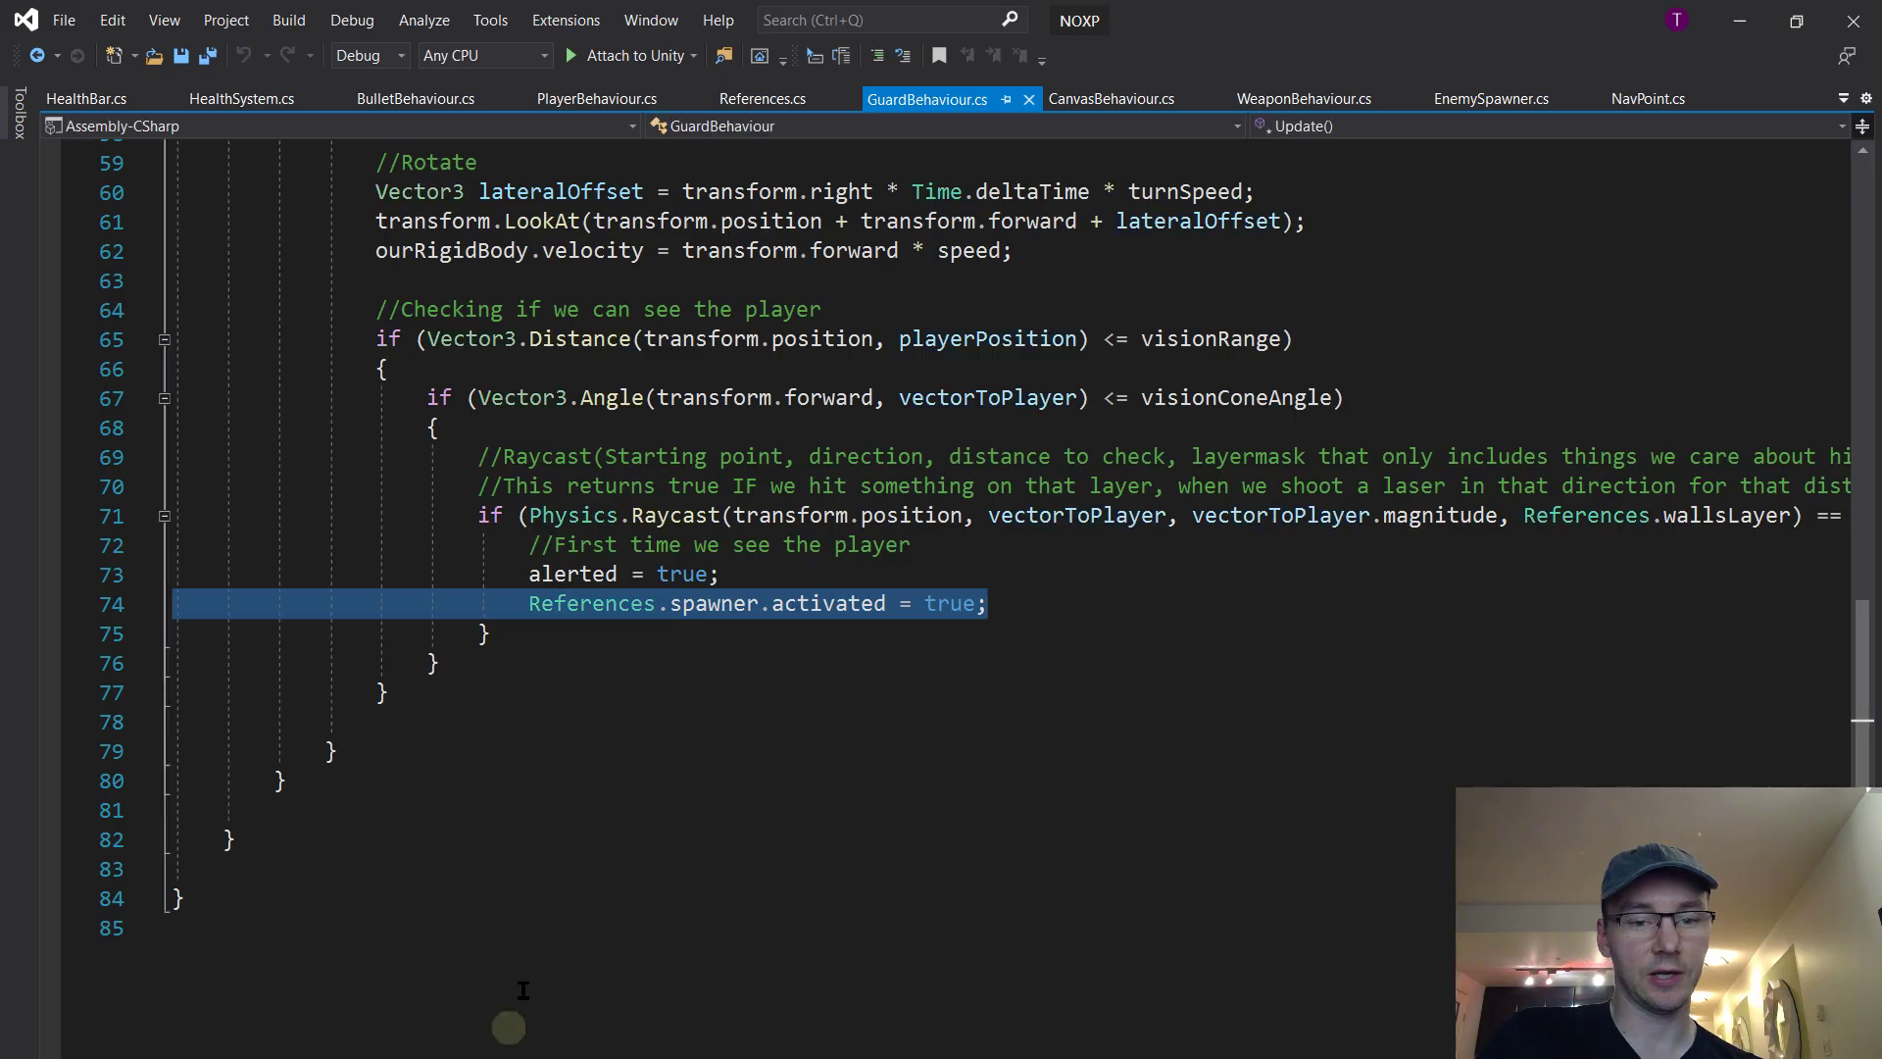
{"action": "left_click", "coordinate": [751, 610]}
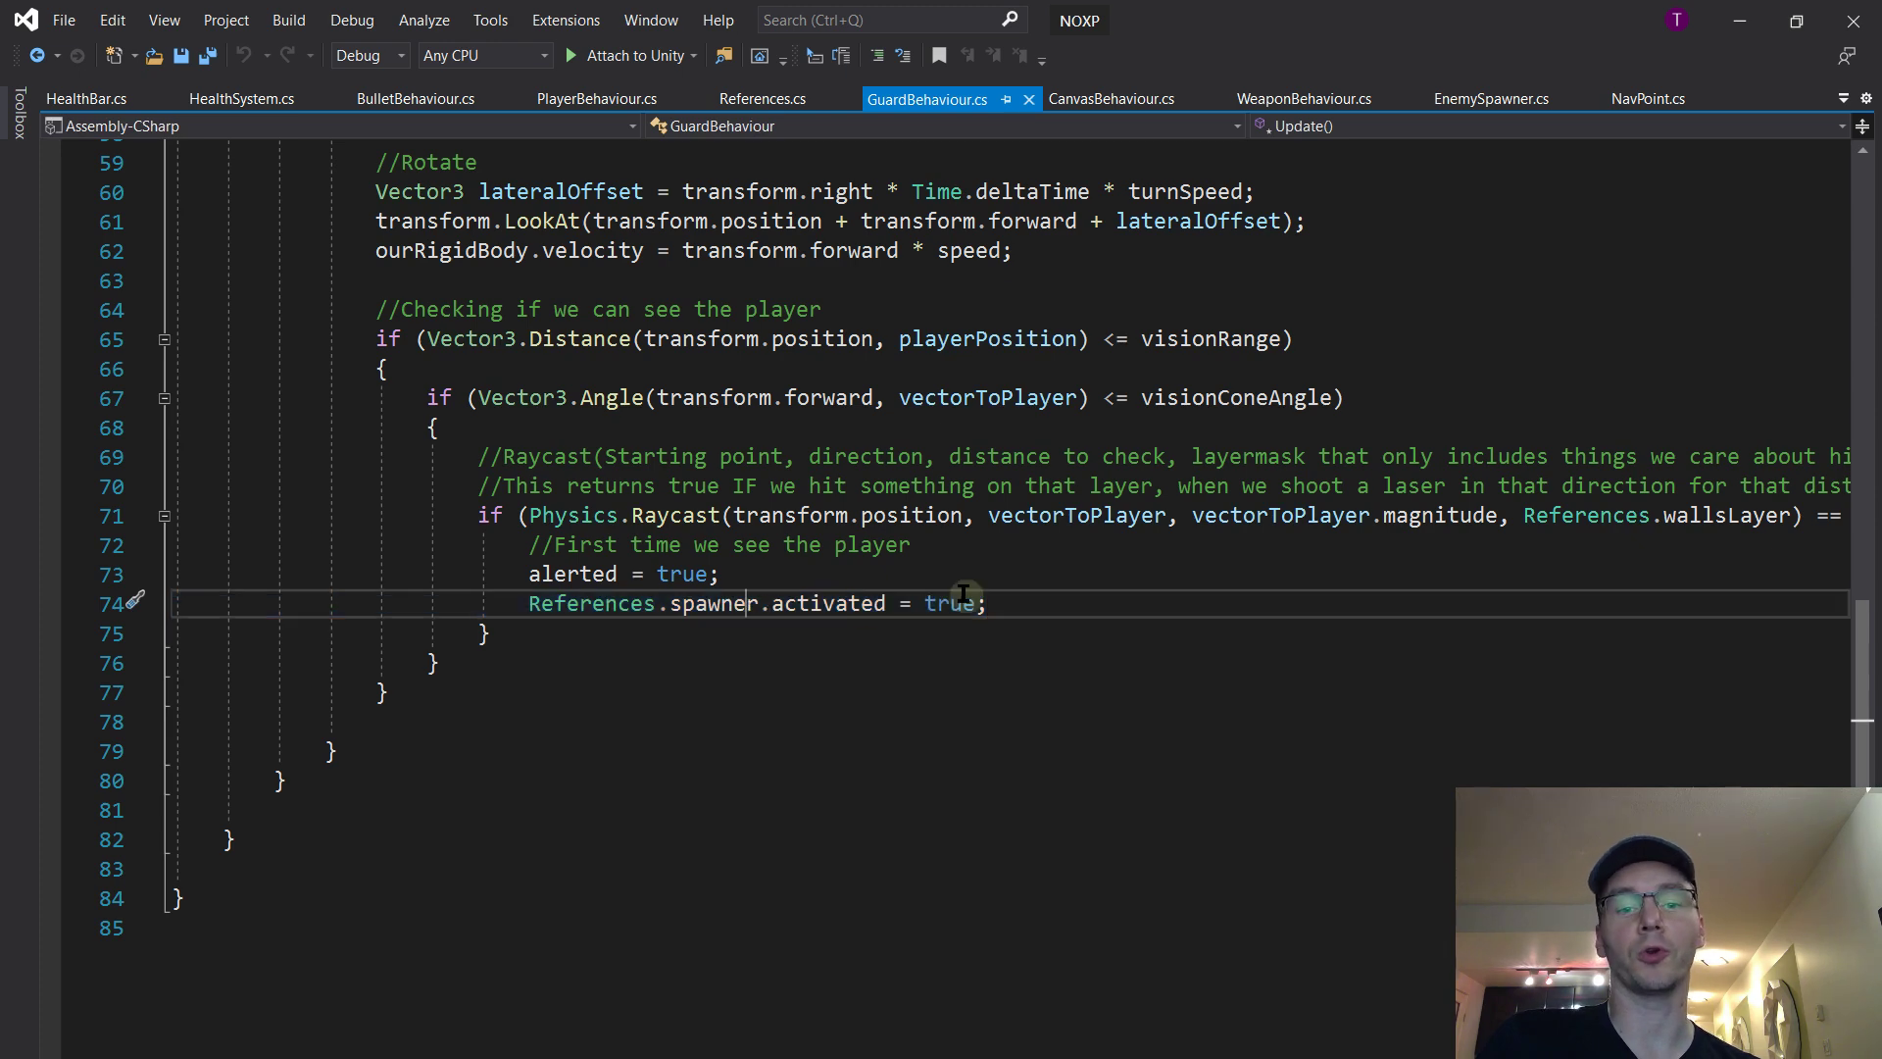
{"action": "scroll", "coordinate": [956, 598], "scroll_direction": "up", "scroll_amount": 2}
{"action": "scroll", "coordinate": [971, 491], "scroll_direction": "down", "scroll_amount": 1}
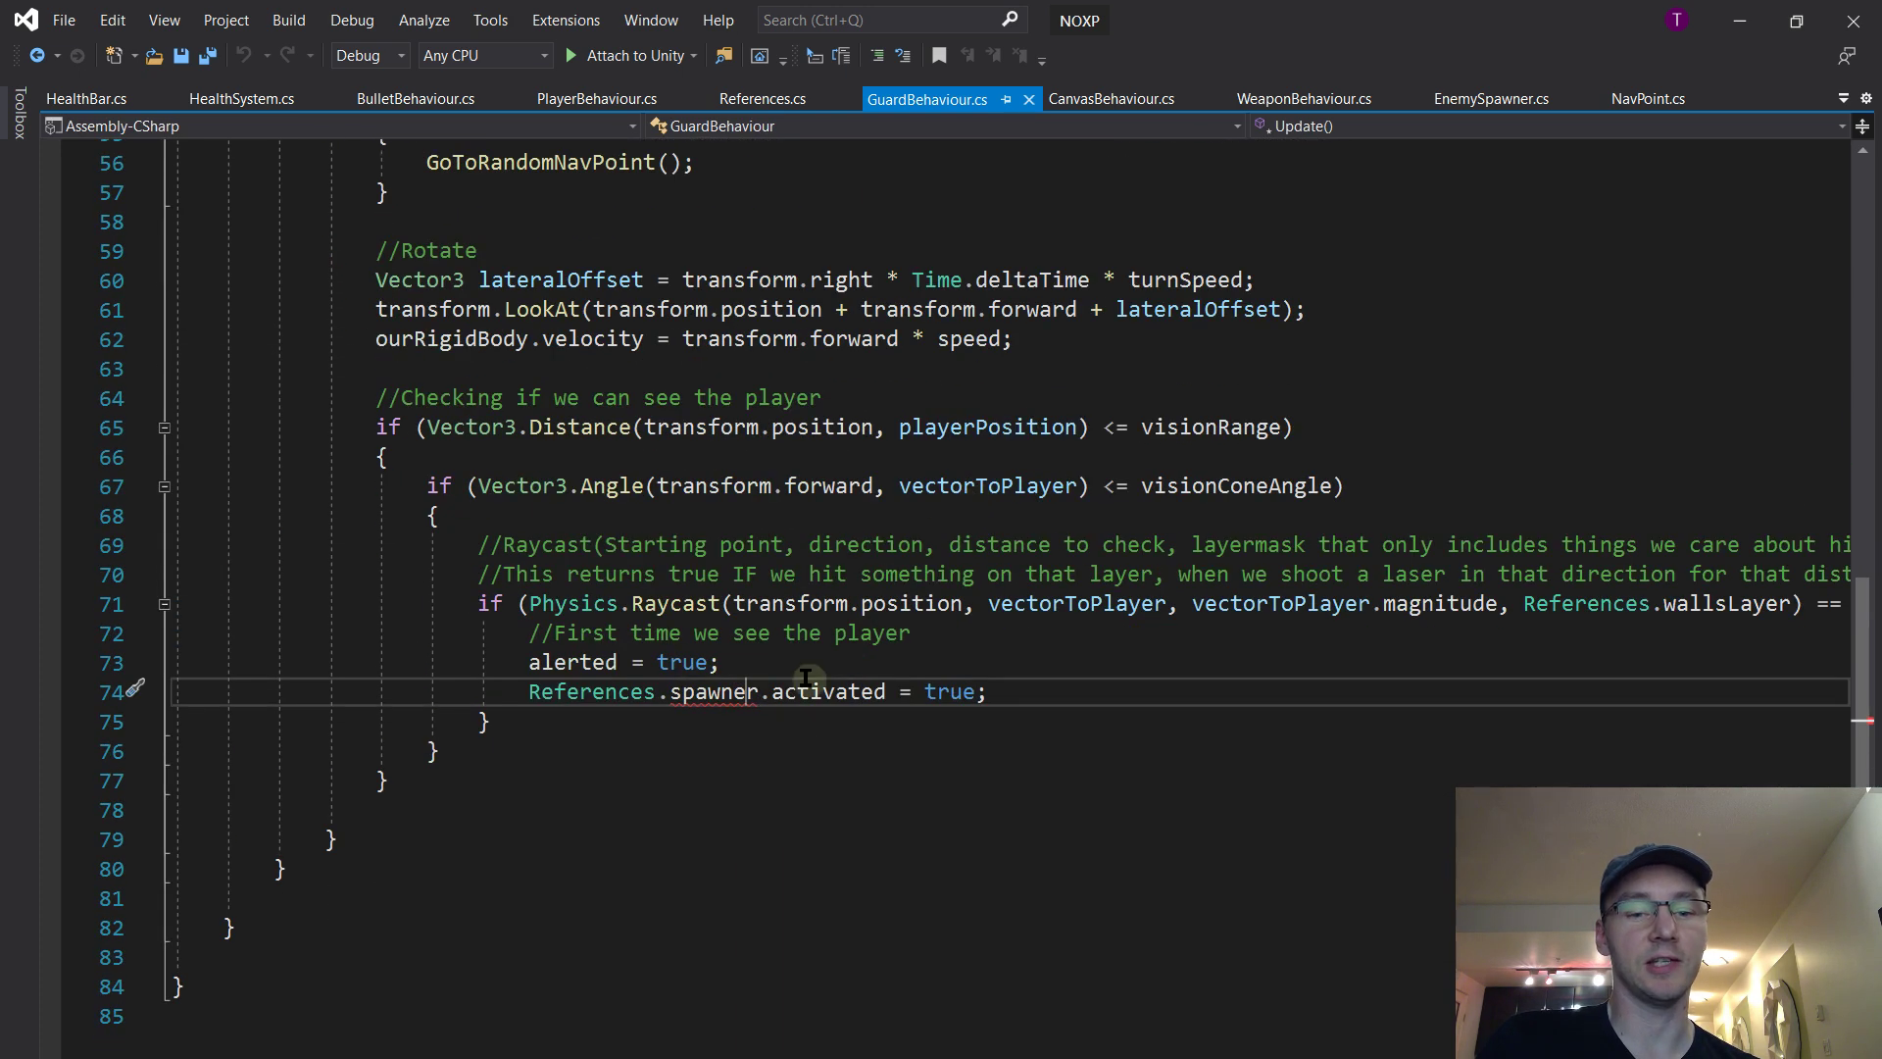
{"action": "left_click", "coordinate": [786, 692]}
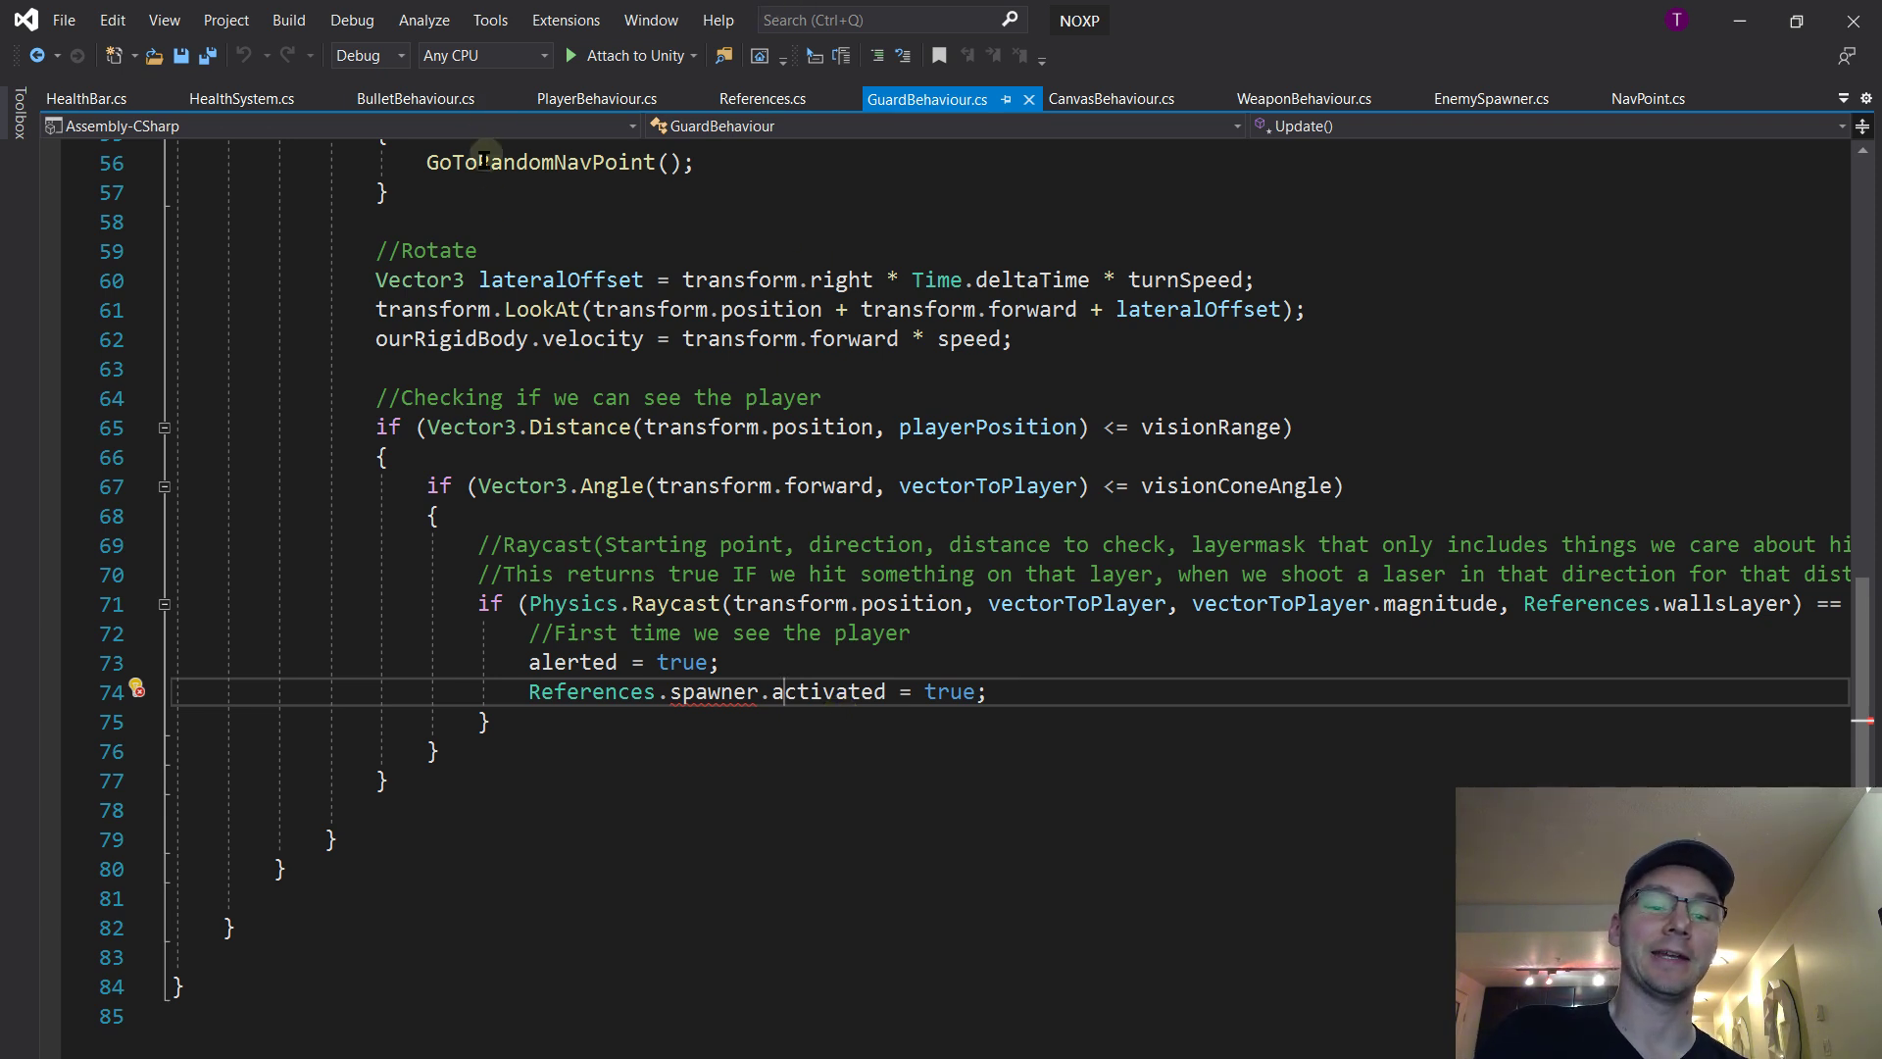
Switch to Unity and create an empty game object named Level Manager in the scene
{"action": "key", "text": "alt+Tab"}
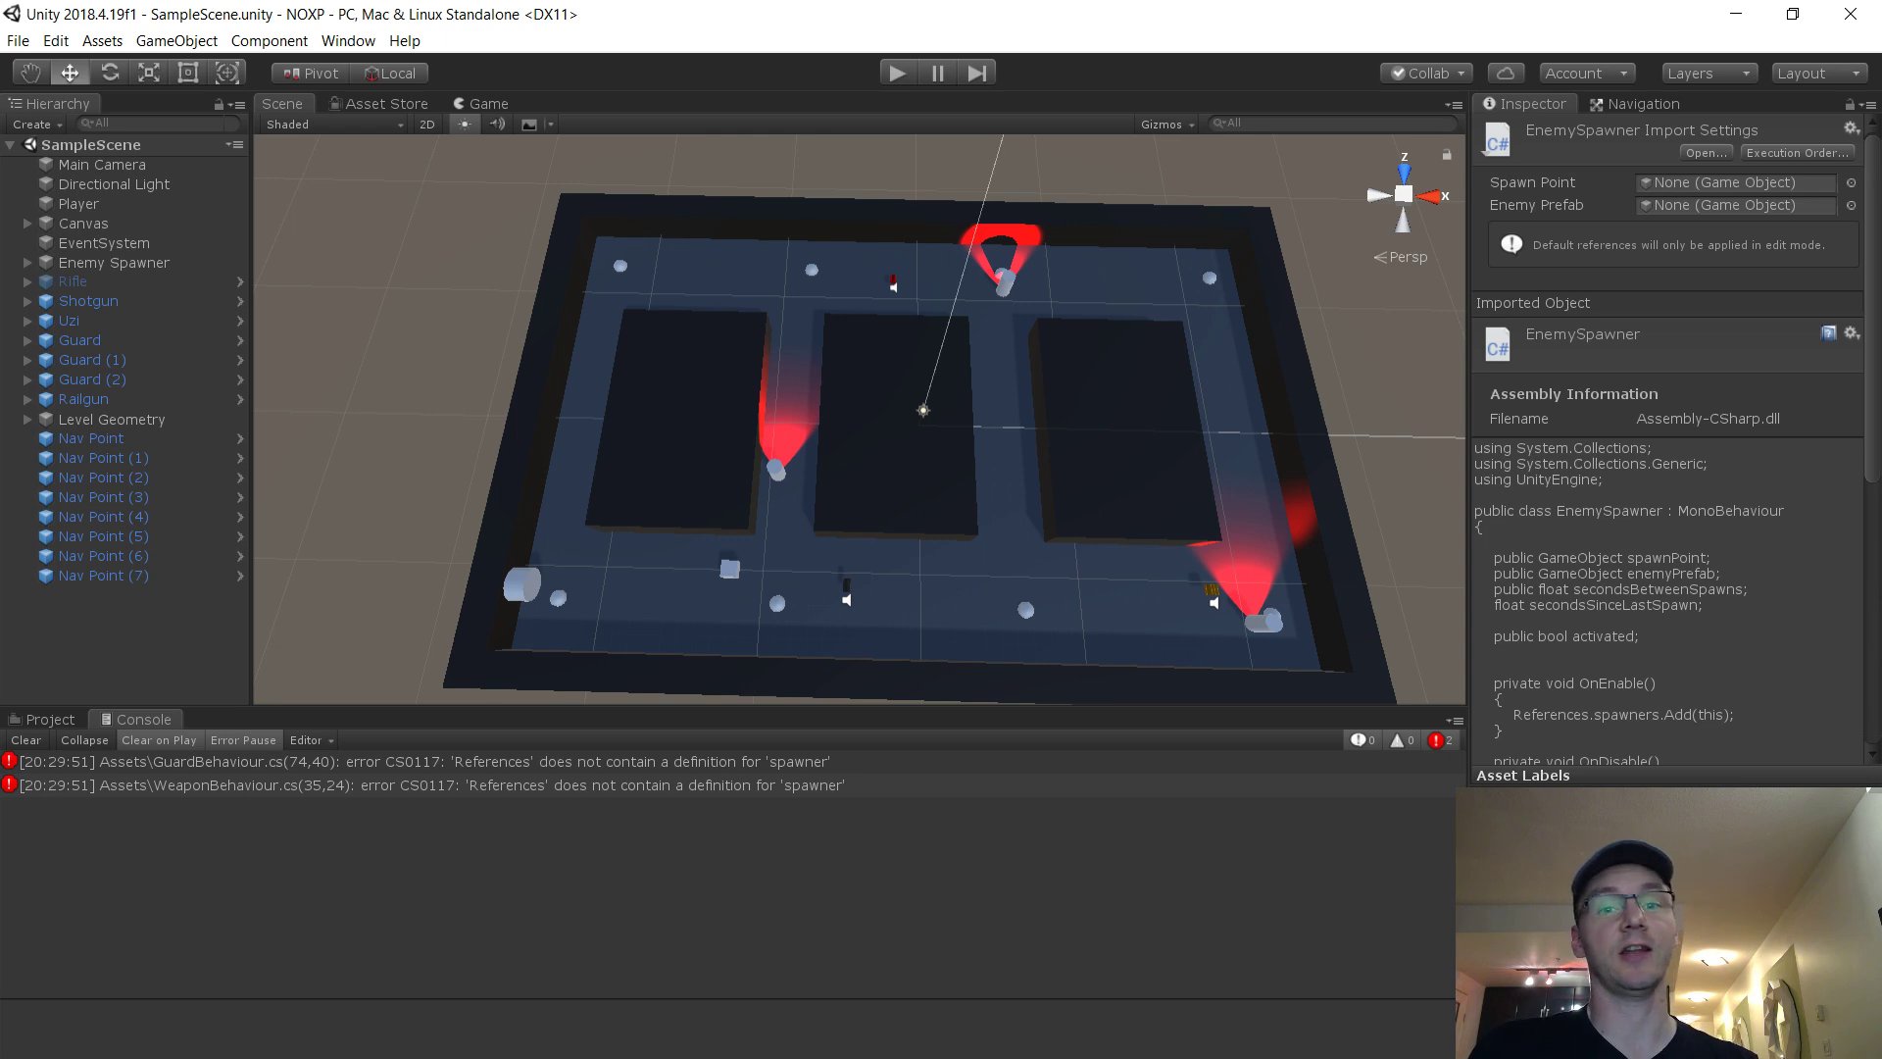
{"action": "right_click", "coordinate": [113, 619]}
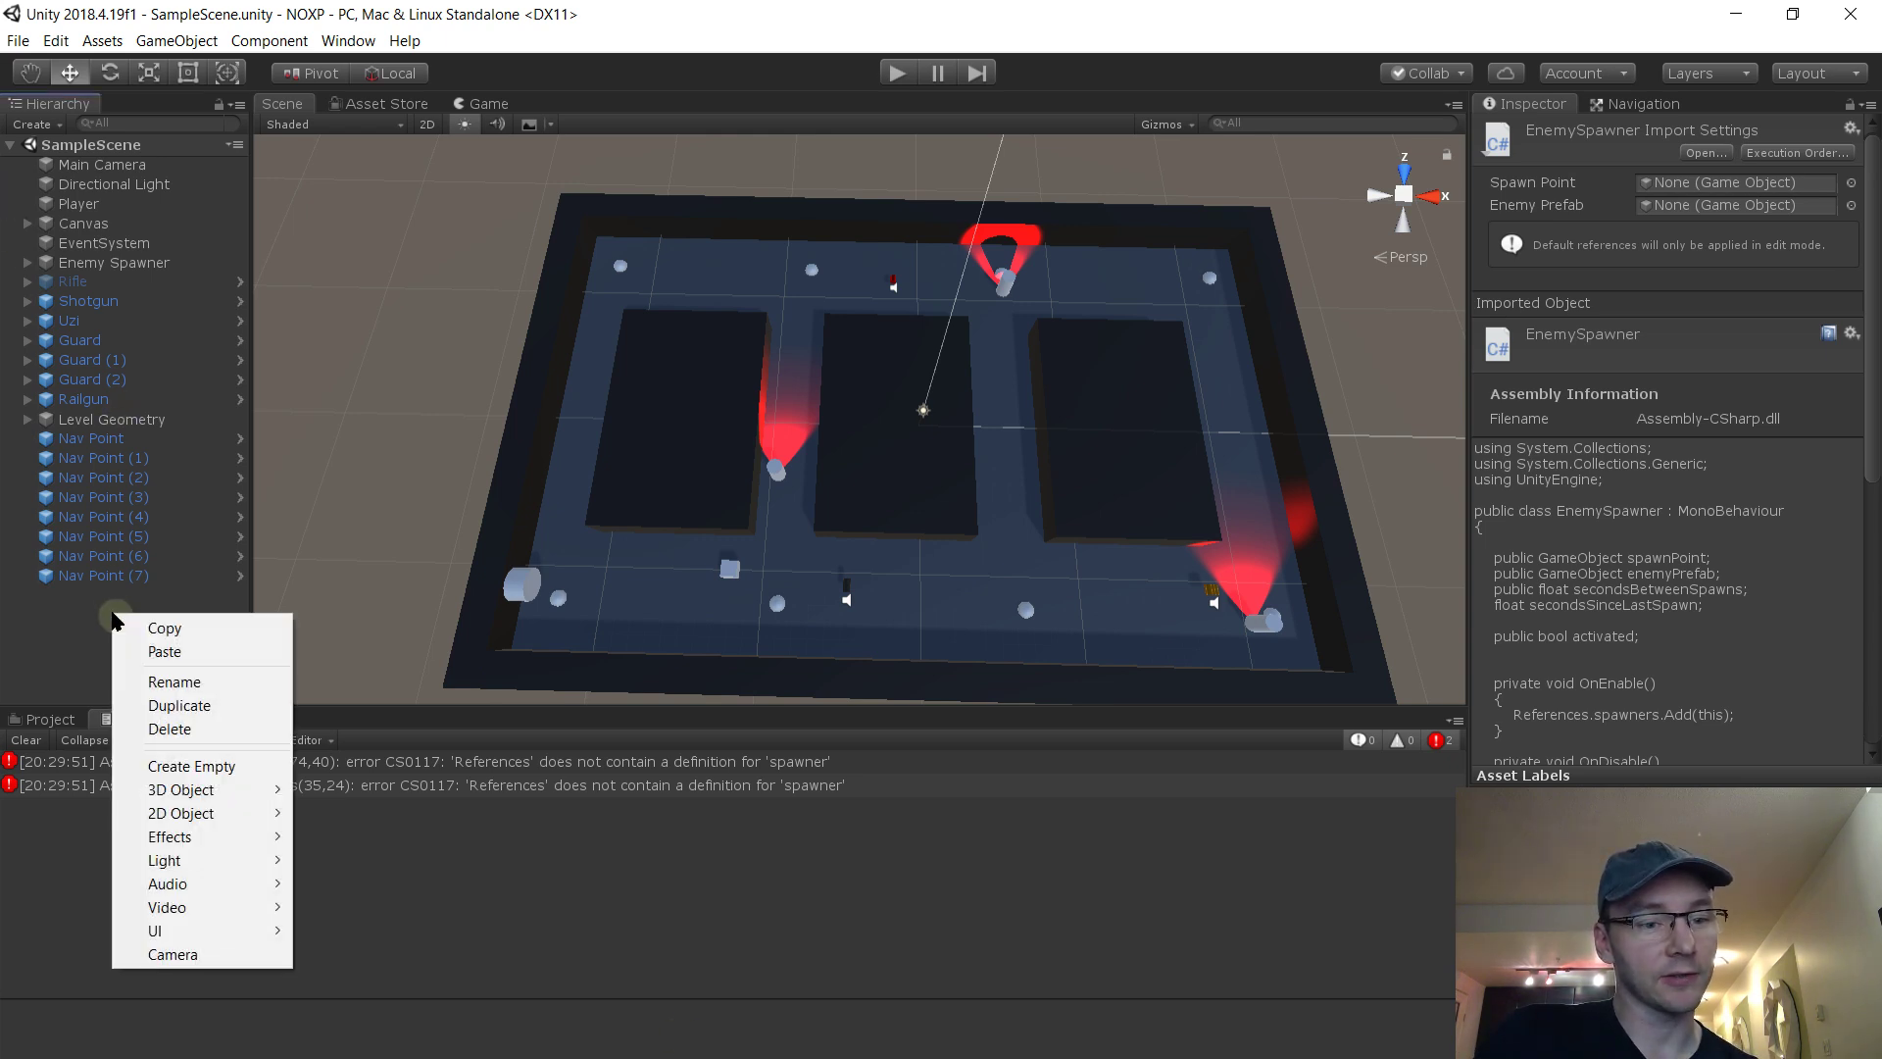
{"action": "left_click", "coordinate": [189, 767]}
{"action": "left_click", "coordinate": [1668, 134]}
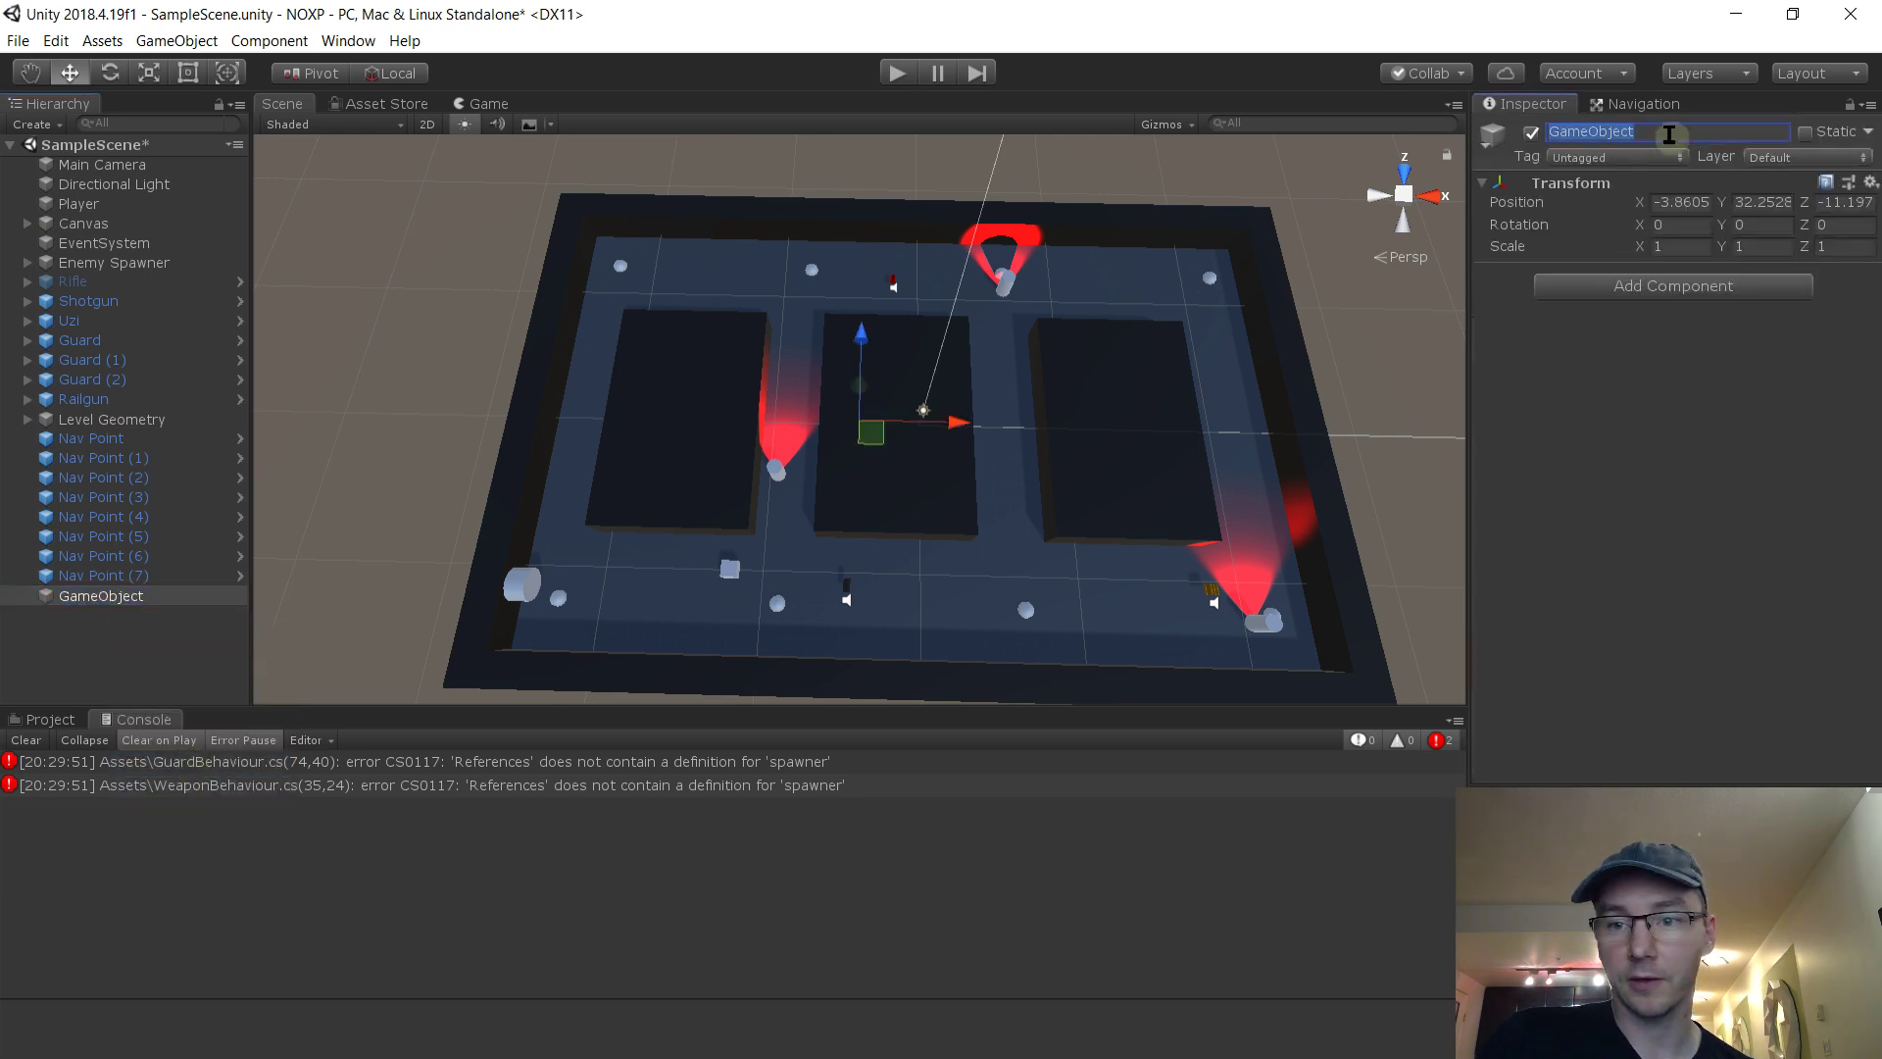
{"action": "type", "text": "LEvel Manager"}
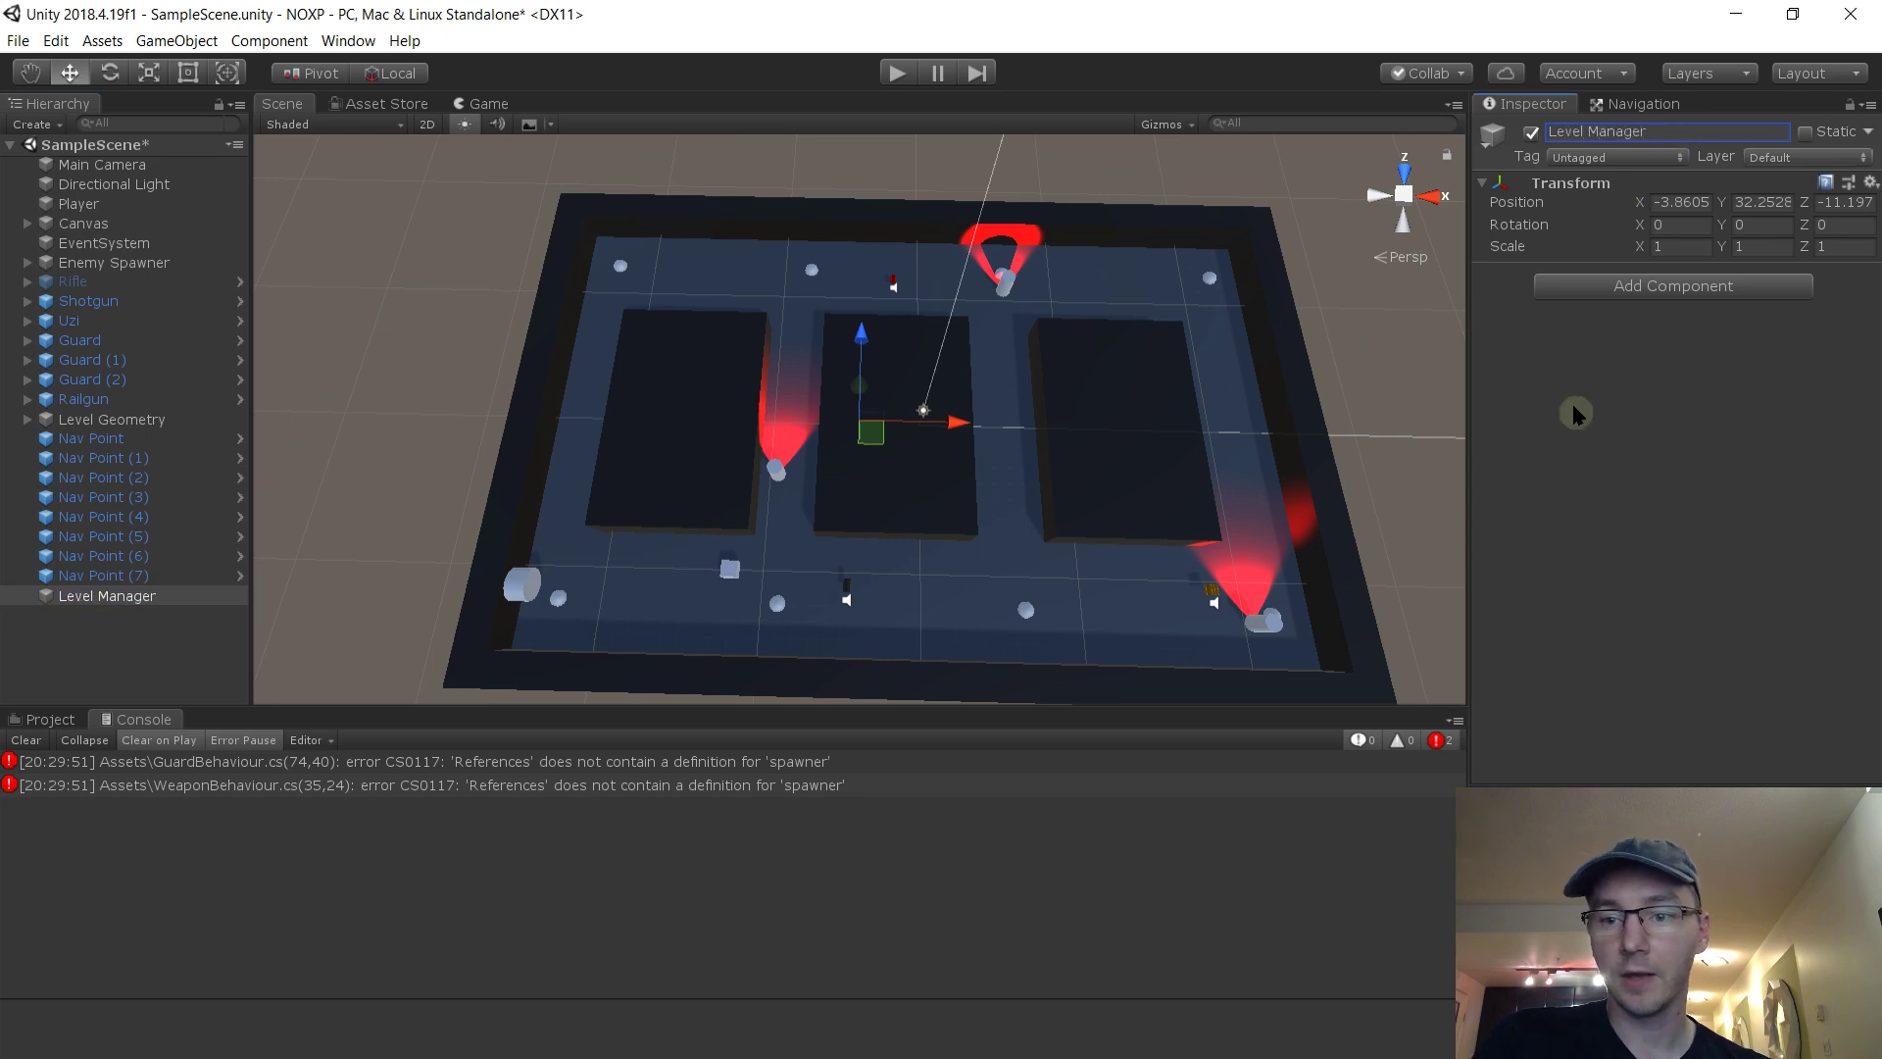
Create a new script named LevelManager and add it to the Level Manager object
{"action": "left_click", "coordinate": [1637, 286]}
{"action": "left_click", "coordinate": [1622, 432]}
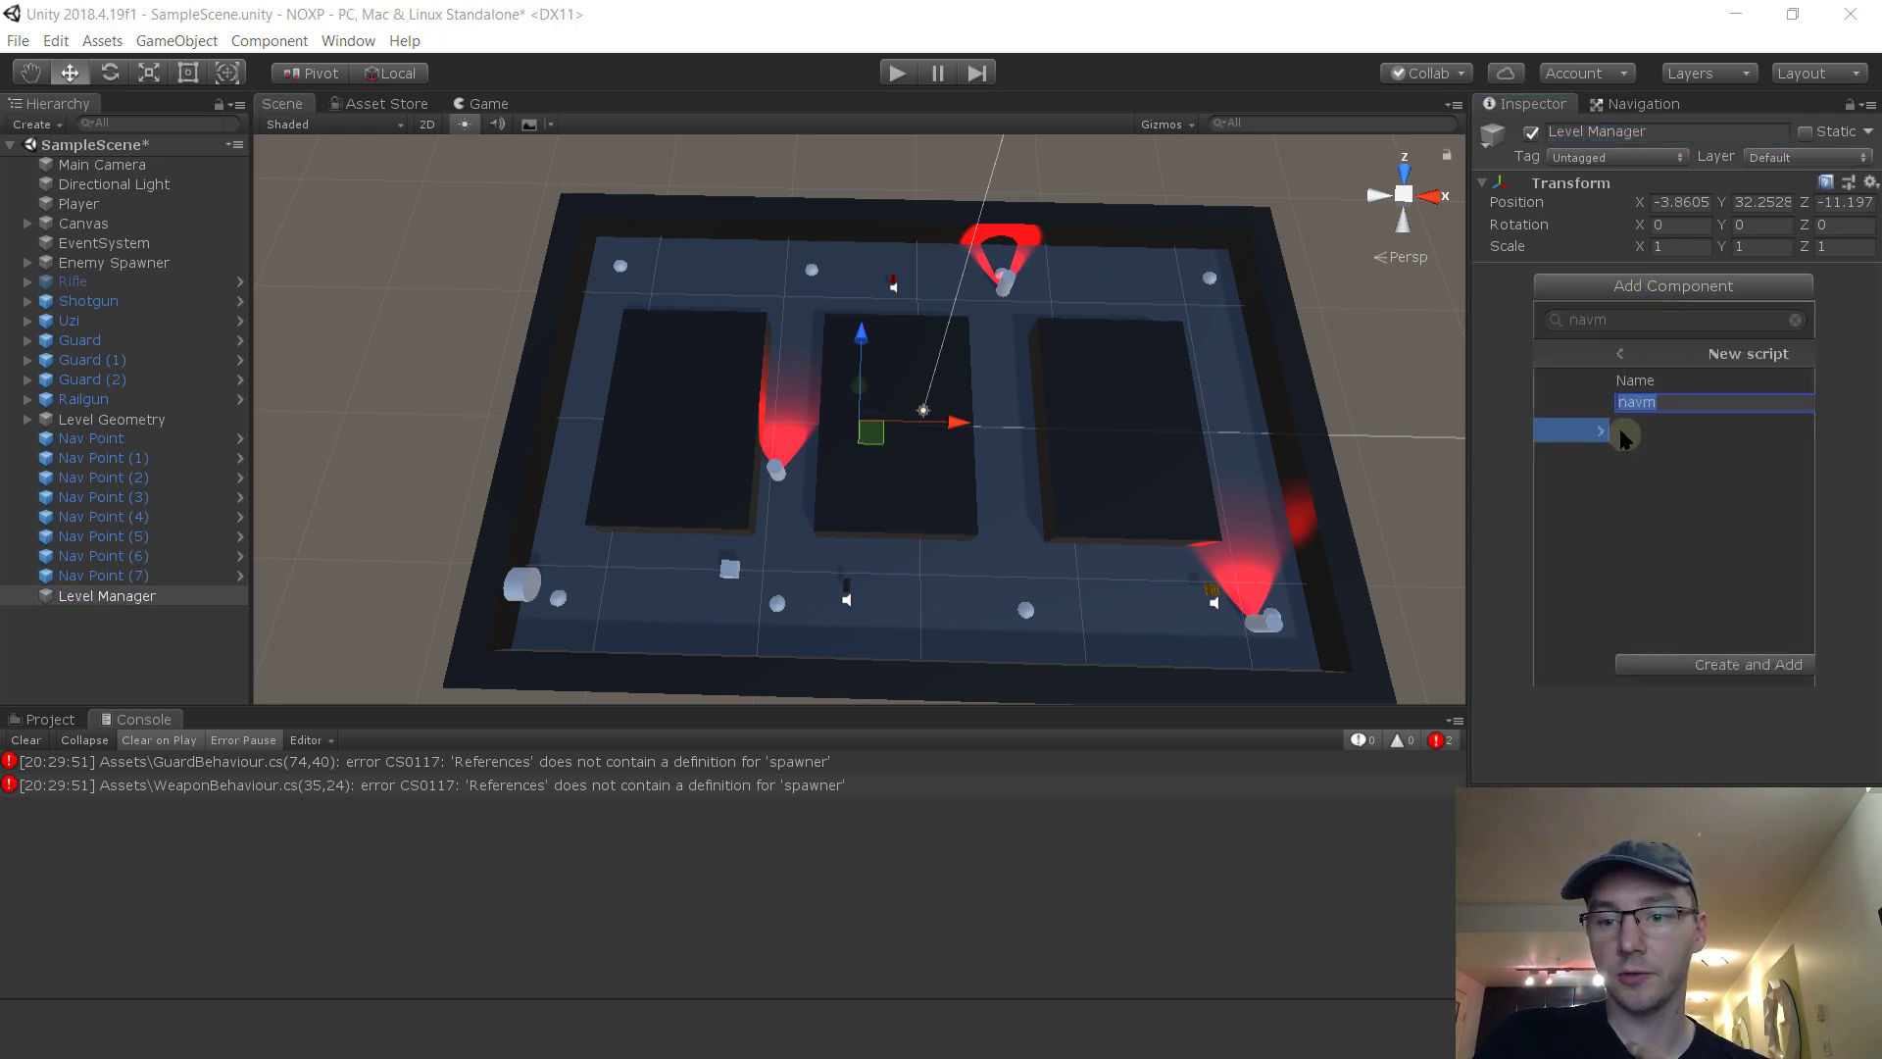
{"action": "type", "text": "Enemy"}
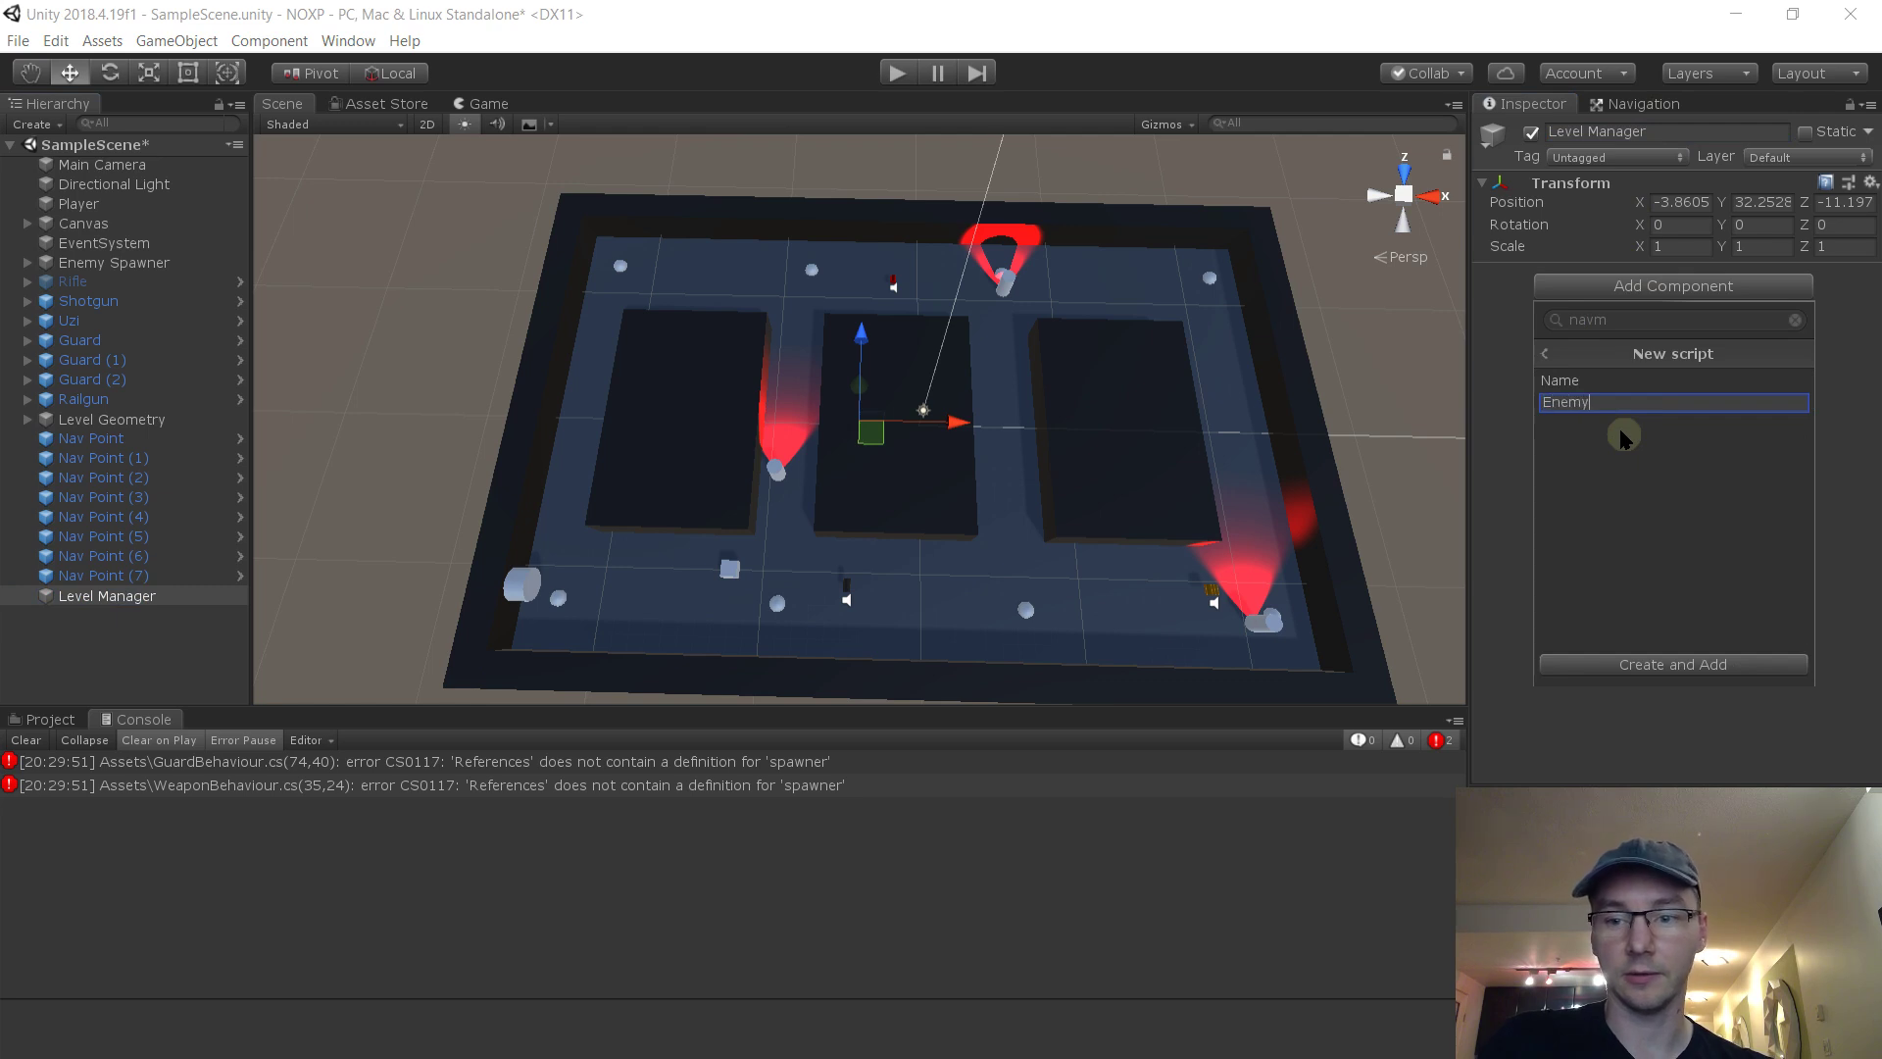
{"action": "type", "text": "Le"}
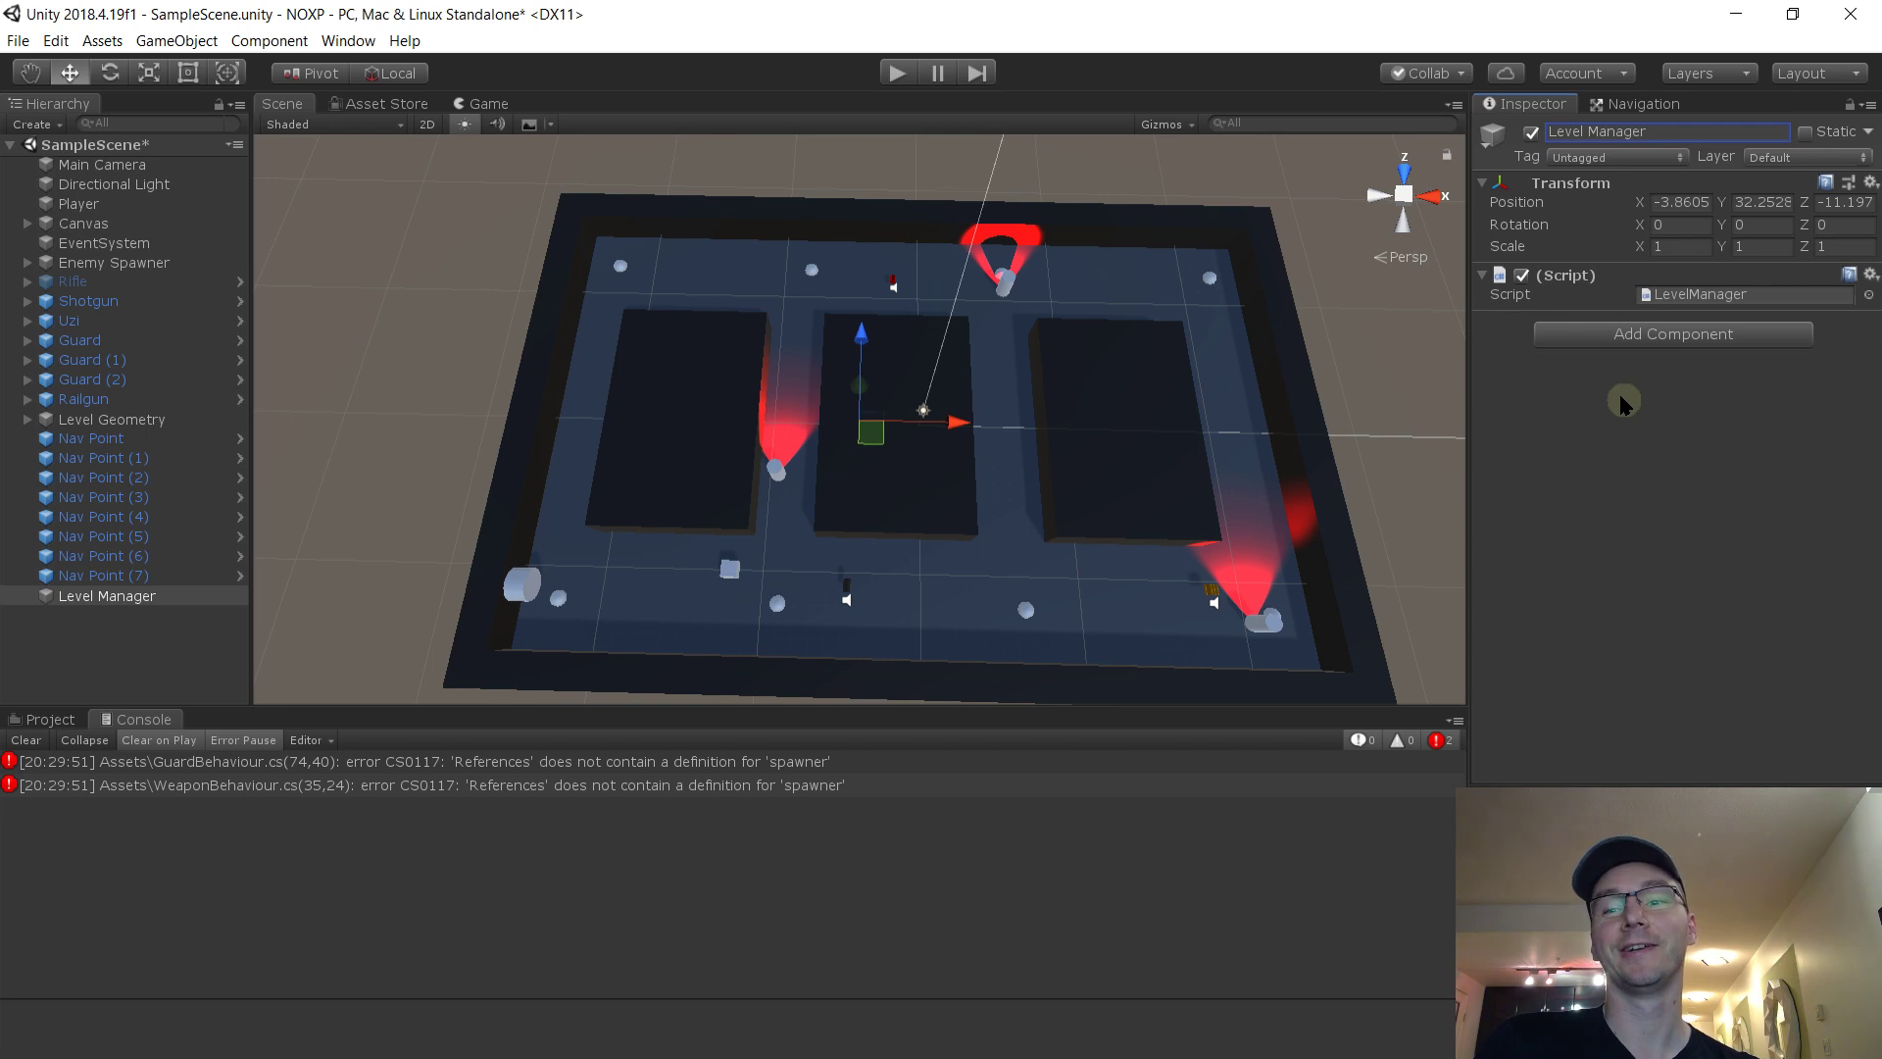
Open the LevelManager script in Visual Studio and declare public bool alarmSounded; at the start of the class
{"action": "double_click", "coordinate": [1690, 295]}
{"action": "left_click", "coordinate": [931, 334]}
{"action": "left_click", "coordinate": [948, 318]}
{"action": "key", "text": "Return"}
{"action": "key", "text": "Return"}
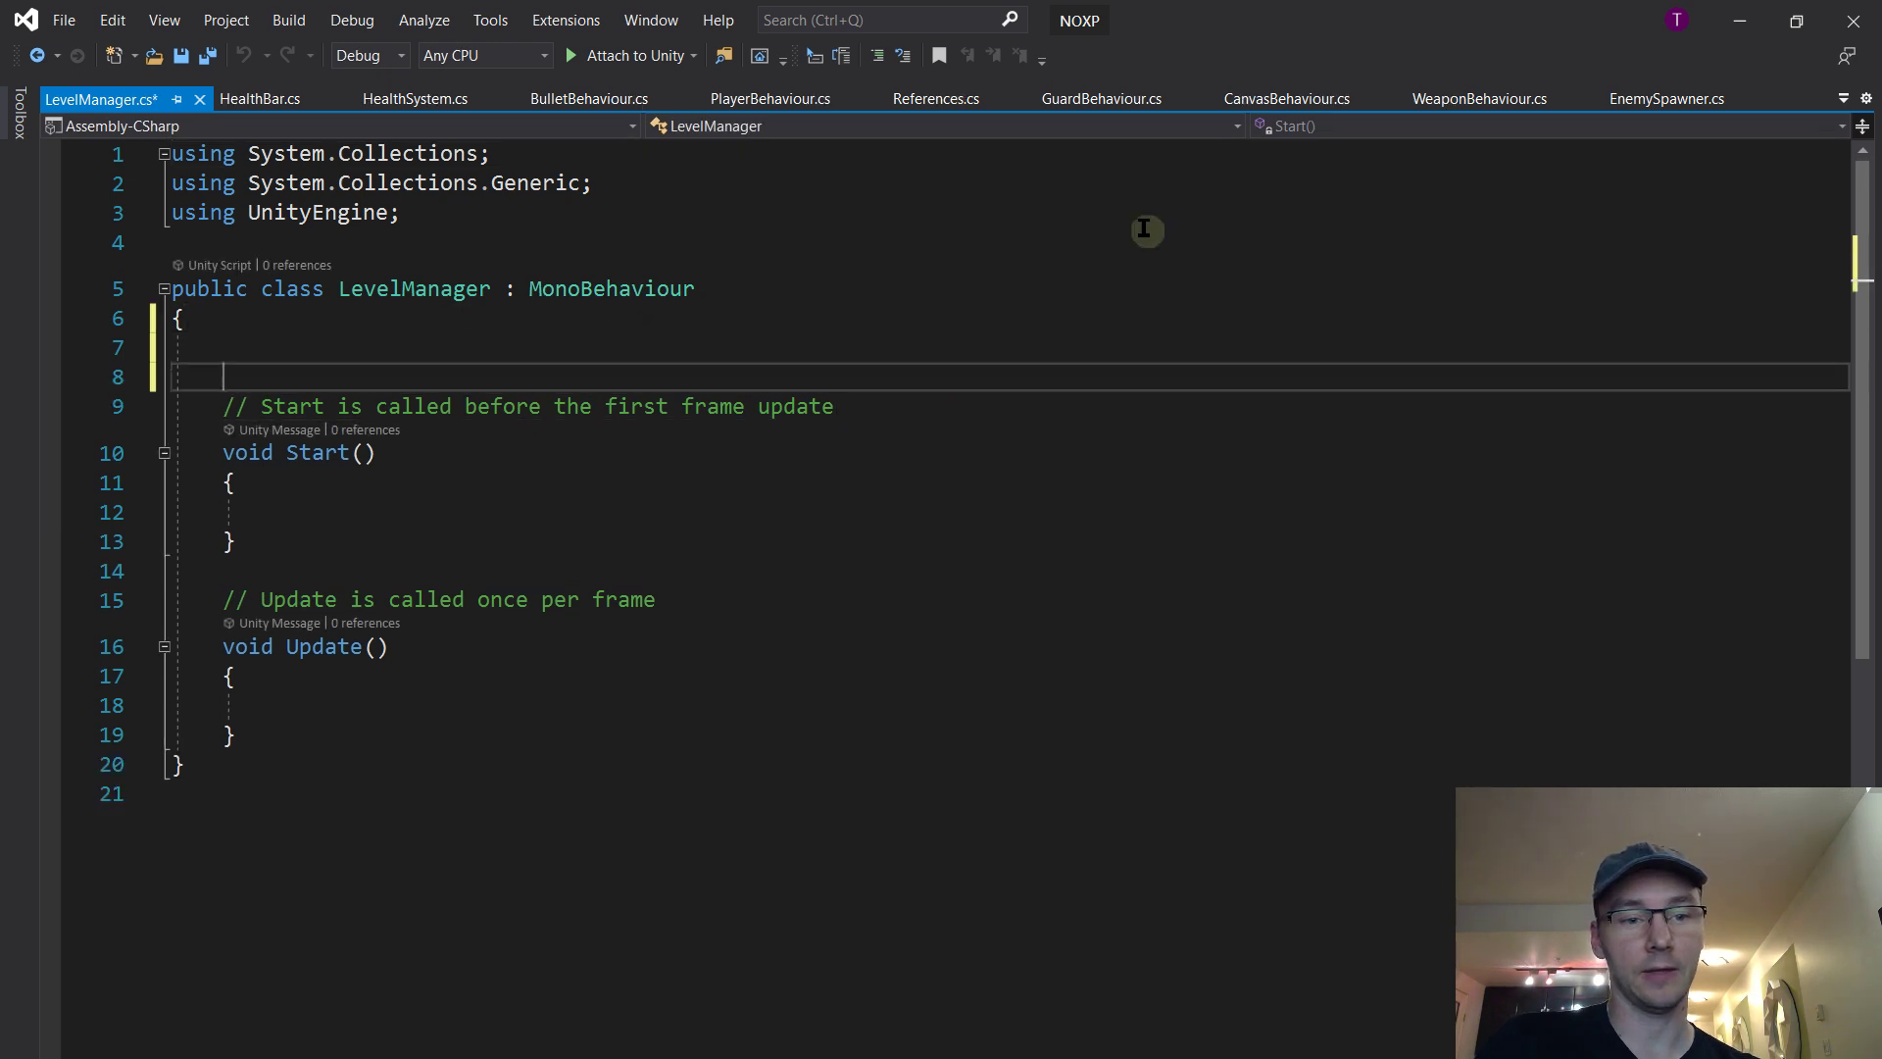
{"action": "key", "text": "Return"}
{"action": "key", "text": "Up"}
{"action": "type", "text": "public b"}
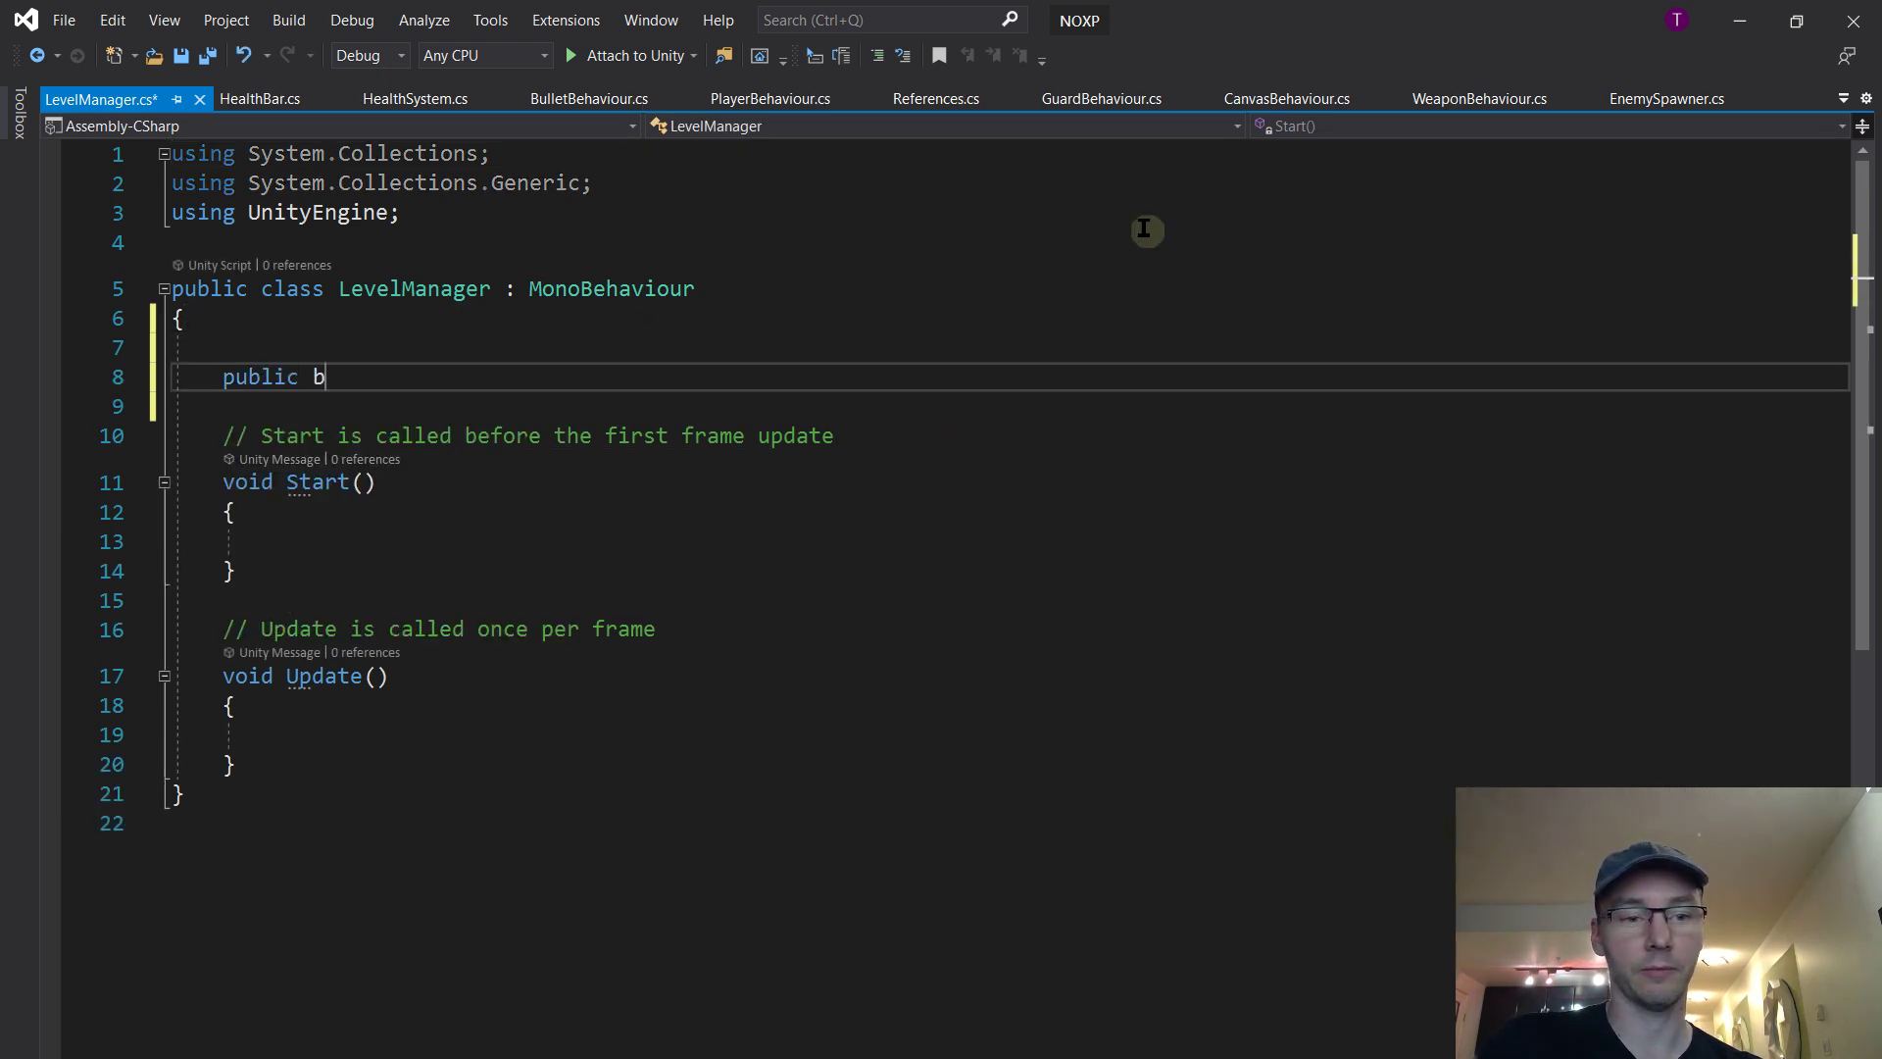
{"action": "type", "text": "ool alarmSounded;"}
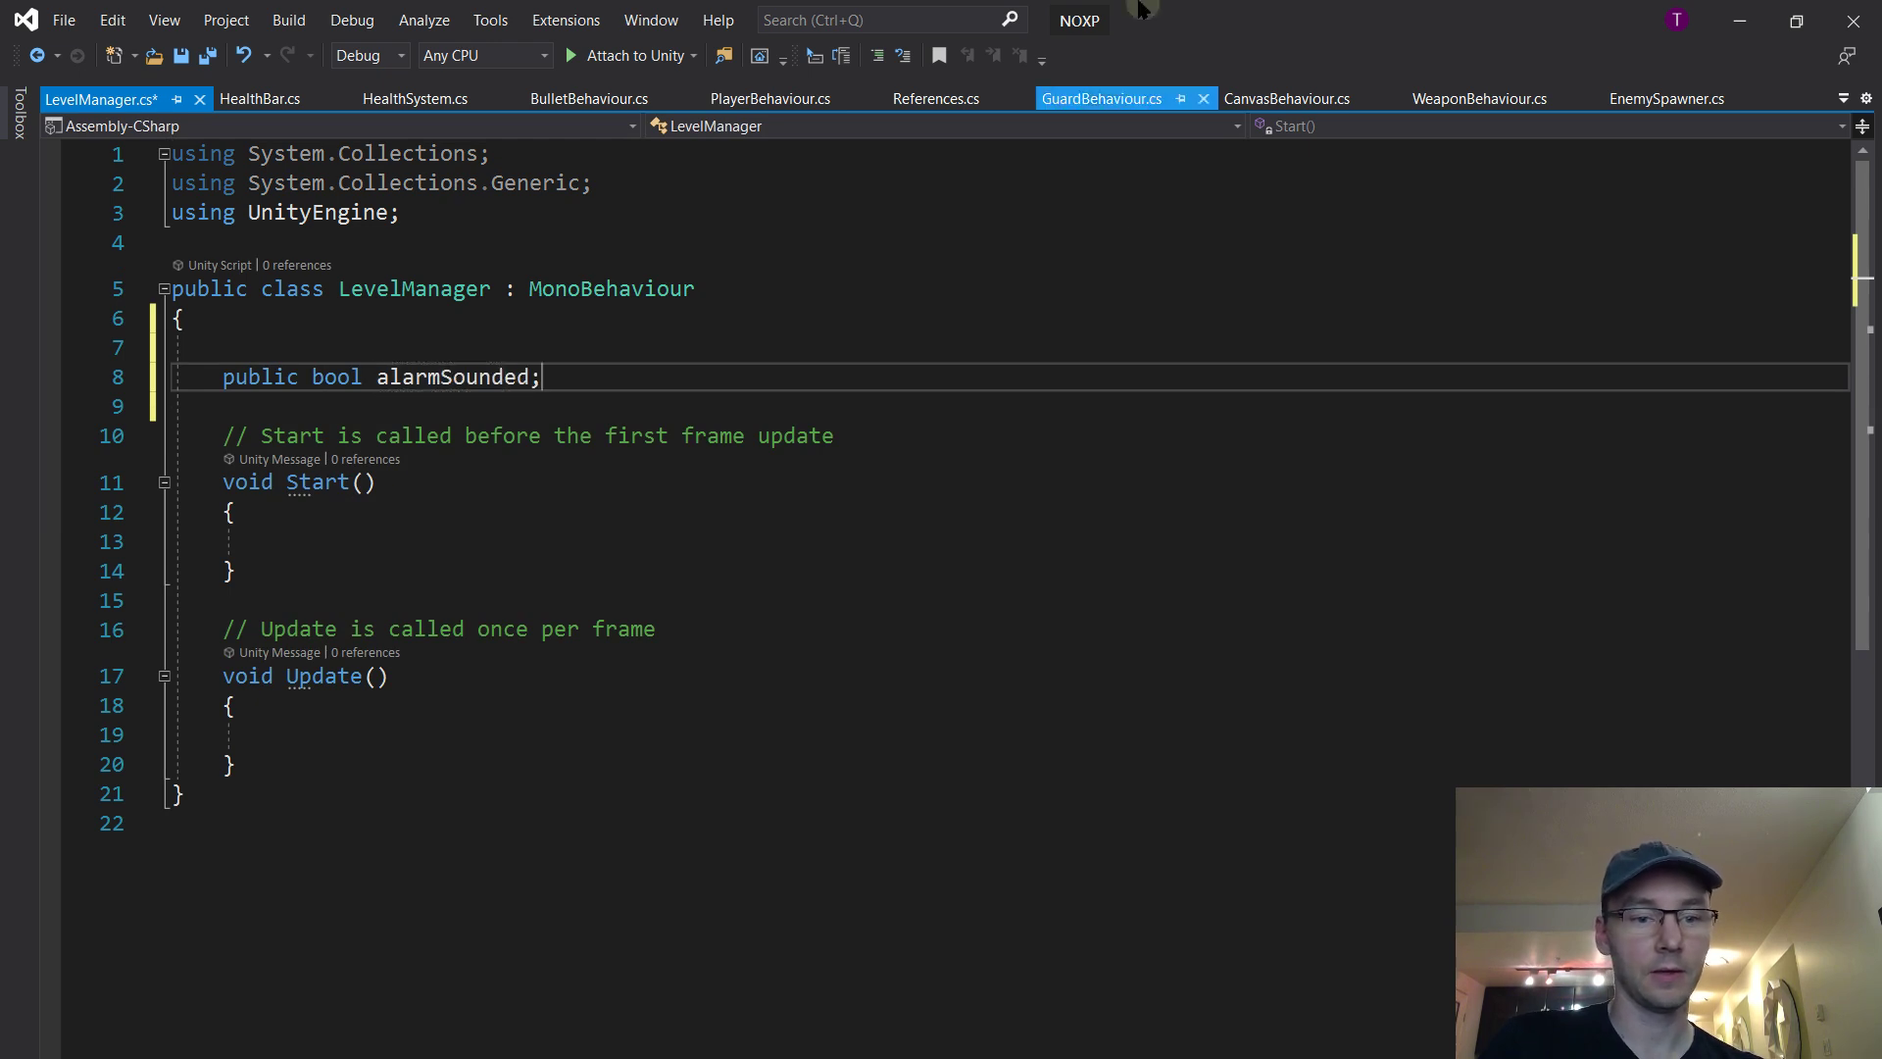
Set alarmSounded = false; in the Start method and save LevelManager.cs
{"action": "left_click", "coordinate": [361, 536]}
{"action": "type", "text": "alarmSounded = false;"}
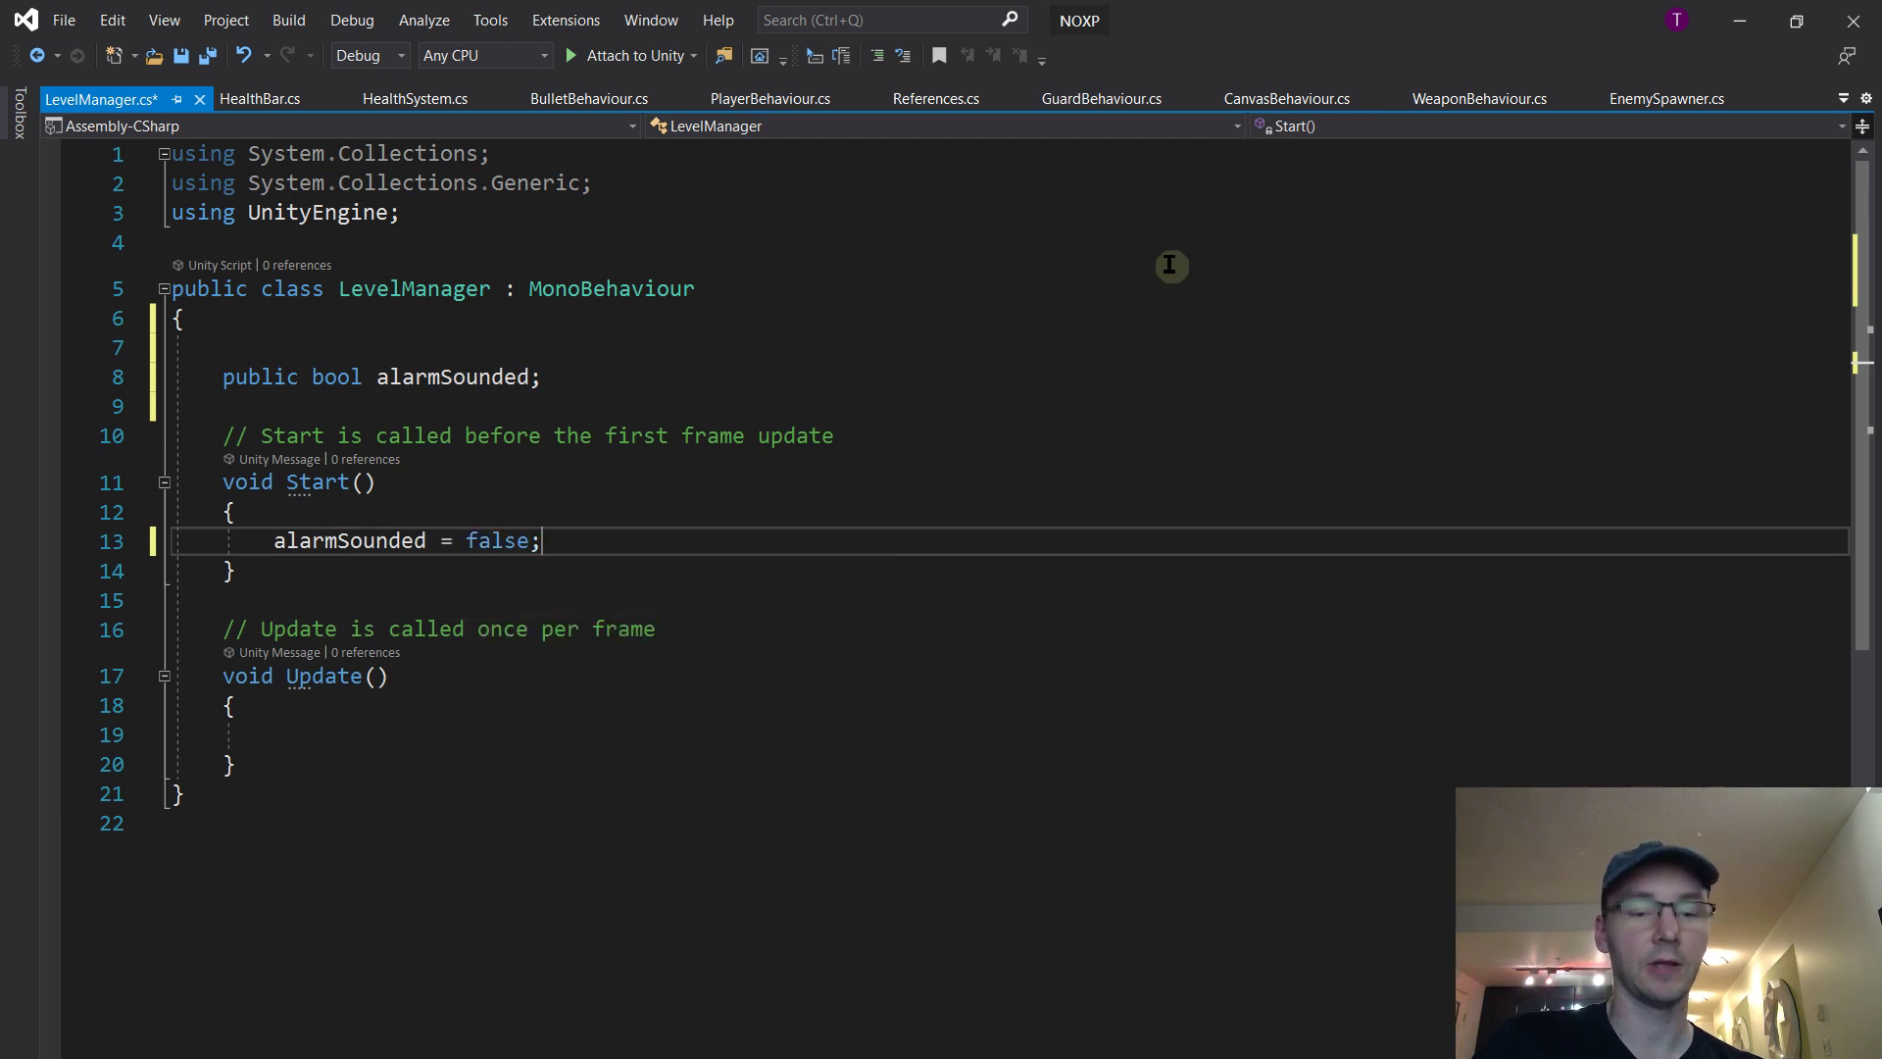
{"action": "key", "text": "ctrl+s"}
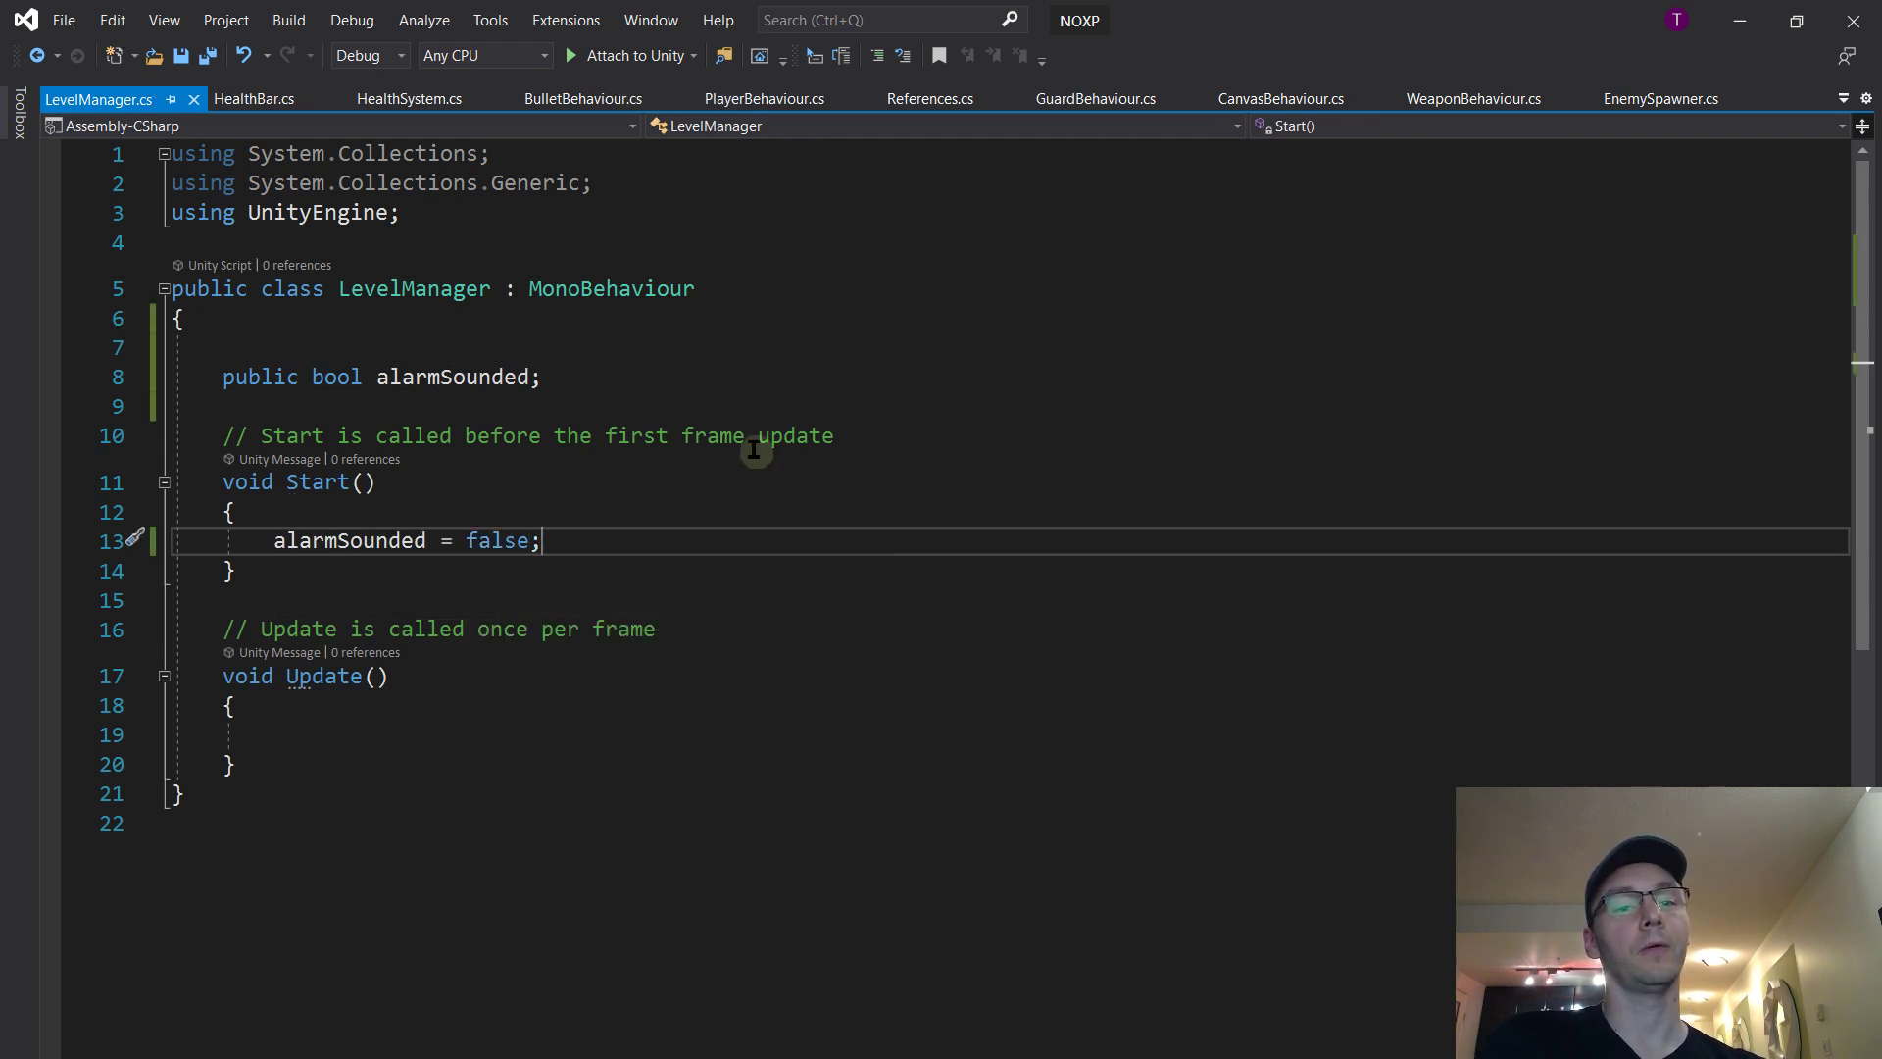
Declare public static LevelManager levelManager; below the spawners list in References.cs and save the file
{"action": "left_click", "coordinate": [931, 99]}
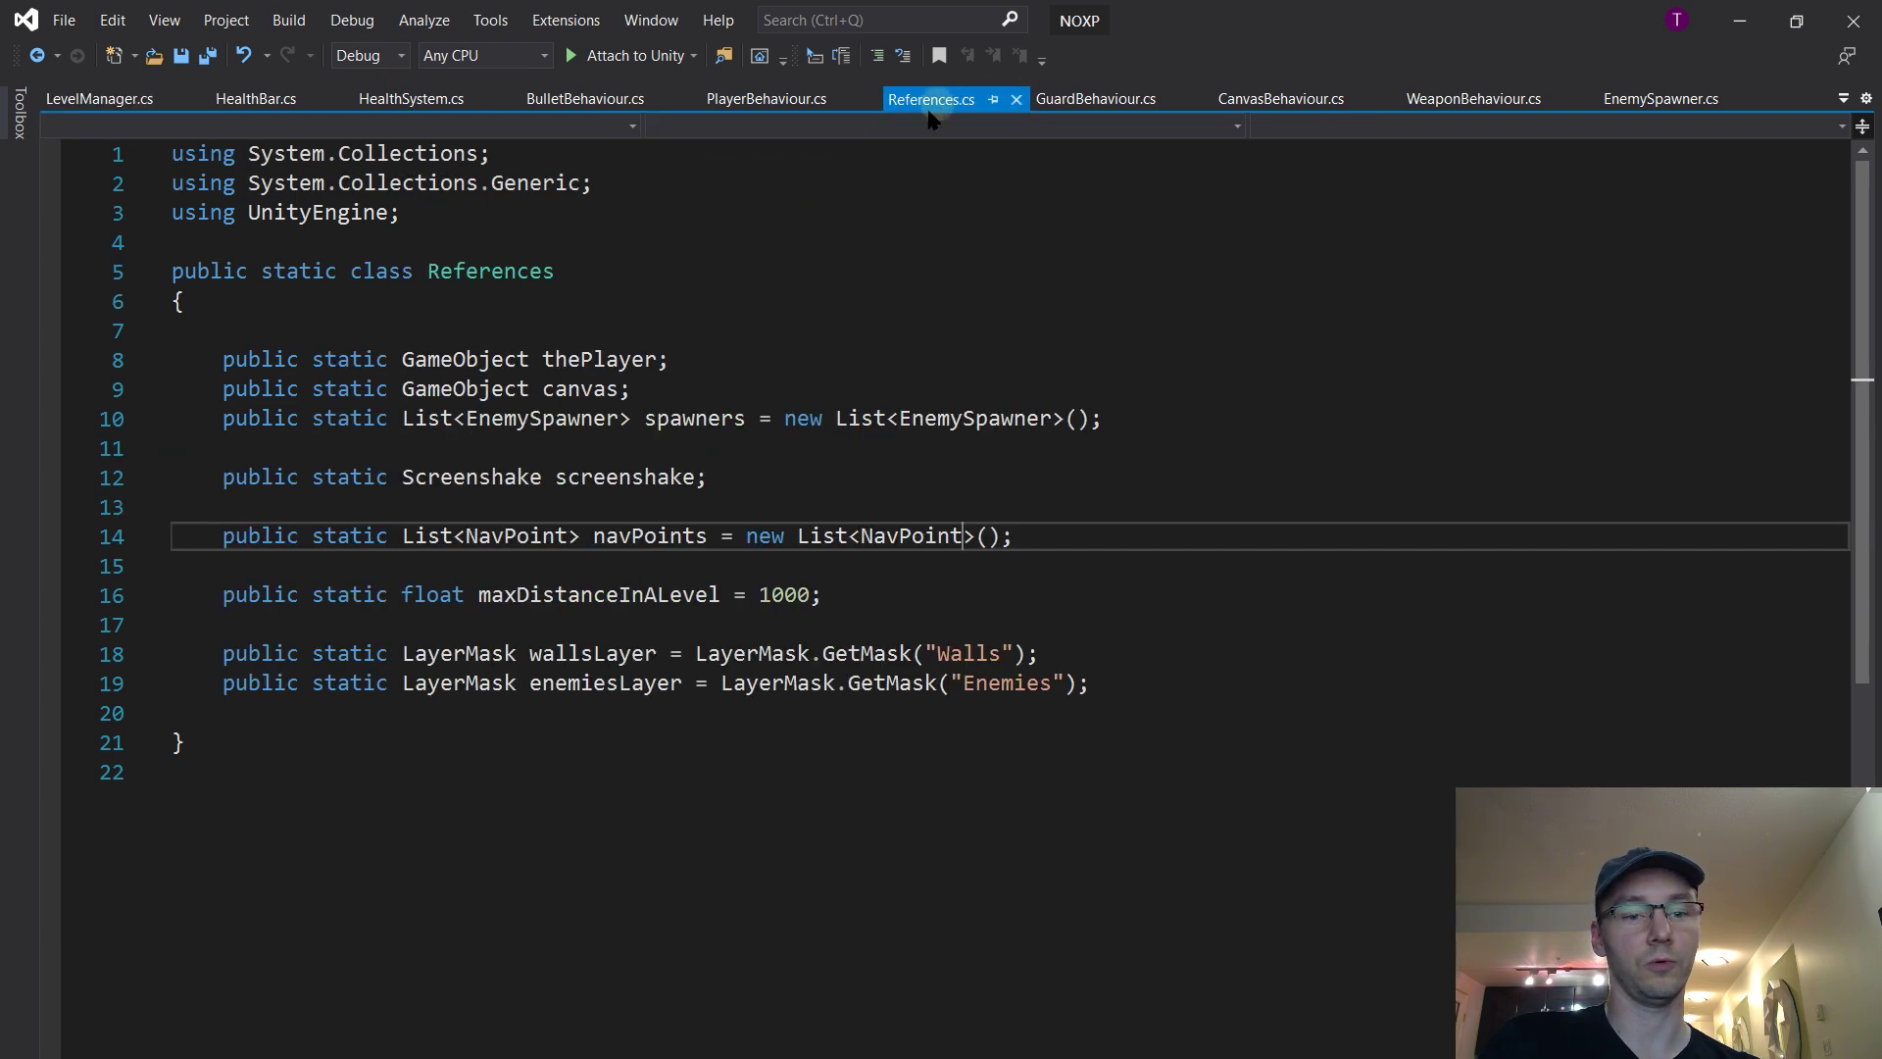
{"action": "left_click", "coordinate": [1176, 435]}
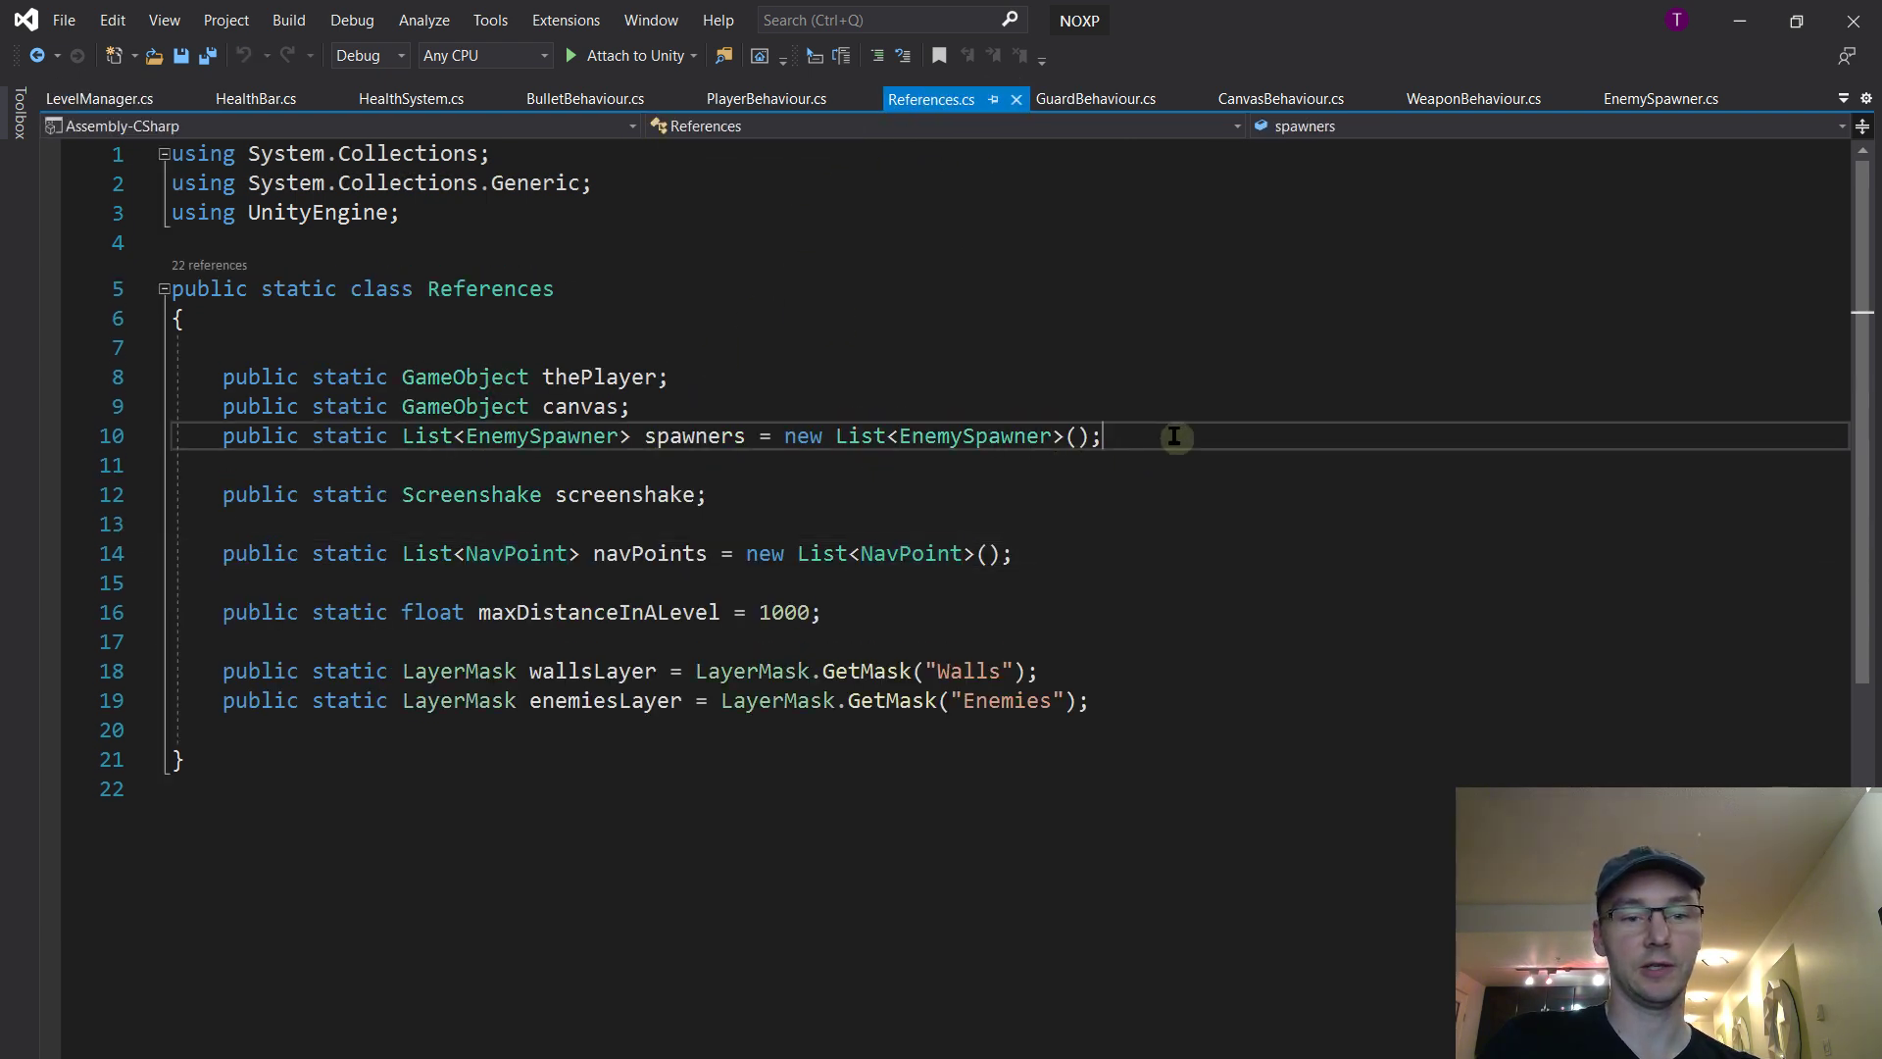
{"action": "key", "text": "Return"}
{"action": "type", "text": "public stati"}
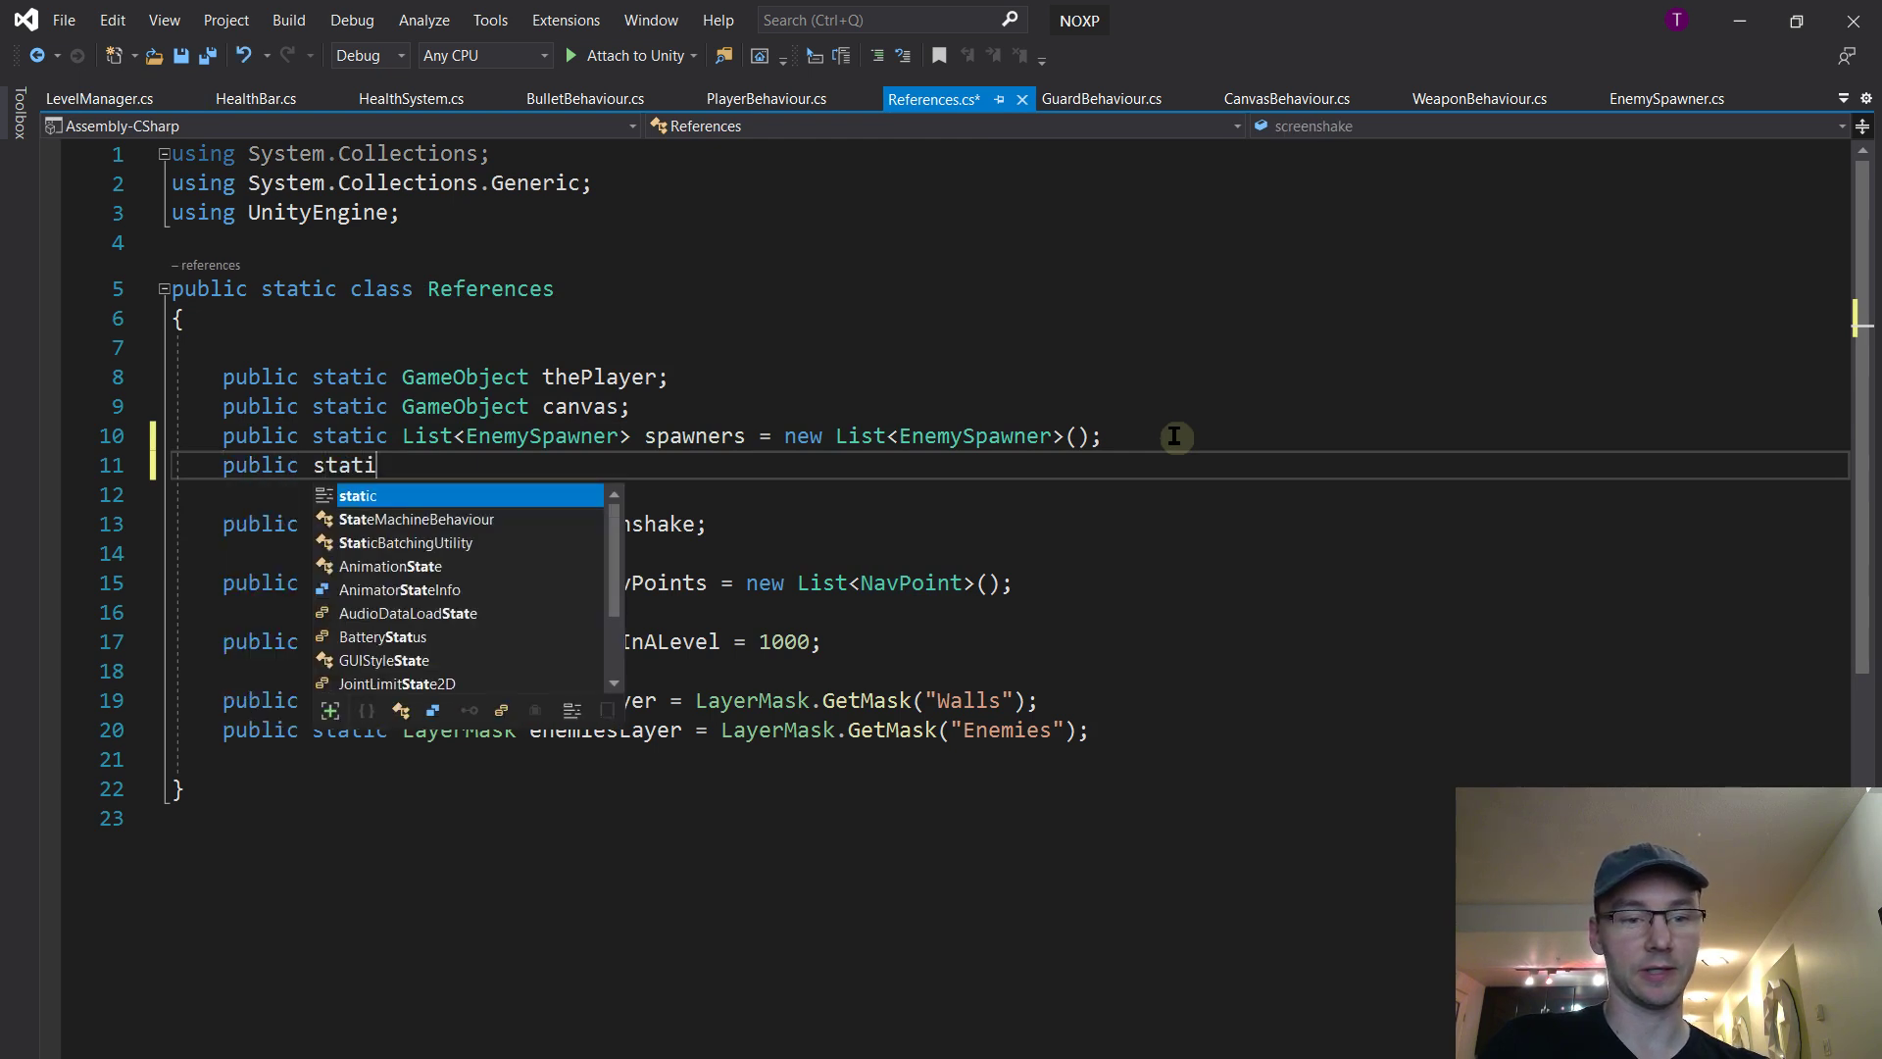
{"action": "type", "text": "c level"}
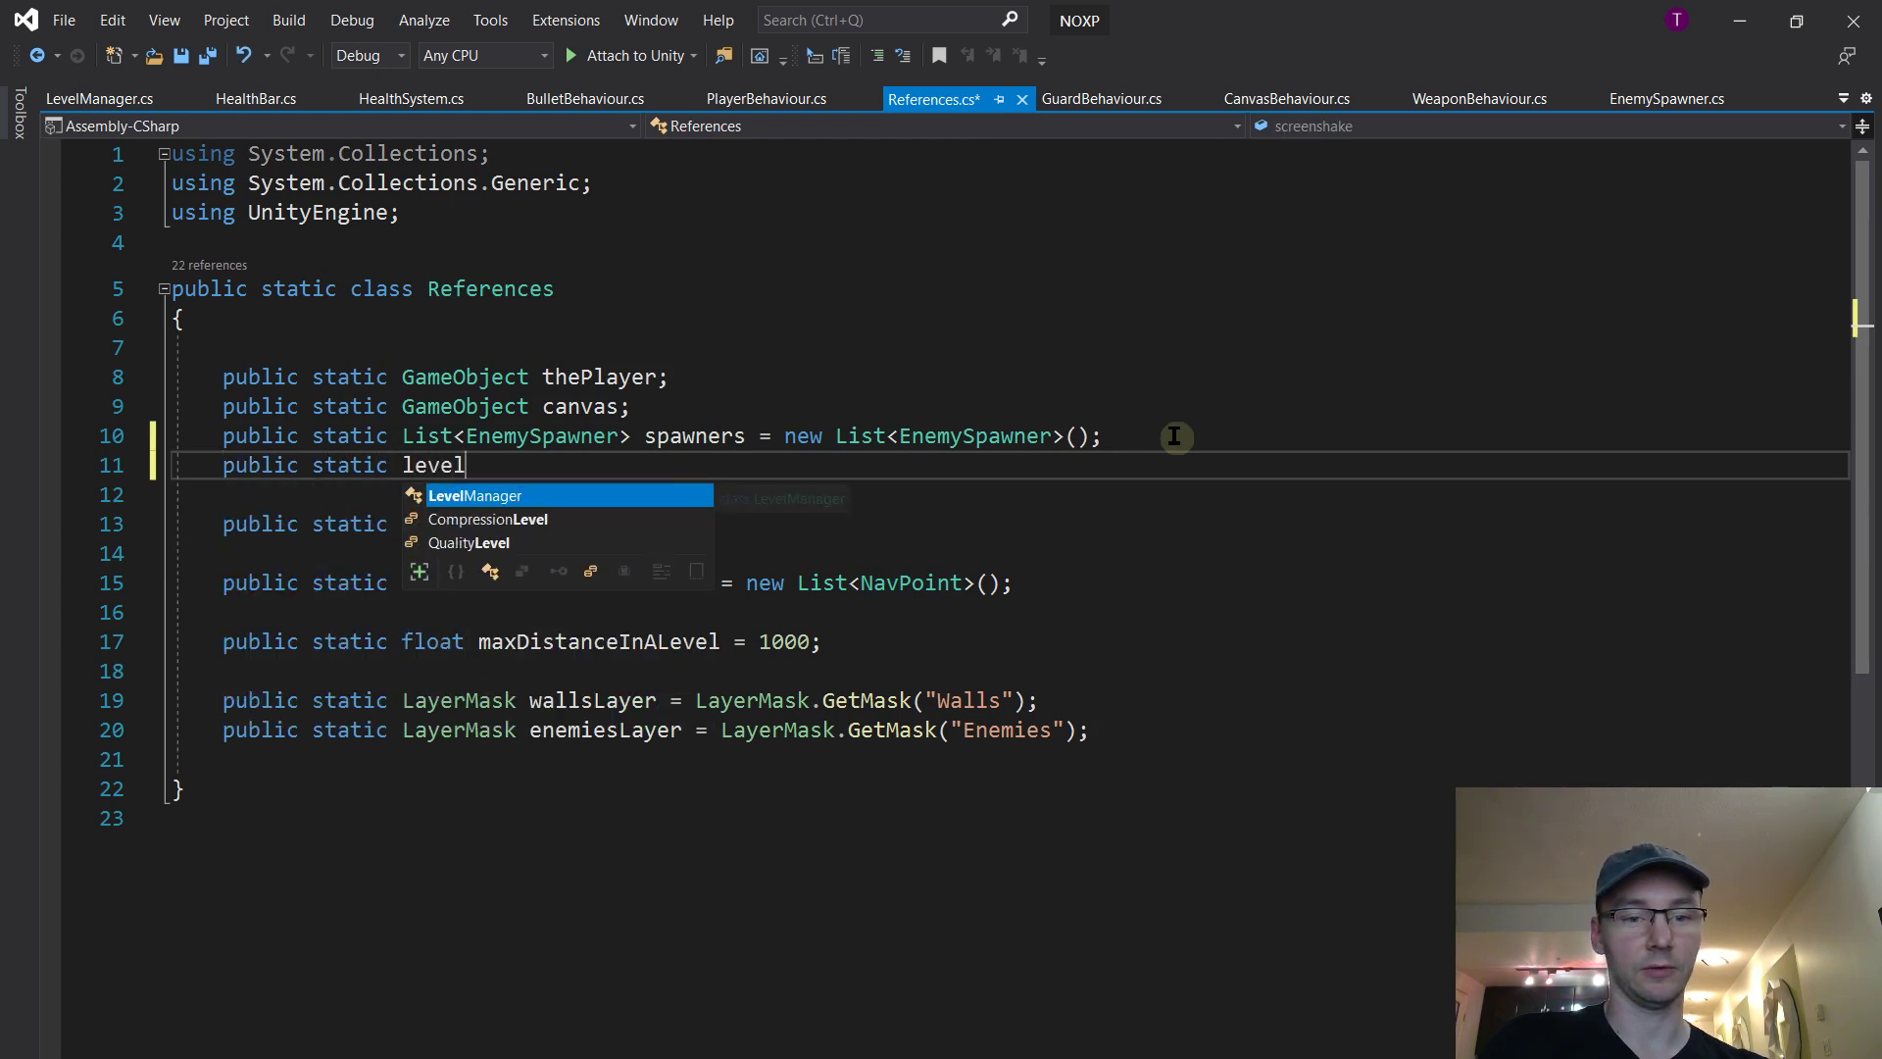
{"action": "type", "text": " levelManager;"}
{"action": "key", "text": "ctrl+s"}
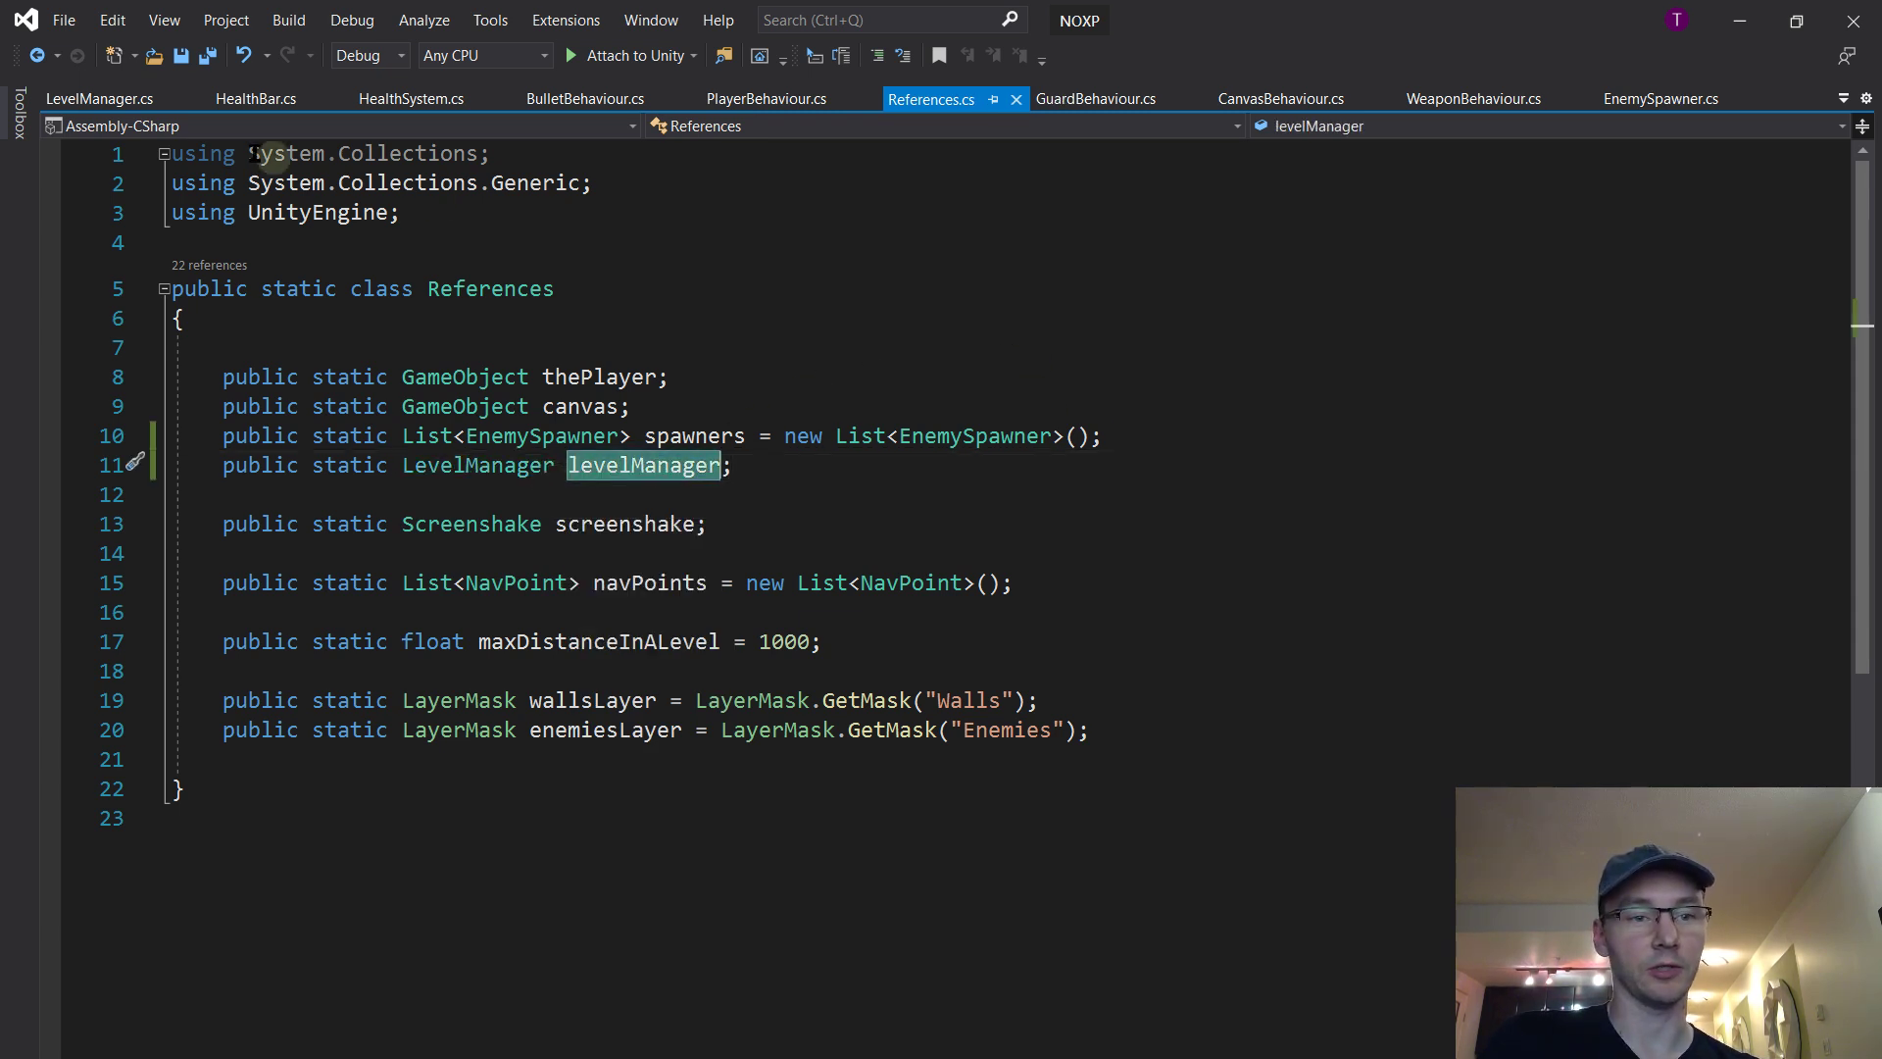
Add a private Awake method to LevelManager.cs, before Start, containing References.levelManager = this;
{"action": "left_click", "coordinate": [119, 102]}
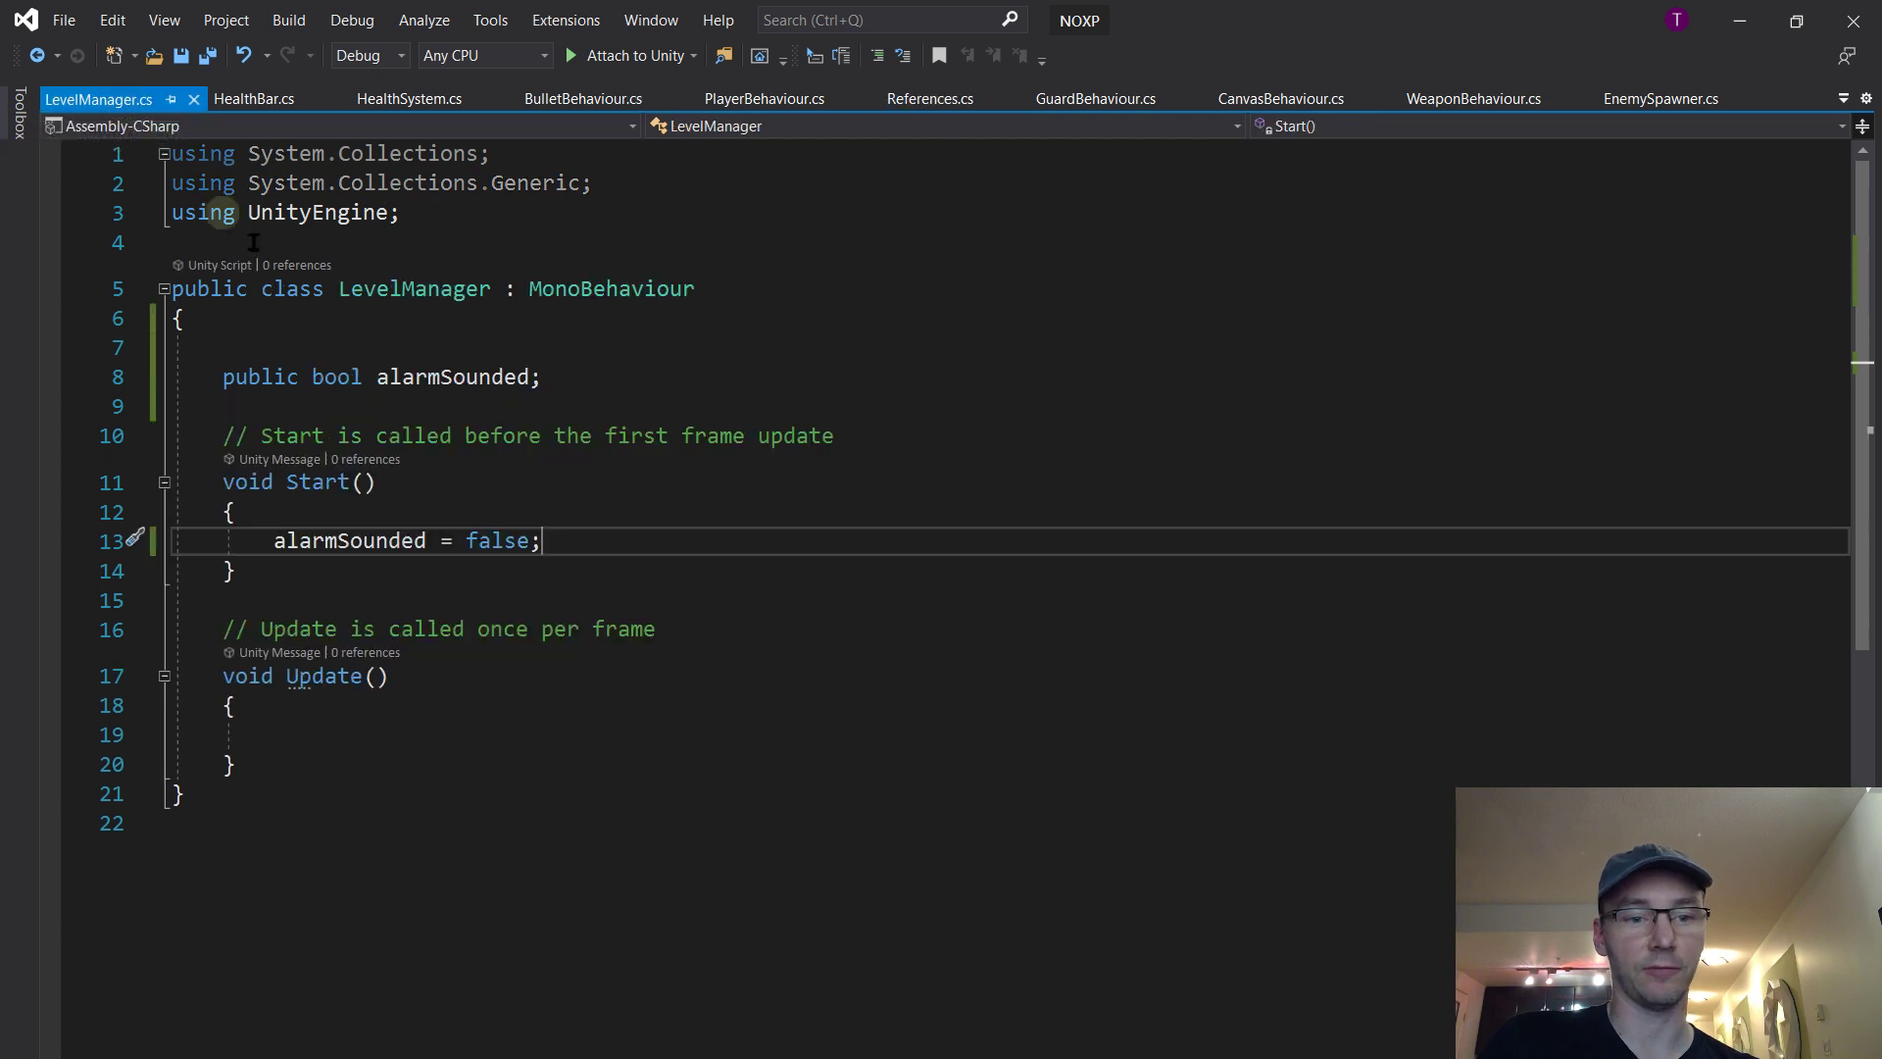
{"action": "left_click", "coordinate": [807, 402]}
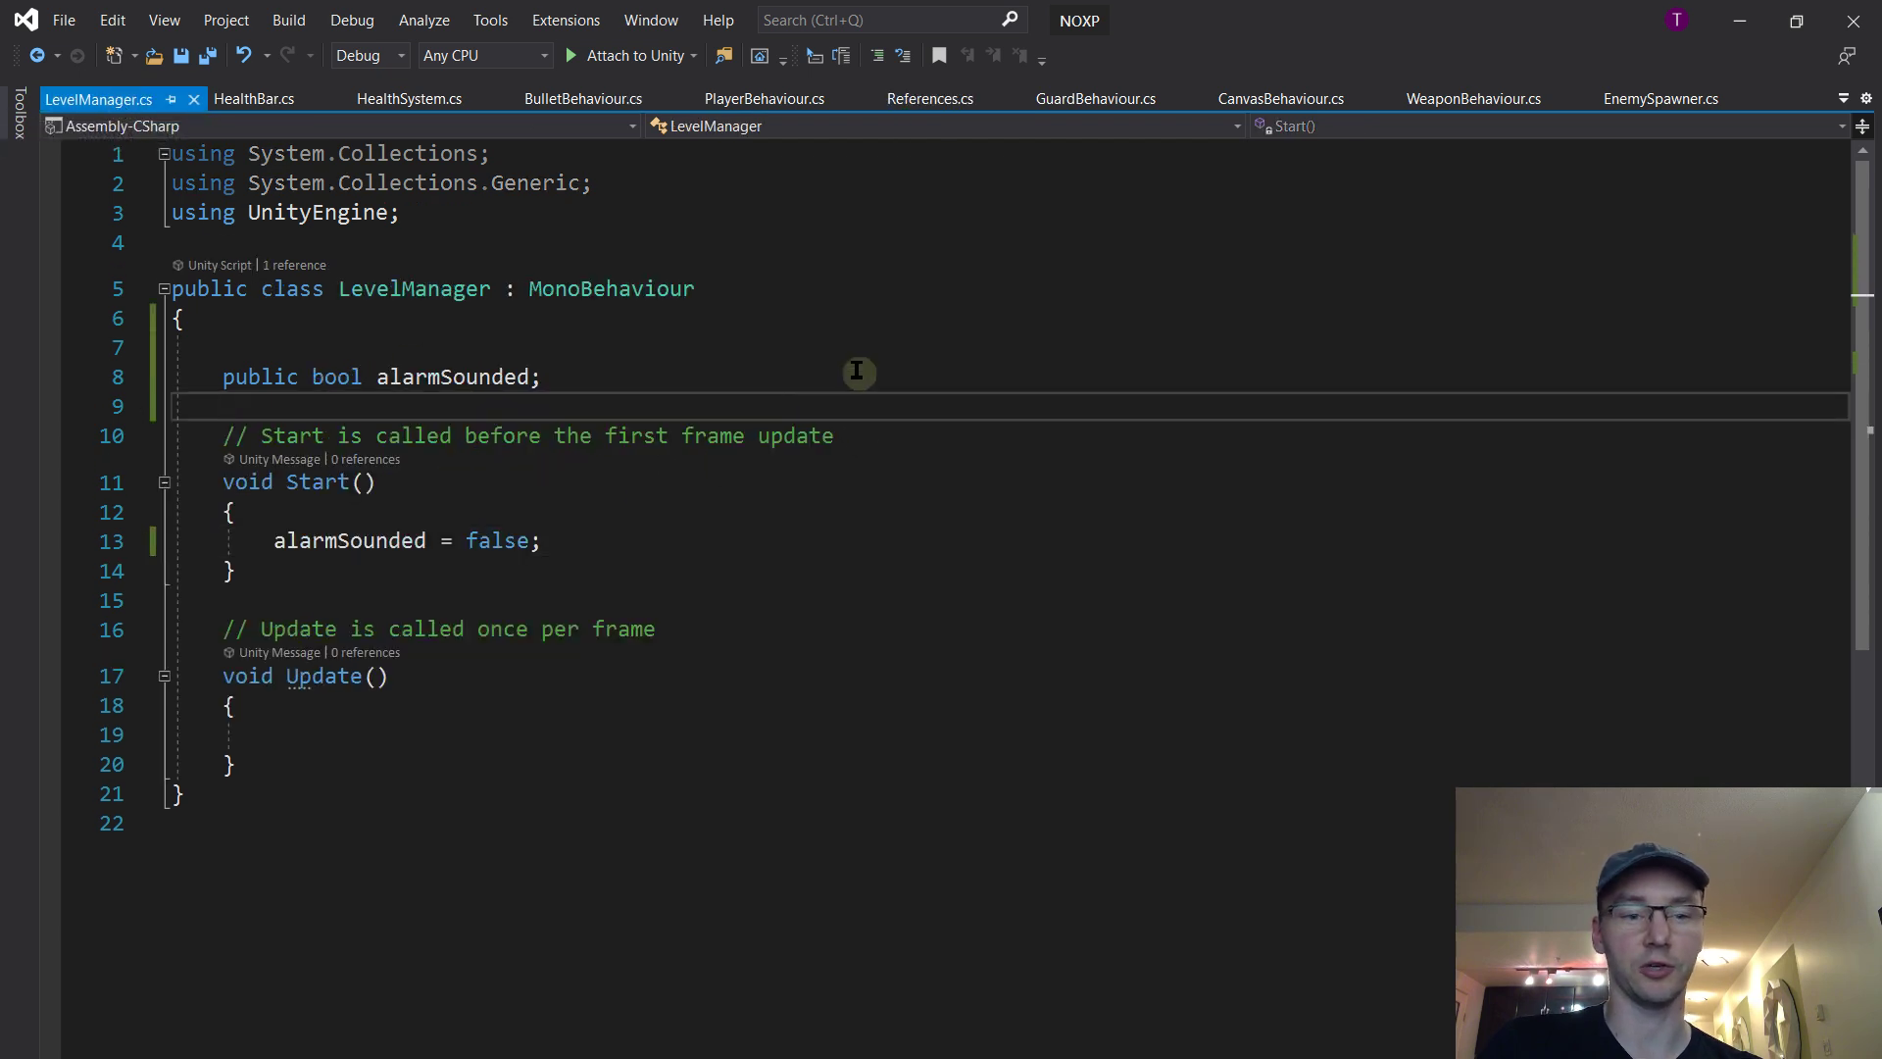
{"action": "key", "text": "Return"}
{"action": "key", "text": "Return"}
{"action": "type", "text": "Awake"}
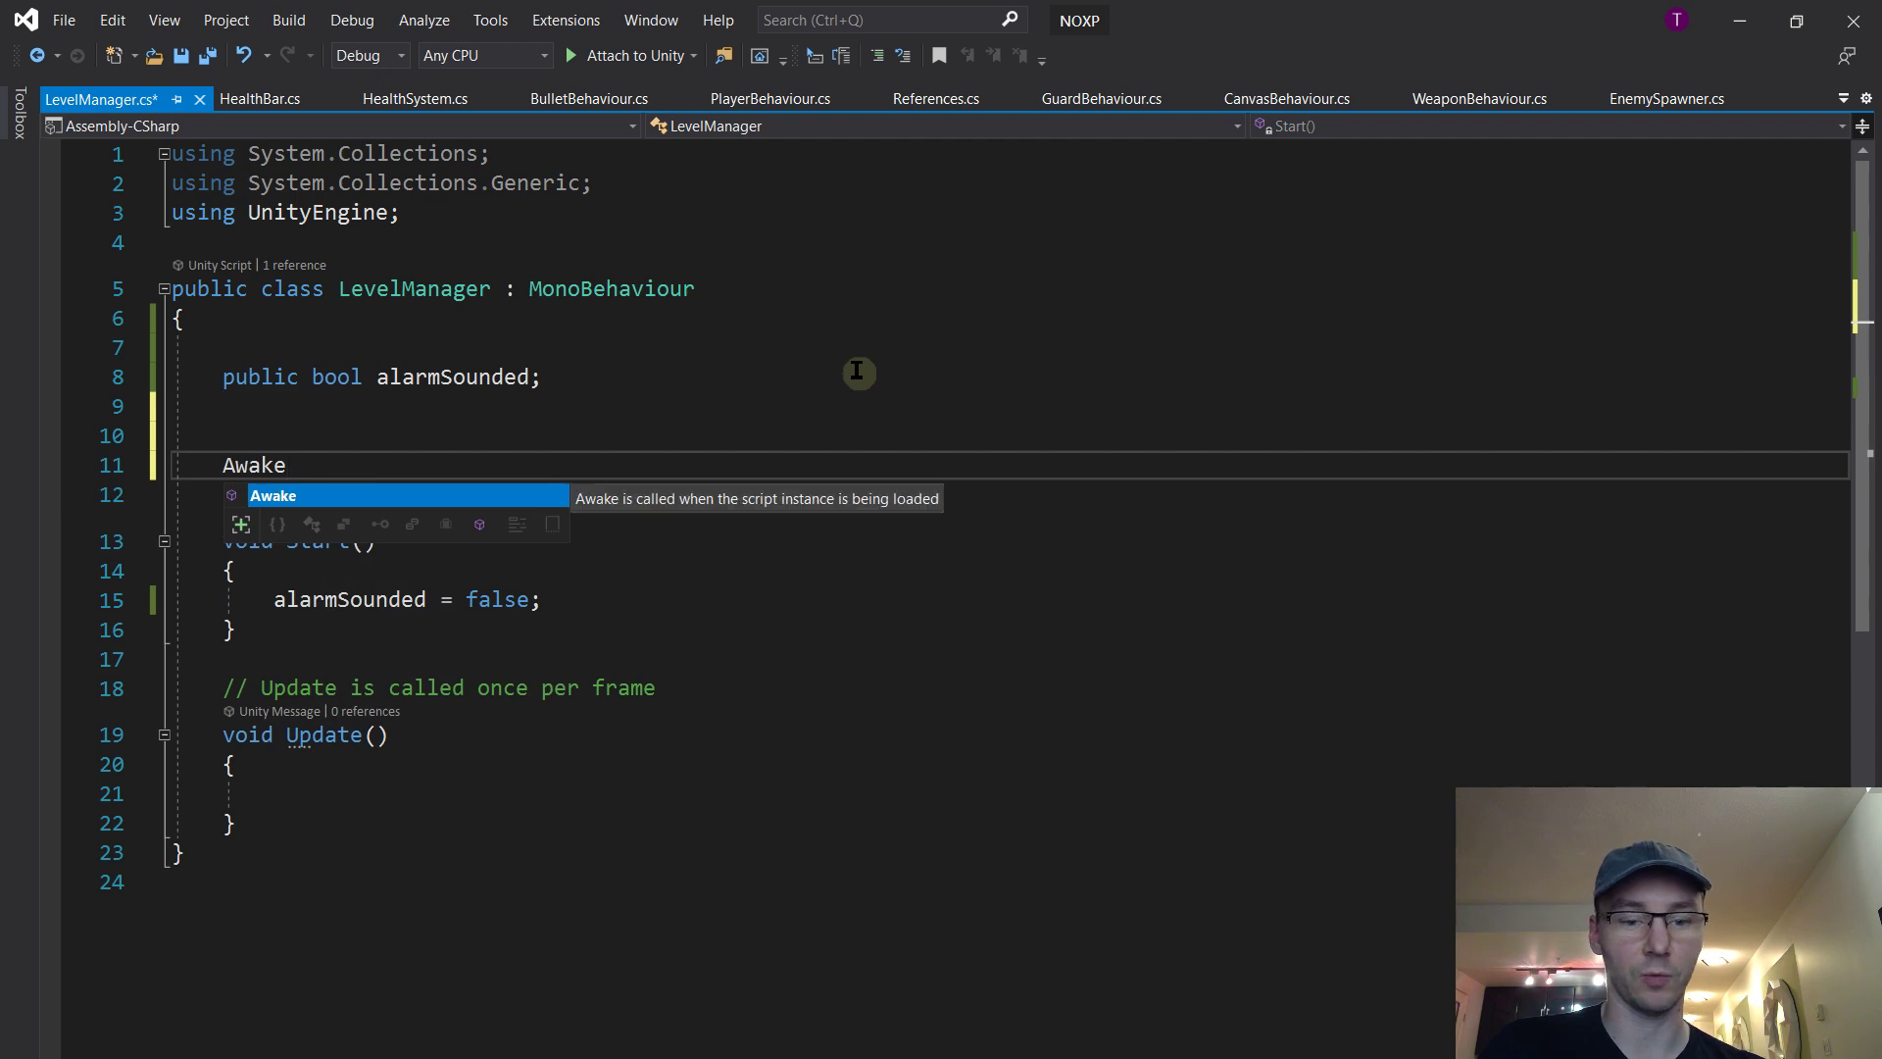
{"action": "key", "text": "Tab"}
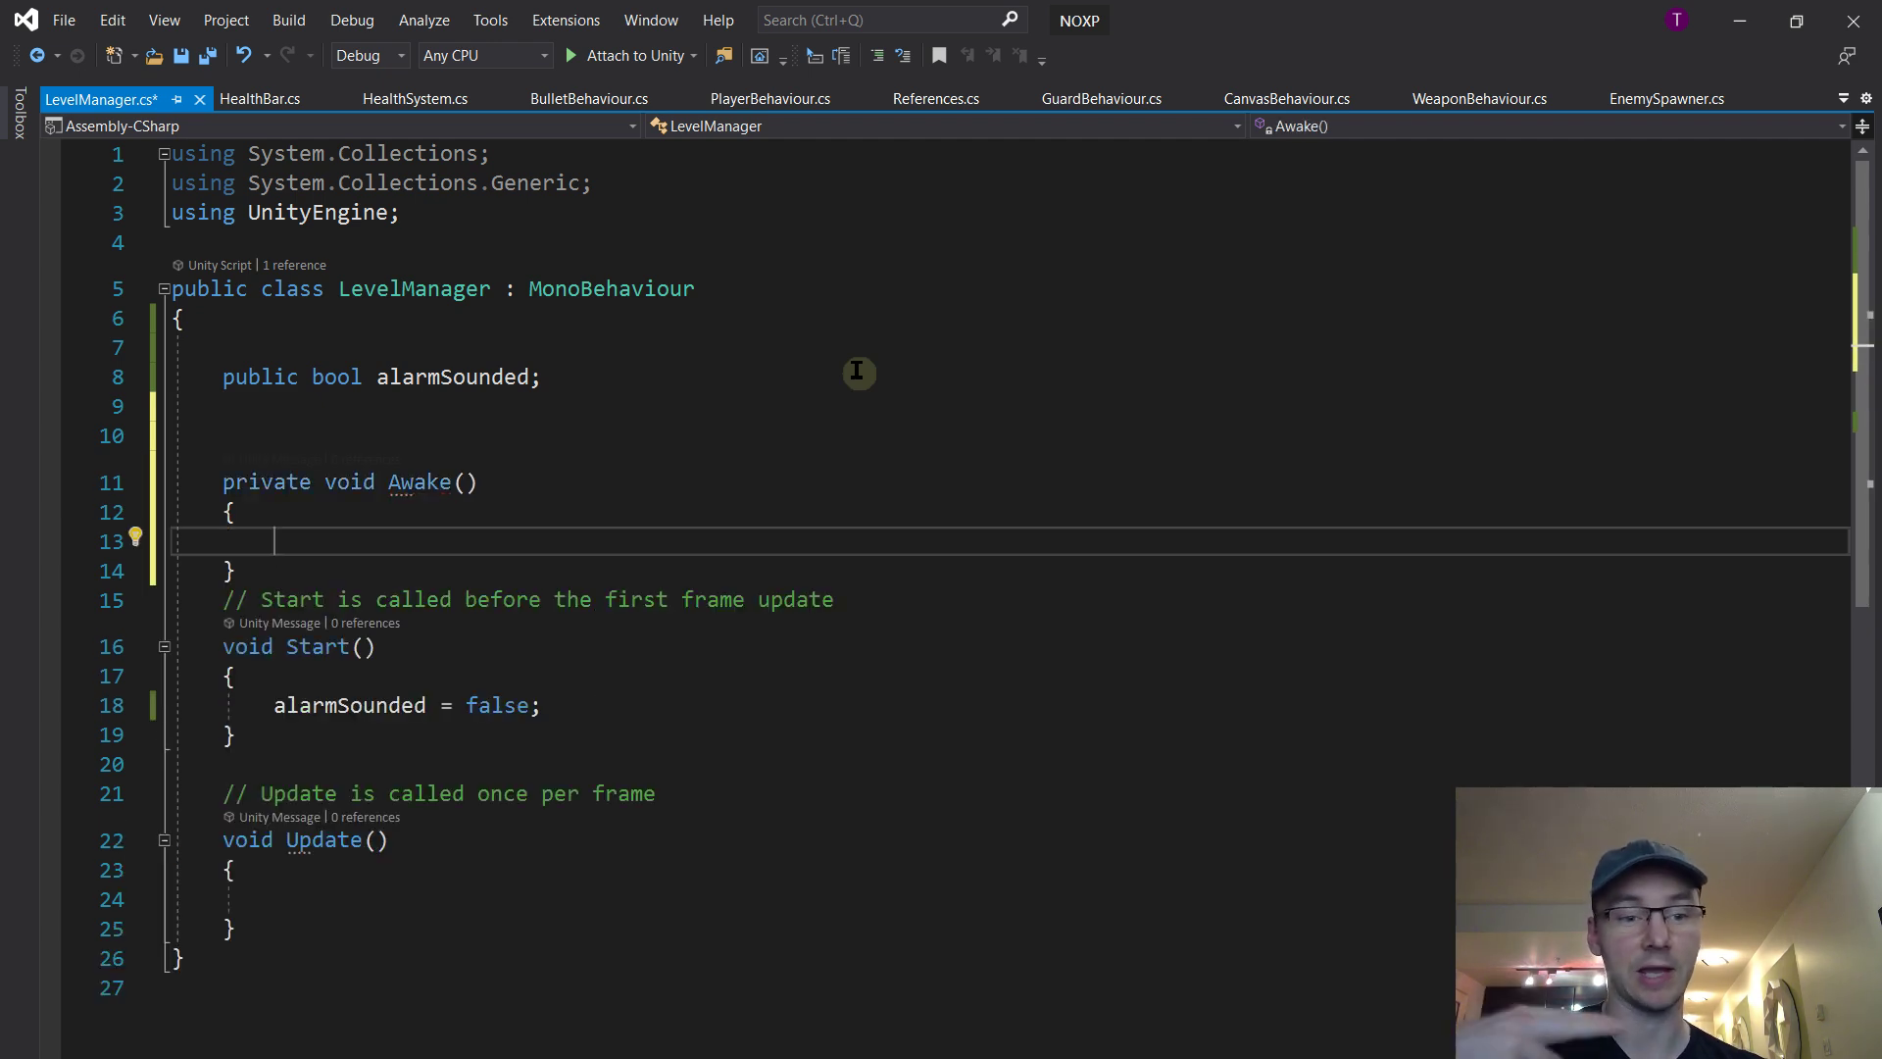
{"action": "type", "text": "RE"}
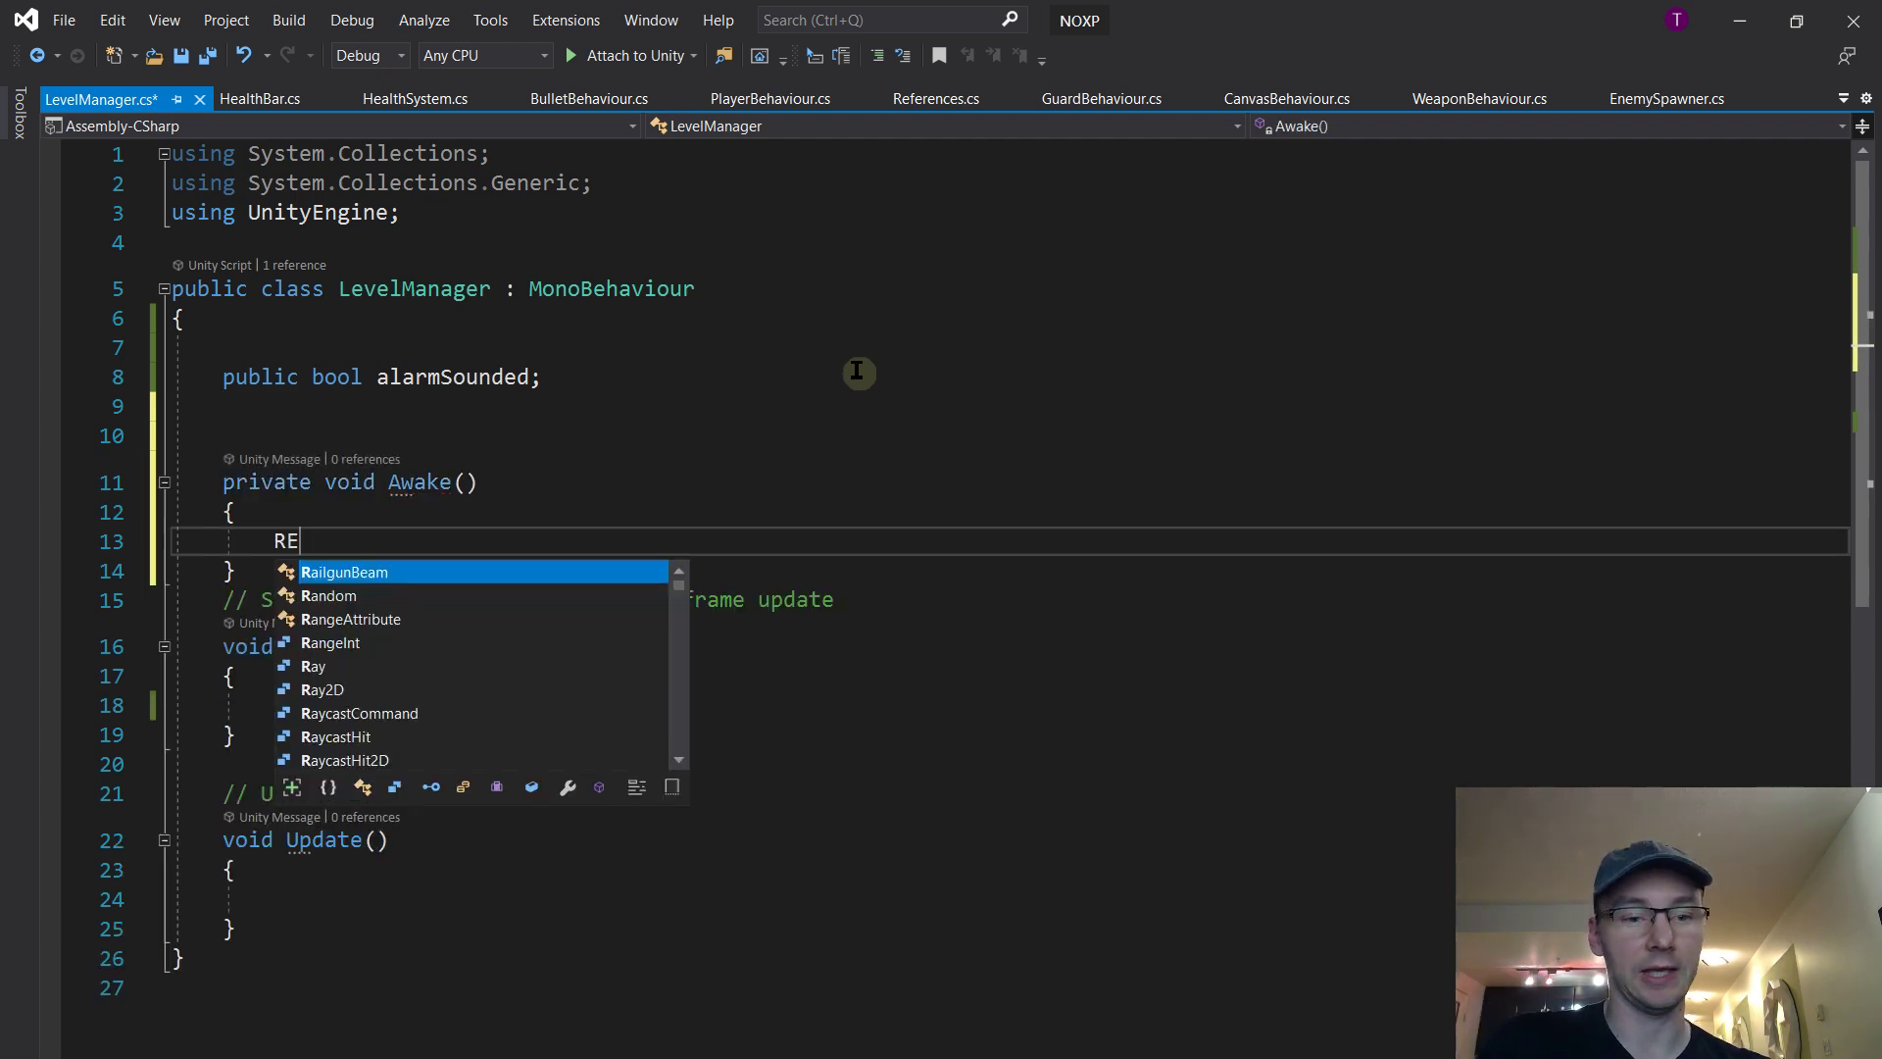
{"action": "type", "text": "ferences.levelManager"}
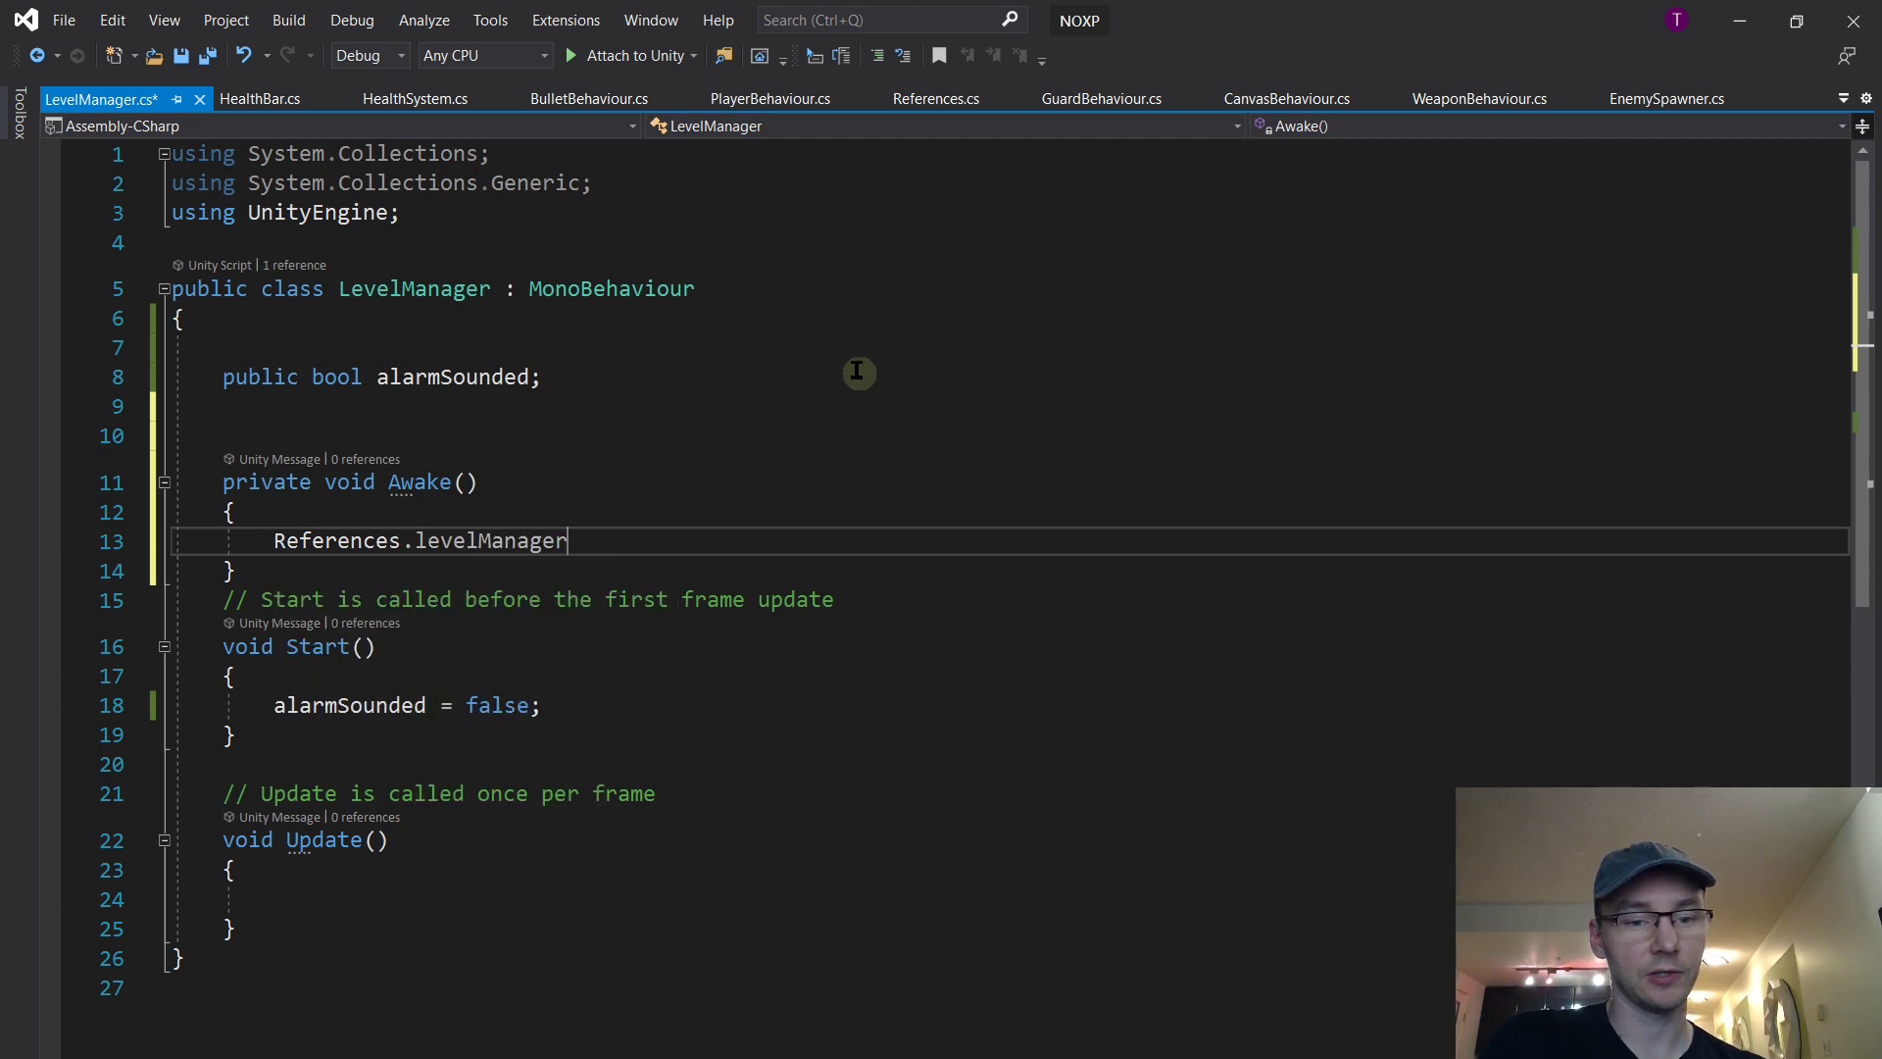
{"action": "type", "text": " = this;"}
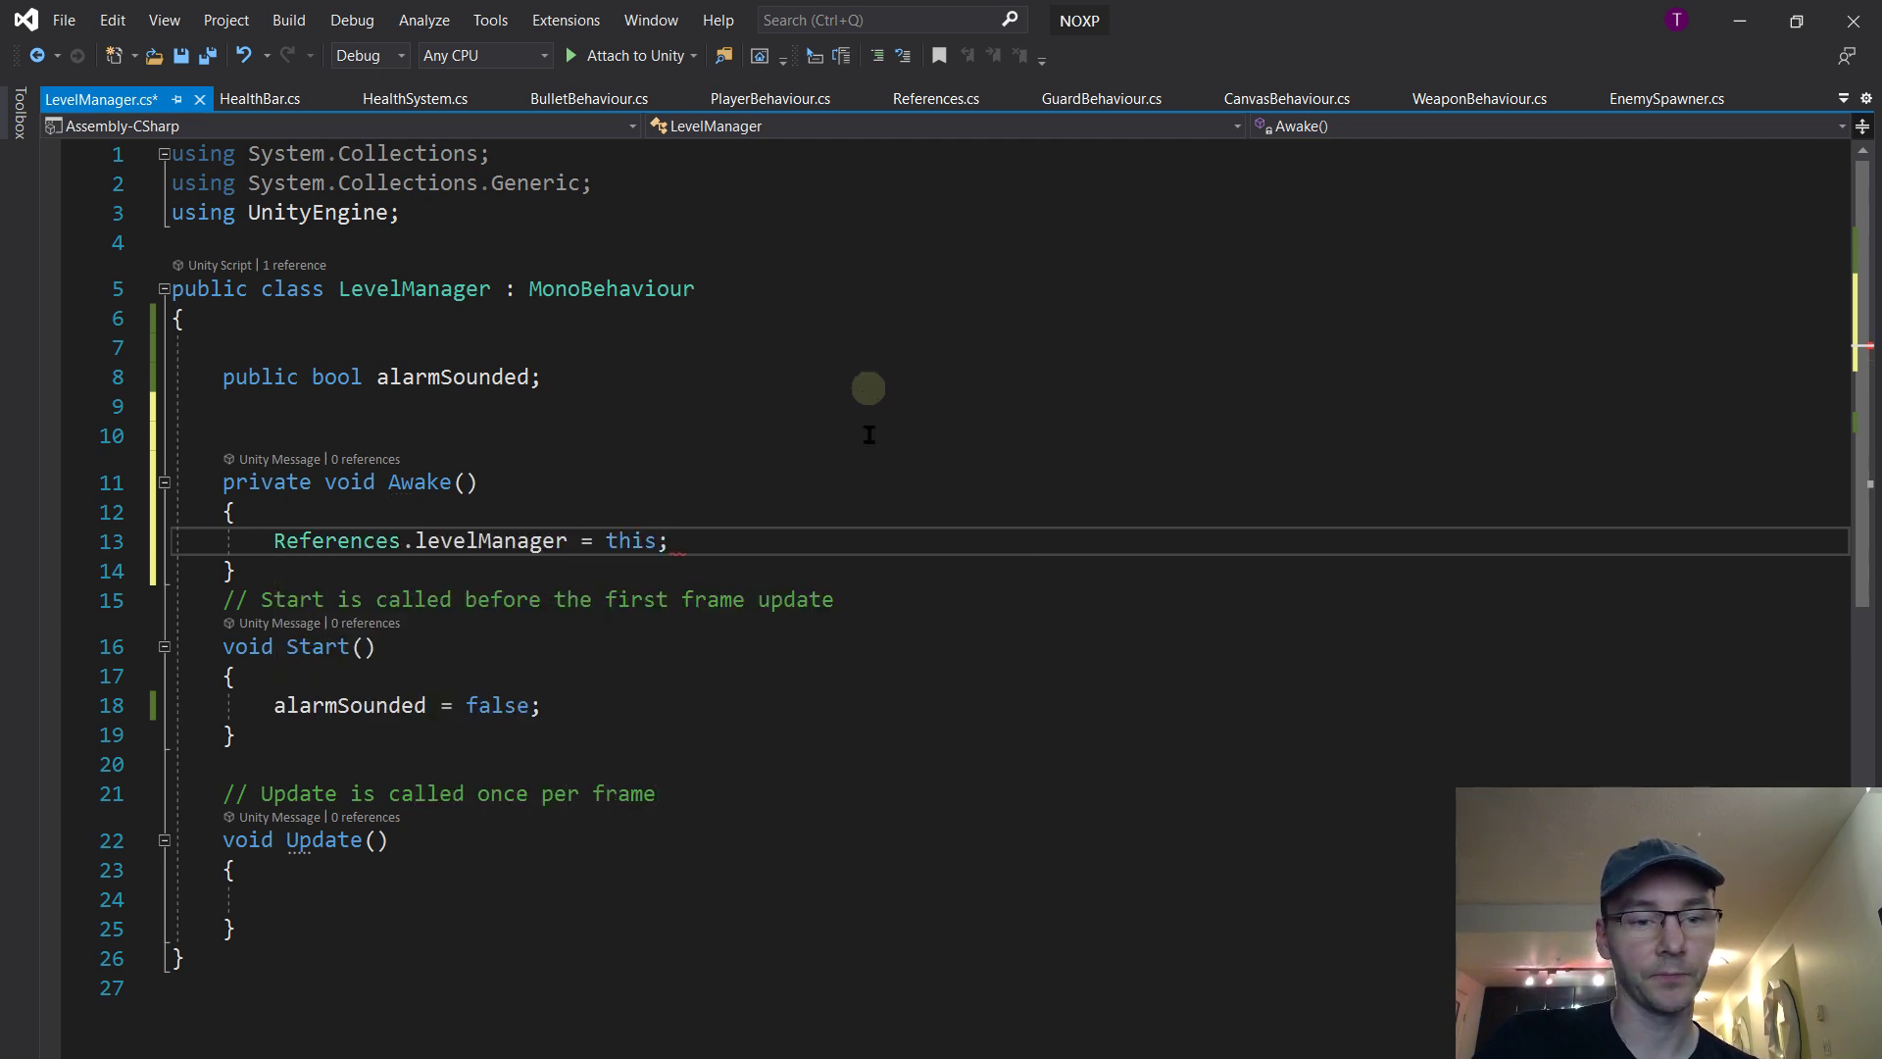
Put a blank line after the Awake method and delete the comment above Start
{"action": "left_click", "coordinate": [827, 570]}
{"action": "key", "text": "Return"}
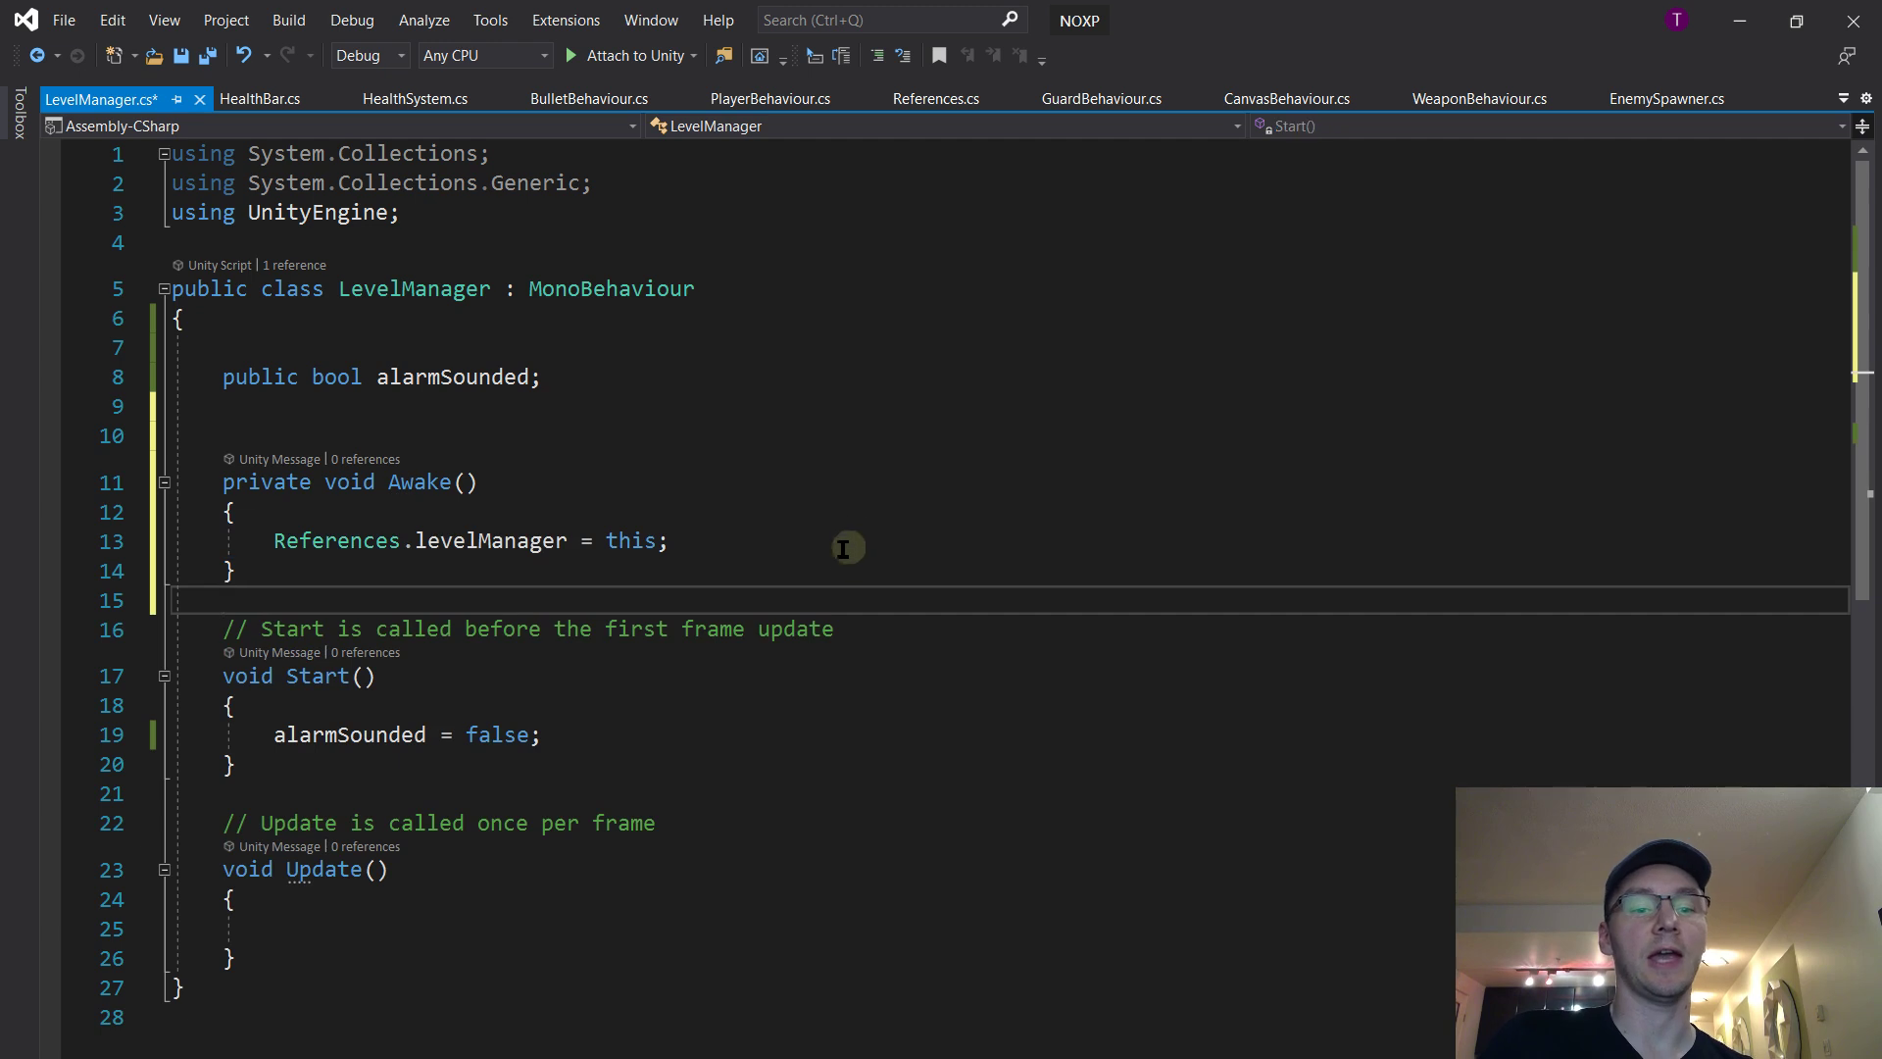
{"action": "left_click_drag", "start_coordinate": [921, 627], "coordinate": [925, 605]}
{"action": "key", "text": "BackSpace"}
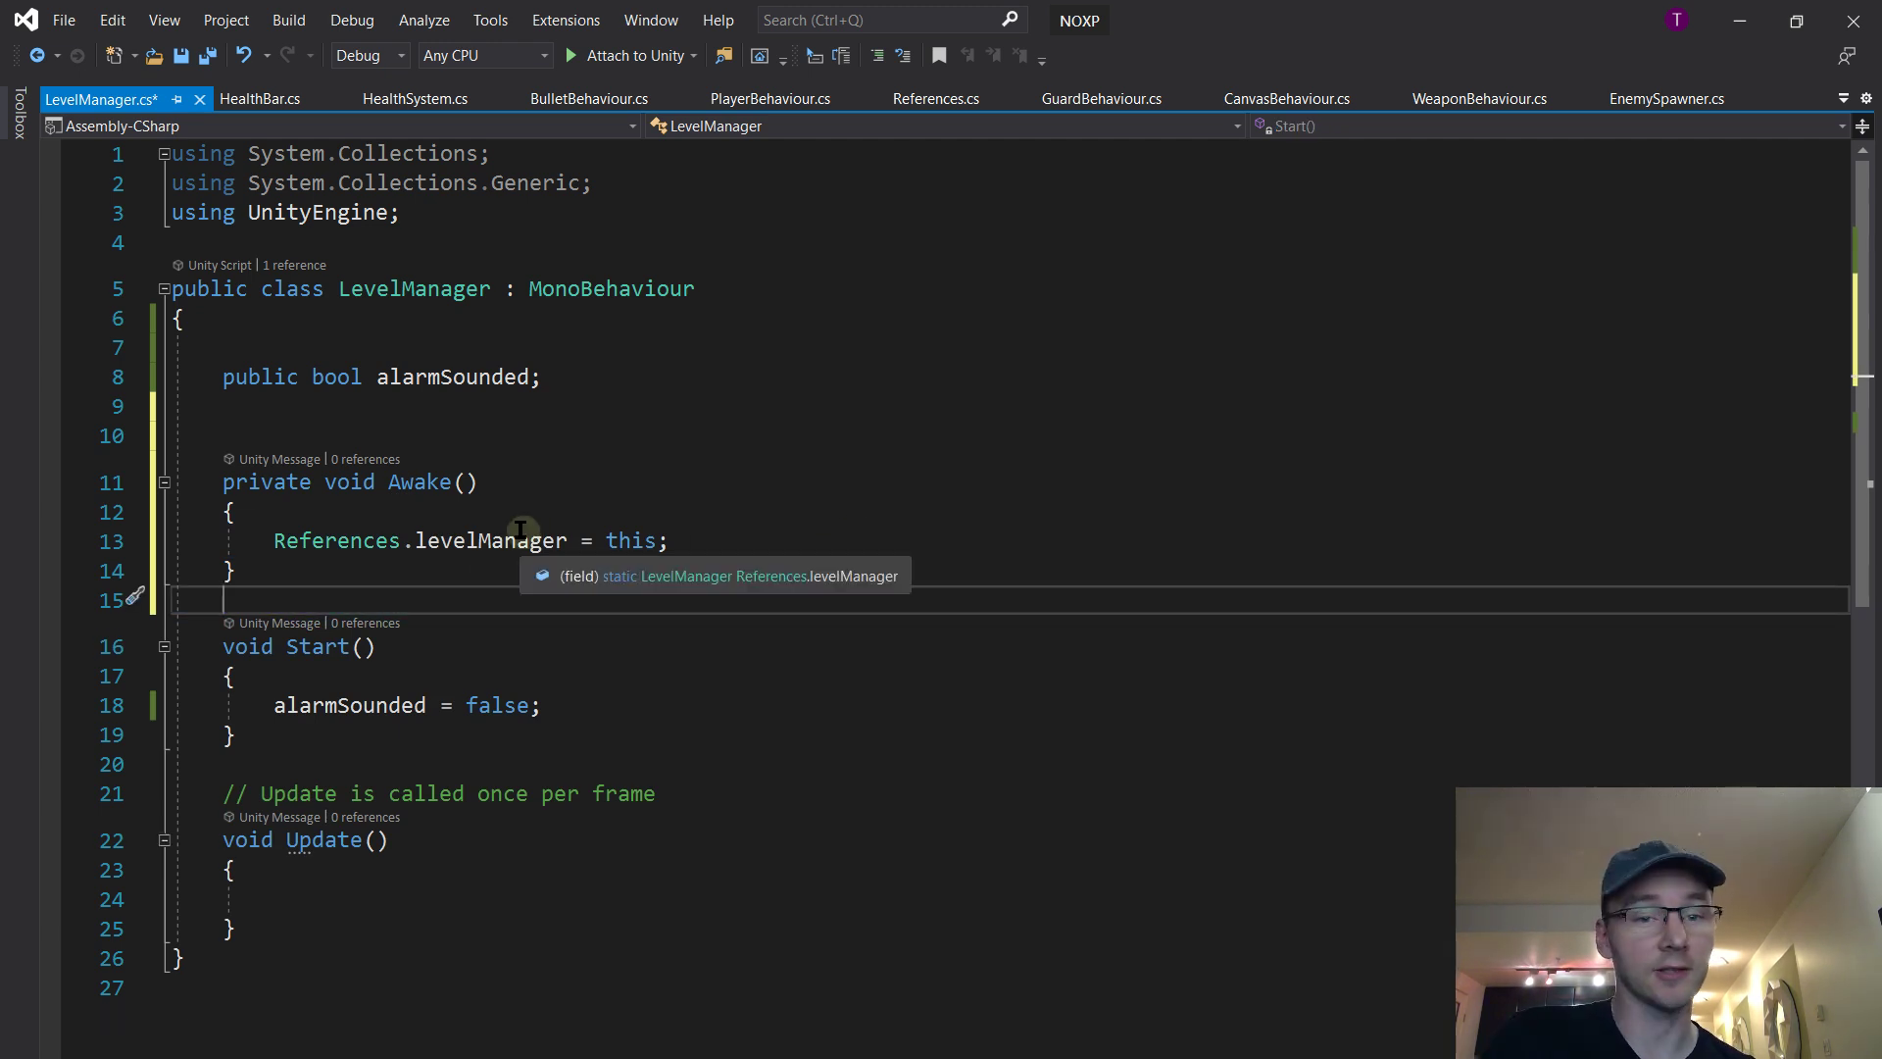
{"action": "left_click", "coordinate": [424, 676]}
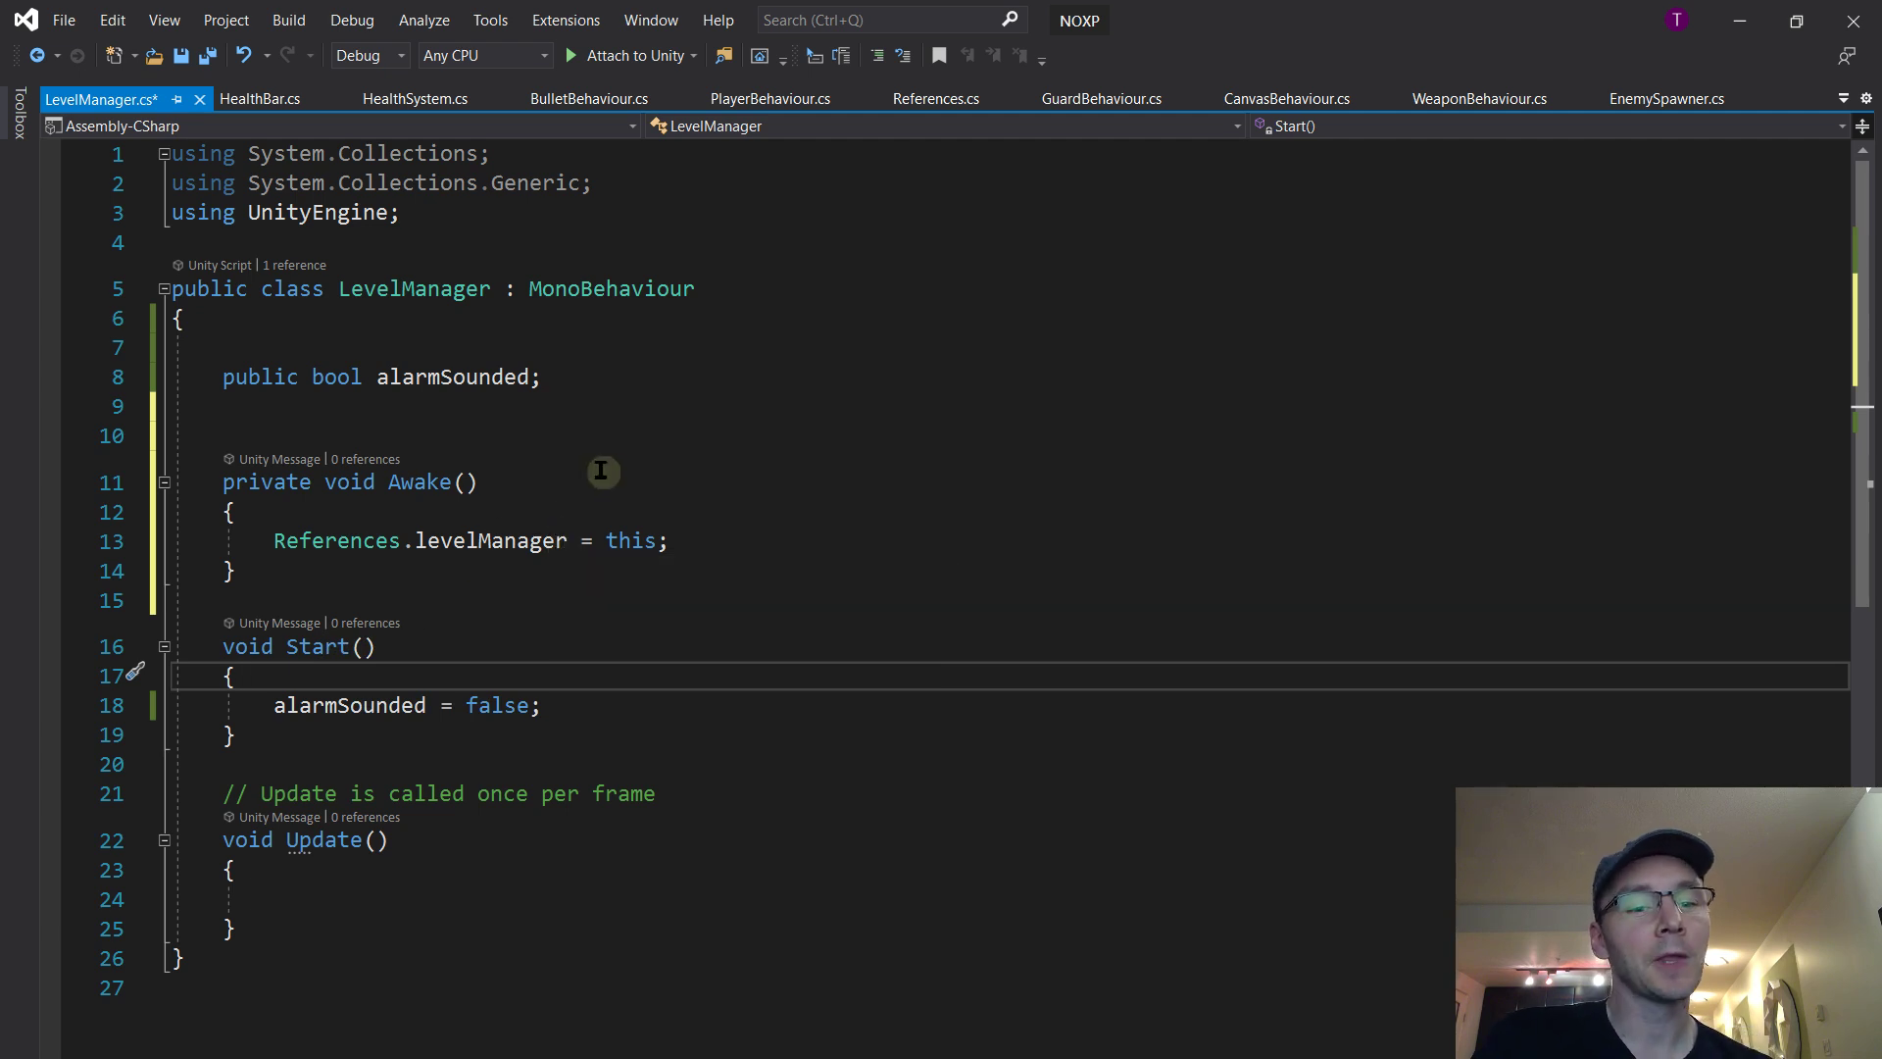
{"action": "left_click", "coordinate": [572, 540]}
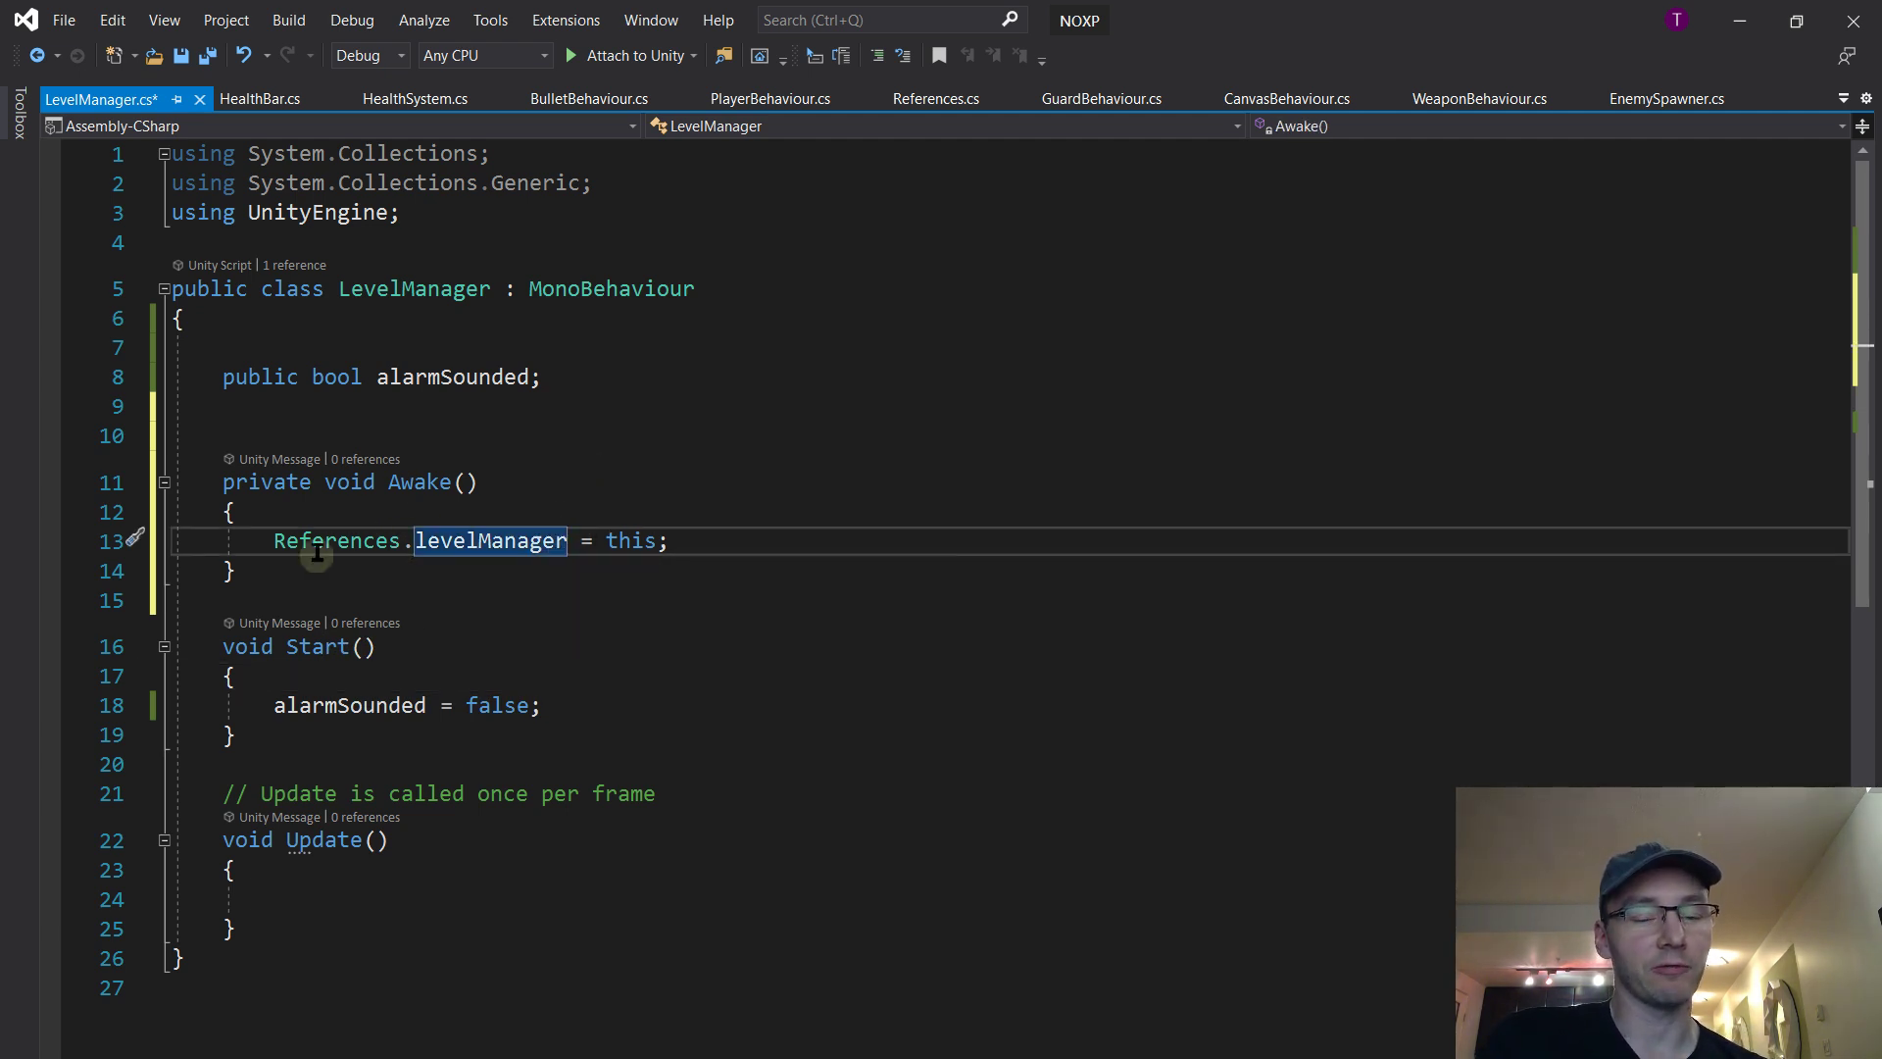
{"action": "left_click", "coordinate": [306, 675]}
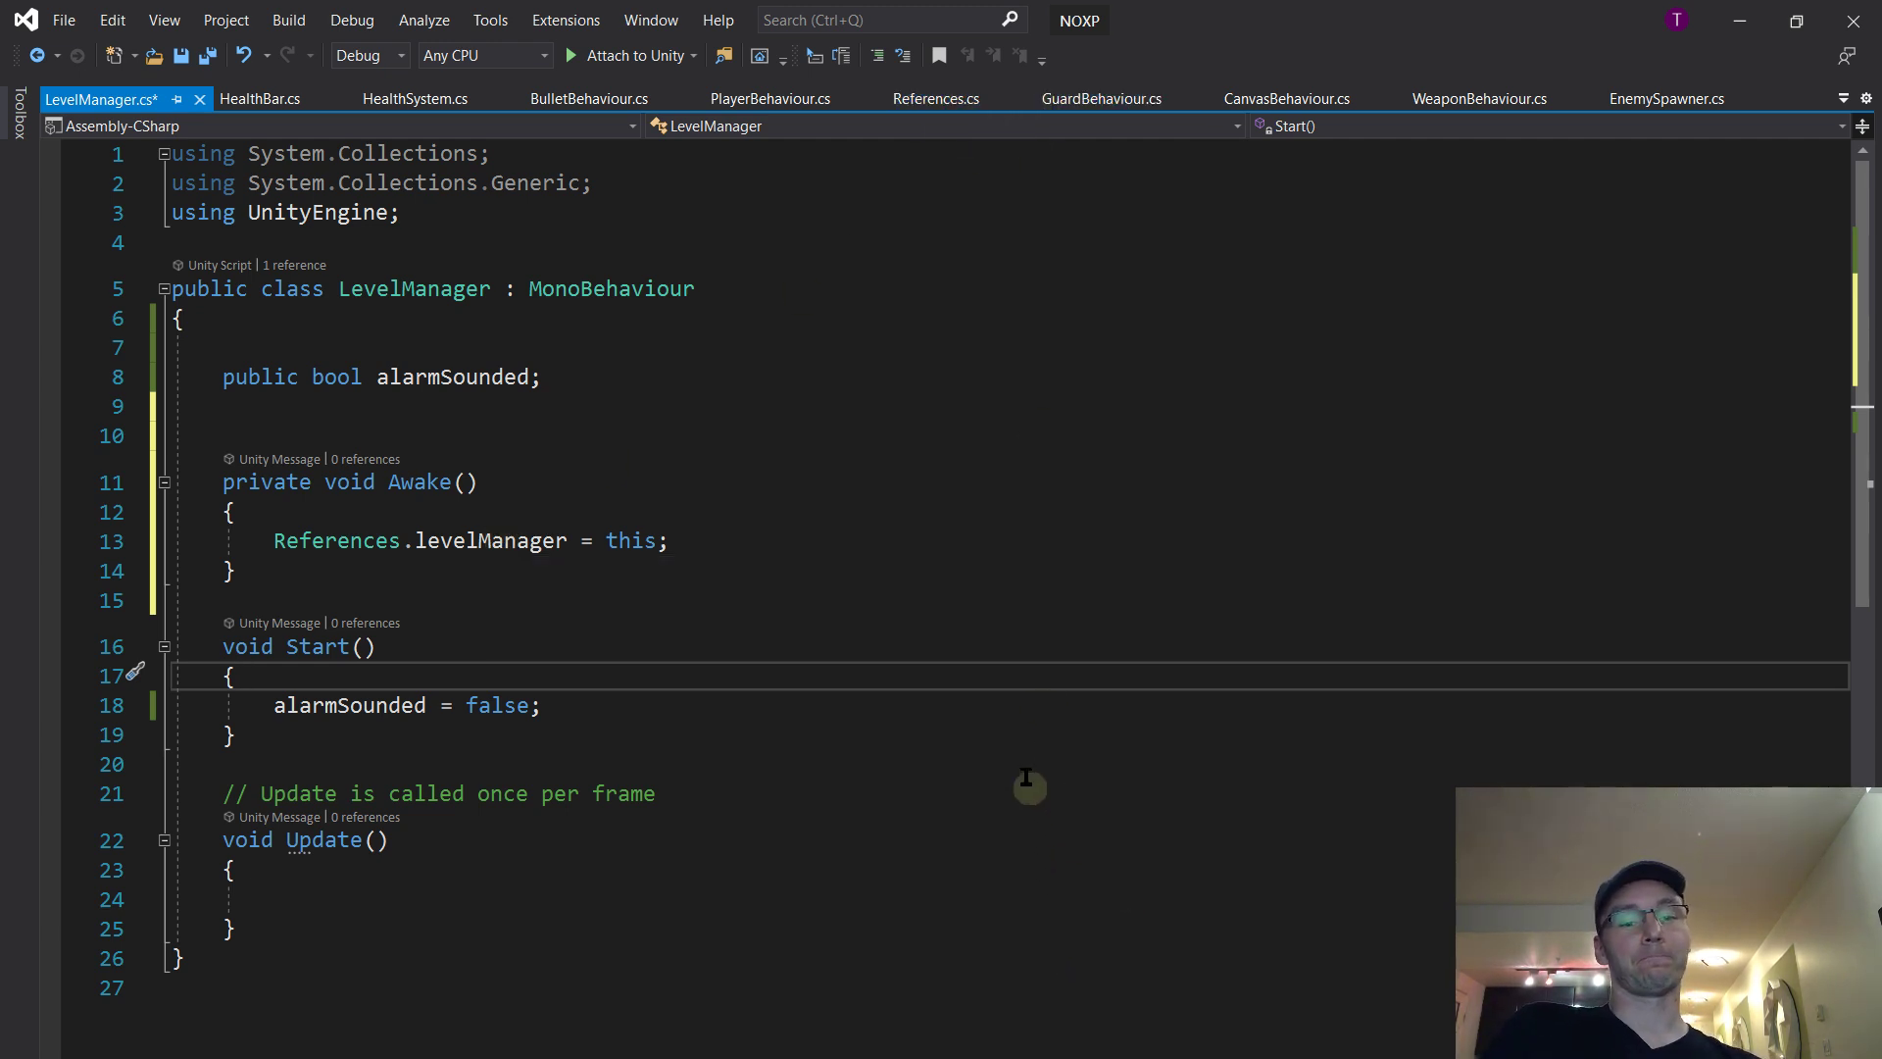
Remove the extra blank line above the Awake method in LevelManager.cs
{"action": "left_click", "coordinate": [430, 442]}
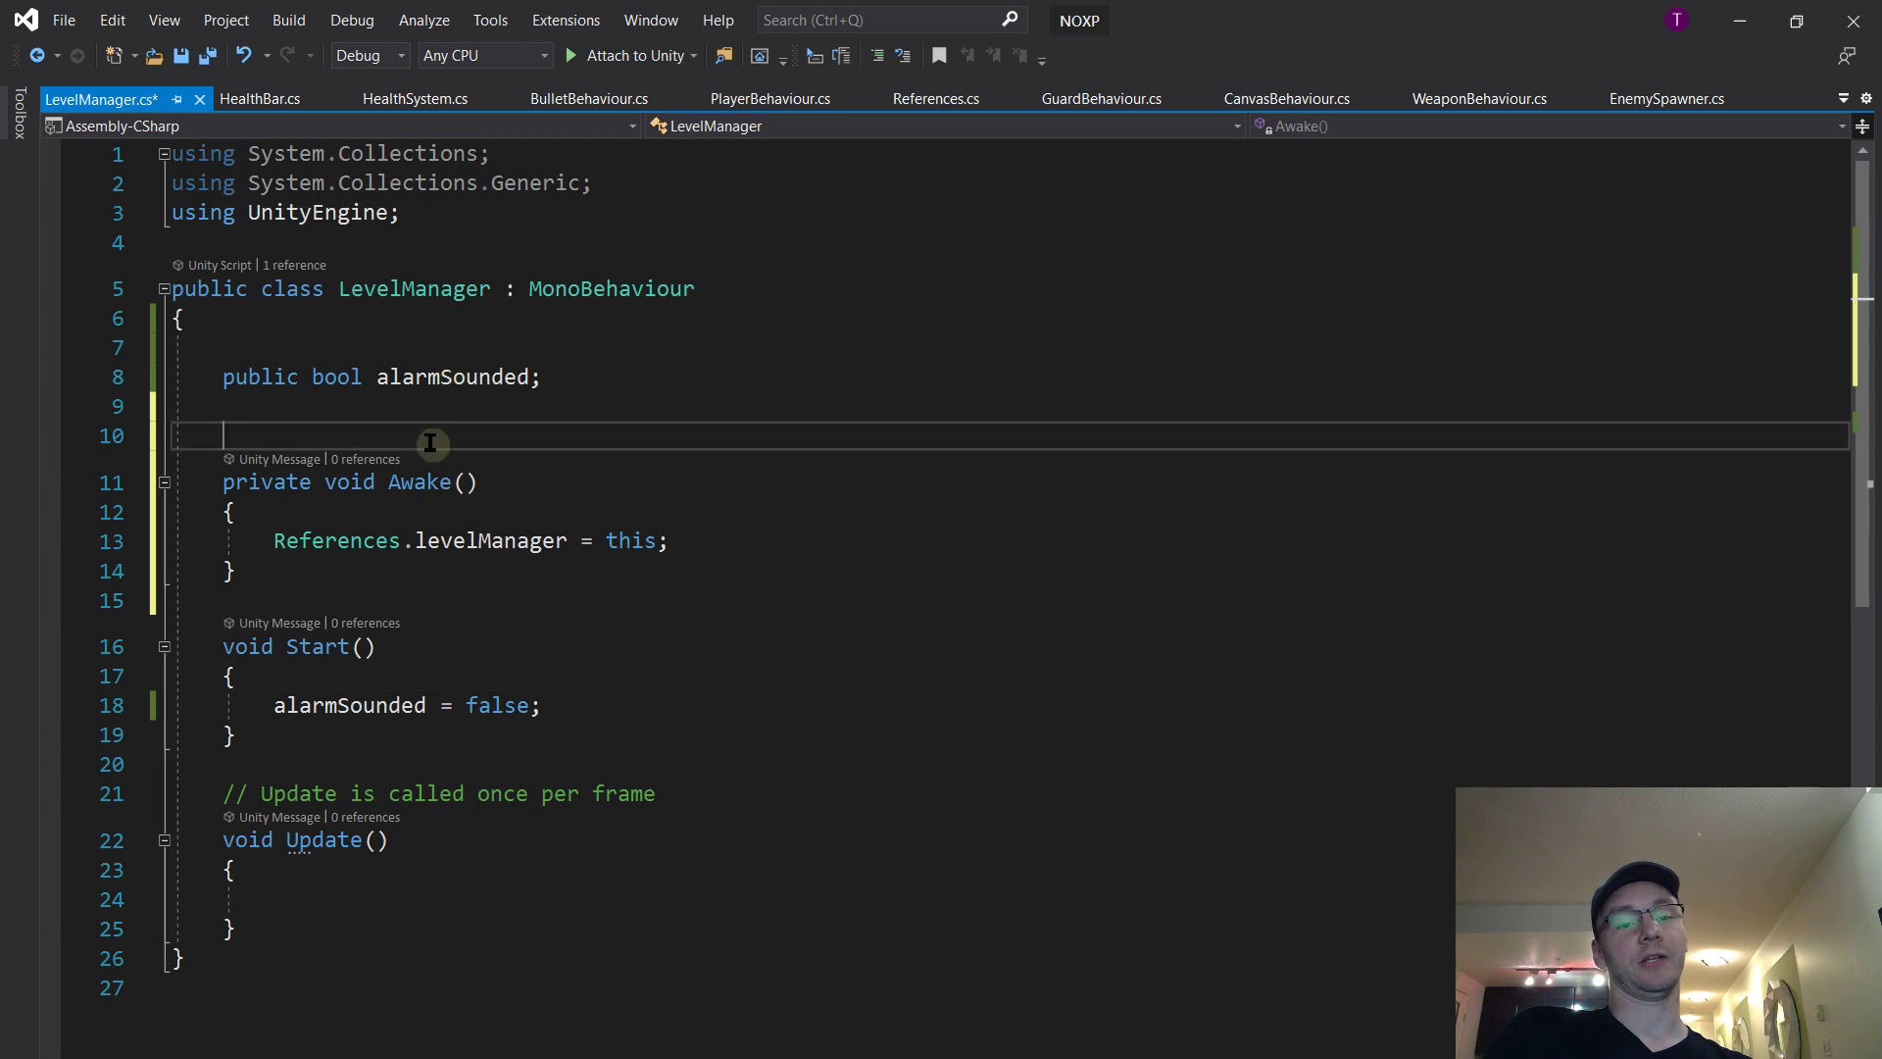
{"action": "key", "text": "shift+Up"}
{"action": "key", "text": "Delete"}
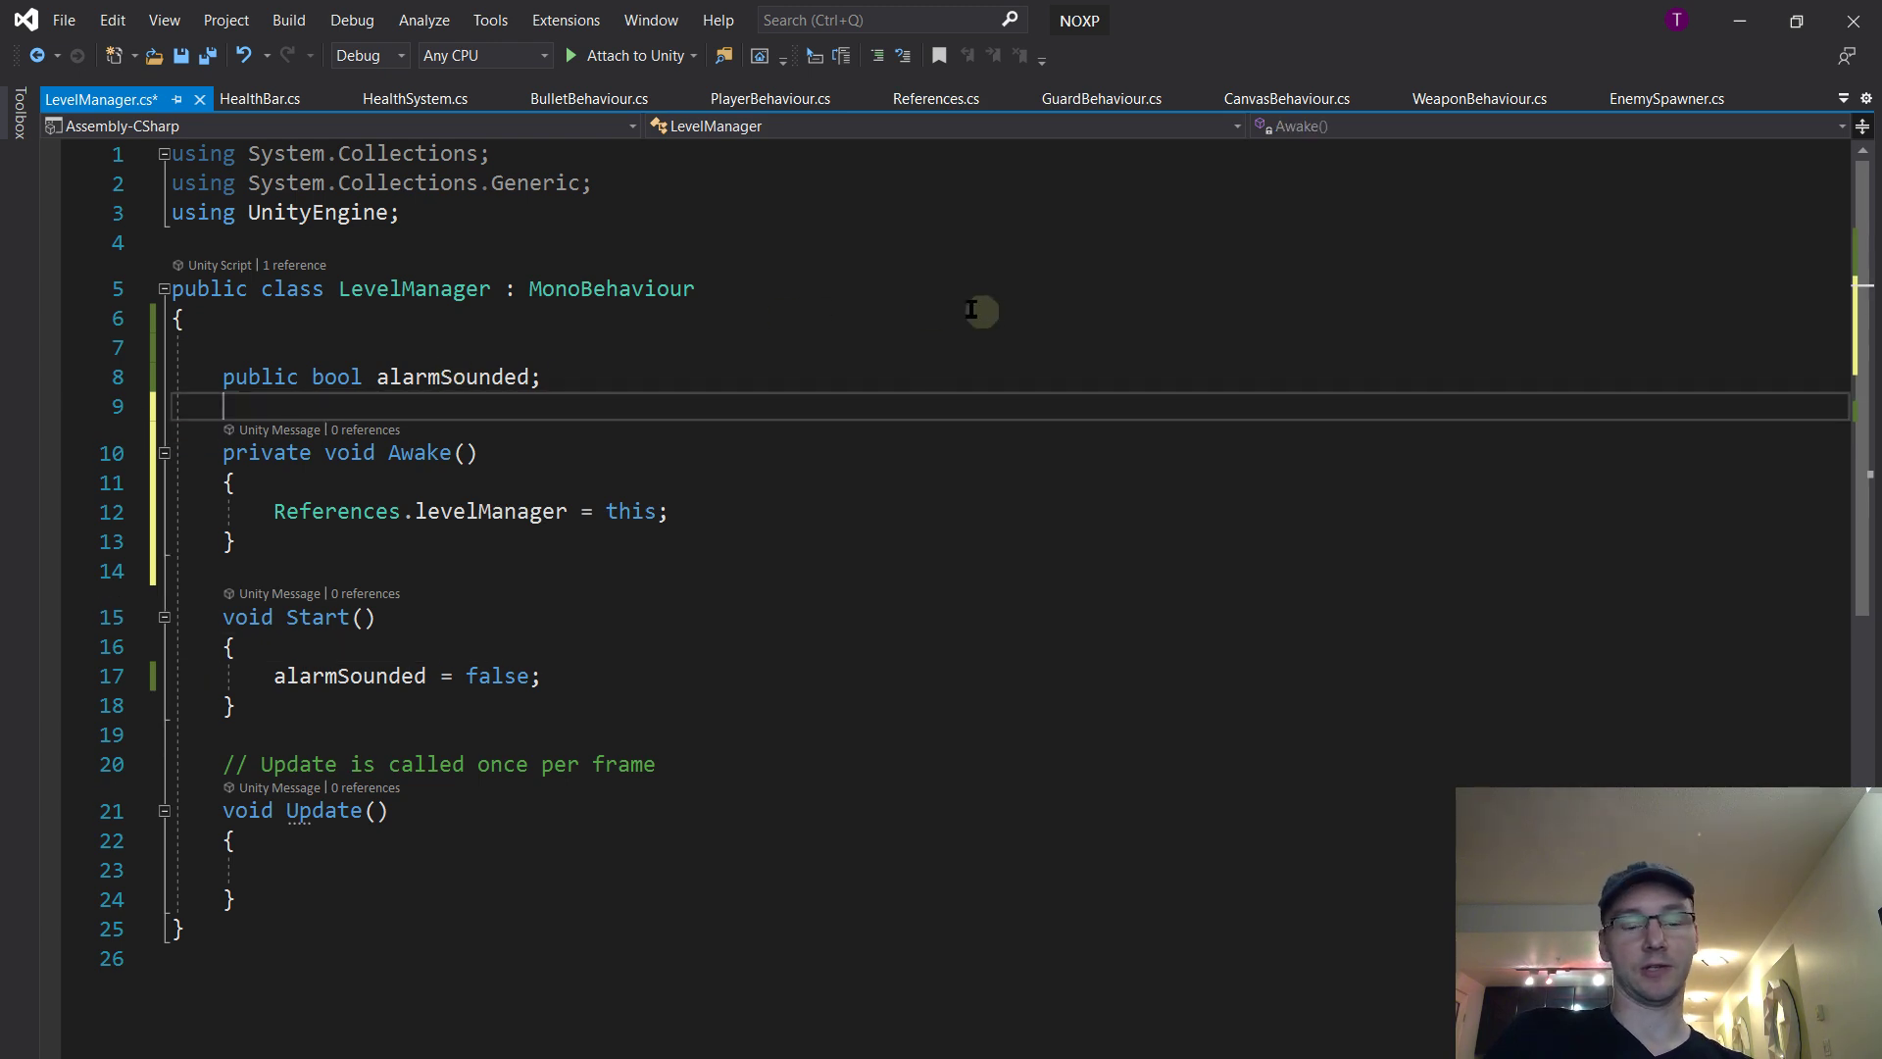
{"action": "left_click", "coordinate": [476, 514]}
{"action": "left_click", "coordinate": [573, 543]}
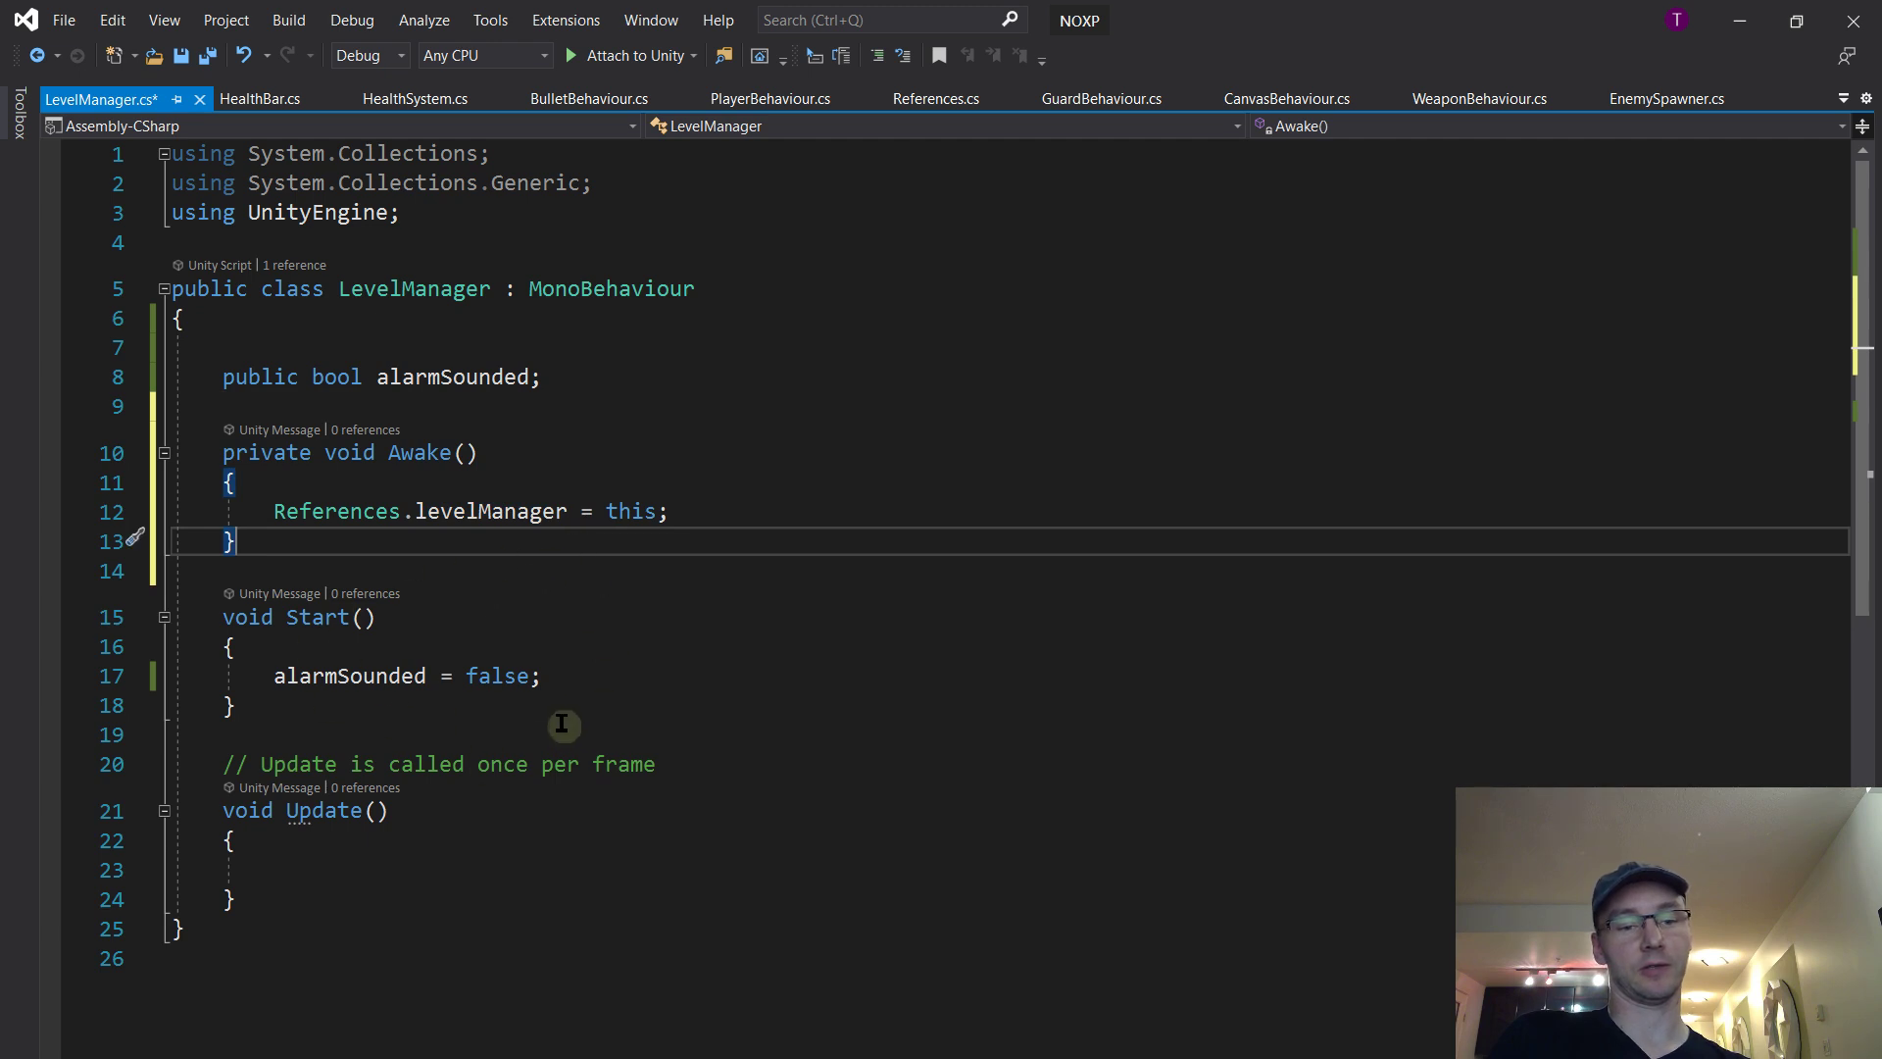
{"action": "double_click", "coordinate": [487, 675]}
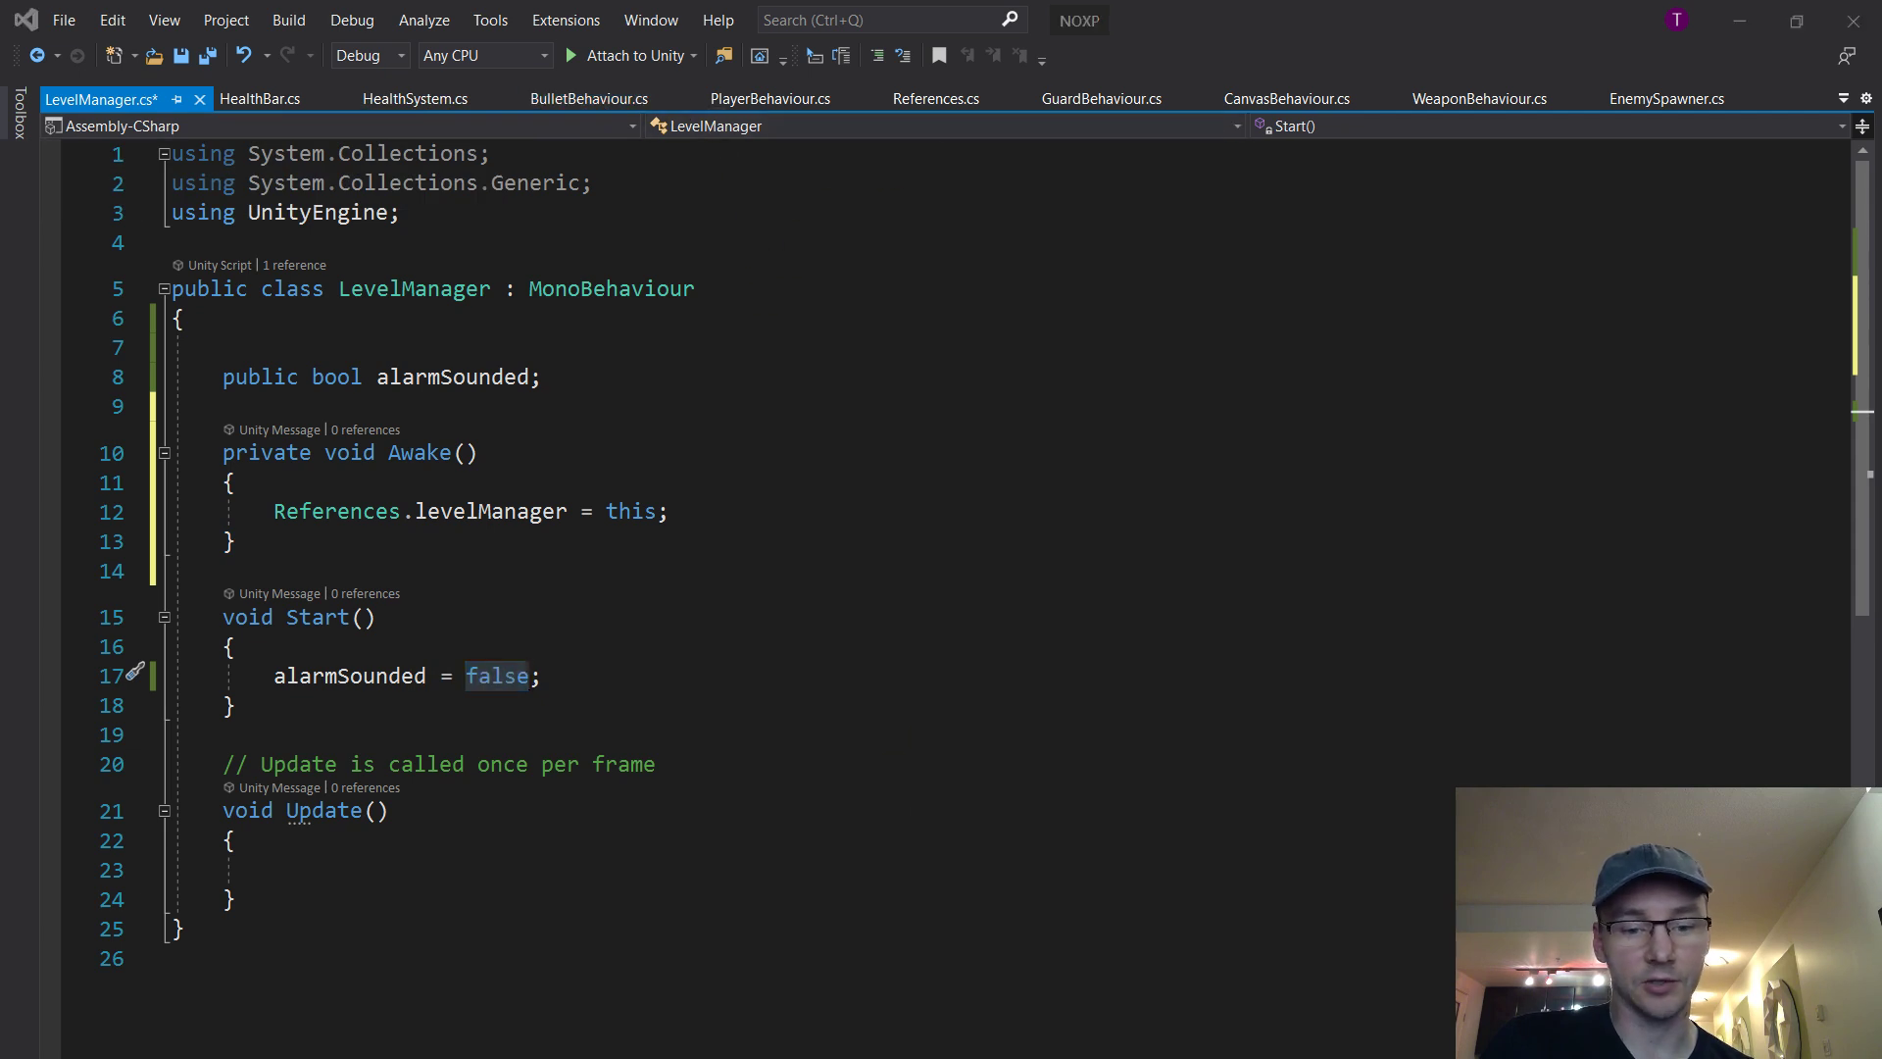
In GuardBehaviour.cs, replace spawner.activated with levelManager.alarmSounded in the assignment below alerted = true;
{"action": "key", "text": "alt+Tab"}
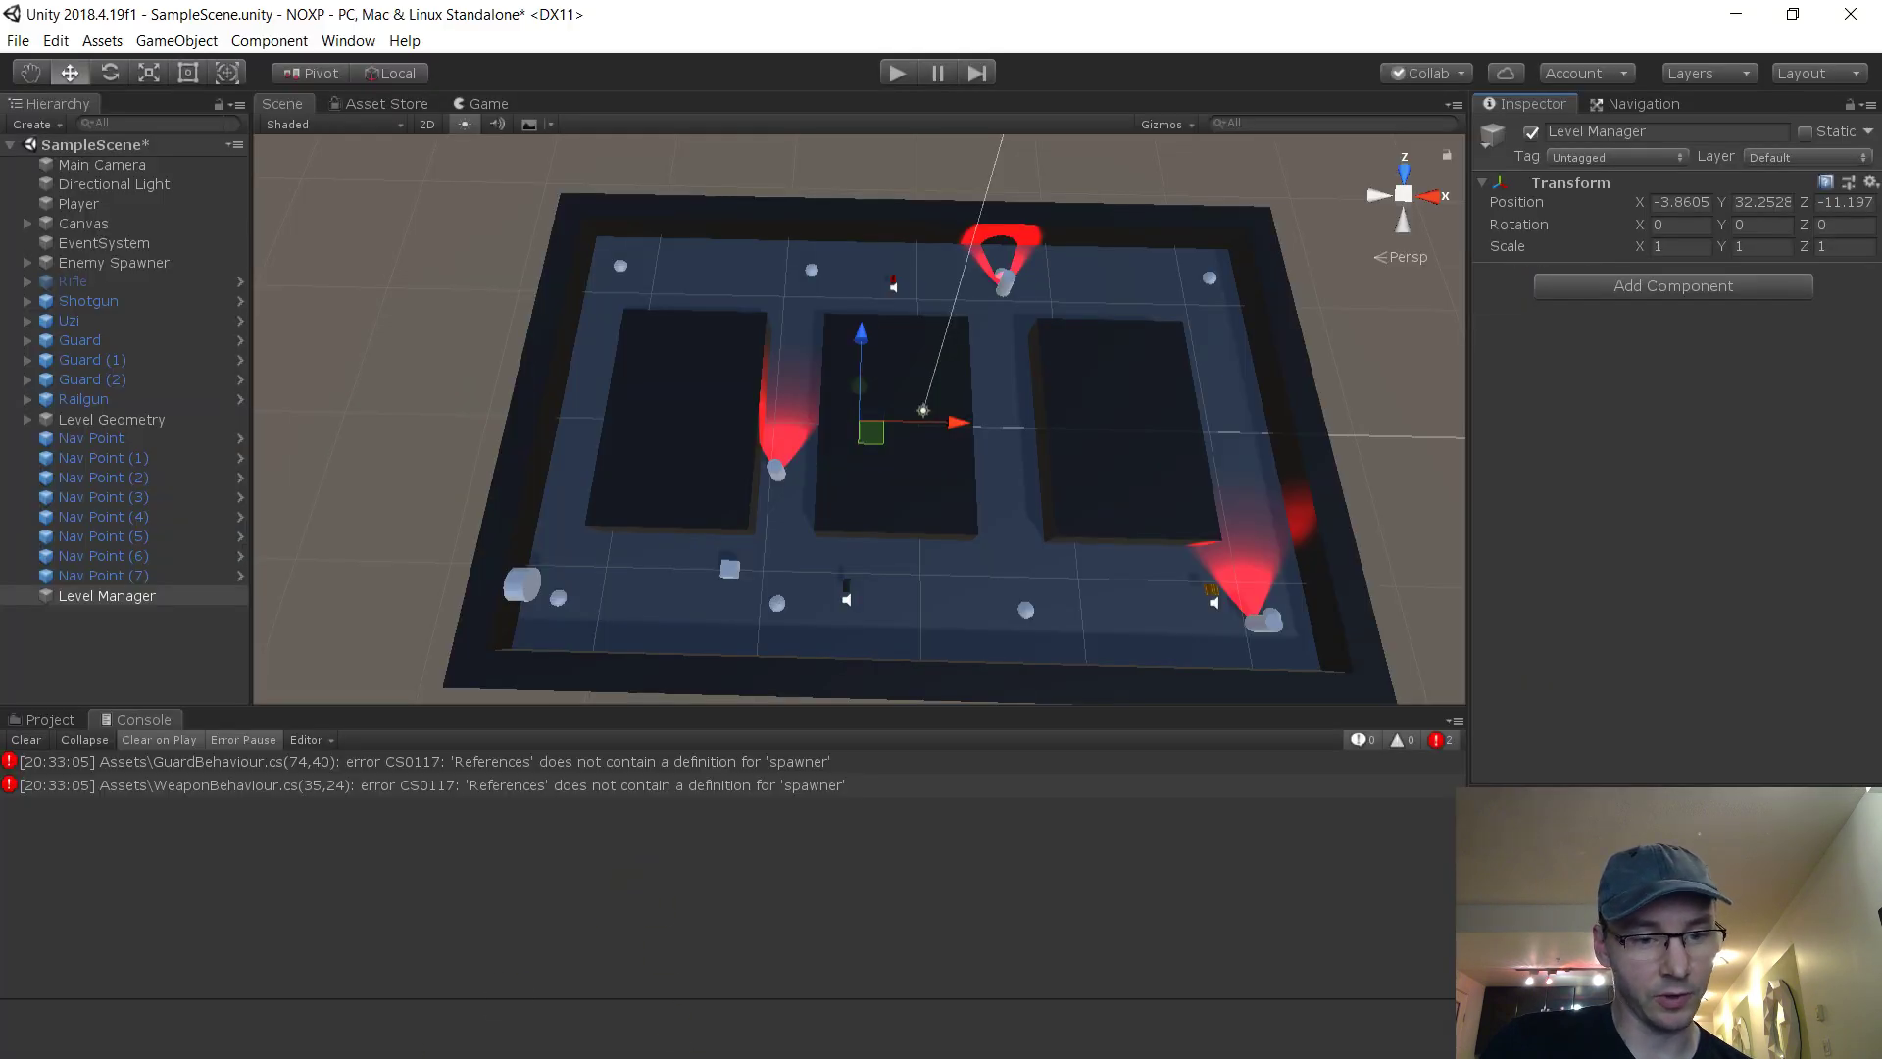
{"action": "double_click", "coordinate": [526, 762]}
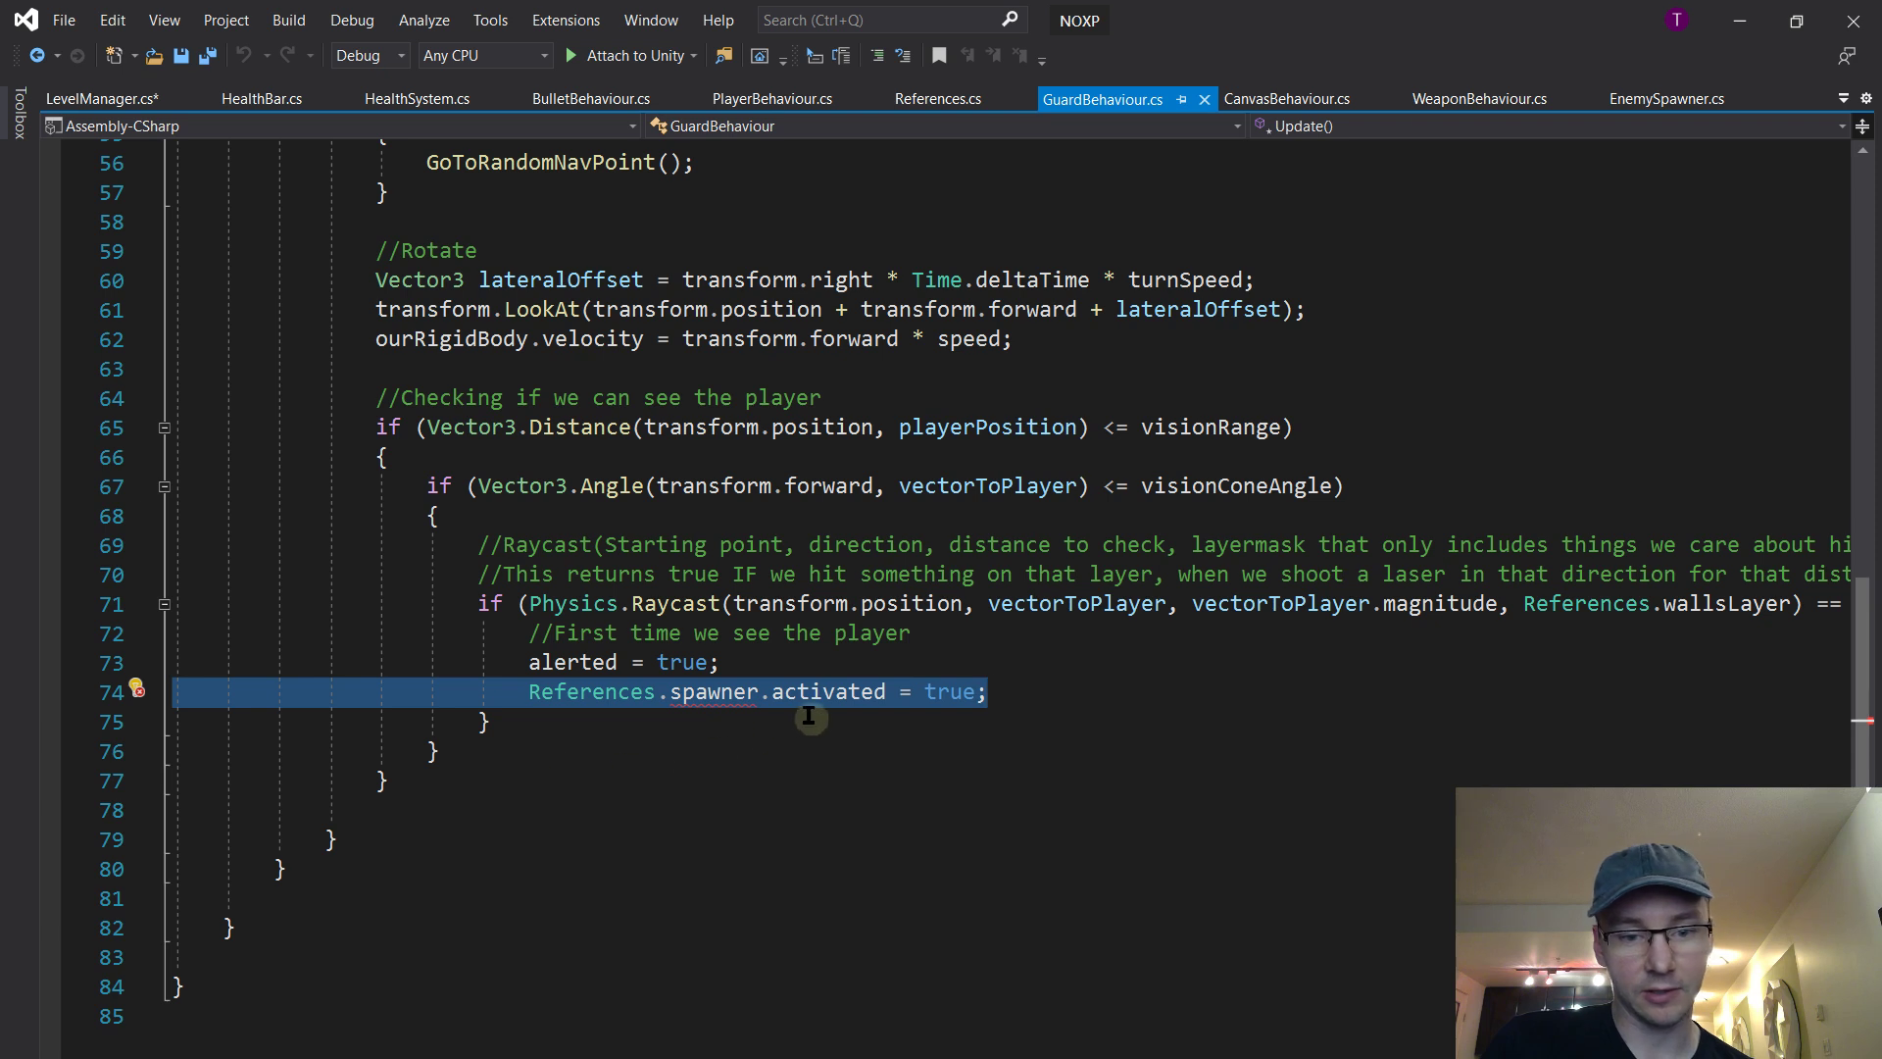
{"action": "mouse_move", "coordinate": [717, 703]}
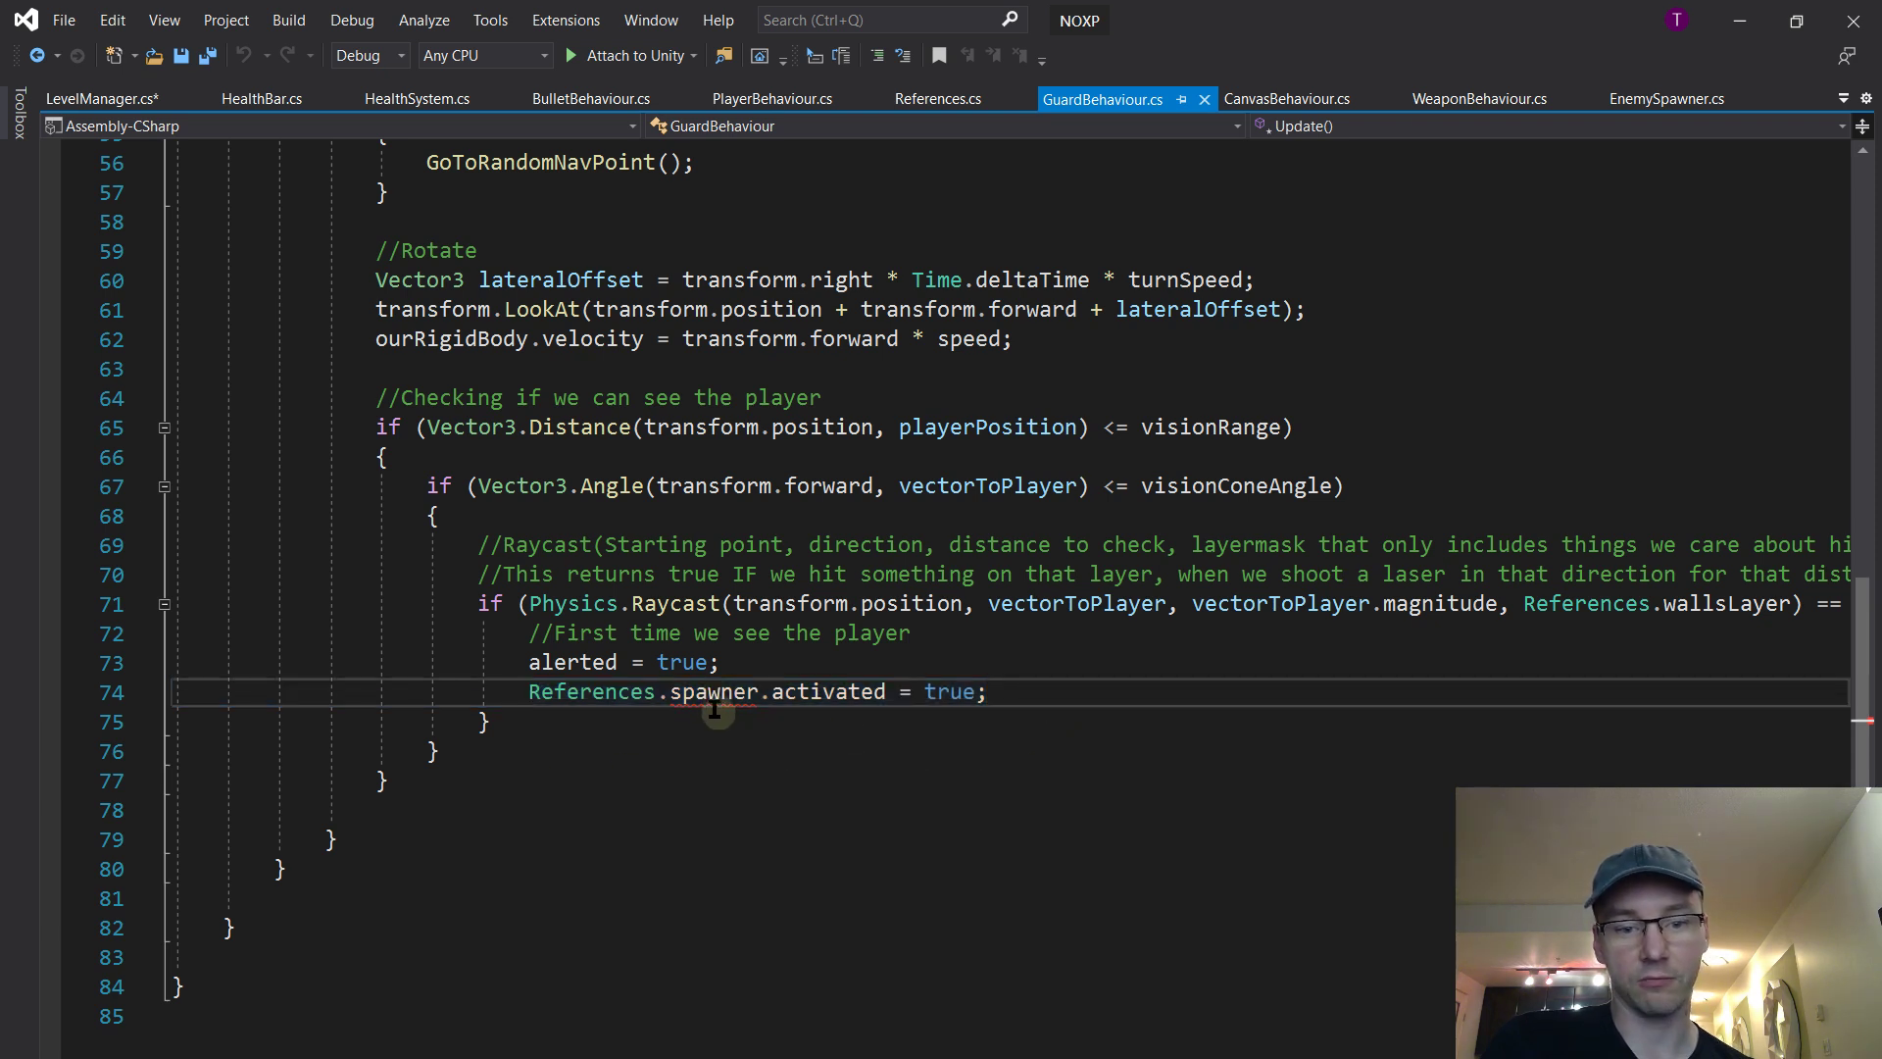
{"action": "double_click", "coordinate": [725, 692]}
{"action": "left_click_drag", "start_coordinate": [751, 698], "coordinate": [894, 697]}
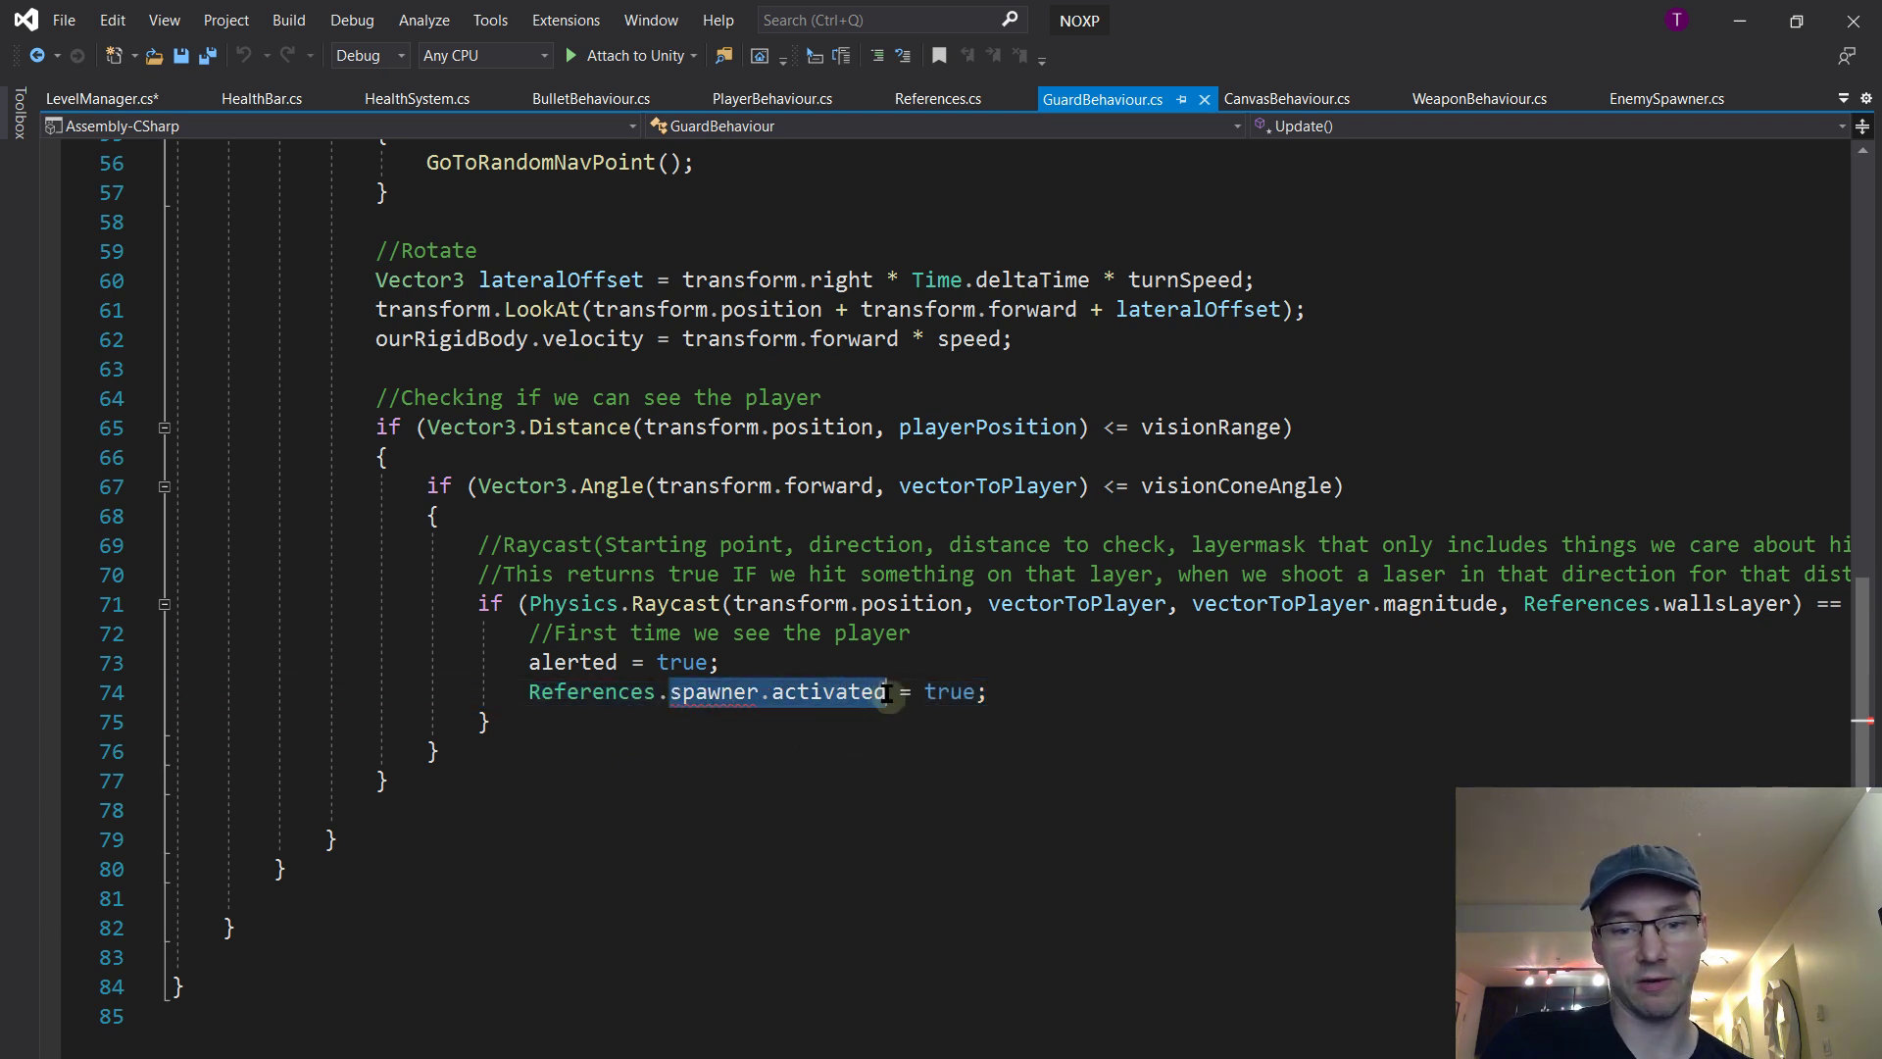
{"action": "type", "text": "le"}
{"action": "key", "text": "Tab"}
{"action": "type", "text": "."}
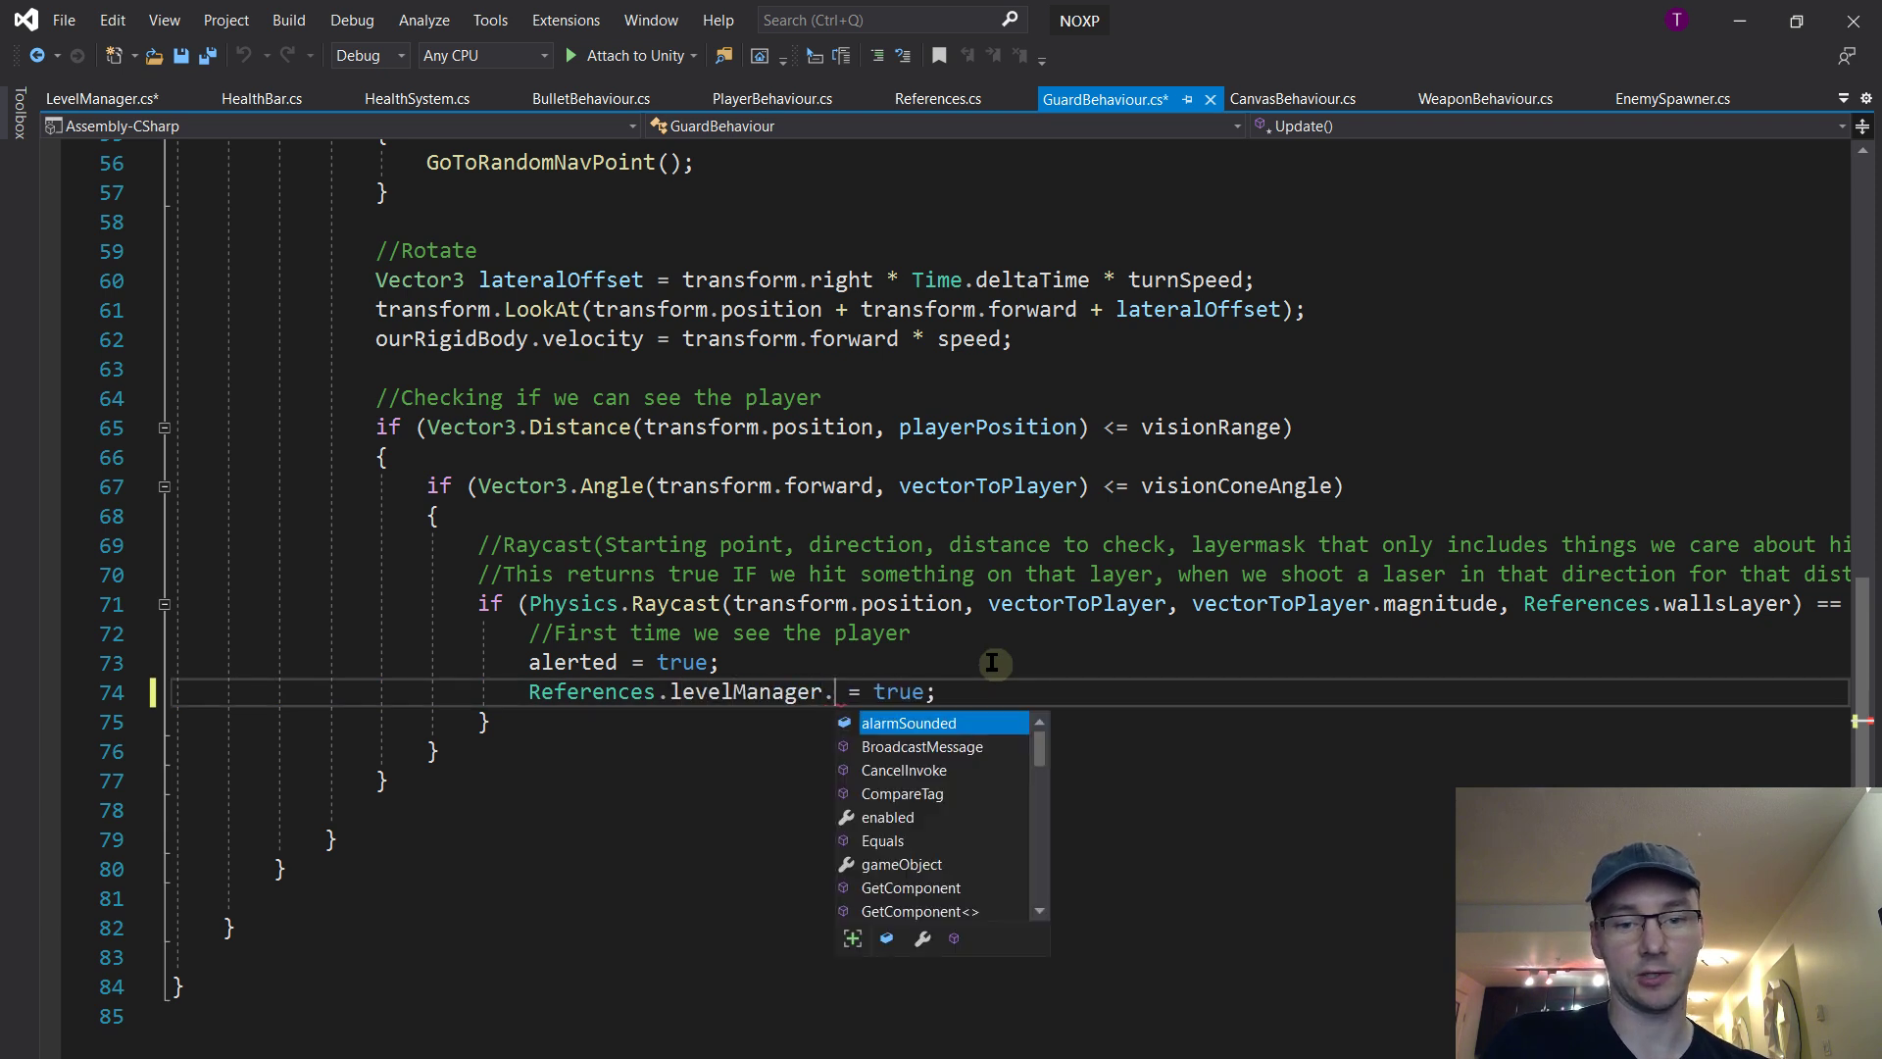
{"action": "key", "text": "Tab"}
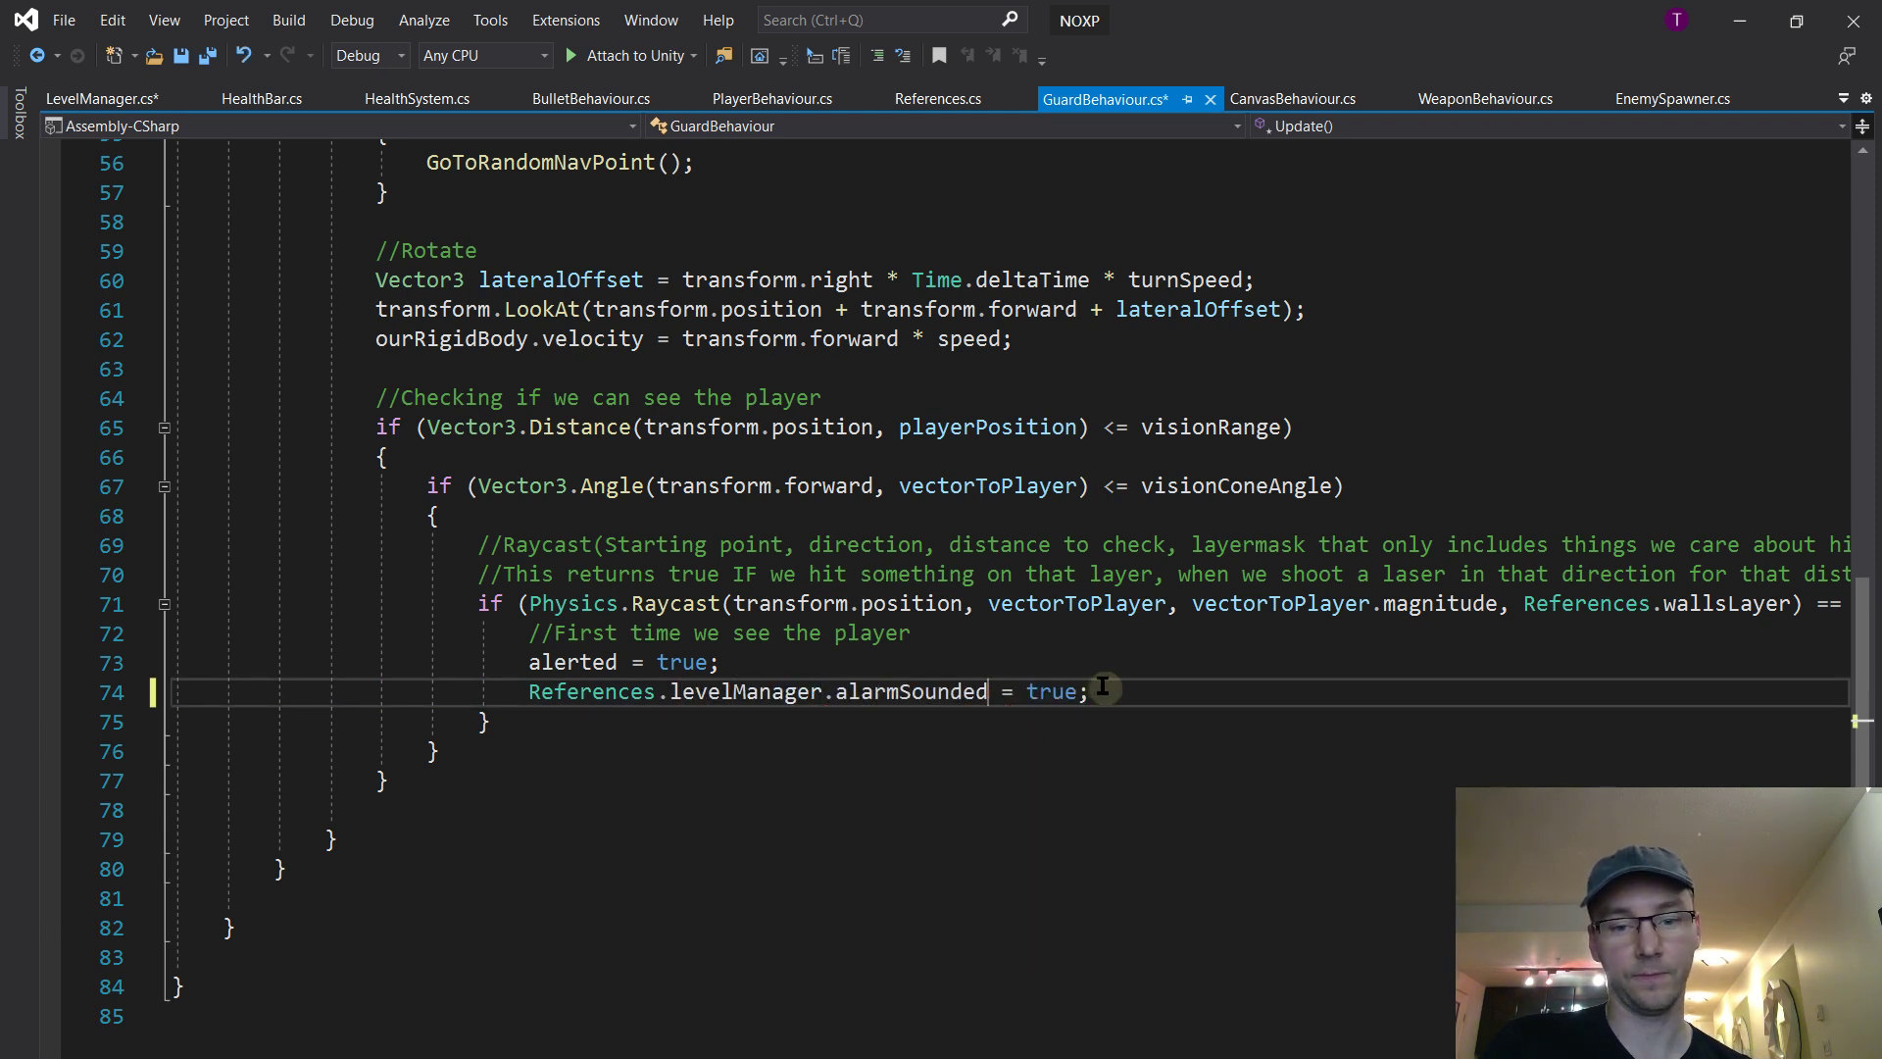
Copy the whole References.levelManager.alarmSounded = true; line and save GuardBehaviour.cs
{"action": "left_click_drag", "start_coordinate": [1096, 692], "coordinate": [1108, 673]}
{"action": "key", "text": "ctrl+c"}
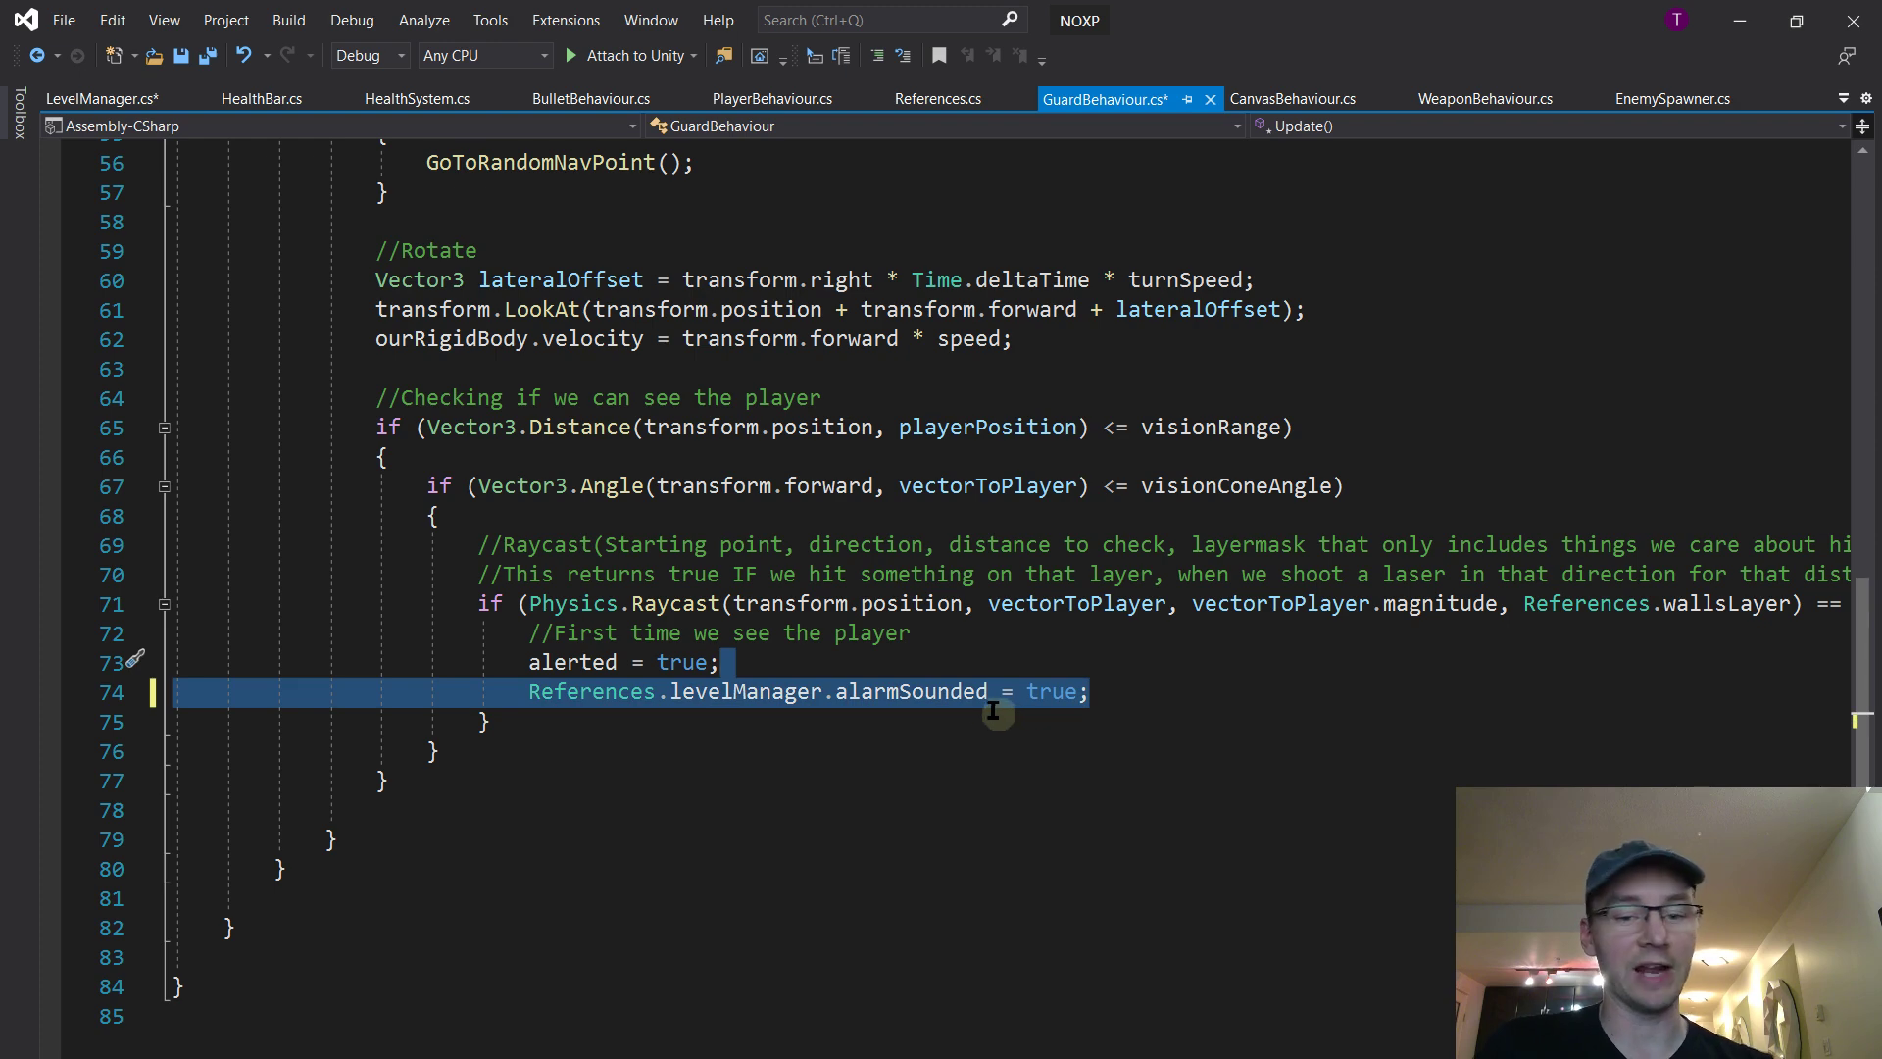
{"action": "key", "text": "ctrl+s"}
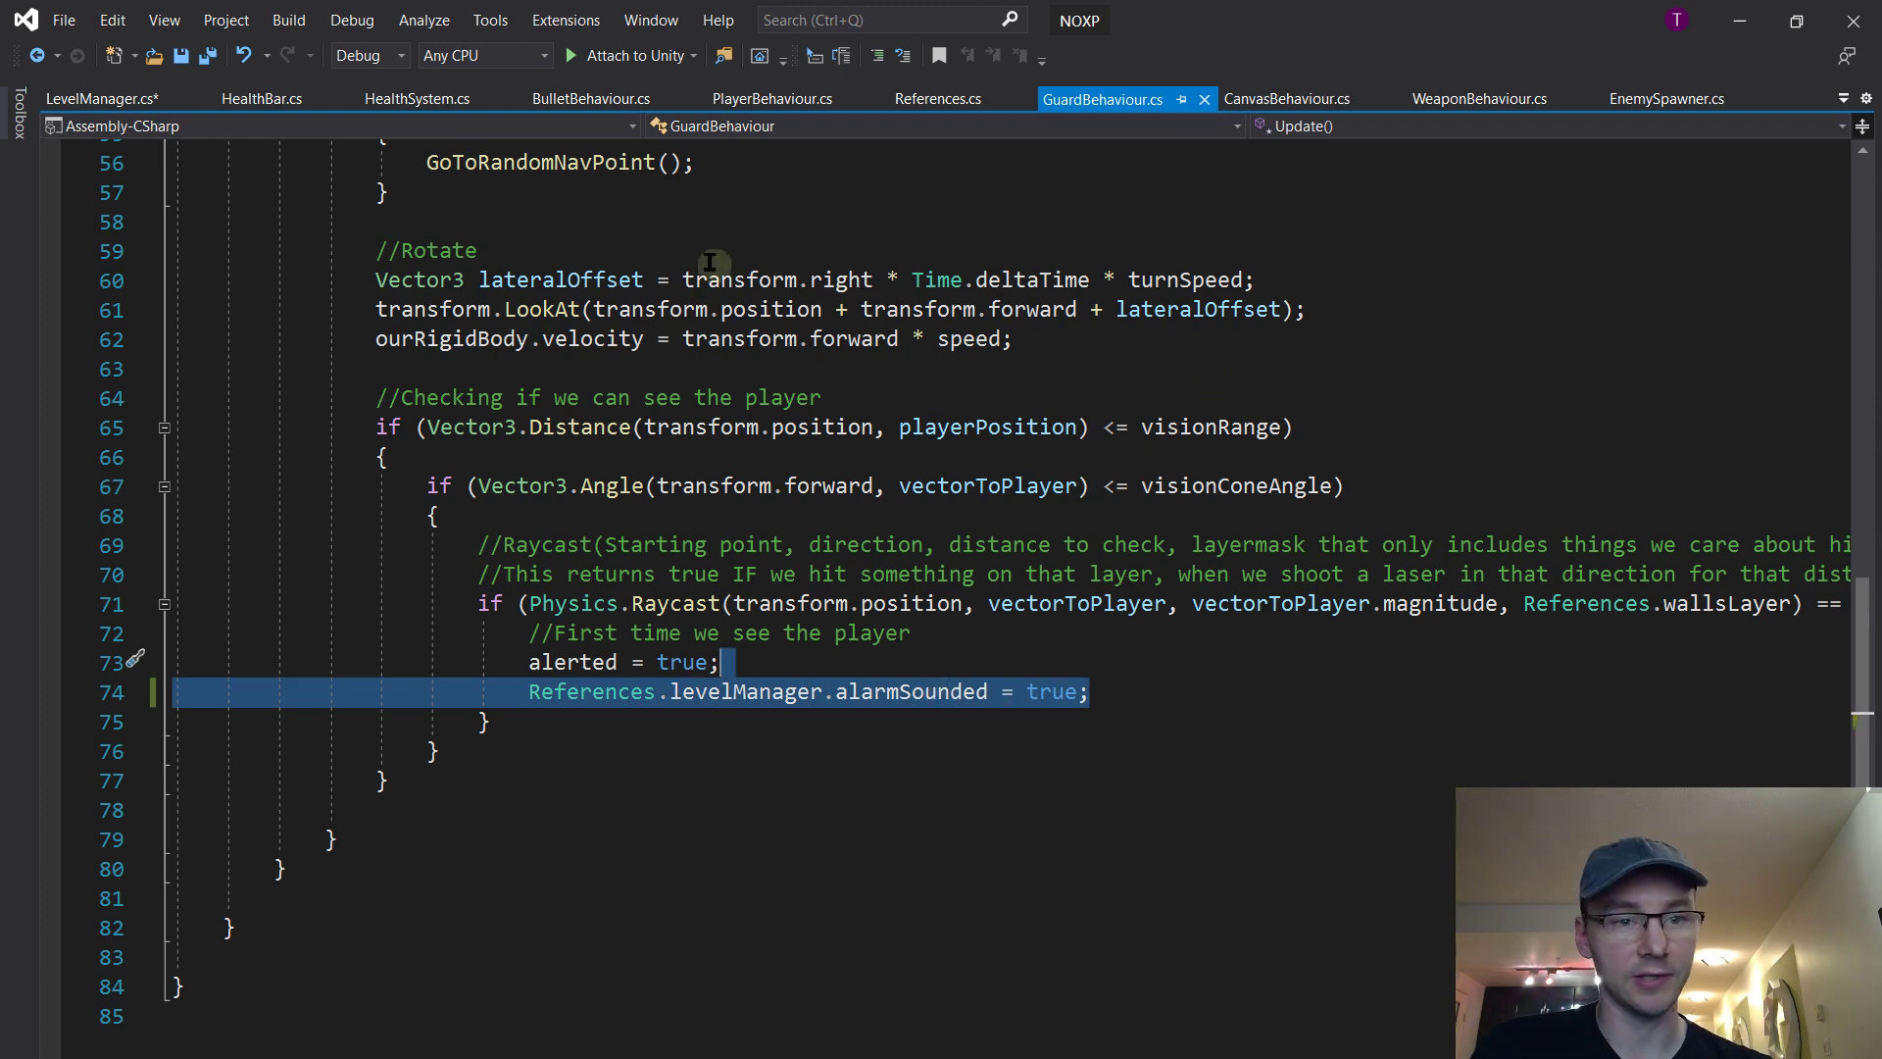
In the Fire method of WeaponBehaviour.cs, replace the References.spawner.activated line with the copied References.levelManager.alarmSounded = true; and save all files
{"action": "left_click", "coordinate": [1479, 98]}
{"action": "scroll", "coordinate": [1117, 402], "scroll_direction": "down", "scroll_amount": 7}
{"action": "scroll", "coordinate": [1079, 431], "scroll_direction": "up", "scroll_amount": 6}
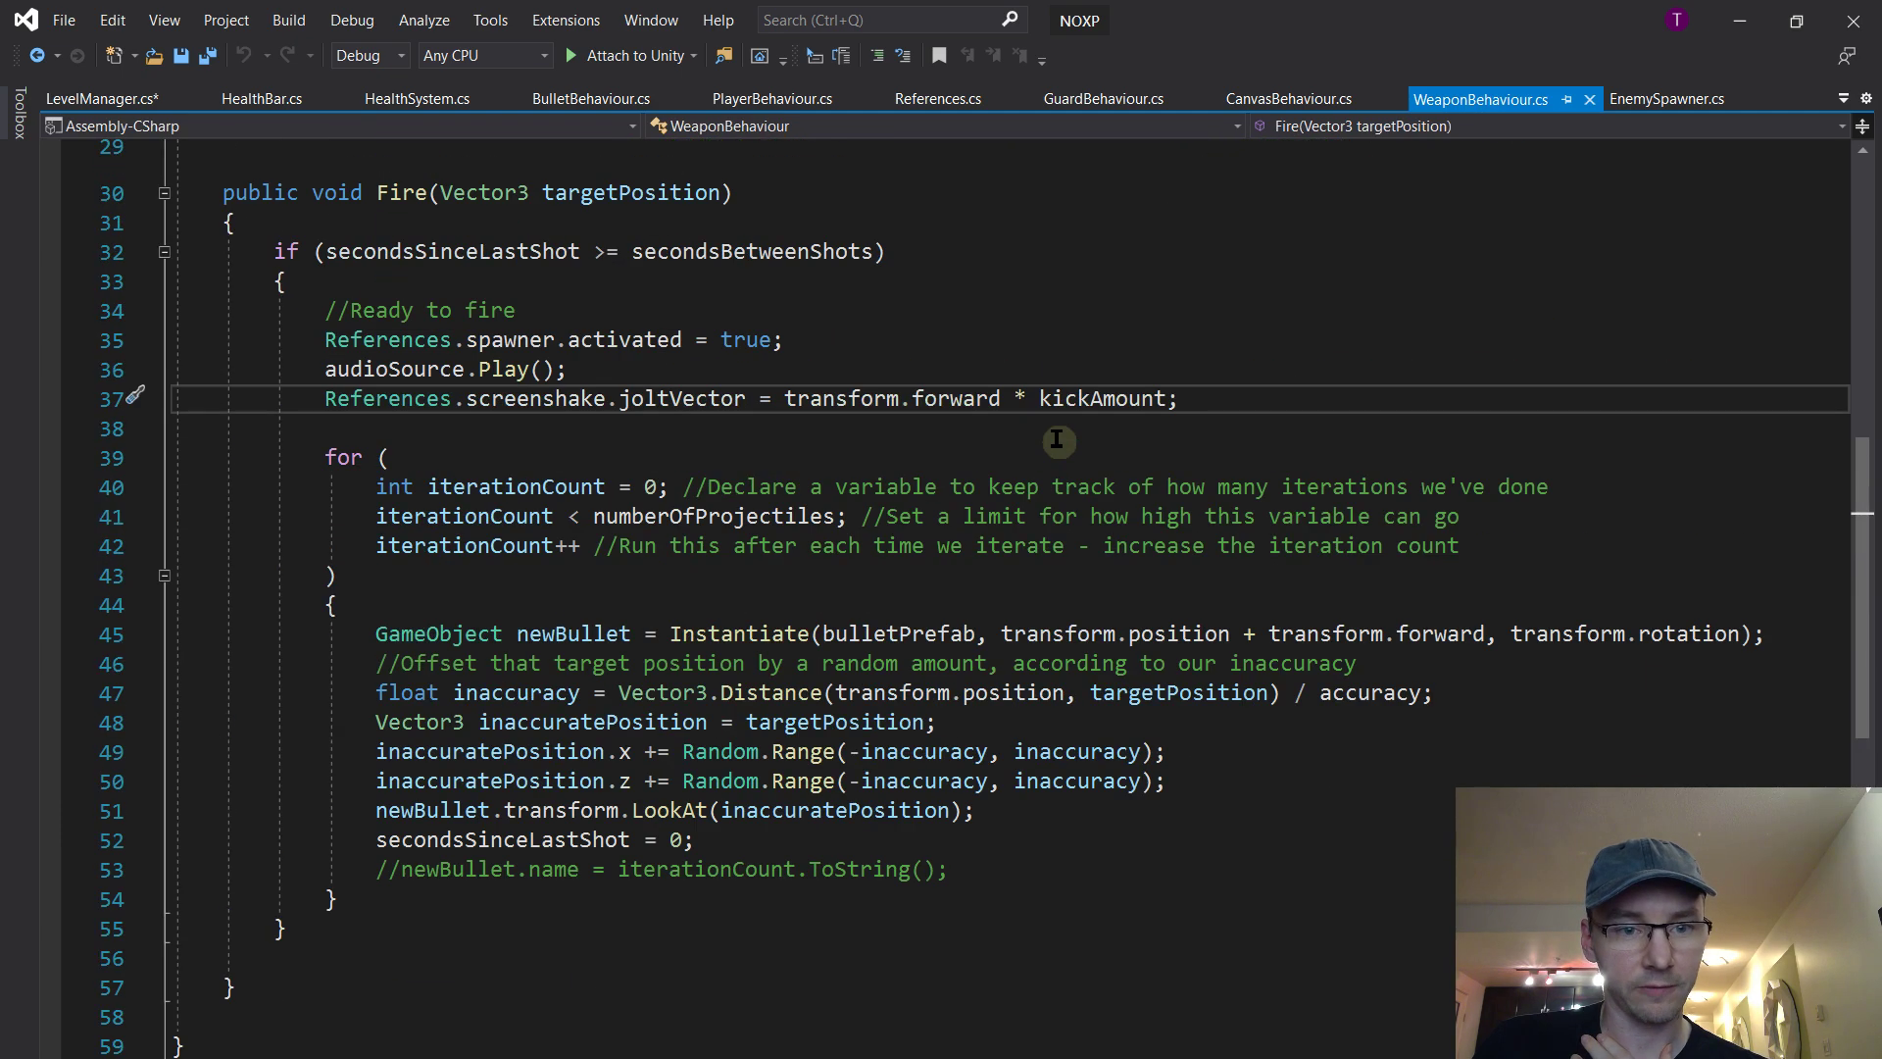
{"action": "scroll", "coordinate": [796, 695], "scroll_direction": "down", "scroll_amount": 7}
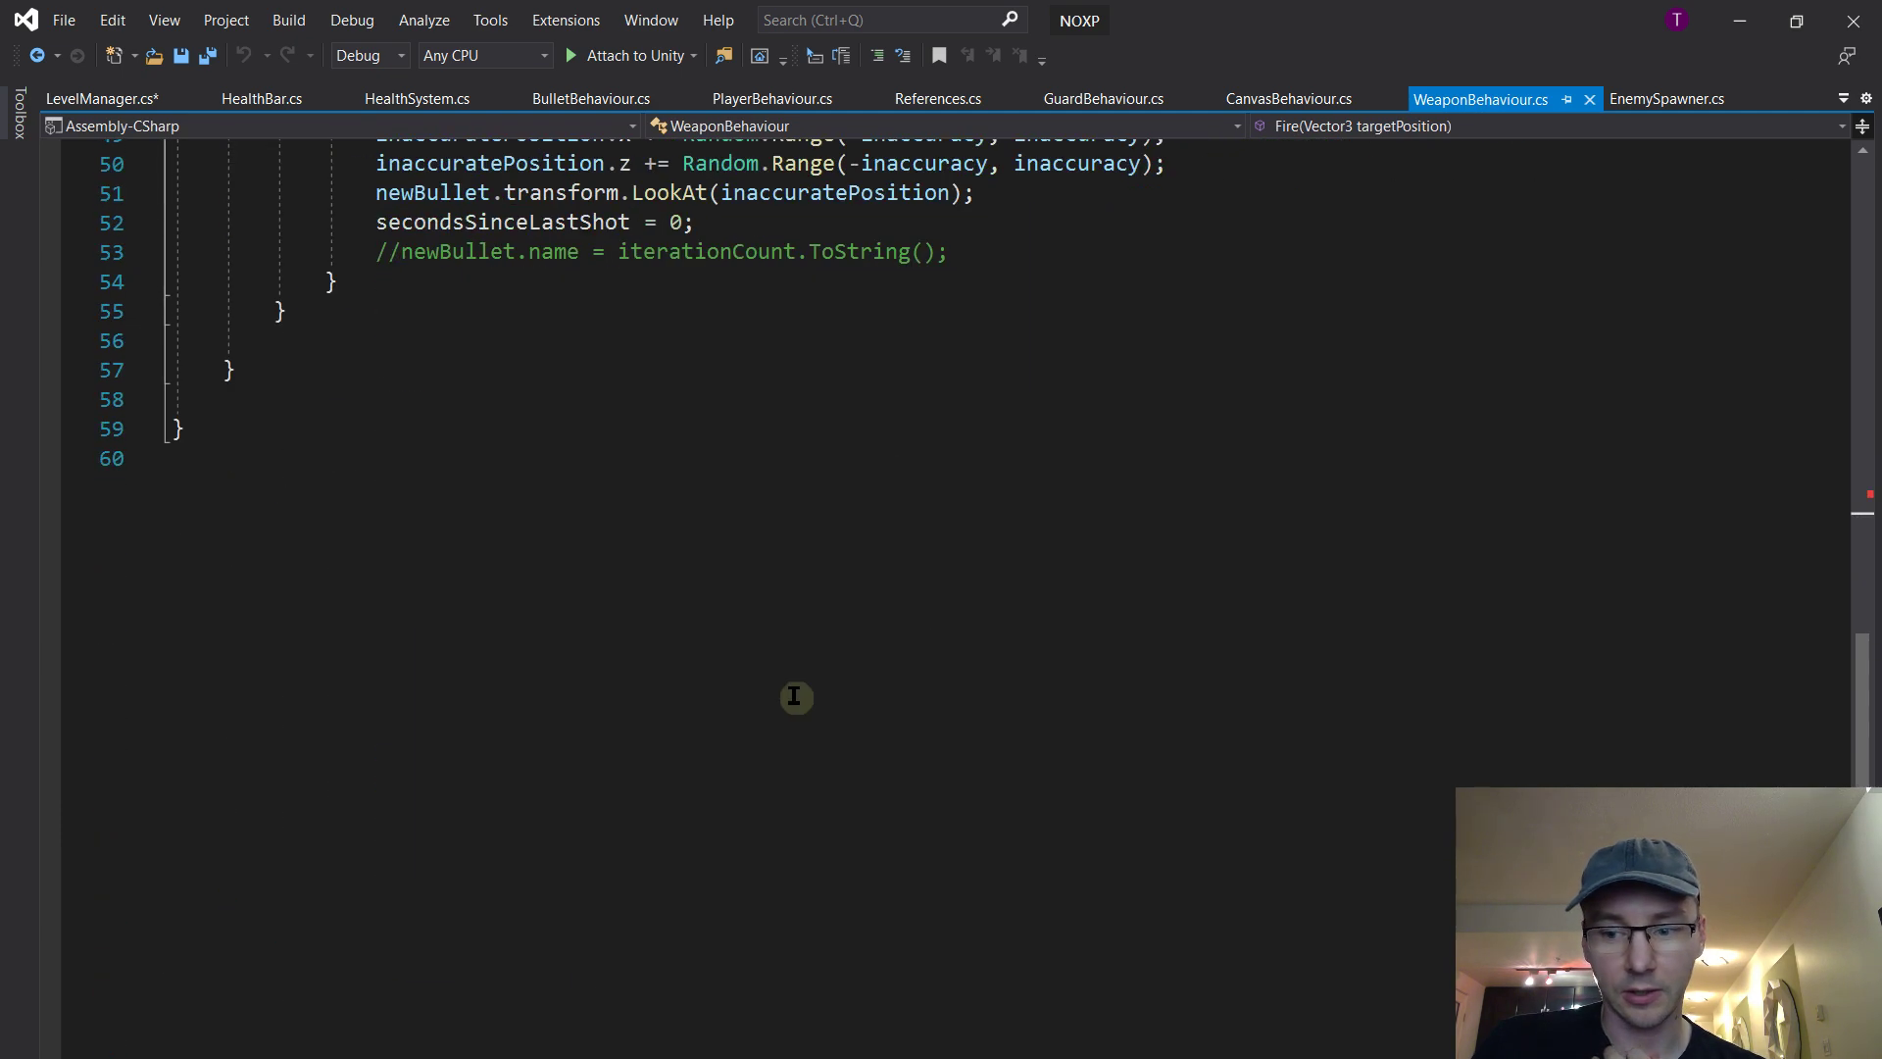
{"action": "scroll", "coordinate": [792, 695], "scroll_direction": "up", "scroll_amount": 9}
{"action": "scroll", "coordinate": [791, 695], "scroll_direction": "up", "scroll_amount": 5}
{"action": "scroll", "coordinate": [784, 715], "scroll_direction": "down", "scroll_amount": 4}
{"action": "left_click", "coordinate": [546, 606]}
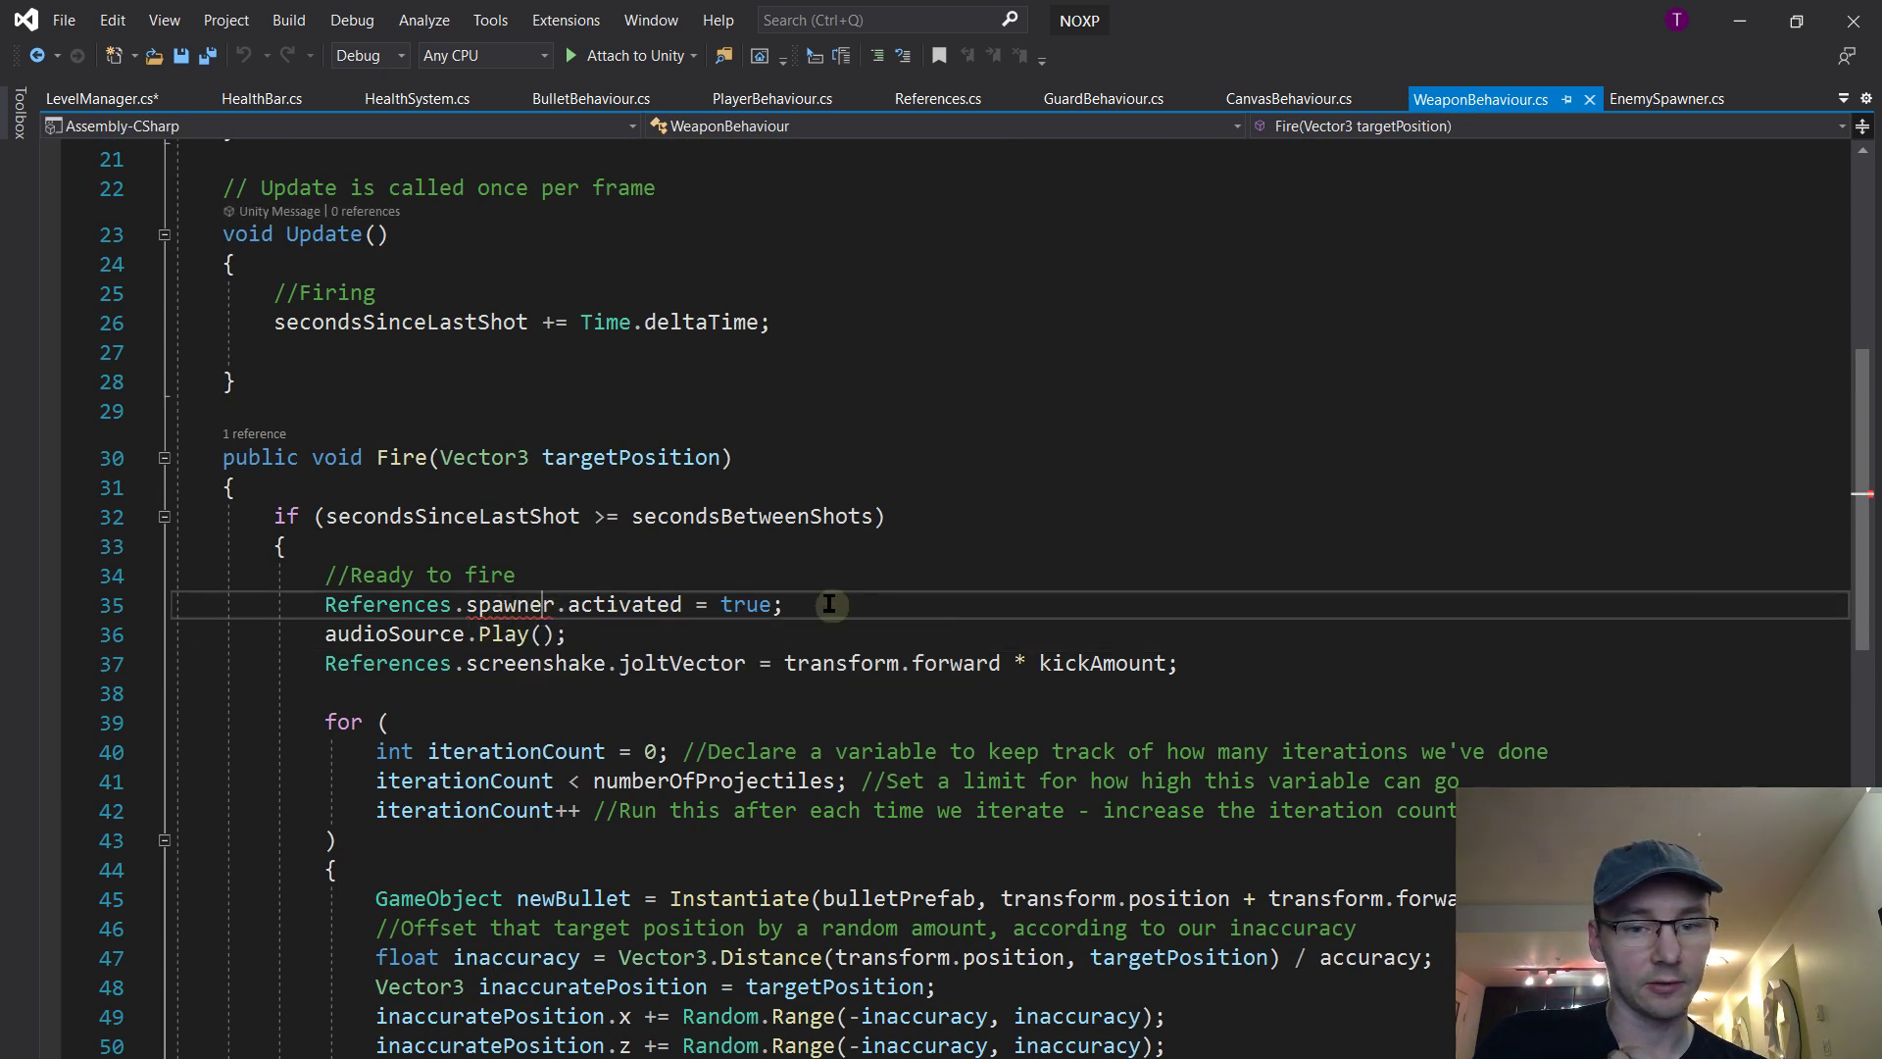
{"action": "left_click_drag", "start_coordinate": [796, 604], "coordinate": [833, 584]}
{"action": "key", "text": "ctrl+v"}
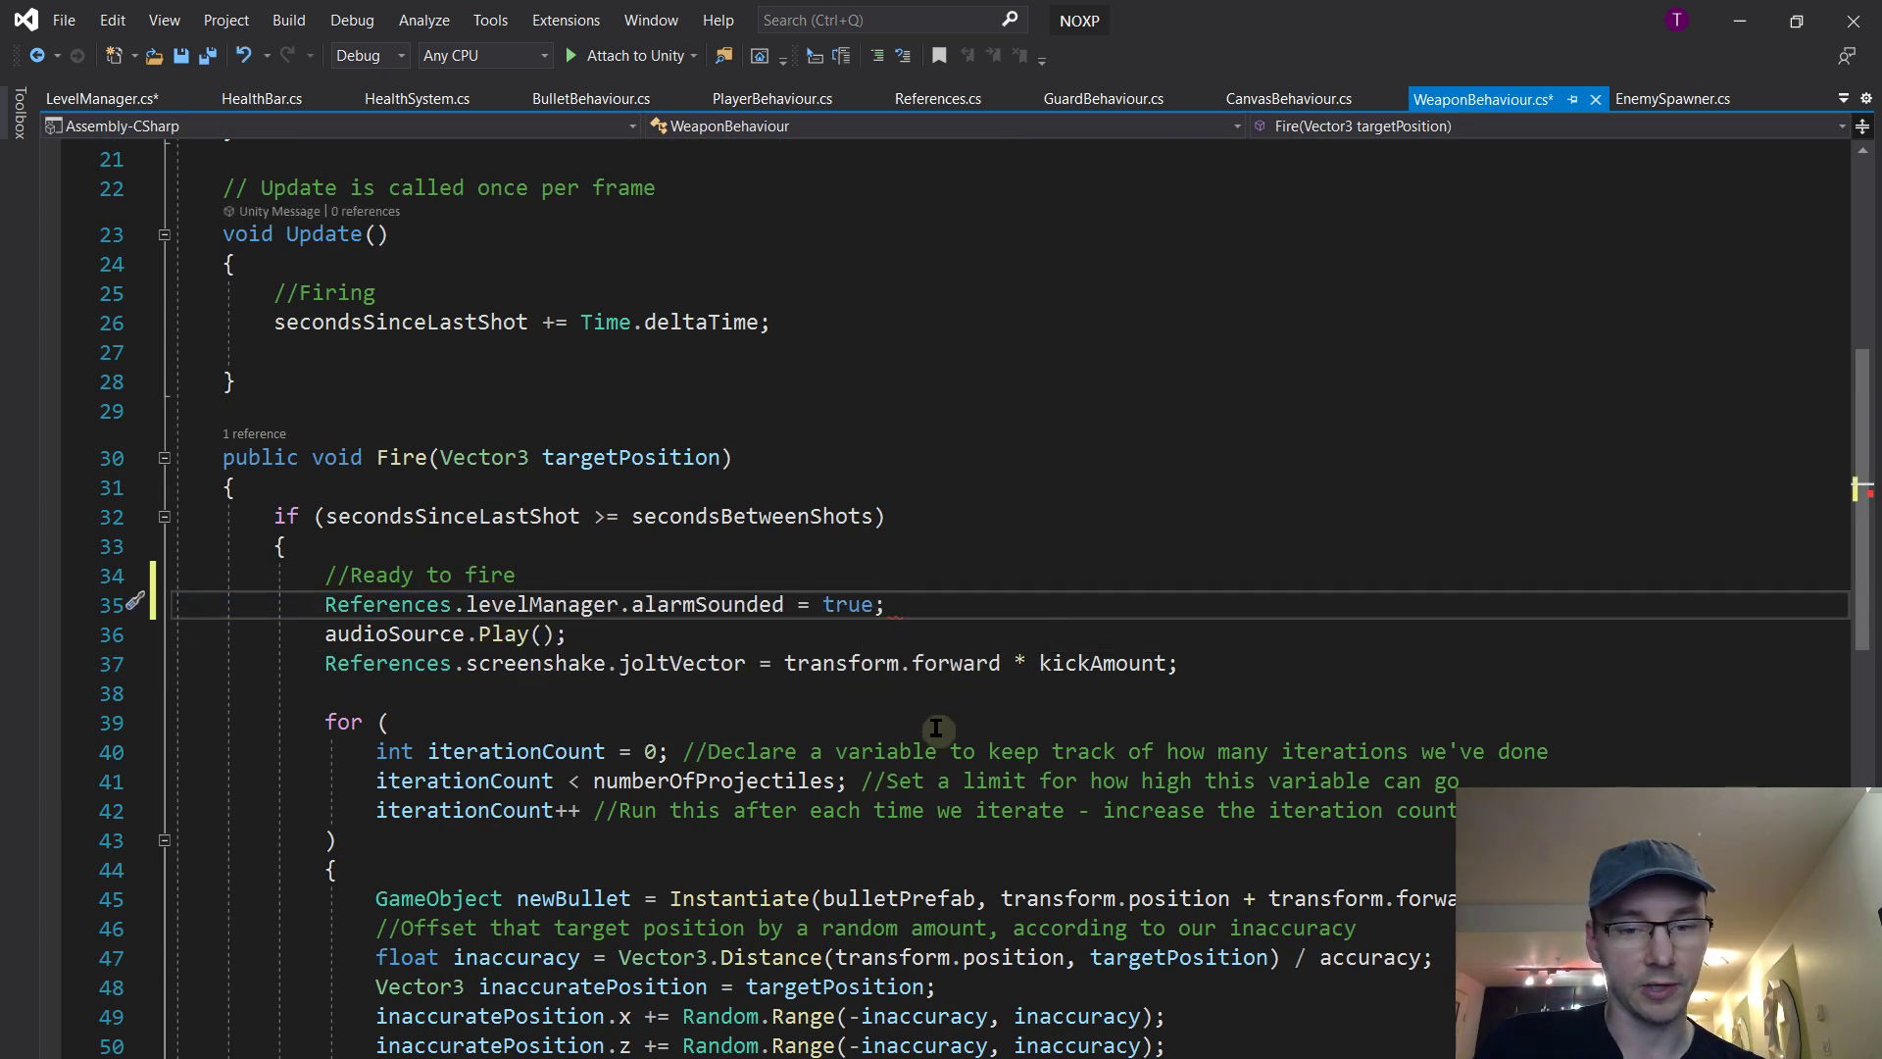
{"action": "key", "text": "ctrl+s"}
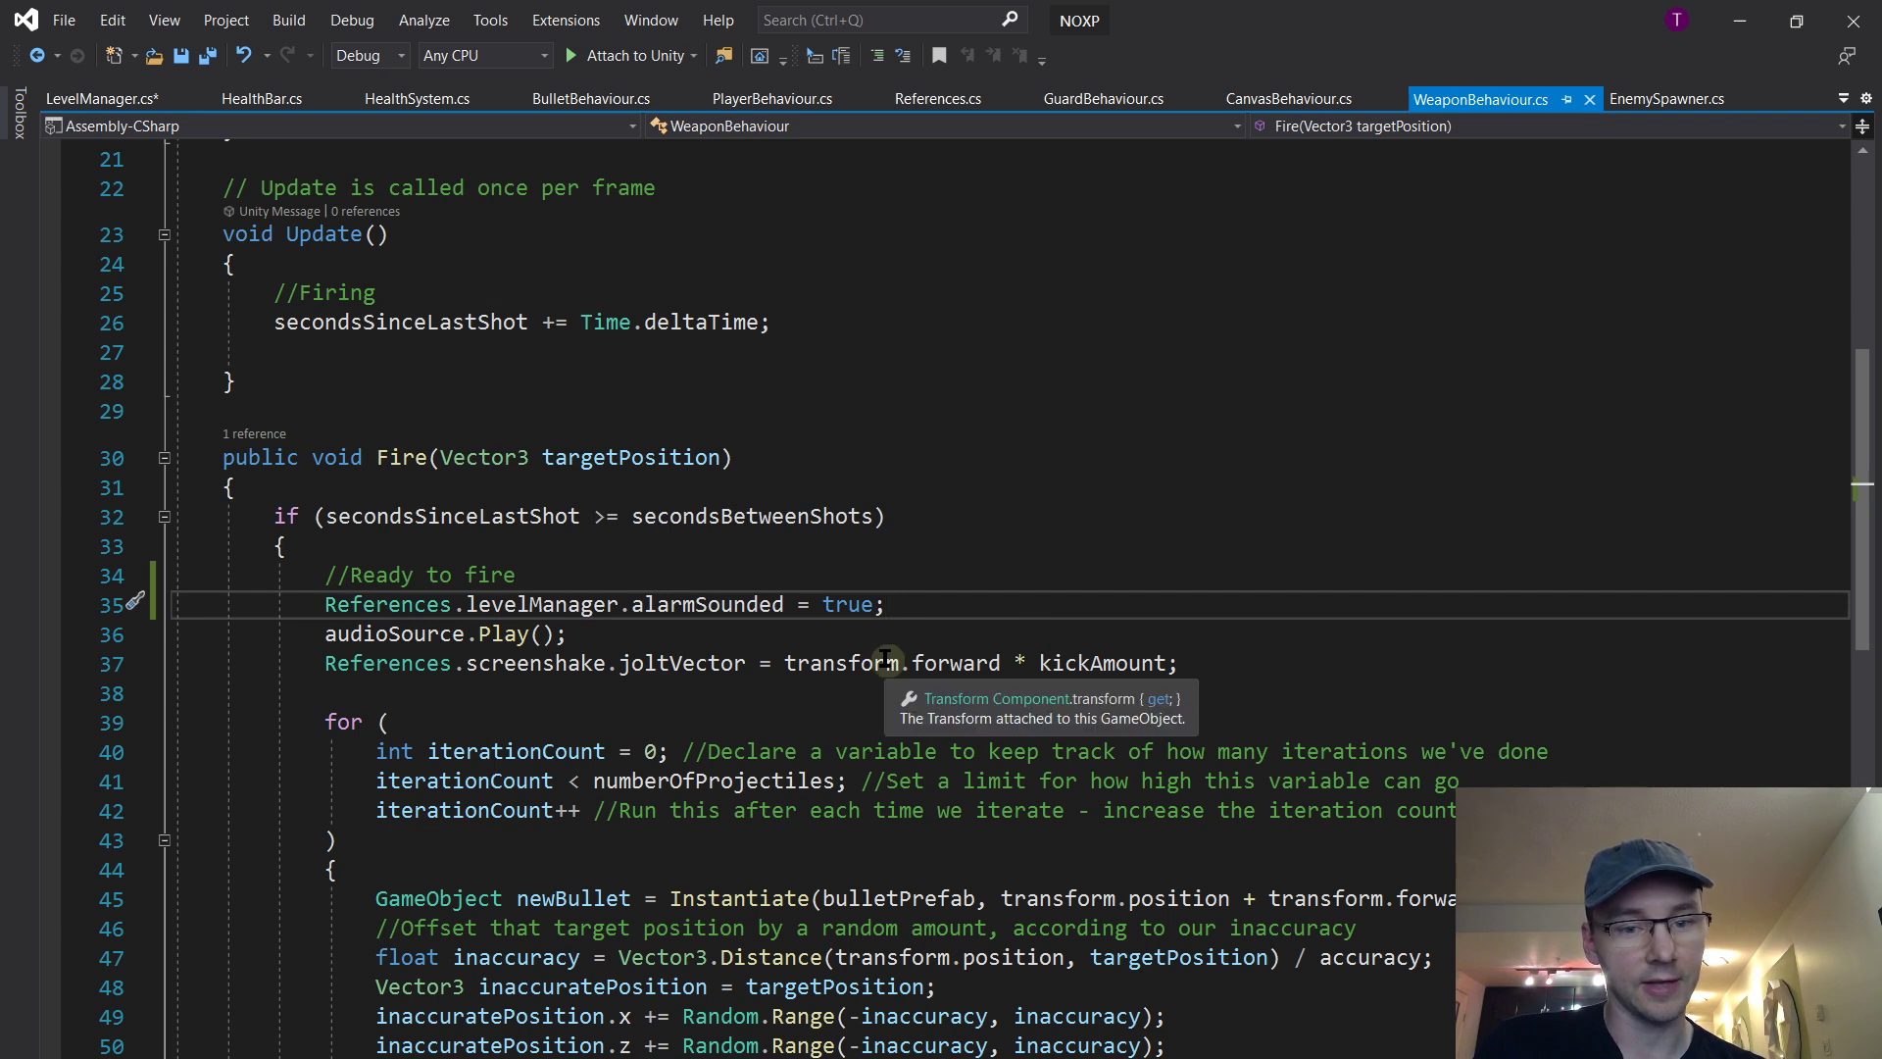
{"action": "left_click", "coordinate": [207, 55]}
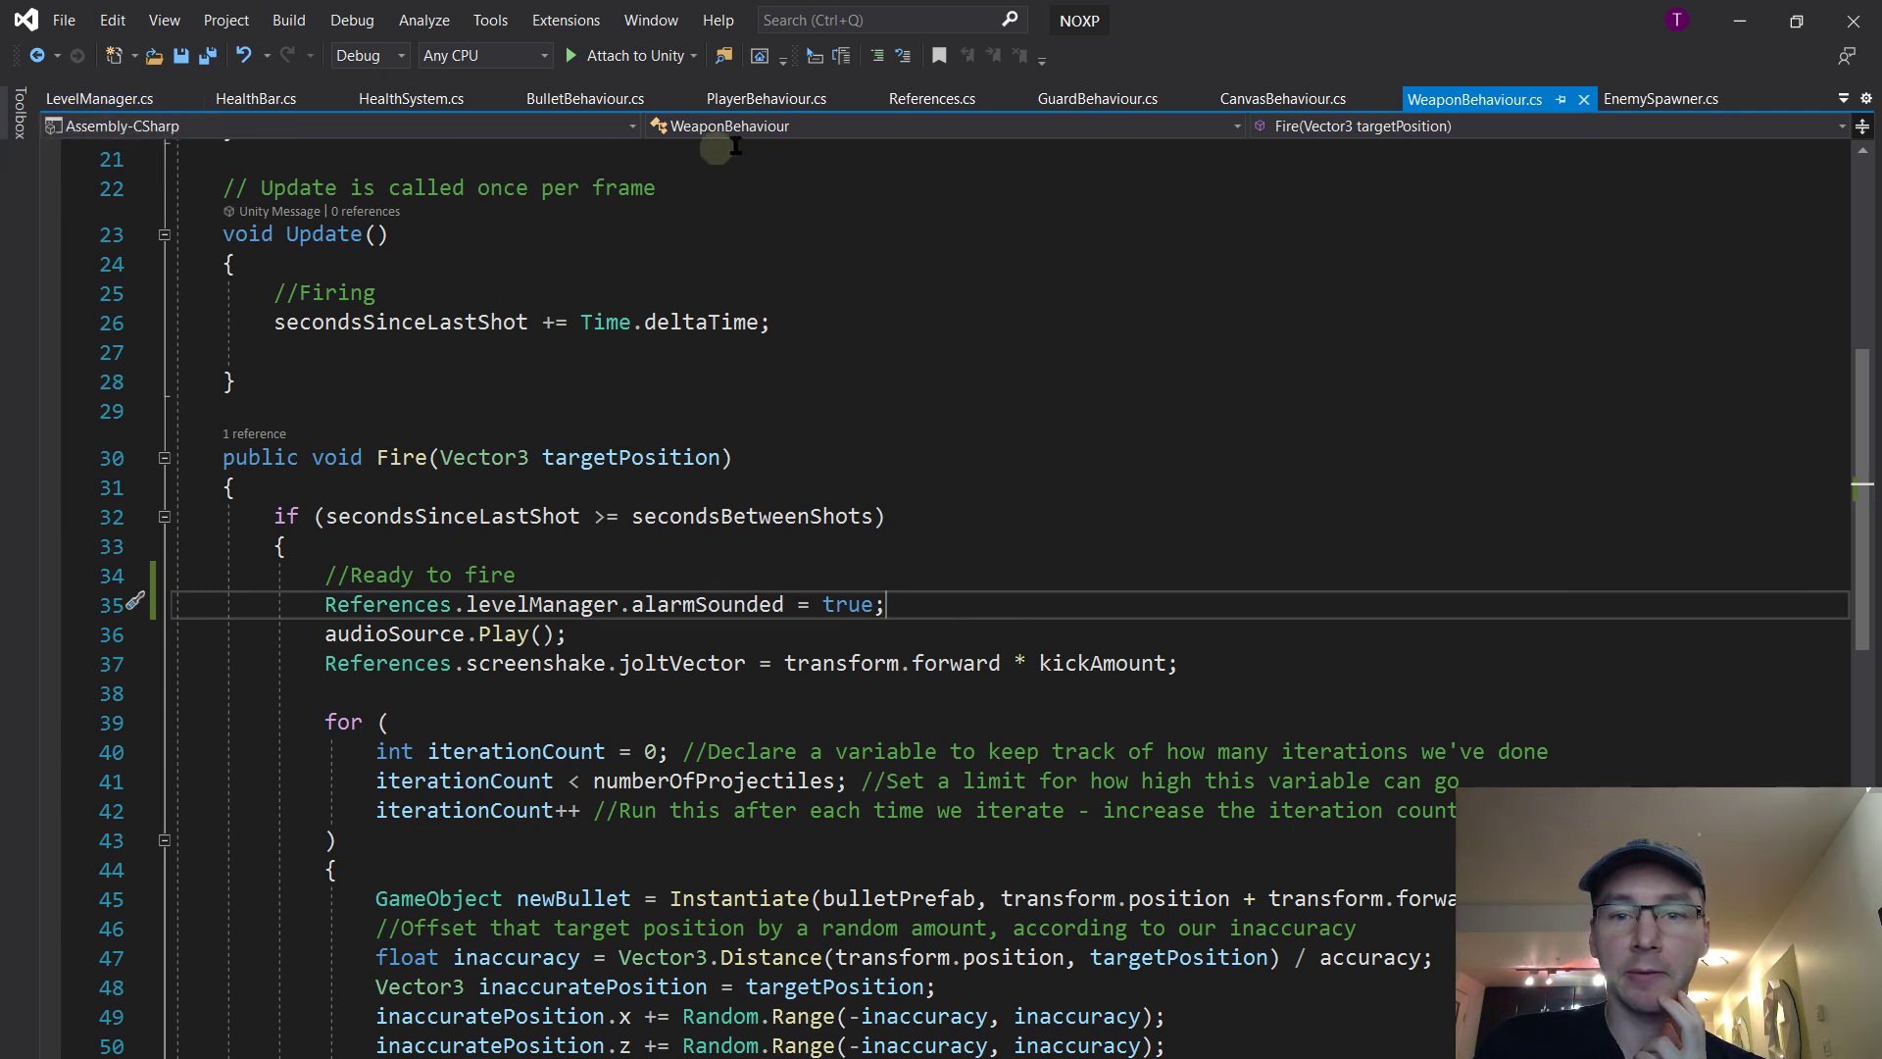
Delete the public bool activated; declaration and the surplus blank lines around it from EnemySpawner.cs, and save the file
{"action": "left_click", "coordinate": [1657, 99]}
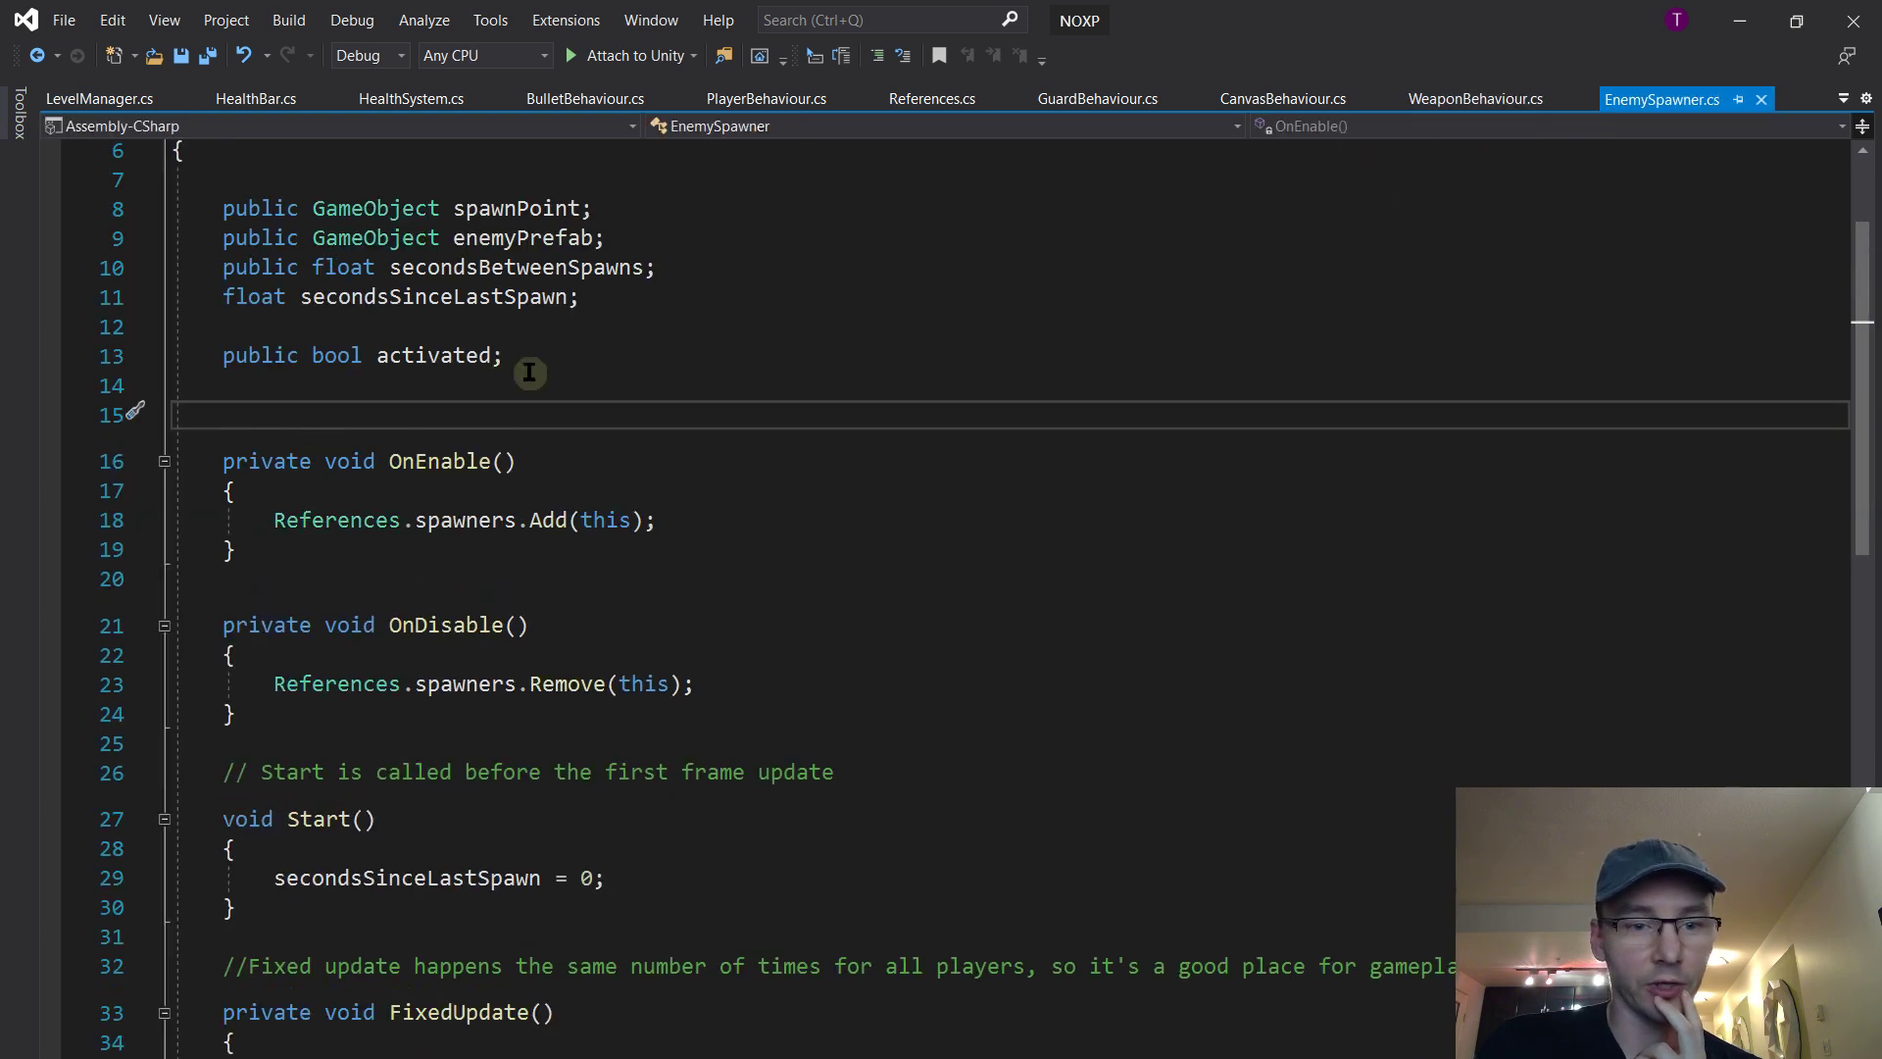
{"action": "scroll", "coordinate": [495, 365], "scroll_direction": "up", "scroll_amount": 2}
{"action": "double_click", "coordinate": [465, 527]}
{"action": "key", "text": "End"}
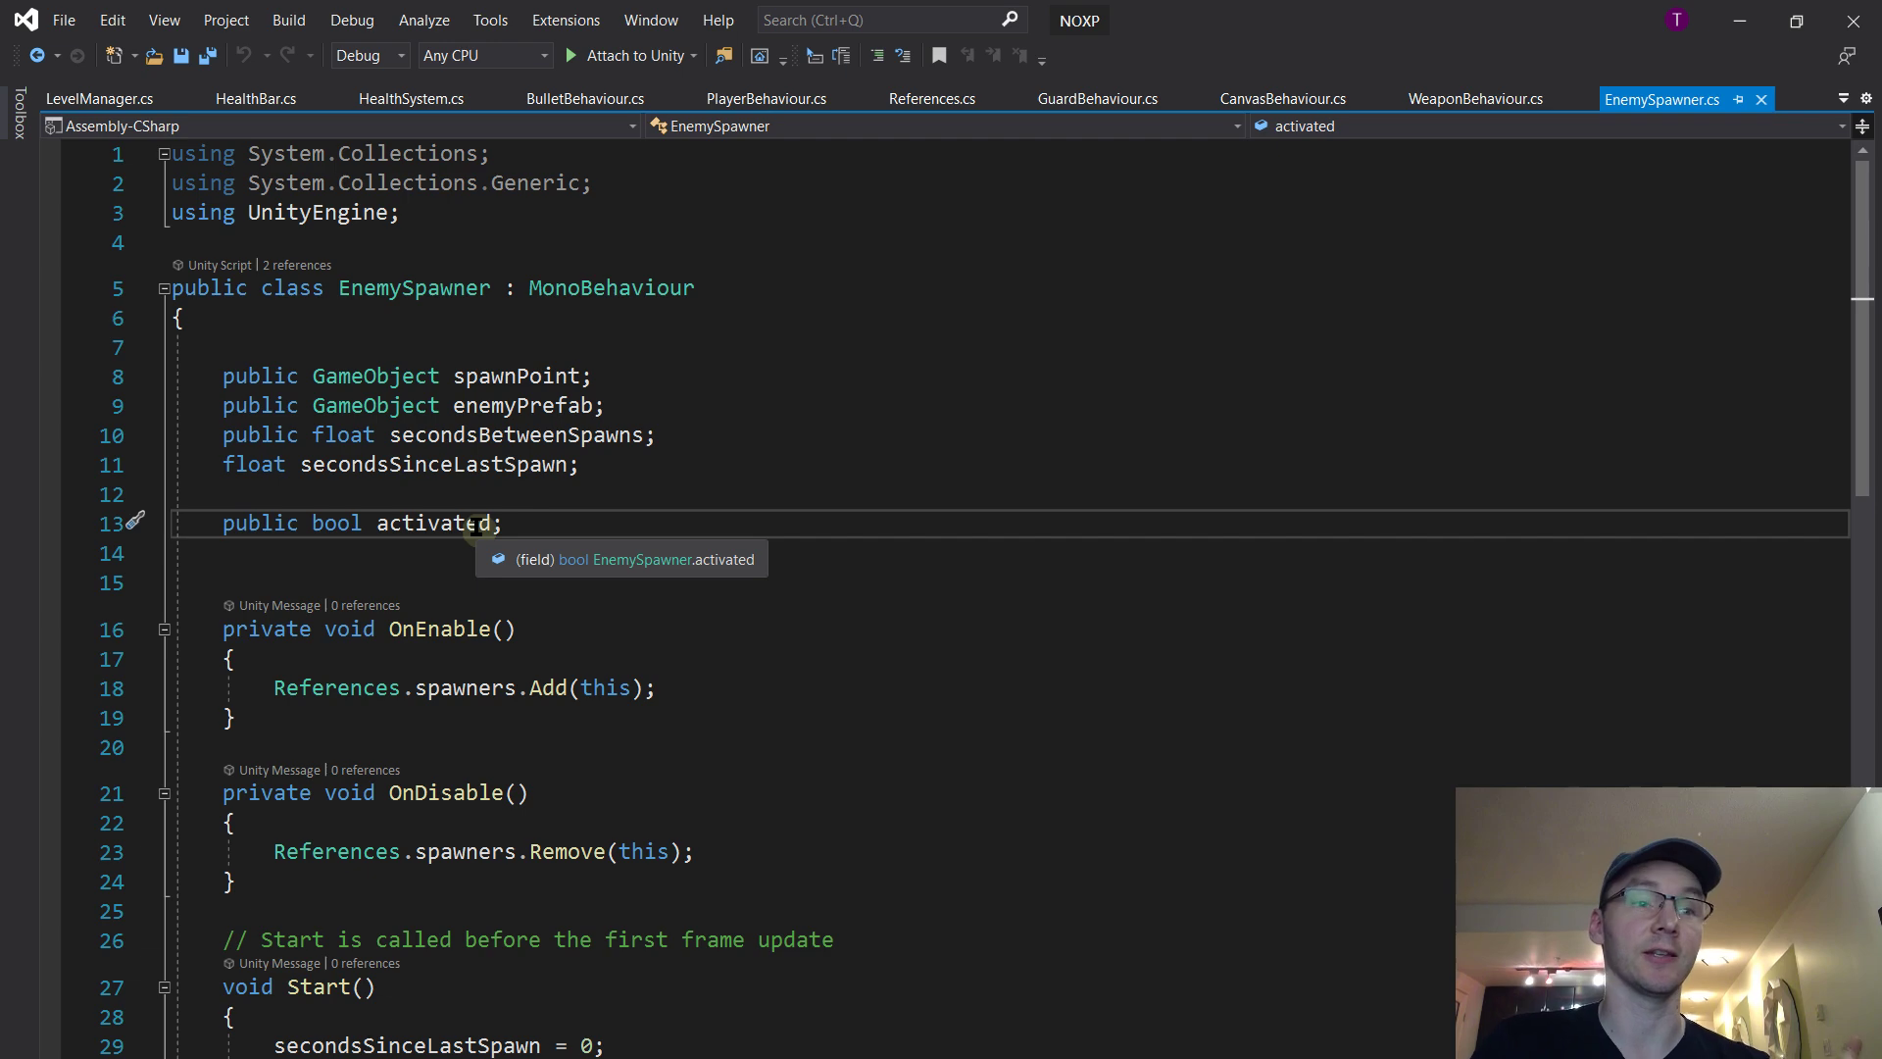
{"action": "scroll", "coordinate": [523, 525], "scroll_direction": "down", "scroll_amount": 8}
{"action": "scroll", "coordinate": [490, 666], "scroll_direction": "up", "scroll_amount": 1}
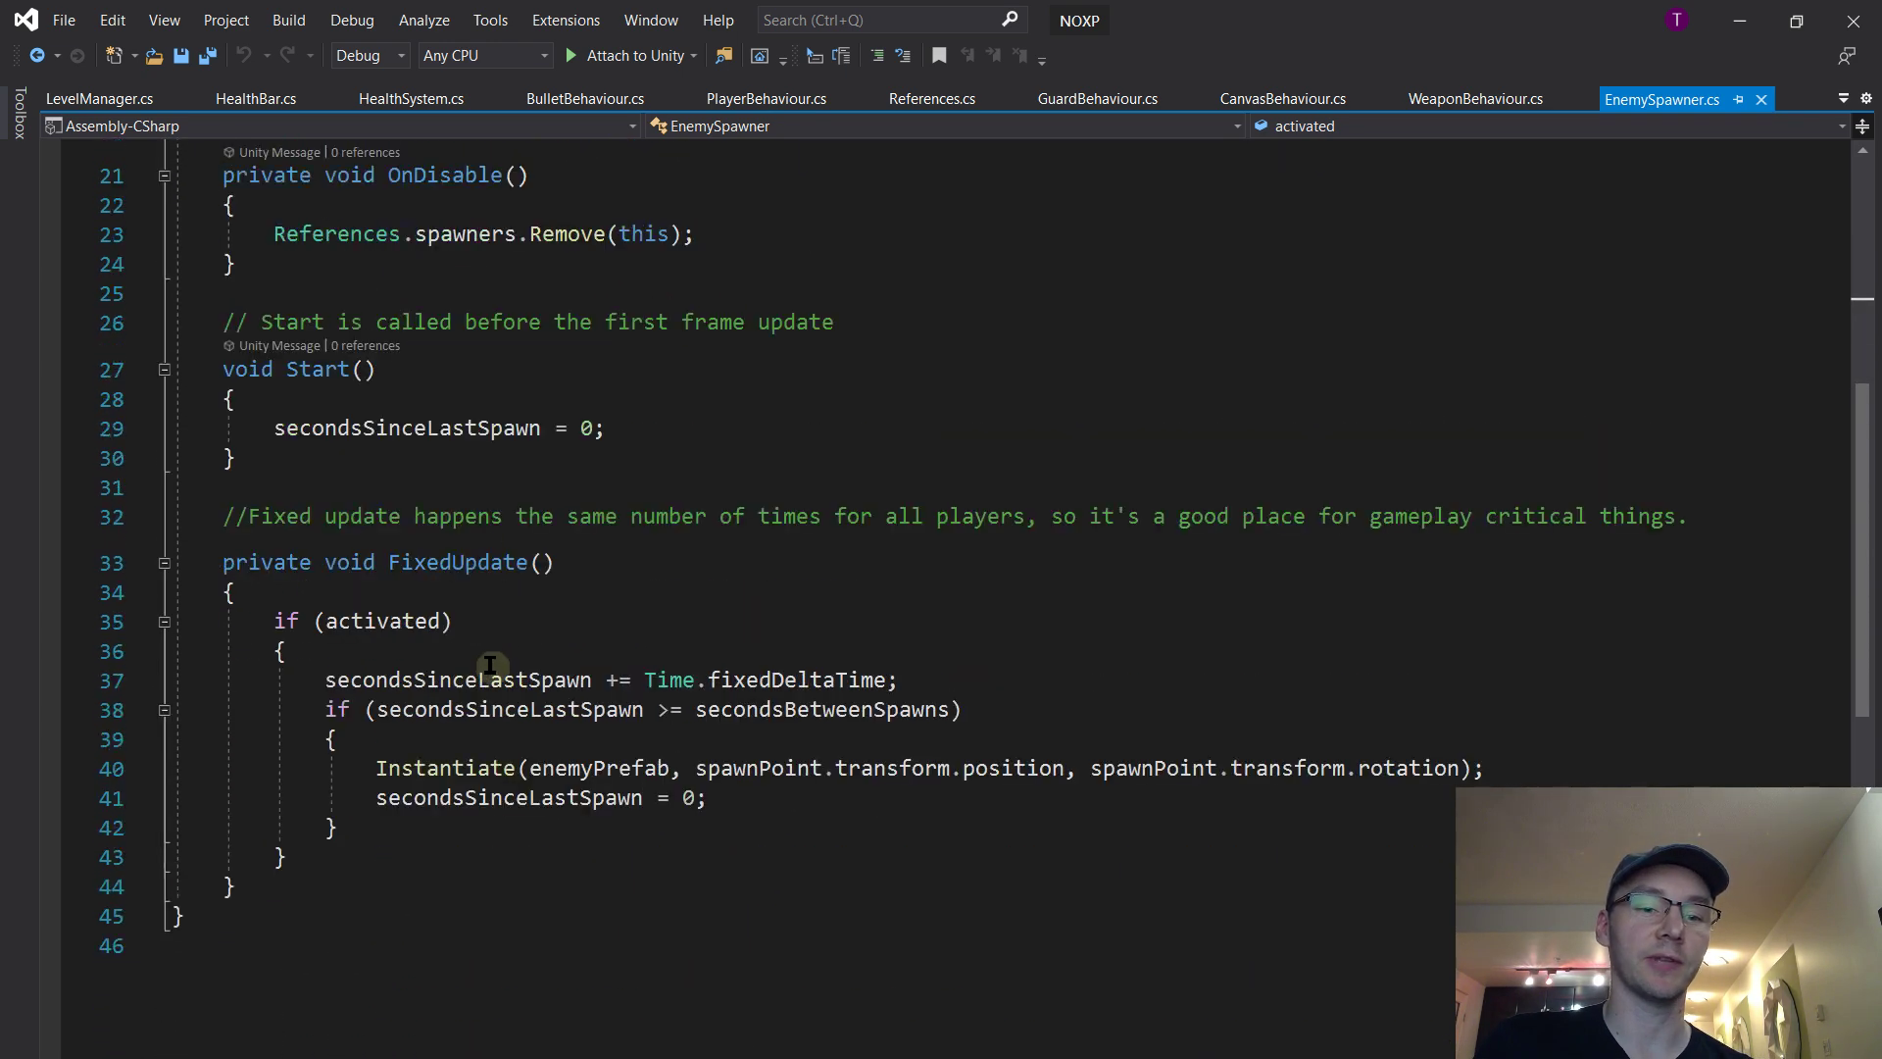
{"action": "left_click", "coordinate": [437, 624], "text": "ctrl"}
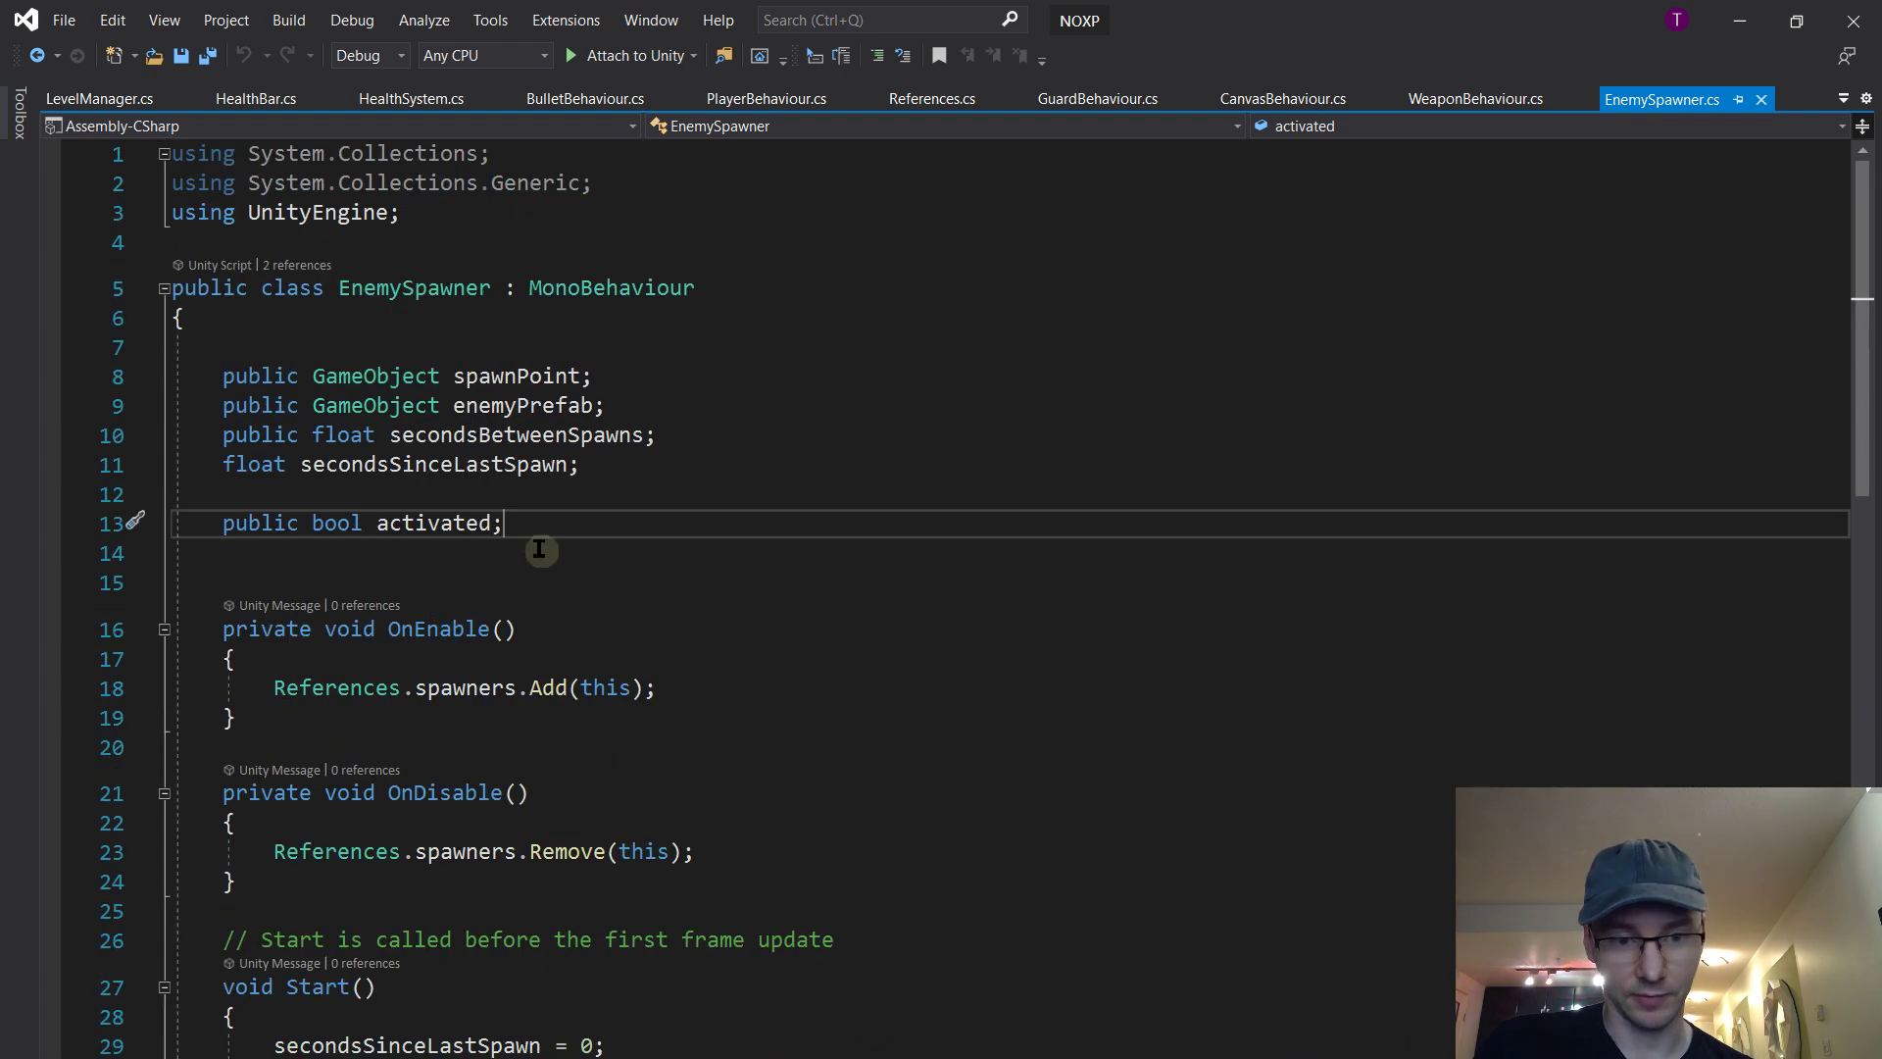
{"action": "key", "text": "Up"}
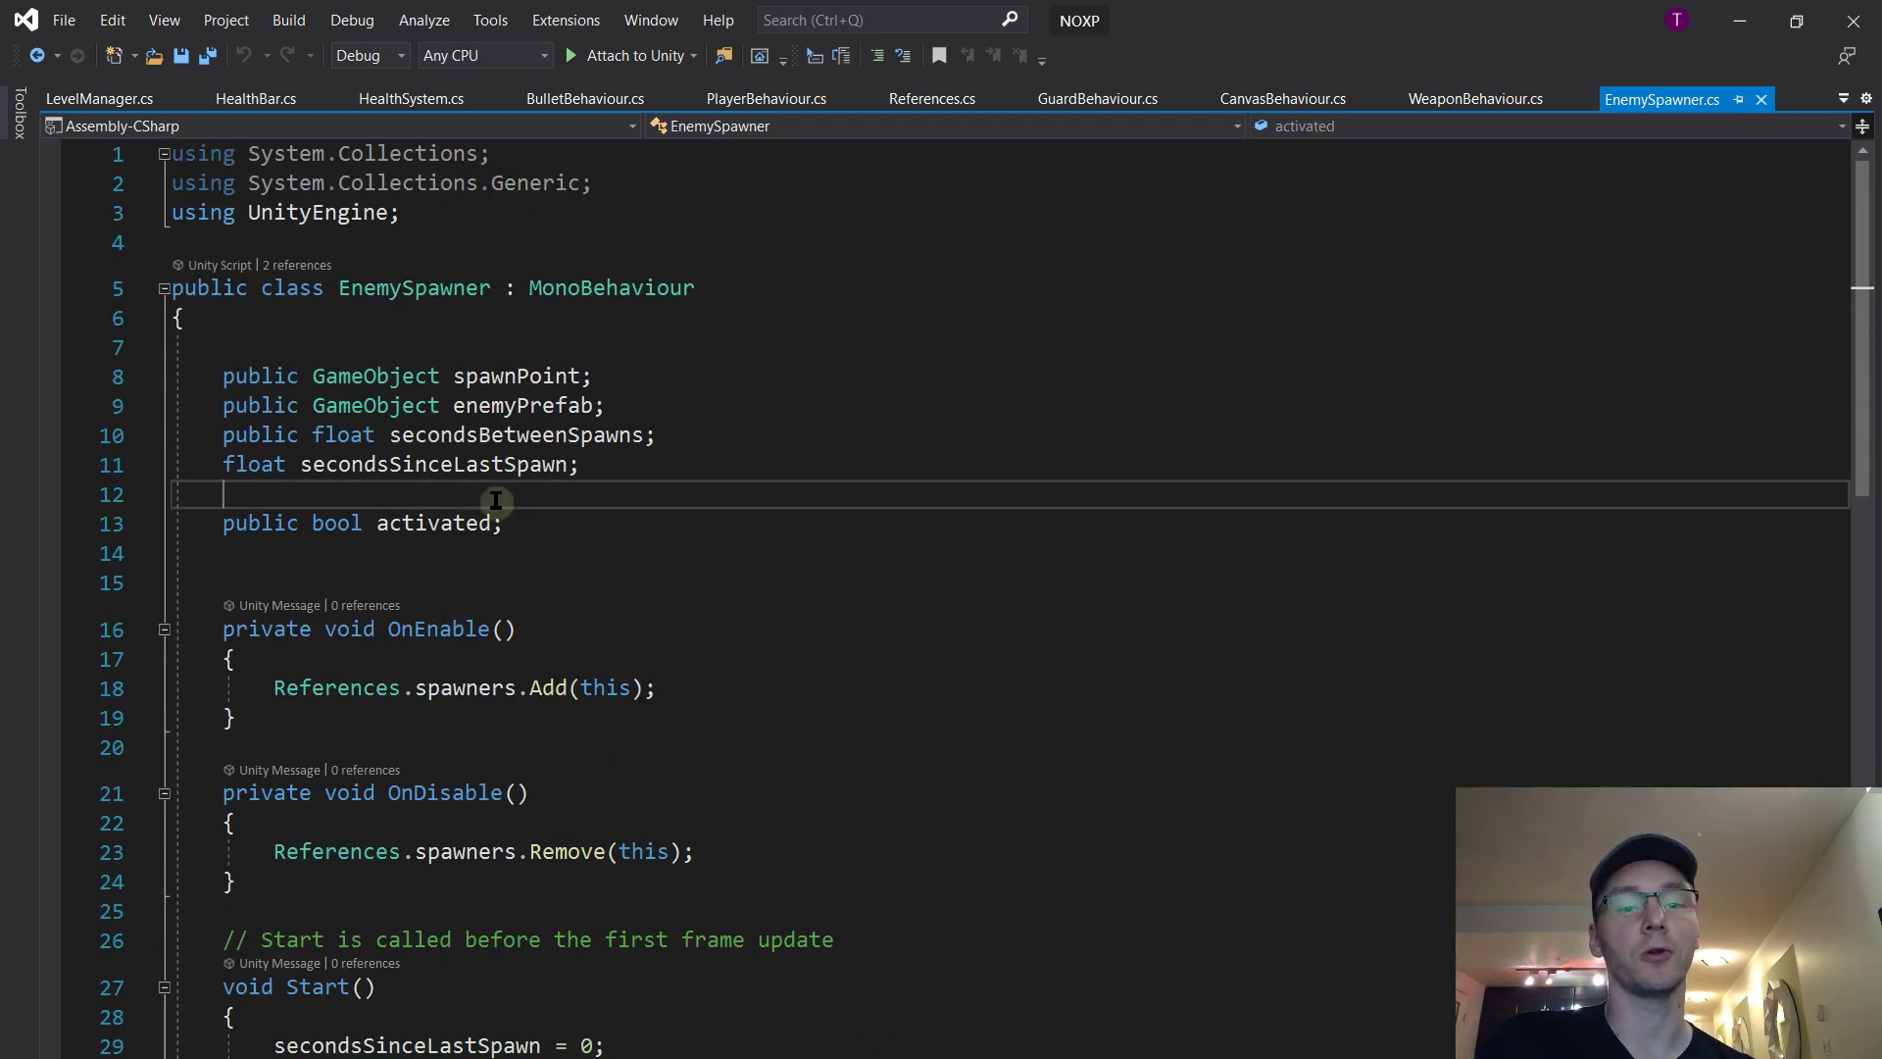
{"action": "key", "text": "shift+Down"}
{"action": "key", "text": "shift+Down"}
{"action": "key", "text": "Delete"}
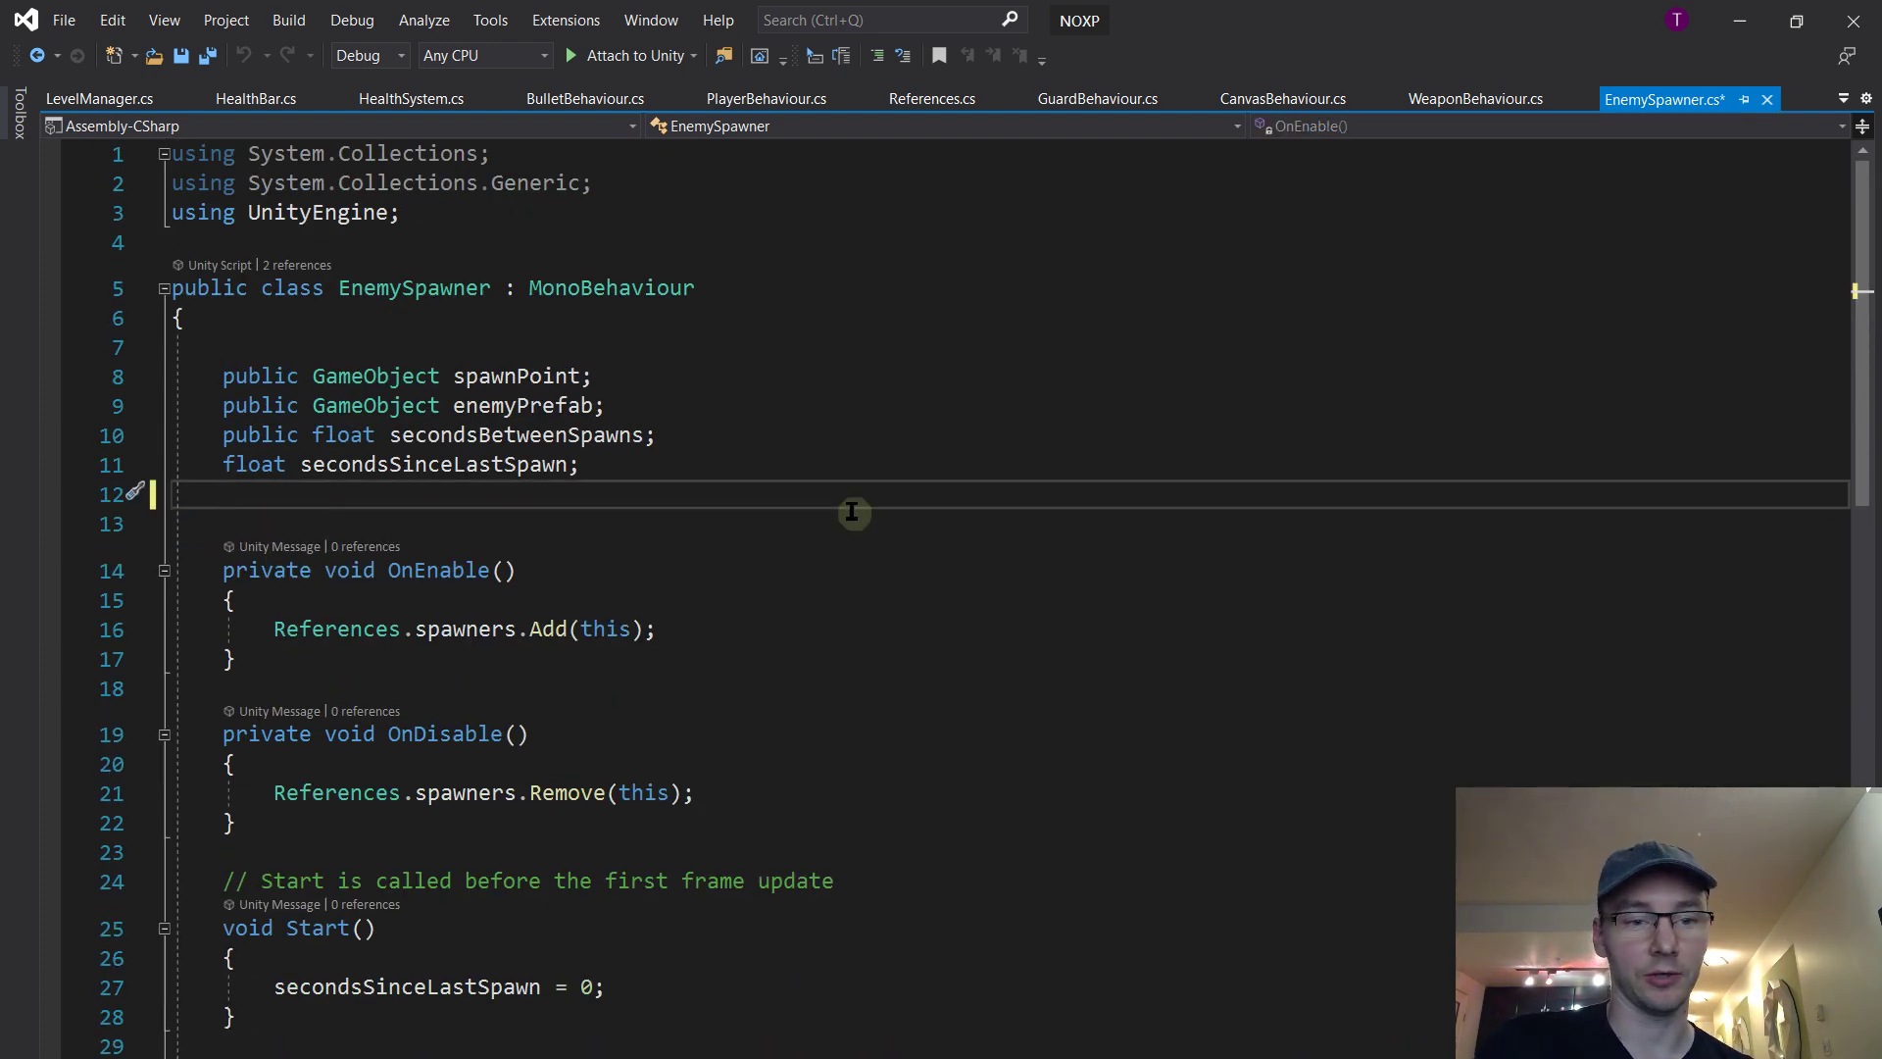
{"action": "key", "text": "Delete"}
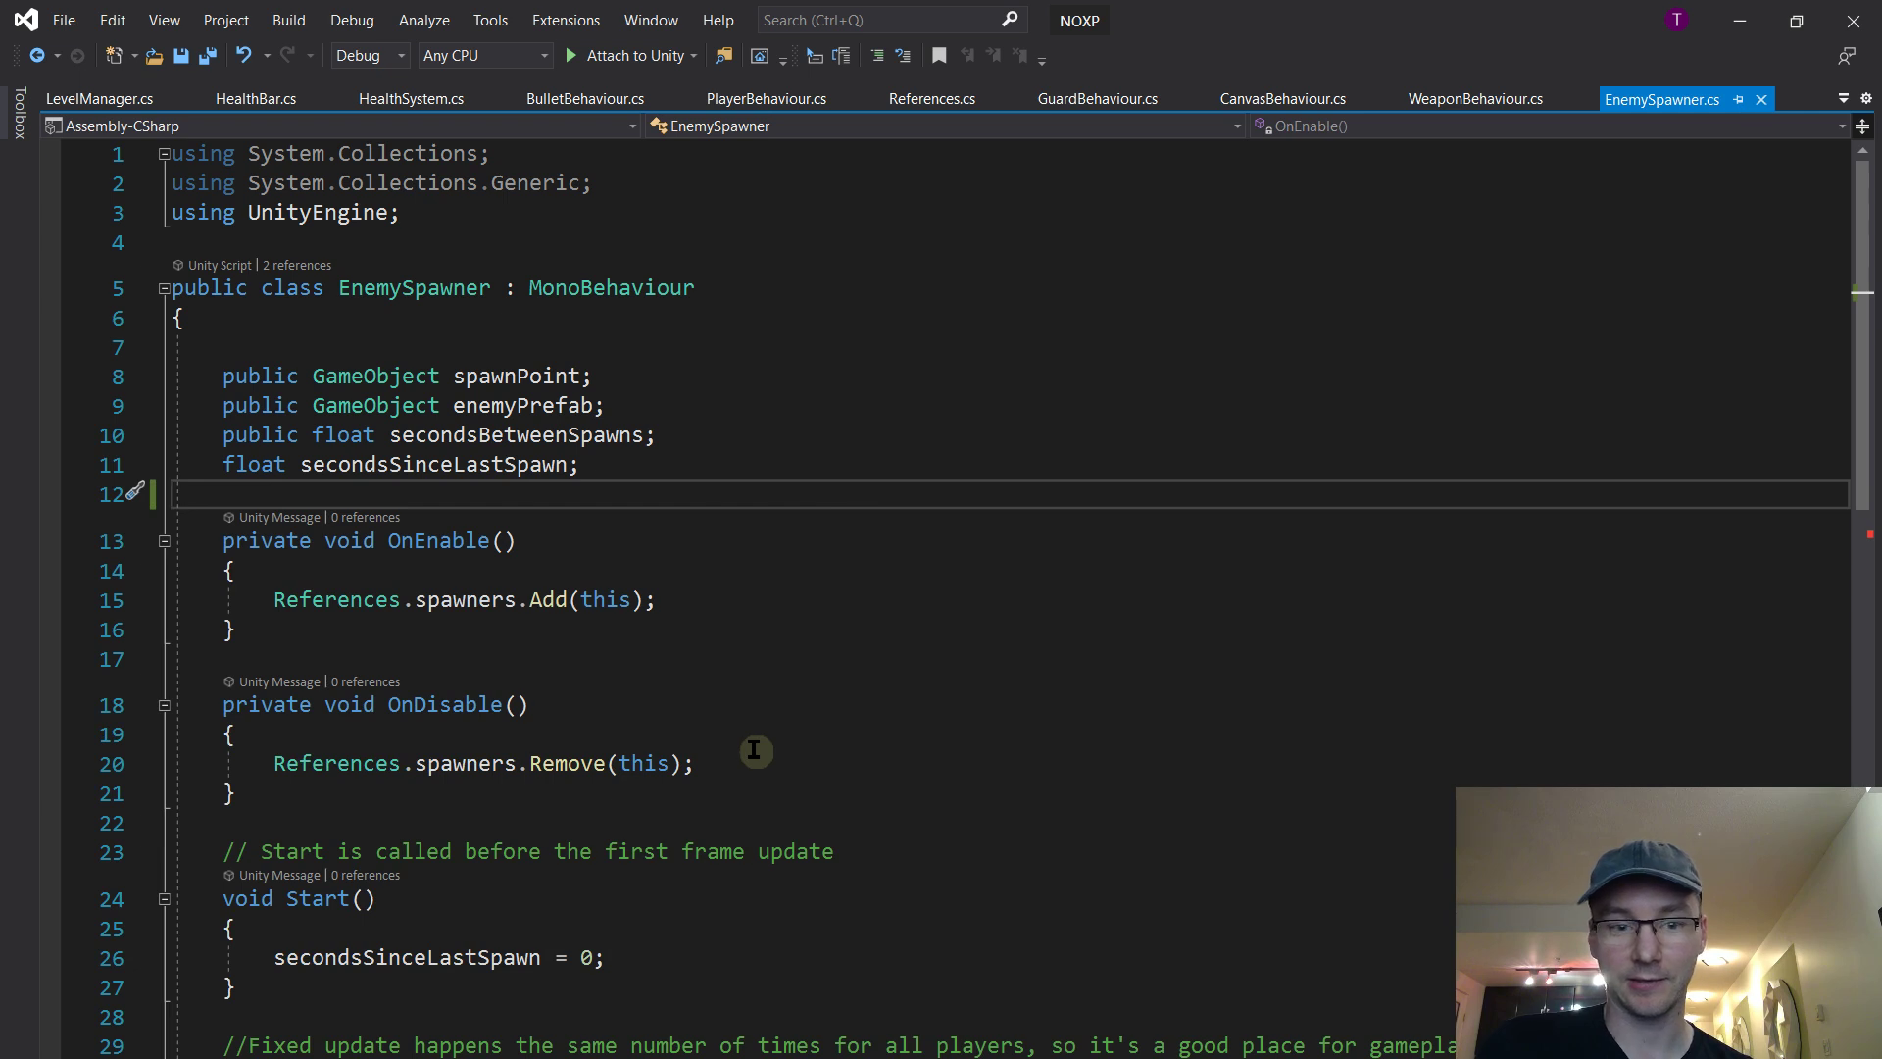
Change the outer if condition in EnemySpawner's FixedUpdate to References.levelManager.alarmSounded and save the file
{"action": "scroll", "coordinate": [755, 751], "scroll_direction": "down", "scroll_amount": 6}
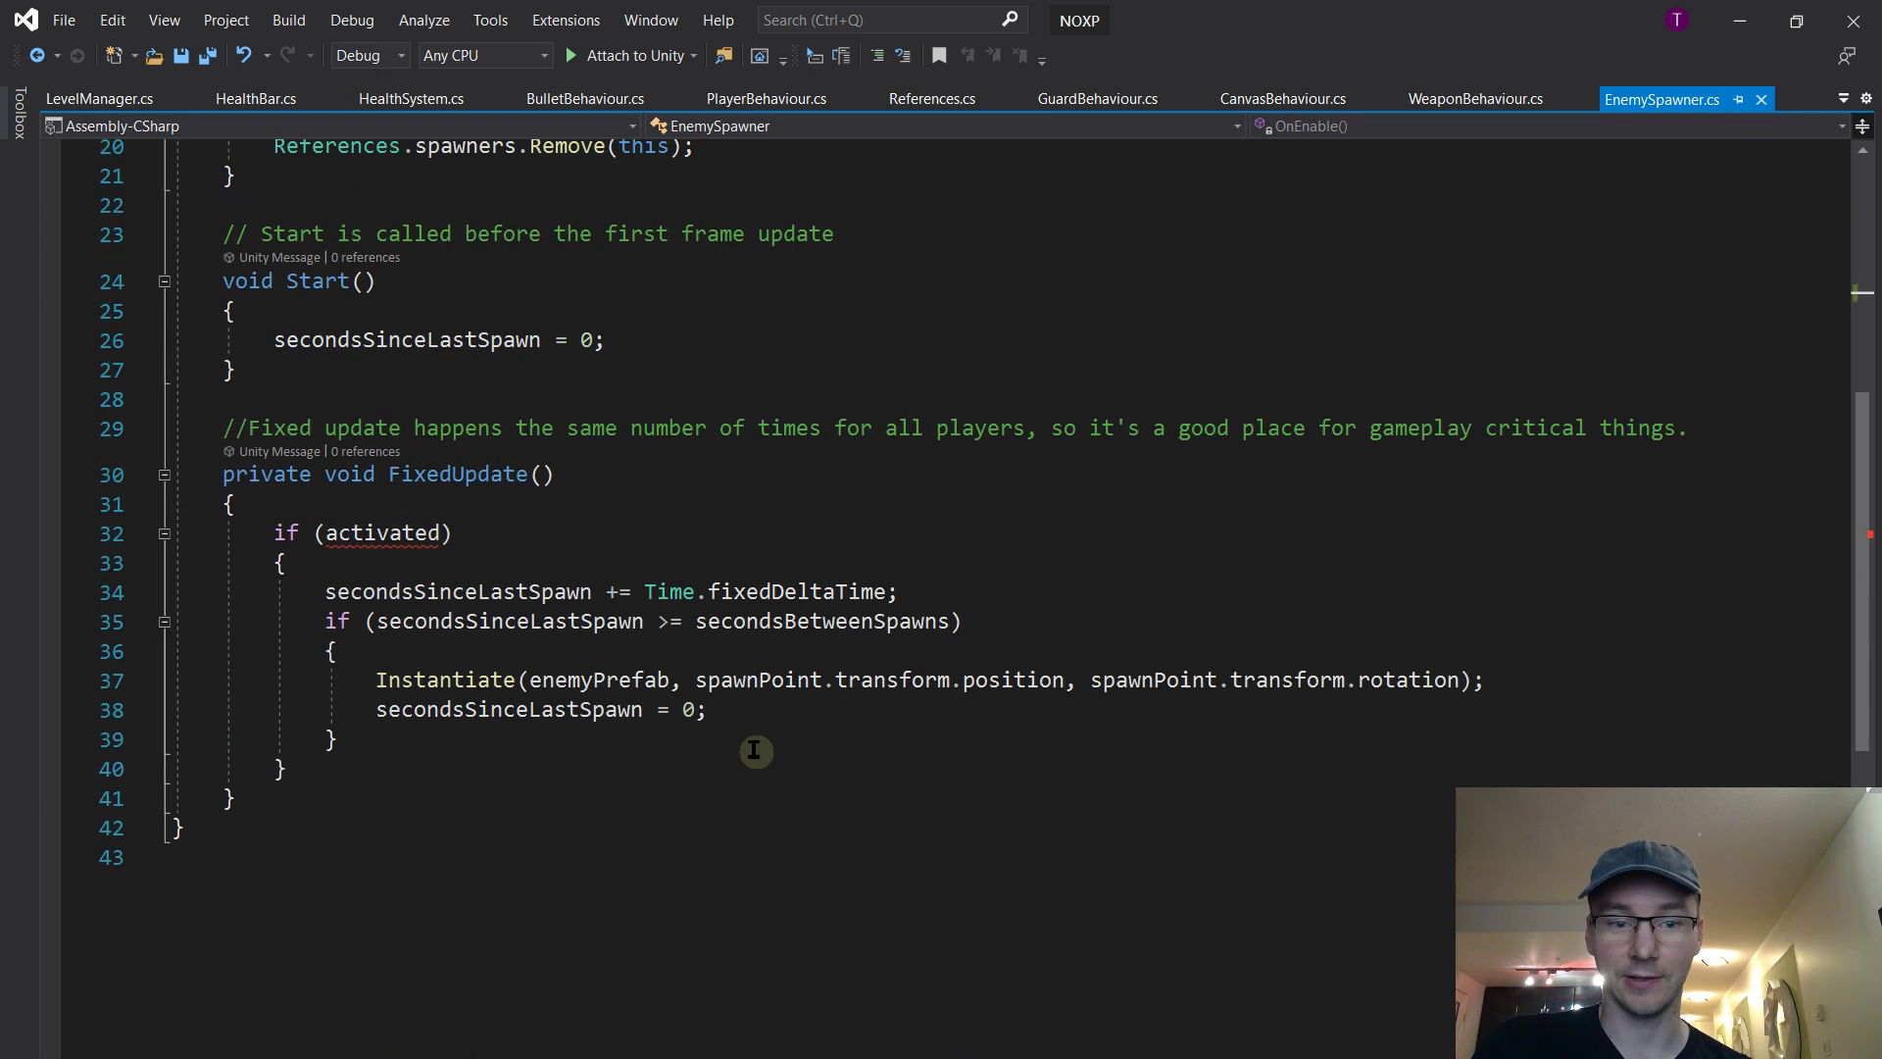
{"action": "double_click", "coordinate": [400, 534]}
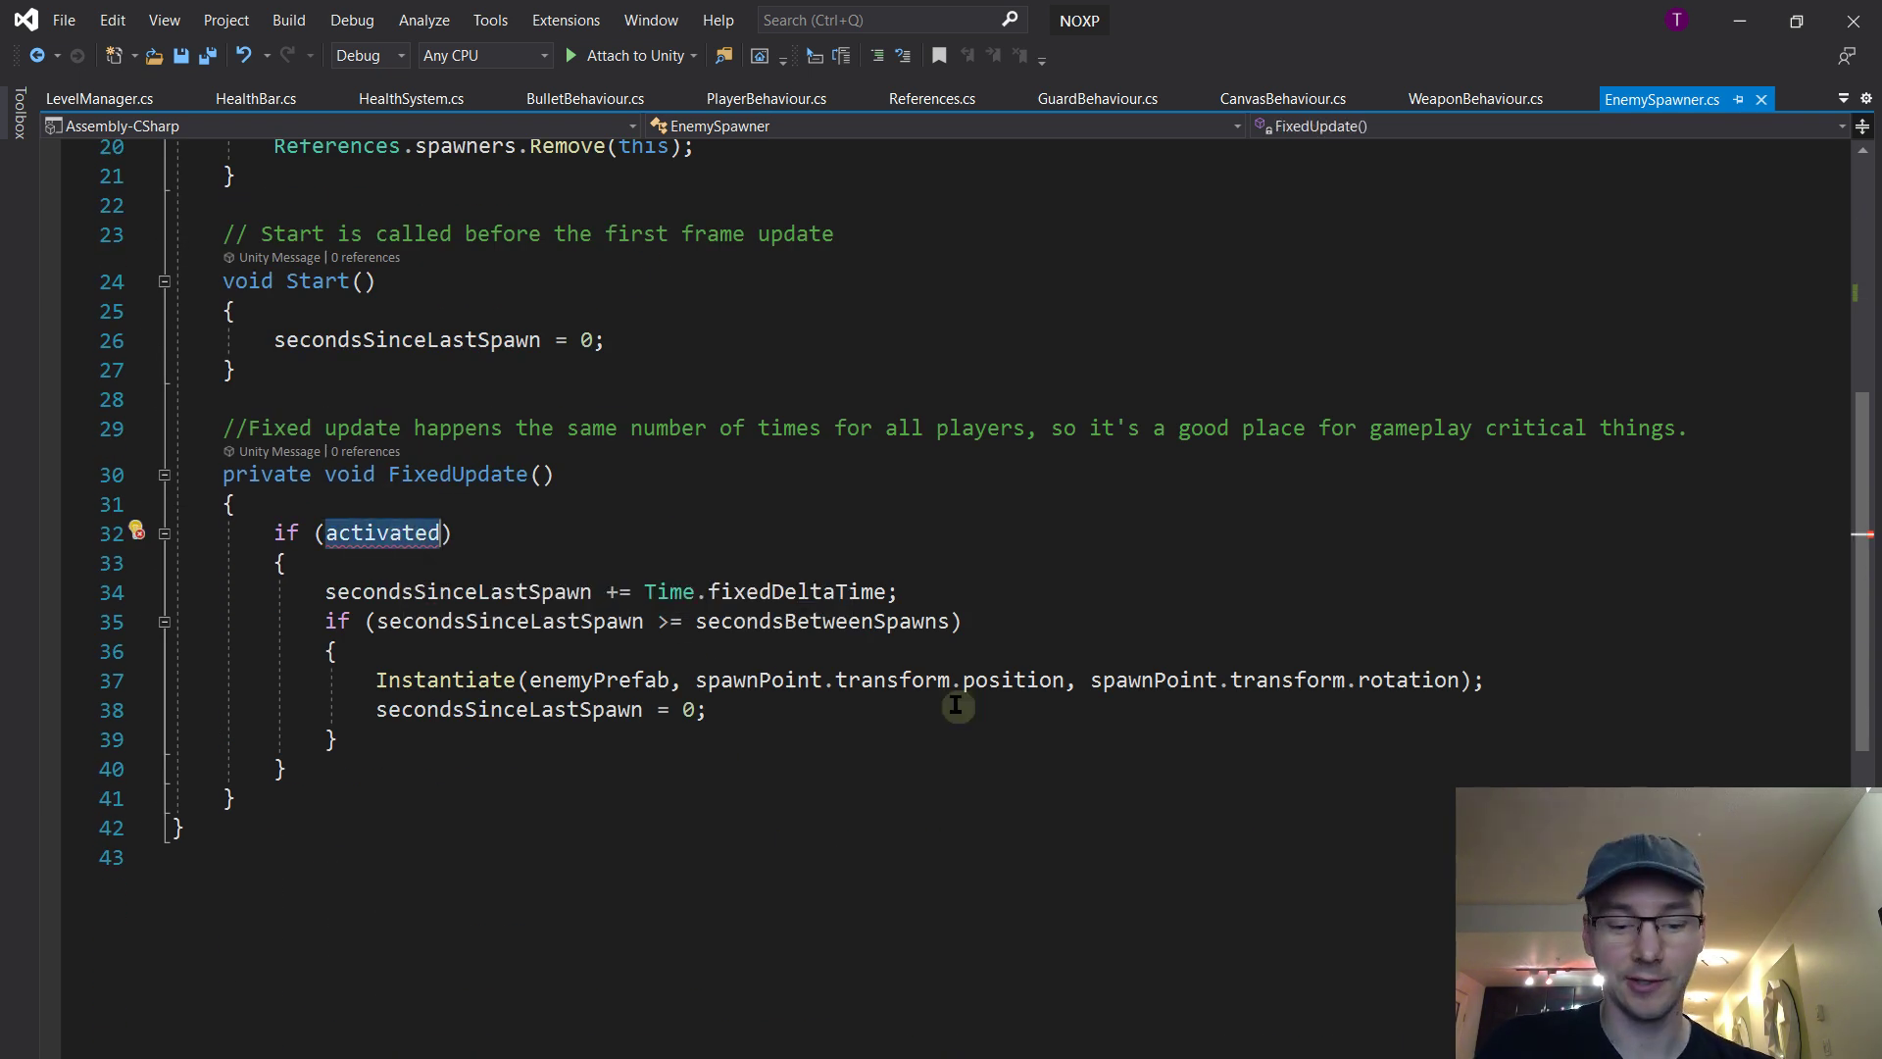
{"action": "type", "text": "References"}
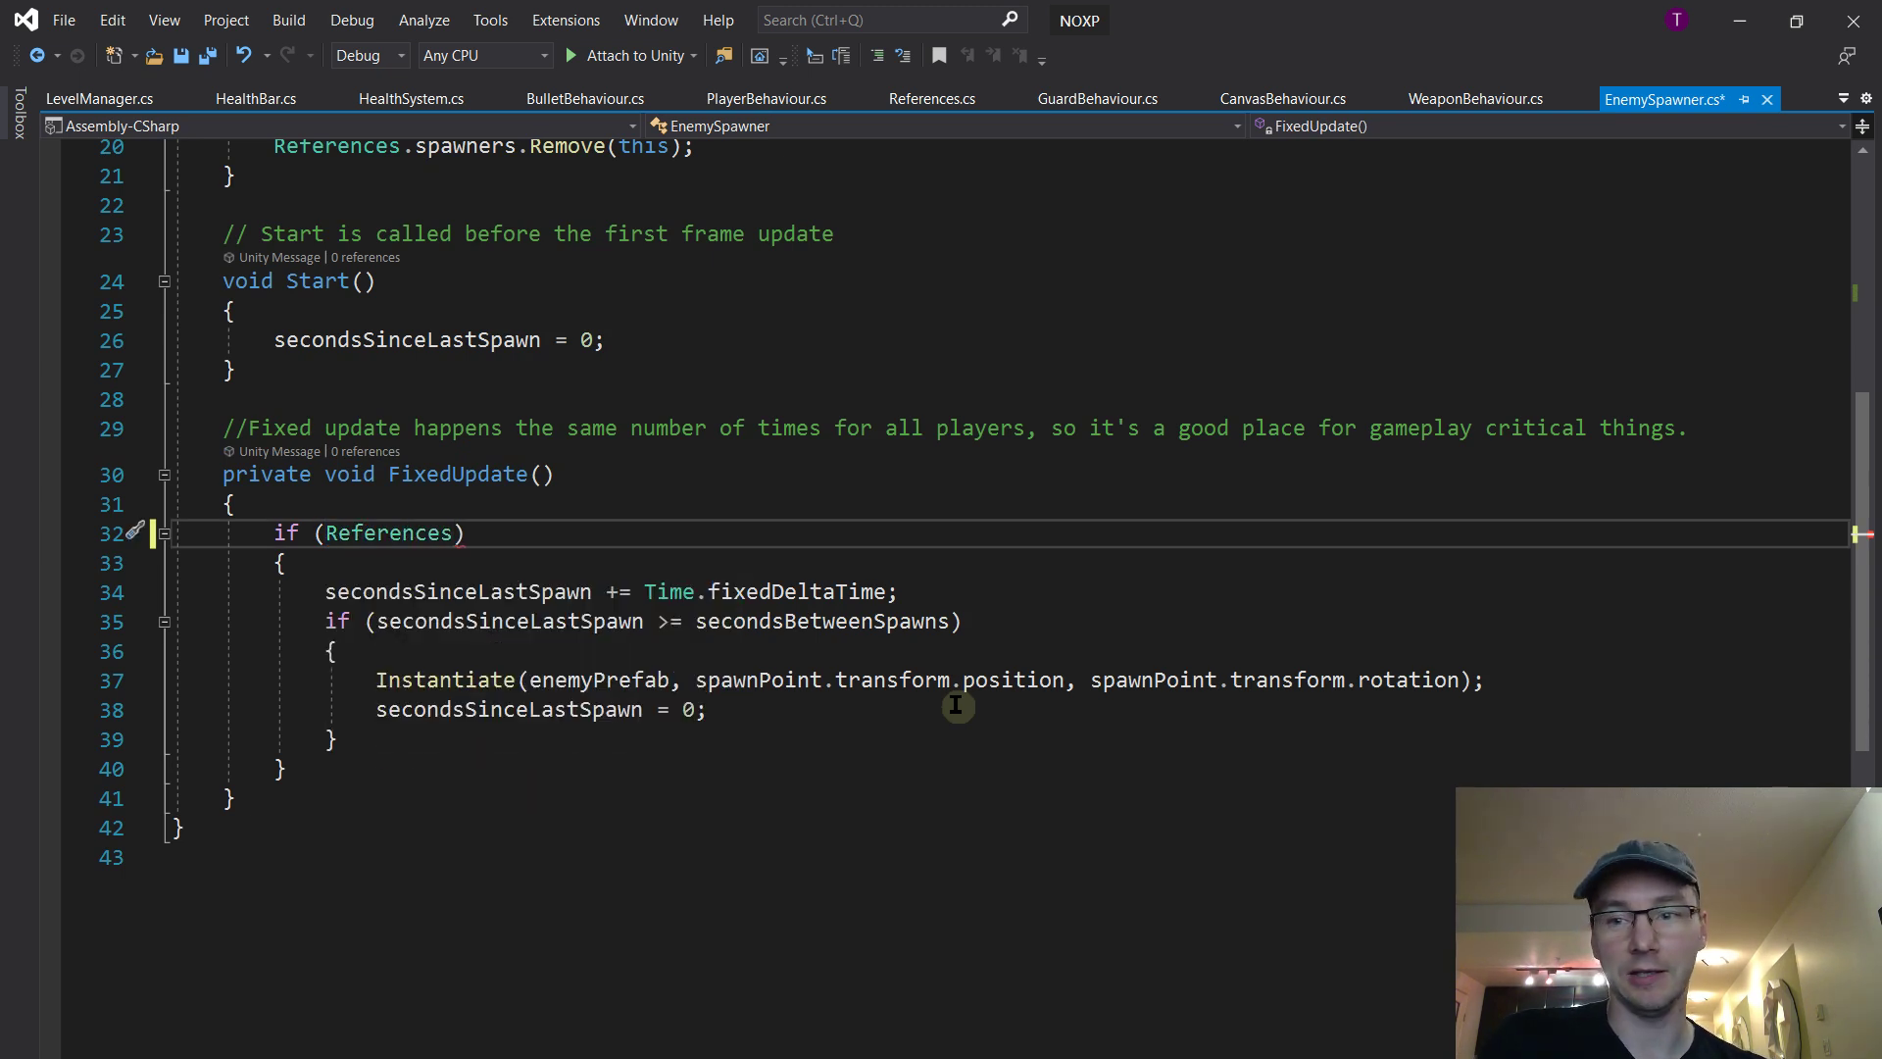
{"action": "type", "text": ".levelManager."}
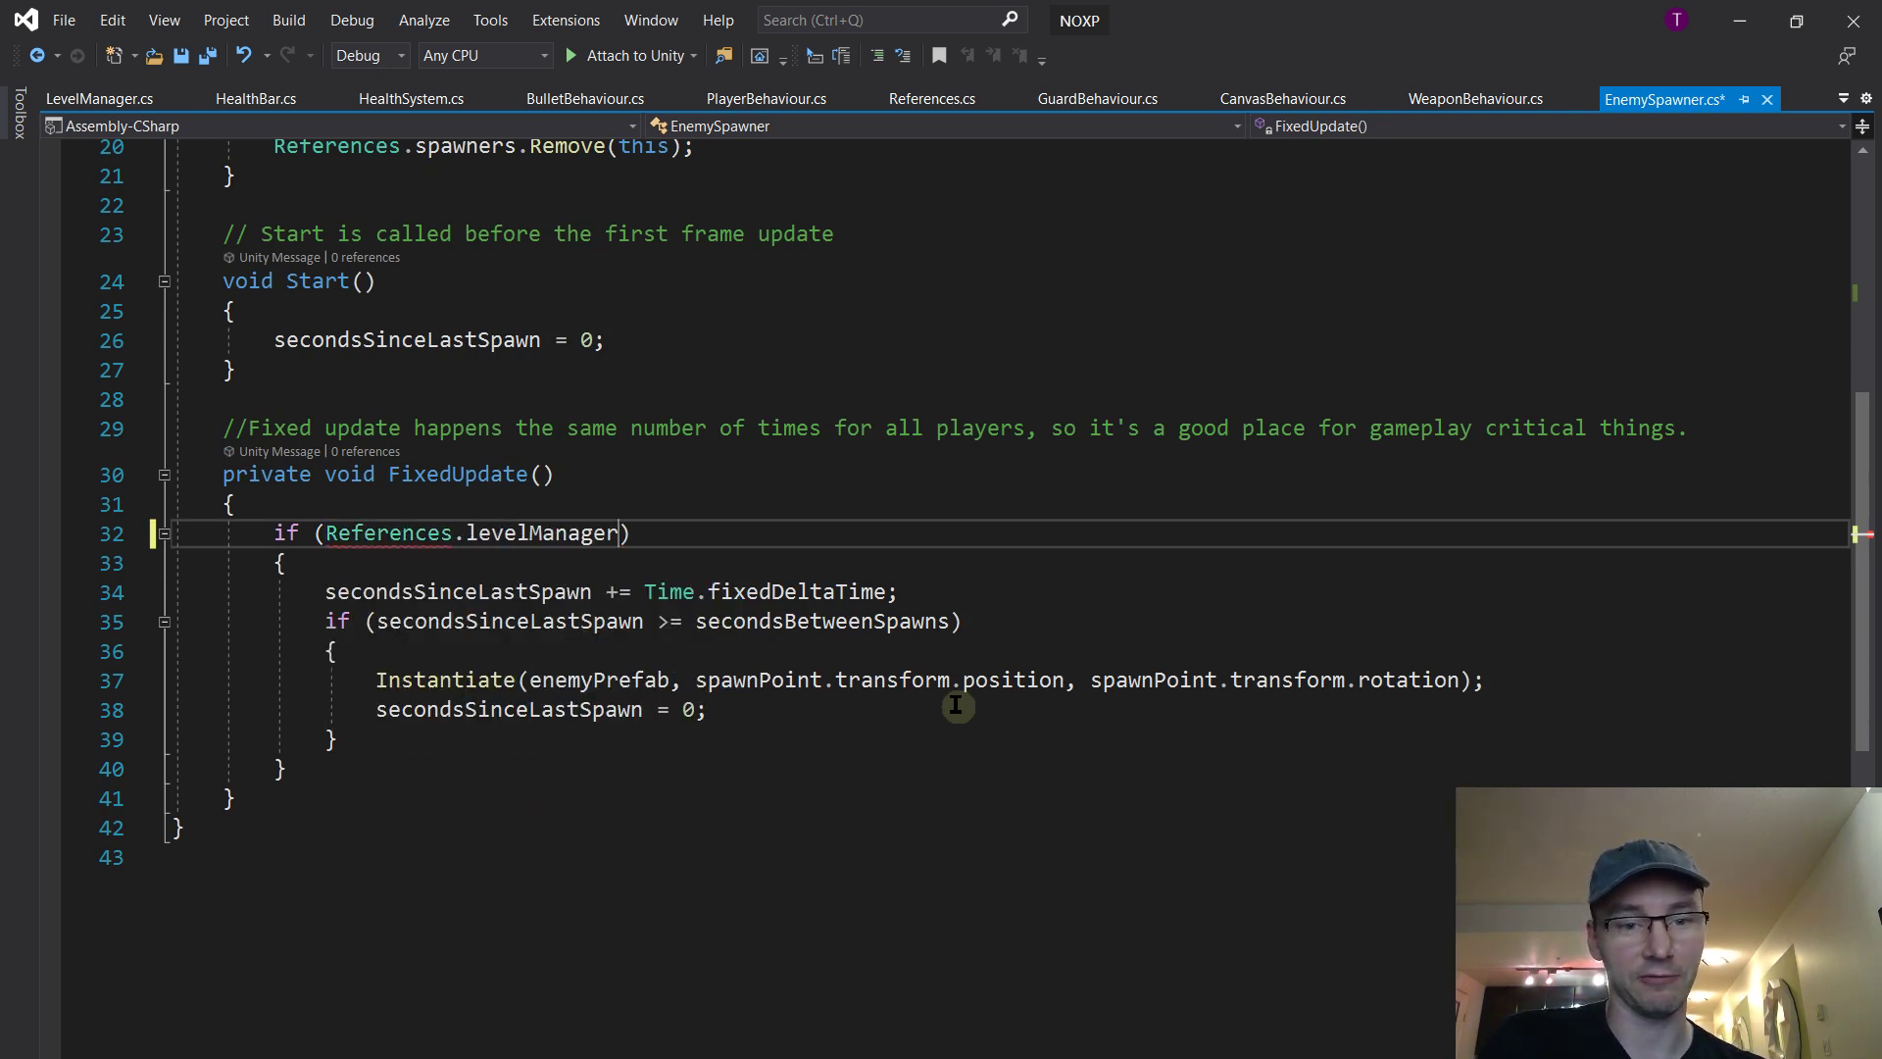
{"action": "type", "text": "alarmSounded"}
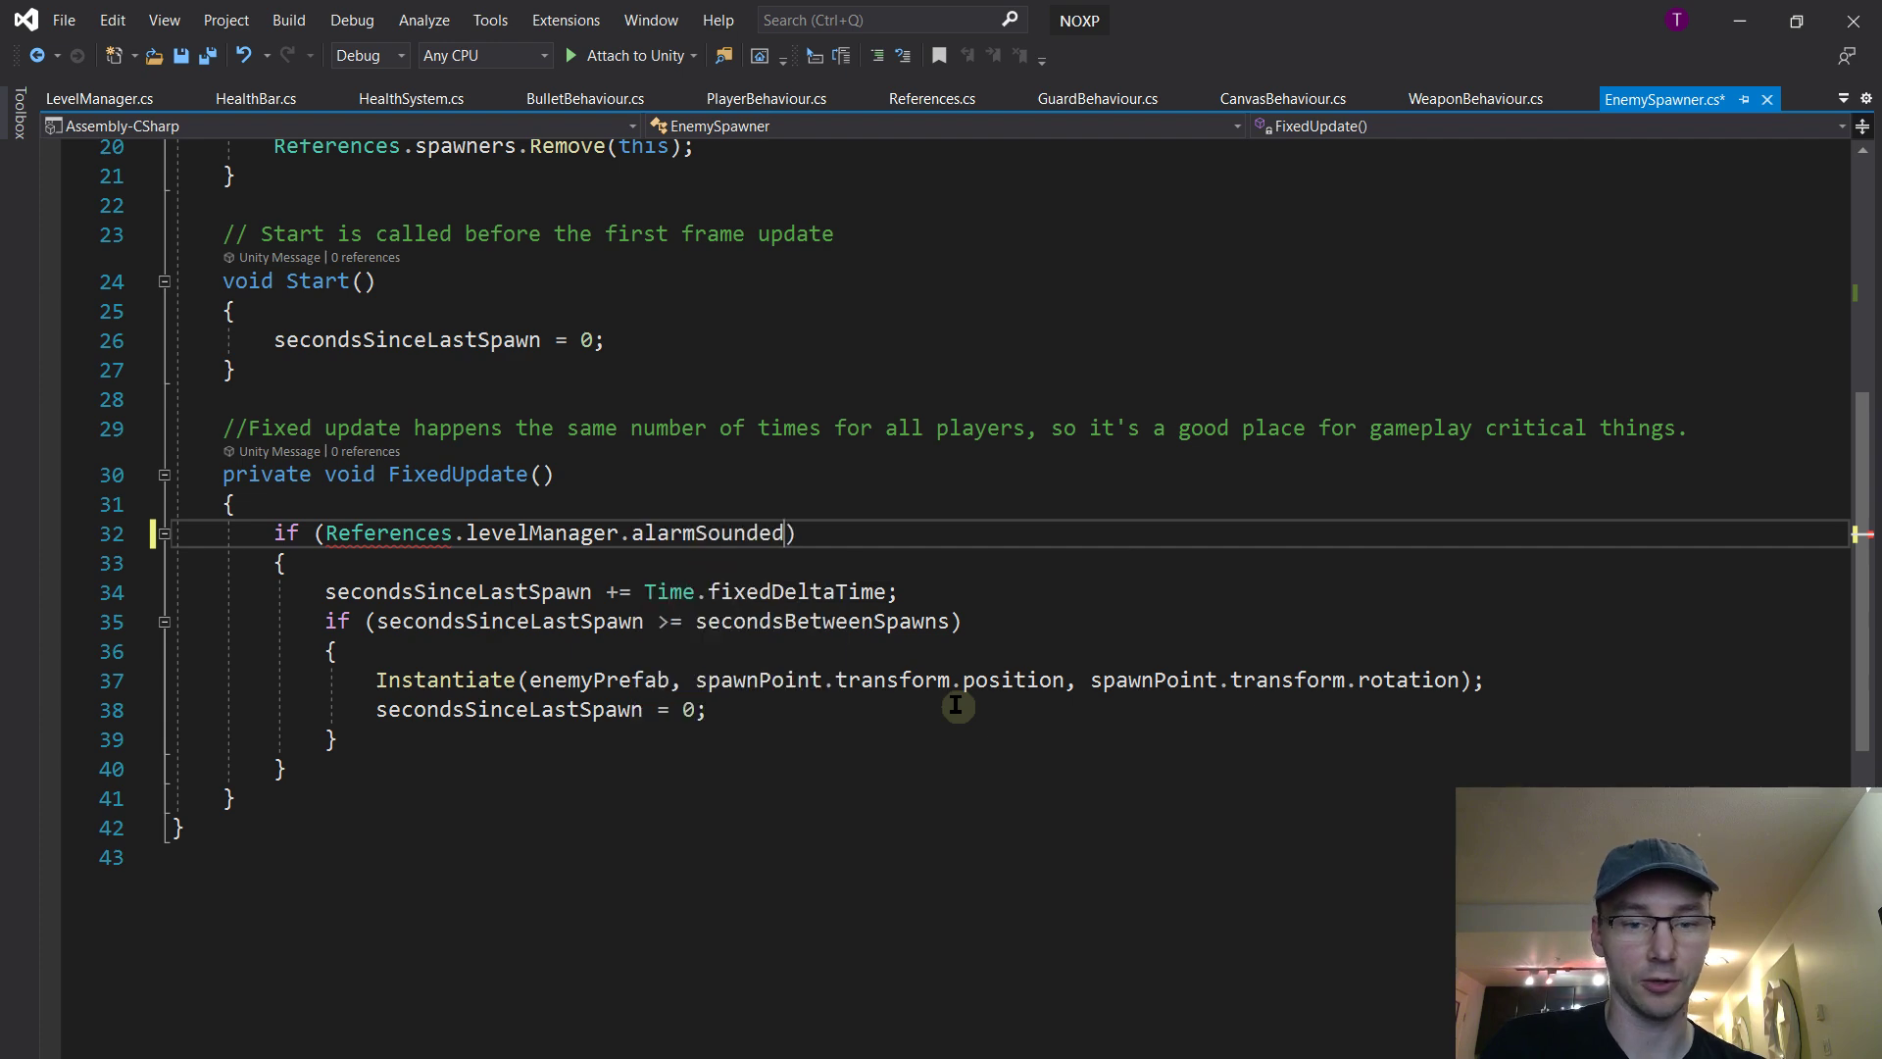
{"action": "left_click", "coordinate": [972, 585]}
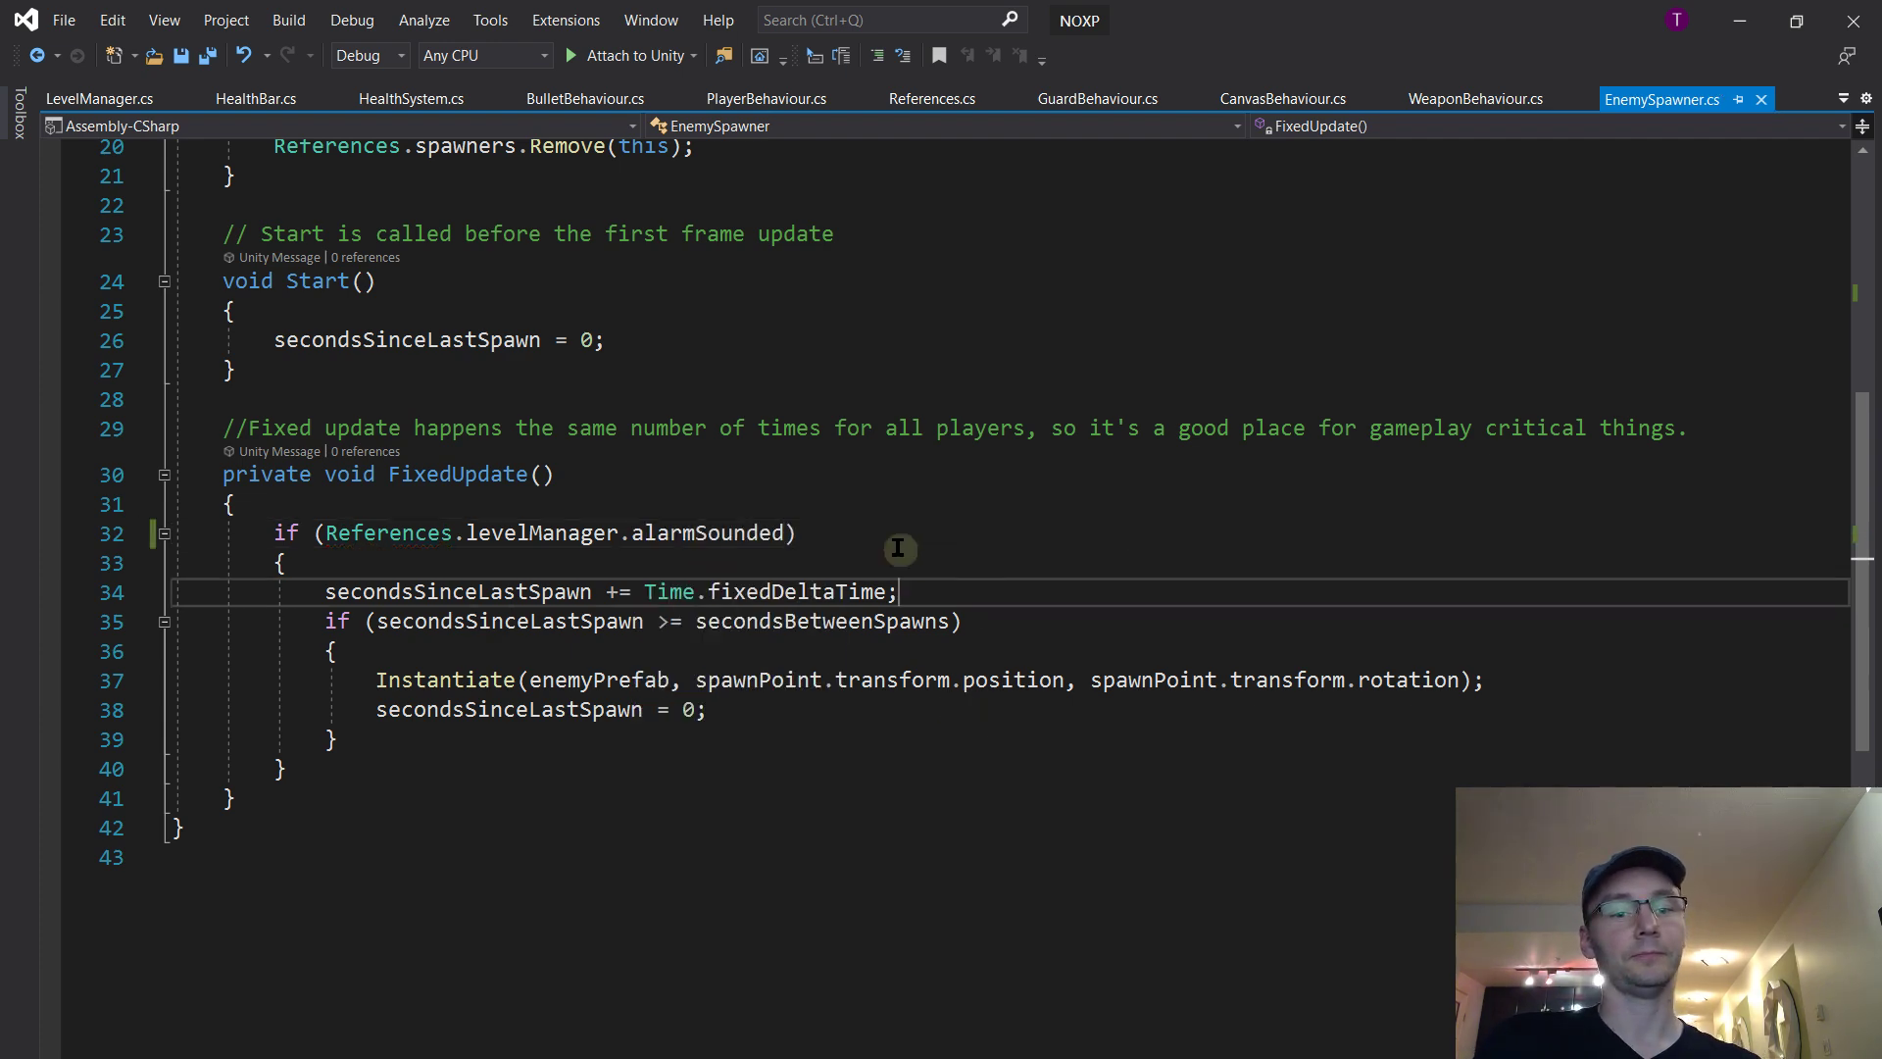
{"action": "scroll", "coordinate": [980, 546], "scroll_direction": "up", "scroll_amount": 6}
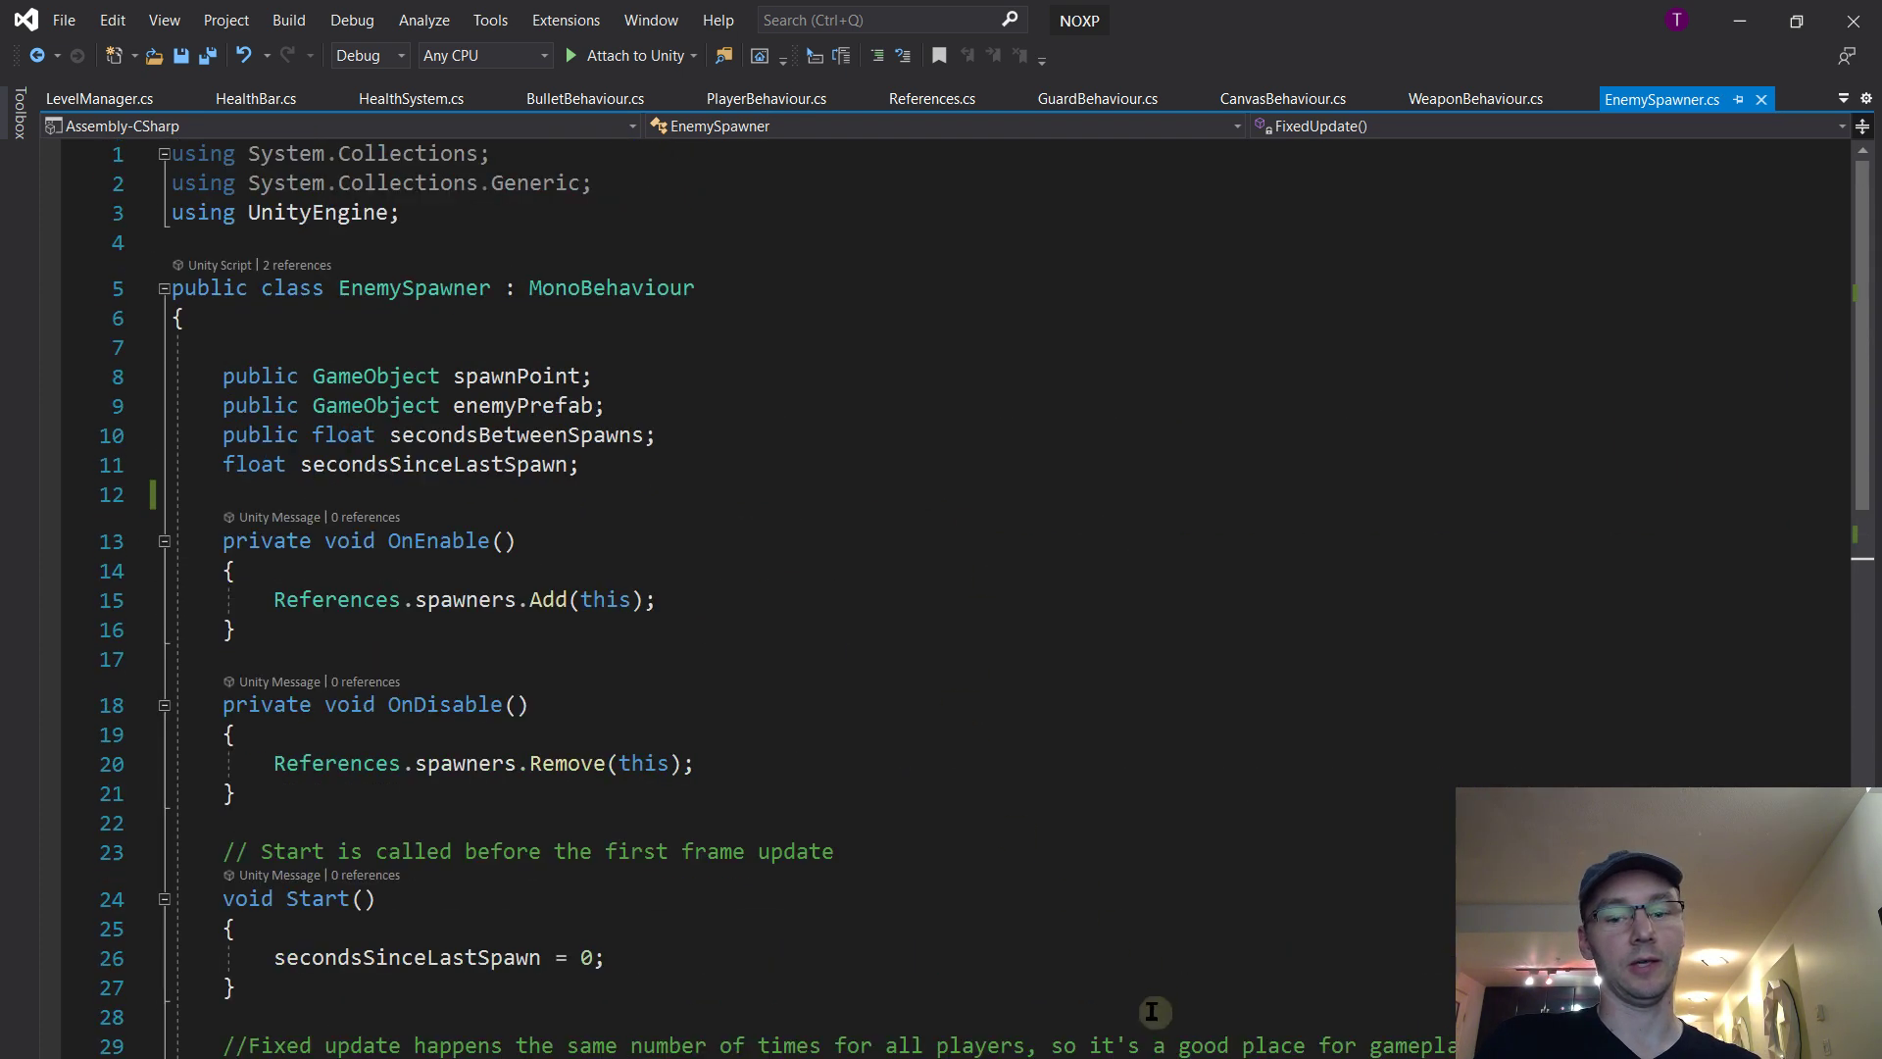
Switch to Unity, play-test the scene to check that the alarm starts enemy spawning, and stop the game
{"action": "key", "text": "alt+Tab"}
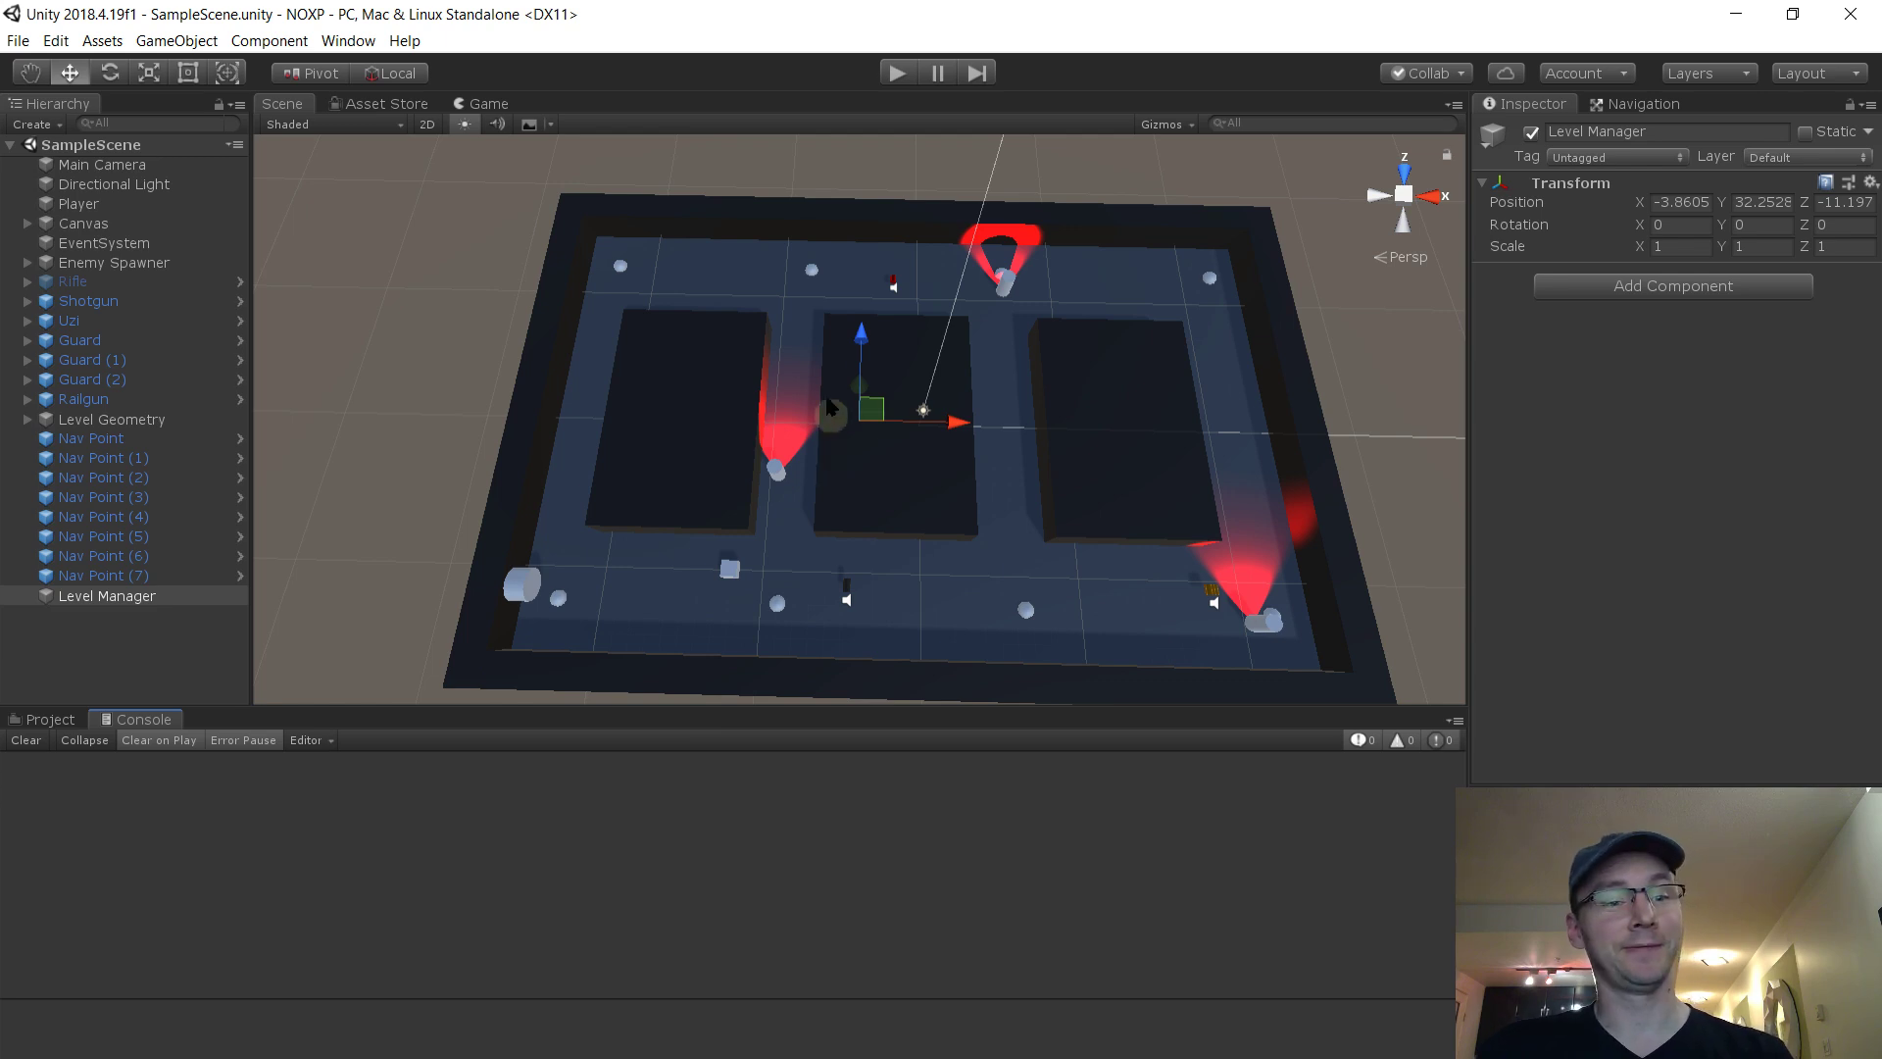
{"action": "left_click", "coordinate": [897, 73]}
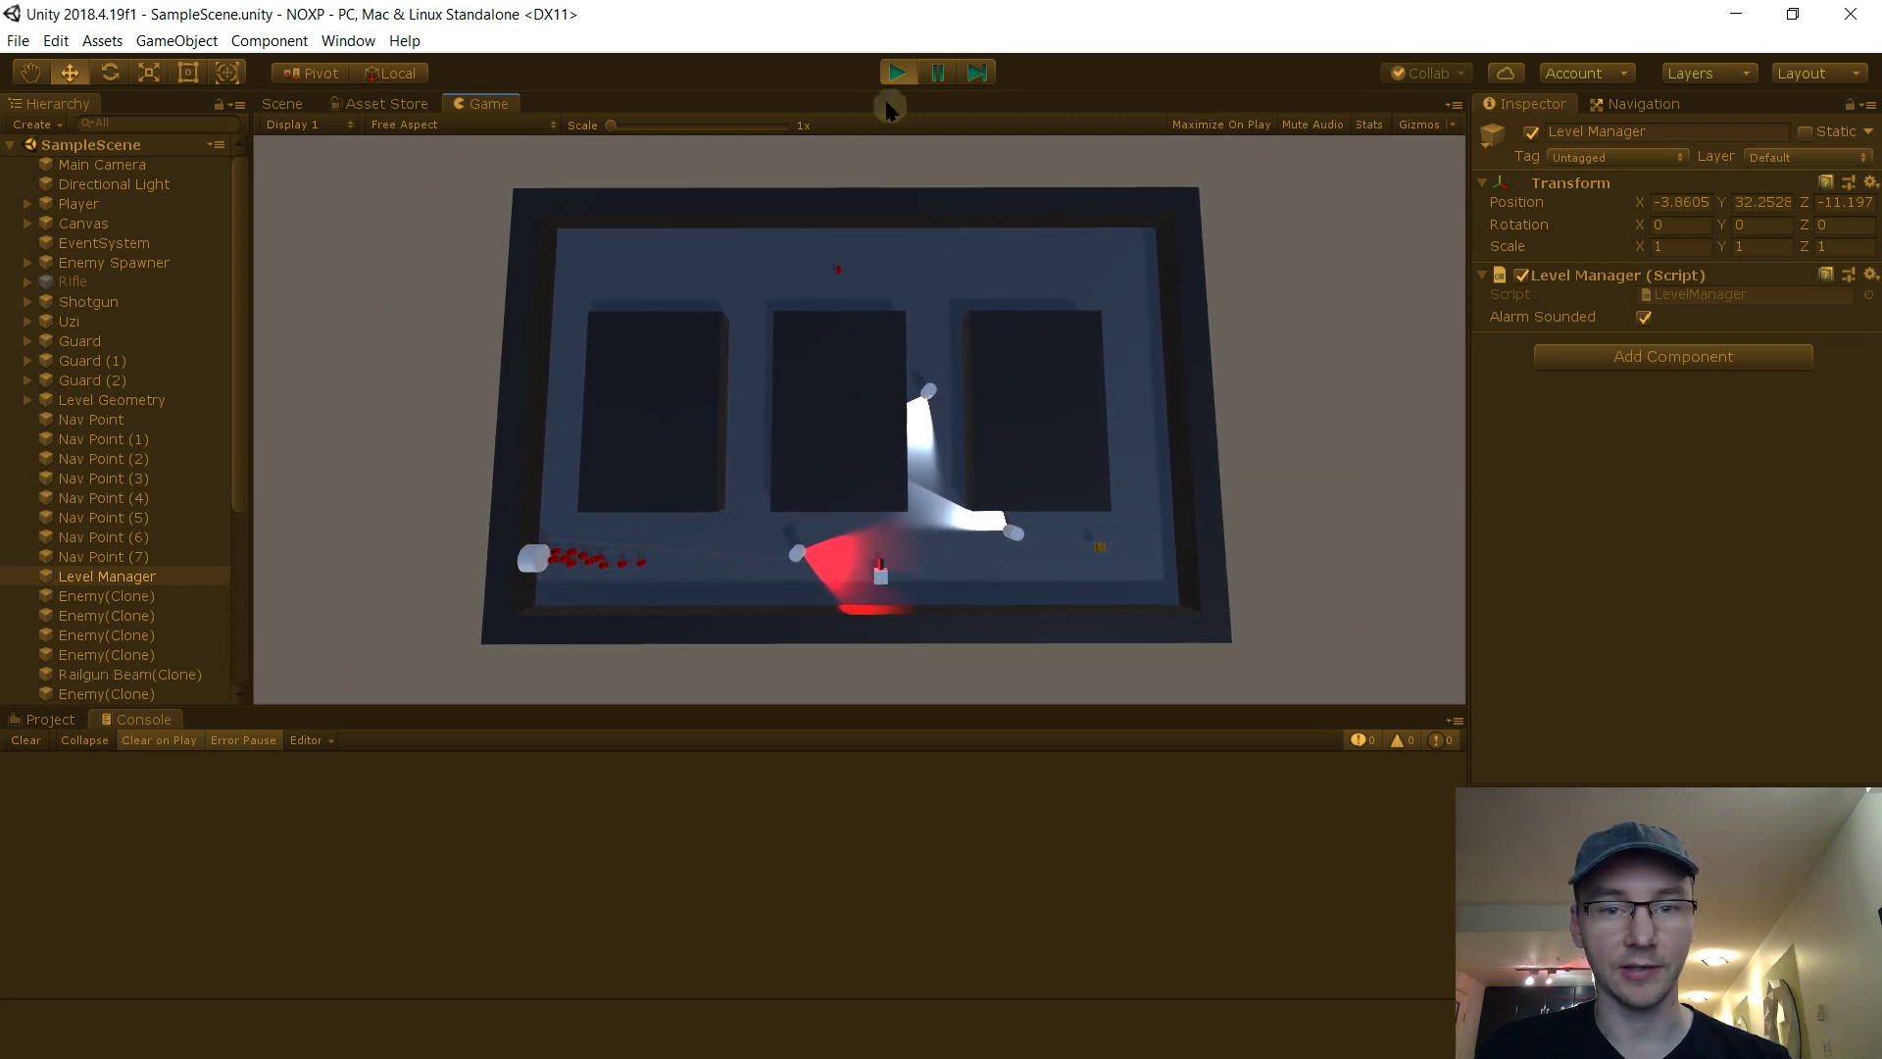
{"action": "left_click", "coordinate": [896, 74]}
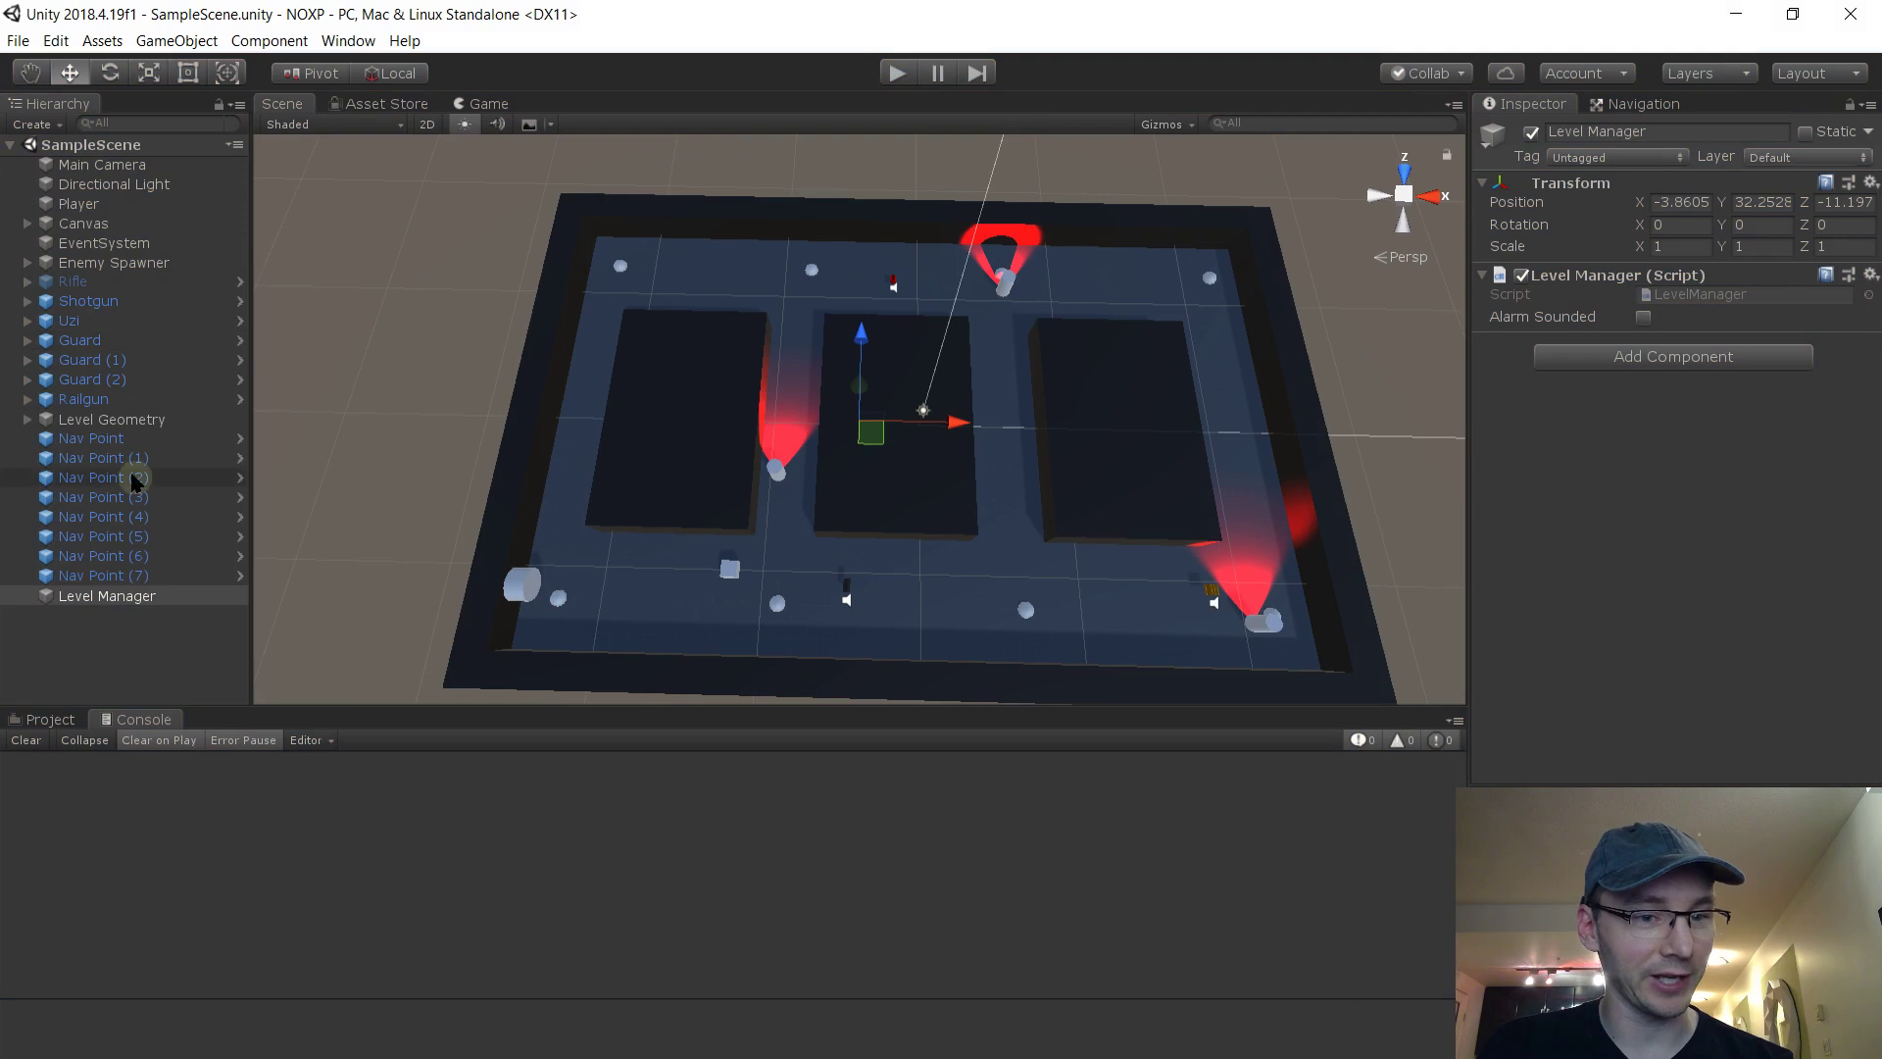
Duplicate the Enemy Spawner and move the copy to the opposite side of the level, at about X 24.25, Z 0.91
{"action": "left_click", "coordinate": [158, 265]}
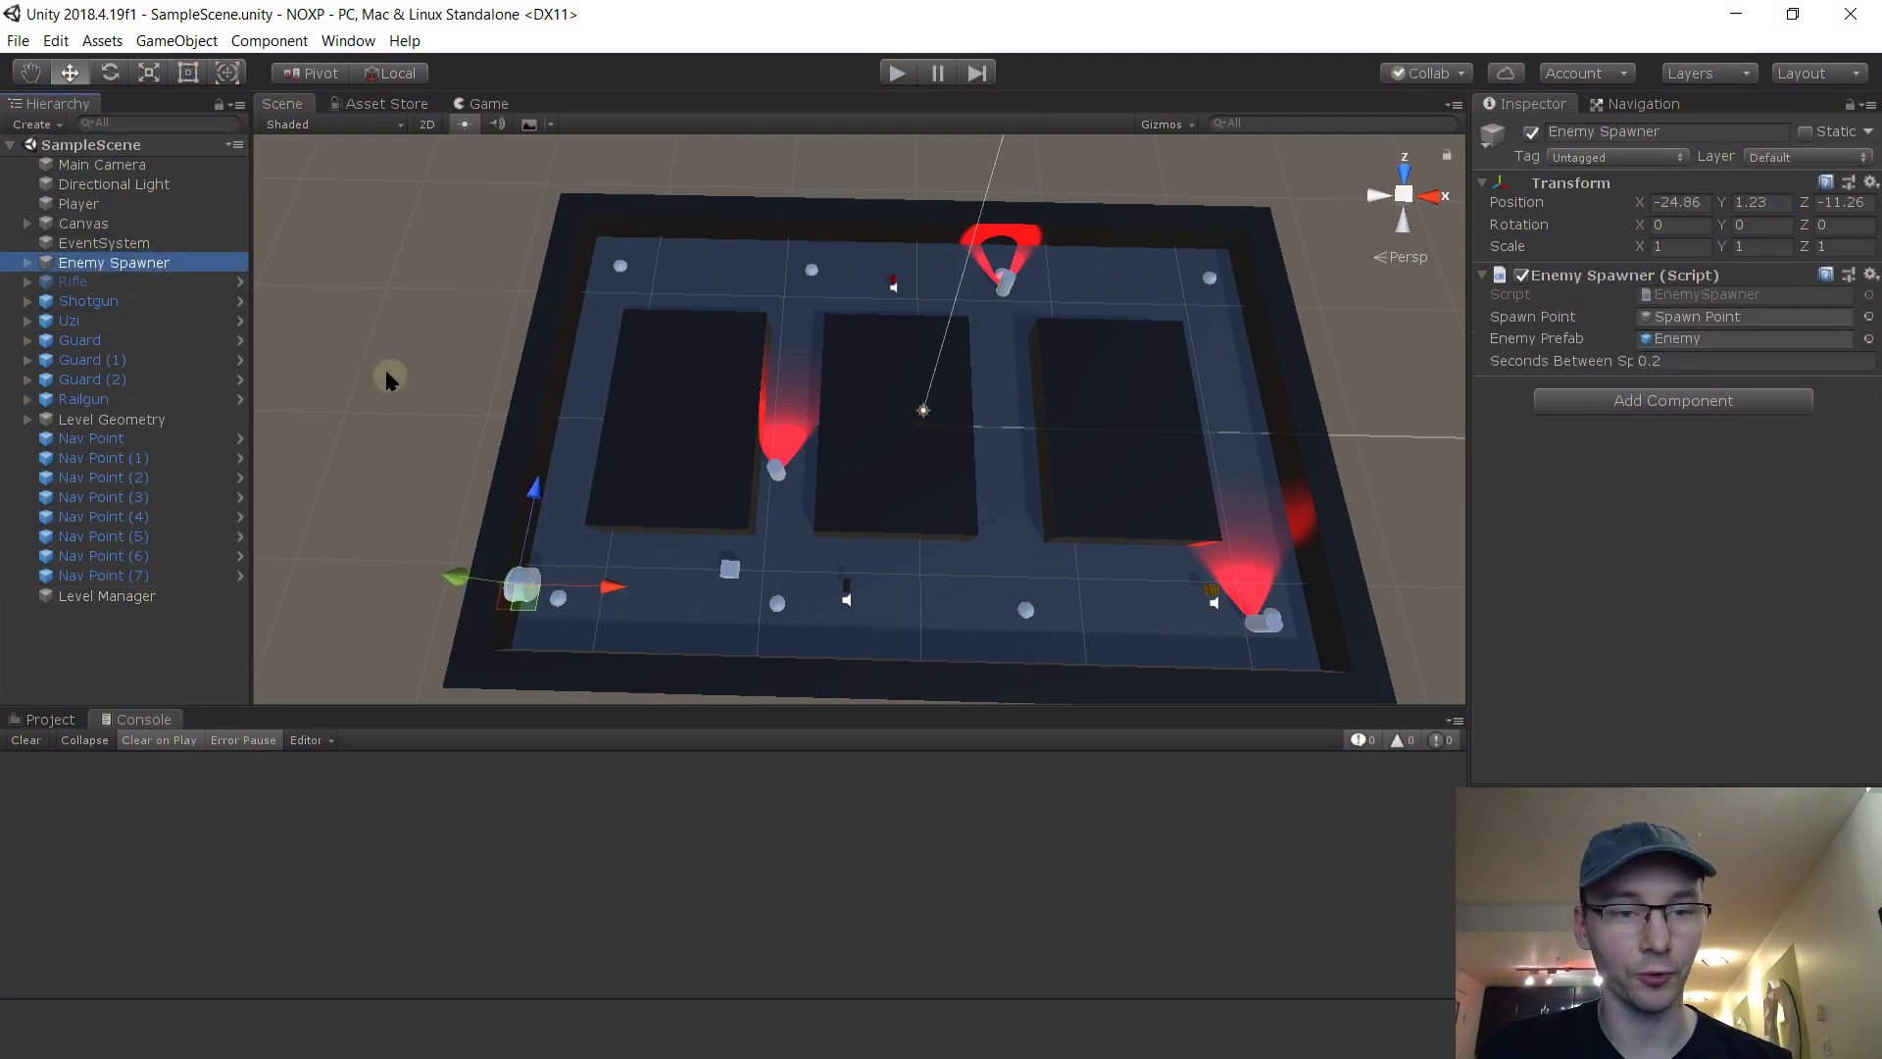
{"action": "key", "text": "ctrl+d"}
{"action": "left_click_drag", "start_coordinate": [610, 586], "coordinate": [1396, 563]}
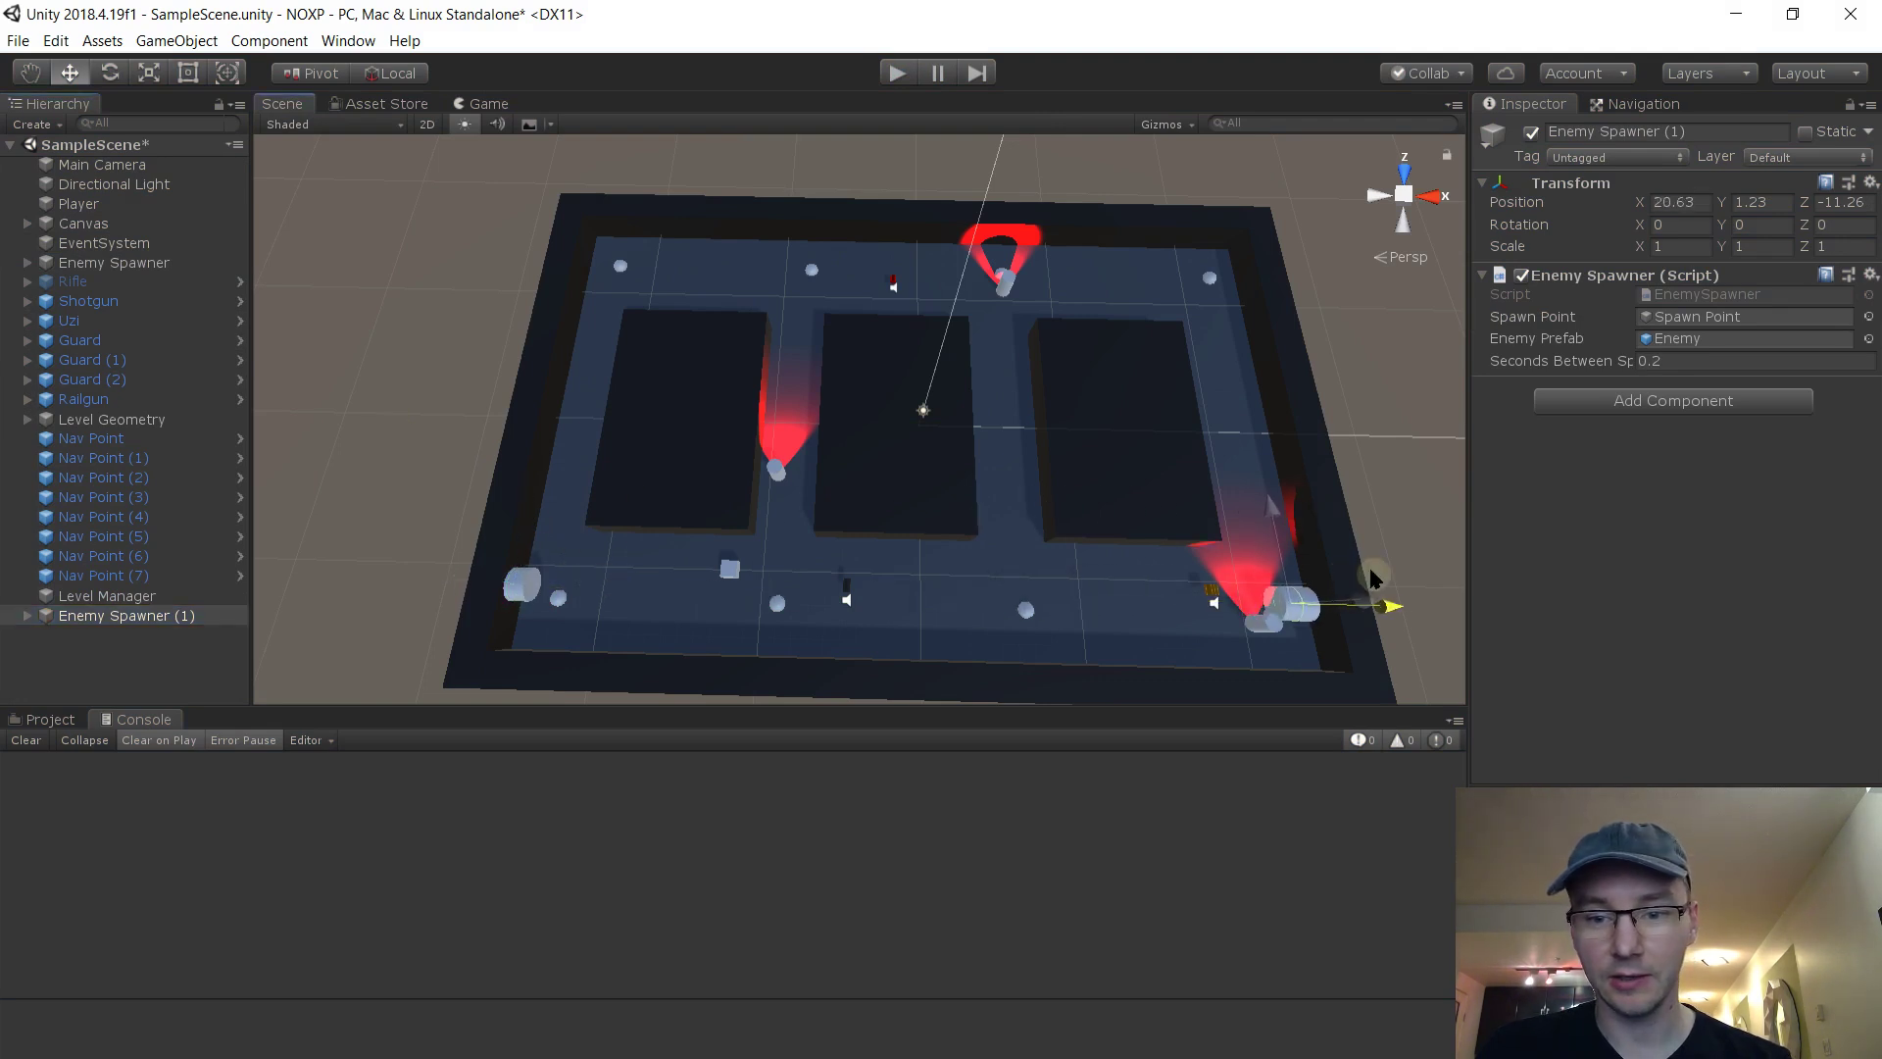
{"action": "left_click_drag", "start_coordinate": [1304, 508], "coordinate": [1267, 323]}
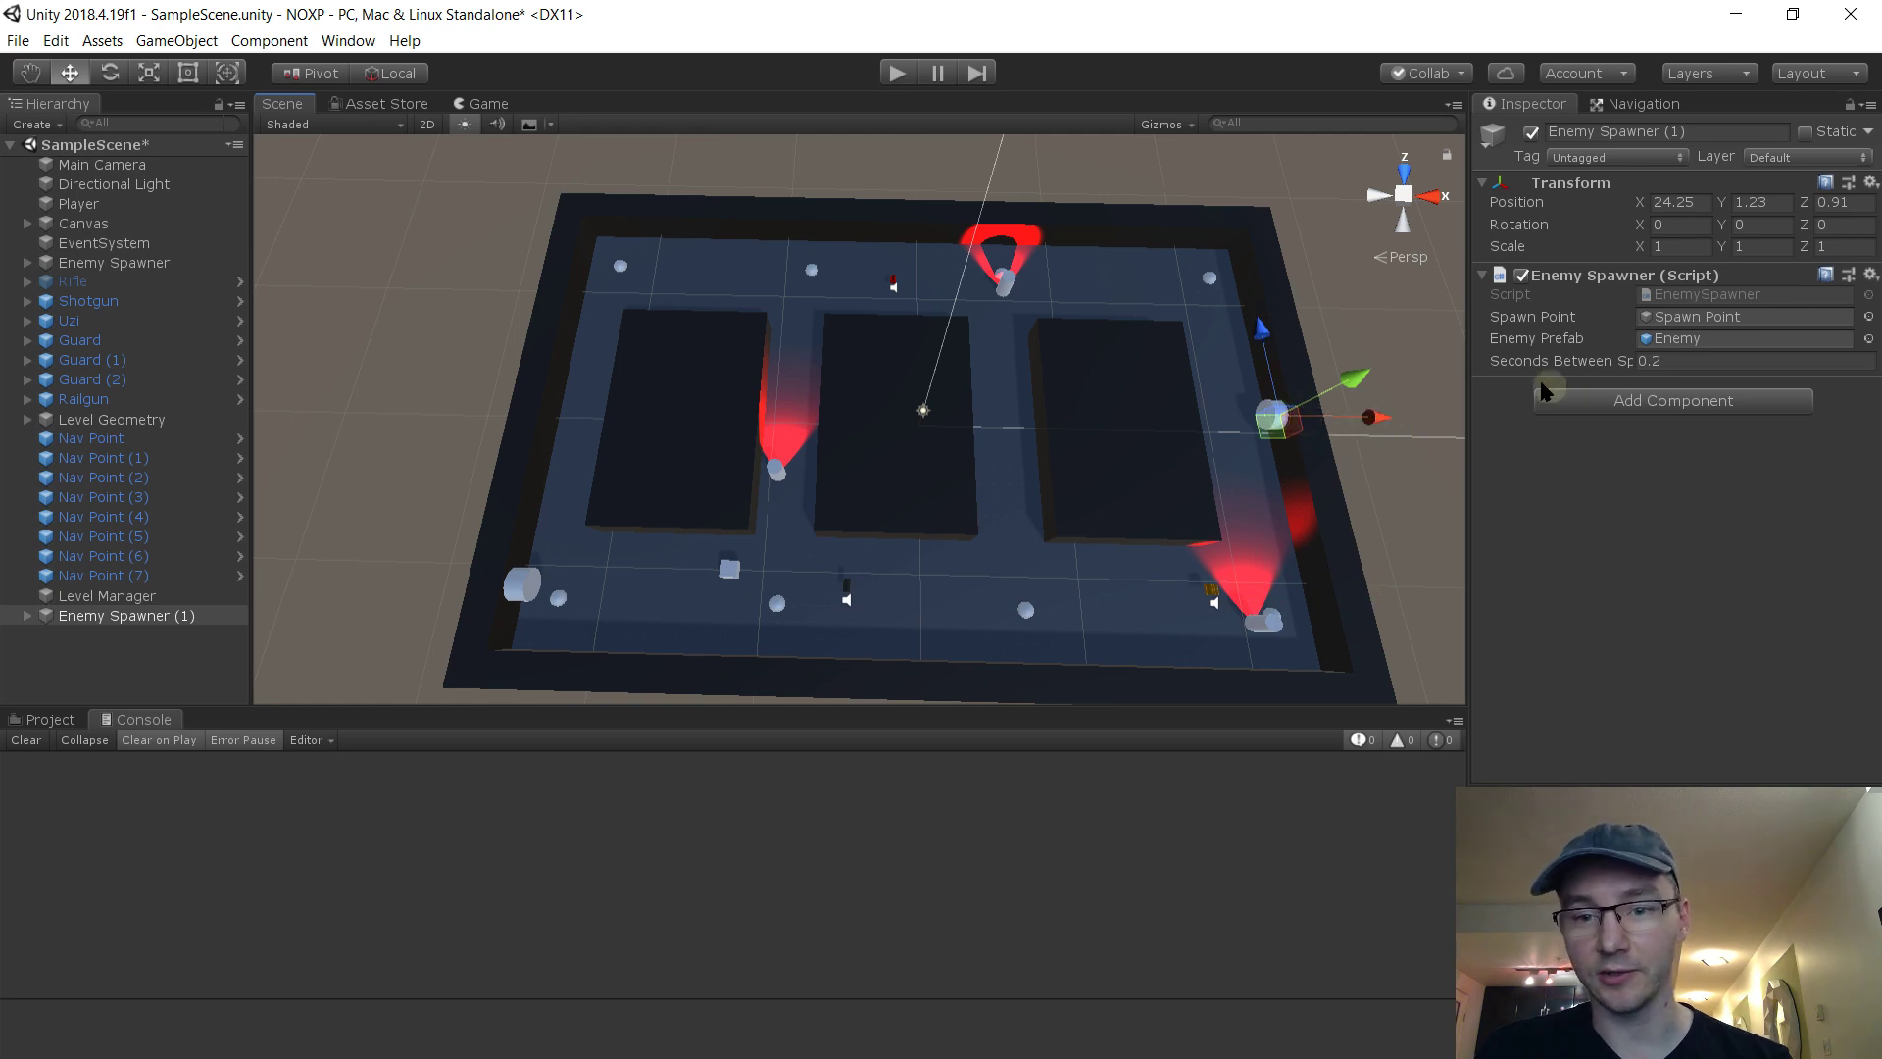
Set the Y rotation of Enemy Spawner (1) to 180 so it faces into the level
{"action": "left_click", "coordinate": [1761, 229]}
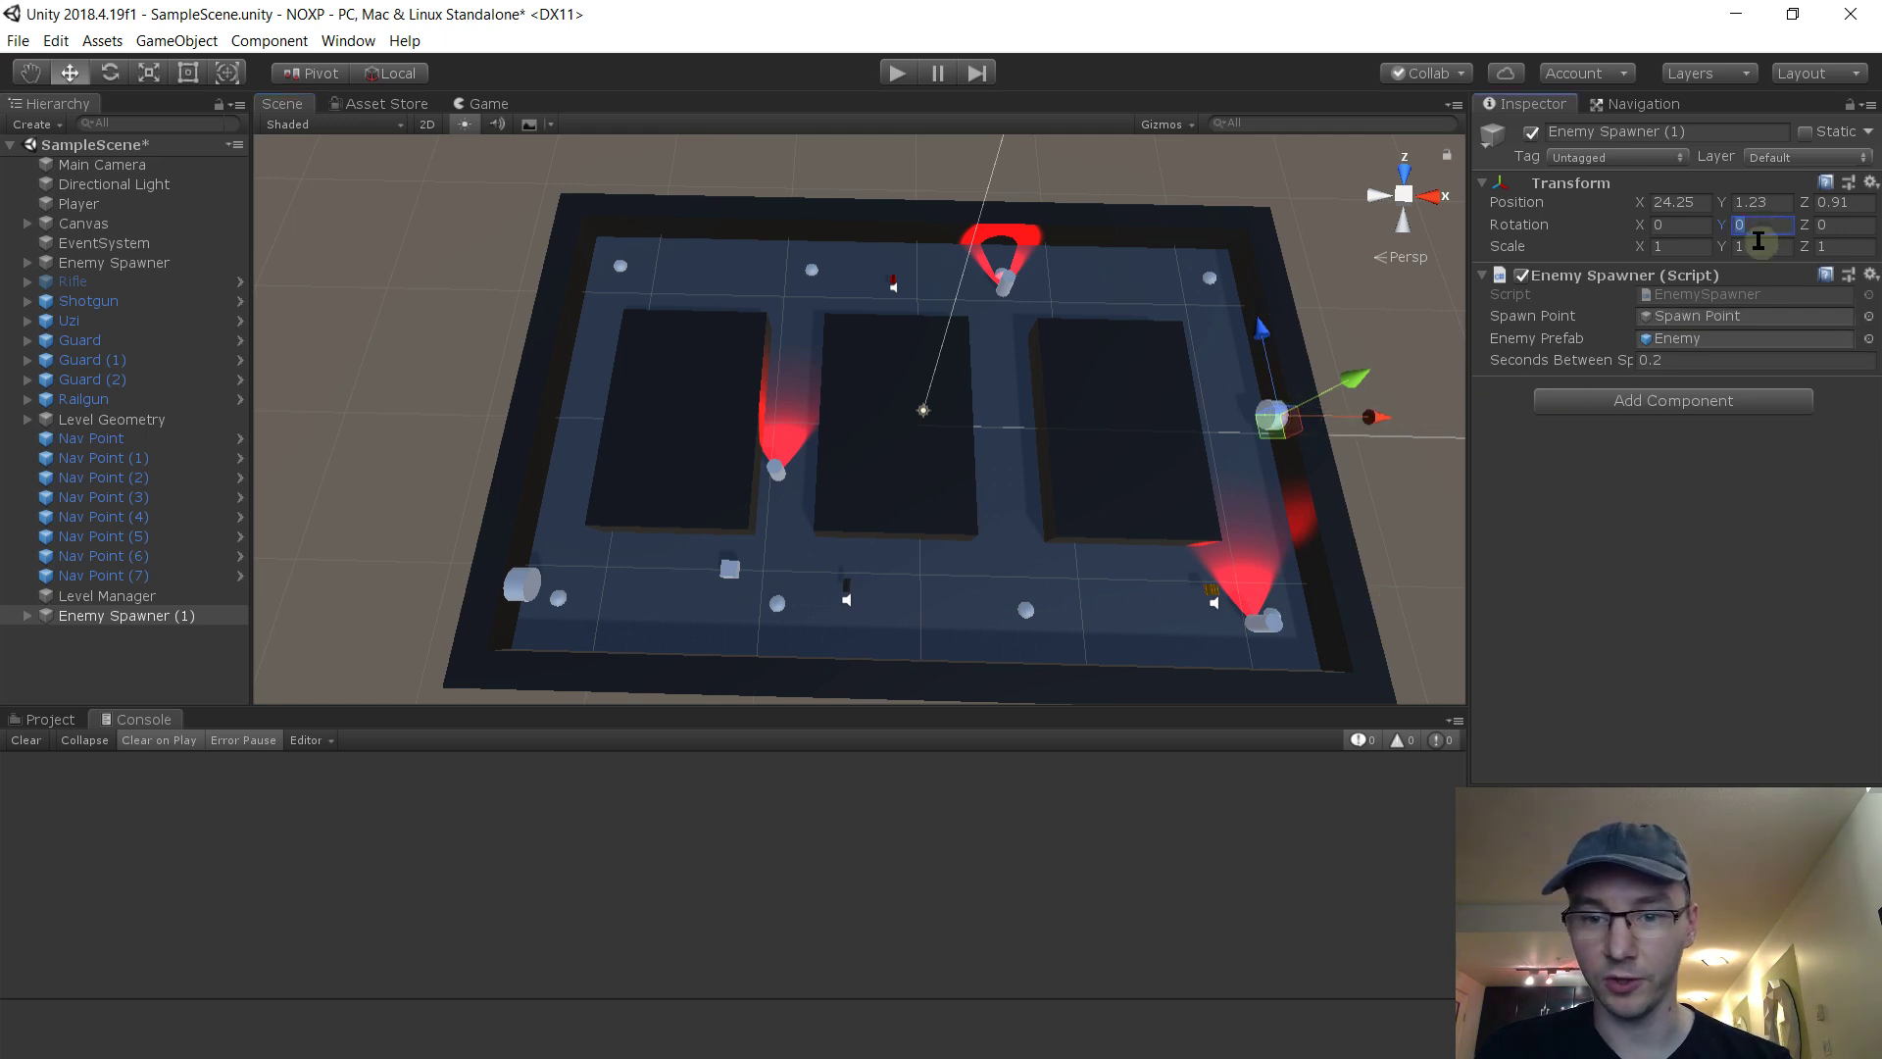
{"action": "type", "text": "180"}
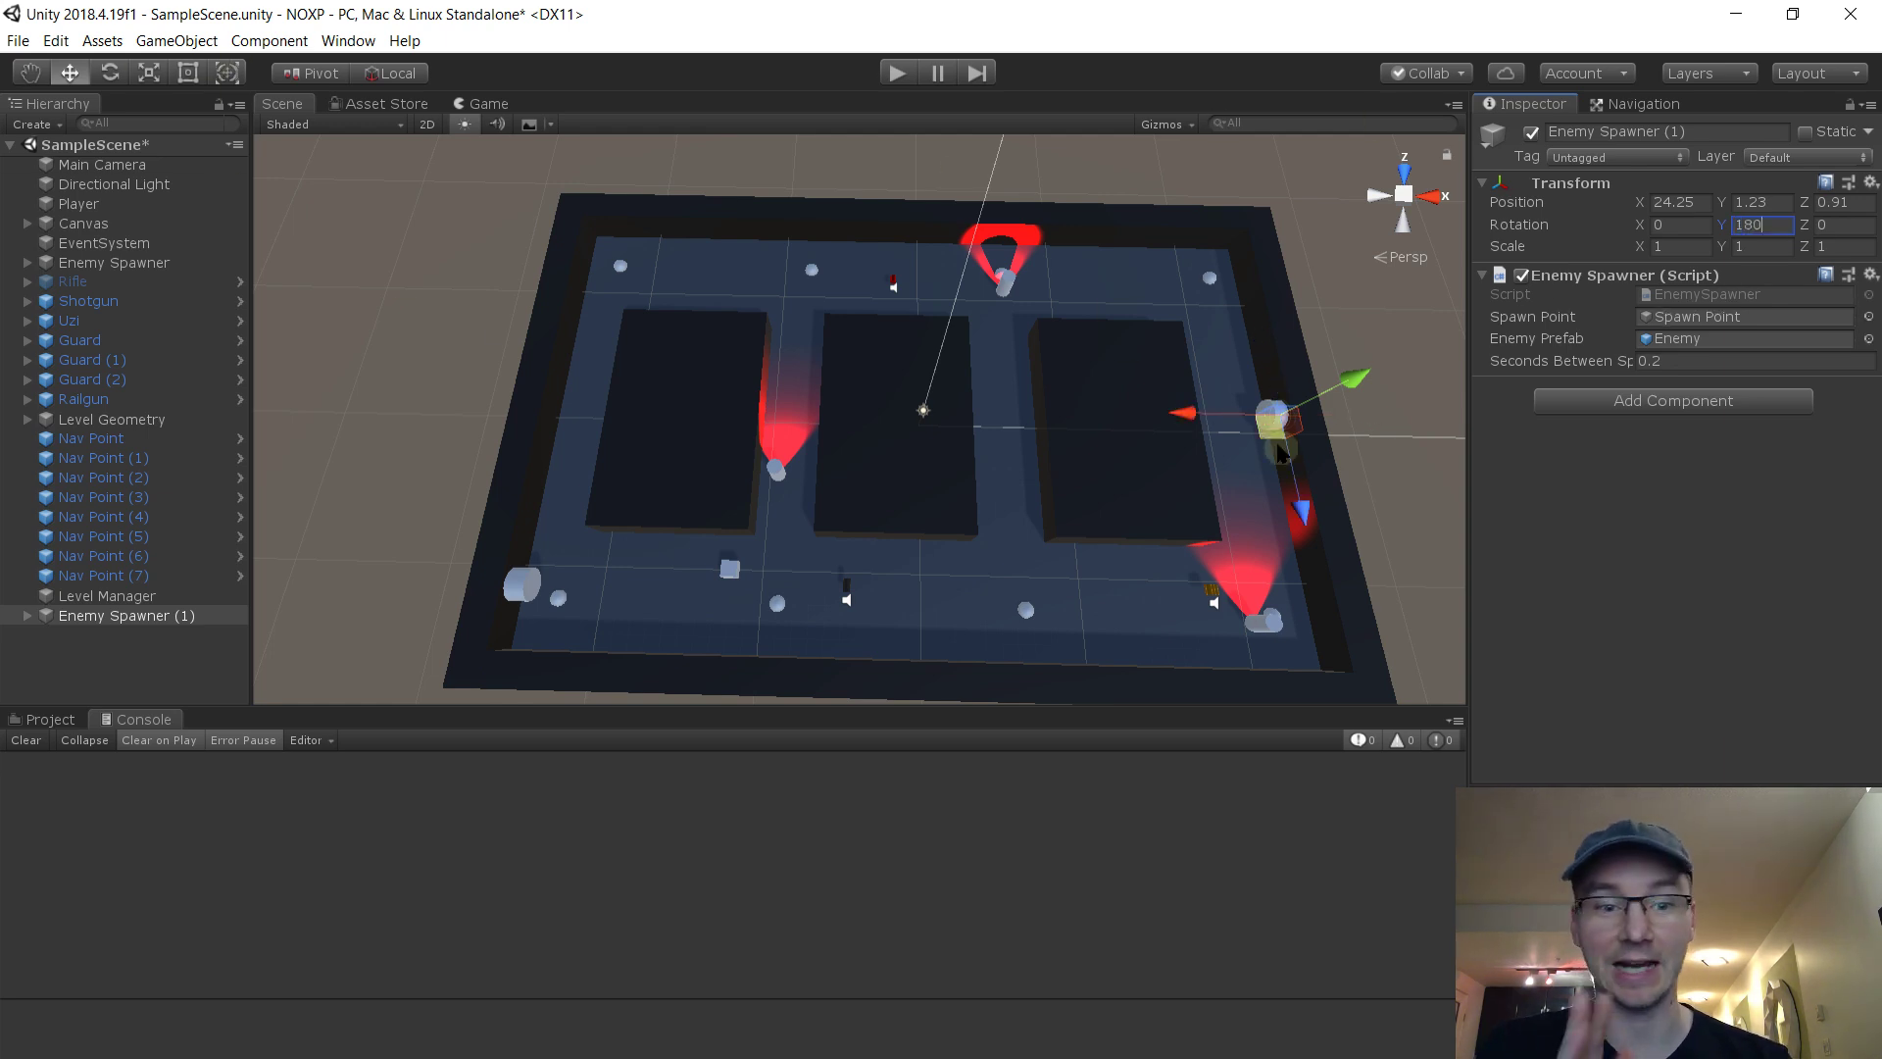
{"action": "left_click", "coordinate": [1673, 521]}
Play-test the scene, fire the railgun to raise the alarm, check both spawners, and stop the game
{"action": "left_click", "coordinate": [896, 73]}
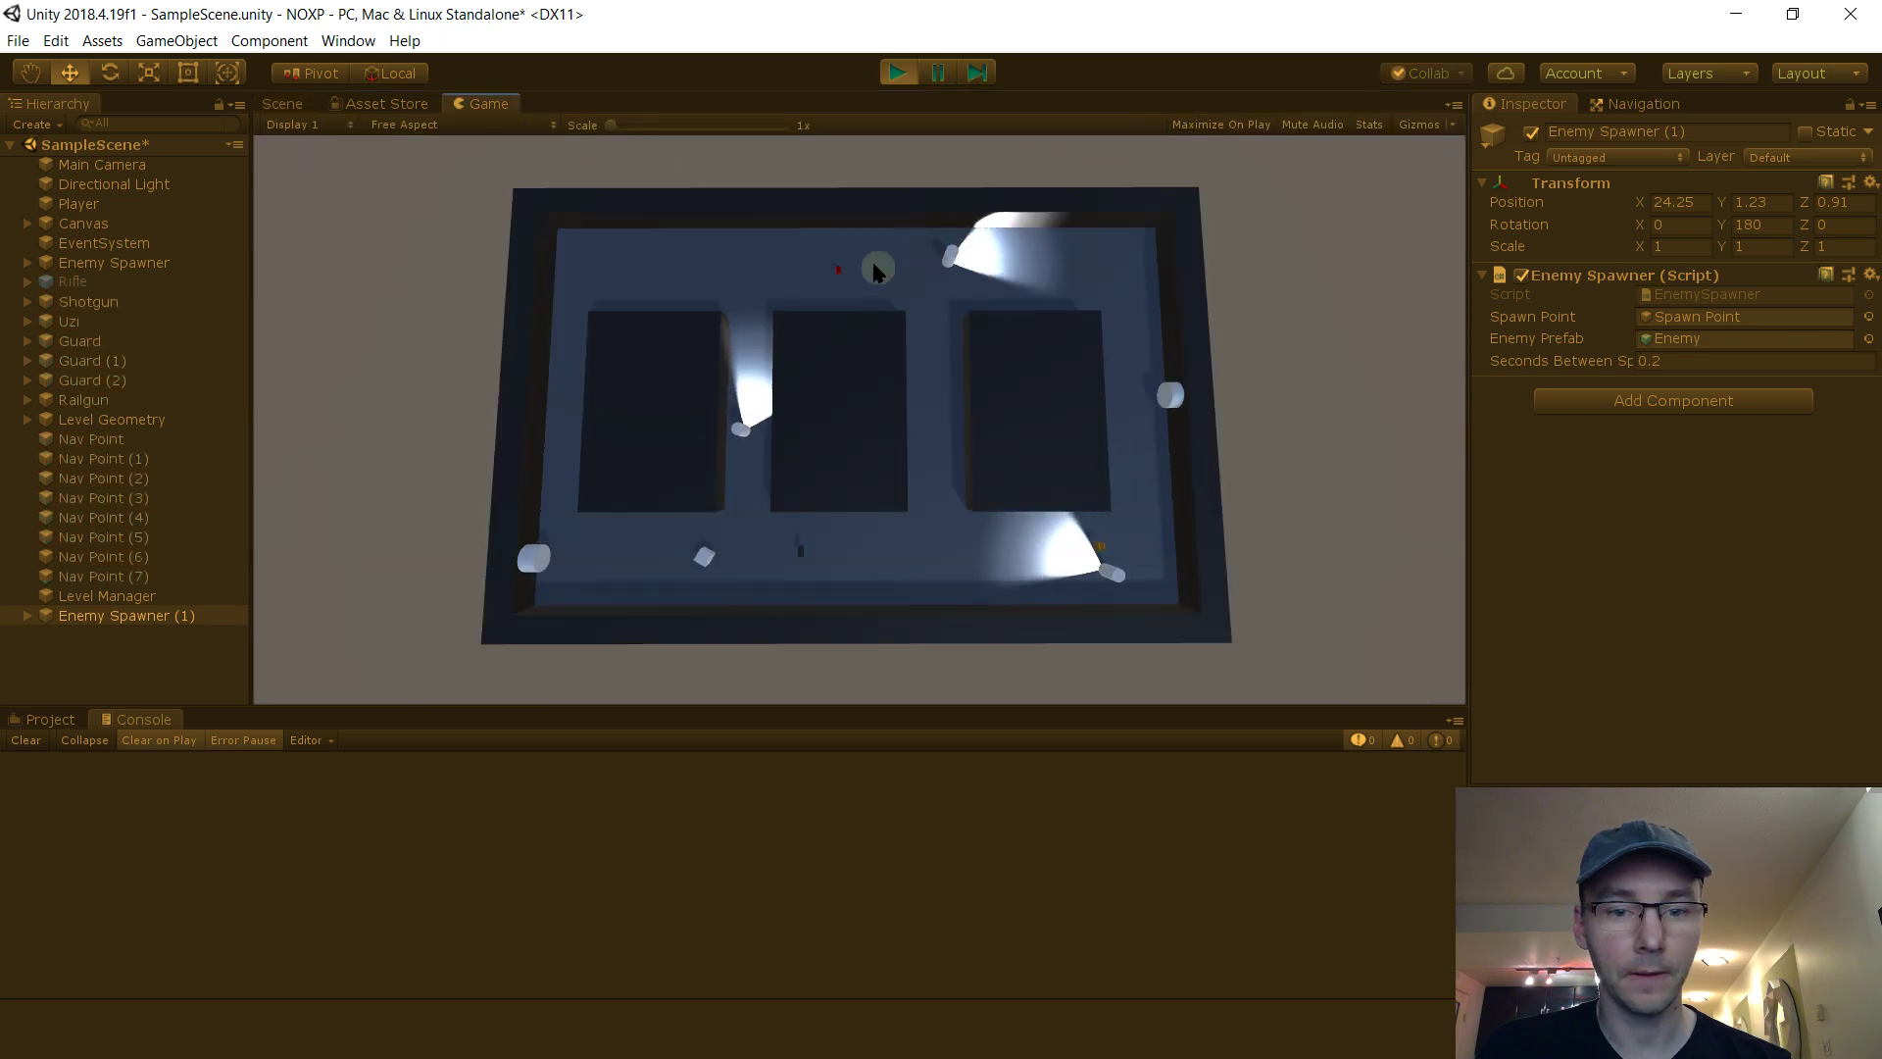
{"action": "left_click", "coordinate": [693, 323]}
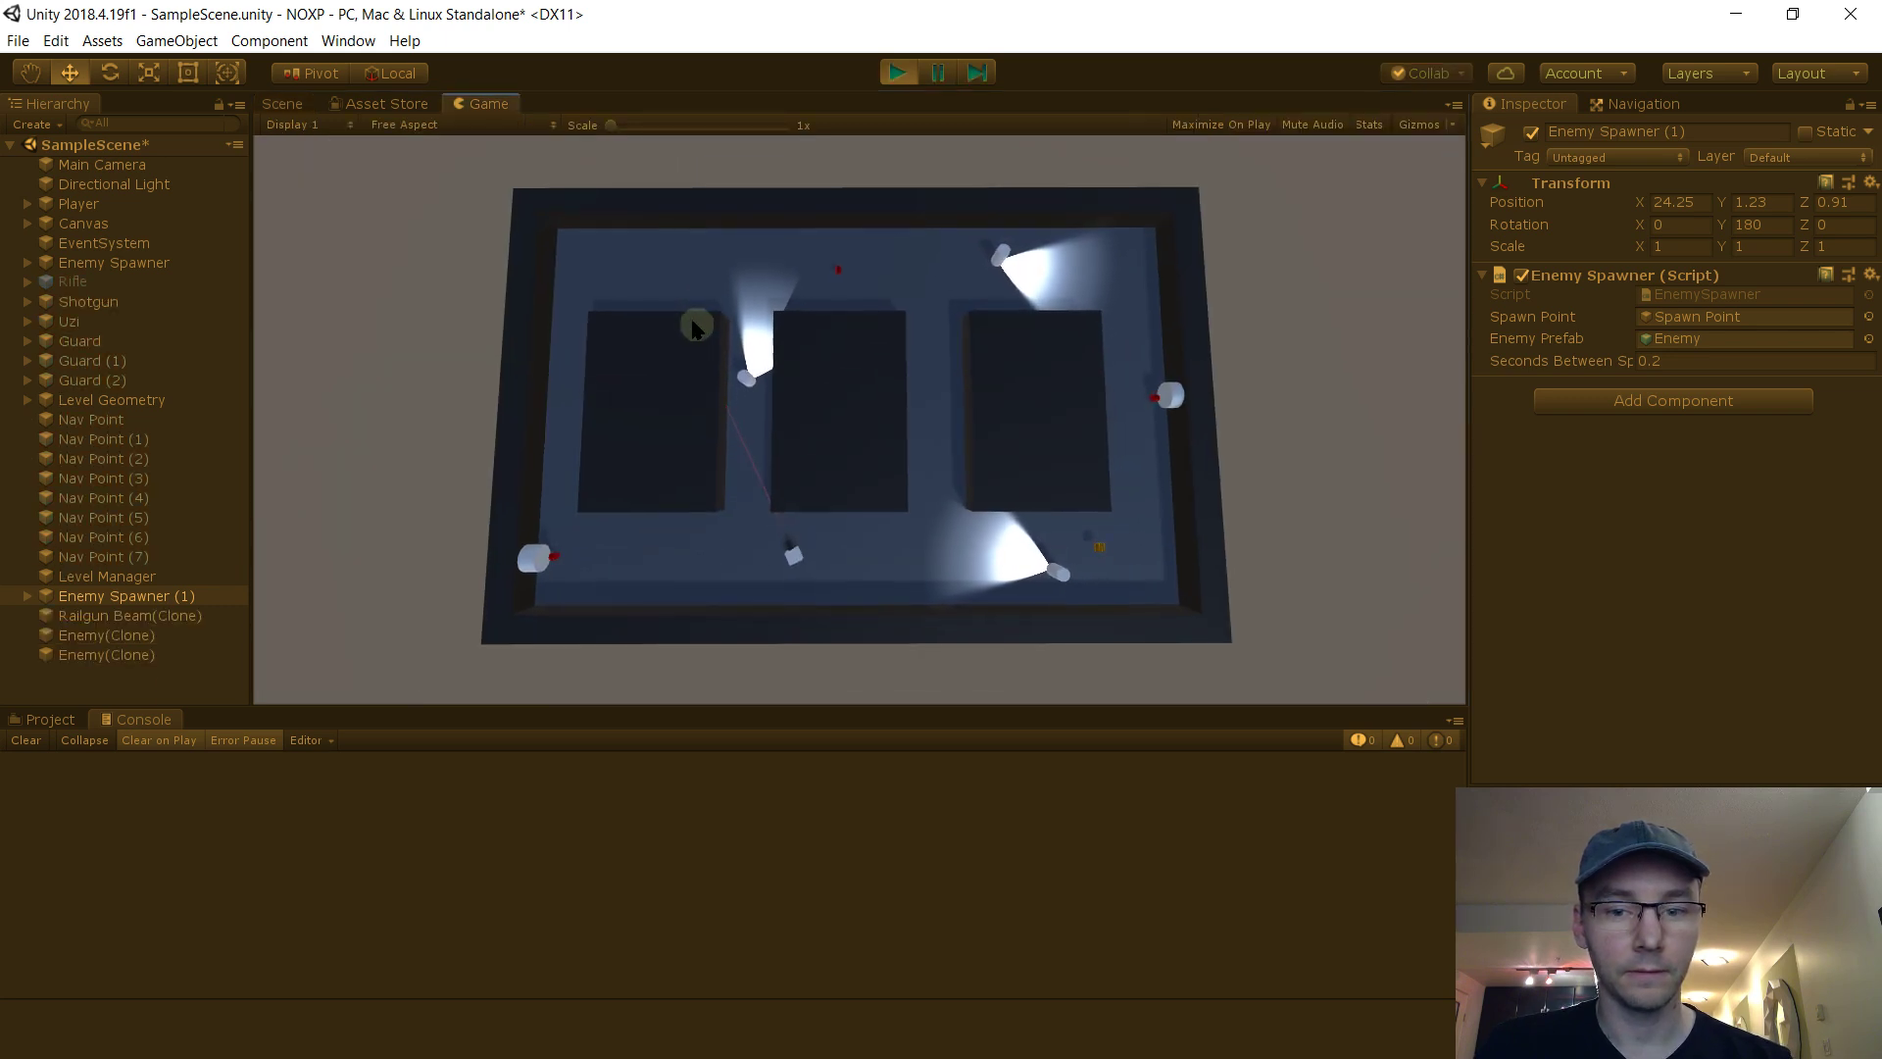
{"action": "left_click", "coordinate": [737, 223]}
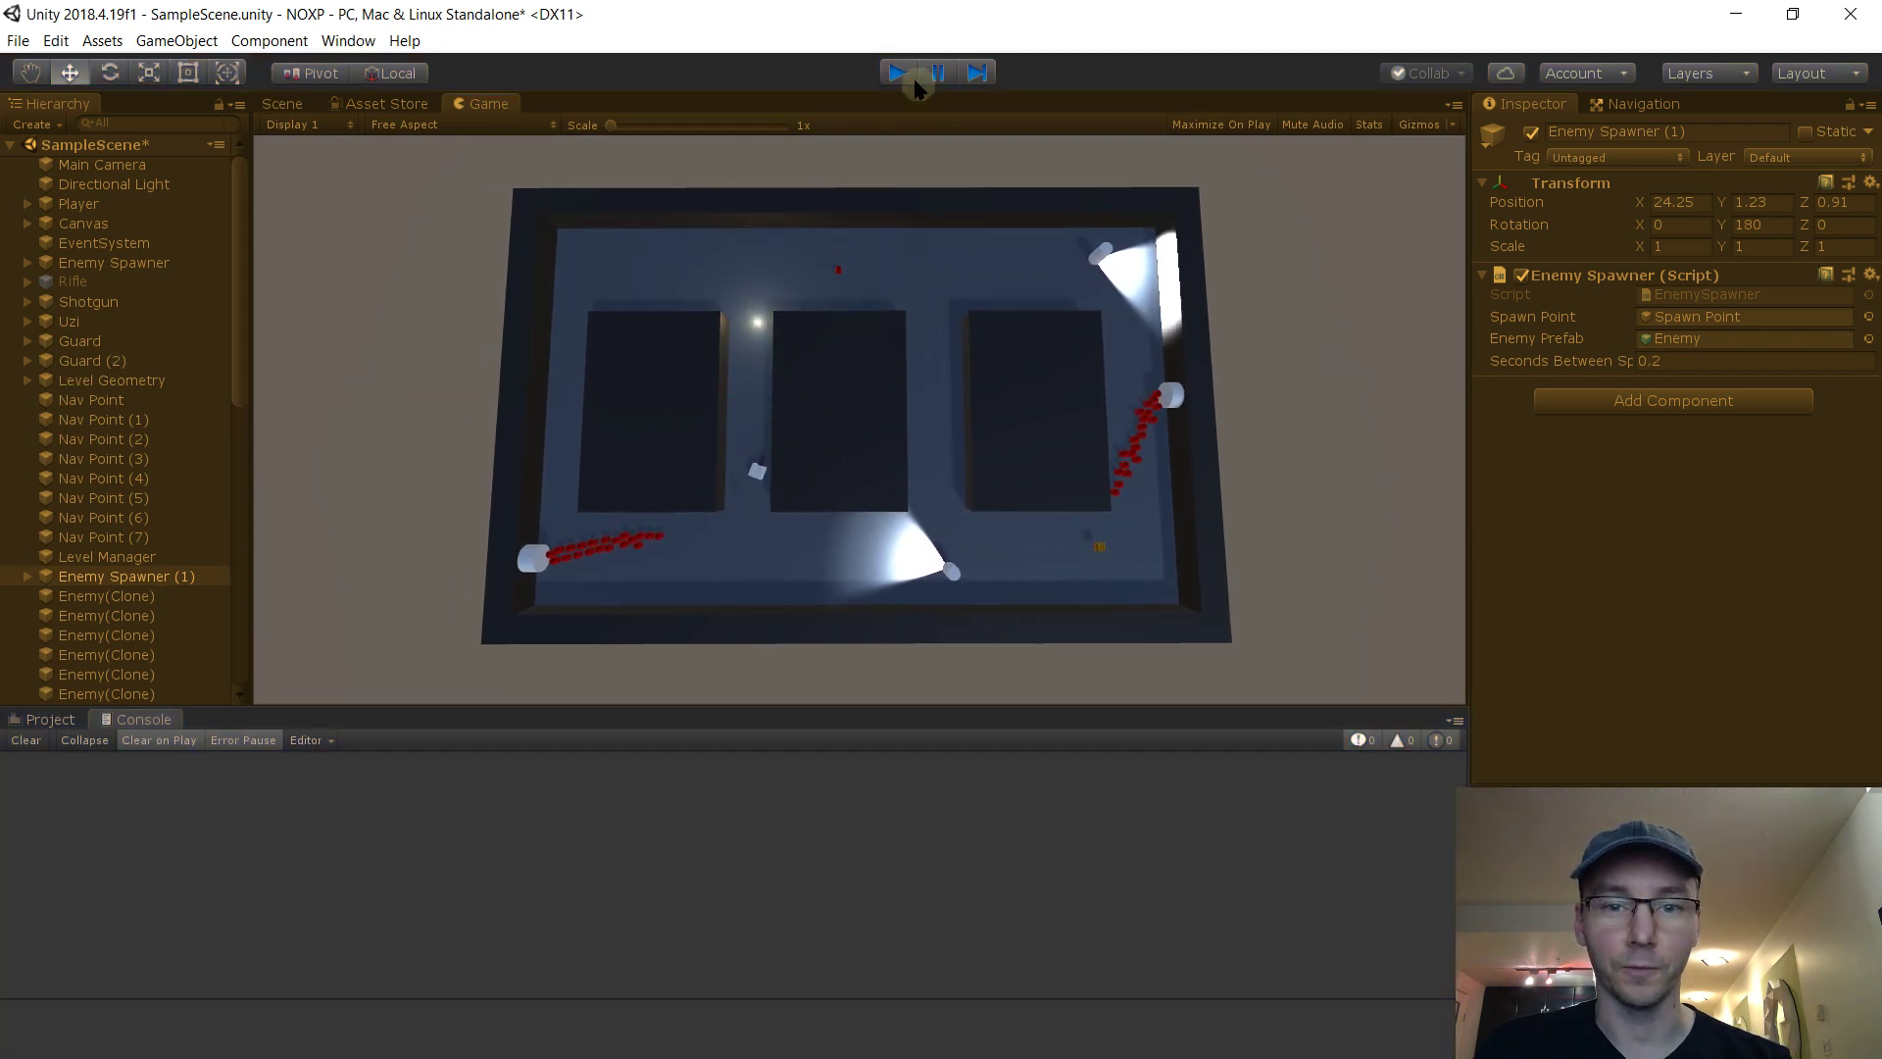
{"action": "key", "text": "ctrl+p"}
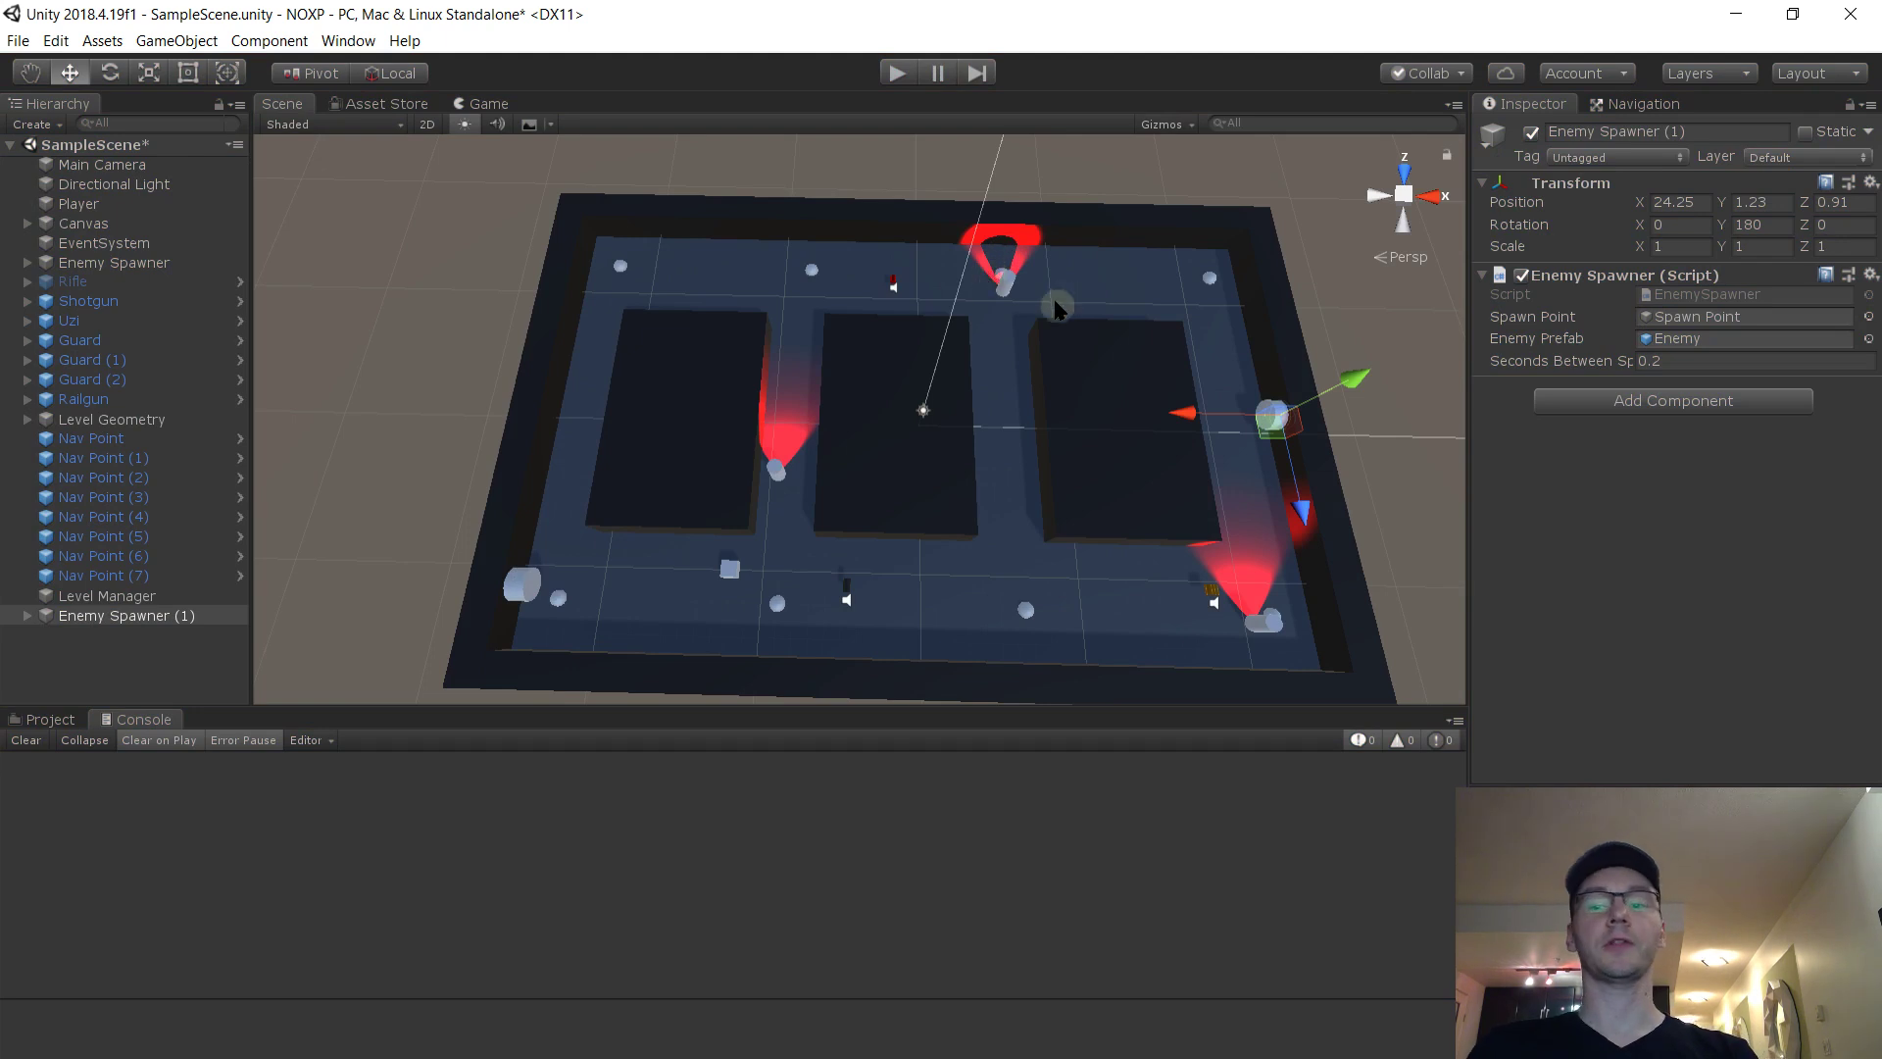
Open the EnemySpawner script, declare public int enemiesToSpawn; below secondsSinceLastSpawn after a blank line, and save the file
{"action": "double_click", "coordinate": [1703, 295]}
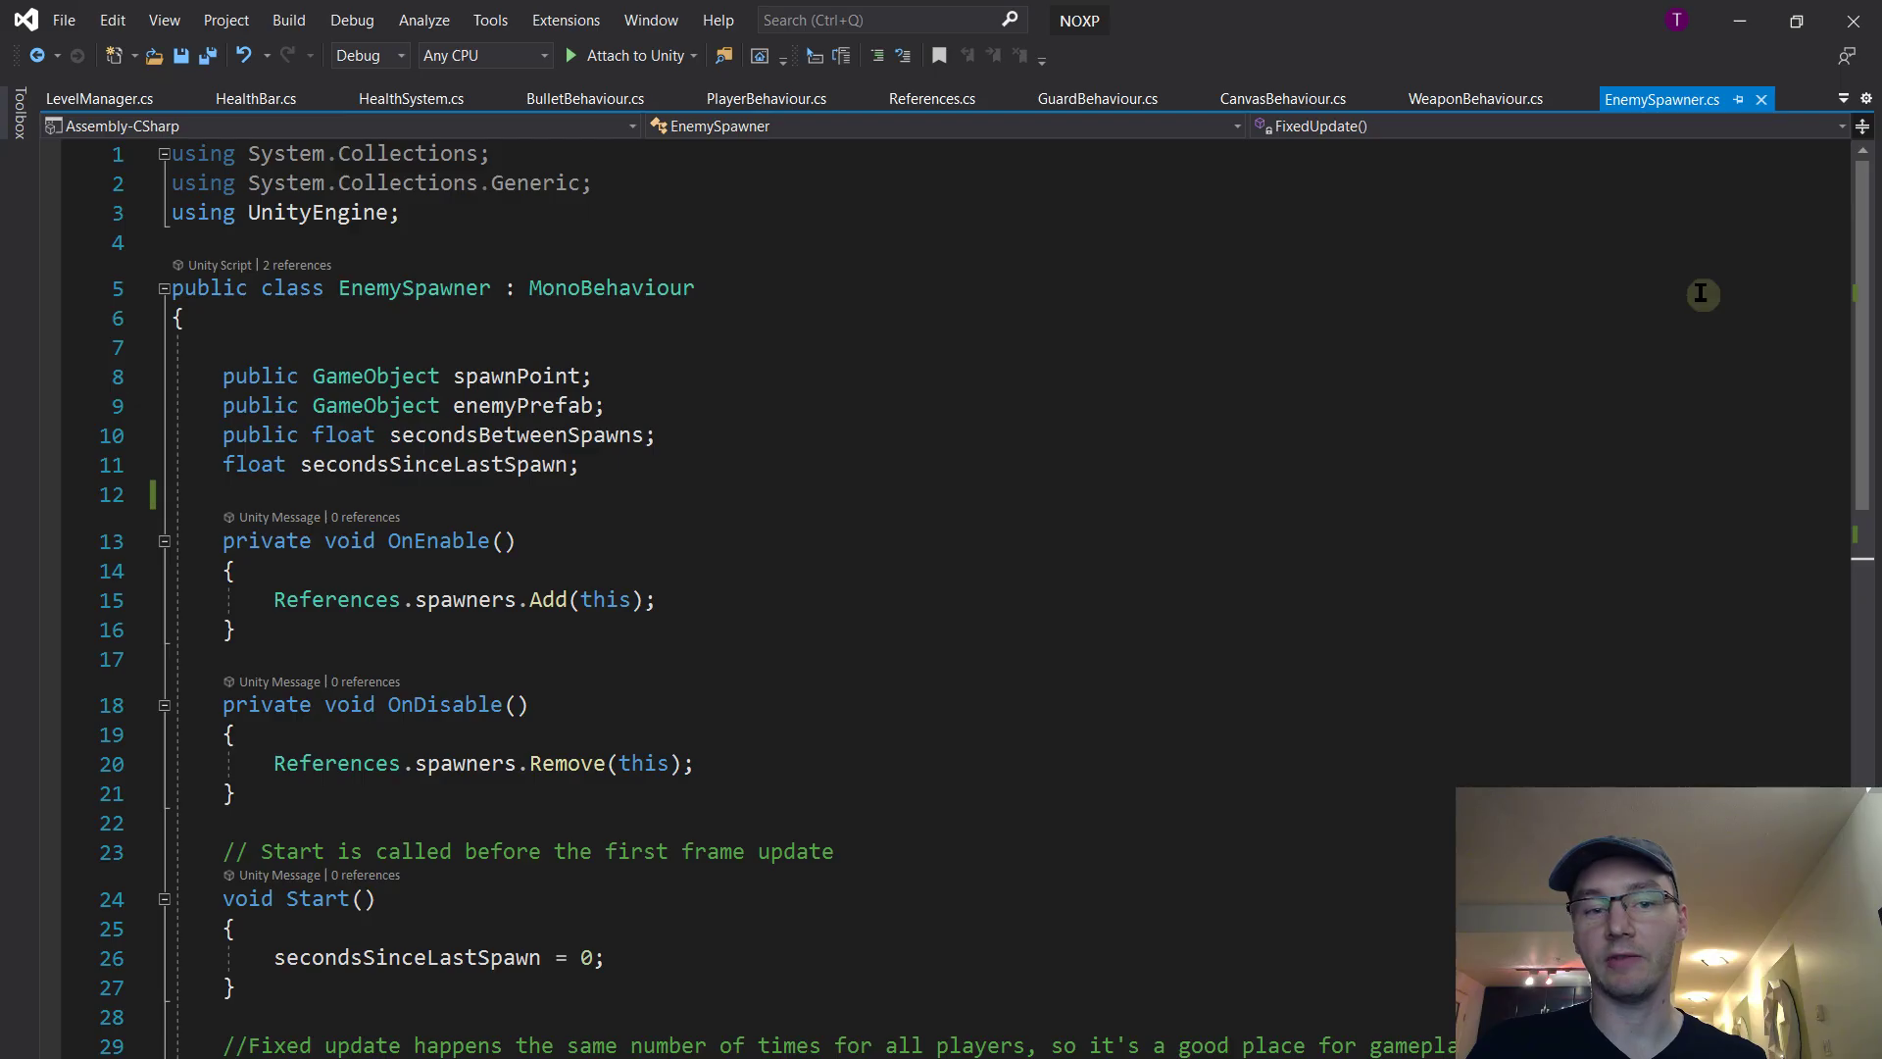
{"action": "left_click", "coordinate": [823, 464]}
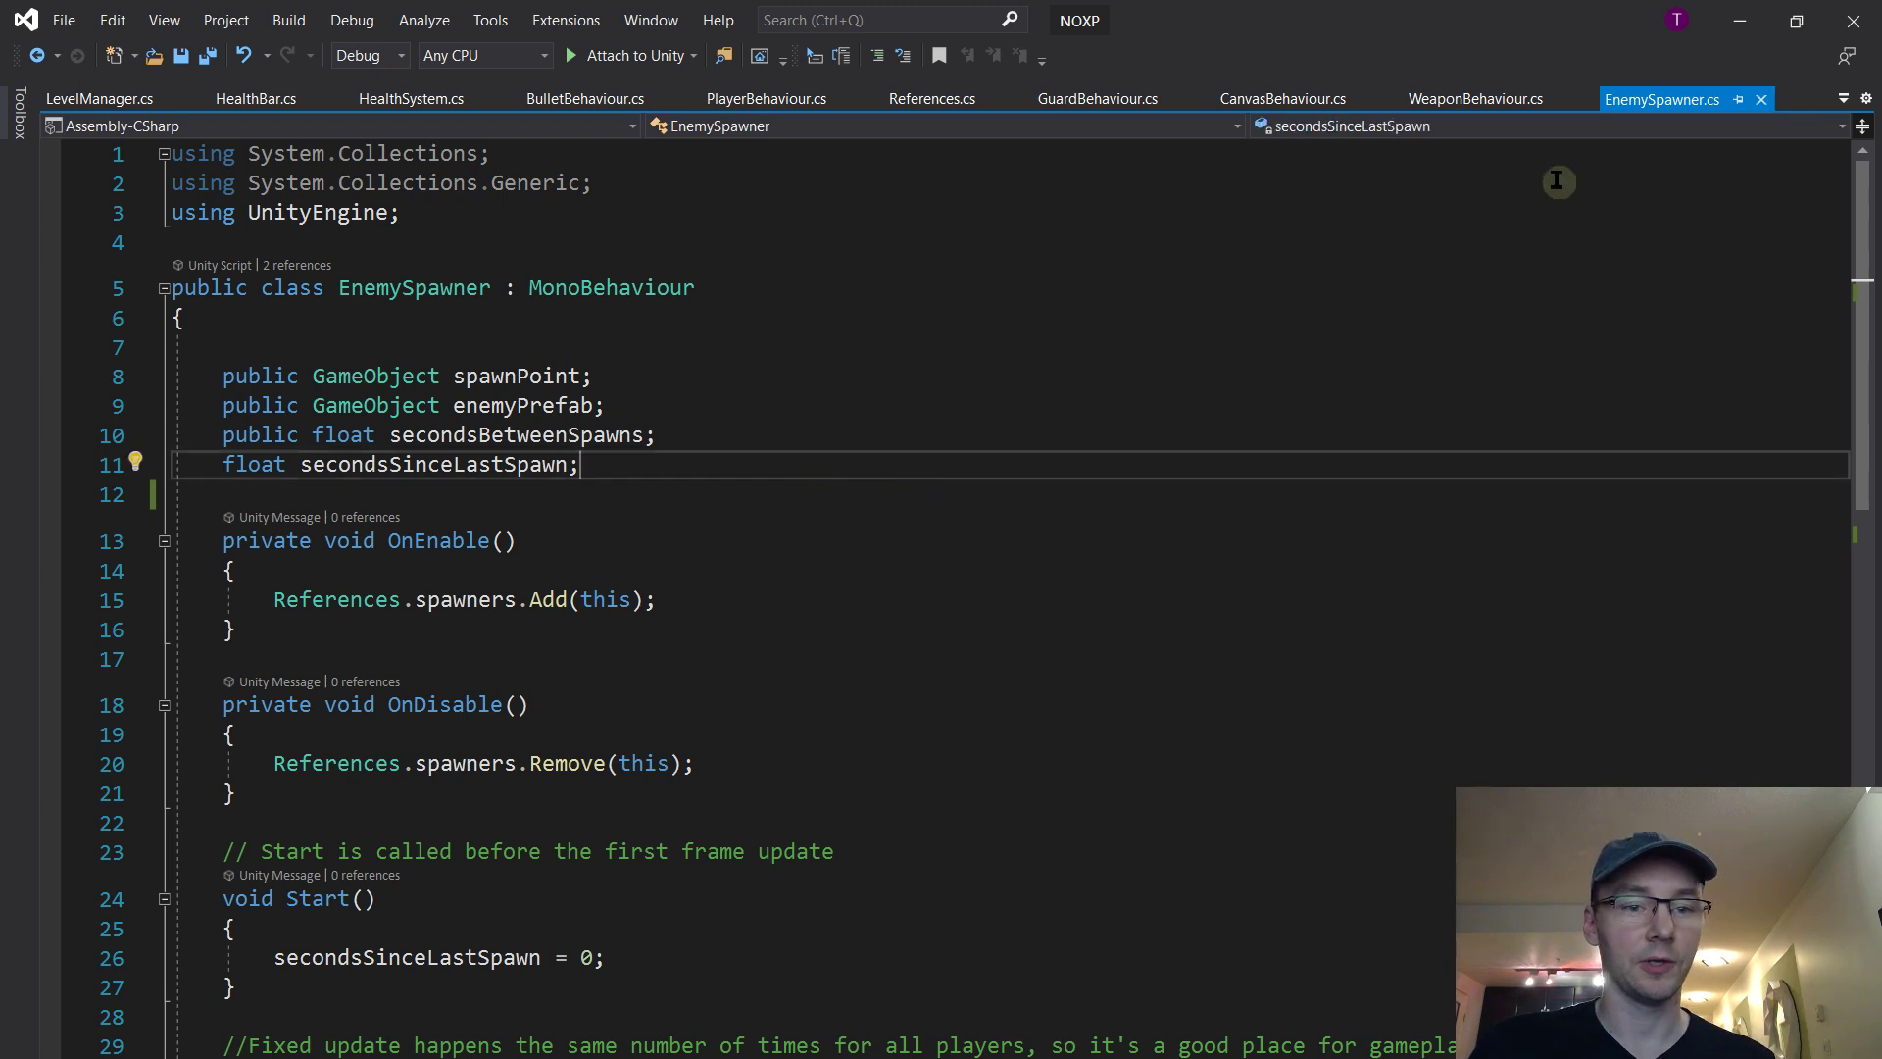
{"action": "key", "text": "Return"}
{"action": "key", "text": "Return"}
{"action": "type", "text": "public int "}
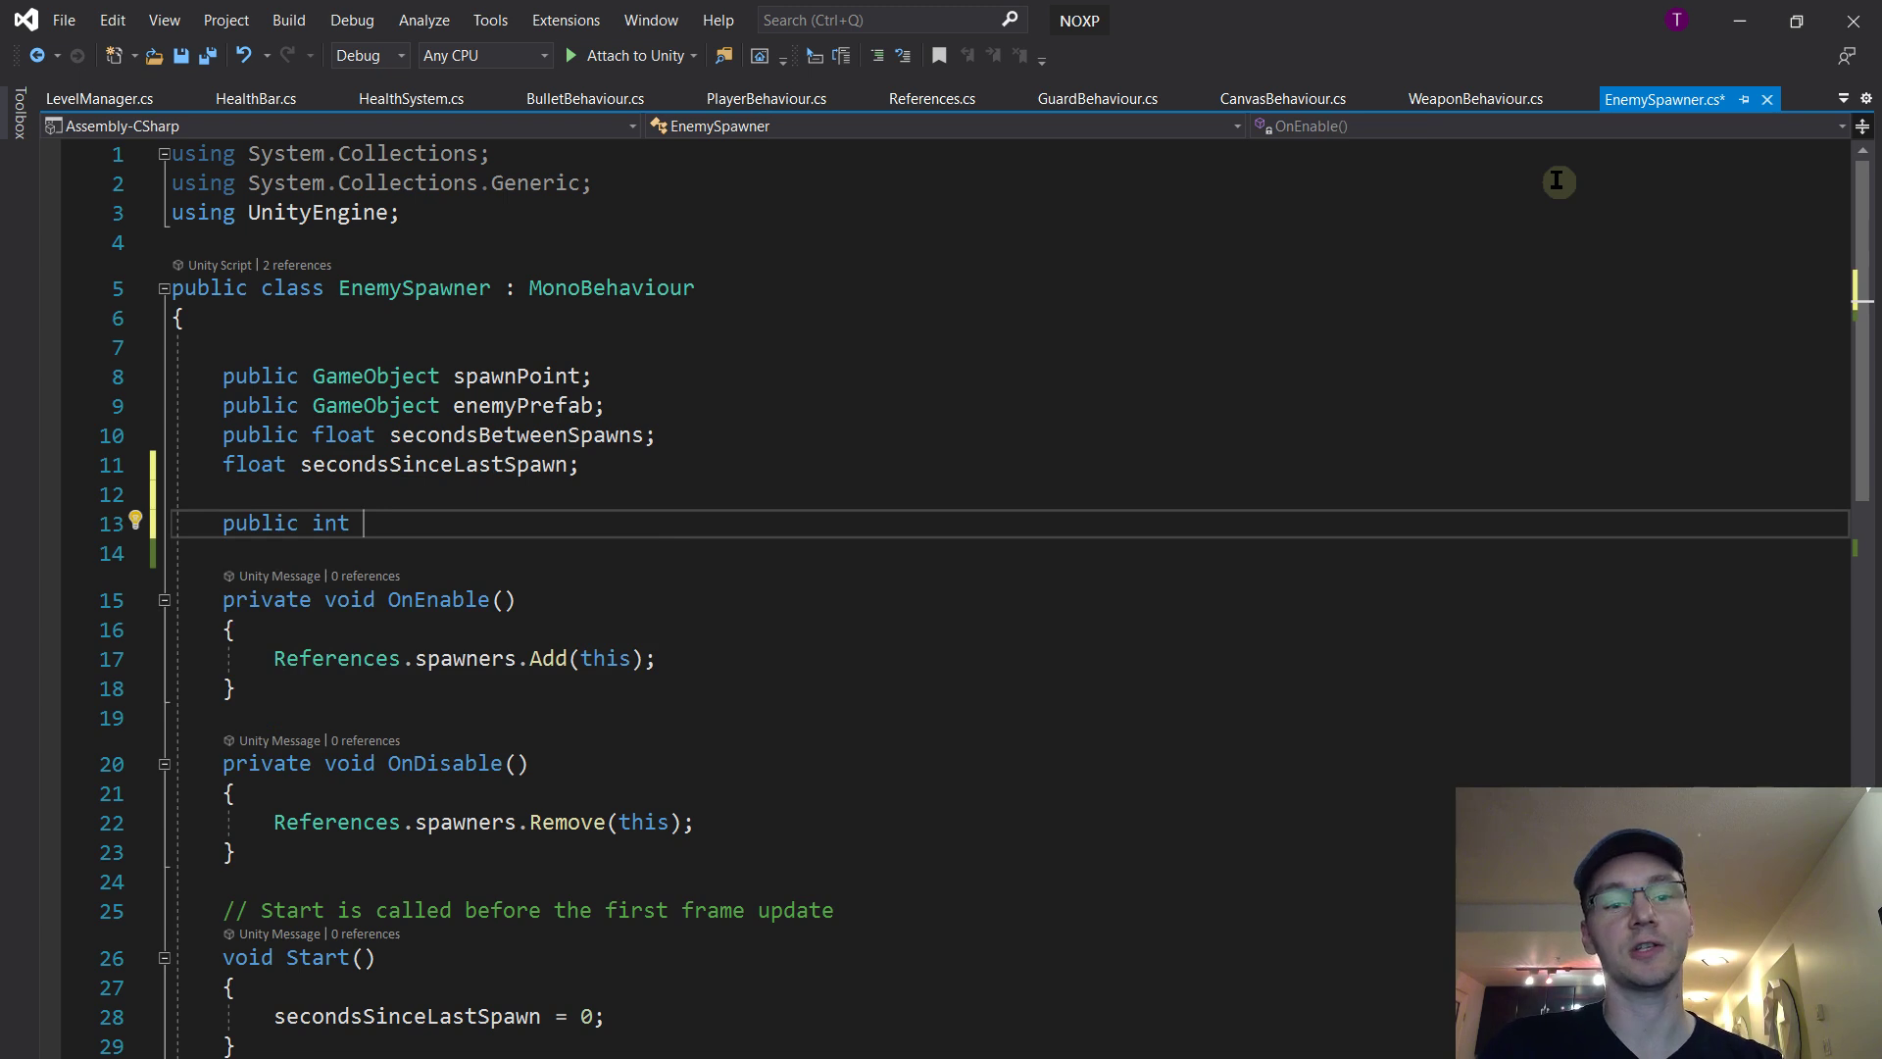
{"action": "type", "text": "enemiesToSpawn;"}
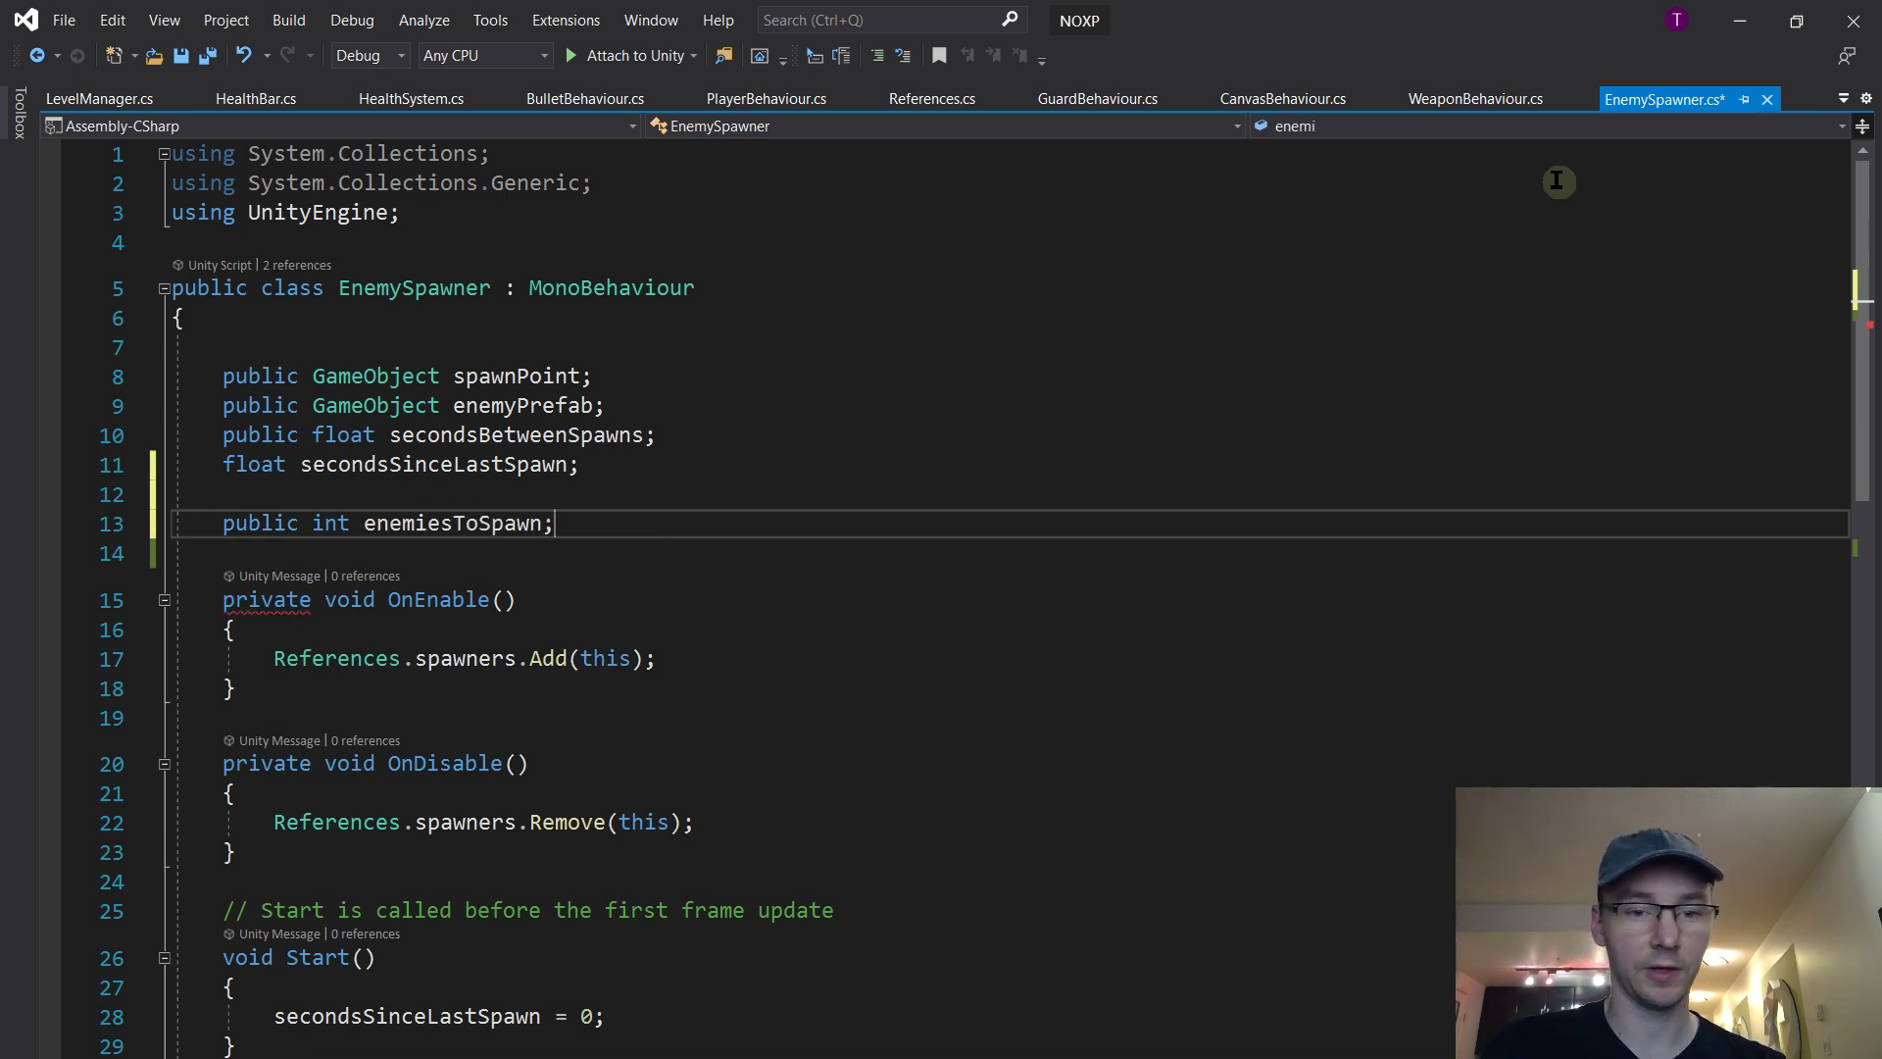
{"action": "double_click", "coordinate": [534, 522]}
{"action": "key", "text": "ctrl+s"}
Extend the outer if condition in FixedUpdate with && enemiesToSpawn > 0 after References.levelManager.alarmSounded
{"action": "scroll", "coordinate": [722, 526], "scroll_direction": "down", "scroll_amount": 4}
{"action": "scroll", "coordinate": [812, 454], "scroll_direction": "up", "scroll_amount": 1}
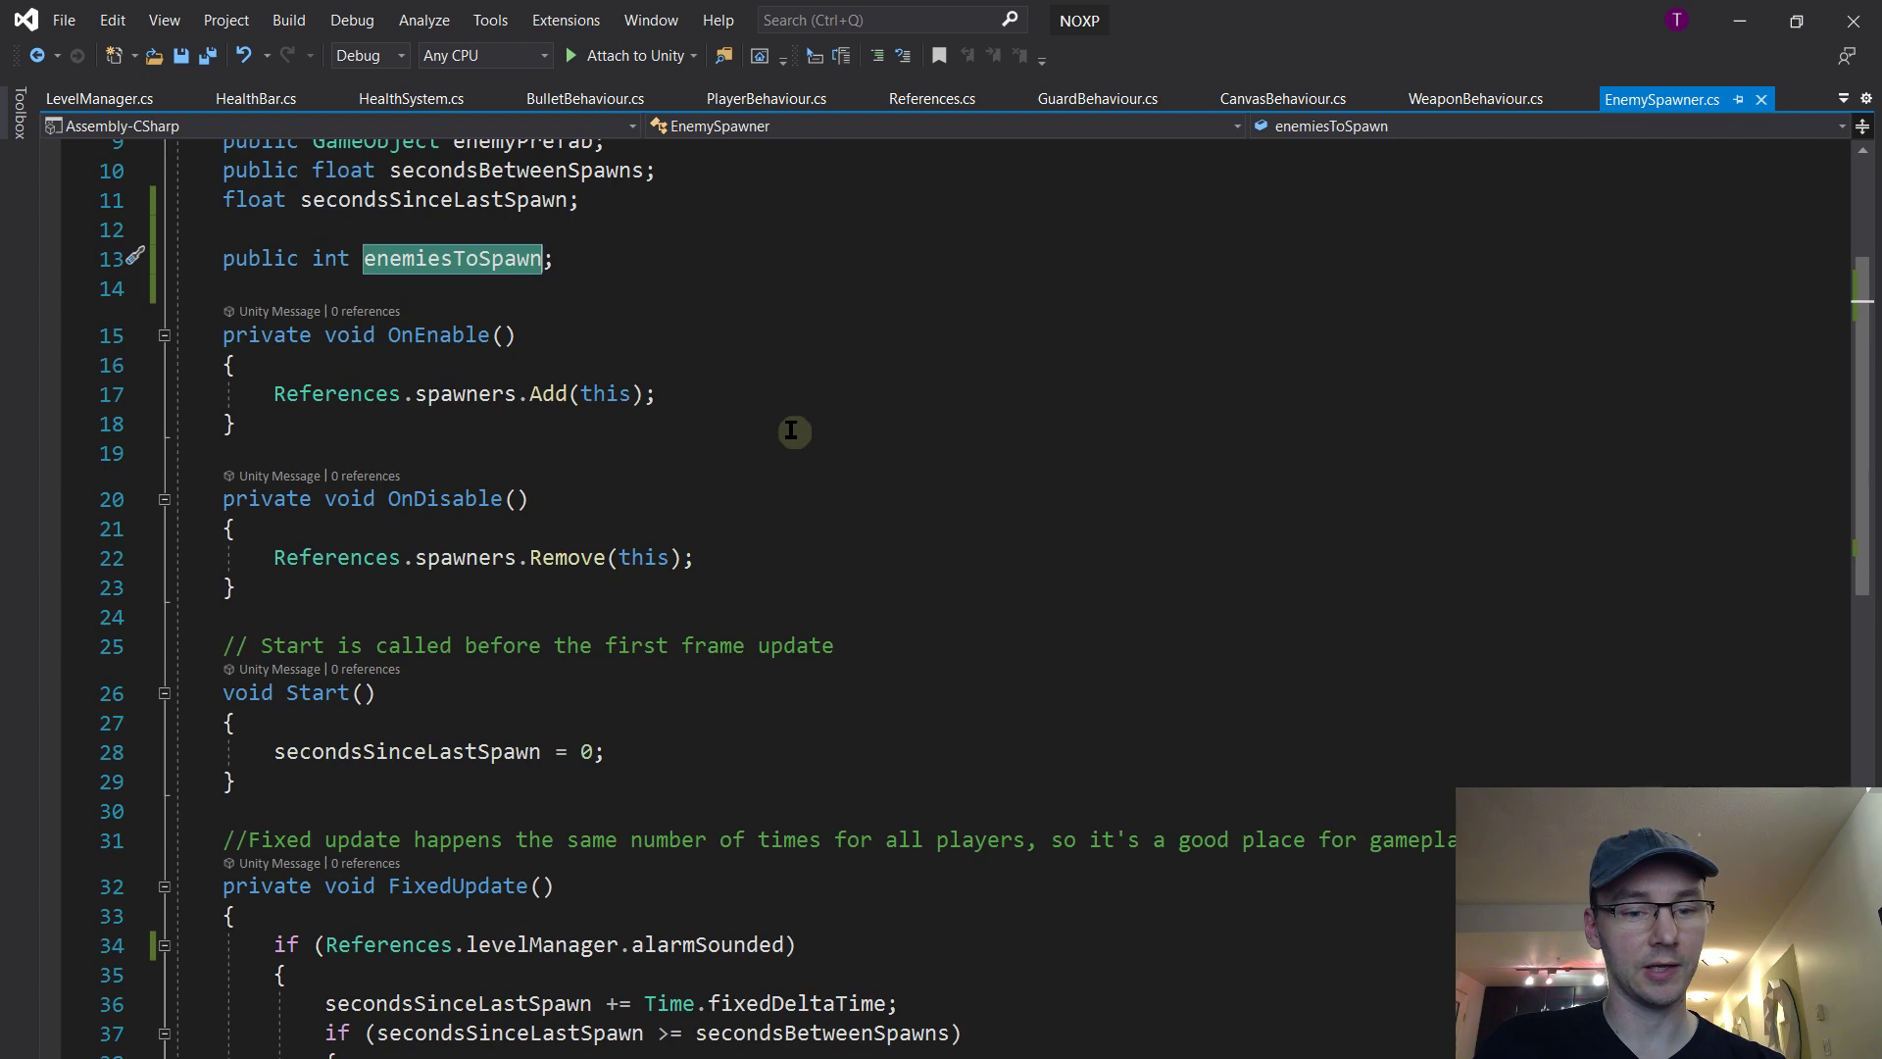
{"action": "scroll", "coordinate": [791, 431], "scroll_direction": "down", "scroll_amount": 6}
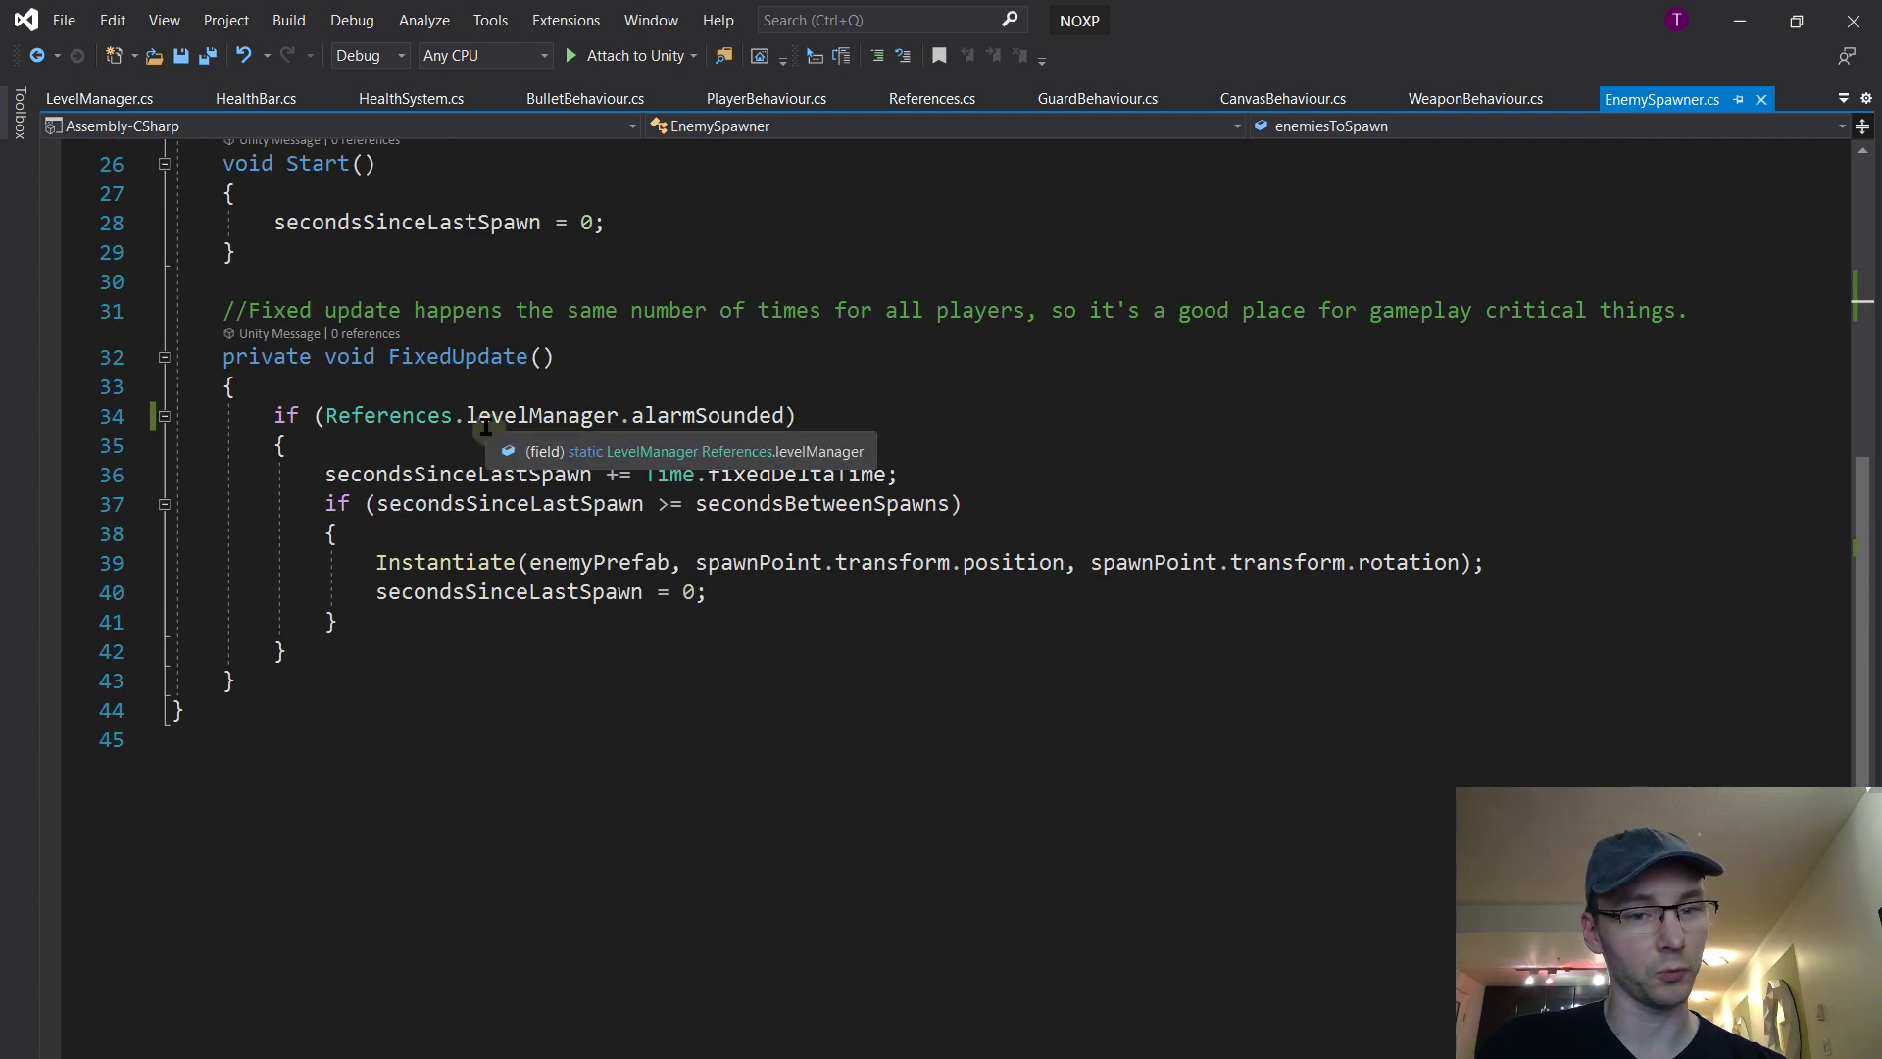
{"action": "double_click", "coordinate": [534, 422]}
{"action": "left_click", "coordinate": [770, 417]}
{"action": "left_click", "coordinate": [800, 416]}
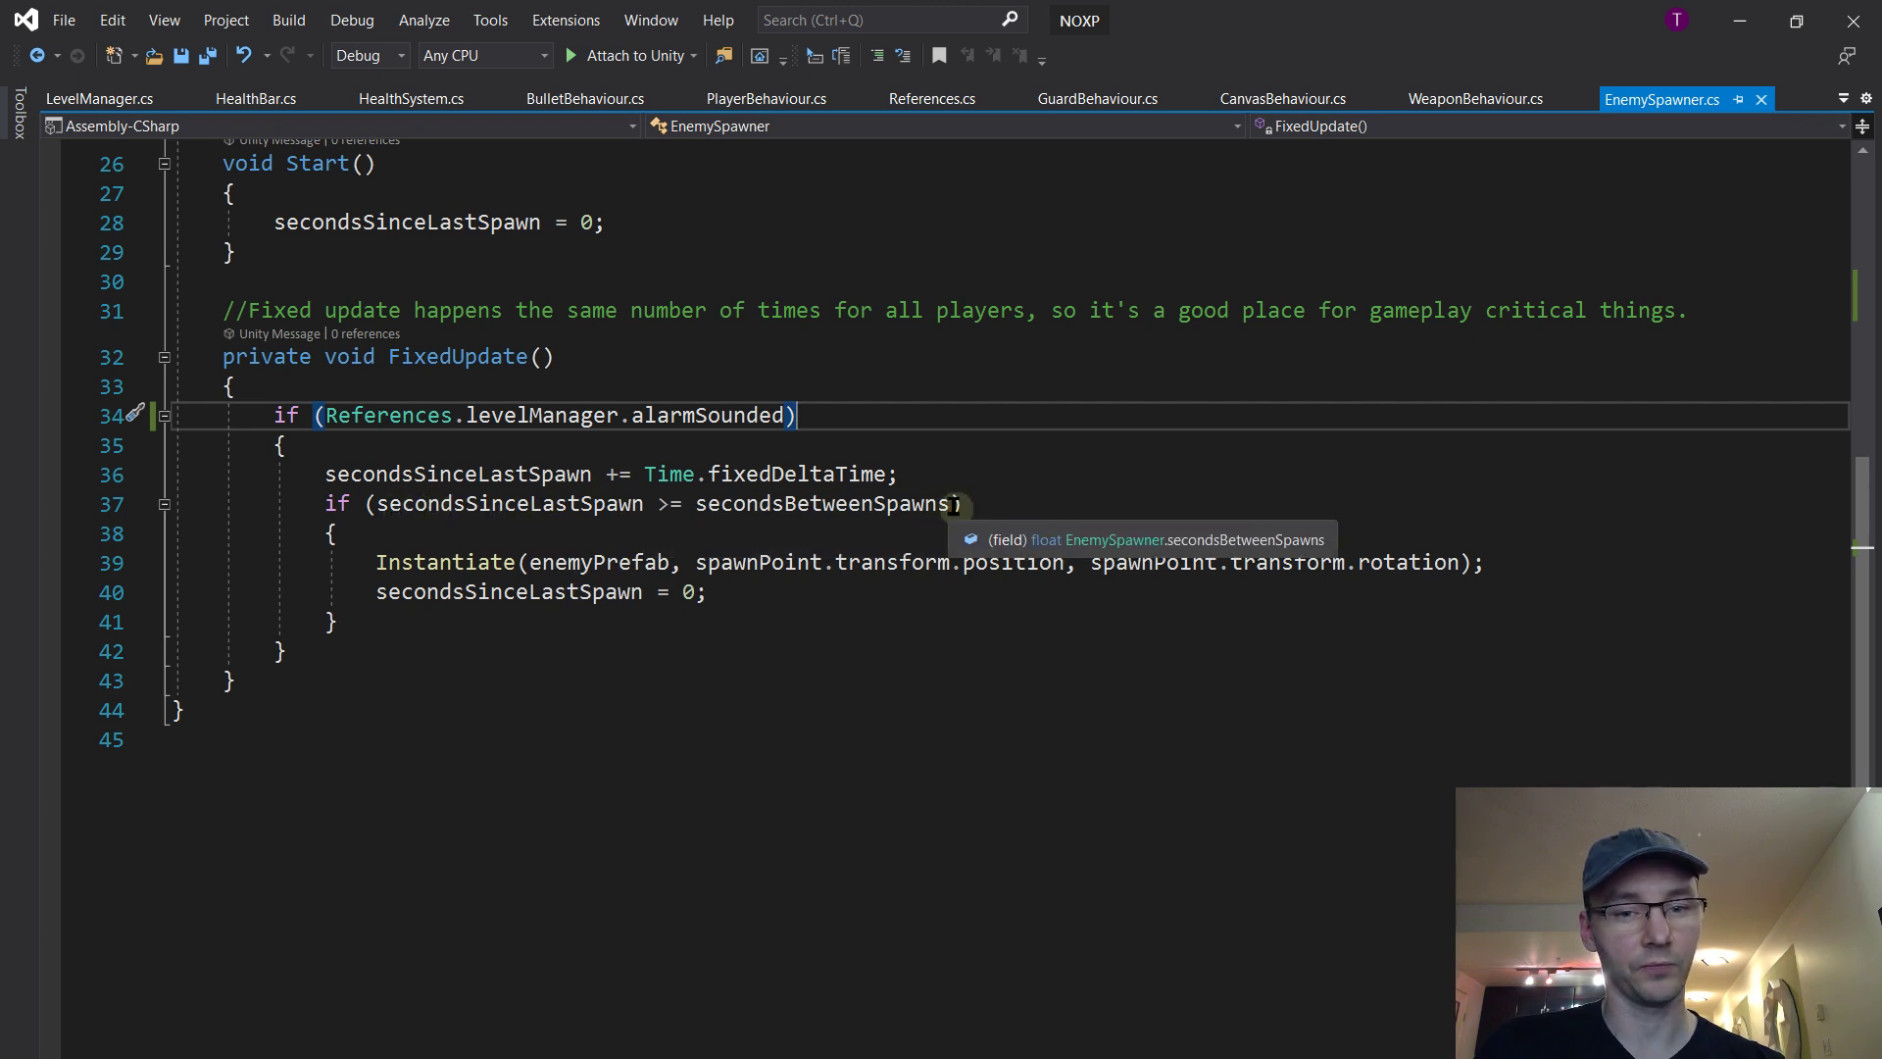
{"action": "double_click", "coordinate": [784, 416]}
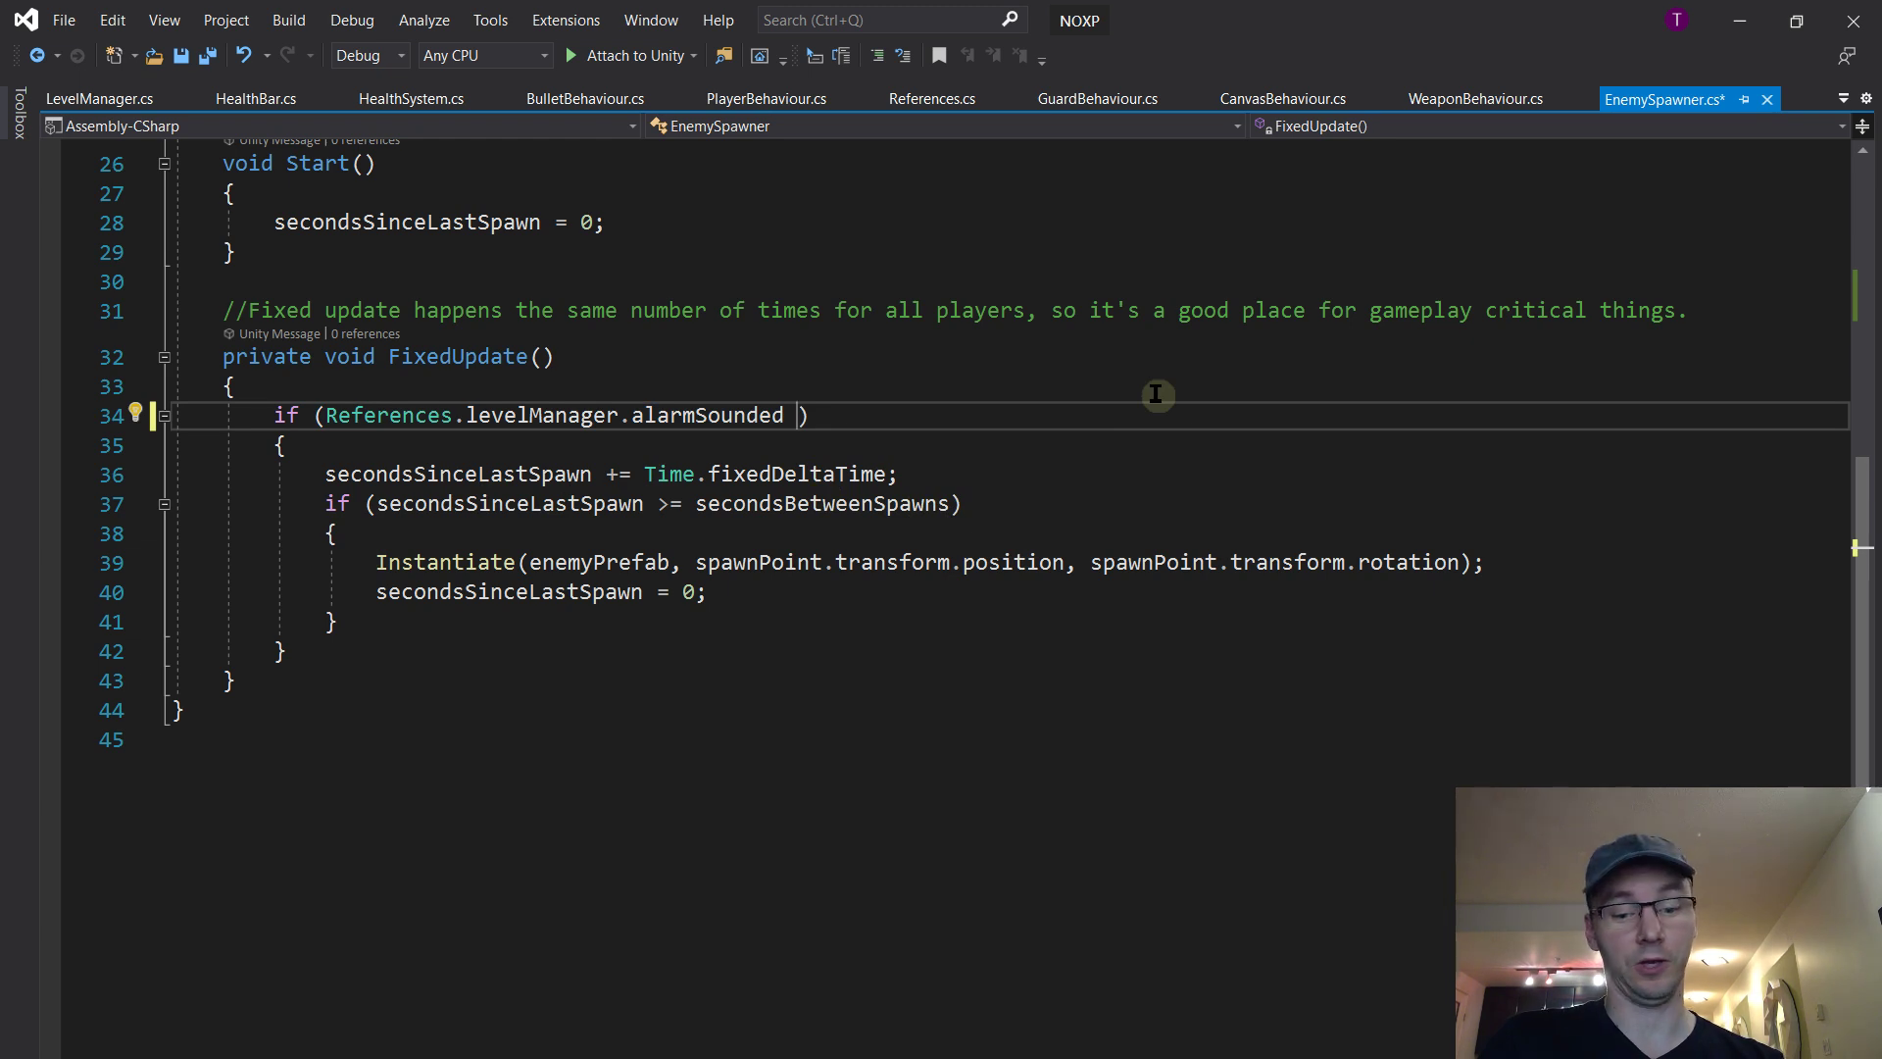
{"action": "type", "text": "&& enemiesToSpawn > 0"}
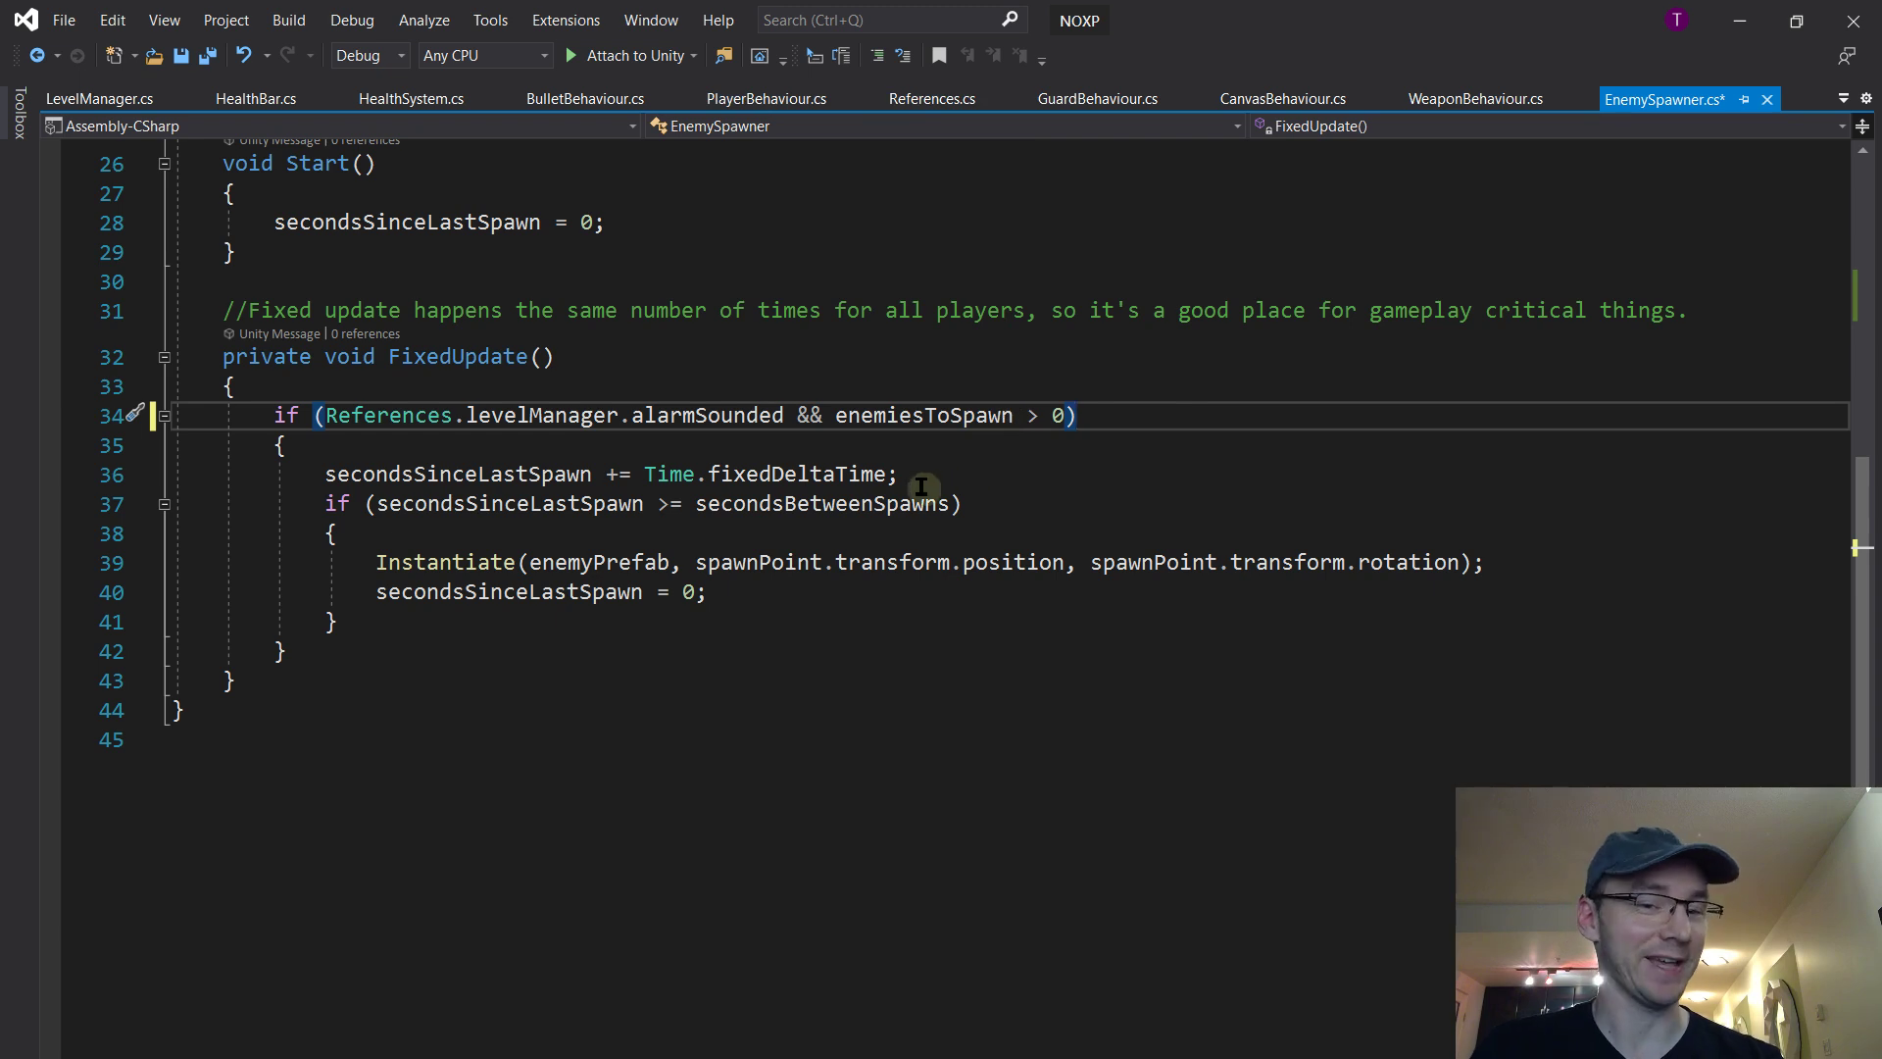
Add enemiesToSpawn--; on a new line after secondsSinceLastSpawn = 0; in FixedUpdate, and save the file
{"action": "left_click", "coordinate": [785, 596]}
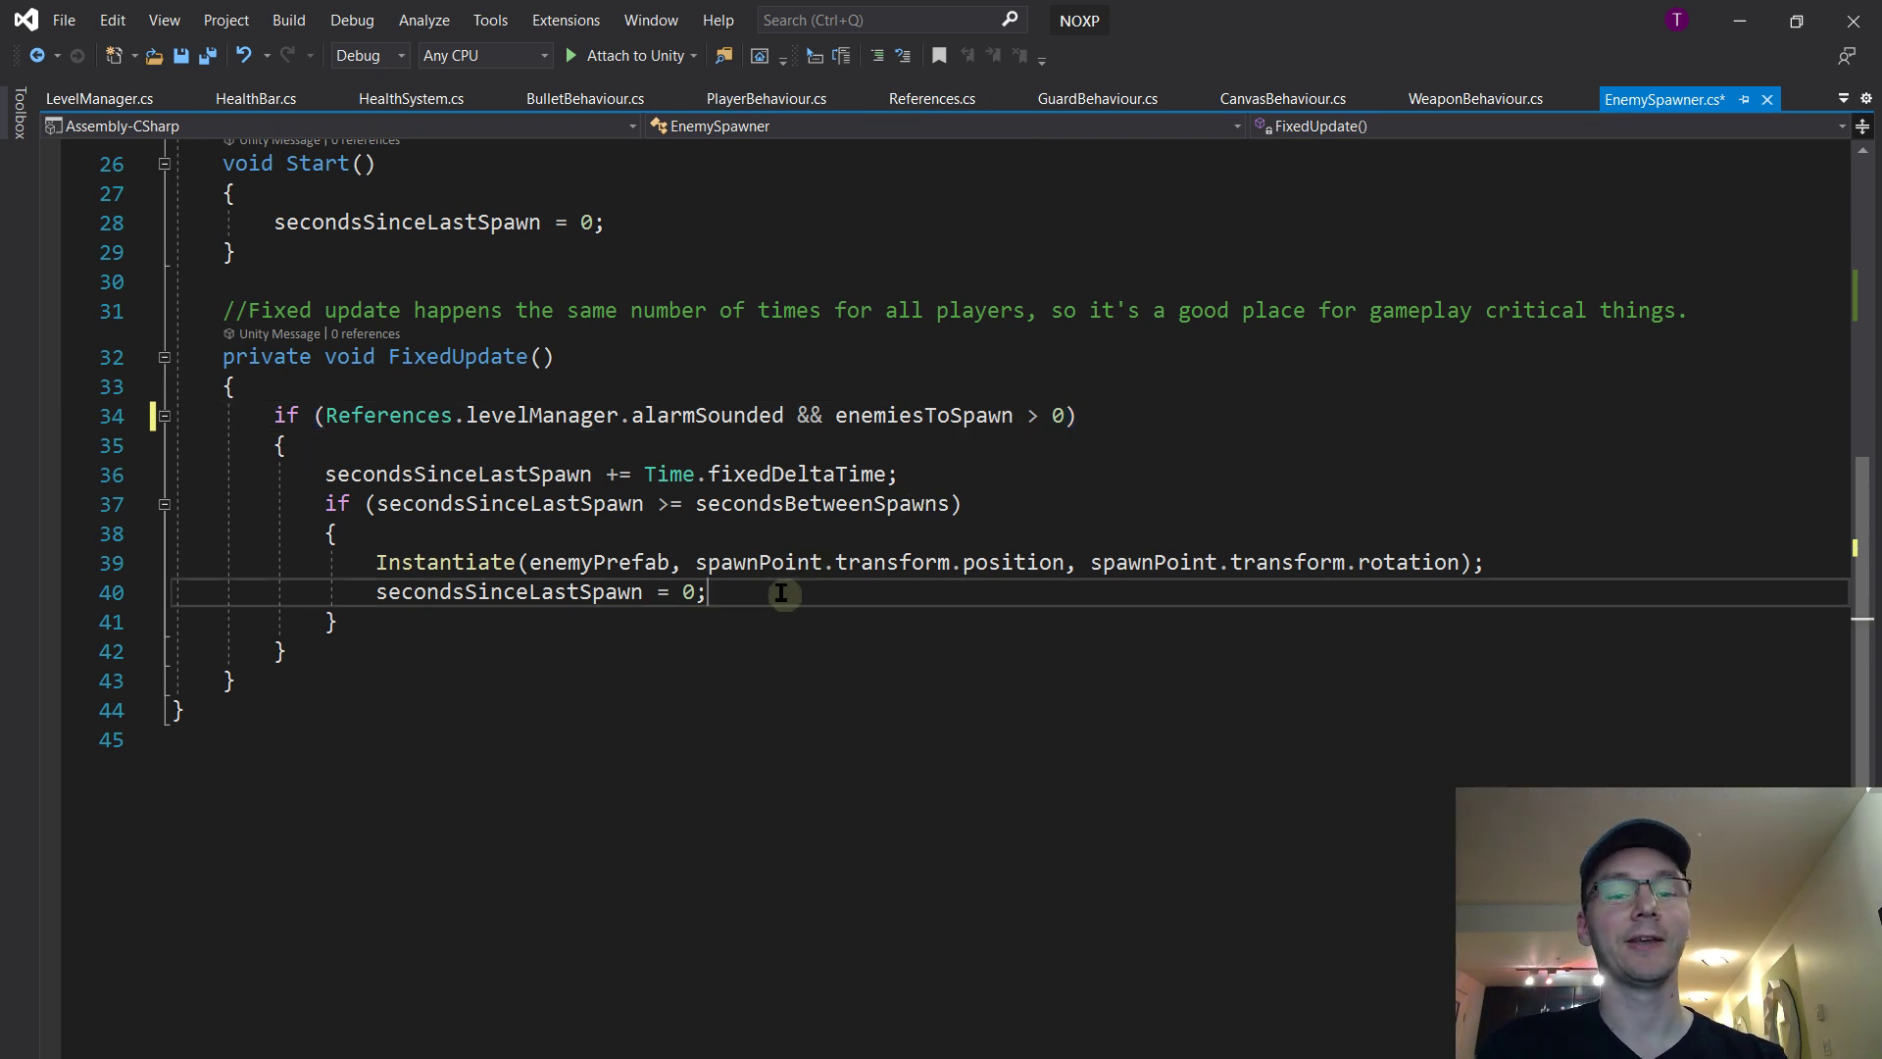
{"action": "key", "text": "Return"}
{"action": "type", "text": "enemiesToSpawn--;"}
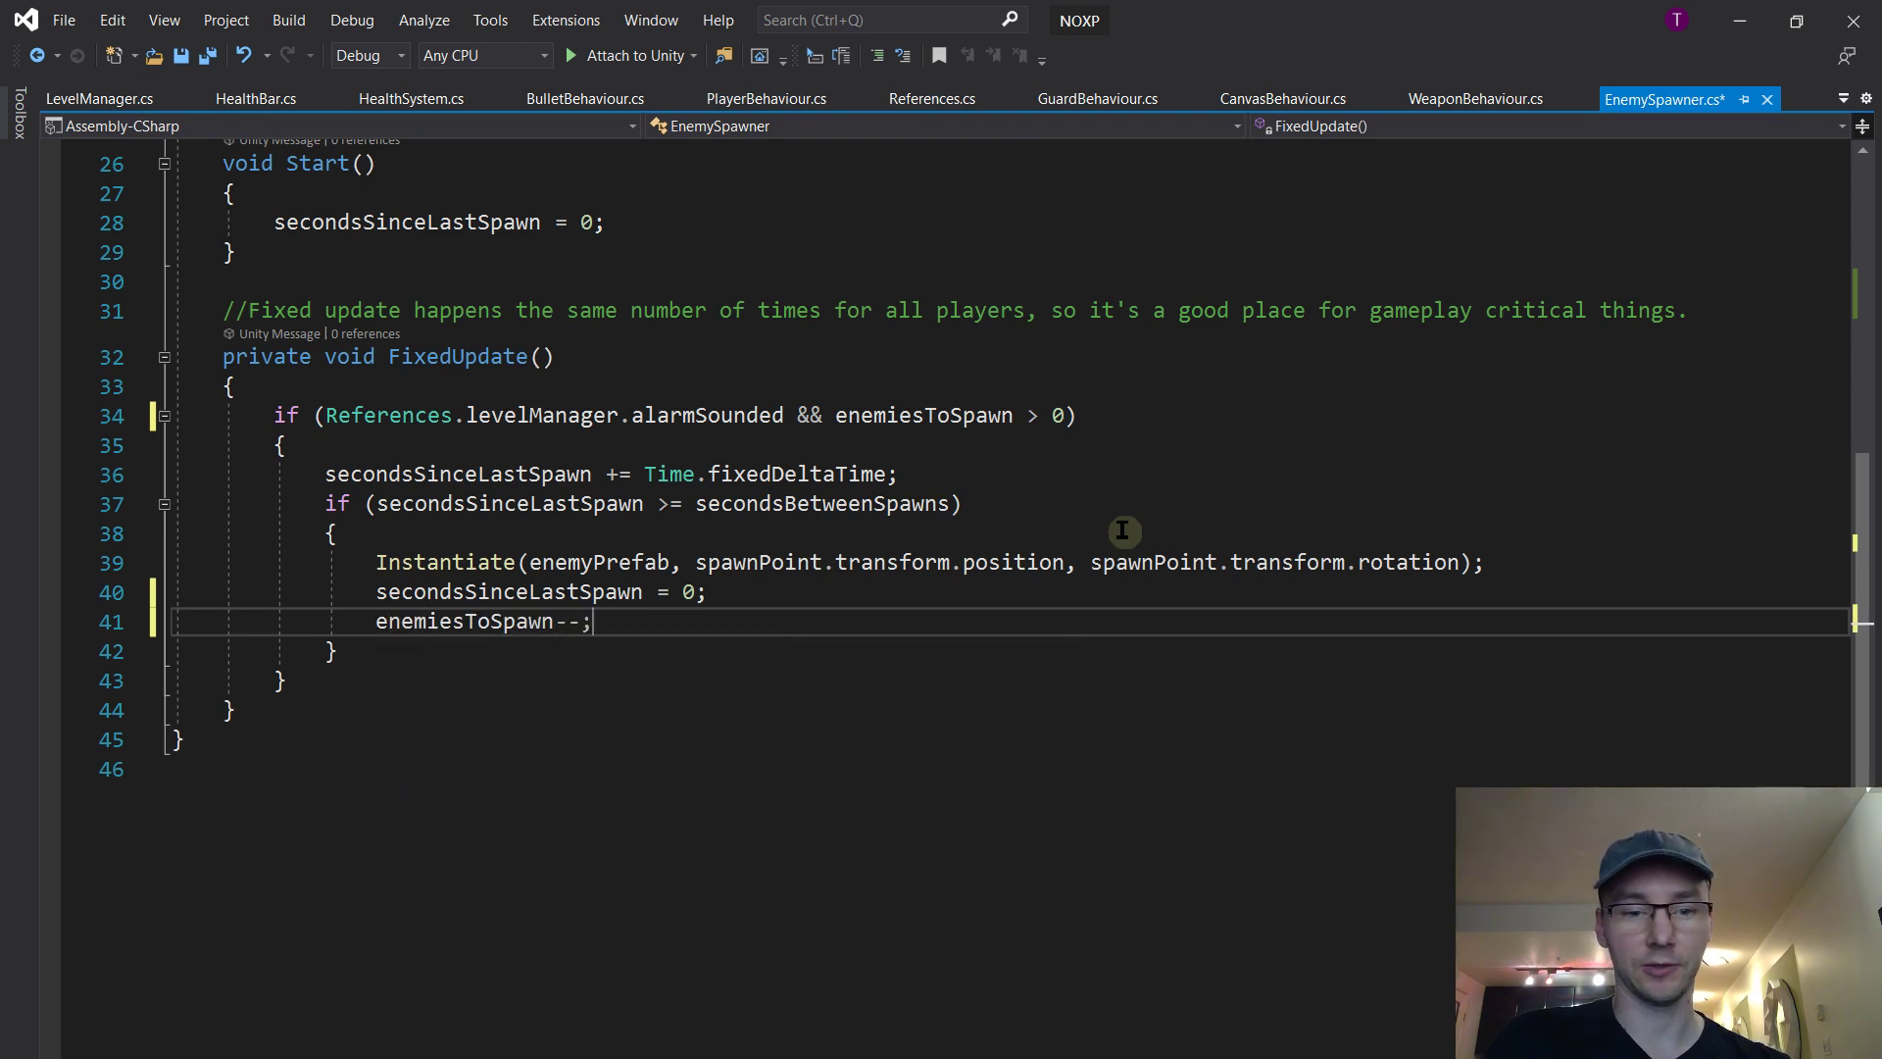
{"action": "key", "text": "ctrl+s"}
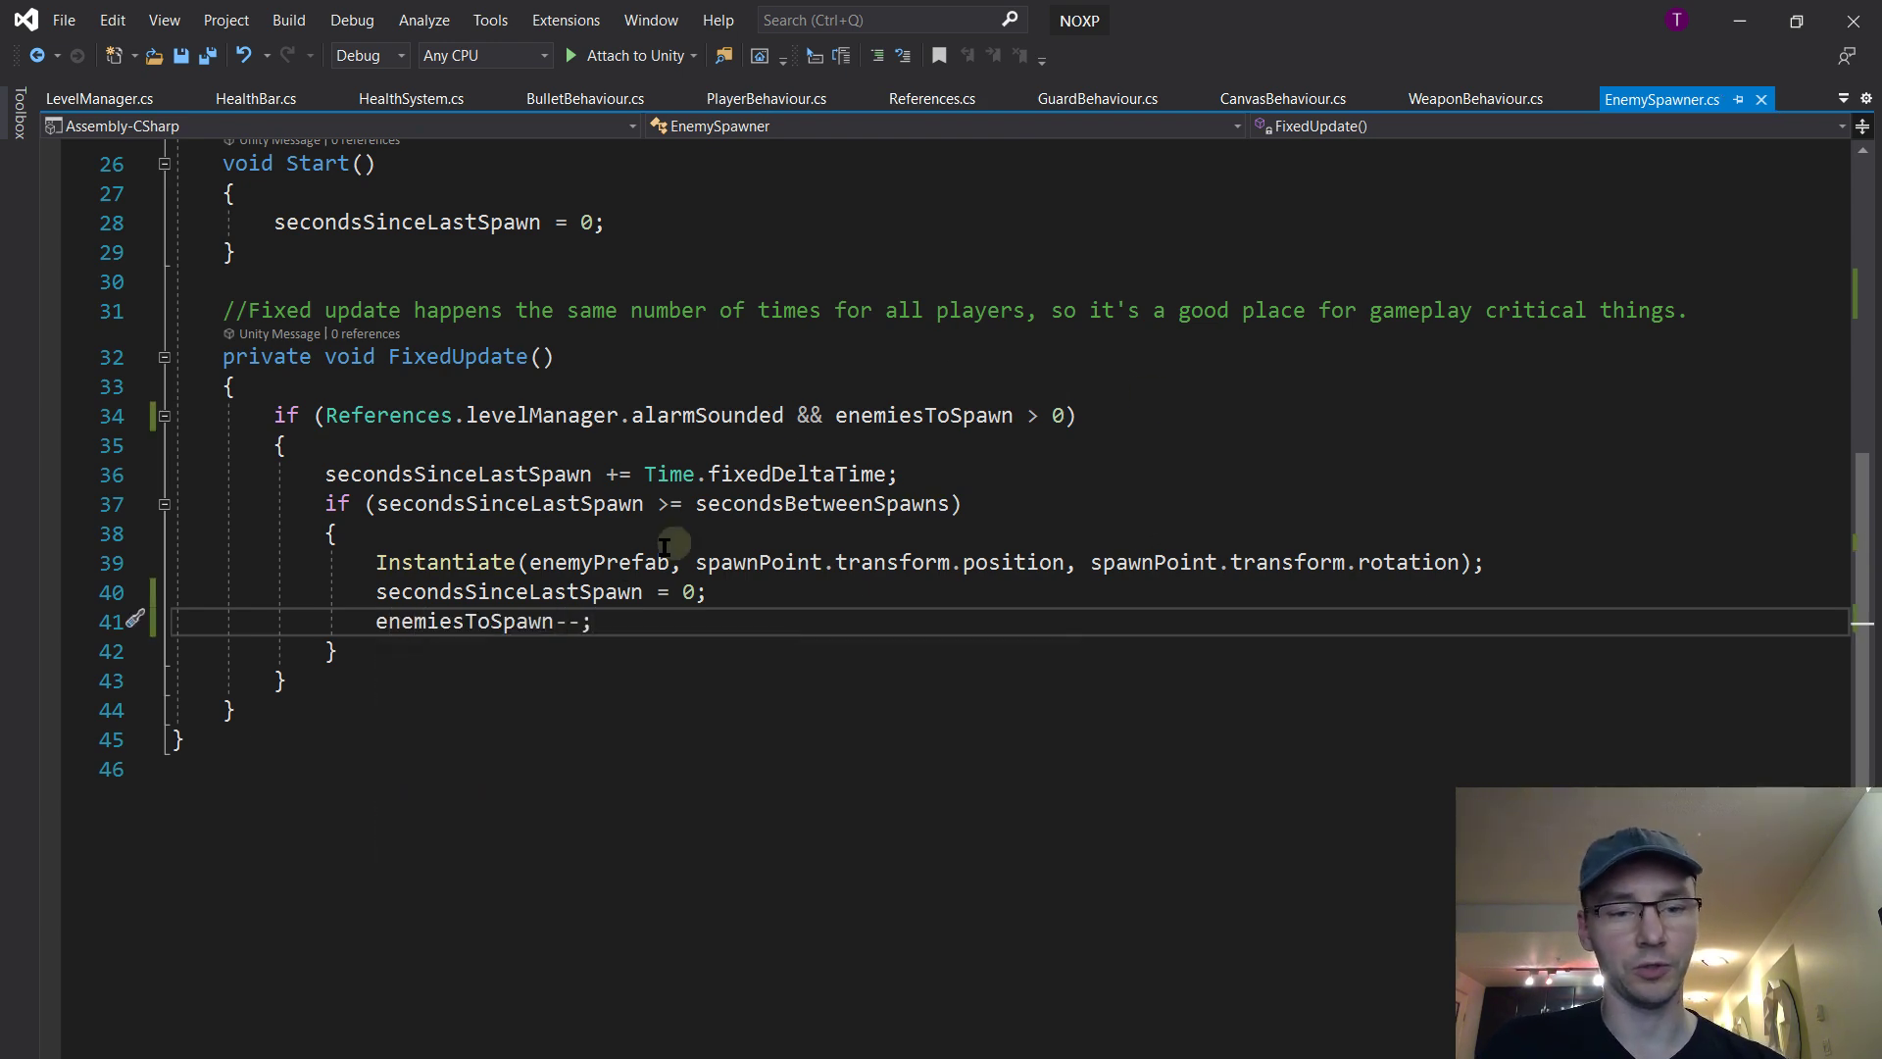
Rewrite the decrement as enemiesToSpawn -= 1, change it back to enemiesToSpawn--; and save the file
{"action": "scroll", "coordinate": [656, 605], "scroll_direction": "up", "scroll_amount": 6}
{"action": "scroll", "coordinate": [687, 614], "scroll_direction": "up", "scroll_amount": 3}
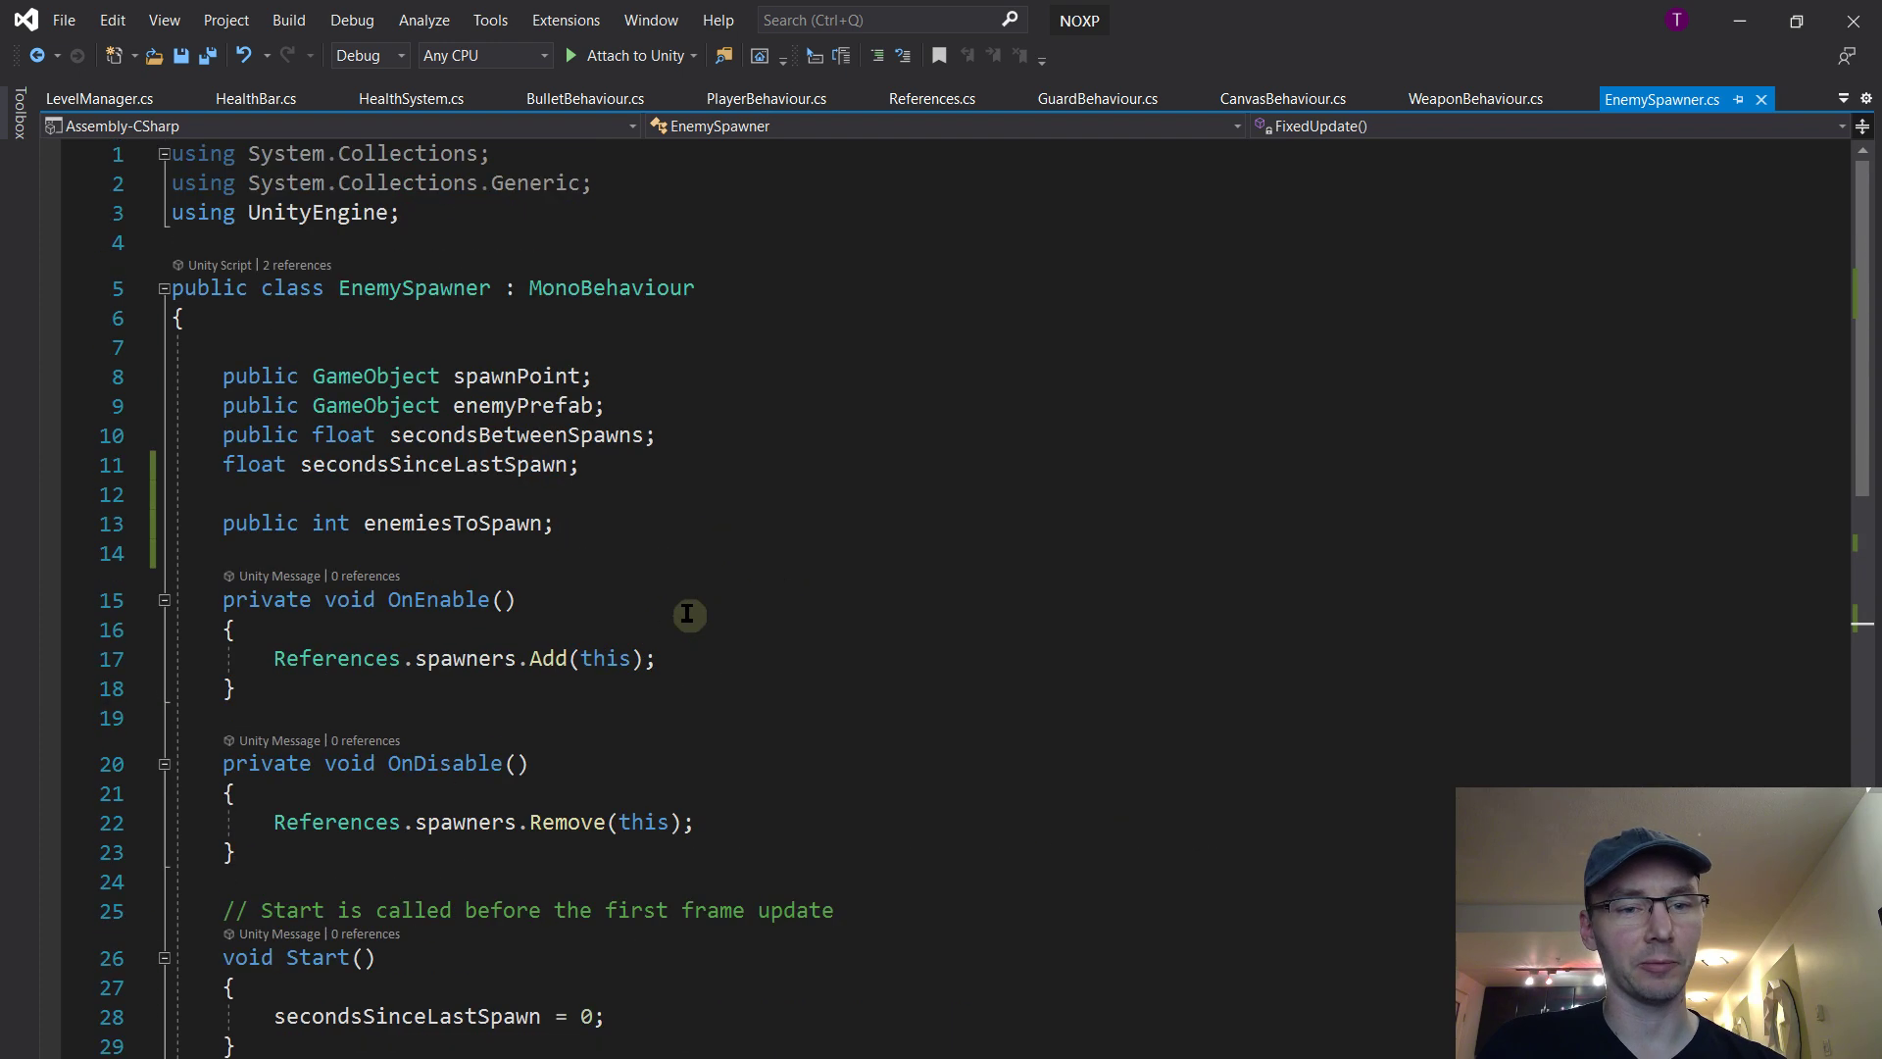
{"action": "scroll", "coordinate": [687, 614], "scroll_direction": "down", "scroll_amount": 7}
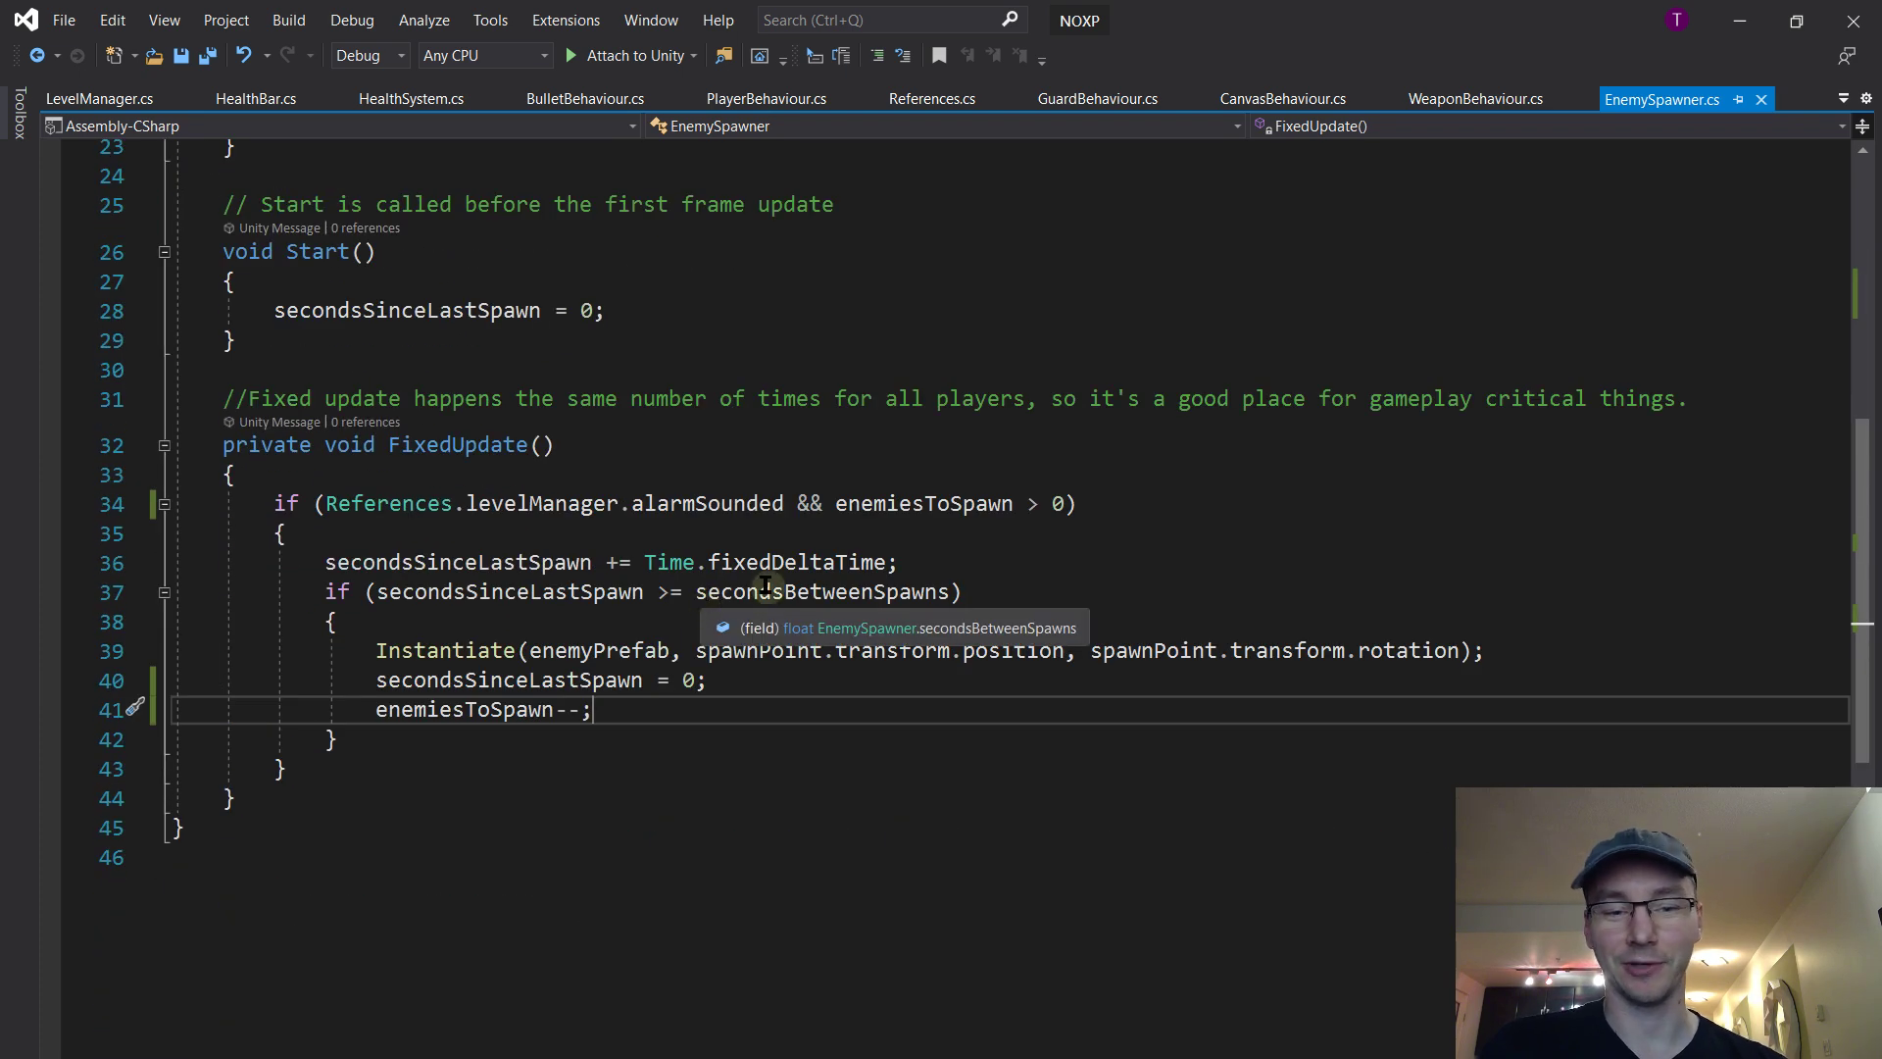
{"action": "key", "text": "BackSpace"}
{"action": "key", "text": "BackSpace"}
{"action": "key", "text": "BackSpace"}
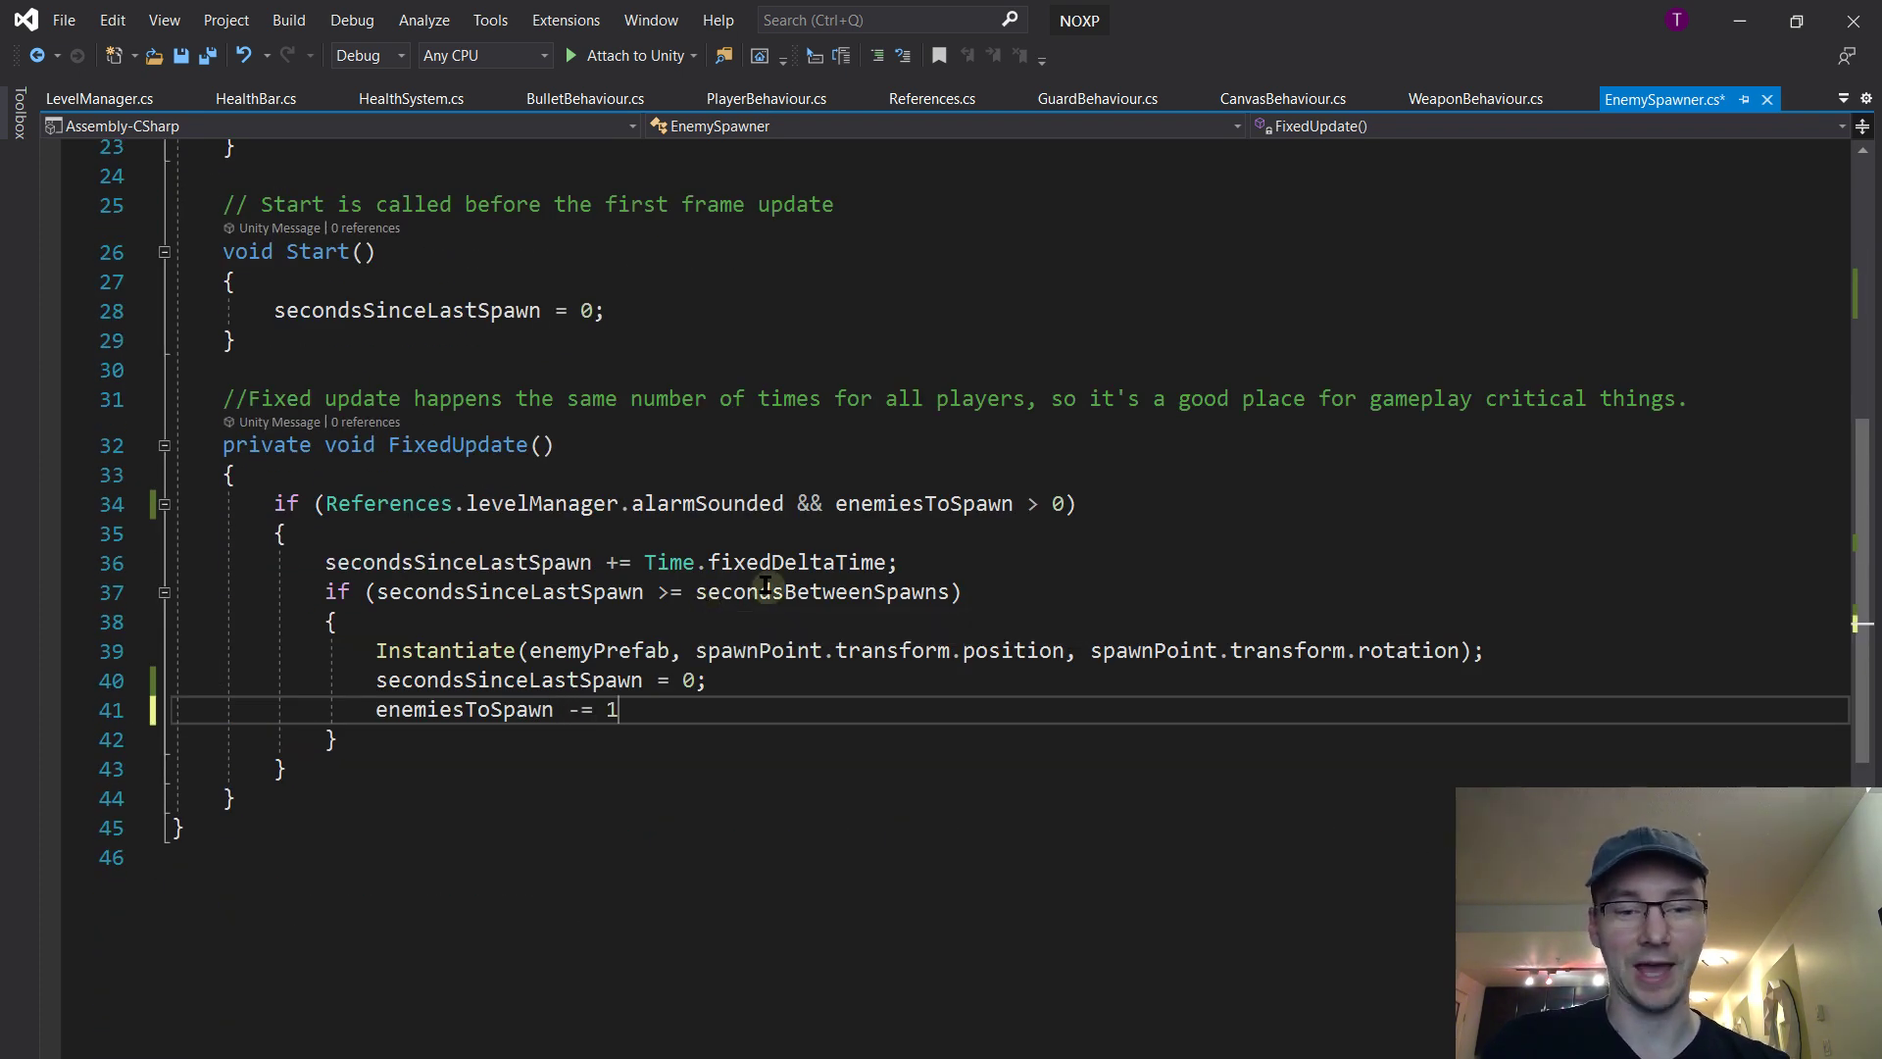
{"action": "left_click_drag", "start_coordinate": [555, 710], "coordinate": [688, 706]}
{"action": "type", "text": "--;"}
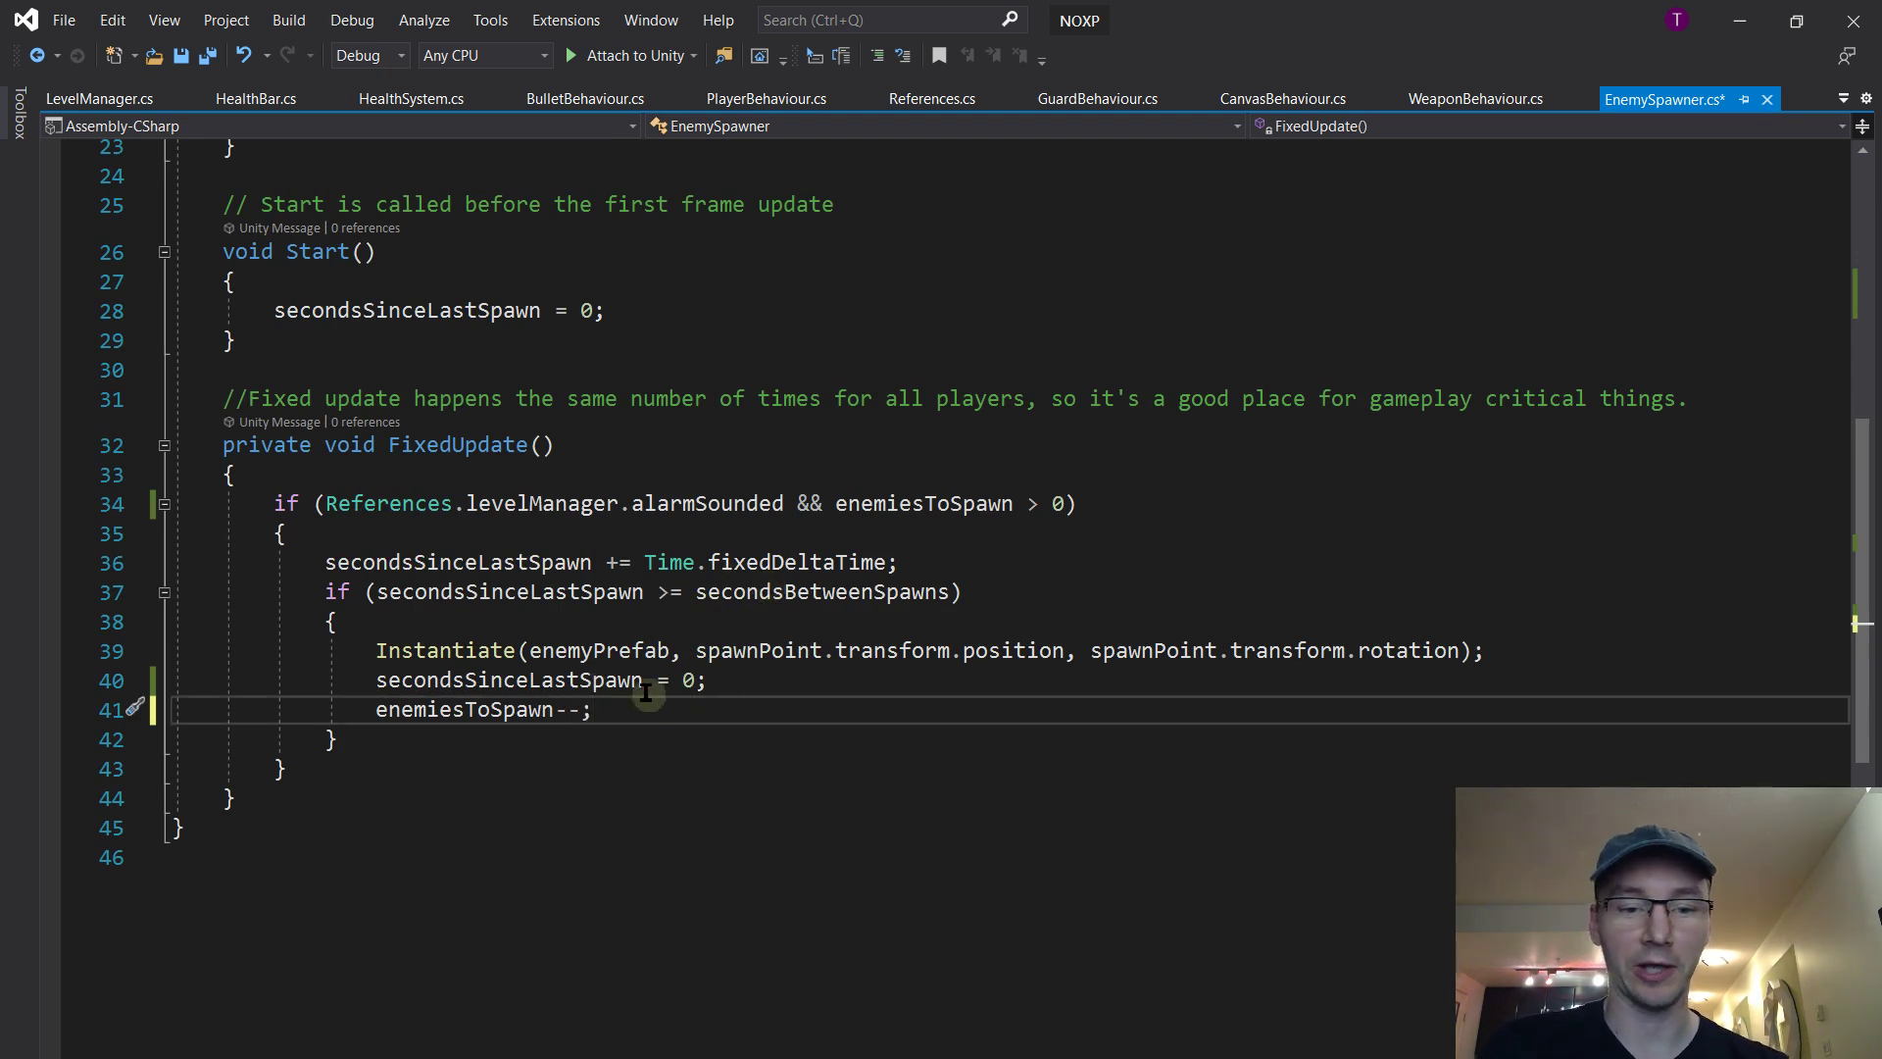
{"action": "key", "text": "ctrl+s"}
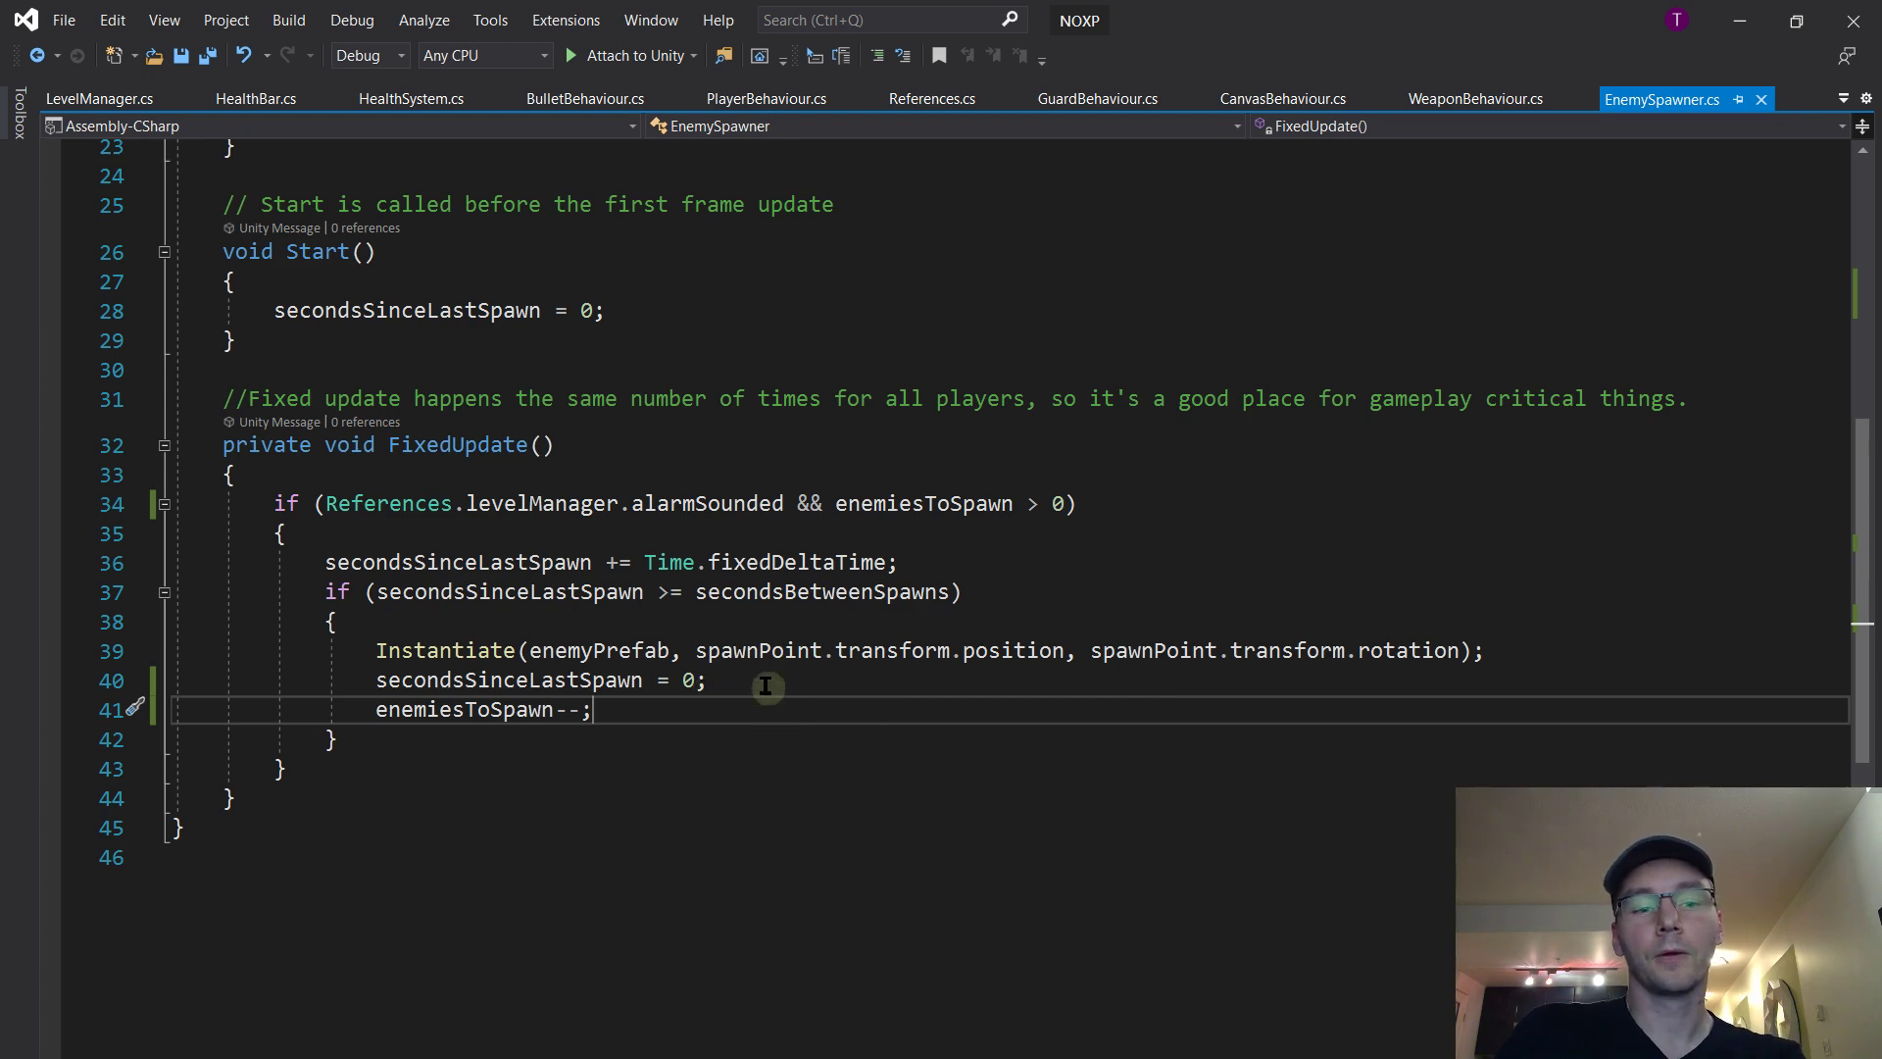
Switch to Unity and move Enemy Spawner in the hierarchy to between Level Manager and Enemy Spawner (1)
{"action": "scroll", "coordinate": [754, 683], "scroll_direction": "up", "scroll_amount": 6}
{"action": "scroll", "coordinate": [754, 683], "scroll_direction": "up", "scroll_amount": 2}
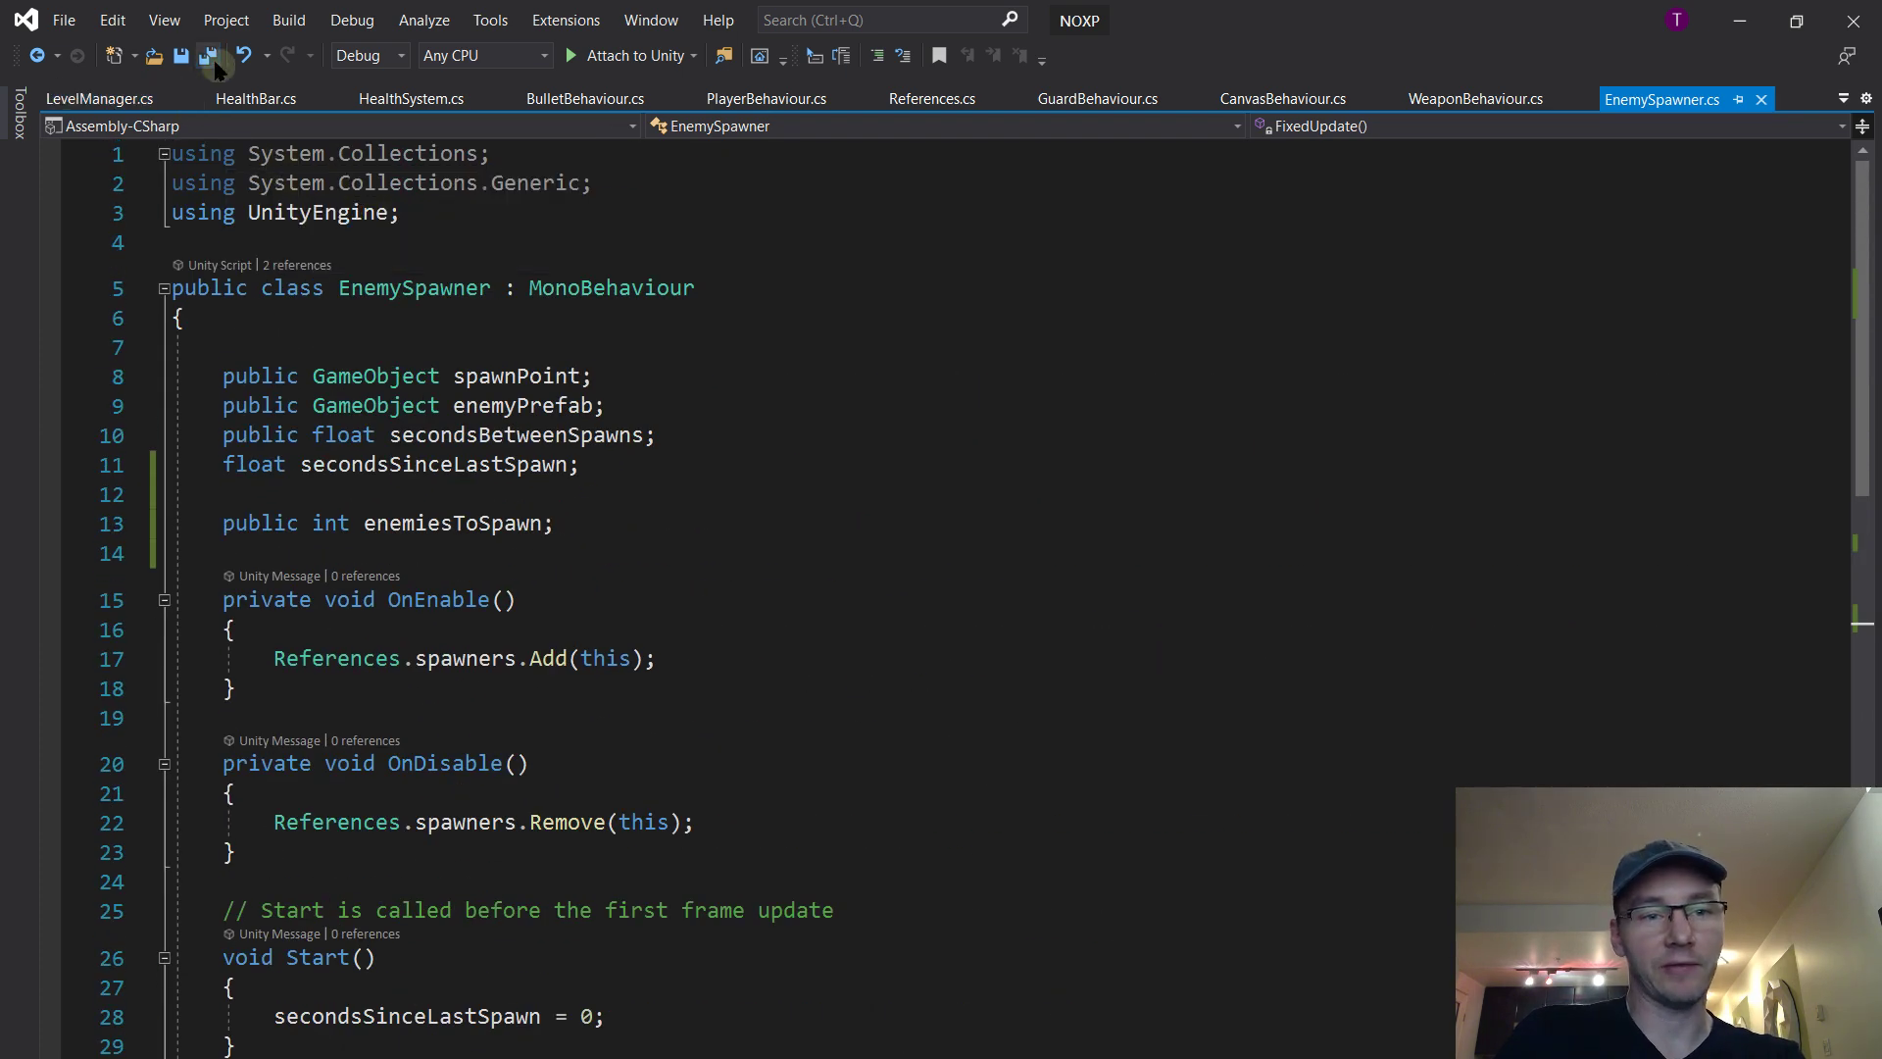
{"action": "key", "text": "alt+Tab"}
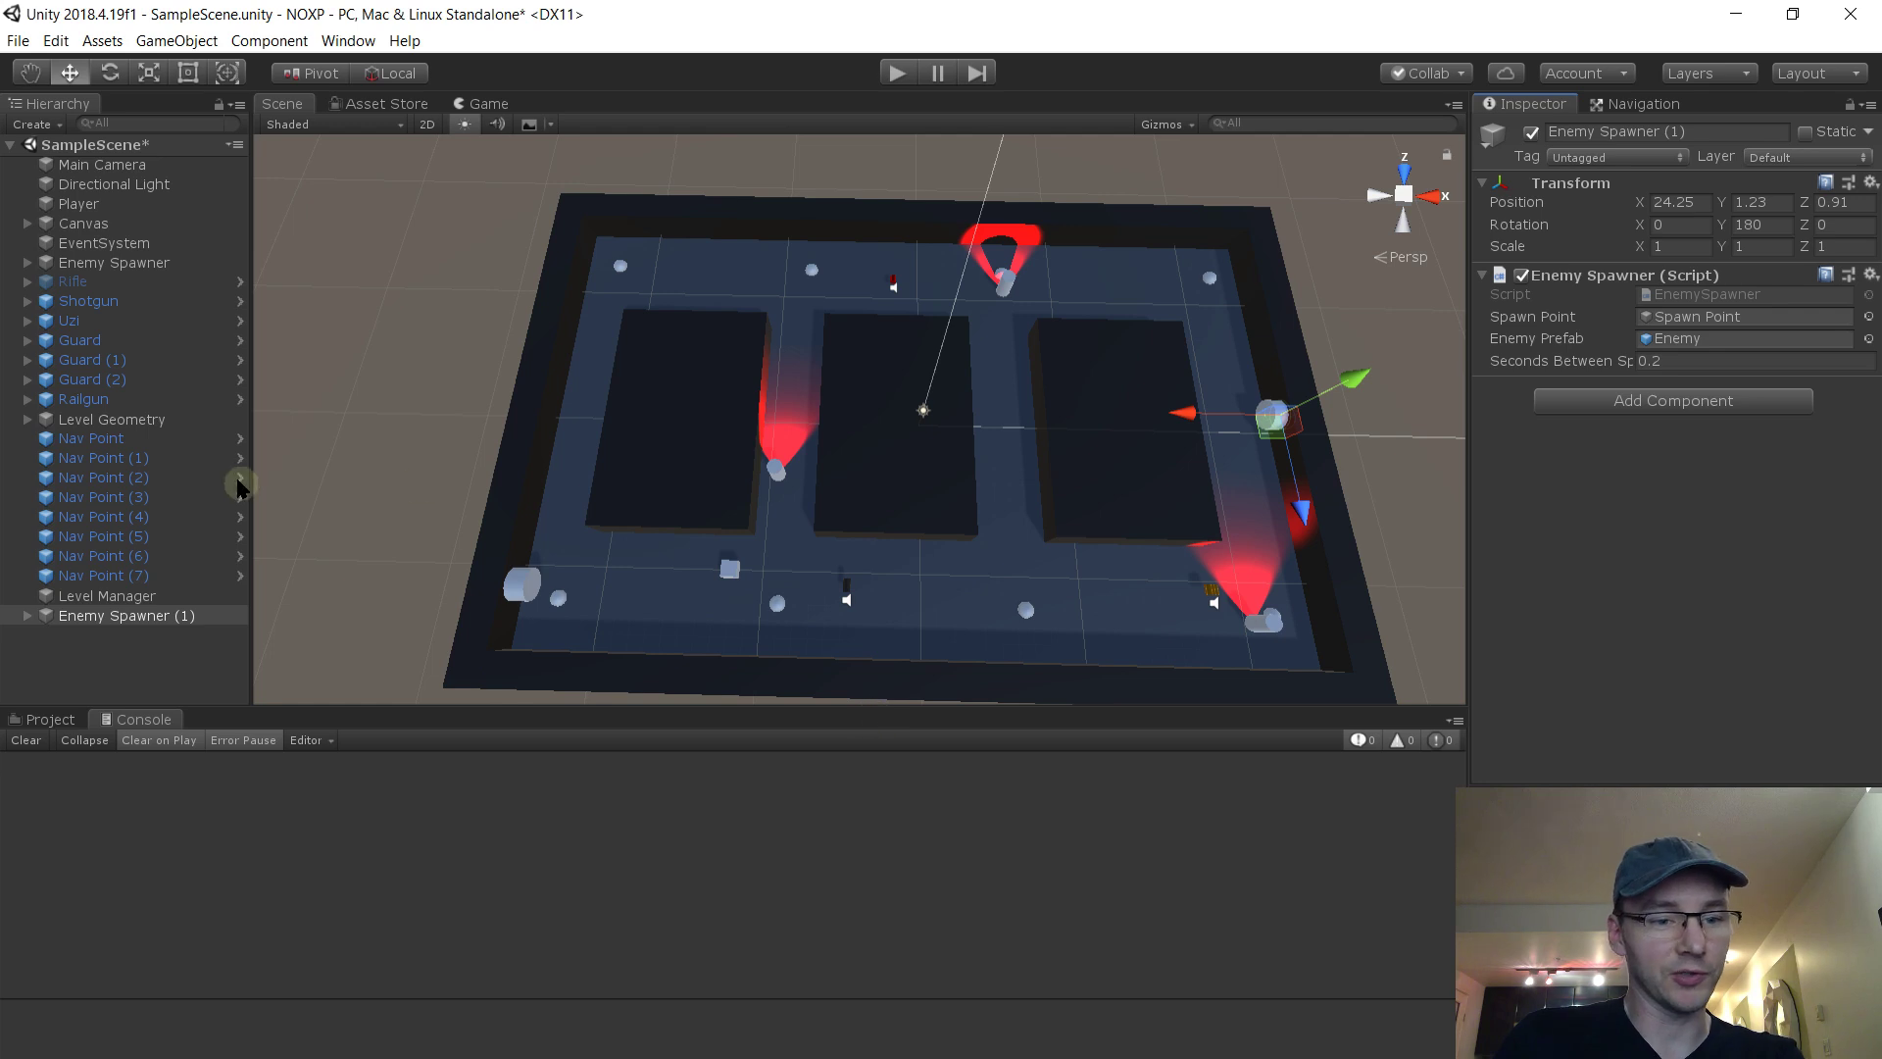
{"action": "left_click", "coordinate": [134, 263]}
{"action": "left_click_drag", "start_coordinate": [126, 378], "coordinate": [127, 602]}
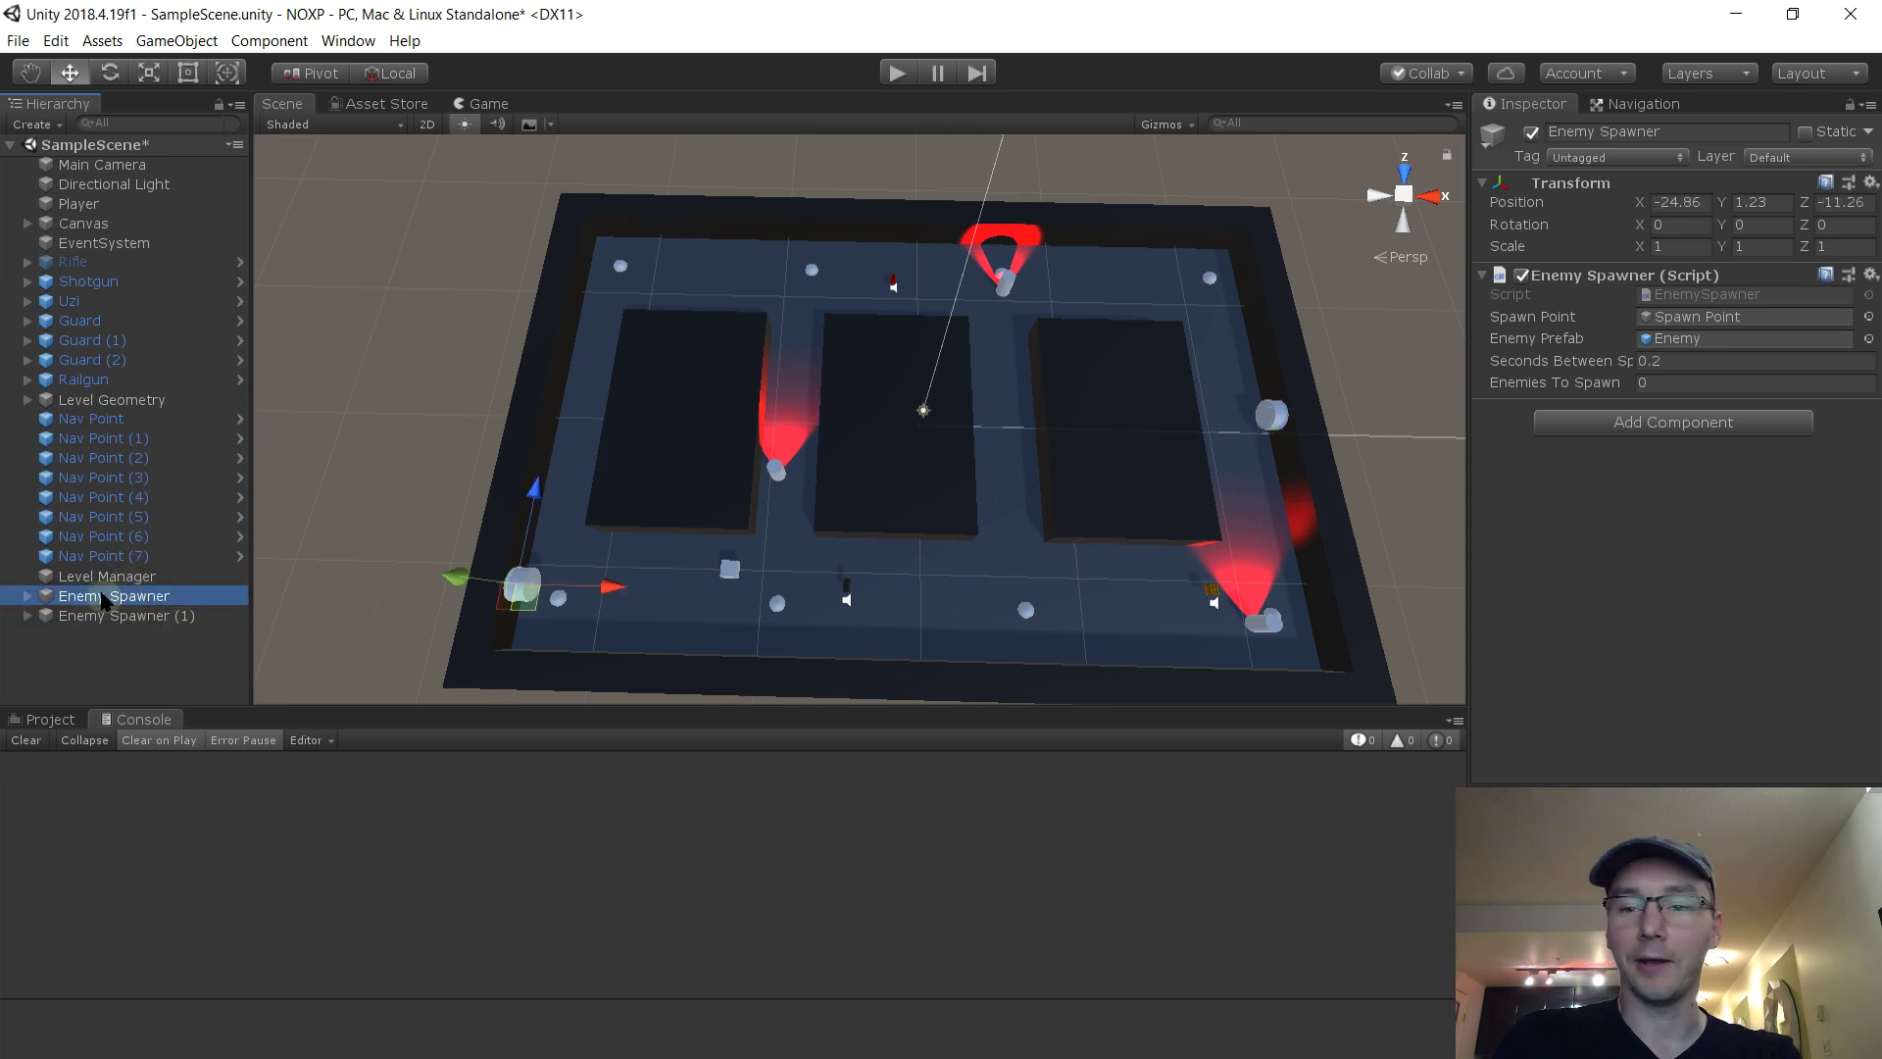
Set Enemies To Spawn to 20 on Enemy Spawner and to 5 on Enemy Spawner (1)
{"action": "left_click", "coordinate": [1702, 384]}
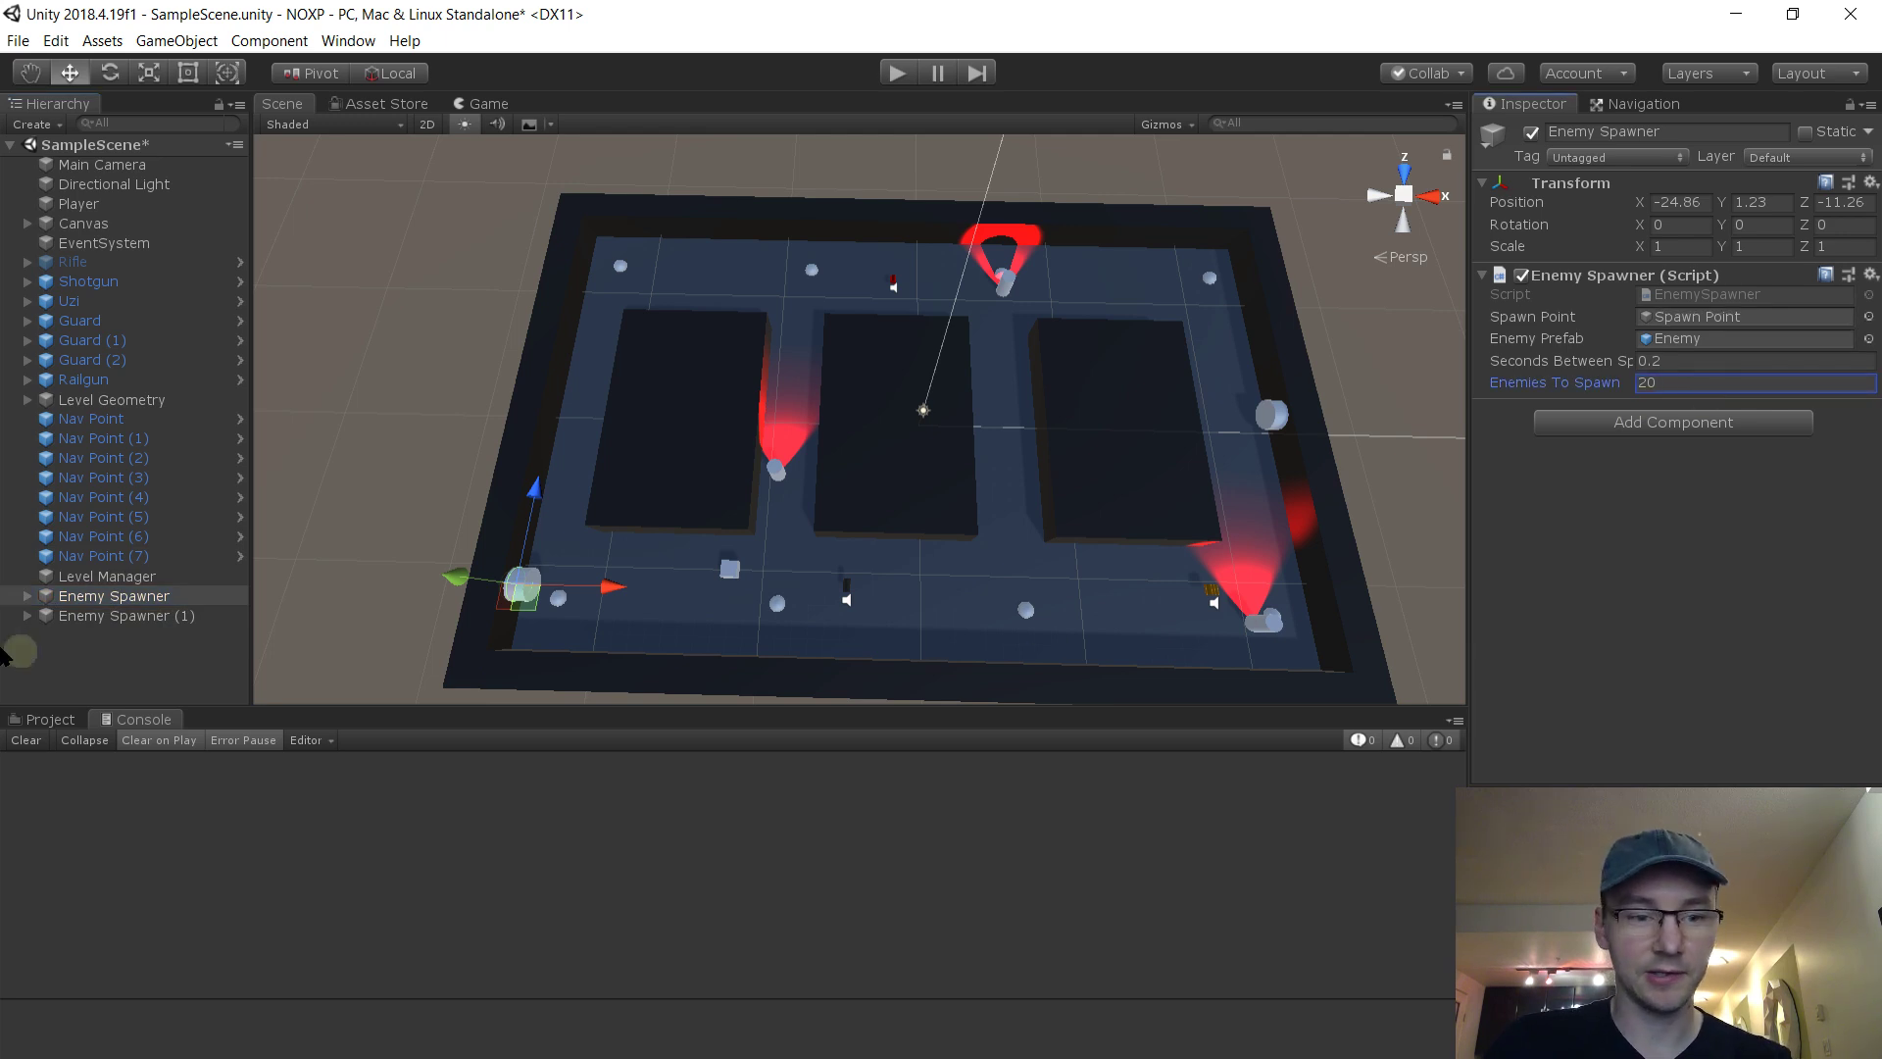
{"action": "left_click", "coordinate": [112, 615]}
{"action": "left_click", "coordinate": [1703, 384]}
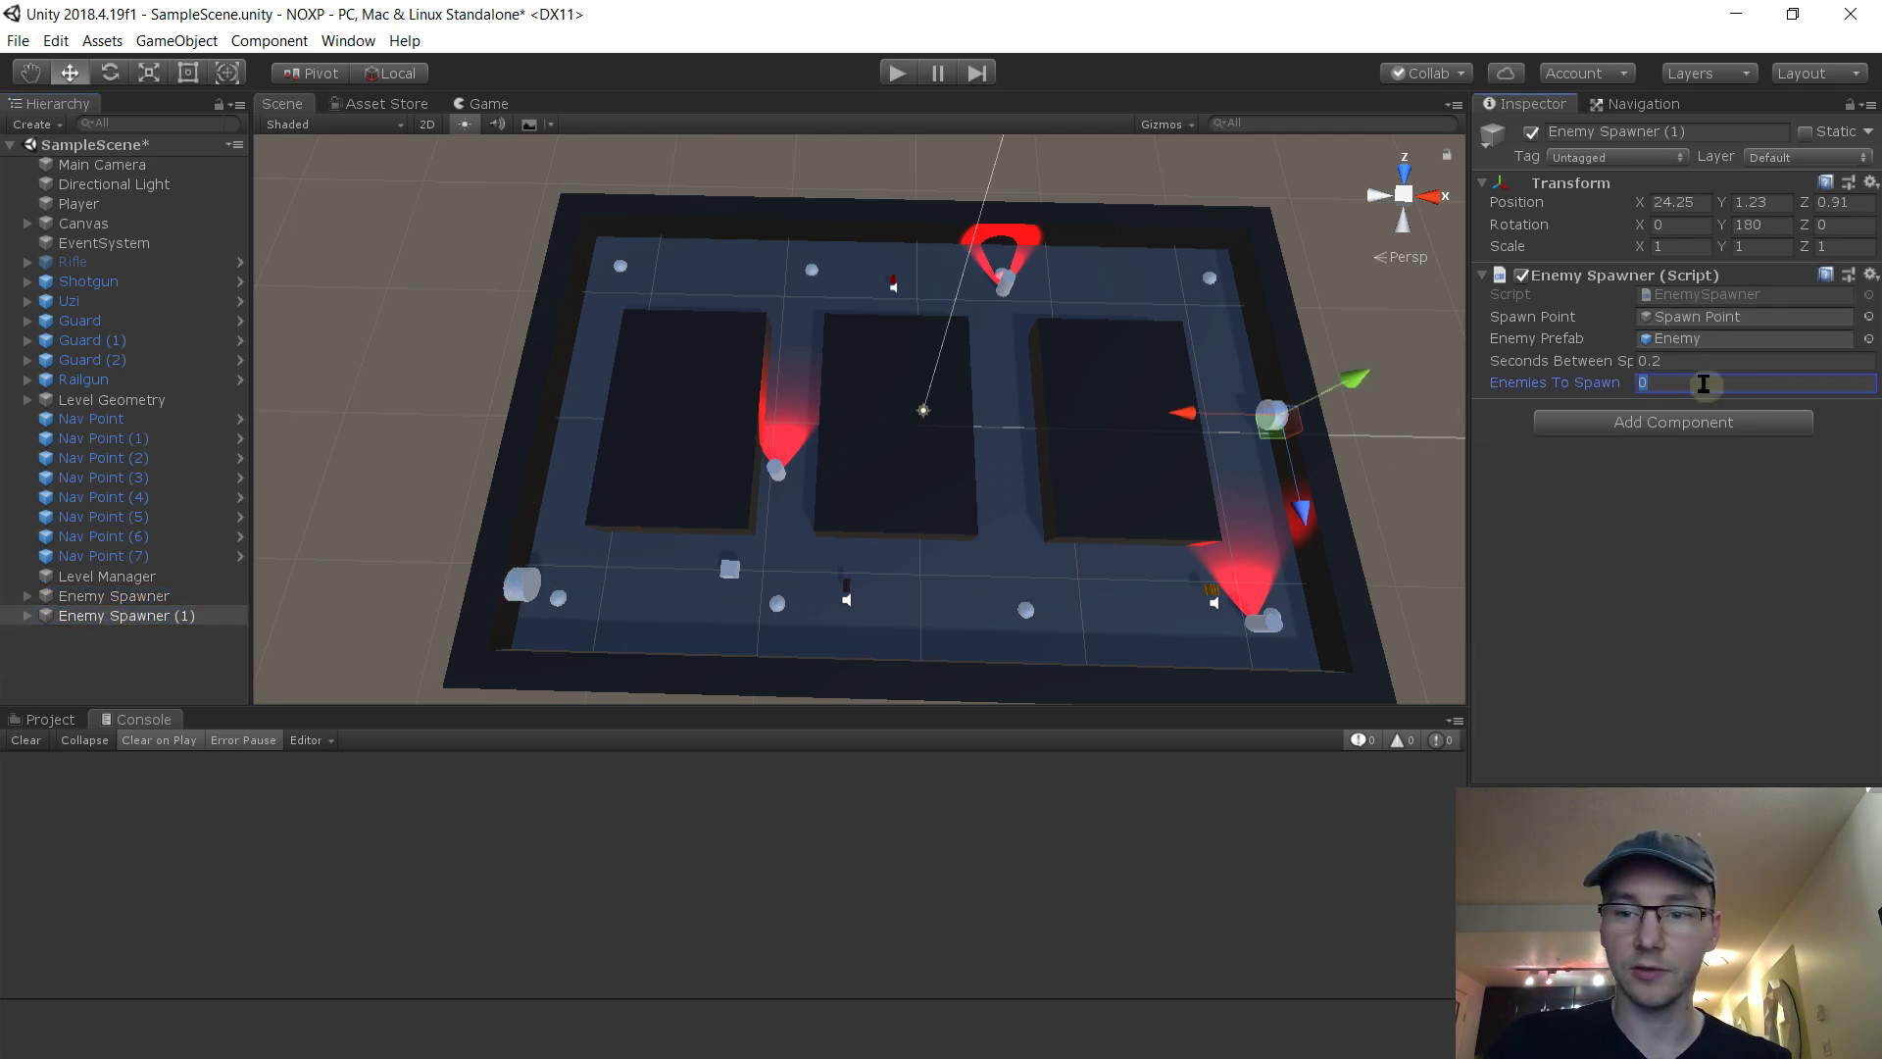
{"action": "type", "text": "5"}
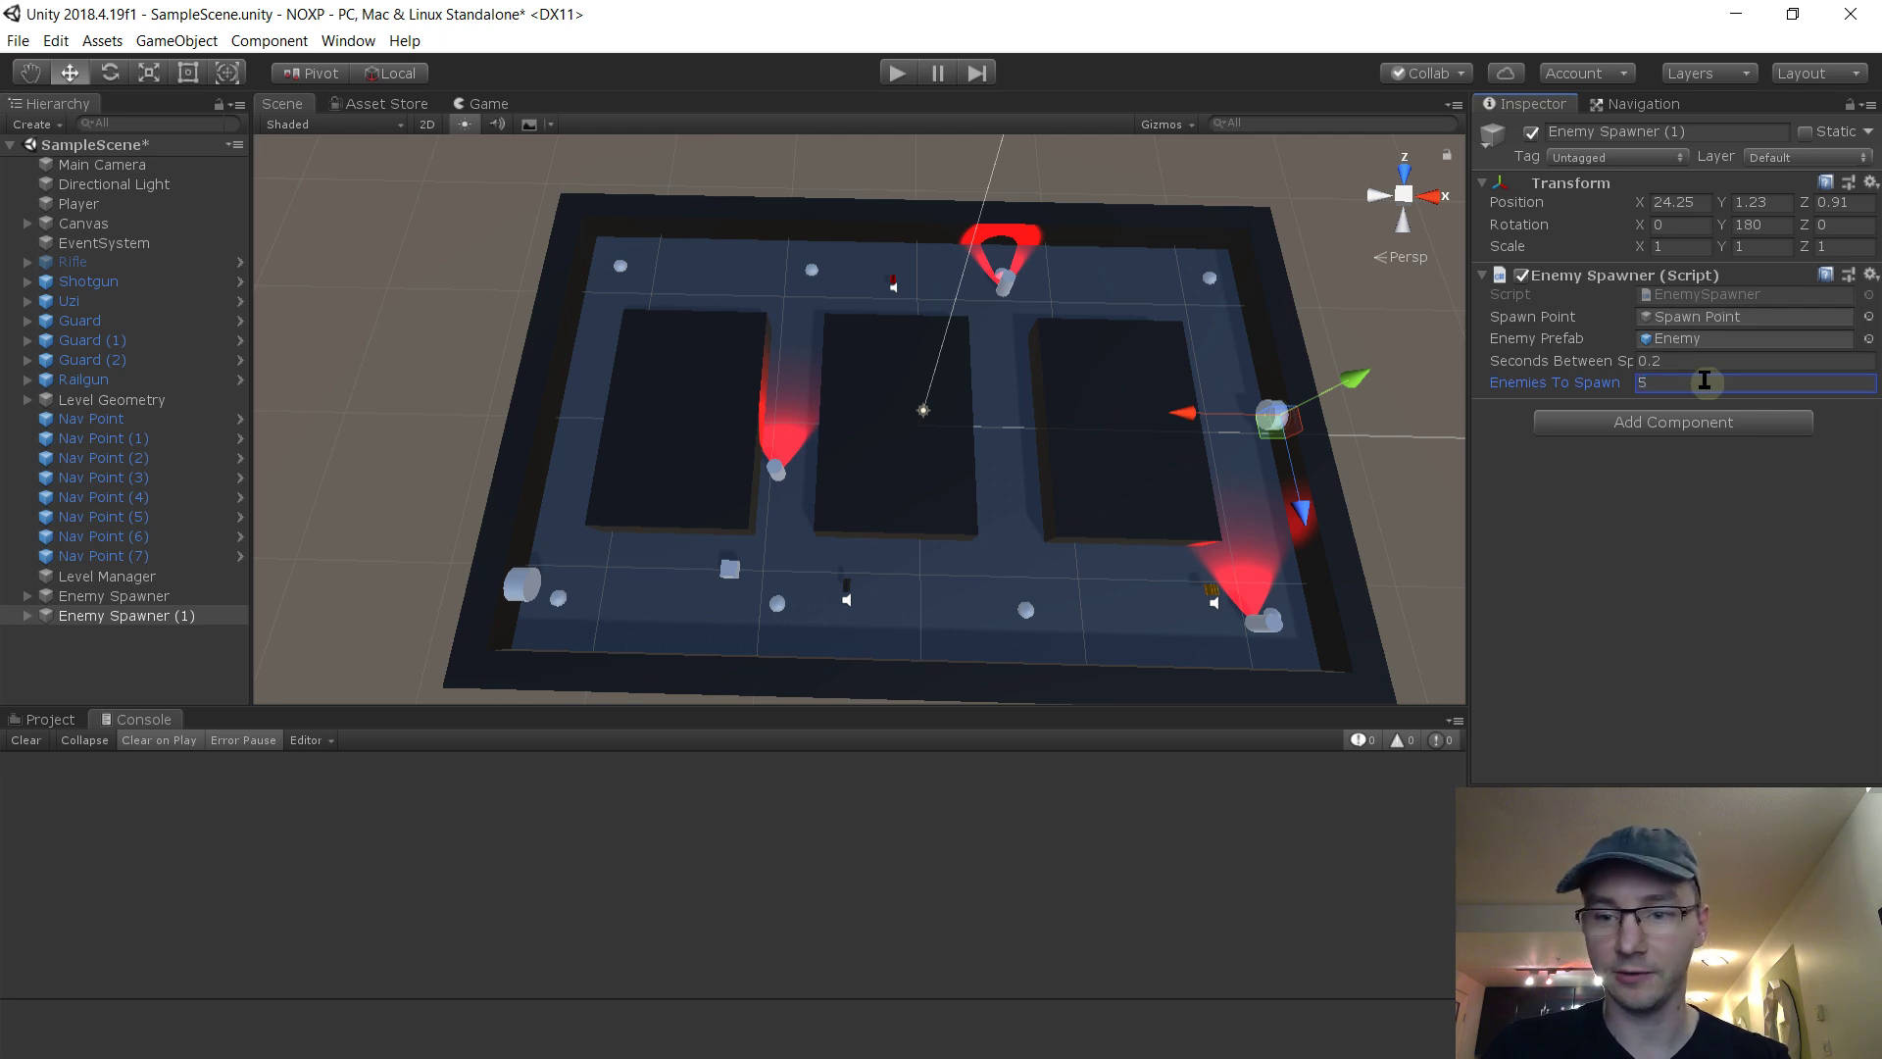
Play-test the scene by triggering the alarm and shooting the guards and the enemies released by both spawners
{"action": "left_click", "coordinate": [897, 72]}
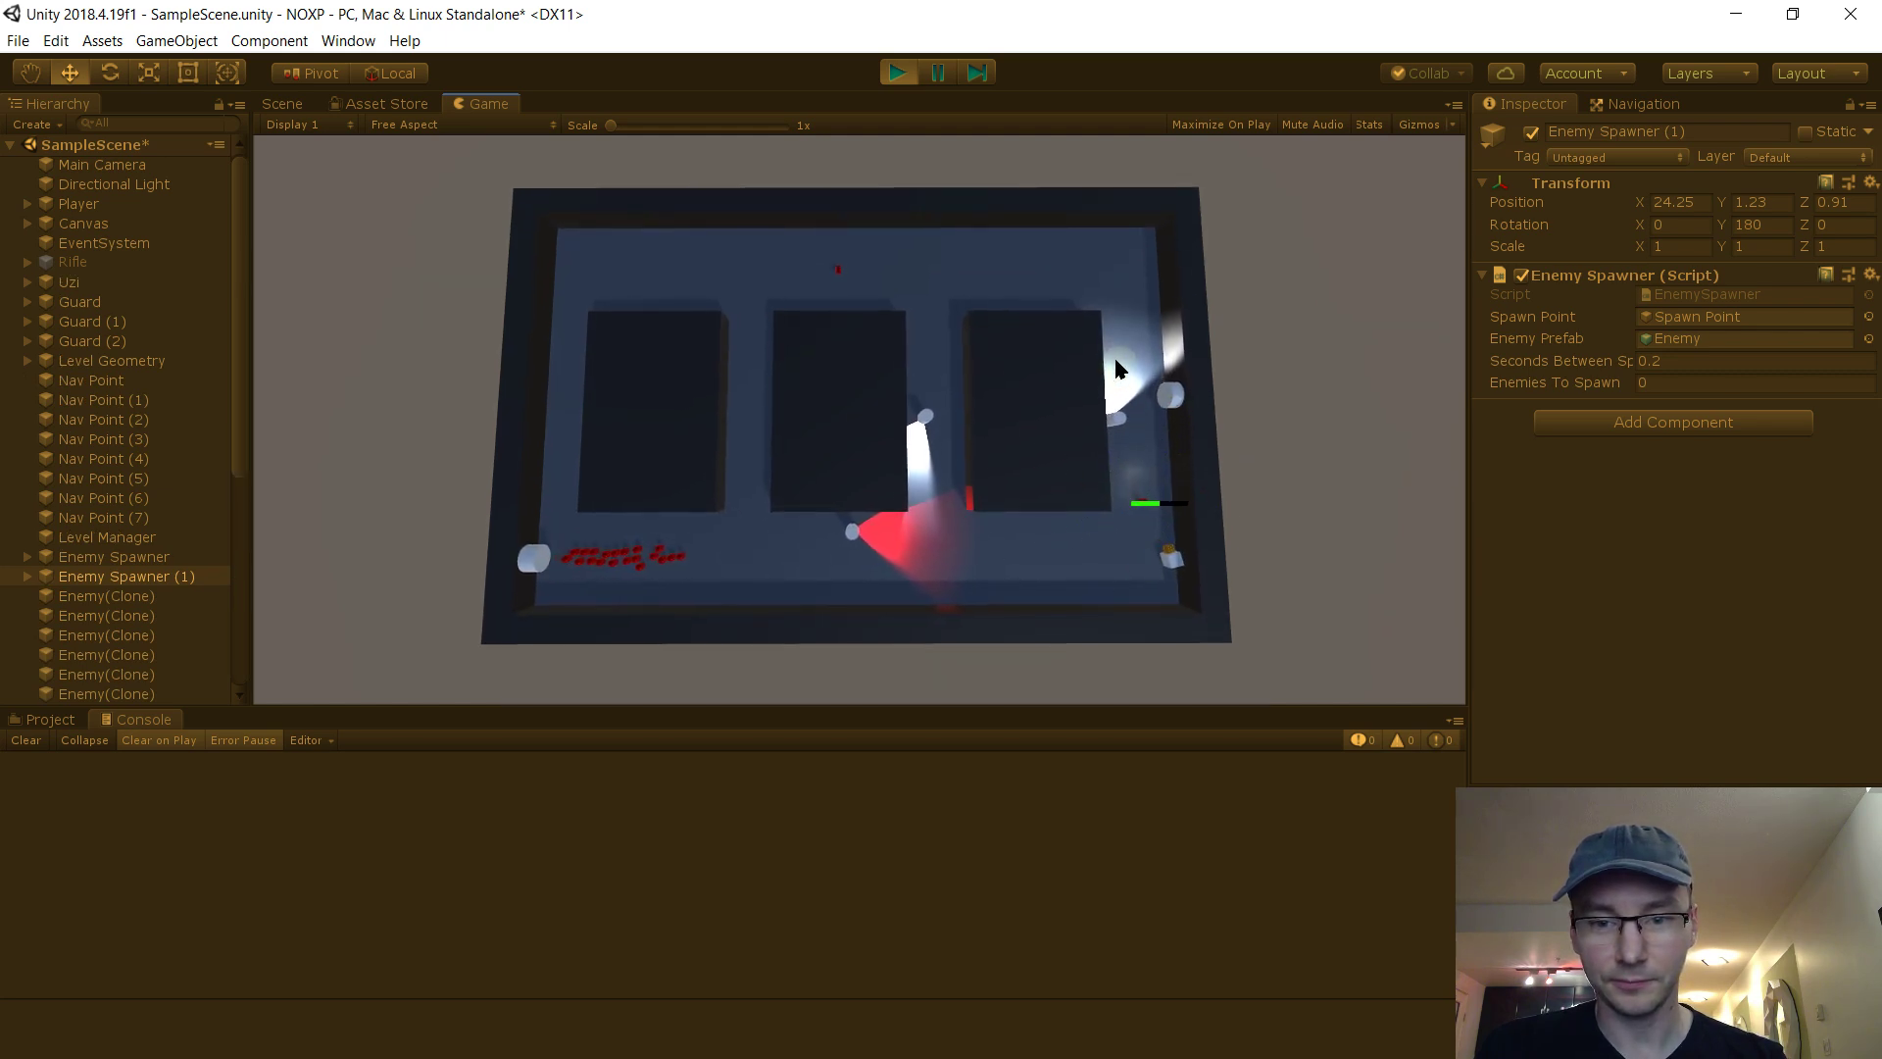
{"action": "key", "text": "a"}
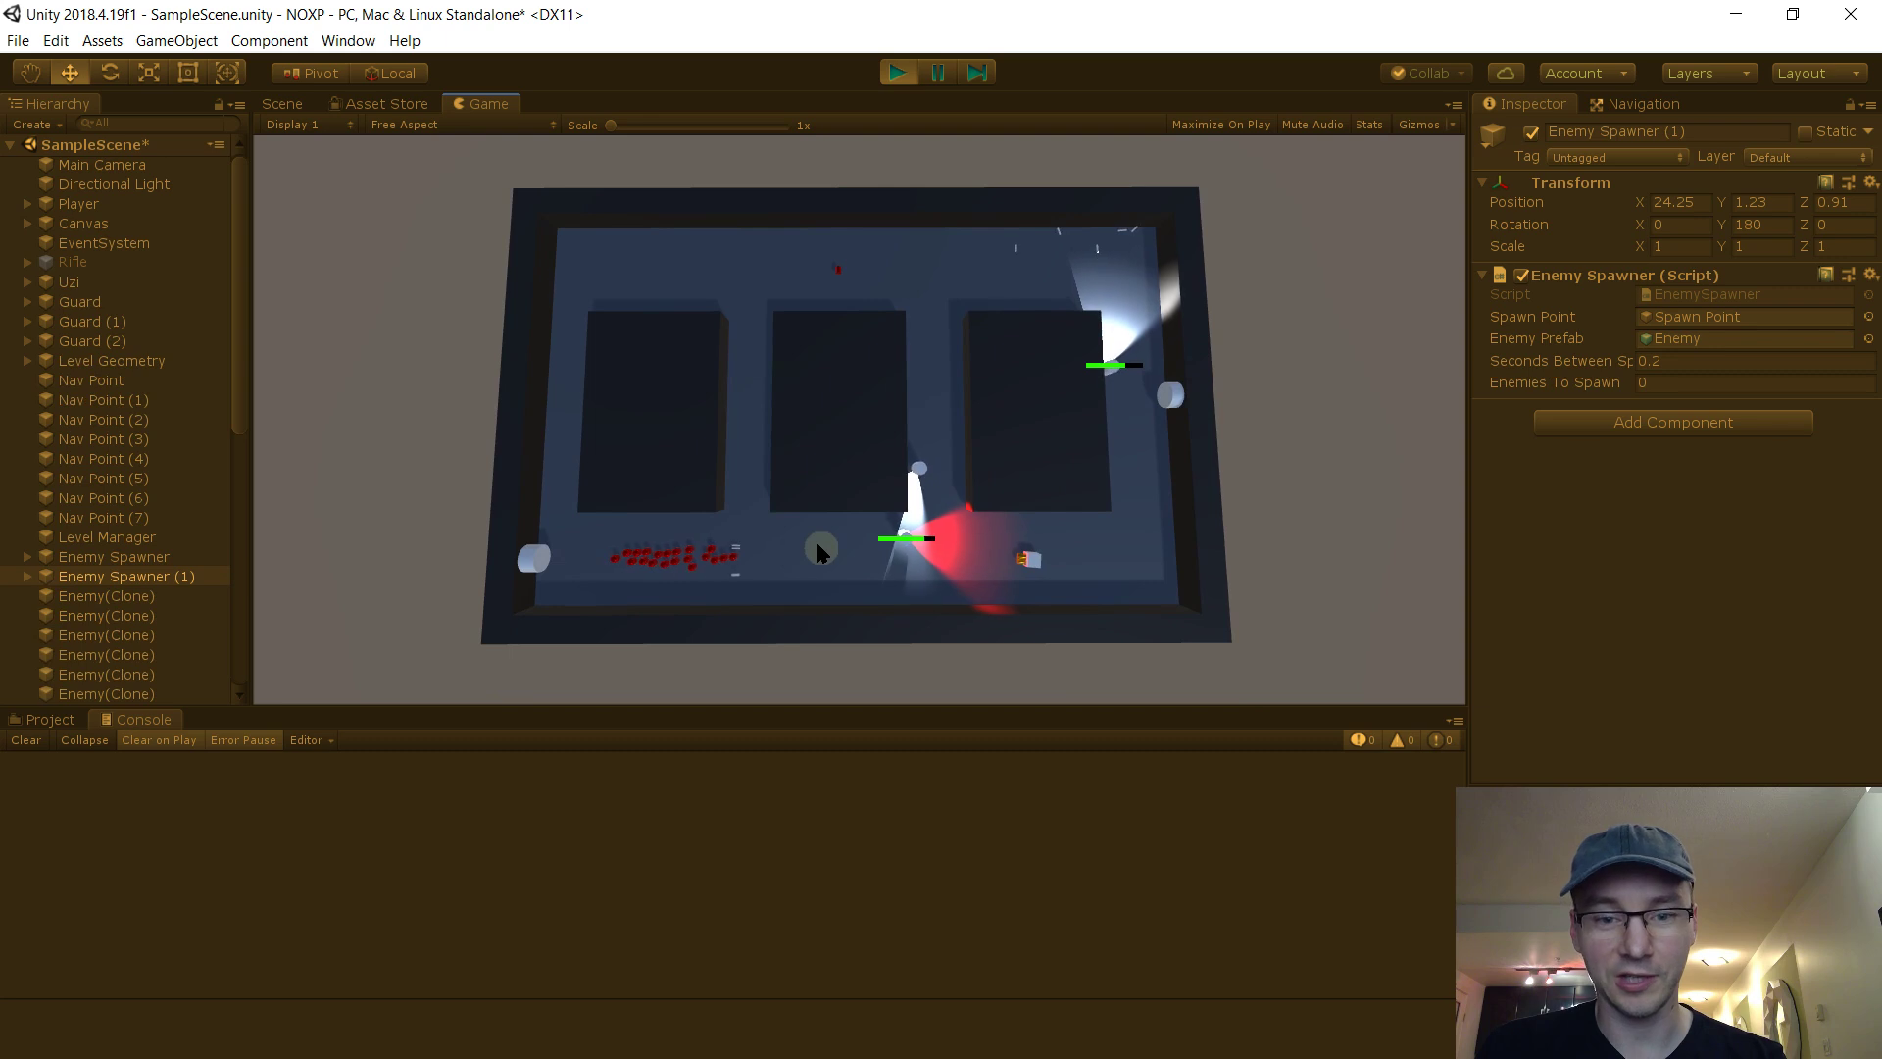
{"action": "key", "text": "d"}
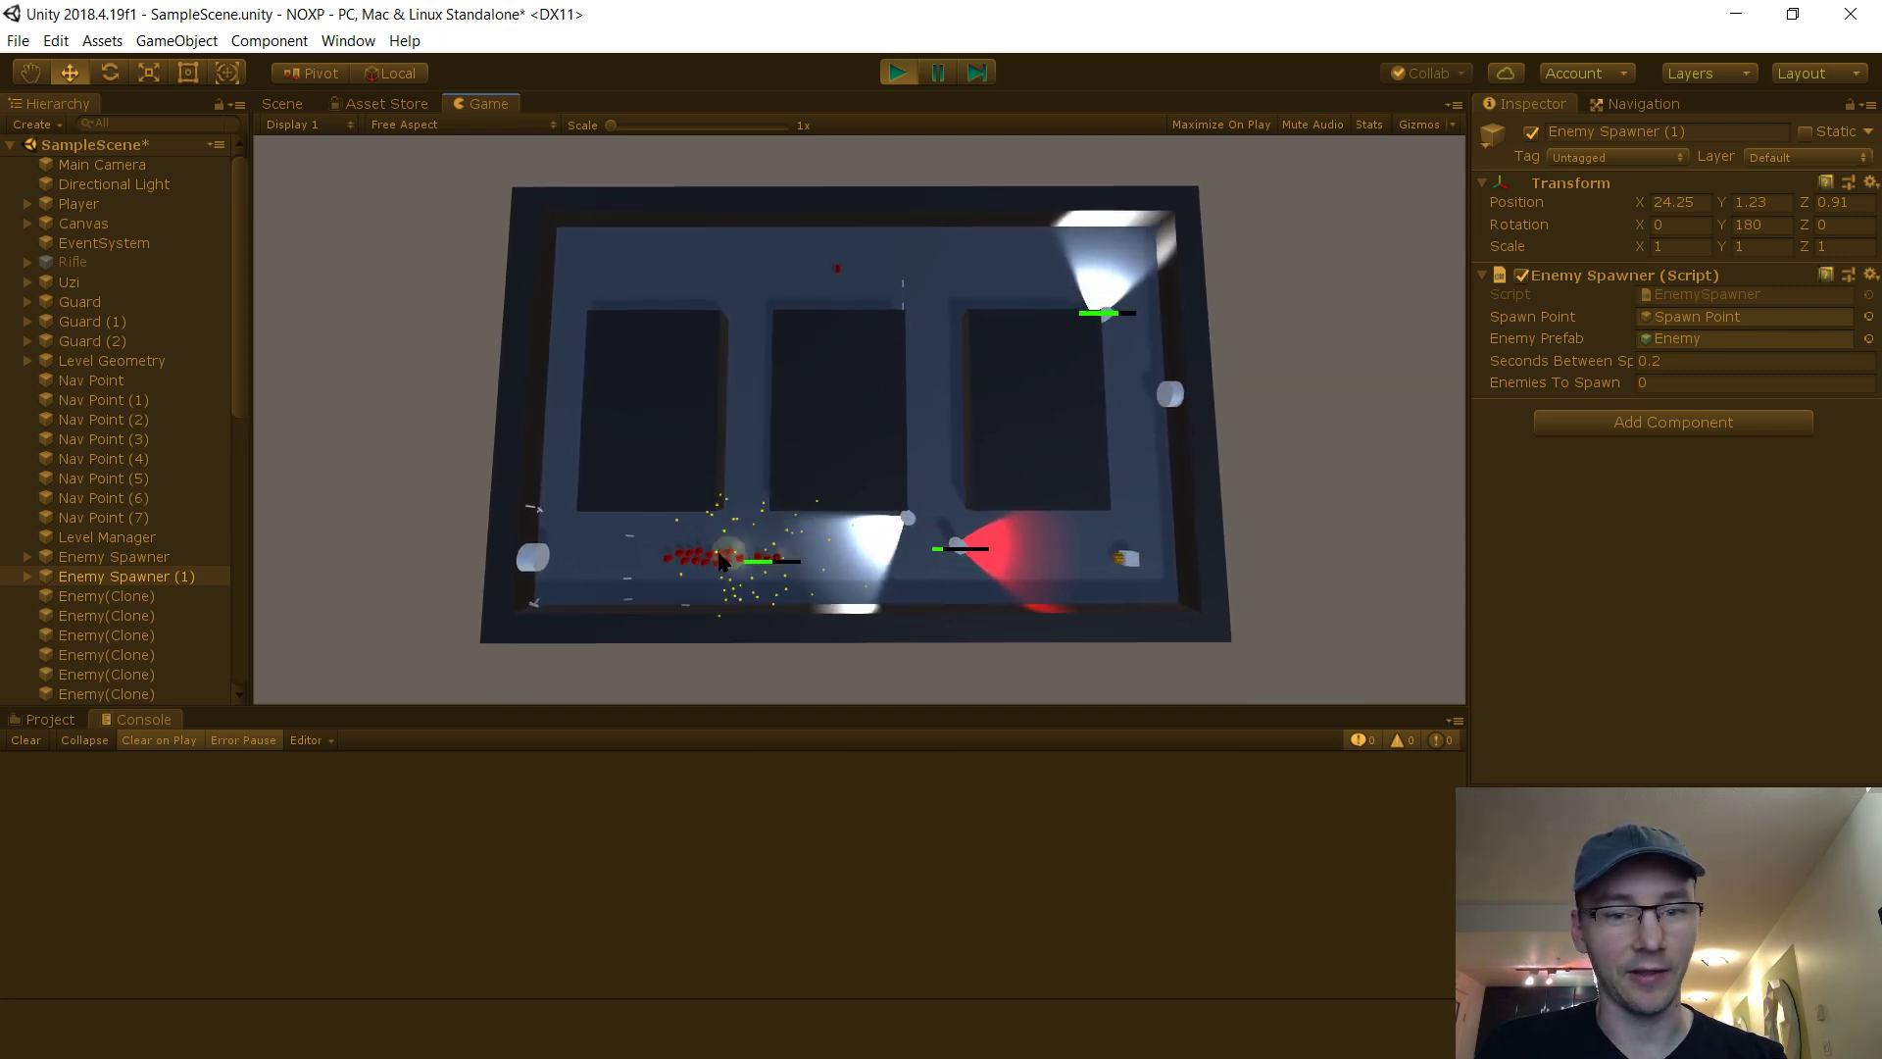
{"action": "left_click", "coordinate": [819, 534]}
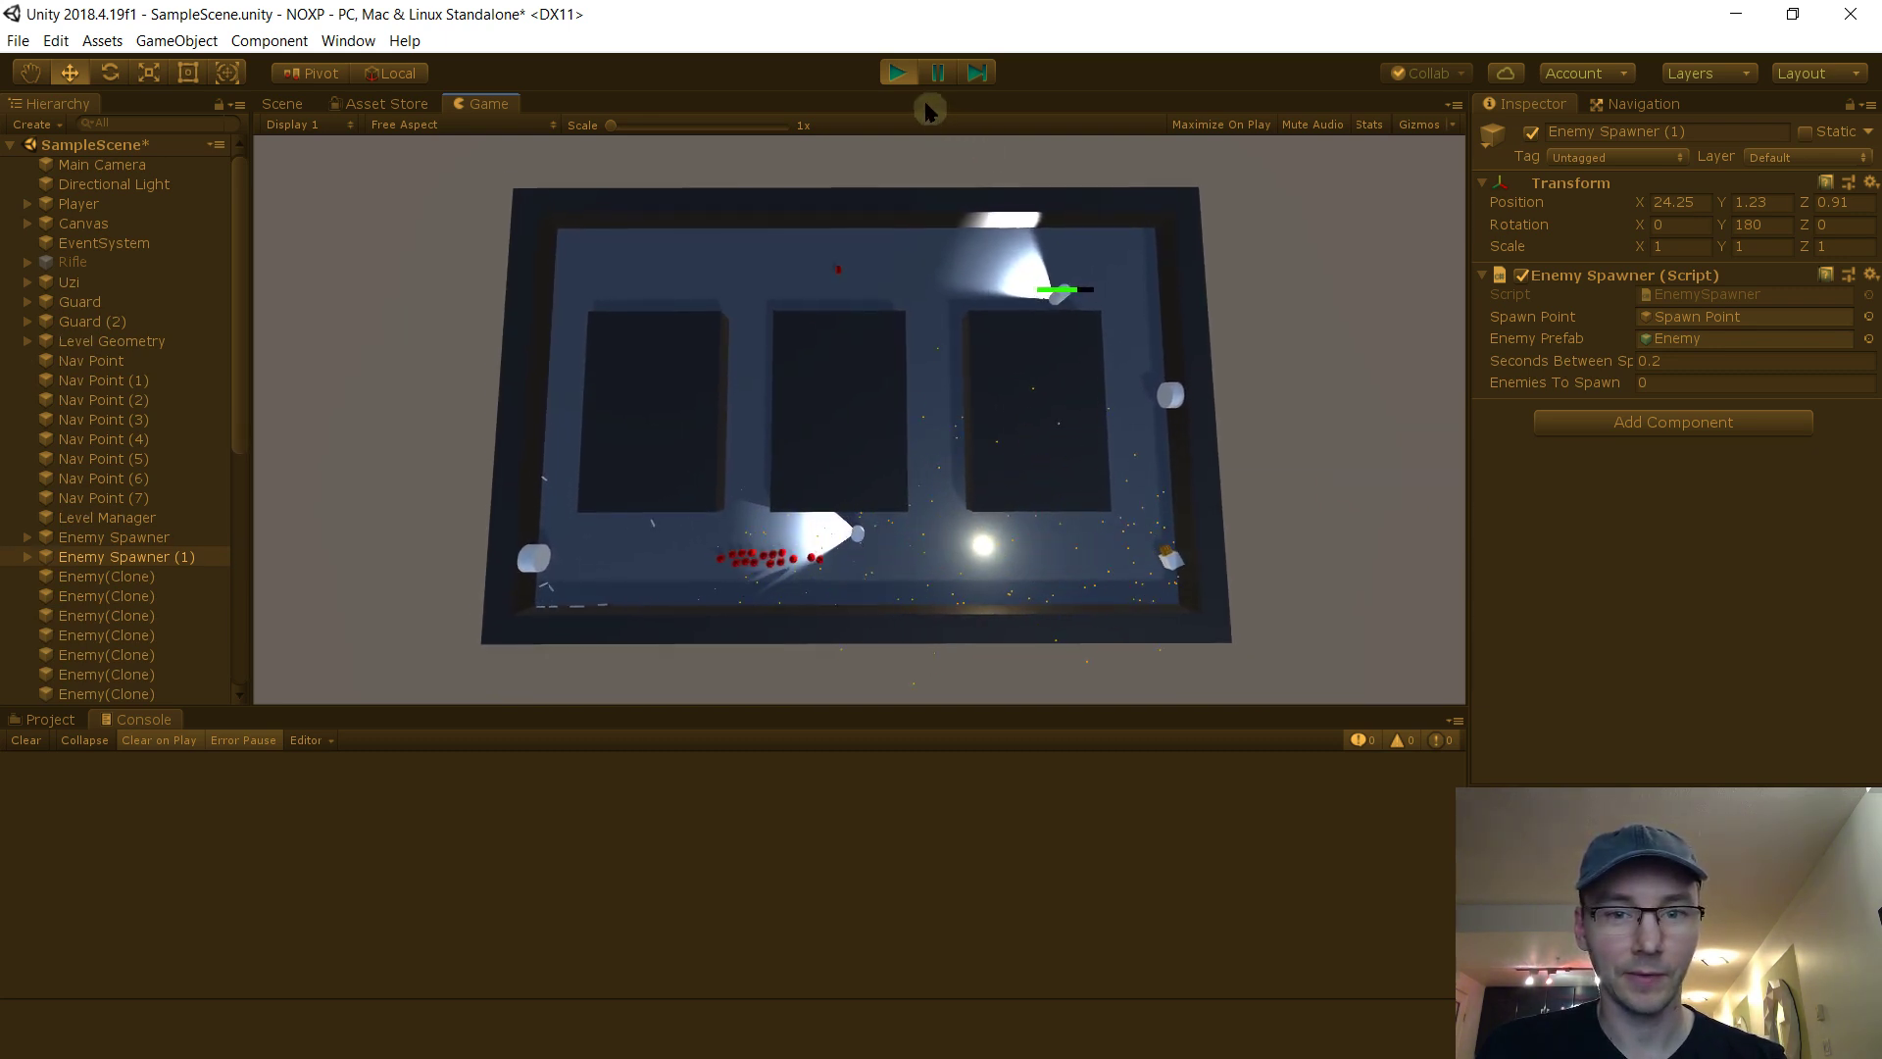
{"action": "key", "text": "a"}
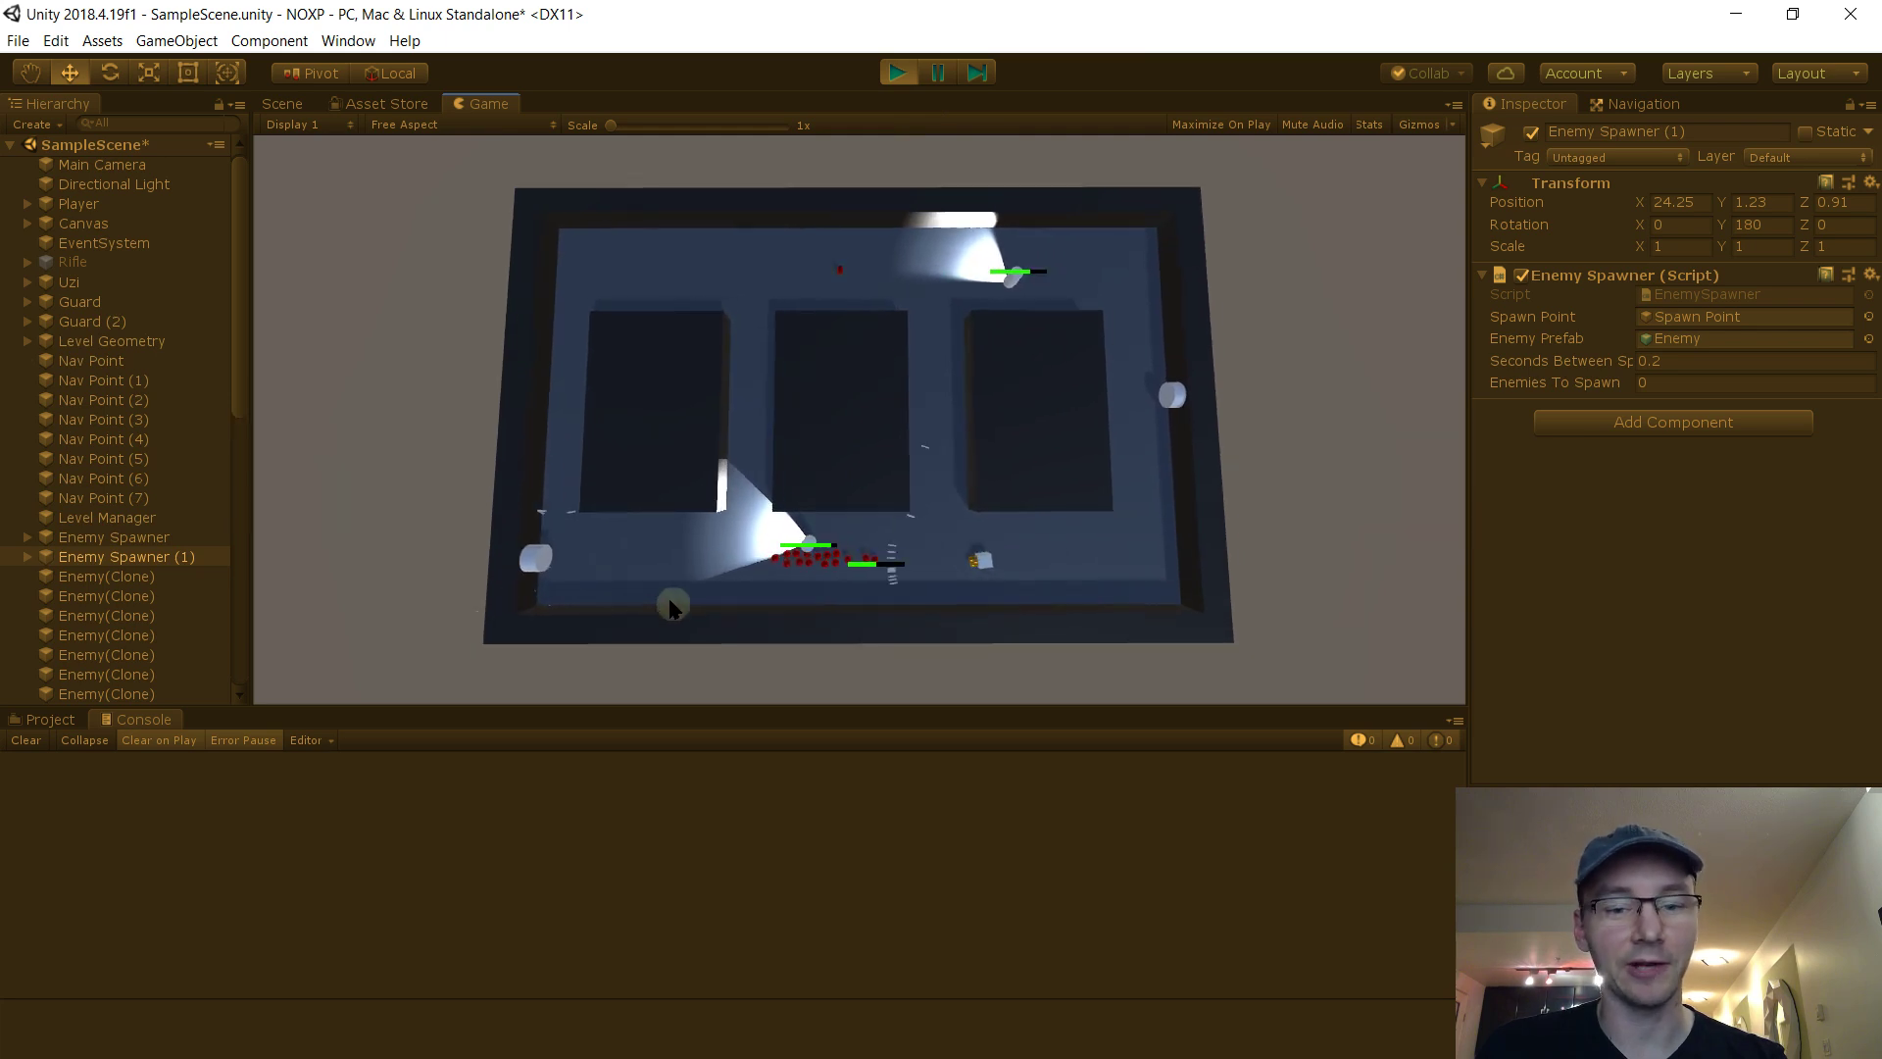
{"action": "key", "text": "w"}
{"action": "left_click", "coordinate": [994, 182]}
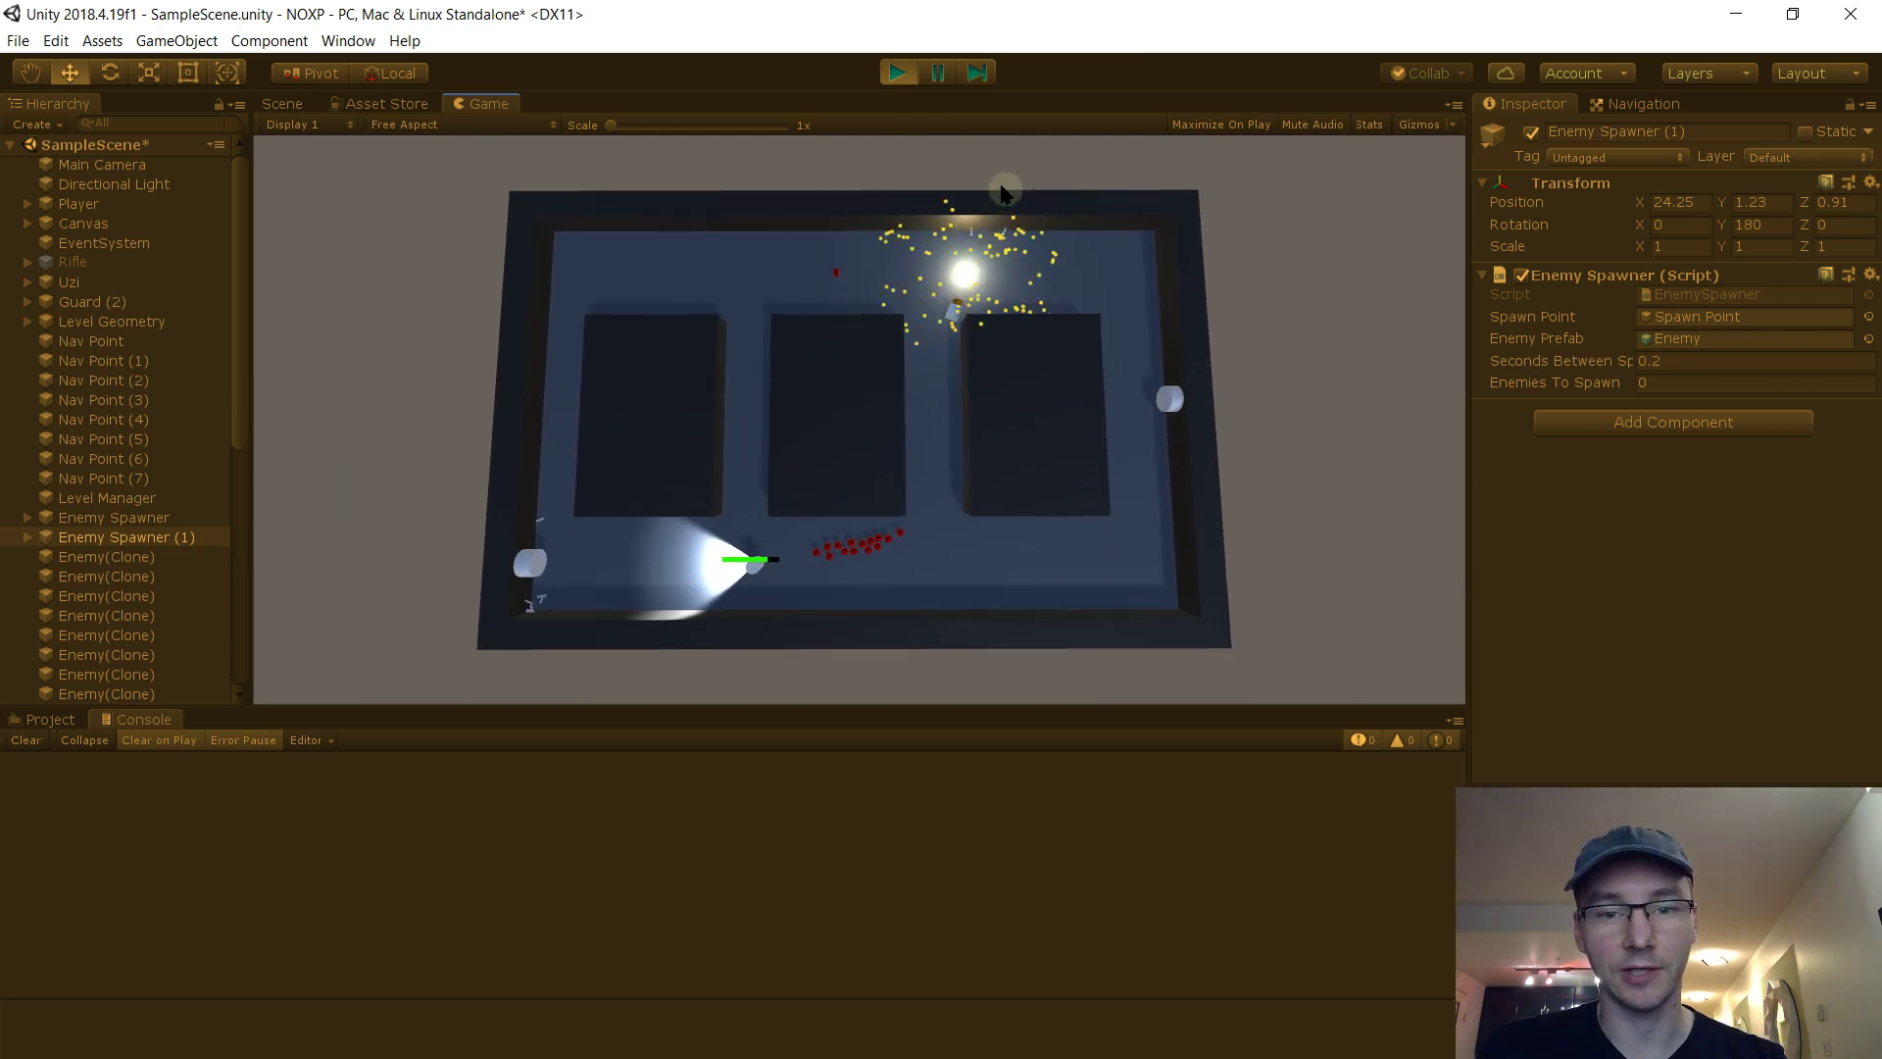
{"action": "key", "text": "a"}
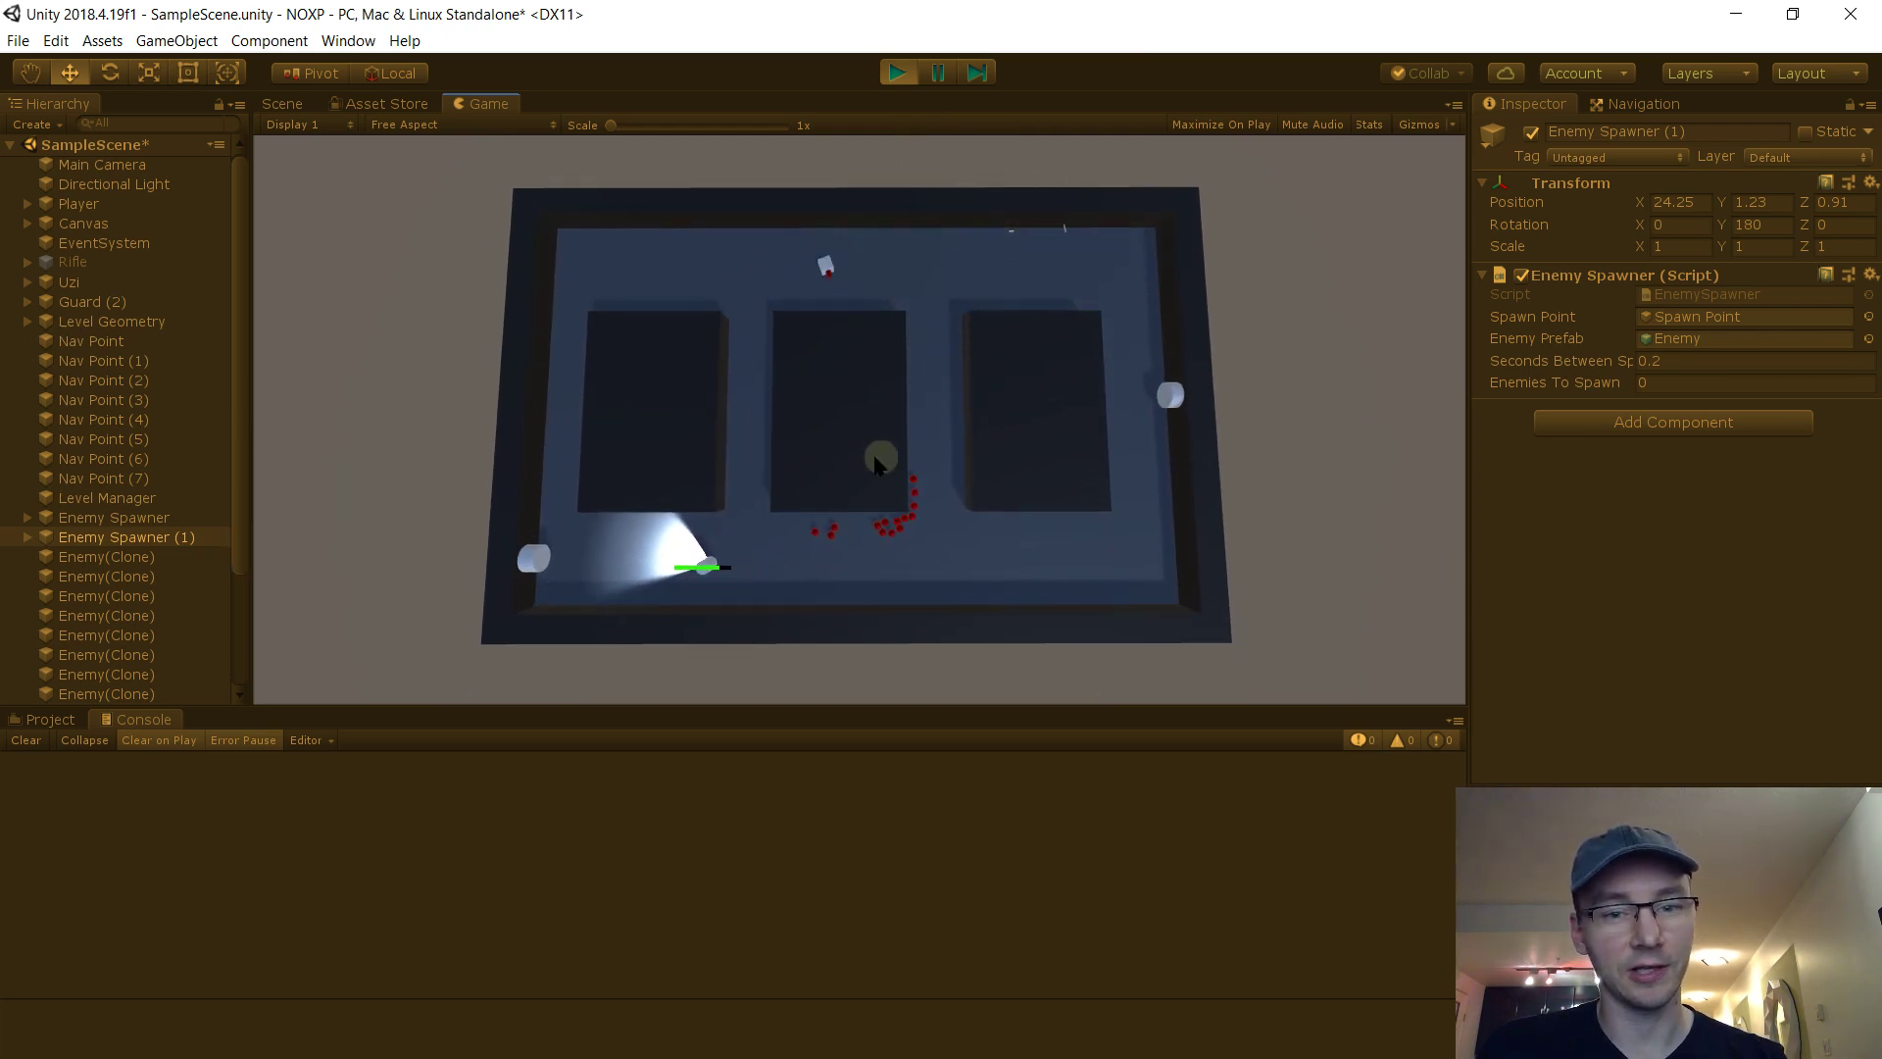
{"action": "left_click", "coordinate": [900, 510]}
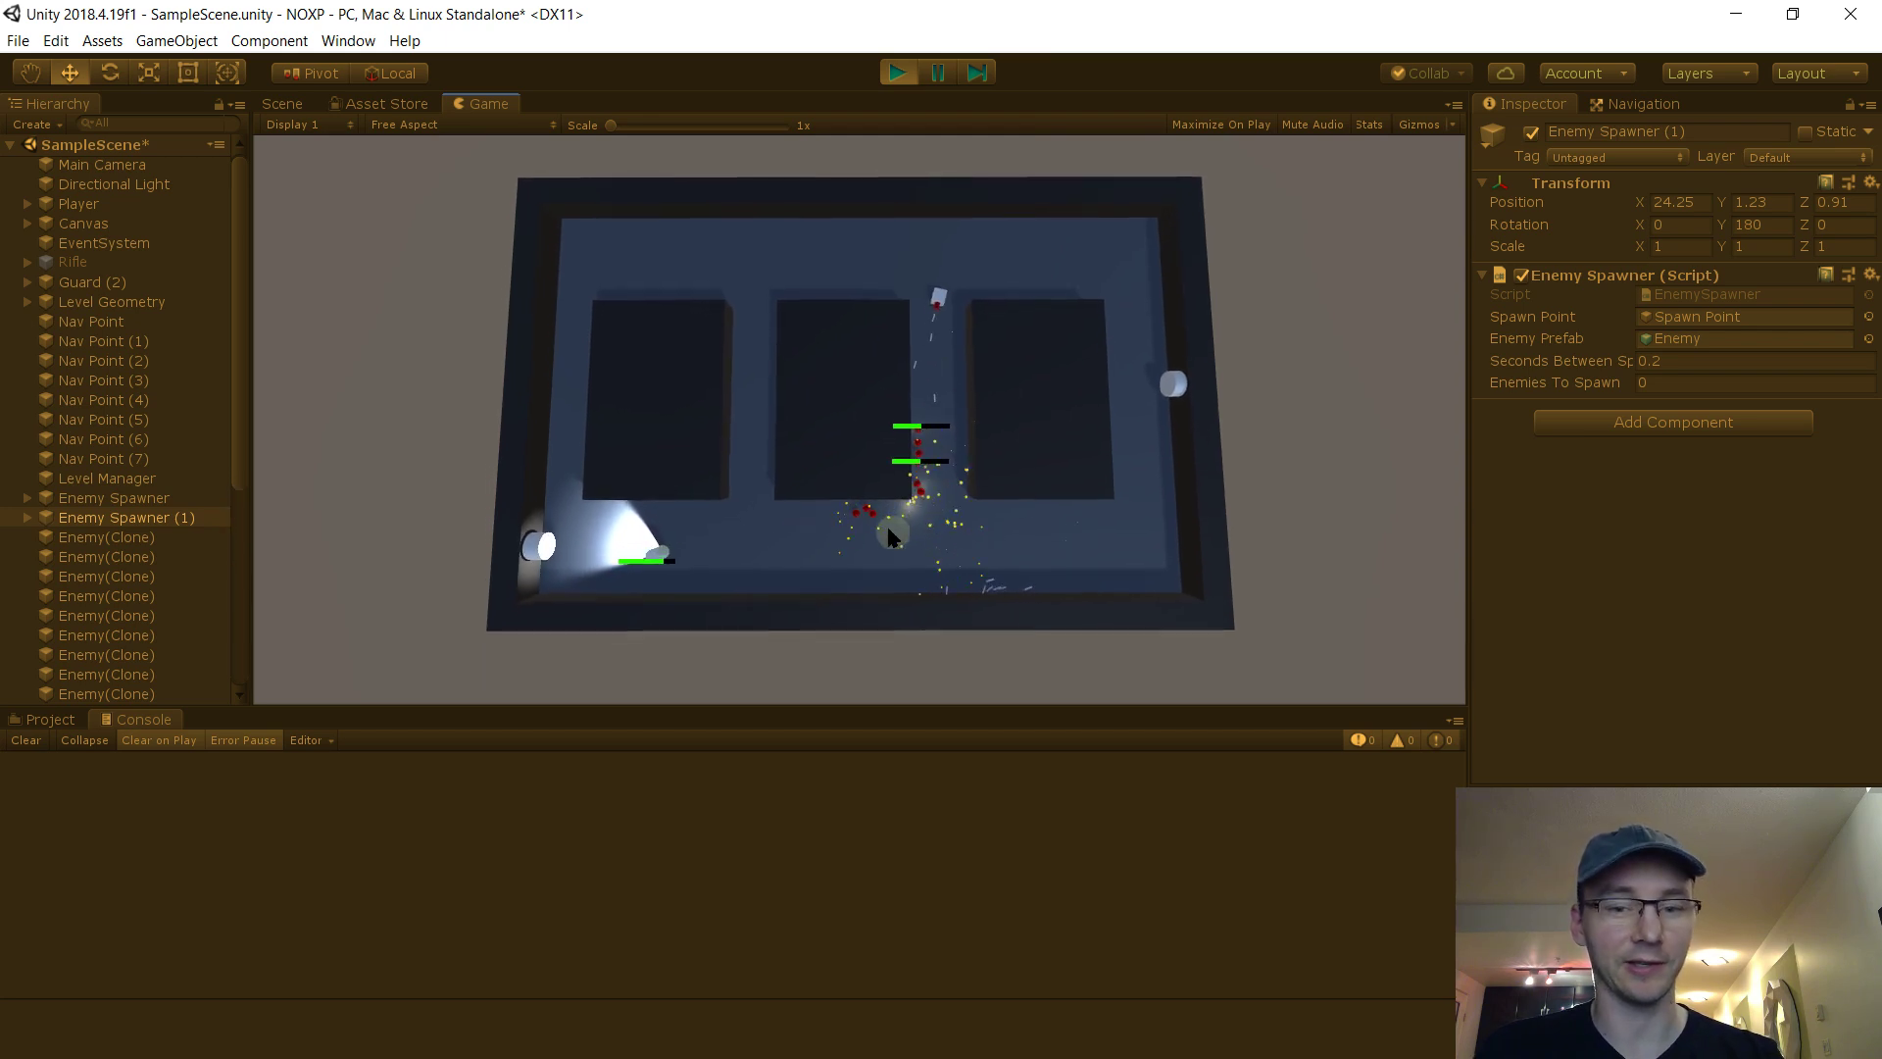
{"action": "left_click", "coordinate": [904, 536]}
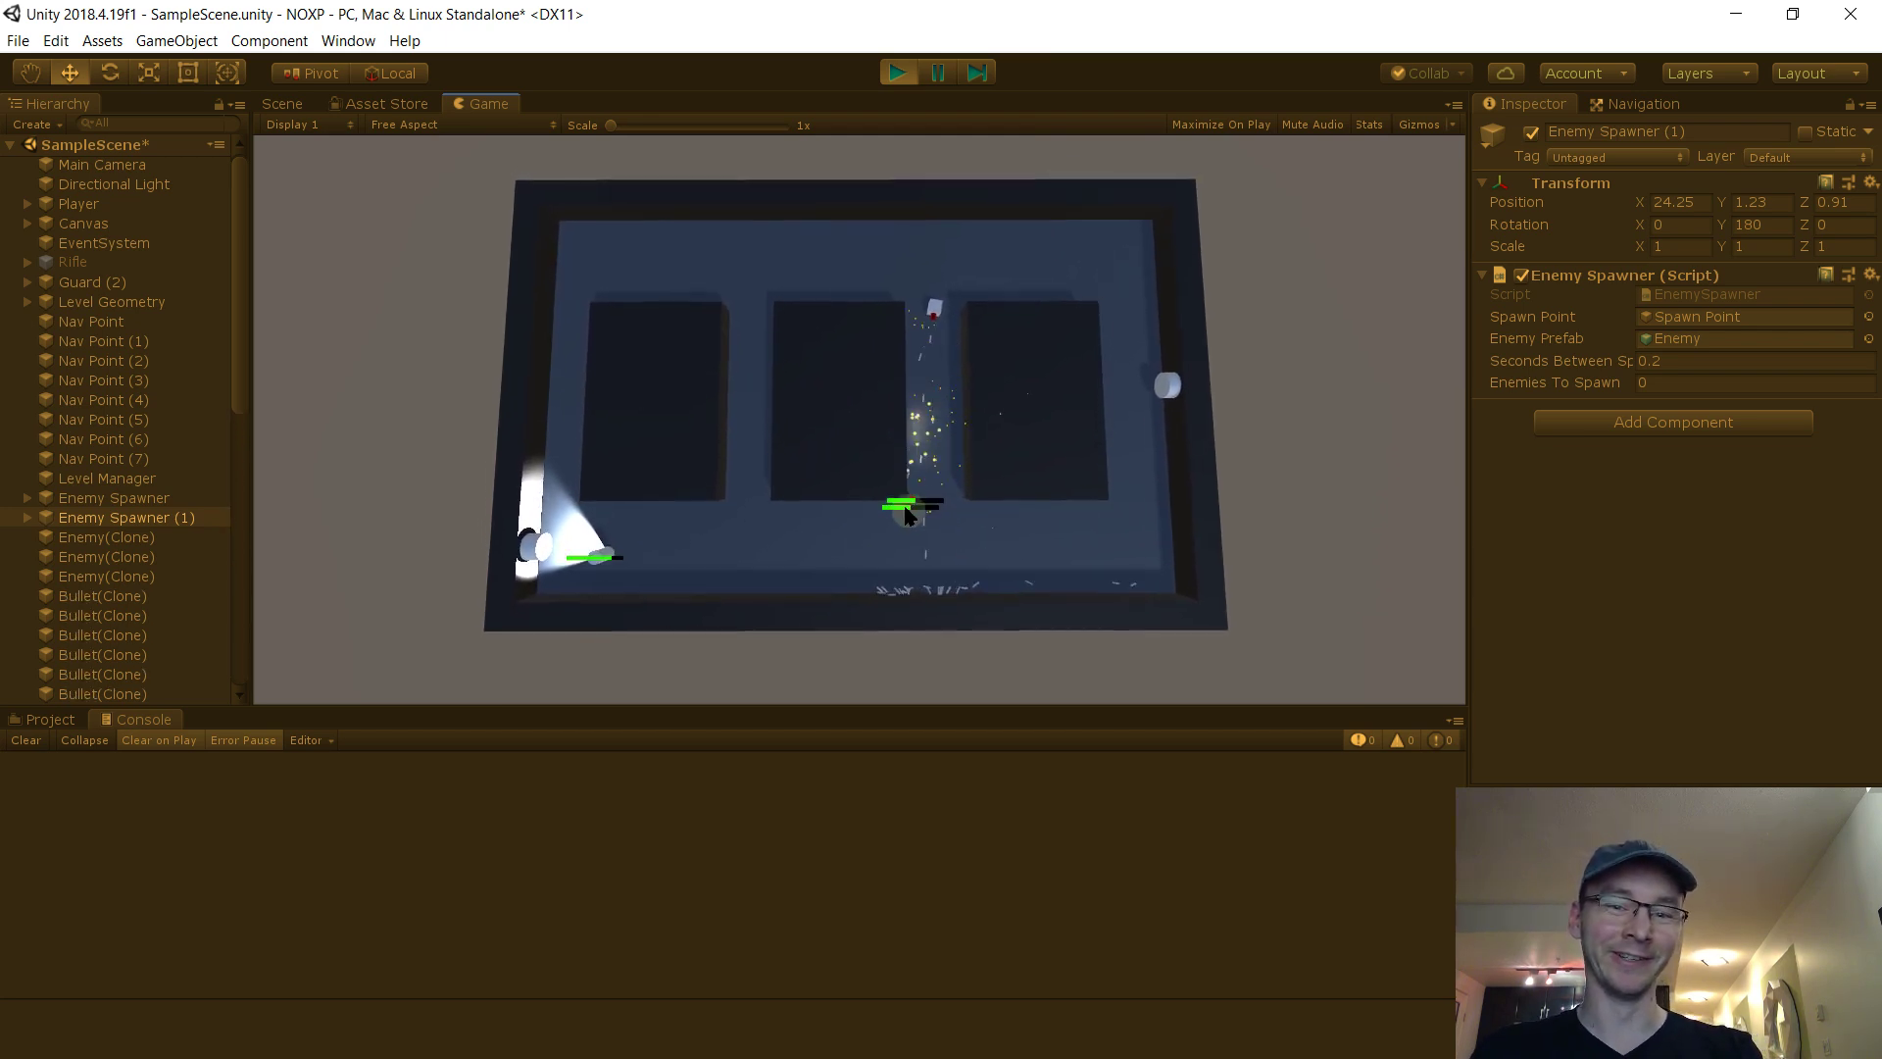
{"action": "key", "text": "a"}
{"action": "left_click", "coordinate": [557, 561]}
{"action": "left_click", "coordinate": [516, 576]}
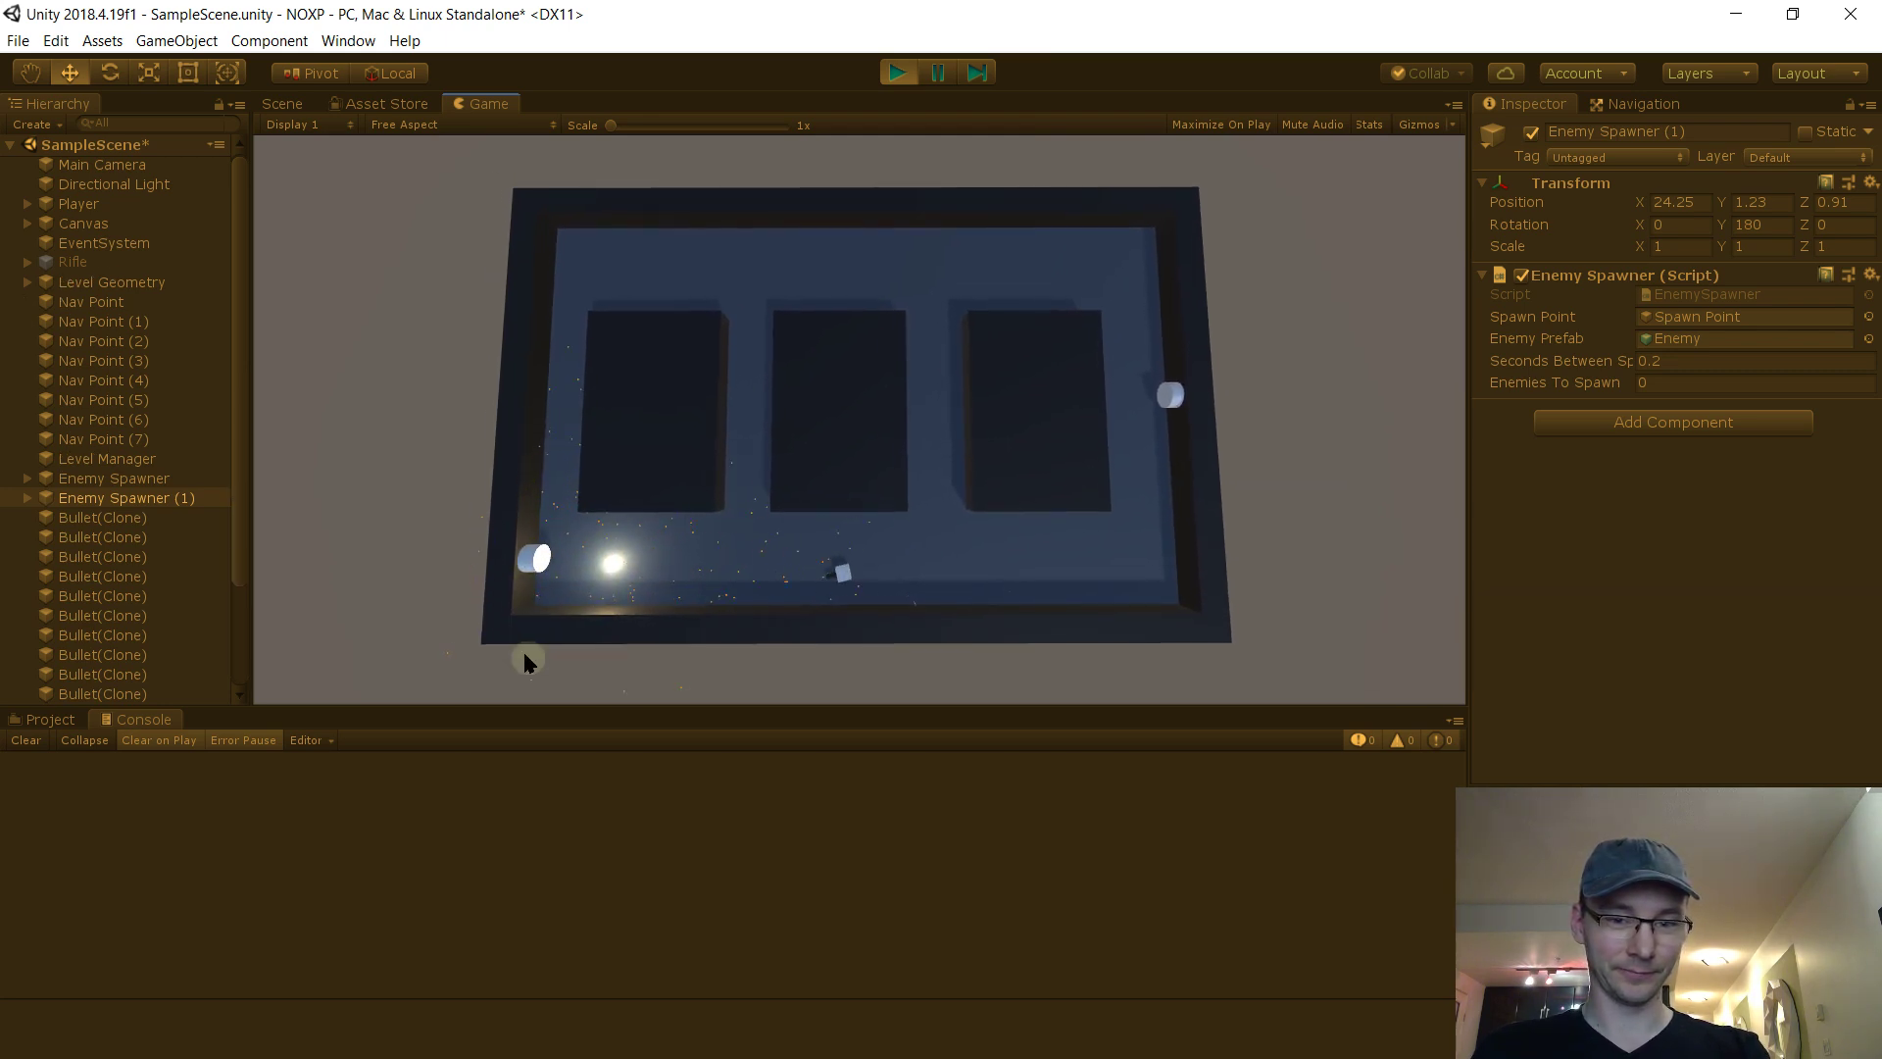
Walk the player around the level while firing the railgun, and stop the play test
{"action": "key", "text": "w"}
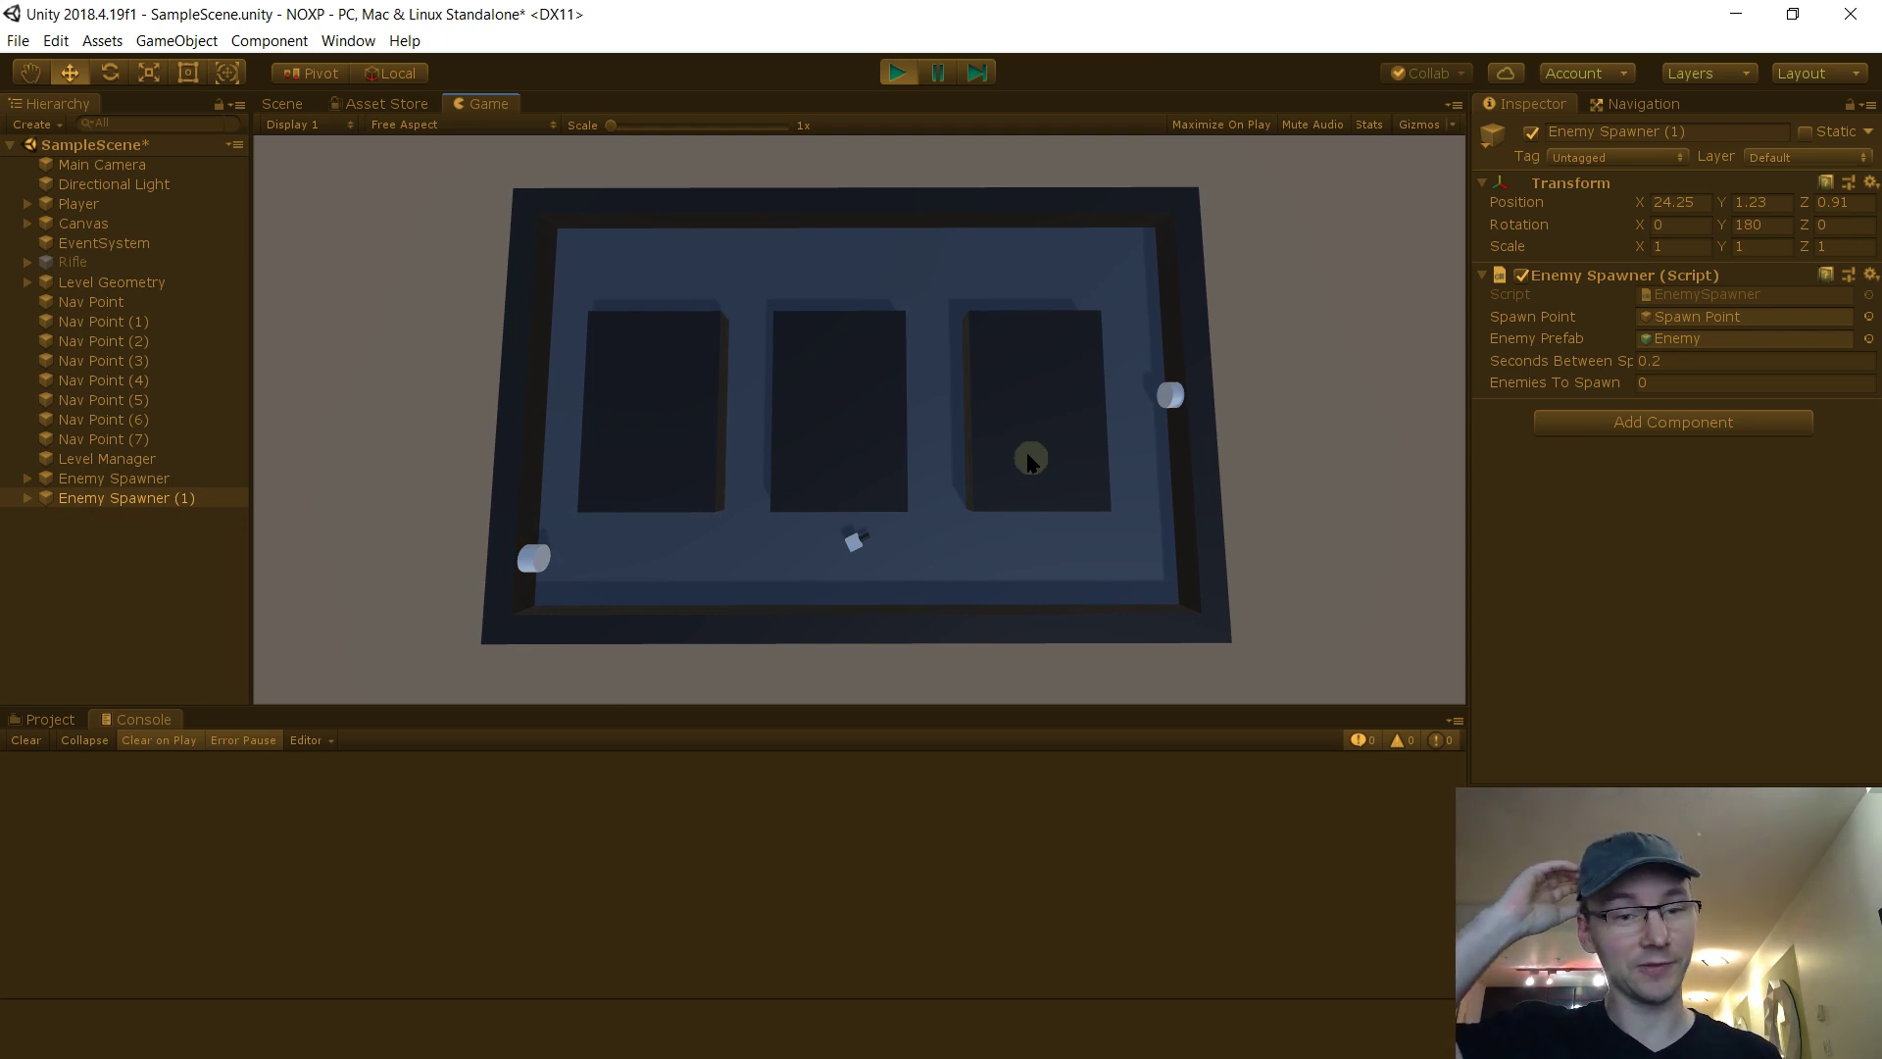
{"action": "key", "text": "d"}
{"action": "key", "text": "w"}
{"action": "left_click", "coordinate": [929, 327]}
{"action": "key", "text": "a"}
{"action": "left_click", "coordinate": [689, 323]}
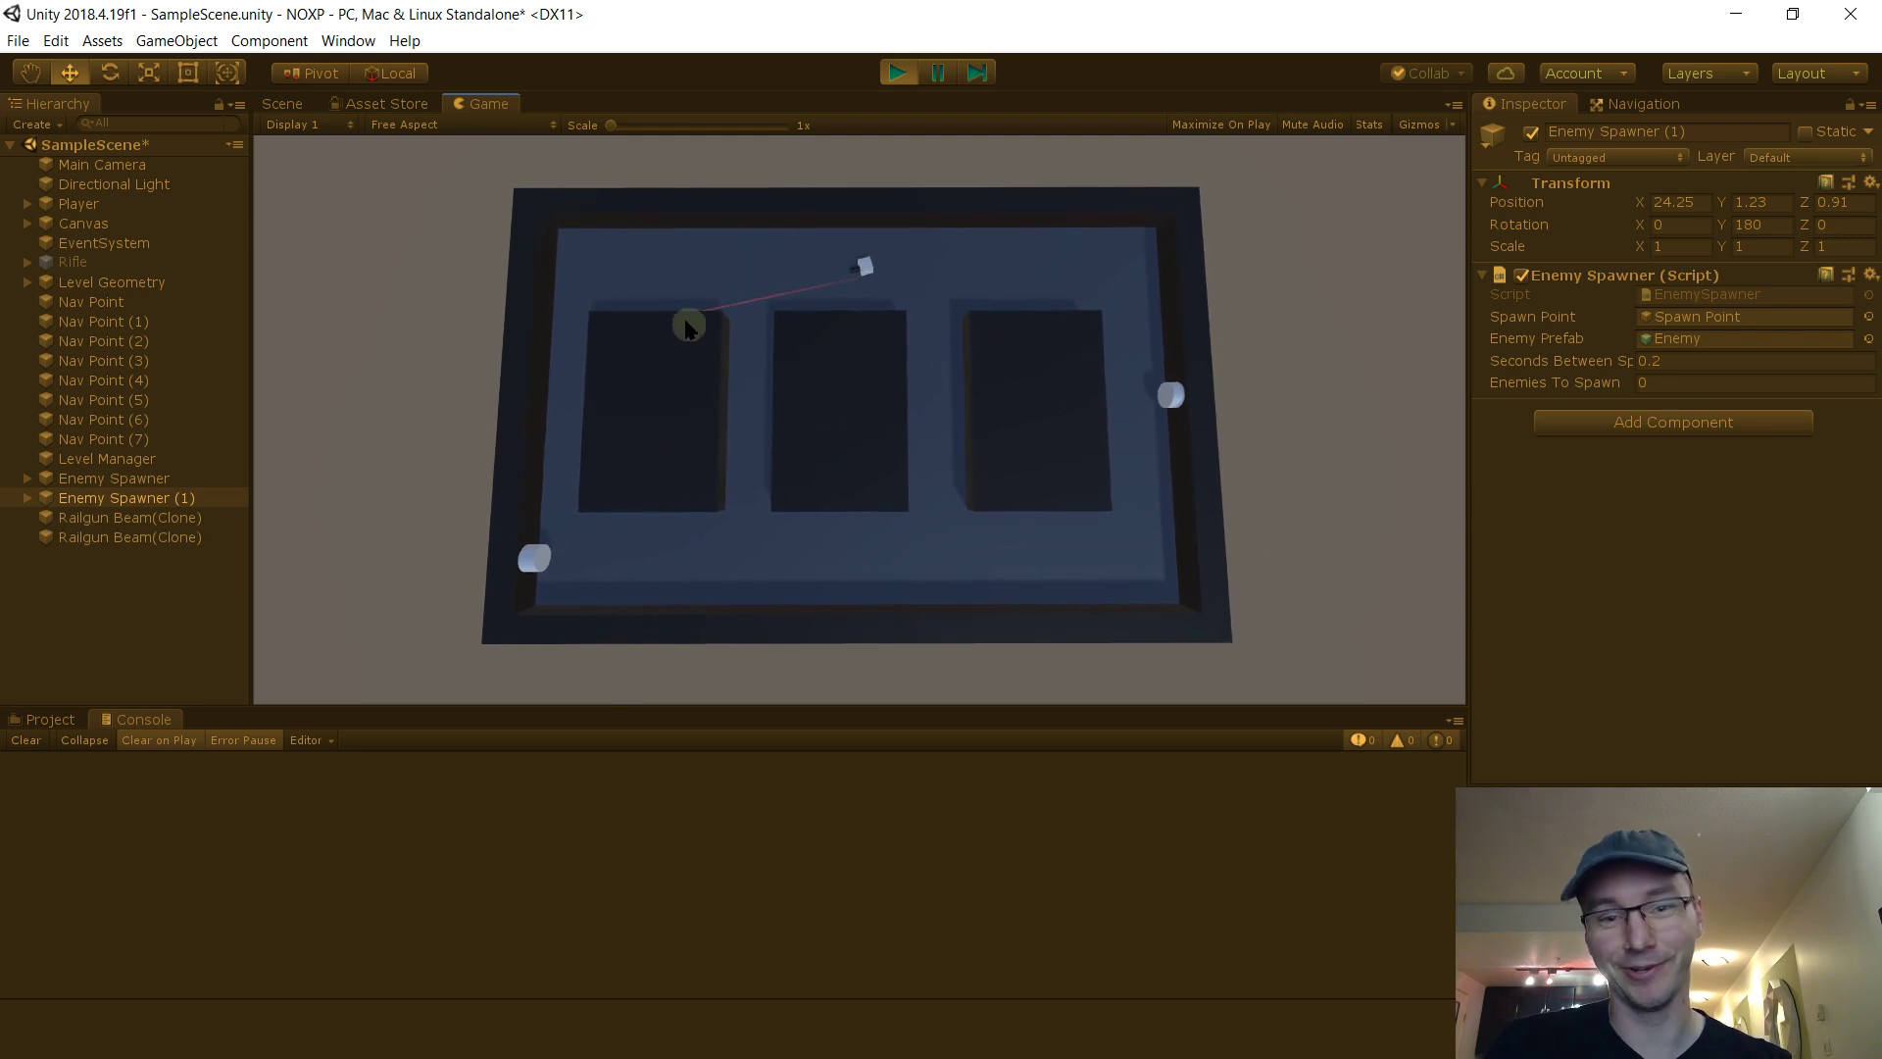
{"action": "left_click", "coordinate": [671, 294]}
{"action": "key", "text": "a"}
{"action": "left_click", "coordinate": [573, 578]}
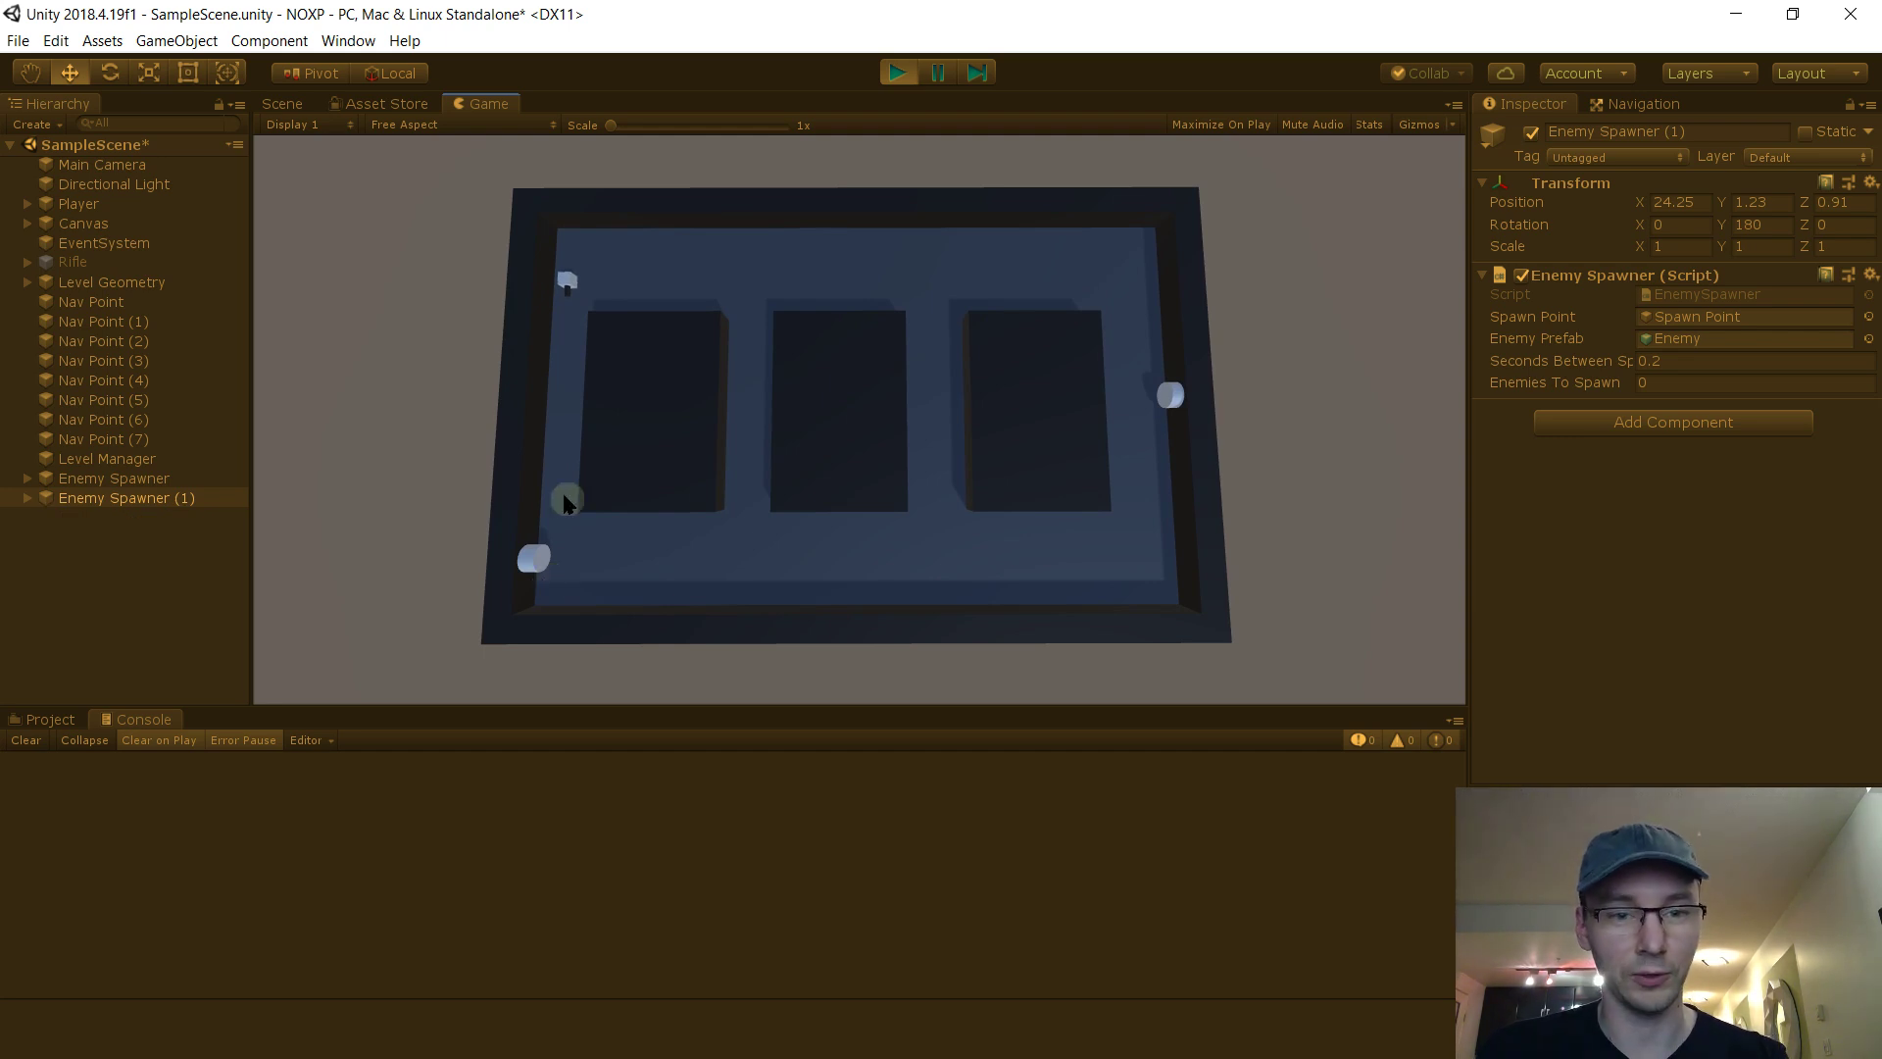
{"action": "key", "text": "d"}
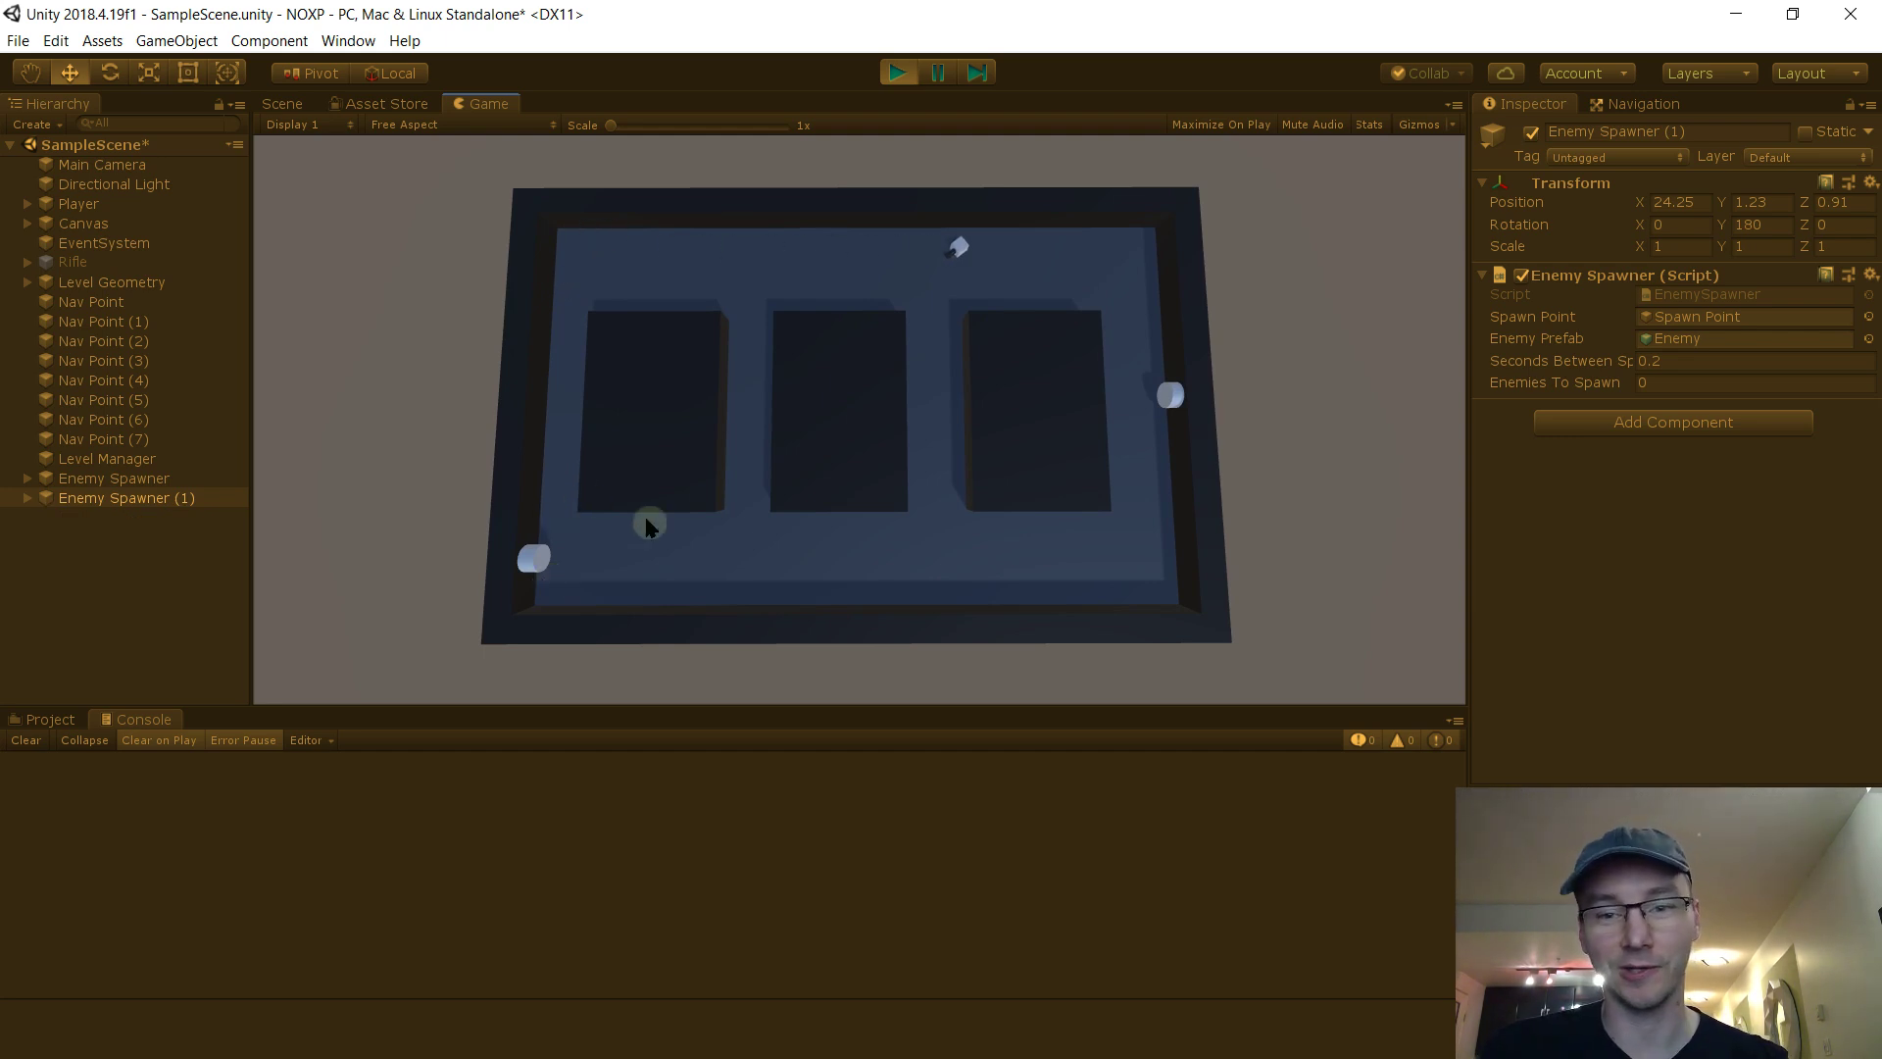
{"action": "key", "text": "s"}
{"action": "key", "text": "a"}
{"action": "key", "text": "w"}
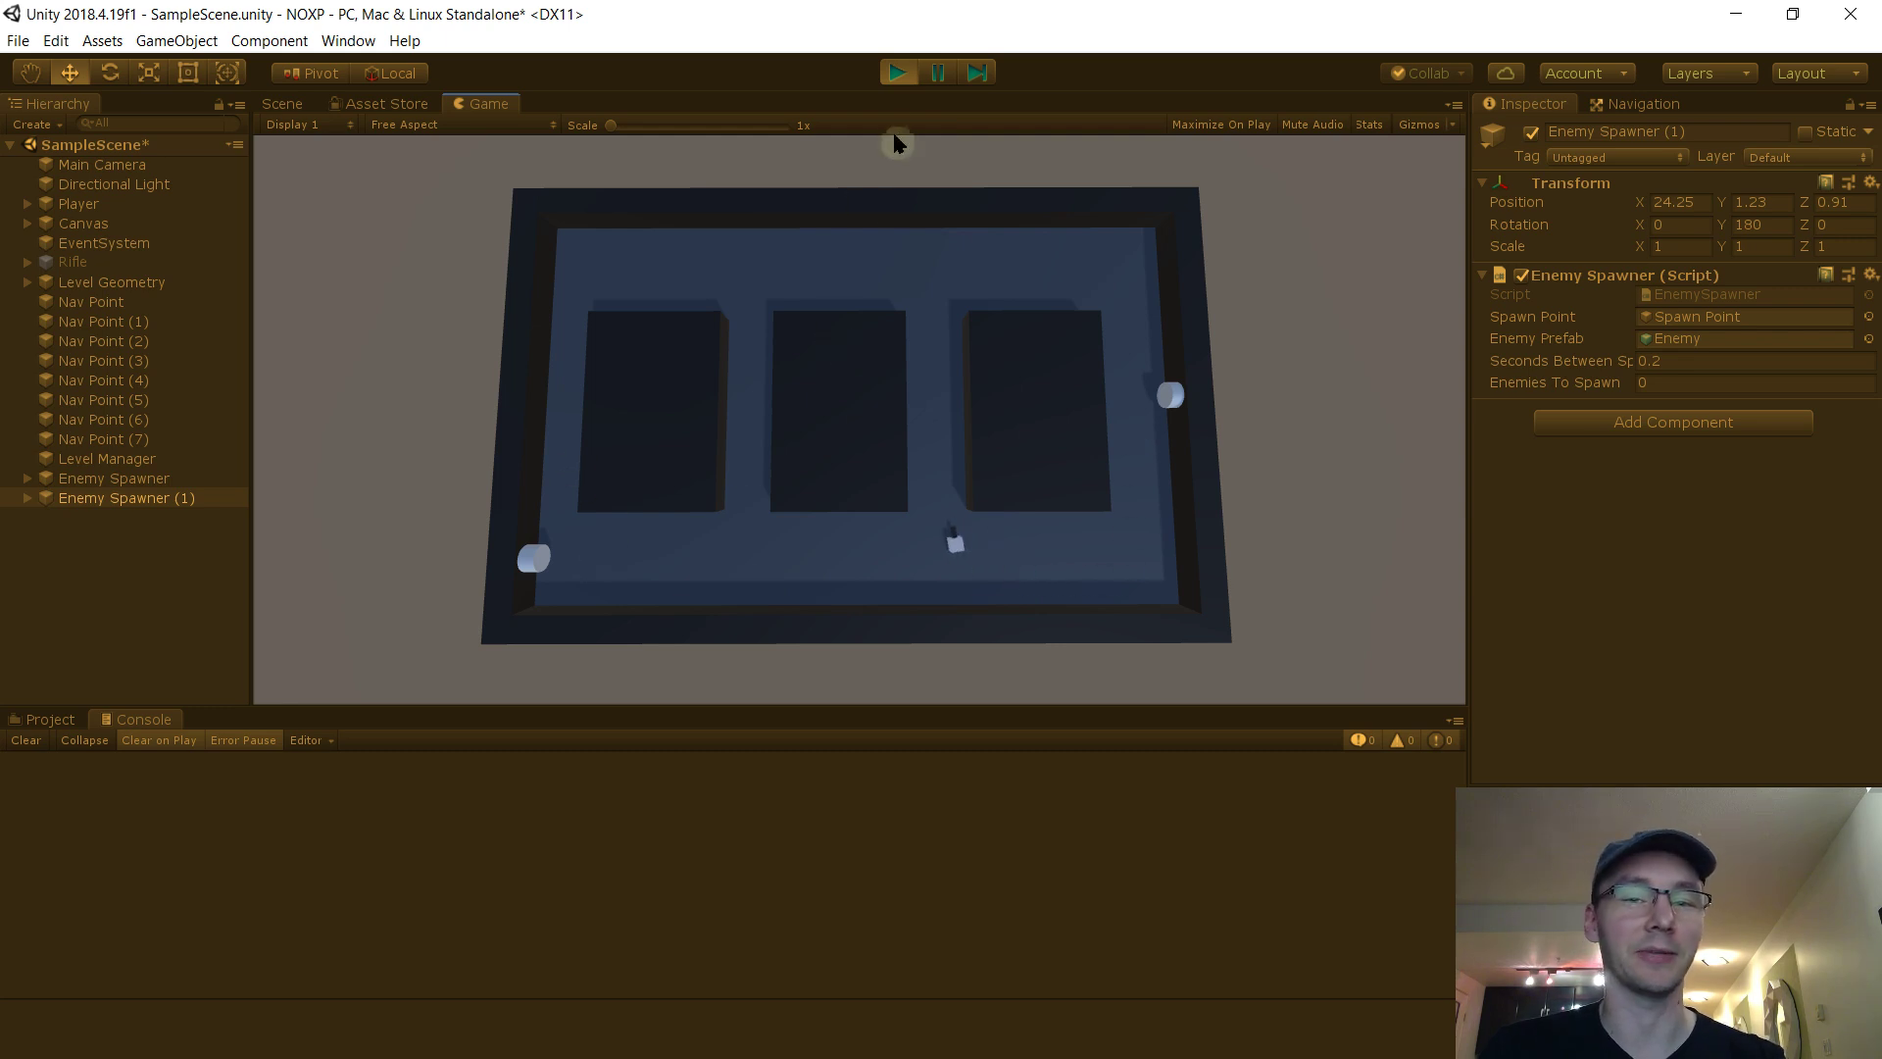
{"action": "left_click", "coordinate": [898, 75]}
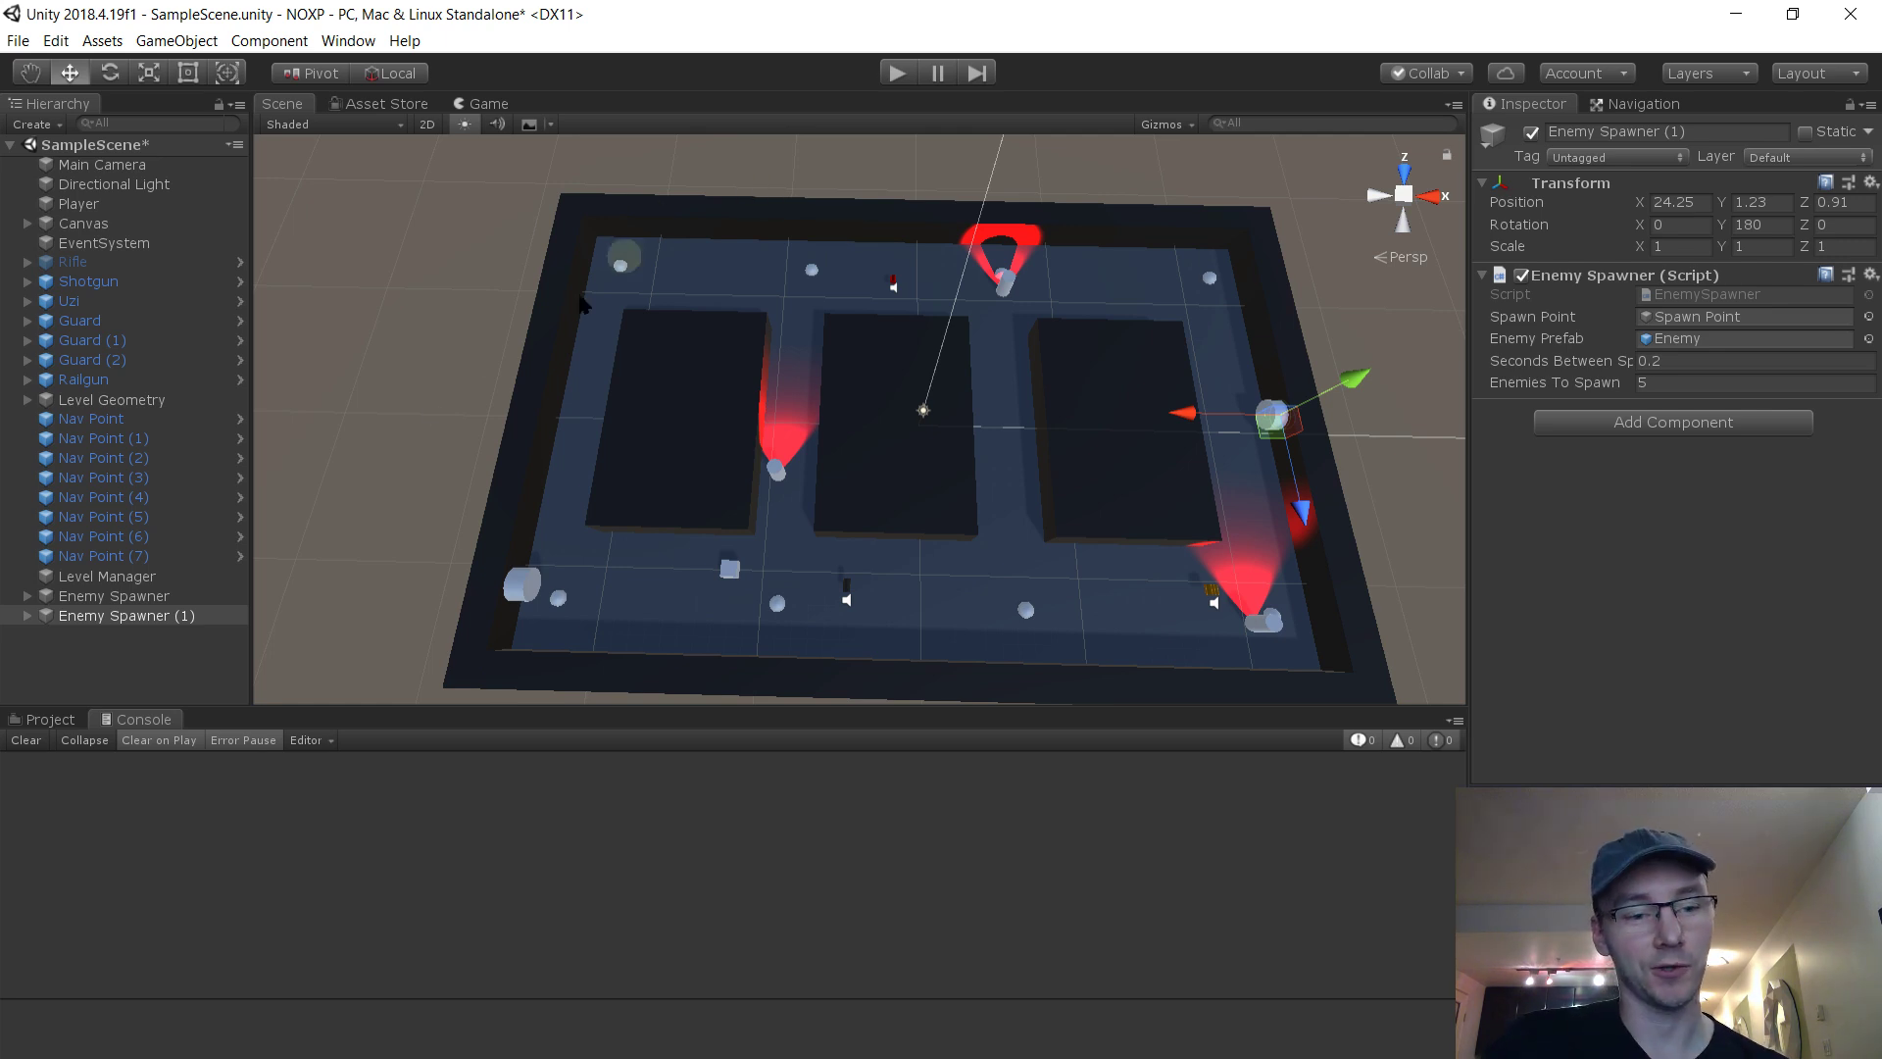
Save the current scene and rename the SampleScene asset in the Scenes folder to Level 1
{"action": "left_click", "coordinate": [51, 720]}
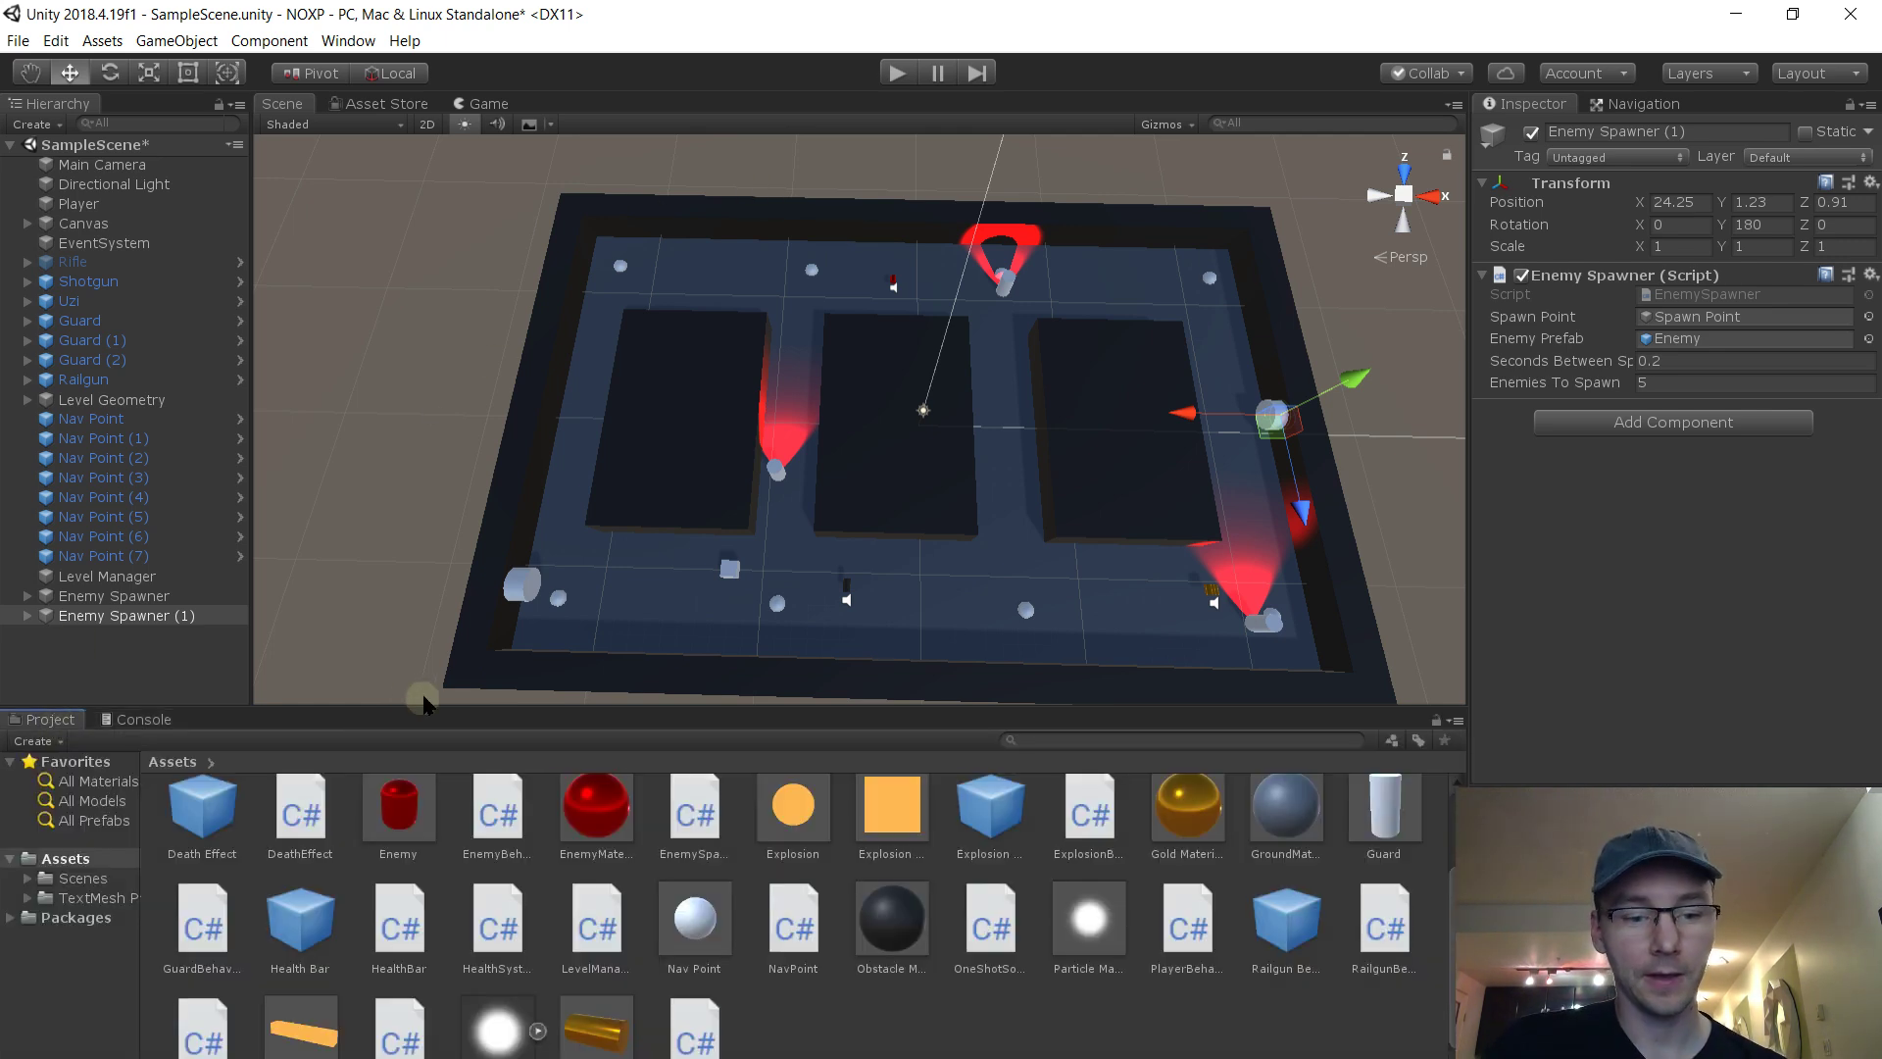
{"action": "scroll", "coordinate": [964, 993], "scroll_direction": "down", "scroll_amount": 1}
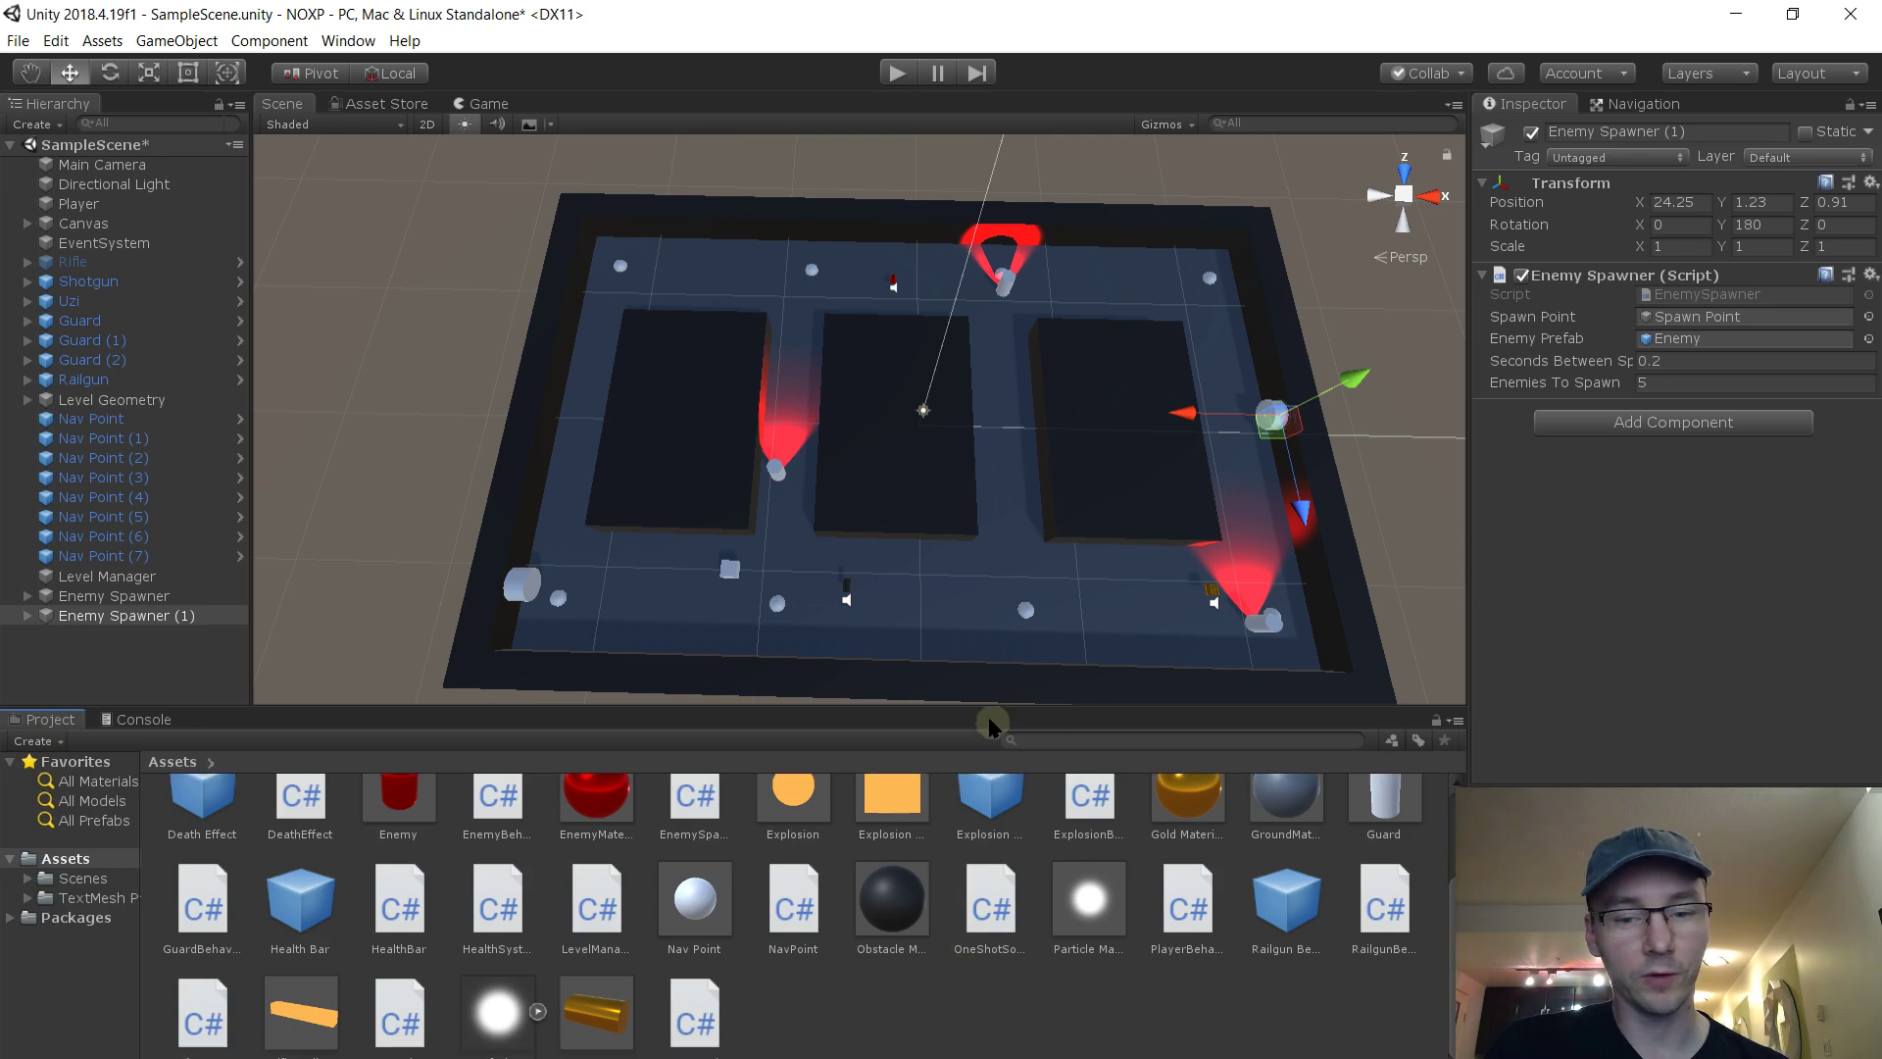
{"action": "scroll", "coordinate": [691, 991], "scroll_direction": "up", "scroll_amount": 3}
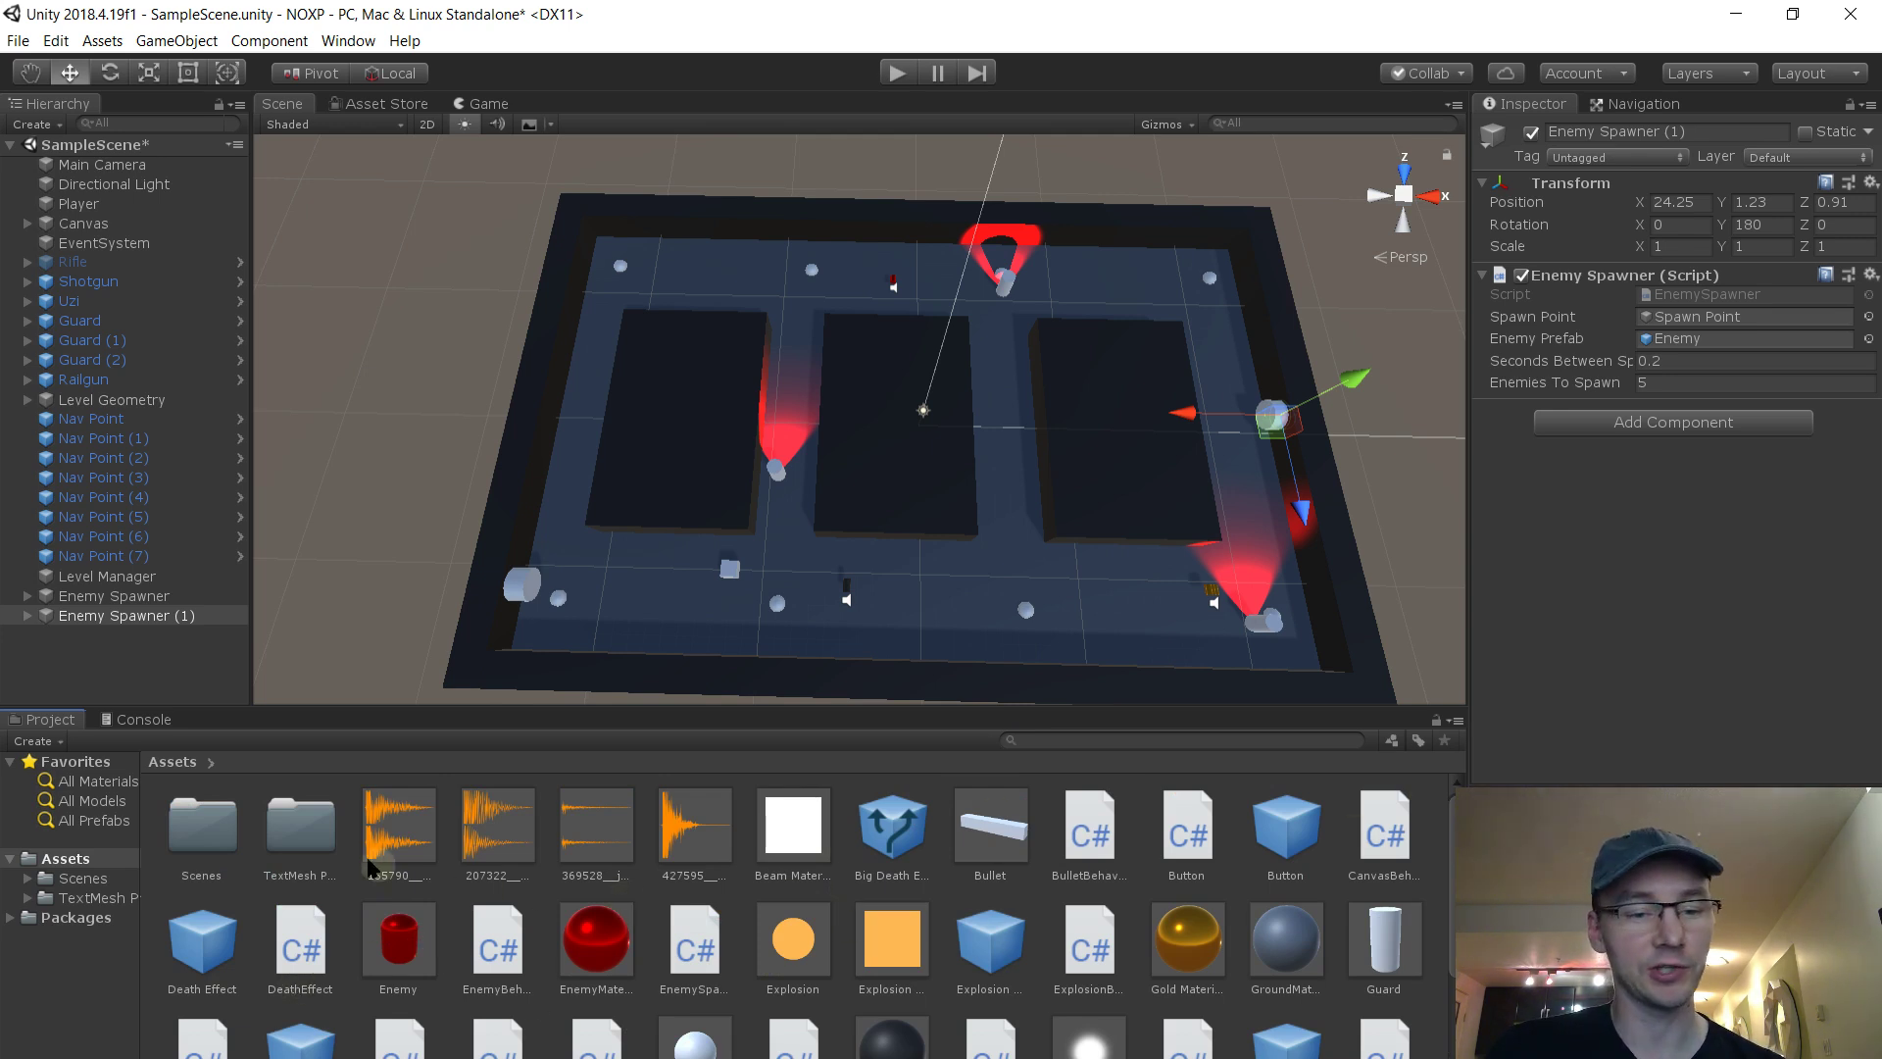
{"action": "double_click", "coordinate": [202, 849]}
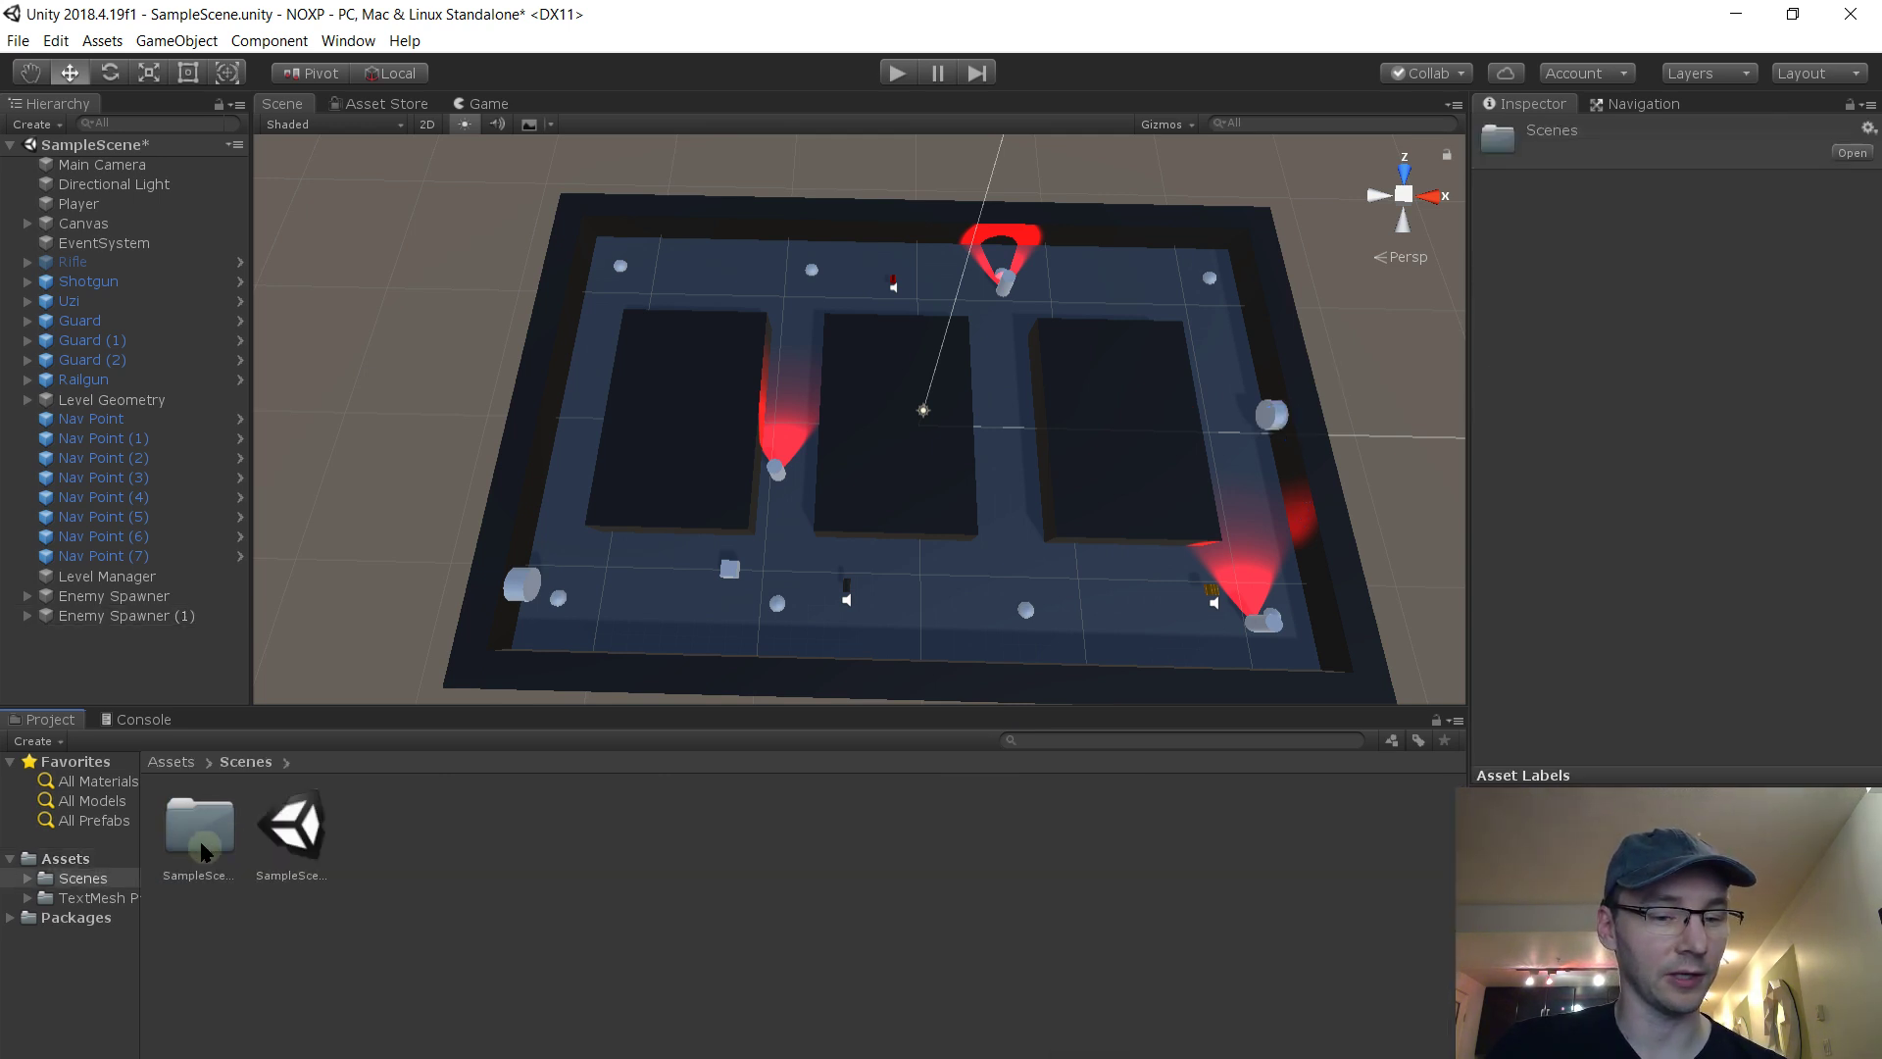
{"action": "left_click", "coordinate": [339, 835]}
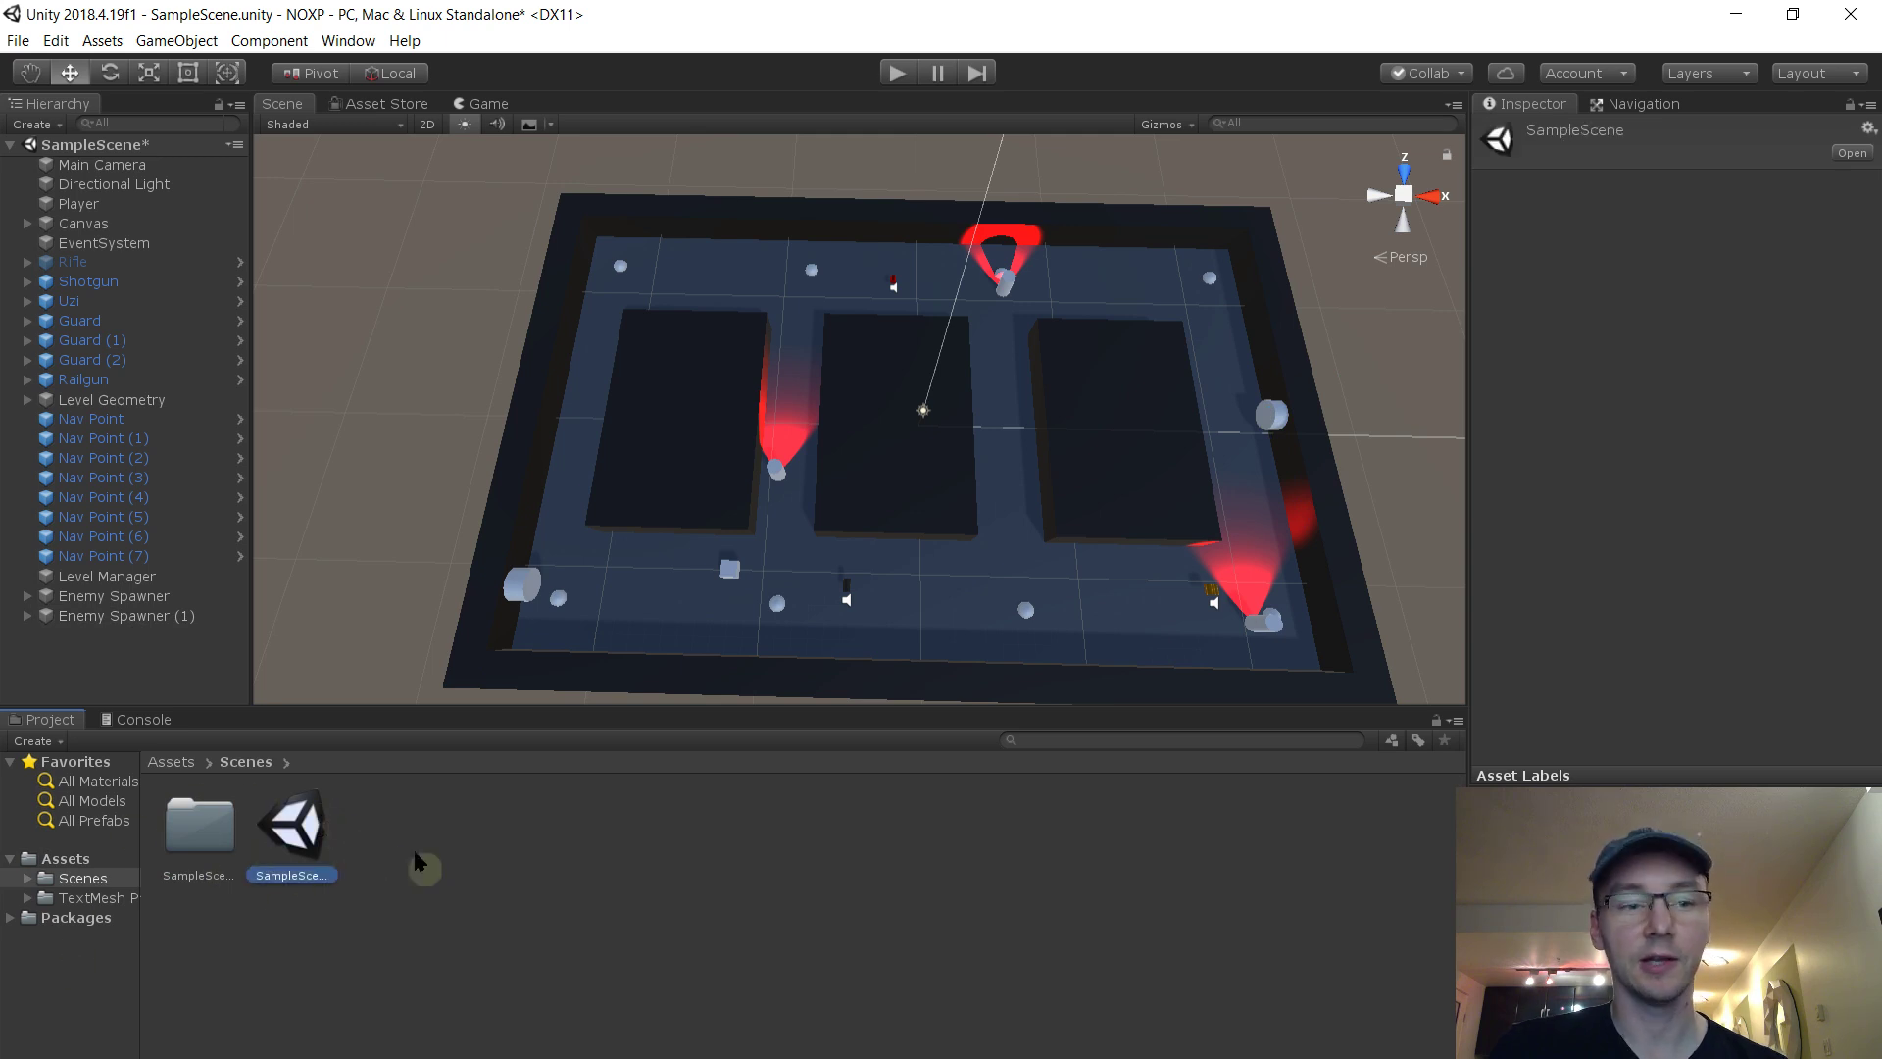
{"action": "key", "text": "ctrl+s"}
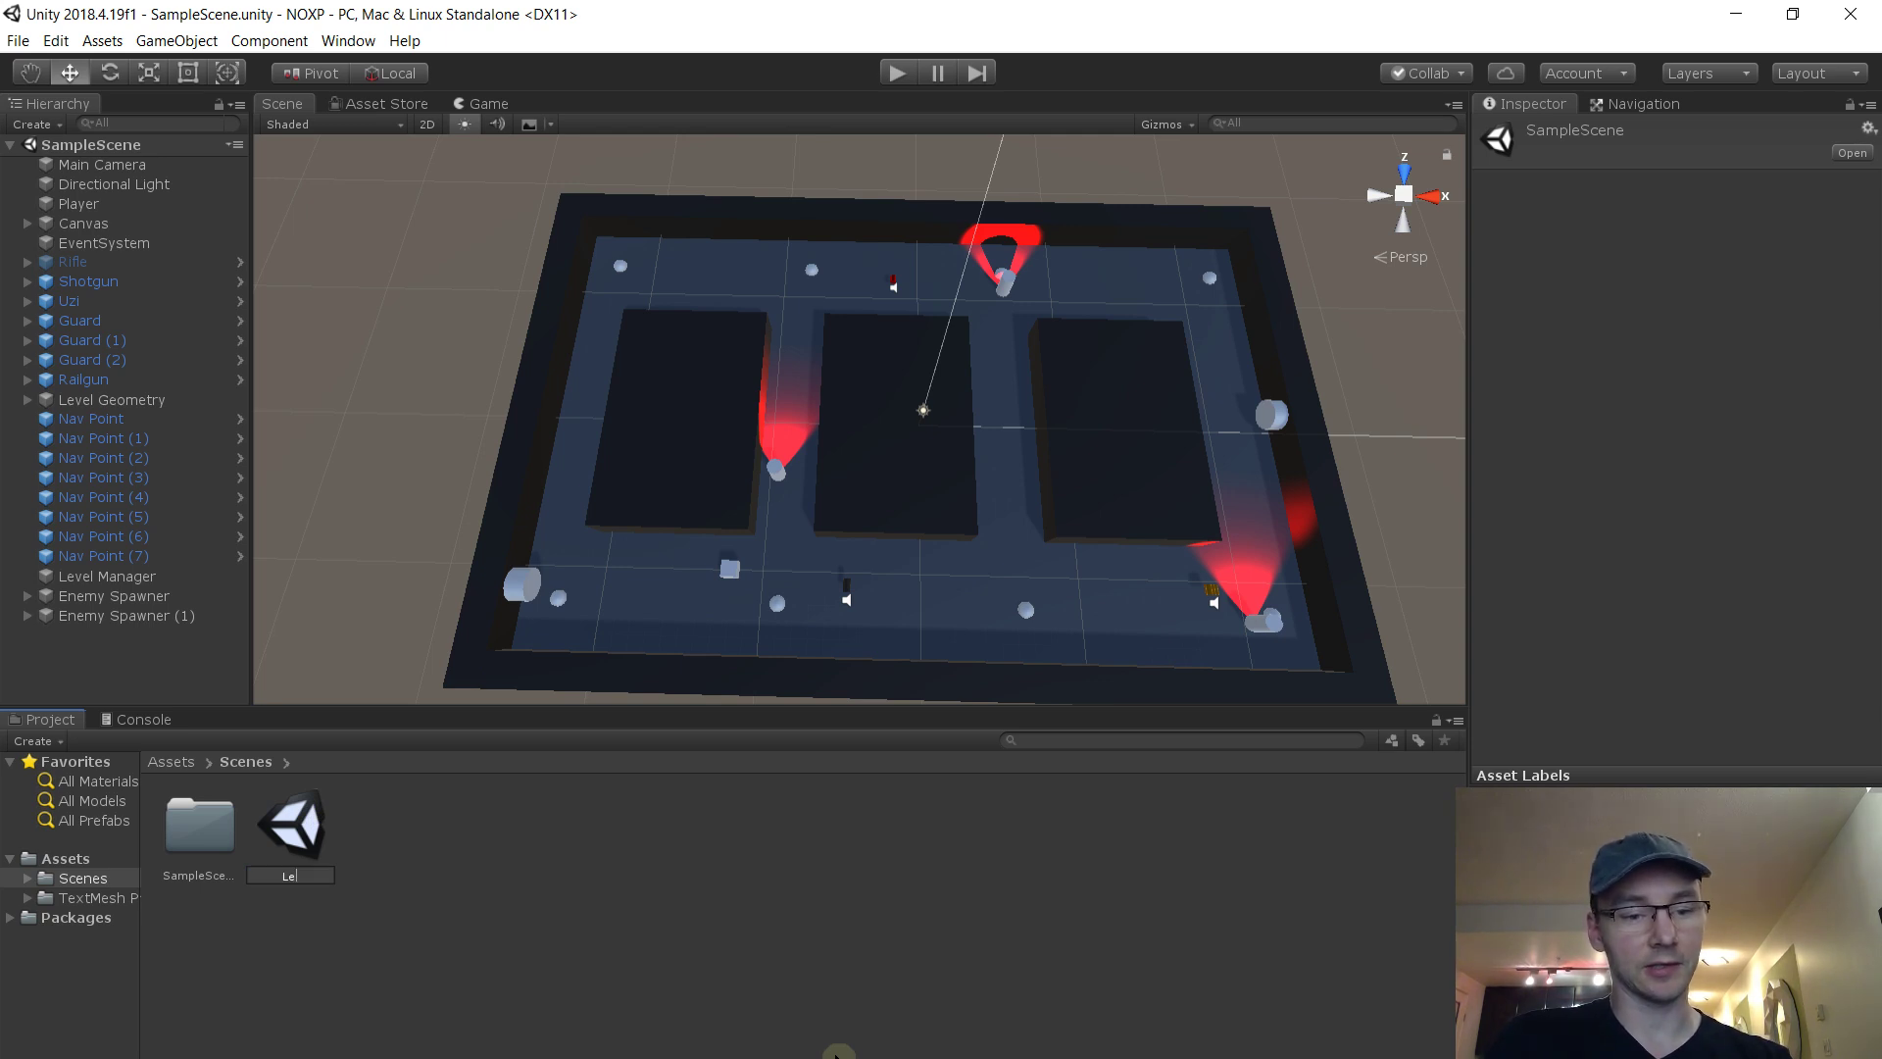
{"action": "type", "text": "1"}
{"action": "key", "text": "Return"}
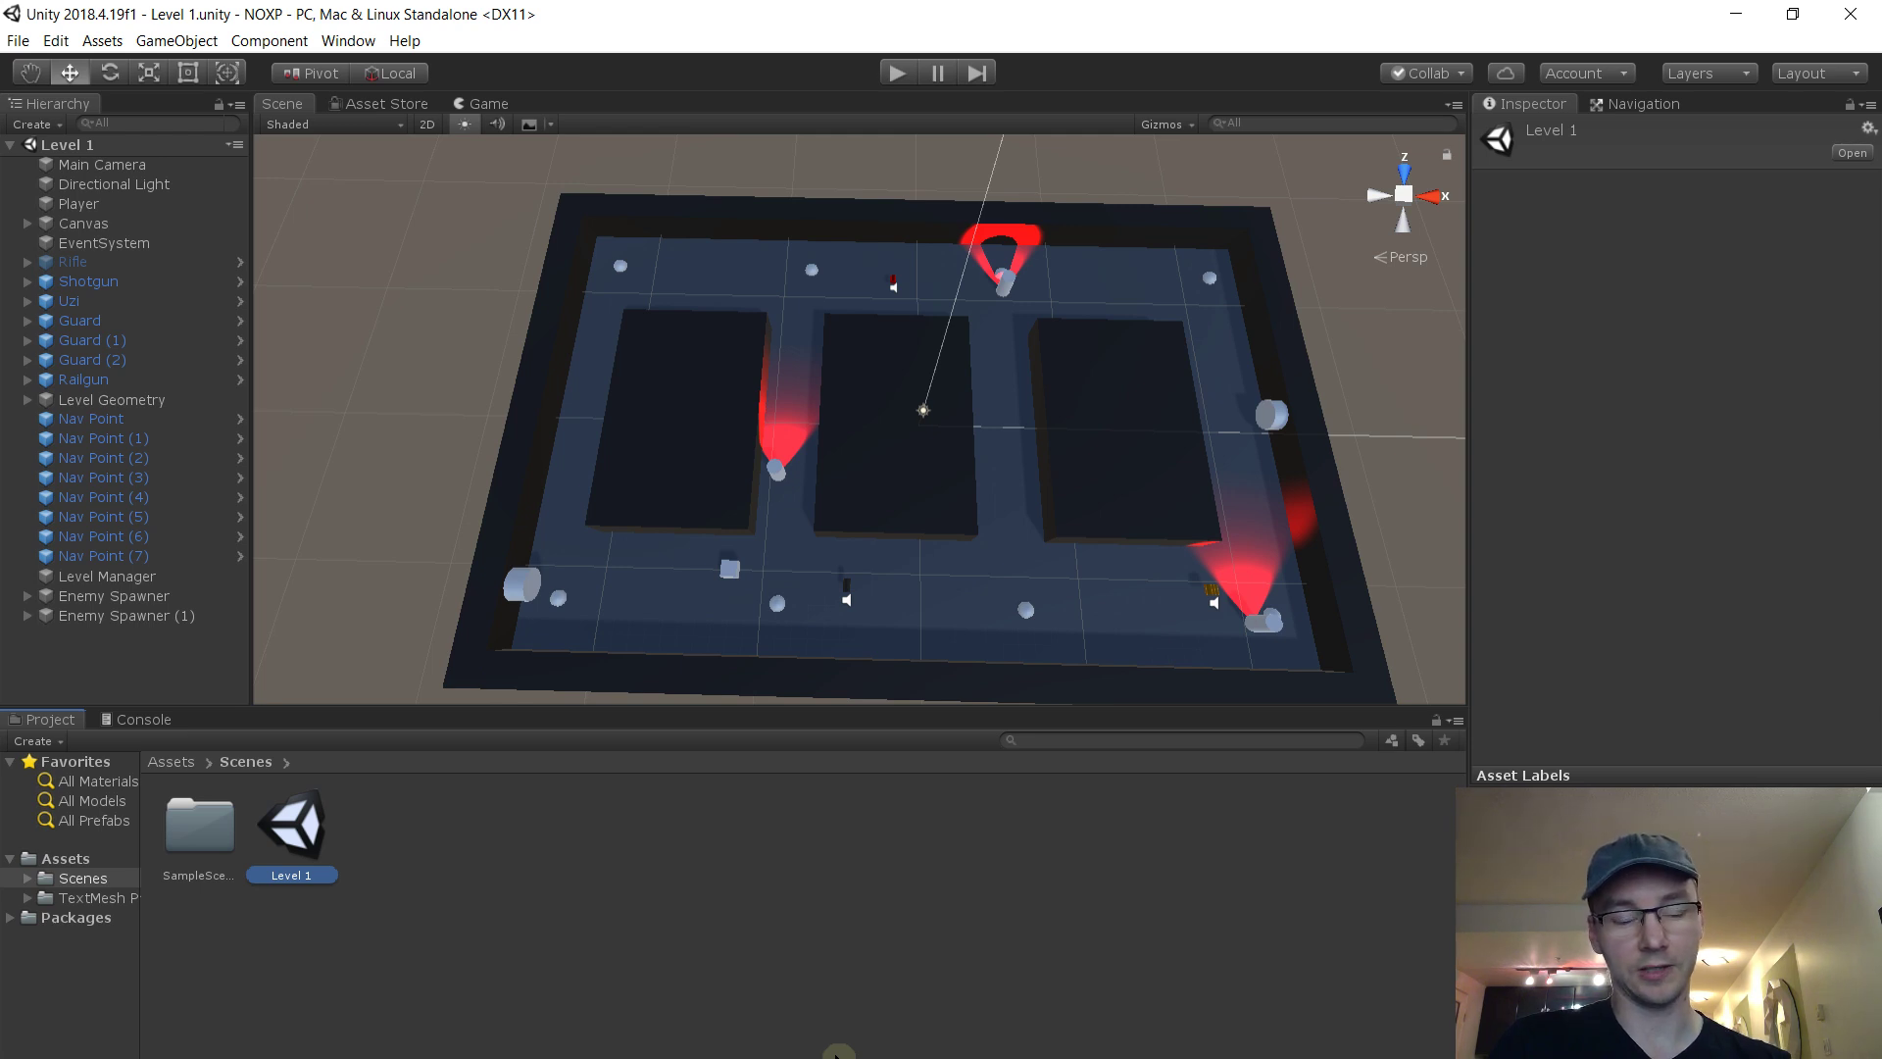
Duplicate the Level 1 scene as Level 2, and reopen Level 1 for editing
{"action": "key", "text": "ctrl+d"}
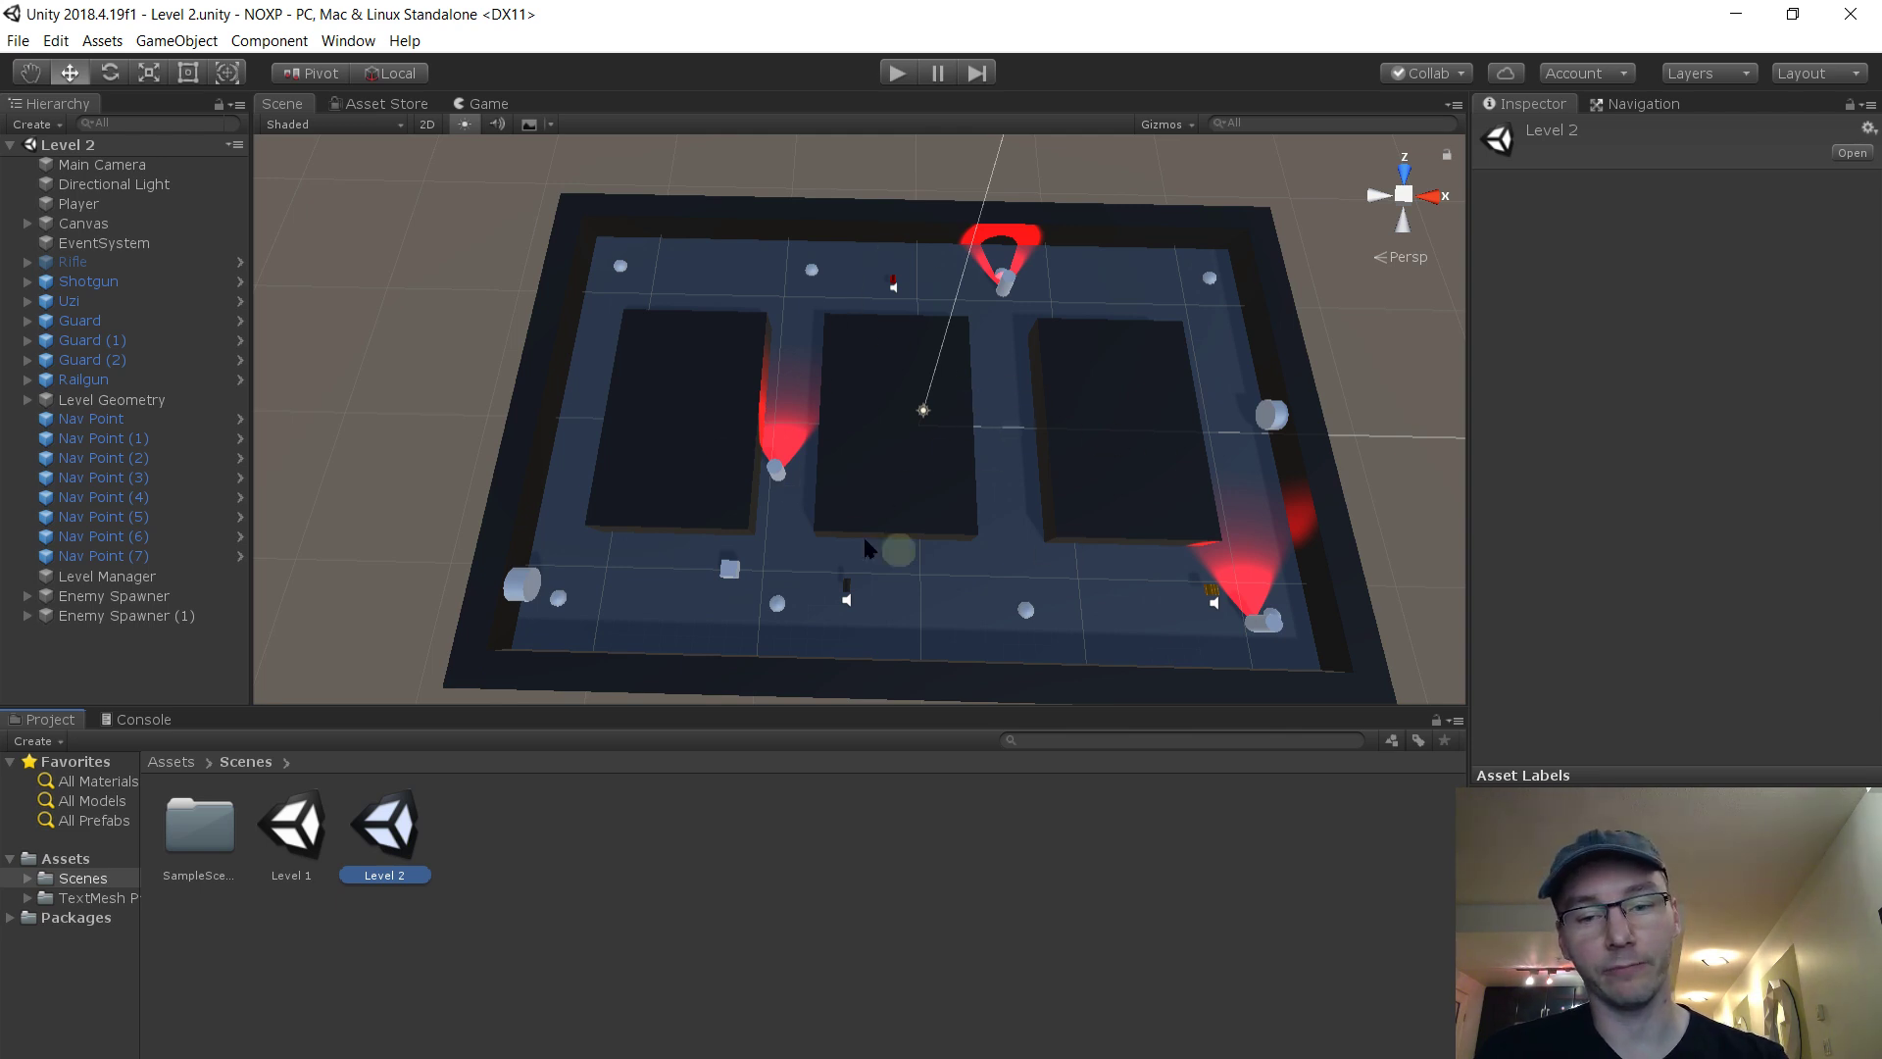
{"action": "left_click", "coordinate": [312, 839]}
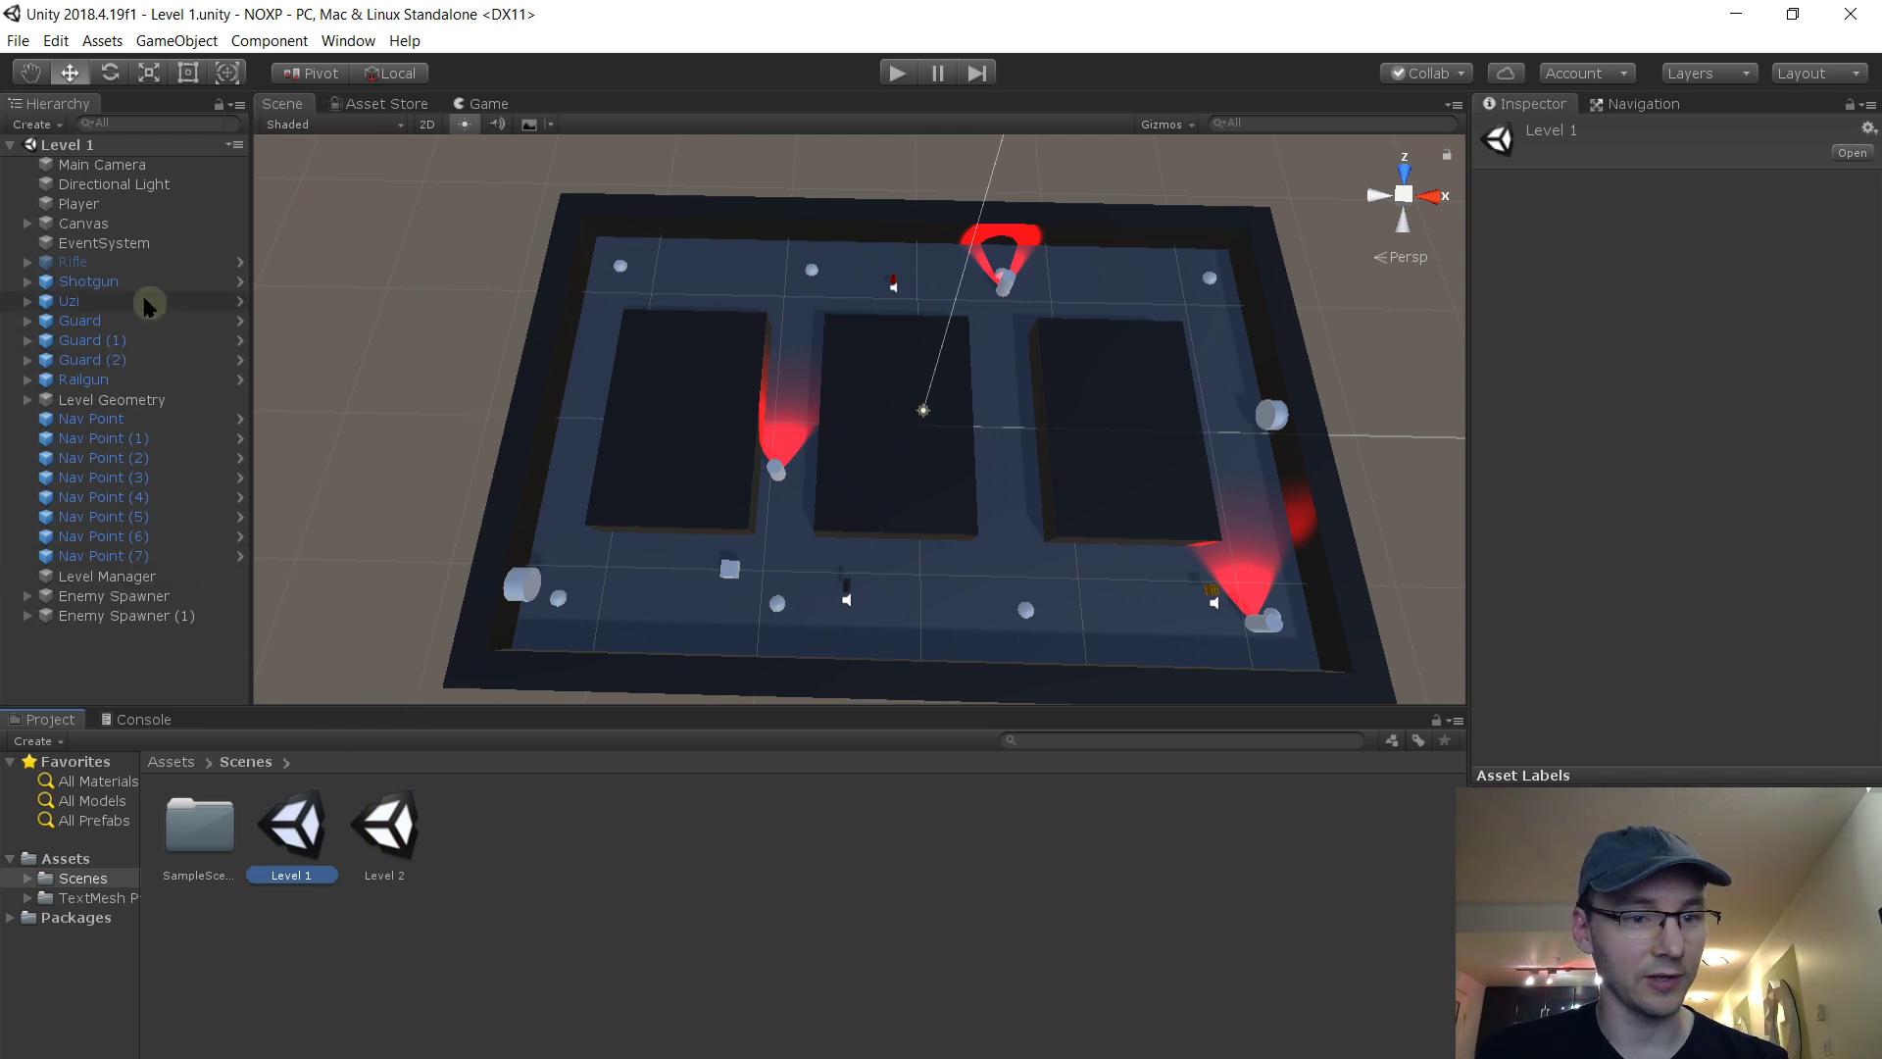
Delete Guard (1), Guard (2) and the first Enemy Spawner from Level 1
{"action": "left_click", "coordinate": [131, 340]}
{"action": "left_click", "coordinate": [131, 359], "text": "ctrl"}
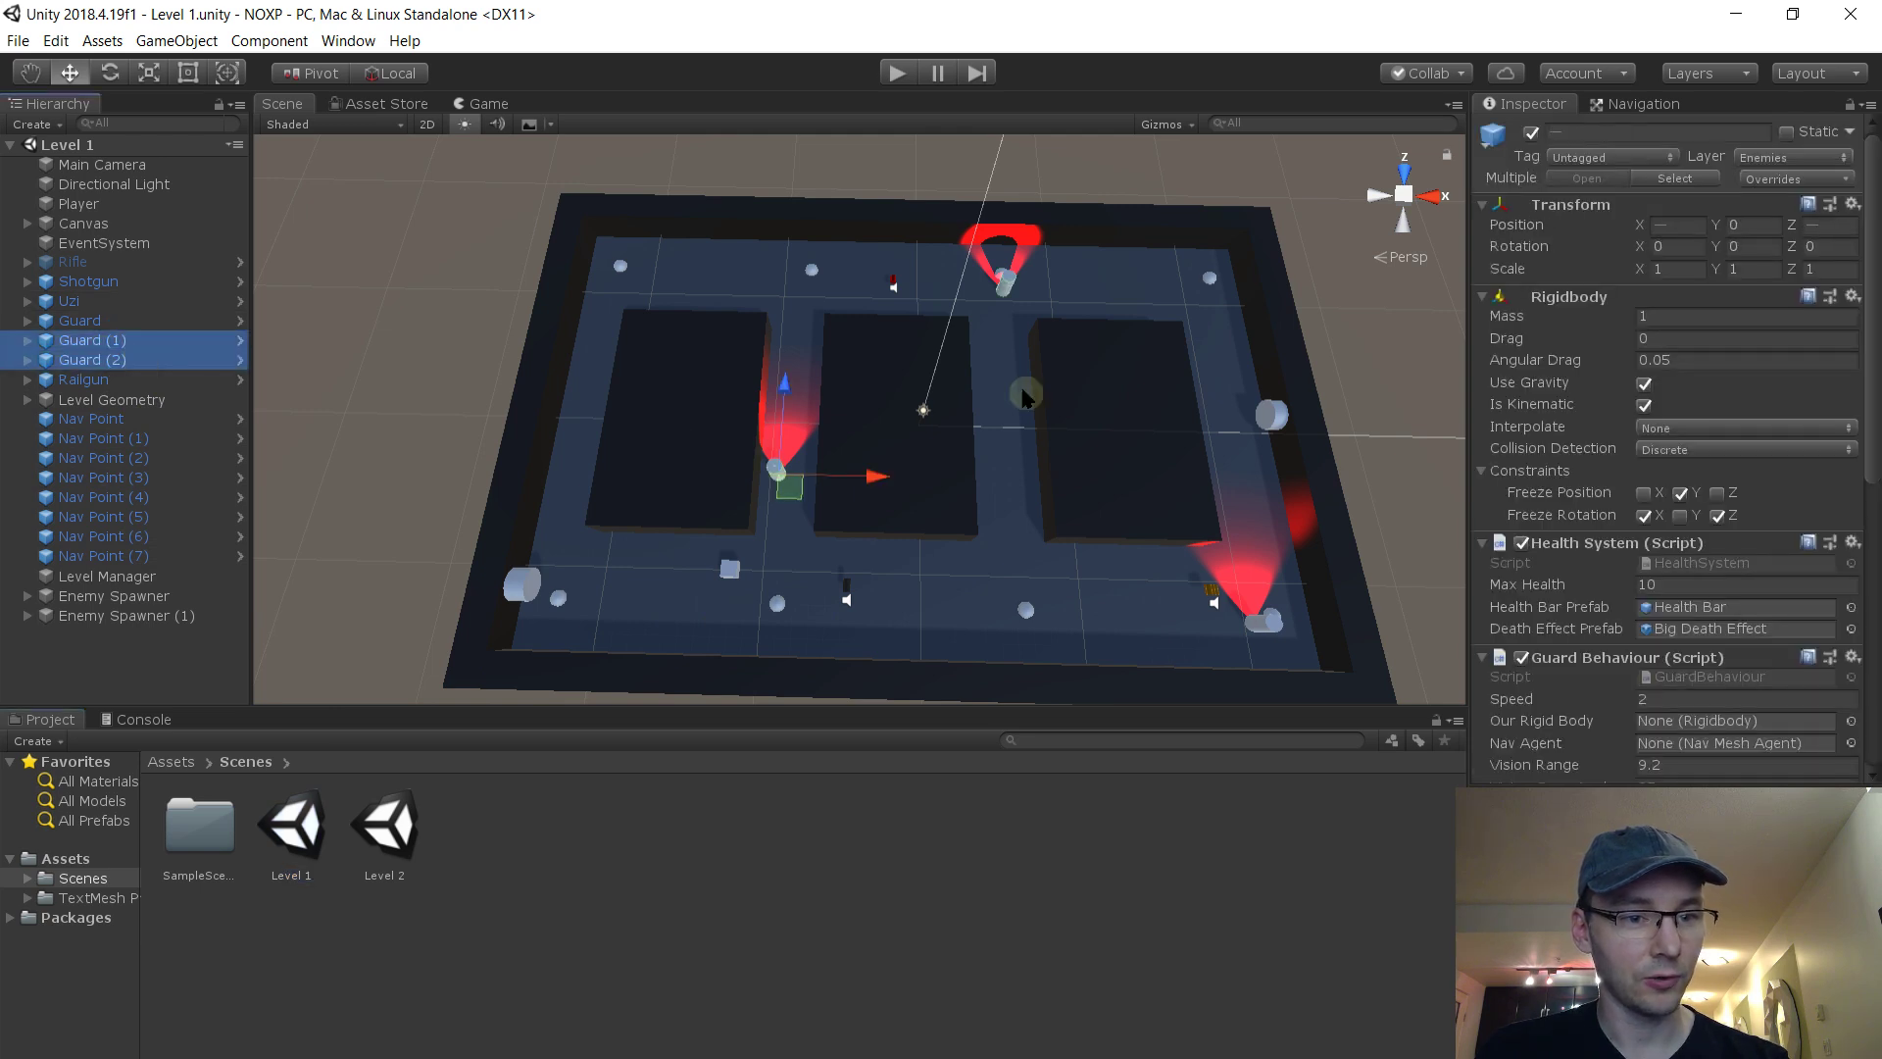
{"action": "key", "text": "Delete"}
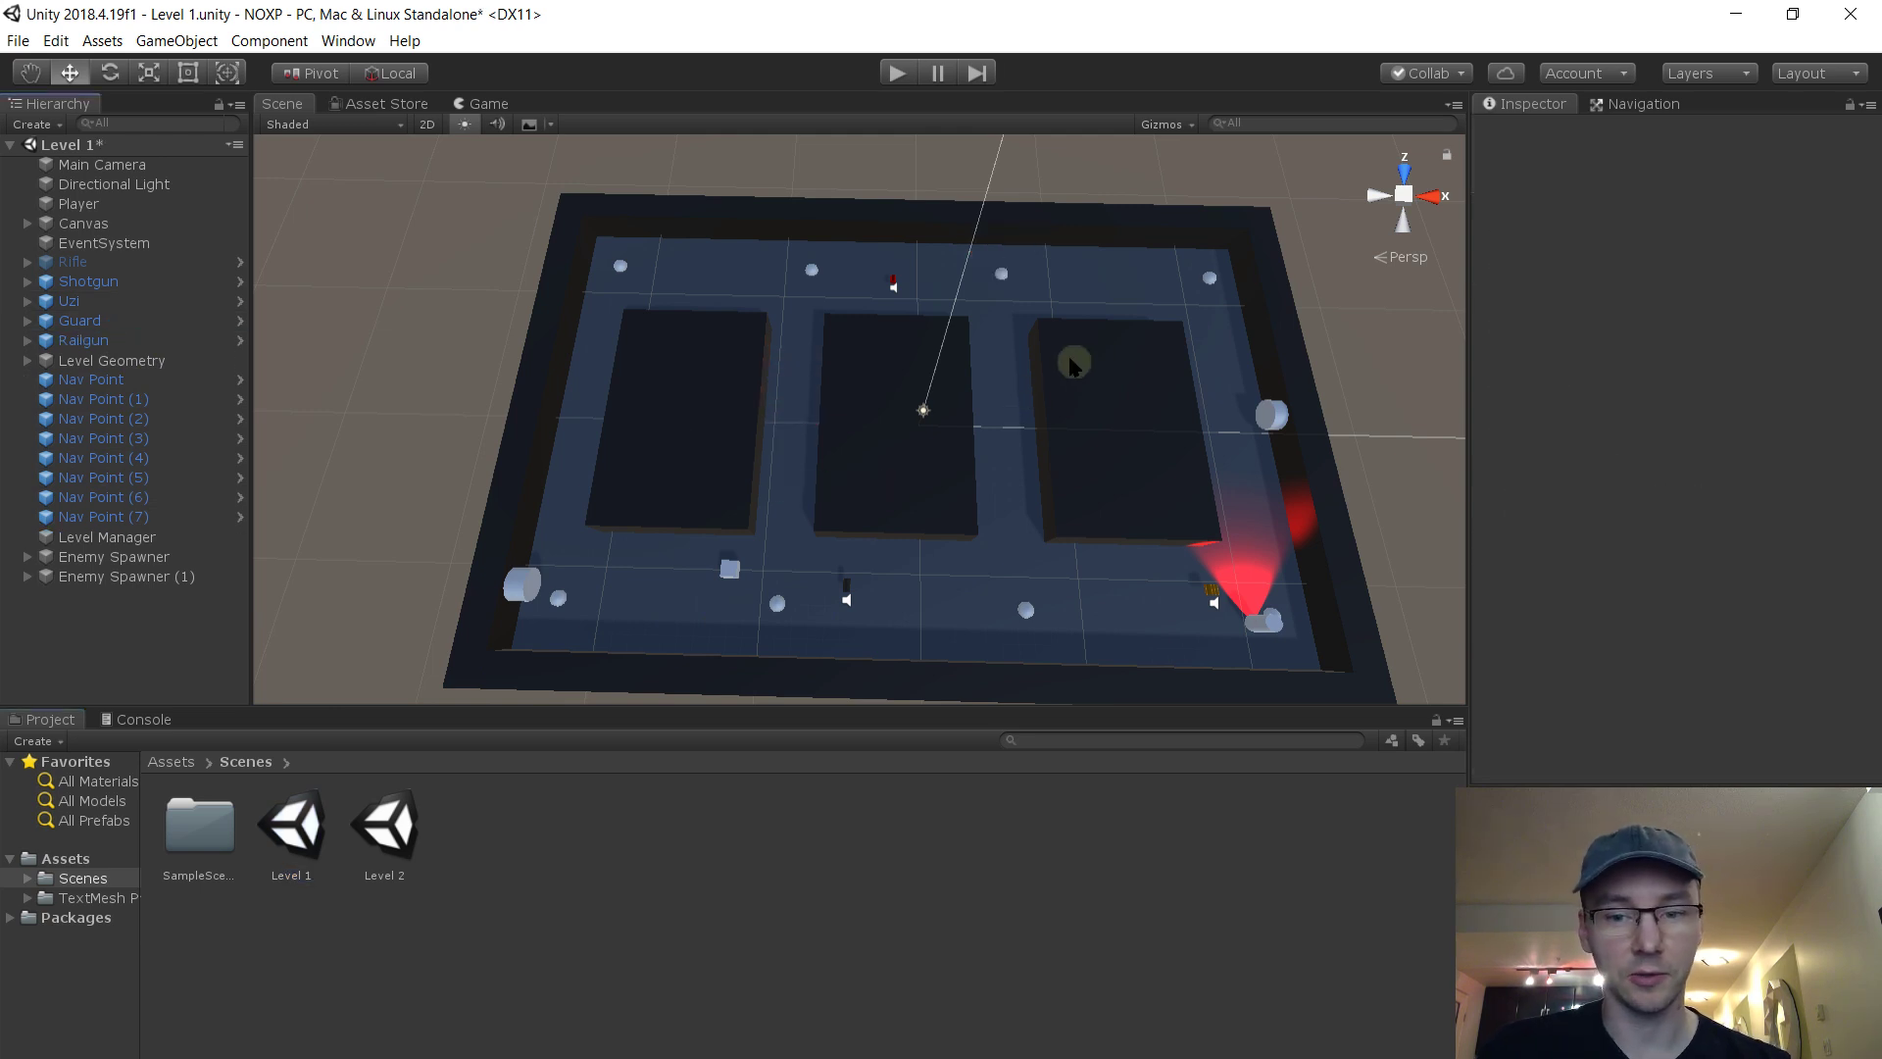
{"action": "left_click", "coordinate": [140, 559]}
{"action": "key", "text": "Delete"}
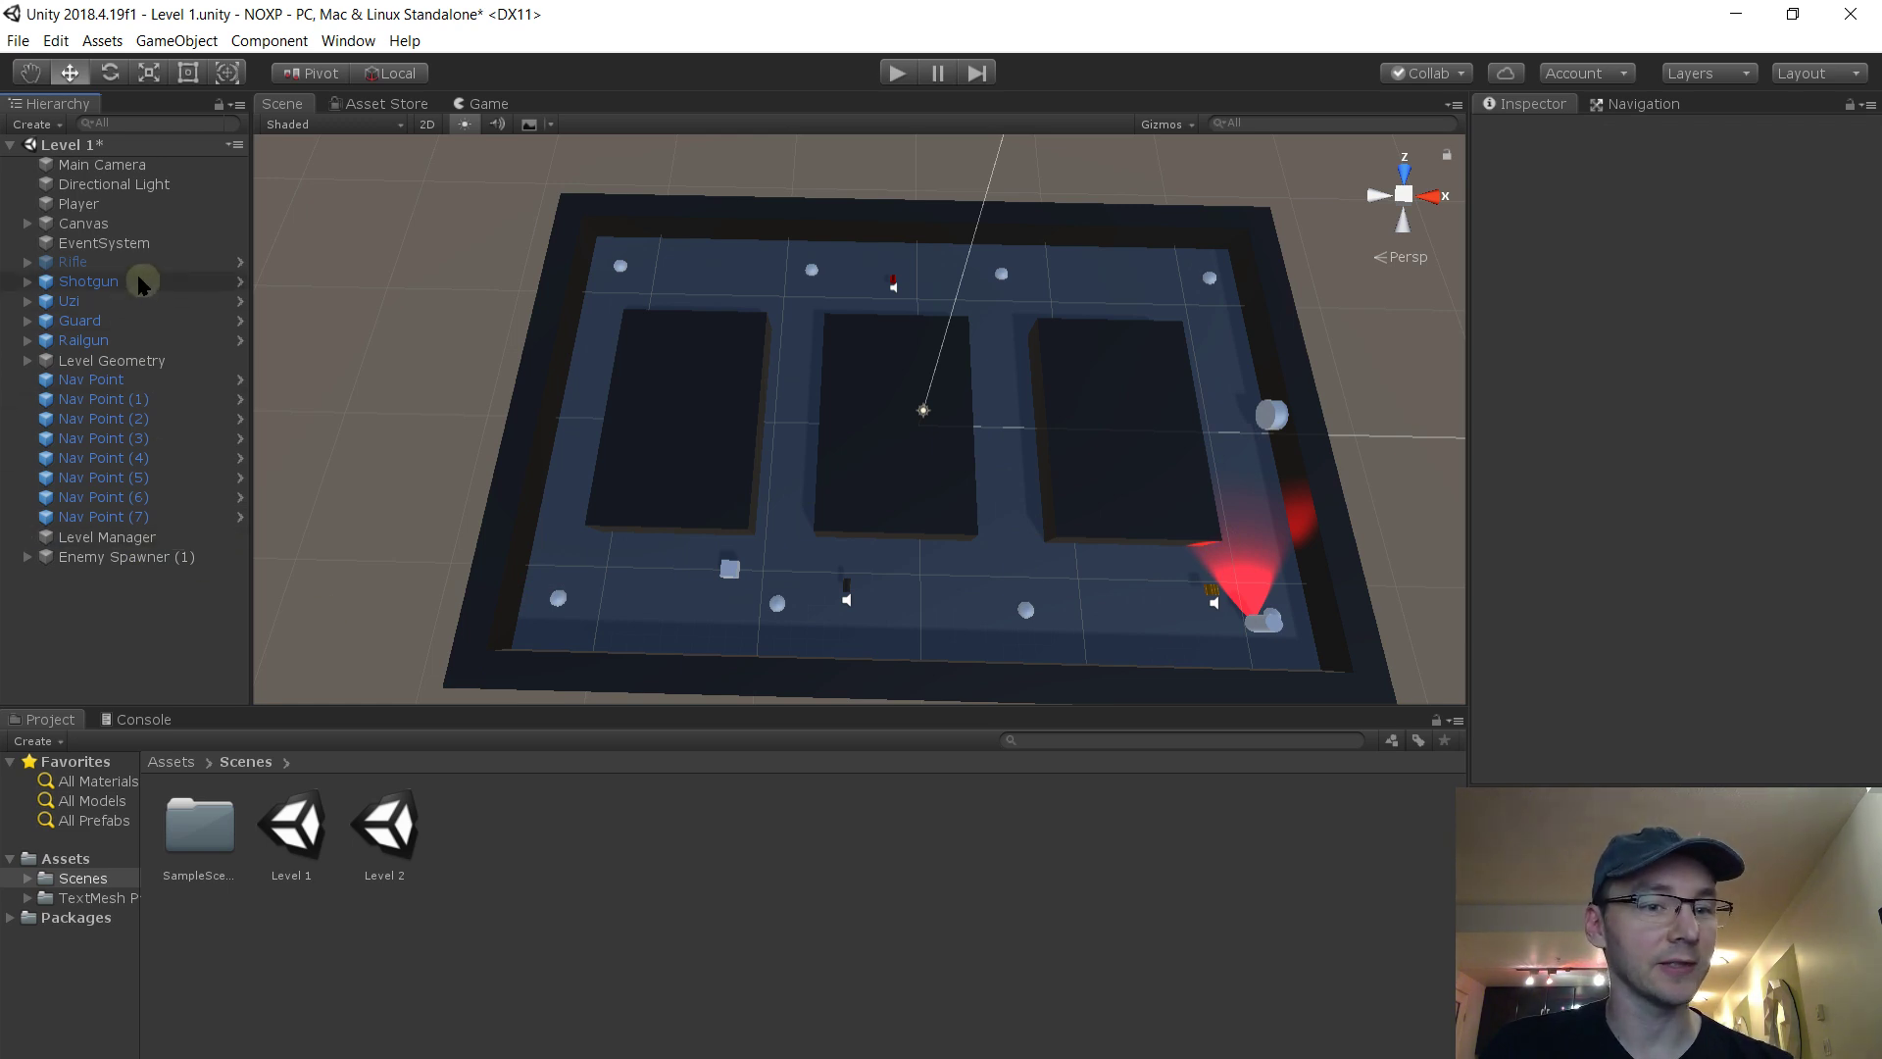
Delete the Railgun and the inactive Rifle from Level 1, and save the scene
{"action": "left_click", "coordinate": [138, 340]}
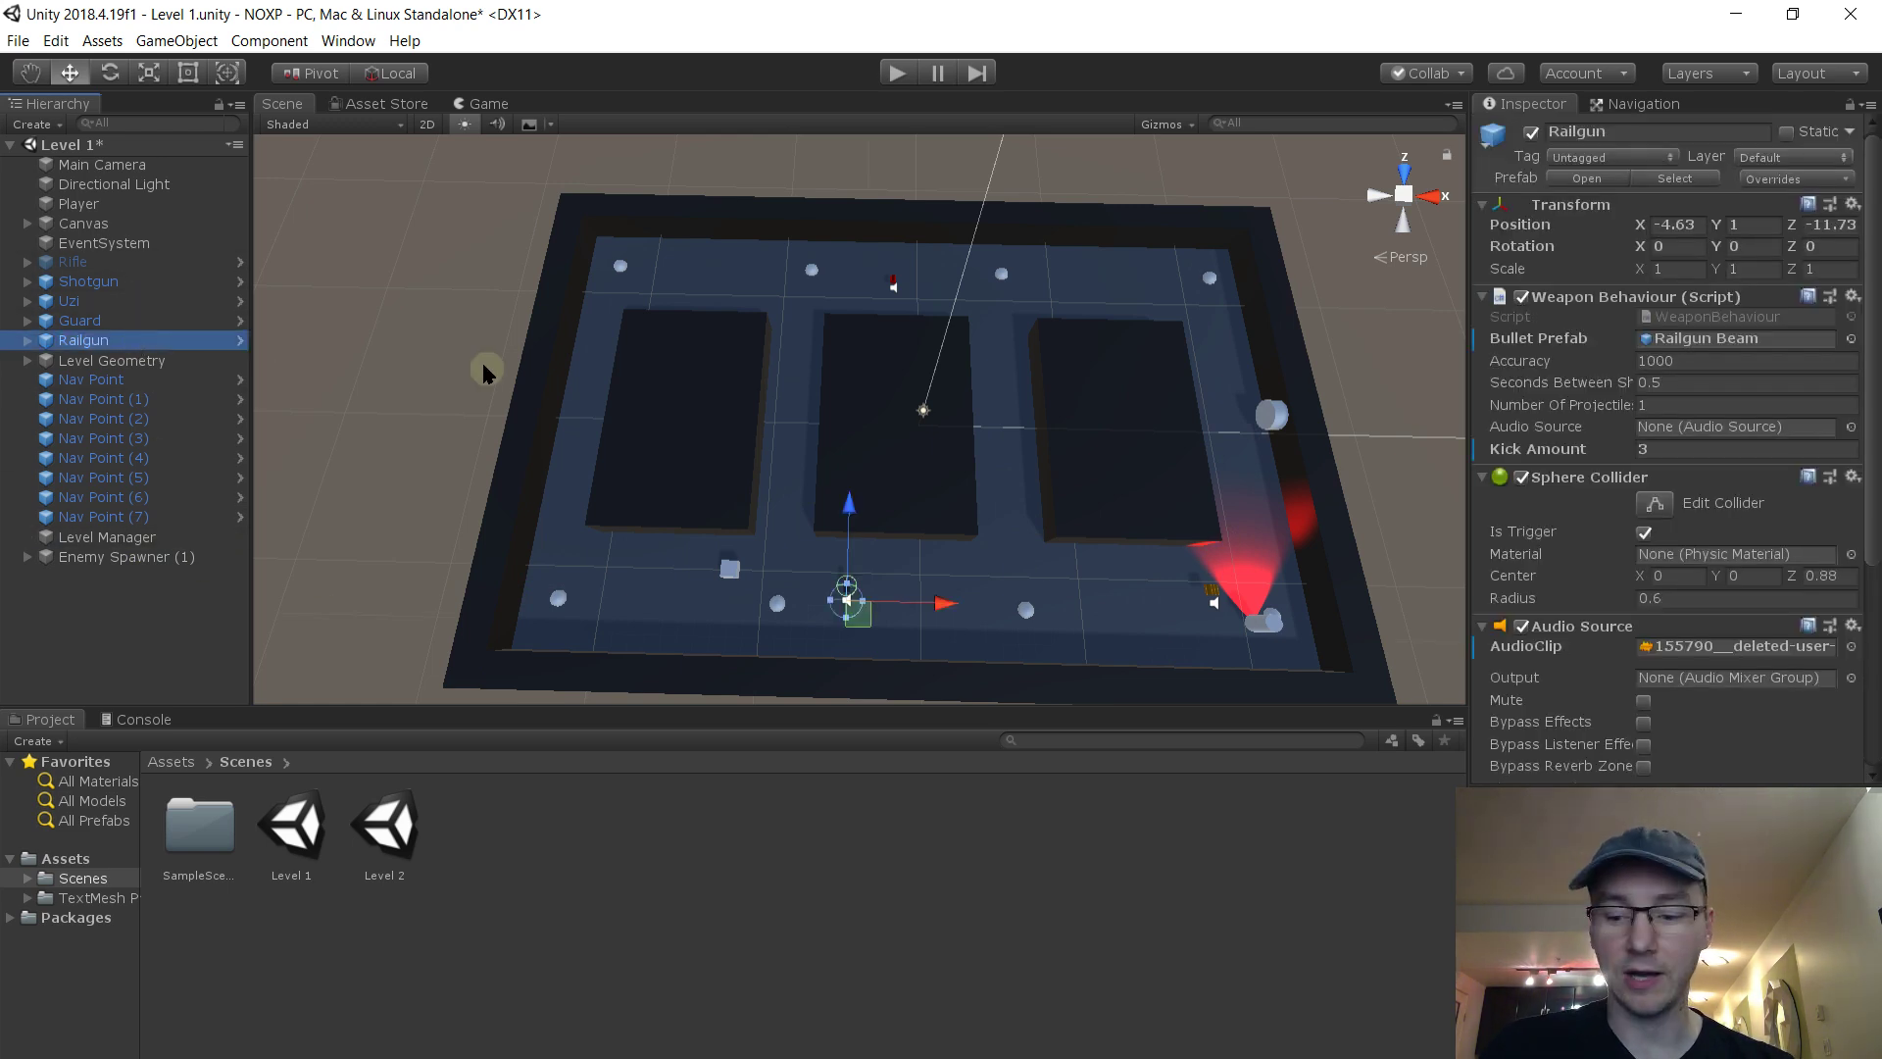
{"action": "key", "text": "Delete"}
{"action": "left_click", "coordinate": [79, 262]}
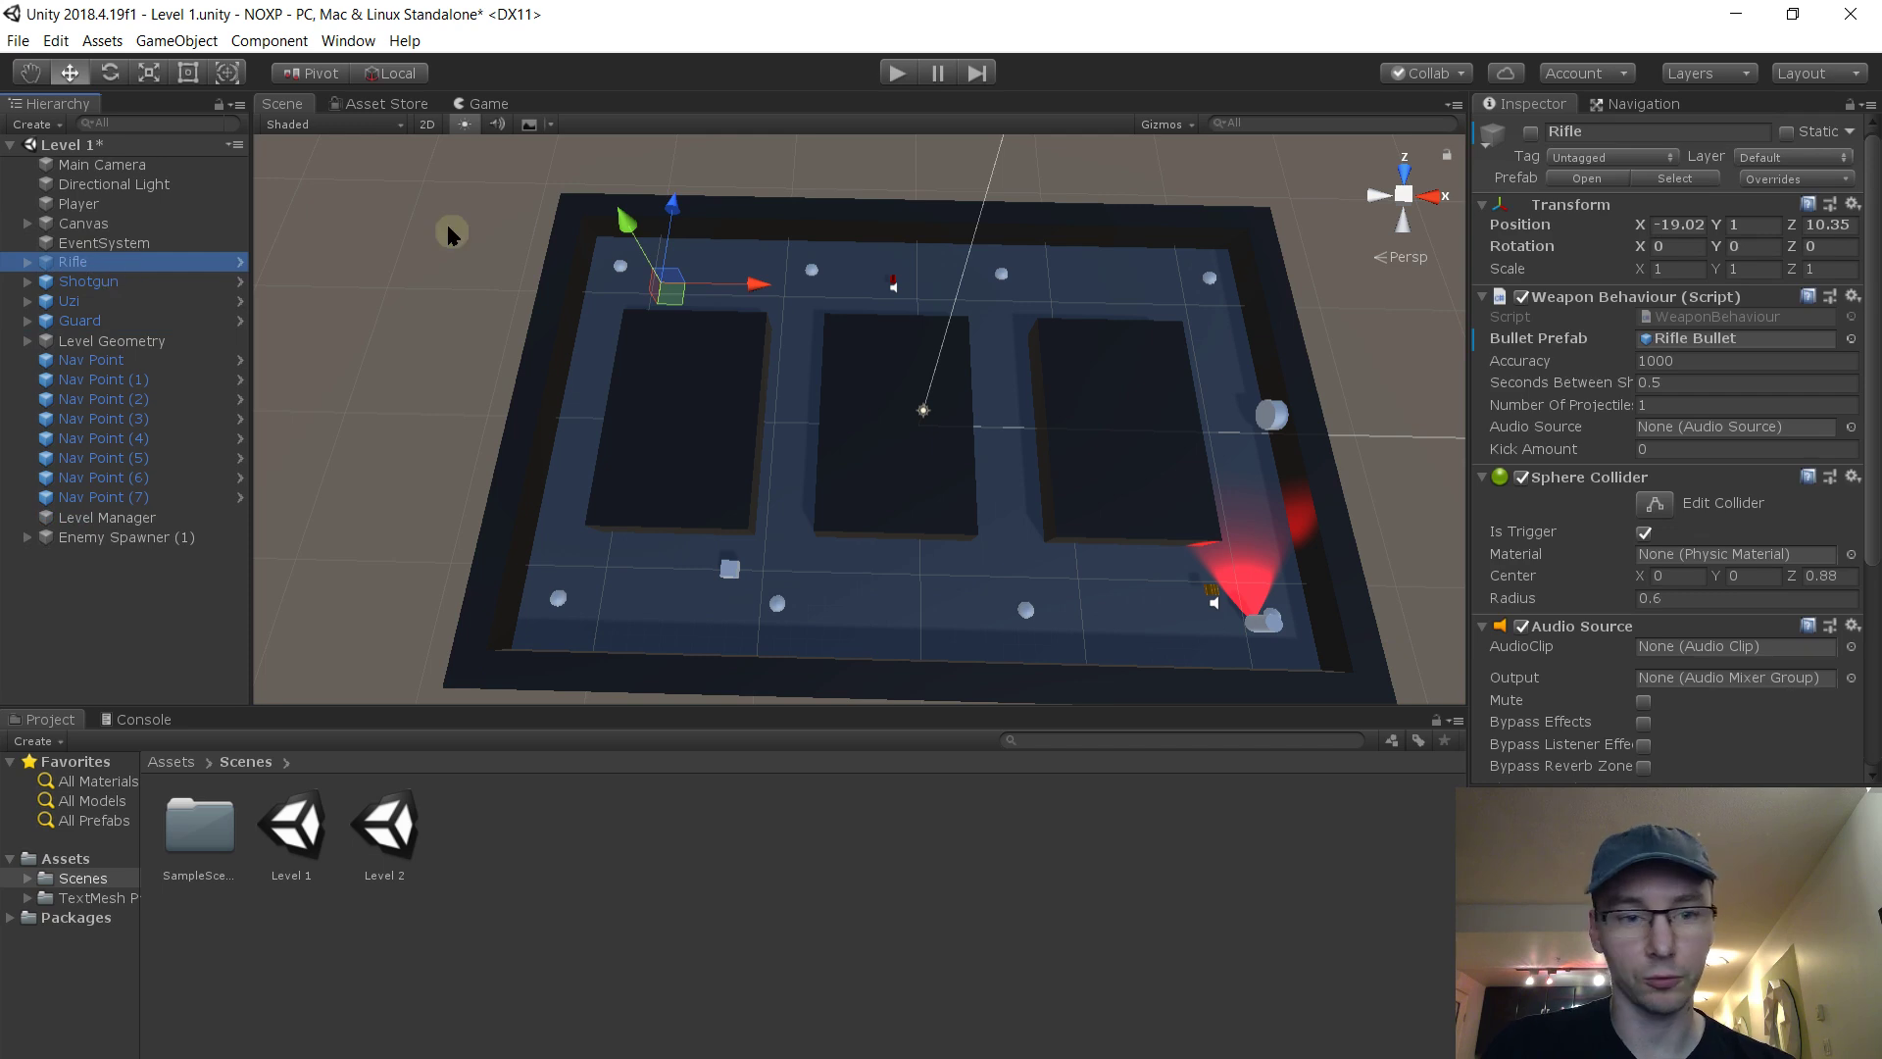
{"action": "key", "text": "Delete"}
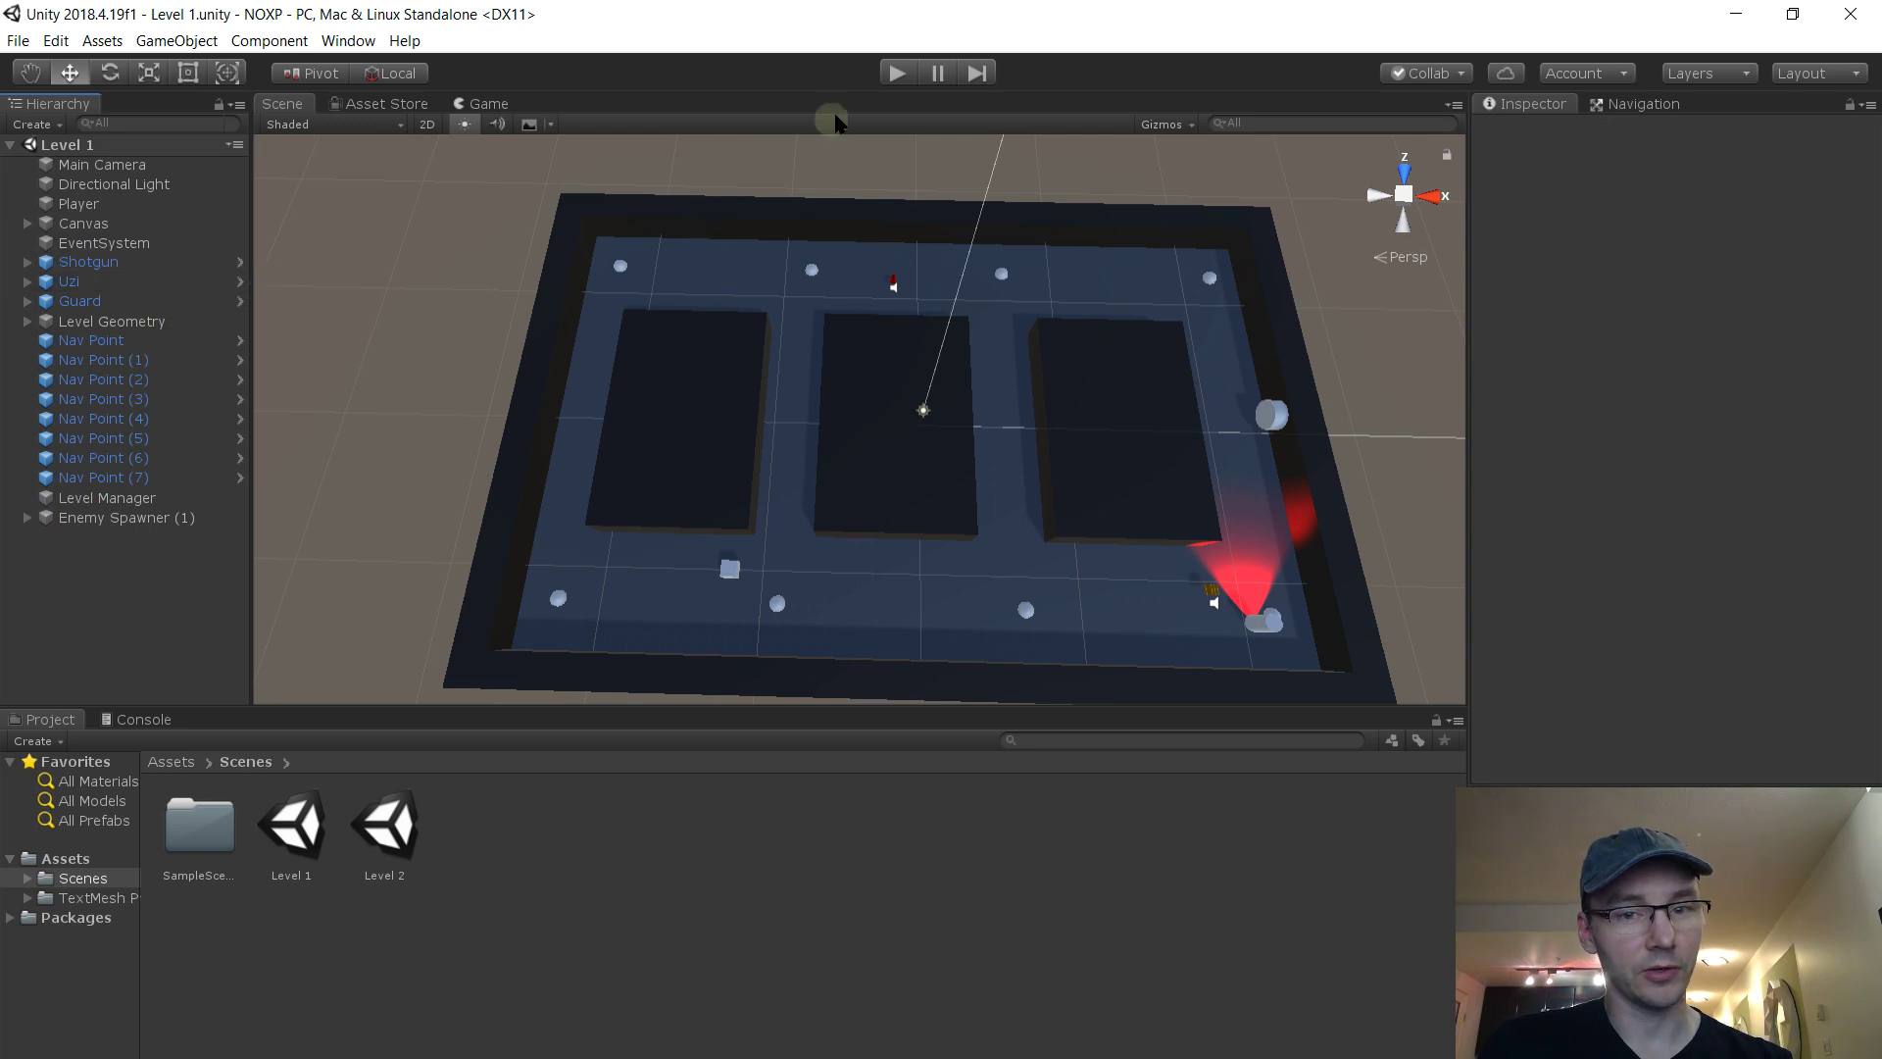
Play-test Level 1 by shooting the remaining guard and the enemies from its single spawner
{"action": "left_click", "coordinate": [894, 75]}
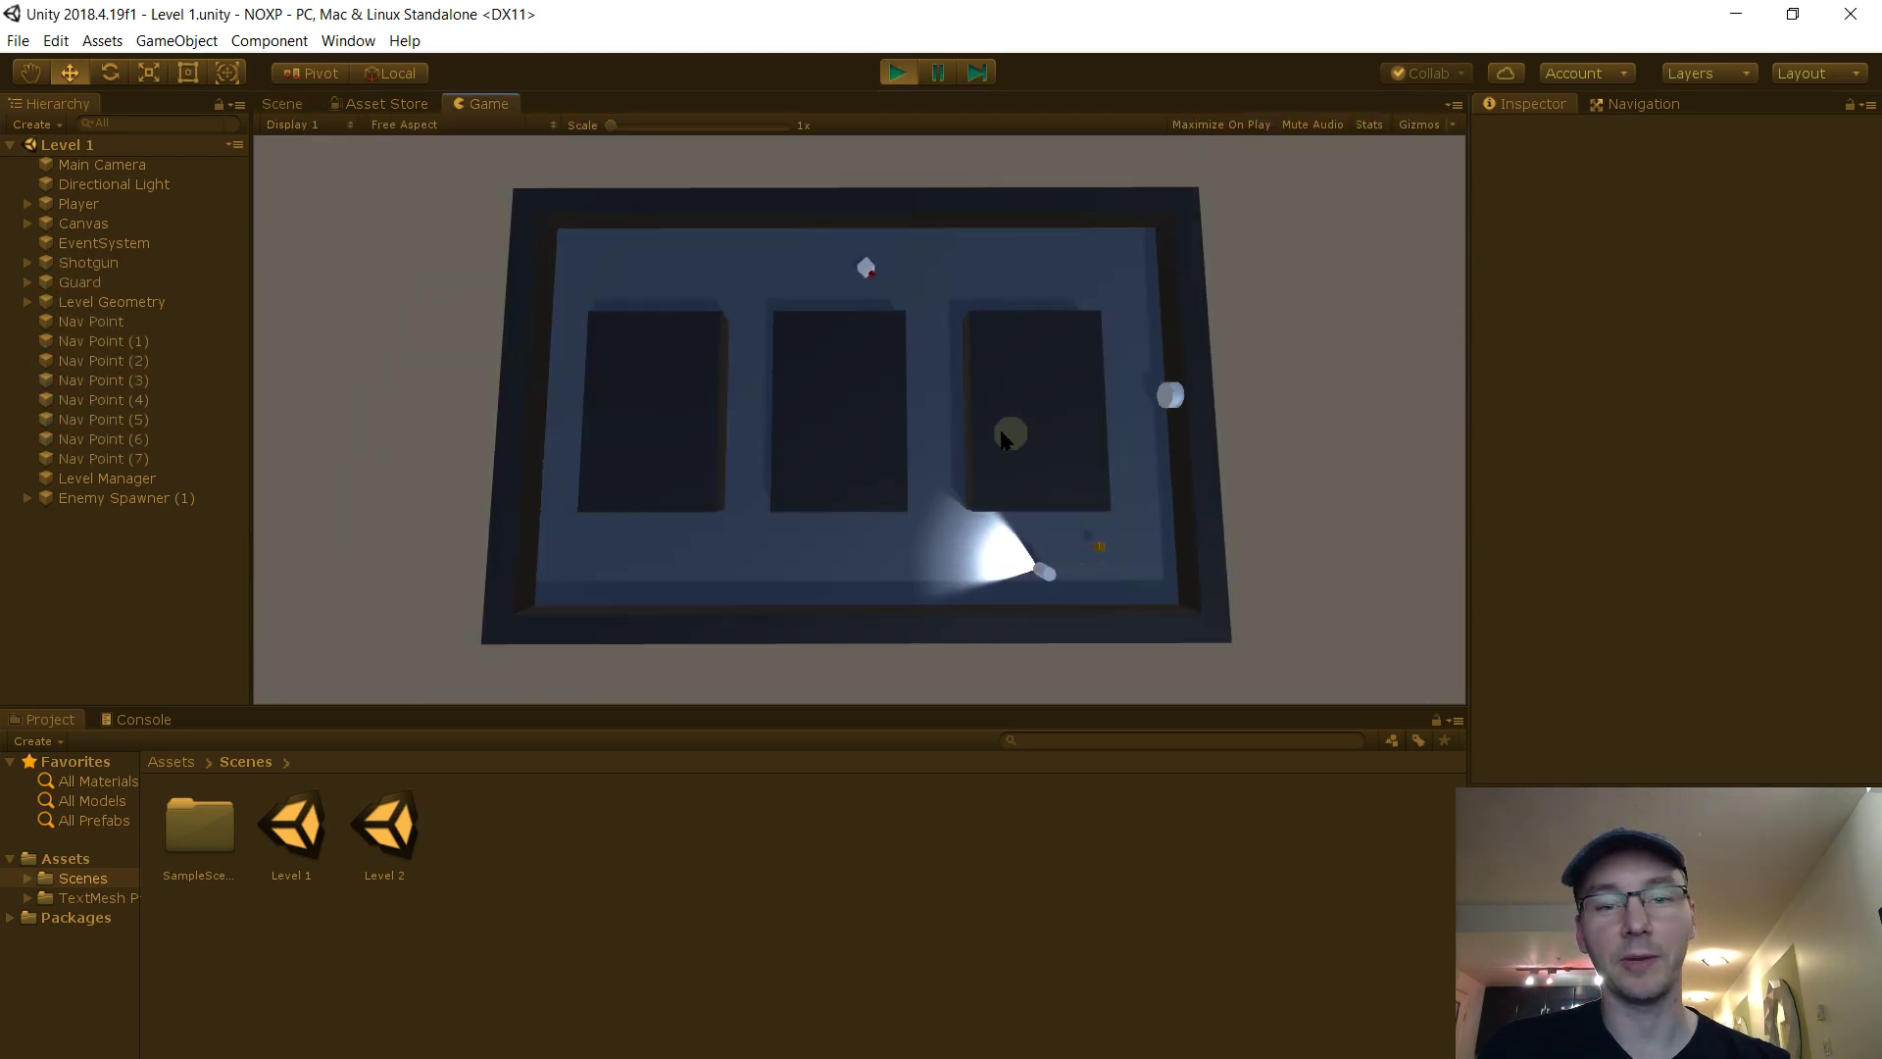
{"action": "key", "text": "d"}
{"action": "left_click", "coordinate": [961, 552]}
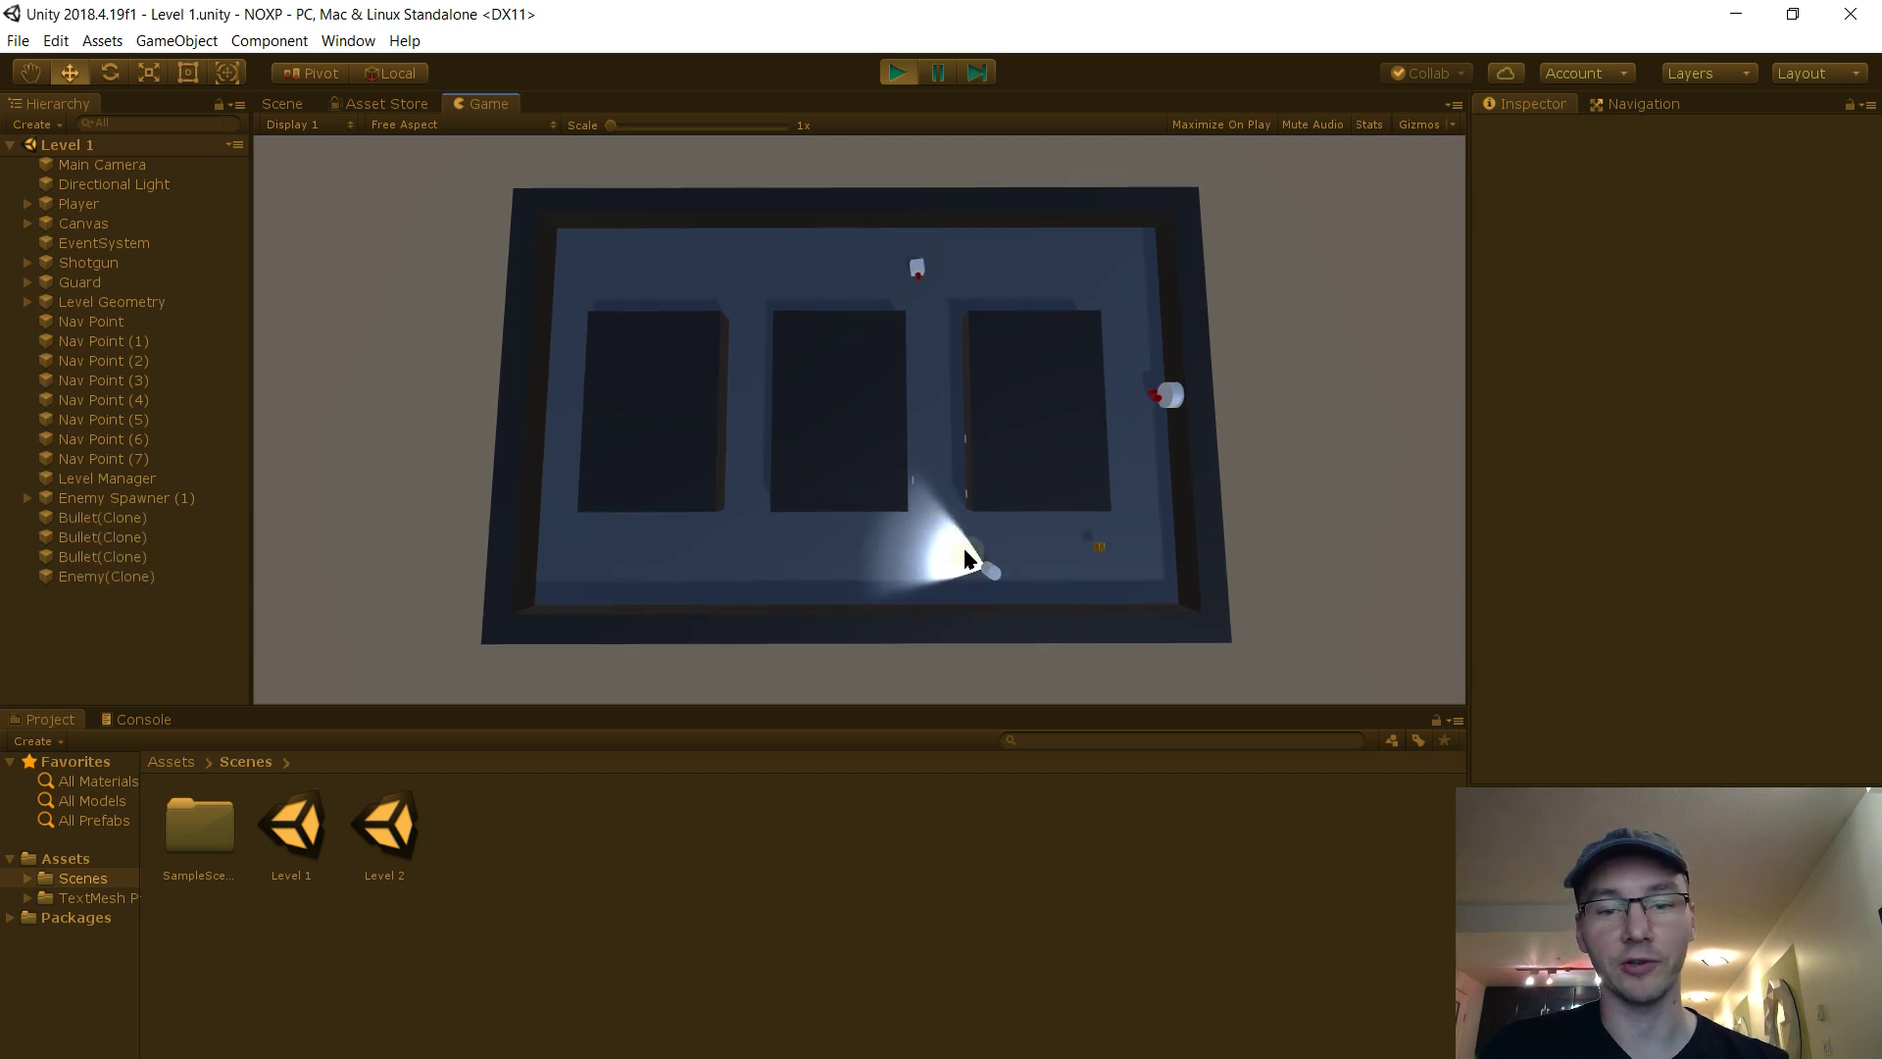
{"action": "key", "text": "s"}
{"action": "left_click", "coordinate": [955, 606]}
{"action": "key", "text": "s"}
{"action": "left_click", "coordinate": [852, 582]}
{"action": "key", "text": "d"}
{"action": "key", "text": "w"}
{"action": "left_click", "coordinate": [1073, 283]}
{"action": "key", "text": "s"}
{"action": "left_click", "coordinate": [1073, 282]}
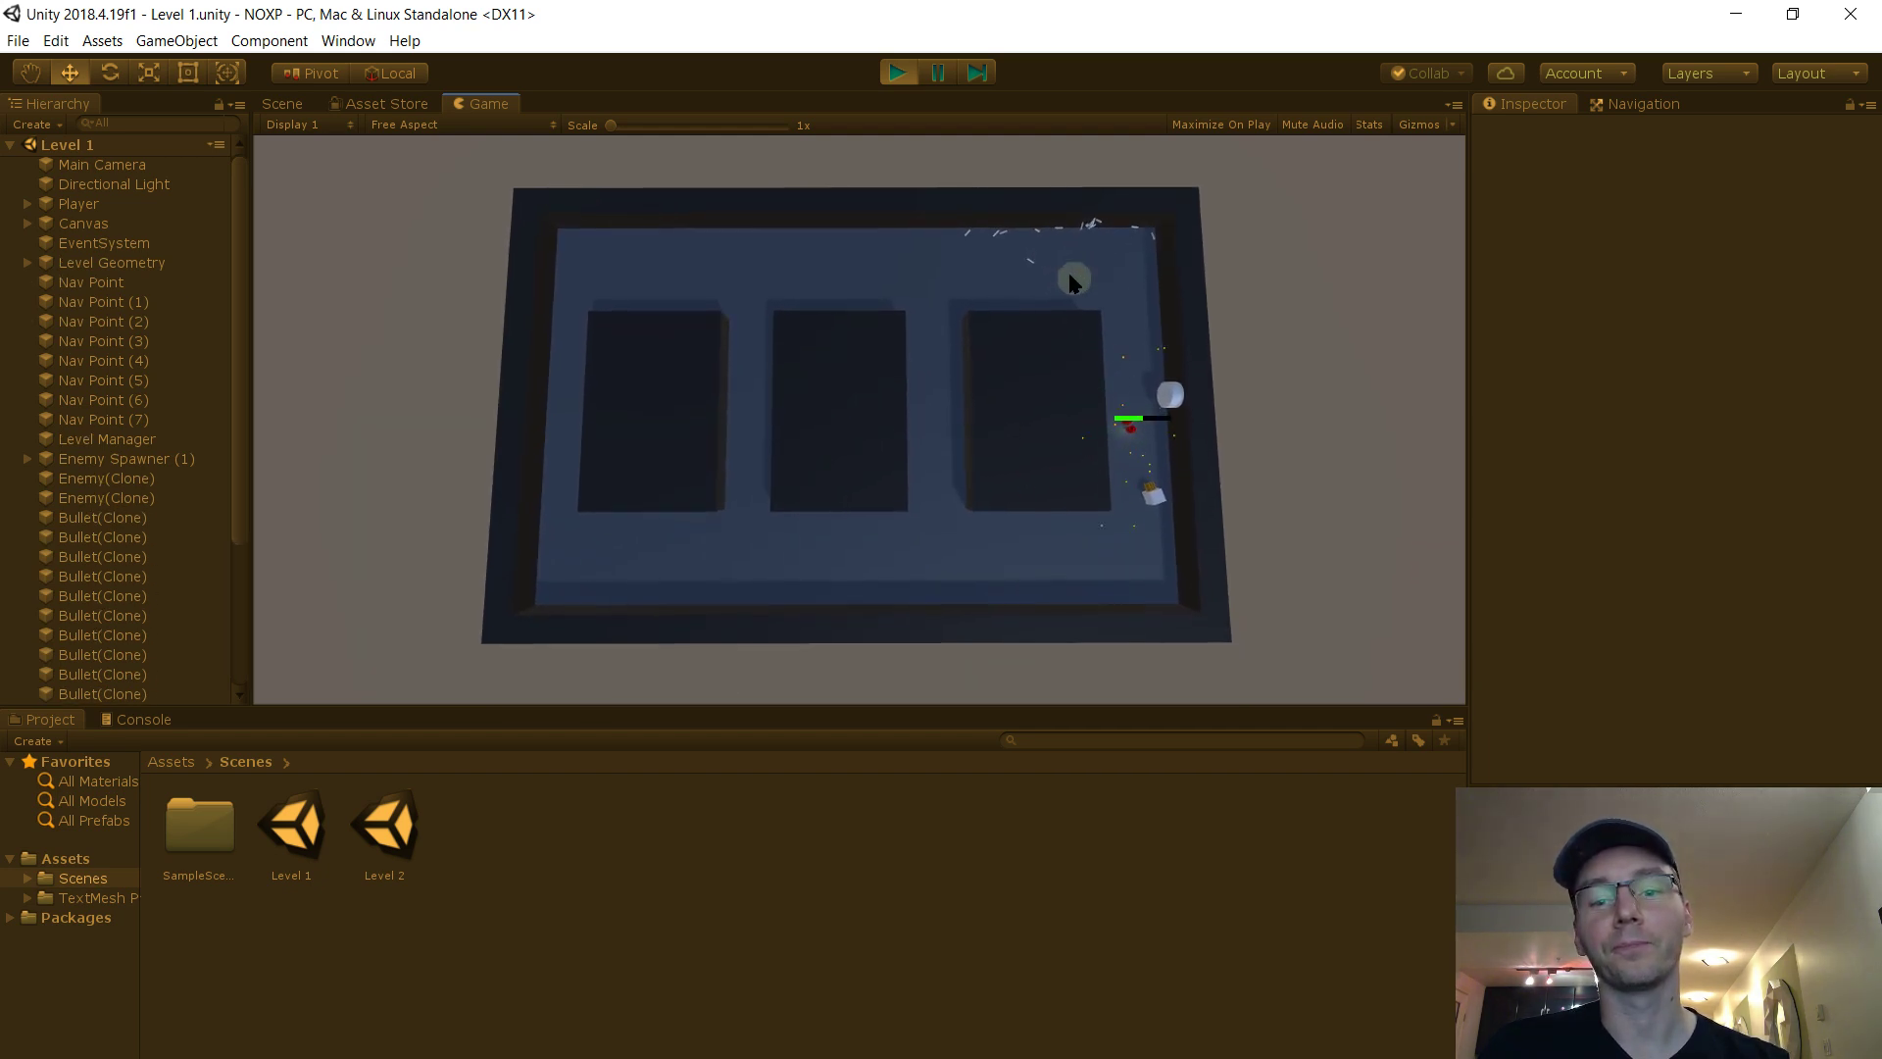
{"action": "left_click", "coordinate": [1121, 207]}
{"action": "key", "text": "a"}
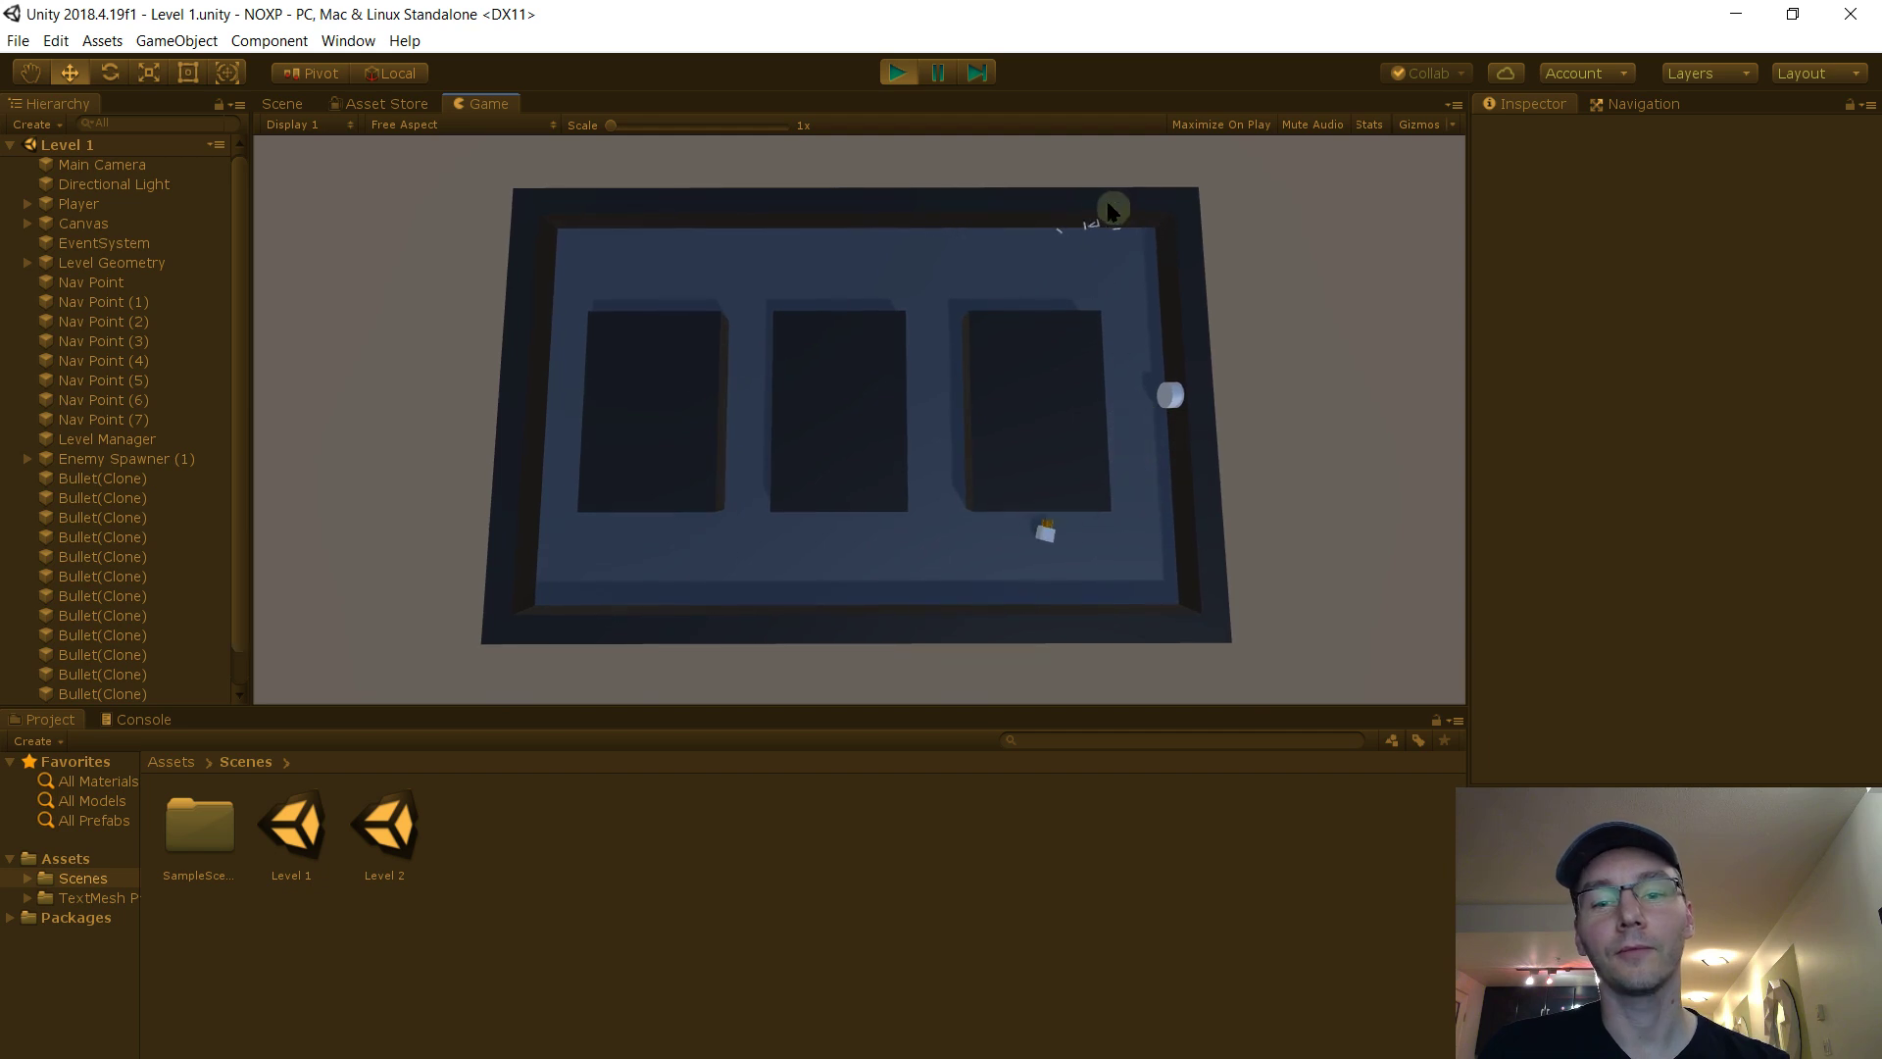
Stop the Level 1 play test and open the Level Manager object's LevelManager script in Visual Studio
{"action": "left_click", "coordinate": [897, 73]}
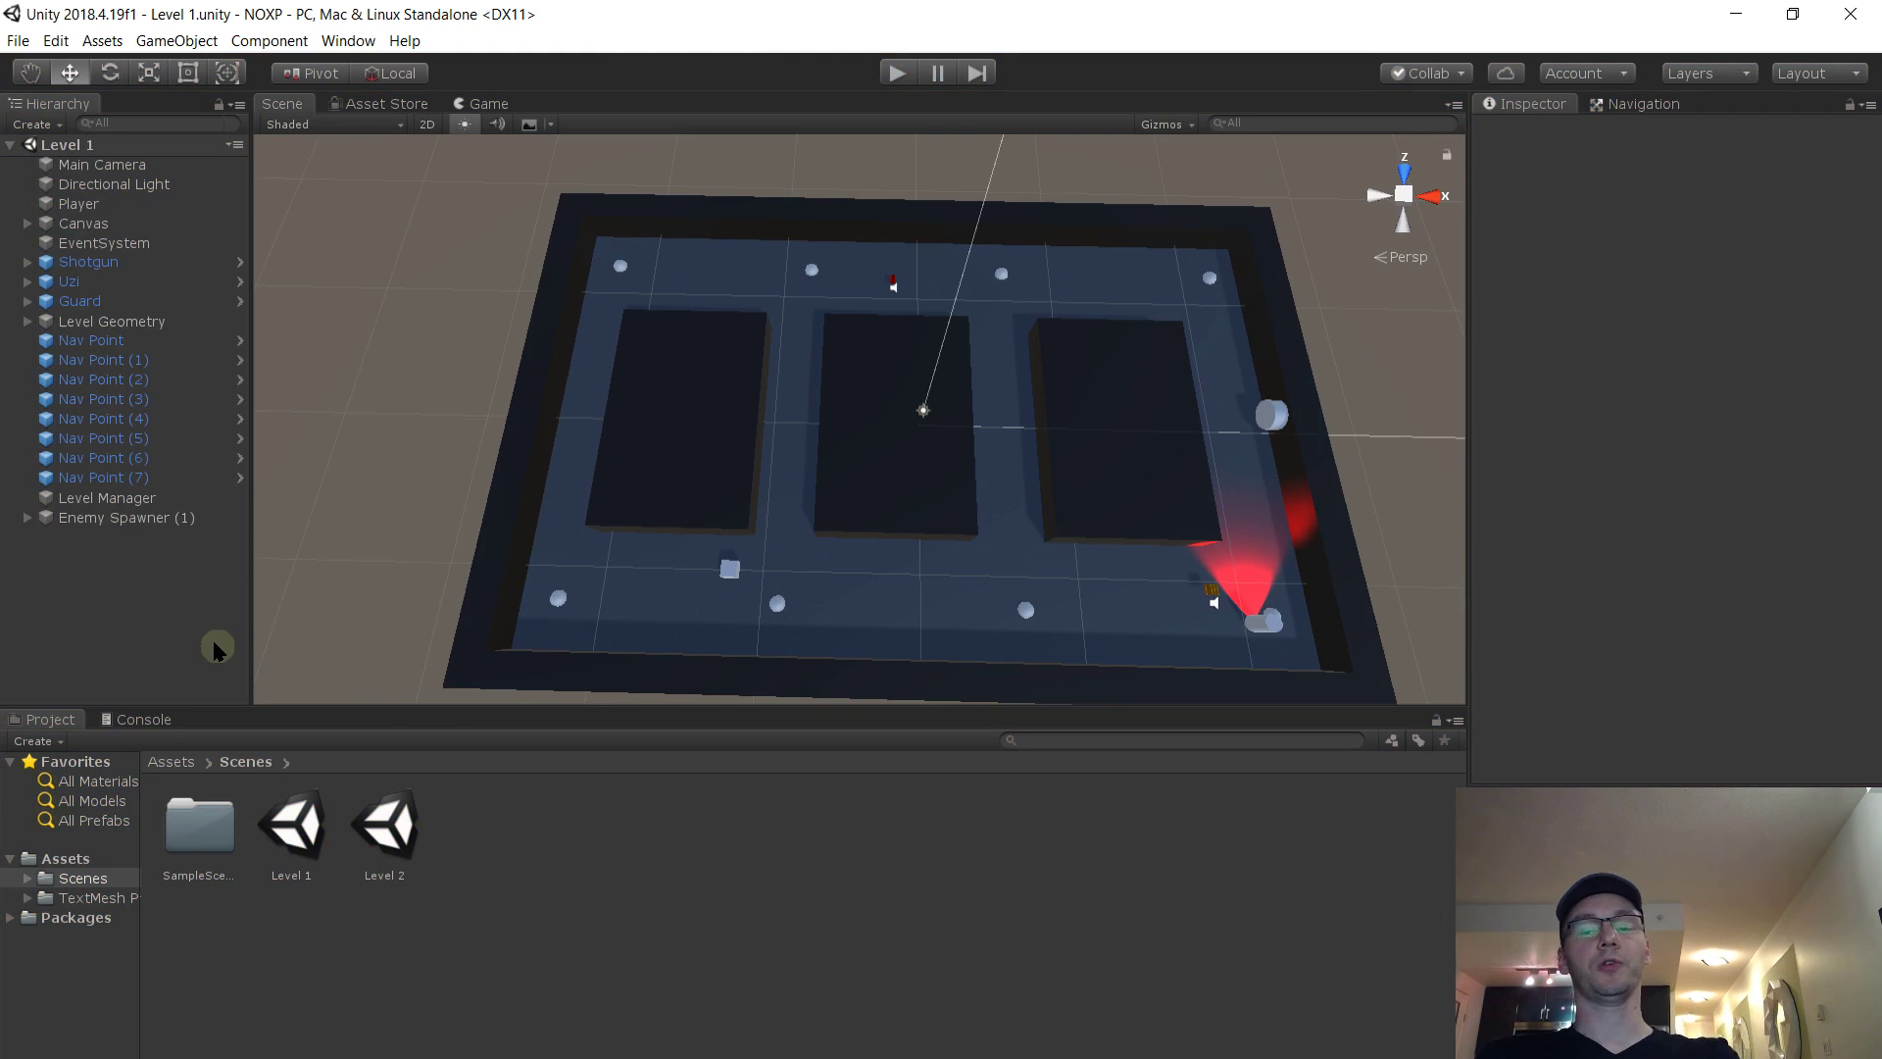
{"action": "left_click", "coordinate": [118, 498]}
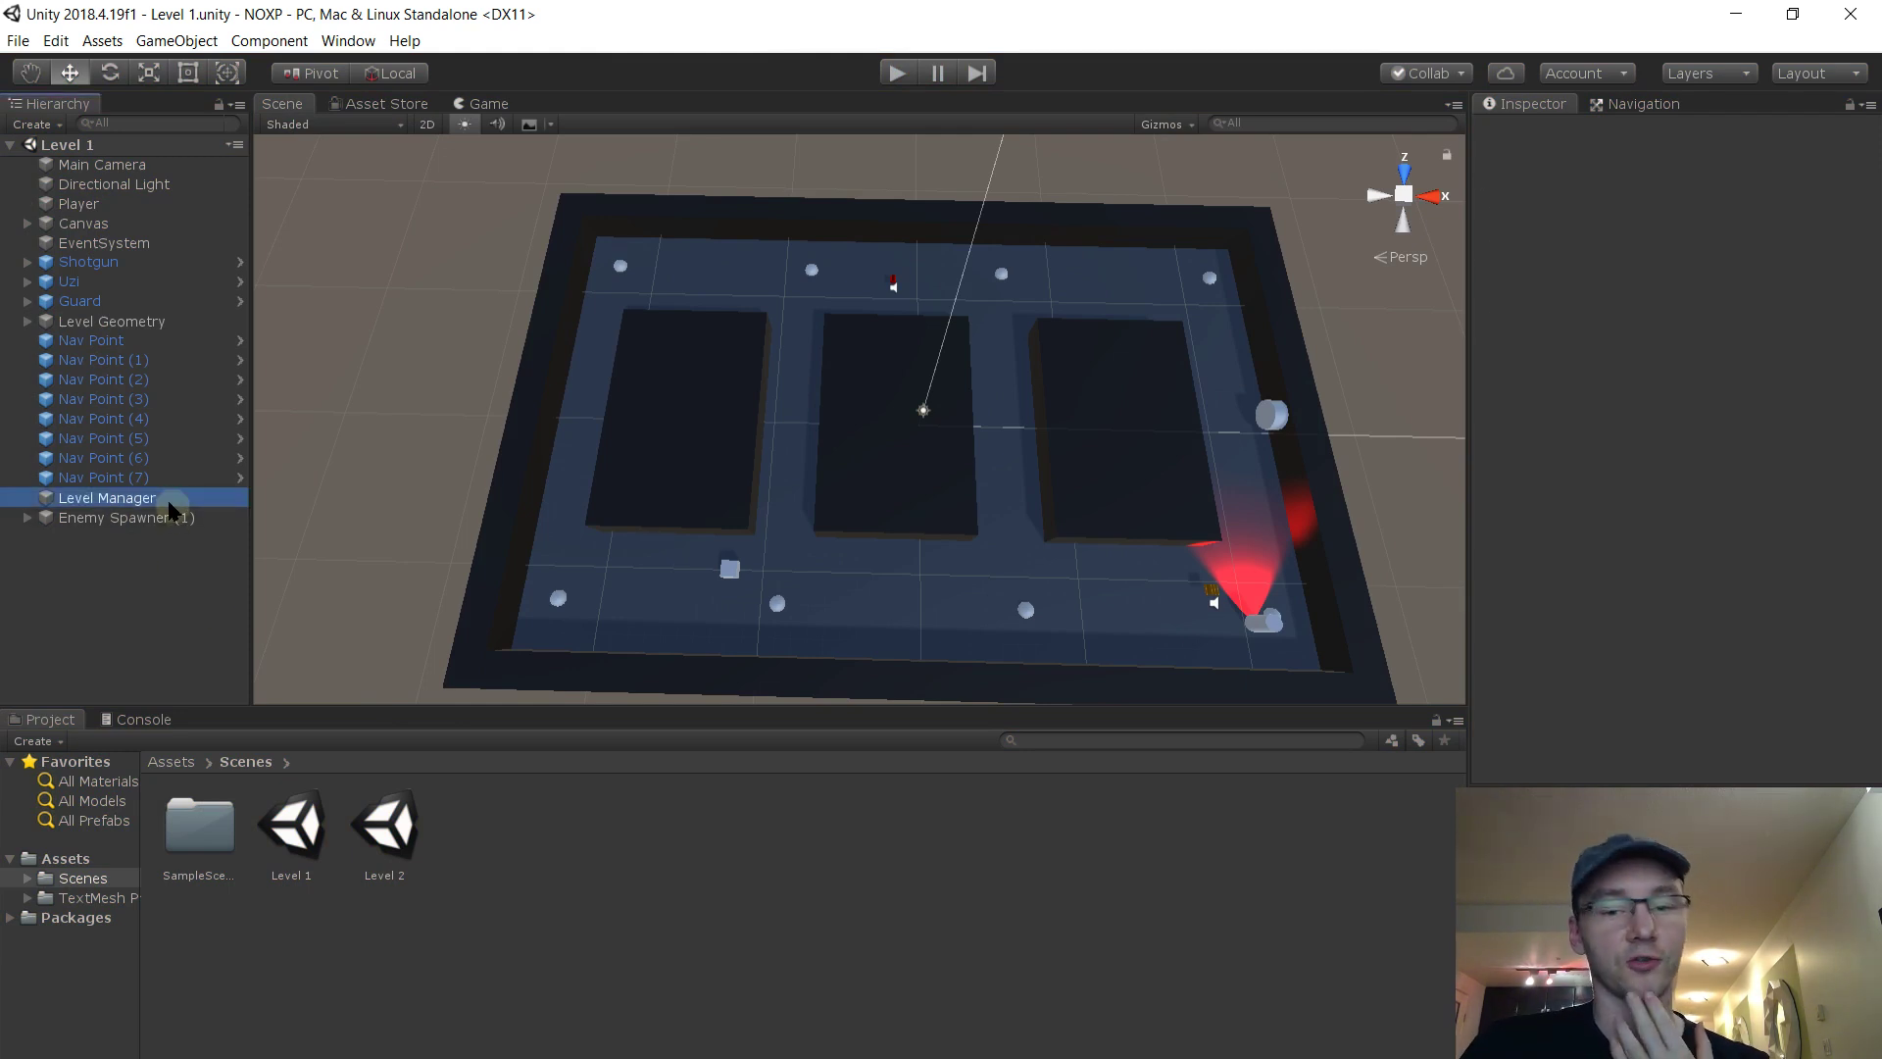
{"action": "double_click", "coordinate": [169, 508]}
{"action": "left_click", "coordinate": [1701, 294]}
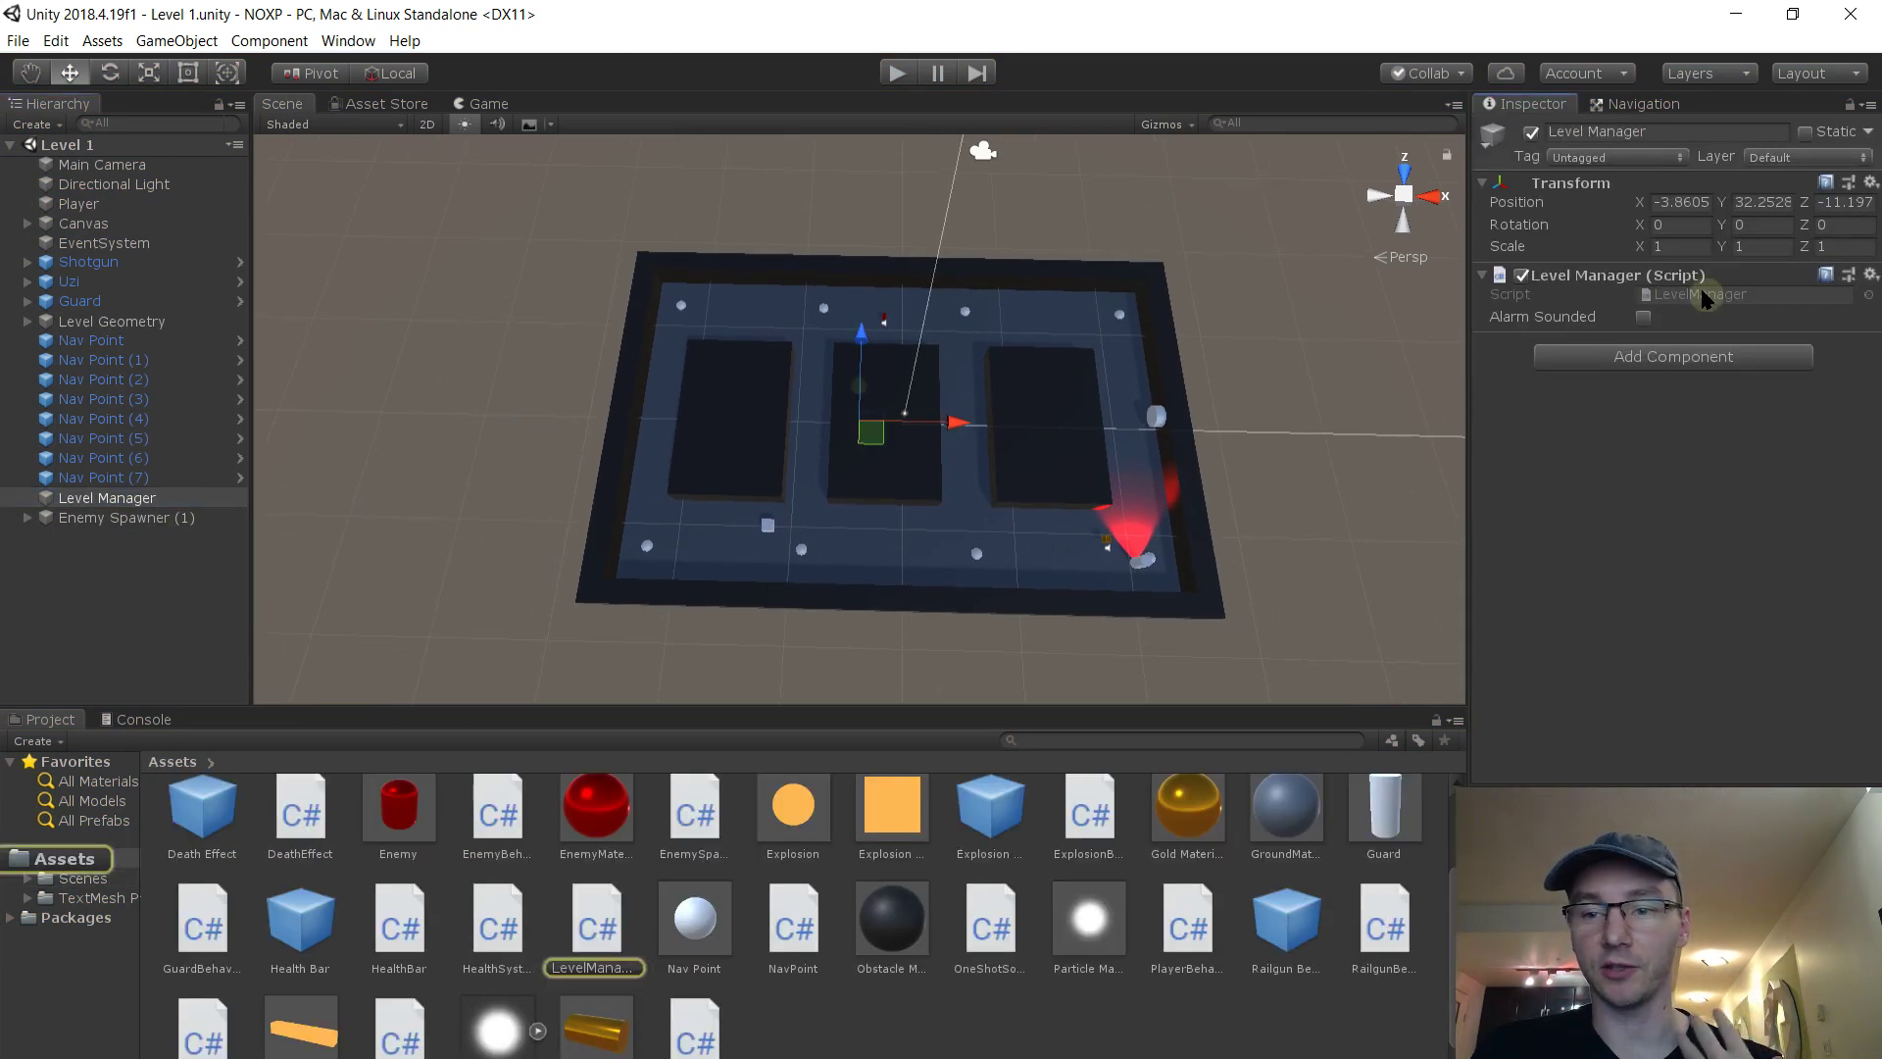
{"action": "double_click", "coordinate": [1701, 294]}
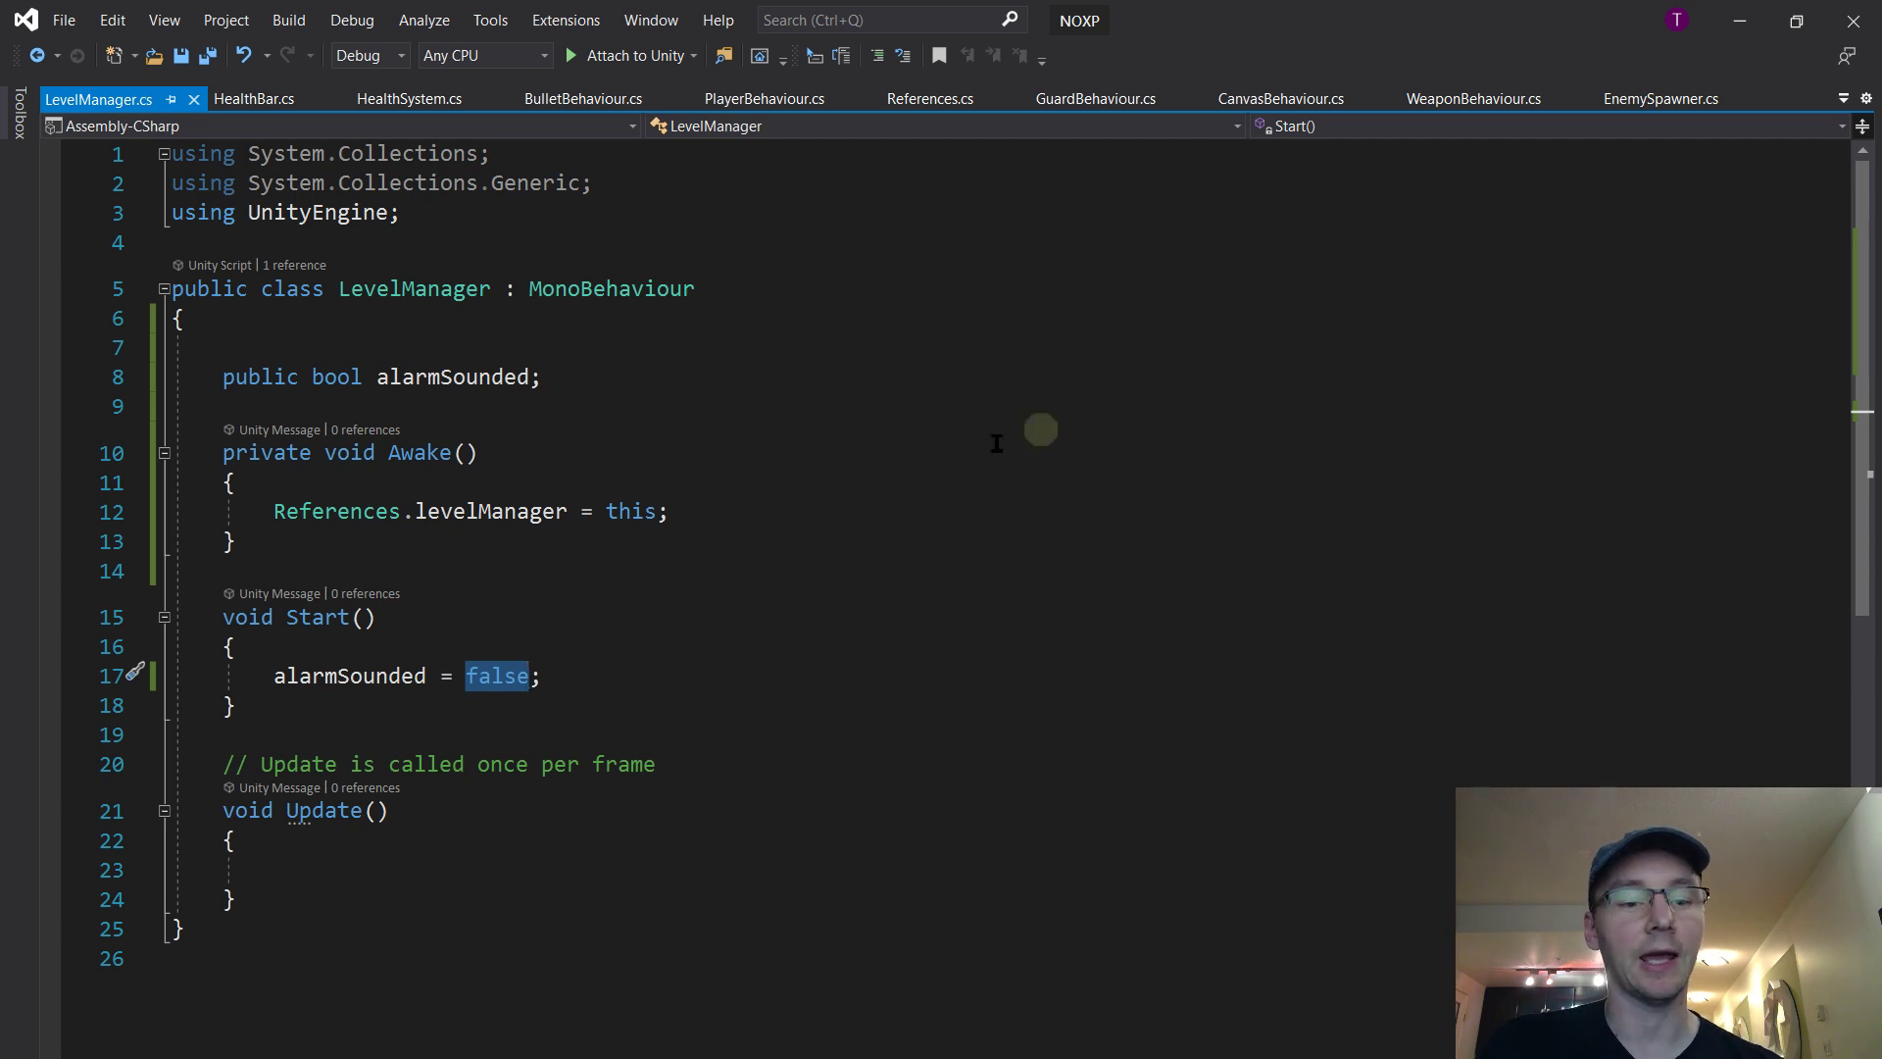
Add the comment "//If all enemies are dead, go to the next level" inside LevelManager's Update method and save the script
{"action": "left_click", "coordinate": [415, 887]}
{"action": "left_click", "coordinate": [455, 853]}
{"action": "key", "text": "Down"}
{"action": "type", "text": "//"}
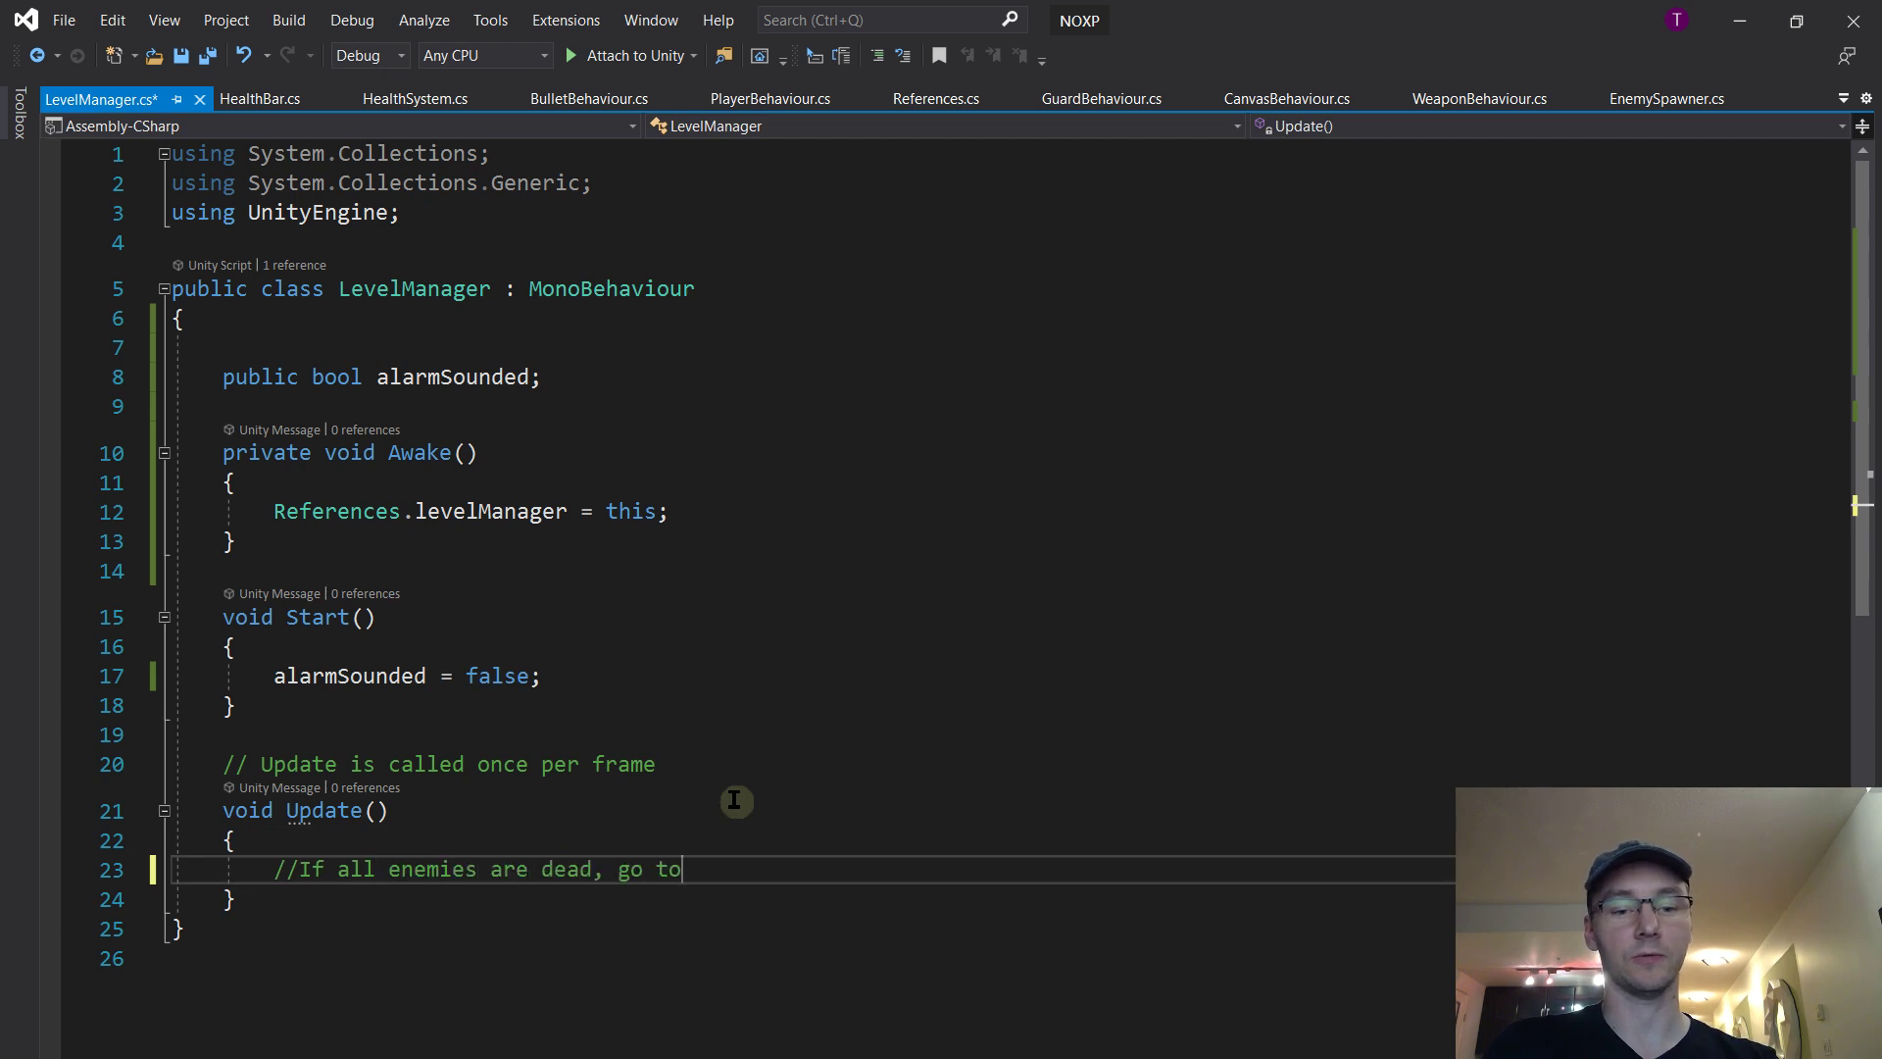
{"action": "type", "text": "If all enemies are dead, go to the next level"}
{"action": "key", "text": "ctrl+s"}
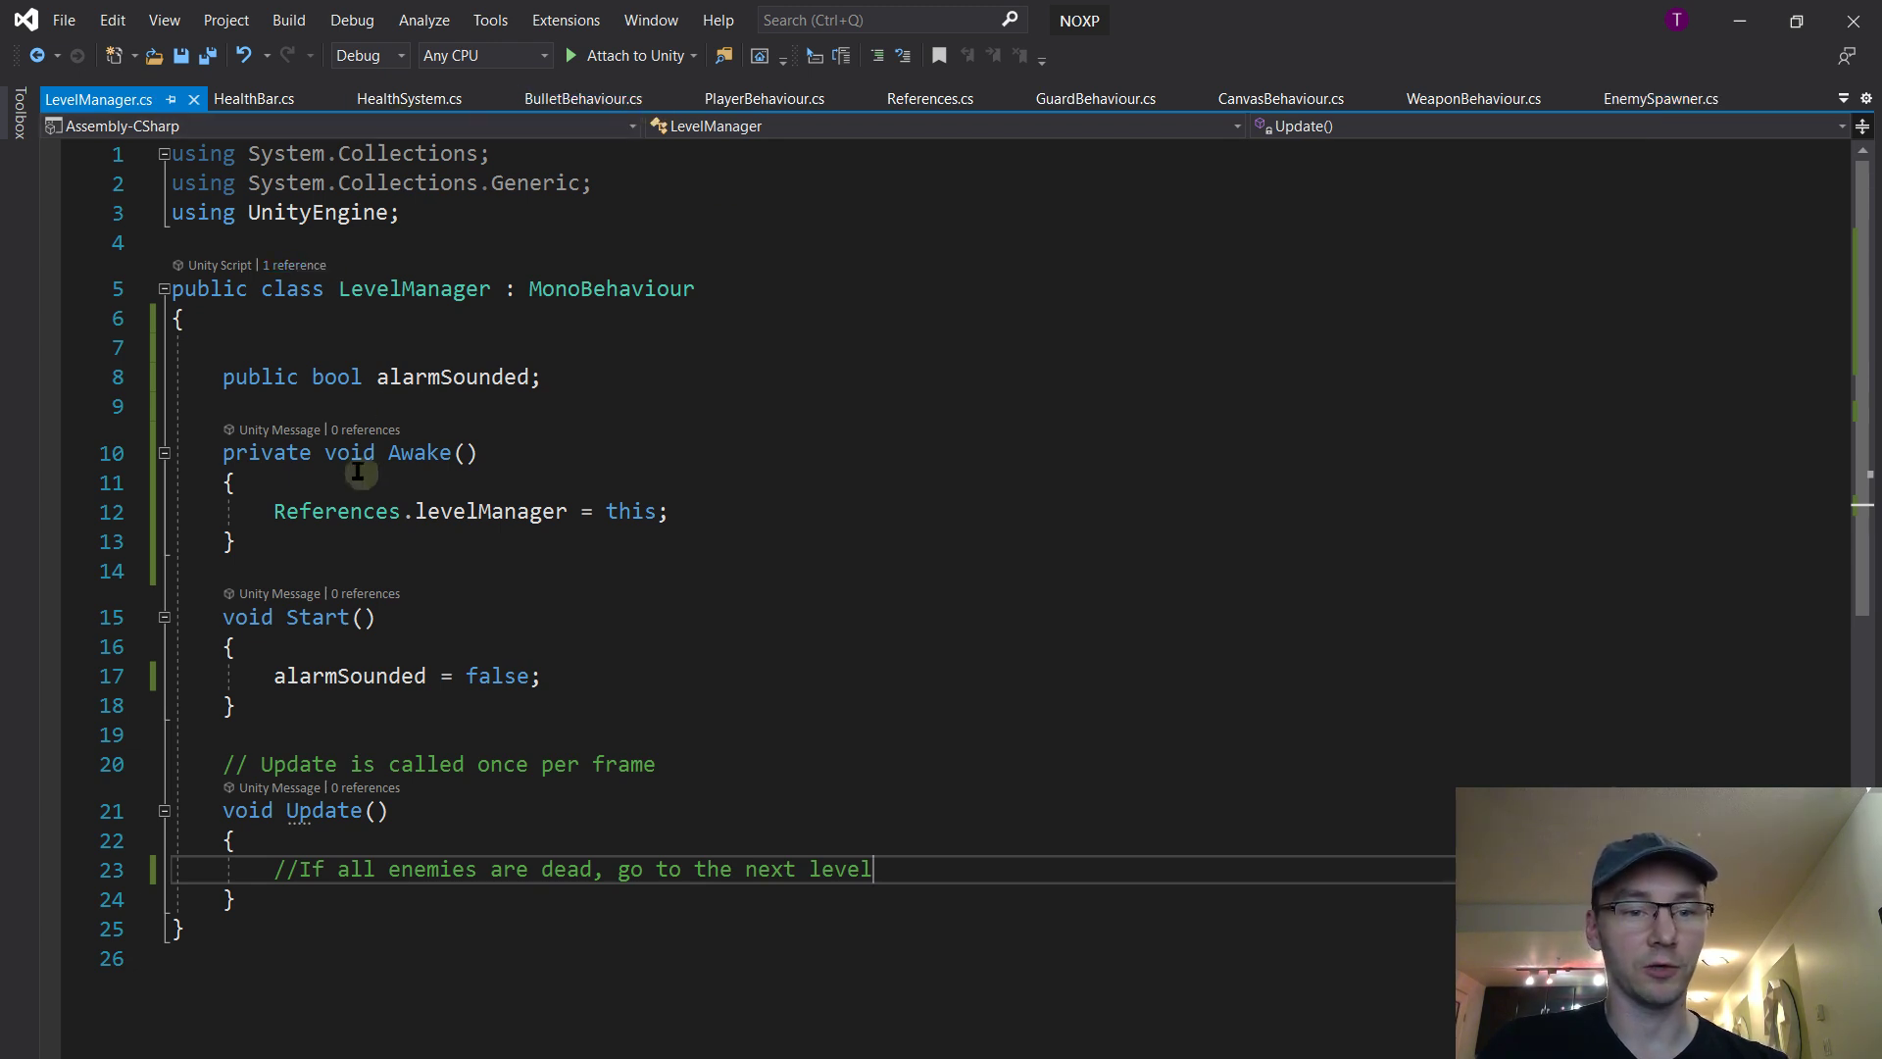
In the References class, duplicate the spawners list declaration and change both of the copy's types to EnemyBehaviour
{"action": "left_click", "coordinate": [334, 511], "text": "ctrl"}
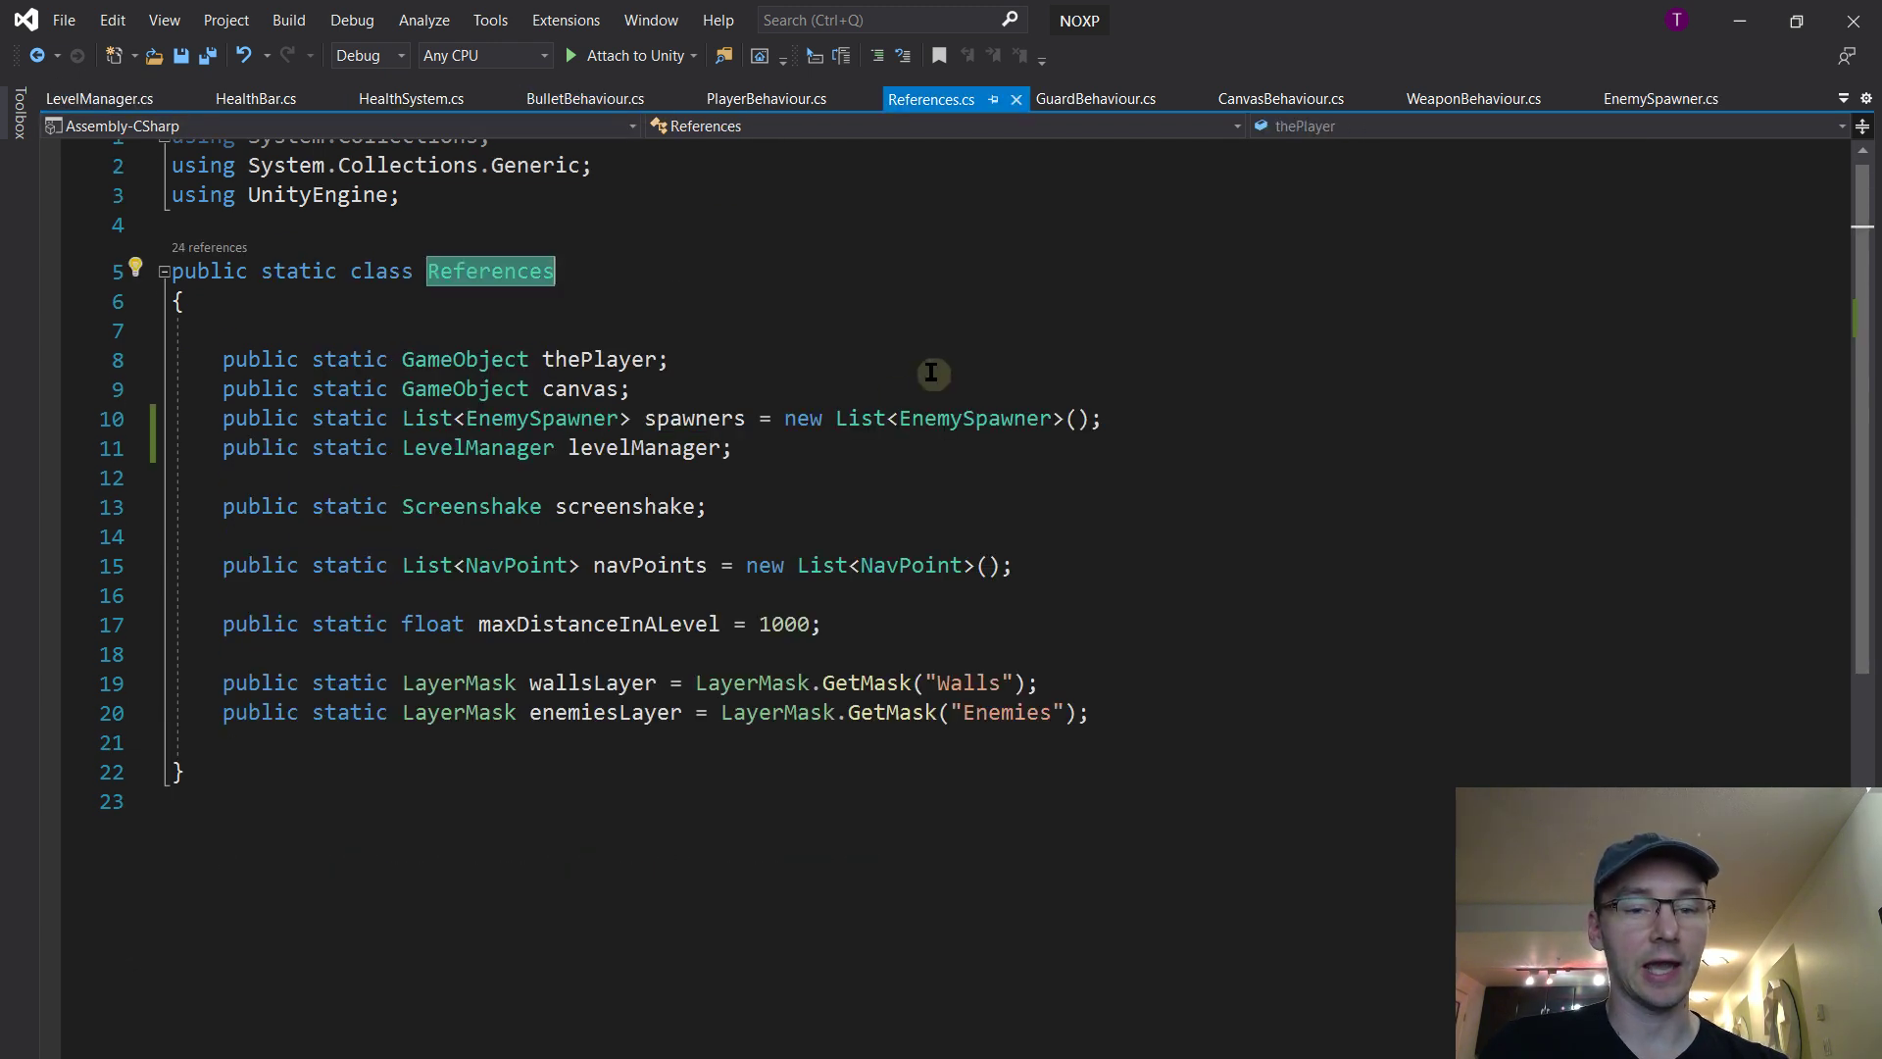
{"action": "left_click_drag", "start_coordinate": [1117, 418], "coordinate": [1127, 398]}
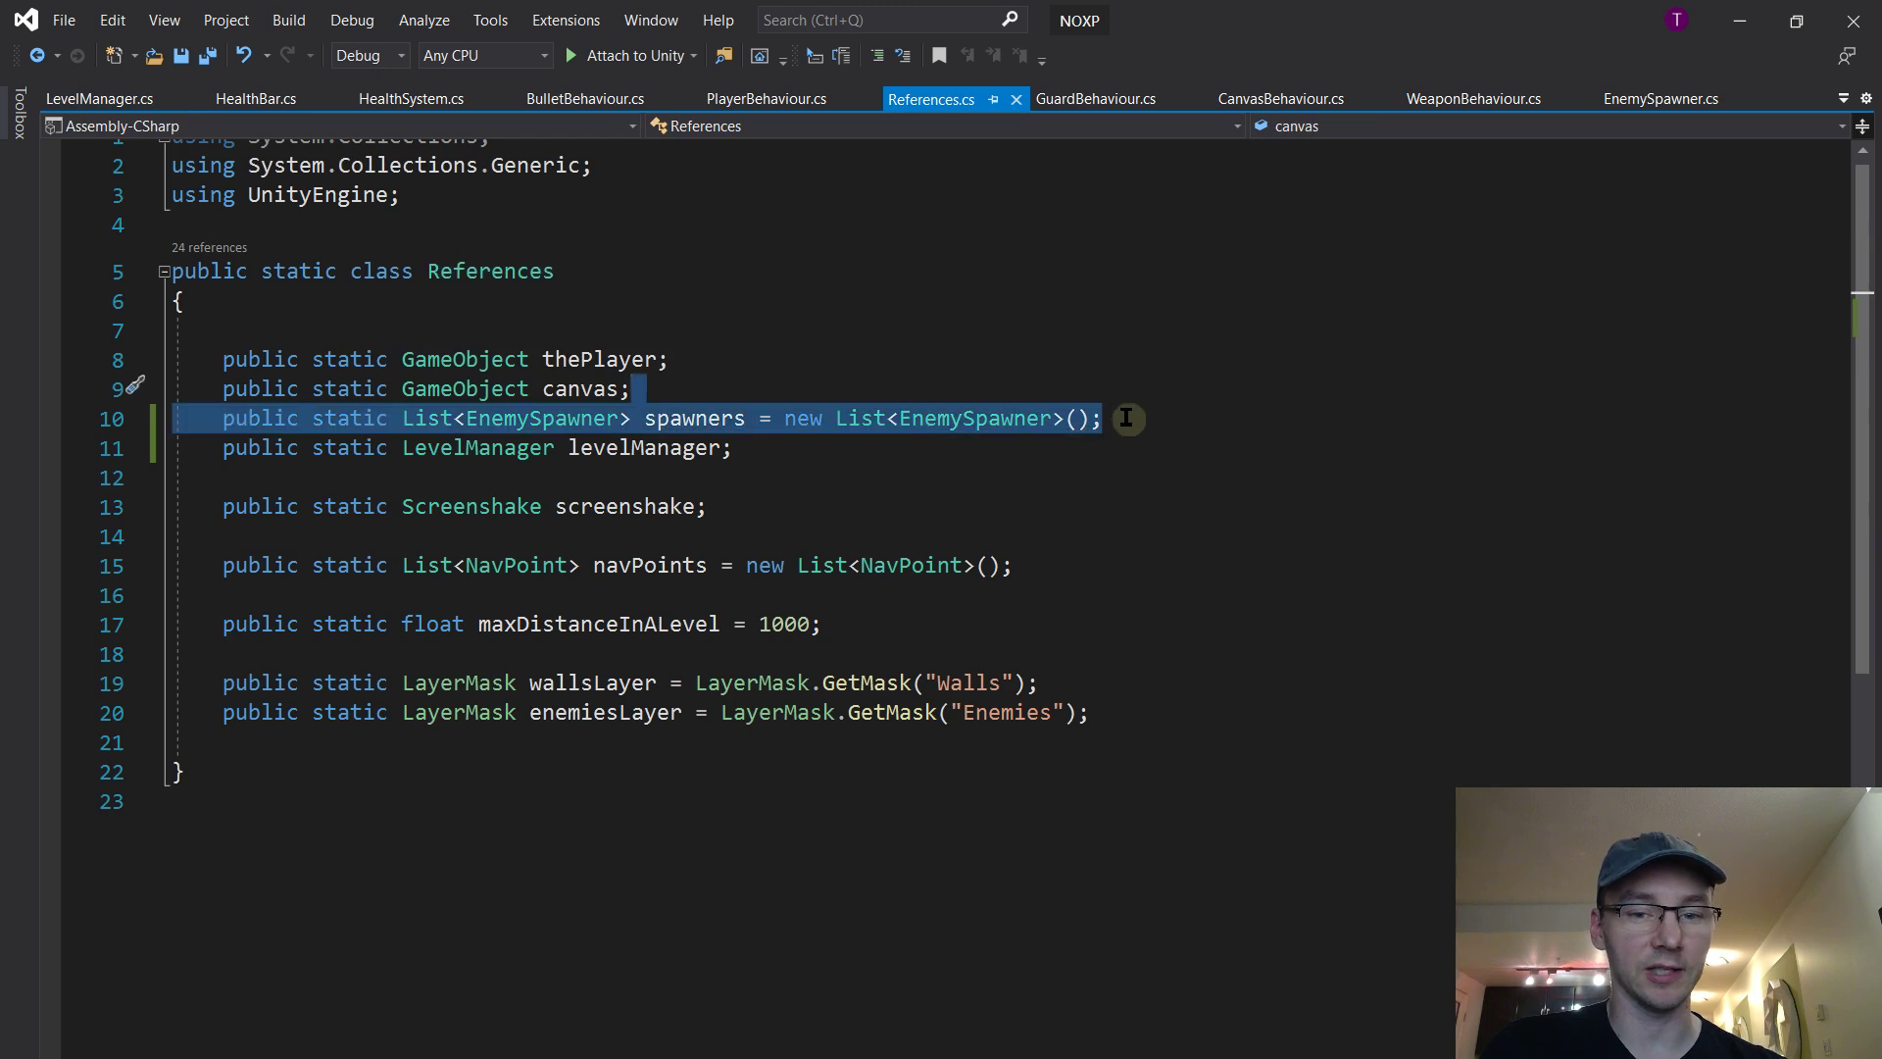
{"action": "key", "text": "ctrl+c"}
{"action": "left_click", "coordinate": [1127, 418]}
{"action": "key", "text": "ctrl+v"}
{"action": "double_click", "coordinate": [573, 447]}
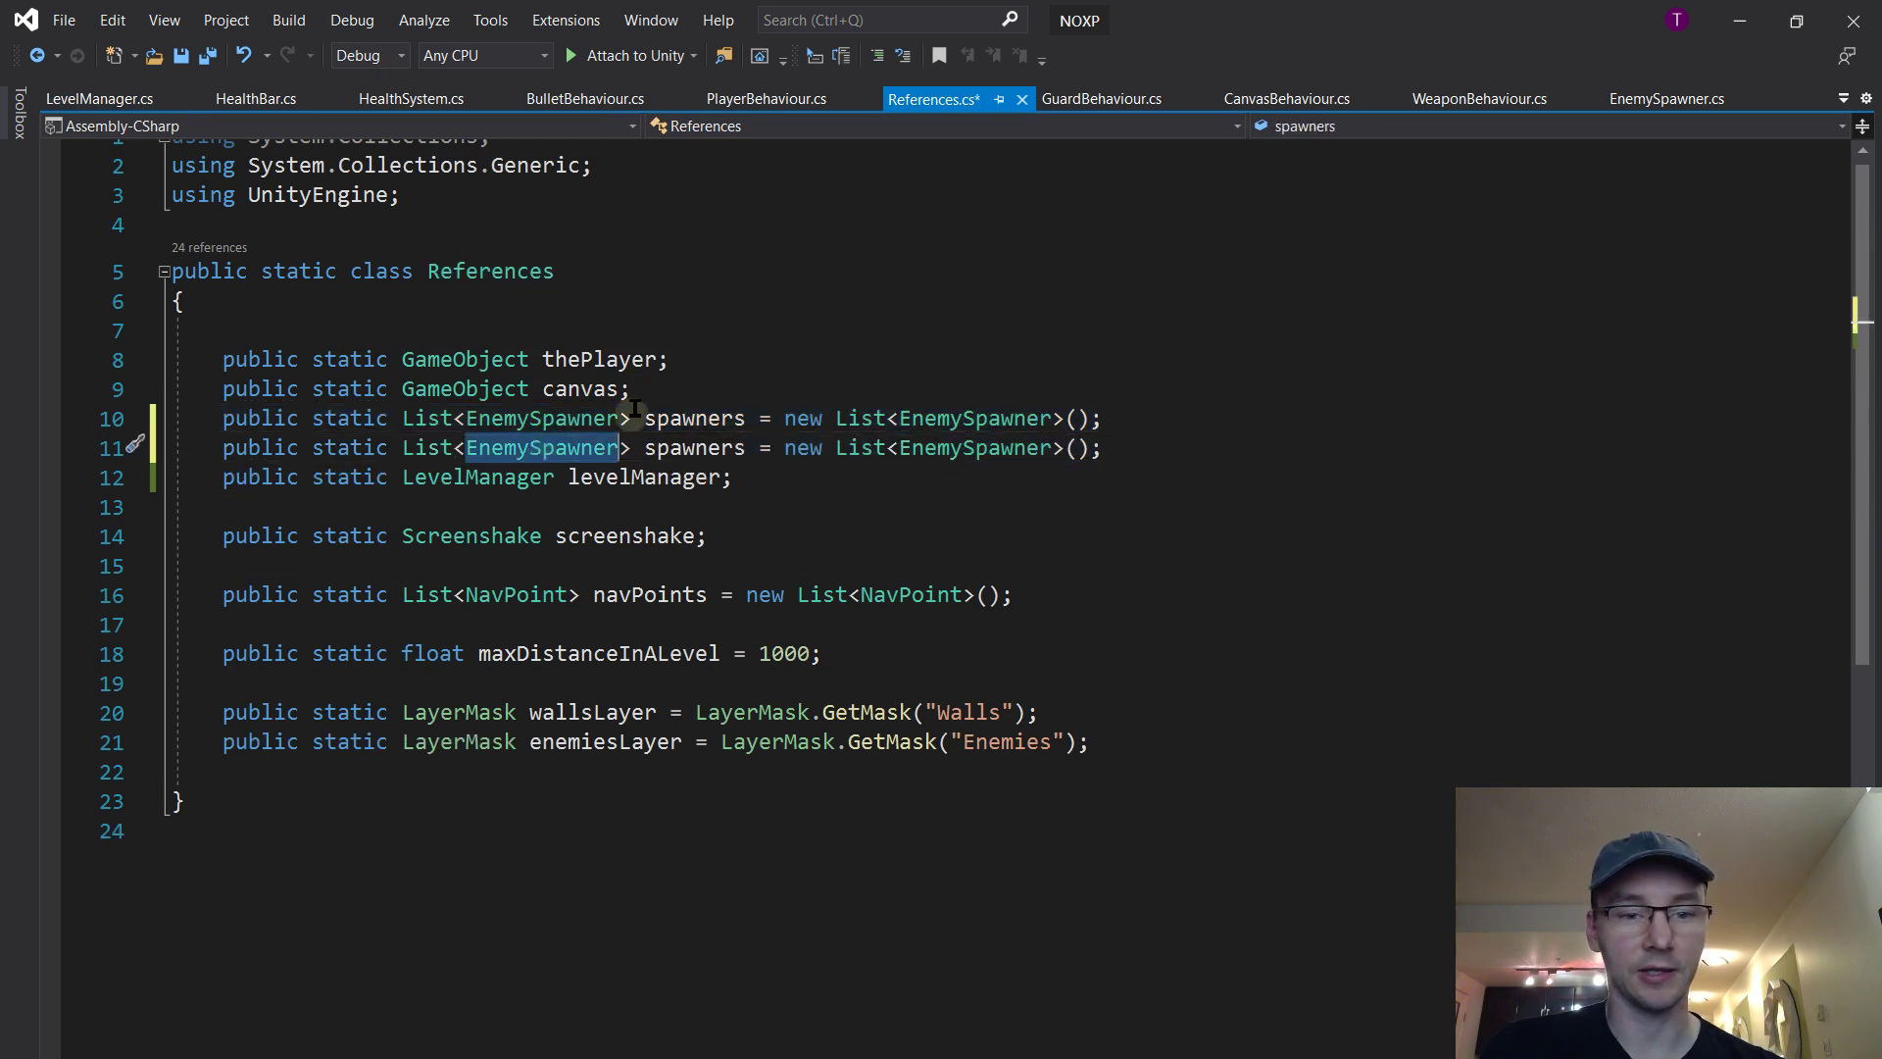
{"action": "type", "text": "EnemyBehaviour"}
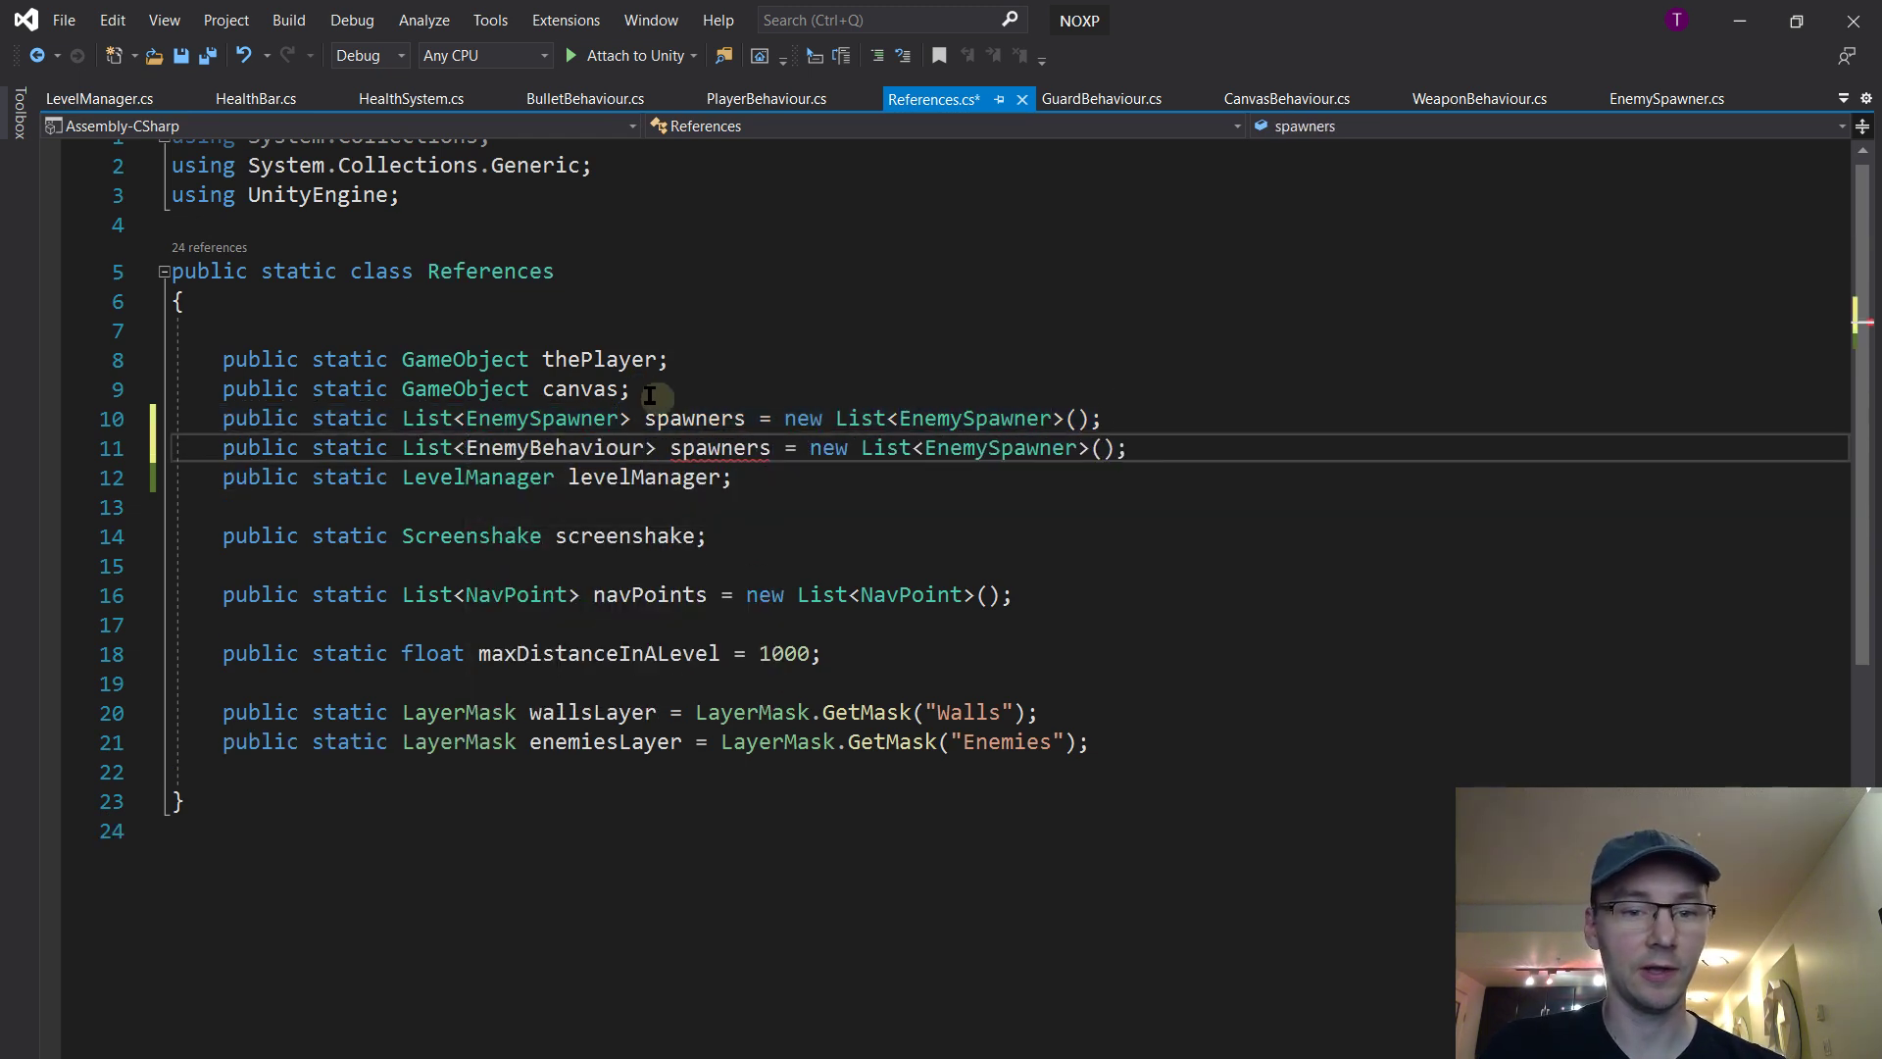
{"action": "double_click", "coordinate": [554, 447]}
{"action": "double_click", "coordinate": [1000, 447]}
{"action": "key", "text": "ctrl+v"}
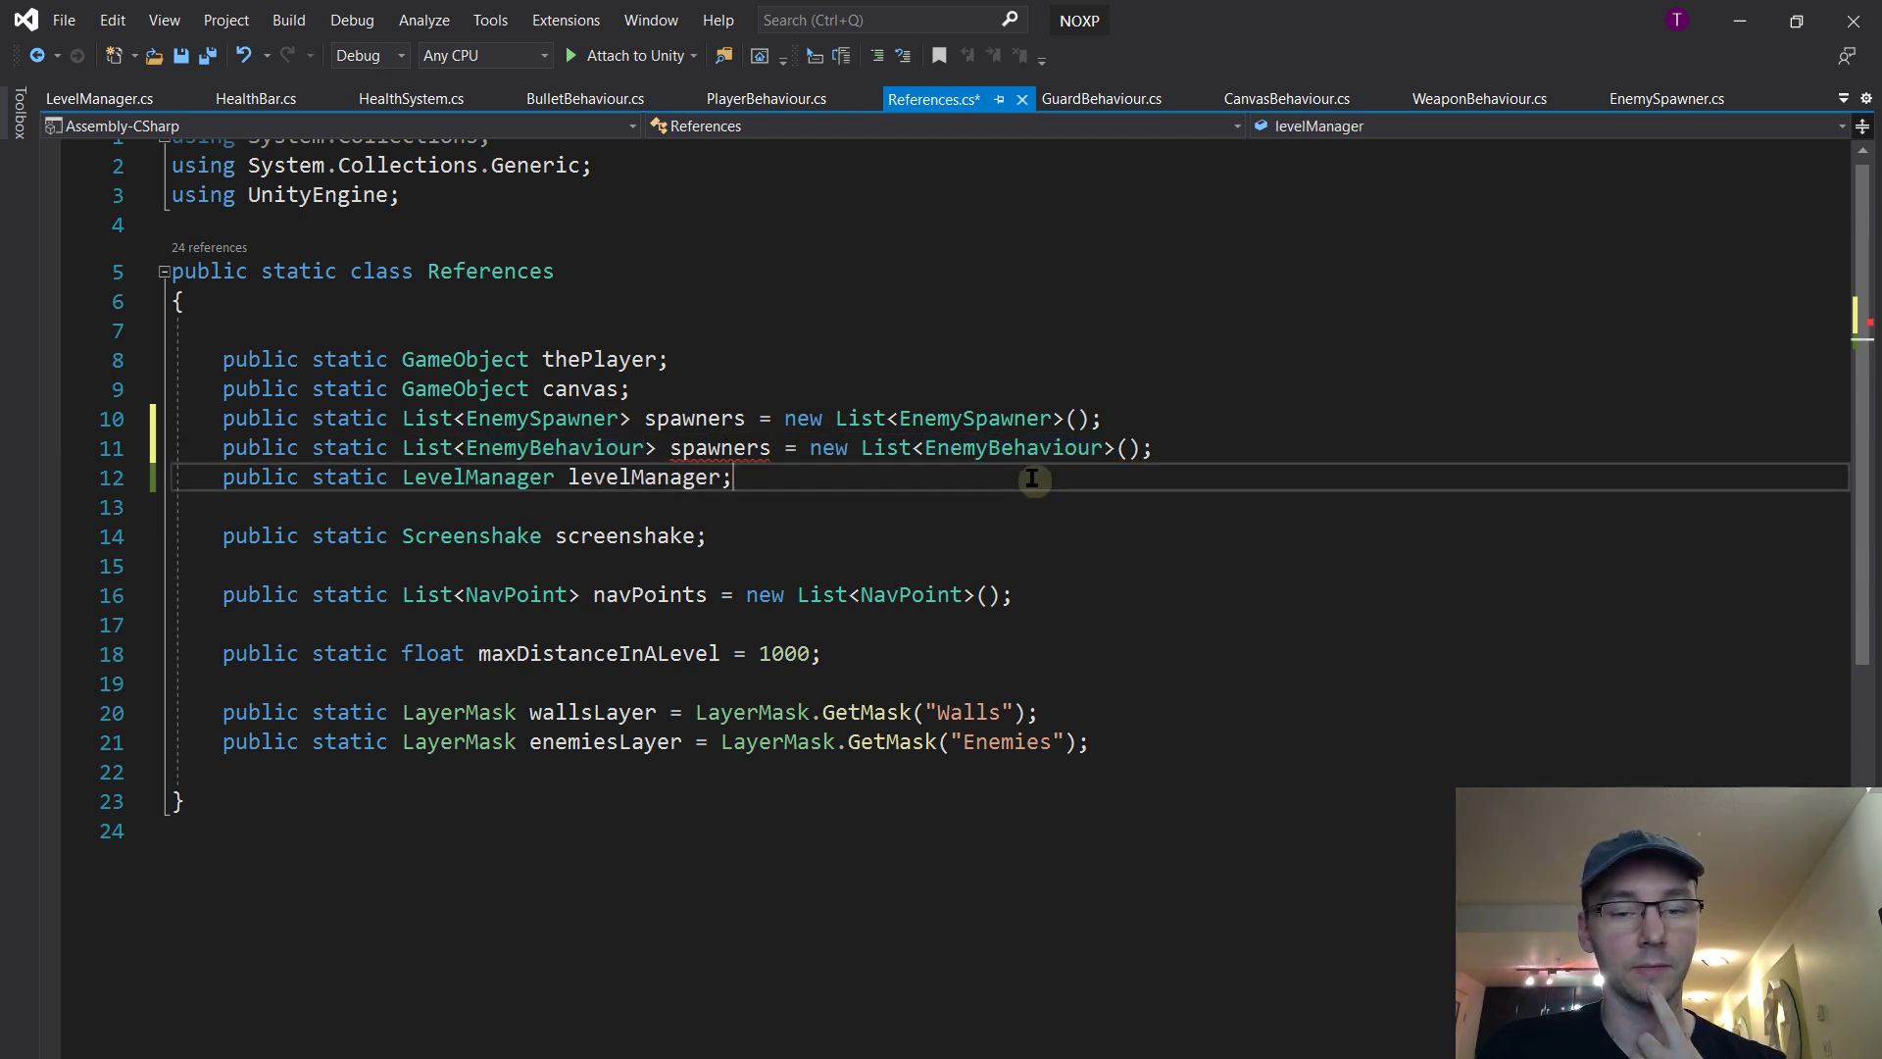
Rename the EnemyBehaviour list in References to allEnemies and save the script
{"action": "left_click", "coordinate": [726, 448]}
{"action": "type", "text": "allEne"}
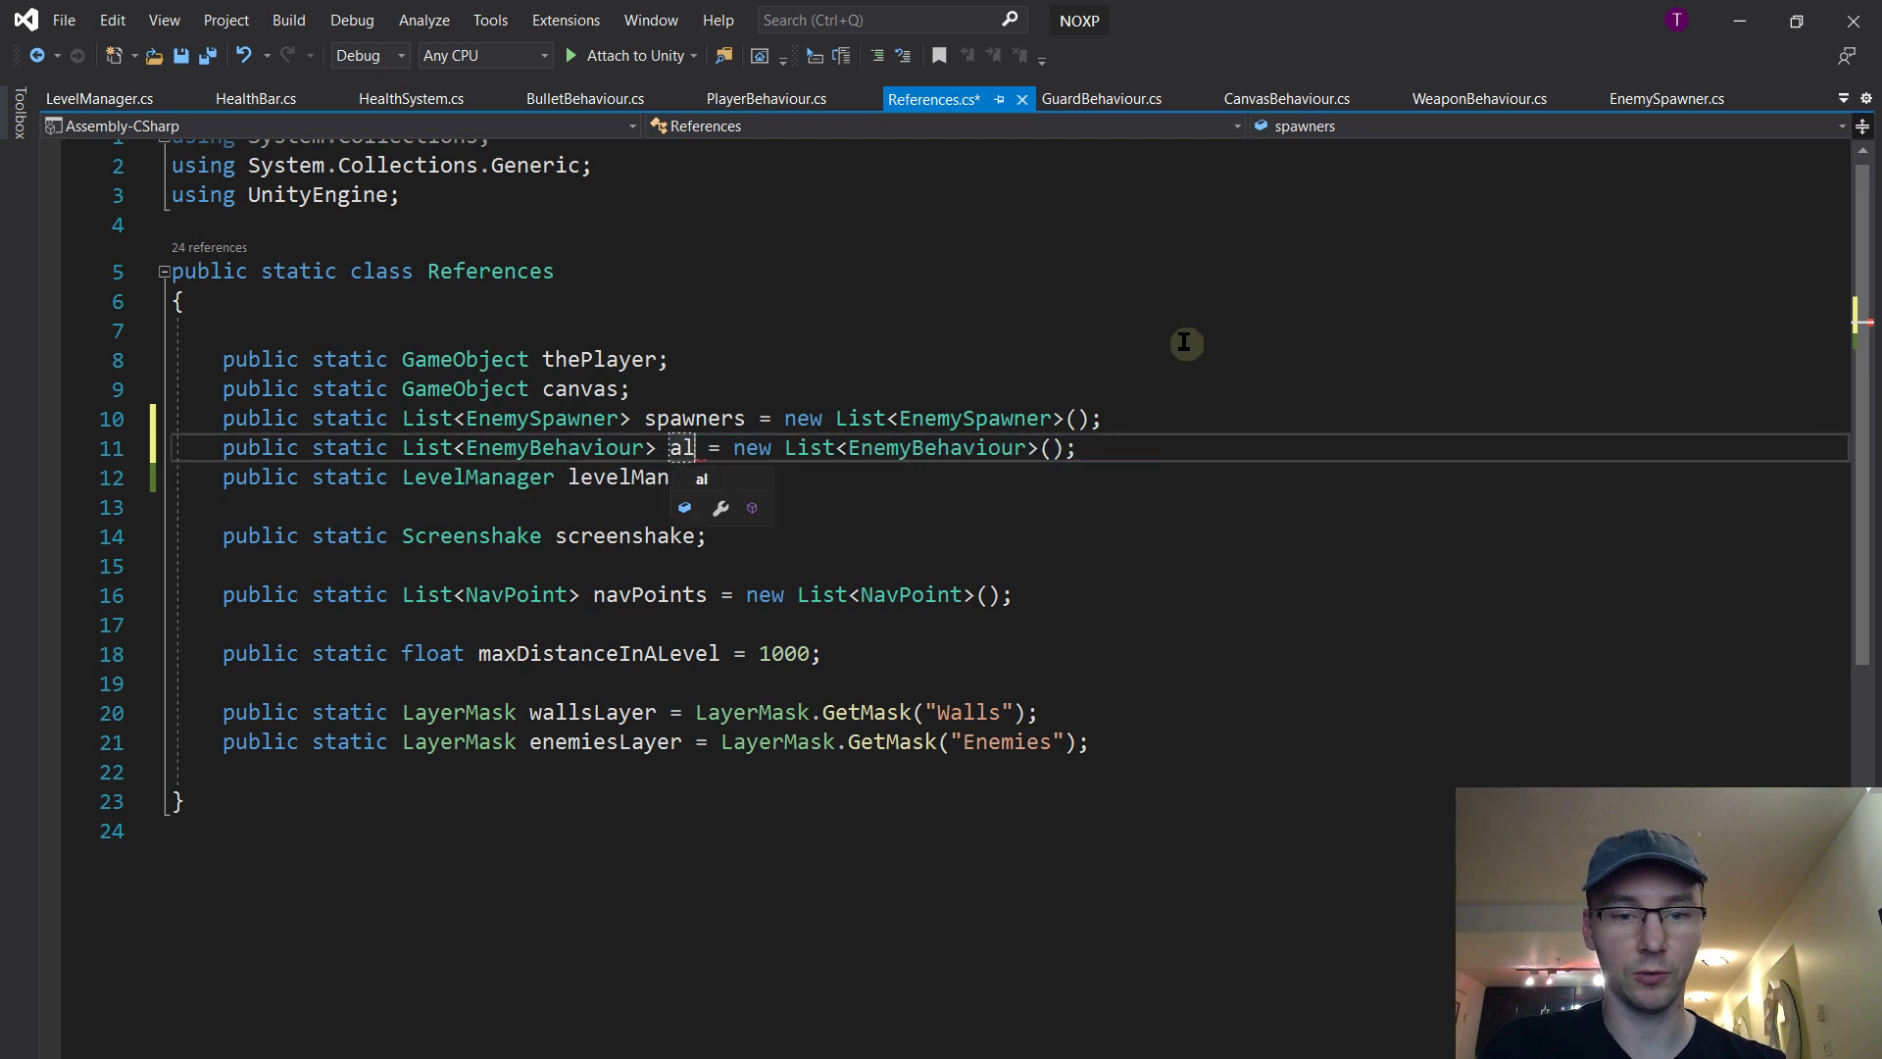
{"action": "type", "text": "mies"}
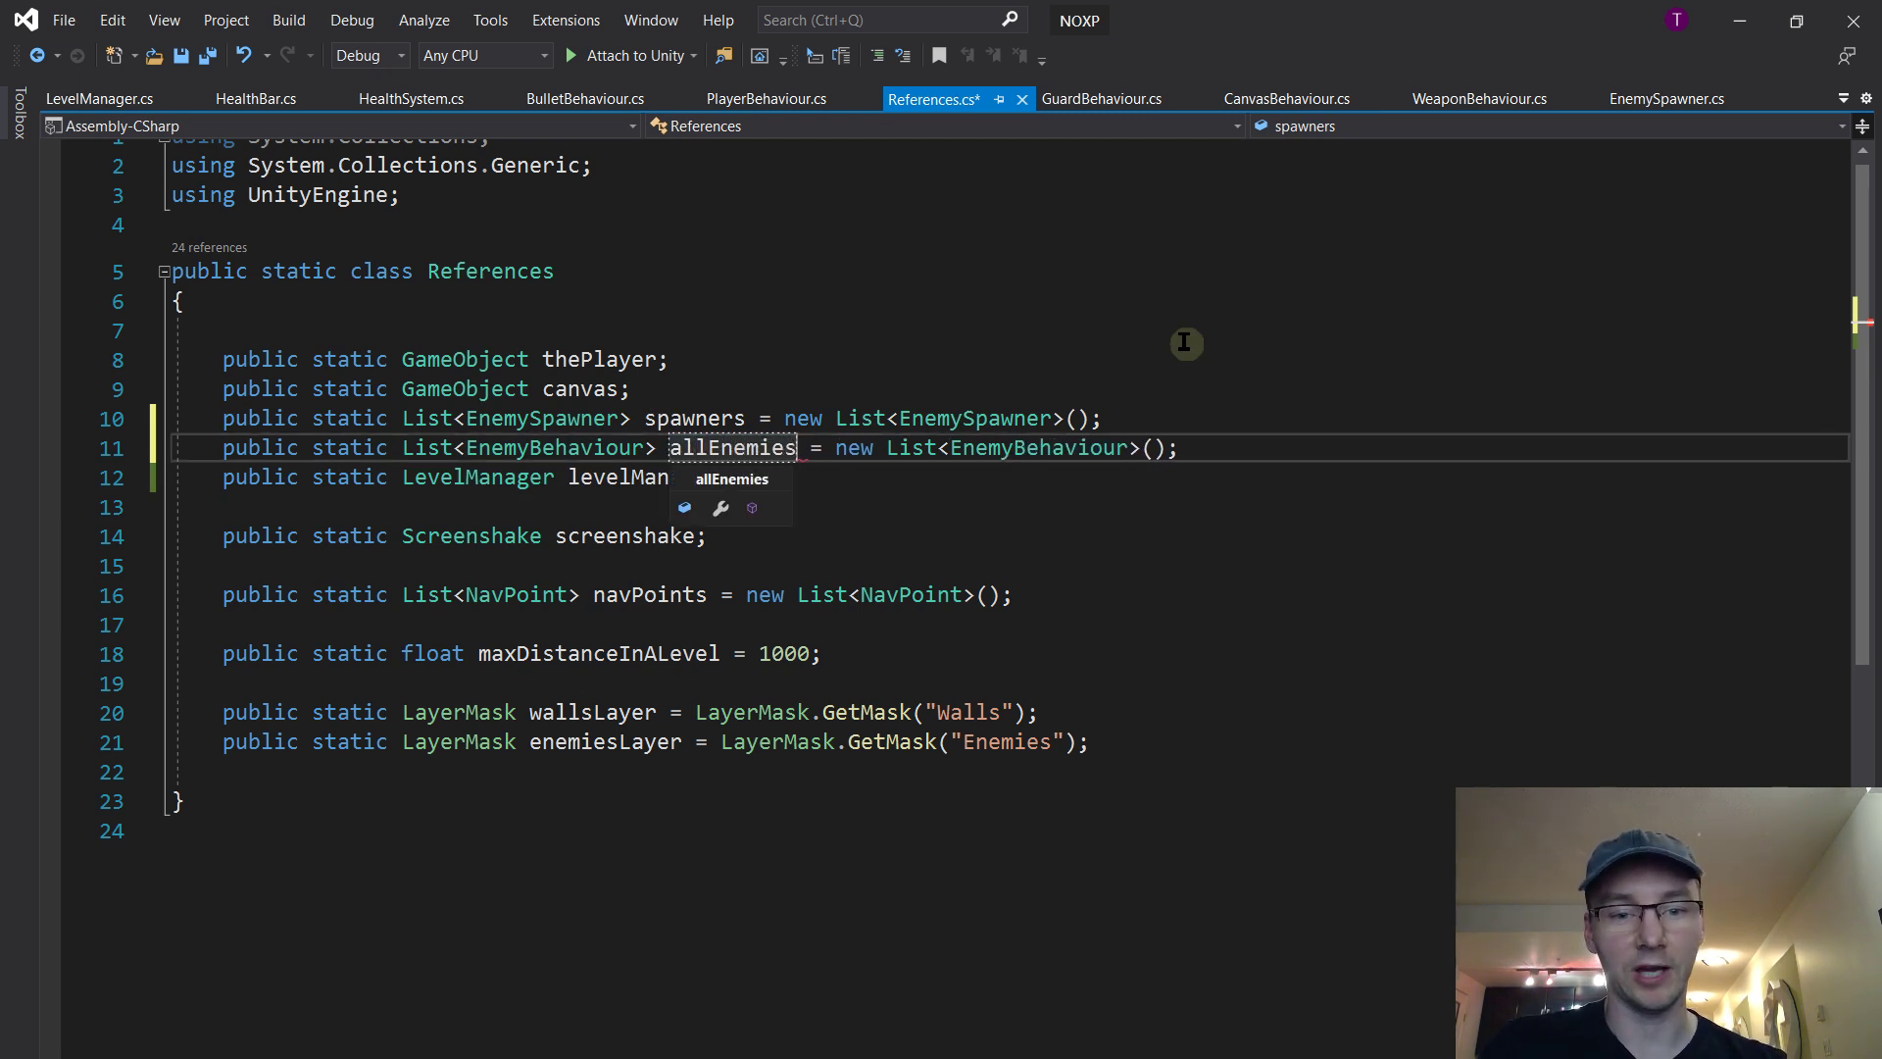
{"action": "left_click", "coordinate": [1044, 510]}
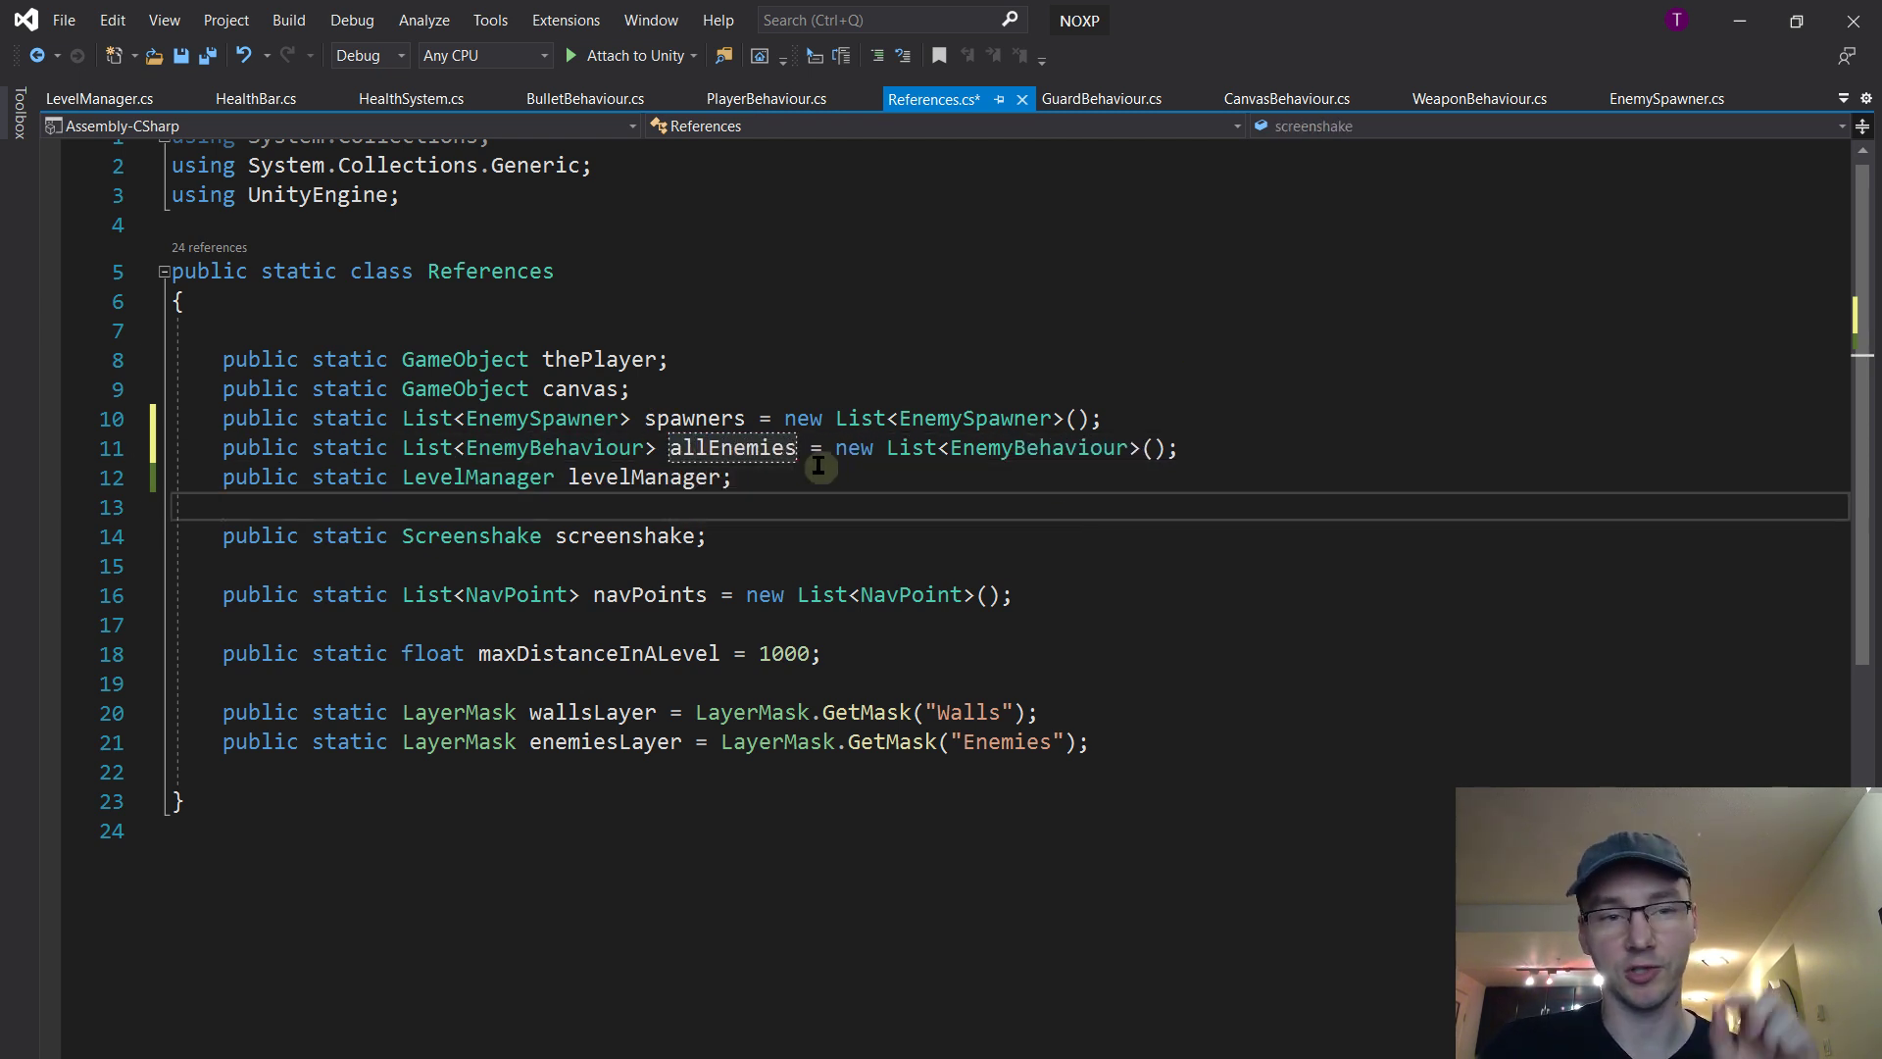
{"action": "double_click", "coordinate": [774, 449]}
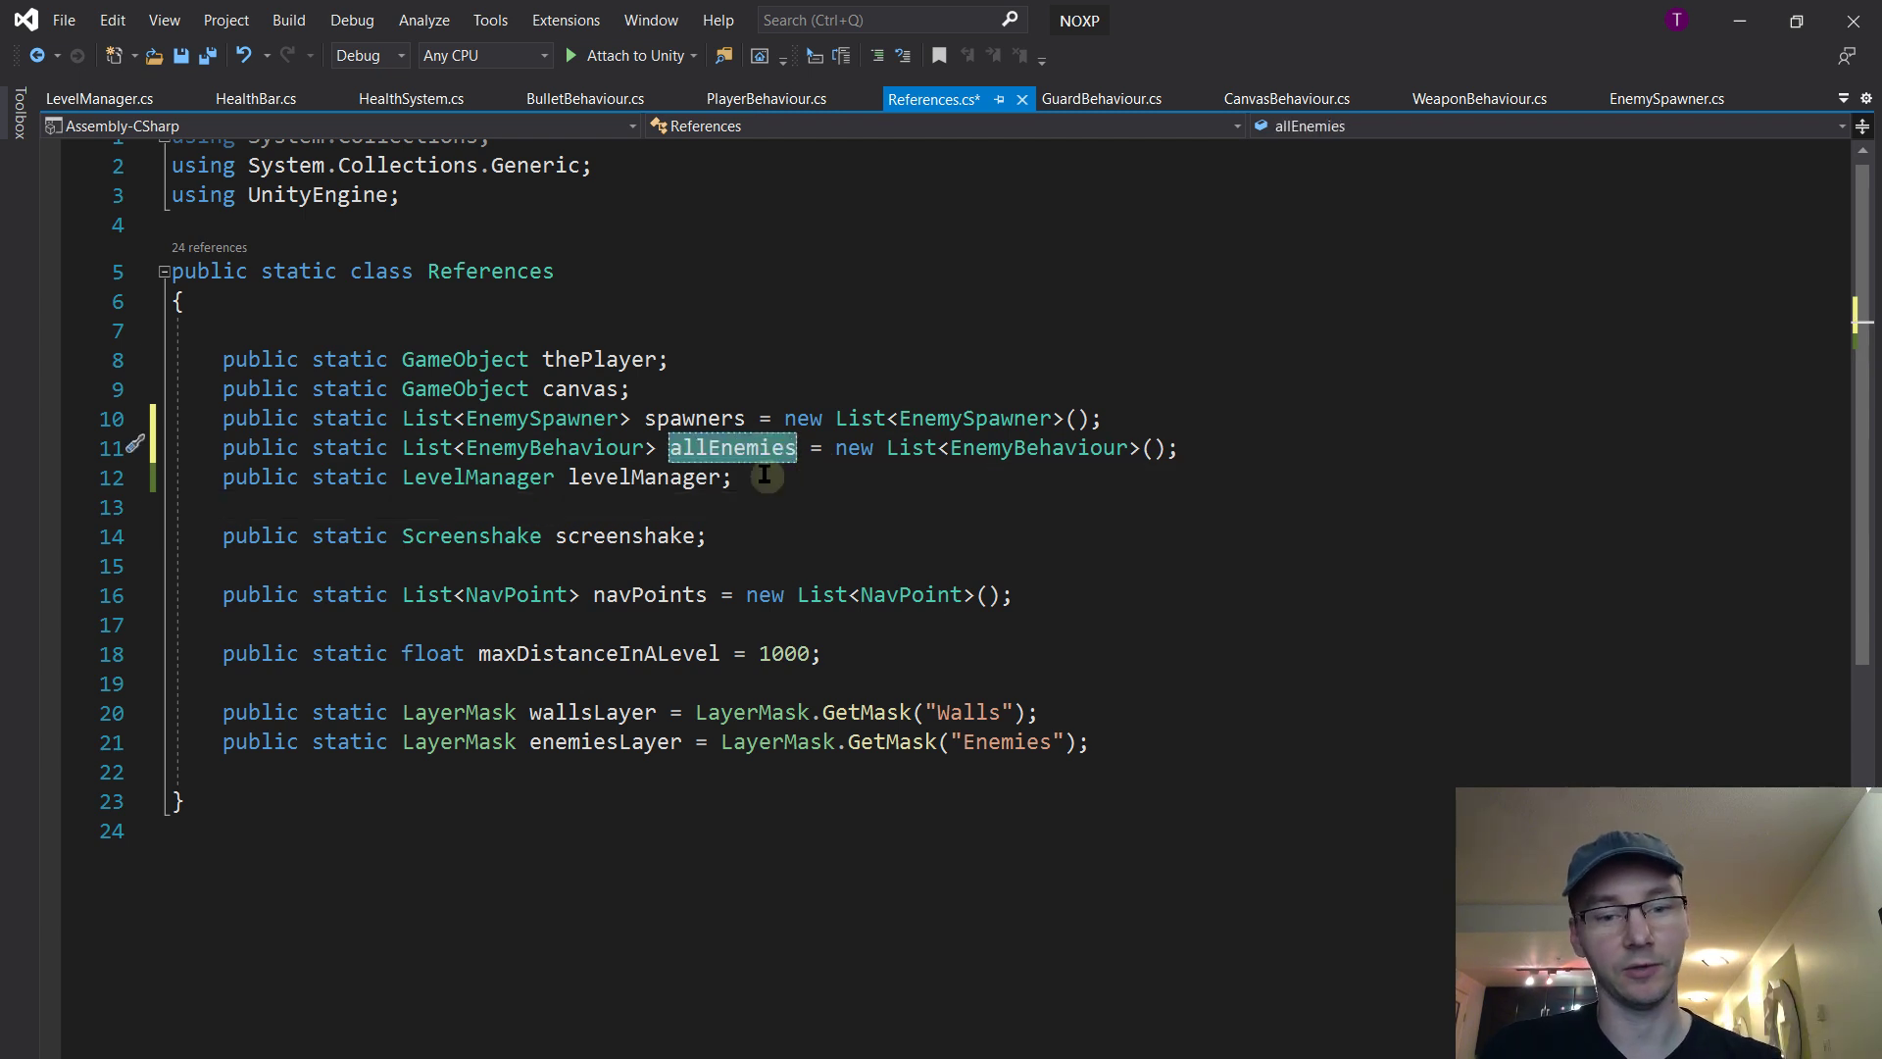
{"action": "key", "text": "ctrl+s"}
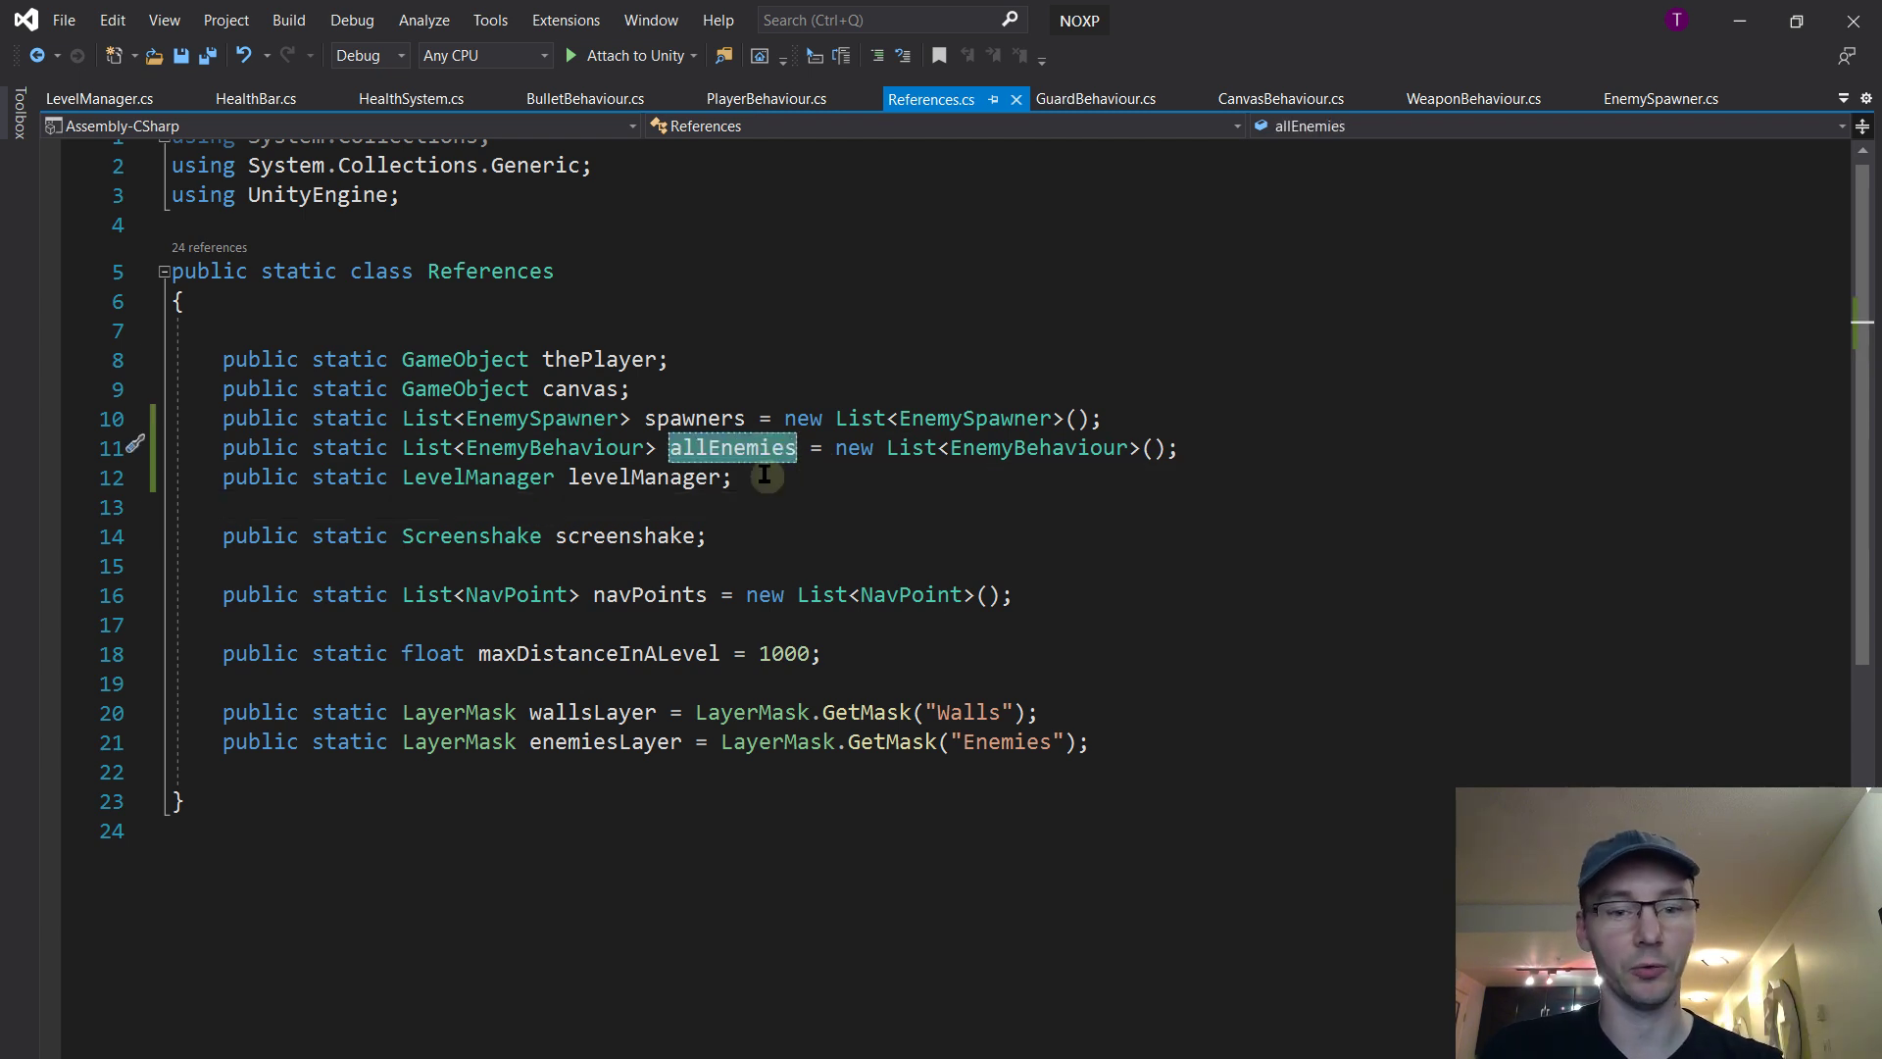
Open the EnemyBehaviour class definition from its use in the allEnemies declaration
{"action": "left_click", "coordinate": [988, 449], "text": "ctrl"}
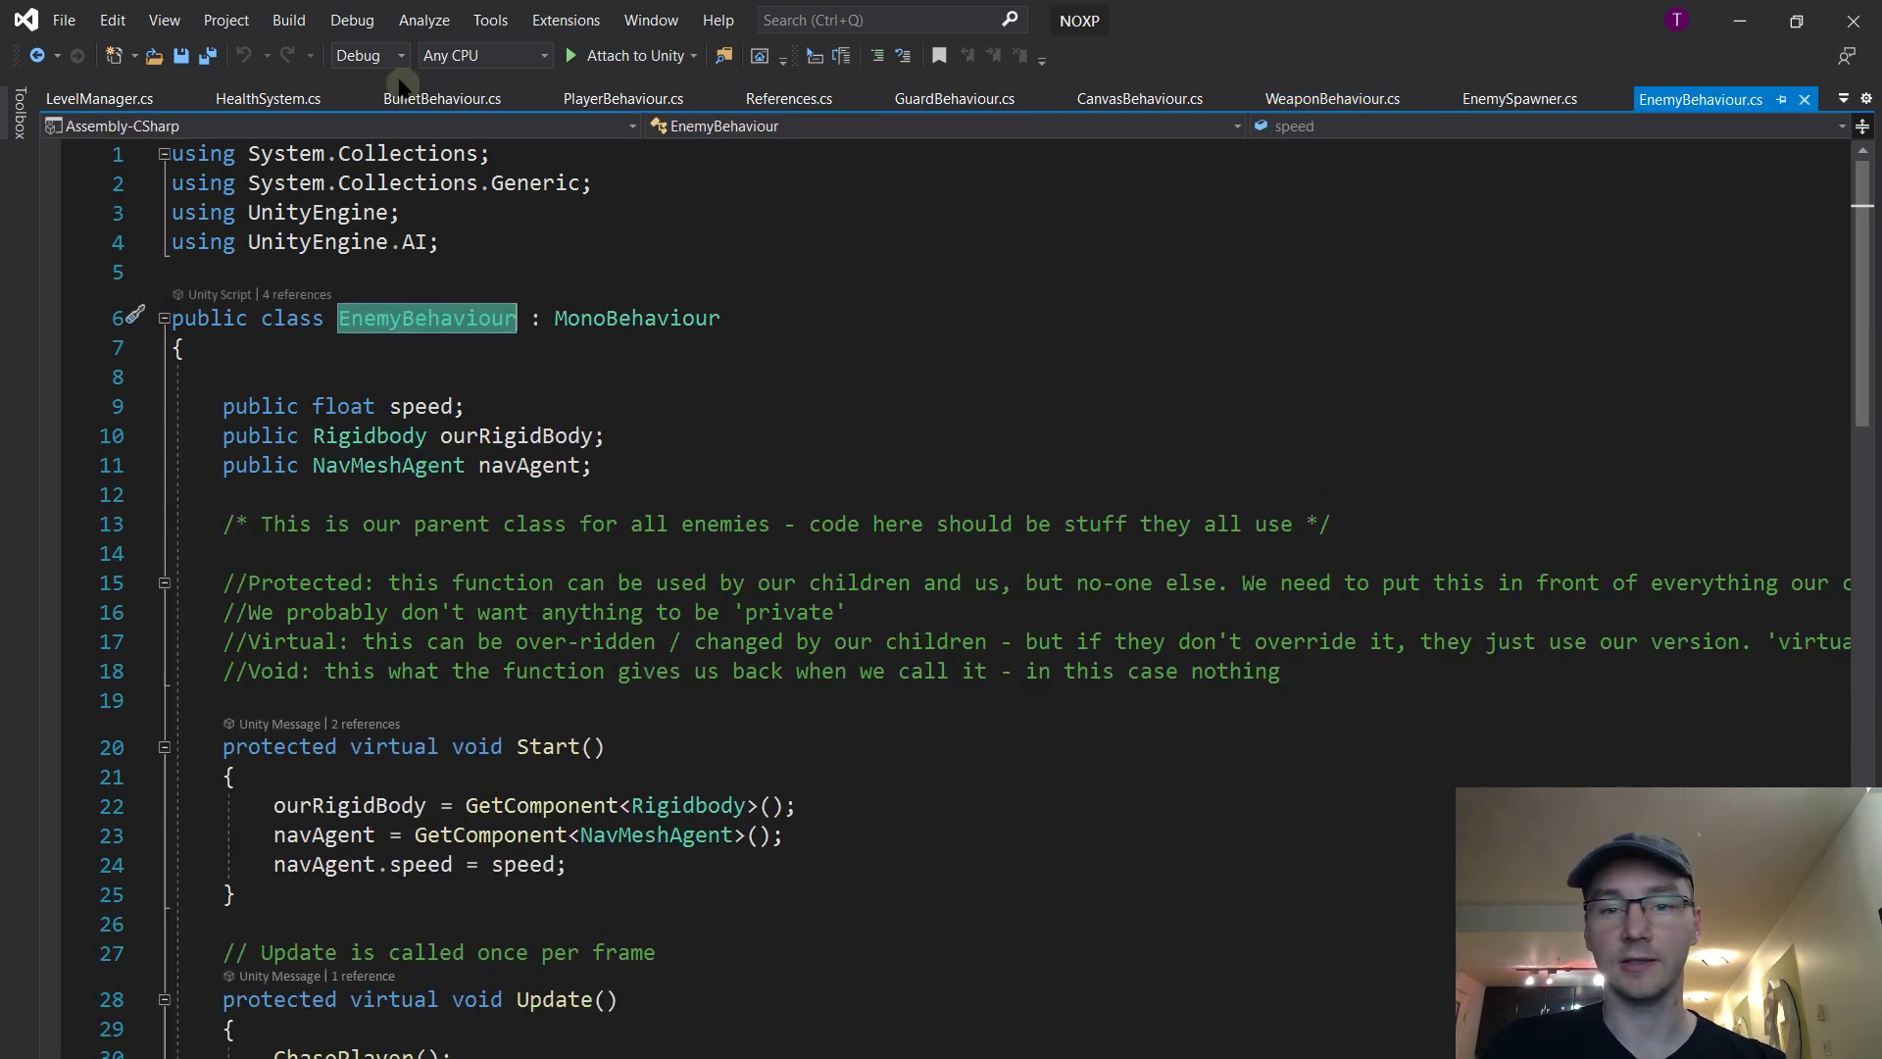
{"action": "left_click", "coordinate": [35, 56]}
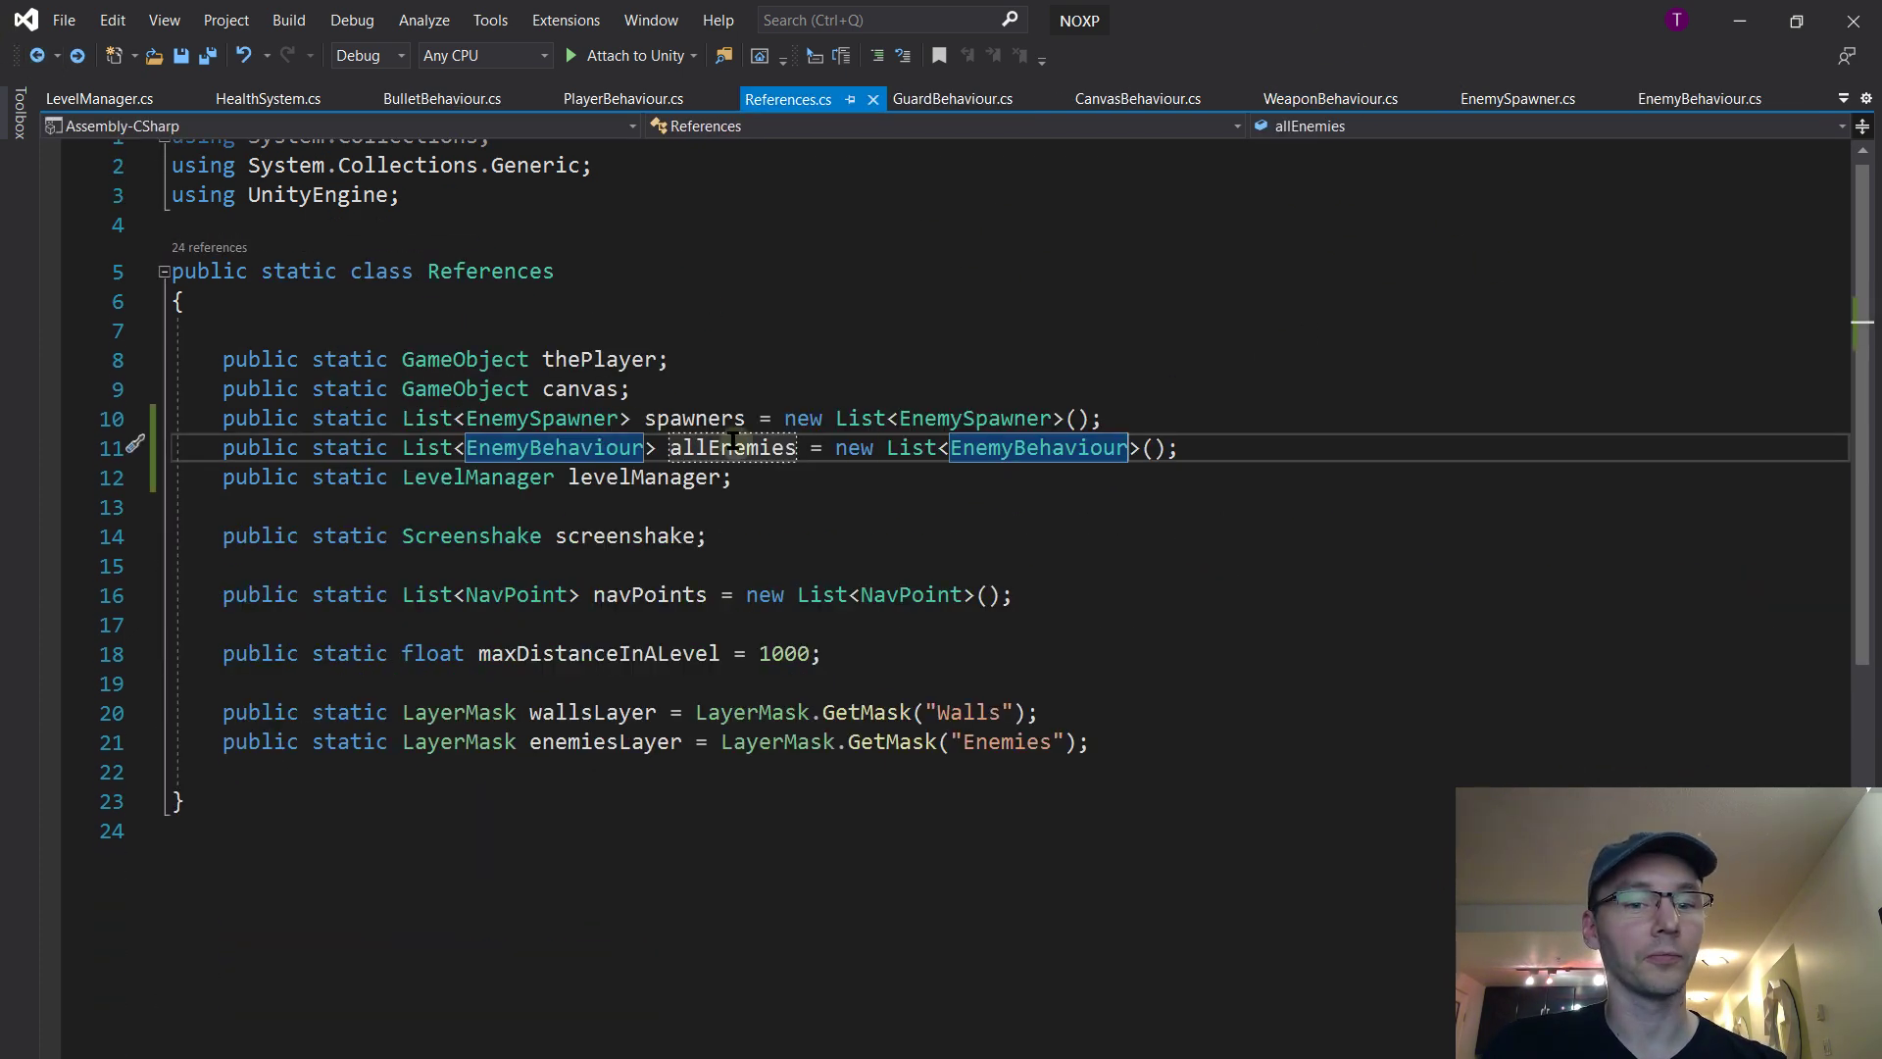
{"action": "left_click", "coordinate": [991, 450], "text": "ctrl"}
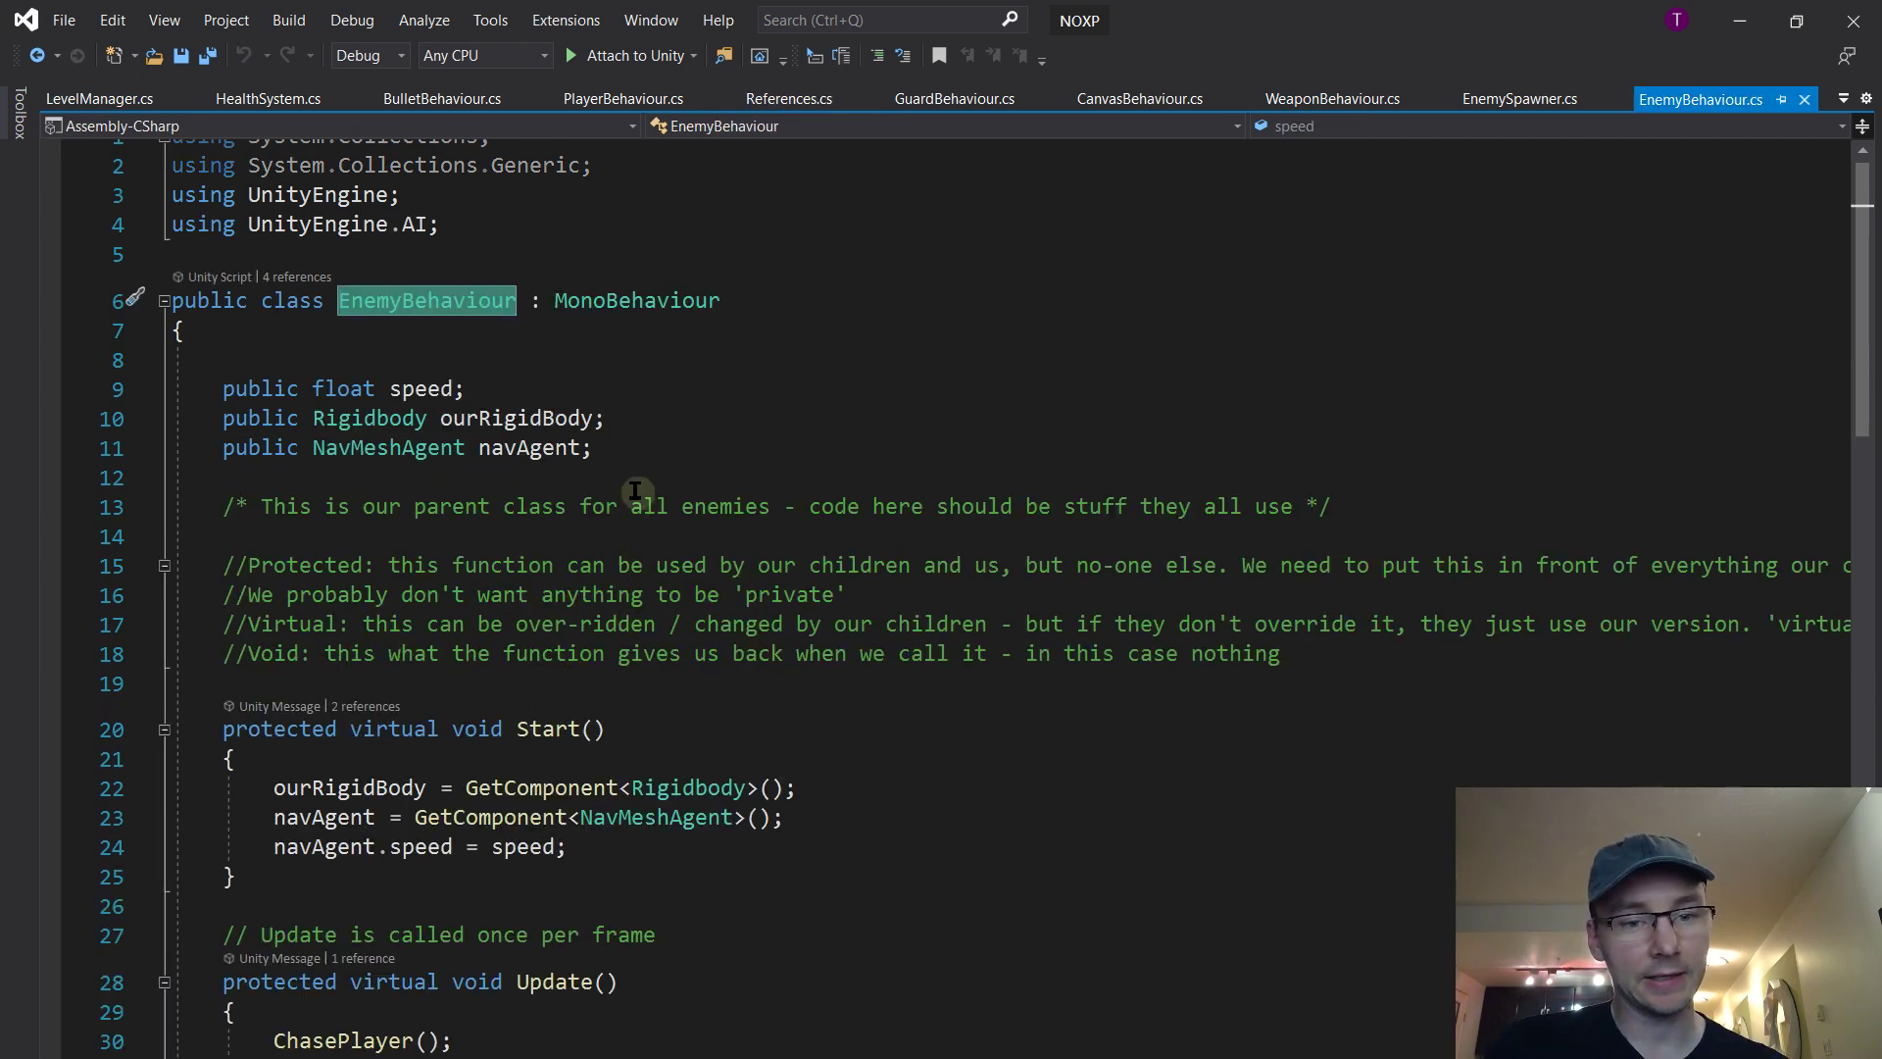
Above EnemyBehaviour's Start method, add an OnEnable method containing "References.allEnemies.Add(this);"
{"action": "scroll", "coordinate": [686, 429], "scroll_direction": "down", "scroll_amount": 2}
{"action": "left_click", "coordinate": [402, 503]}
{"action": "key", "text": "Return"}
{"action": "key", "text": "Return"}
{"action": "key", "text": "Return"}
{"action": "key", "text": "Up"}
{"action": "key", "text": "Up"}
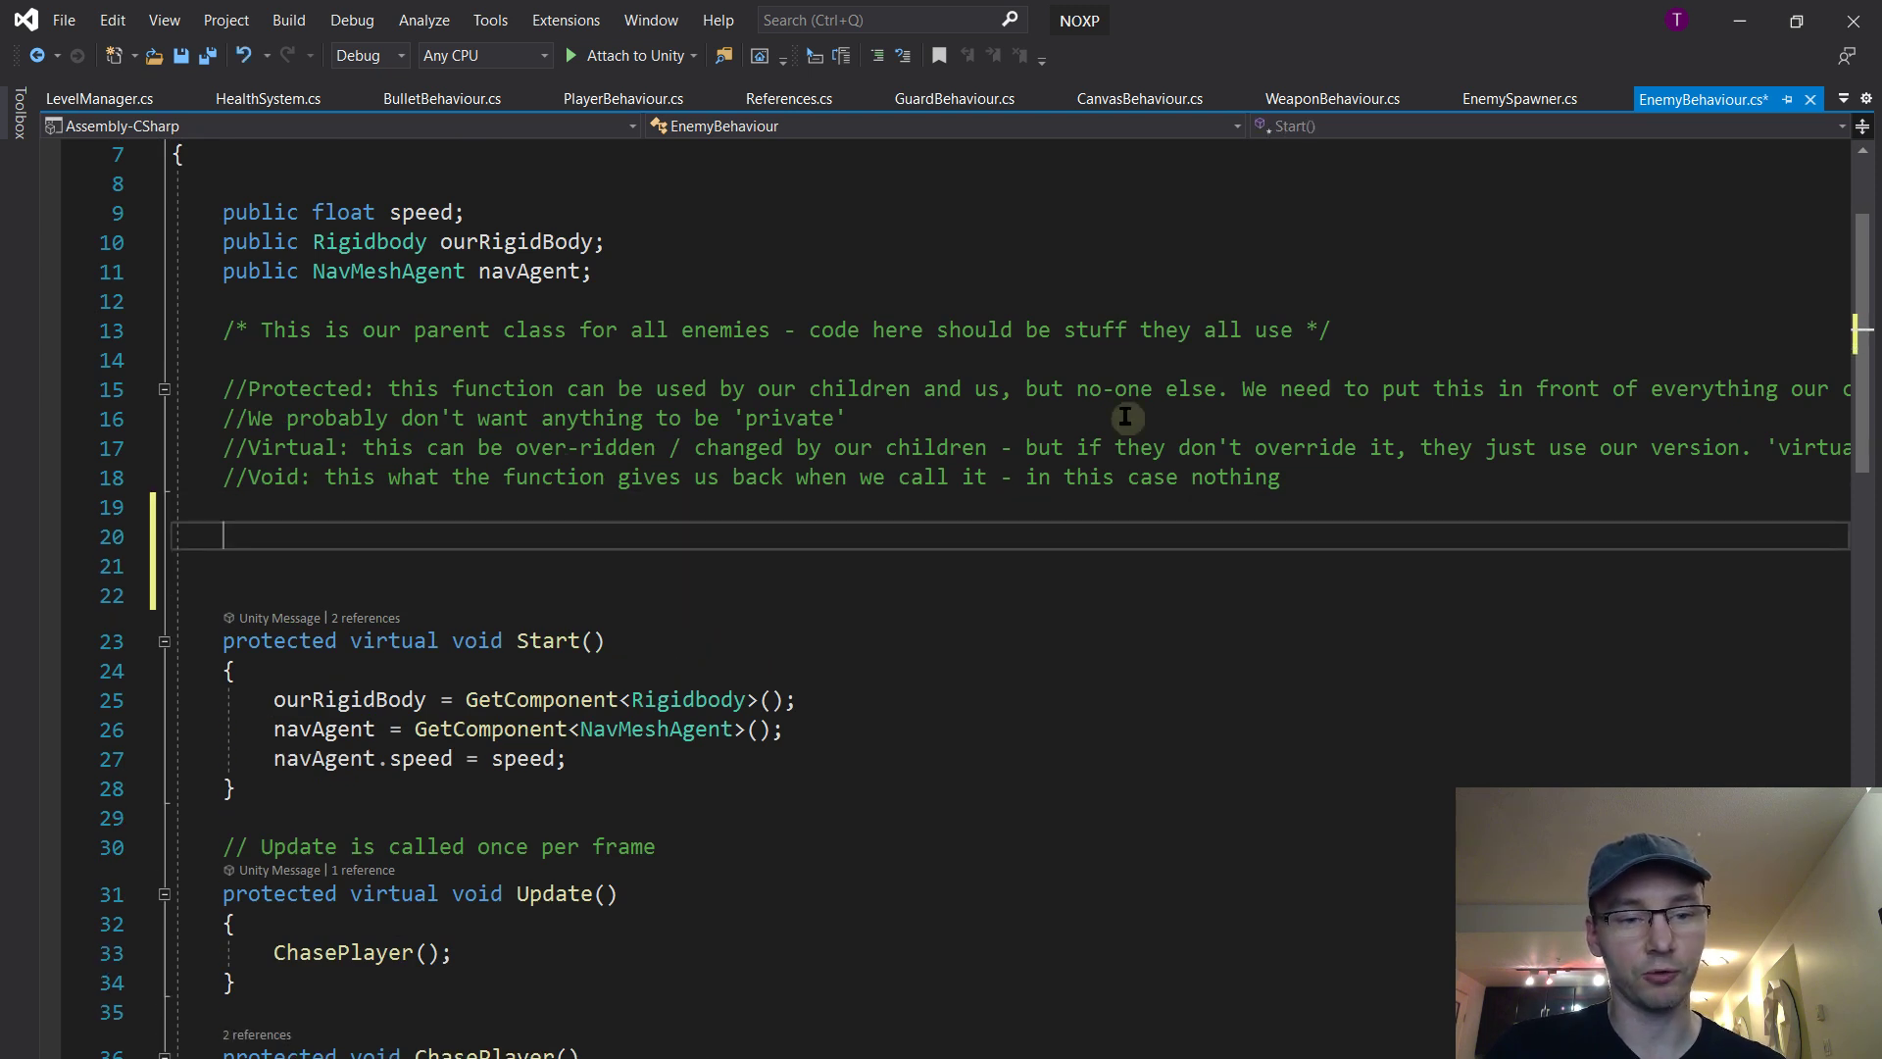
{"action": "type", "text": "OnEn"}
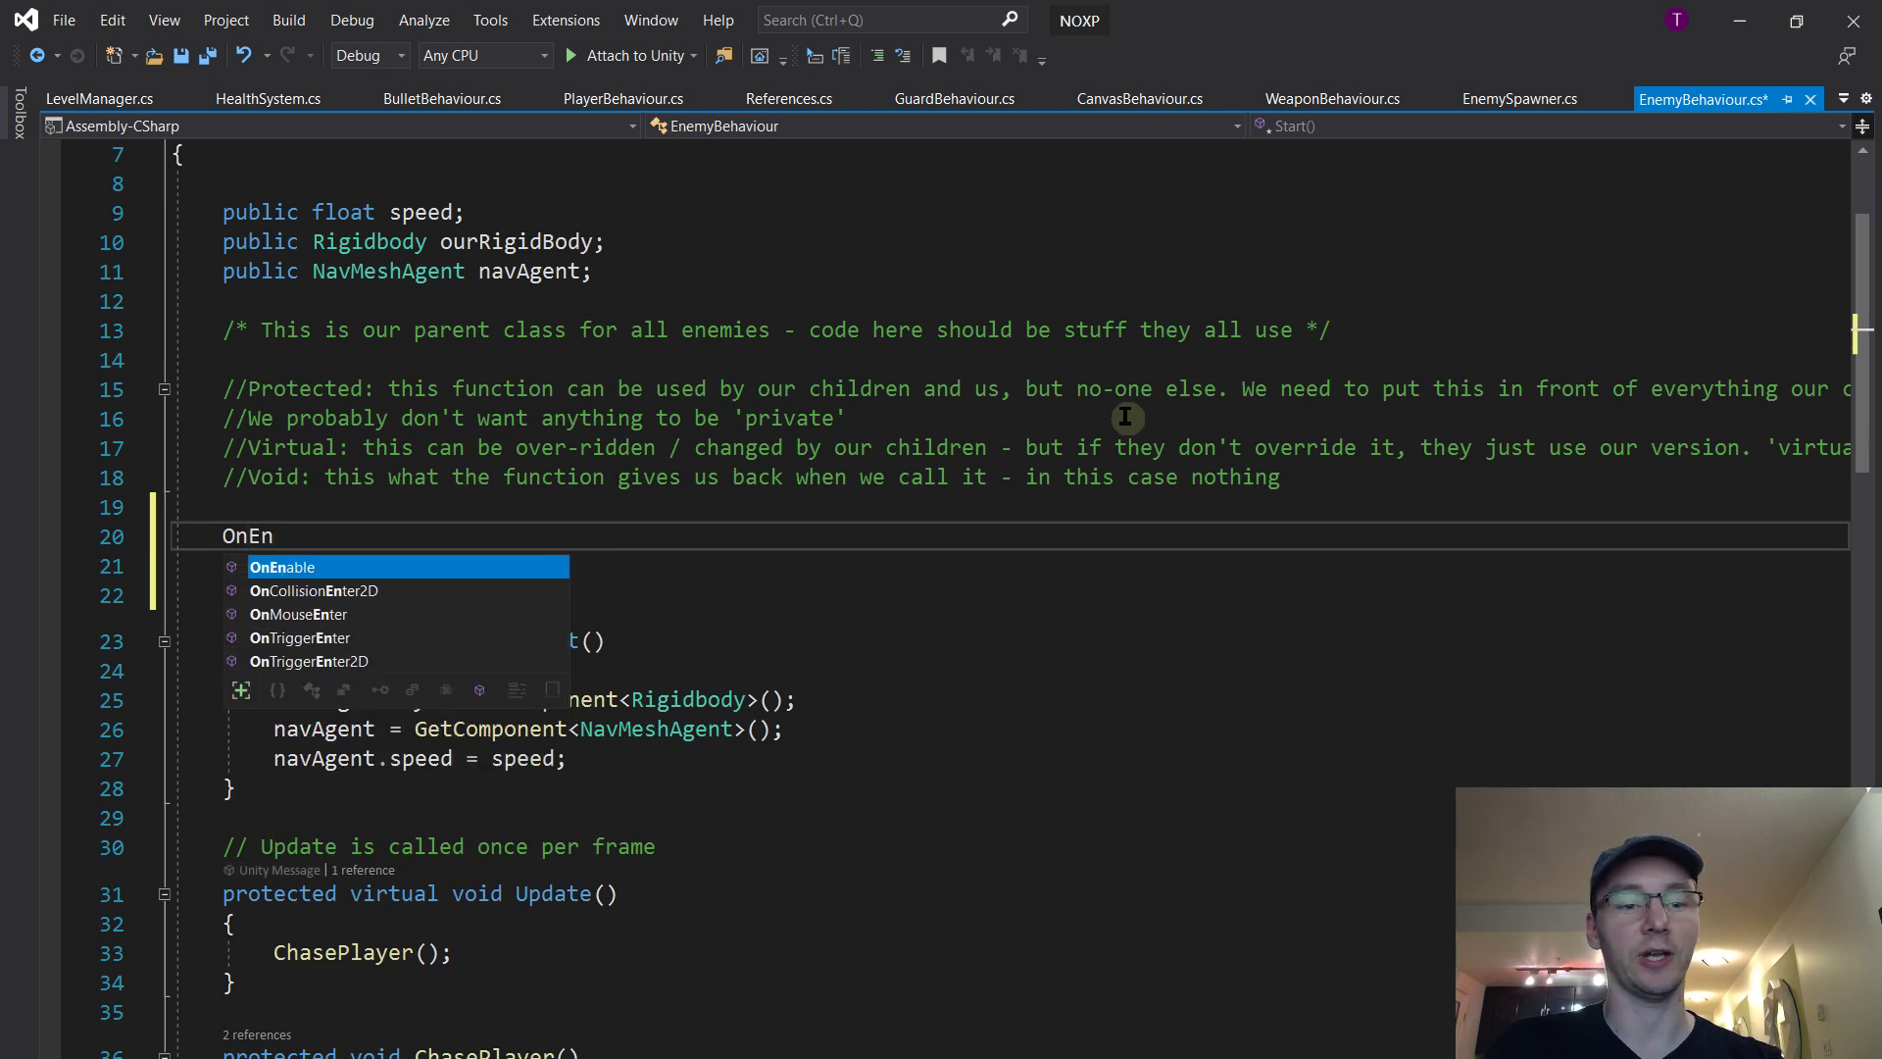
{"action": "key", "text": "Tab"}
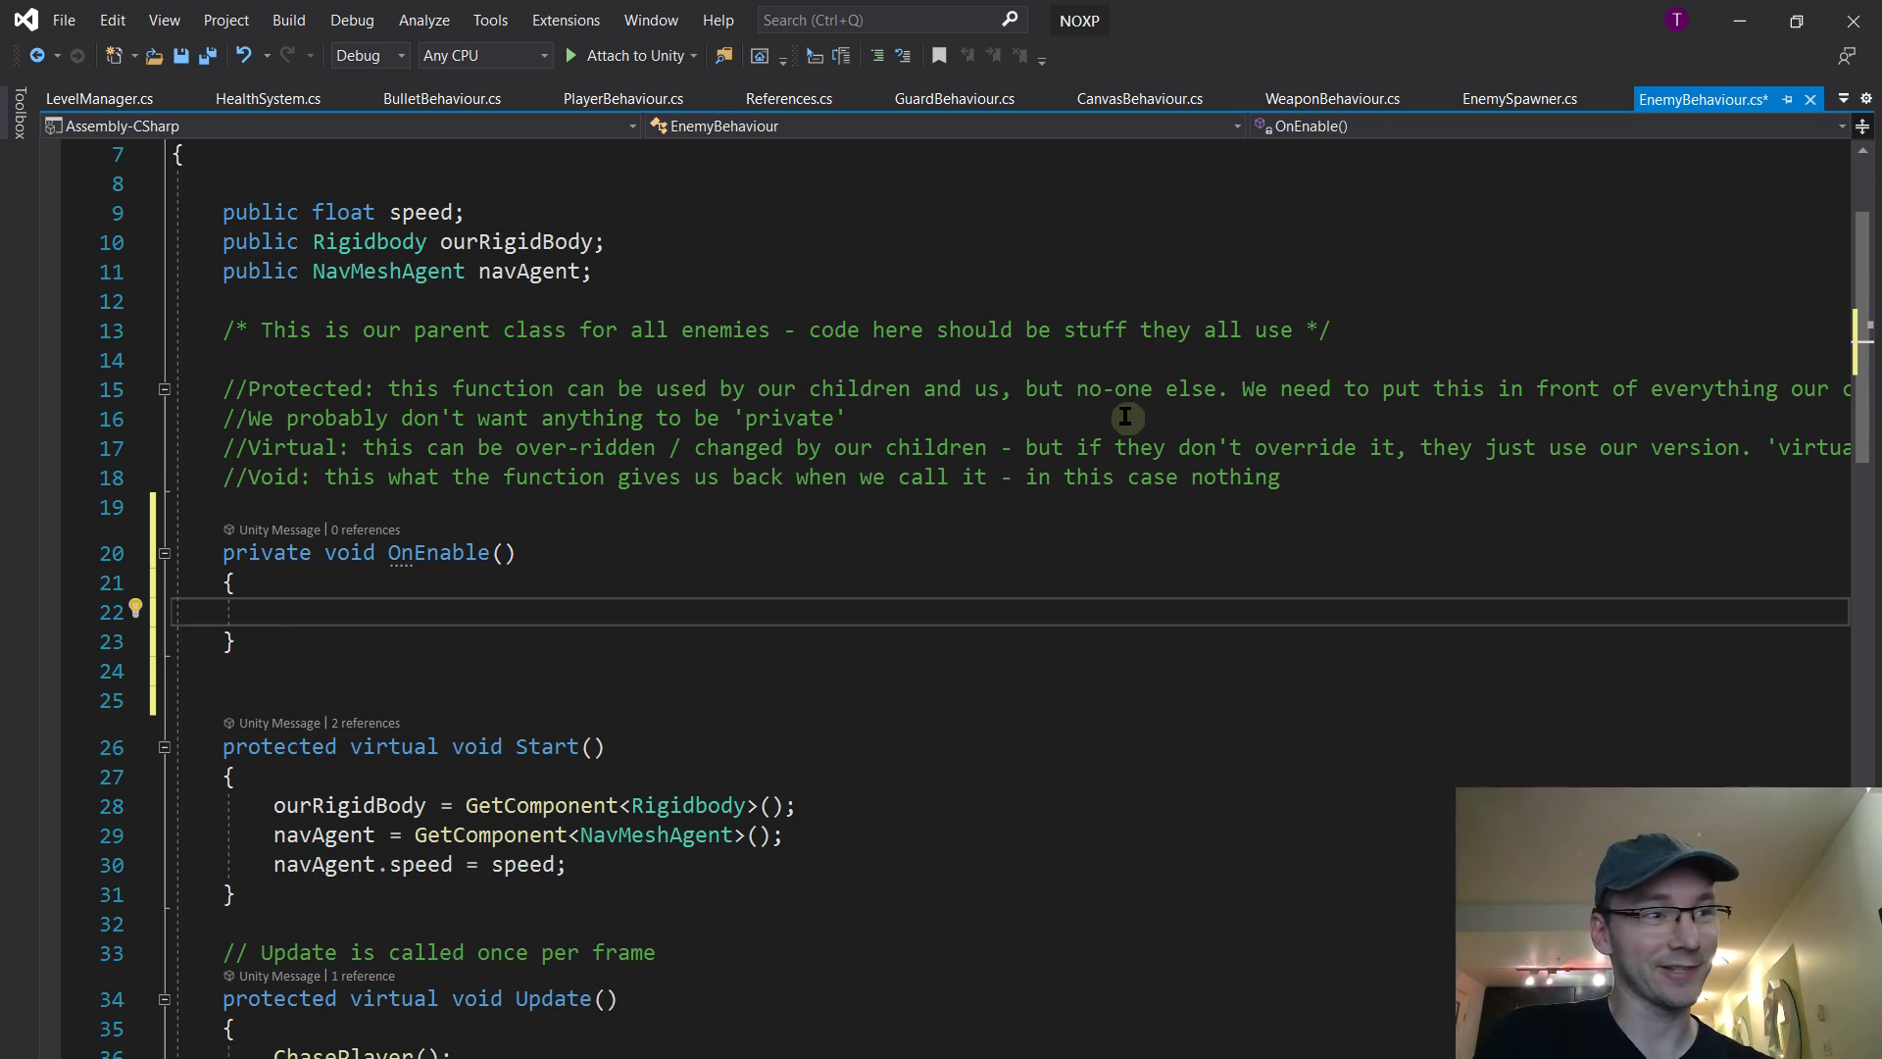
{"action": "type", "text": "allEnemies"}
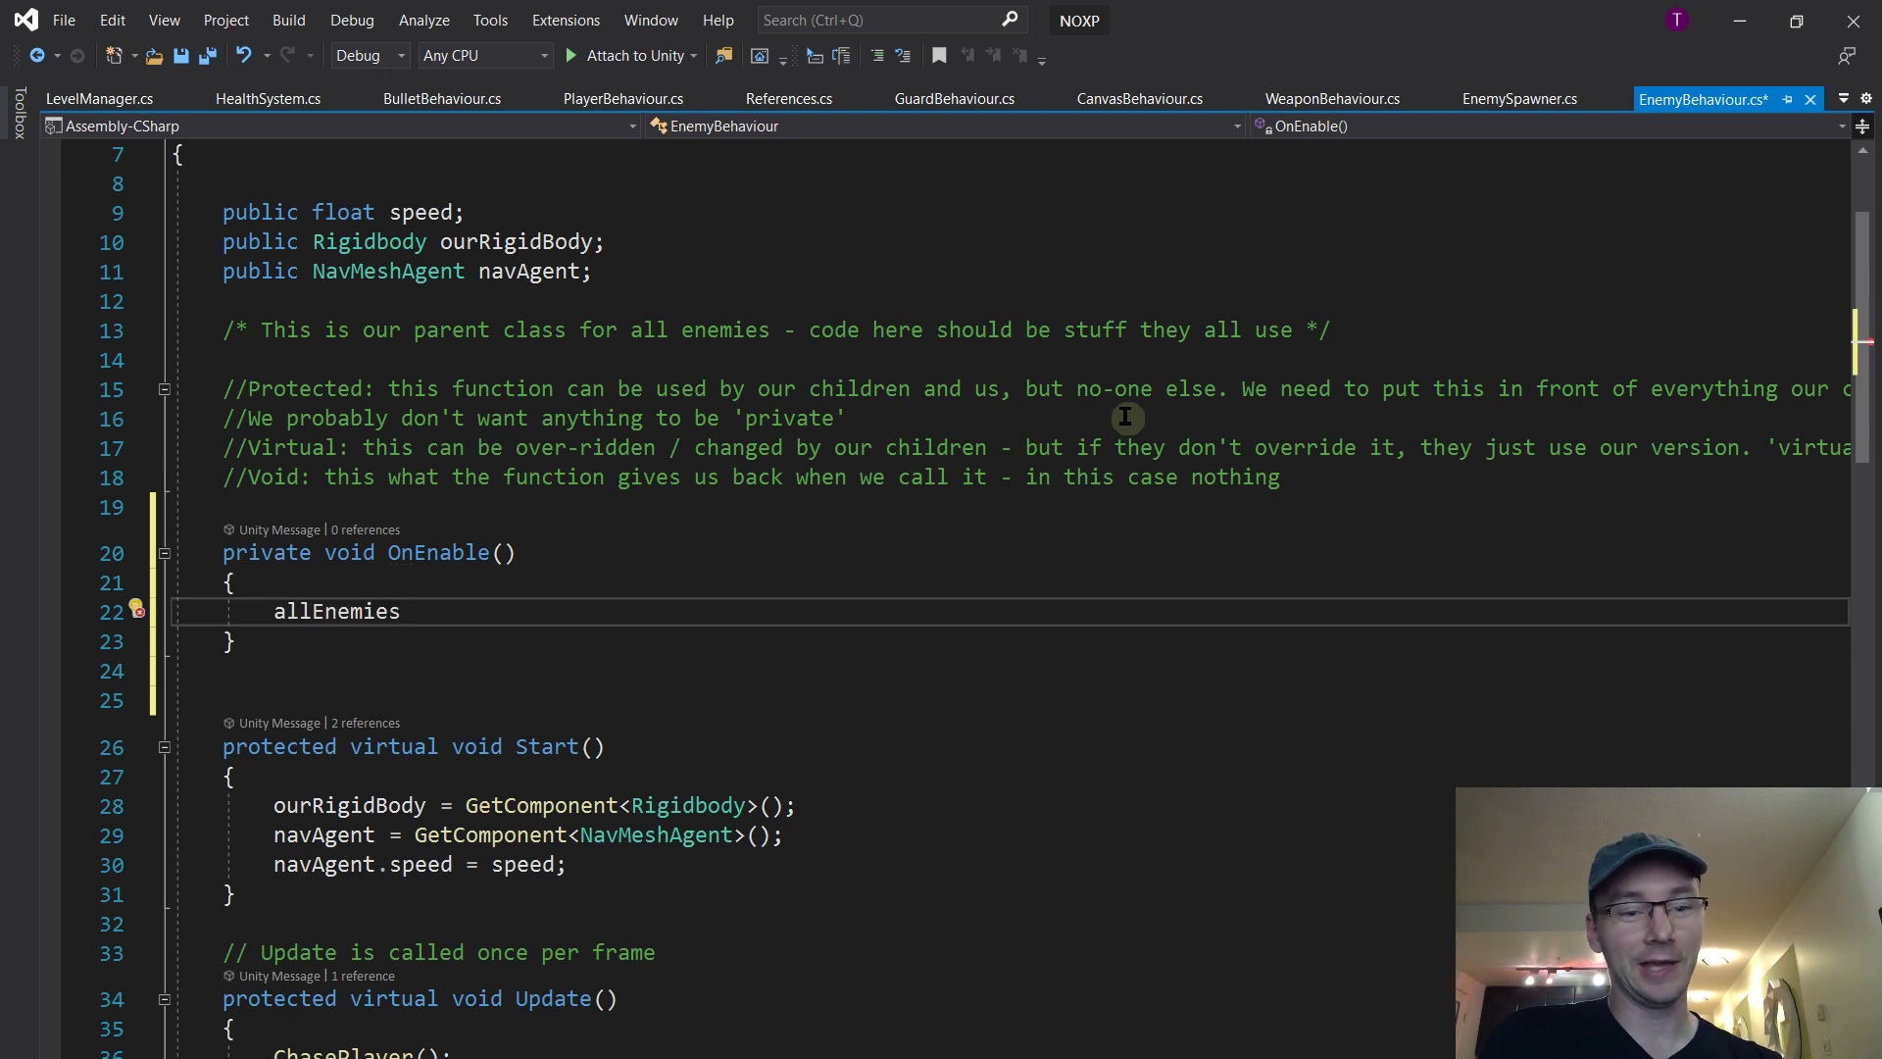
{"action": "type", "text": "References.allEnemies.Aad(this);"}
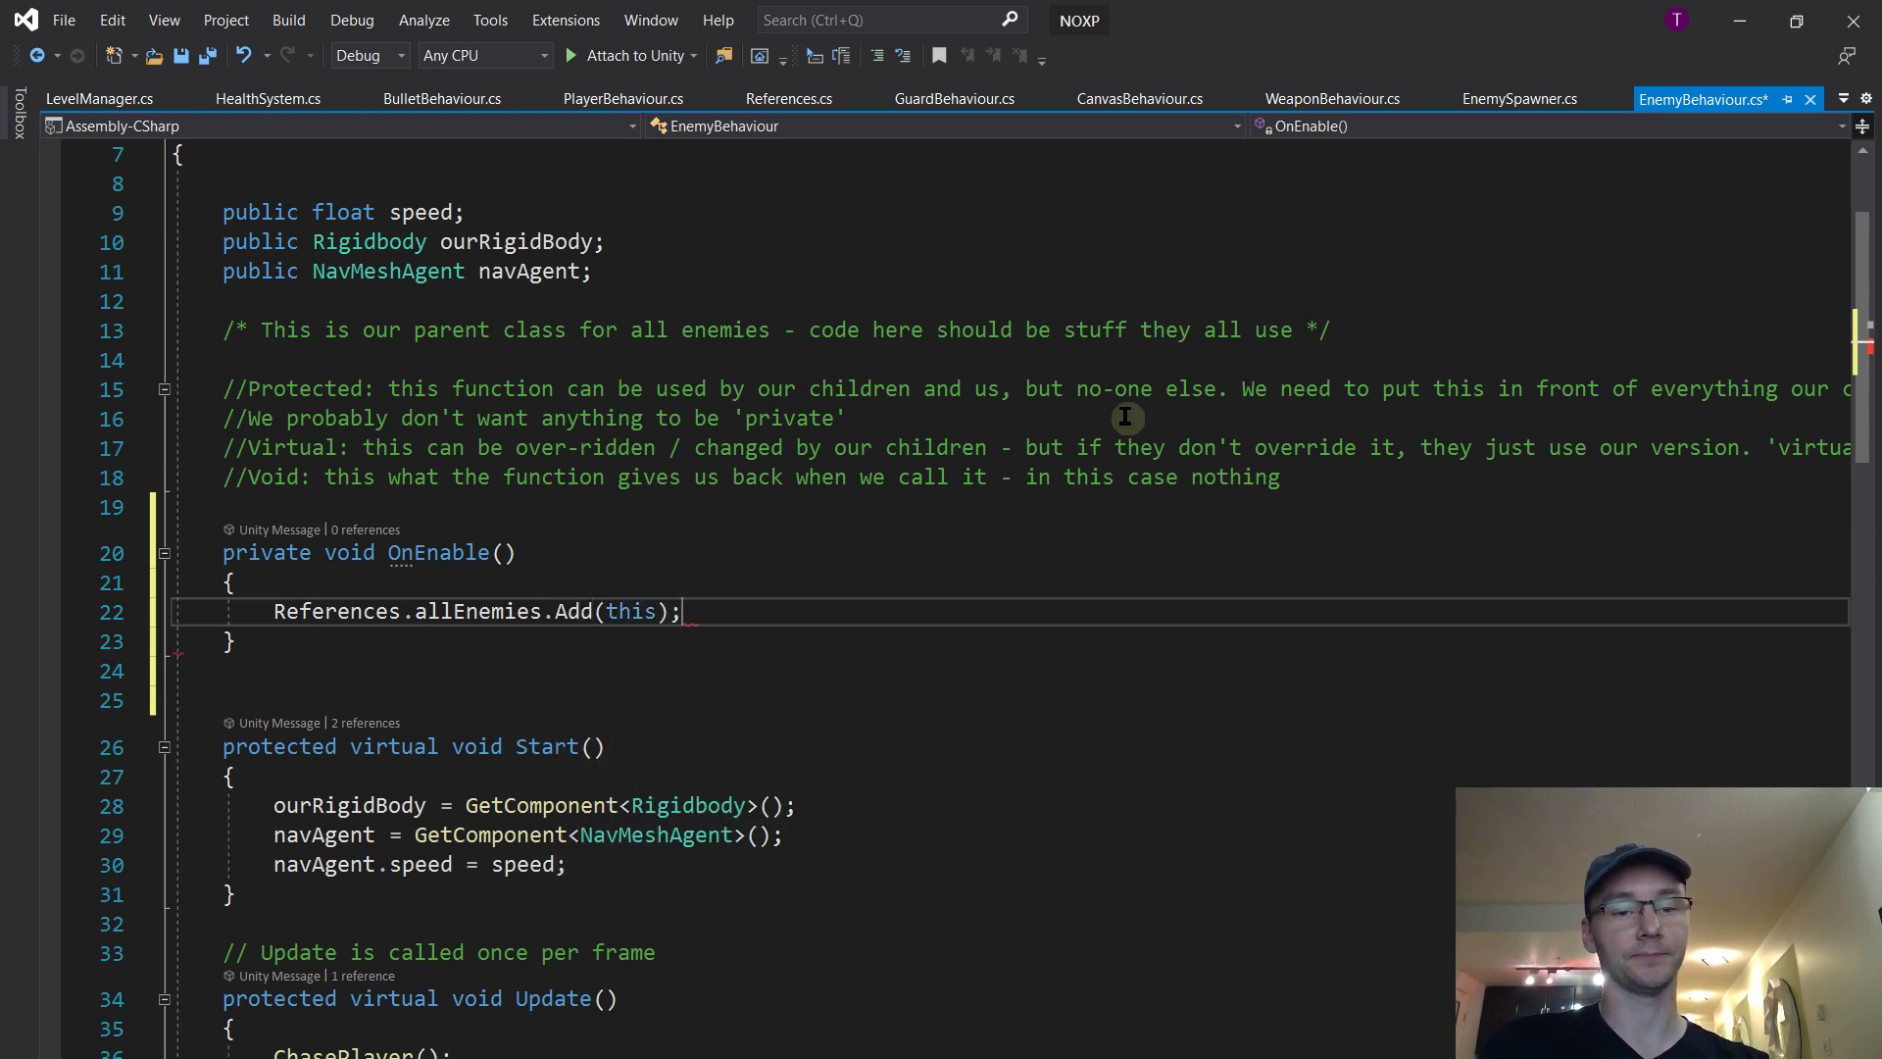
Below OnEnable, add an OnDisable method containing "References.allEnemies.Remove(this);" and save the EnemyBehaviour script
{"action": "left_click", "coordinate": [281, 630]}
{"action": "key", "text": "Return"}
{"action": "key", "text": "Return"}
{"action": "type", "text": "OnDis"}
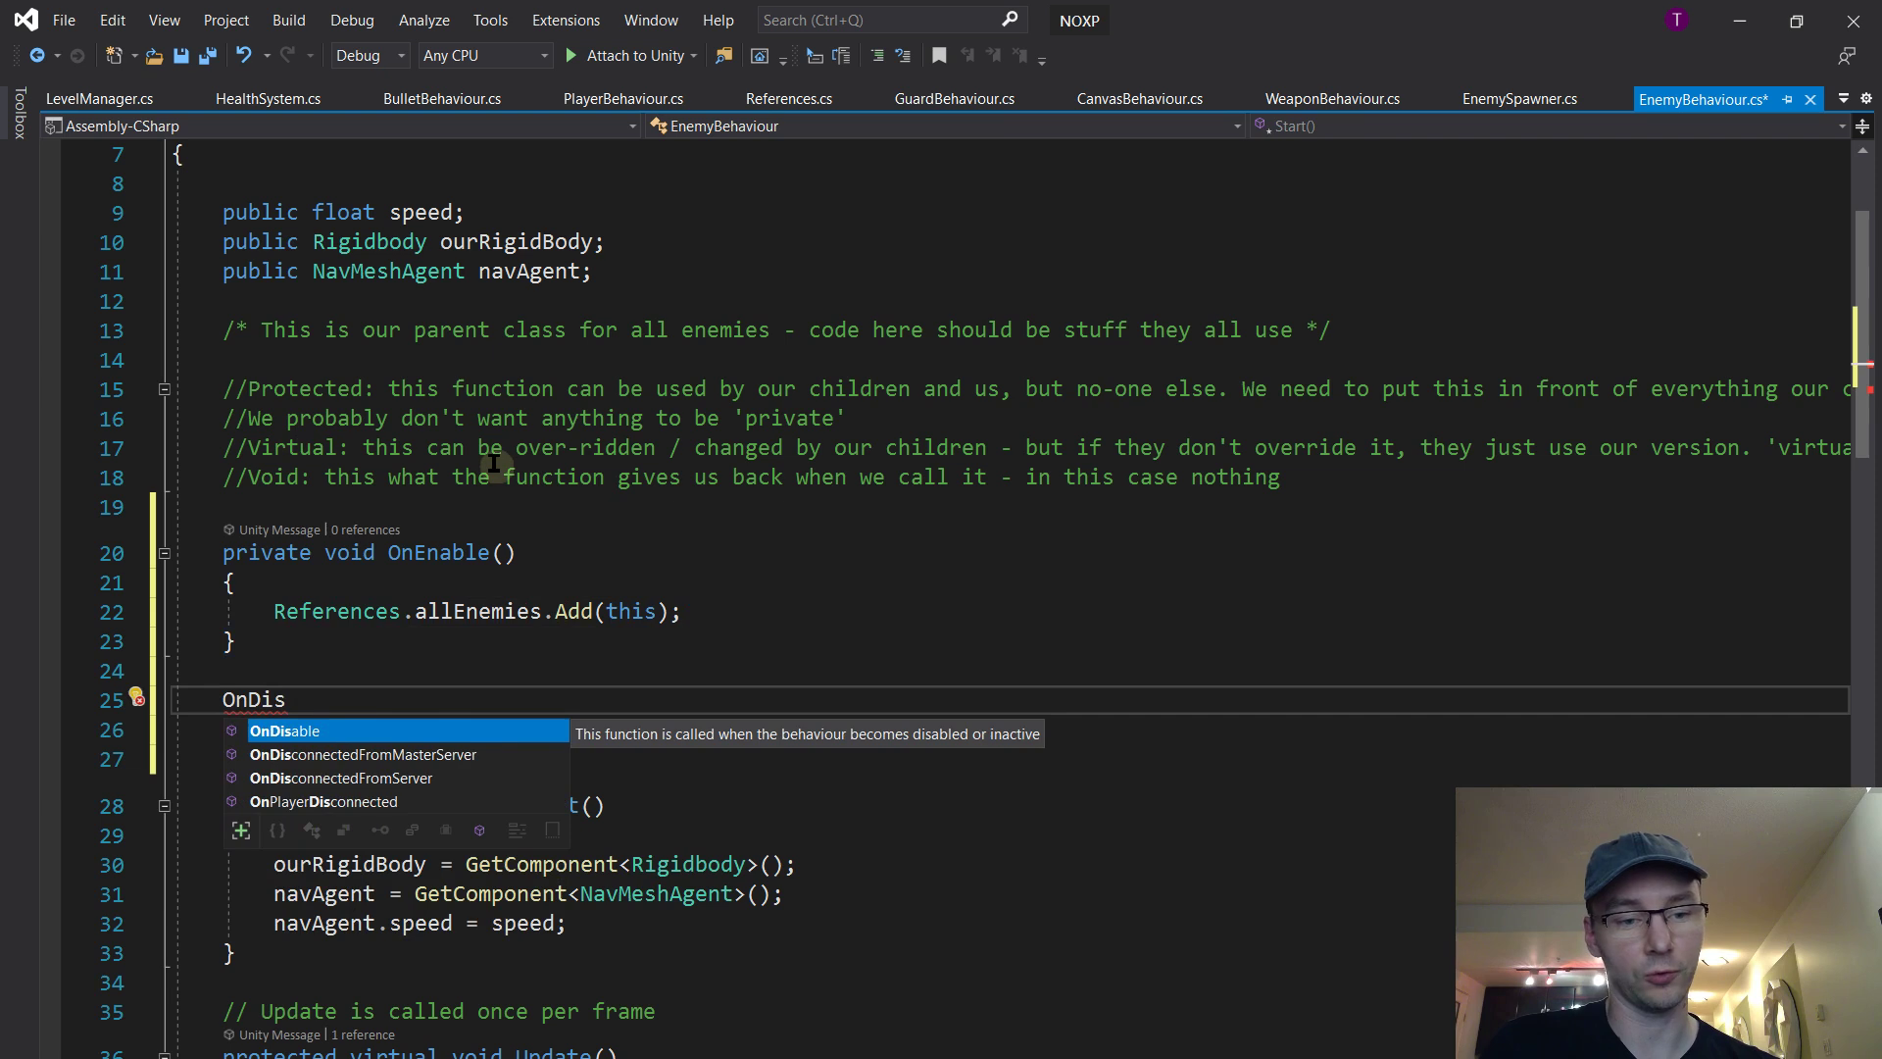
{"action": "key", "text": "Tab"}
{"action": "type", "text": "allEnemiesREferenc"}
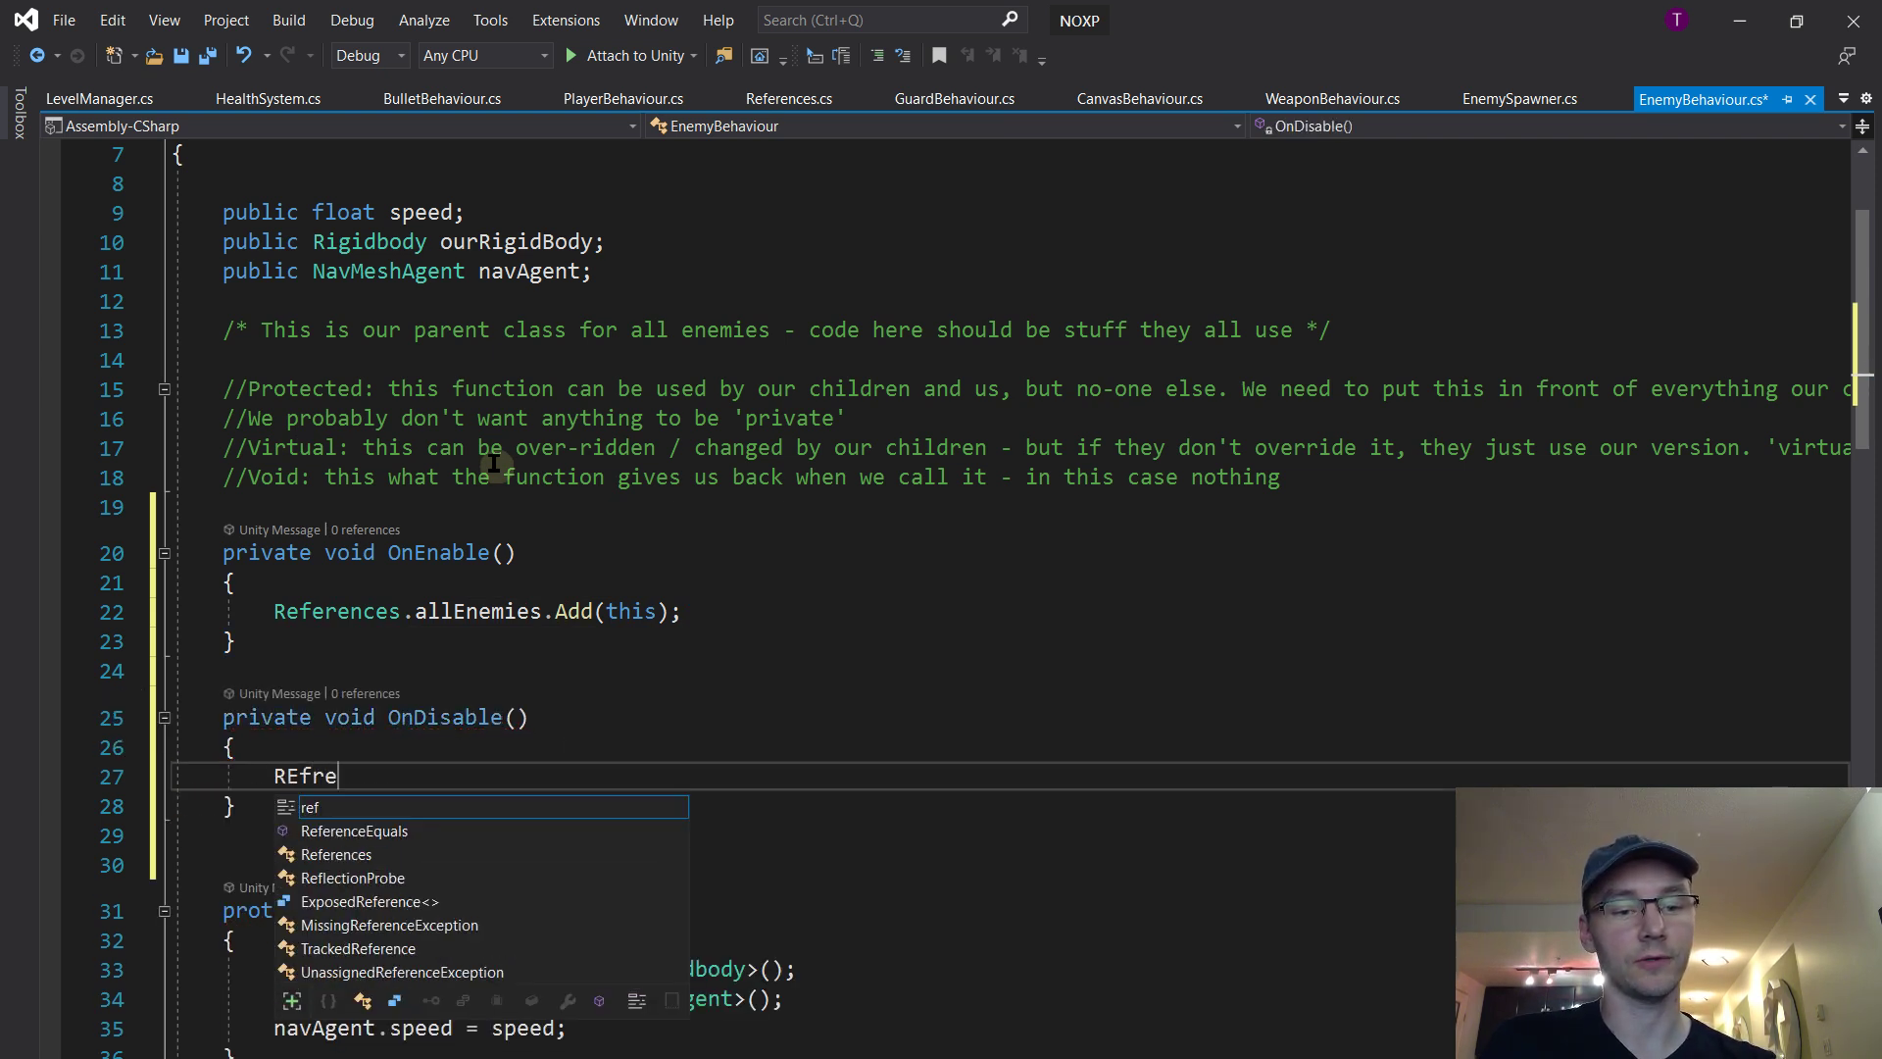
{"action": "type", "text": "es.allEnemies"}
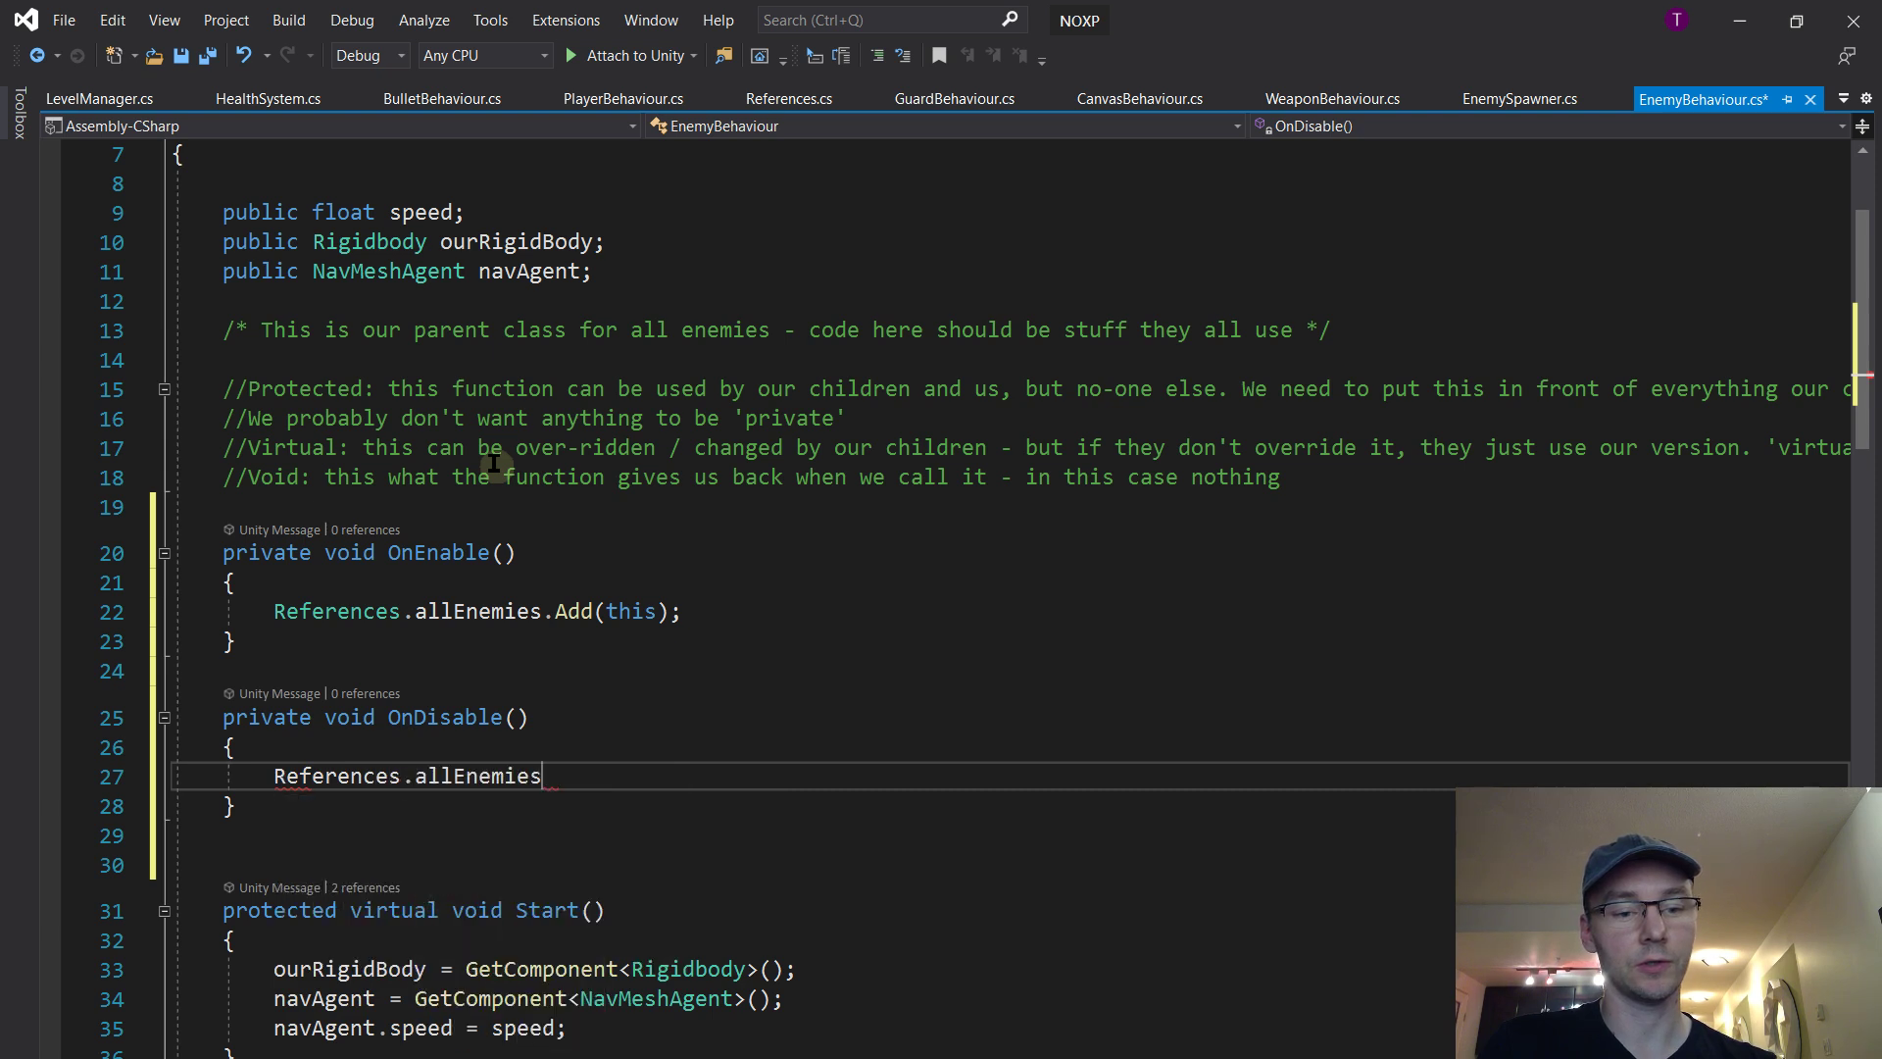
{"action": "type", "text": ".Remove(this"}
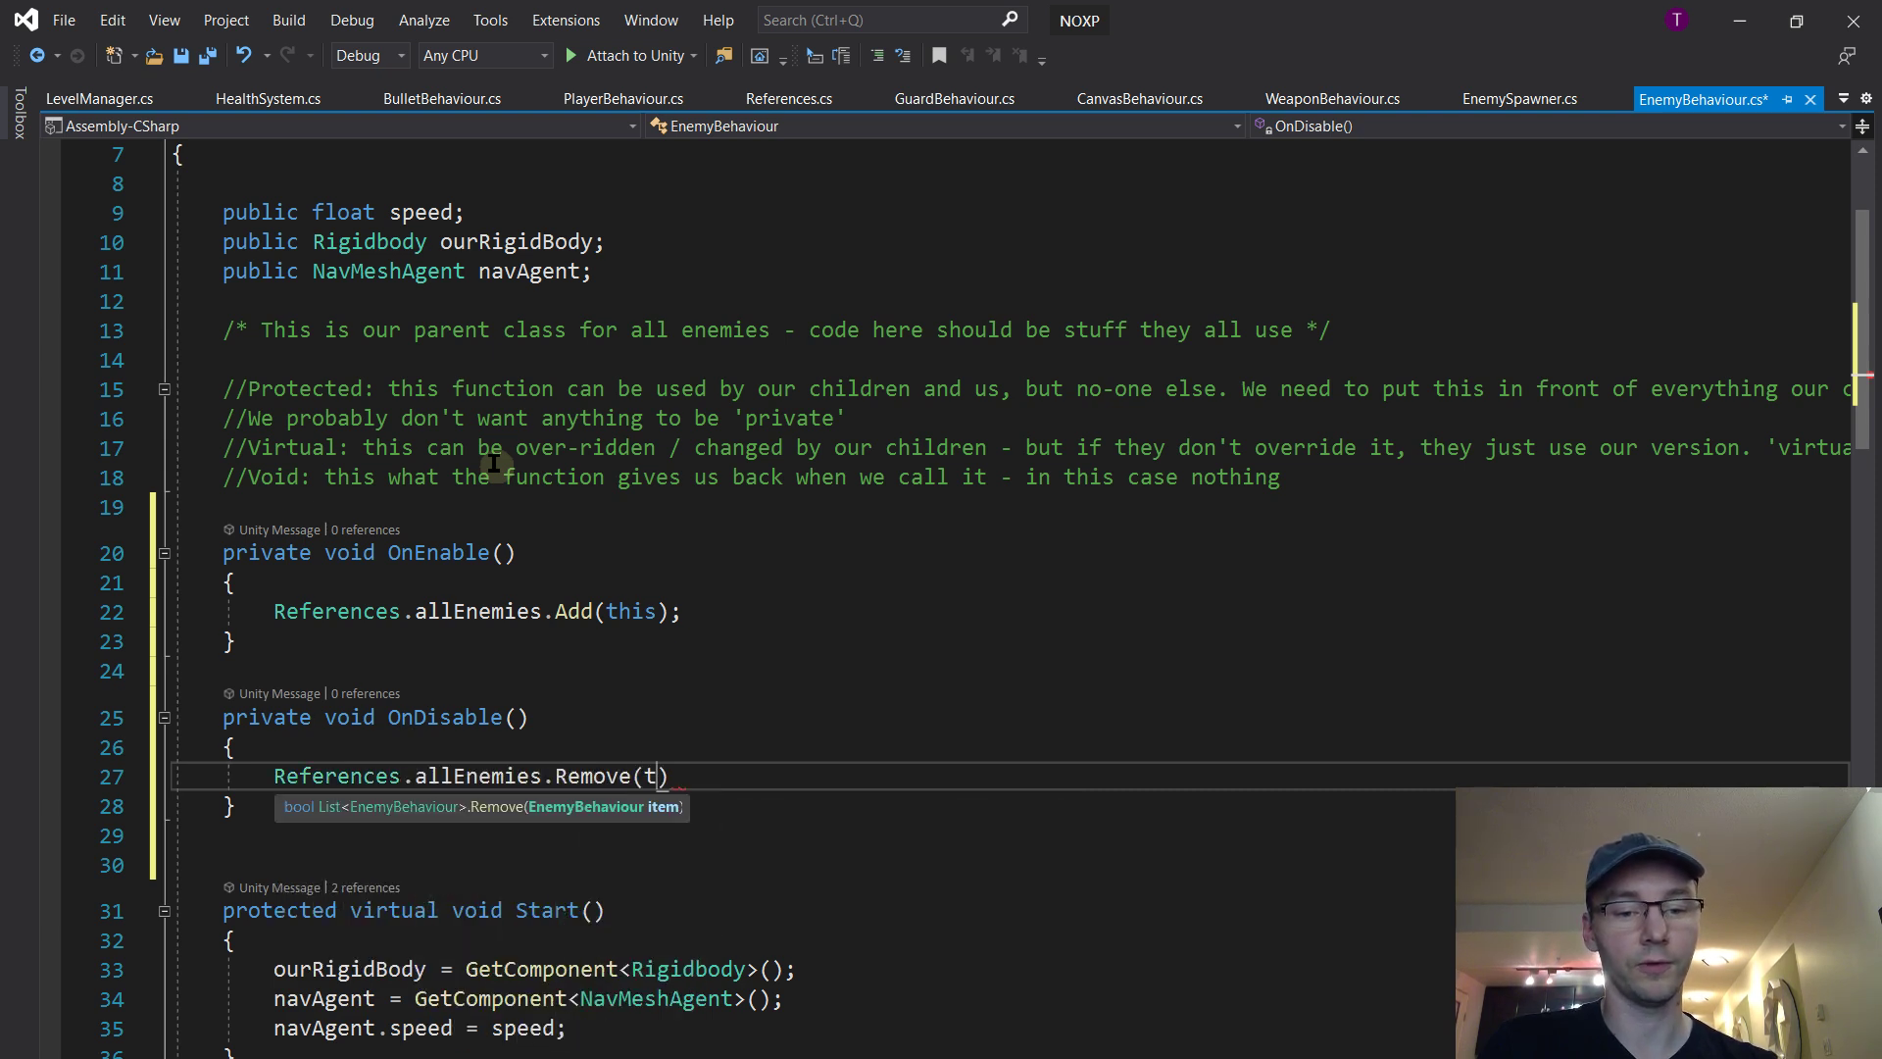
{"action": "type", "text": ");"}
{"action": "key", "text": "ctrl+s"}
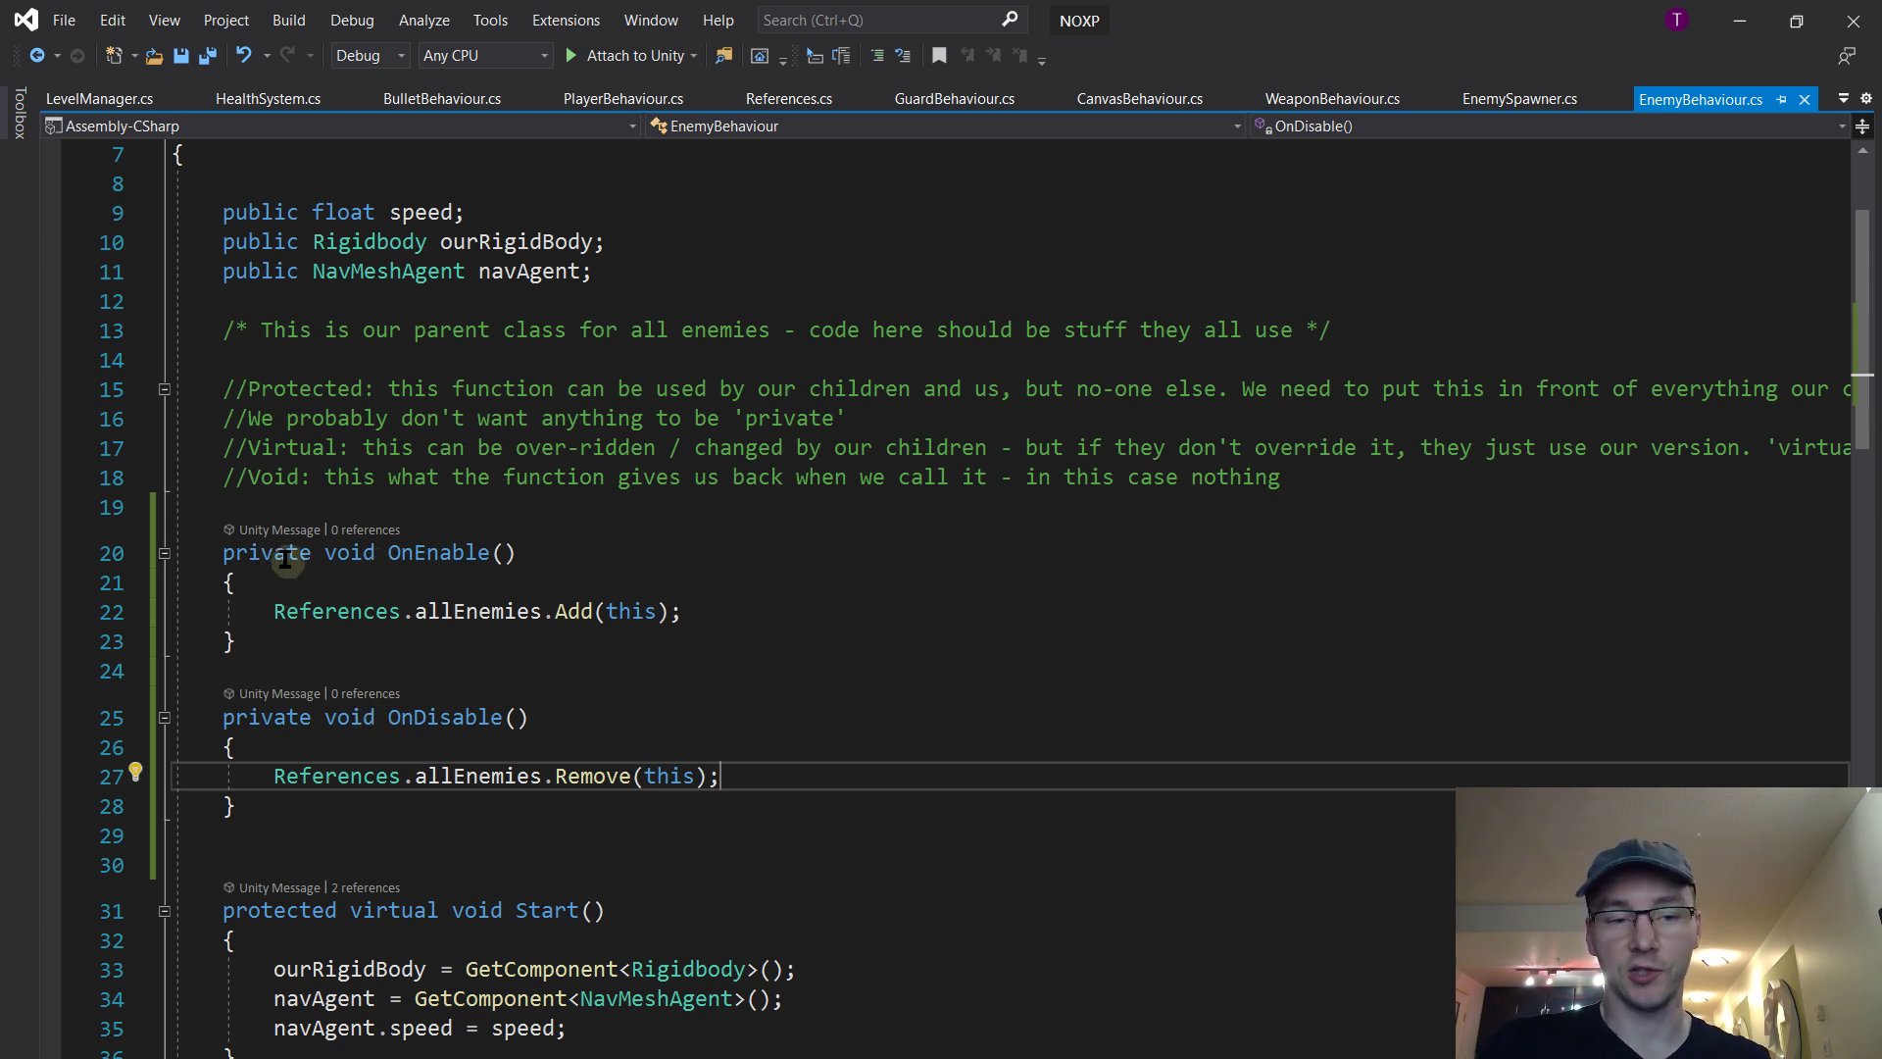
Review the comments about protected and private functions against the access modifiers of OnEnable and Start in EnemyBehaviour
{"action": "left_click_drag", "start_coordinate": [556, 388], "coordinate": [594, 498]}
{"action": "left_click", "coordinate": [594, 500]}
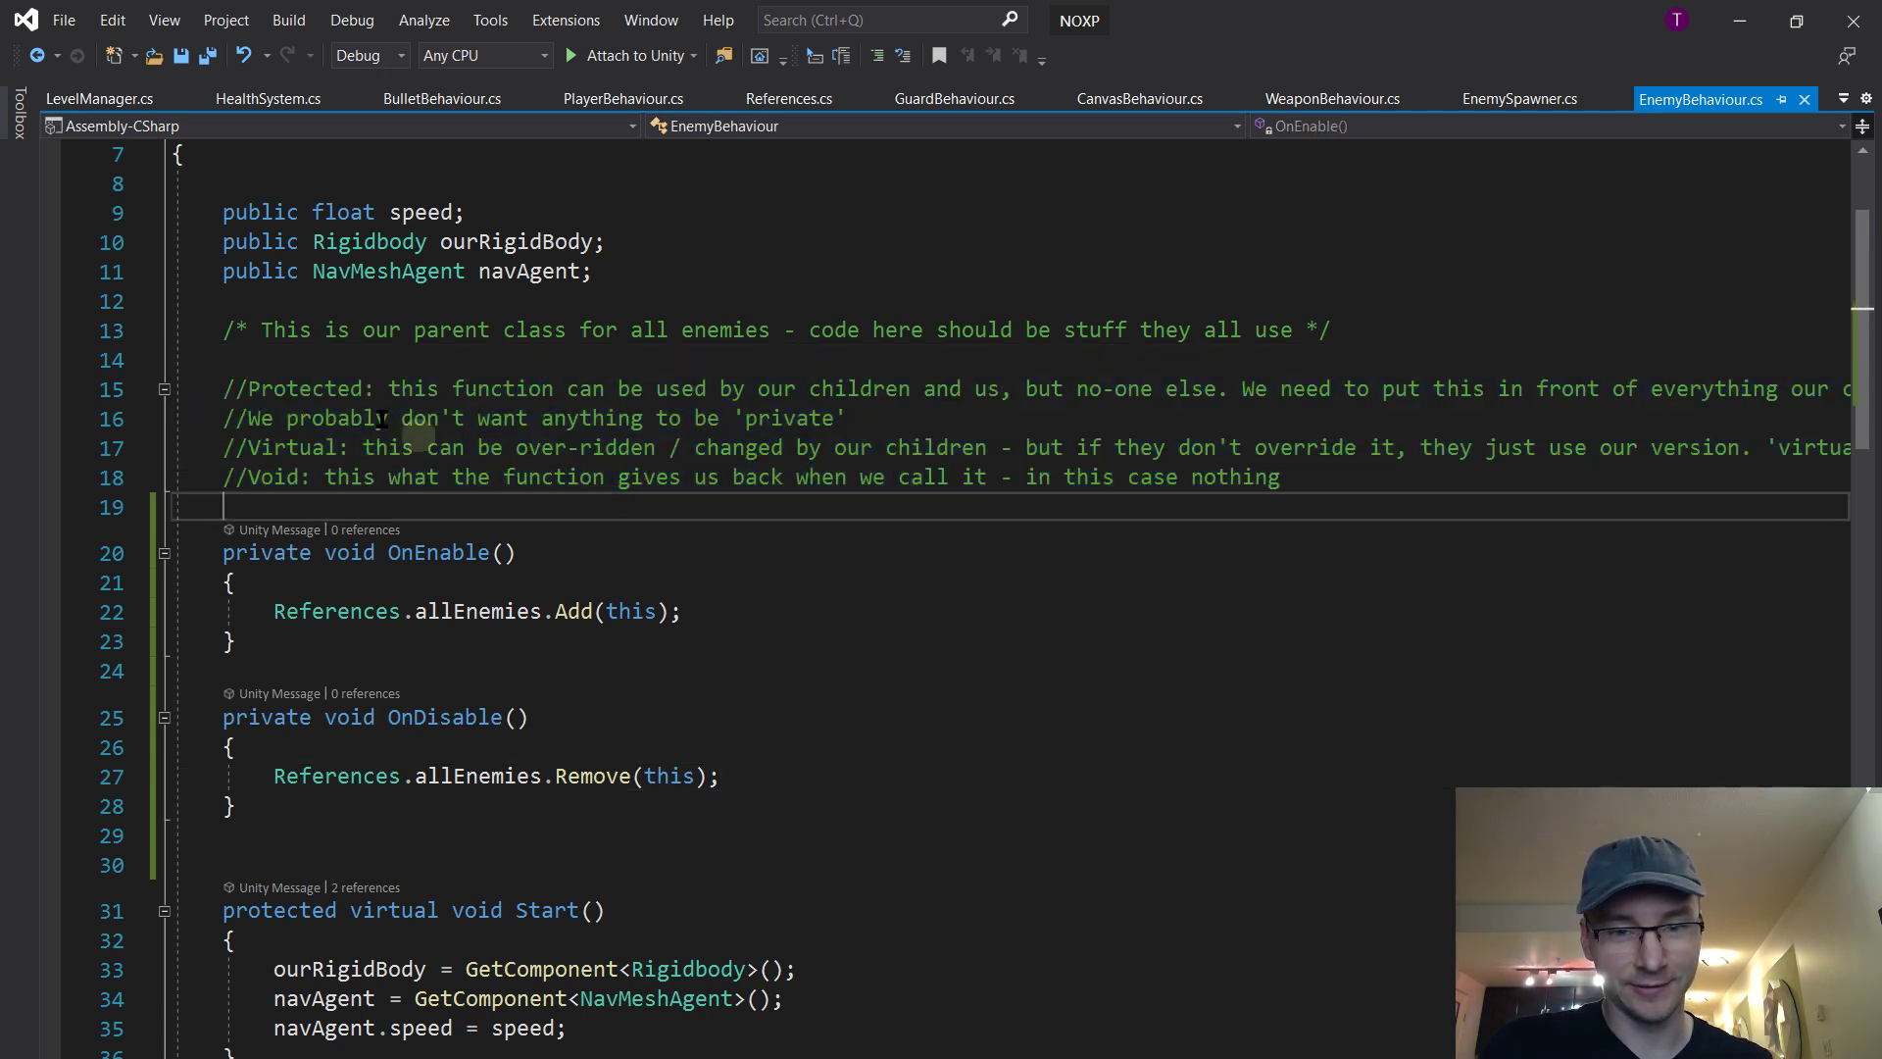
{"action": "double_click", "coordinate": [304, 392]}
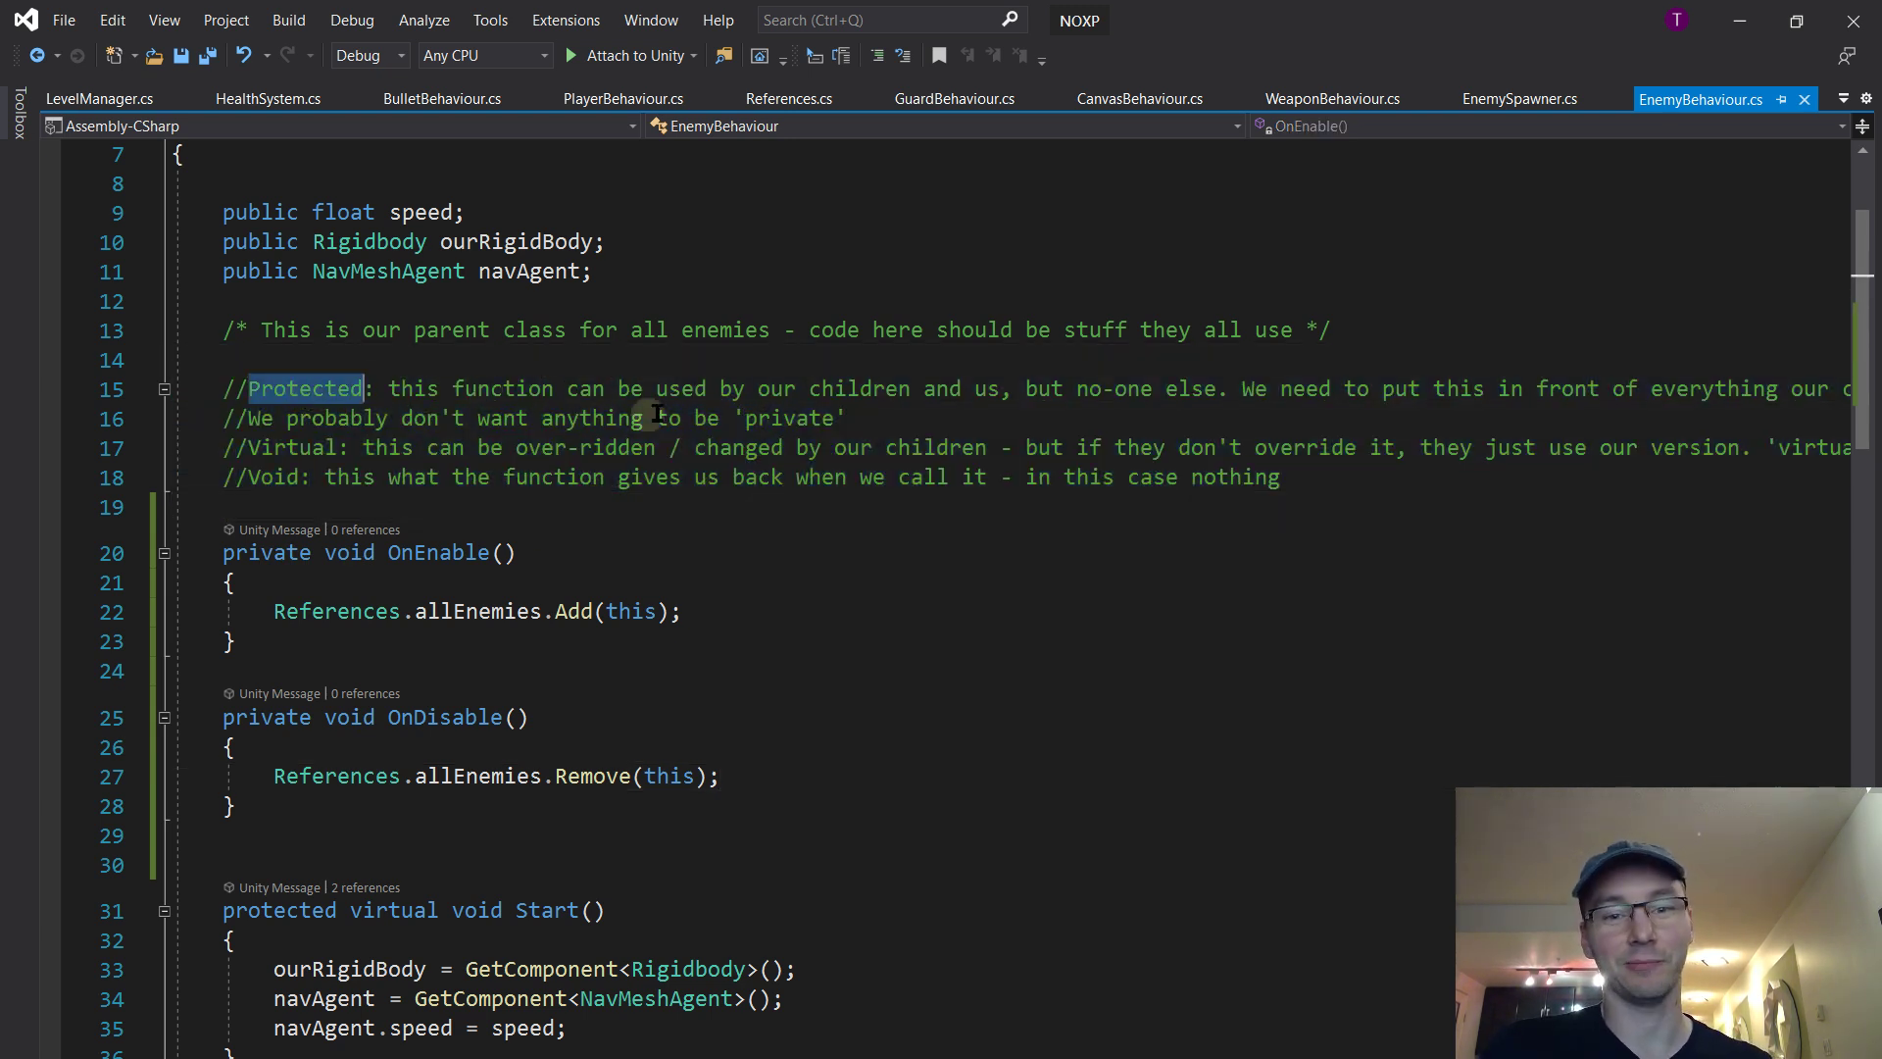
{"action": "left_click", "coordinate": [651, 547]}
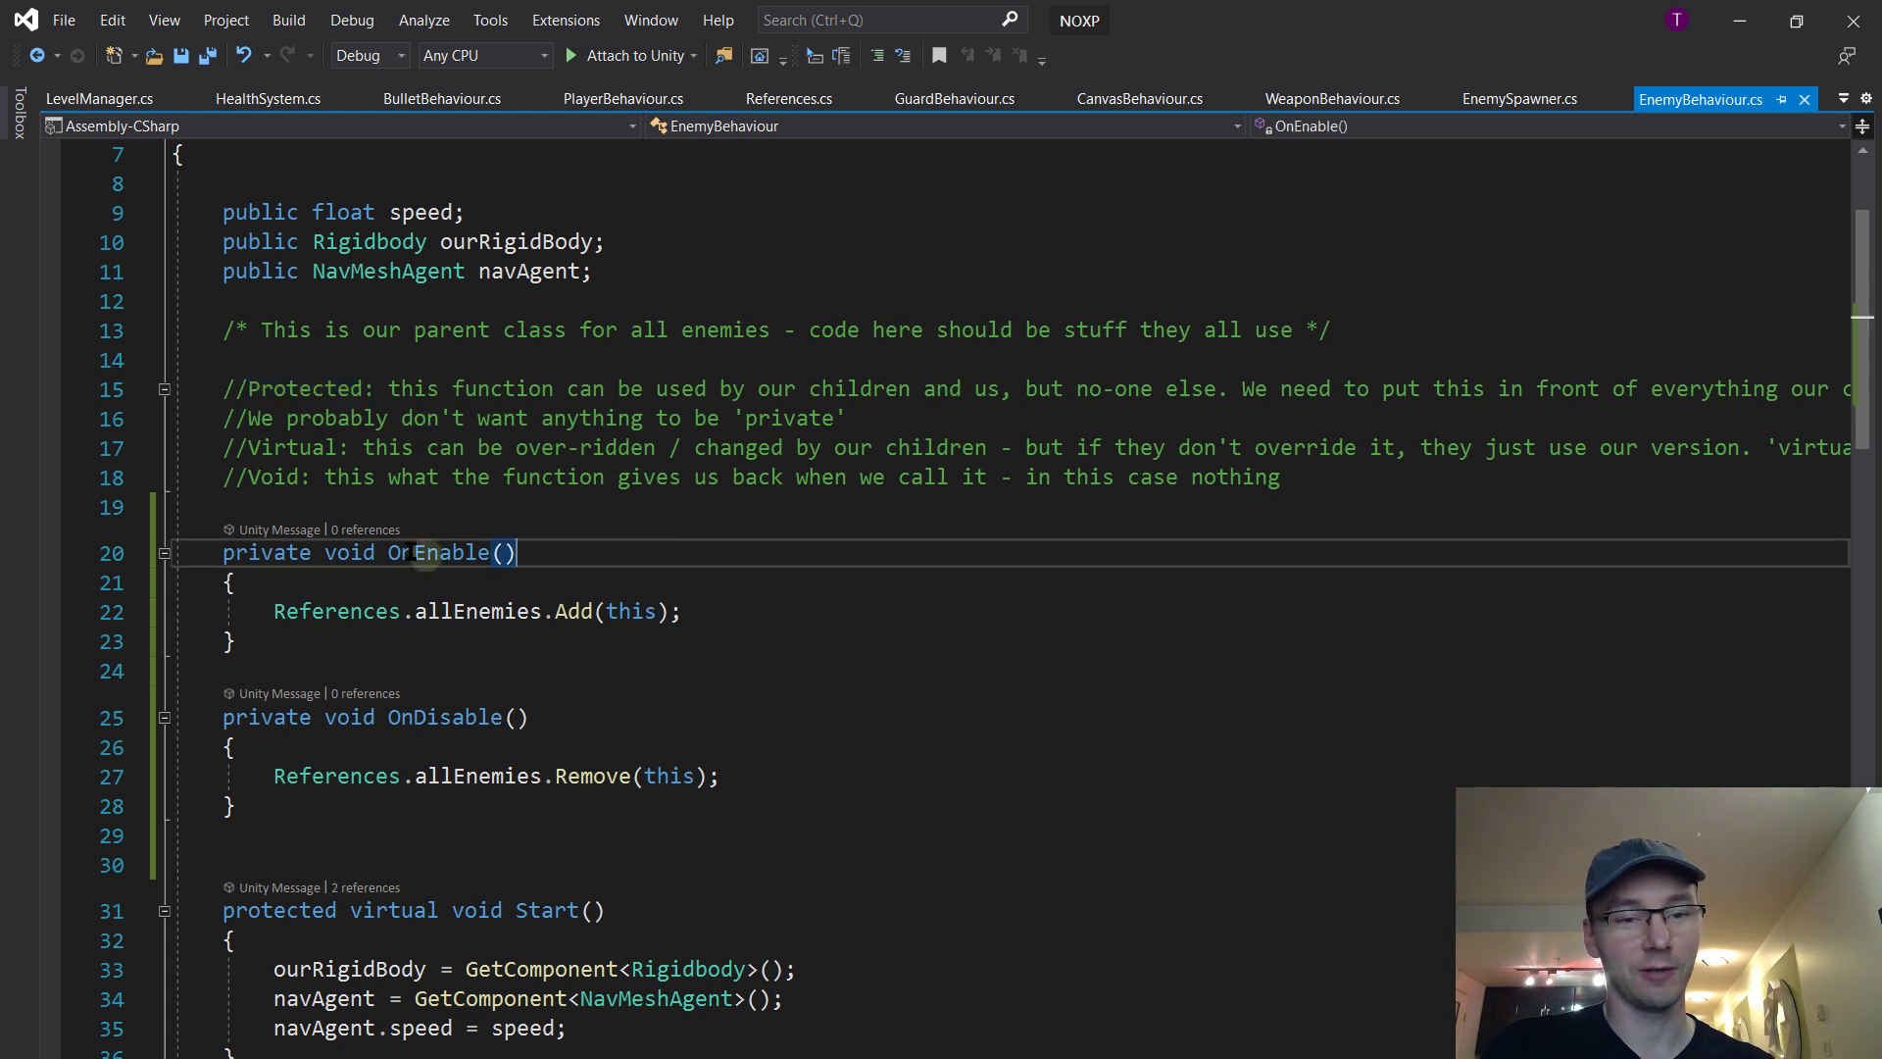
{"action": "double_click", "coordinate": [268, 553]}
{"action": "left_click", "coordinate": [402, 423]}
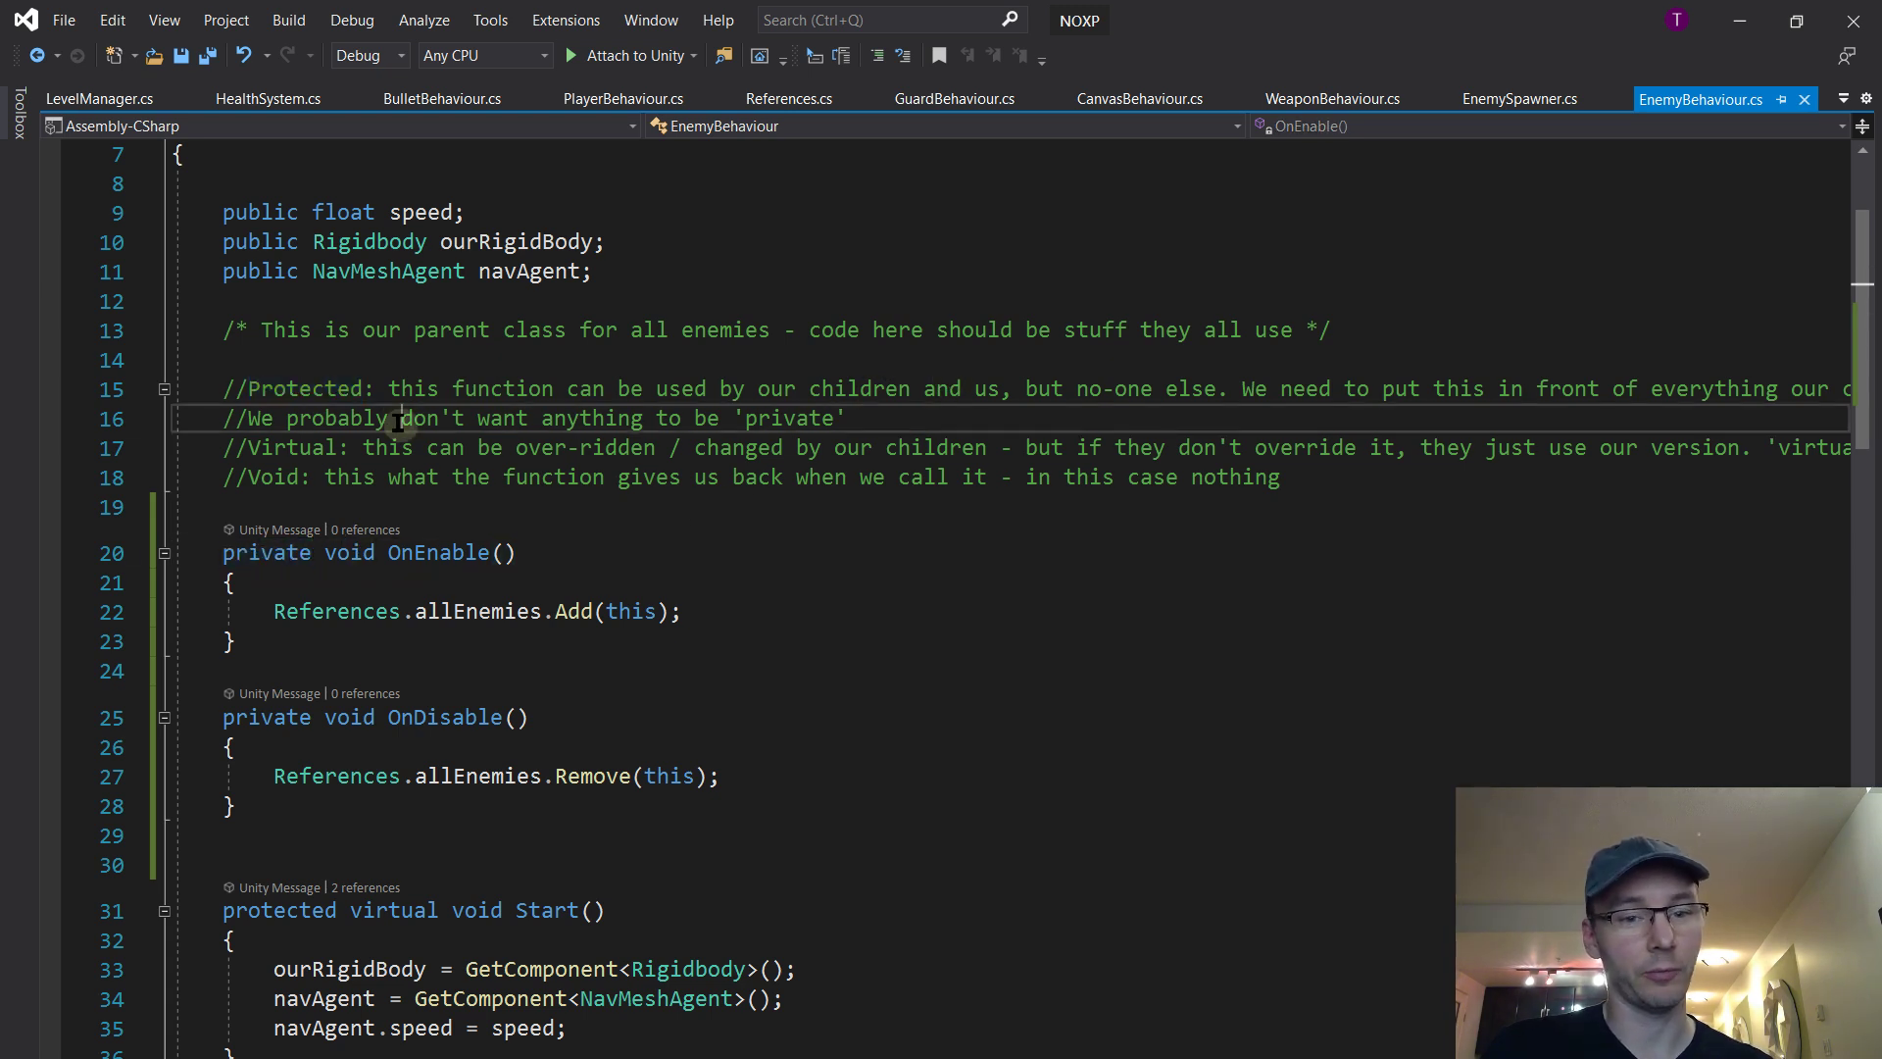
{"action": "left_click_drag", "start_coordinate": [851, 419], "coordinate": [251, 421]}
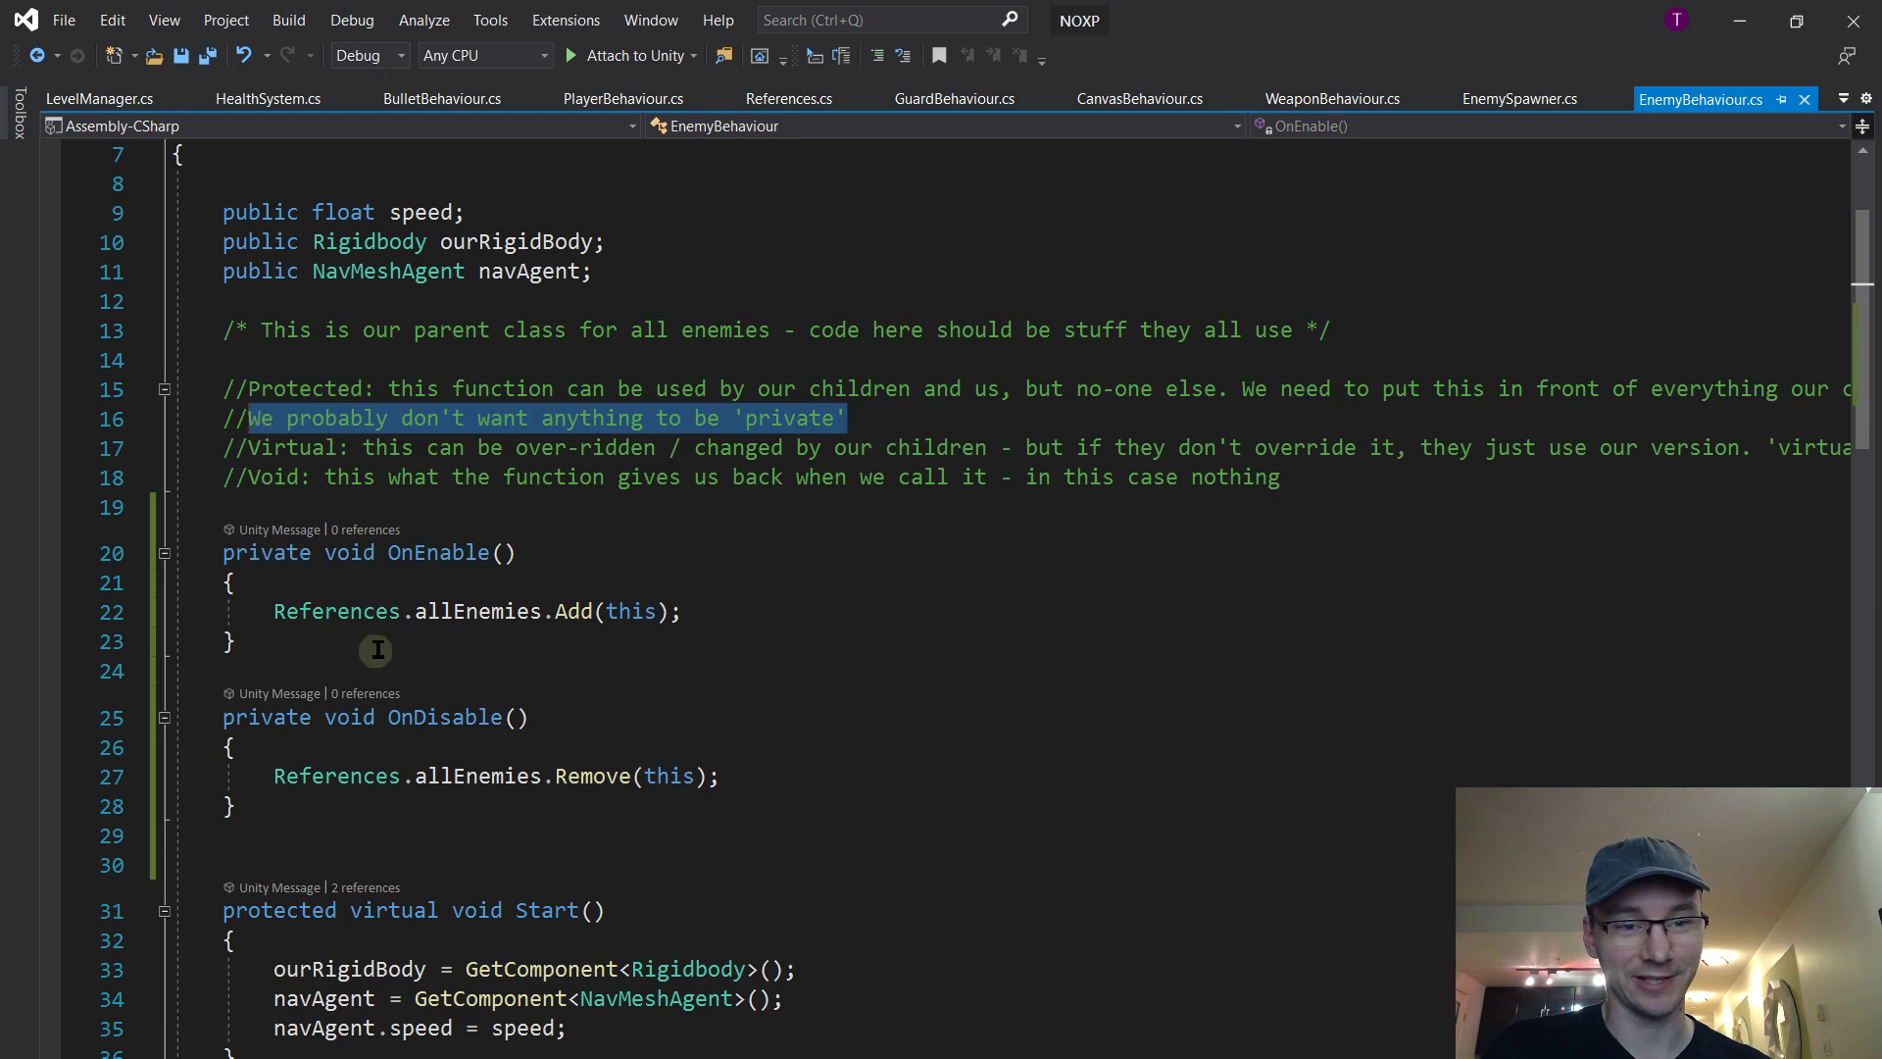
{"action": "left_click", "coordinate": [280, 902]}
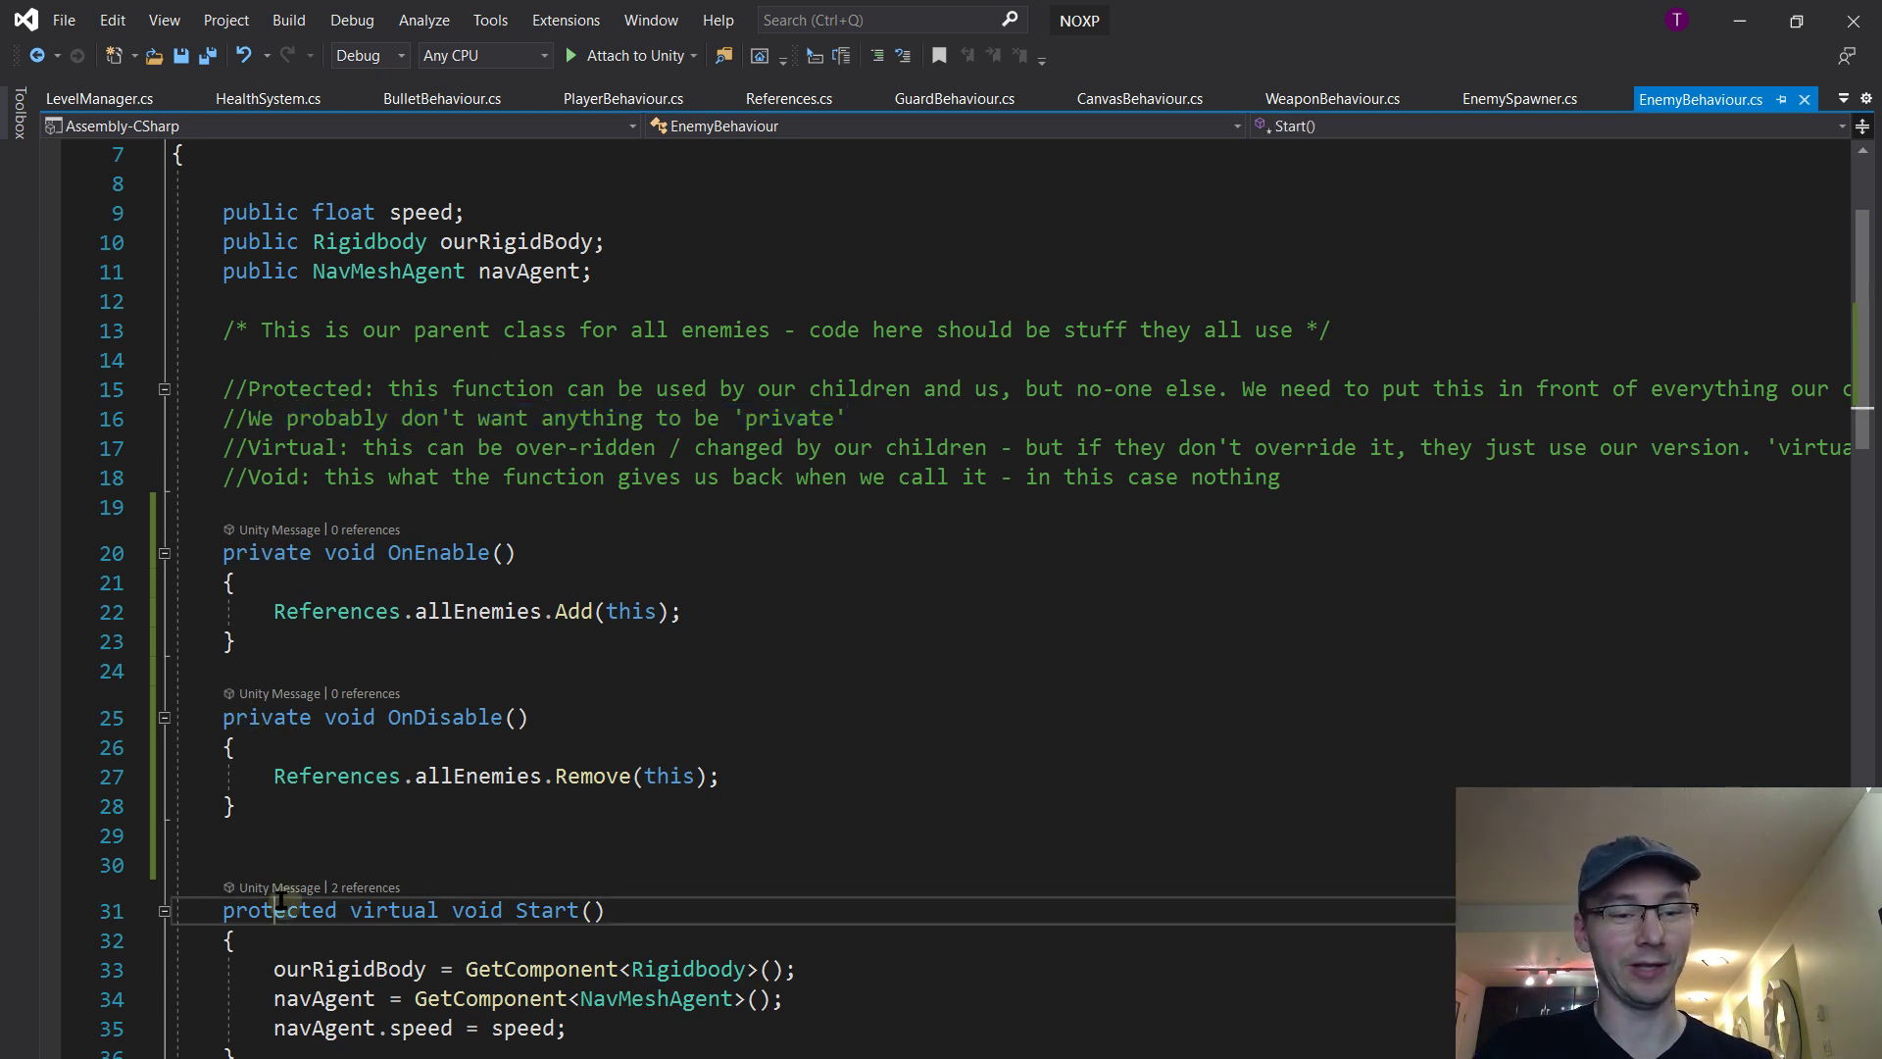
Change the access modifiers of OnDisable and OnEnable in EnemyBehaviour from private to protected and save the script
{"action": "double_click", "coordinate": [279, 909]}
{"action": "key", "text": "ctrl+c"}
{"action": "double_click", "coordinate": [263, 718]}
{"action": "key", "text": "ctrl+v"}
{"action": "double_click", "coordinate": [262, 552]}
{"action": "key", "text": "ctrl+v"}
{"action": "key", "text": "ctrl+s"}
{"action": "left_click", "coordinate": [733, 555]}
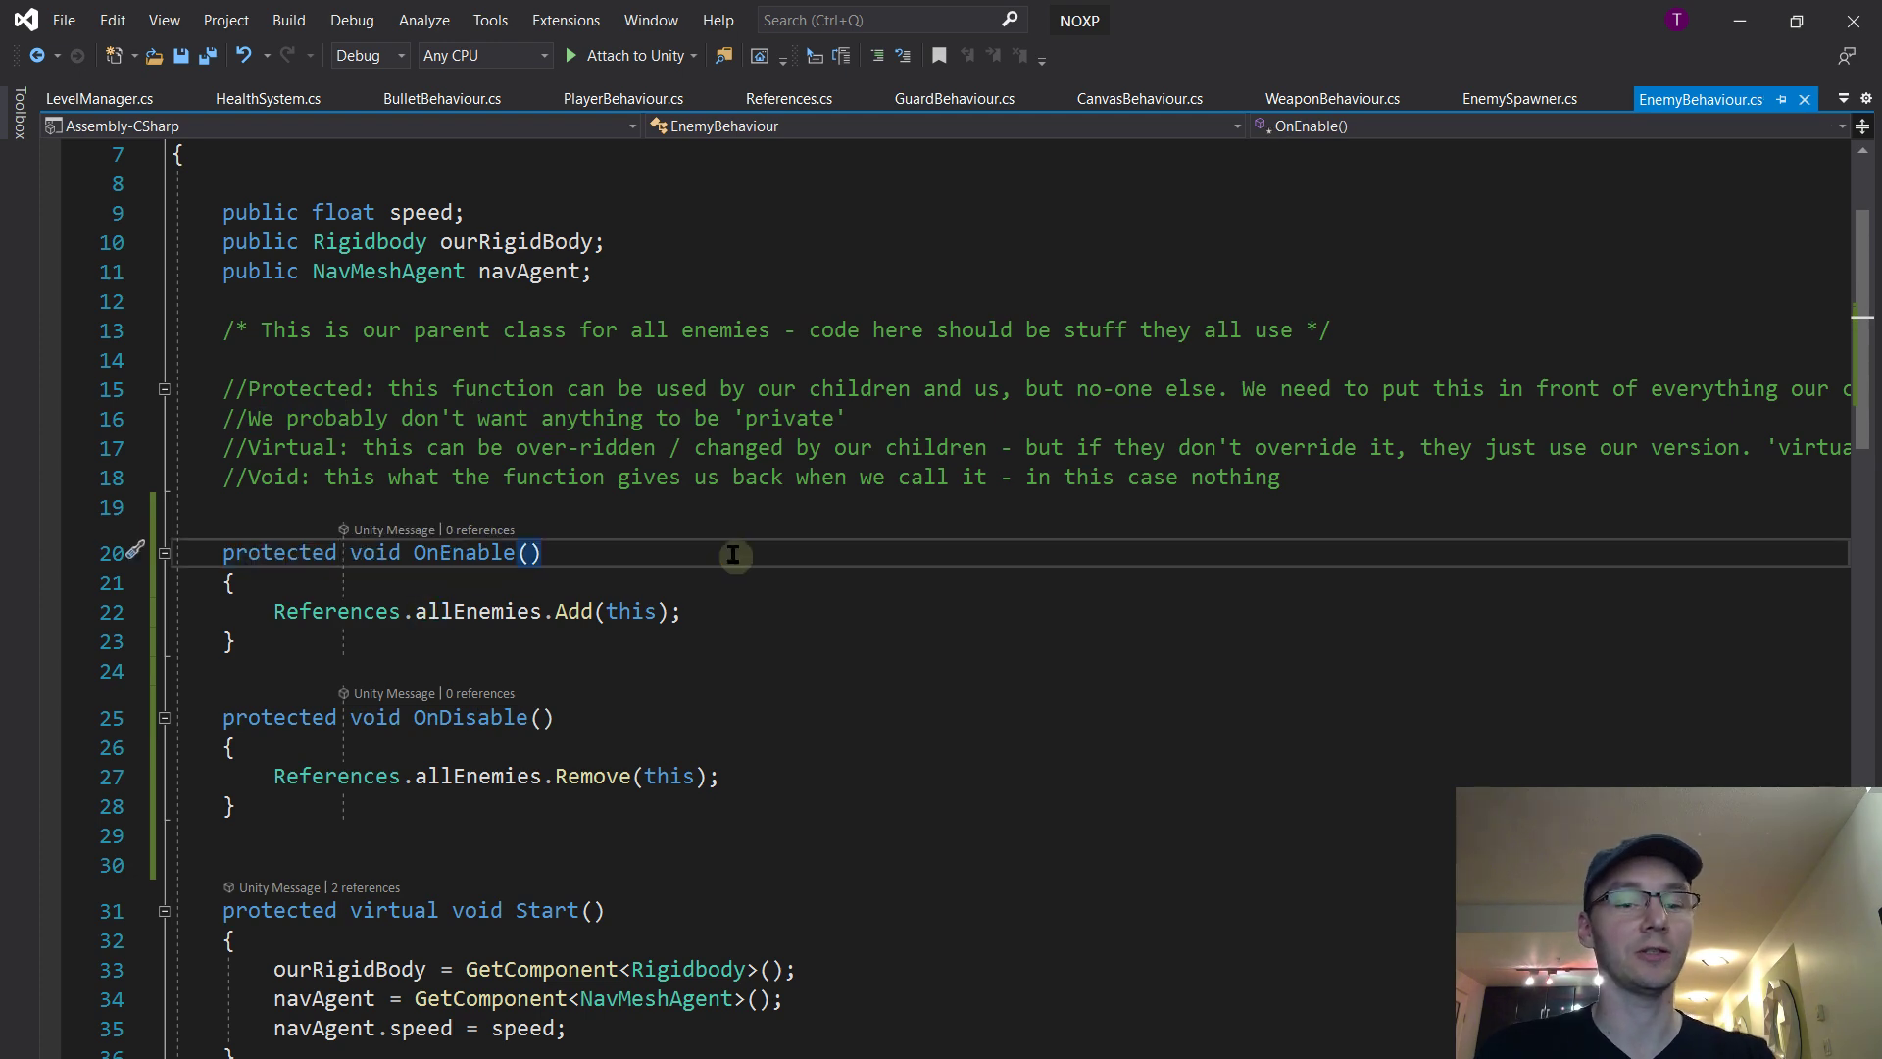
{"action": "scroll", "coordinate": [740, 613], "scroll_direction": "up", "scroll_amount": 2}
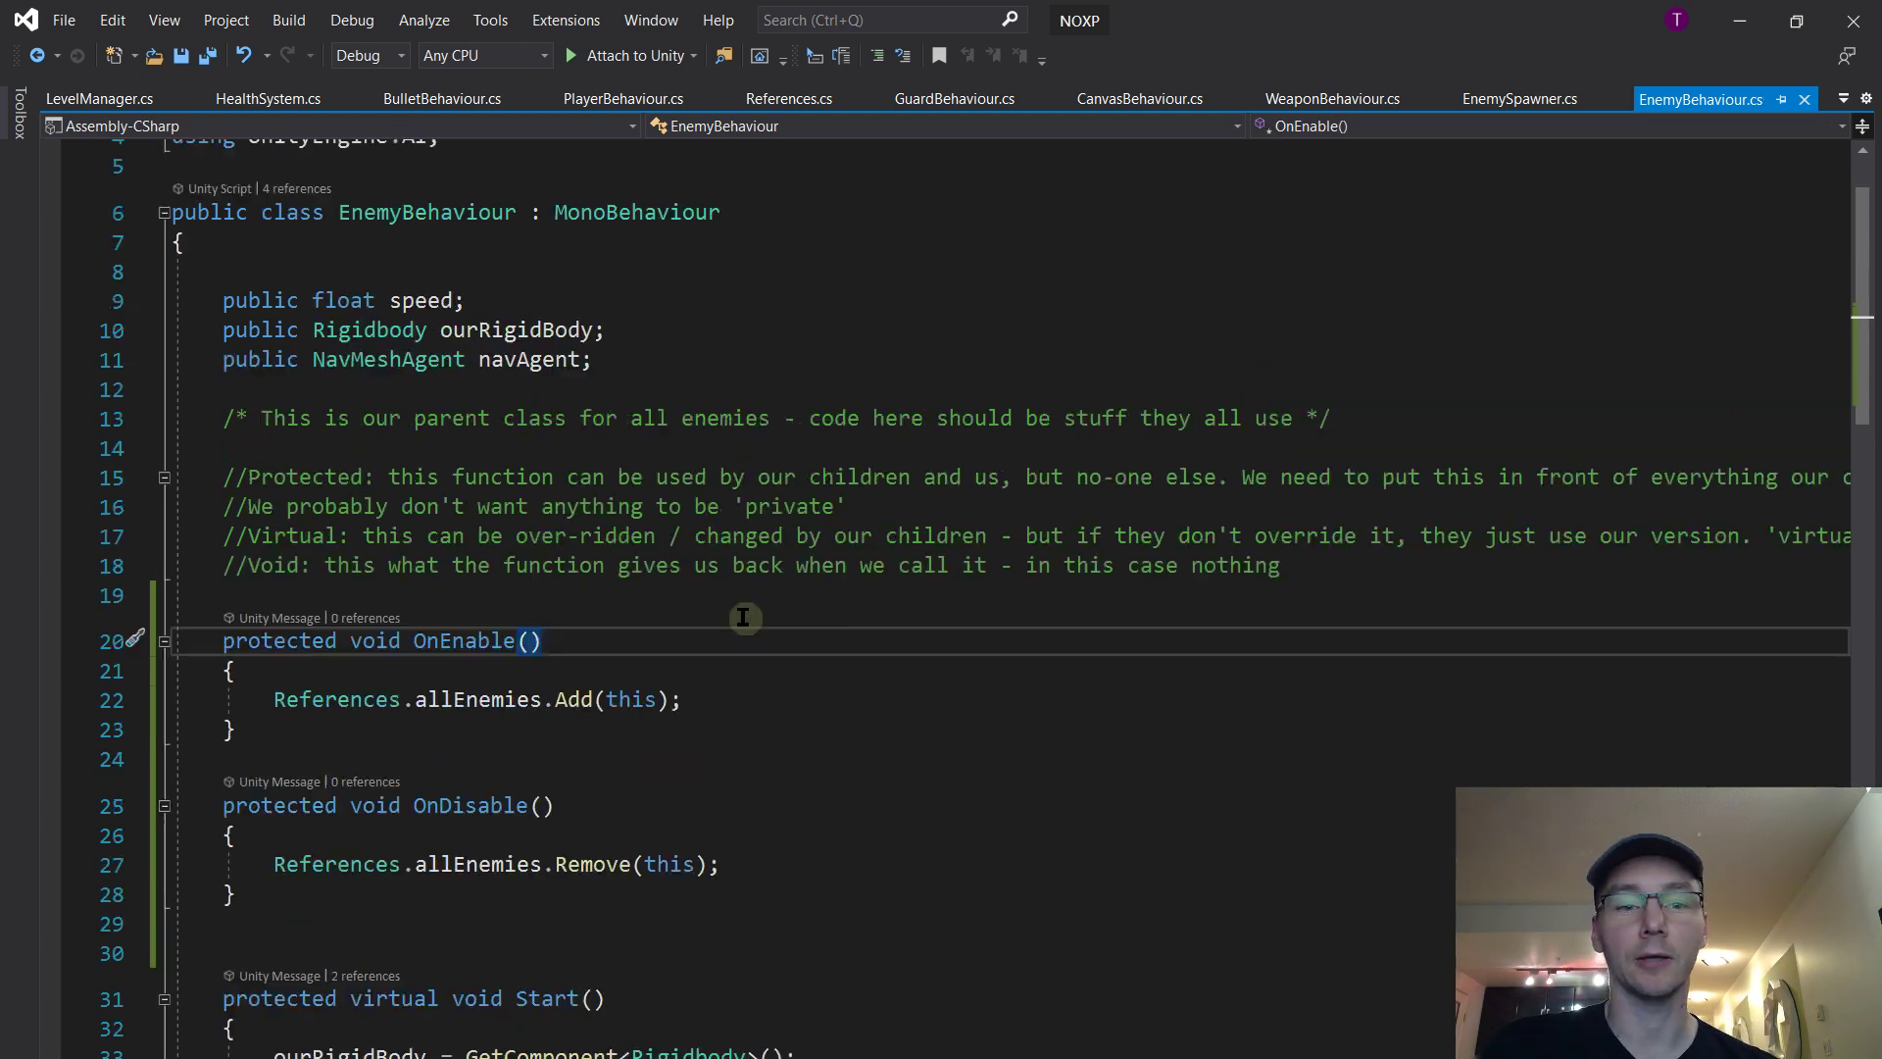
{"action": "scroll", "coordinate": [740, 619], "scroll_direction": "down", "scroll_amount": 1}
{"action": "scroll", "coordinate": [737, 618], "scroll_direction": "down", "scroll_amount": 1}
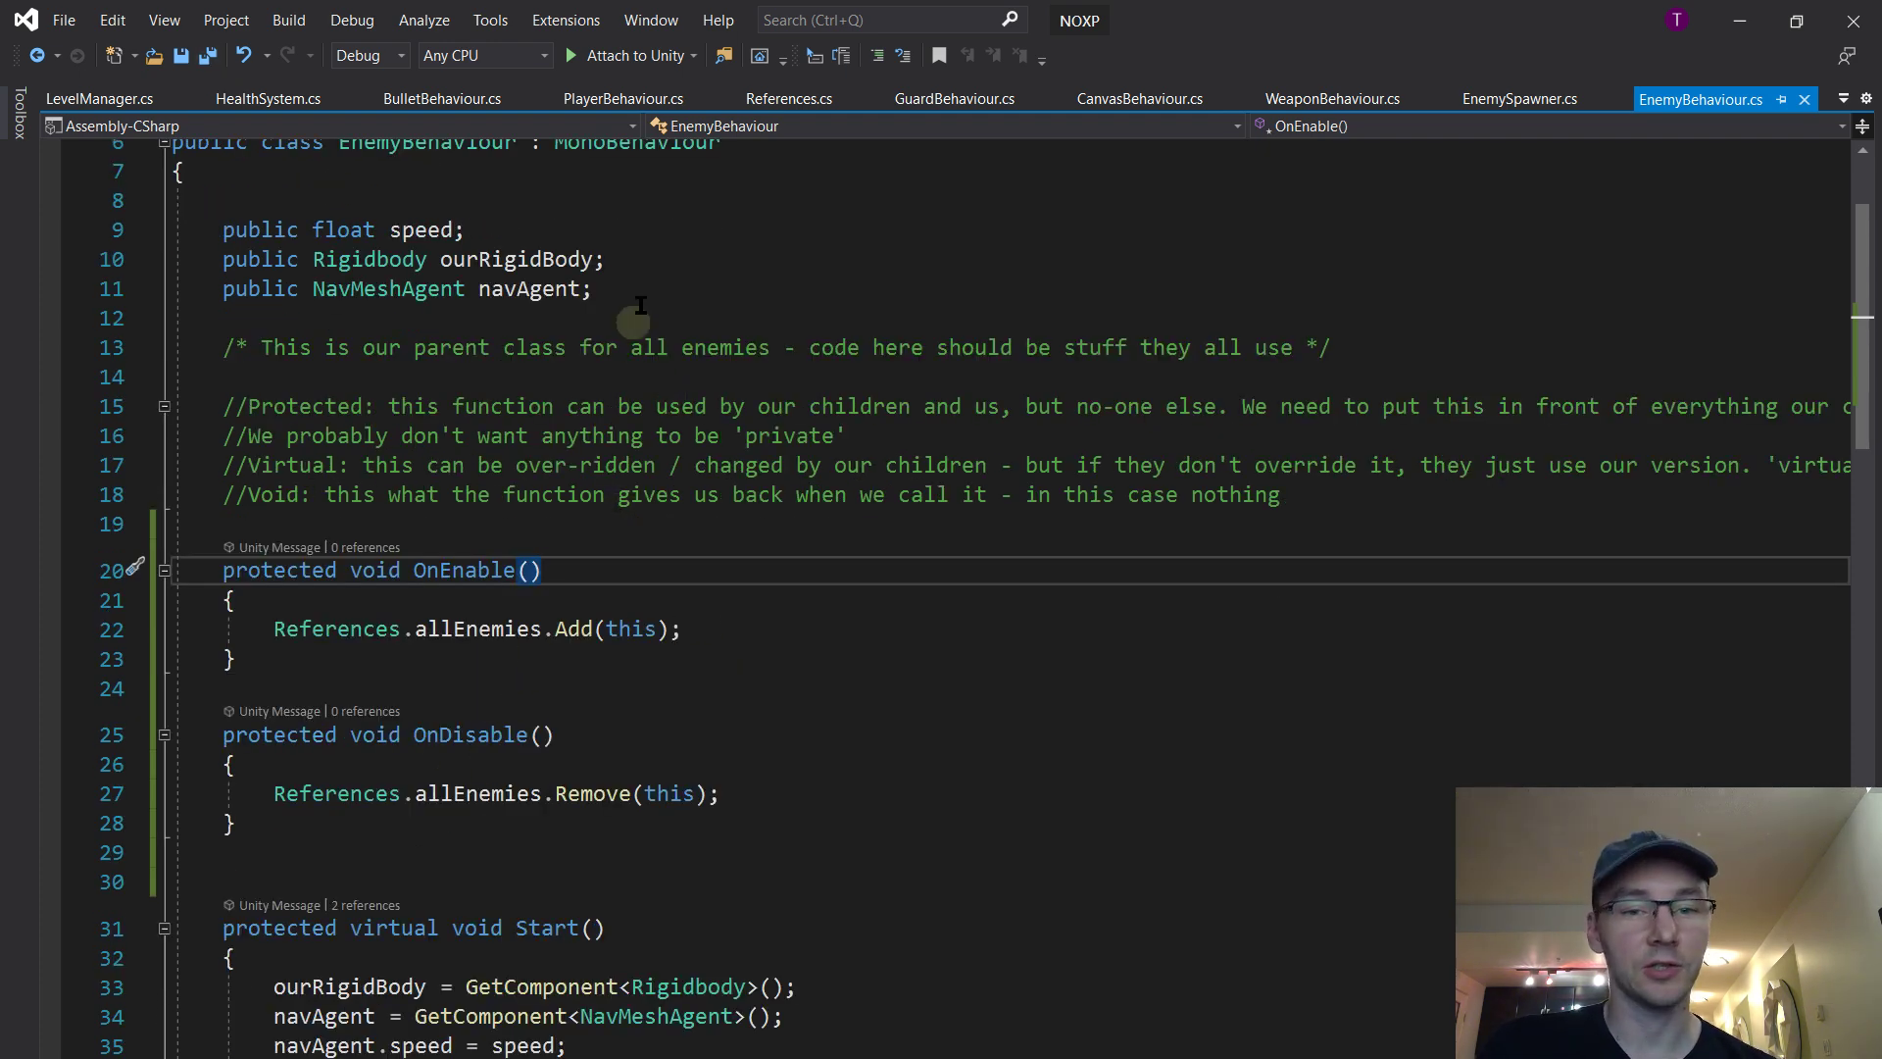
Review how GuardBehaviour's Start method overrides its parent's version and calls base.Start(), and return to the EnemyBehaviour script
{"action": "left_click", "coordinate": [937, 105]}
{"action": "scroll", "coordinate": [779, 670], "scroll_direction": "up", "scroll_amount": 10}
{"action": "scroll", "coordinate": [775, 671], "scroll_direction": "up", "scroll_amount": 4}
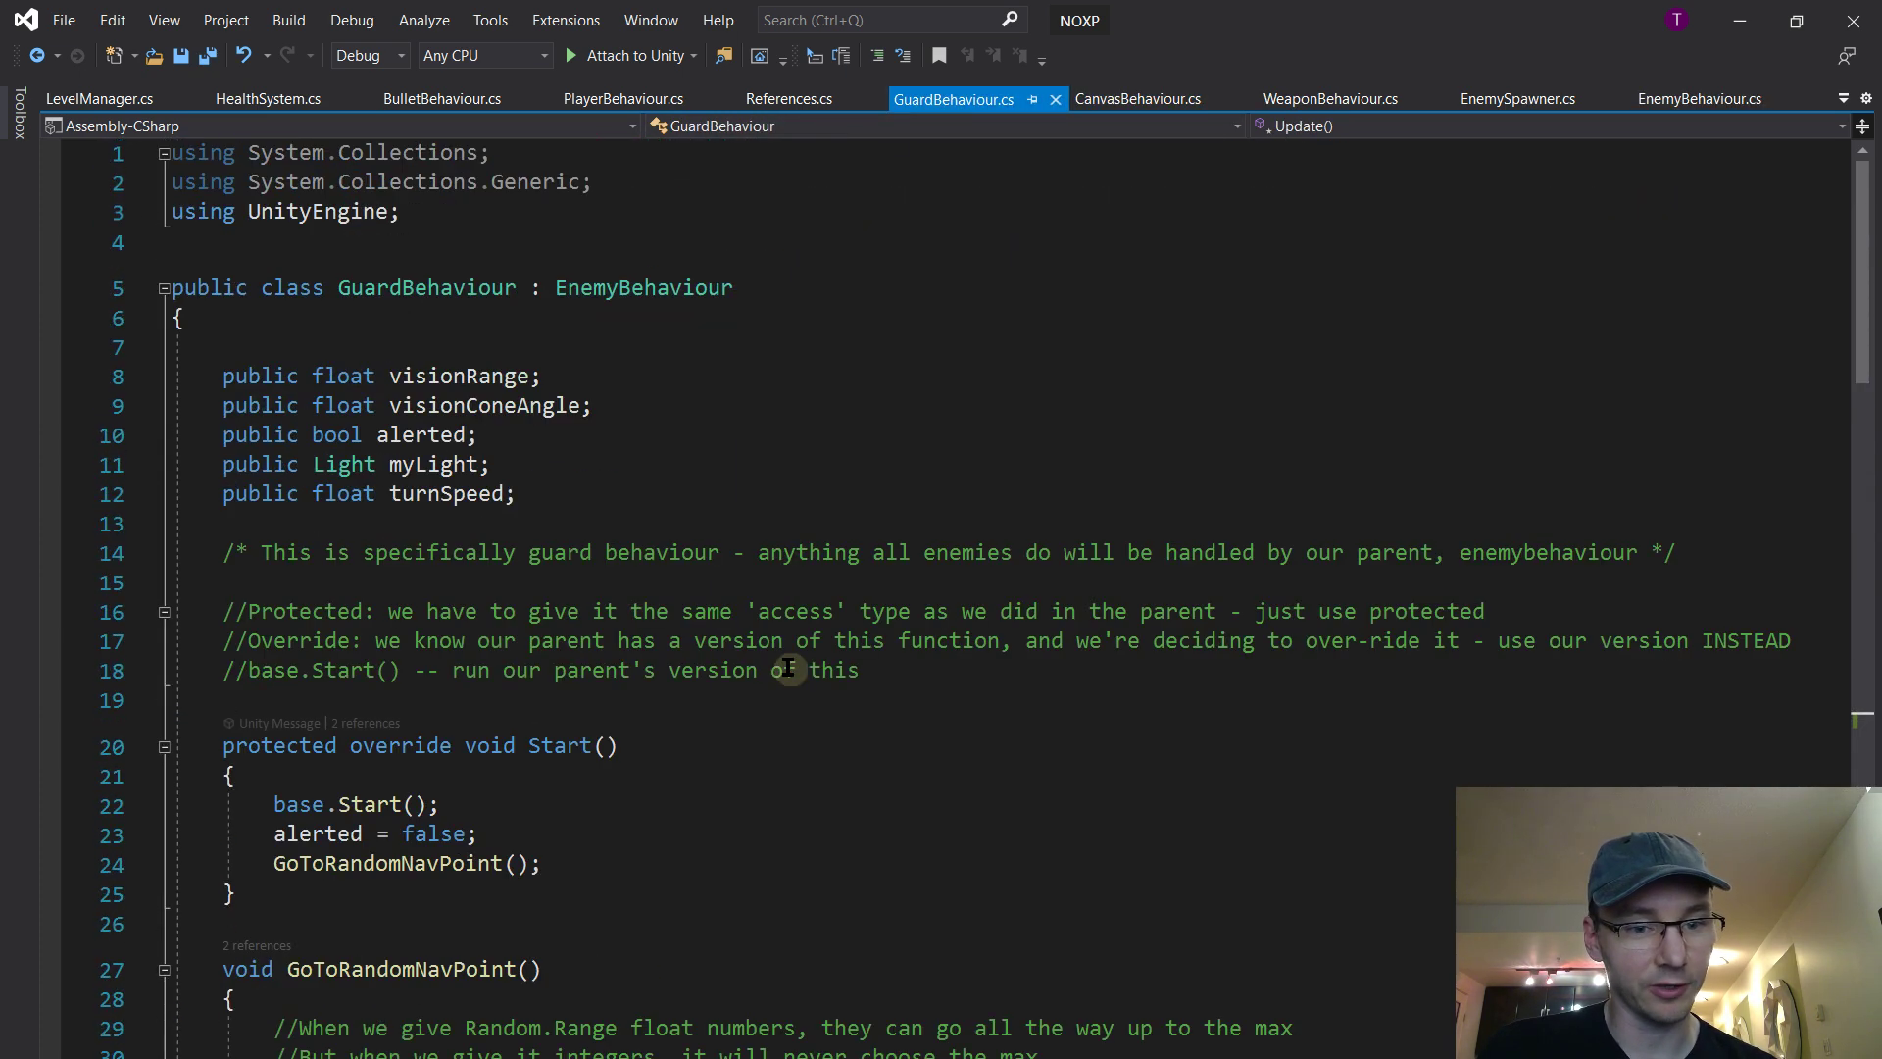
{"action": "scroll", "coordinate": [789, 670], "scroll_direction": "down", "scroll_amount": 5}
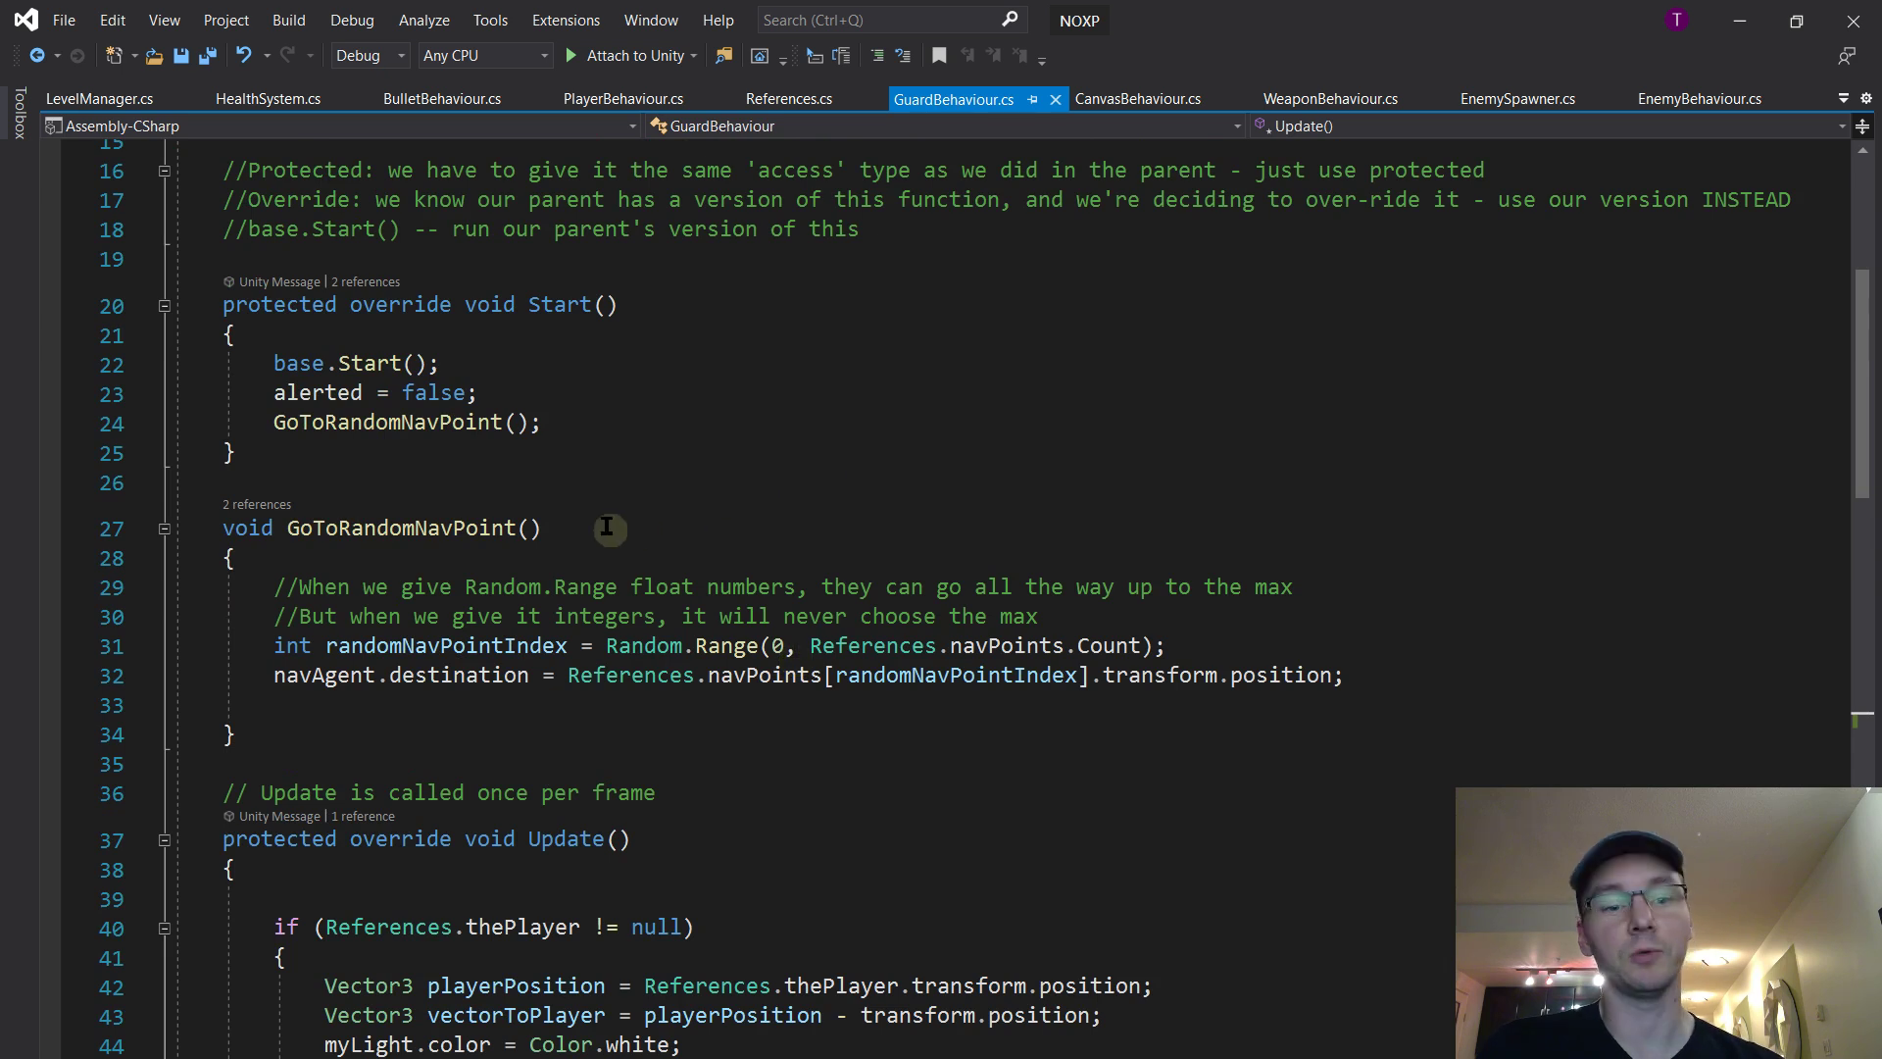
{"action": "left_click", "coordinate": [441, 309]}
{"action": "left_click", "coordinate": [516, 341]}
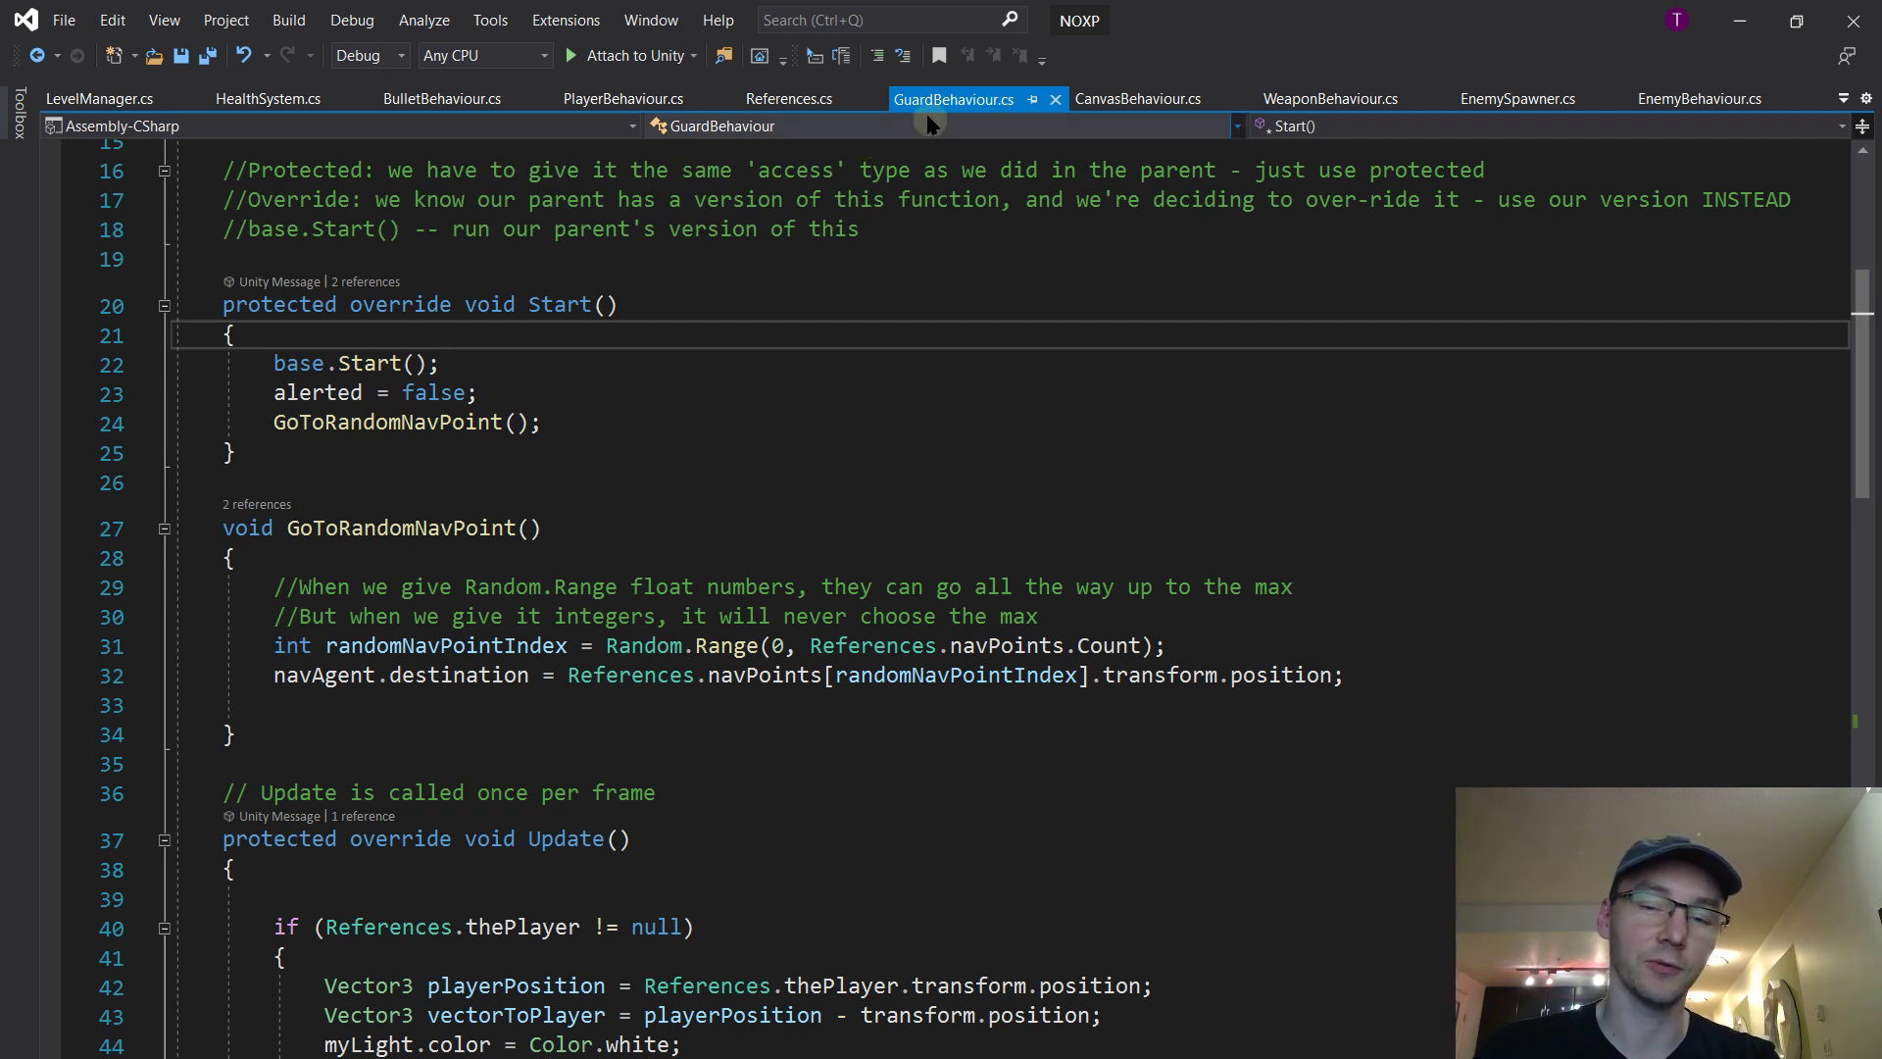
{"action": "double_click", "coordinate": [397, 307]}
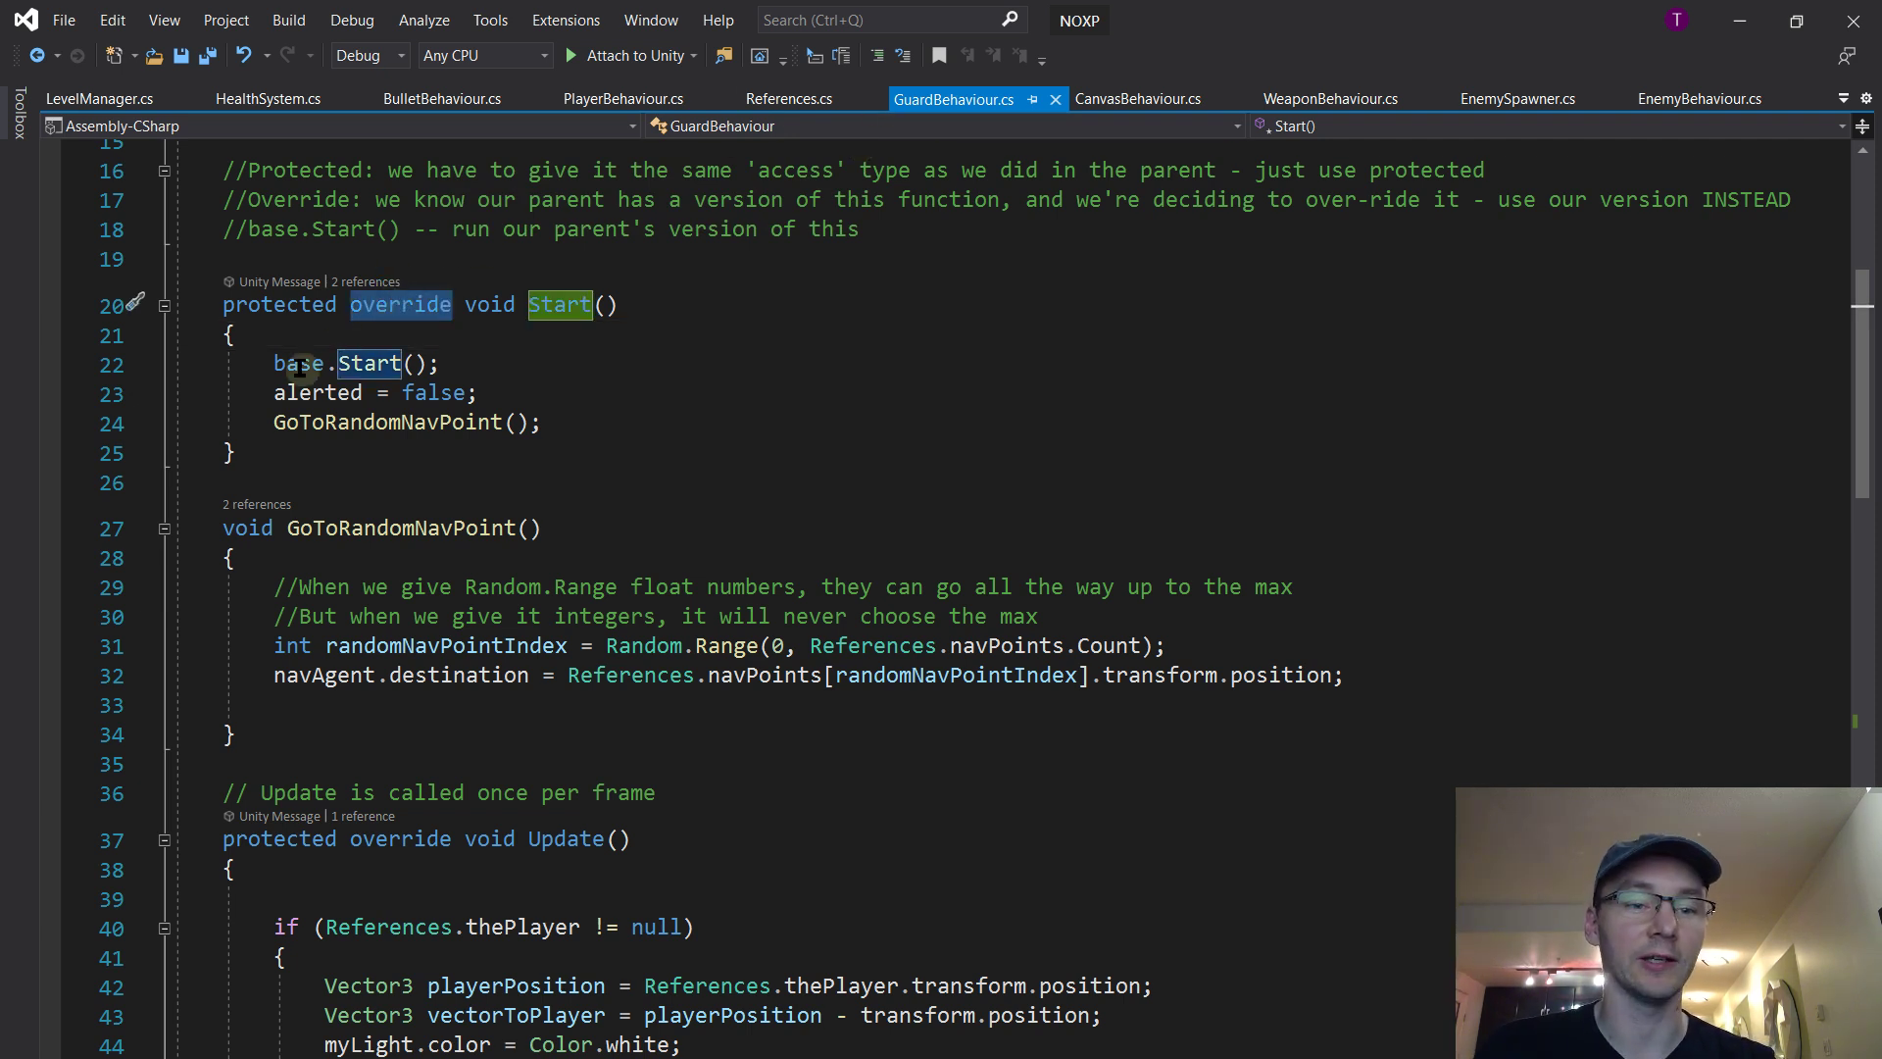
{"action": "left_click", "coordinate": [277, 364]}
{"action": "left_click", "coordinate": [433, 366]}
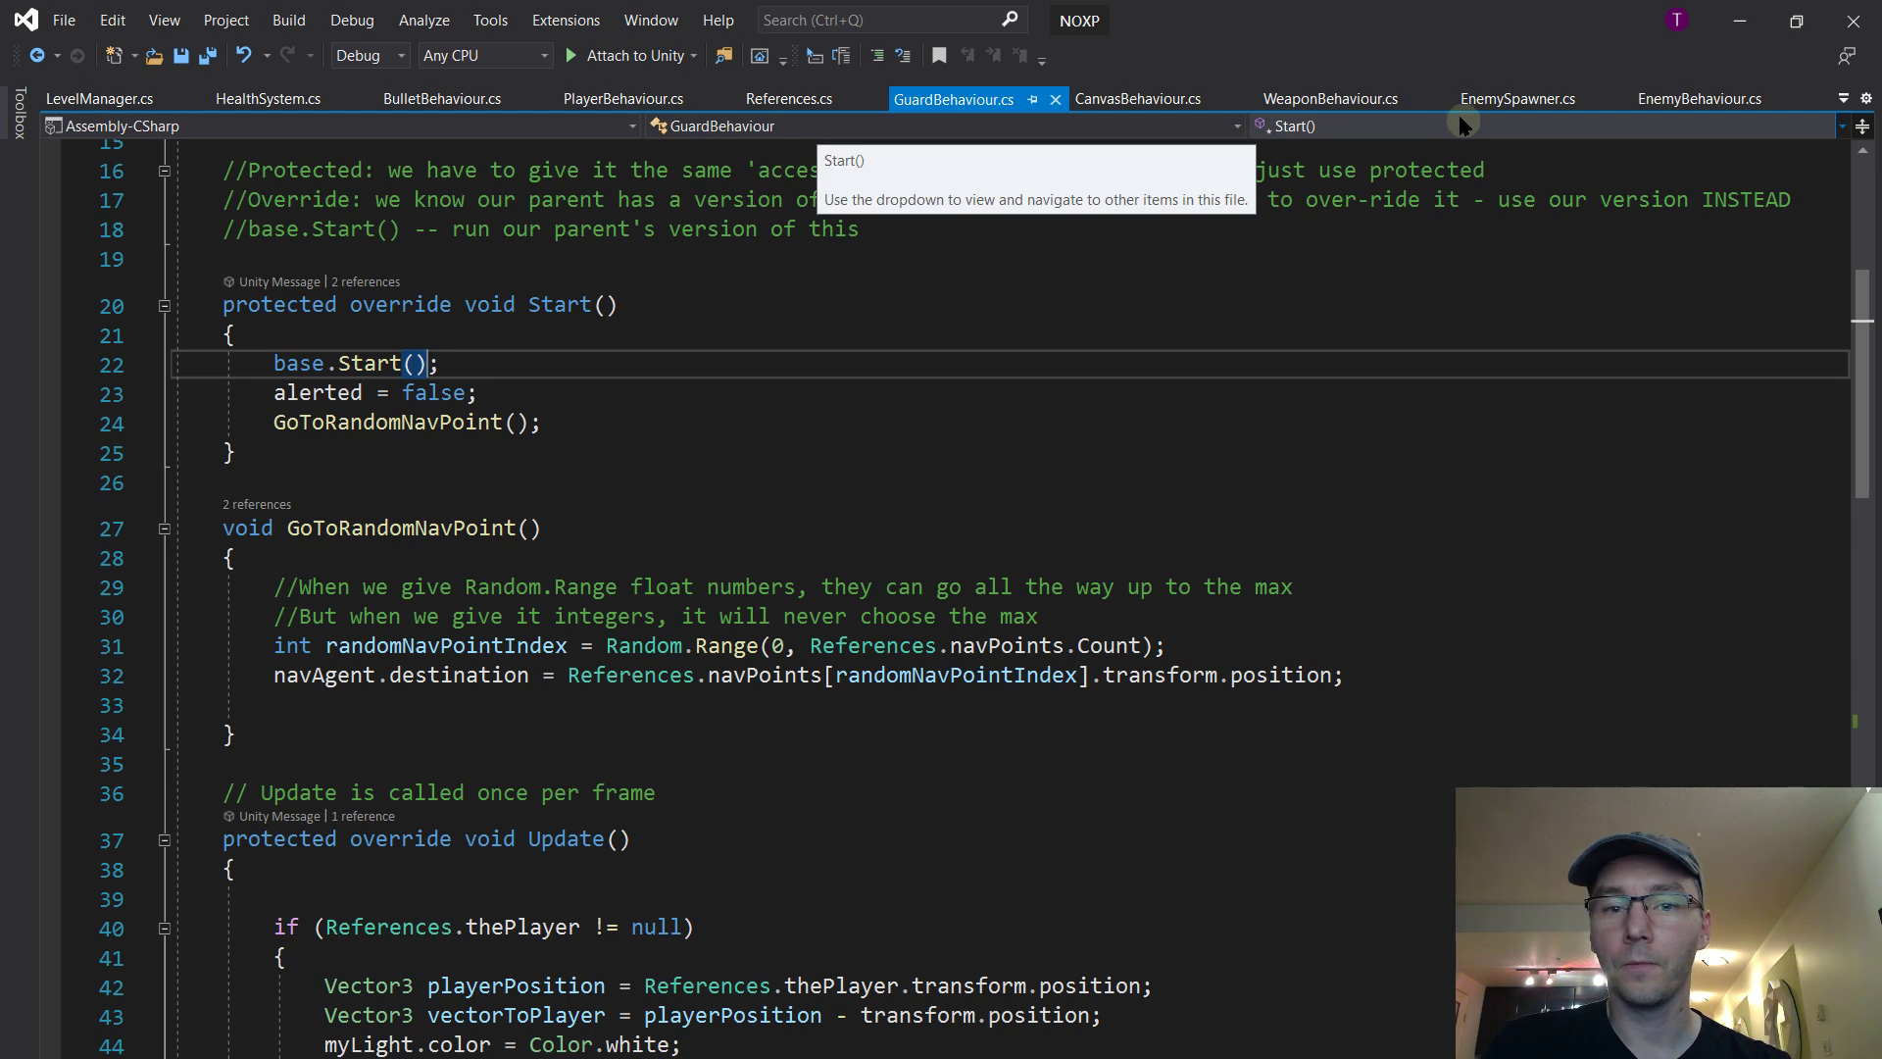
{"action": "left_click", "coordinate": [1699, 99]}
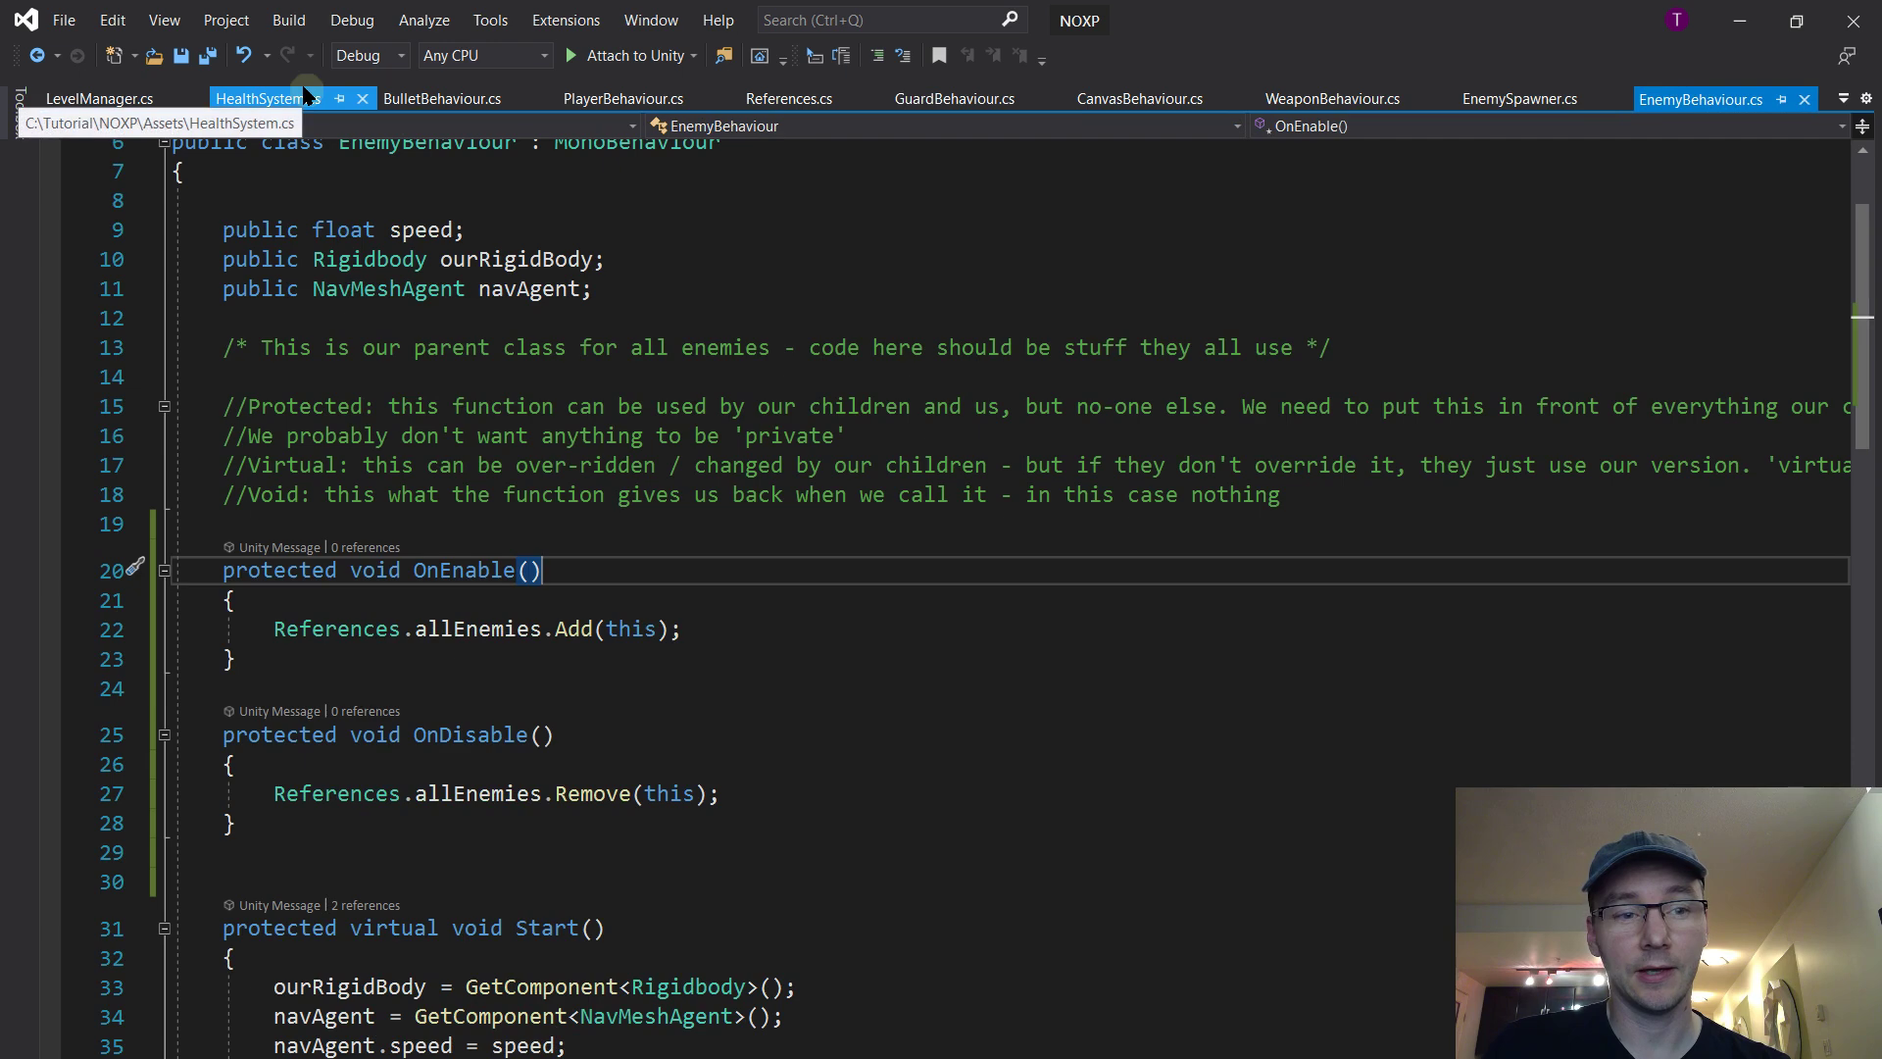
In LevelManager's Update method, add the block "if (References.allEnemies.Count < 1)" below the comment about all enemies being dead
{"action": "left_click", "coordinate": [108, 98]}
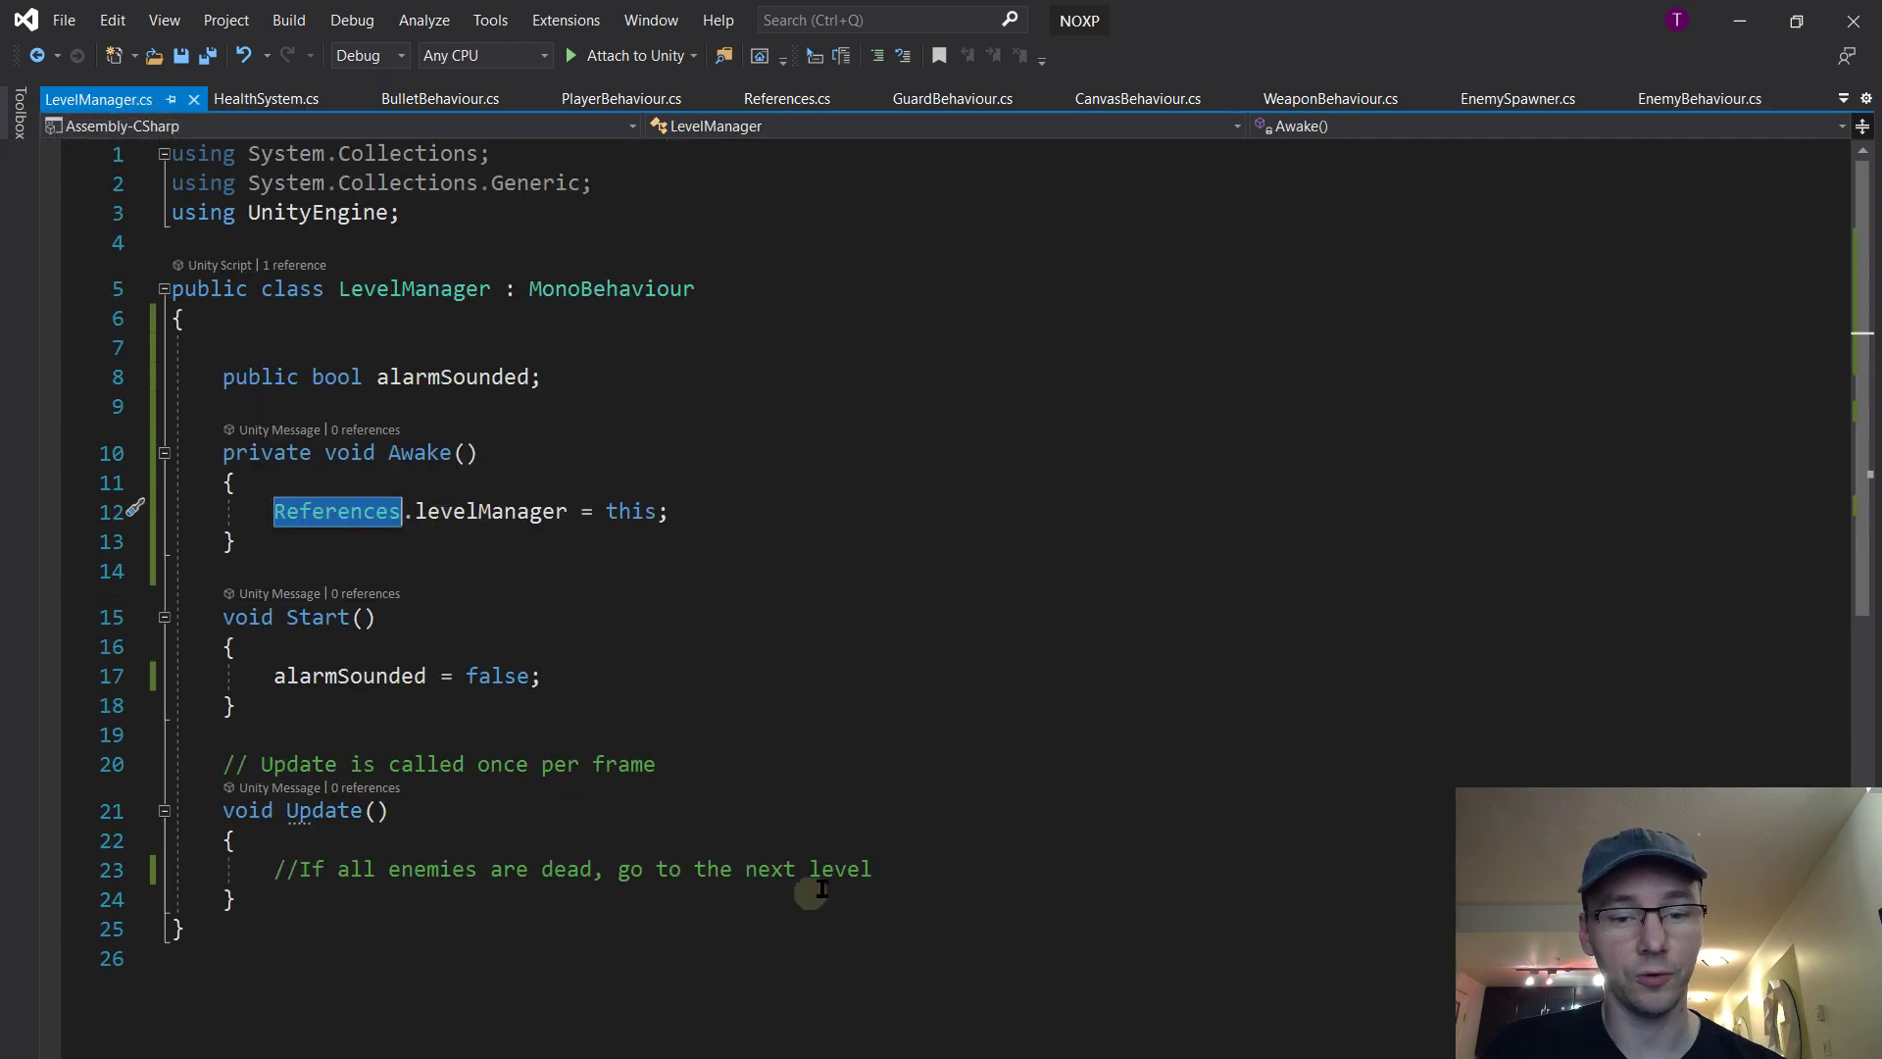
{"action": "left_click", "coordinate": [937, 851]}
{"action": "left_click", "coordinate": [943, 871]}
{"action": "key", "text": "Return"}
{"action": "type", "text": "if (Refer"}
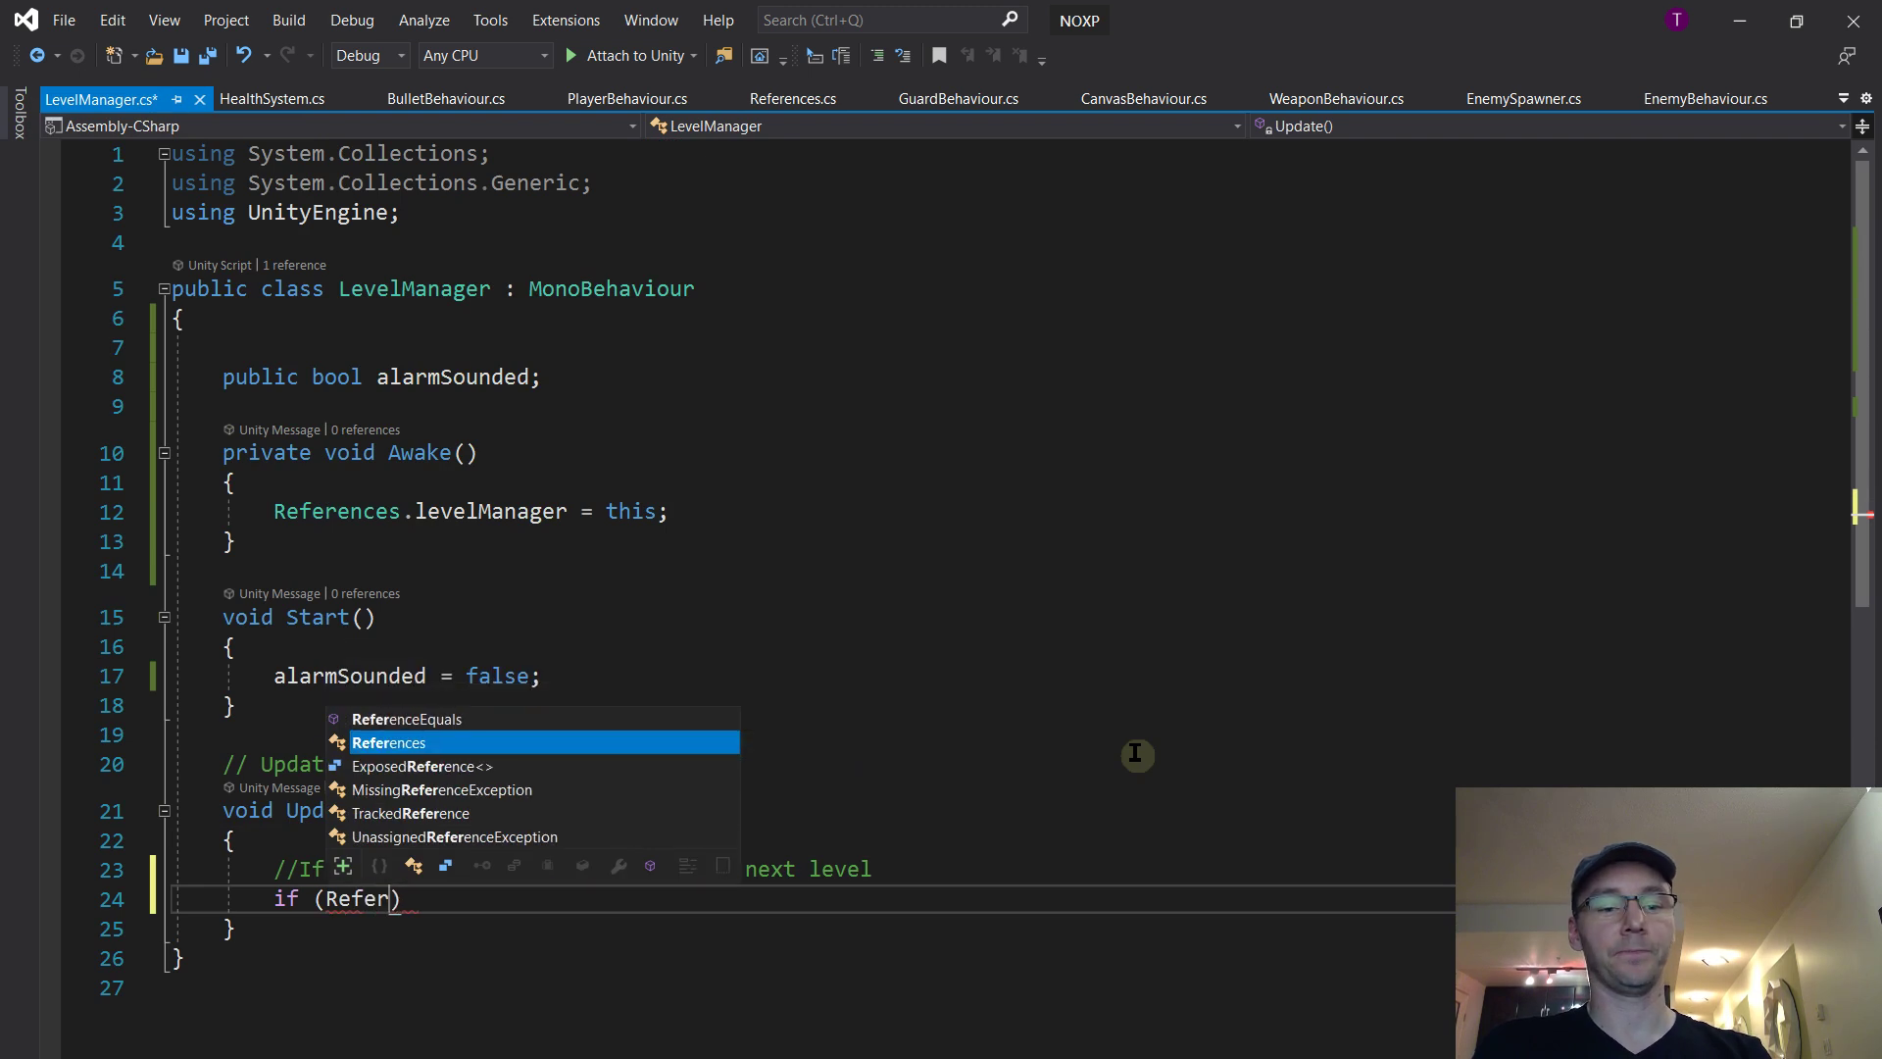
{"action": "type", "text": "ences.allEnemies."}
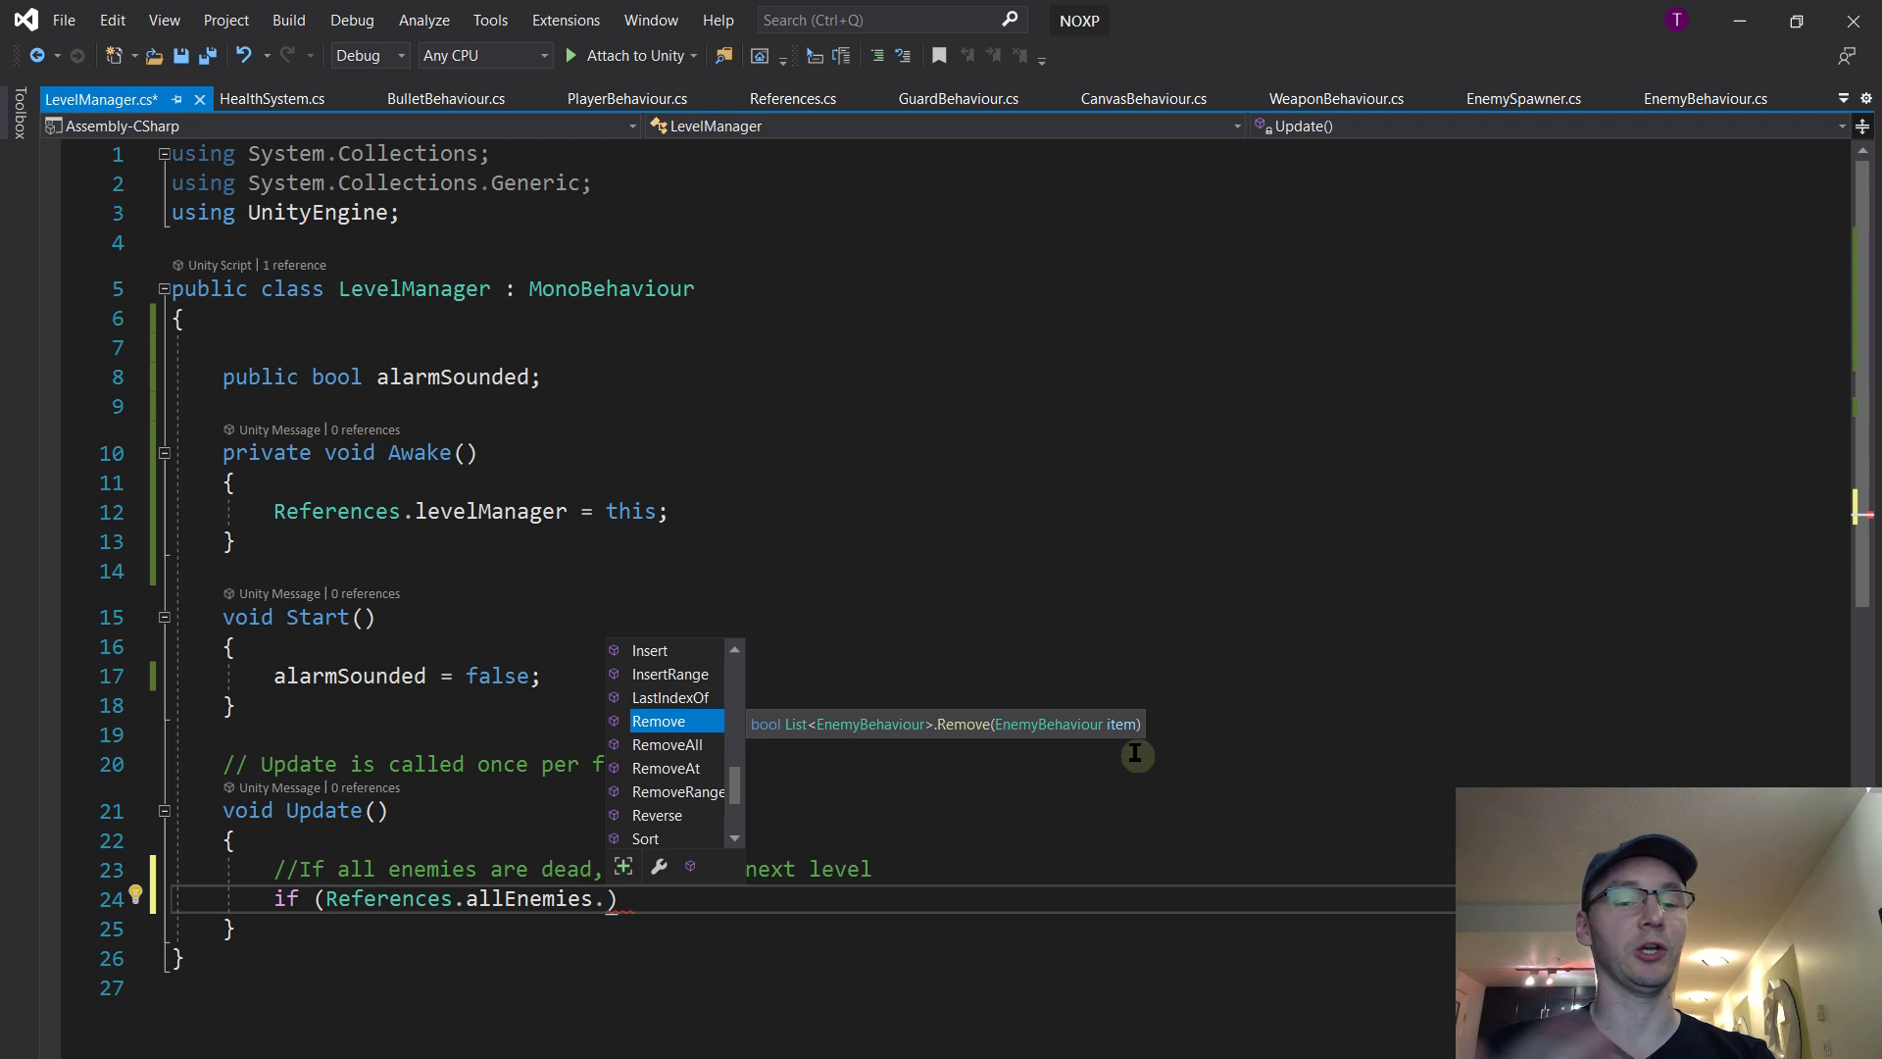
{"action": "type", "text": "cou"}
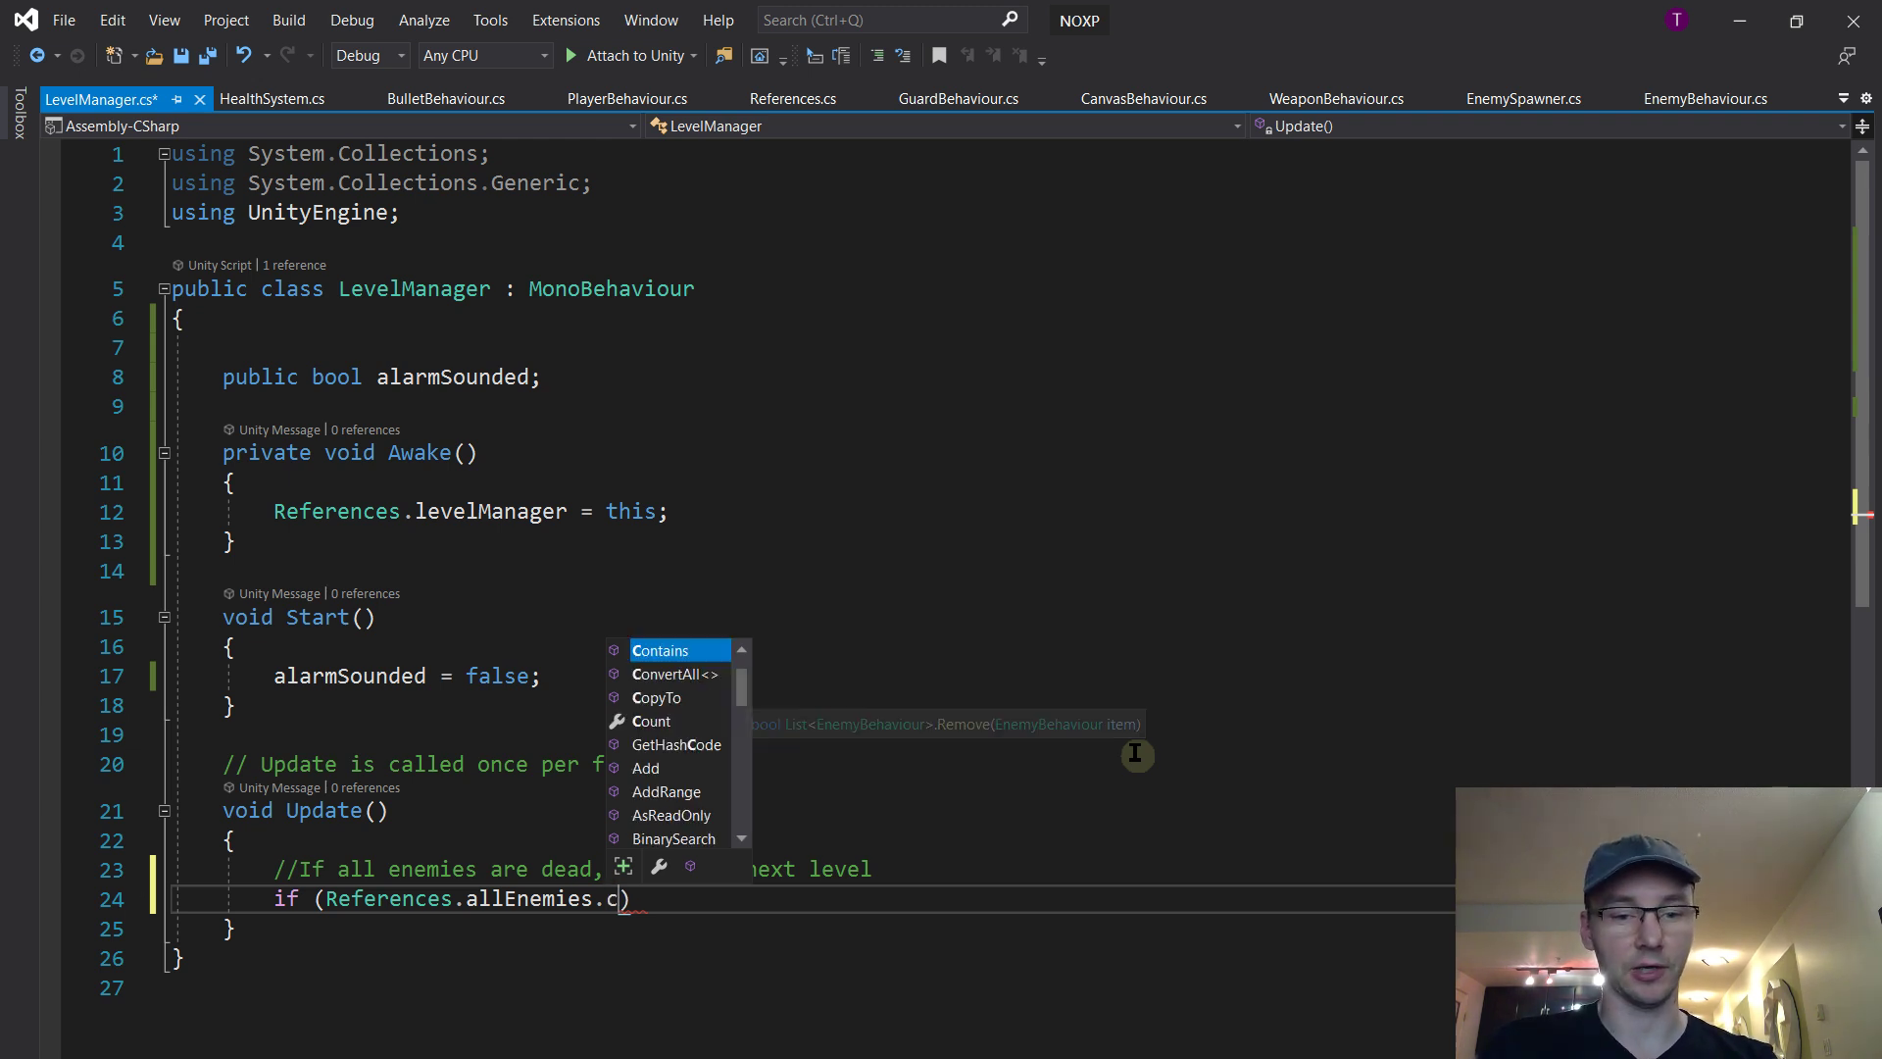
{"action": "type", "text": "nt < 1"}
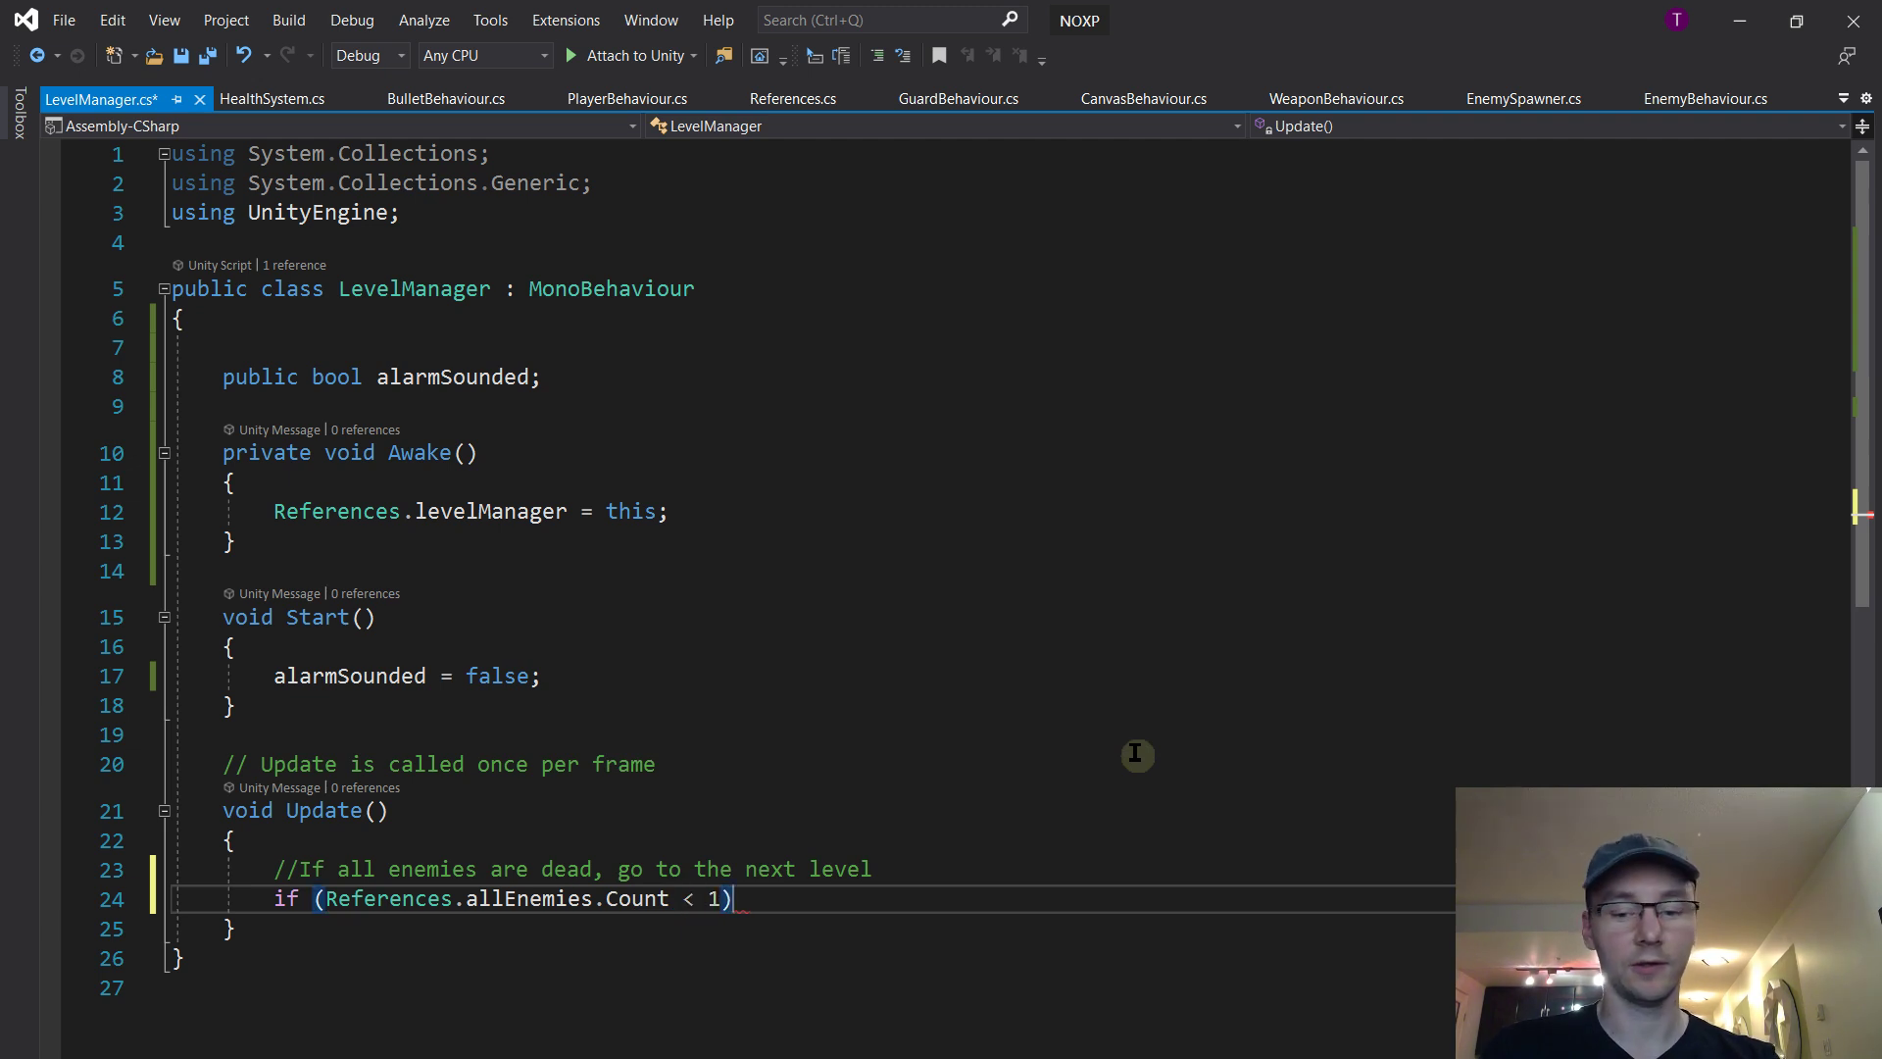
{"action": "key", "text": "Return"}
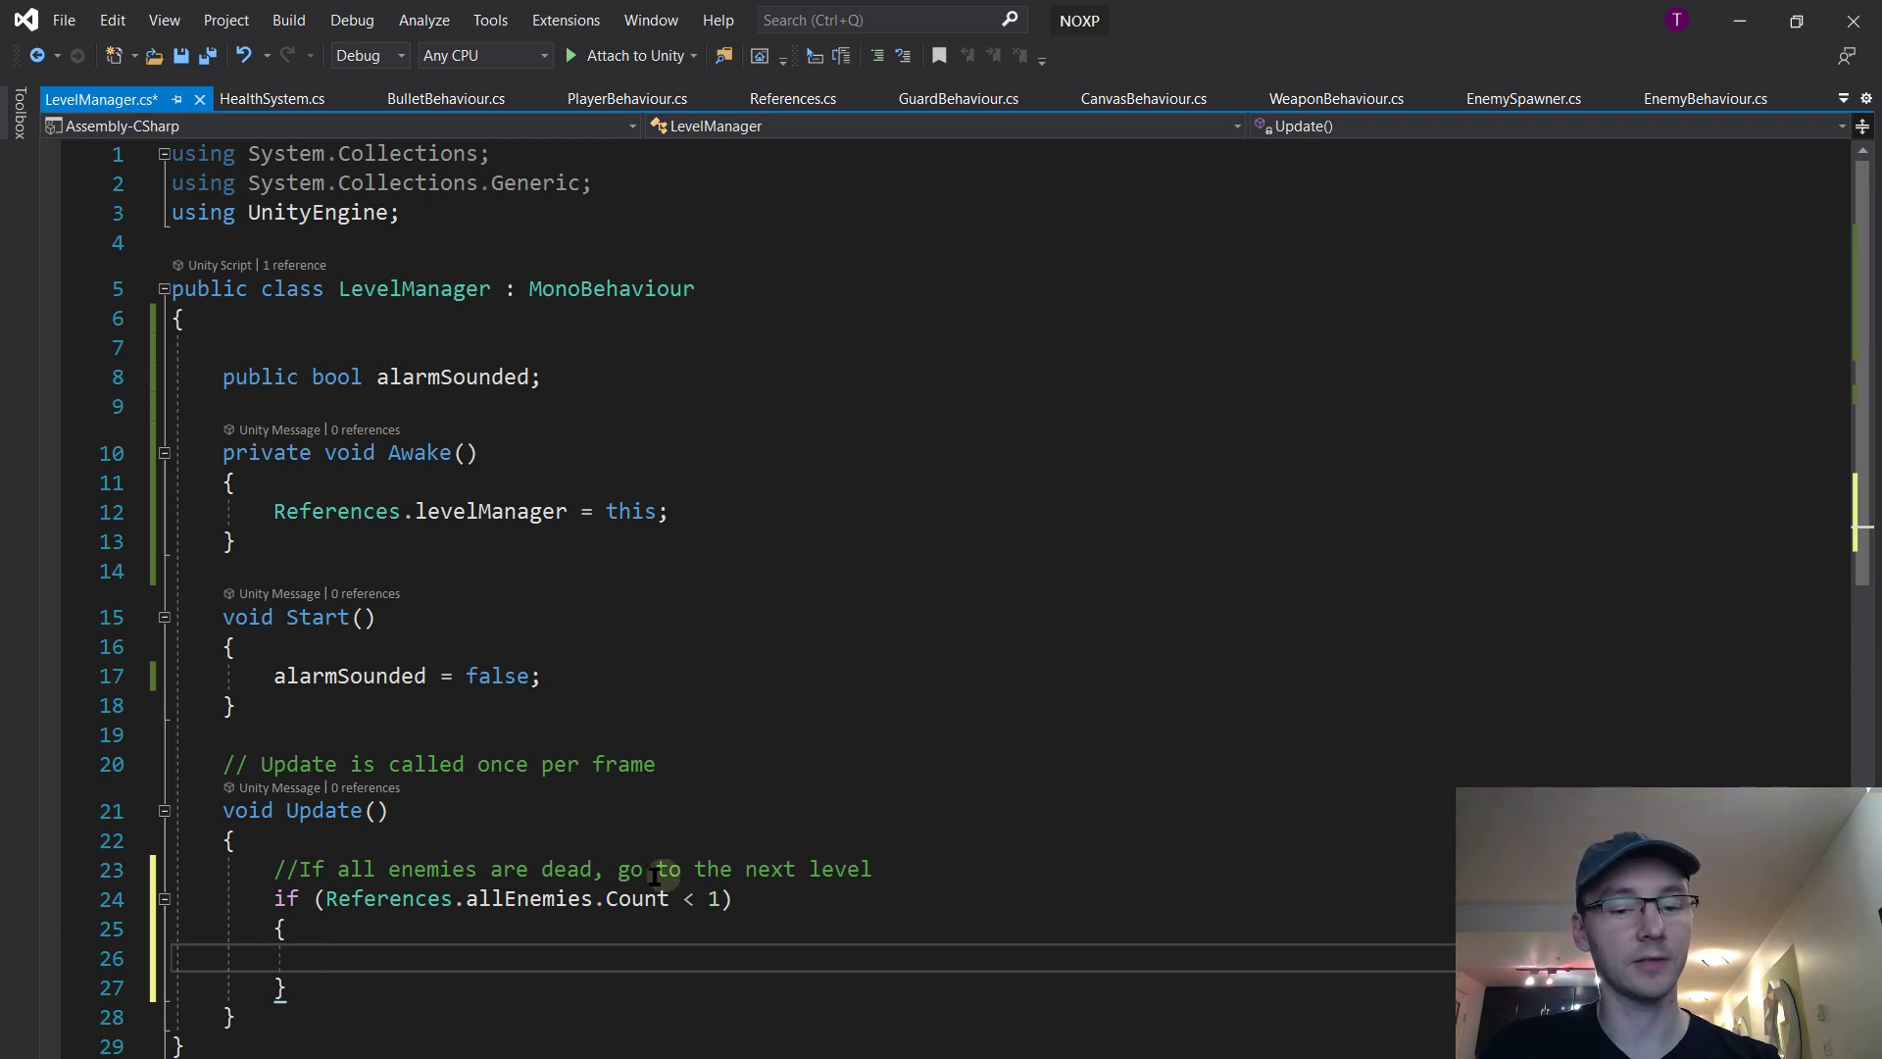
Move the "go to the next level" part of the comment into the if block as its own comment line
{"action": "left_click_drag", "start_coordinate": [605, 868], "coordinate": [886, 868]}
{"action": "key", "text": "ctrl+x"}
{"action": "left_click", "coordinate": [725, 939]}
{"action": "left_click", "coordinate": [729, 951]}
{"action": "type", "text": "//"}
{"action": "key", "text": "ctrl+v"}
{"action": "key", "text": "Return"}
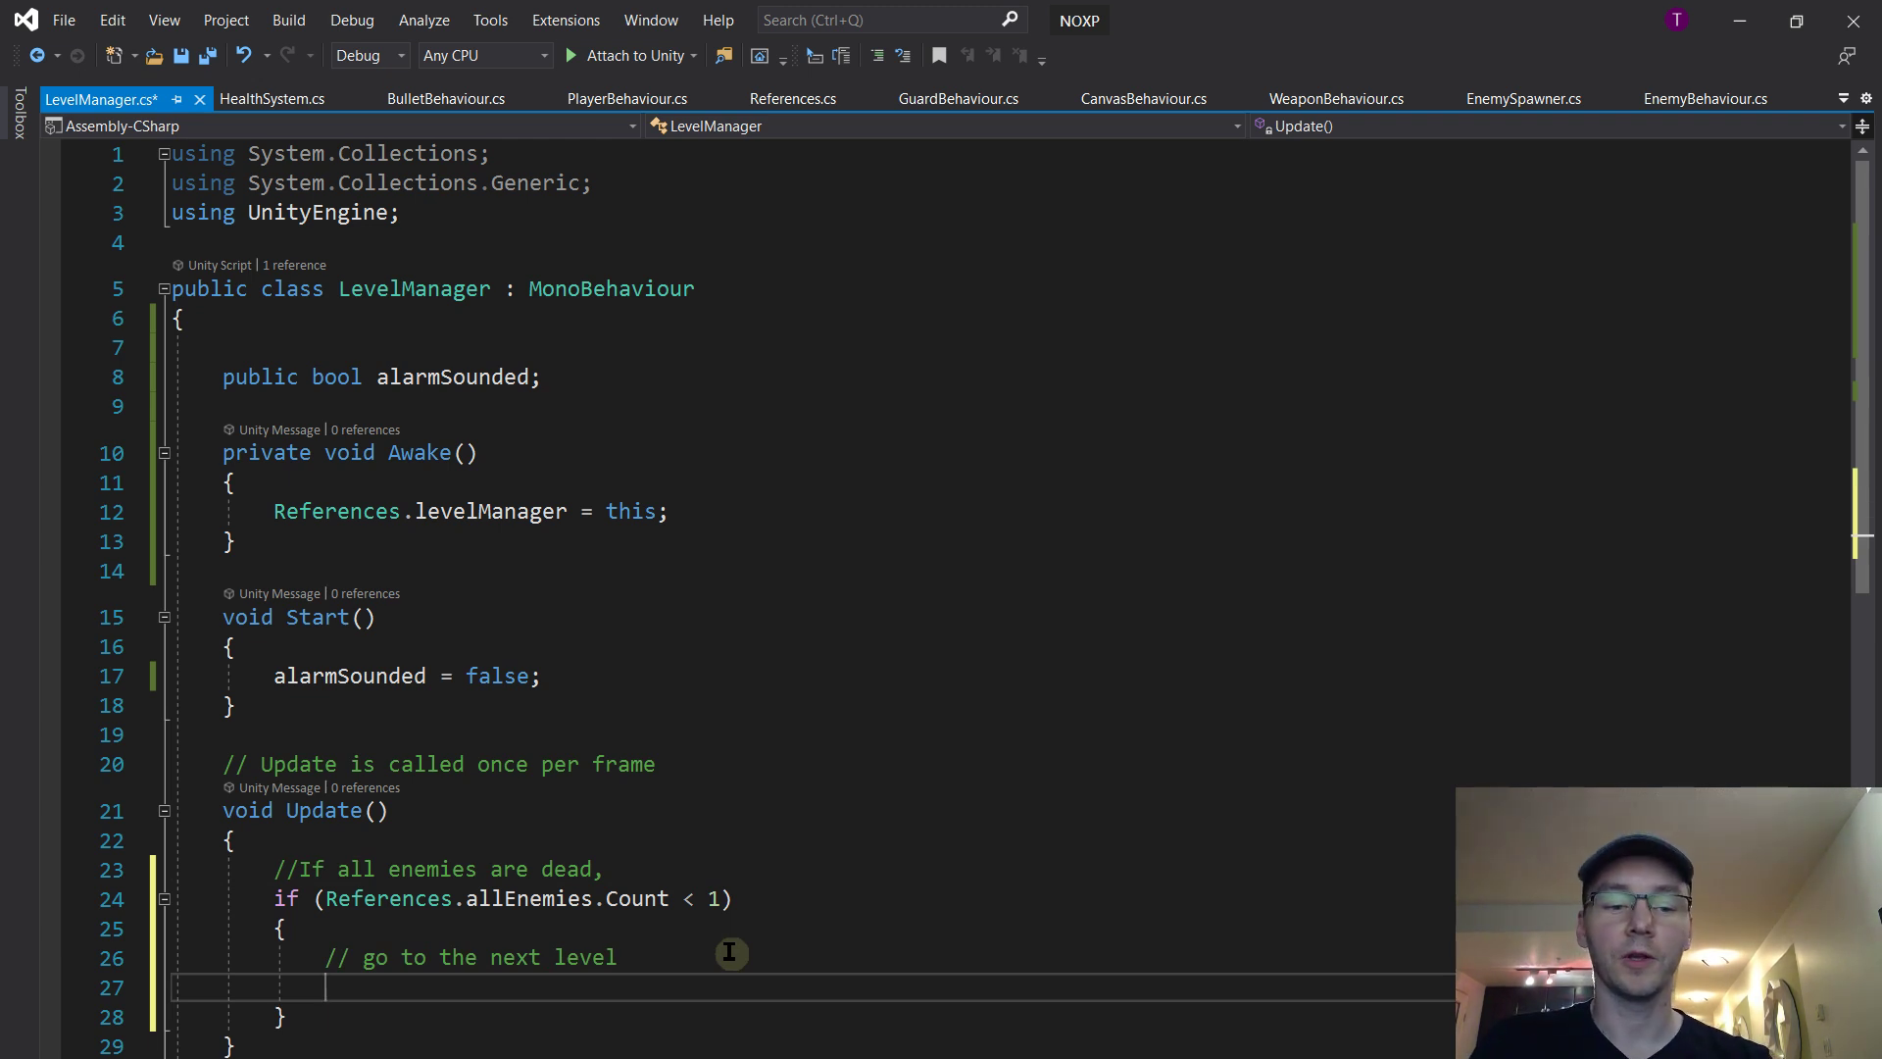
Below the next-level comment, insert a SceneManager reference using the completion that imports UnityEngine.SceneManagement
{"action": "type", "text": "Sceneman"}
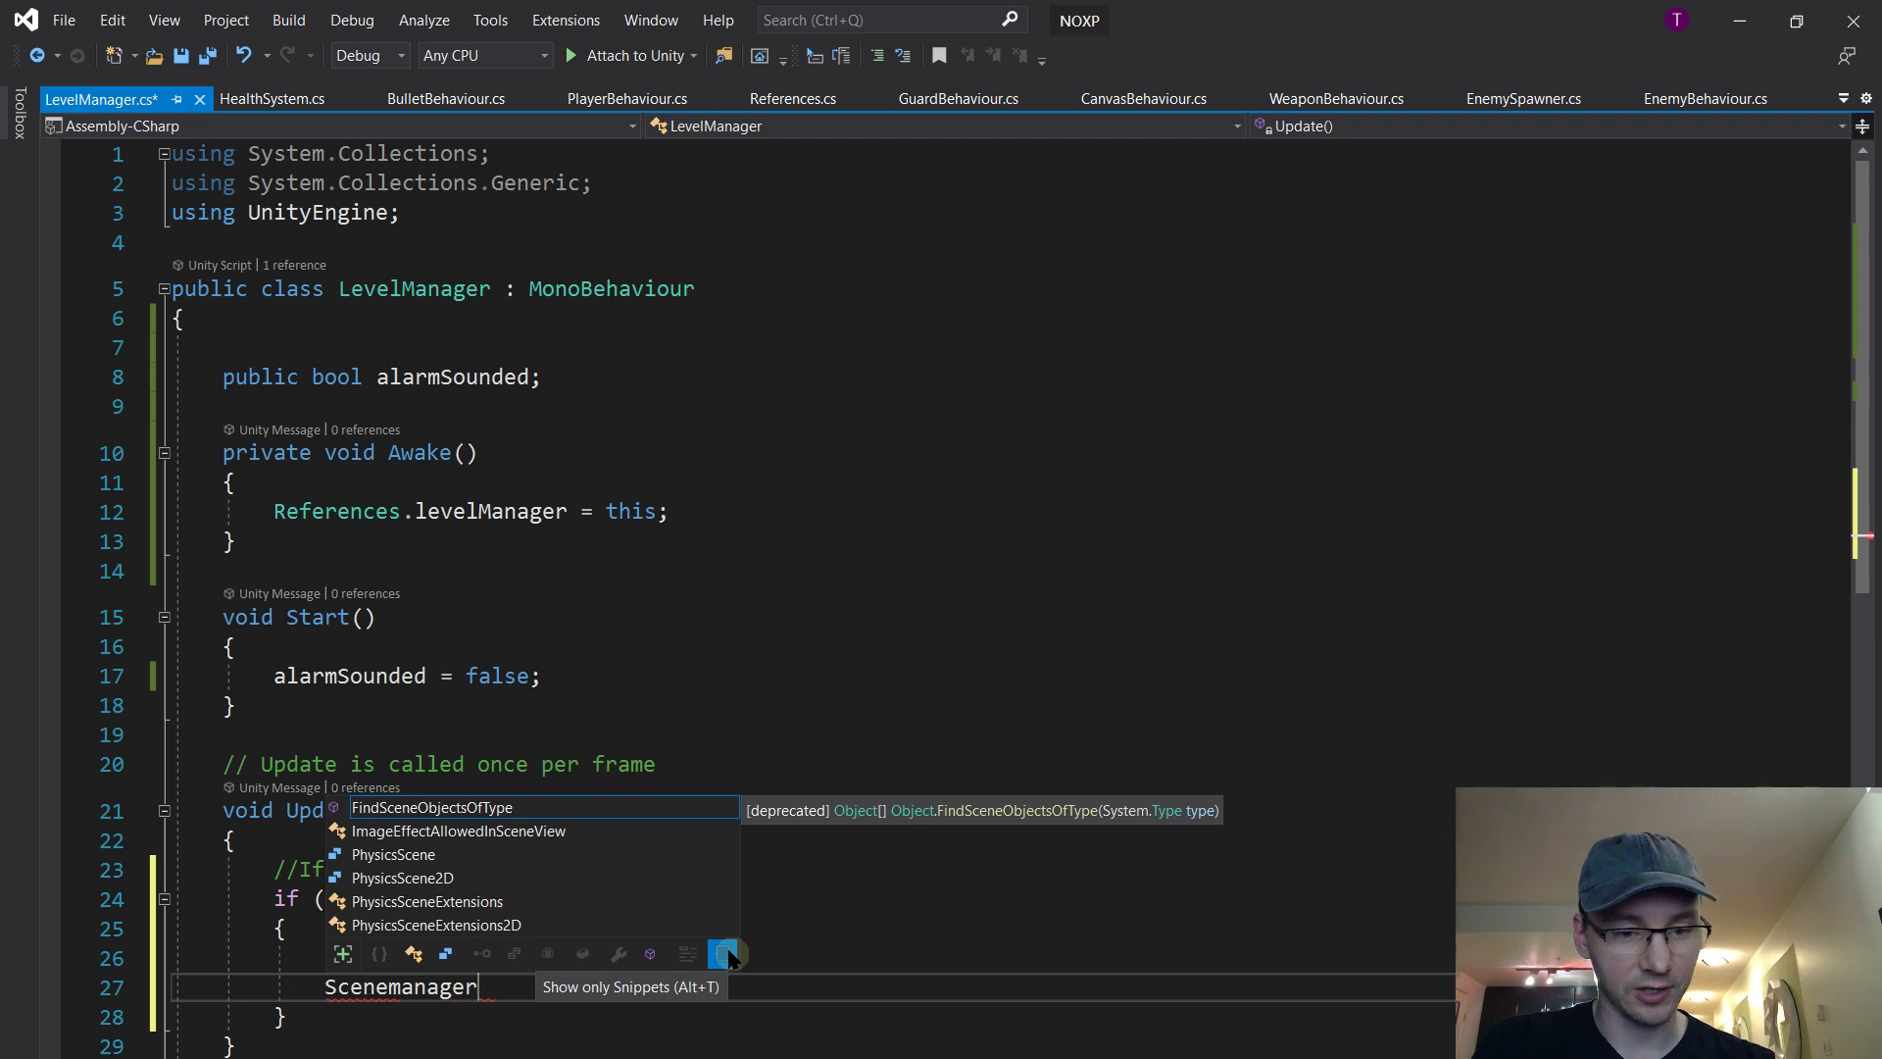
{"action": "type", "text": "ager"}
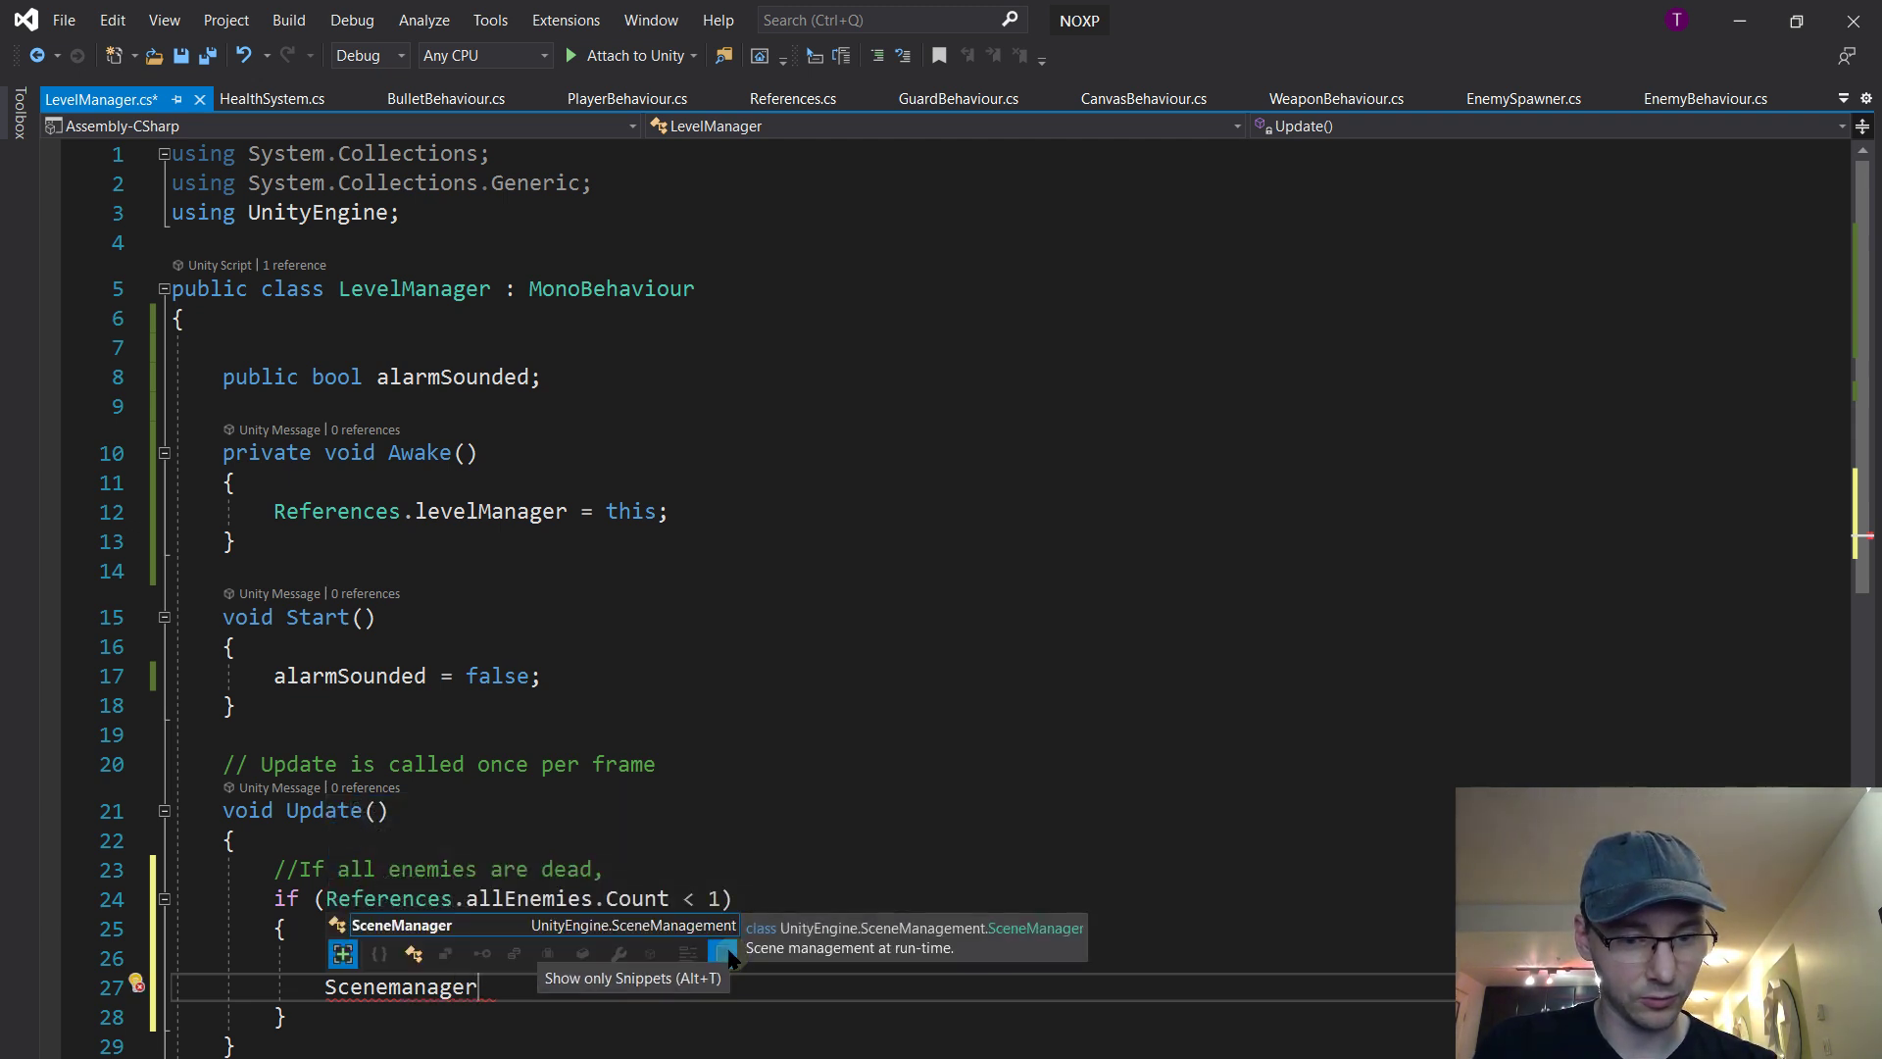
{"action": "double_click", "coordinate": [617, 930]}
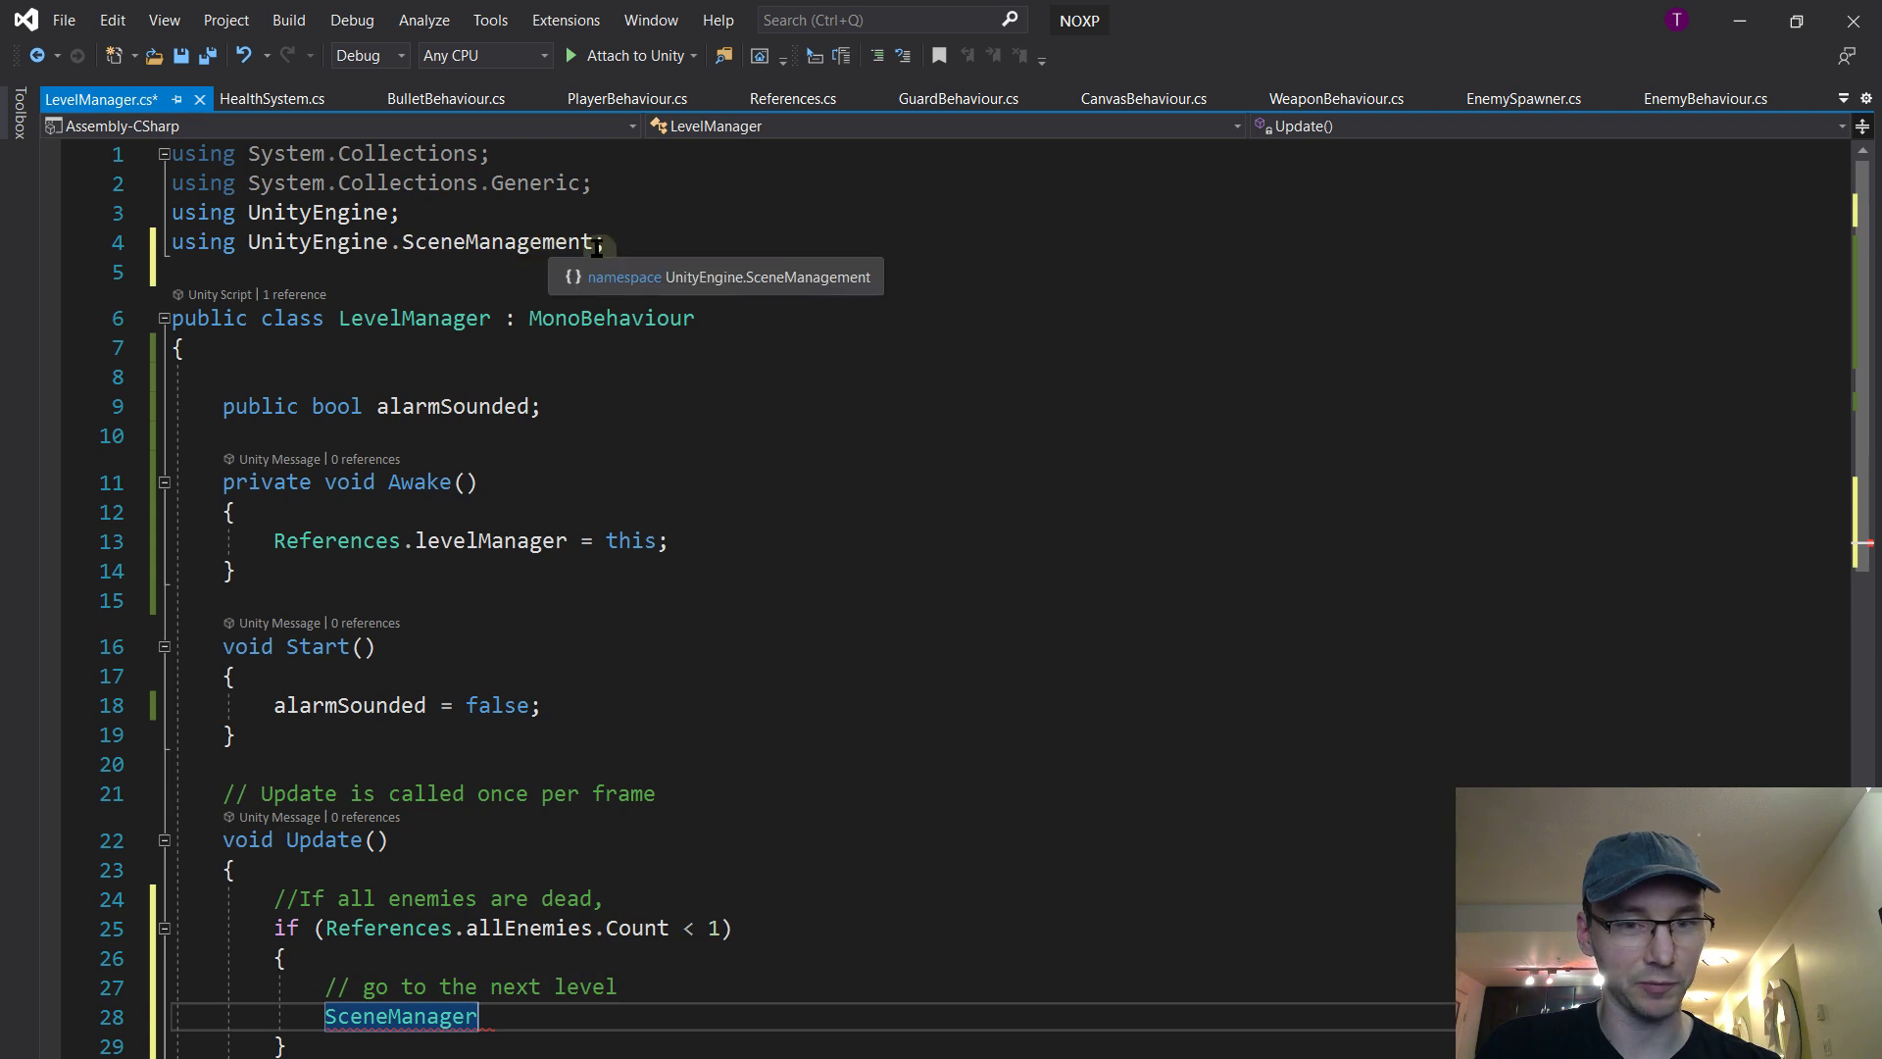
{"action": "scroll", "coordinate": [631, 794], "scroll_direction": "down", "scroll_amount": 3}
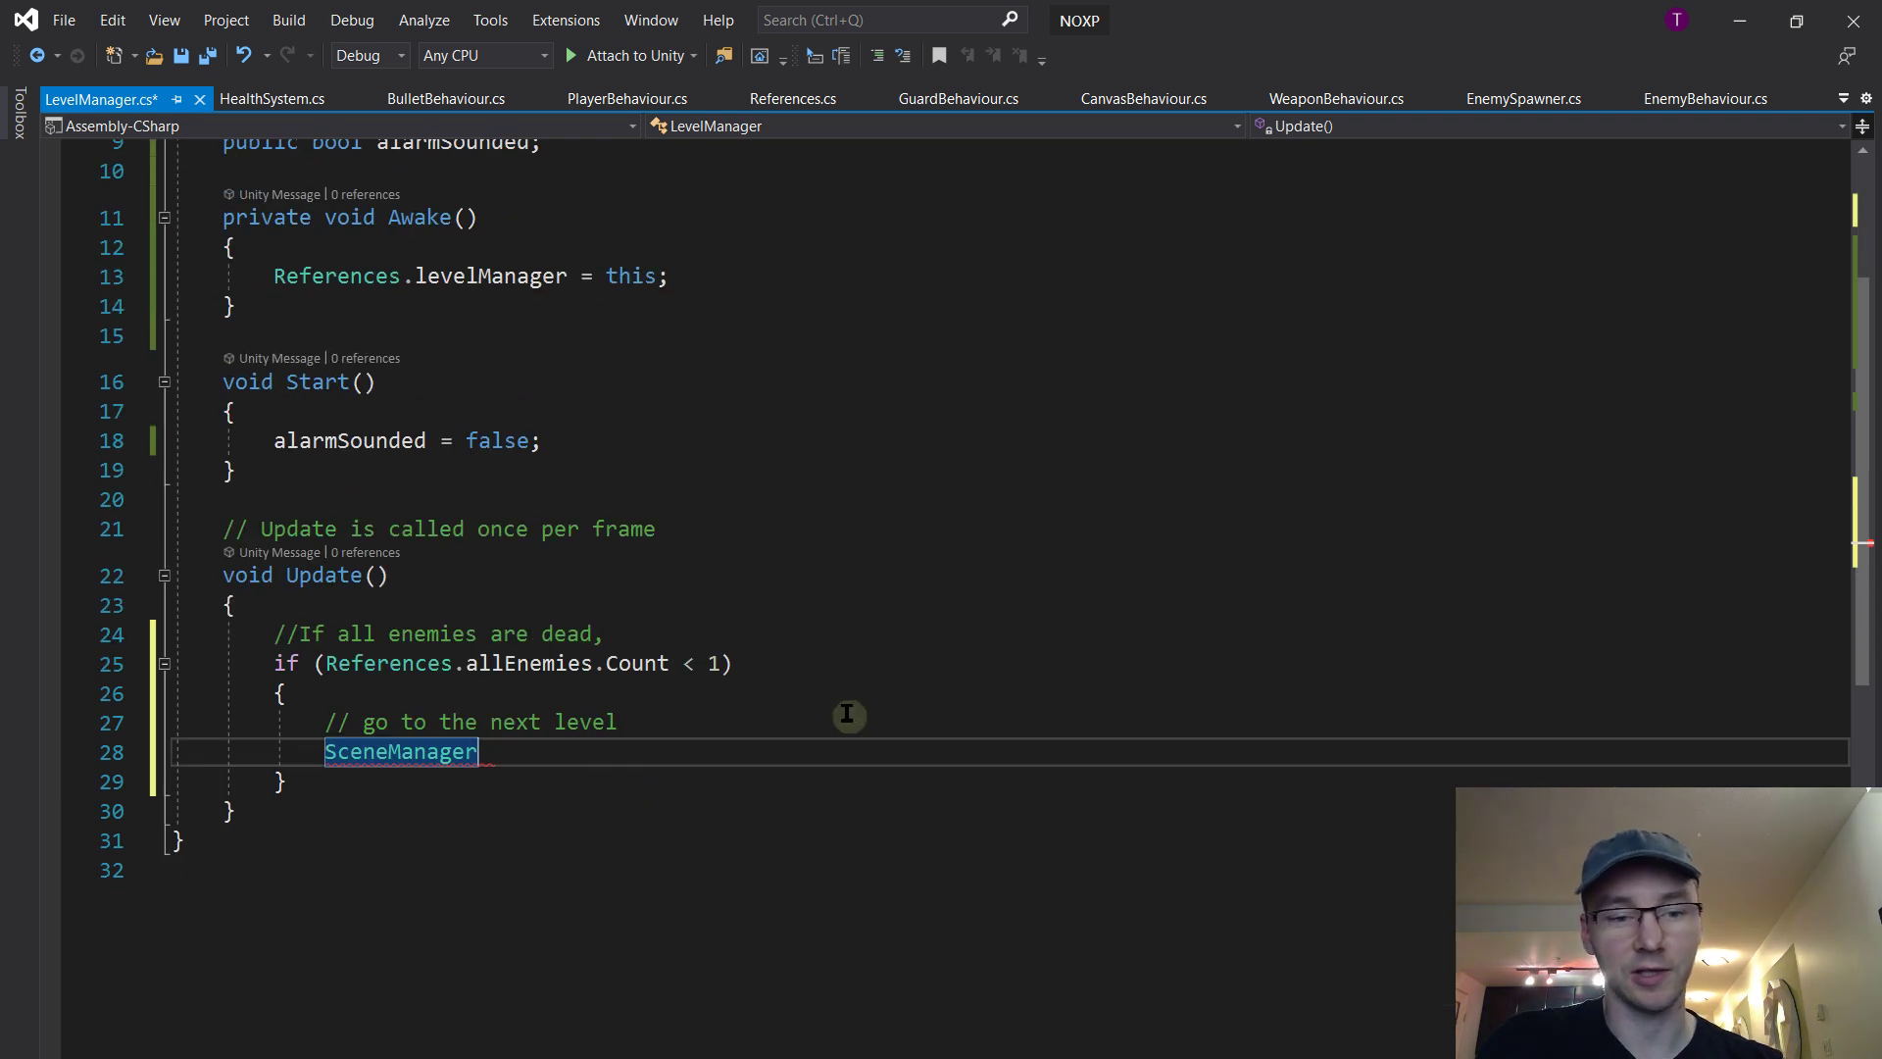
Complete the SceneManager statement as SceneManager.LoadScene("Level 2"); after checking the LoadScene overload that takes a scene name
{"action": "type", "text": "."}
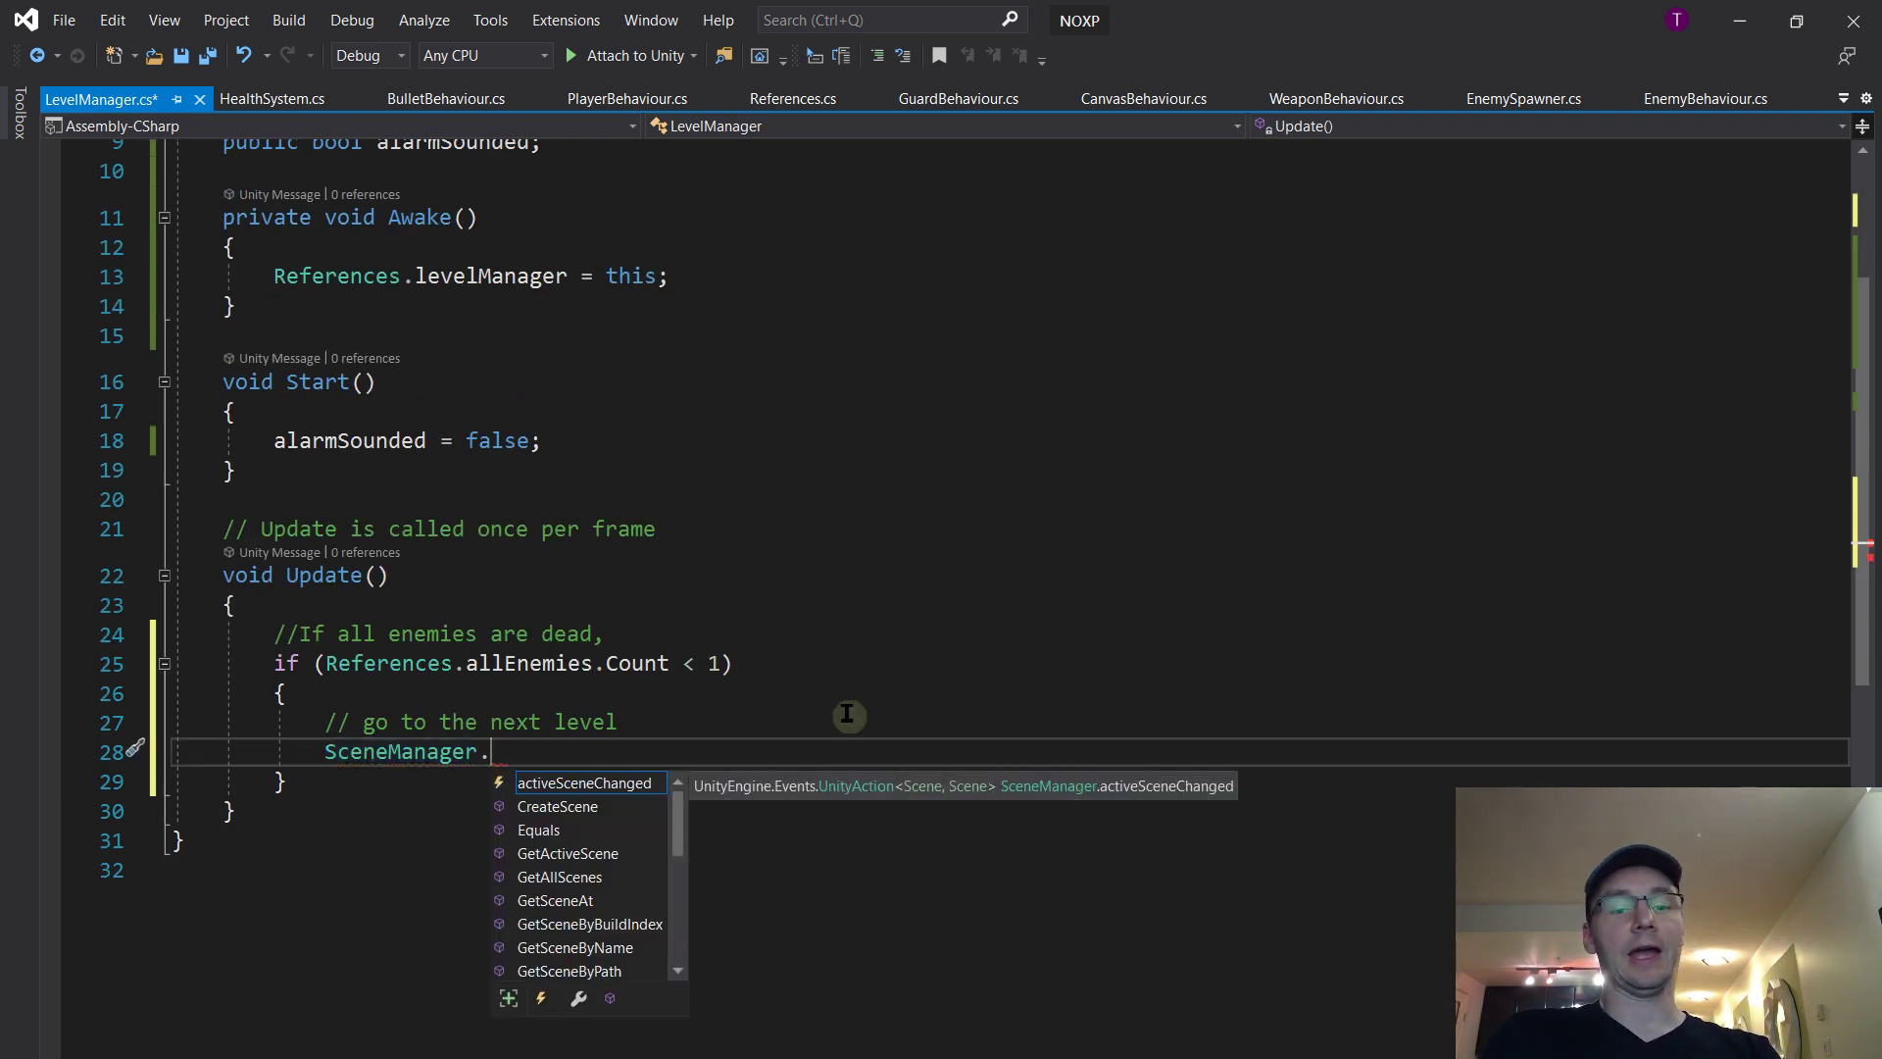
{"action": "type", "text": "load"}
{"action": "key", "text": "Tab"}
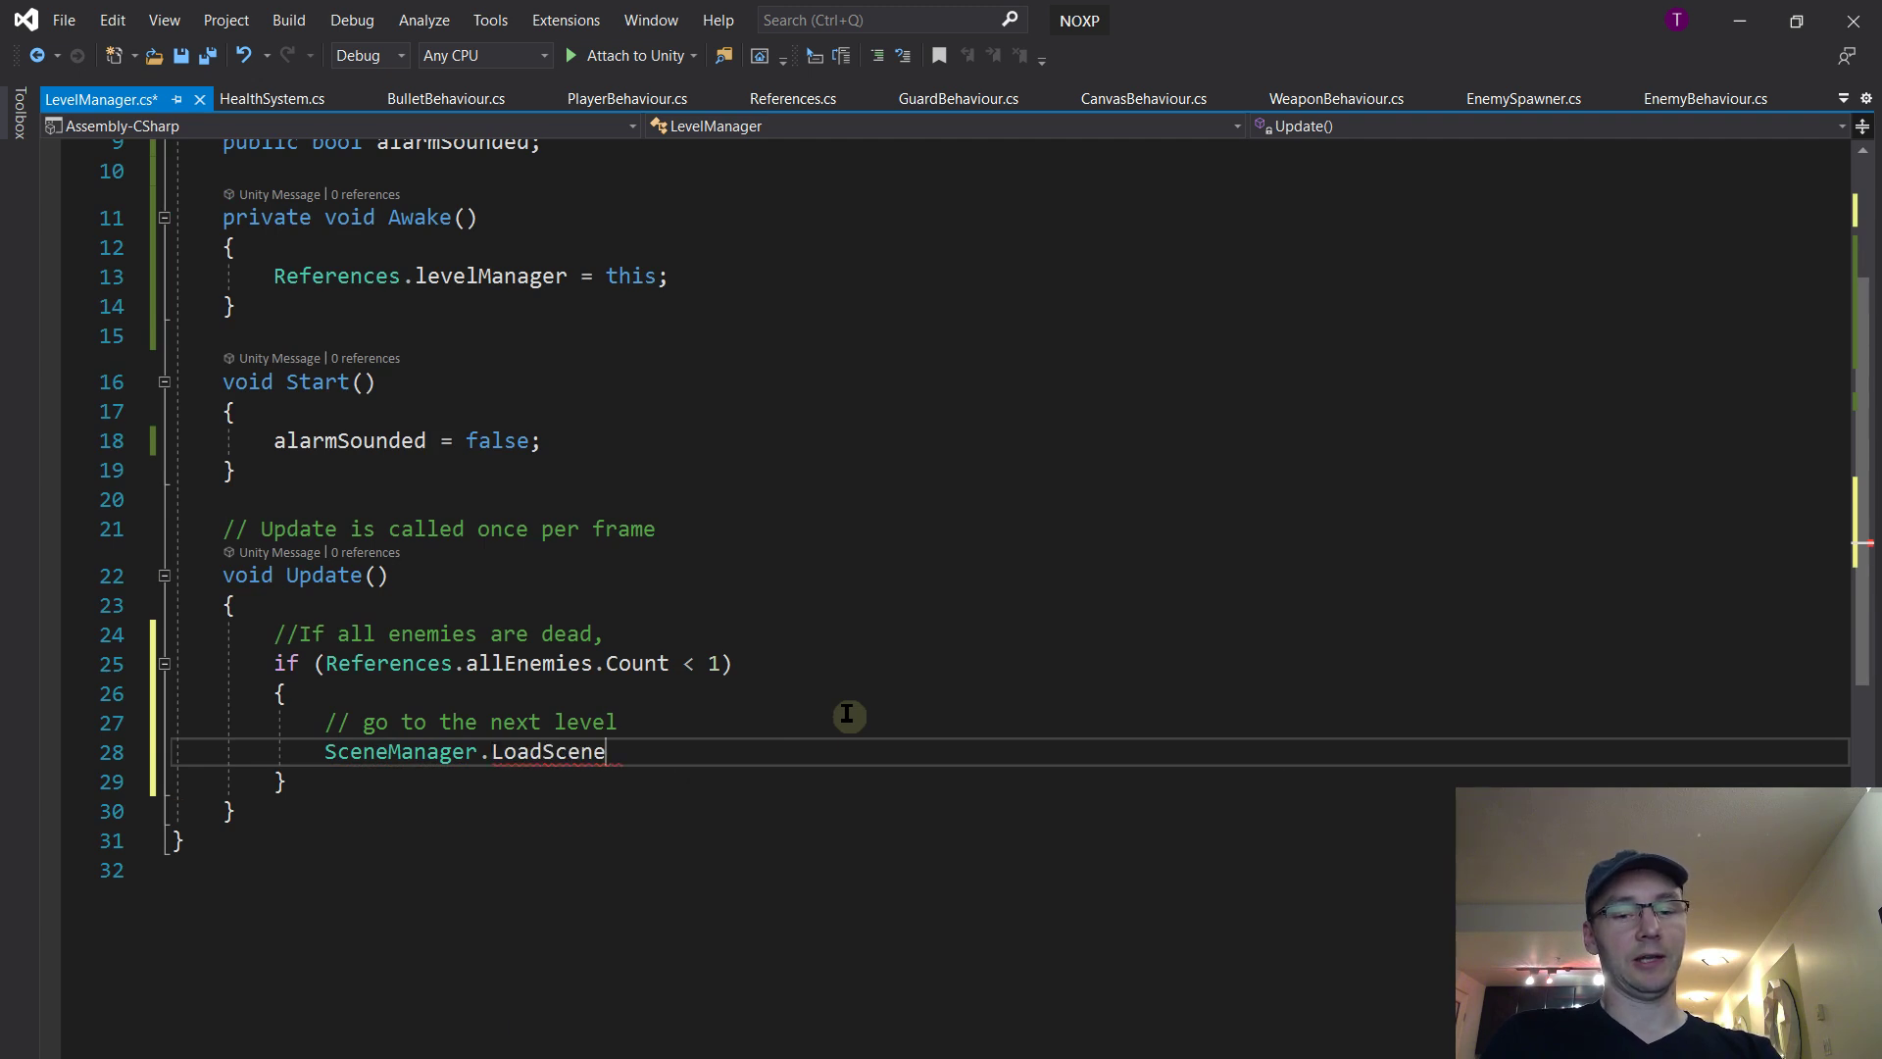
{"action": "type", "text": "("}
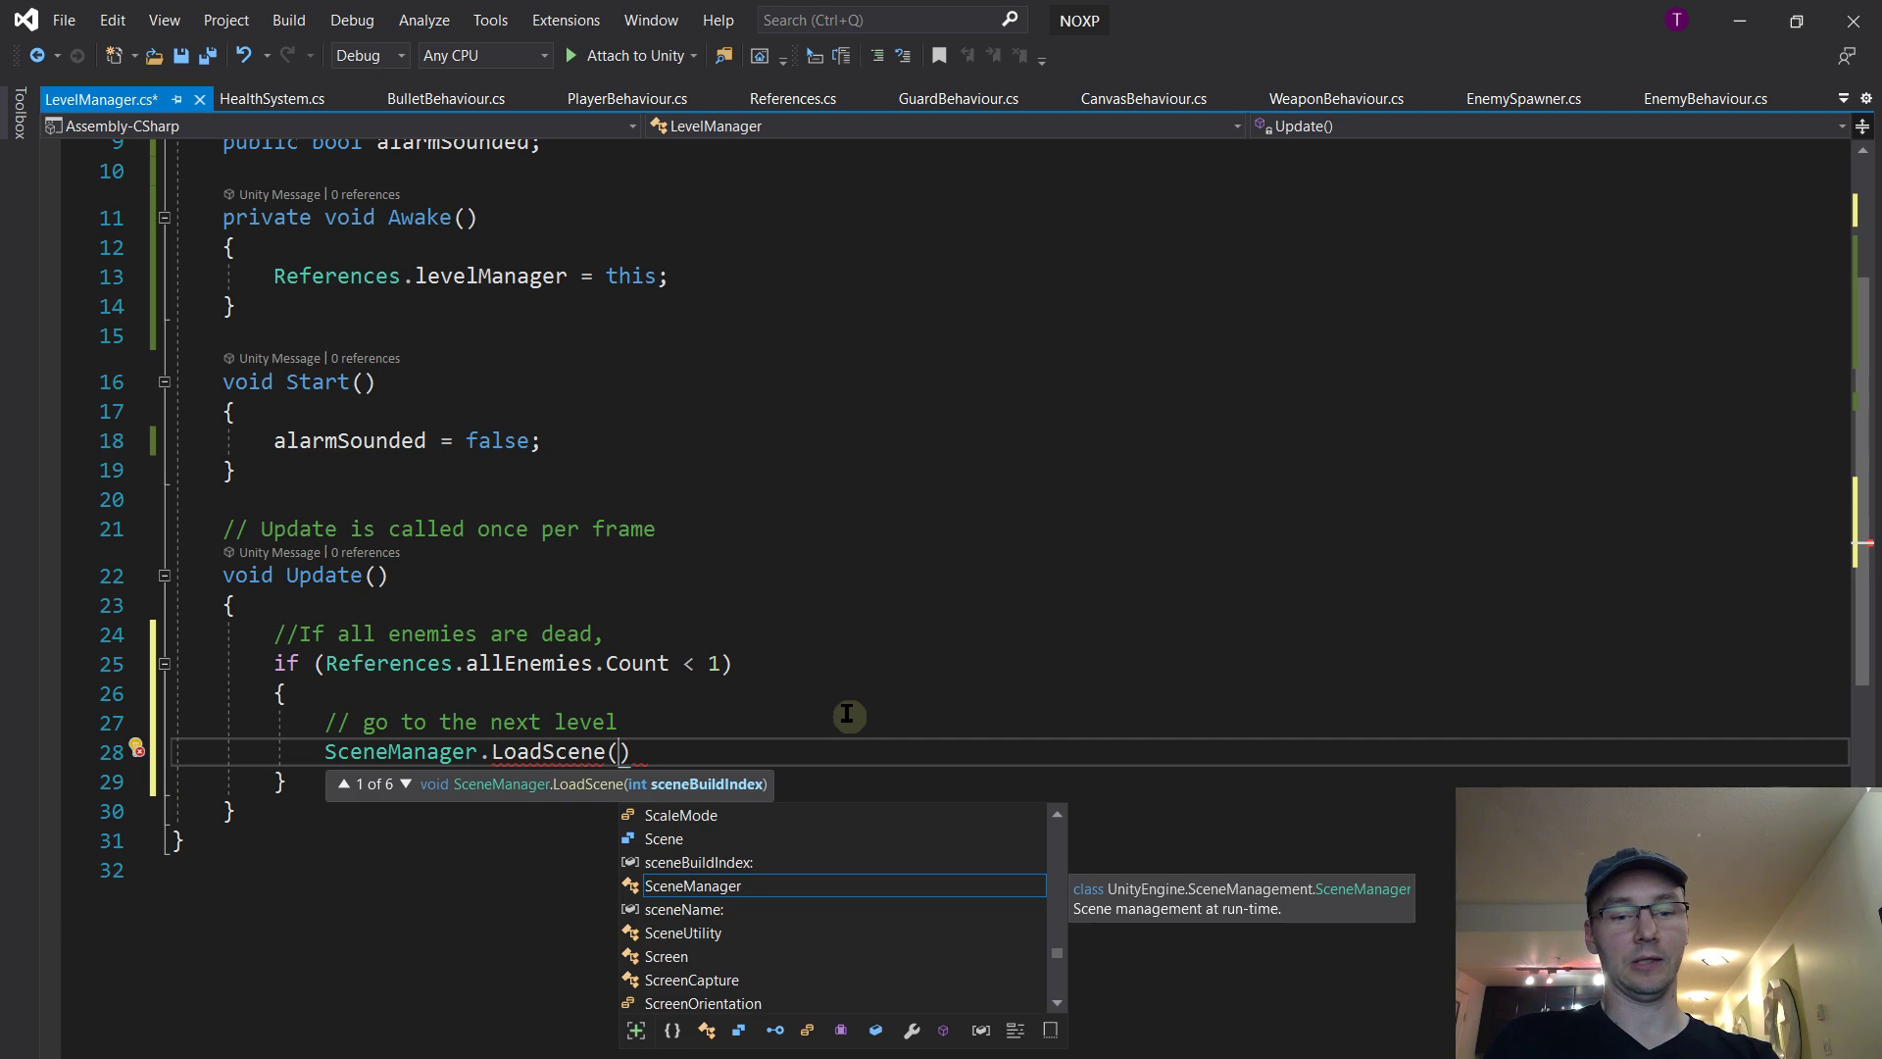
{"action": "type", "text": ")"}
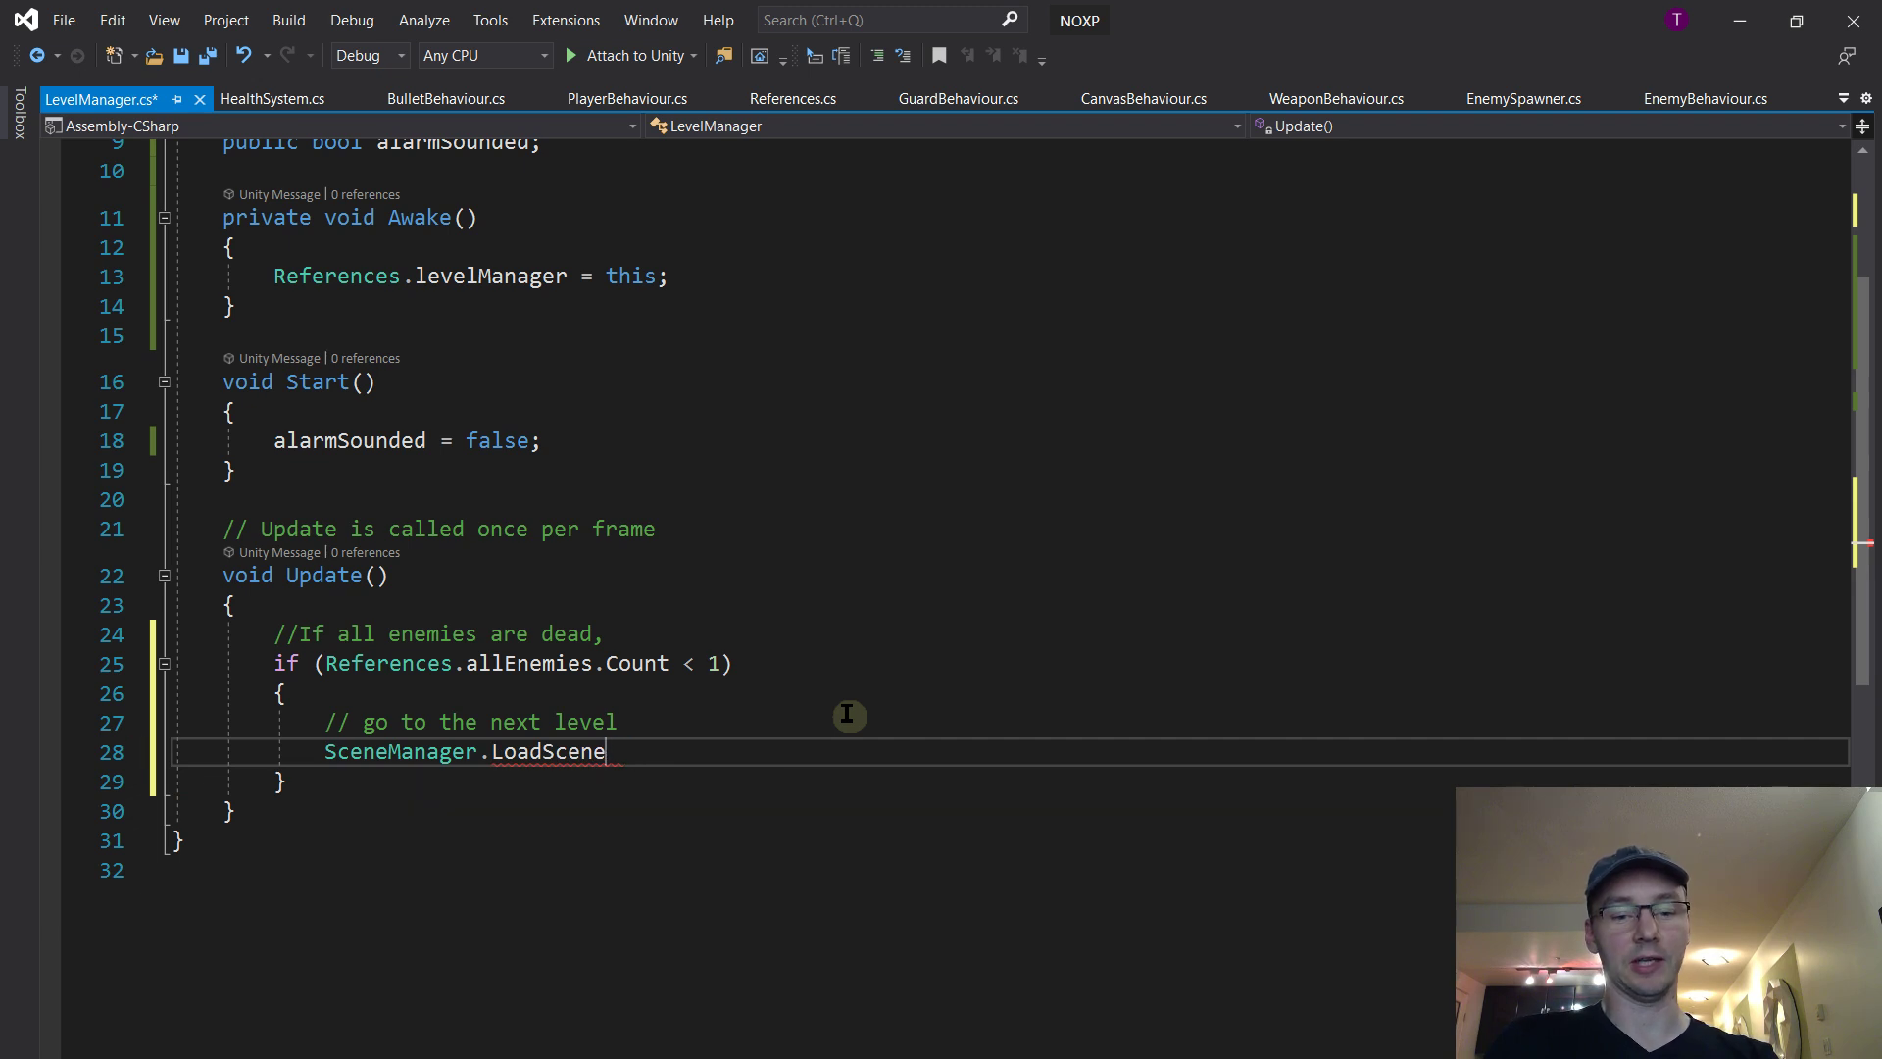
{"action": "key", "text": "BackSpace"}
{"action": "type", "text": "("}
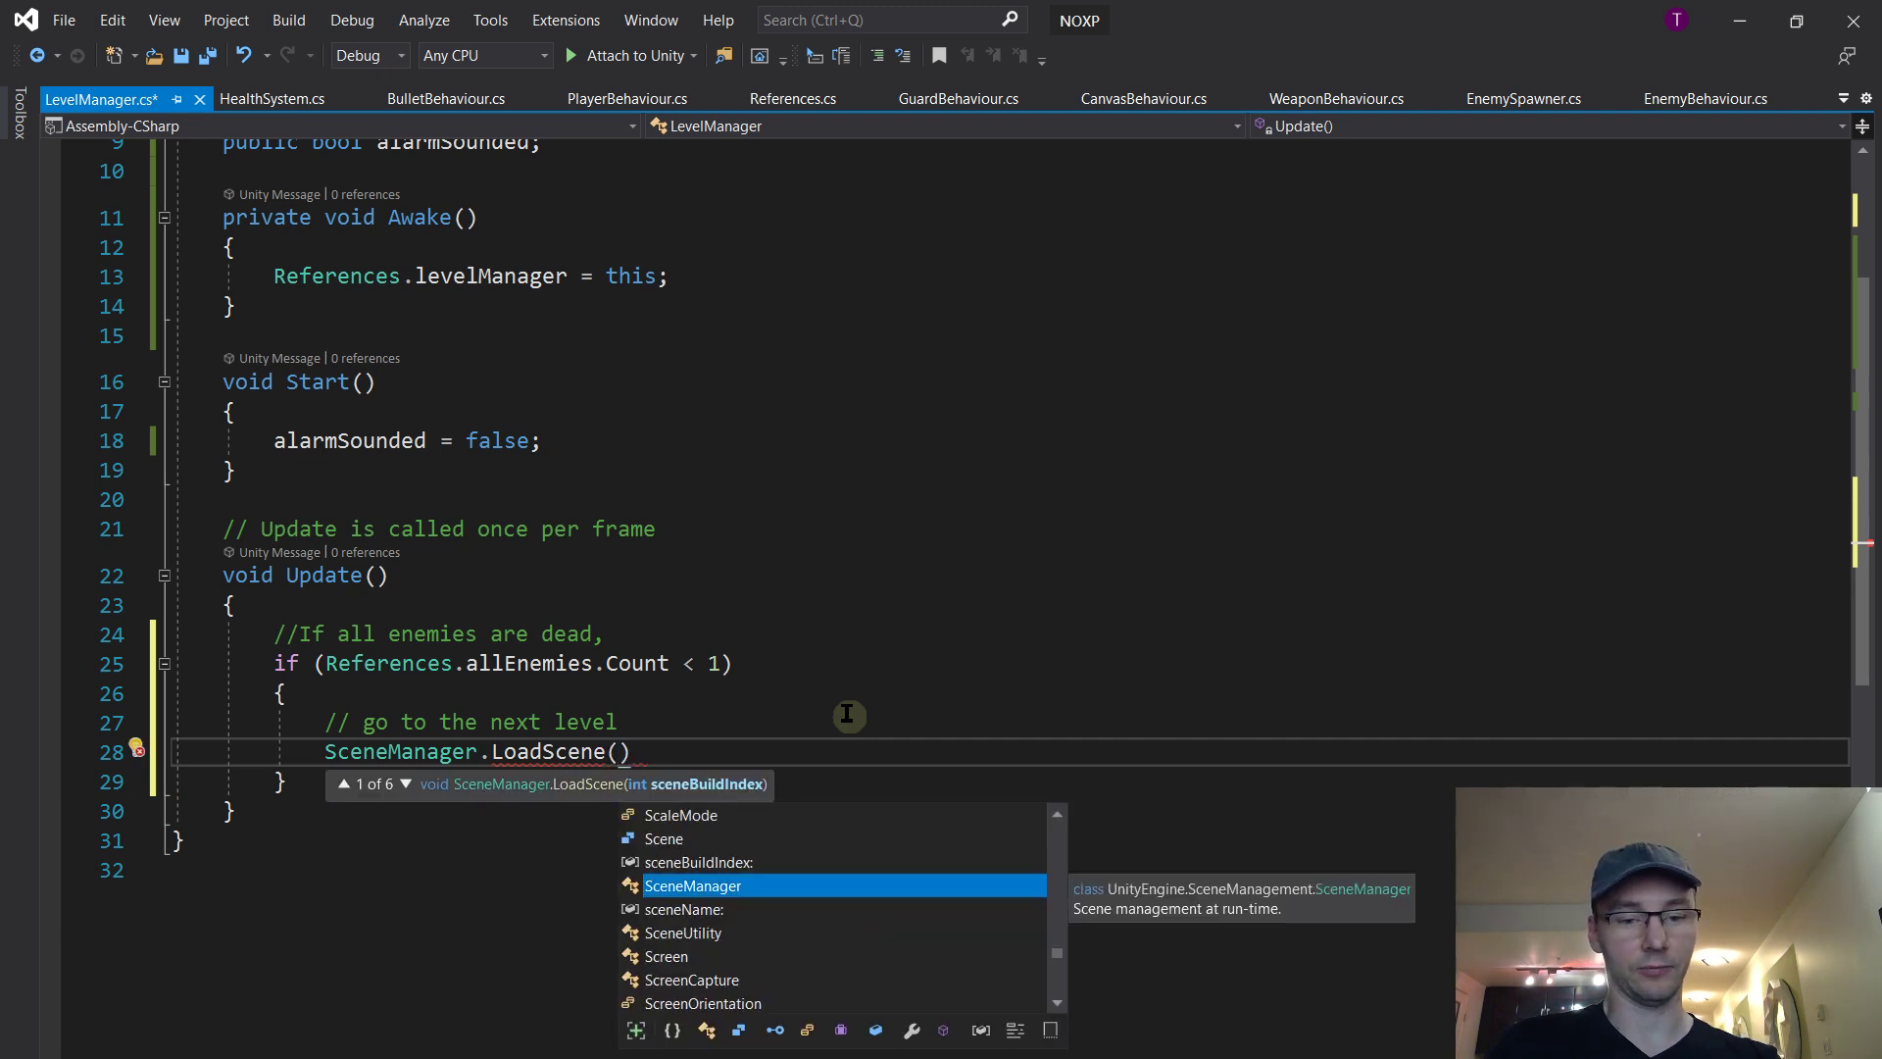
{"action": "left_click", "coordinate": [407, 784]}
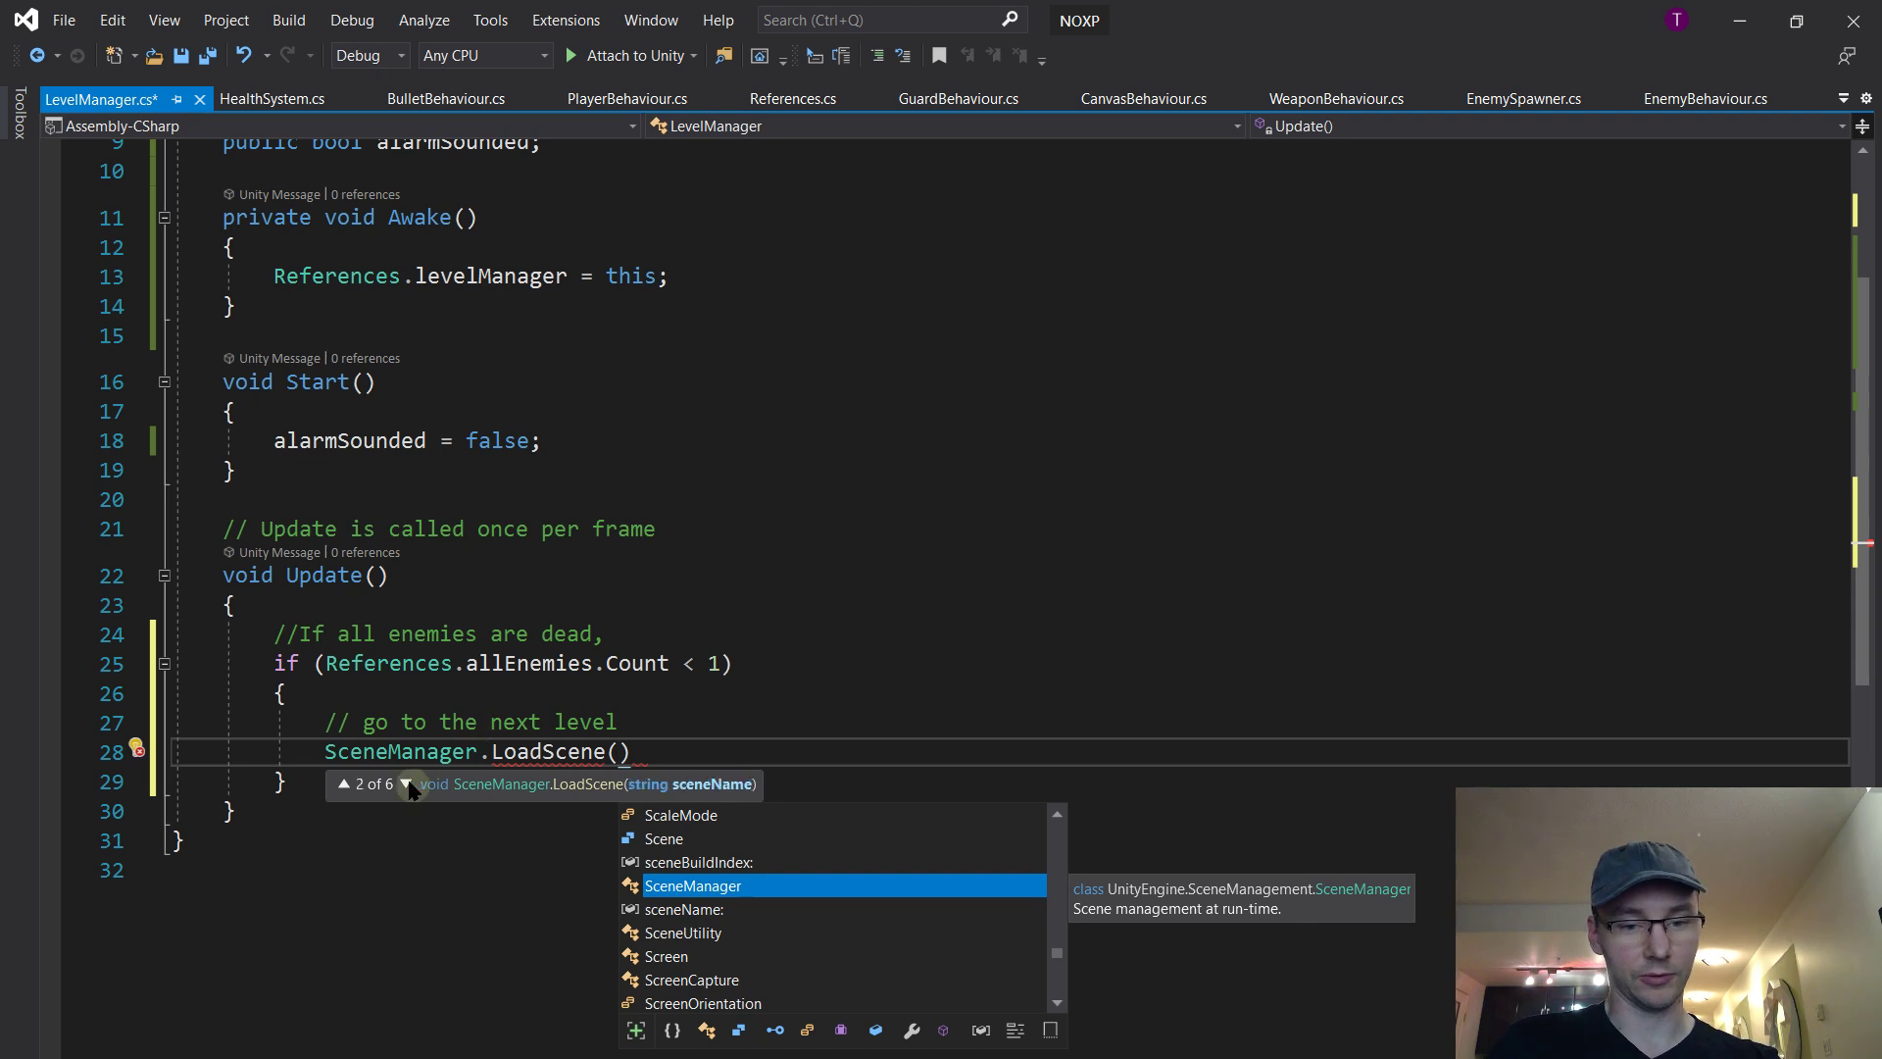
{"action": "left_click", "coordinate": [630, 750]}
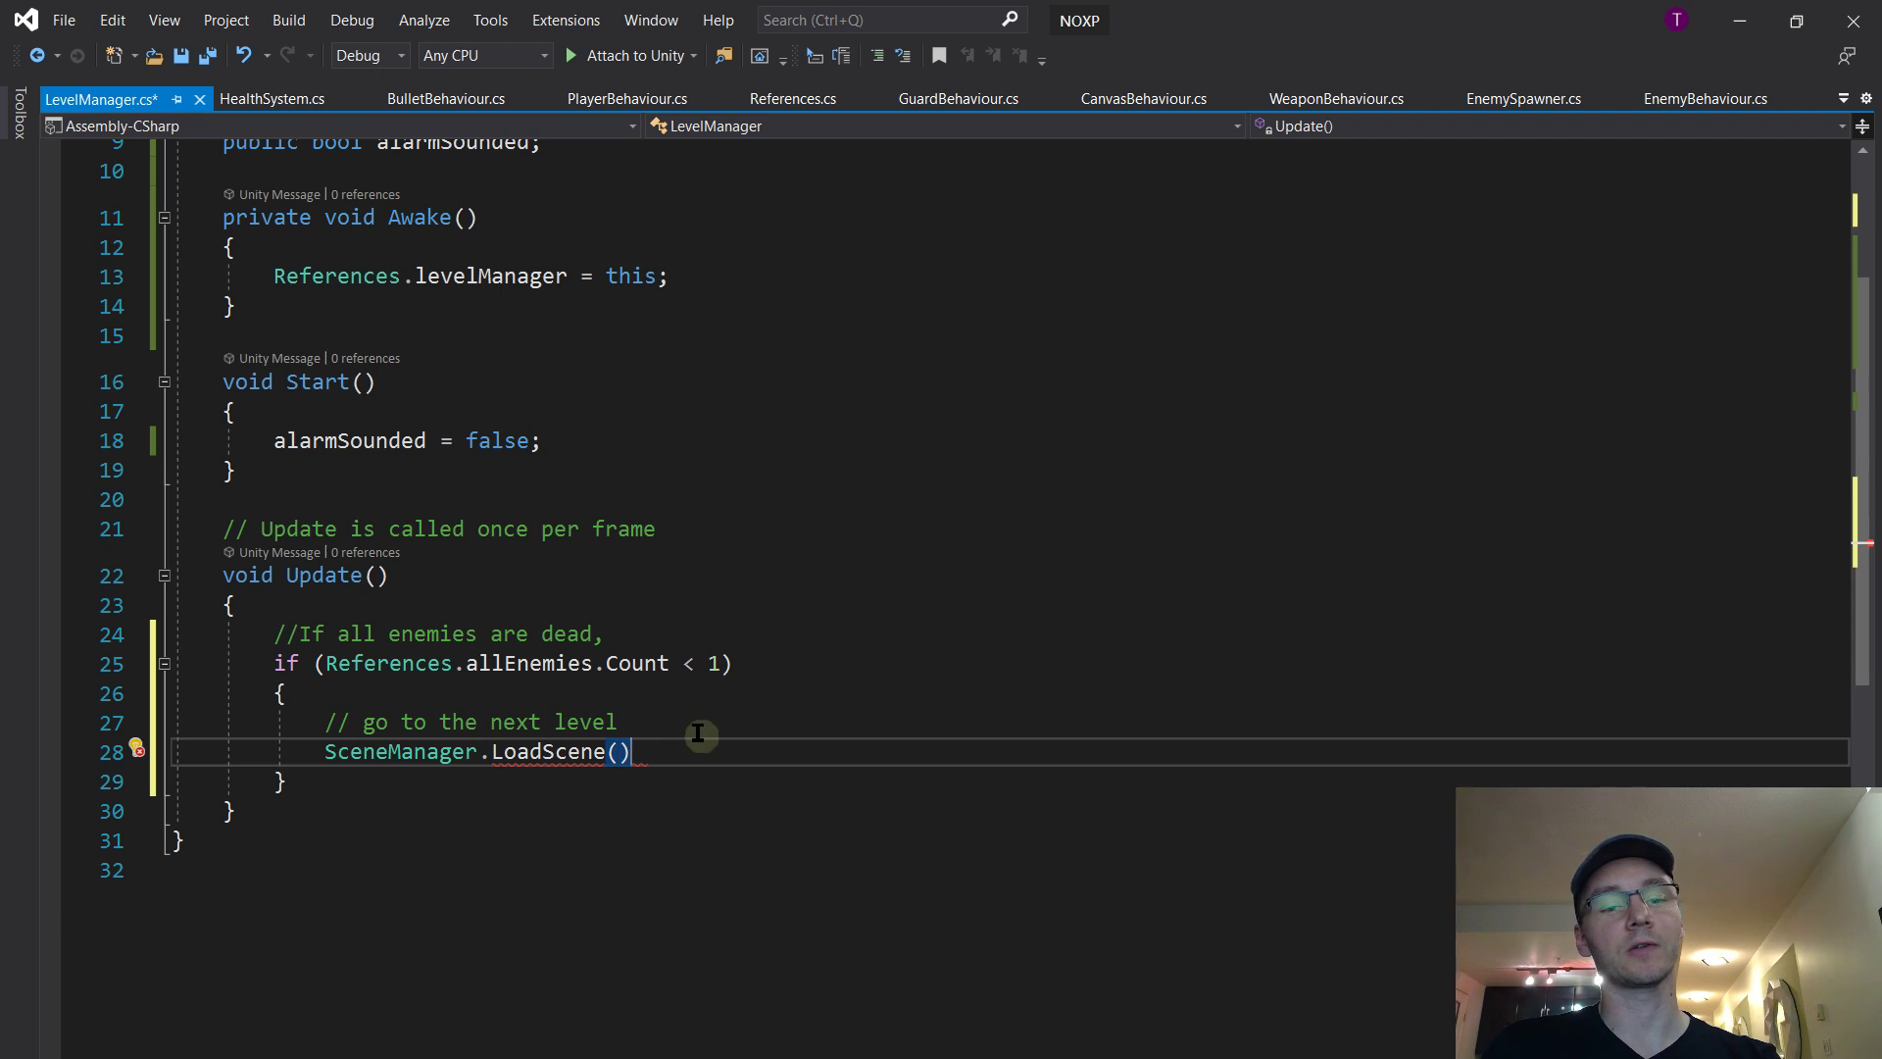
{"action": "type", "text": "\"Level 2\");"}
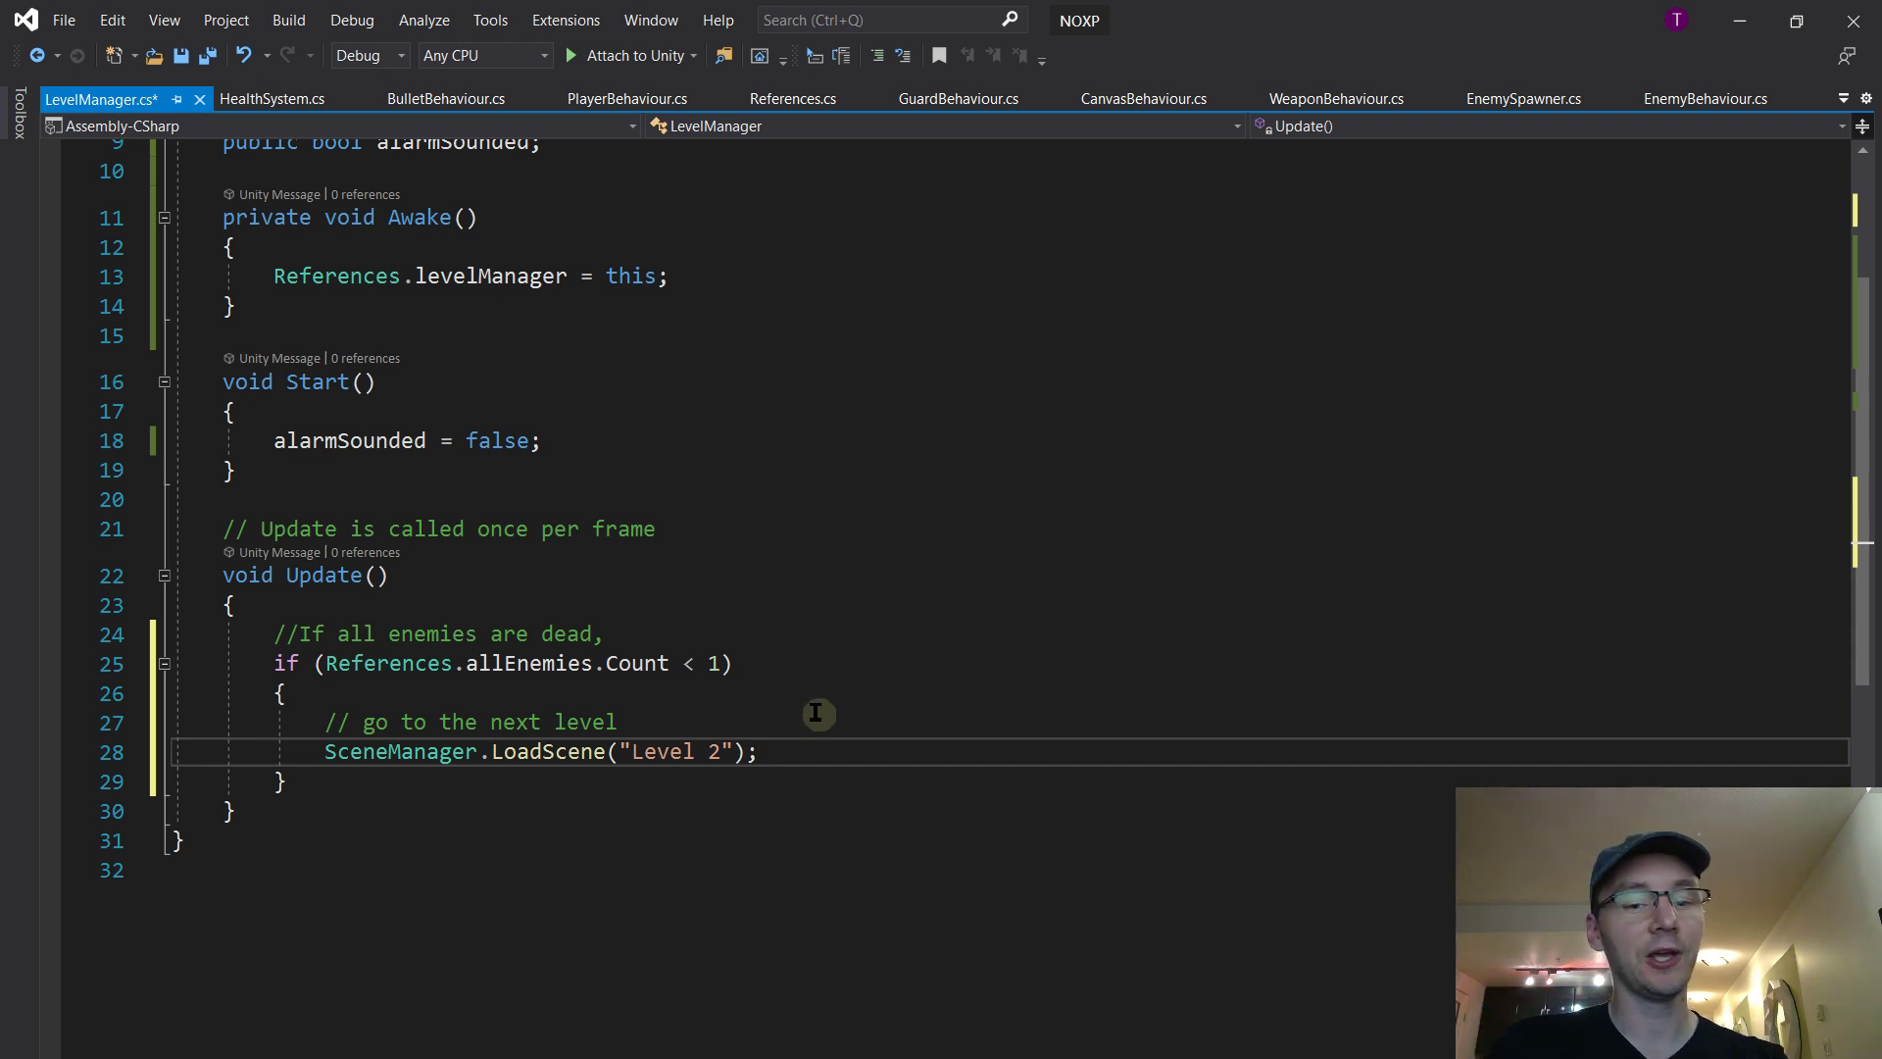
Below alarmSounded, declare "public SceneAsset nextLevel;" in LevelManager, importing the UnityEditor namespace for SceneAsset
{"action": "scroll", "coordinate": [784, 666], "scroll_direction": "up", "scroll_amount": 3}
{"action": "left_click", "coordinate": [666, 411]}
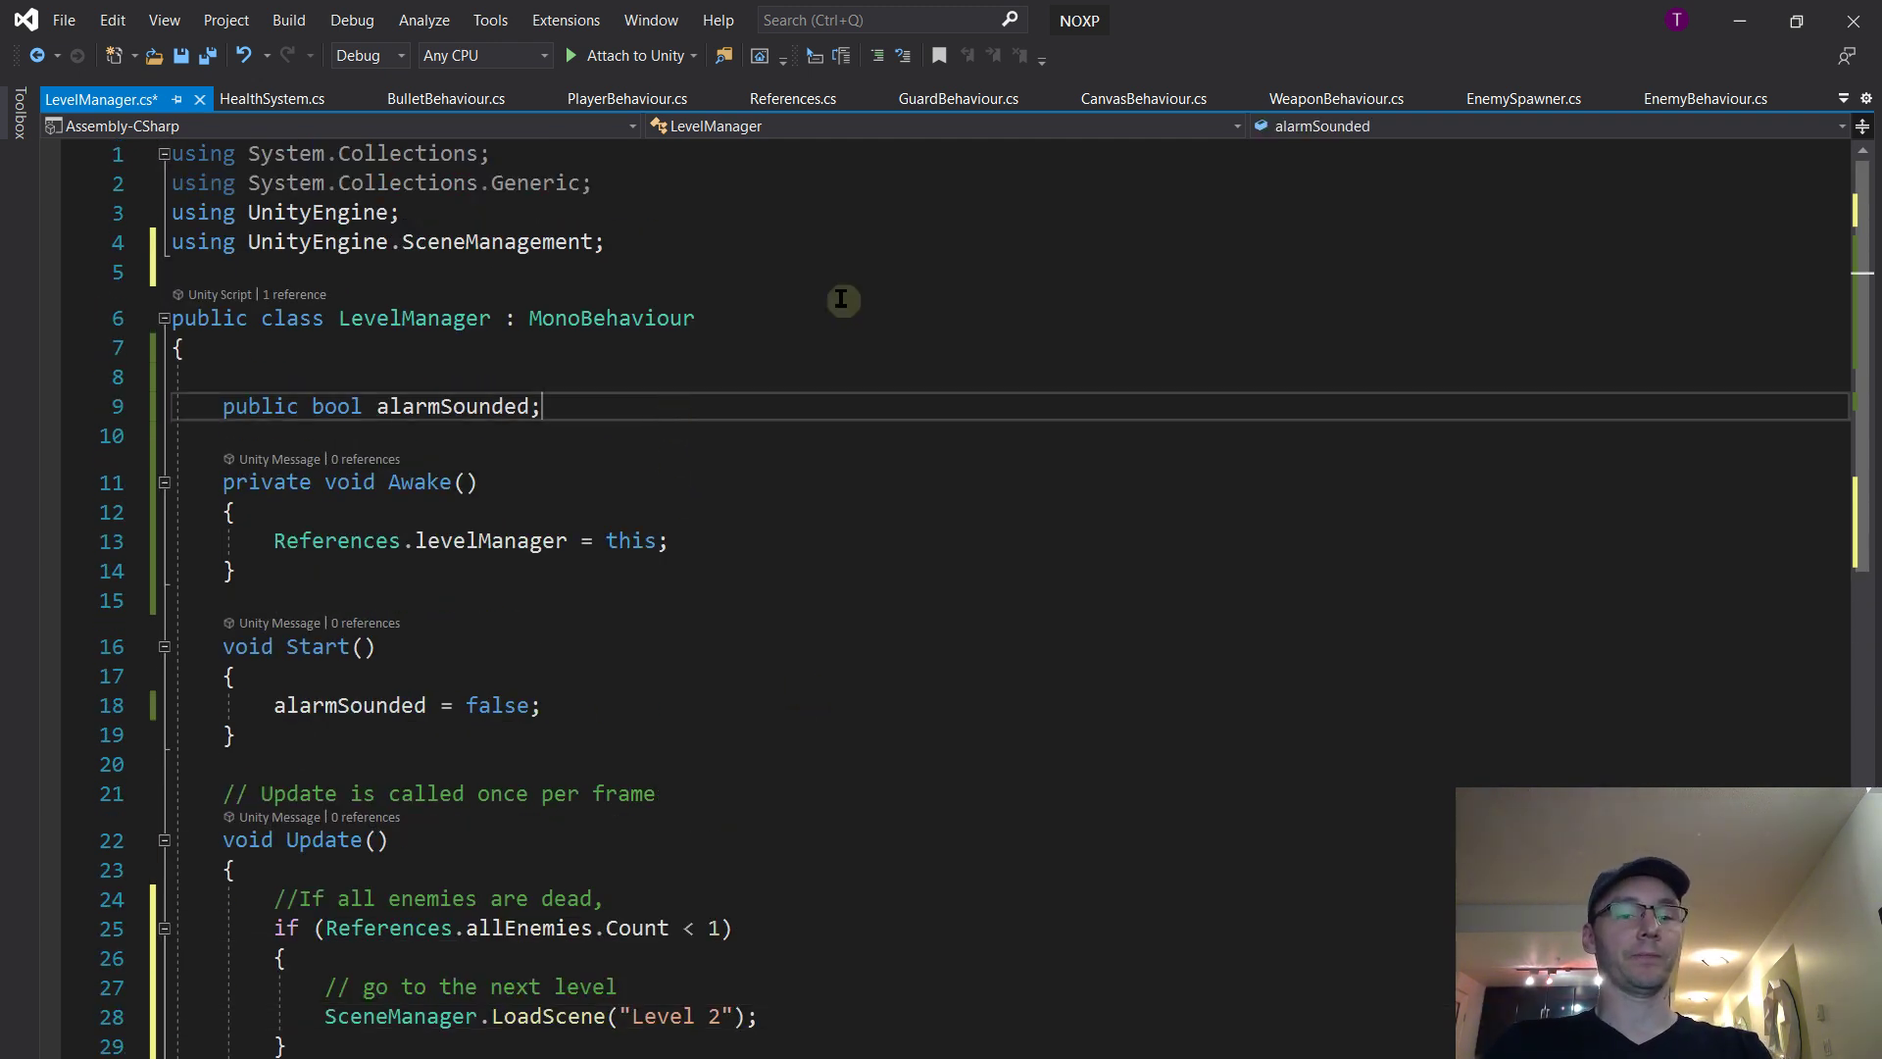
{"action": "key", "text": "Return"}
{"action": "type", "text": "public SceneAsset"}
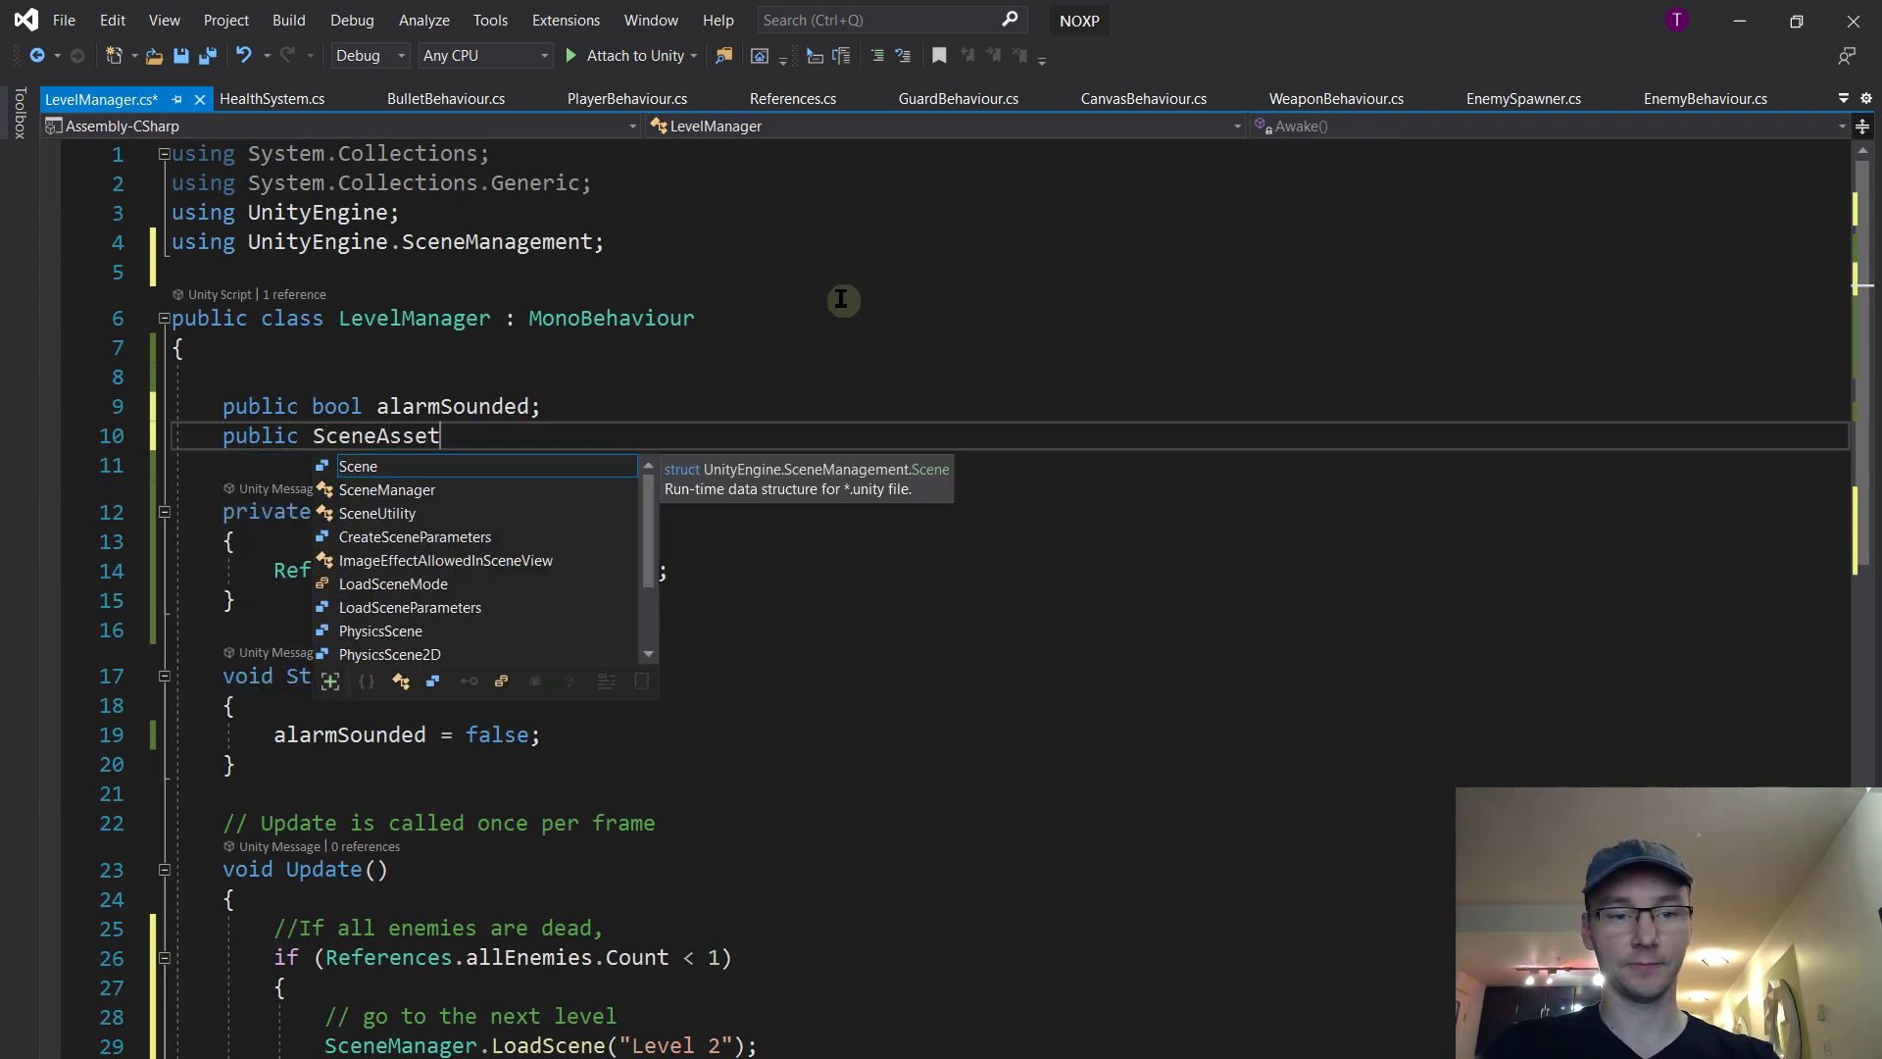
{"action": "key", "text": "Escape"}
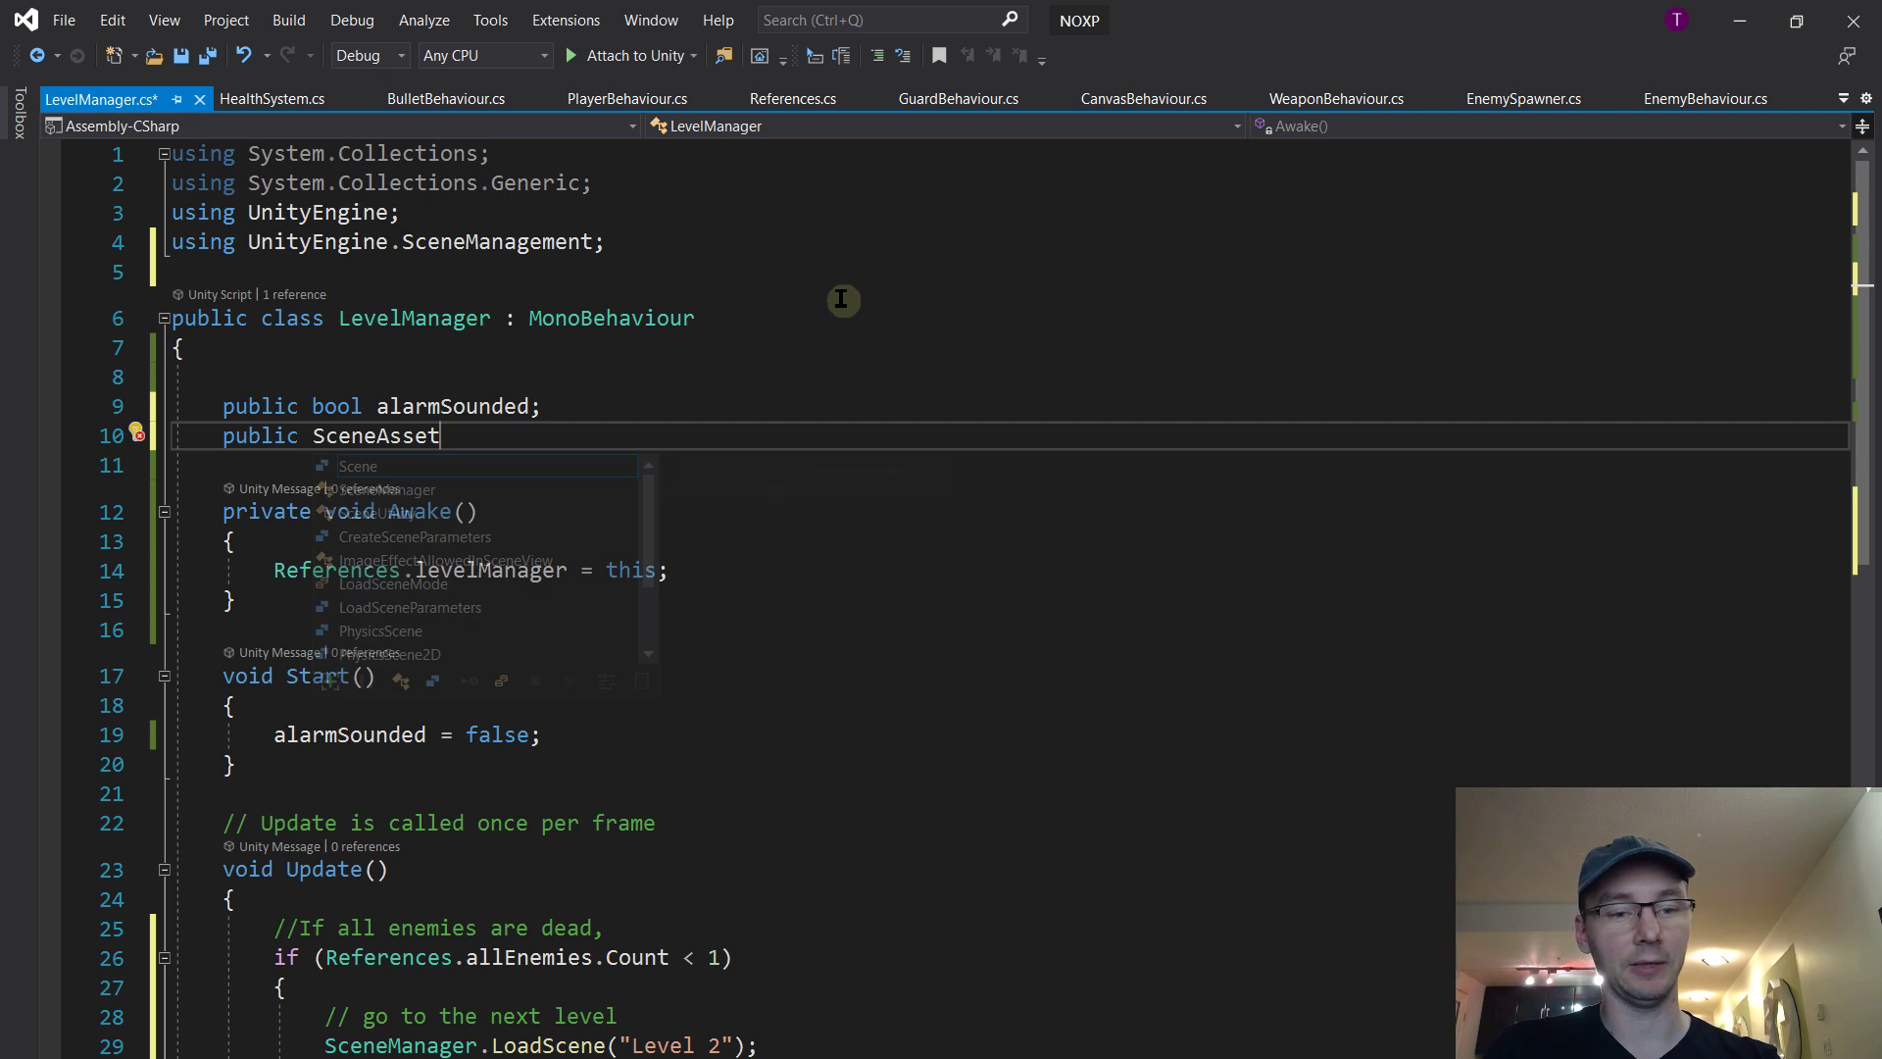
{"action": "key", "text": "ctrl+space"}
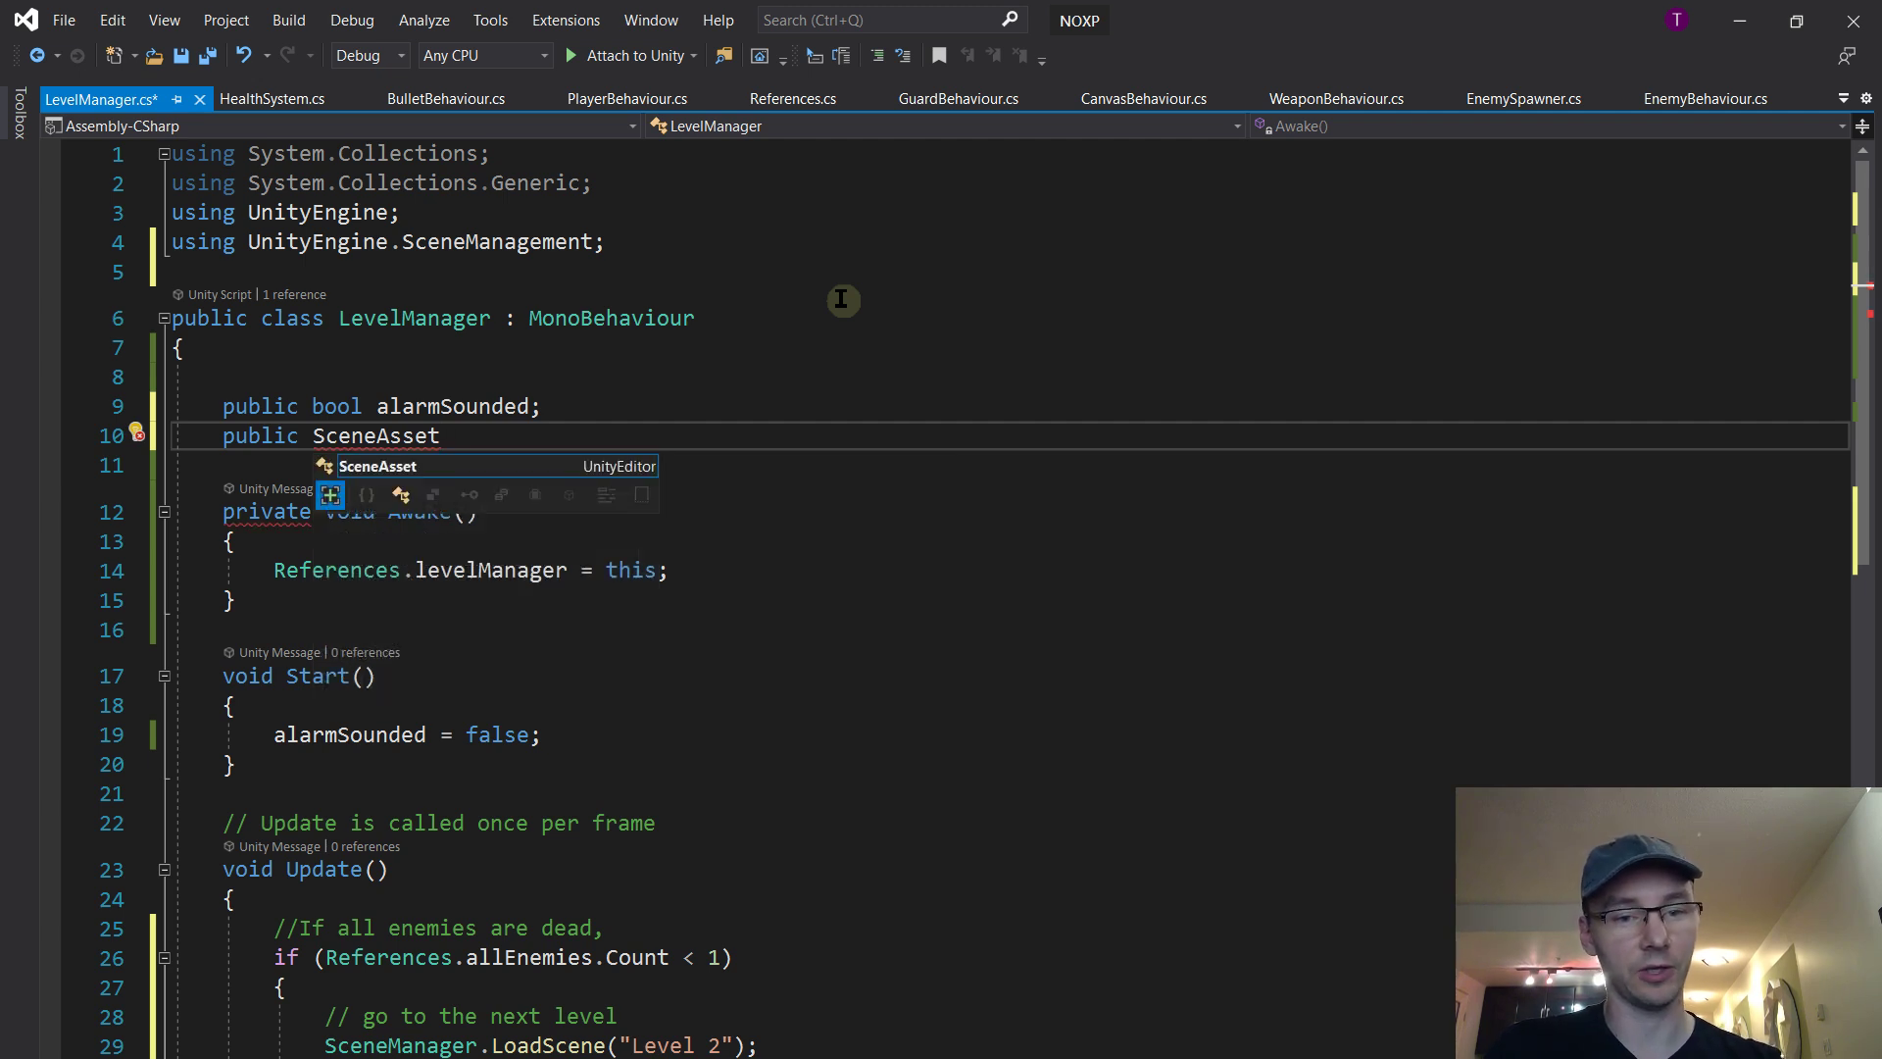
{"action": "left_click", "coordinate": [578, 466]}
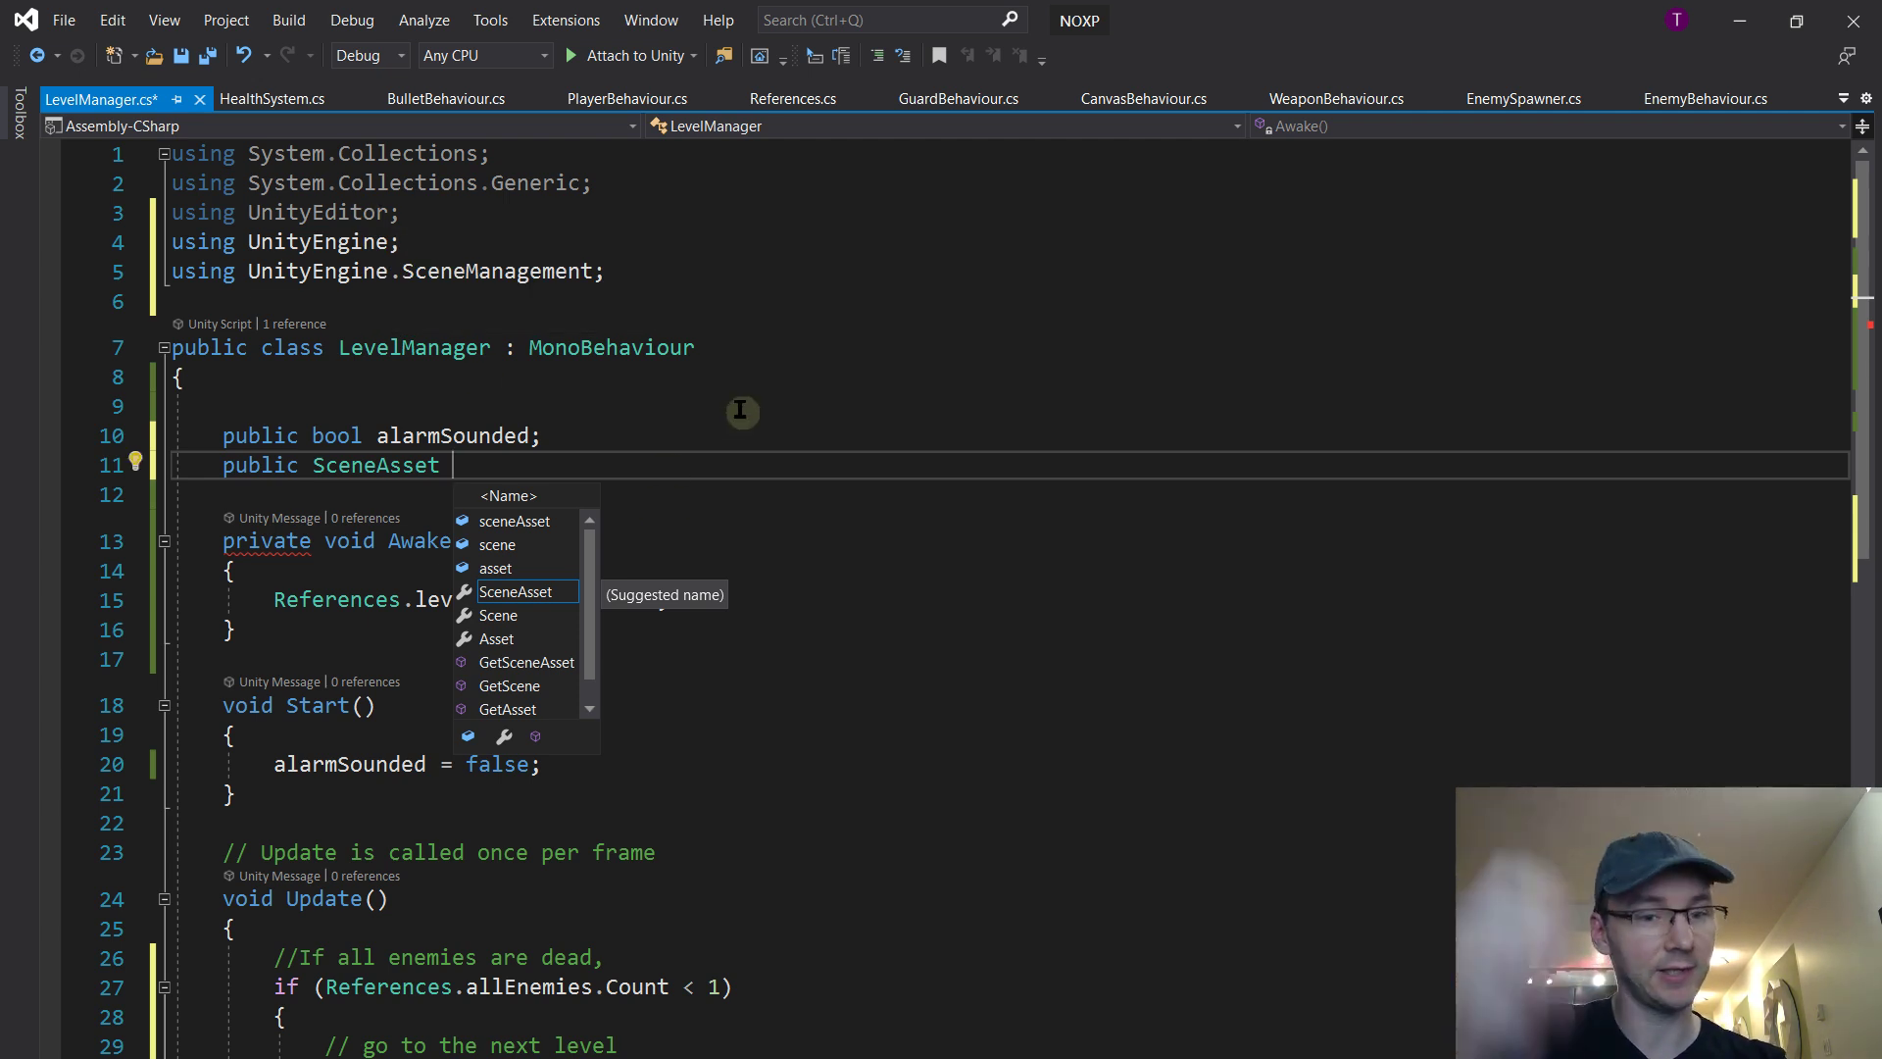
{"action": "type", "text": "nextLevel;"}
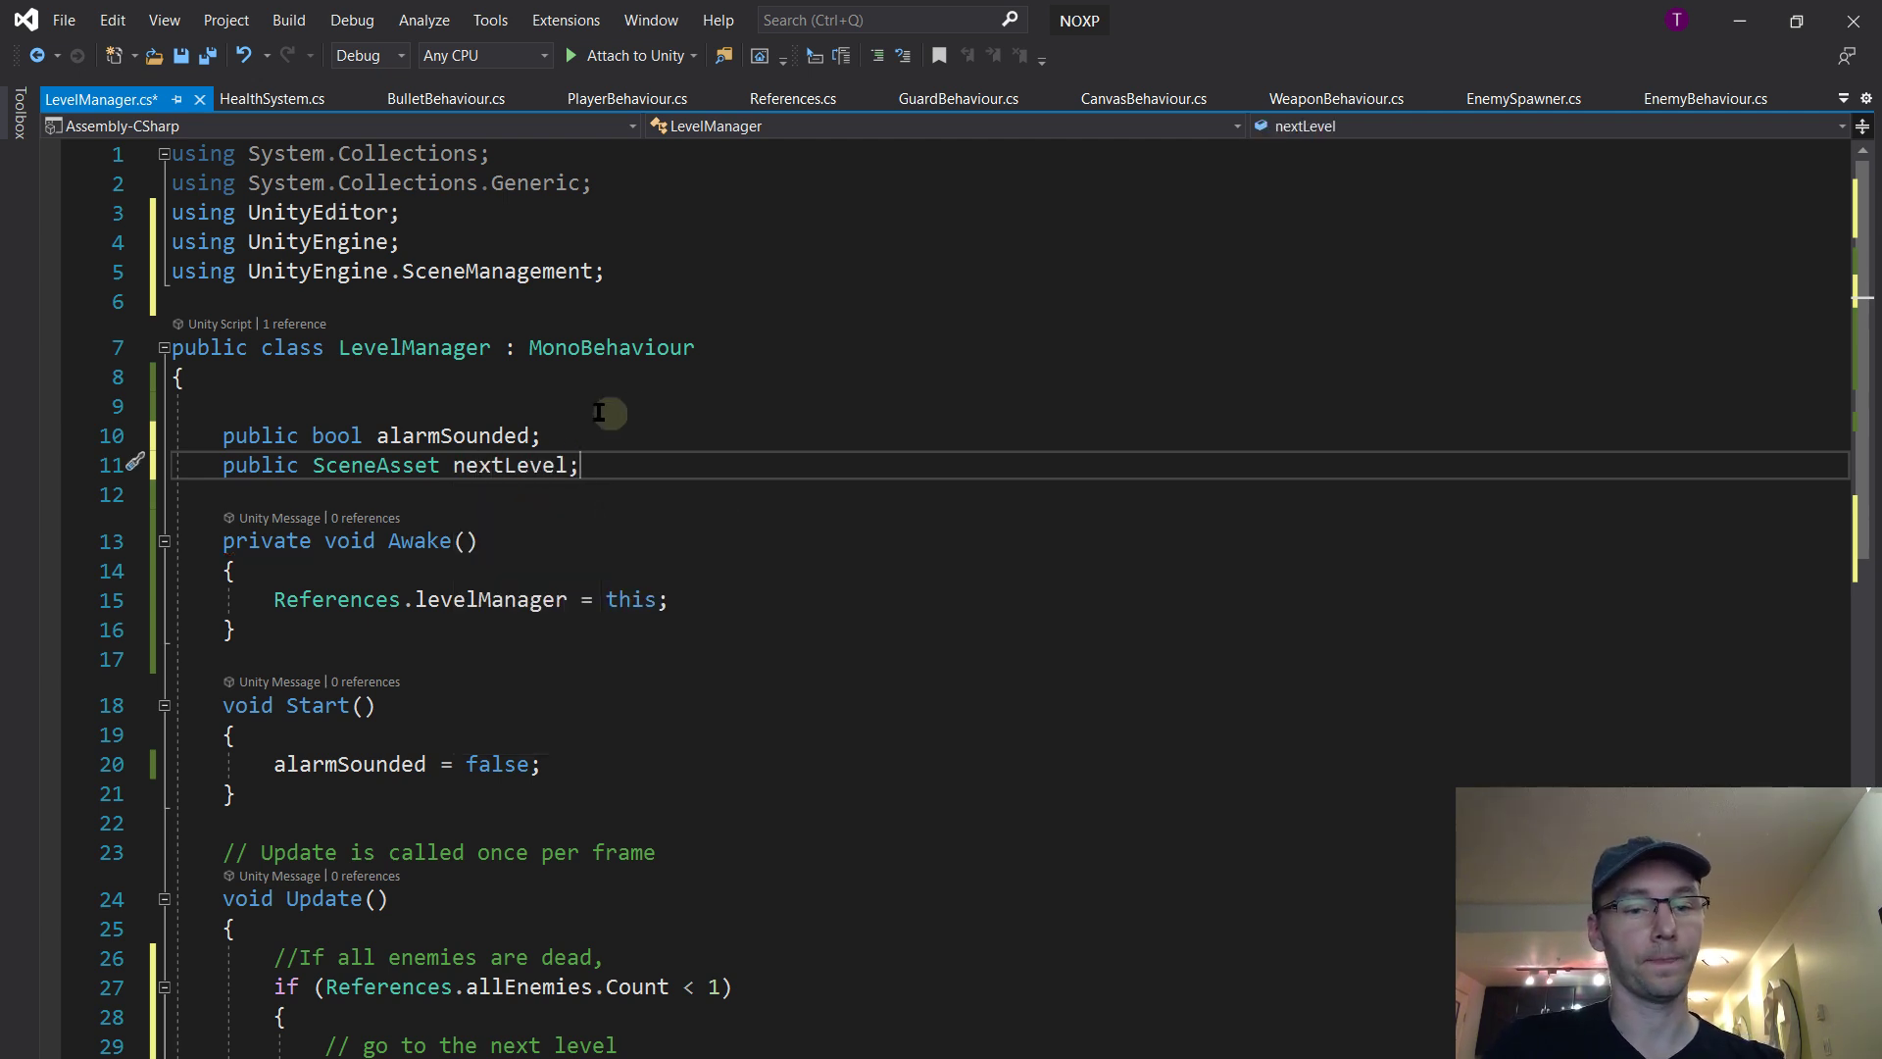
Replace the "Level 2" string in the SceneManager.LoadScene call with nextLevel.name and save the LevelManager script
{"action": "double_click", "coordinate": [520, 467]}
{"action": "key", "text": "ctrl+c"}
{"action": "scroll", "coordinate": [598, 530], "scroll_direction": "down", "scroll_amount": 6}
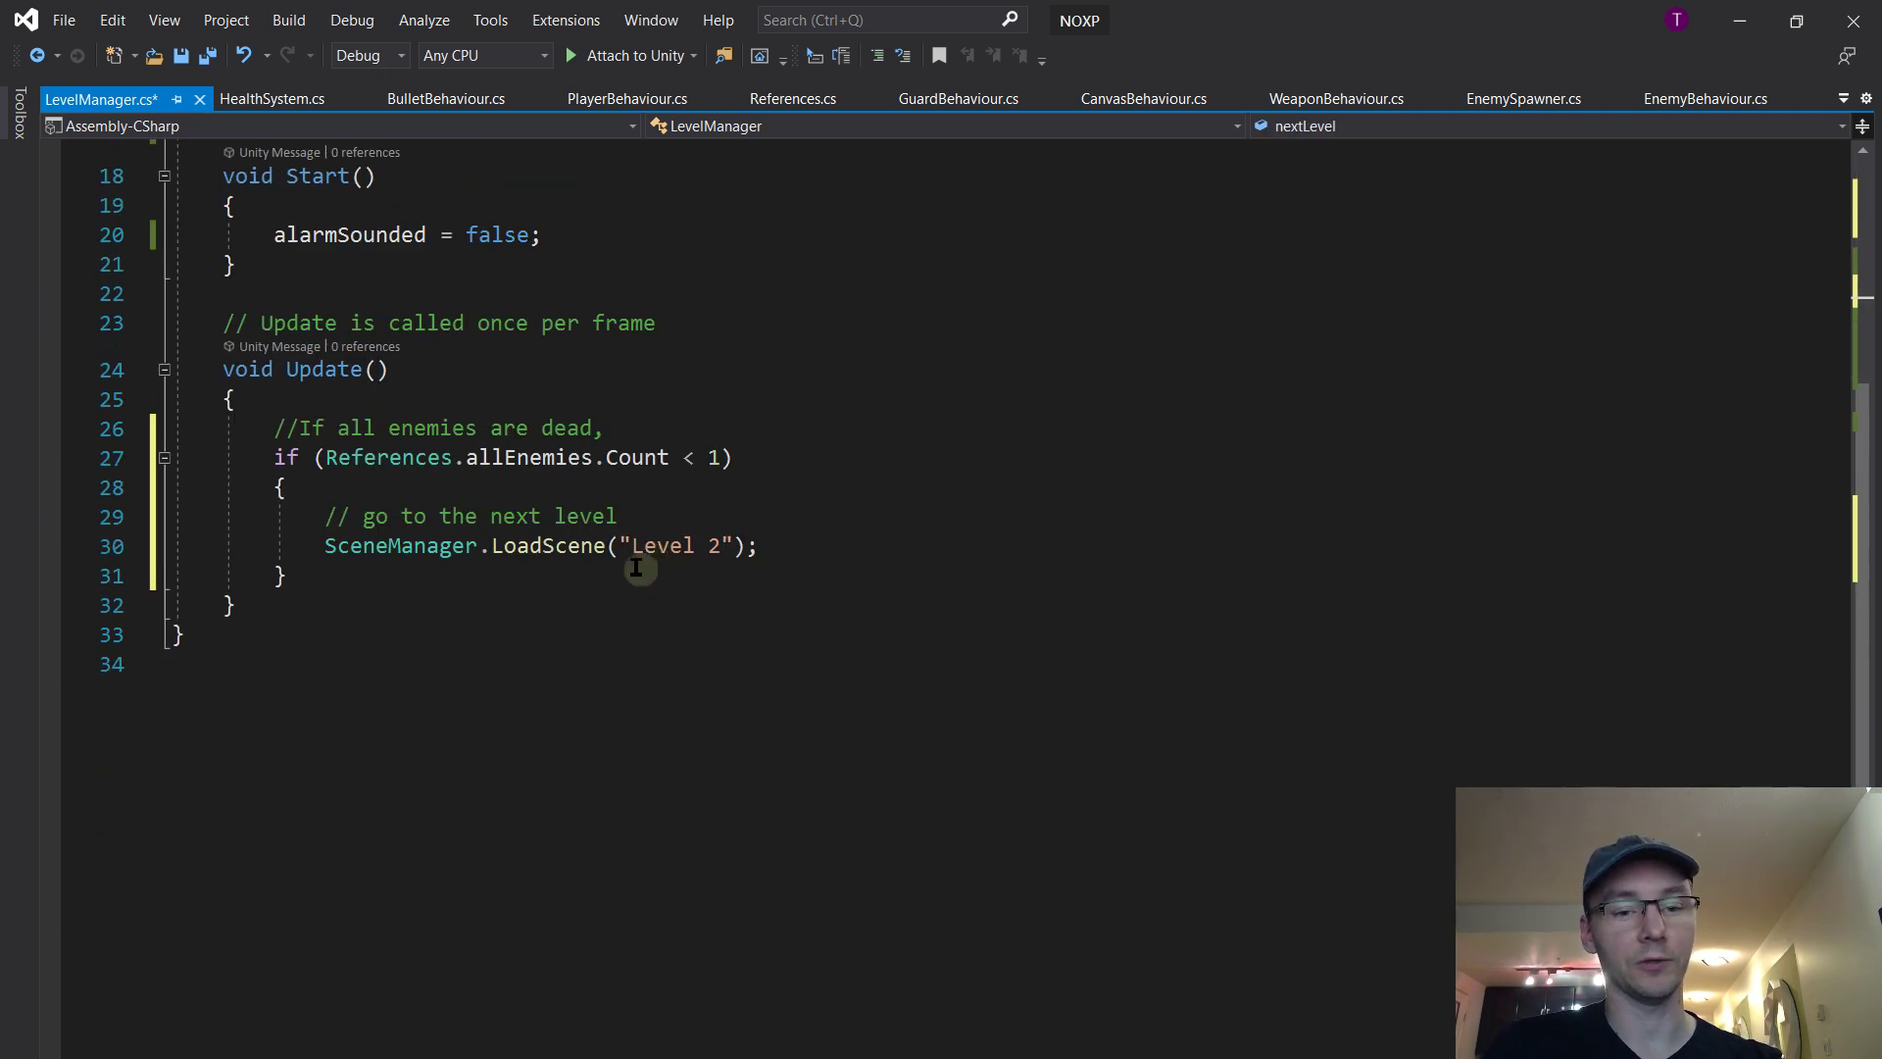
{"action": "left_click_drag", "start_coordinate": [620, 546], "coordinate": [733, 546]}
{"action": "key", "text": "ctrl+v"}
{"action": "type", "text": ".name"}
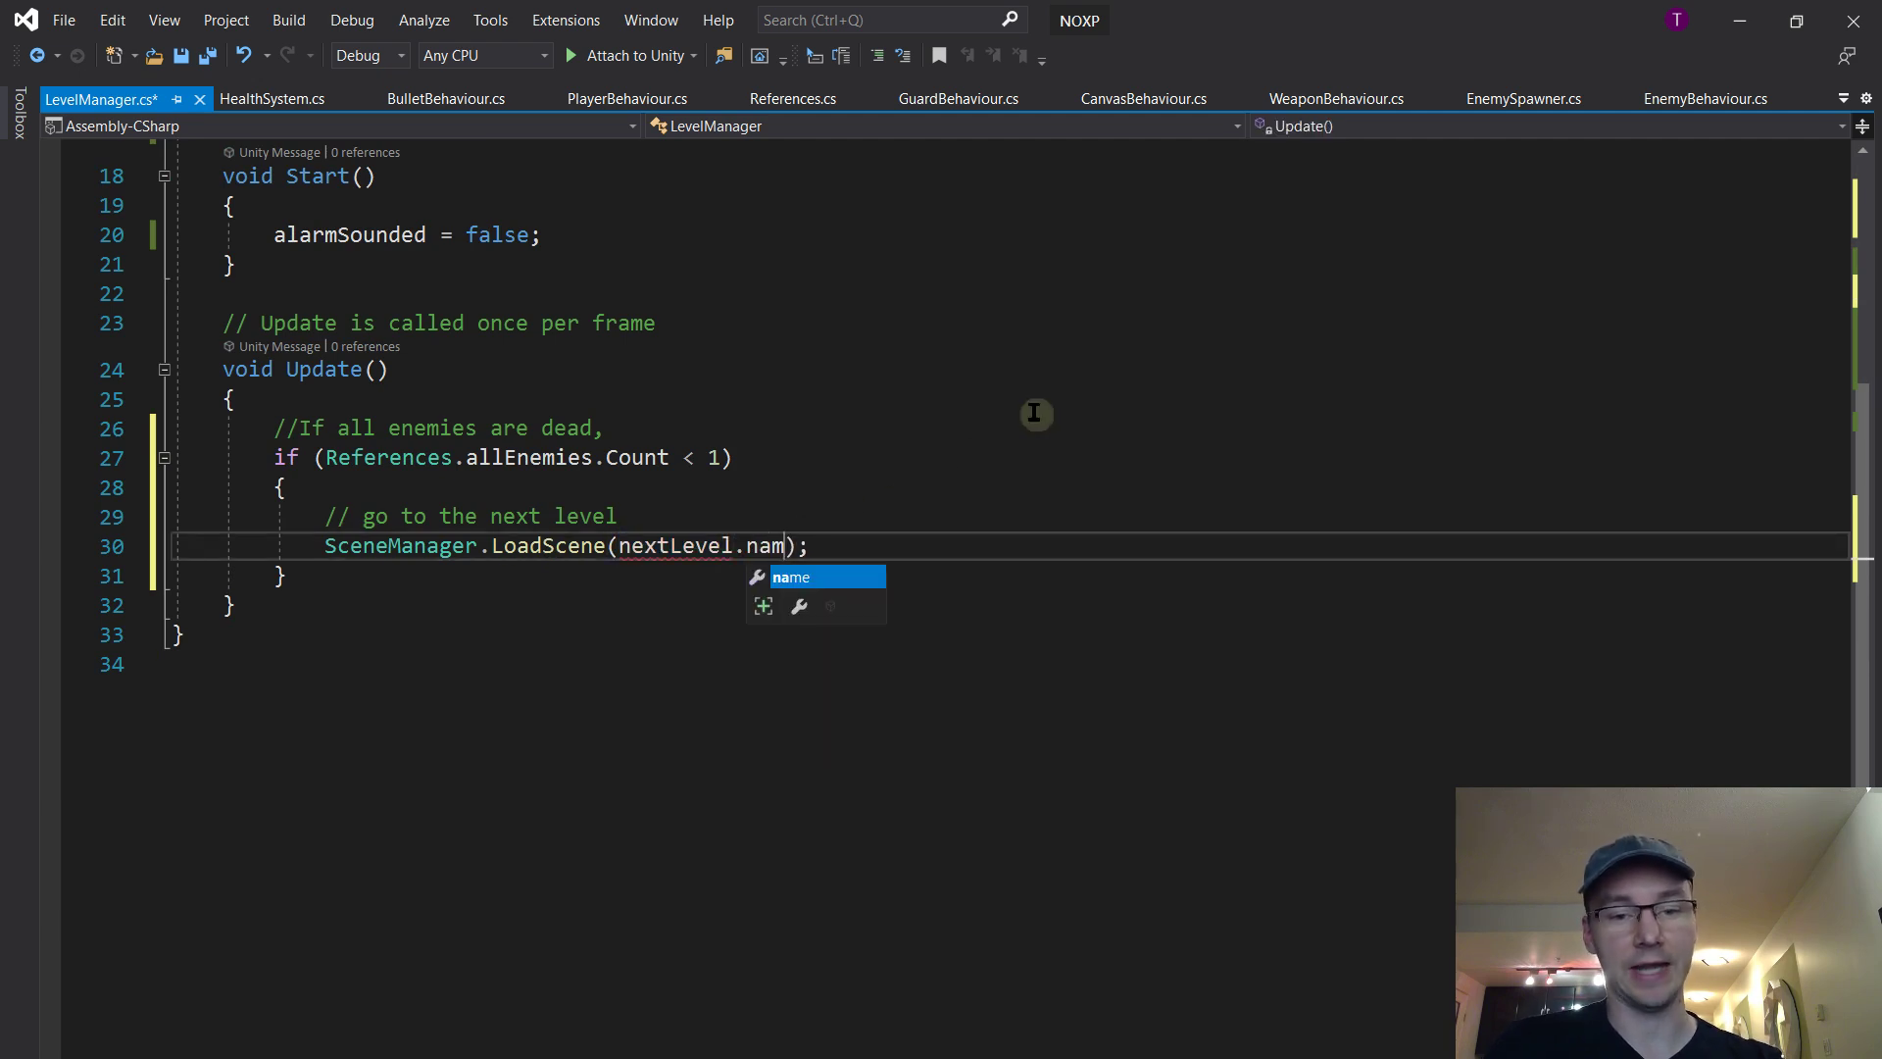
{"action": "left_click", "coordinate": [918, 528]}
{"action": "key", "text": "Down"}
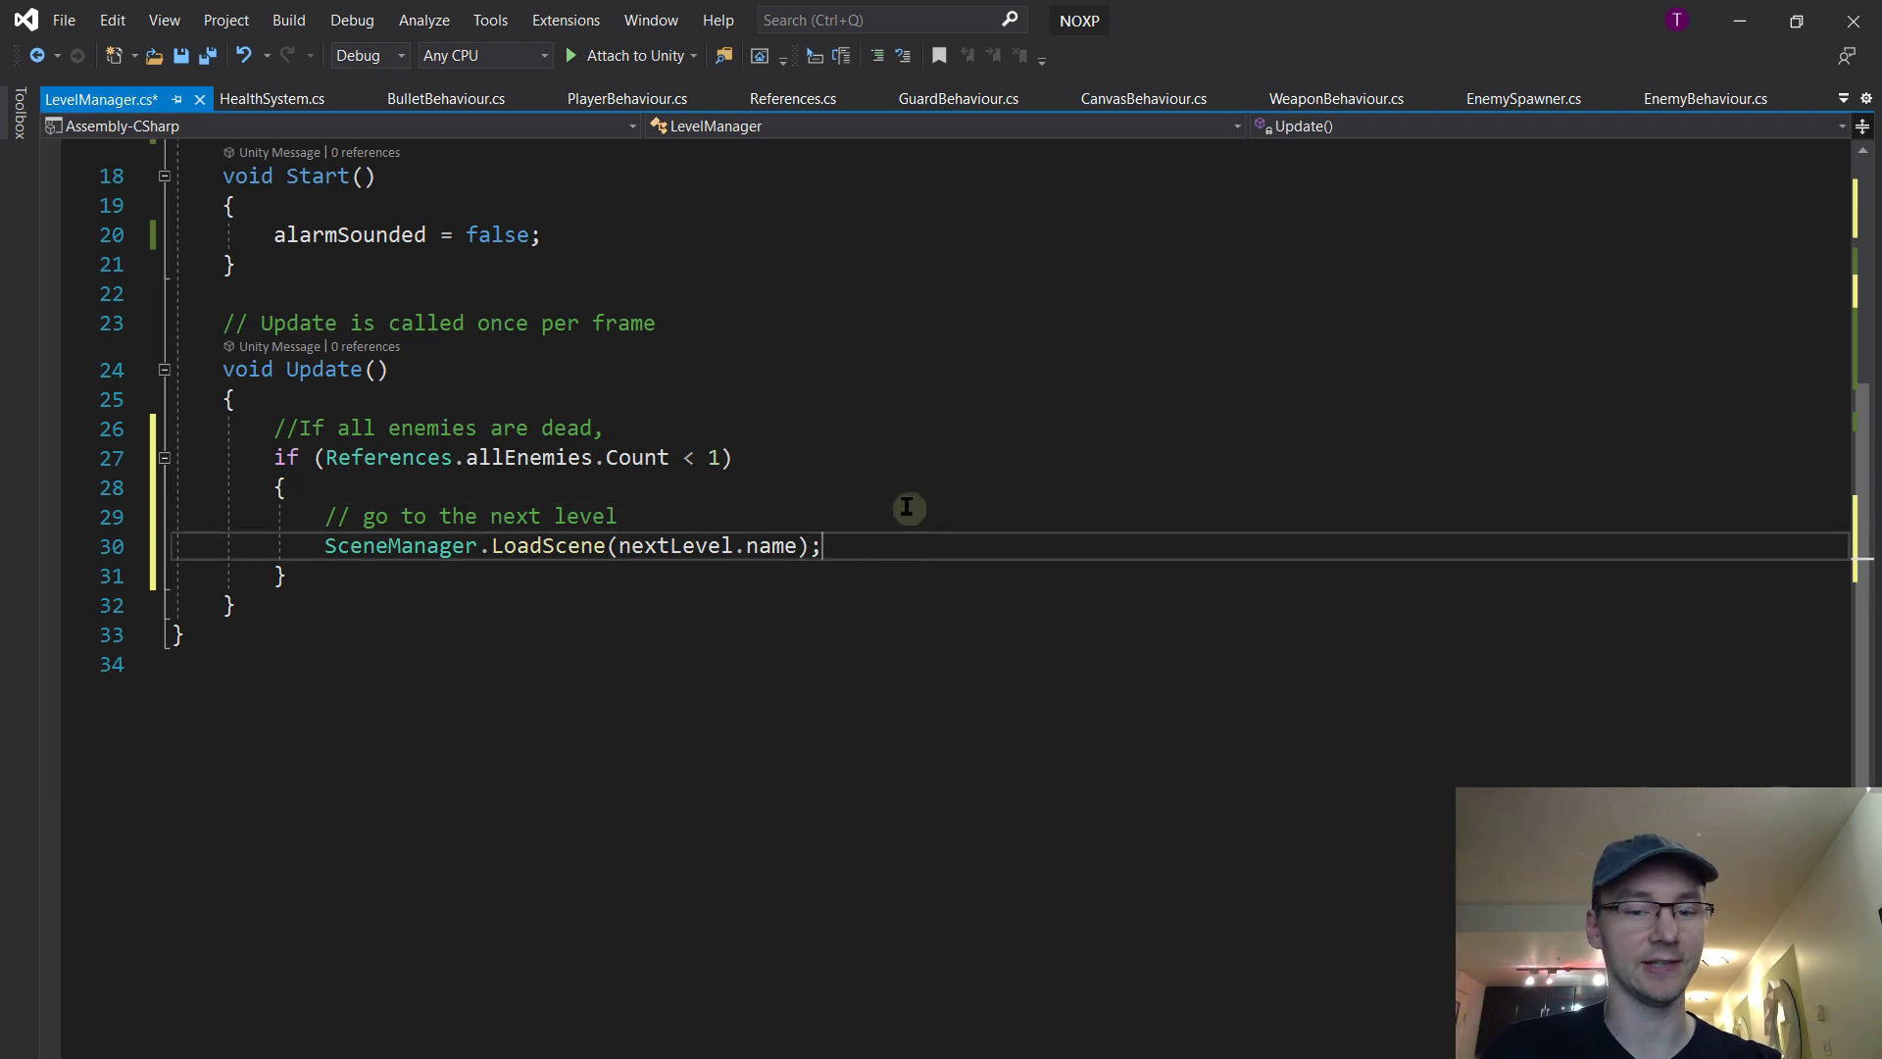
{"action": "key", "text": "ctrl+s"}
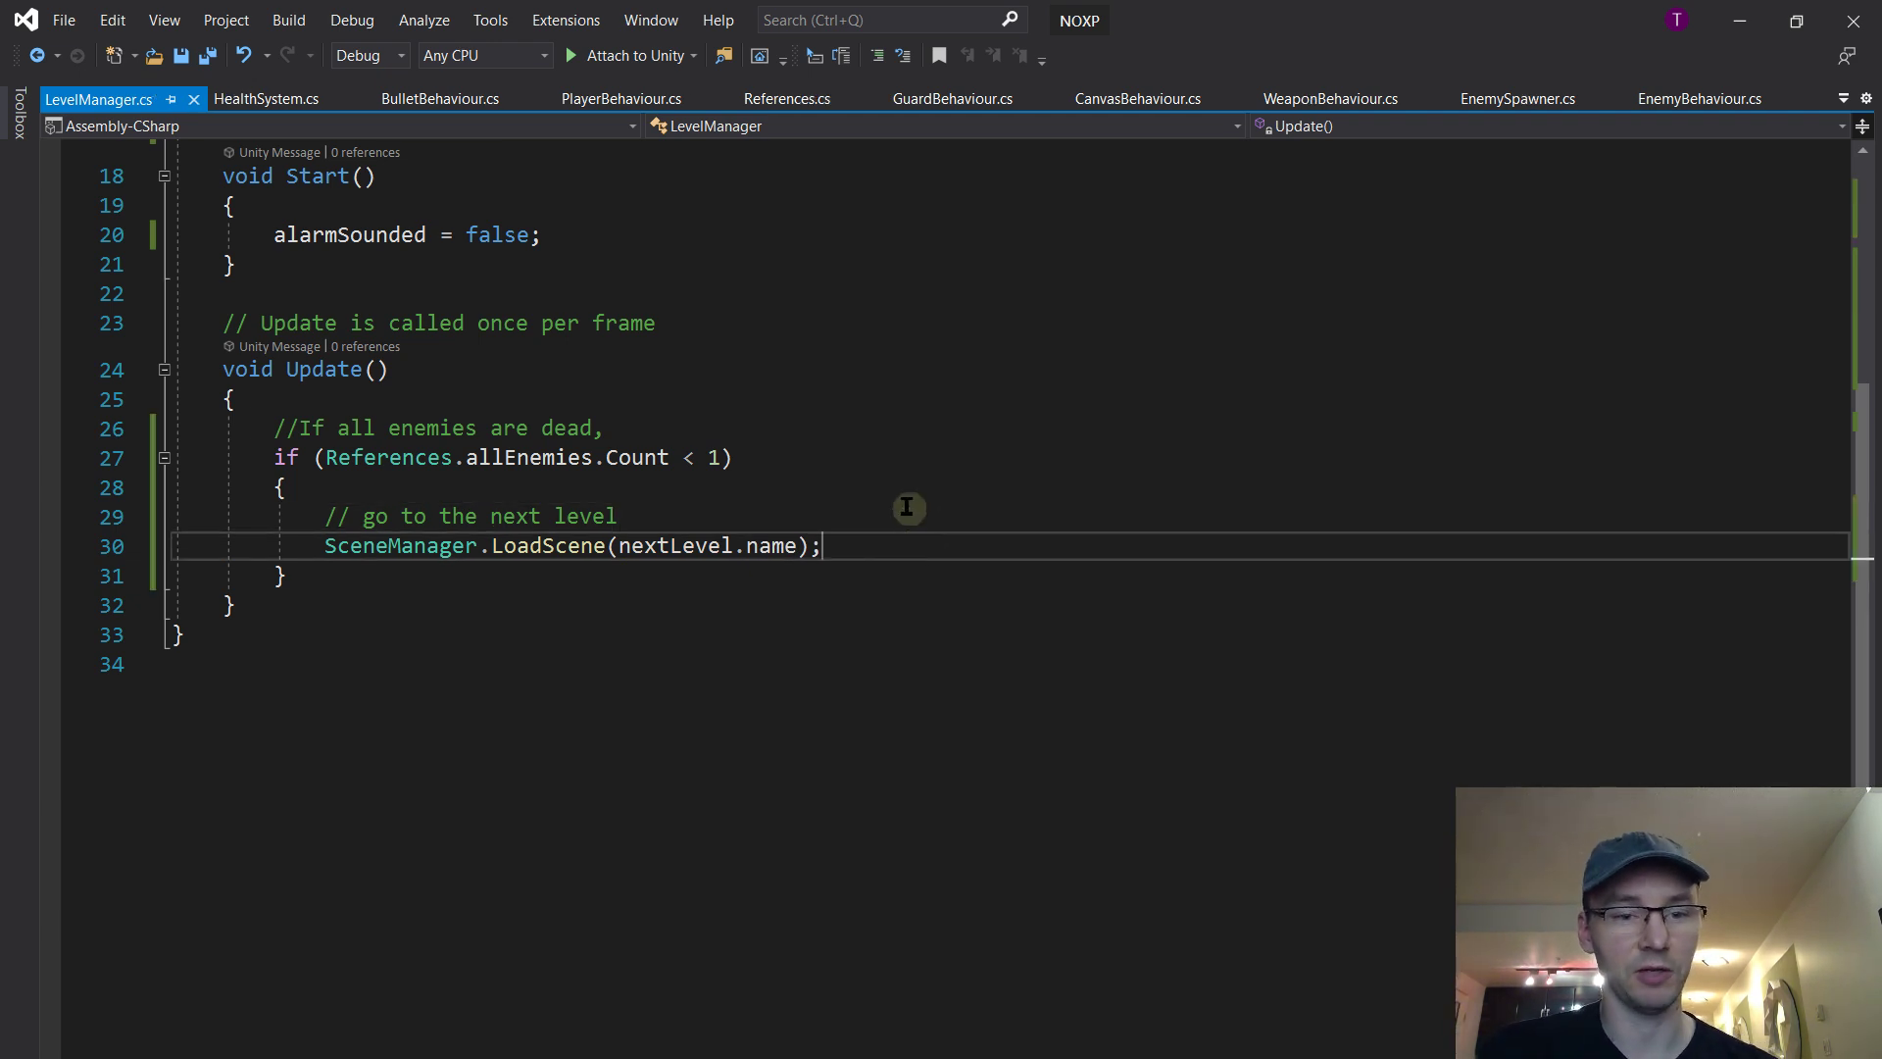
{"action": "scroll", "coordinate": [915, 546], "scroll_direction": "up", "scroll_amount": 6}
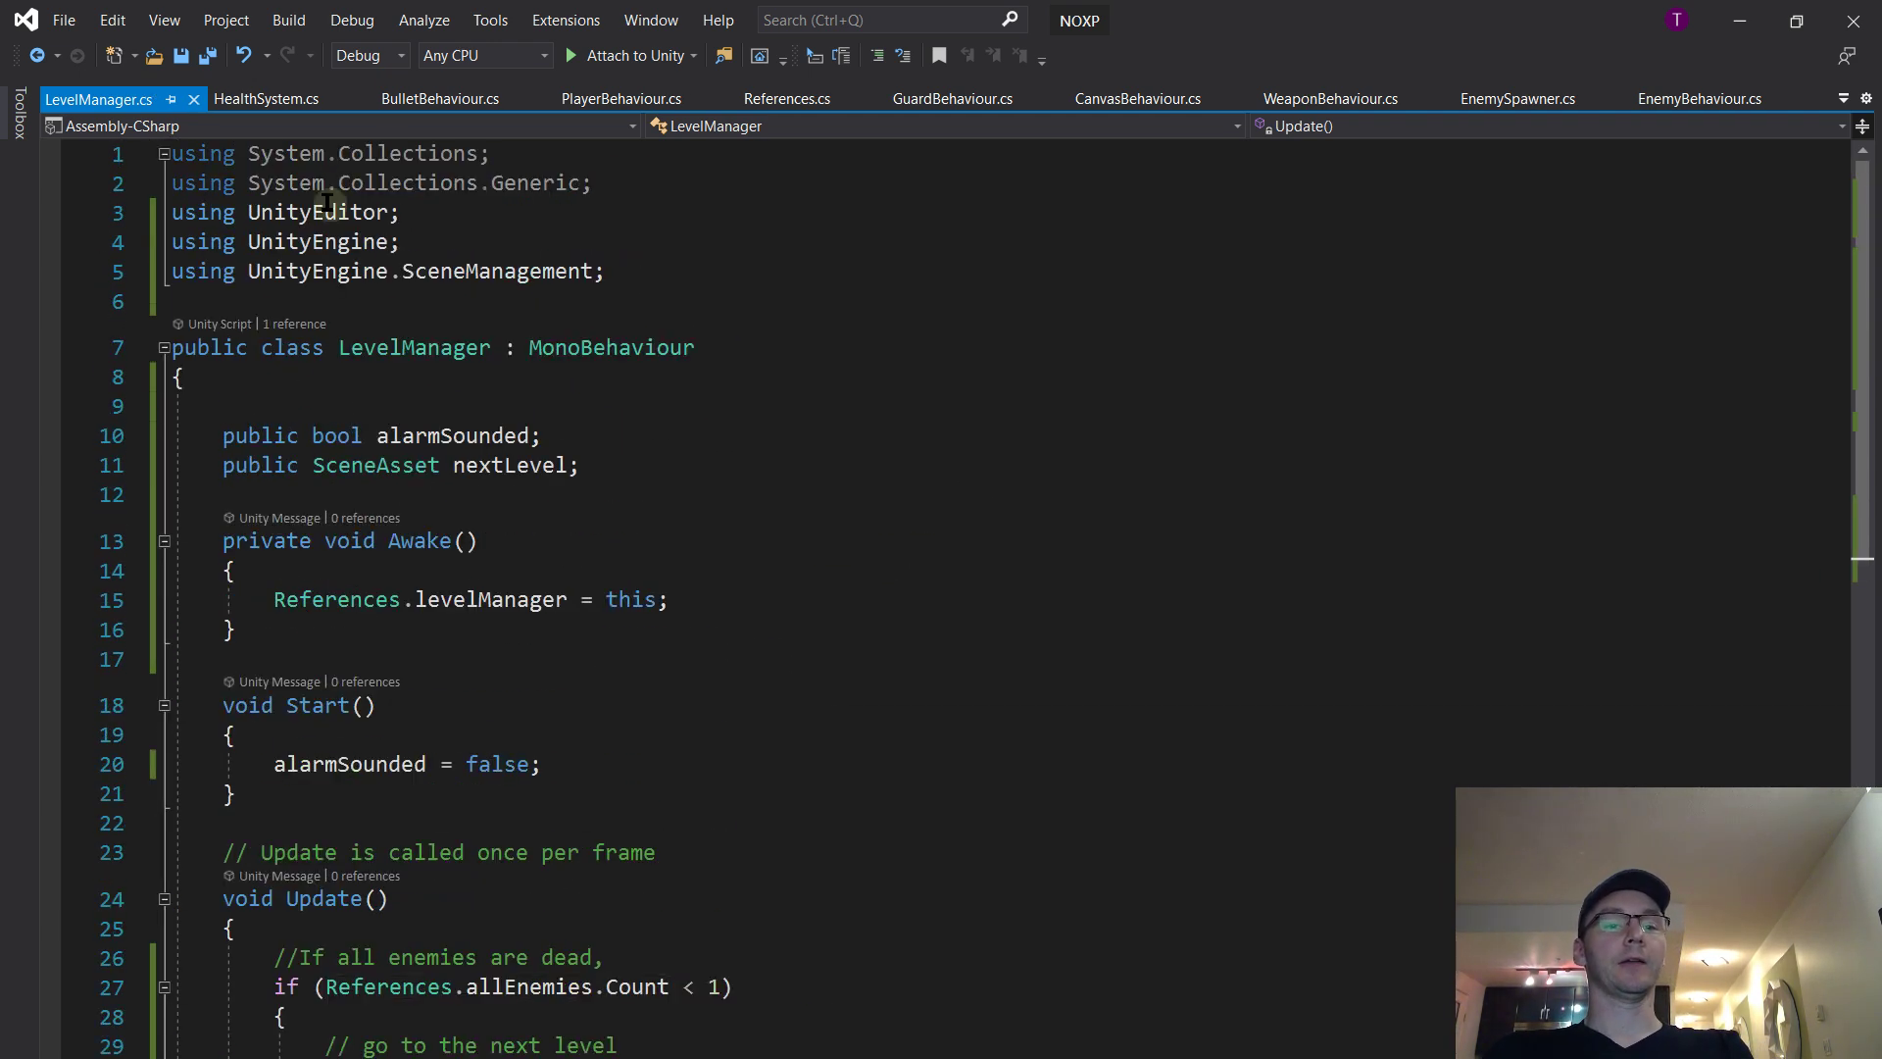
{"action": "scroll", "coordinate": [1039, 863], "scroll_direction": "down", "scroll_amount": 4}
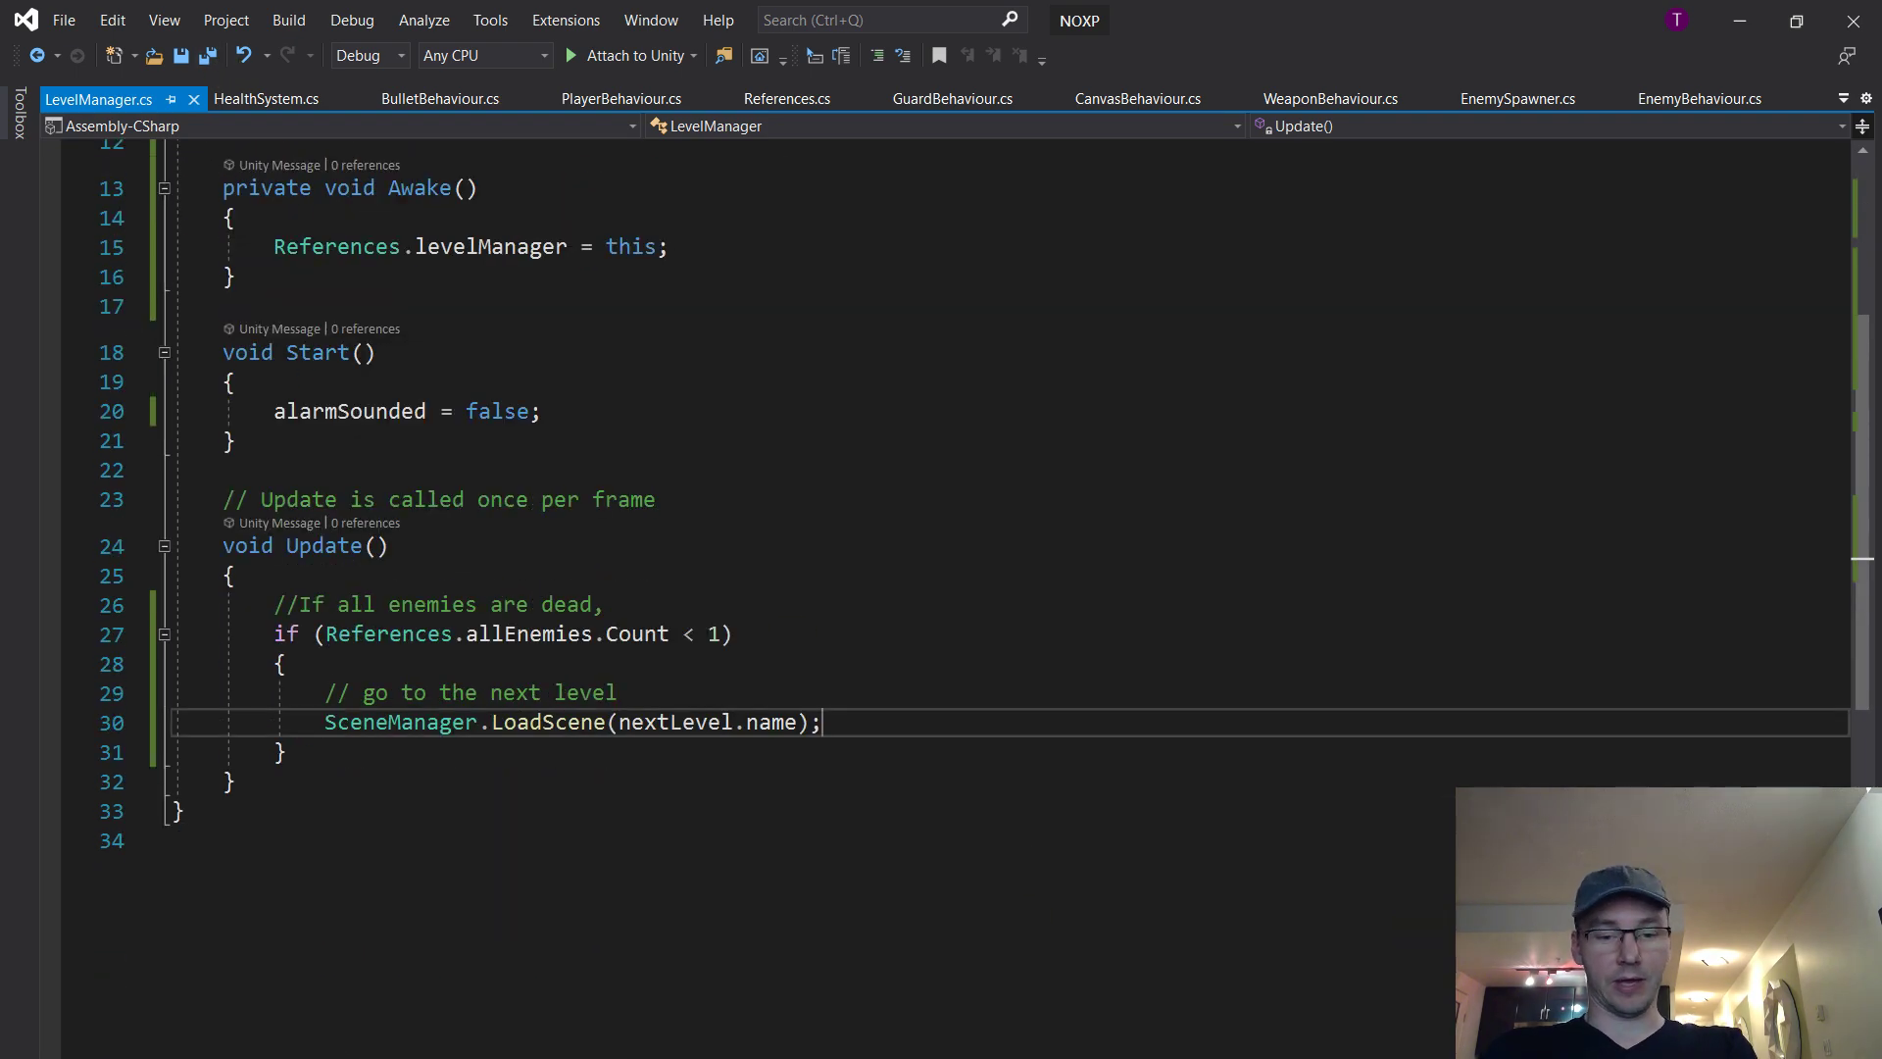
In Unity, assign the Level 2 scene from the Scenes folder as the Next Level of Level 1's Level Manager
{"action": "key", "text": "alt+Tab"}
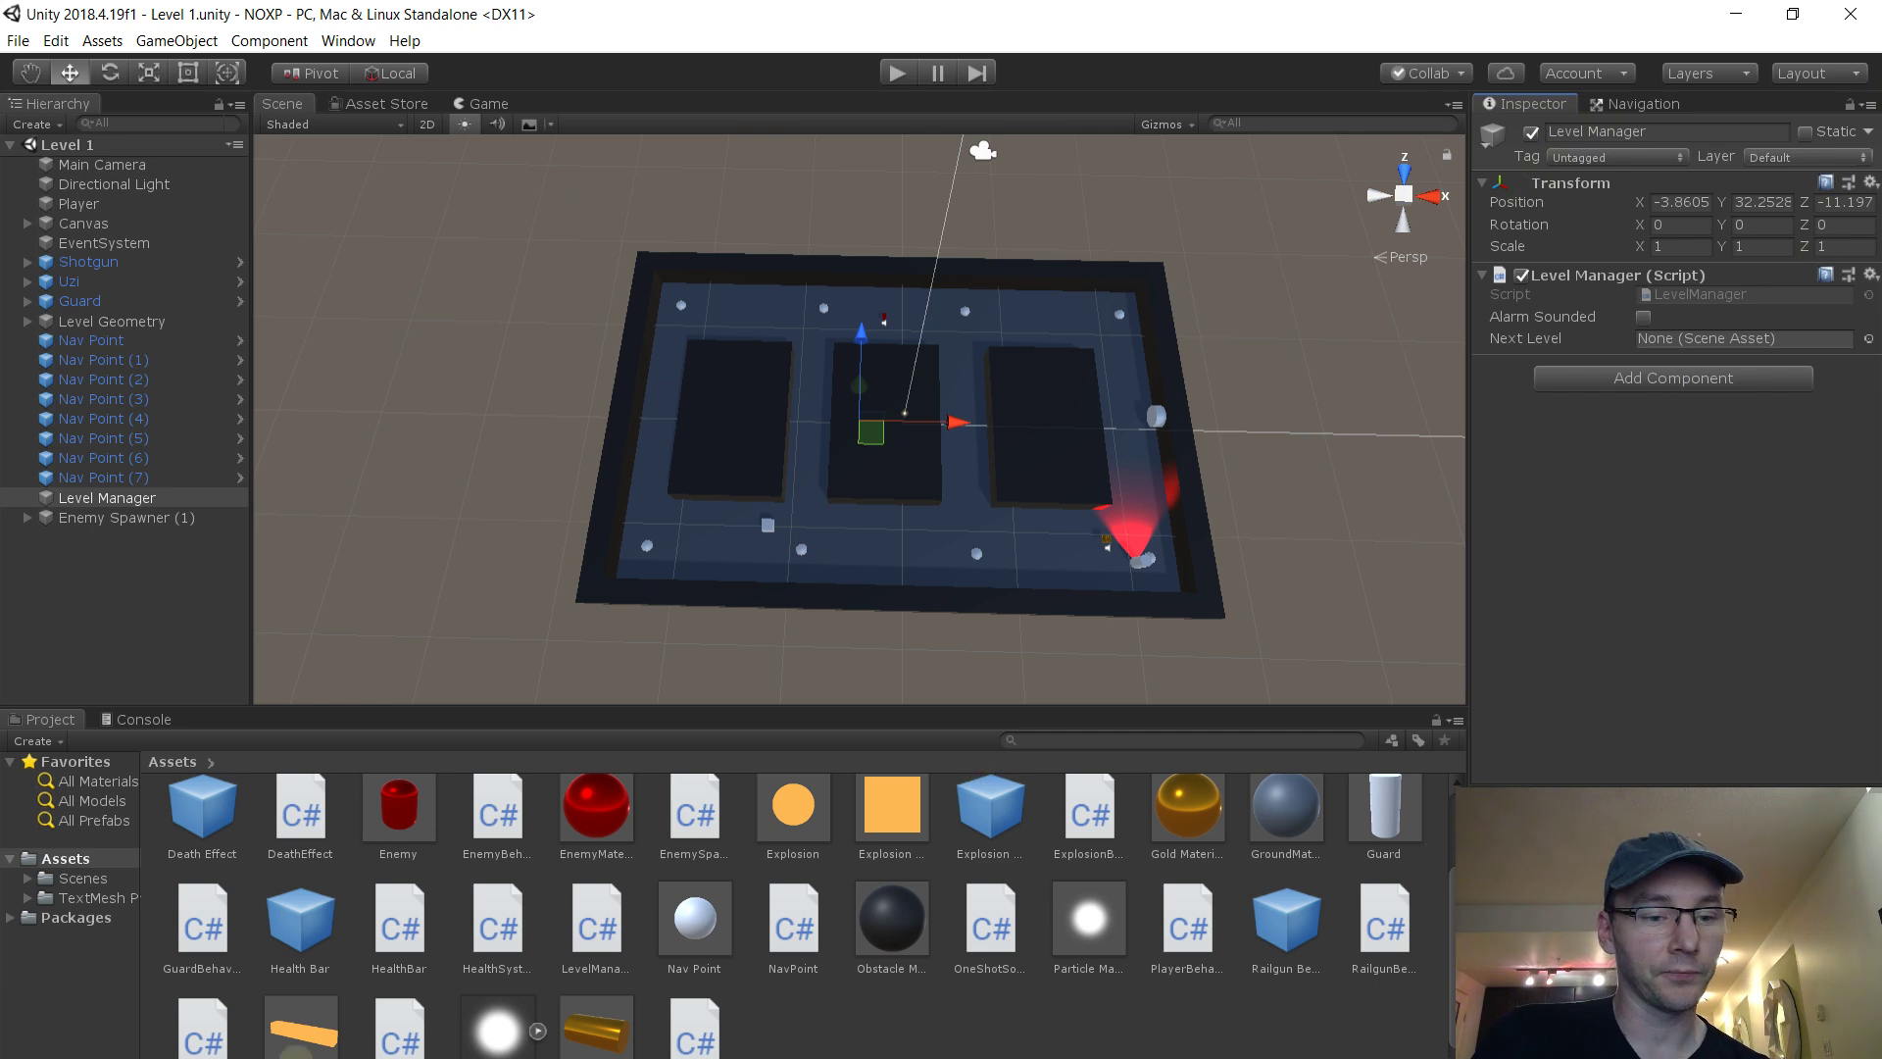
{"action": "scroll", "coordinate": [228, 1001], "scroll_direction": "up", "scroll_amount": 2}
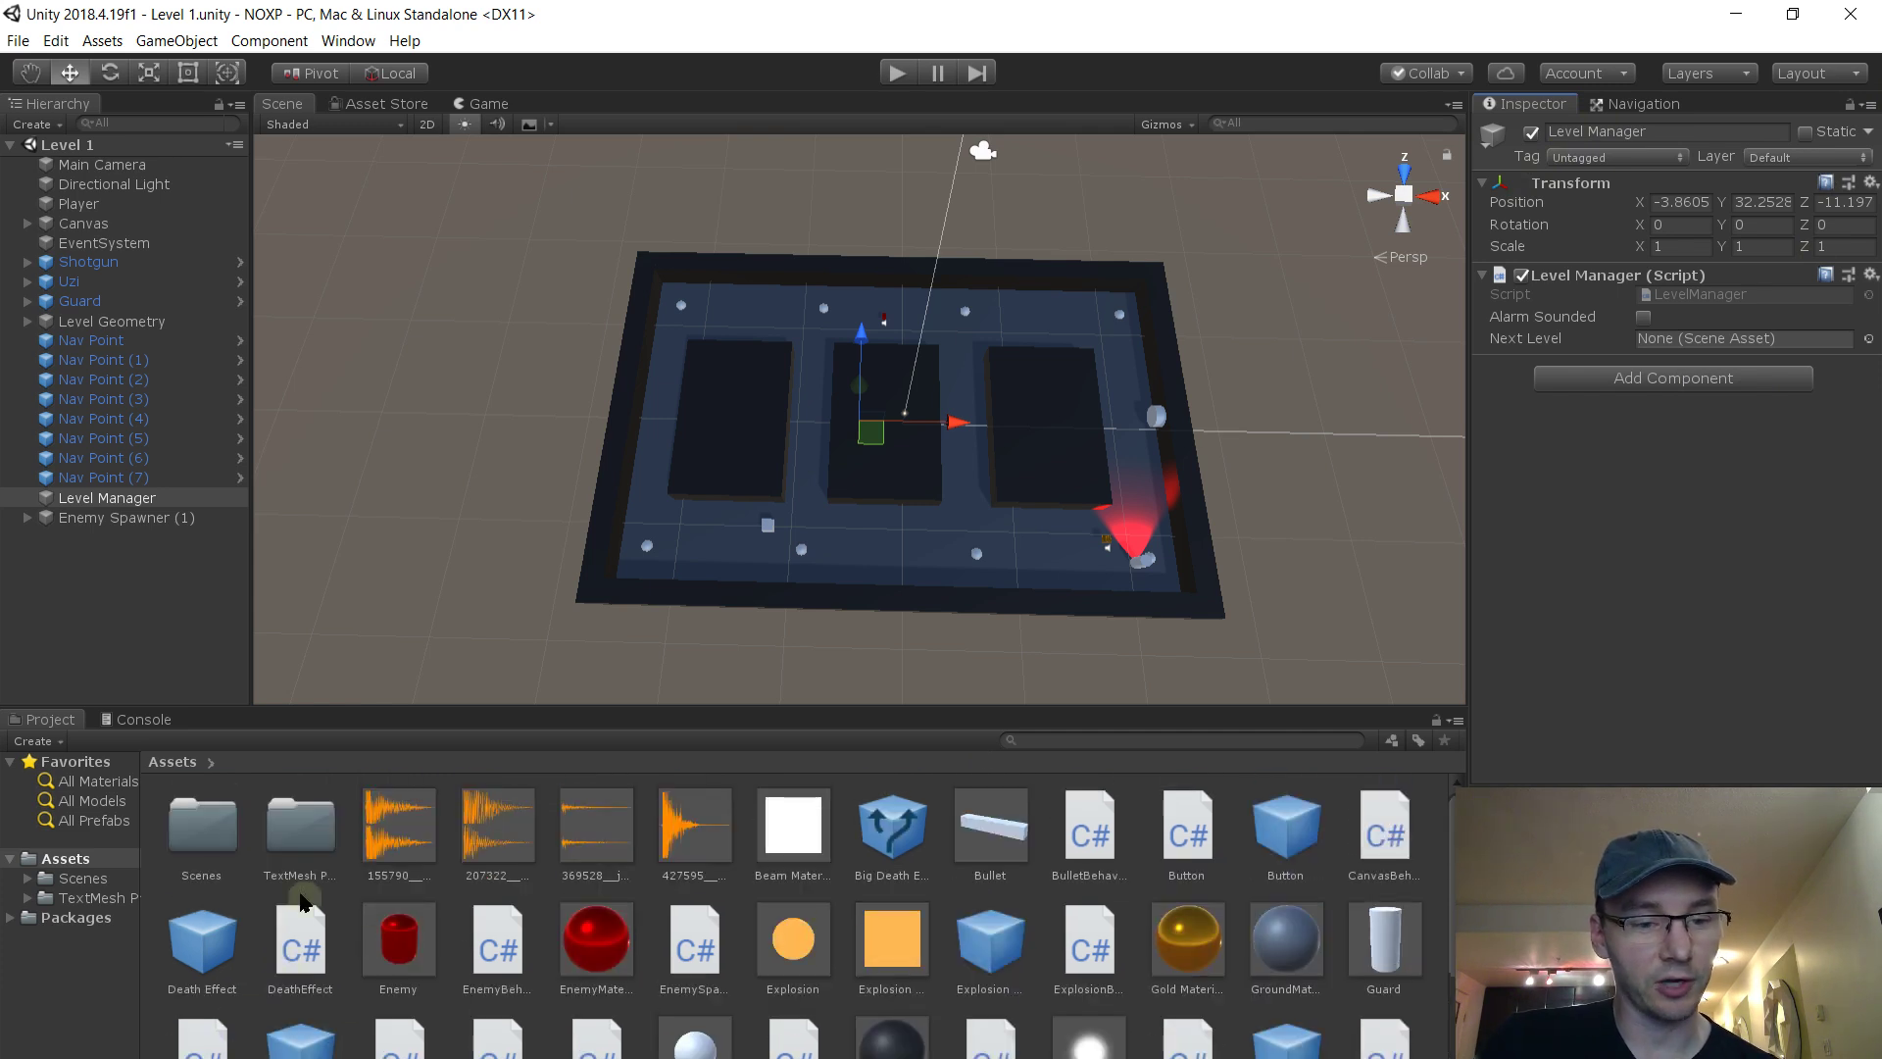
{"action": "double_click", "coordinate": [227, 836]}
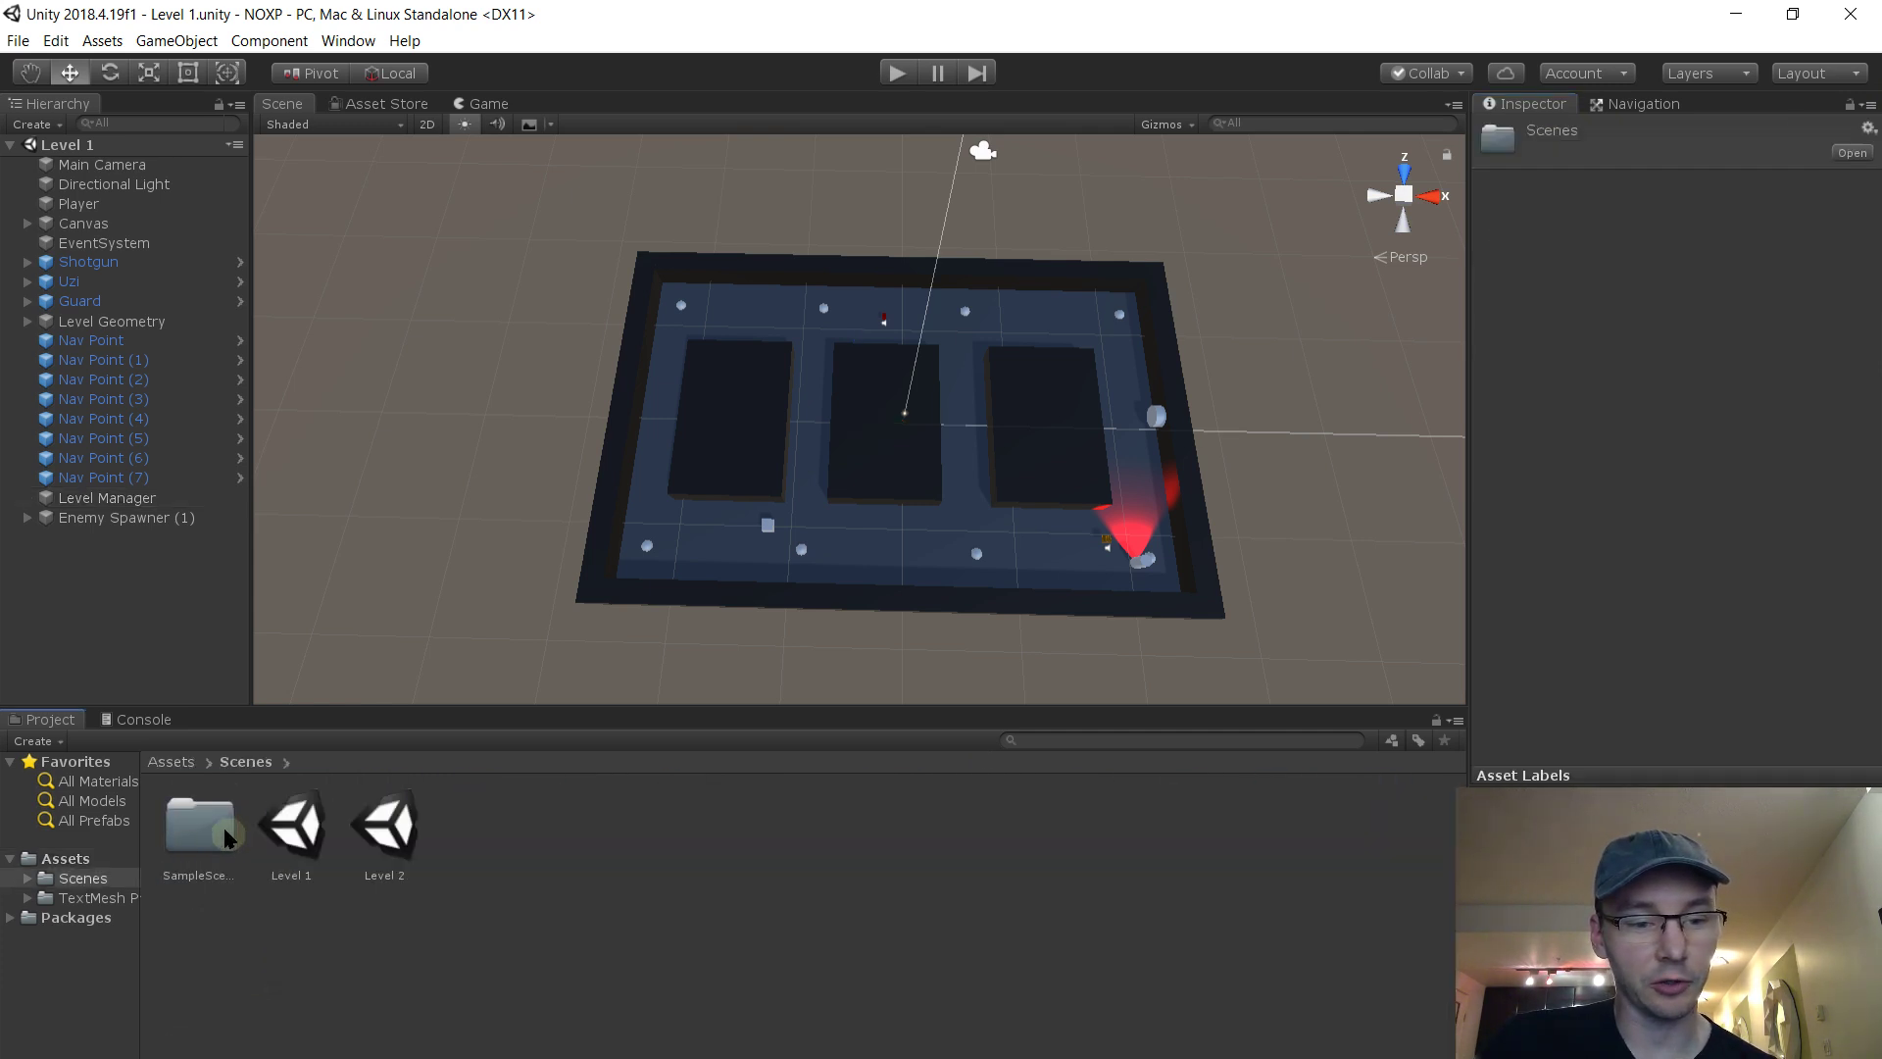
{"action": "left_click", "coordinate": [161, 520]}
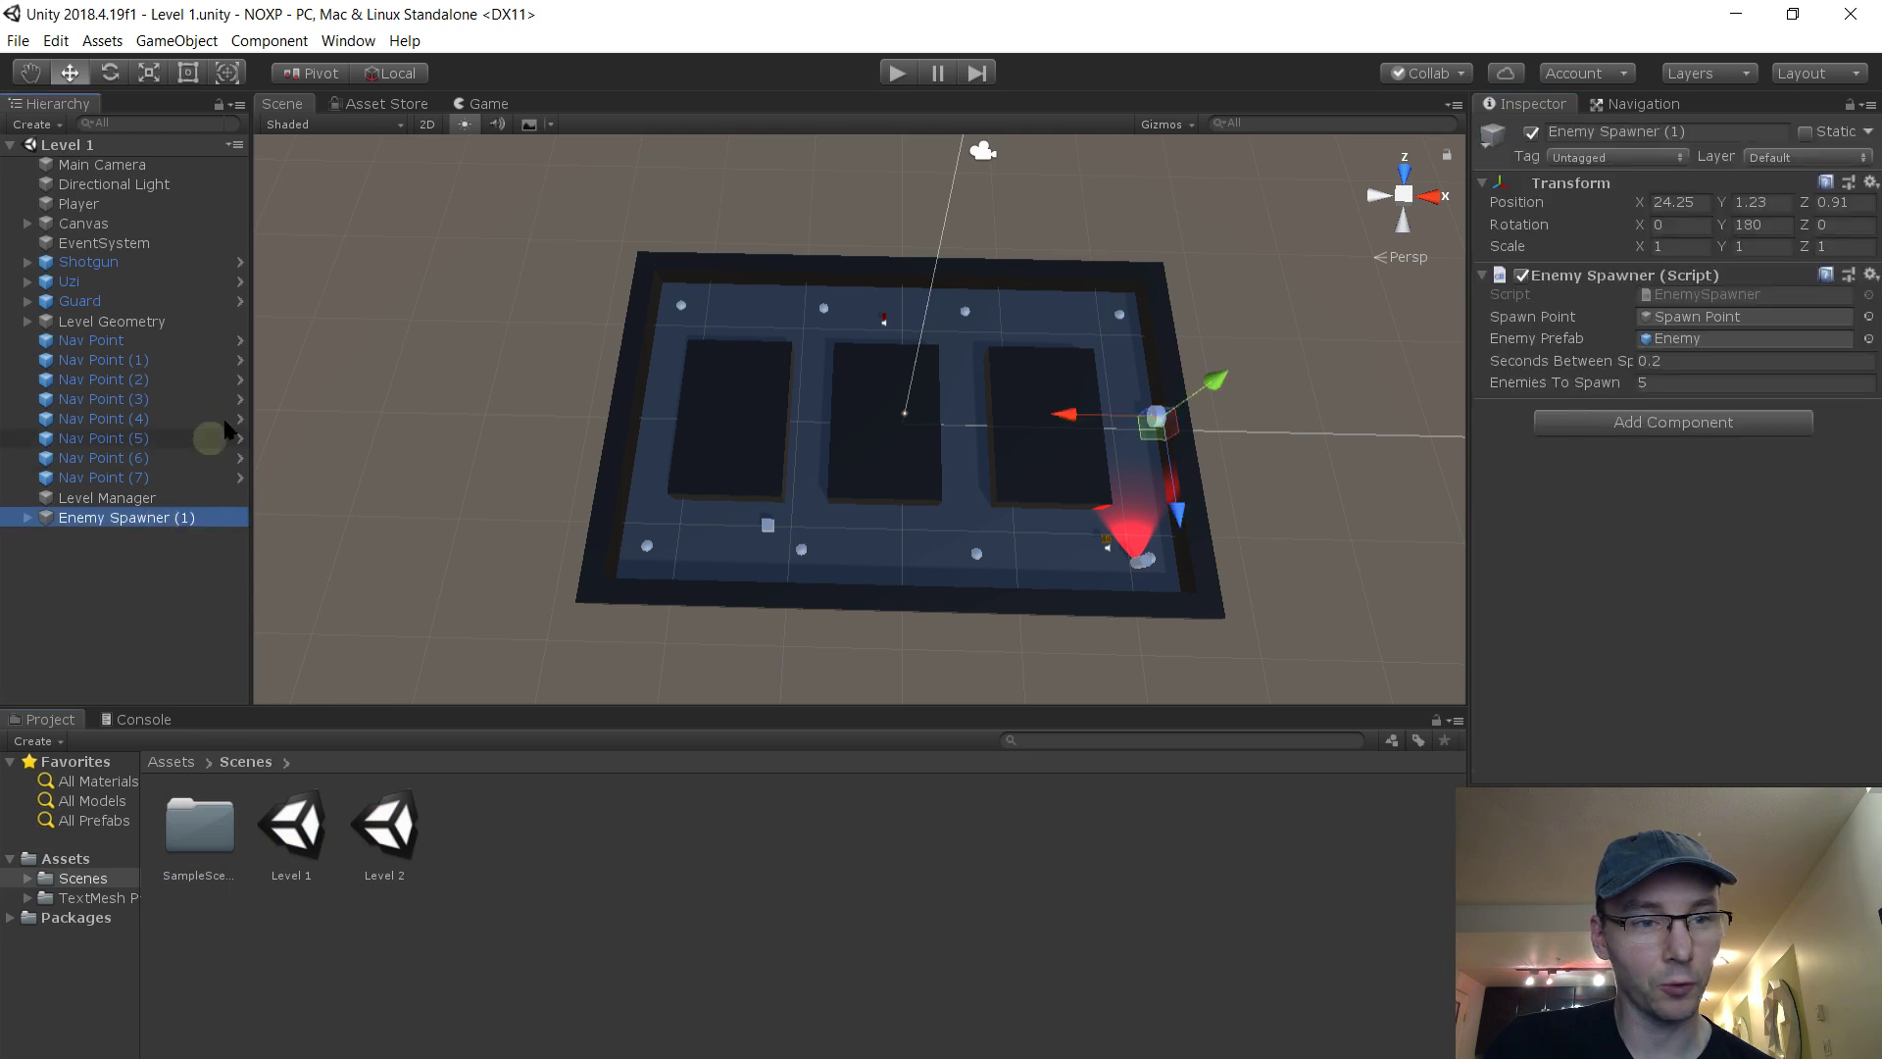
{"action": "left_click_drag", "start_coordinate": [387, 834], "coordinate": [119, 506]}
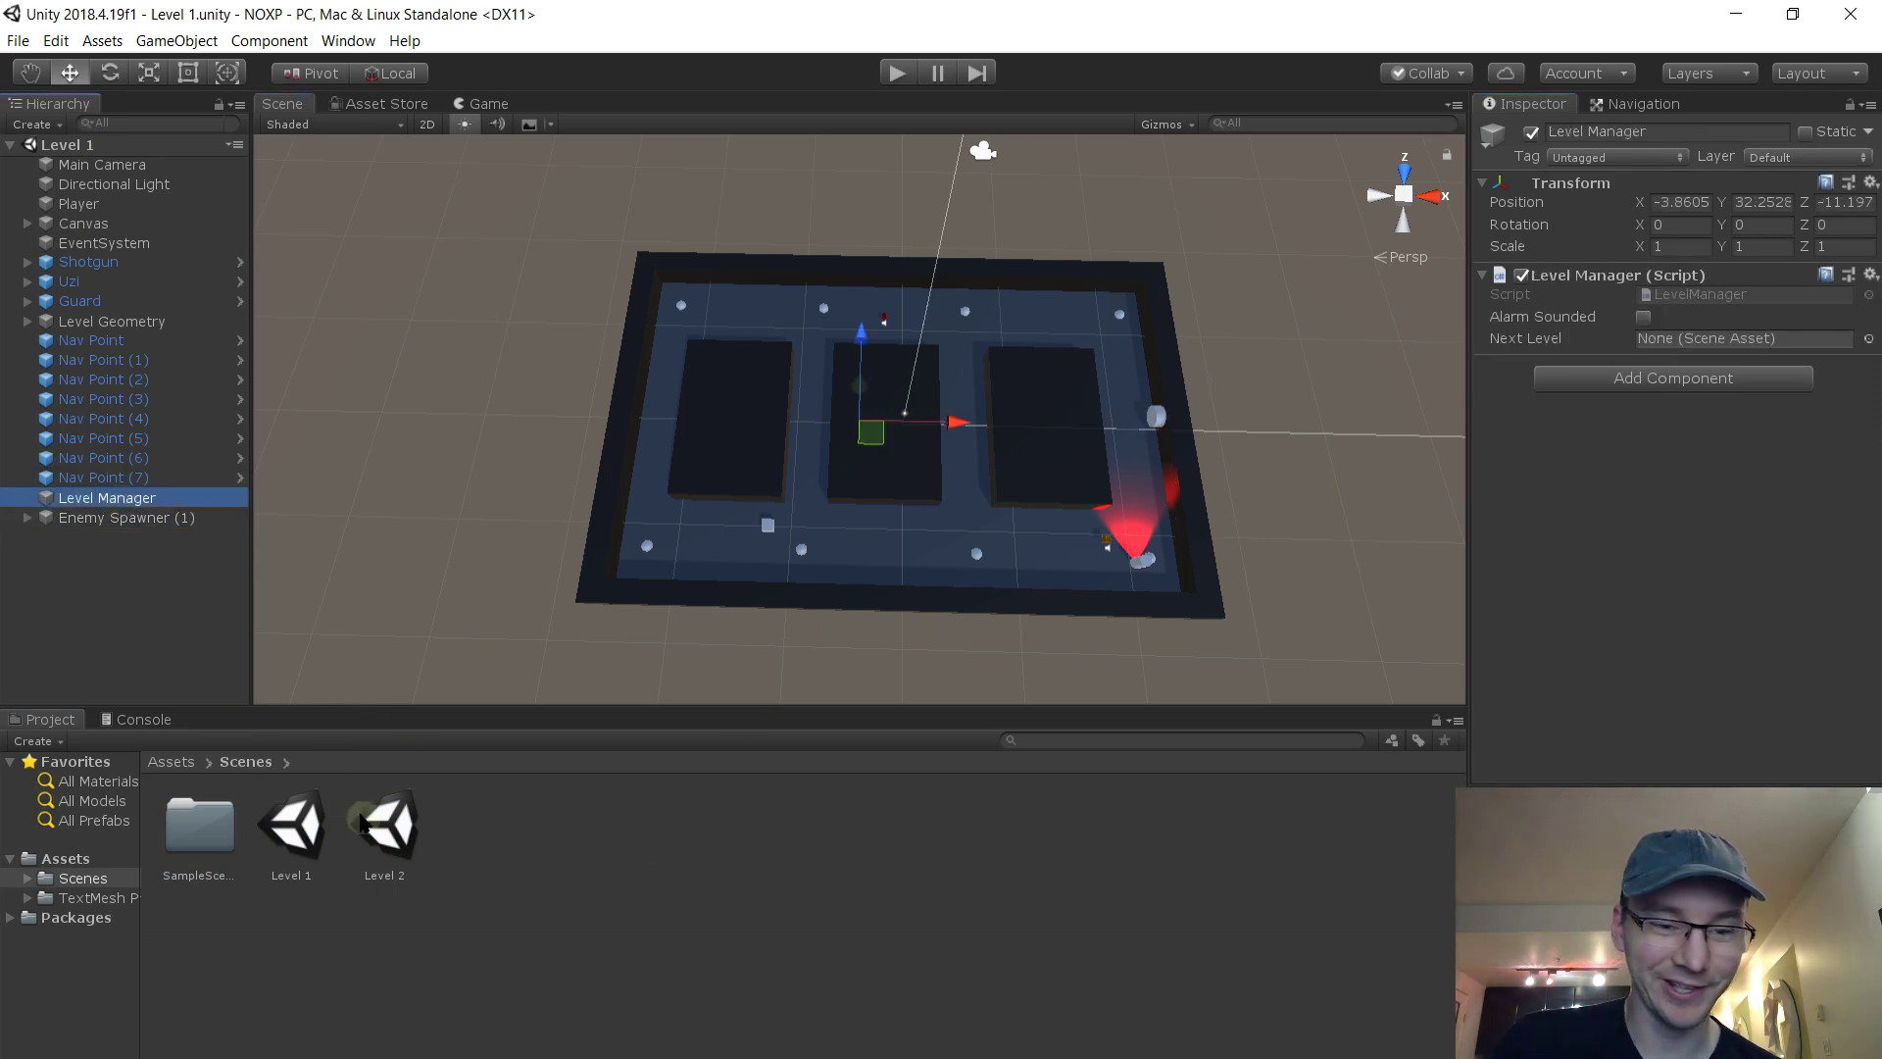
{"action": "left_click_drag", "start_coordinate": [385, 835], "coordinate": [1666, 345]}
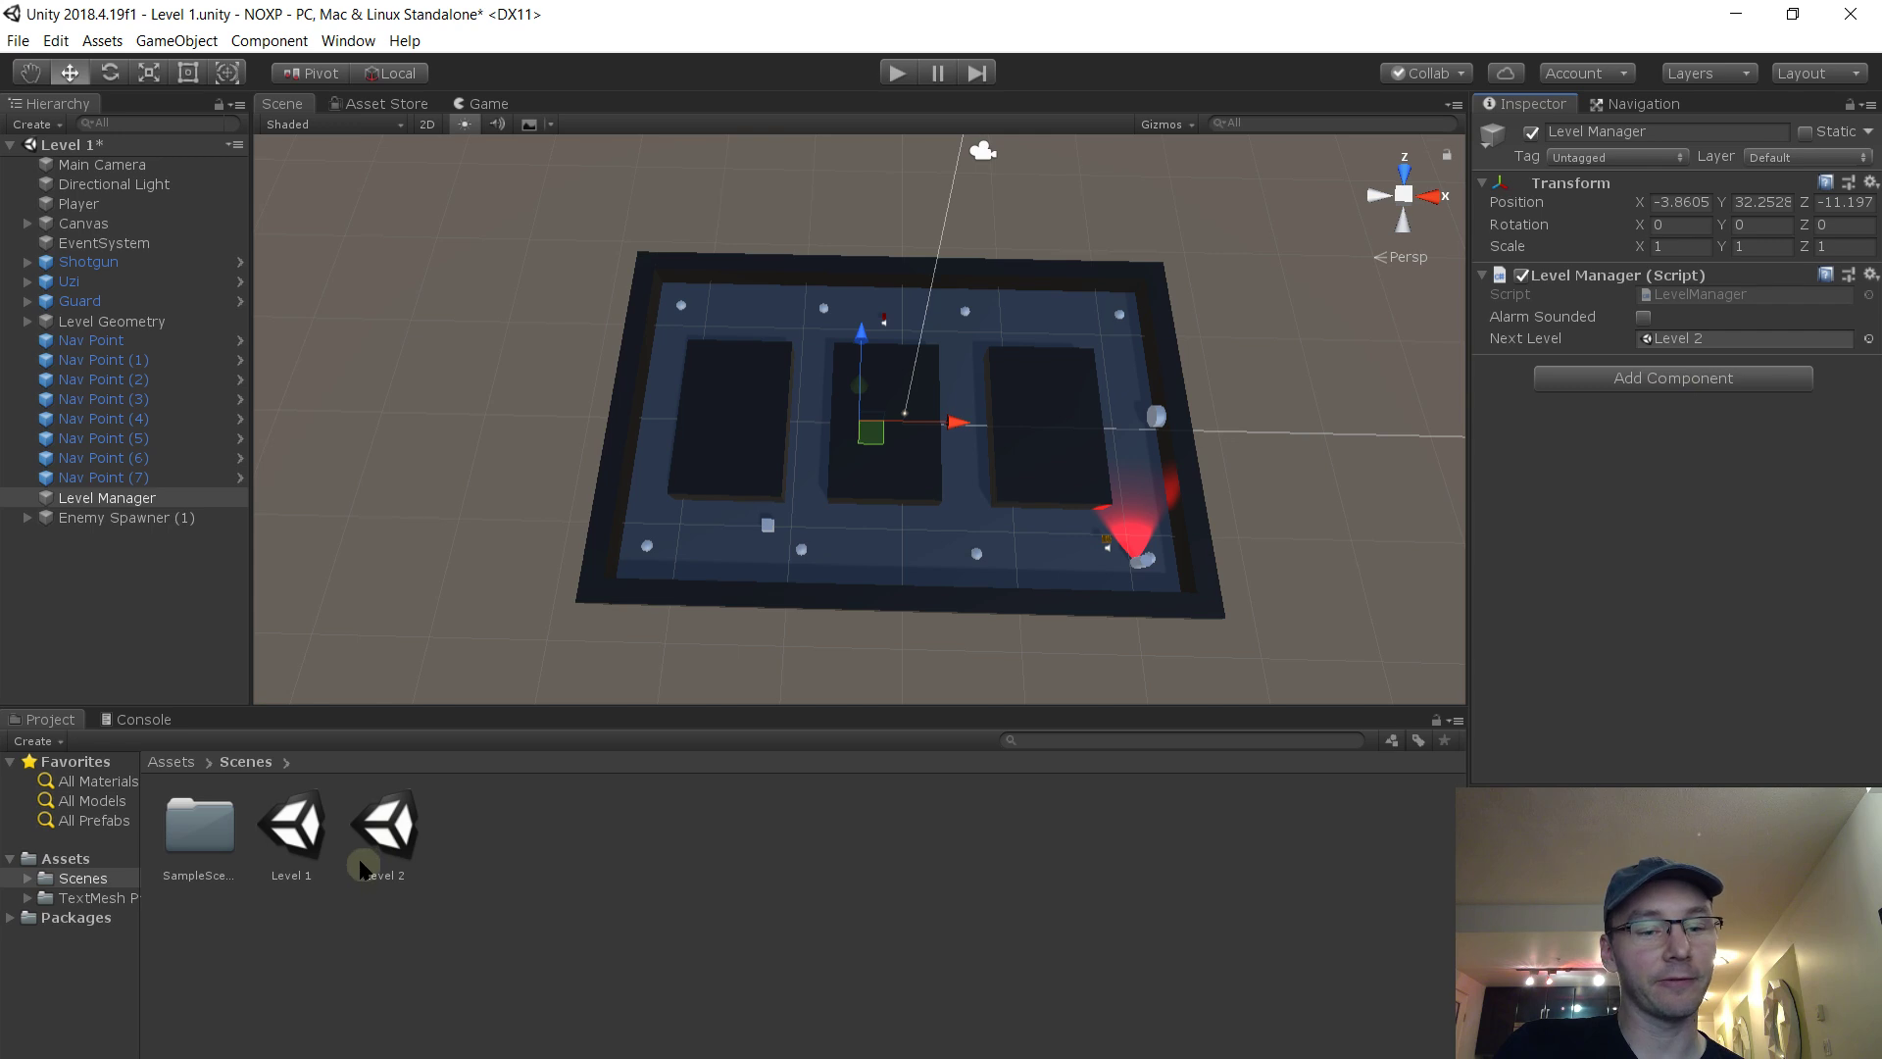
Open the Level 2 scene, saving the changes to Level 1, and select its Level Manager
{"action": "double_click", "coordinate": [394, 838]}
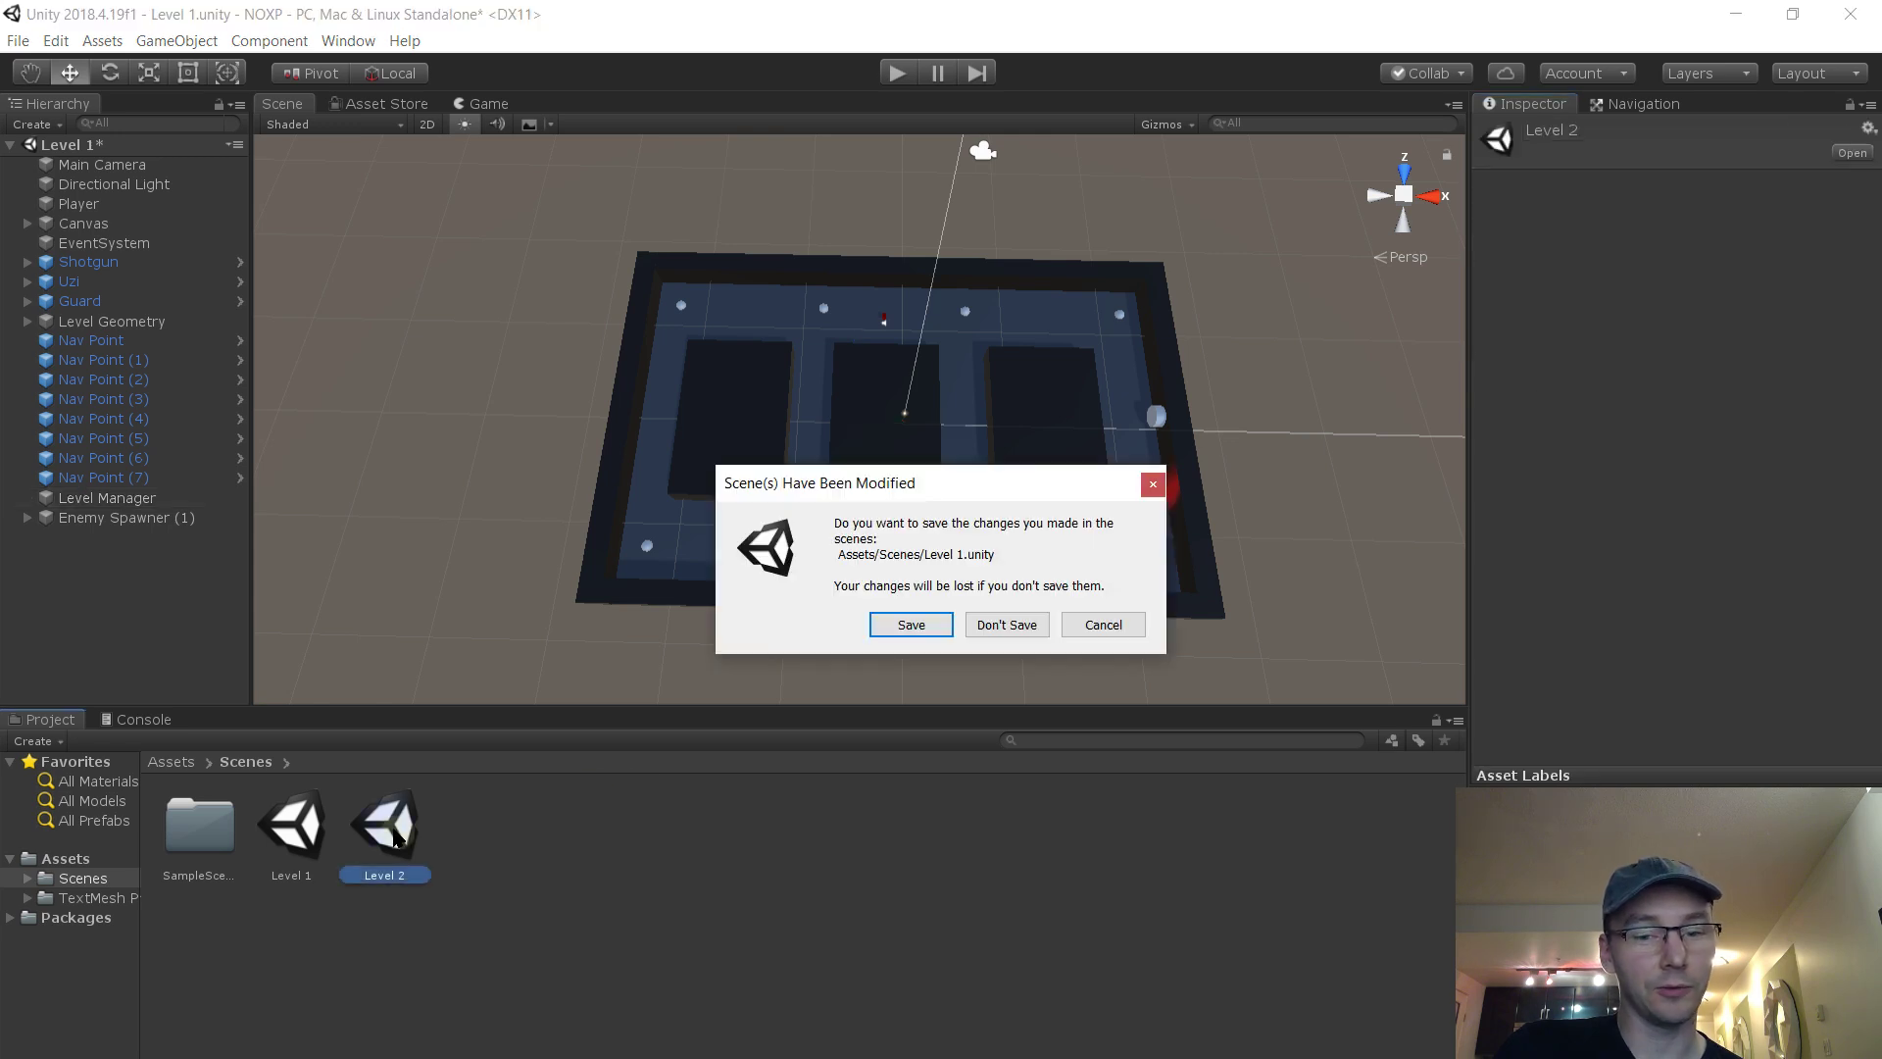
{"action": "left_click", "coordinate": [907, 624]}
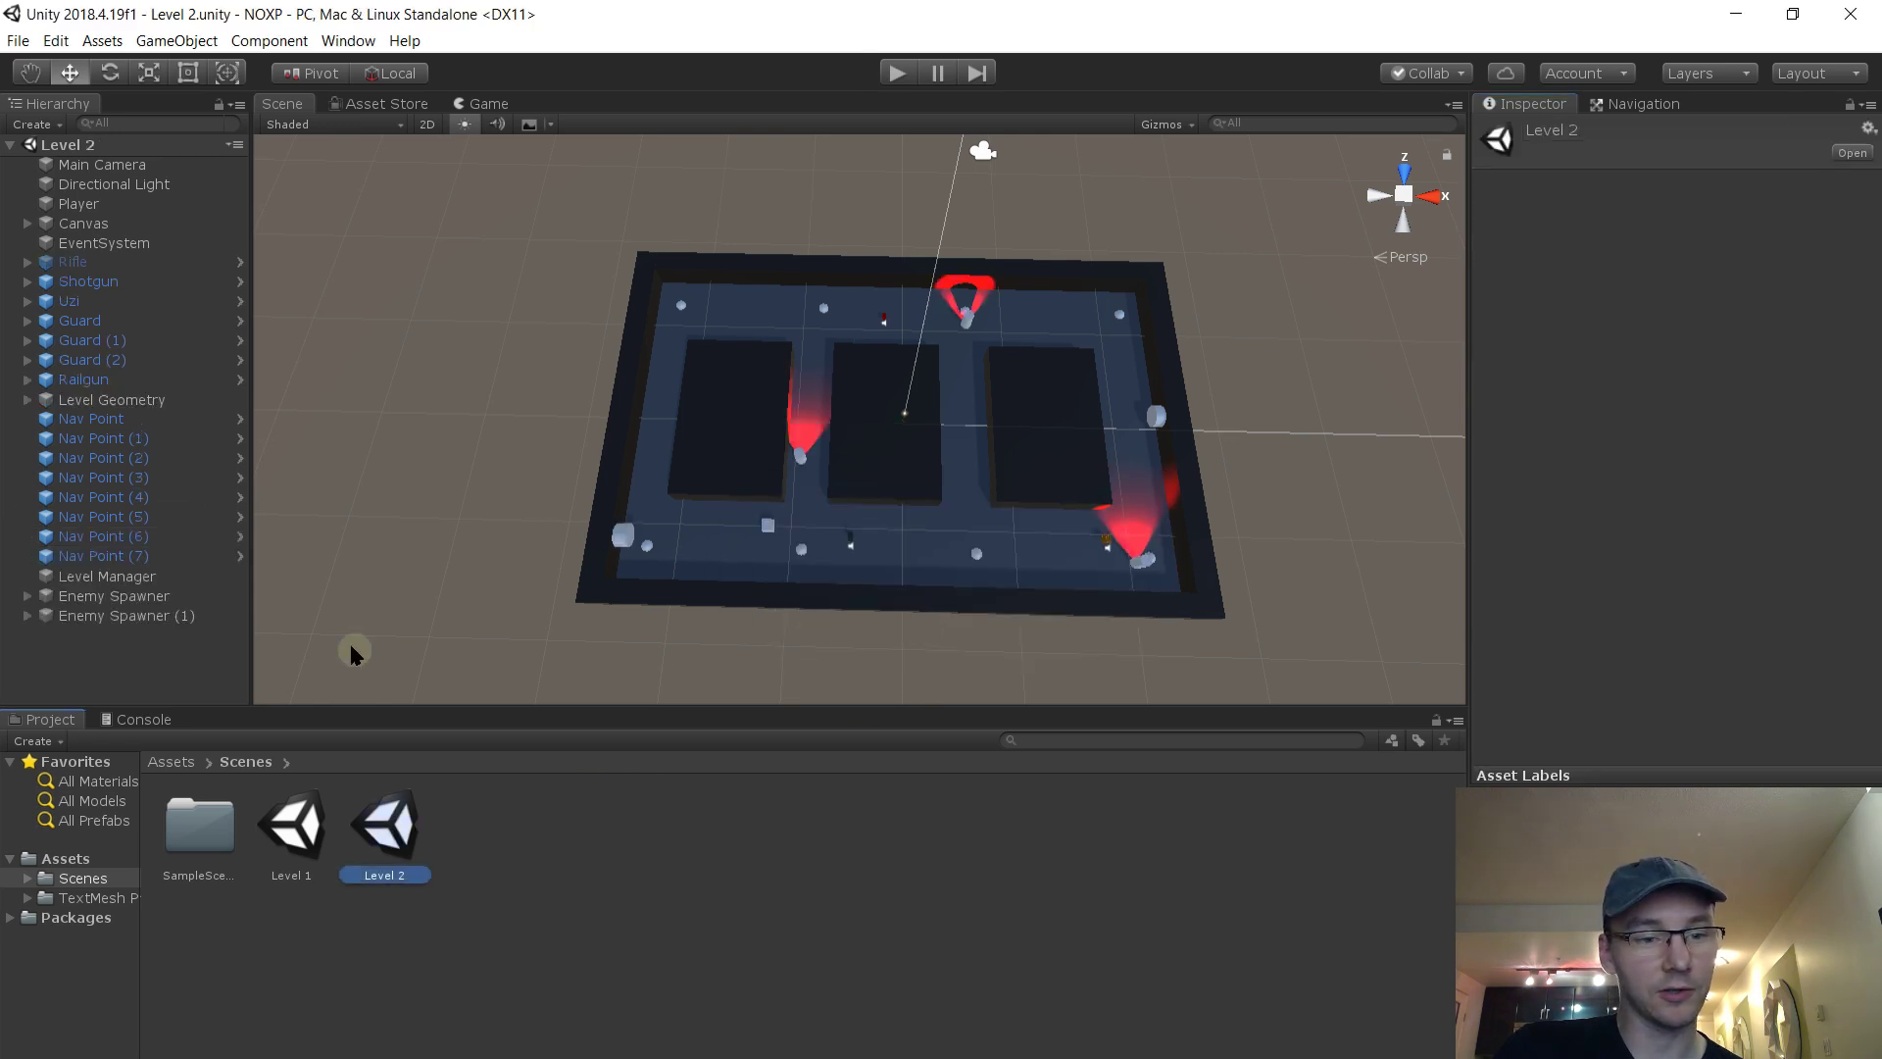
{"action": "left_click", "coordinate": [152, 577]}
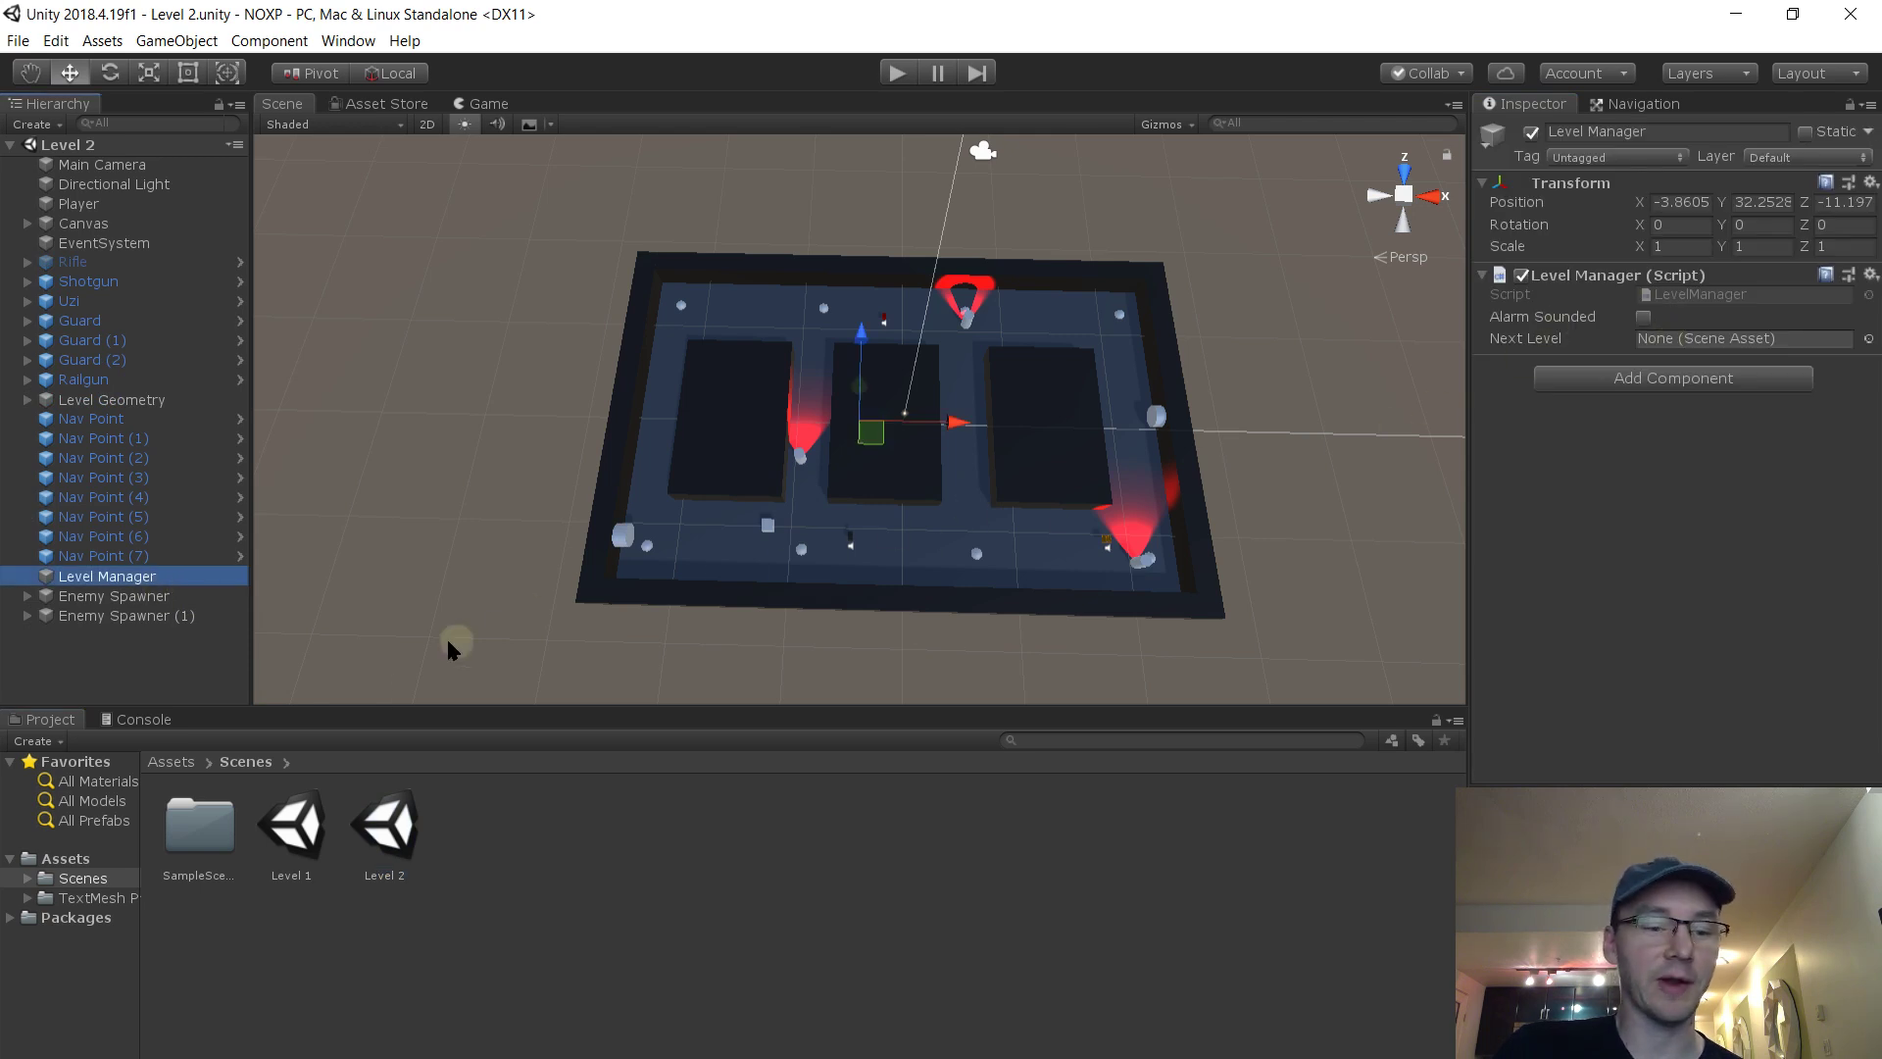
Assign the Level 1 scene as the Level Manager's Next Level in Level 2 and save the scene
{"action": "left_click_drag", "start_coordinate": [385, 828], "coordinate": [1709, 348]}
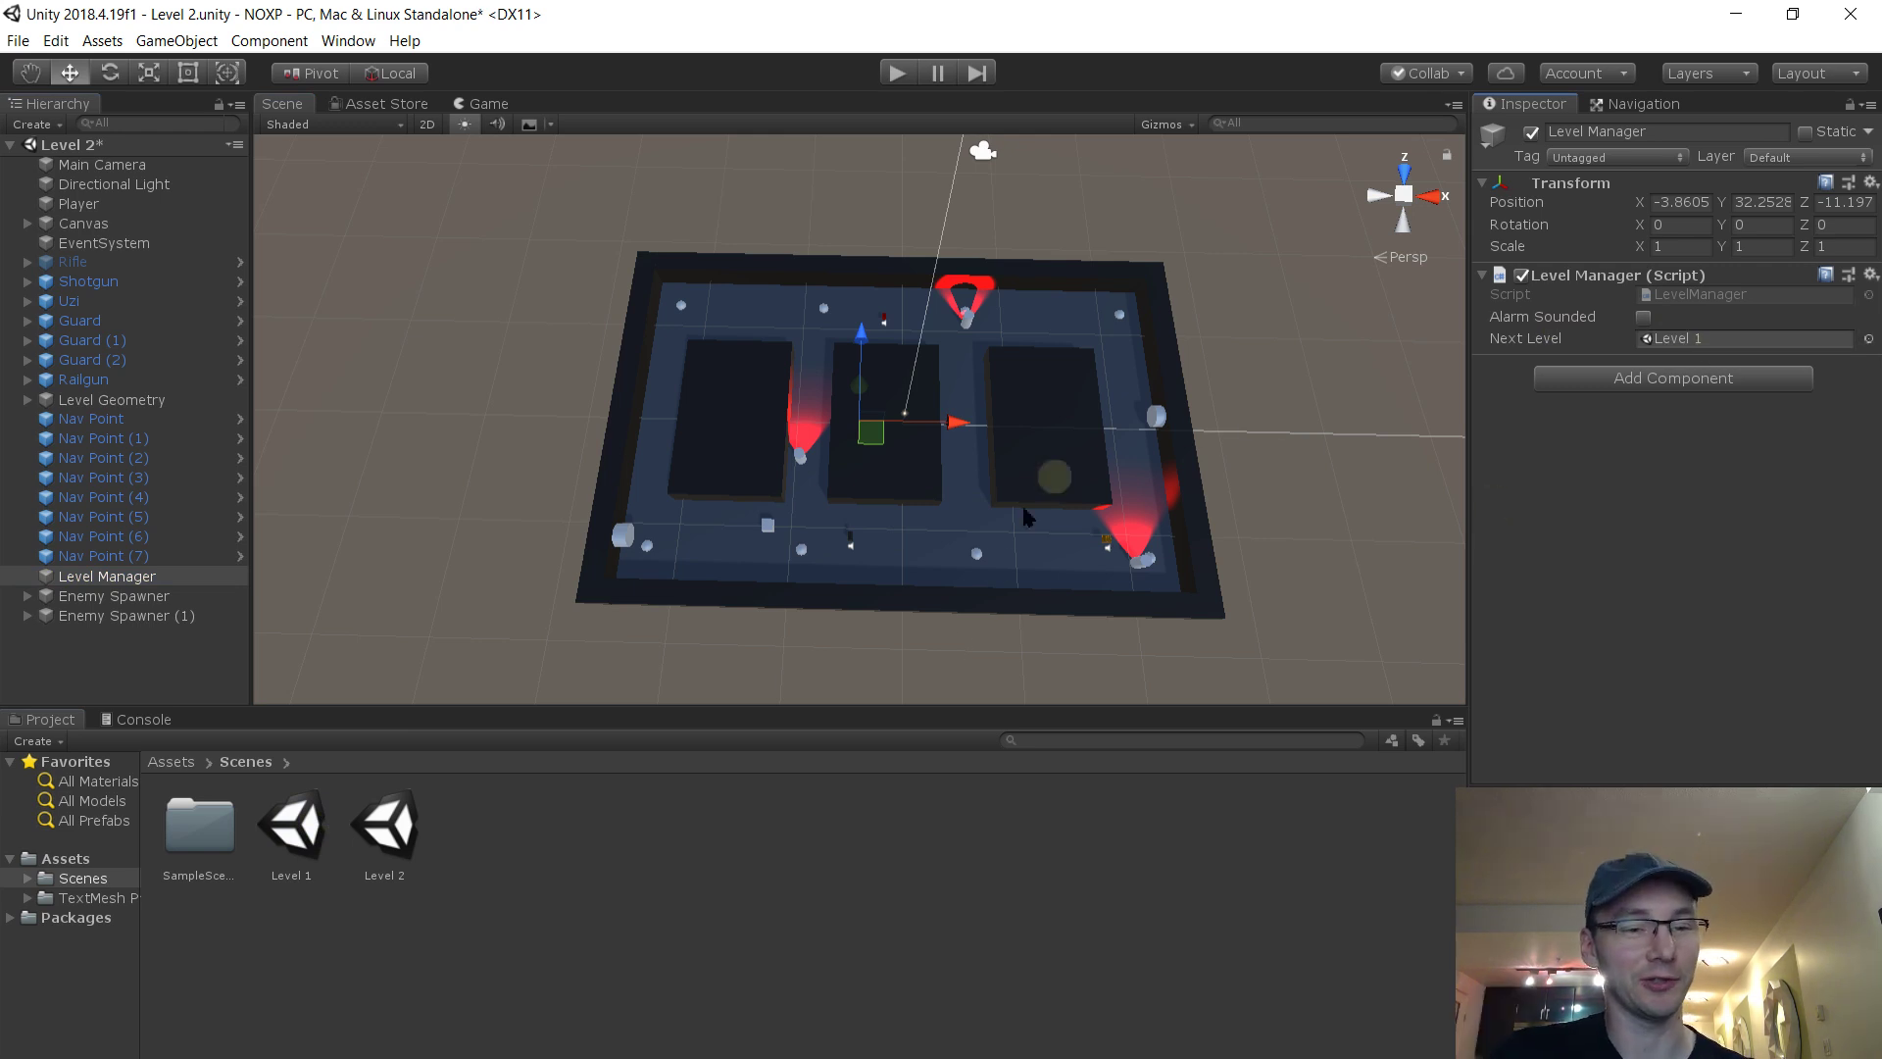
{"action": "key", "text": "ctrl+s"}
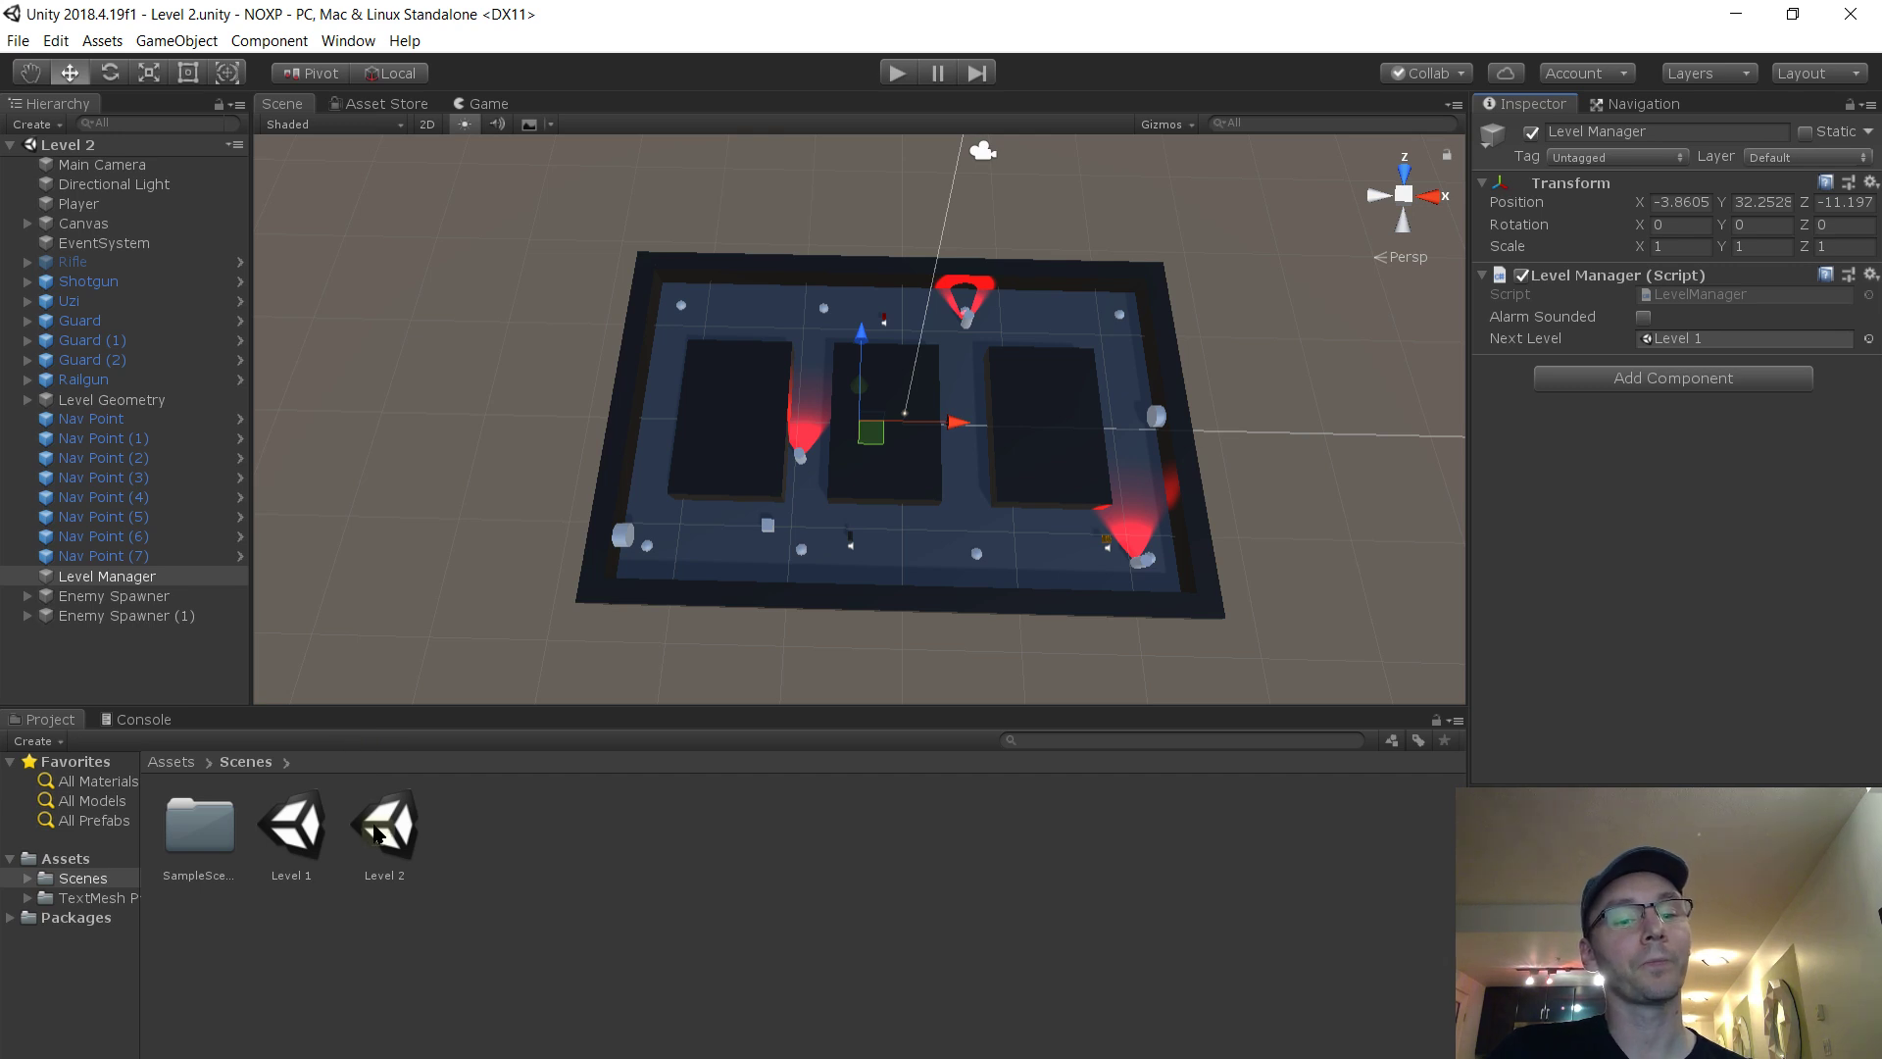
Open the Level 1 scene and playtest it by moving the player, picking up a weapon and shooting the spawner and guard
{"action": "double_click", "coordinate": [294, 826]}
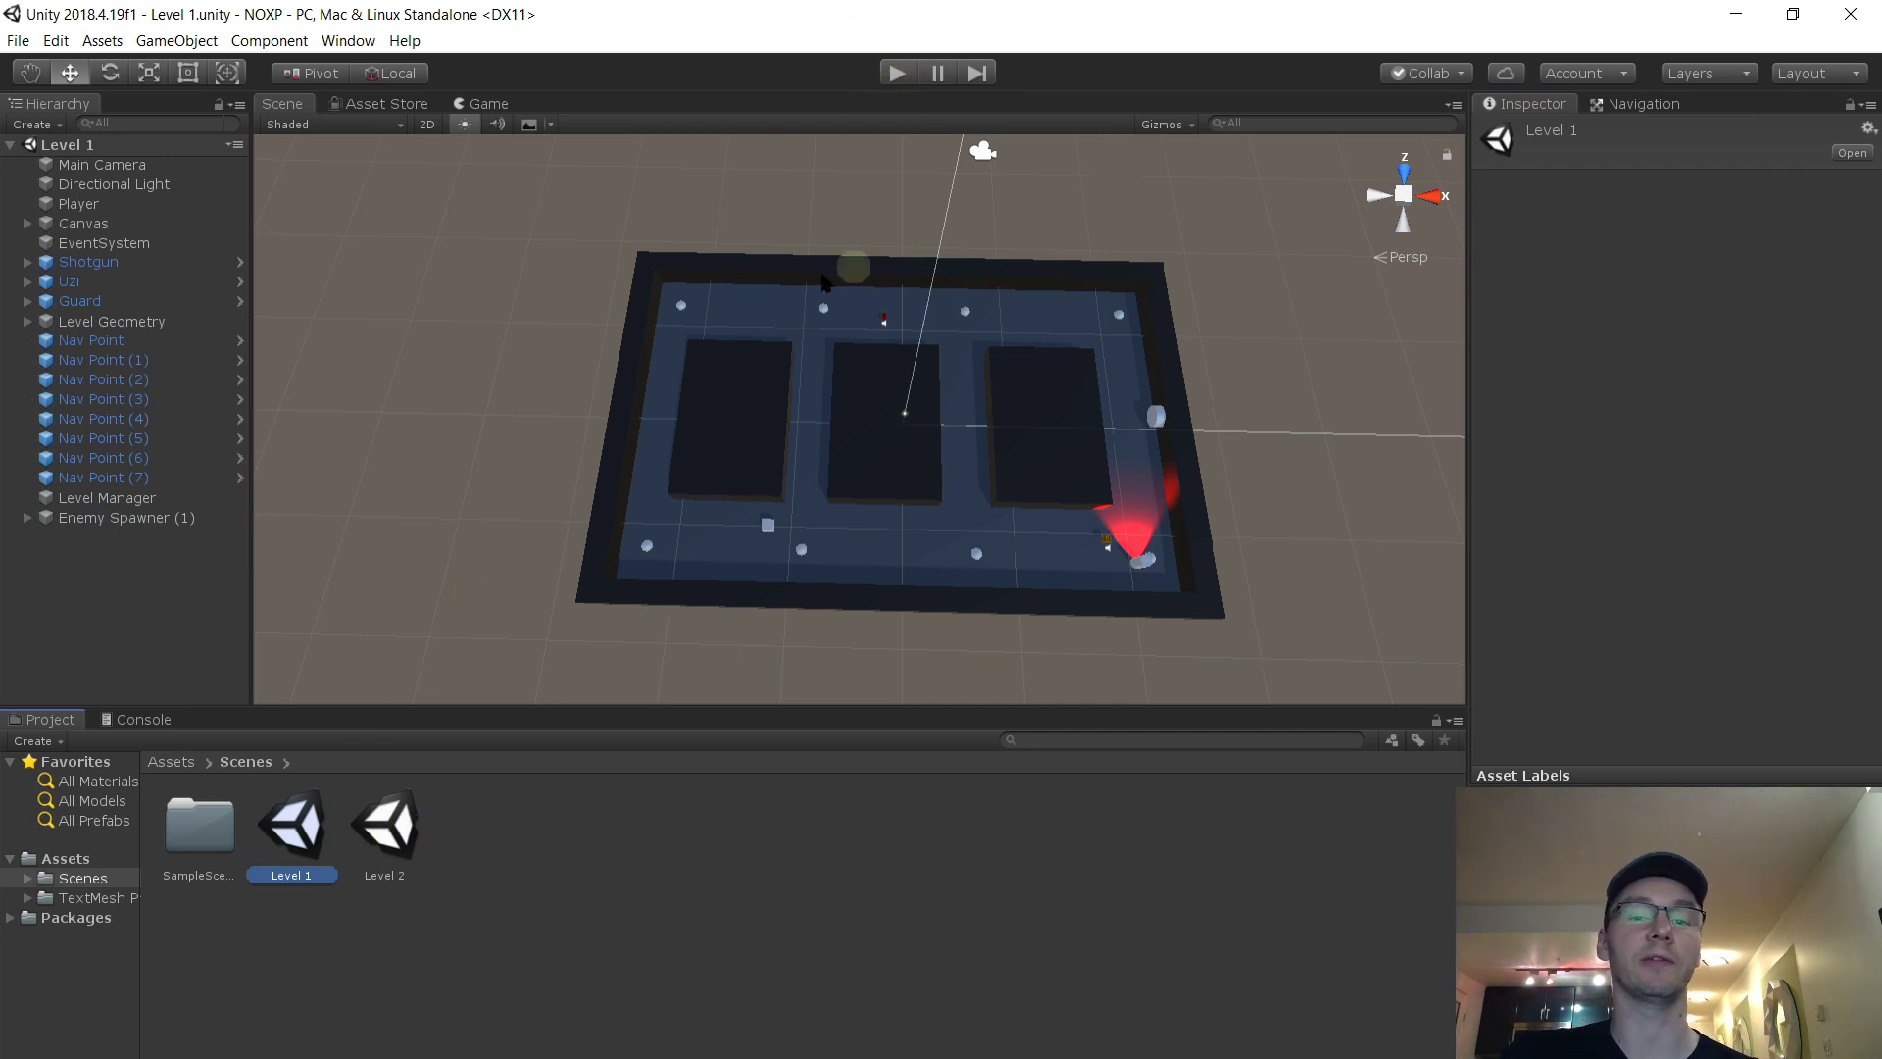
{"action": "left_click", "coordinate": [896, 72]}
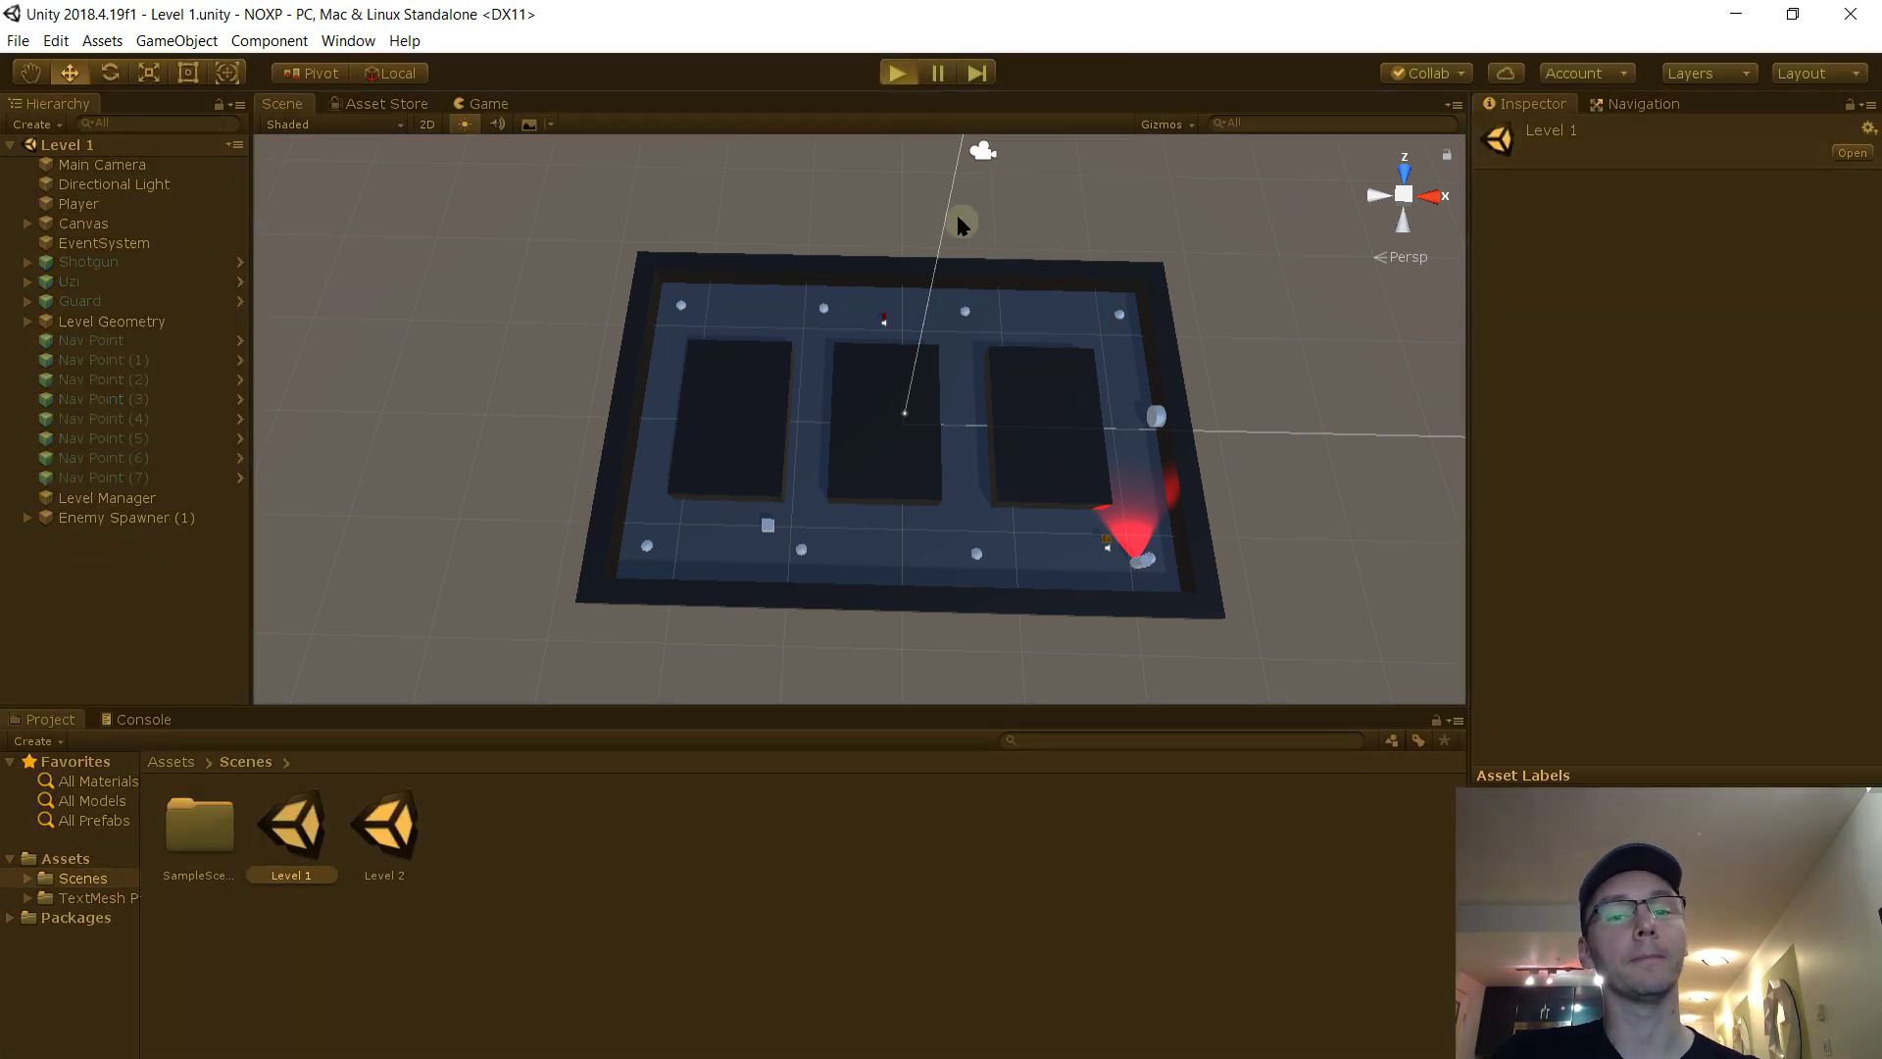
{"action": "key", "text": "w"}
{"action": "key", "text": "d"}
{"action": "key", "text": "d"}
{"action": "left_click", "coordinate": [933, 456]}
{"action": "key", "text": "s"}
{"action": "key", "text": "a"}
{"action": "left_click", "coordinate": [1167, 329]}
{"action": "key", "text": "a"}
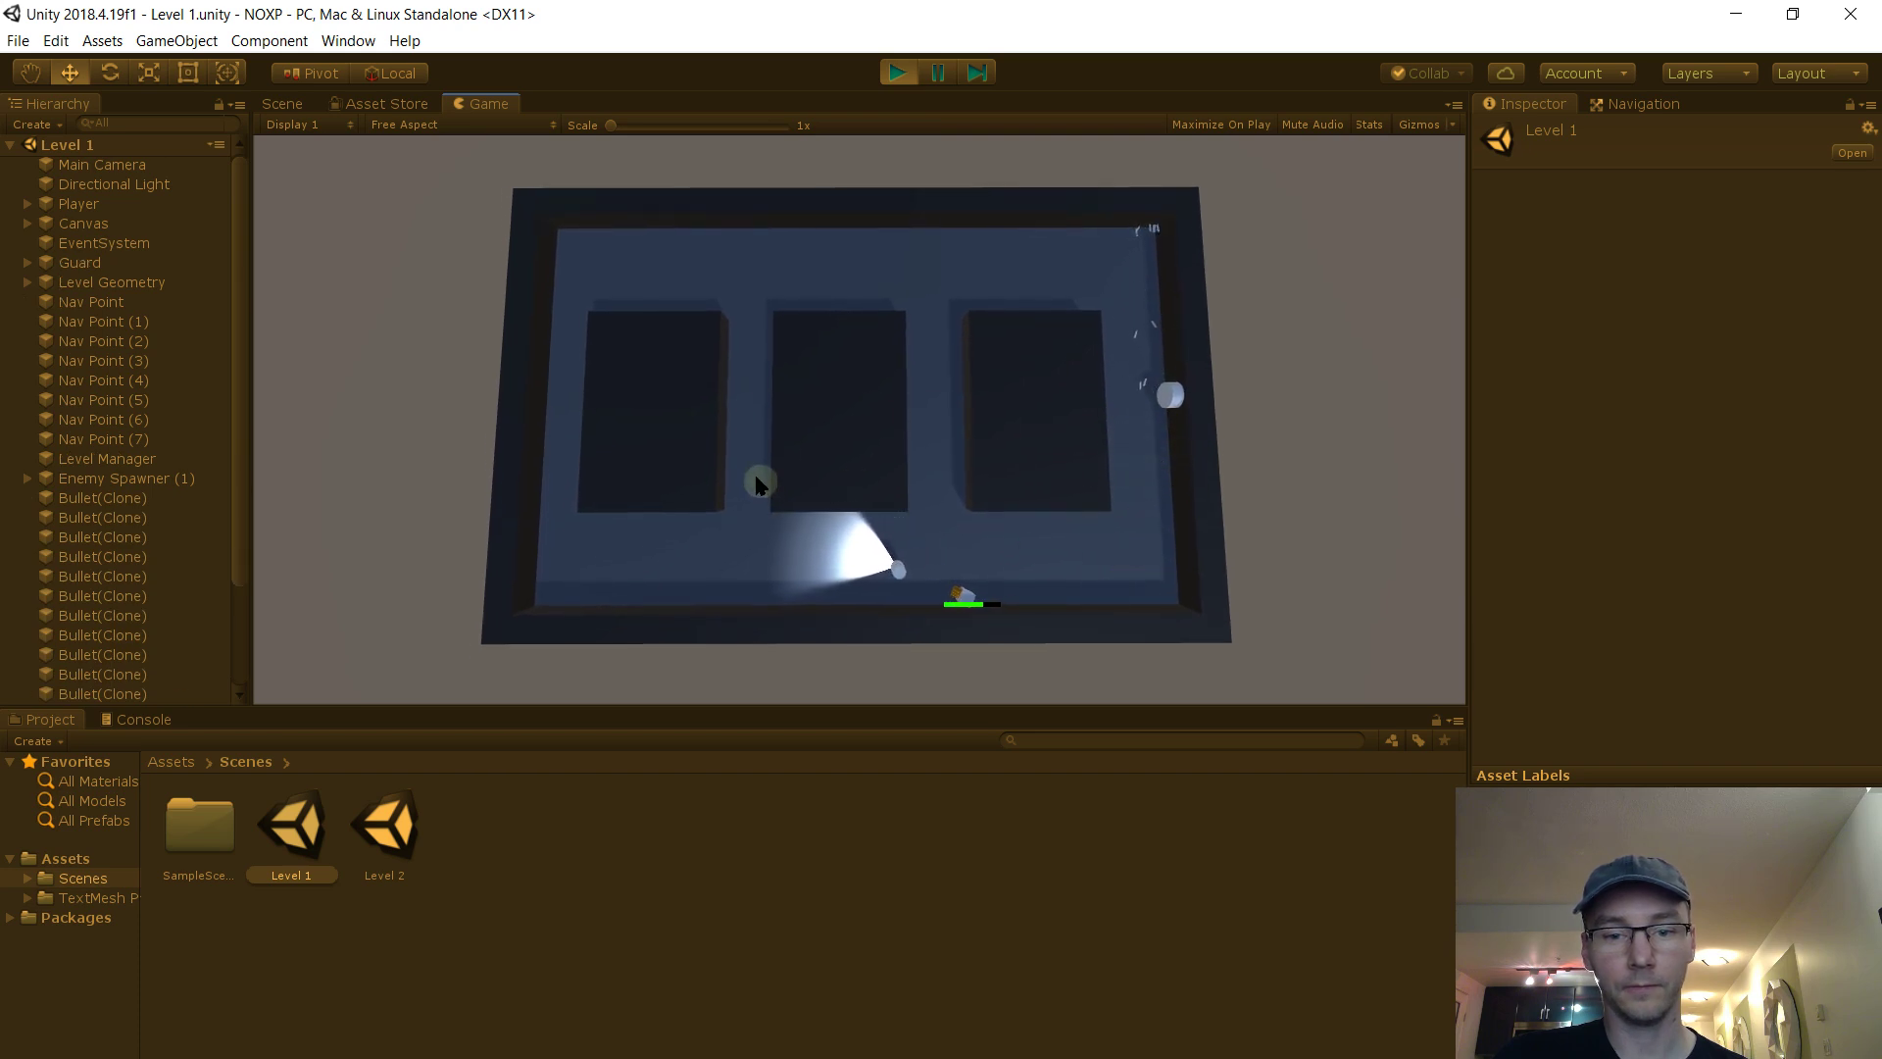
{"action": "left_click", "coordinate": [750, 457]}
{"action": "left_click", "coordinate": [747, 458]}
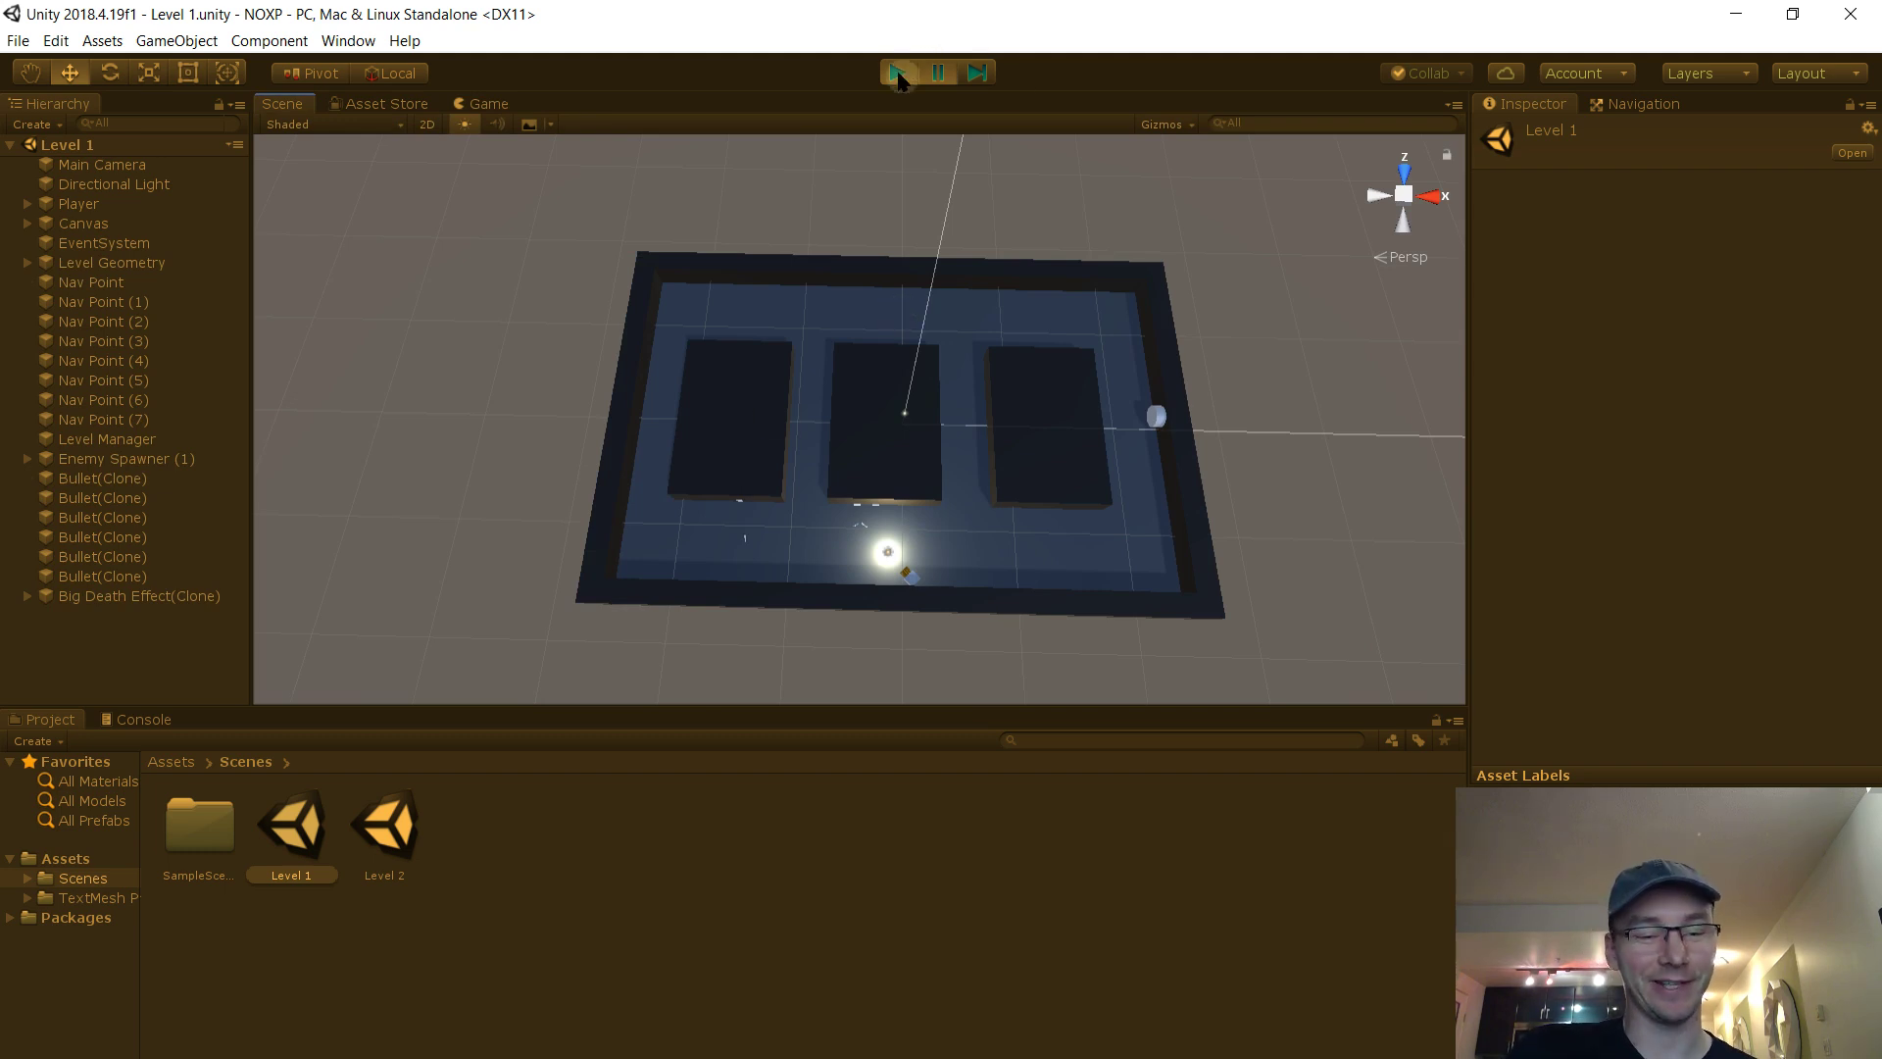
Read the console error's full details, stop the playtest and return to the project's Scenes folder
{"action": "left_click", "coordinate": [137, 719]}
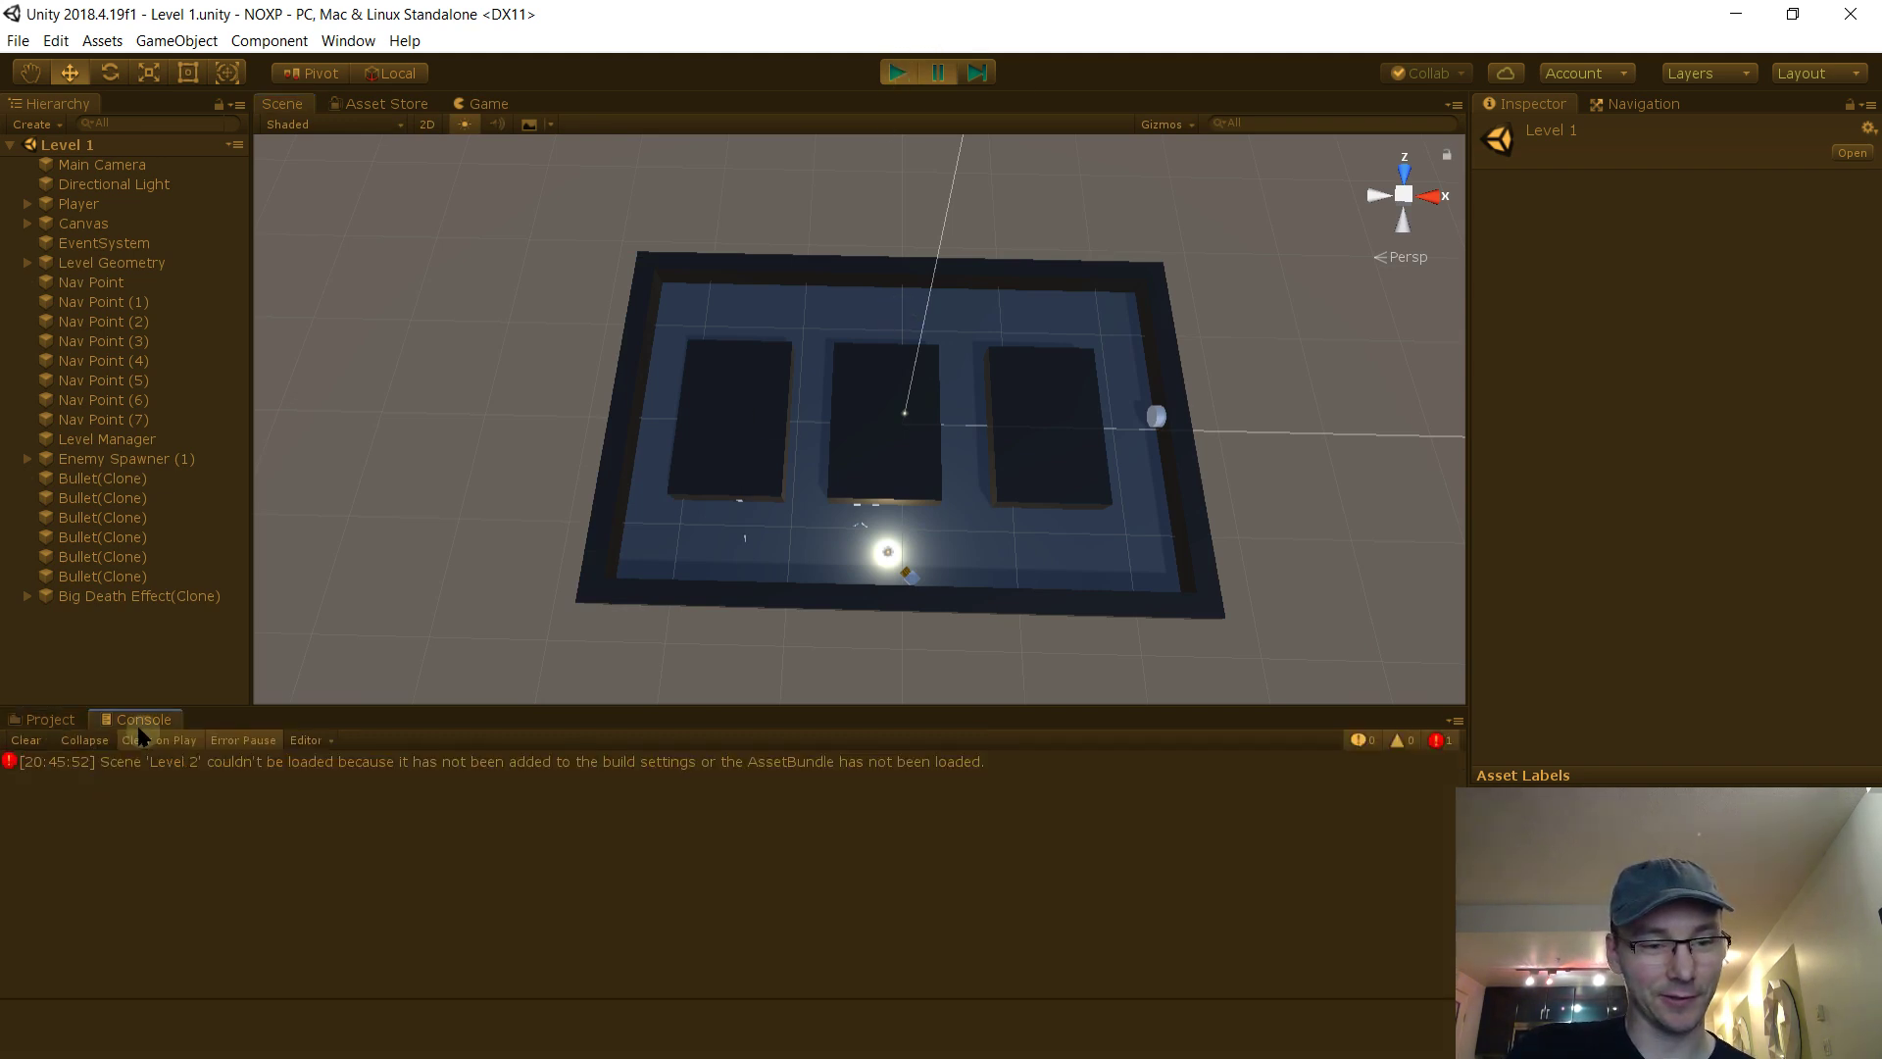
{"action": "left_click", "coordinate": [210, 764]}
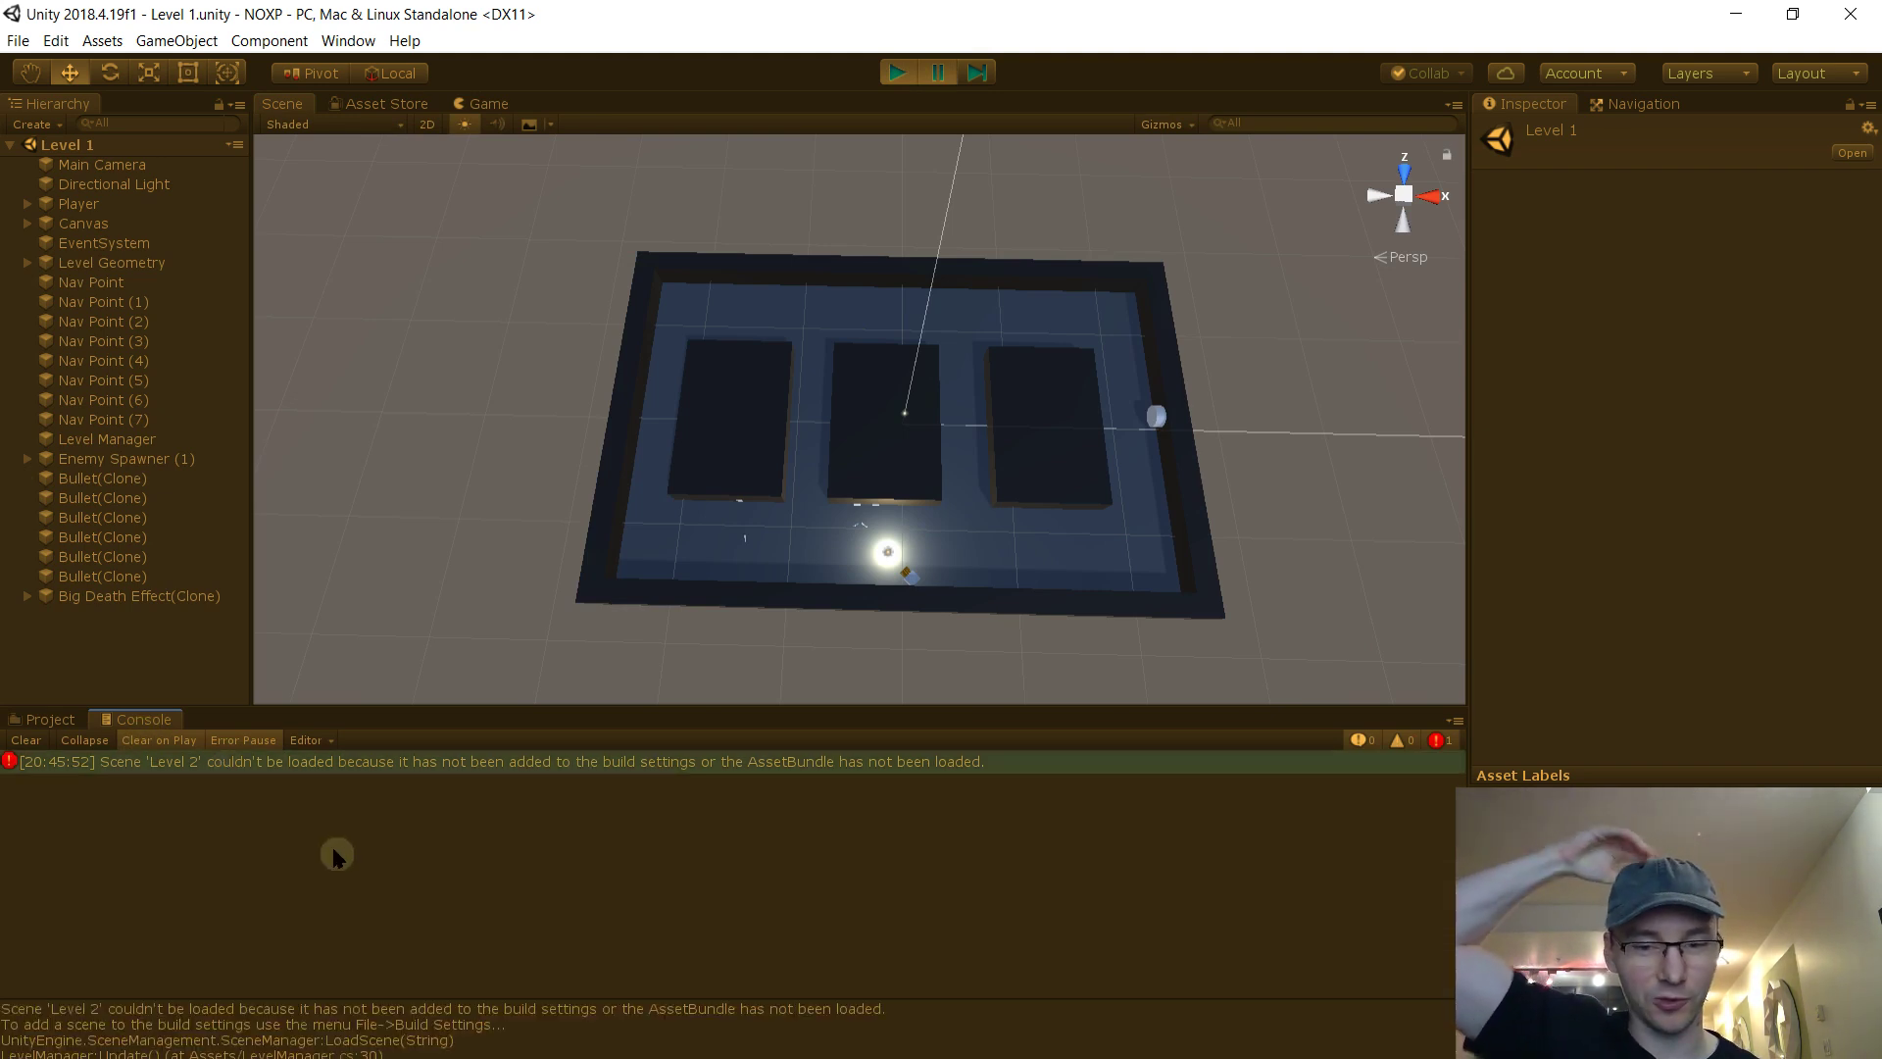
{"action": "left_click", "coordinate": [898, 71]}
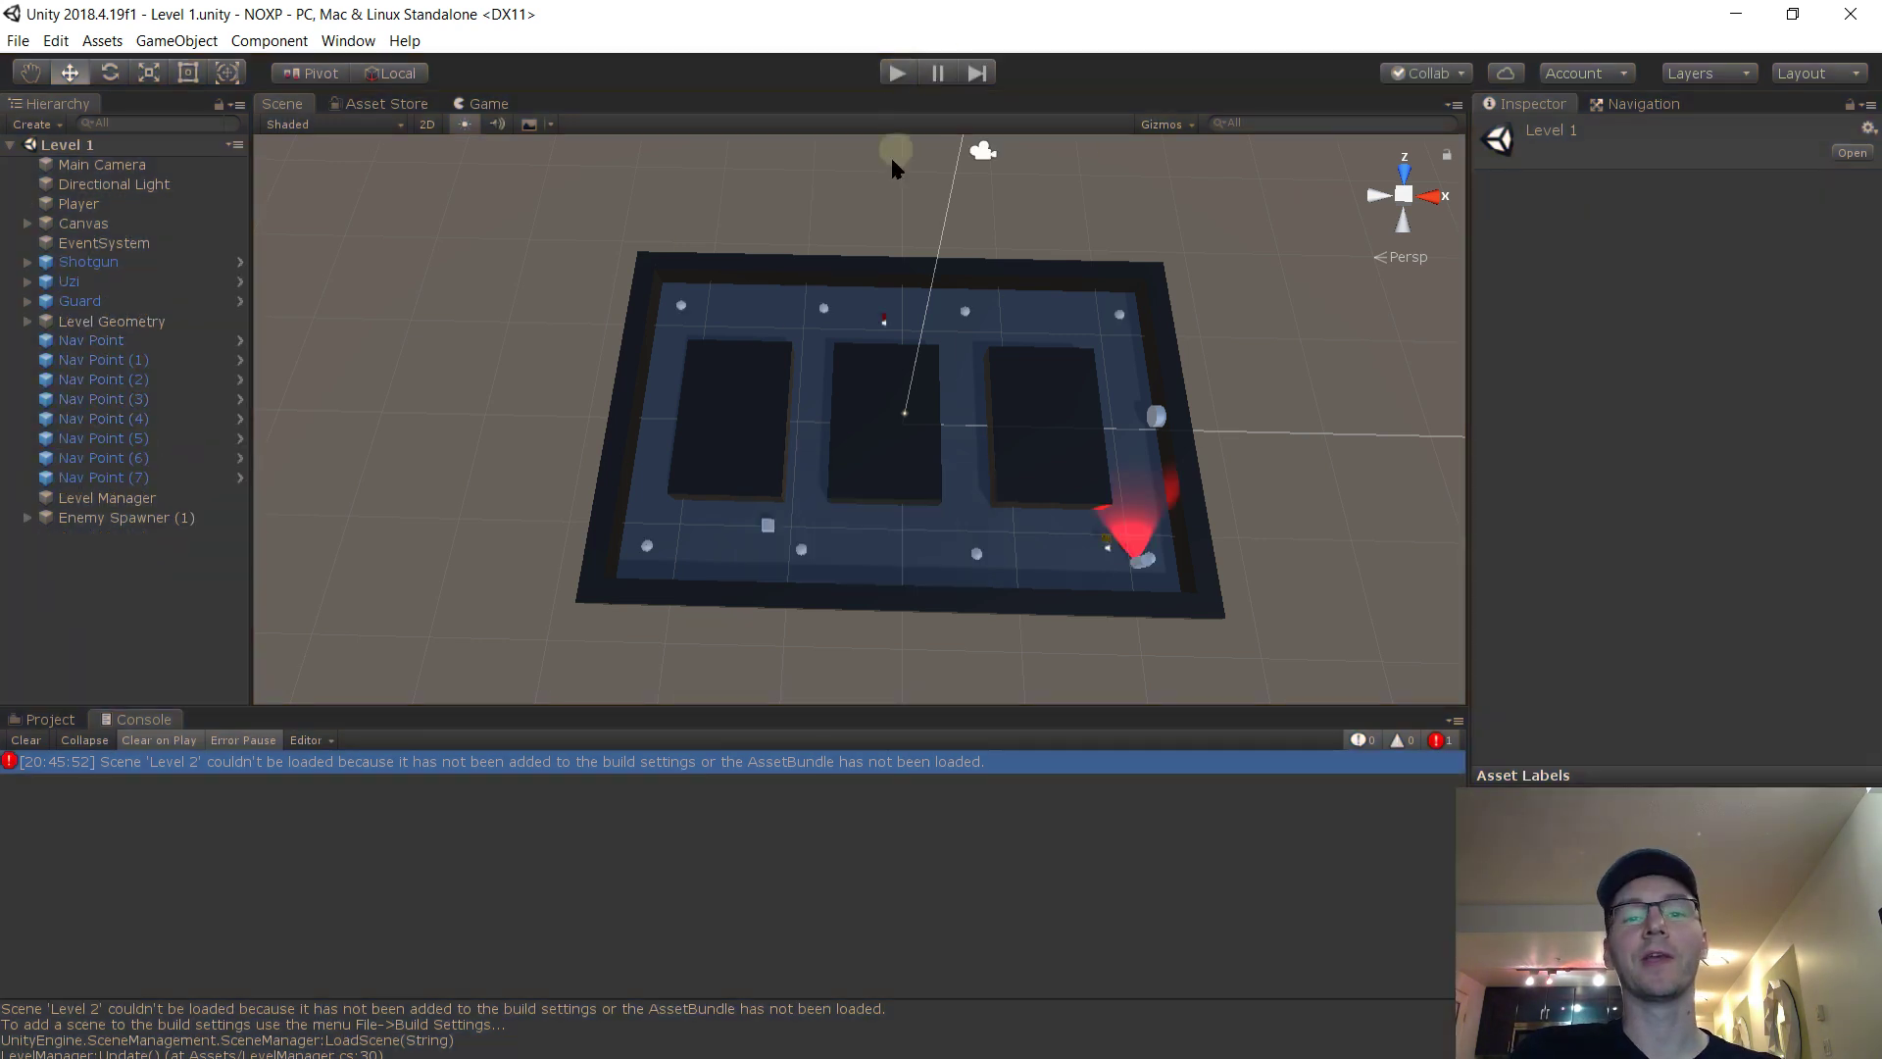
{"action": "left_click", "coordinate": [68, 723]}
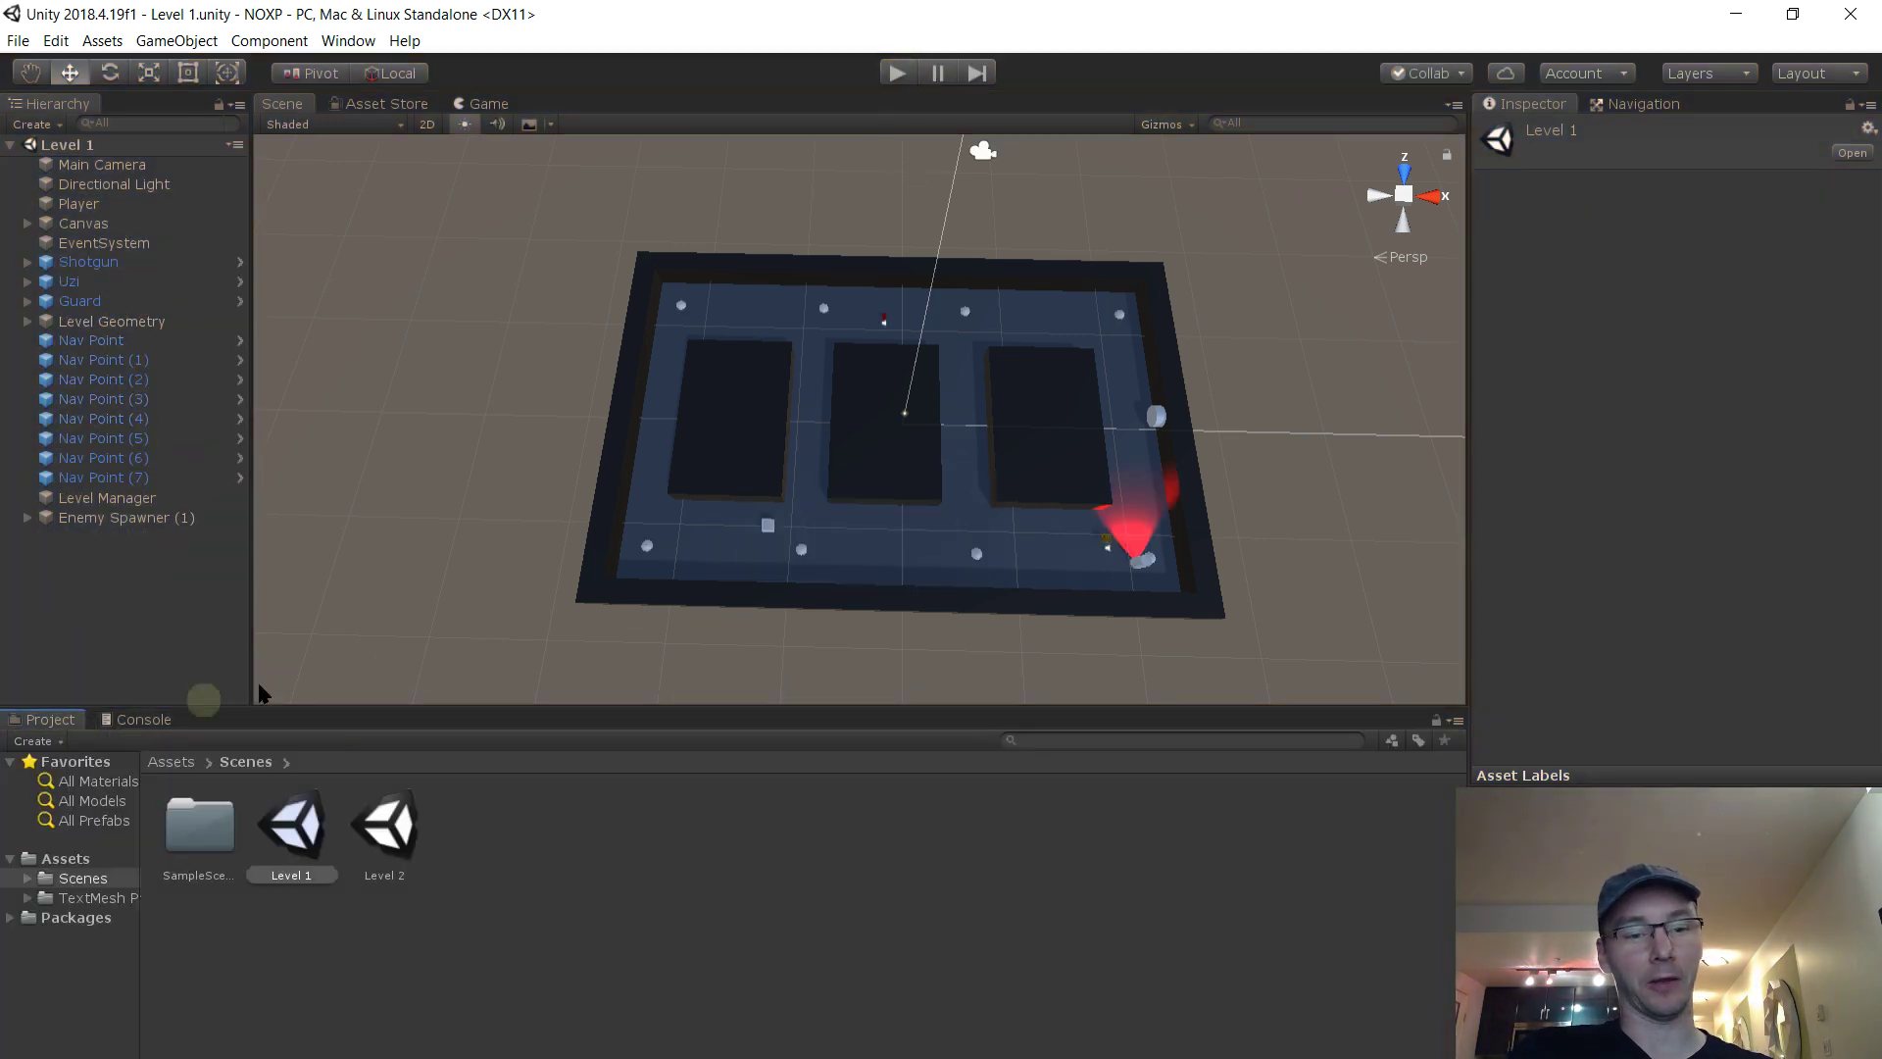
{"action": "left_click", "coordinate": [487, 799]}
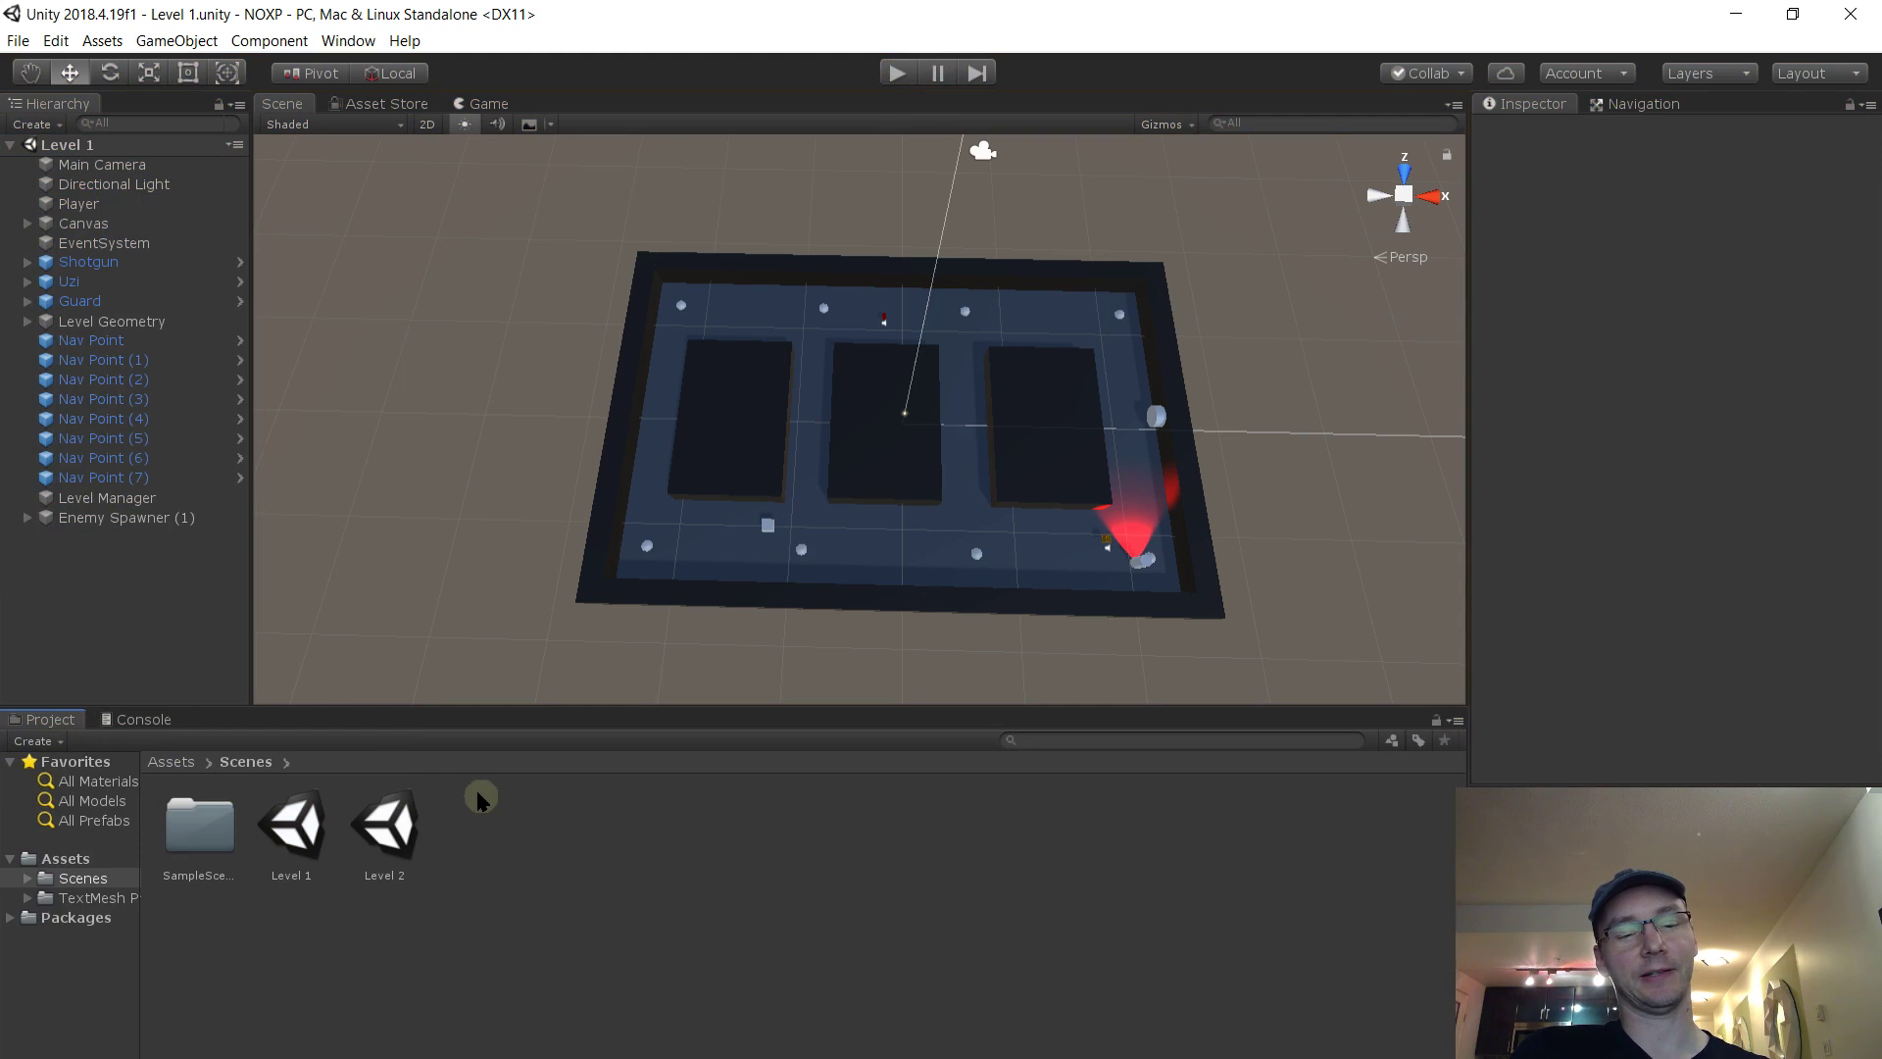
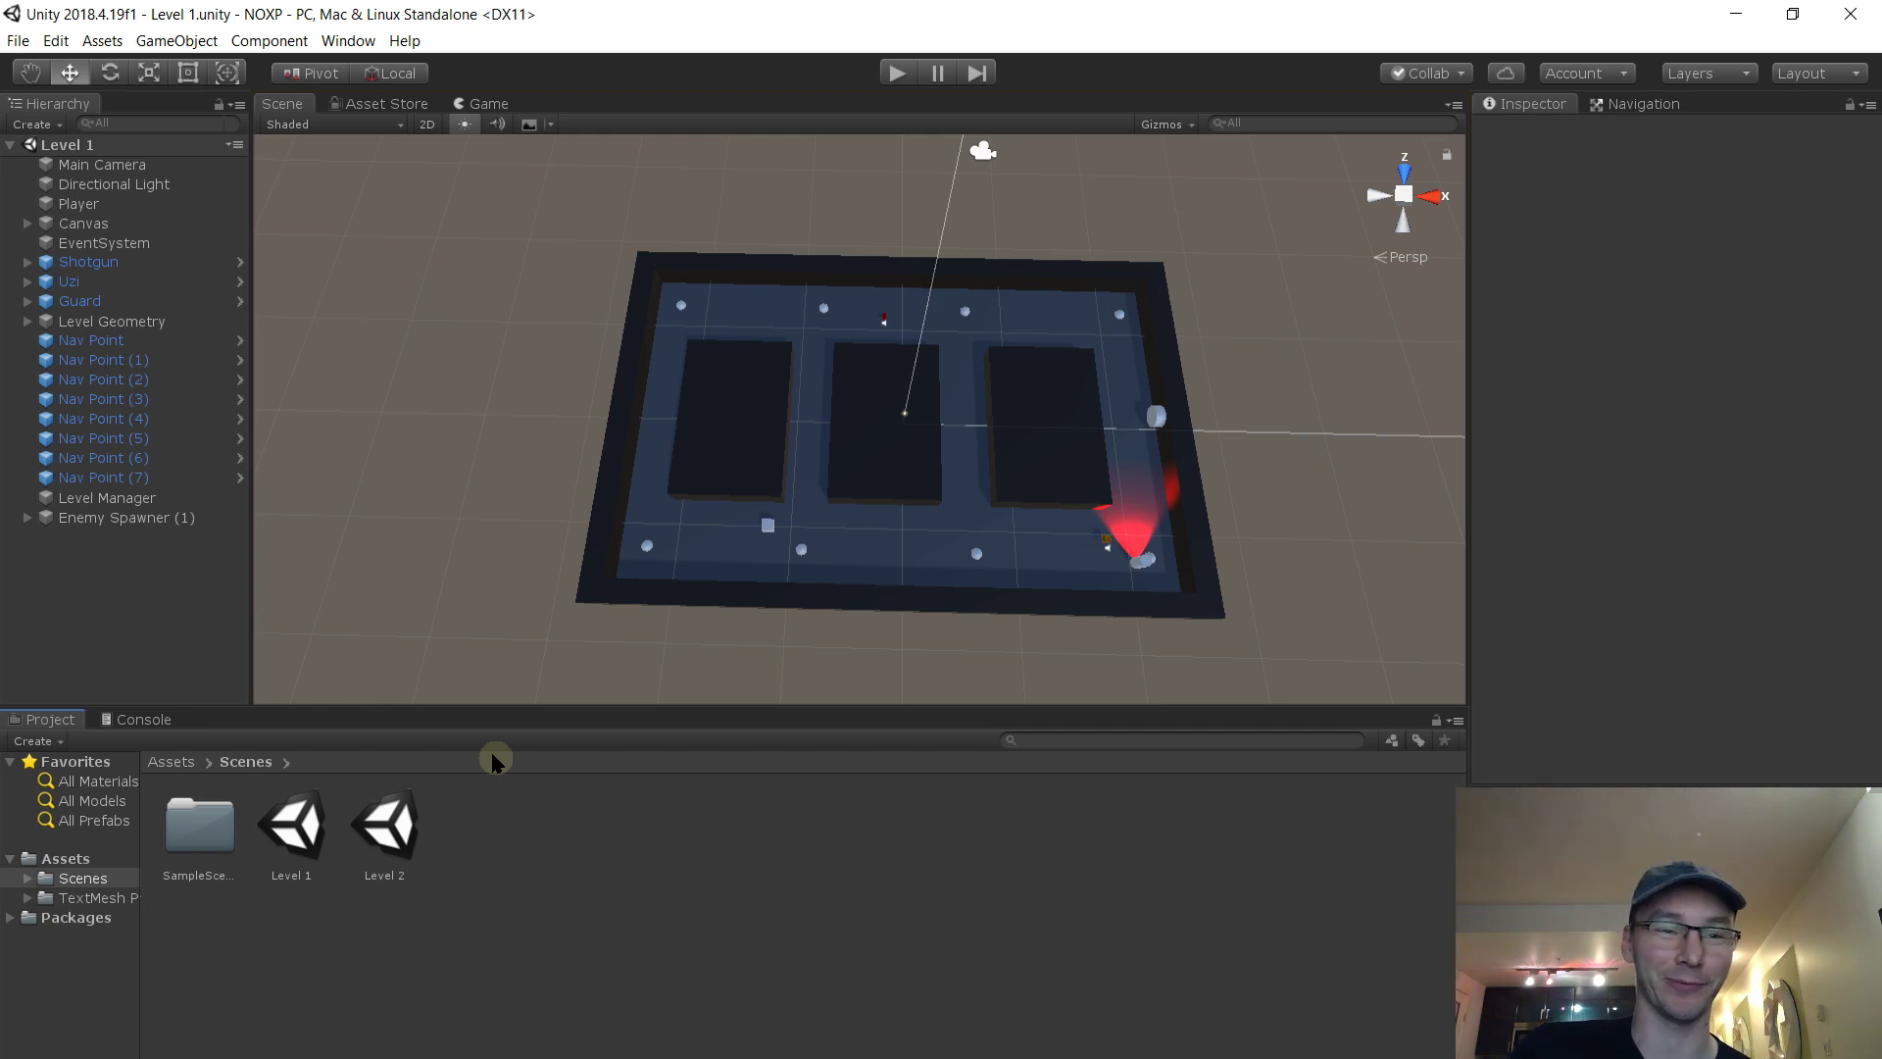
Add the Level 1 and Level 2 scenes to Scenes In Build in the Build Settings, with Level 1 first
{"action": "left_click", "coordinate": [15, 42]}
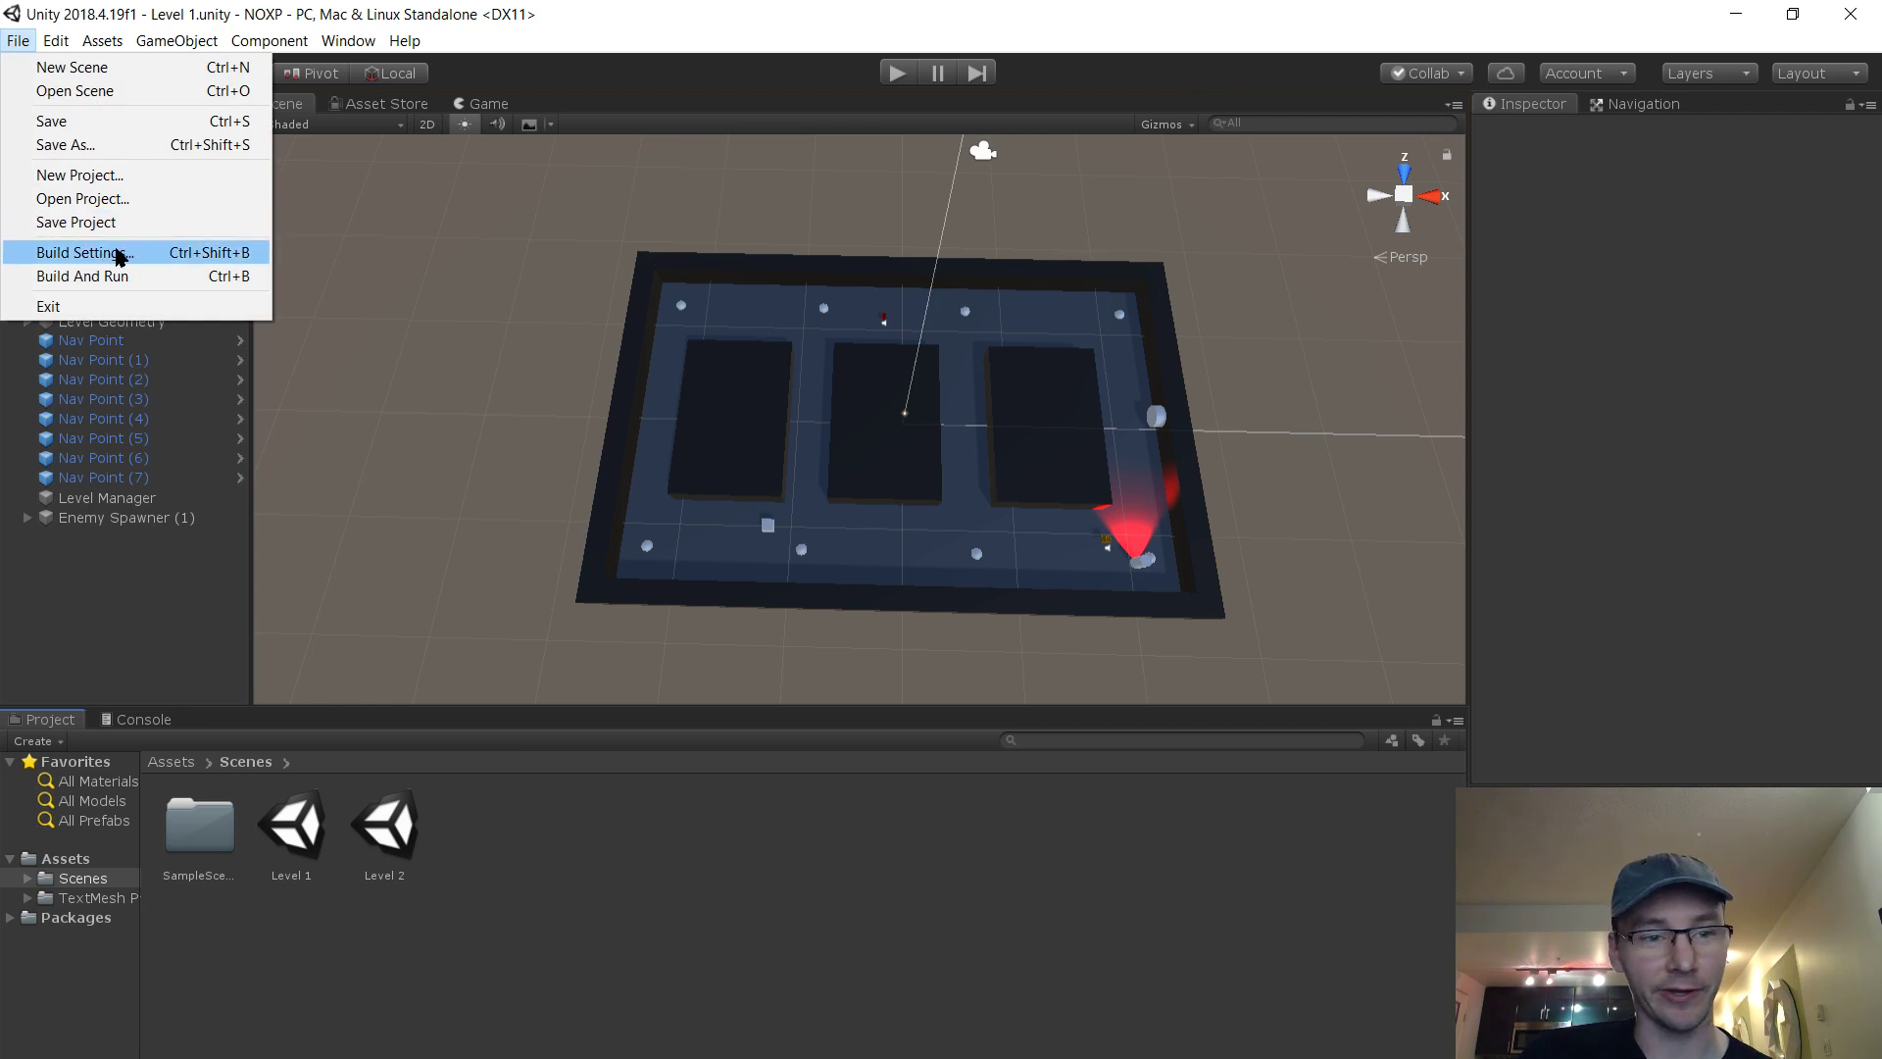
{"action": "left_click", "coordinate": [86, 252]}
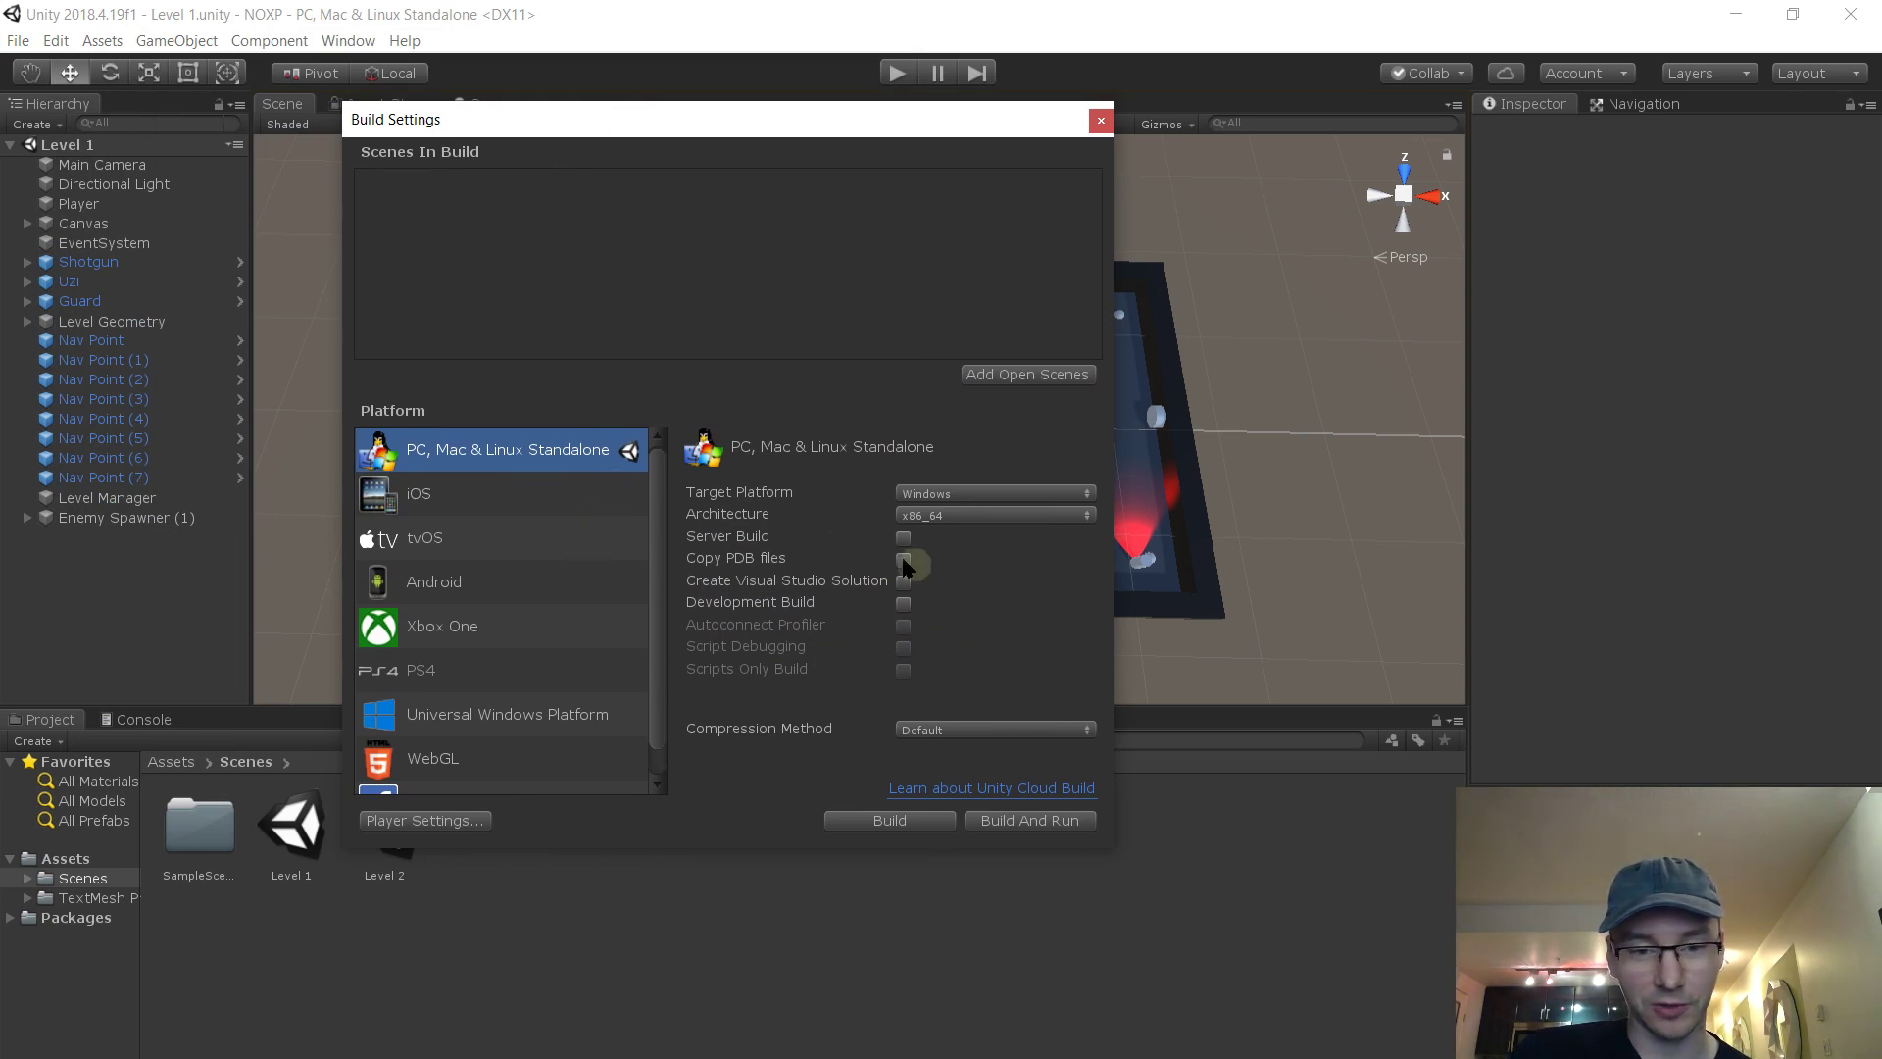
{"action": "left_click_drag", "start_coordinate": [431, 126], "coordinate": [929, 255]}
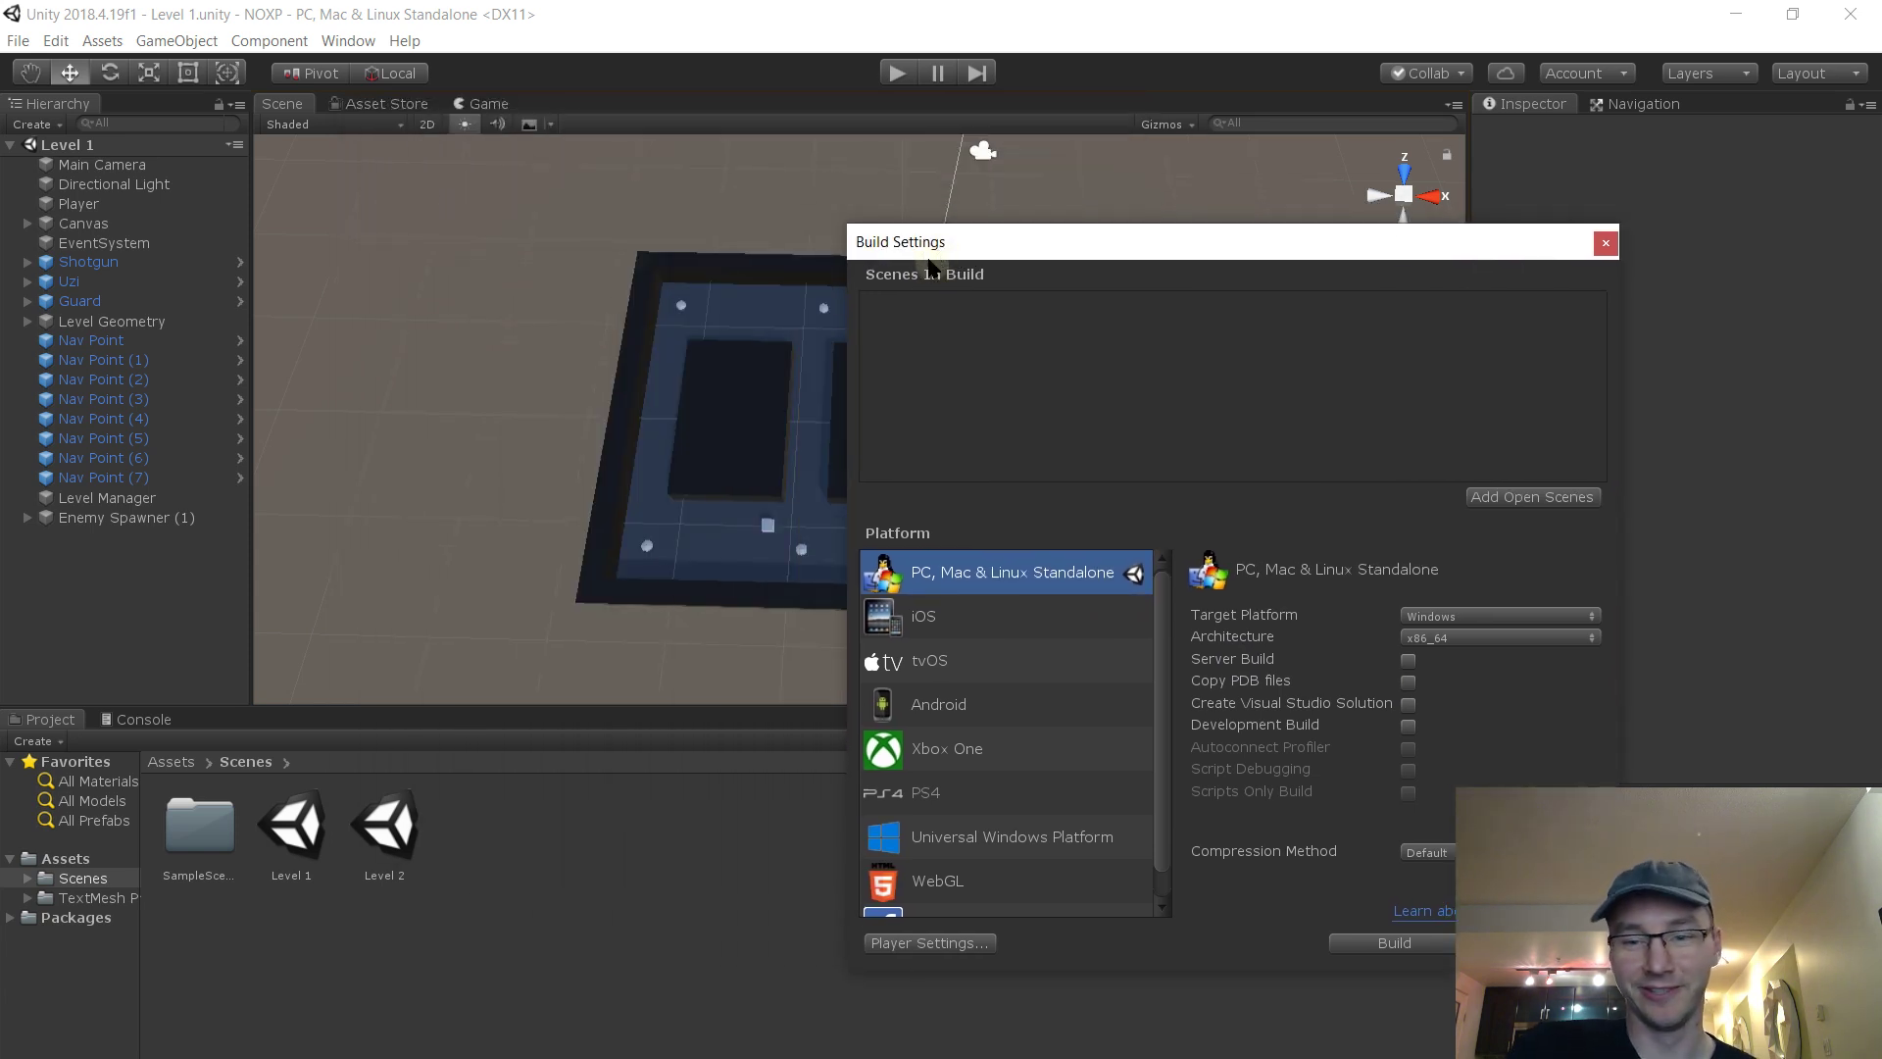
{"action": "left_click", "coordinate": [465, 847]}
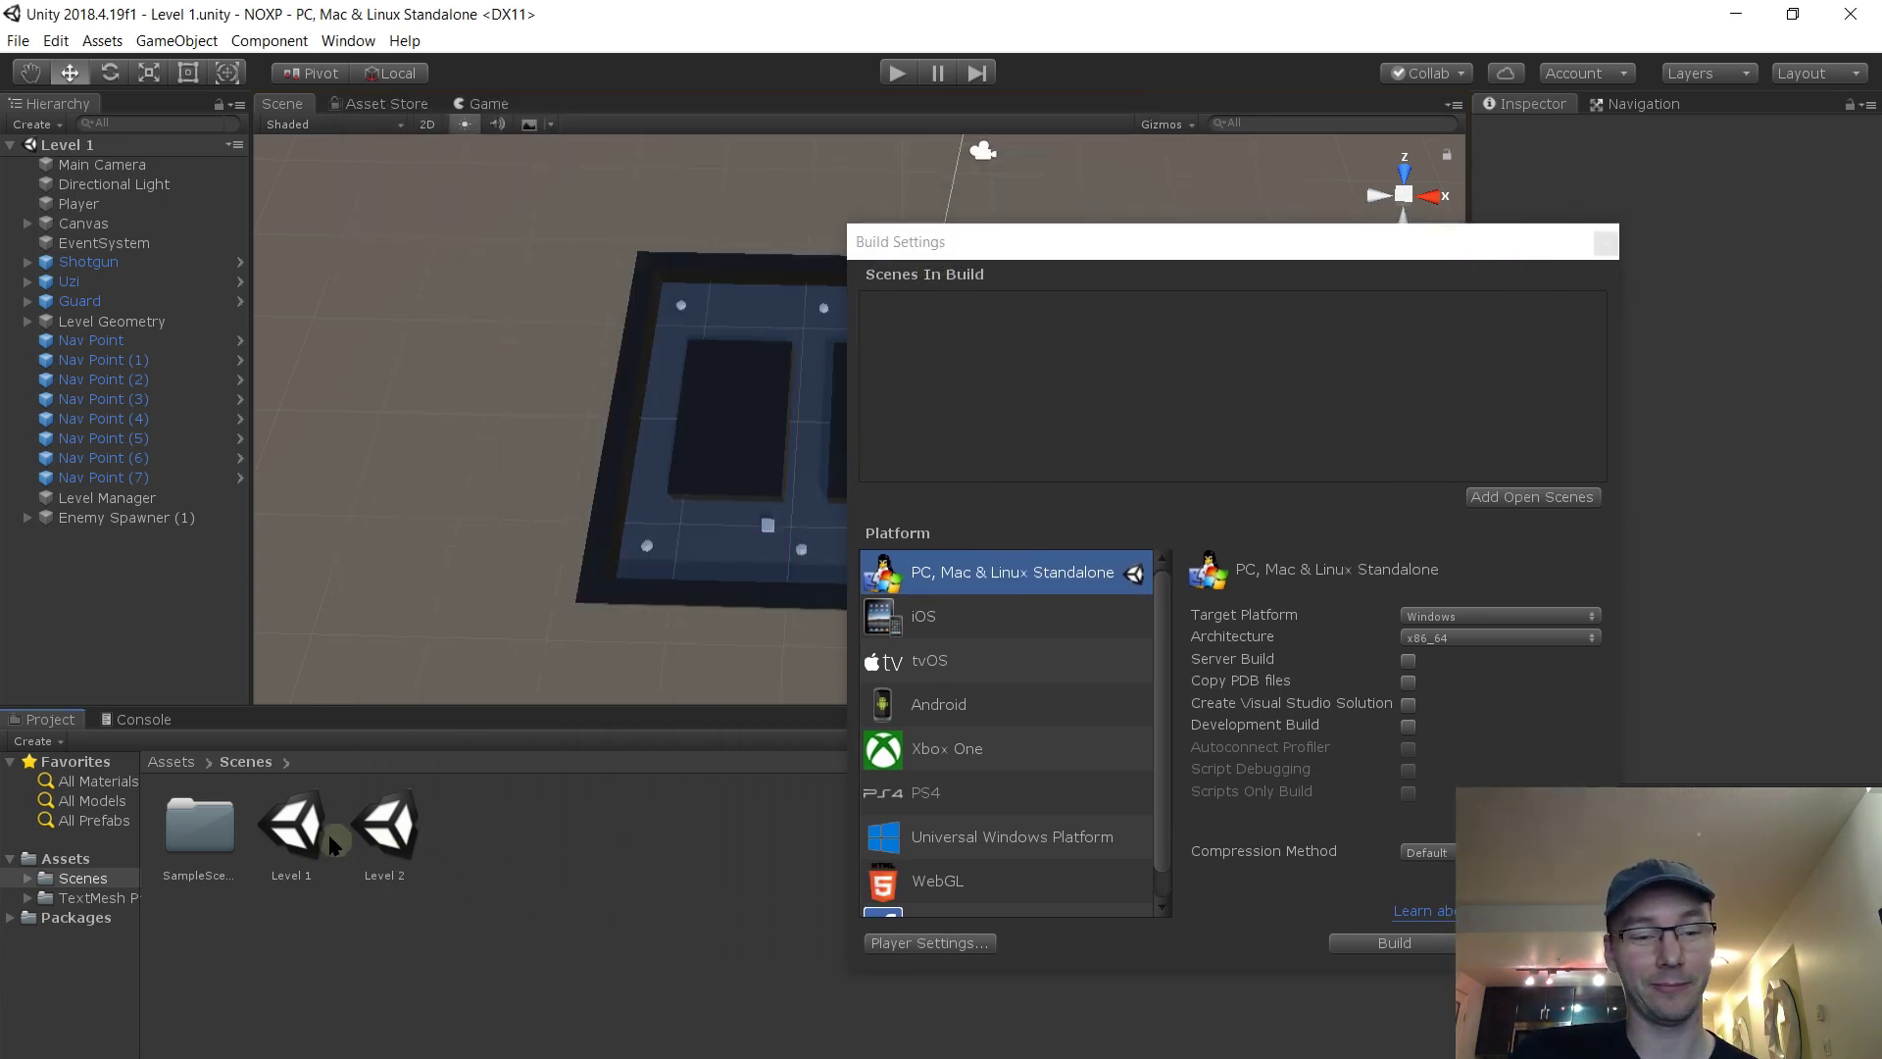
{"action": "left_click", "coordinate": [299, 828]}
{"action": "left_click", "coordinate": [397, 831], "text": "ctrl"}
{"action": "left_click_drag", "start_coordinate": [397, 831], "coordinate": [1033, 365]}
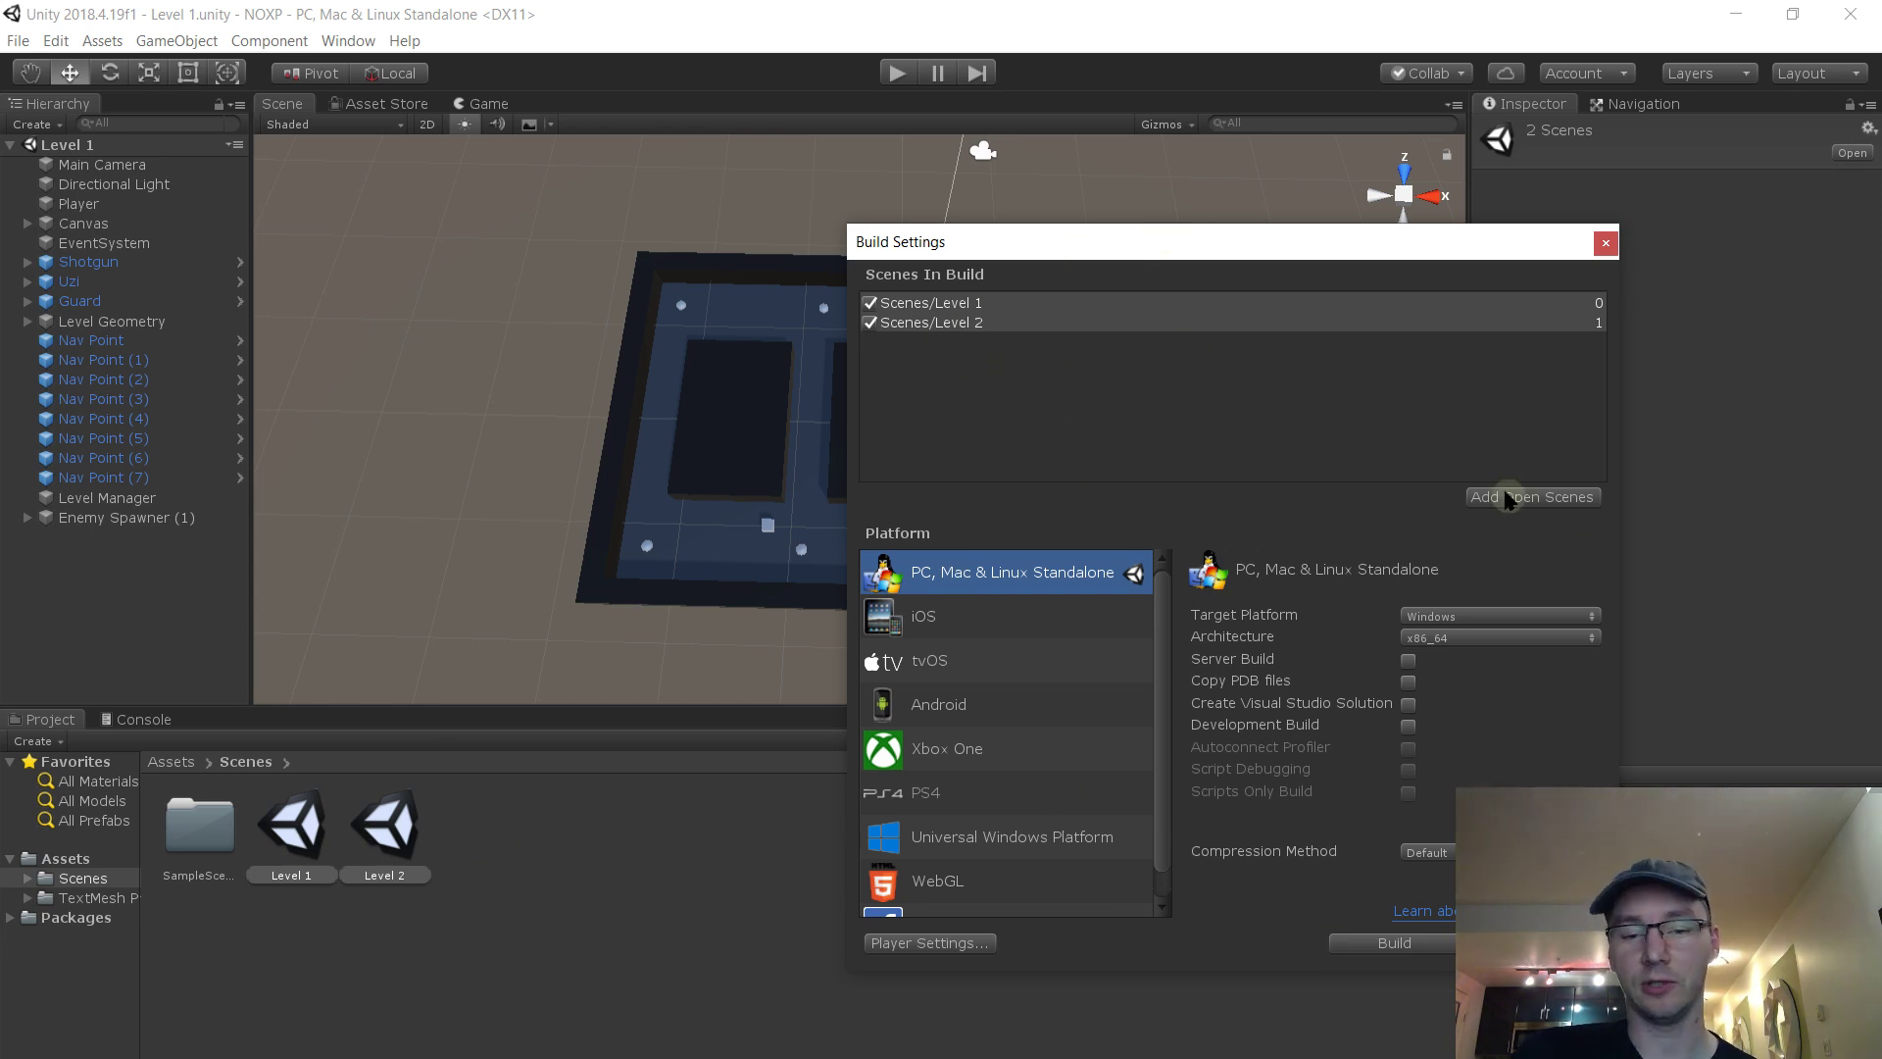
{"action": "left_click", "coordinate": [1605, 245]}
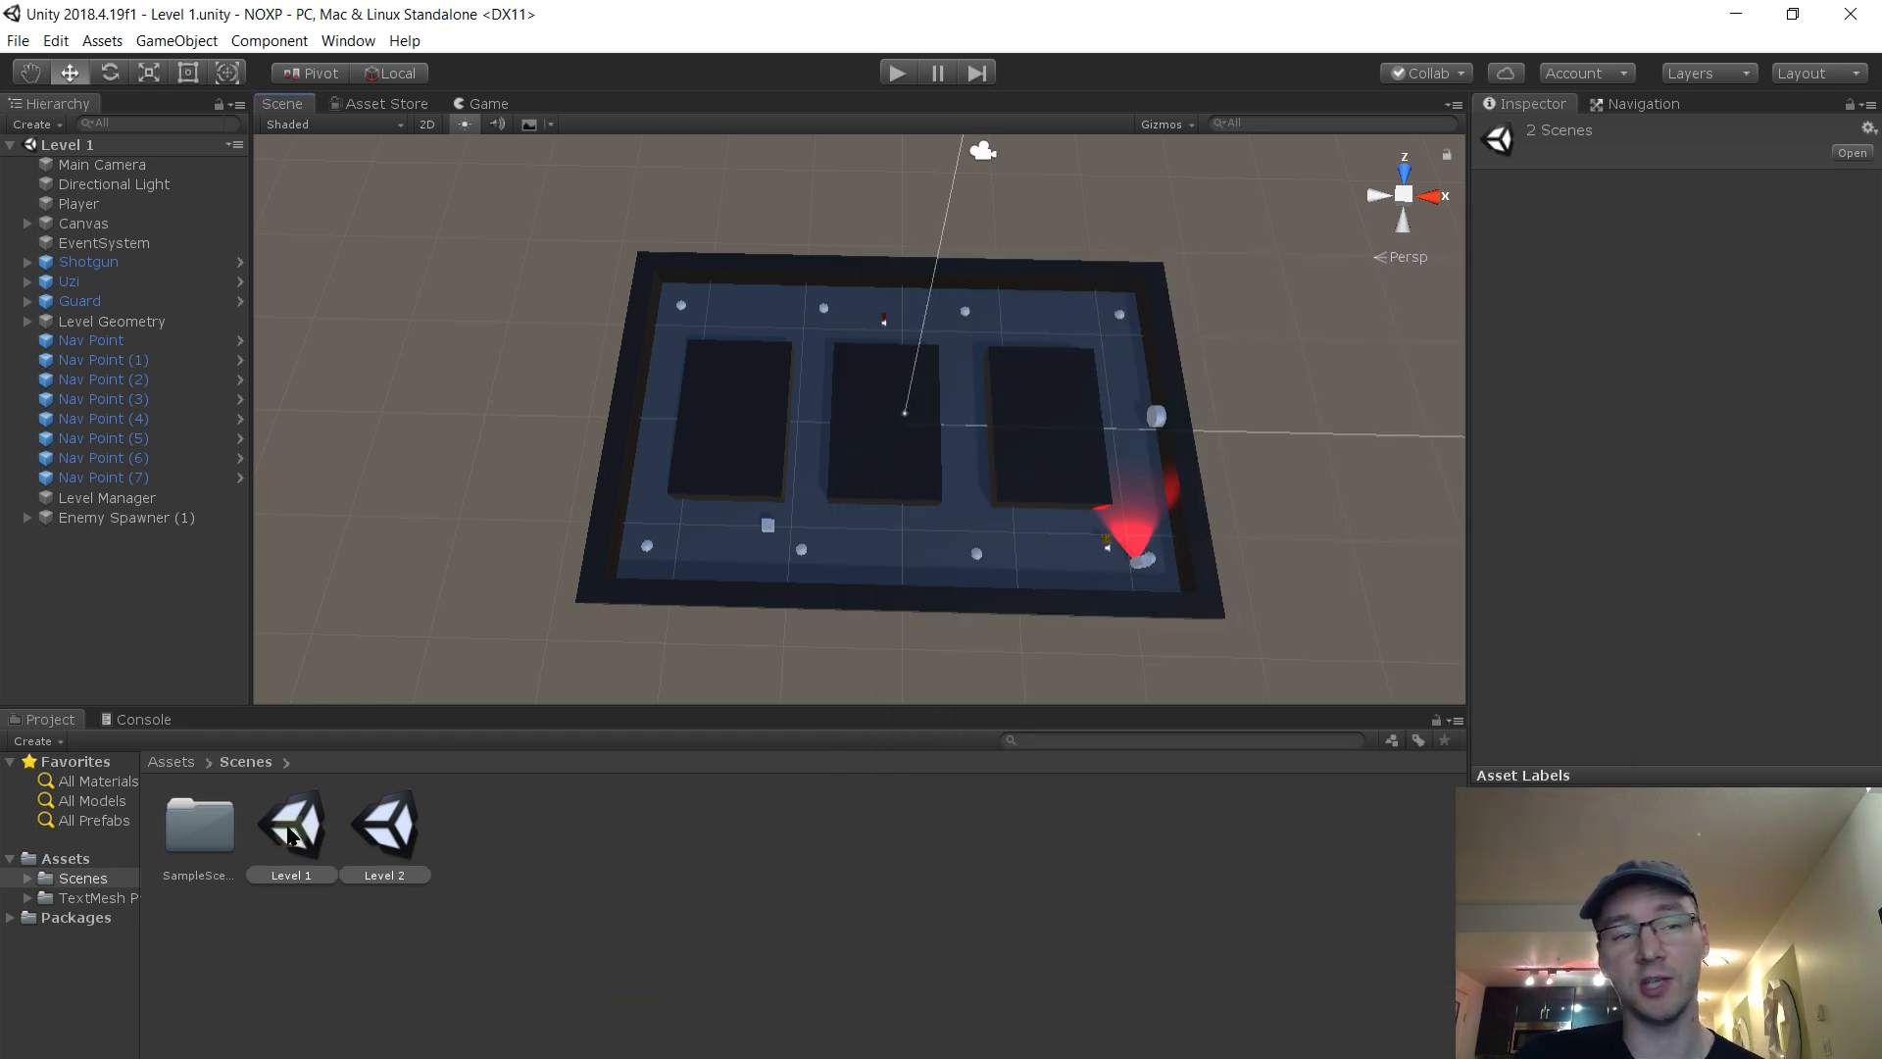
{"action": "left_click", "coordinate": [463, 894]}
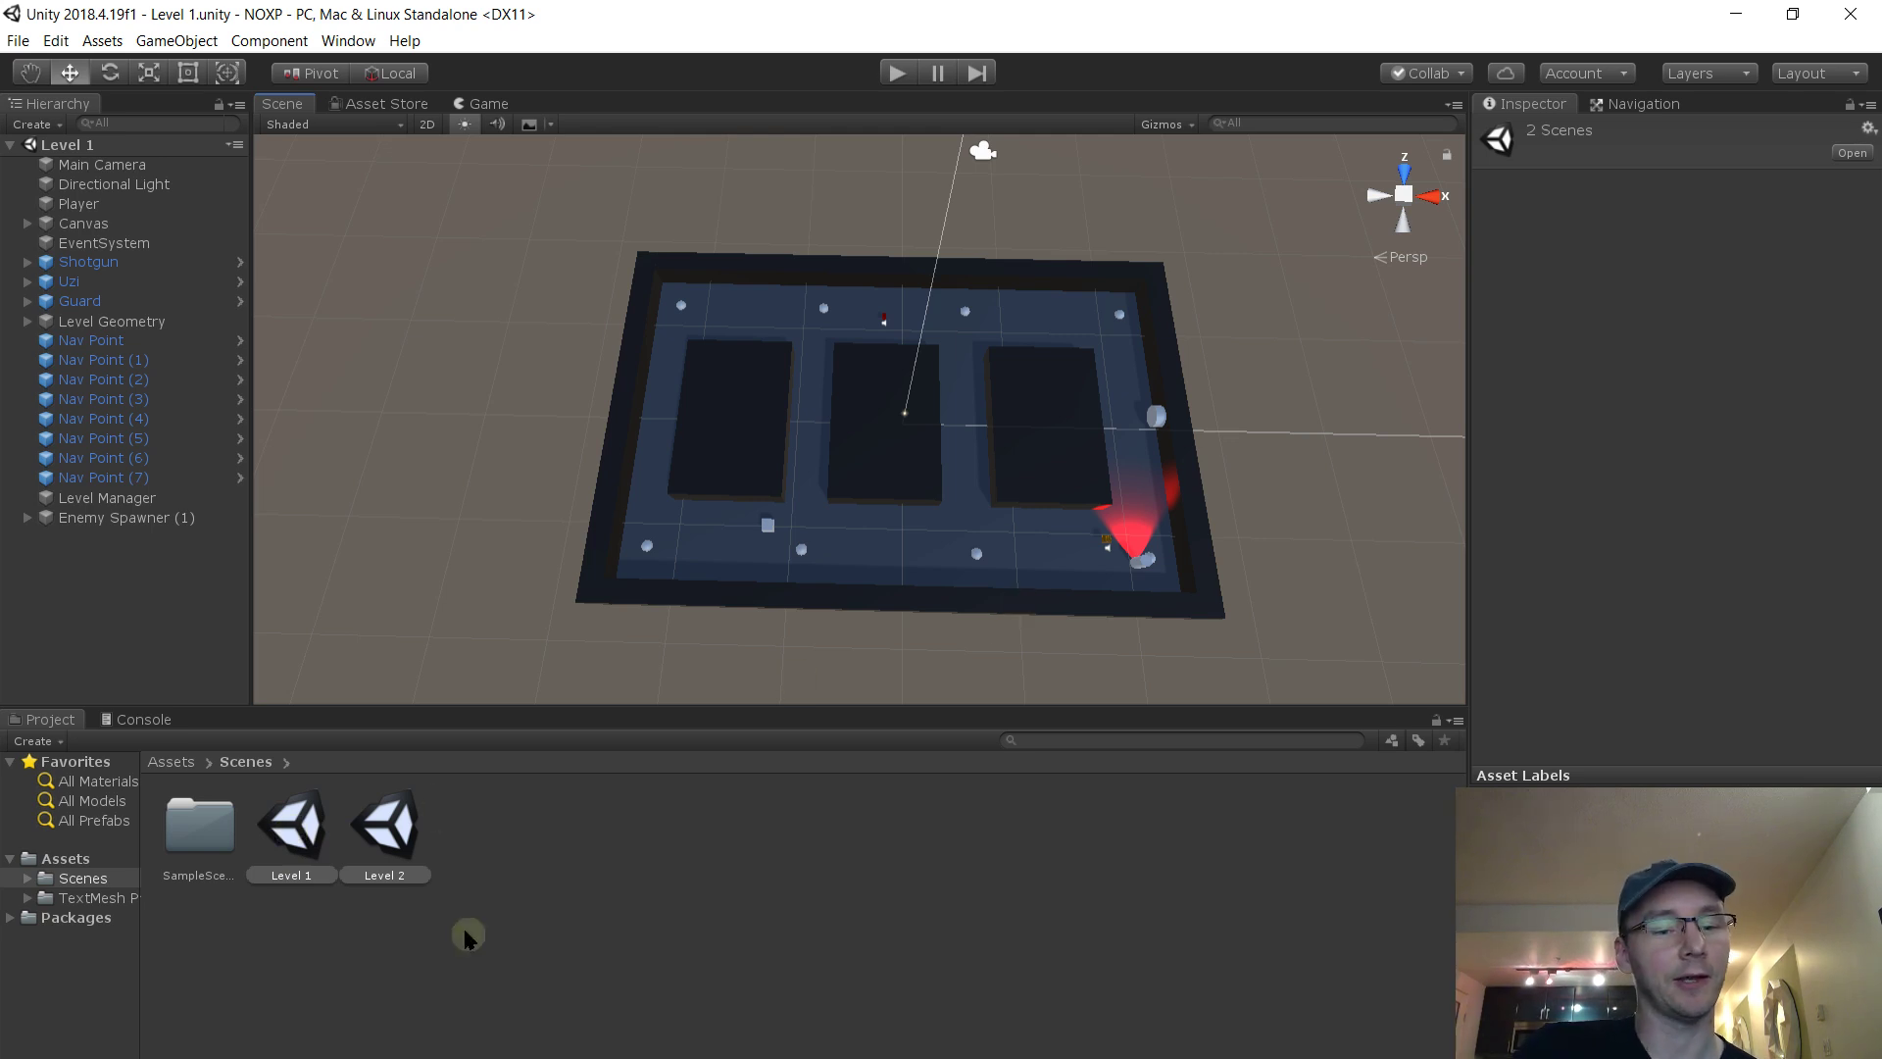
{"action": "left_click", "coordinate": [497, 880]}
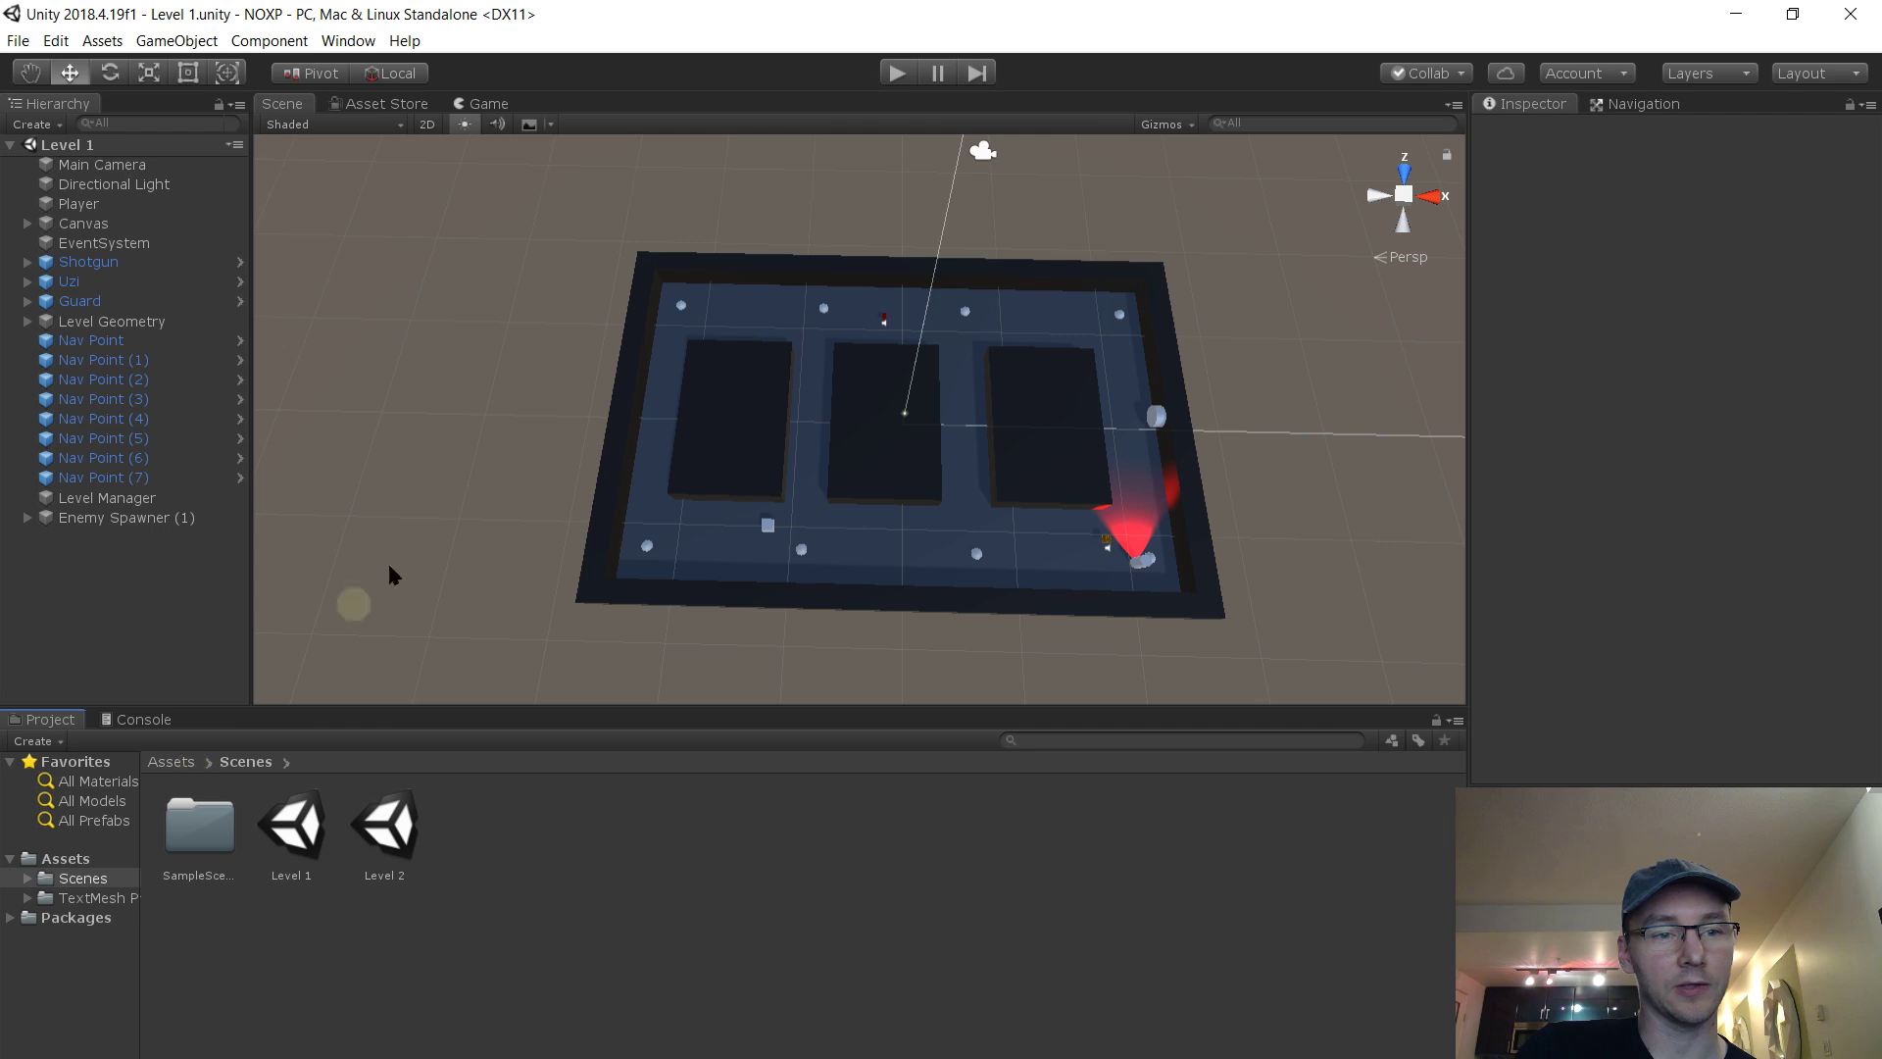
Playtest from Level 1 through Level 2, shooting the guards and enemy spawners to check the level transitions, and stop play mode
{"action": "left_click", "coordinate": [895, 75]}
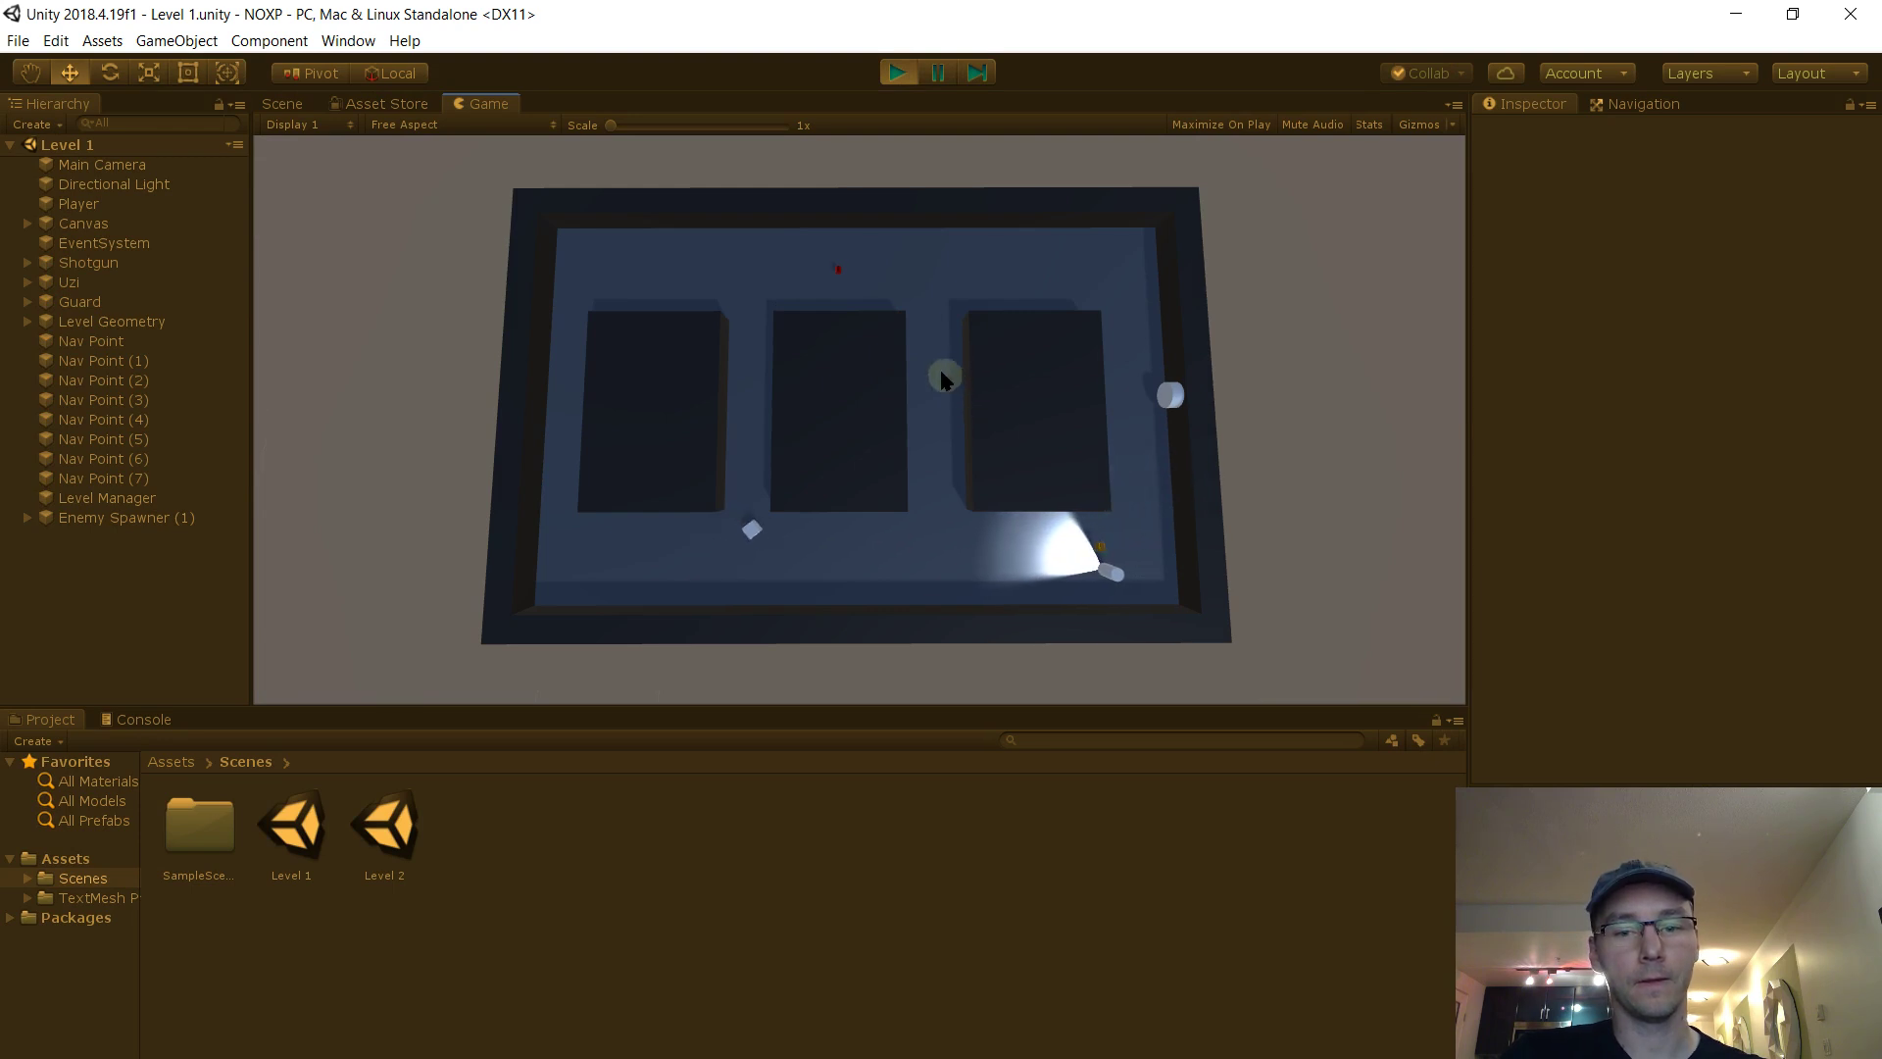
{"action": "mouse_move", "coordinate": [789, 504]}
{"action": "left_mouse_down"}
{"action": "mouse_move", "coordinate": [803, 584]}
{"action": "mouse_move", "coordinate": [841, 586]}
{"action": "mouse_move", "coordinate": [1100, 251]}
{"action": "mouse_move", "coordinate": [1166, 332]}
{"action": "left_mouse_up"}
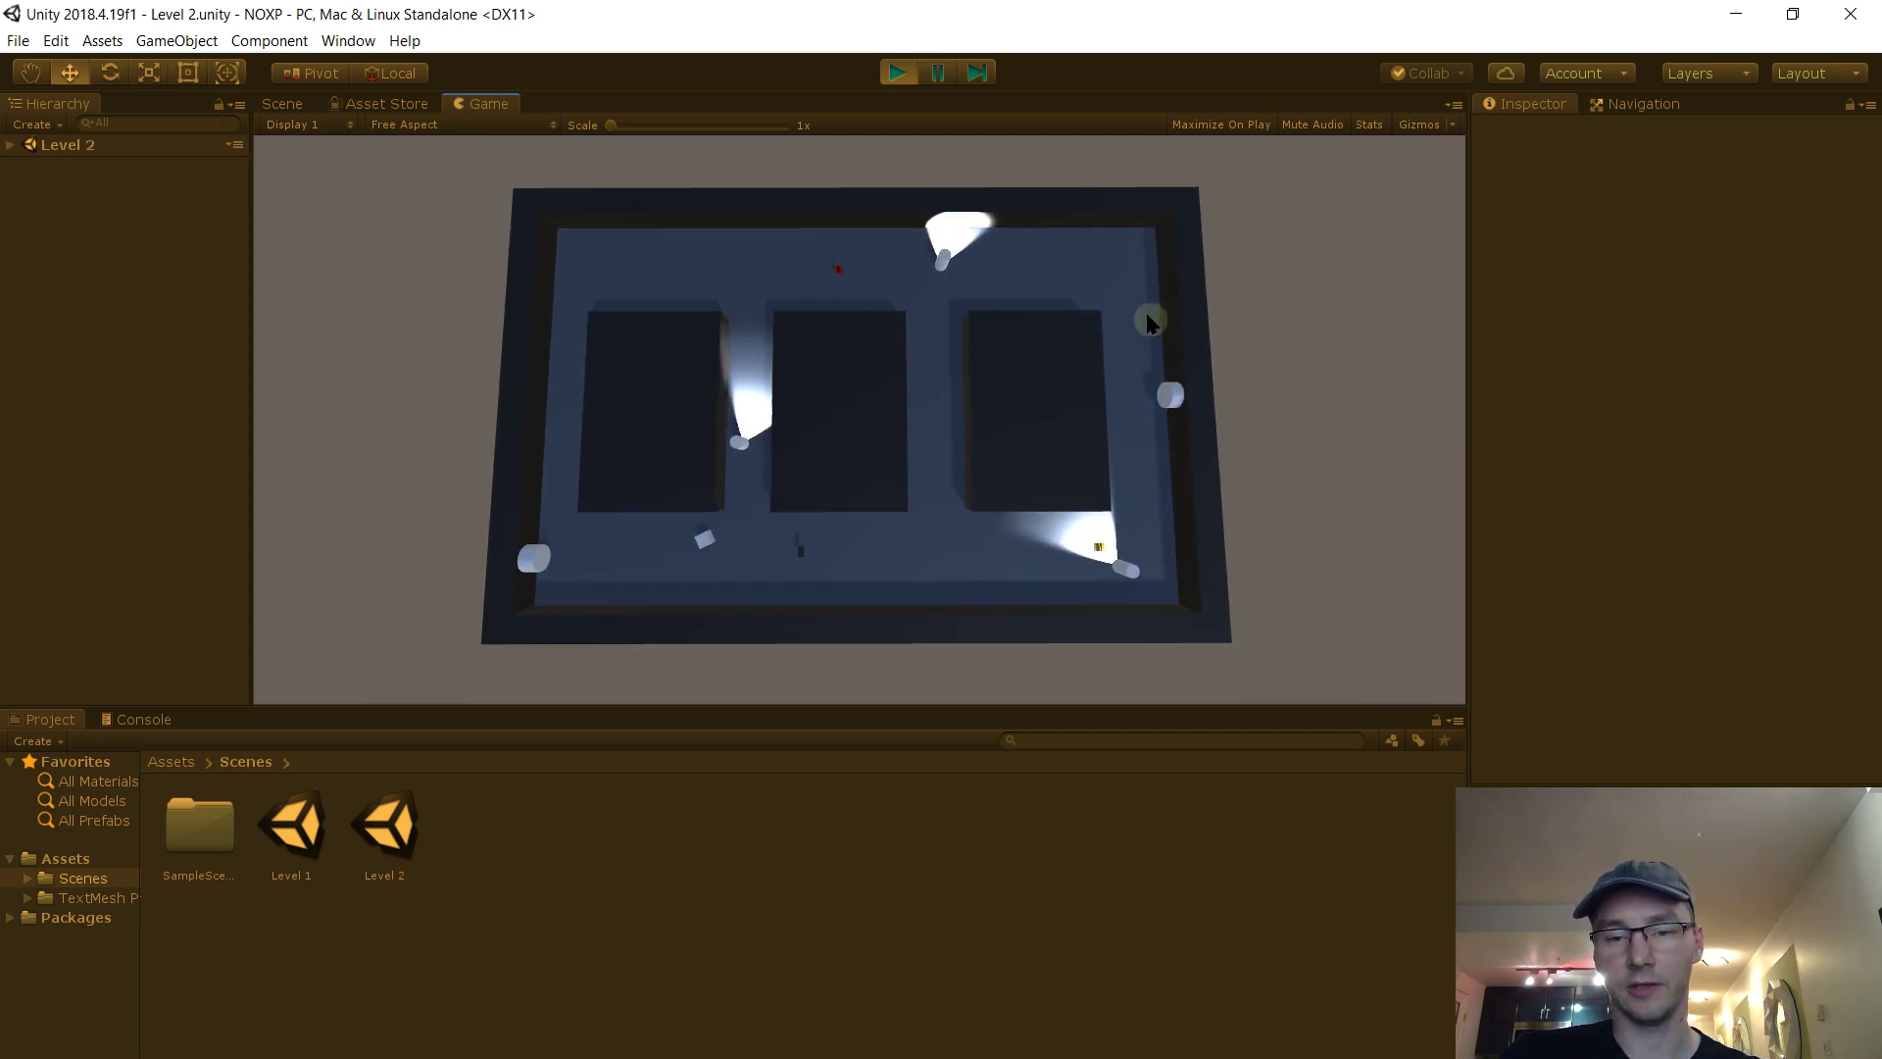
{"action": "left_click", "coordinate": [1112, 507]}
{"action": "left_click", "coordinate": [948, 291]}
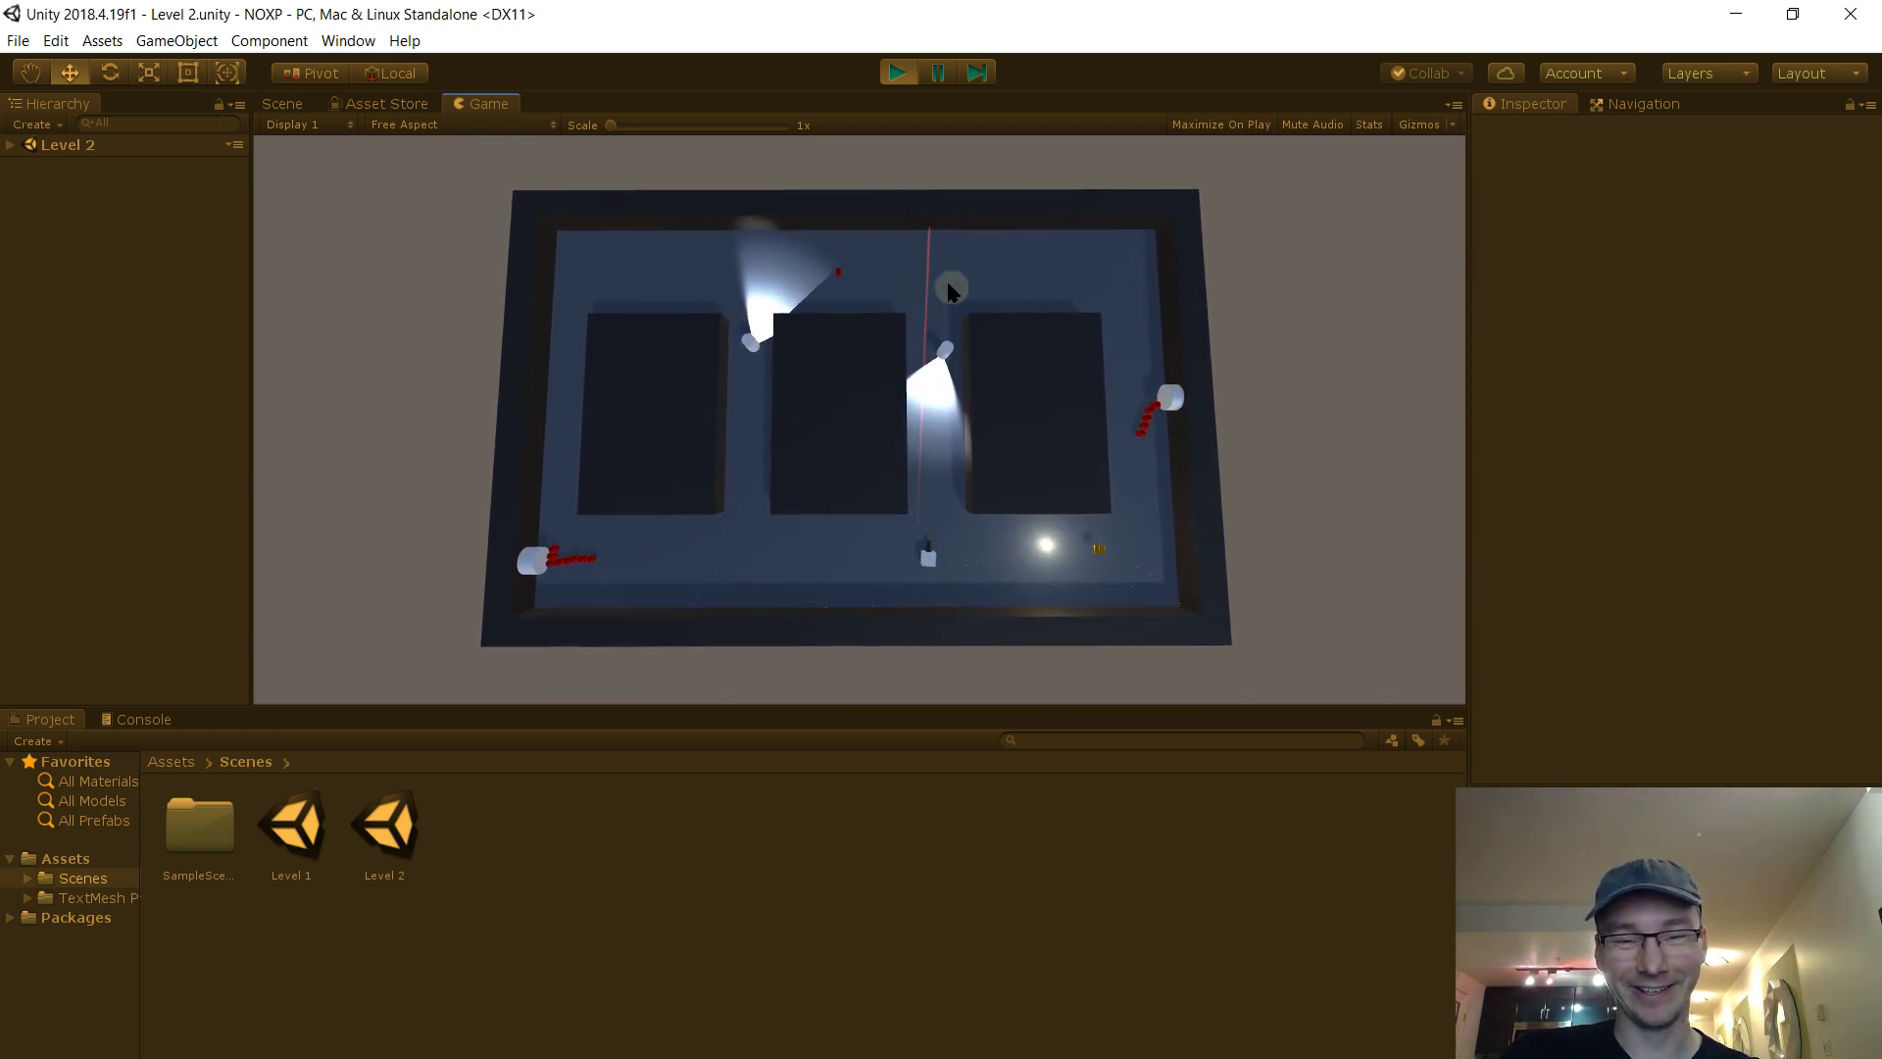
{"action": "left_click", "coordinate": [944, 353]}
{"action": "left_click", "coordinate": [530, 561]}
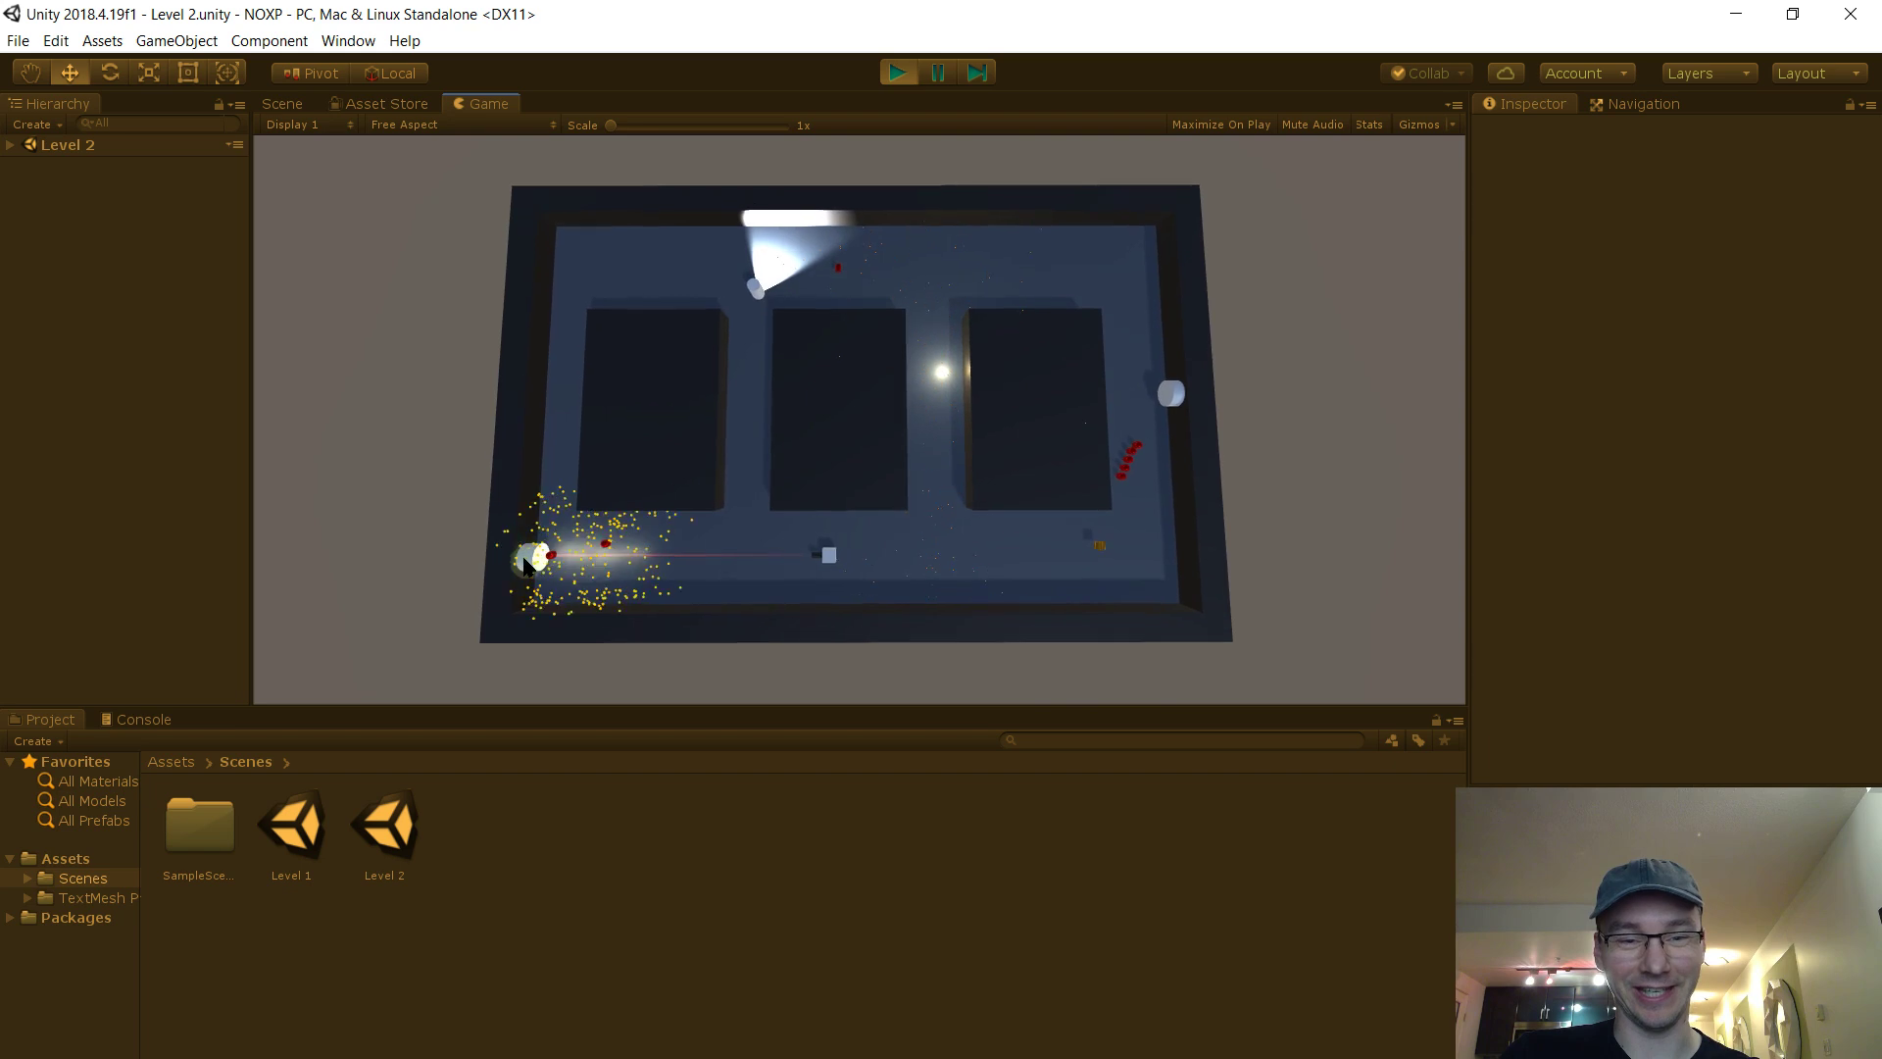
{"action": "key", "text": "w"}
{"action": "key", "text": "a"}
{"action": "left_click", "coordinate": [771, 314]}
{"action": "key", "text": "w"}
{"action": "key", "text": "d"}
{"action": "key", "text": "d"}
{"action": "left_click", "coordinate": [908, 525]}
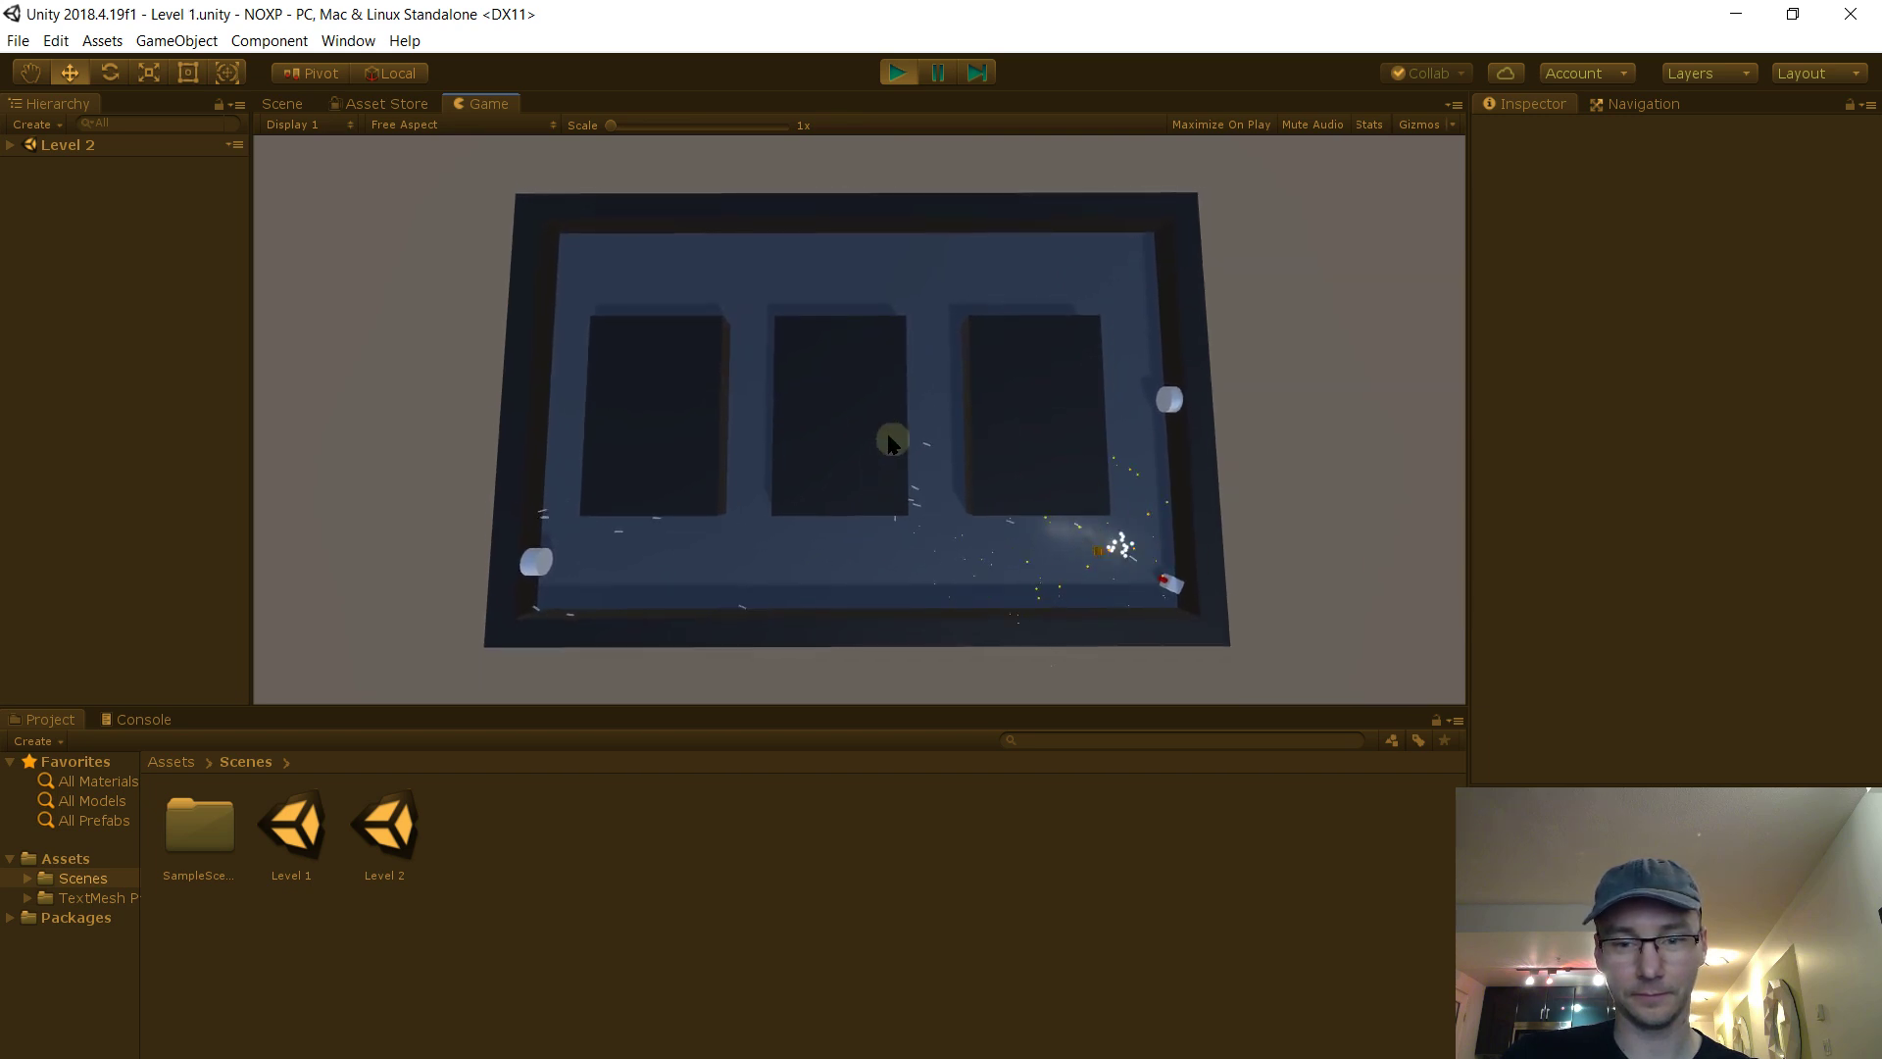
{"action": "left_click", "coordinate": [897, 73]}
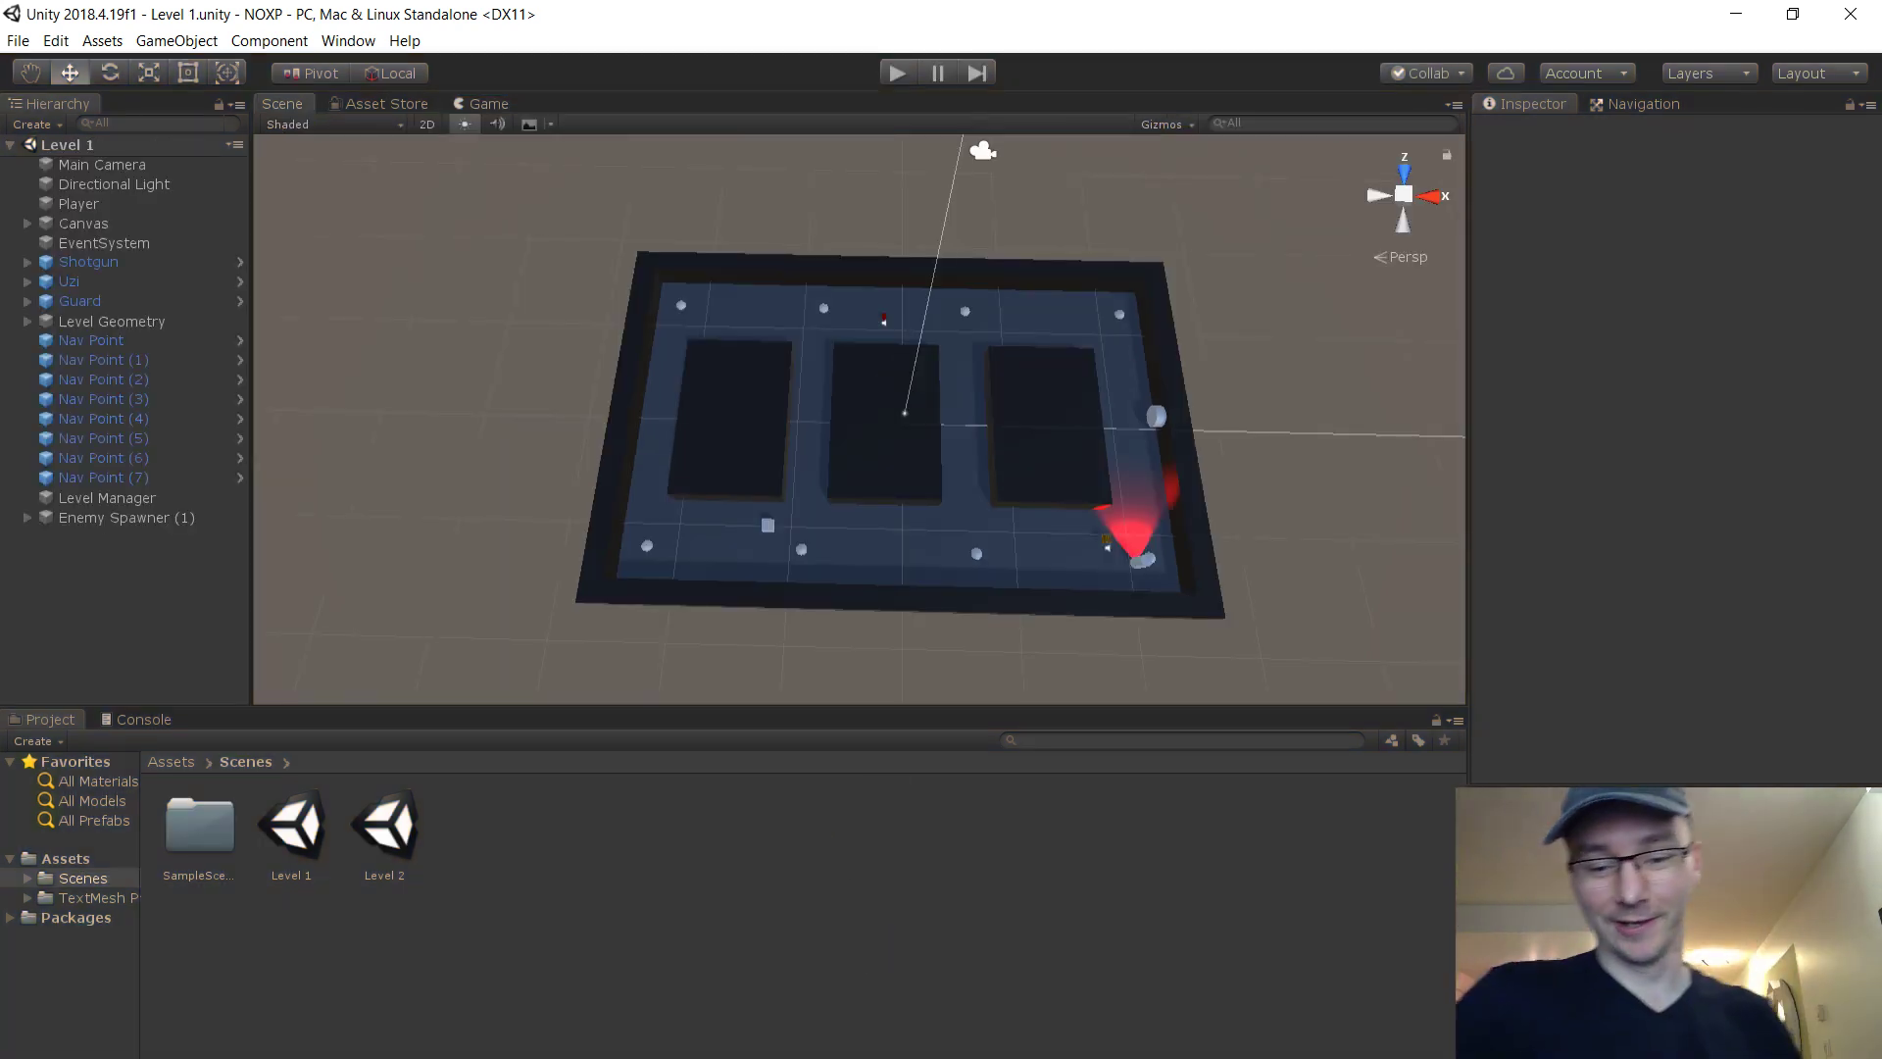
Turn Level 1's Level Manager object into a prefab in the Assets folder and select its instance in the scene
{"action": "mouse_move", "coordinate": [1126, 1056]}
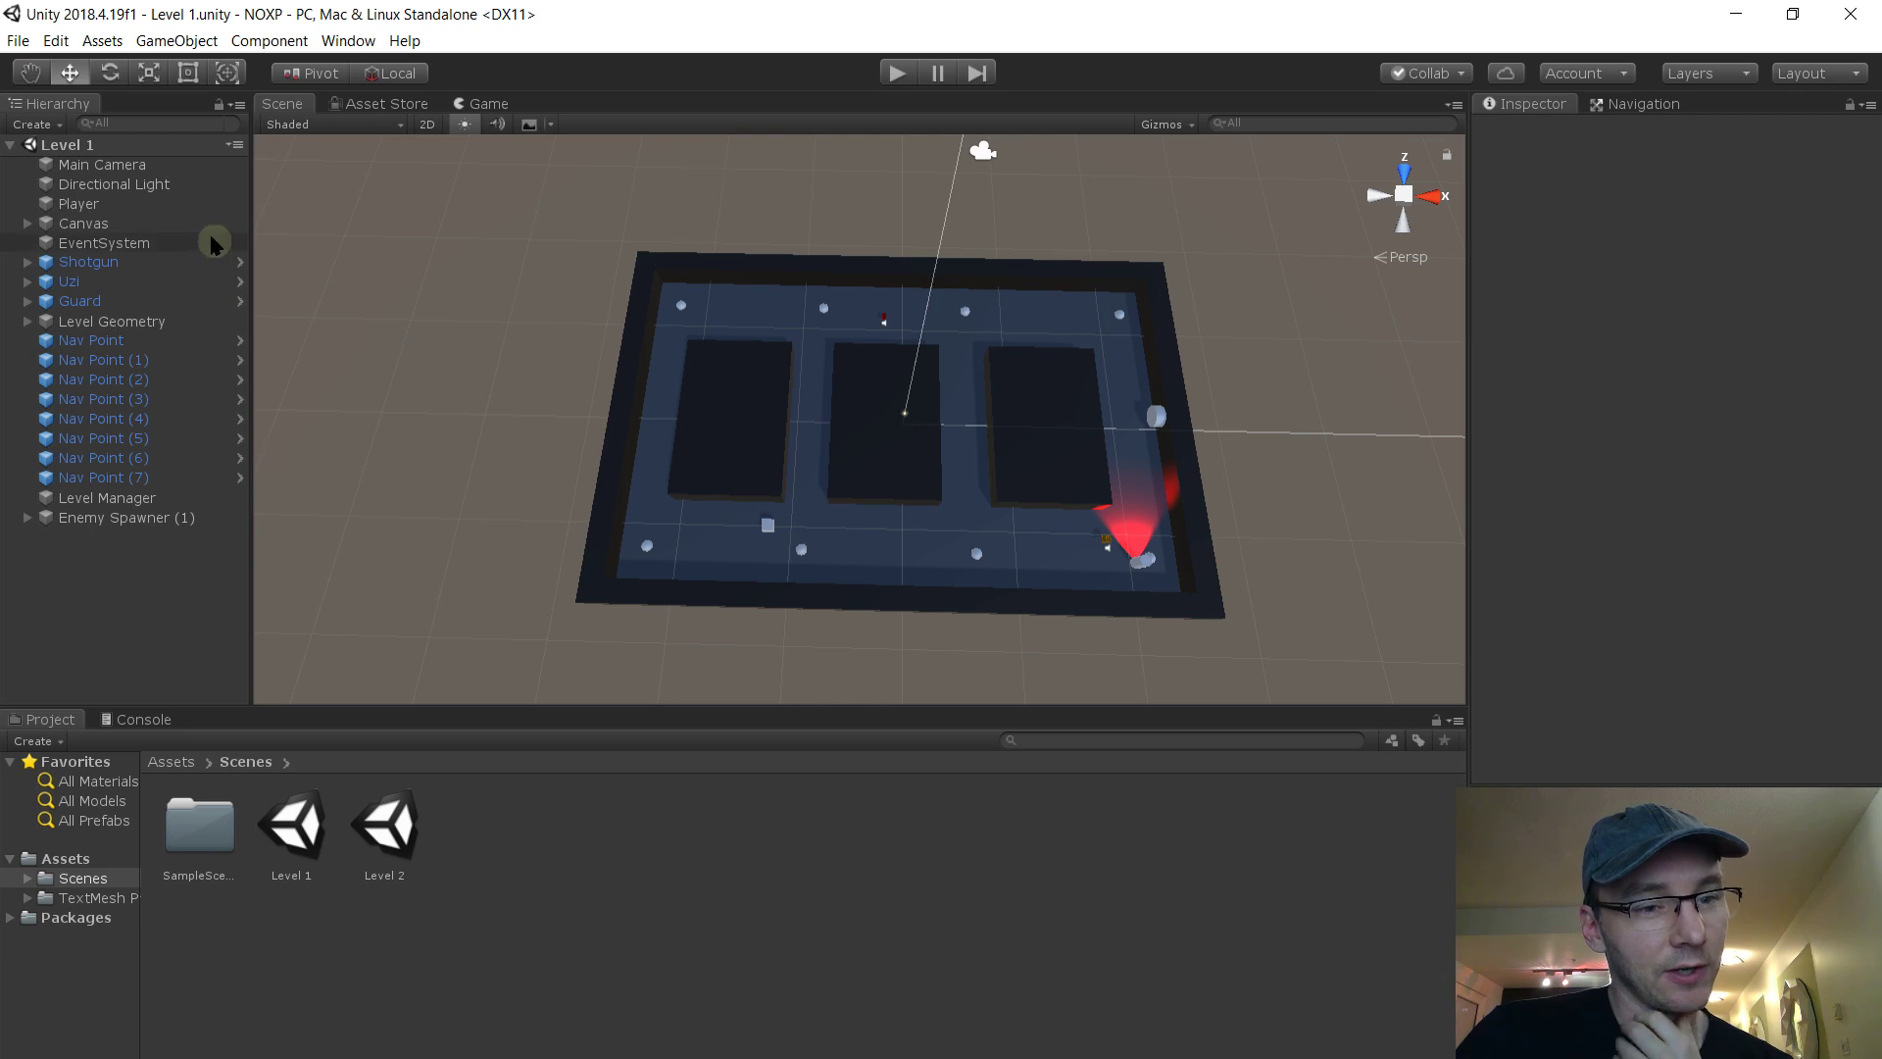
{"action": "left_click", "coordinate": [137, 500]}
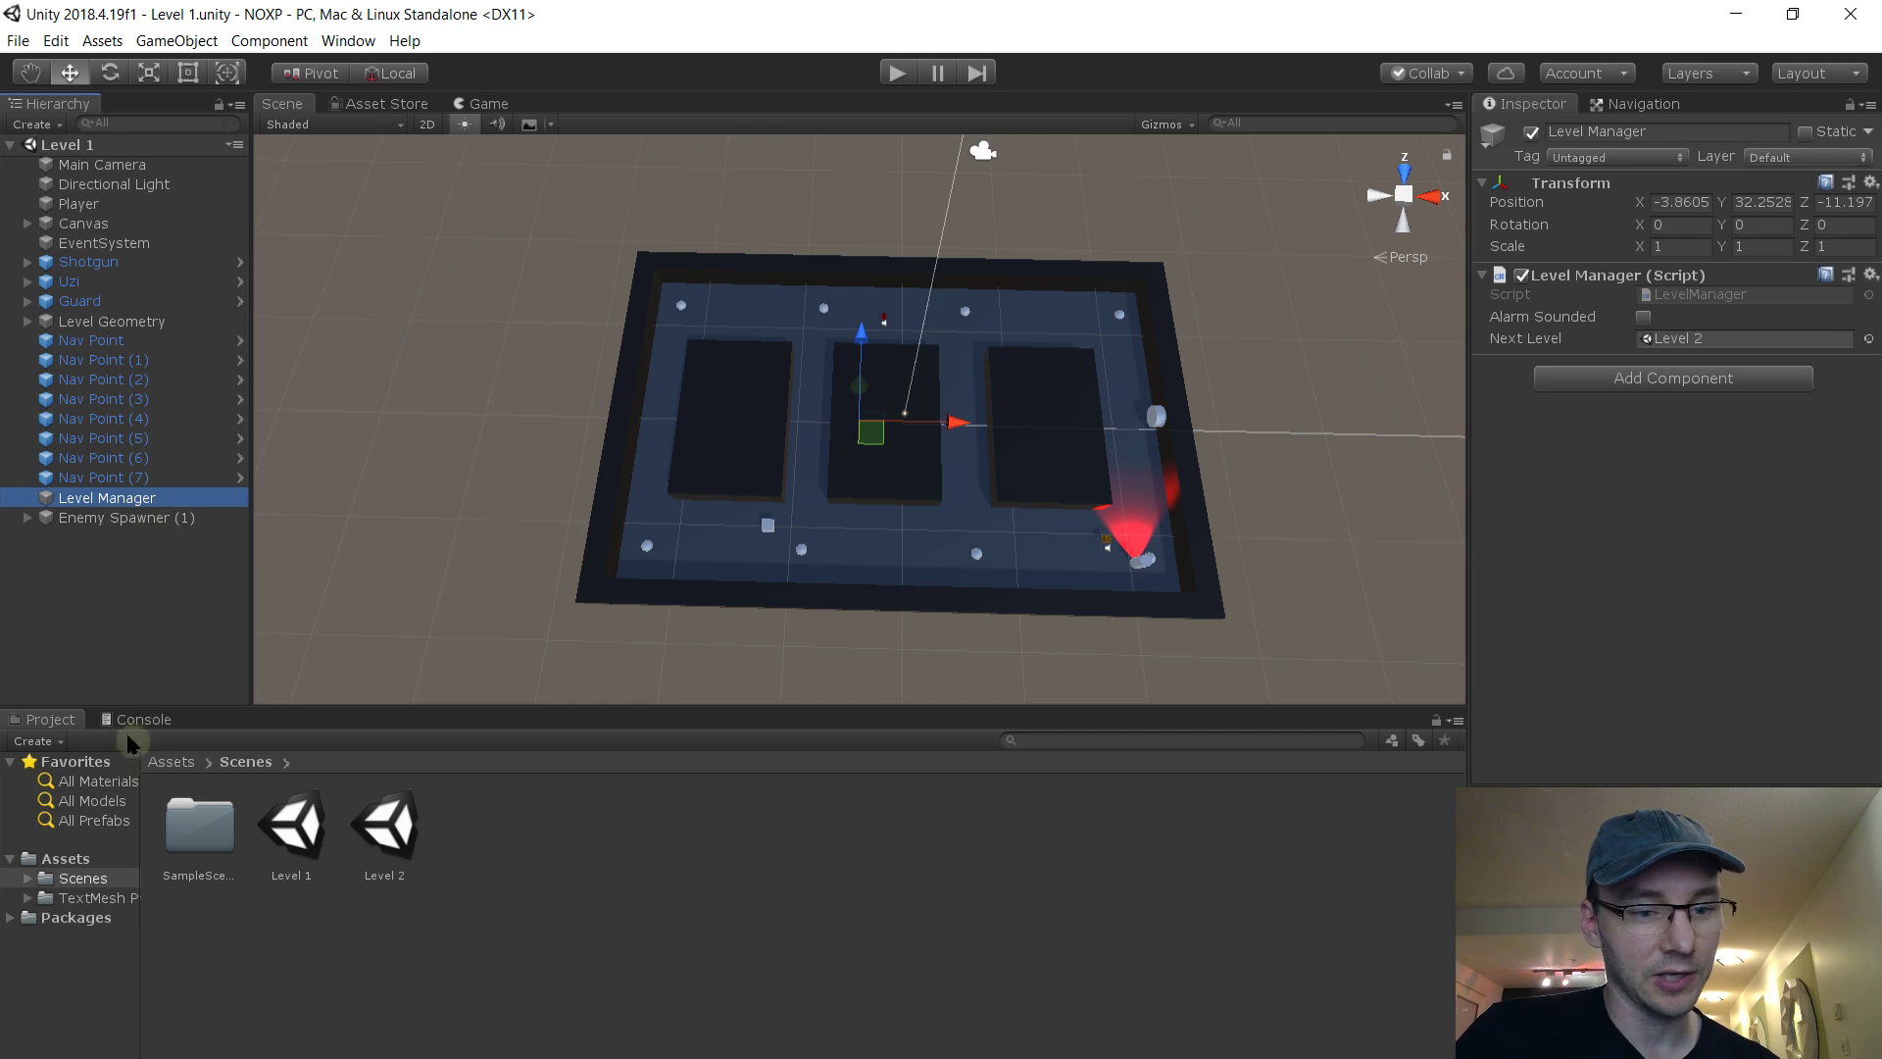
{"action": "left_click", "coordinate": [64, 858]}
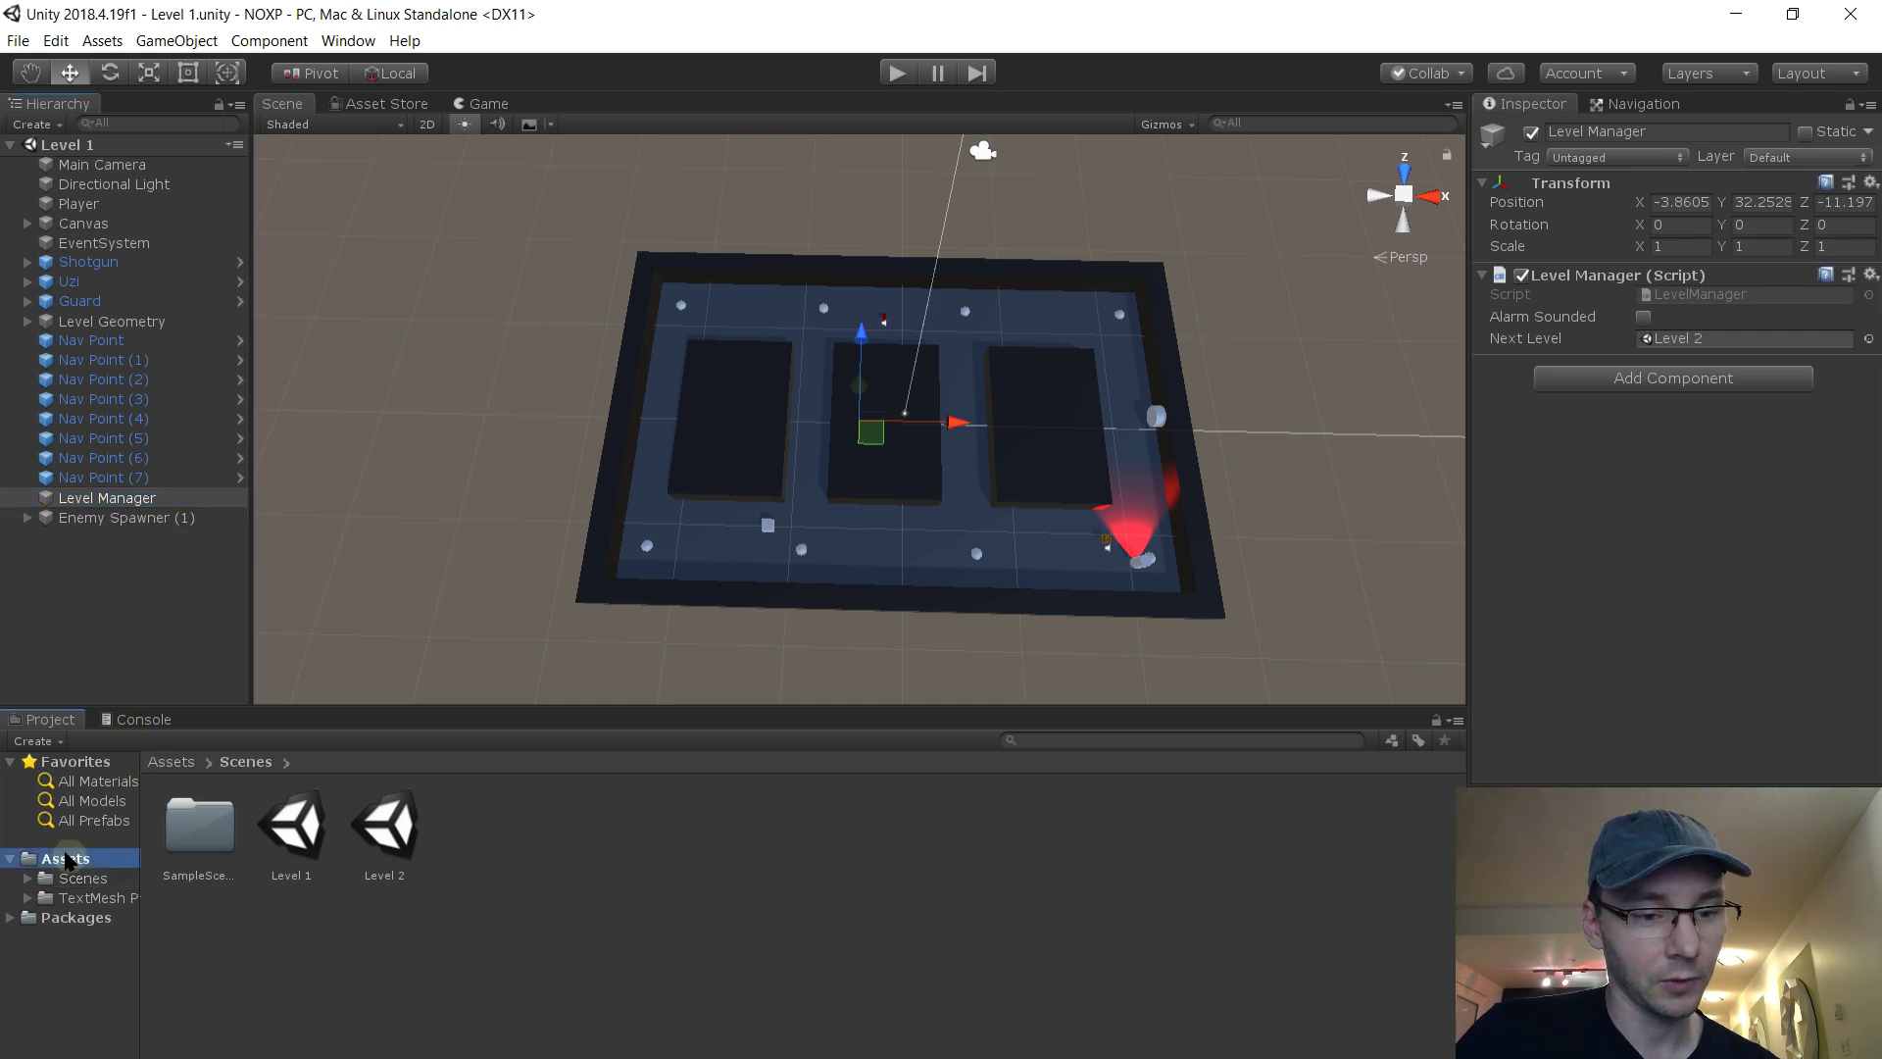
{"action": "scroll", "coordinate": [253, 787], "scroll_direction": "down", "scroll_amount": 3}
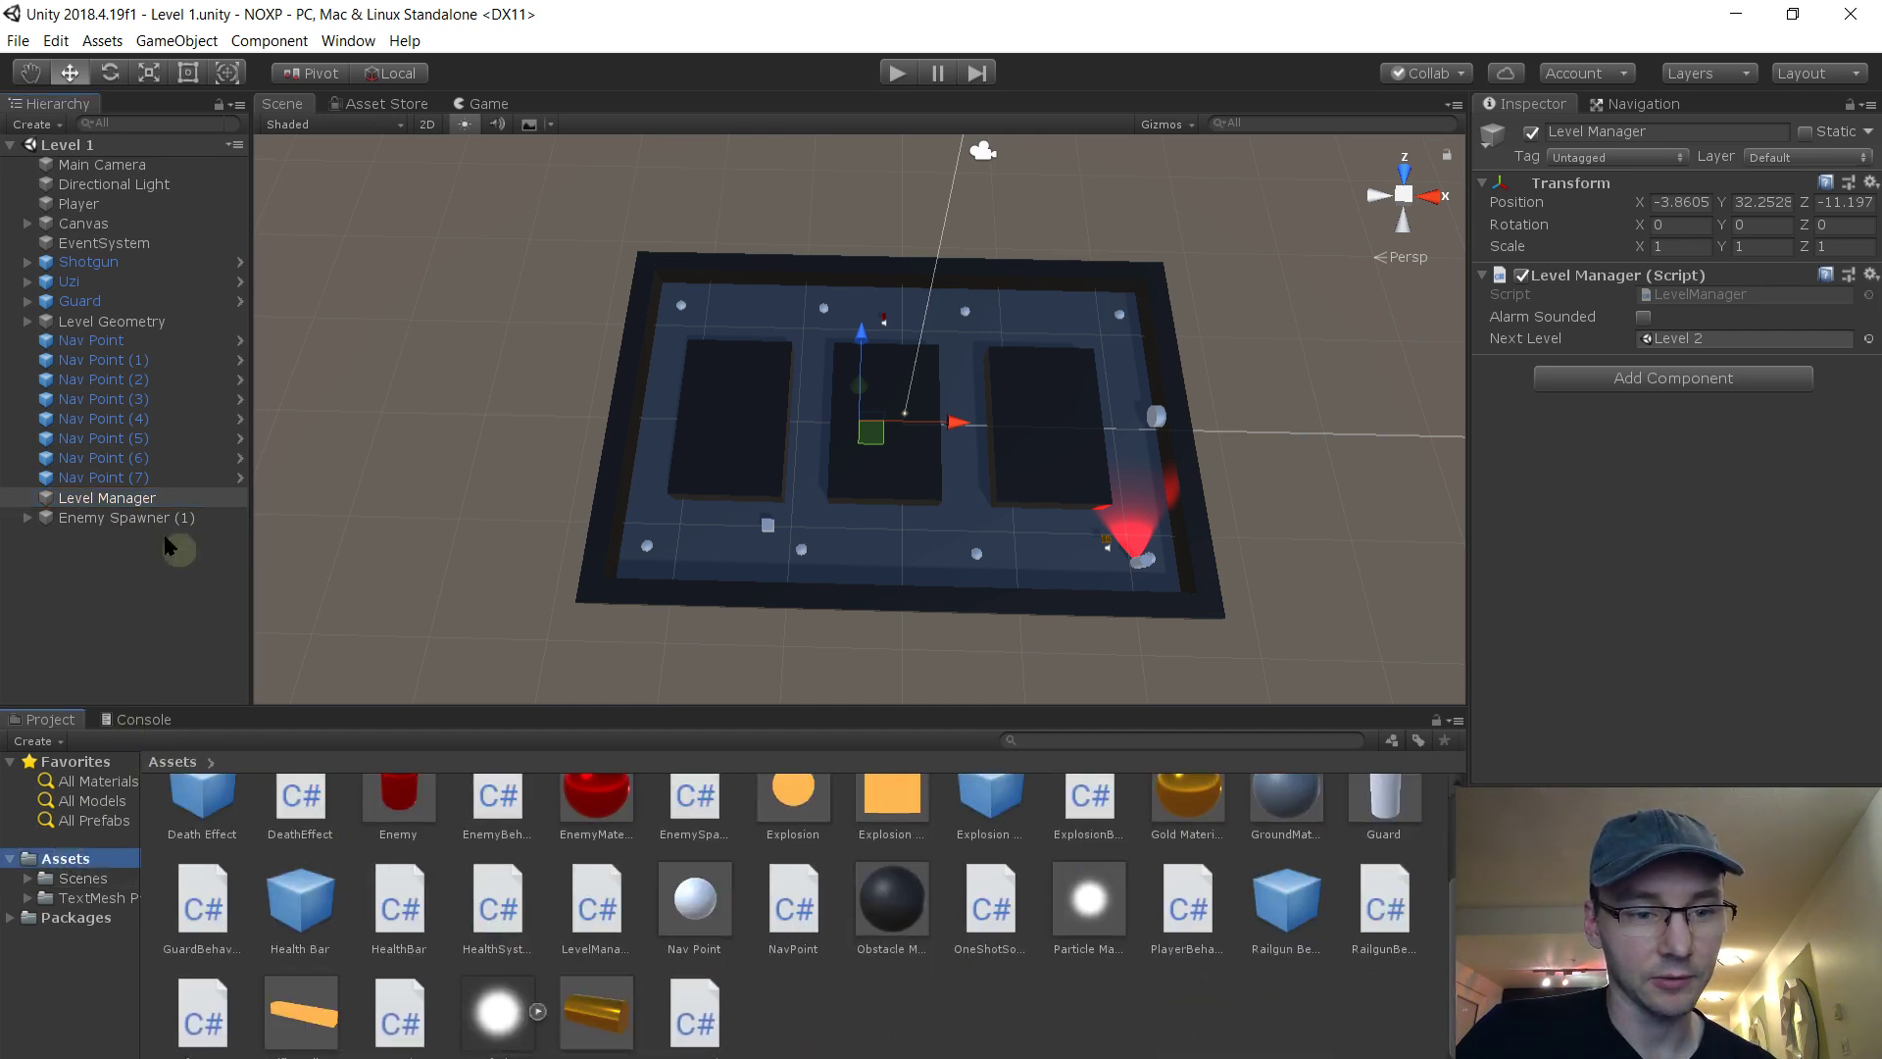
{"action": "left_click", "coordinate": [108, 500]}
{"action": "left_click_drag", "start_coordinate": [108, 500], "coordinate": [769, 953]}
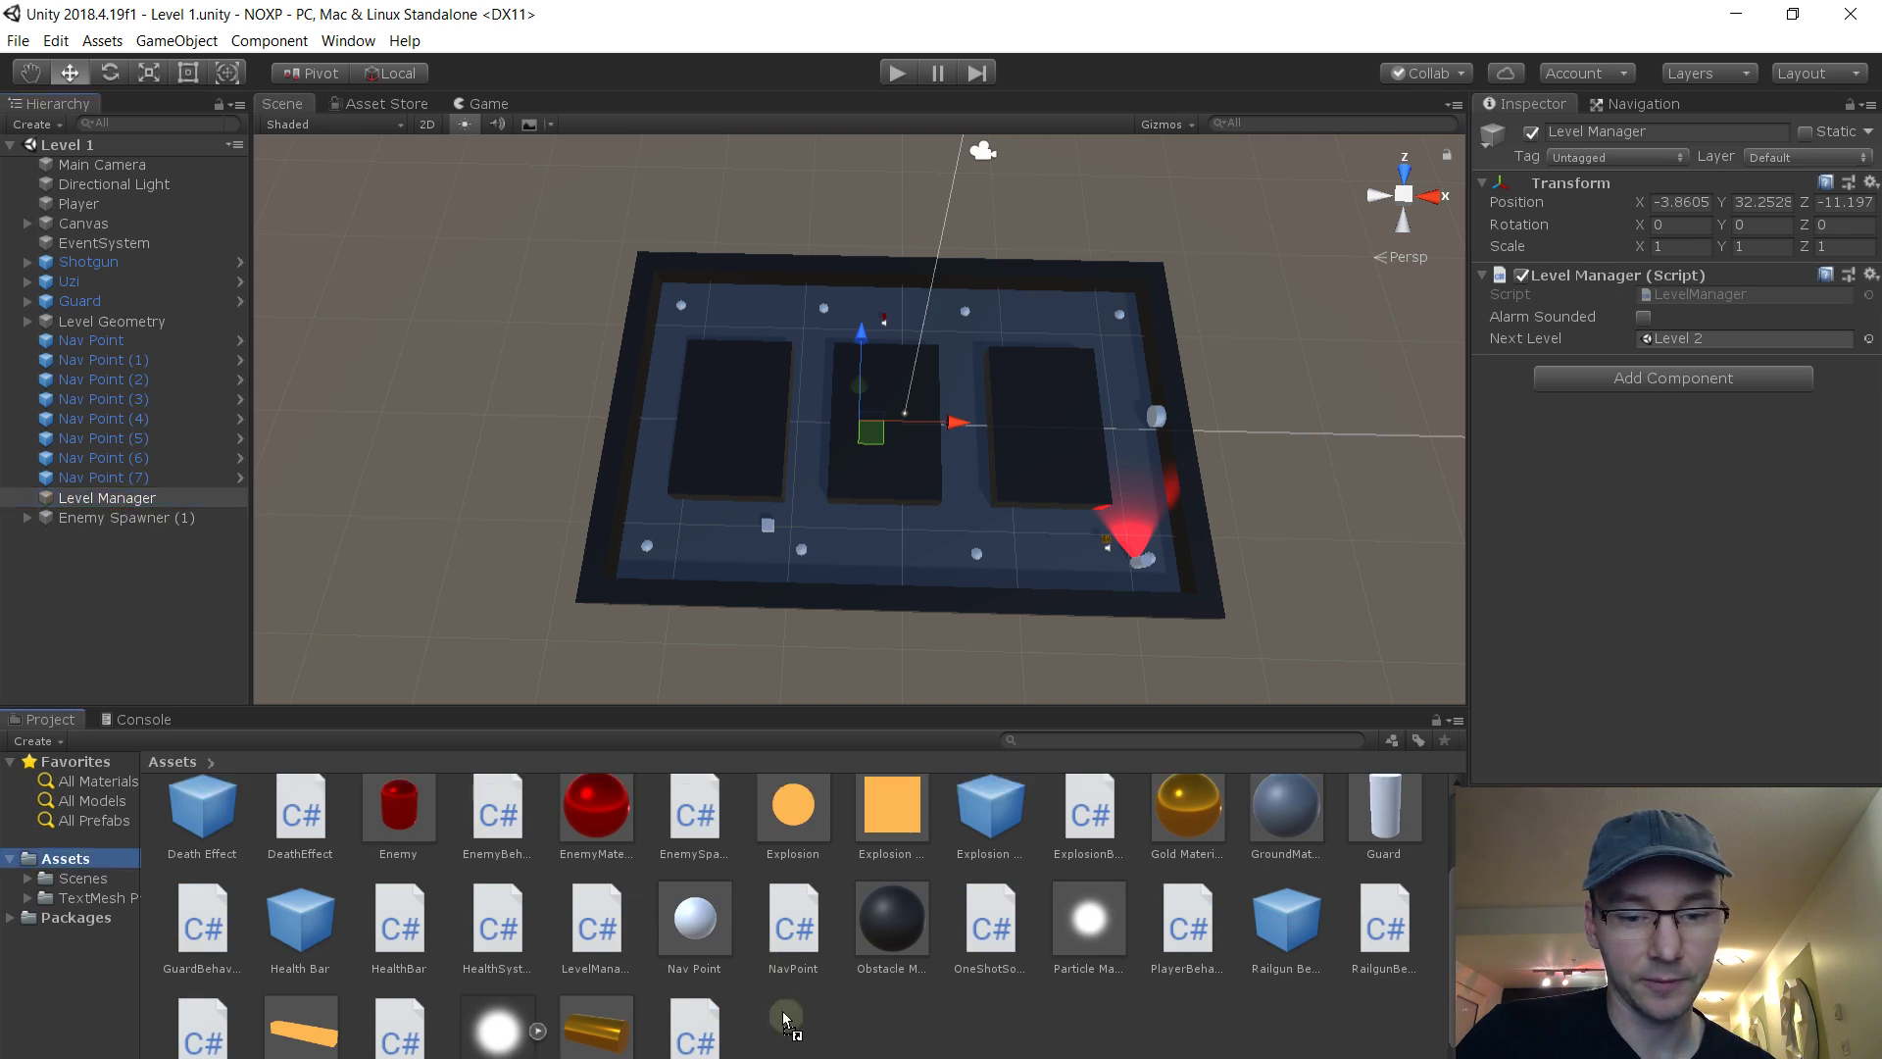
{"action": "scroll", "coordinate": [892, 1019], "scroll_direction": "down", "scroll_amount": 1}
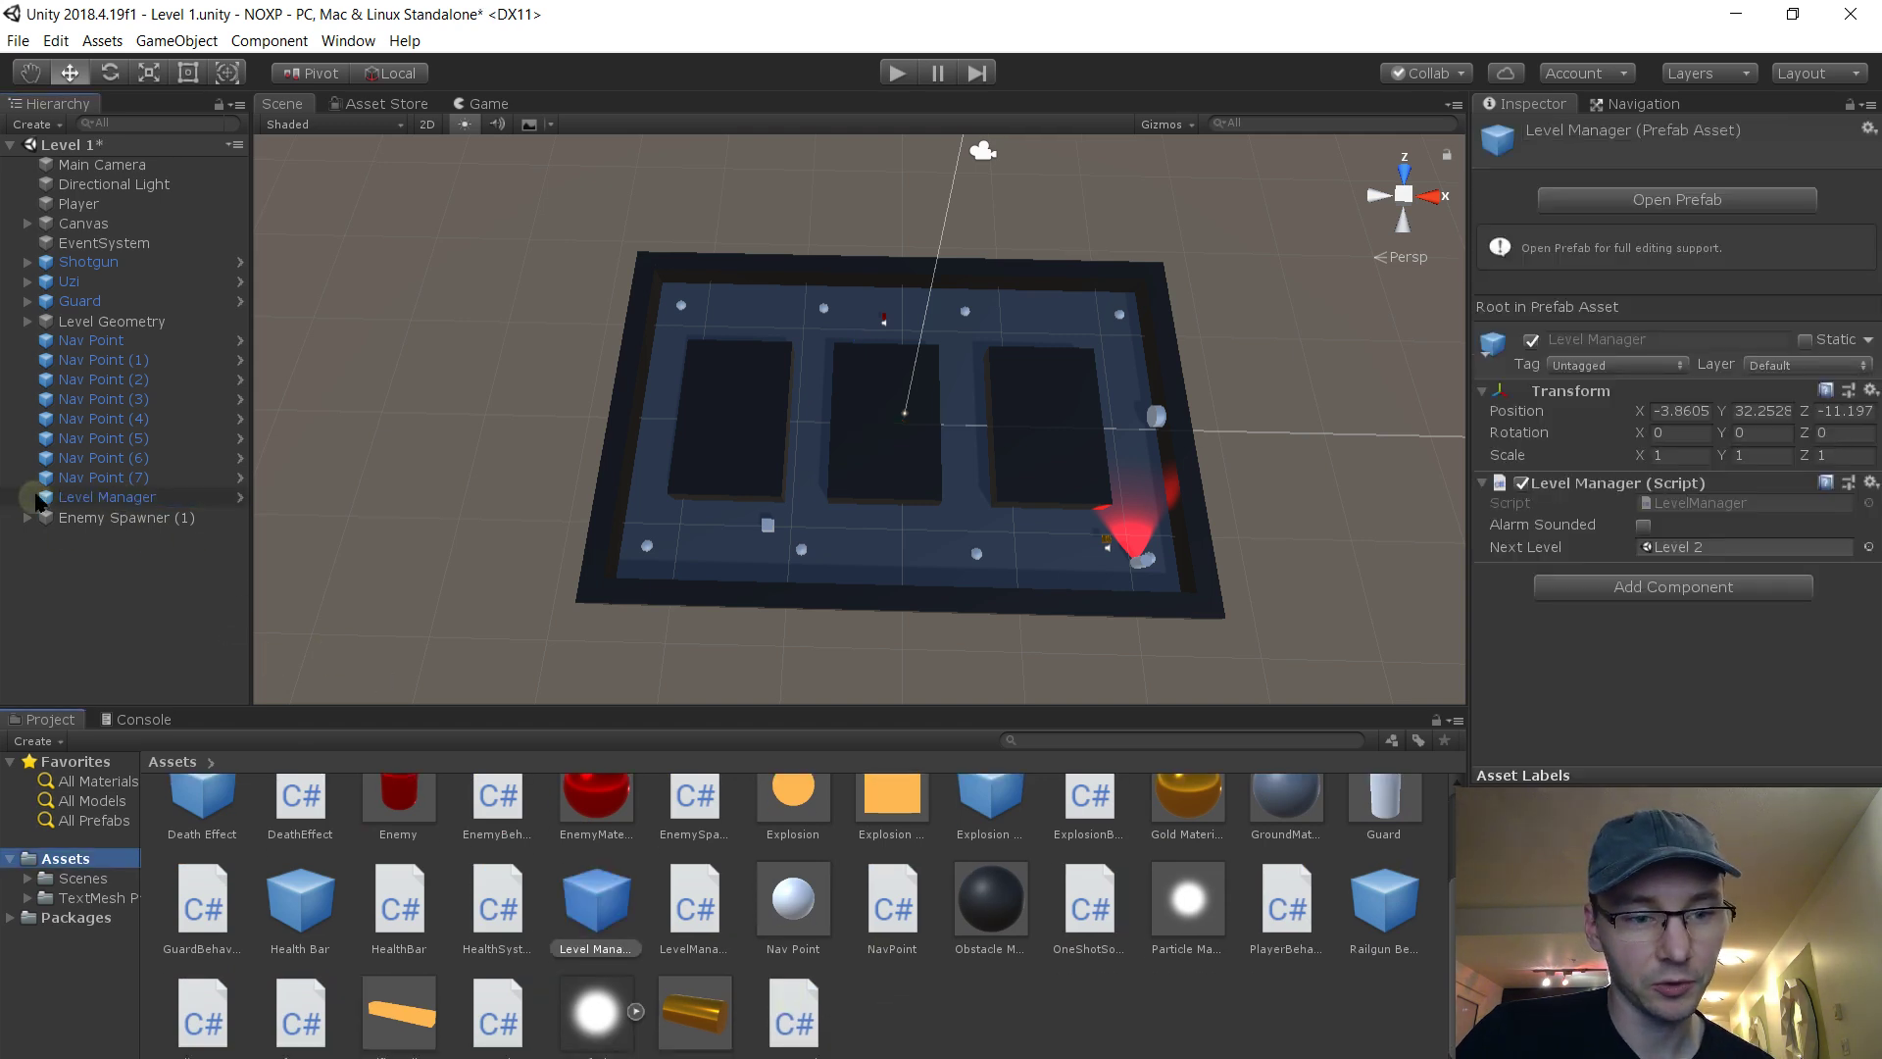
{"action": "left_click", "coordinate": [106, 500]}
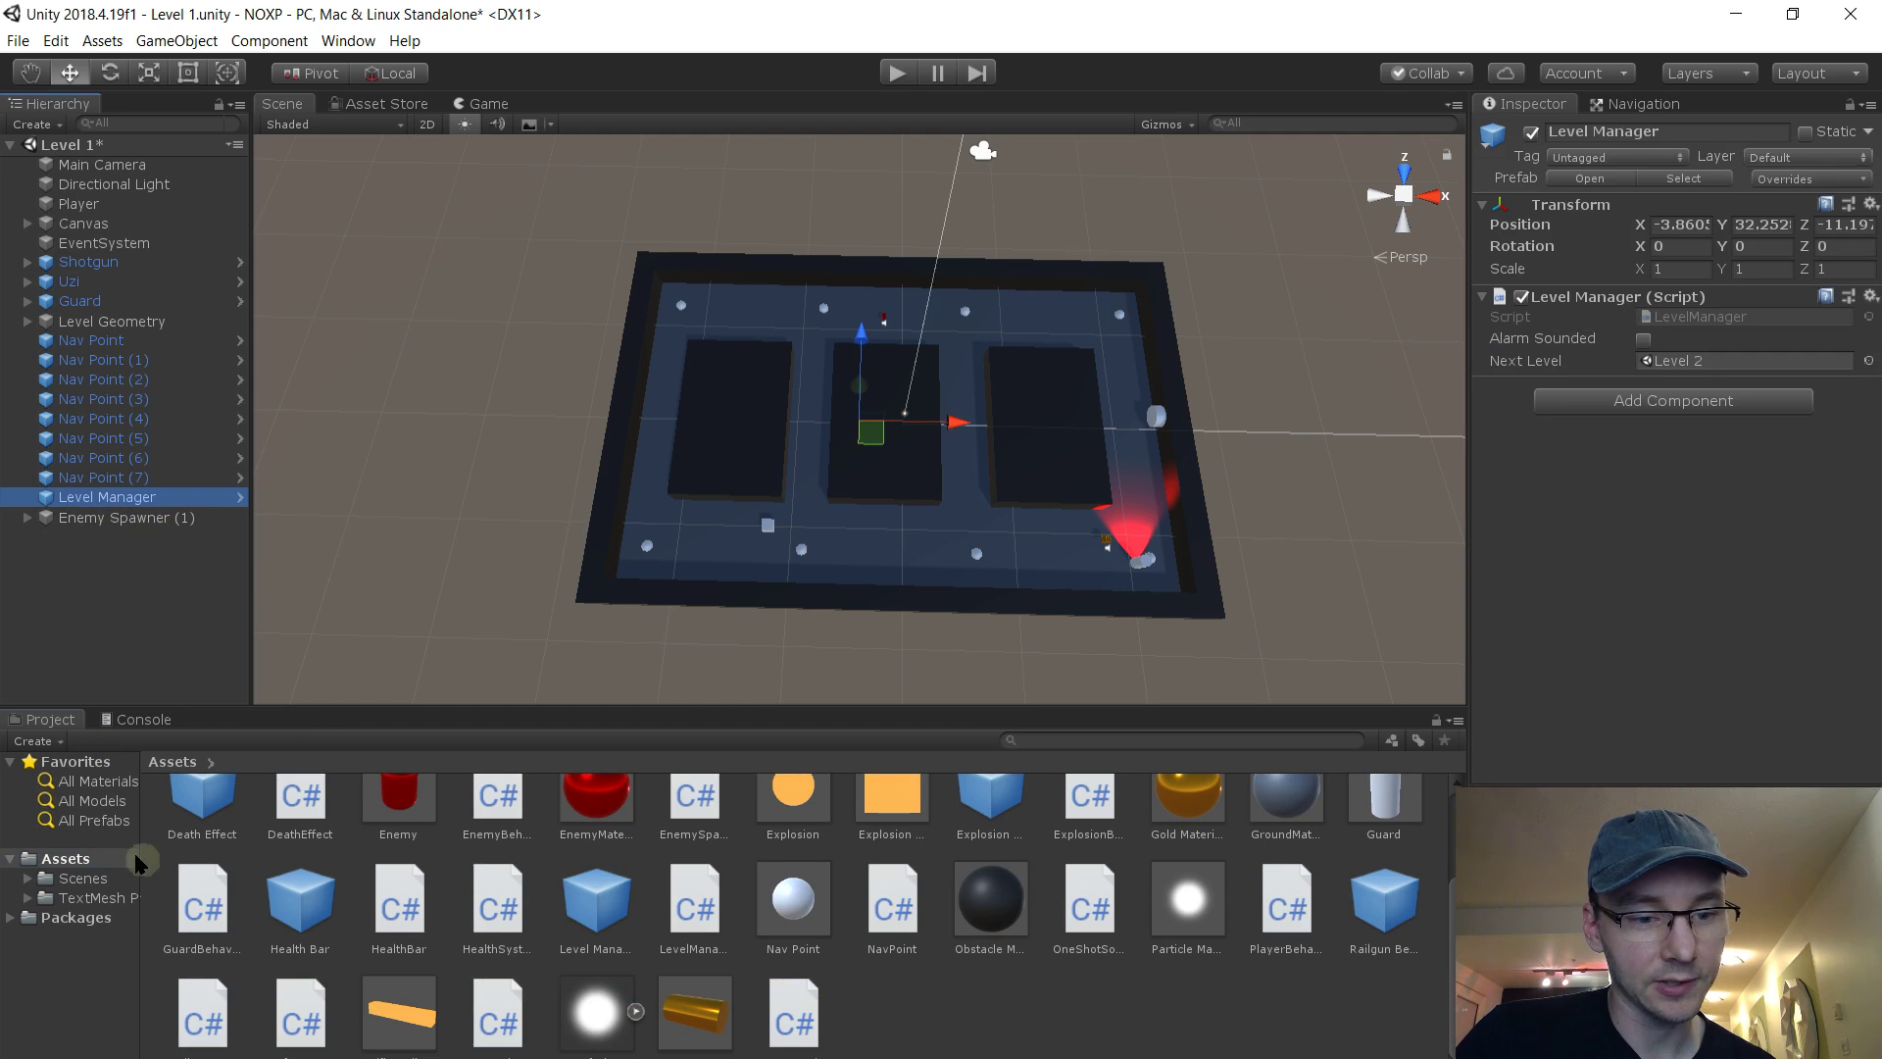
Open the Level 2 scene from the Scenes folder
{"action": "left_click", "coordinate": [98, 879]}
{"action": "double_click", "coordinate": [404, 828]}
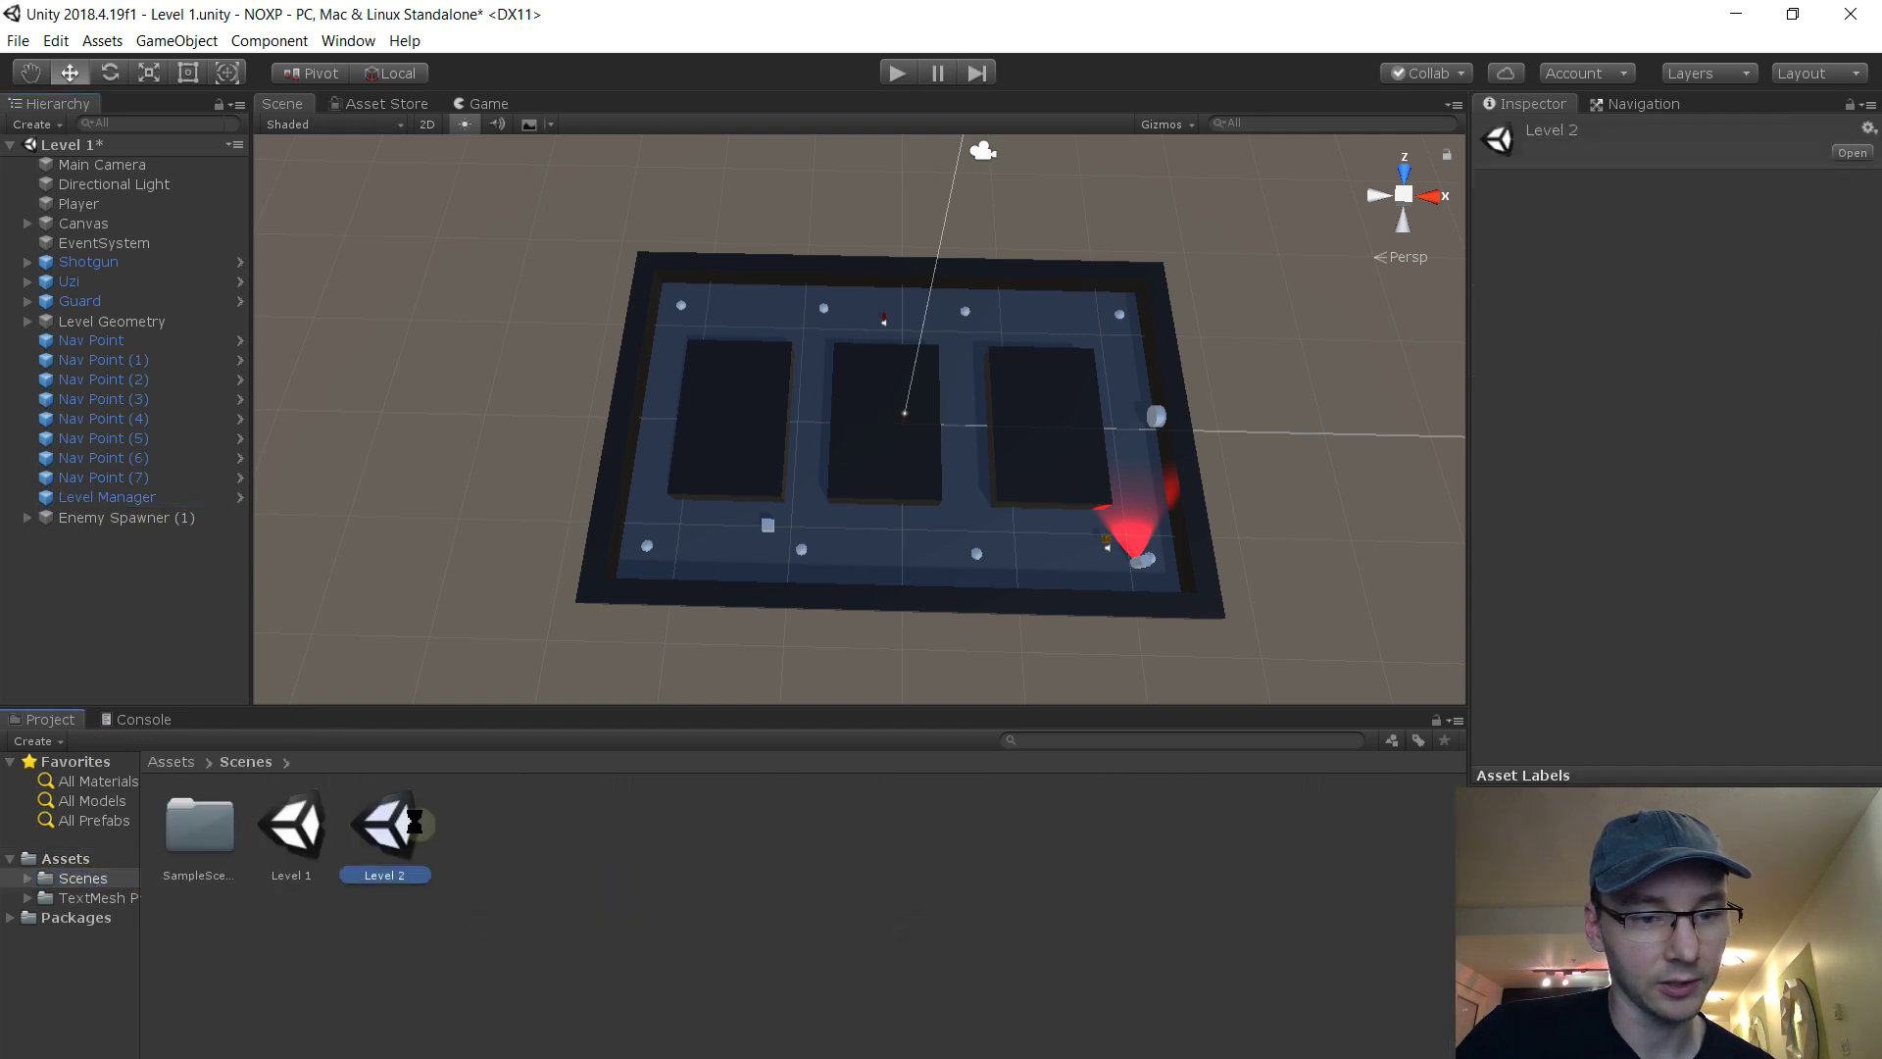
{"action": "left_click", "coordinate": [943, 625]}
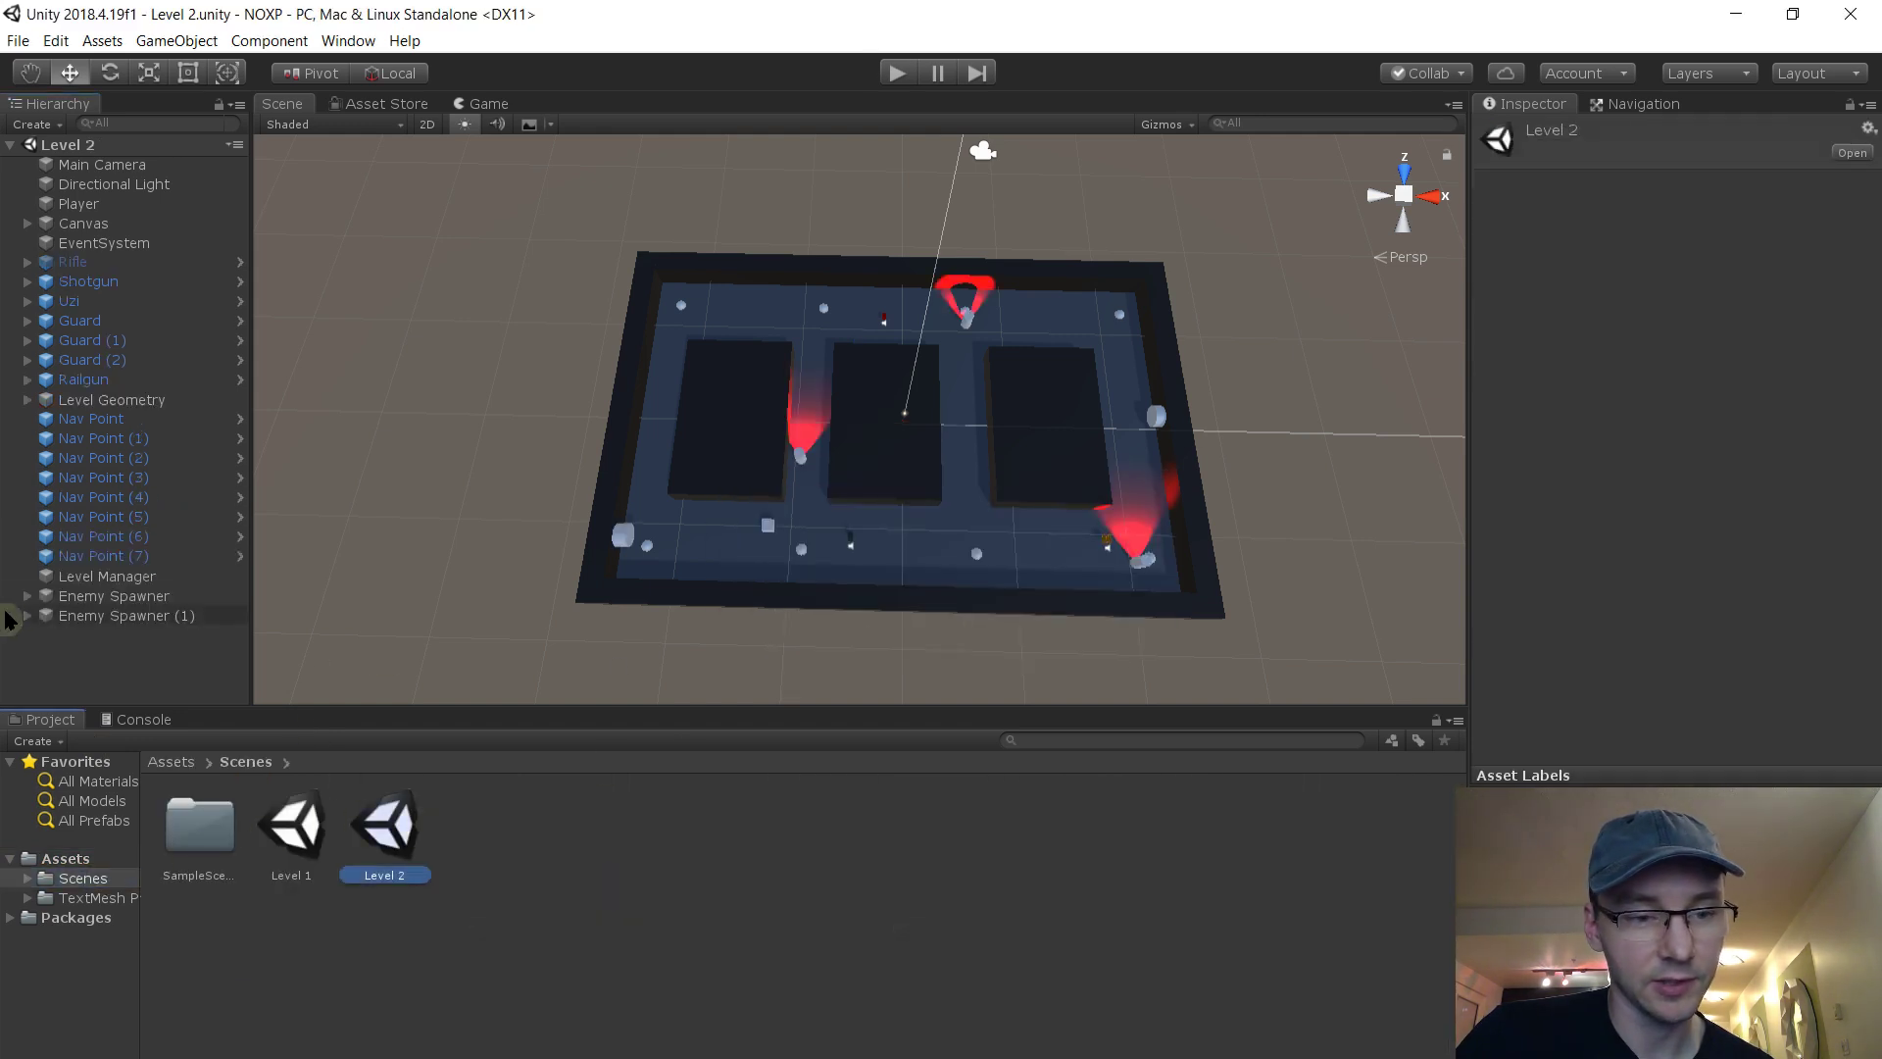
Add an instance of the Level Manager prefab to the Level 2 scene and delete the scene's original non-prefab Level Manager
{"action": "left_click", "coordinate": [113, 577]}
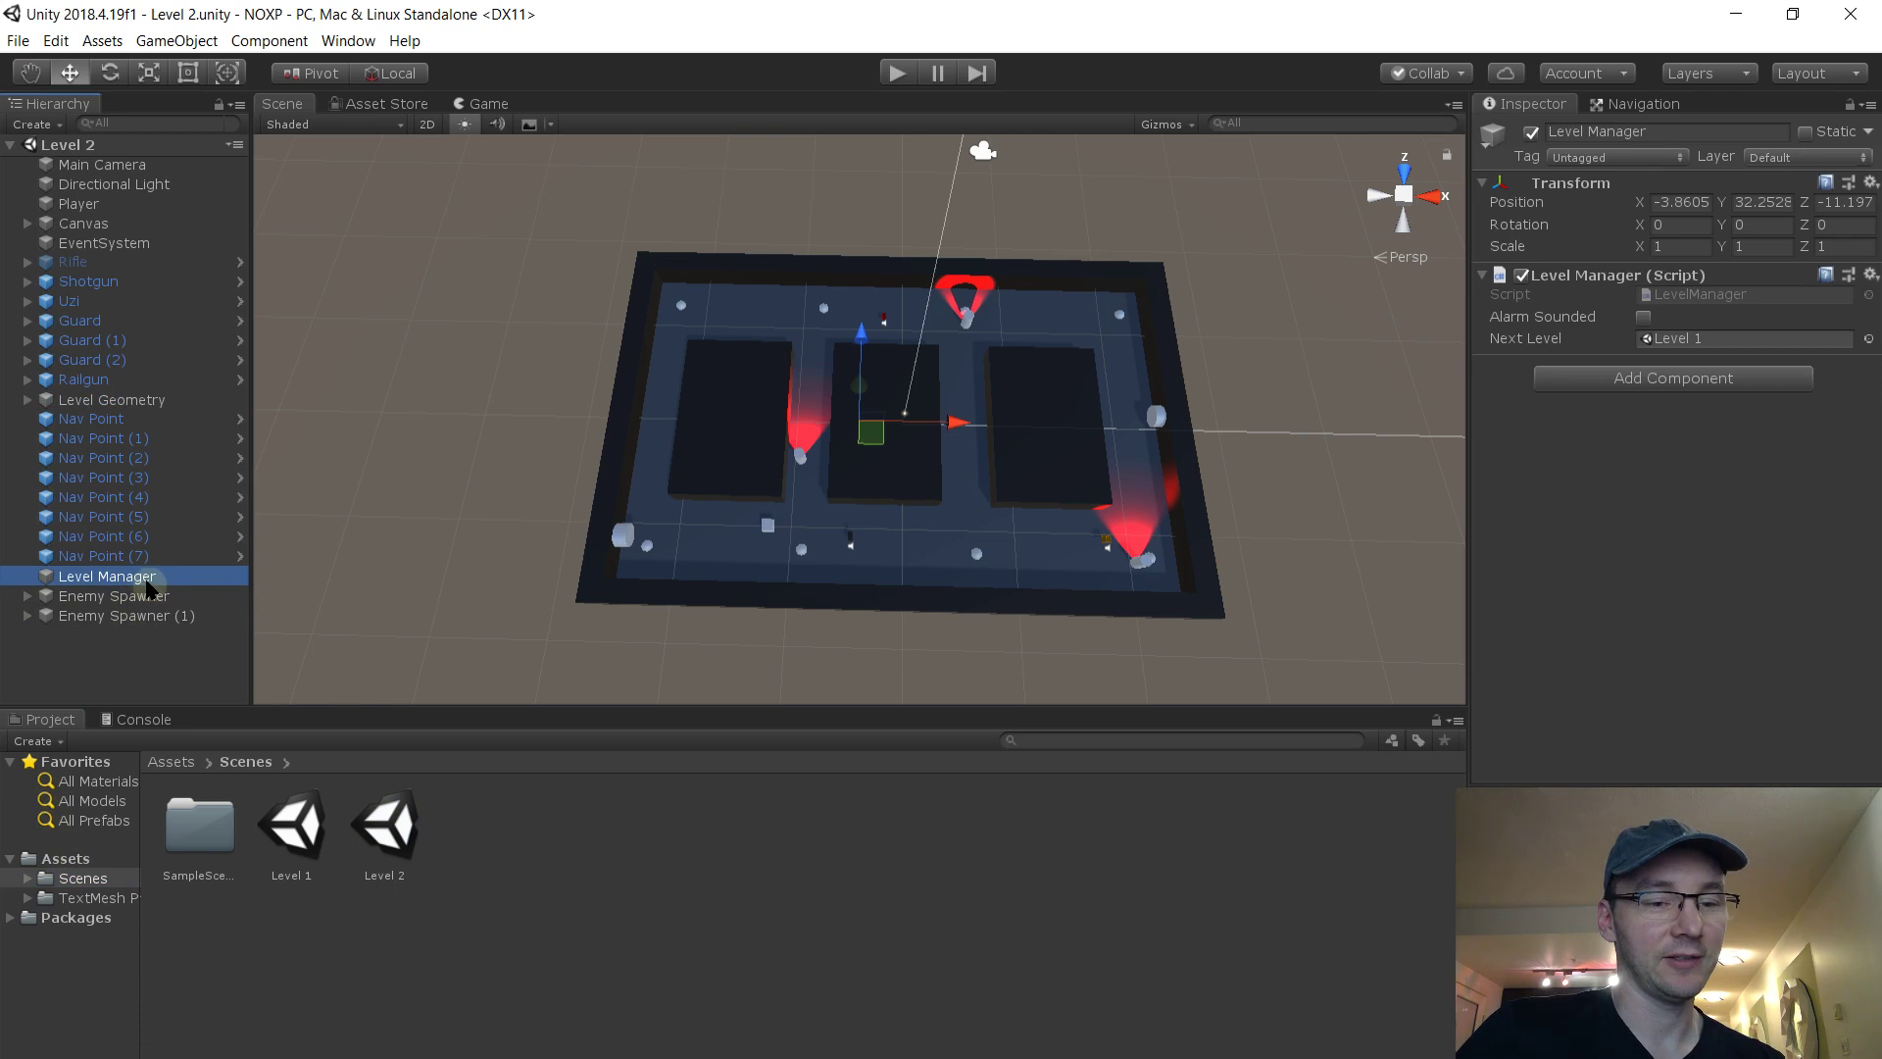
{"action": "left_click", "coordinate": [94, 860]}
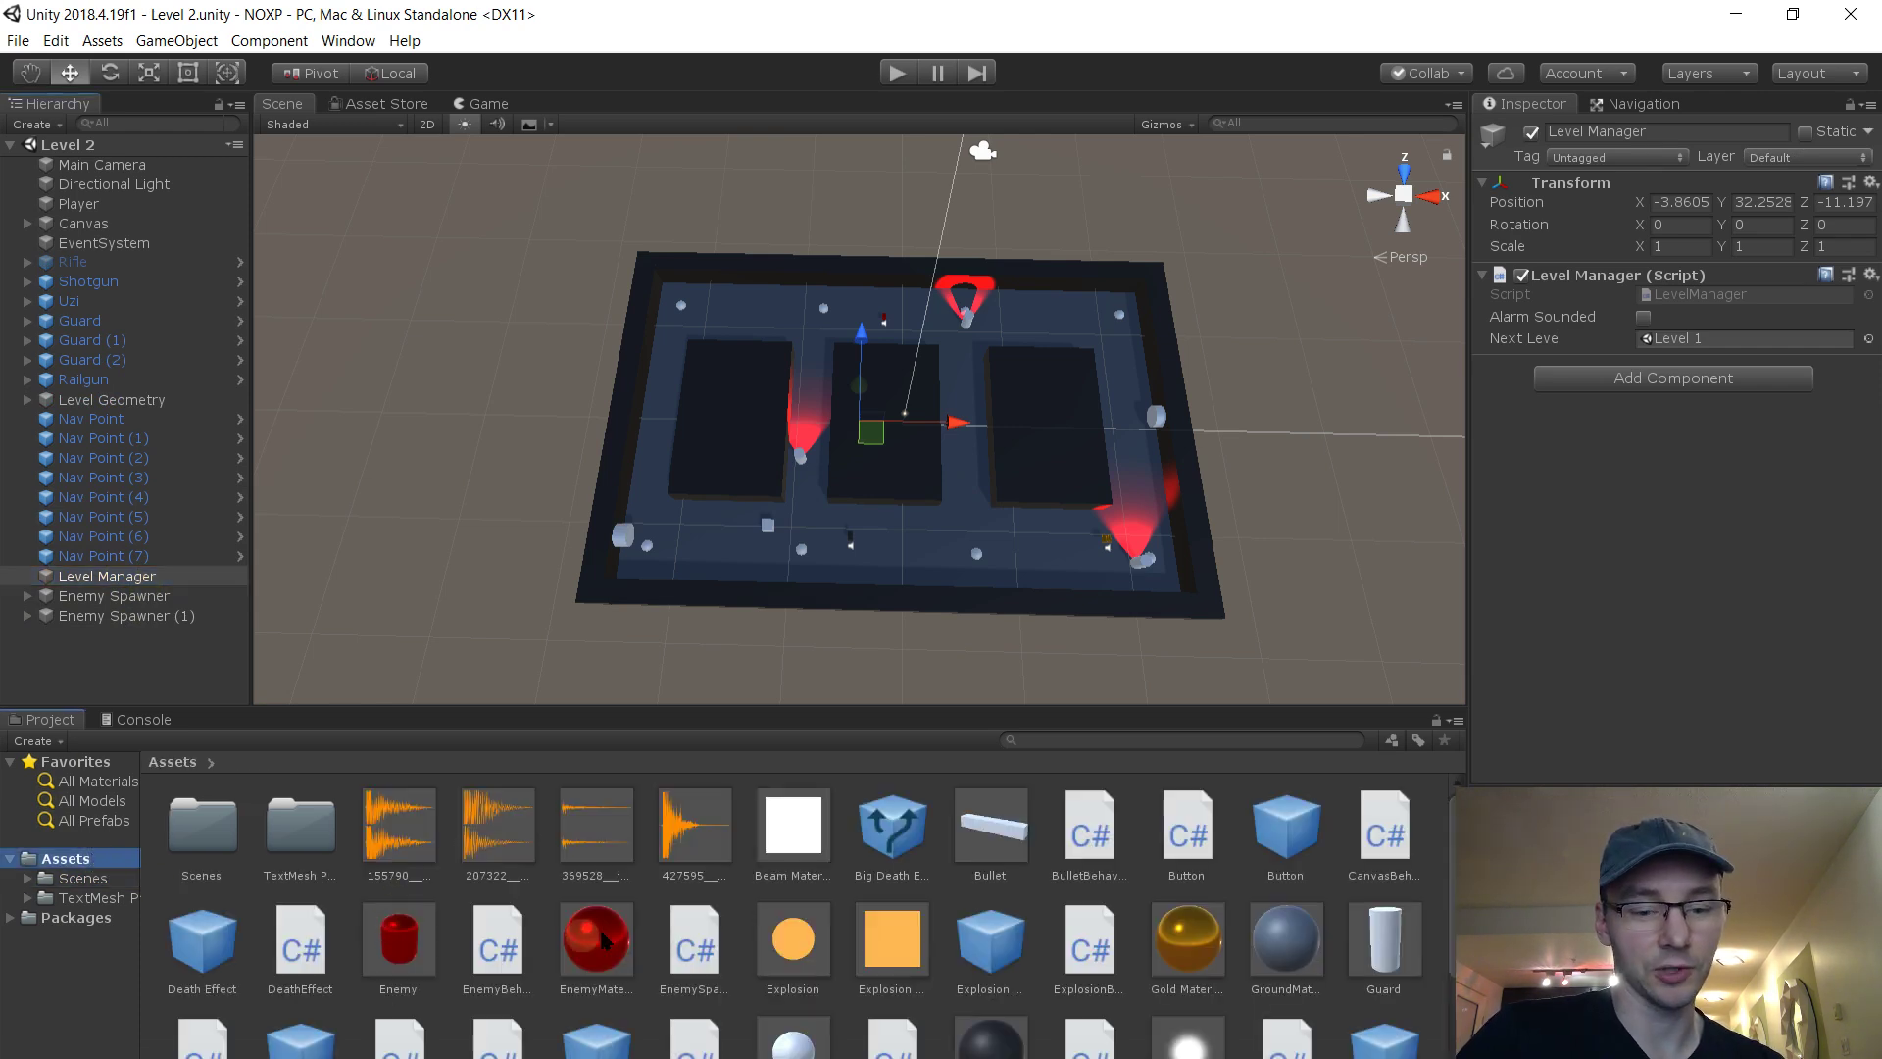
{"action": "scroll", "coordinate": [655, 939], "scroll_direction": "down", "scroll_amount": 3}
{"action": "scroll", "coordinate": [655, 939], "scroll_direction": "up", "scroll_amount": 3}
{"action": "left_click_drag", "start_coordinate": [596, 985], "coordinate": [179, 673]}
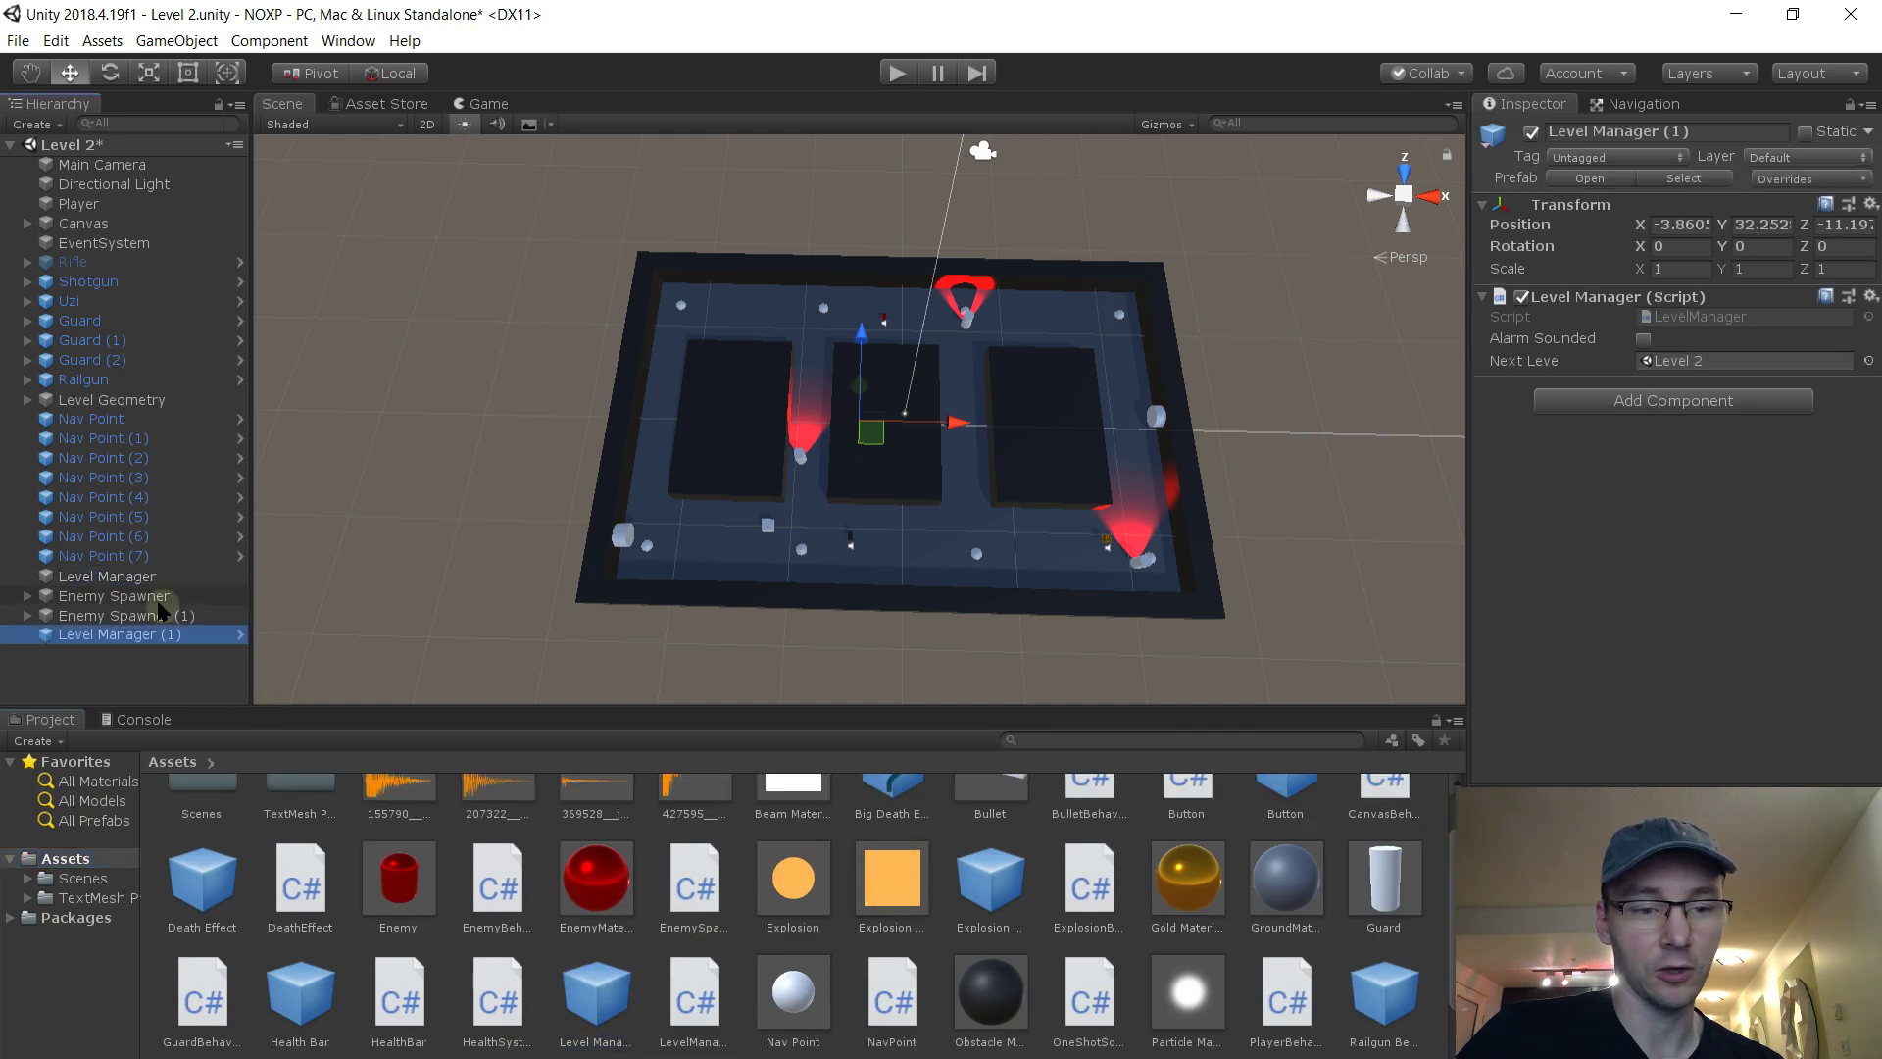
{"action": "left_click", "coordinate": [145, 578]}
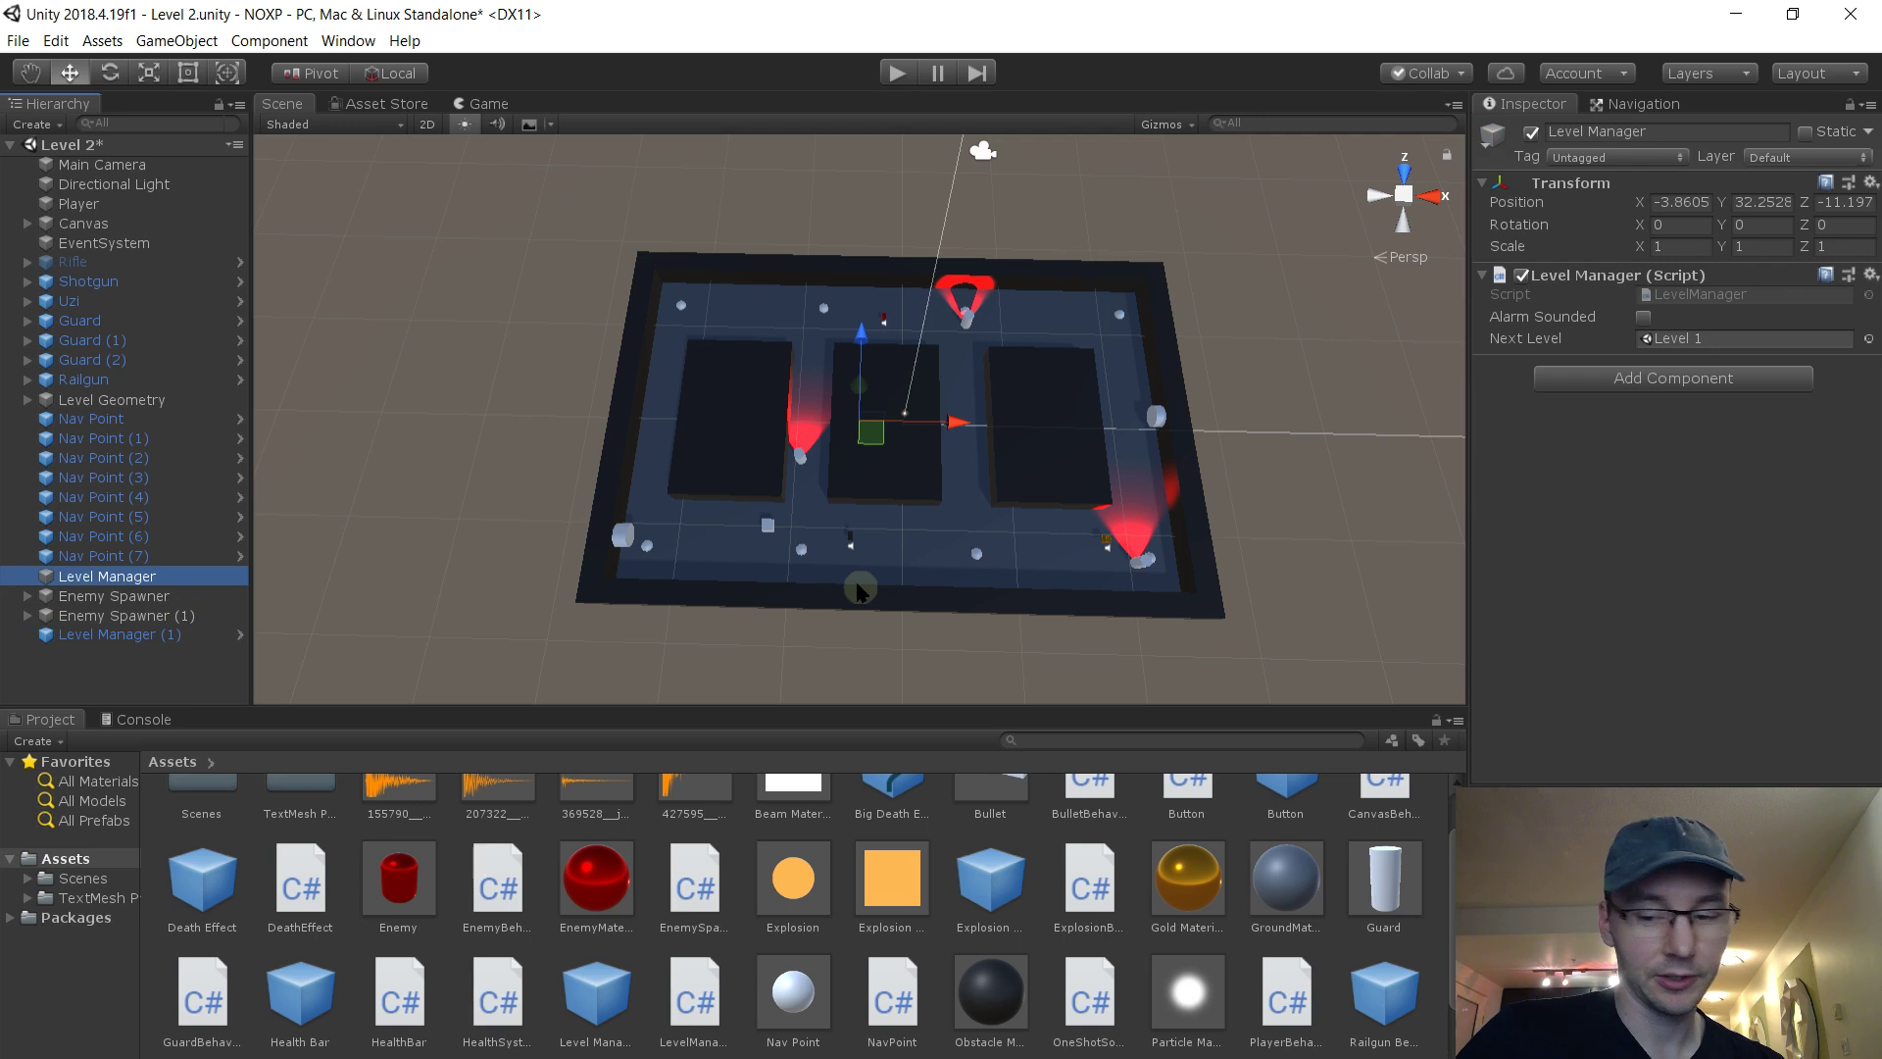
{"action": "key", "text": "Delete"}
Set Next Level to the Level 1 scene on the Level Manager prefab instance
{"action": "left_click", "coordinate": [175, 616]}
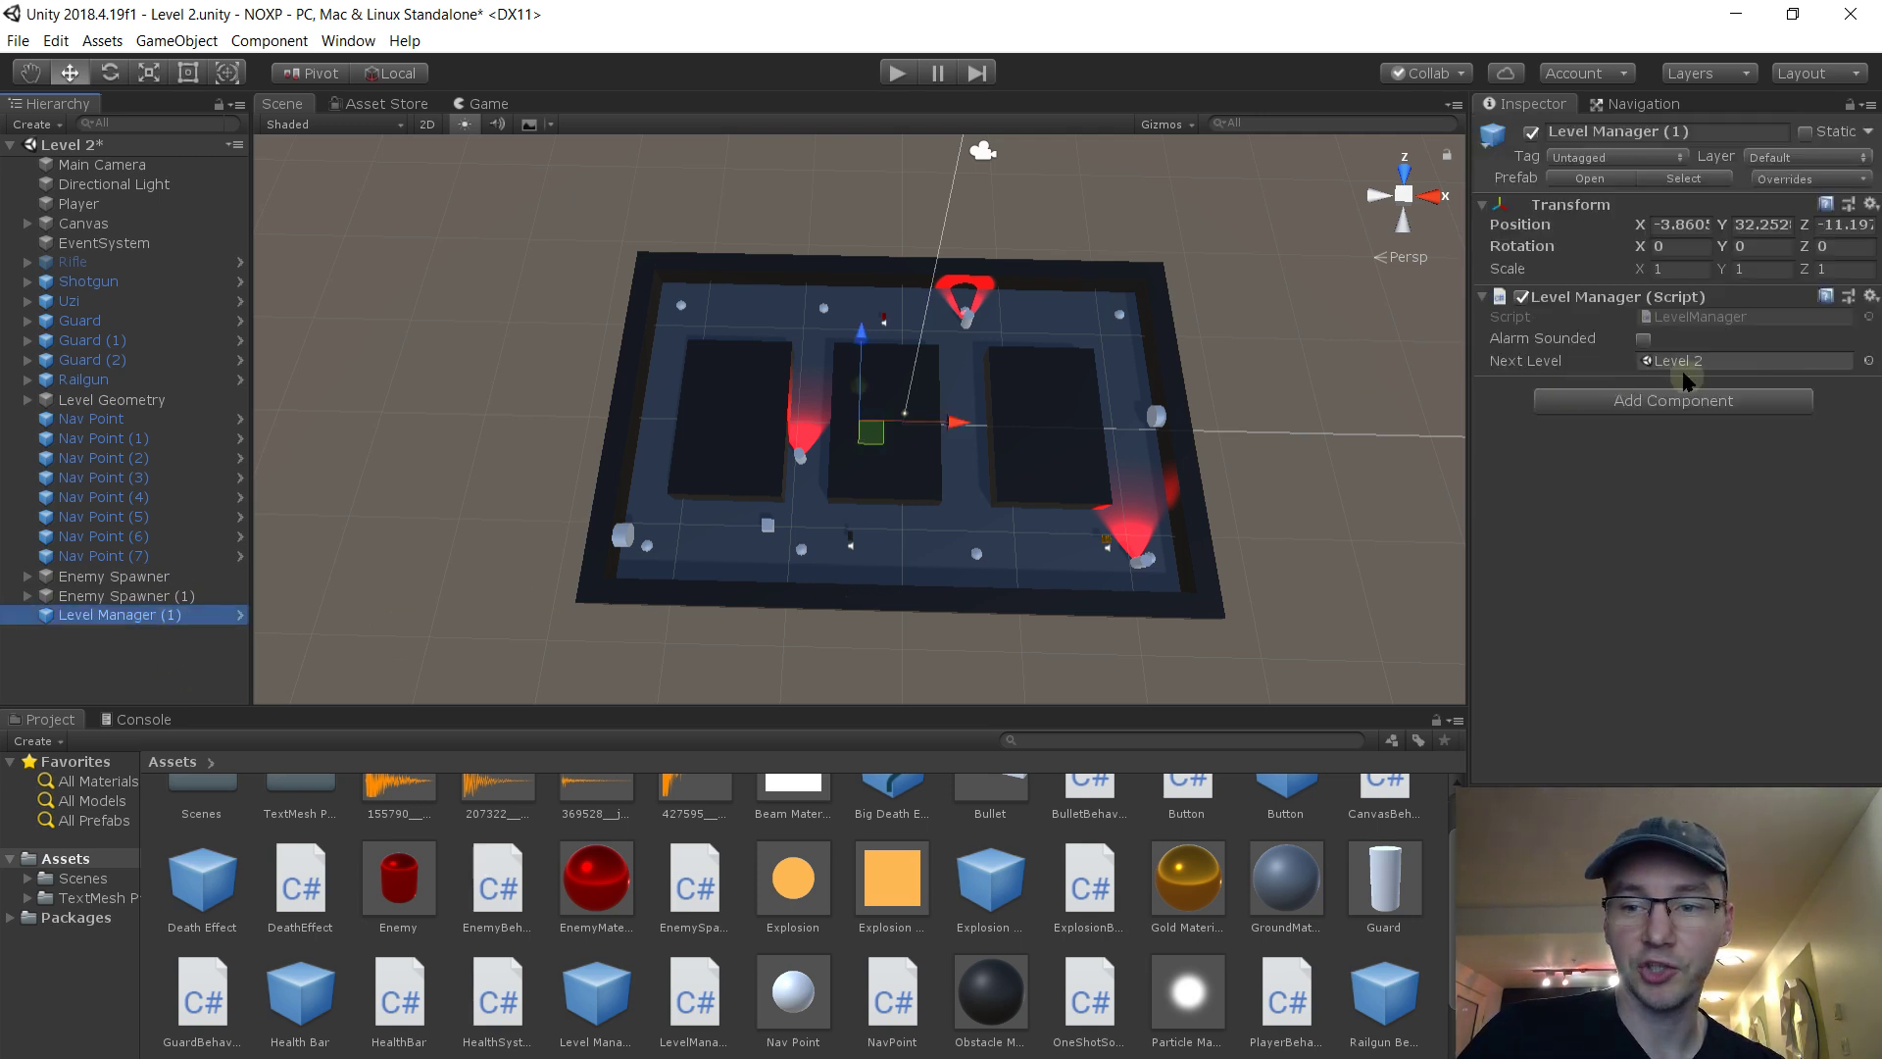
{"action": "left_click", "coordinate": [1868, 362]}
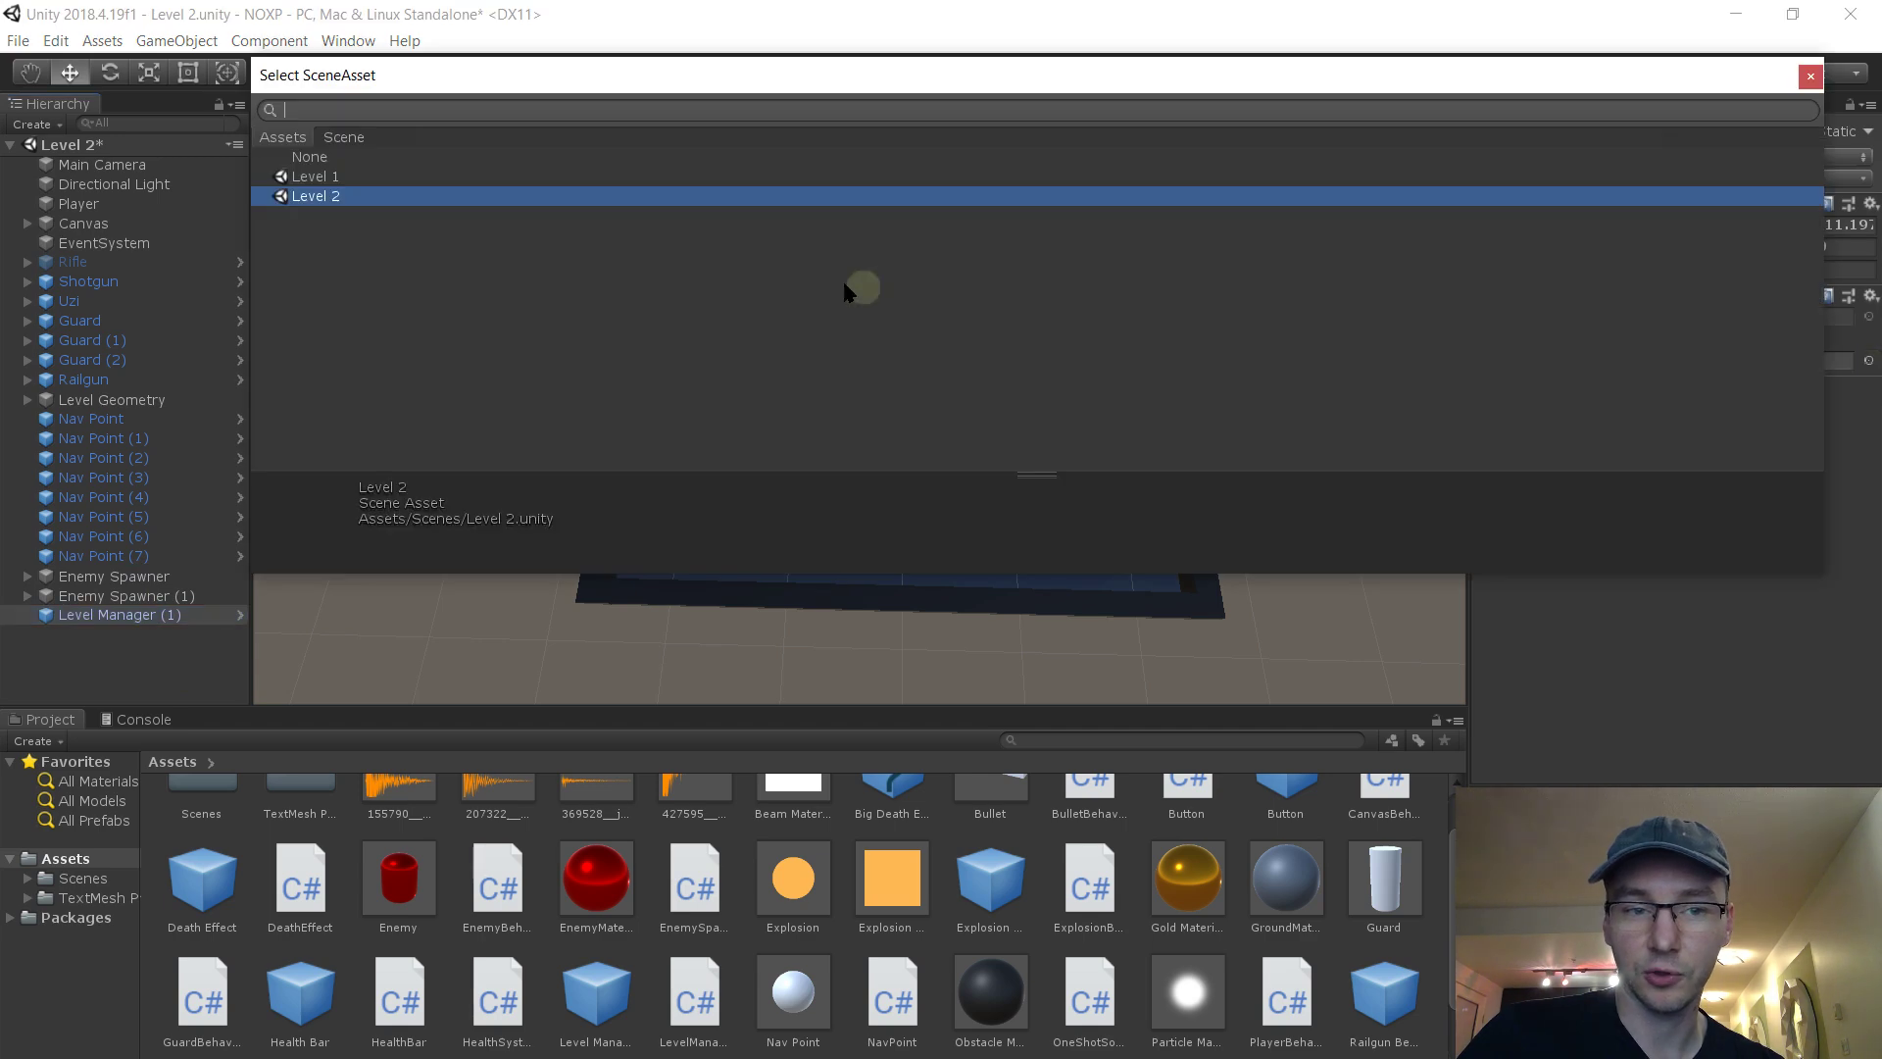
{"action": "left_click", "coordinate": [1811, 76]}
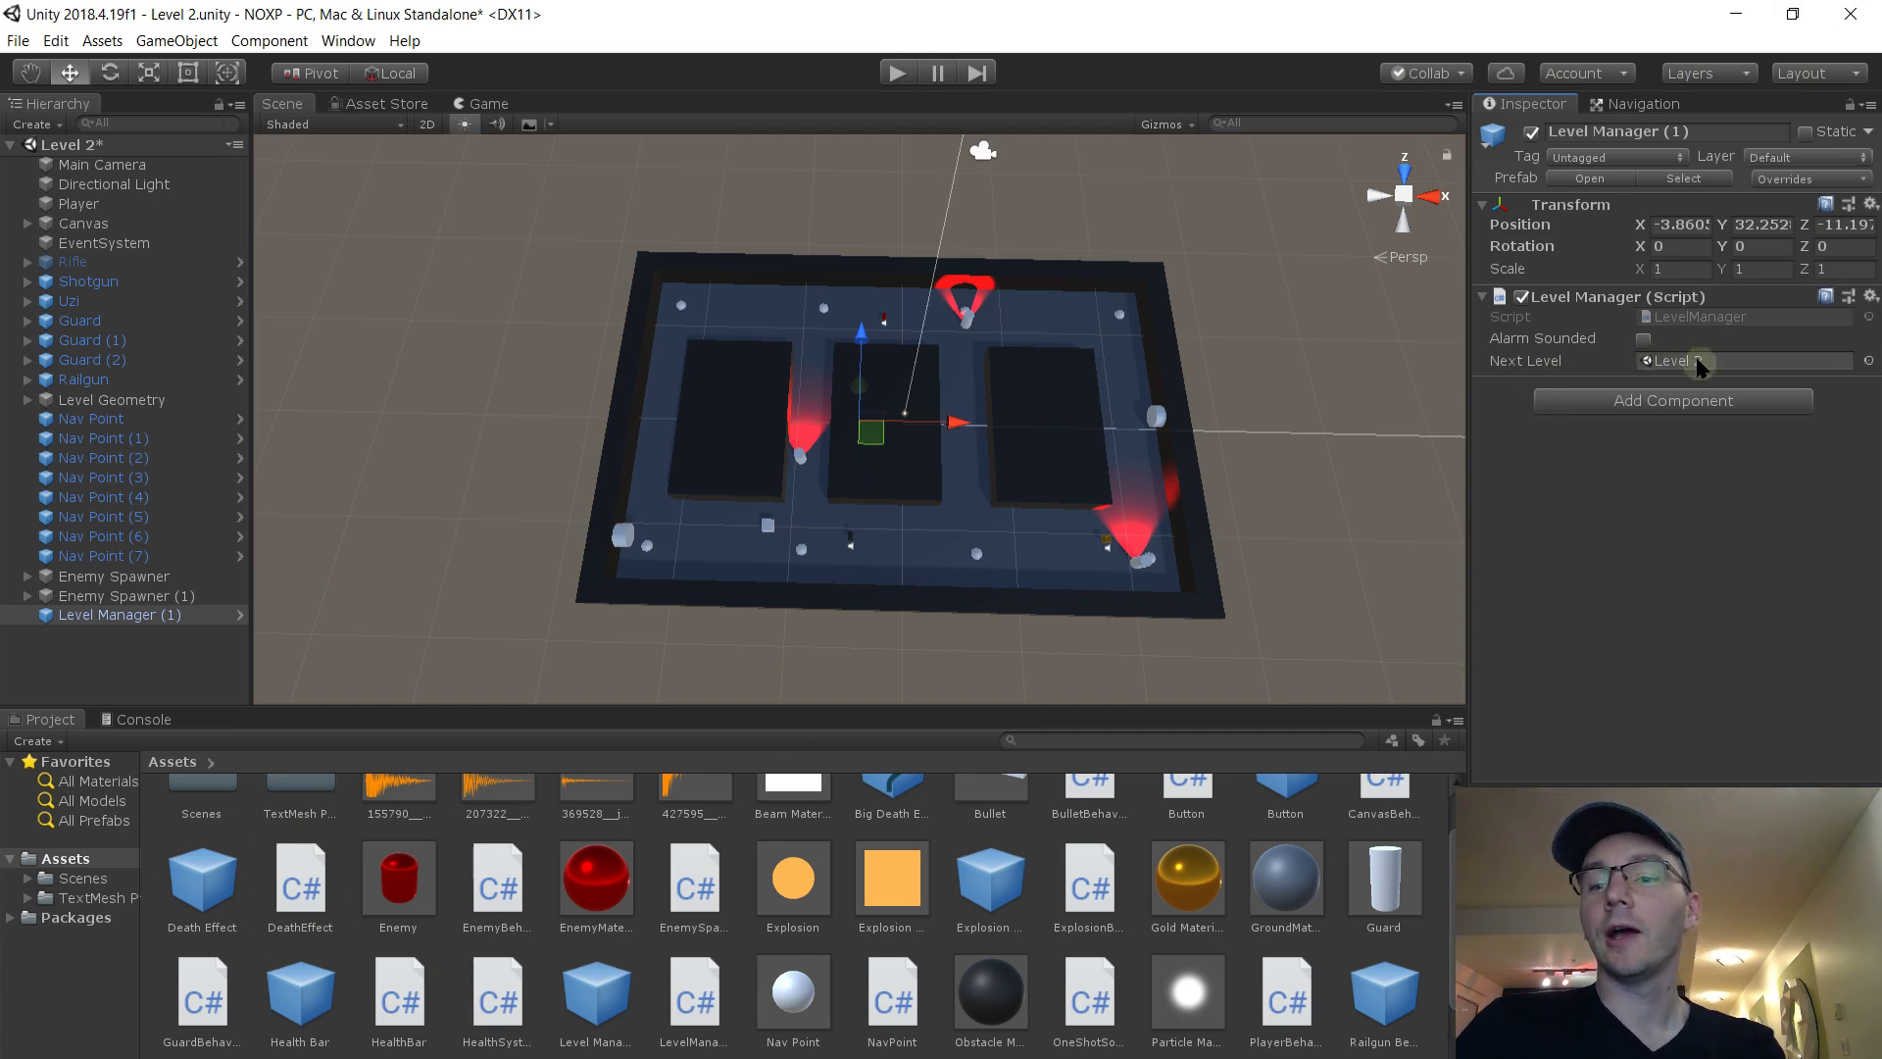
{"action": "left_click", "coordinate": [1867, 361]}
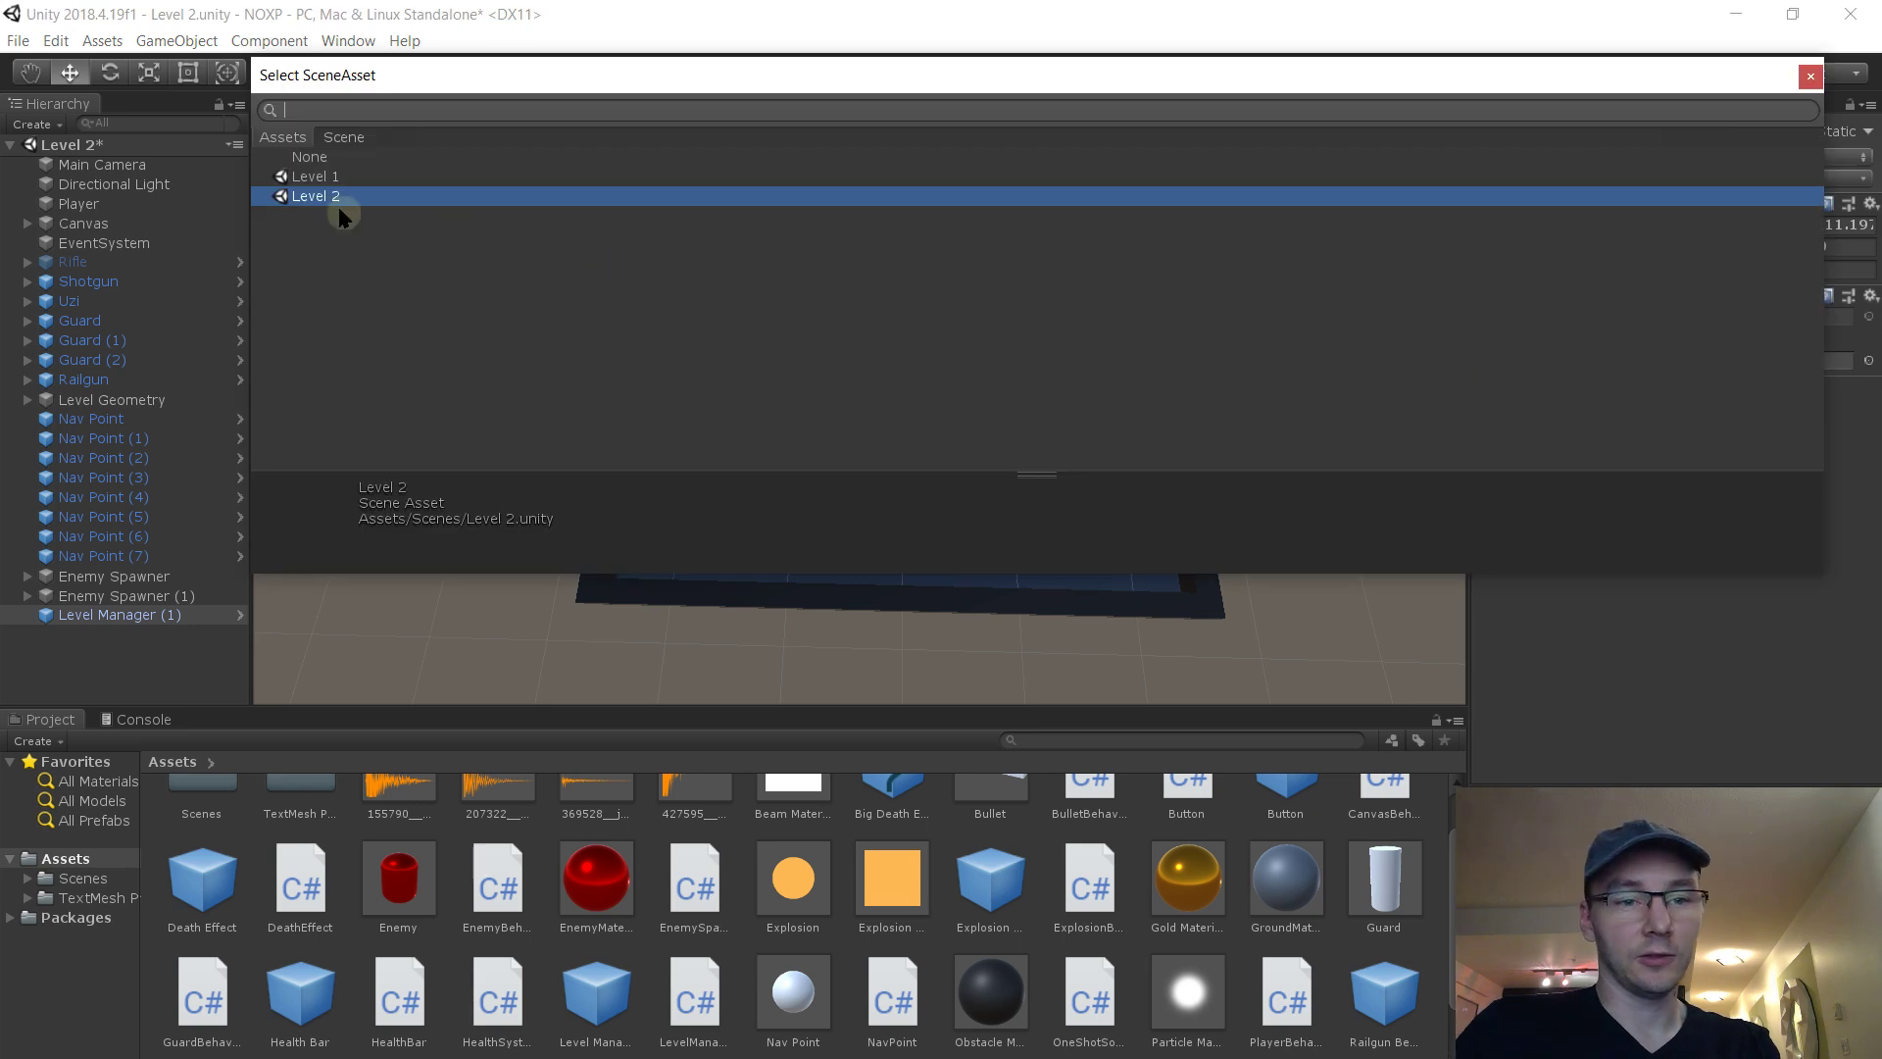
{"action": "double_click", "coordinate": [311, 176]}
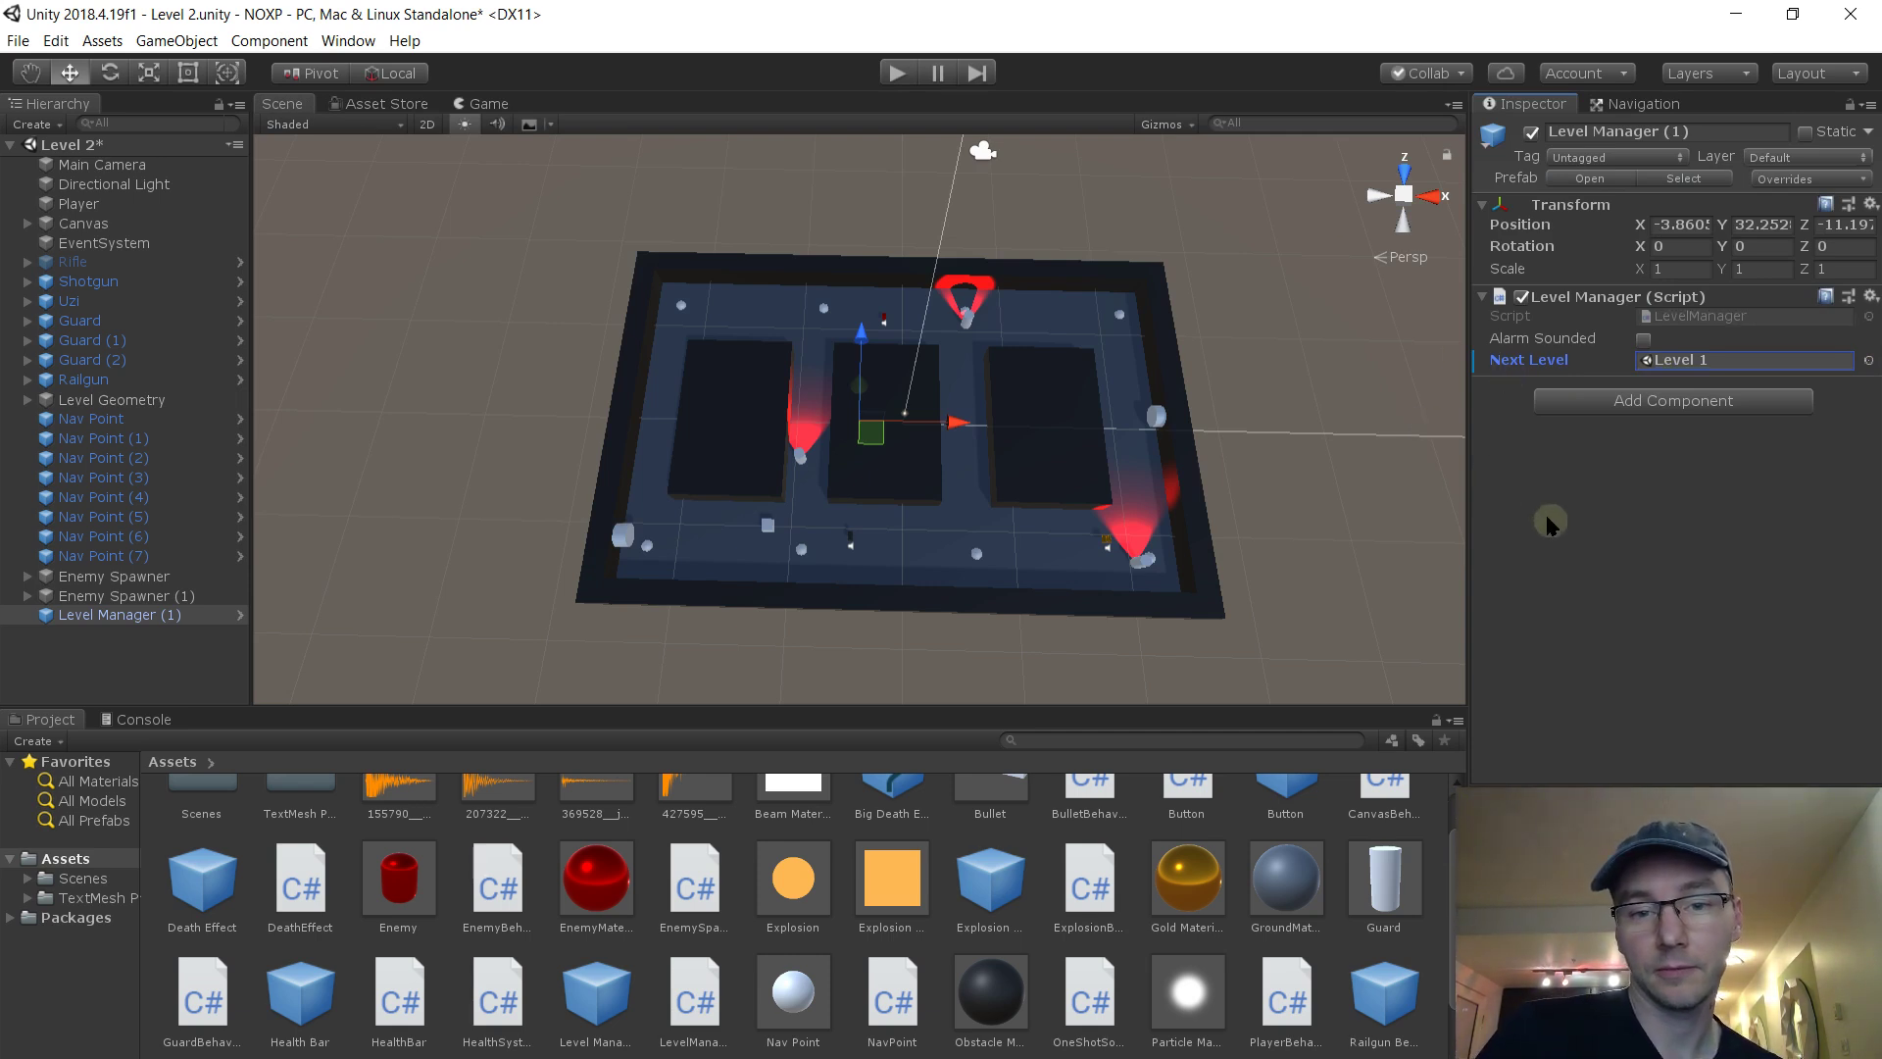
{"action": "left_click", "coordinate": [1593, 534]}
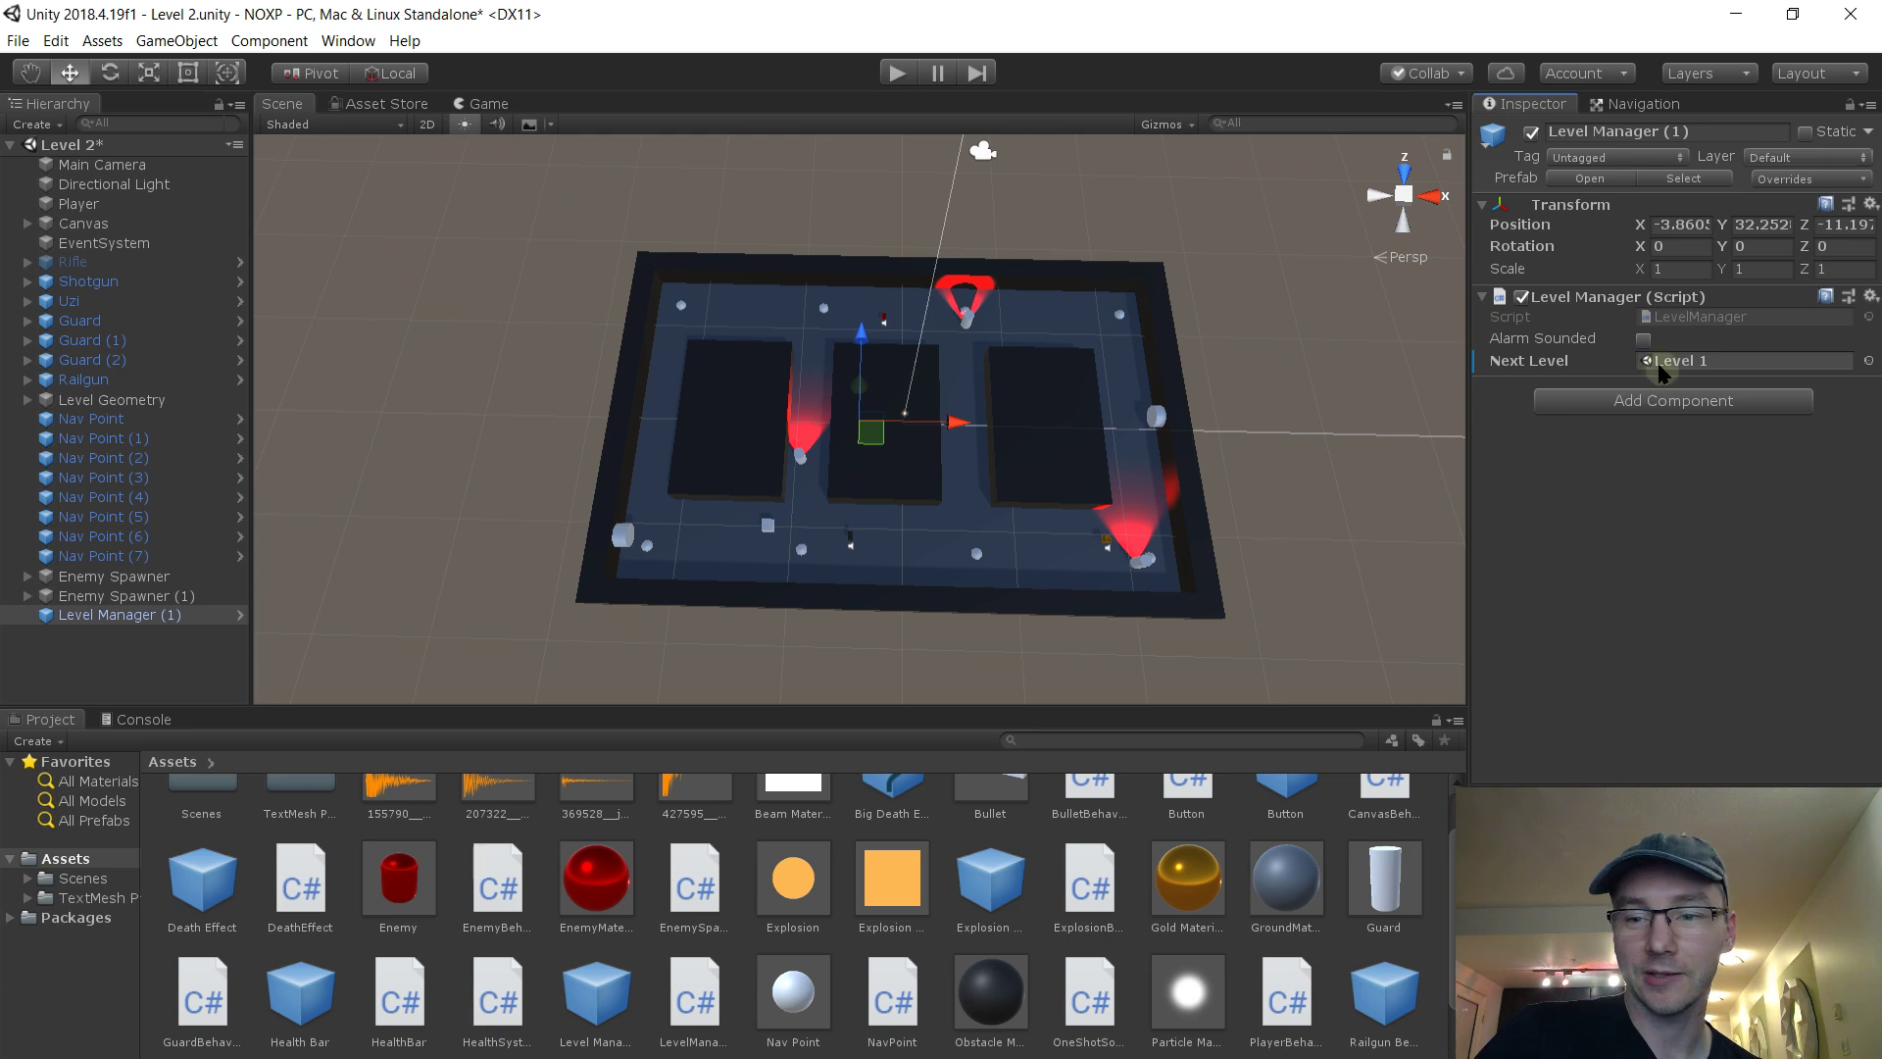
Turn the first Enemy Spawner object into a prefab in the Assets folder and select its instance in the scene
{"action": "left_click", "coordinate": [122, 578]}
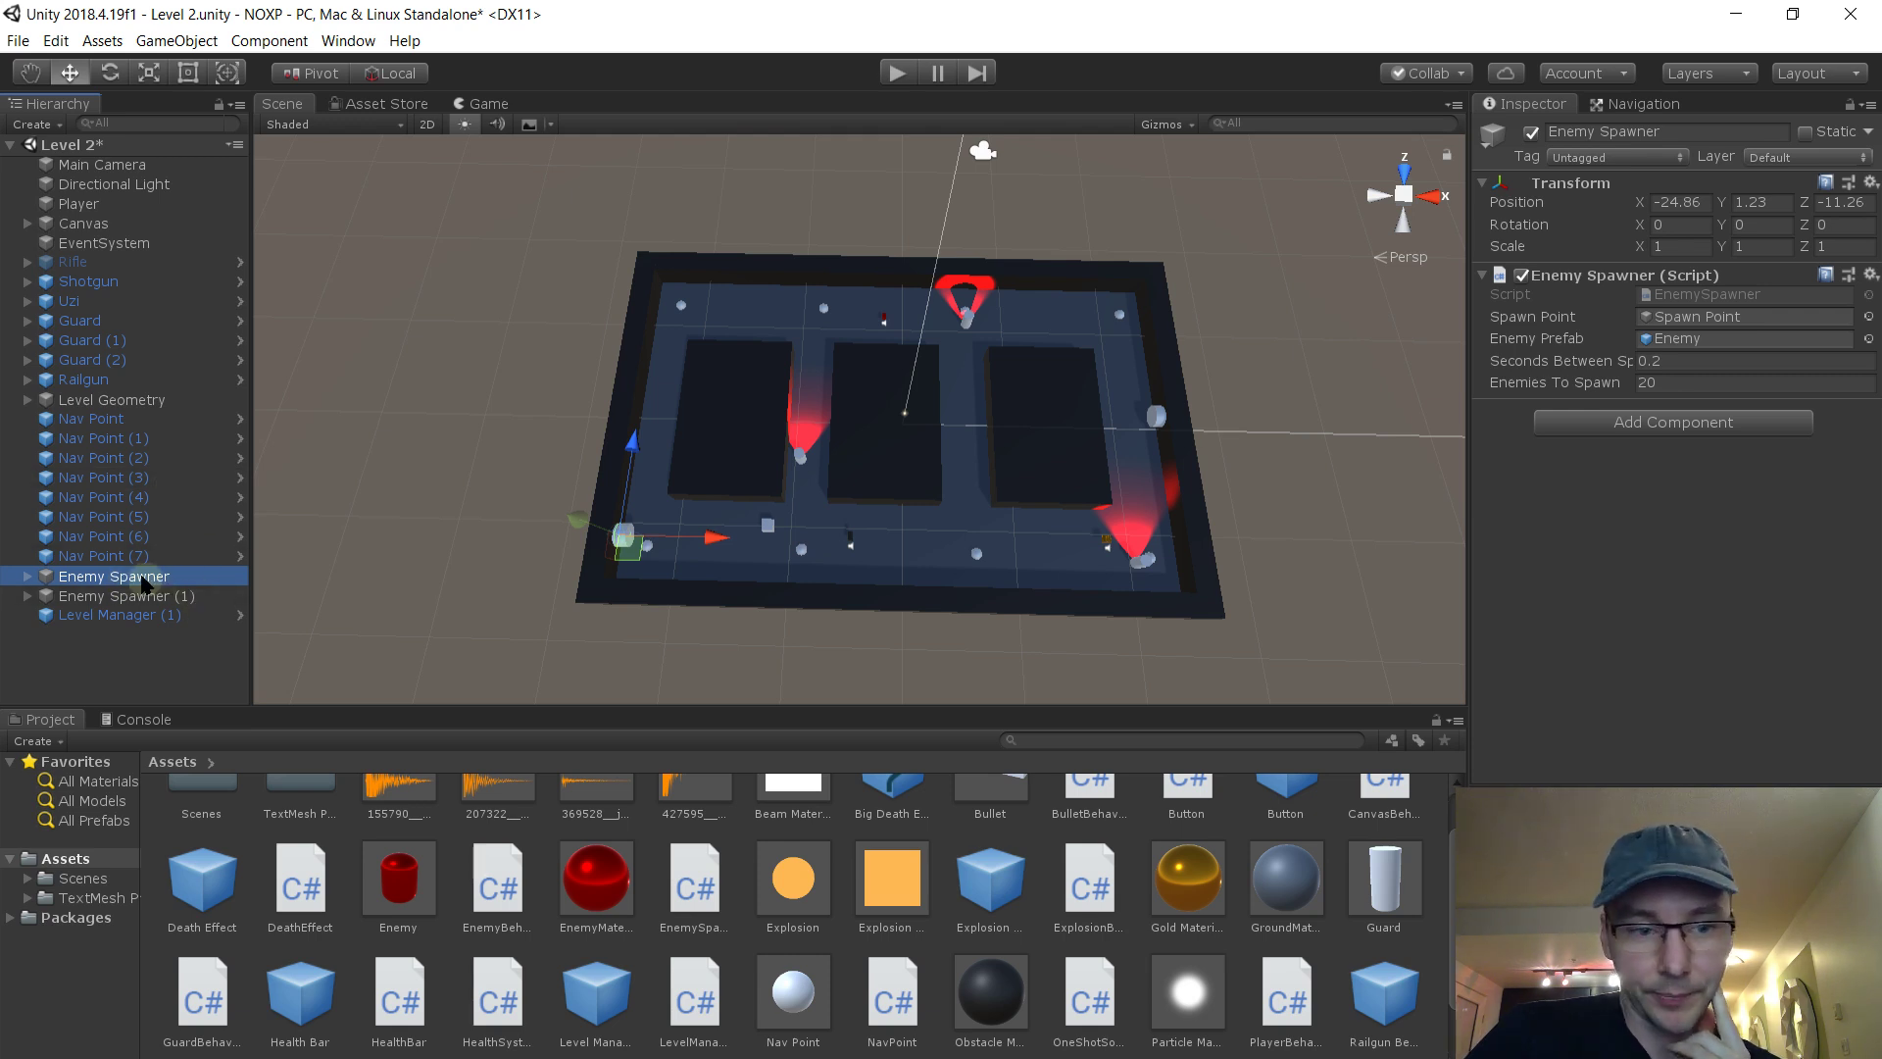
{"action": "scroll", "coordinate": [789, 1029], "scroll_direction": "up", "scroll_amount": 1}
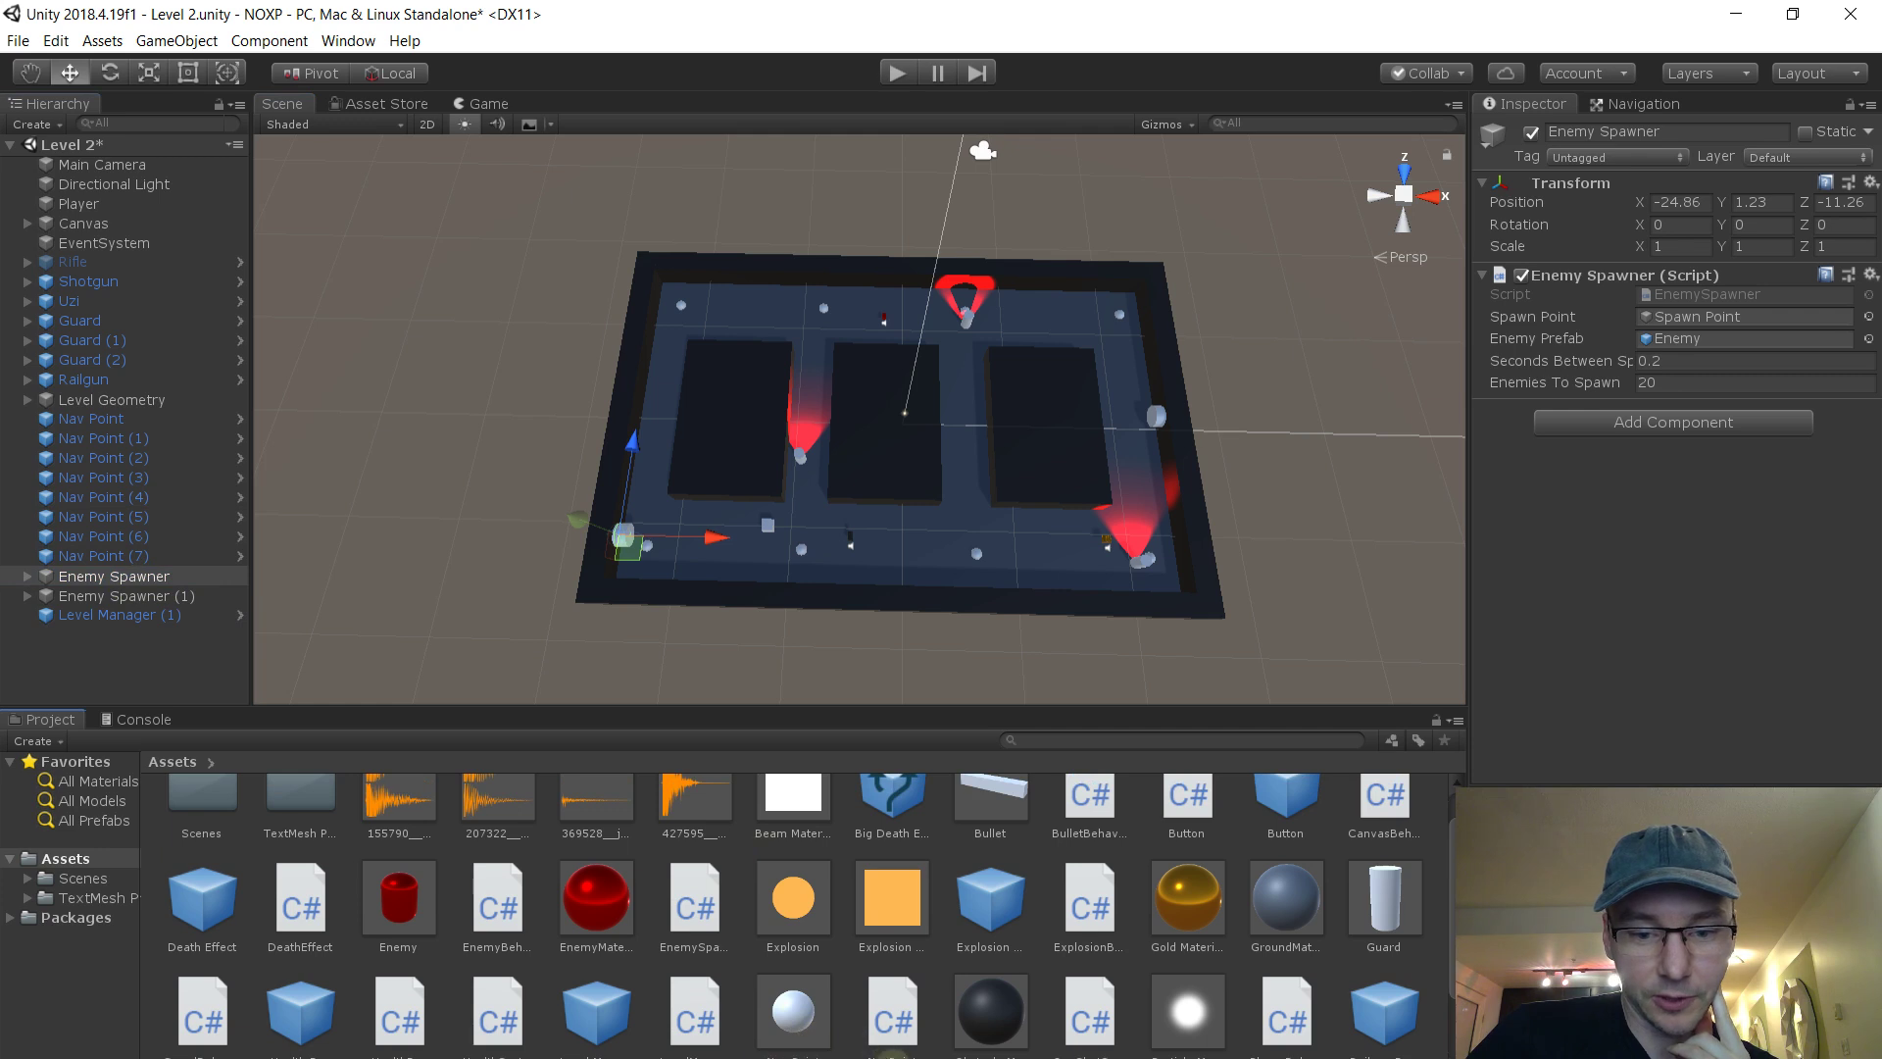
{"action": "left_click_drag", "start_coordinate": [113, 577], "coordinate": [926, 1040]}
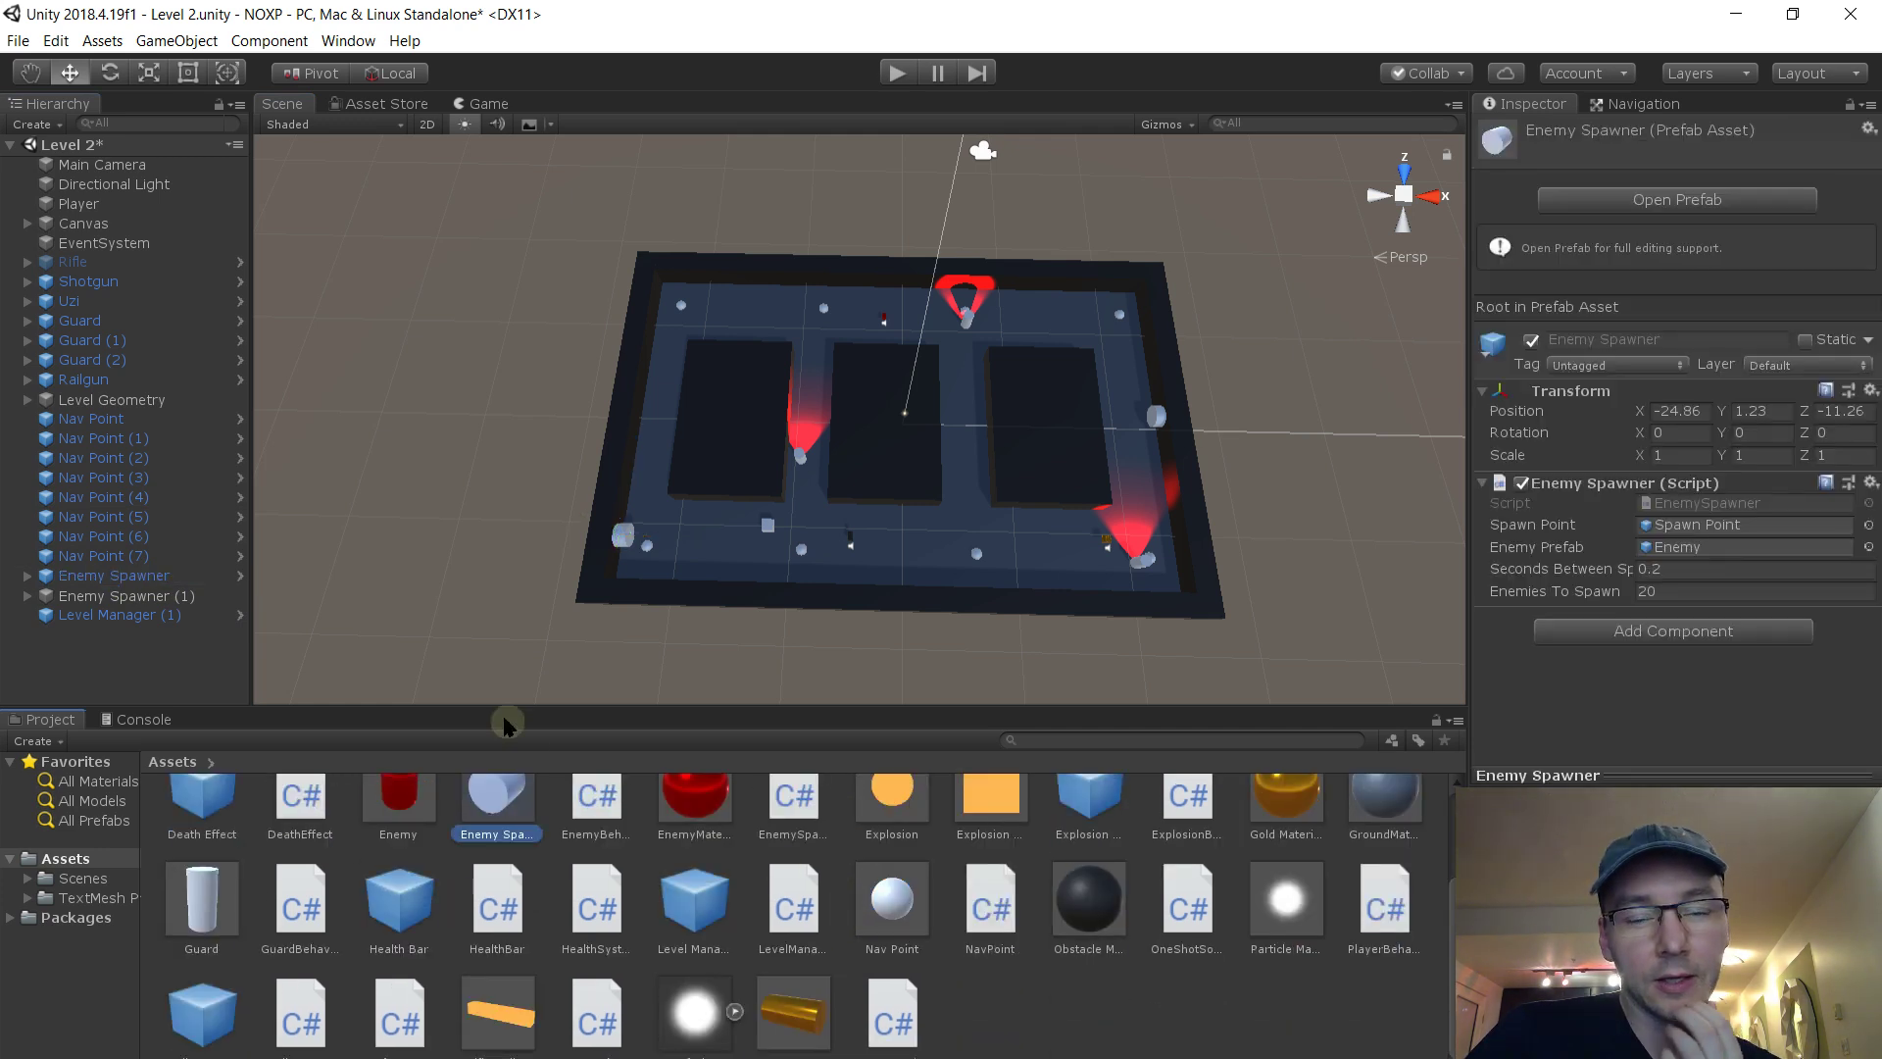
{"action": "left_click", "coordinate": [152, 576]}
{"action": "left_click", "coordinate": [156, 595]}
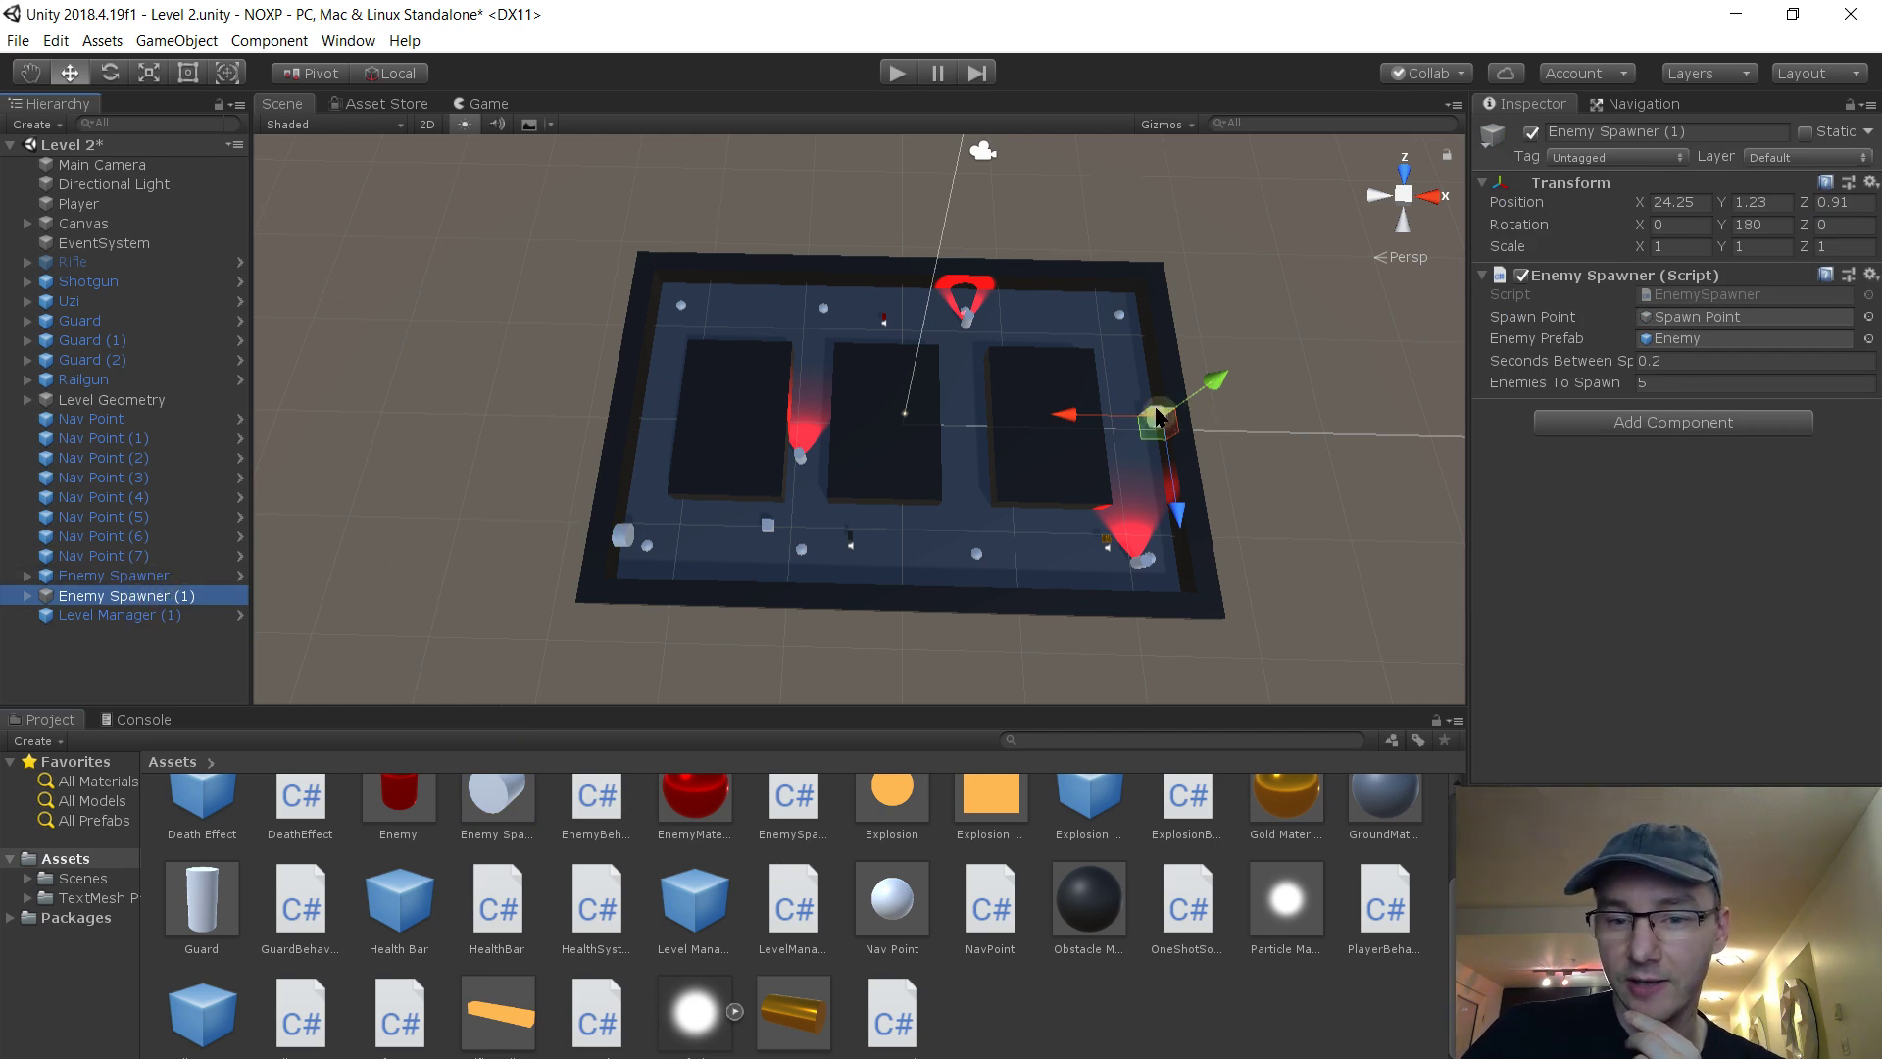
{"action": "mouse_move", "coordinate": [1225, 443]}
{"action": "left_mouse_down", "text": "alt"}
{"action": "mouse_move", "coordinate": [1319, 441]}
{"action": "mouse_move", "coordinate": [1234, 434]}
{"action": "mouse_move", "coordinate": [1242, 456]}
{"action": "left_mouse_up", "text": "alt"}
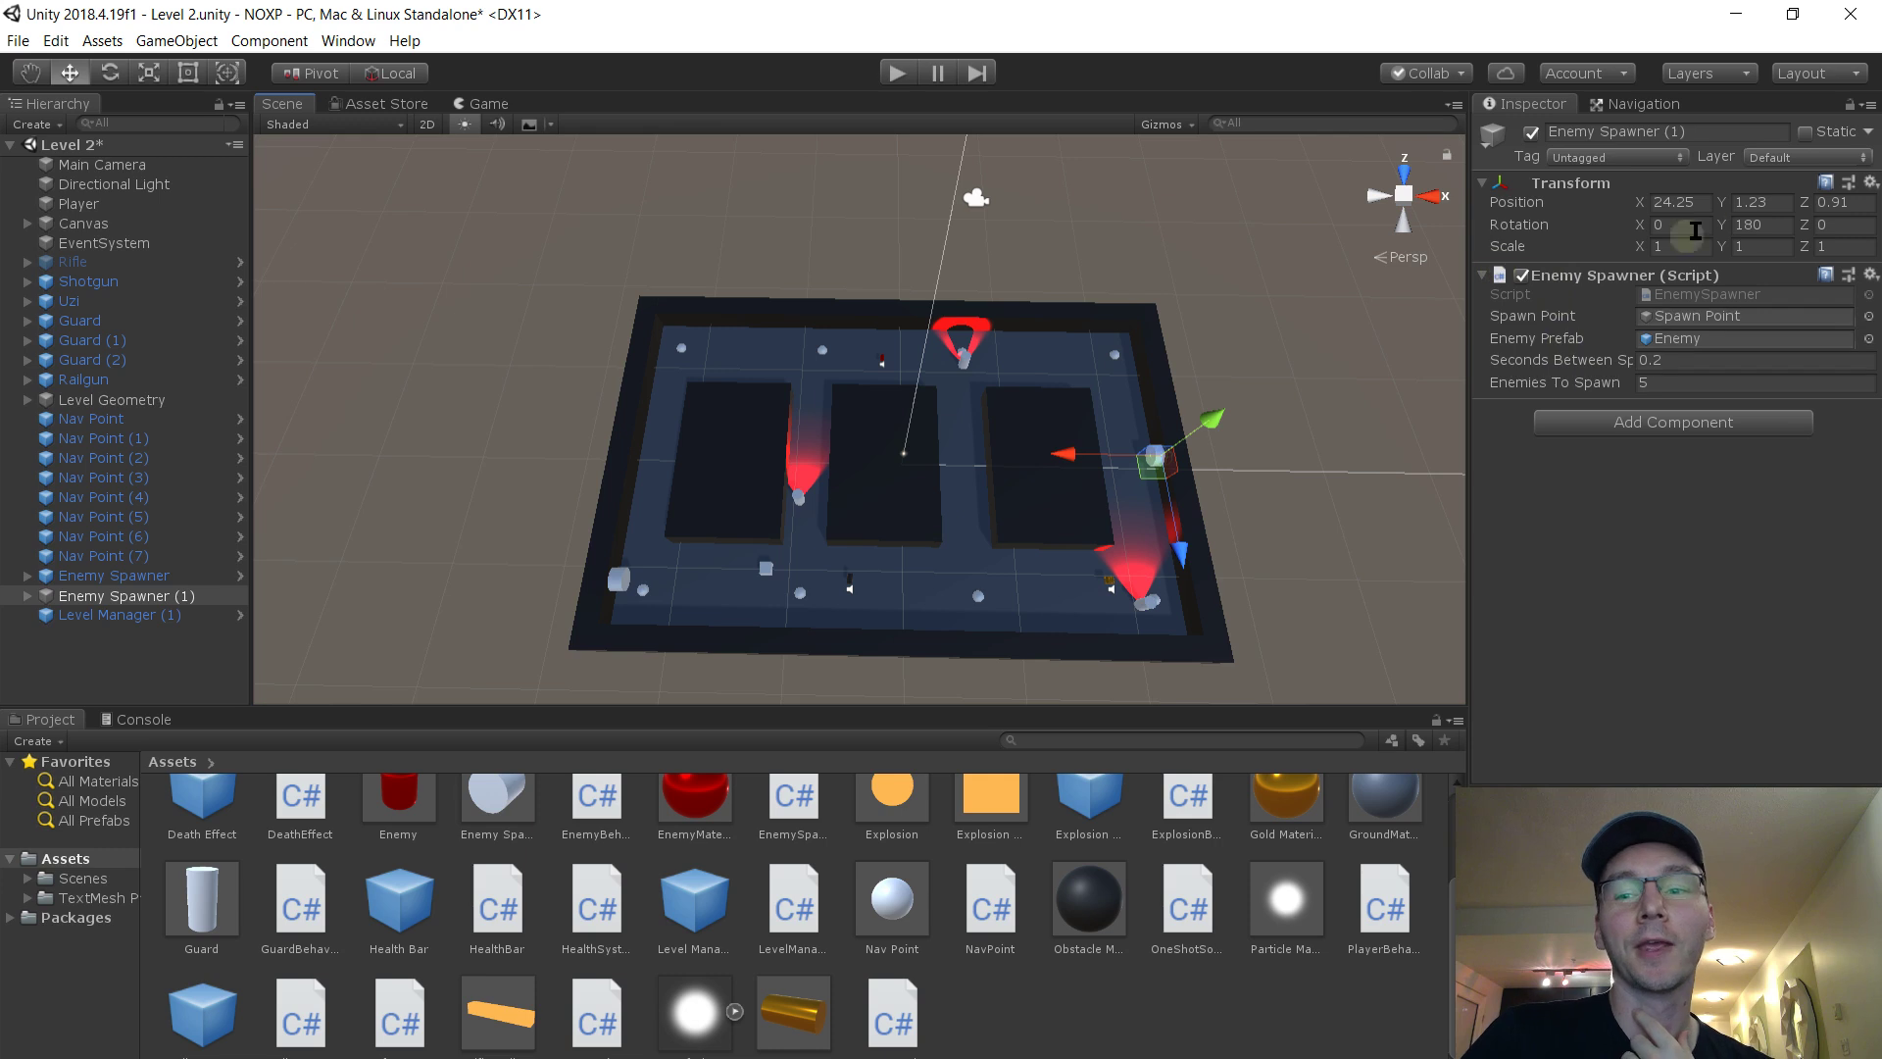
{"action": "left_click", "coordinate": [1870, 182]}
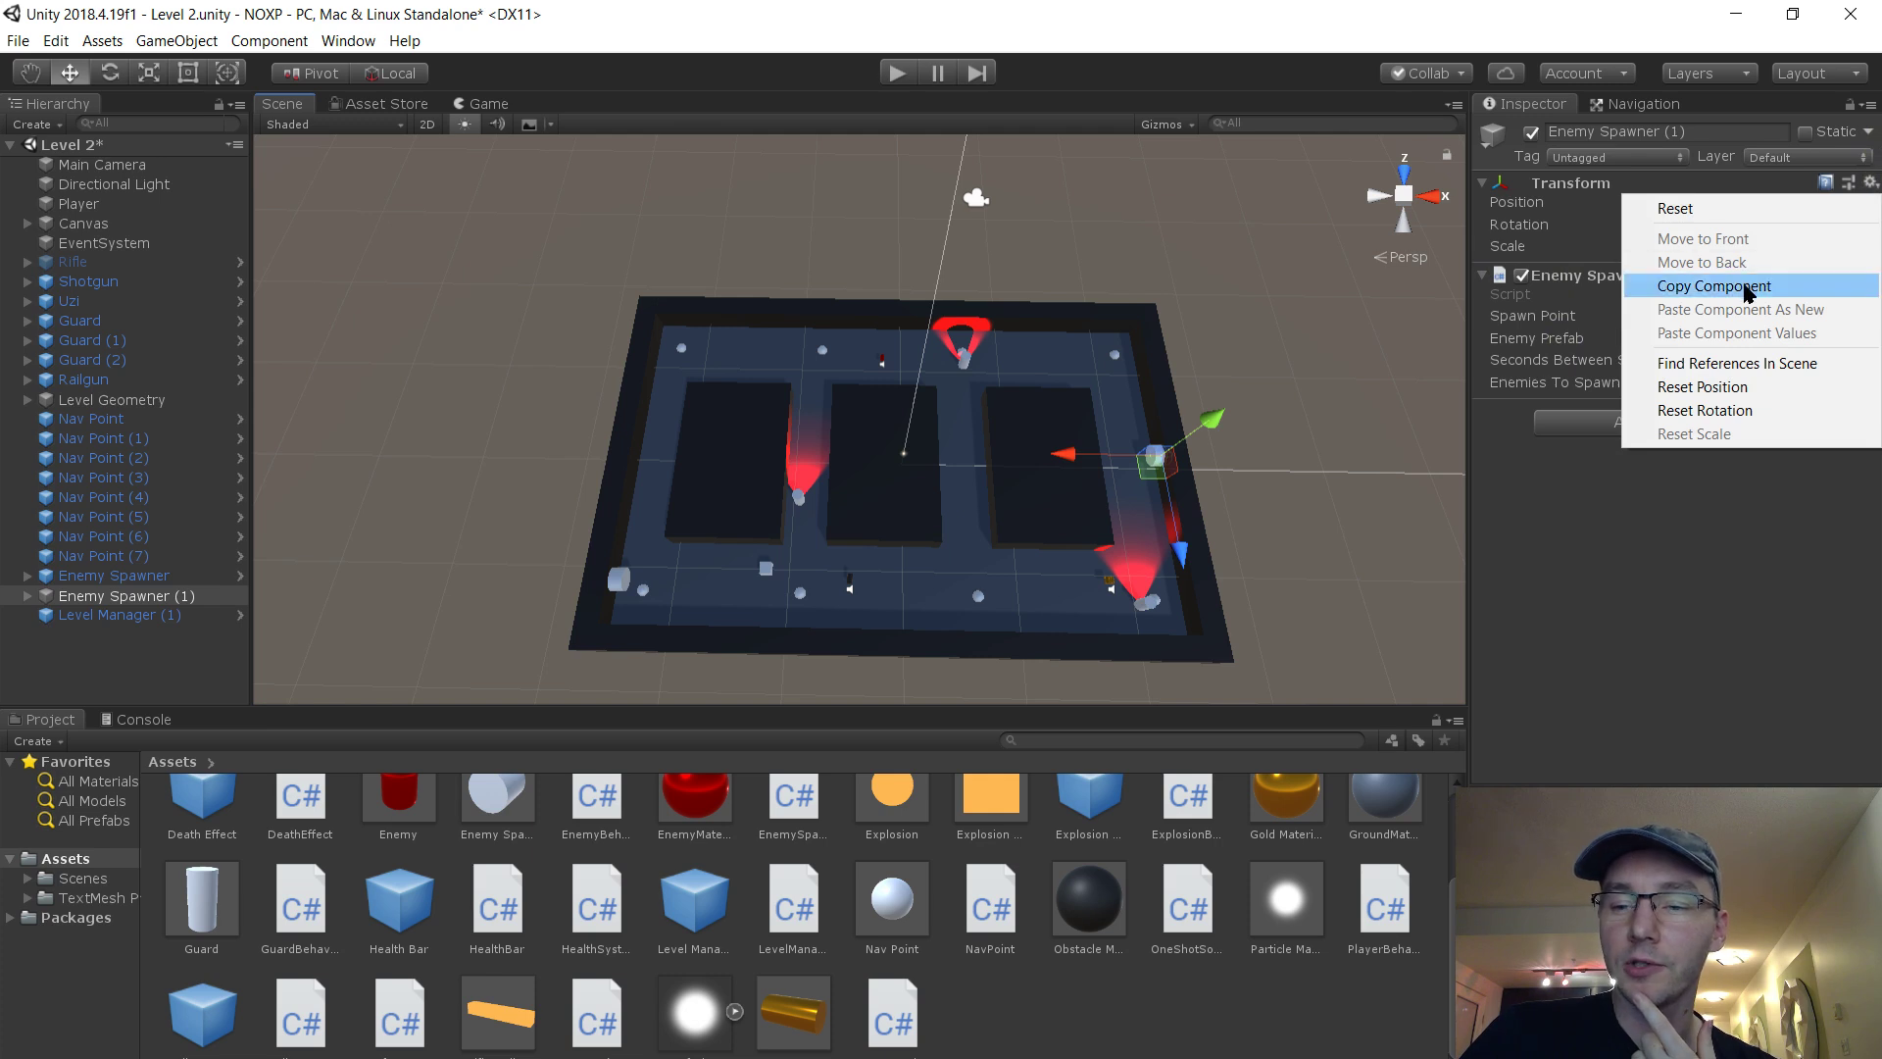
{"action": "left_click", "coordinate": [1868, 183]}
{"action": "left_click", "coordinate": [1868, 183]}
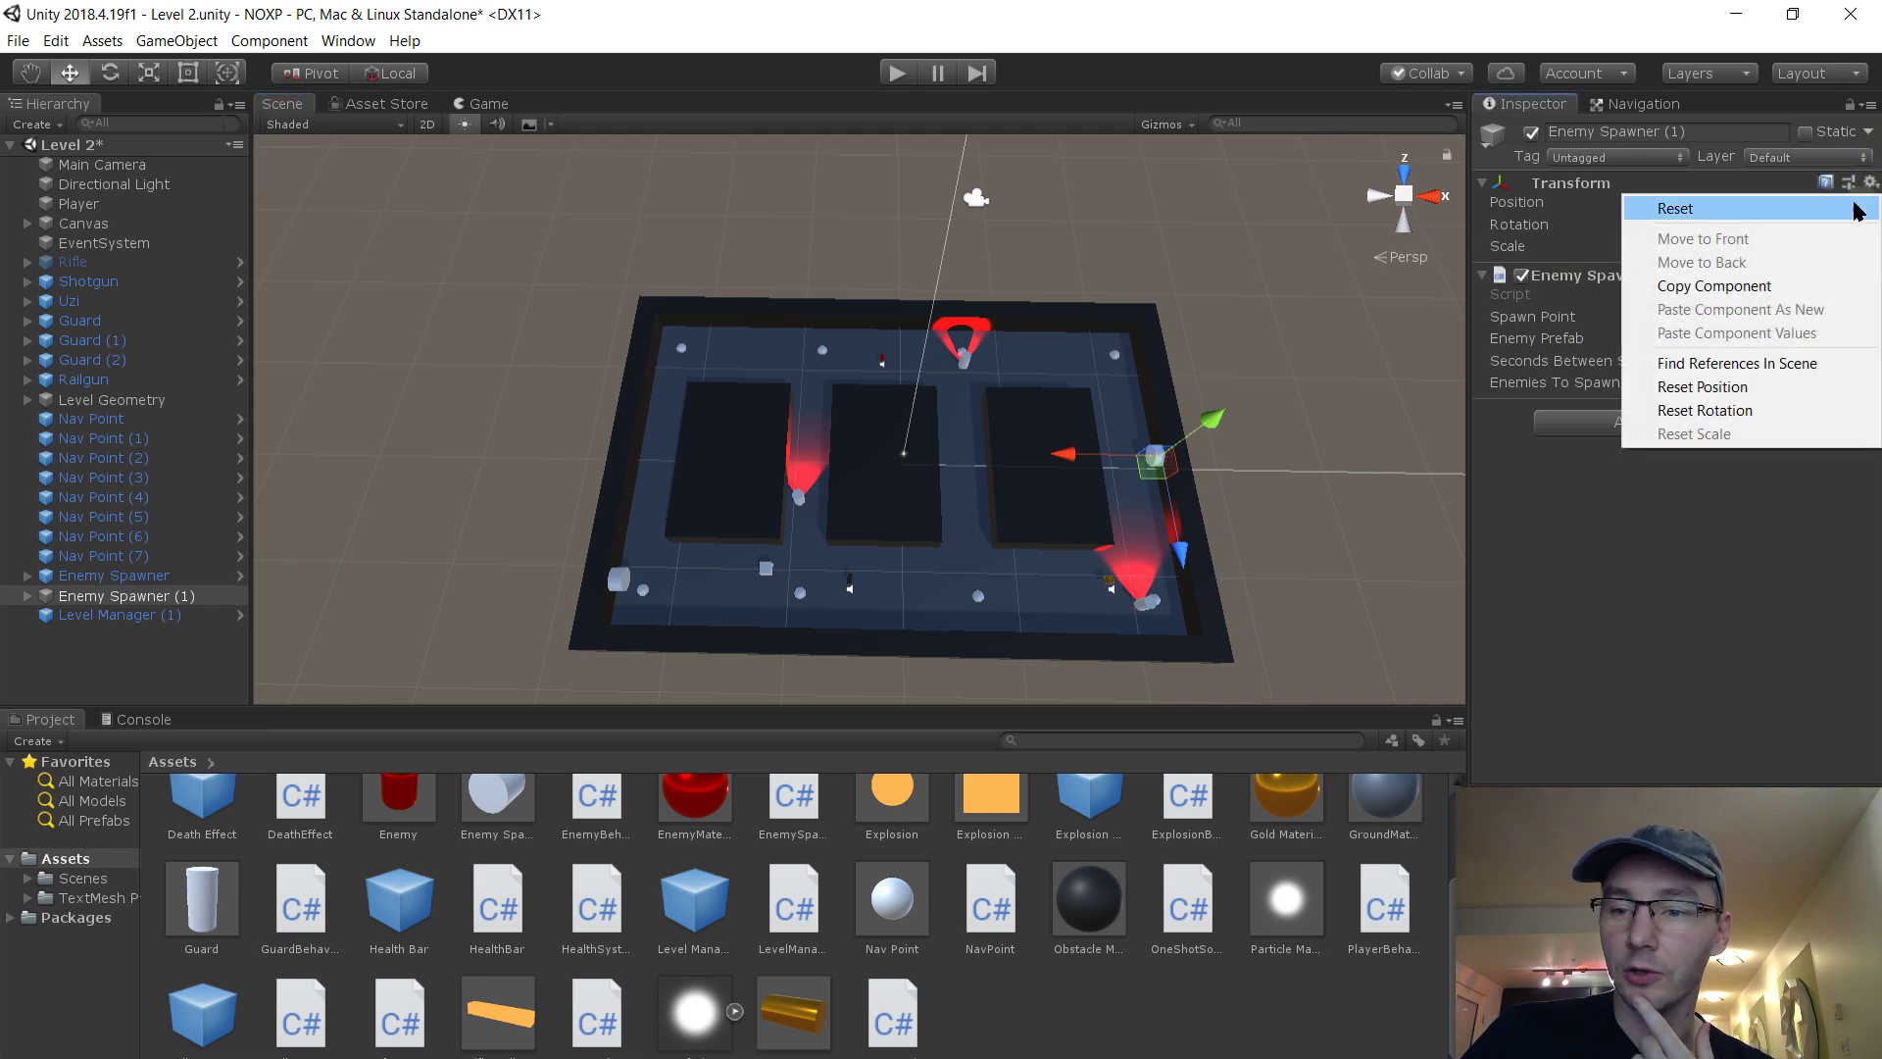
{"action": "left_click", "coordinate": [1760, 285]}
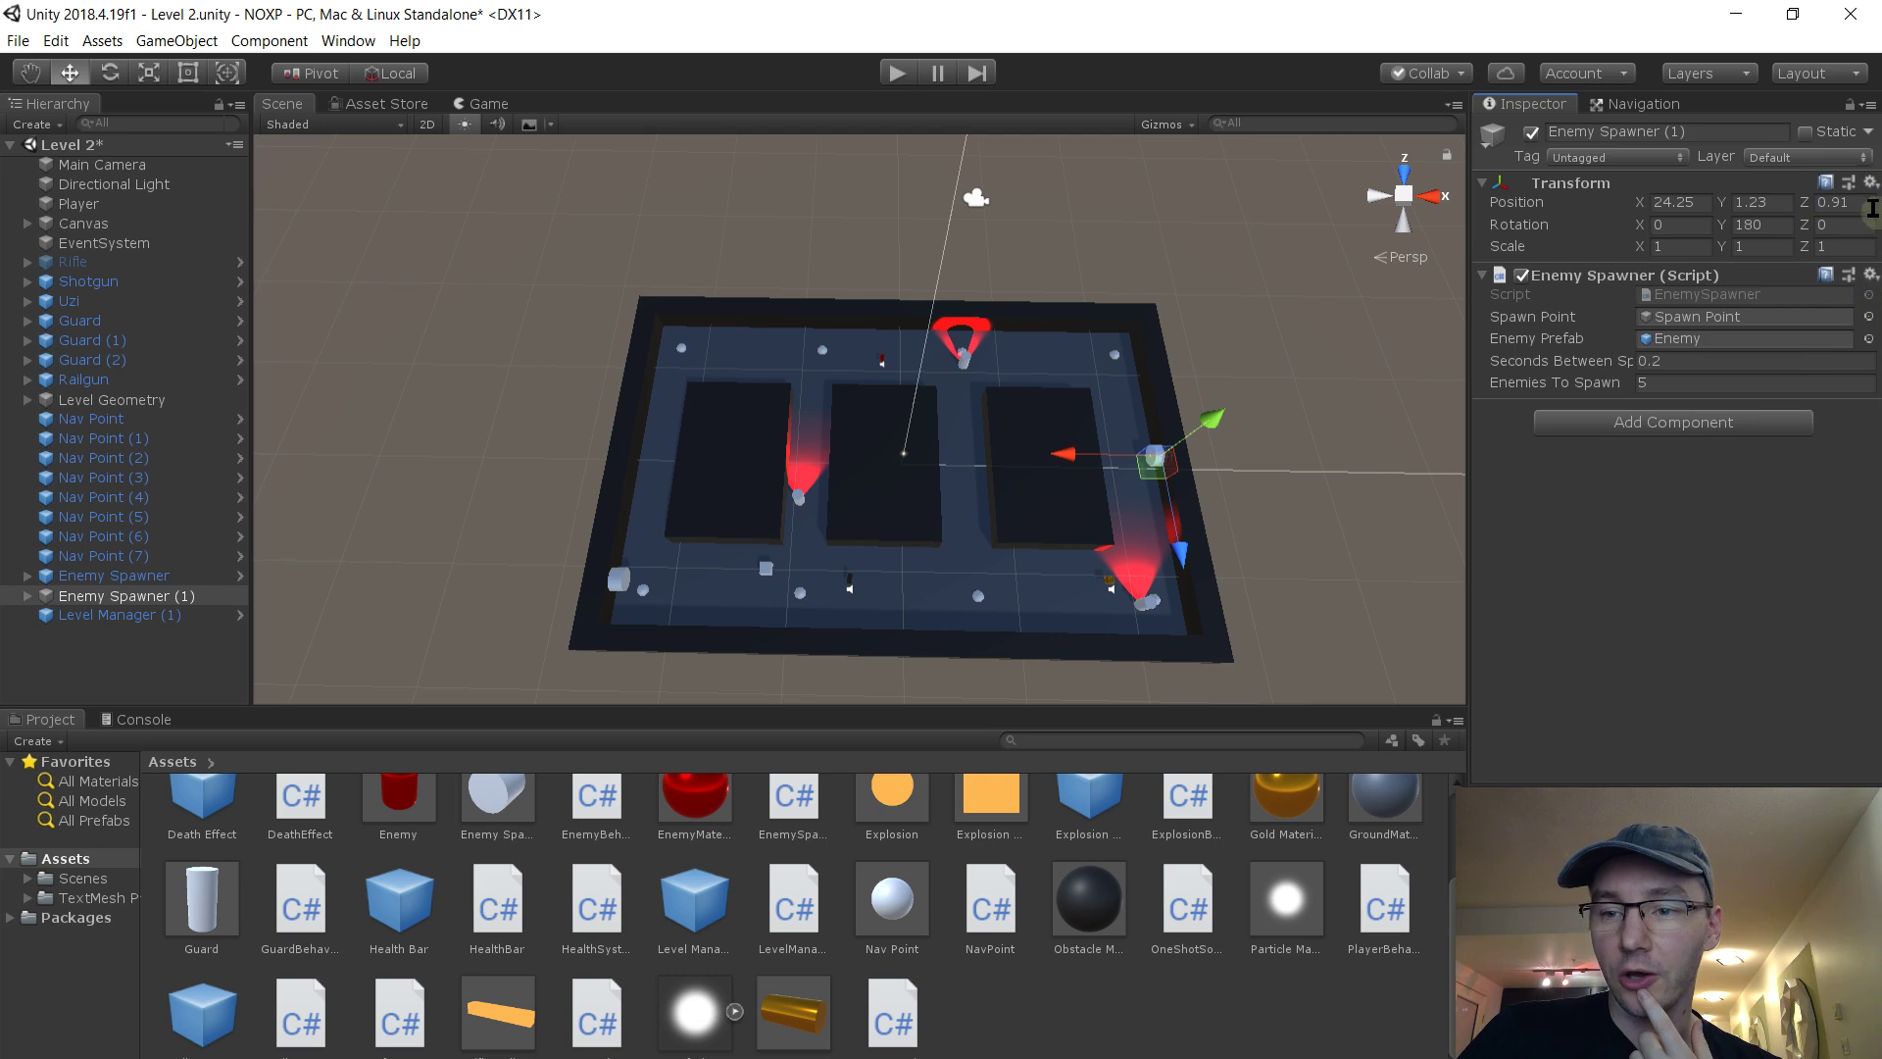
{"action": "left_click", "coordinate": [1869, 276]}
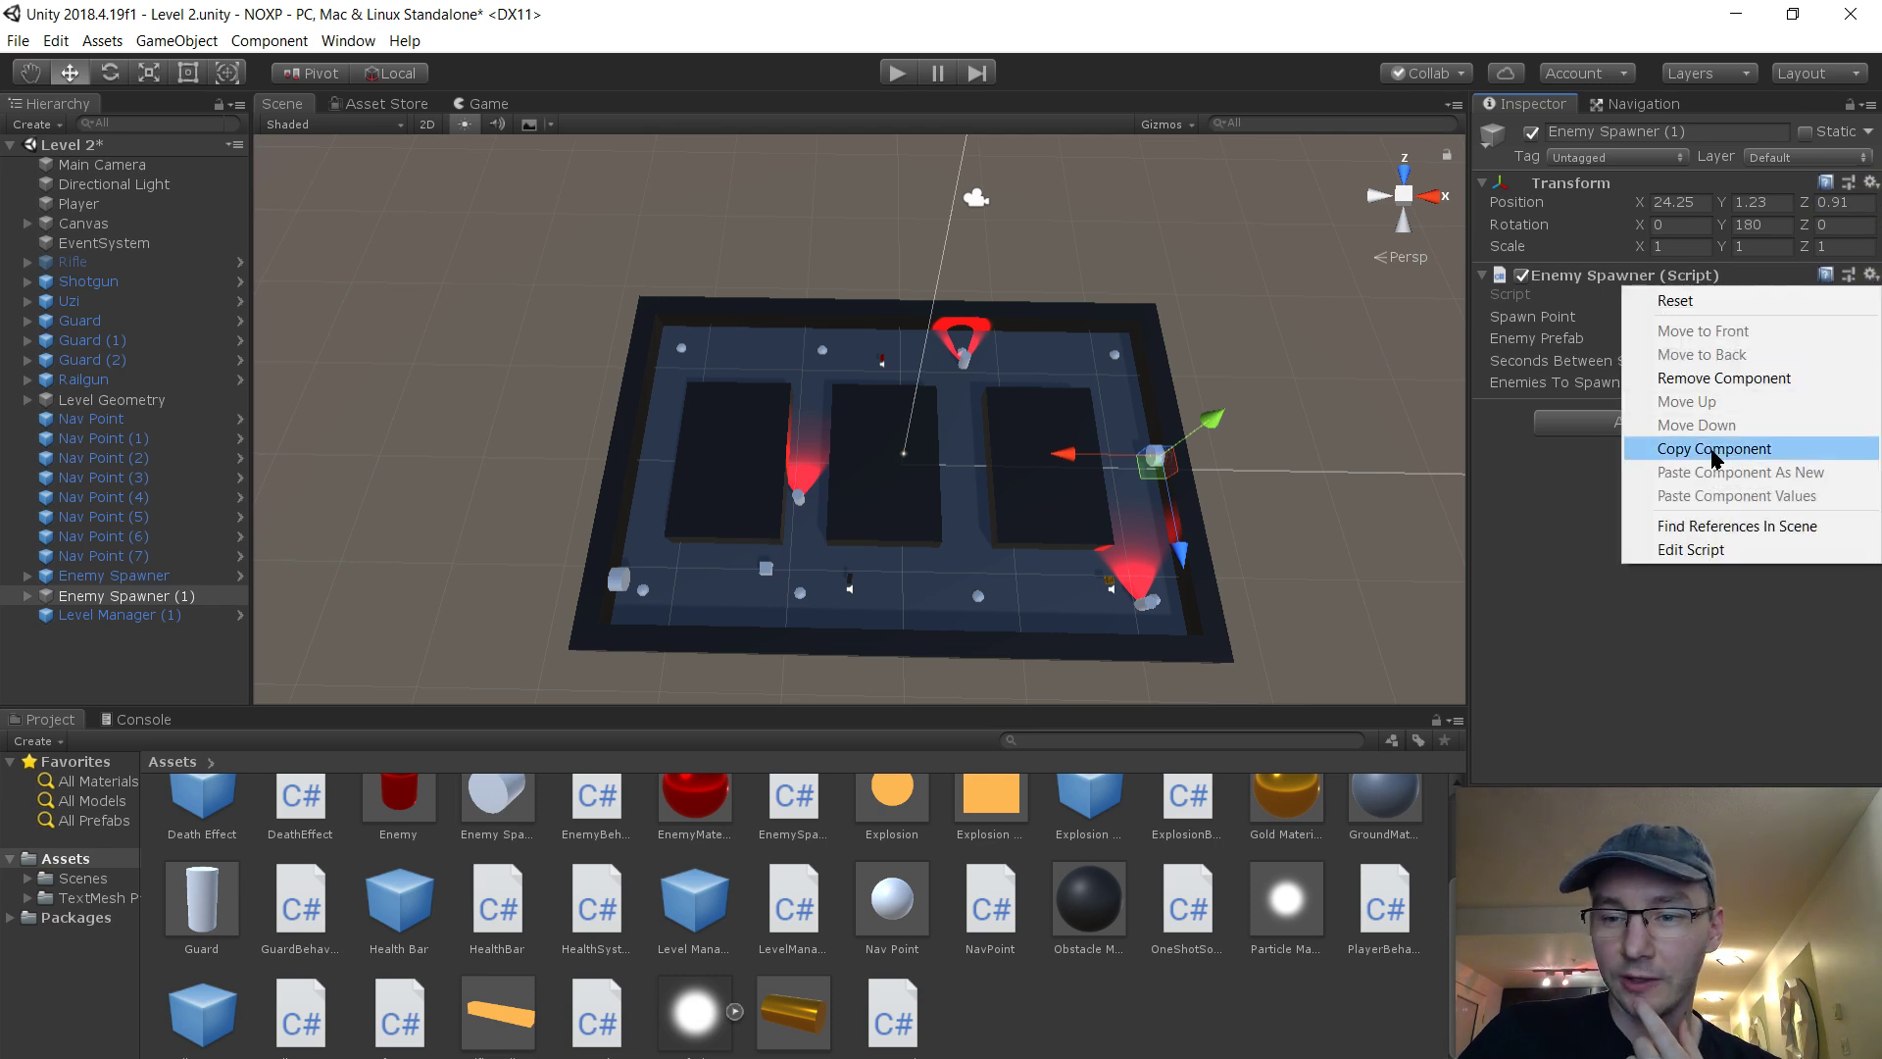
{"action": "left_click", "coordinate": [1560, 534]}
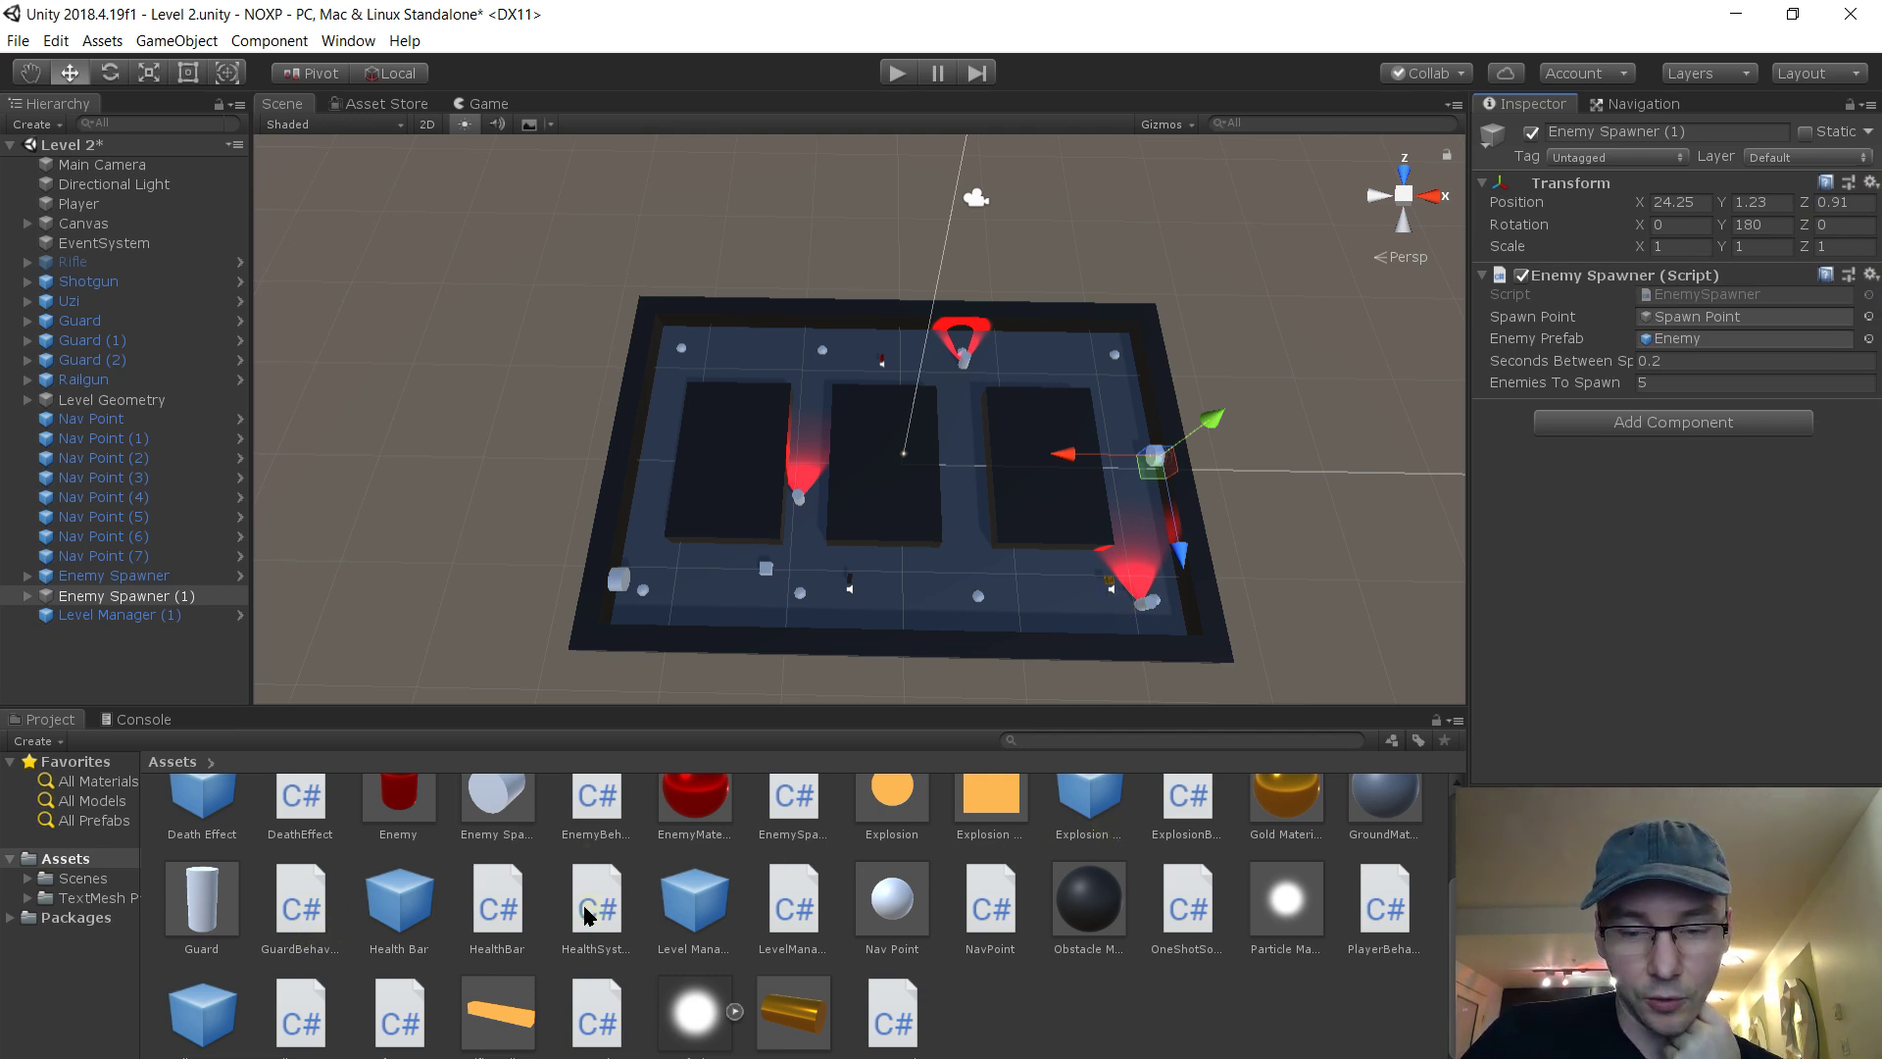
Find the Enemy Spawner prefab in the Assets folder and add another instance of it to the Level 2 scene
{"action": "scroll", "coordinate": [585, 914], "scroll_direction": "up", "scroll_amount": 3}
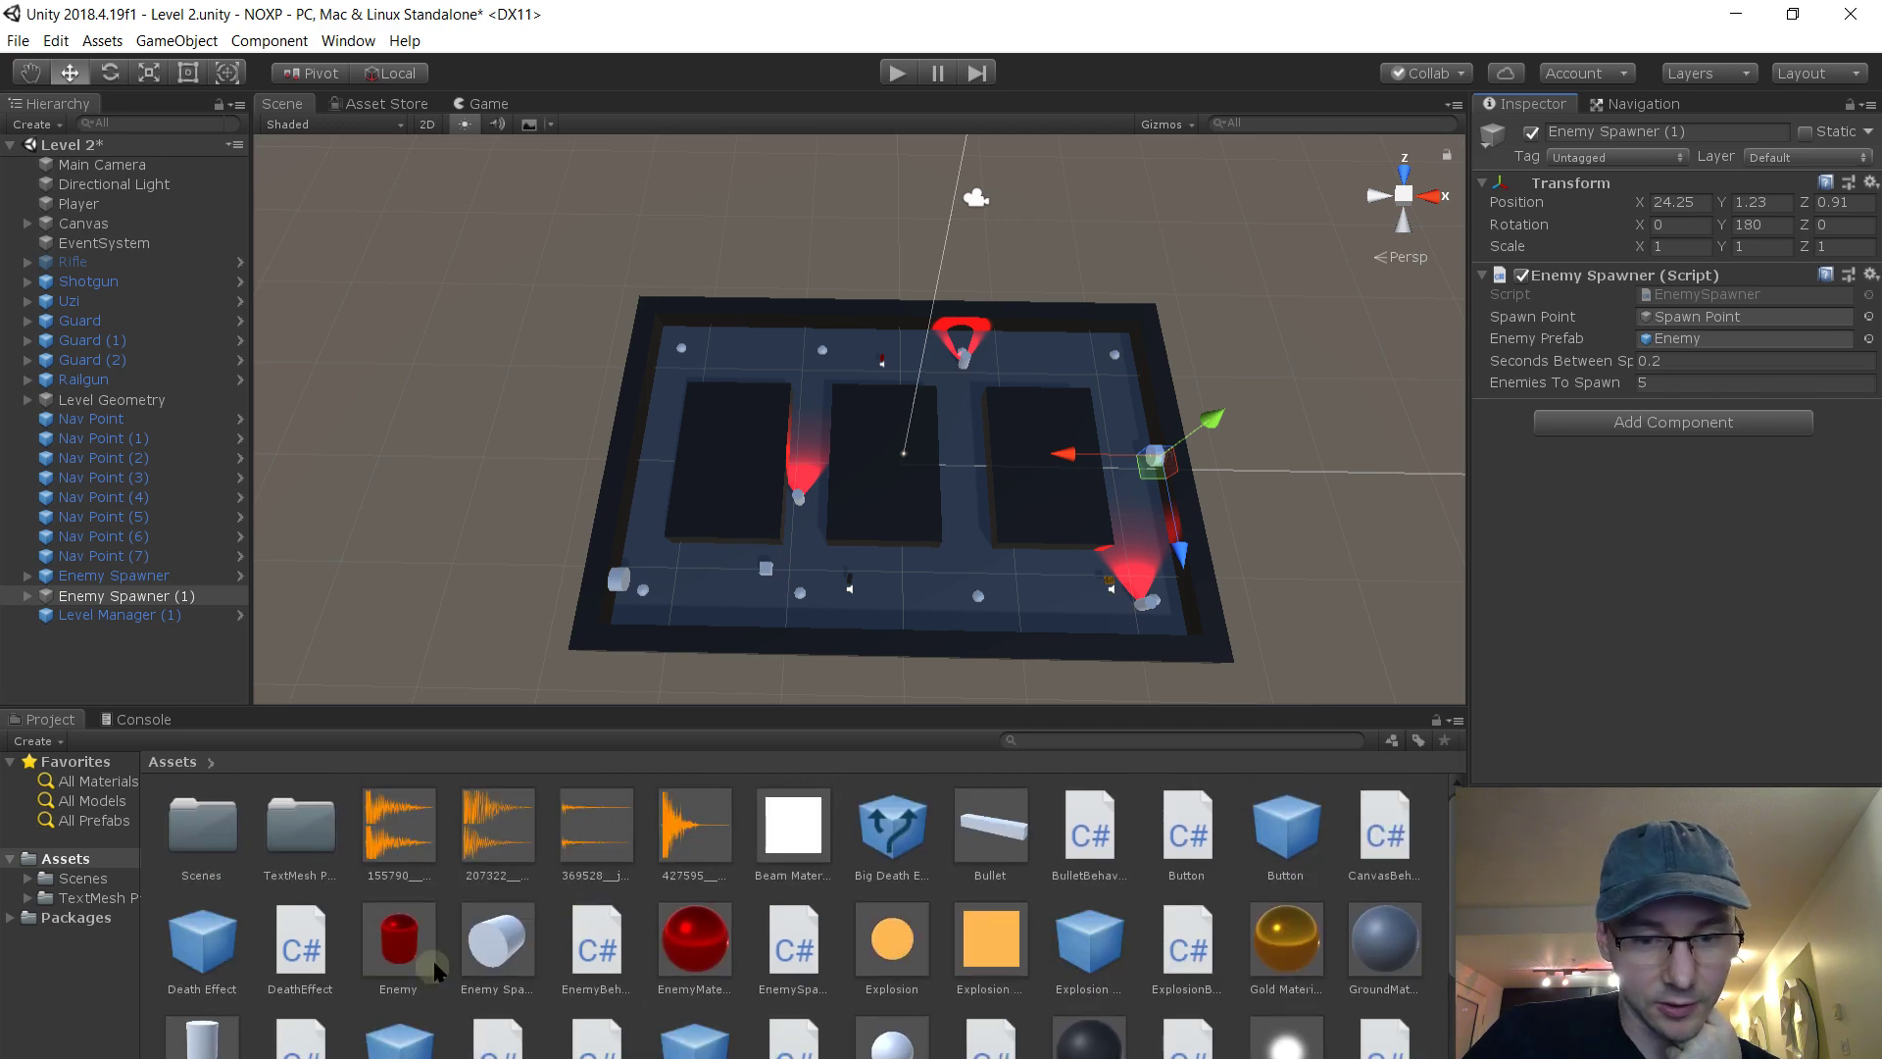
{"action": "scroll", "coordinate": [1009, 926], "scroll_direction": "down", "scroll_amount": 1}
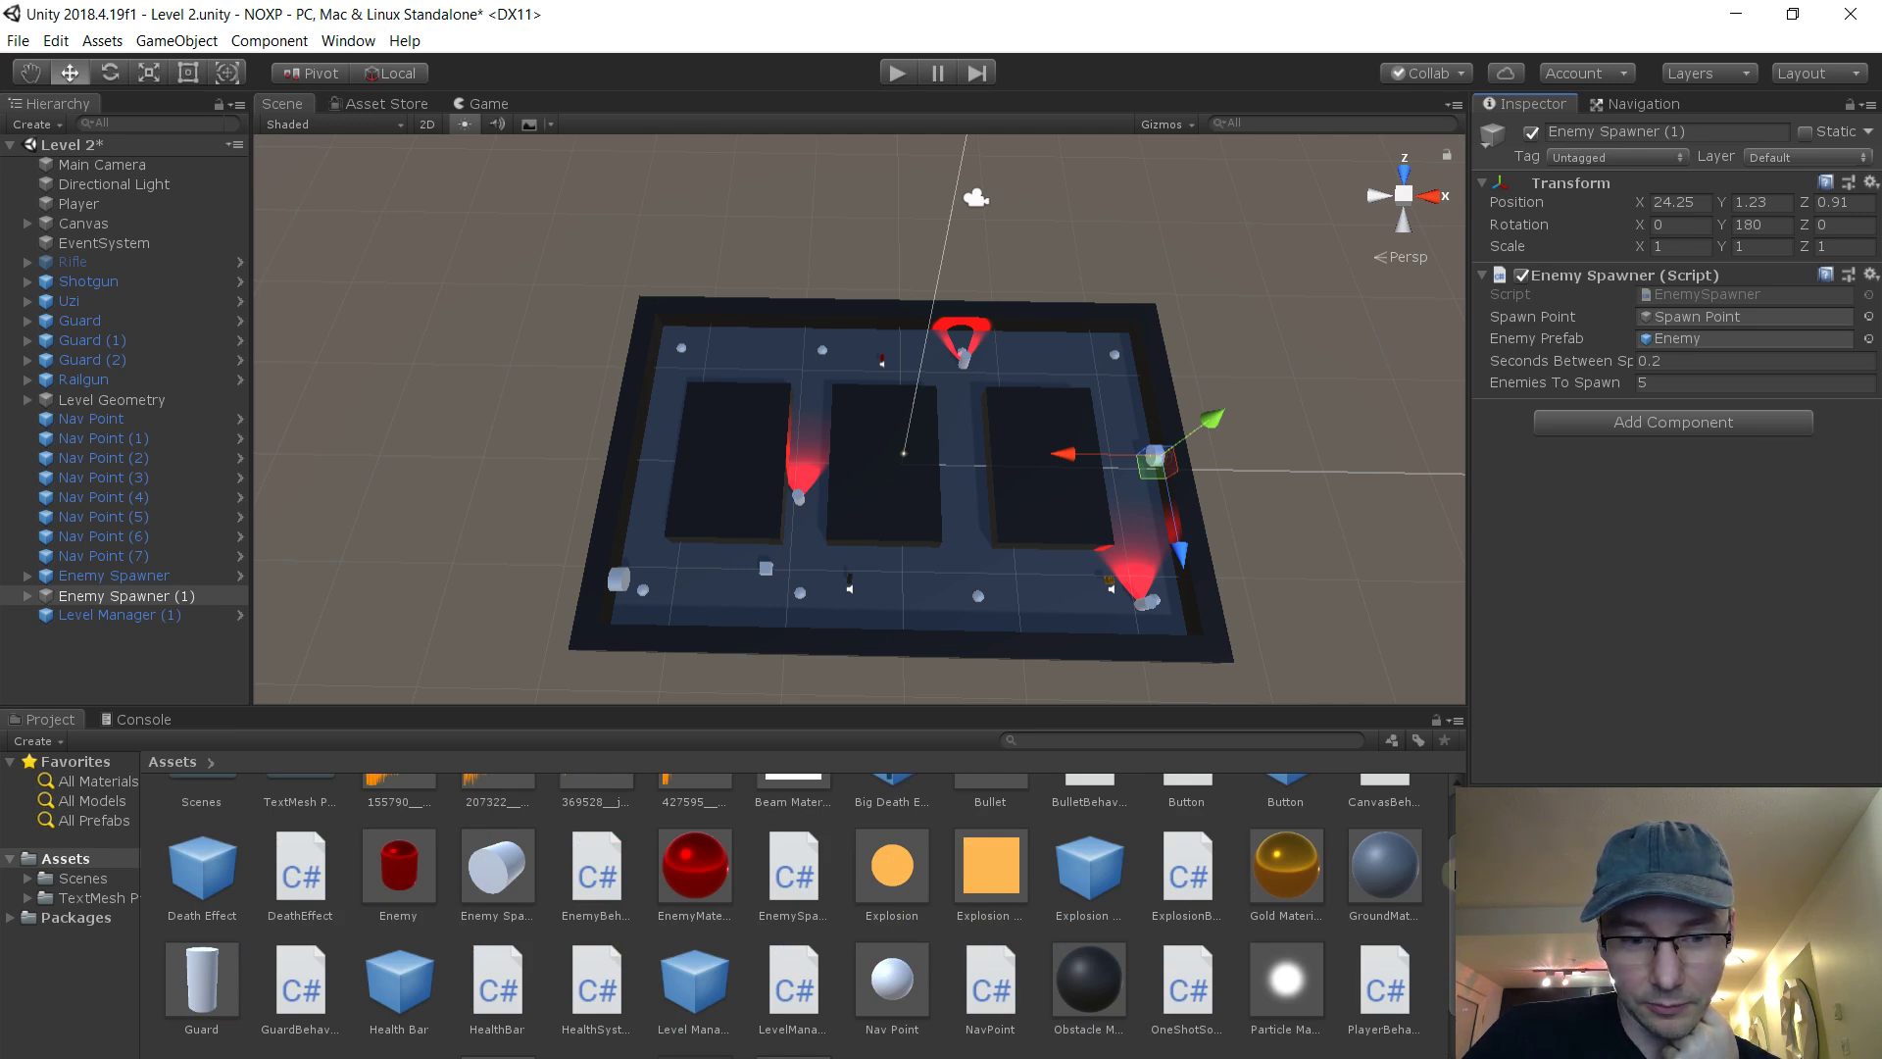
{"action": "left_click", "coordinate": [500, 868]}
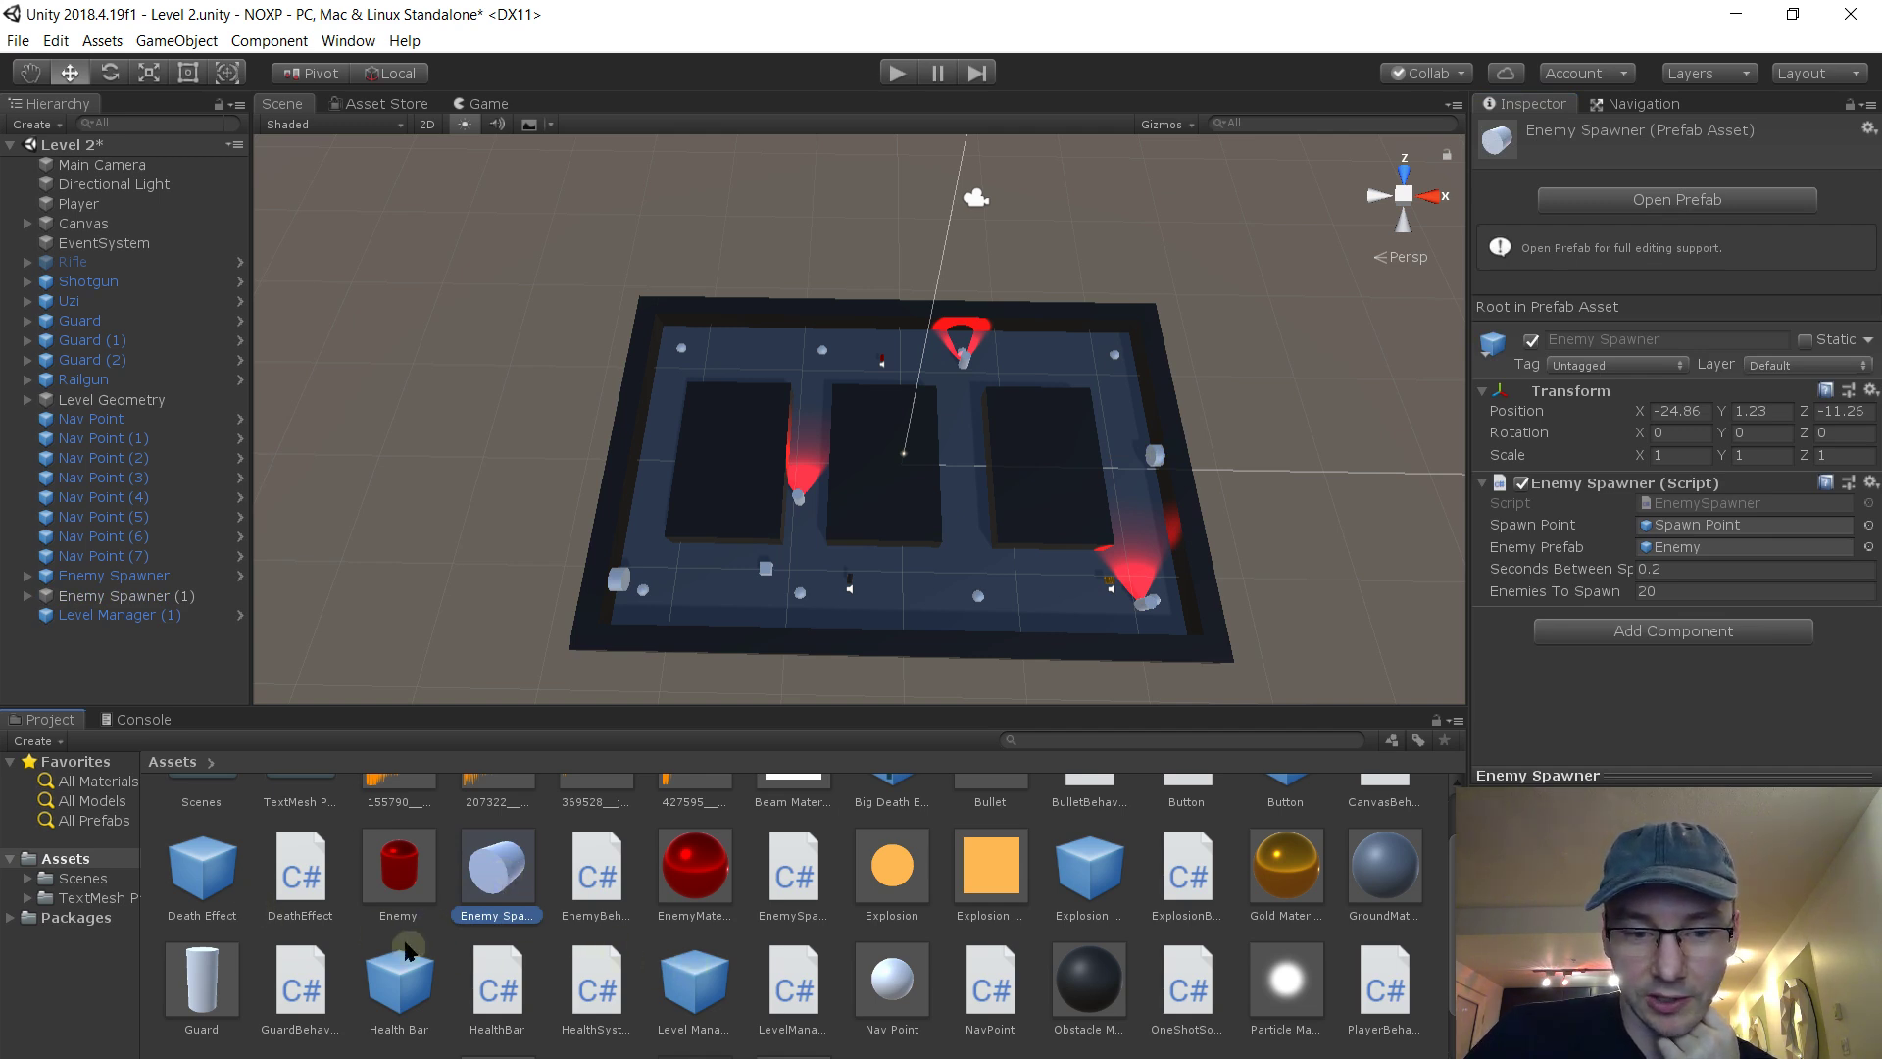
{"action": "left_click", "coordinate": [1120, 887]}
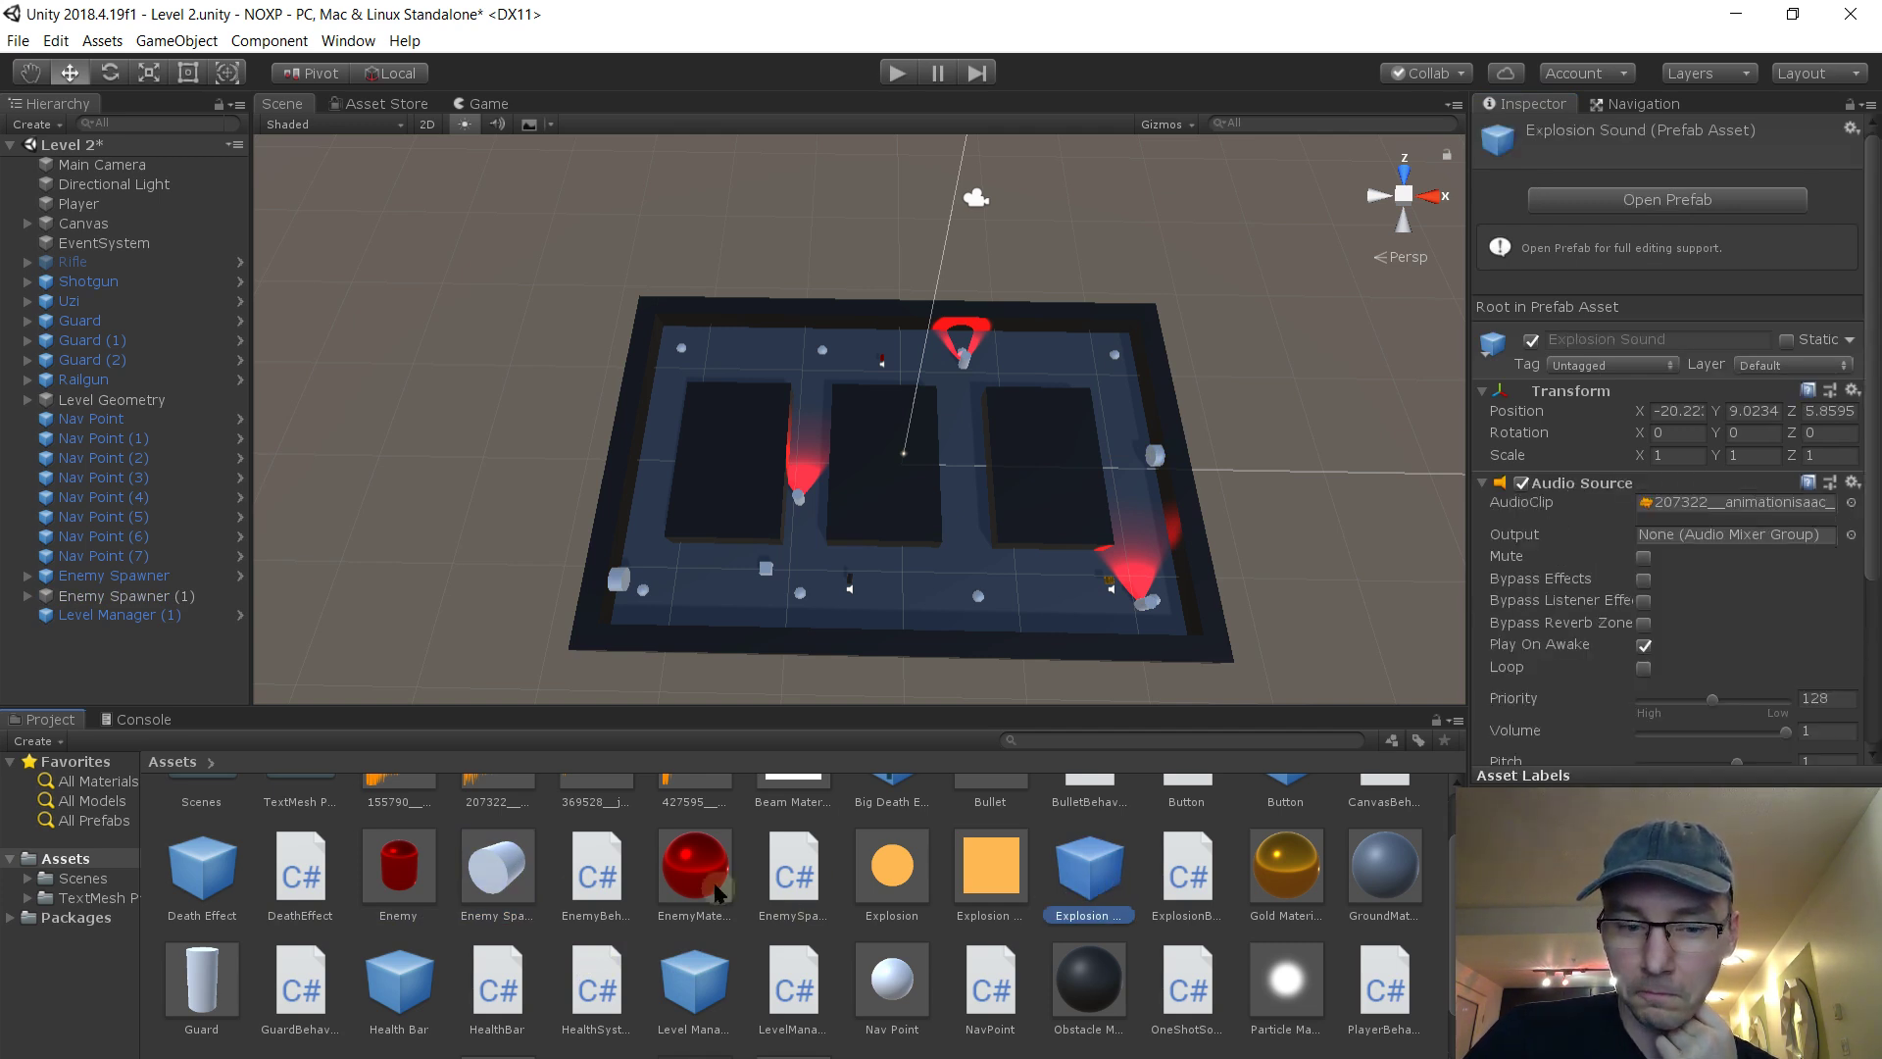
{"action": "left_click", "coordinate": [498, 877]}
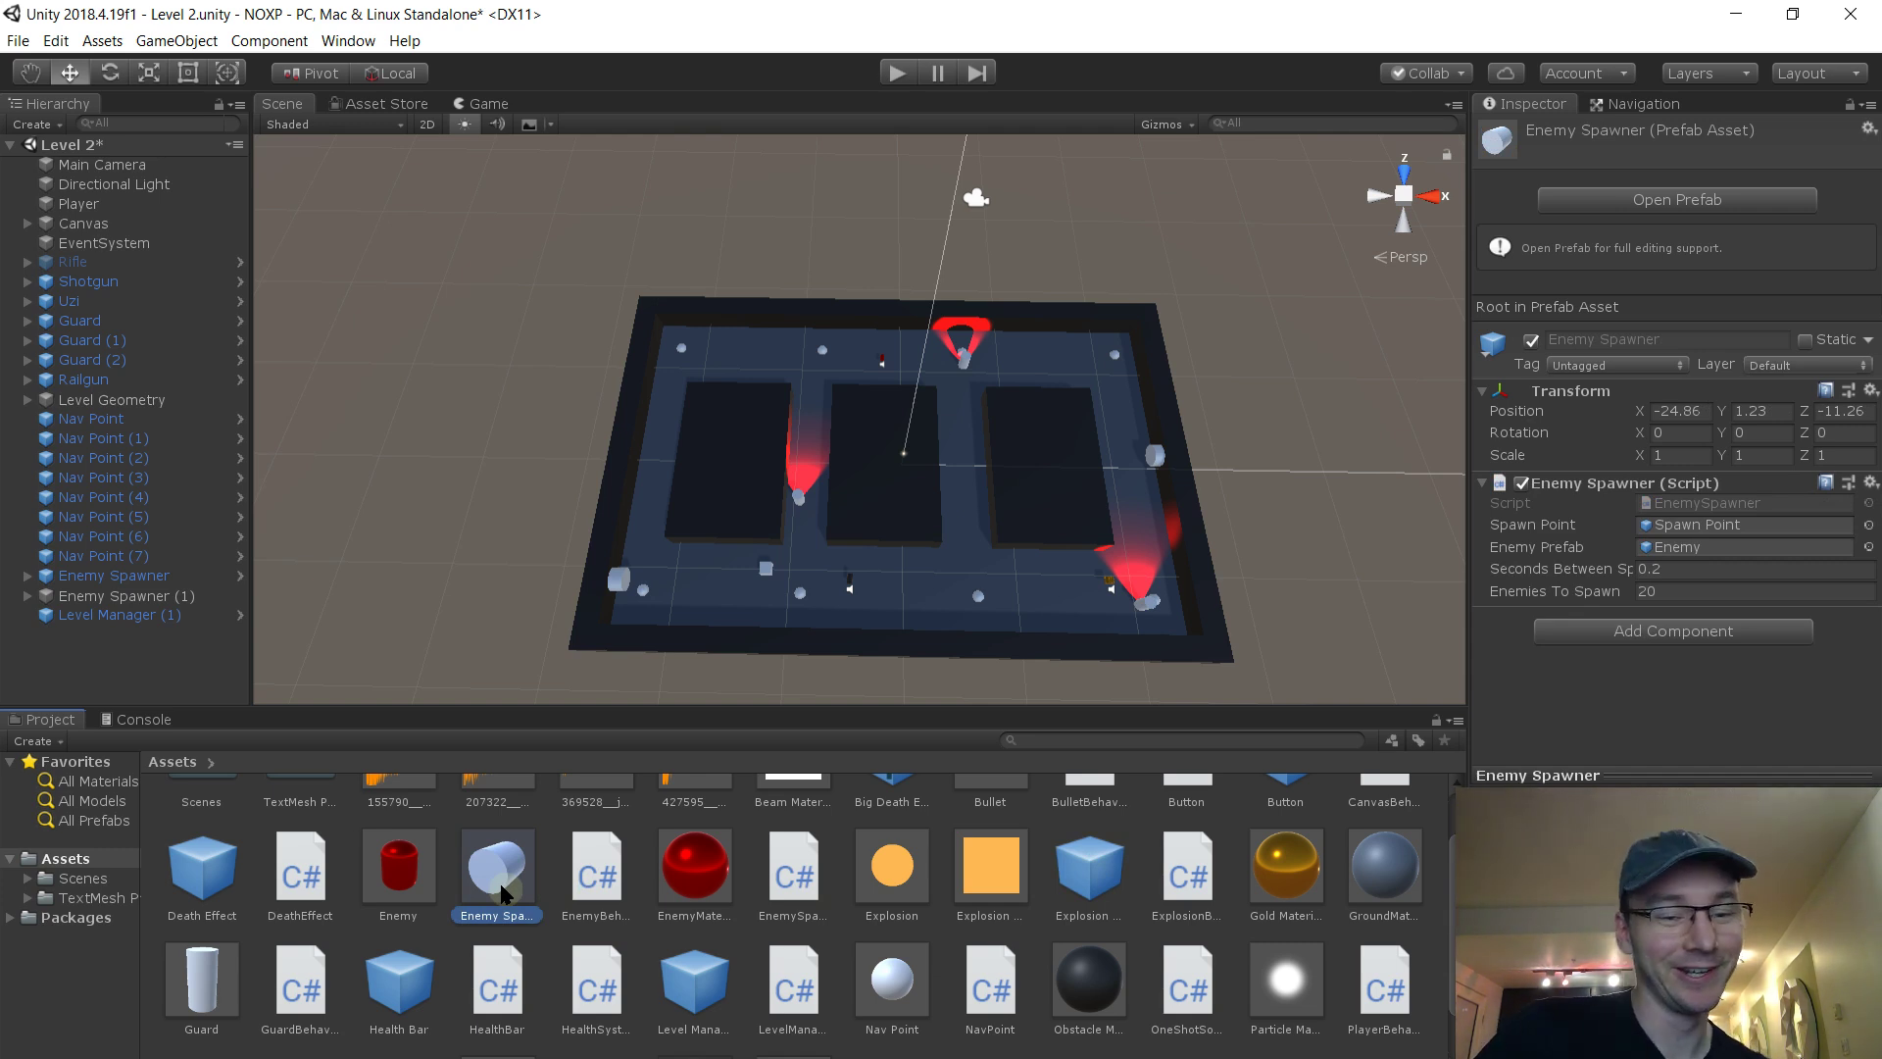
{"action": "left_click_drag", "start_coordinate": [498, 882], "coordinate": [156, 664]}
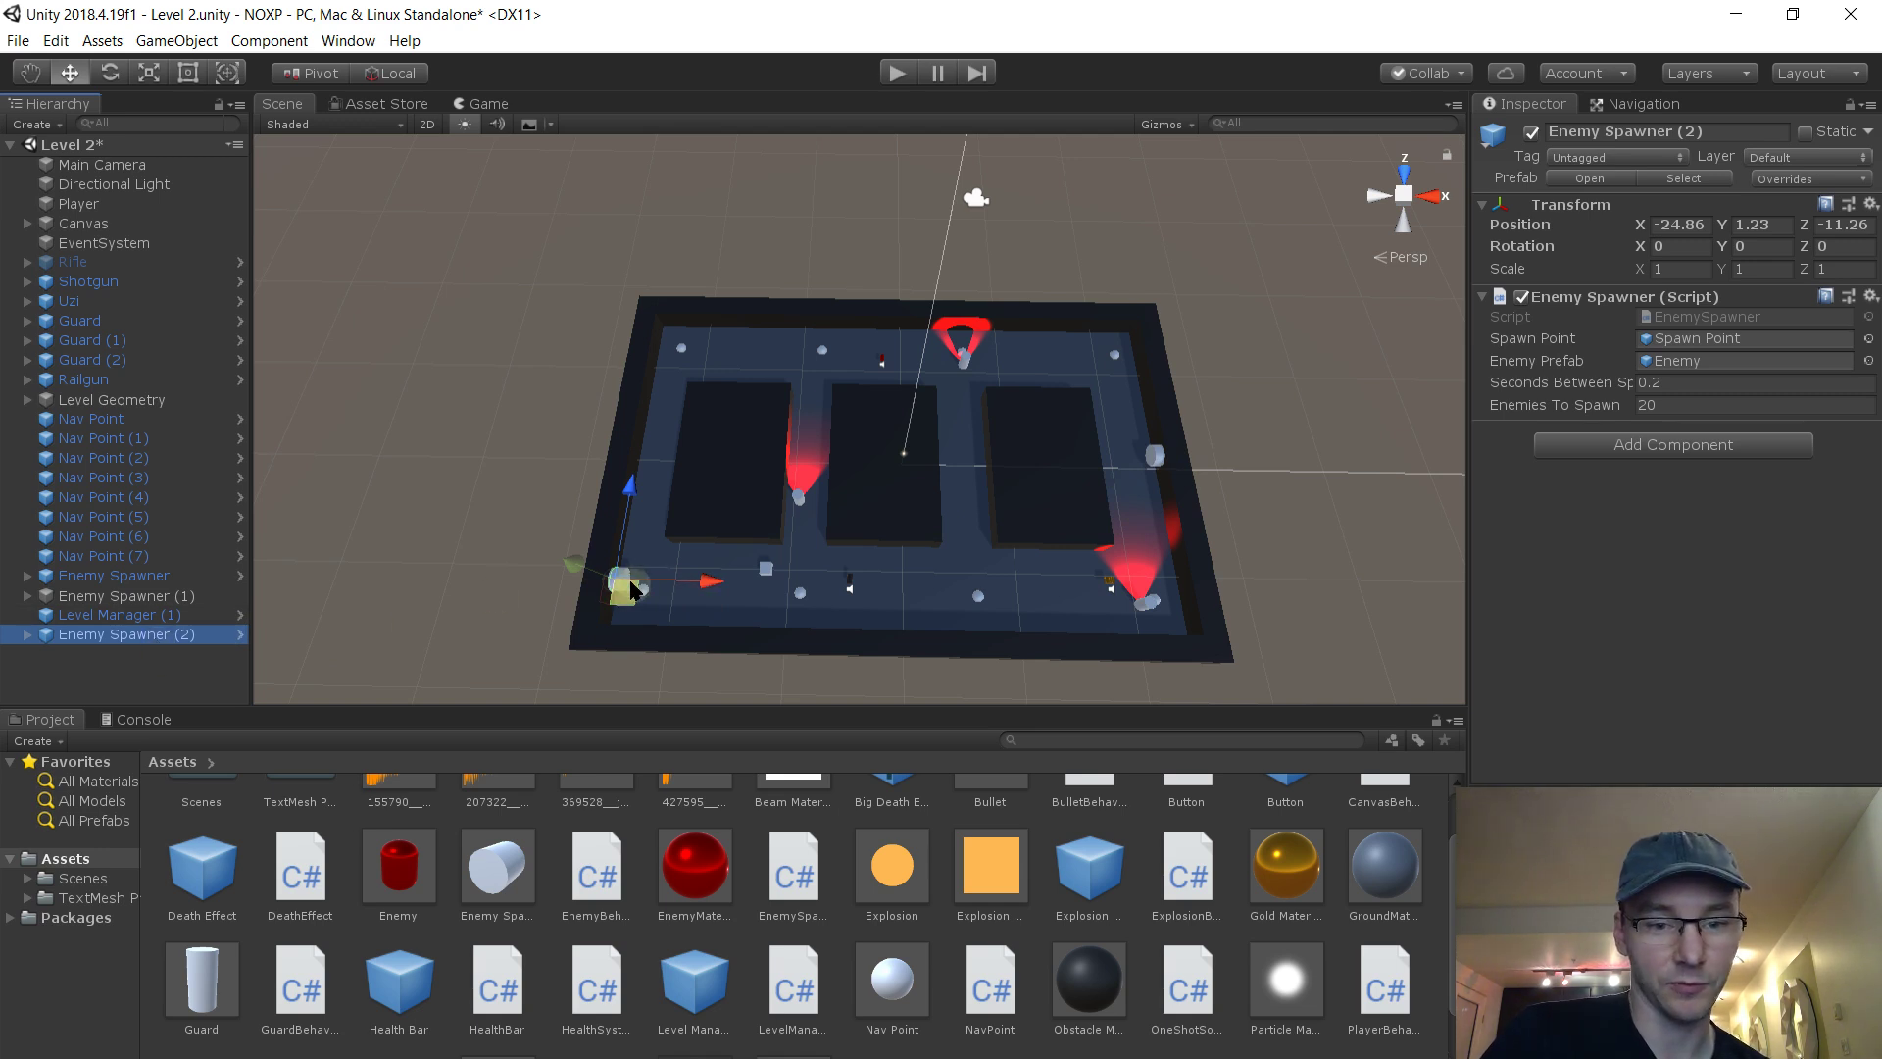
Copy the Transform component of Enemy Spawner (1) and paste its values onto the Transform of Enemy Spawner (2)
{"action": "left_click", "coordinate": [157, 598]}
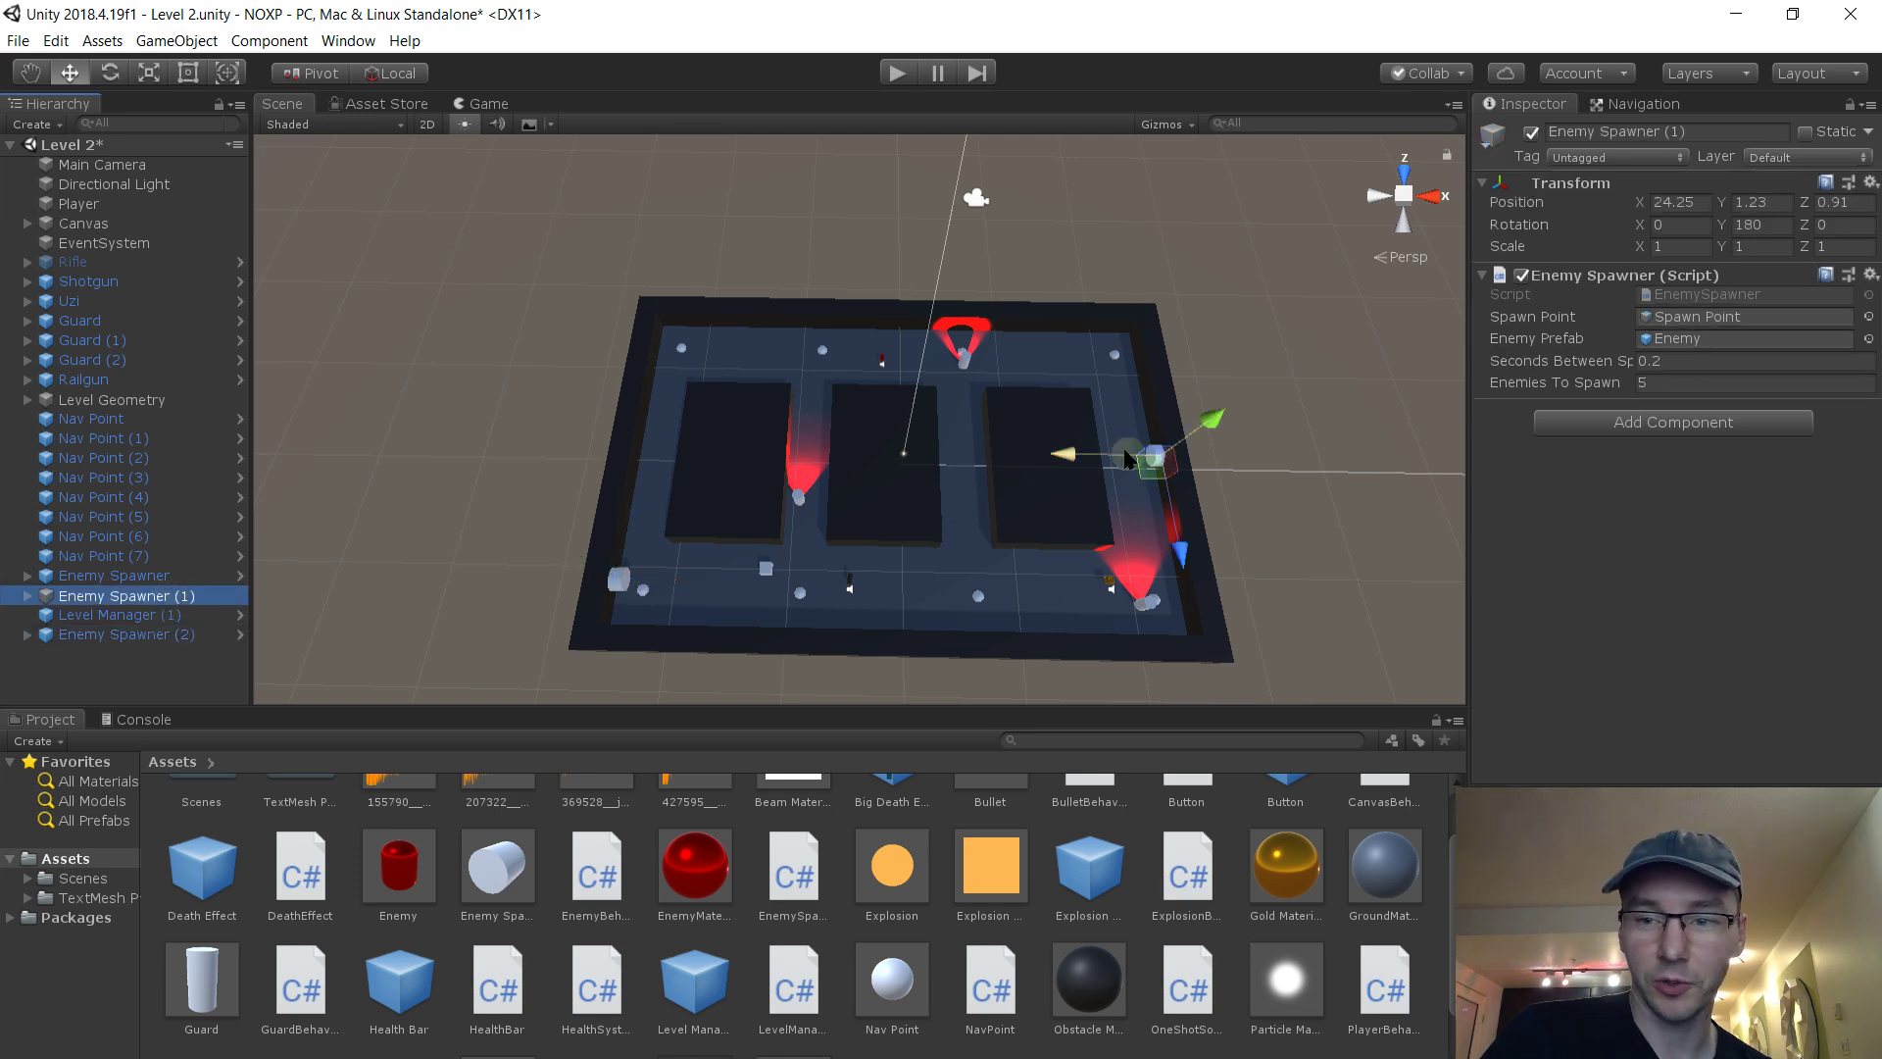
{"action": "left_click", "coordinate": [1870, 183]}
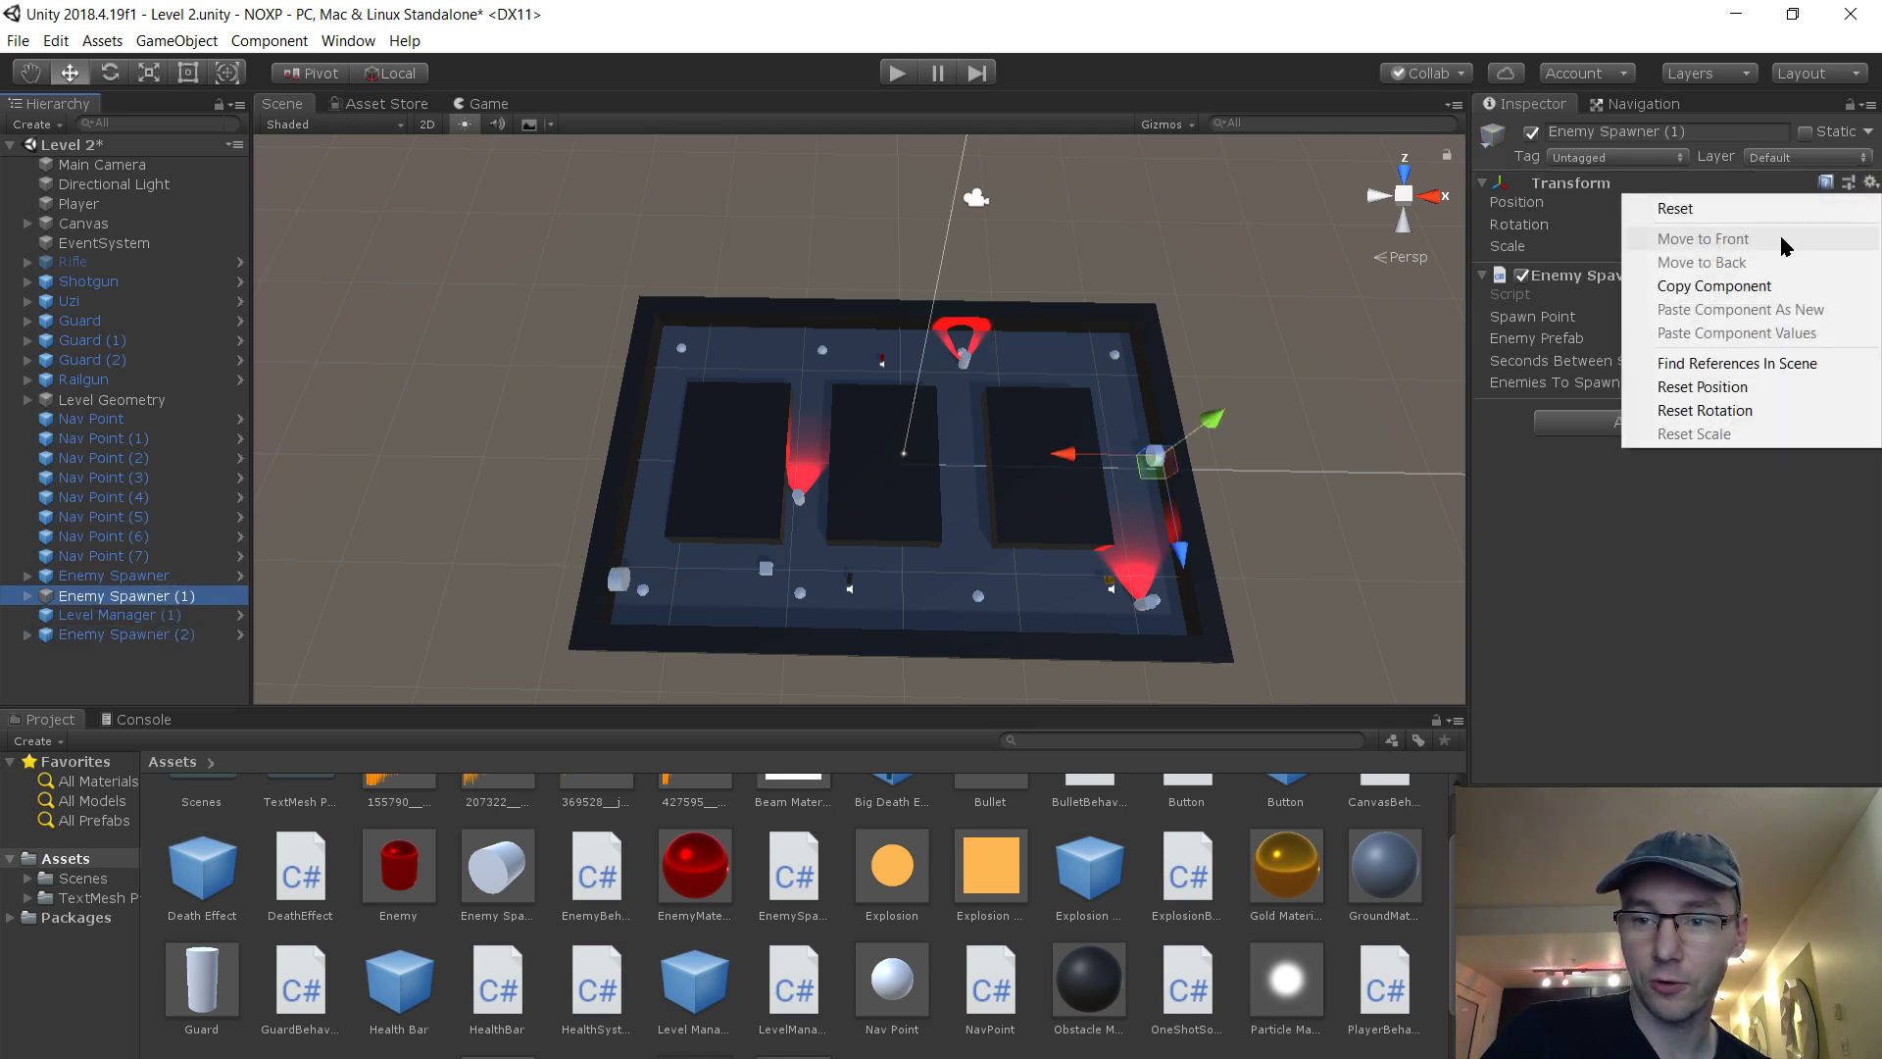
{"action": "left_click", "coordinate": [1715, 282]}
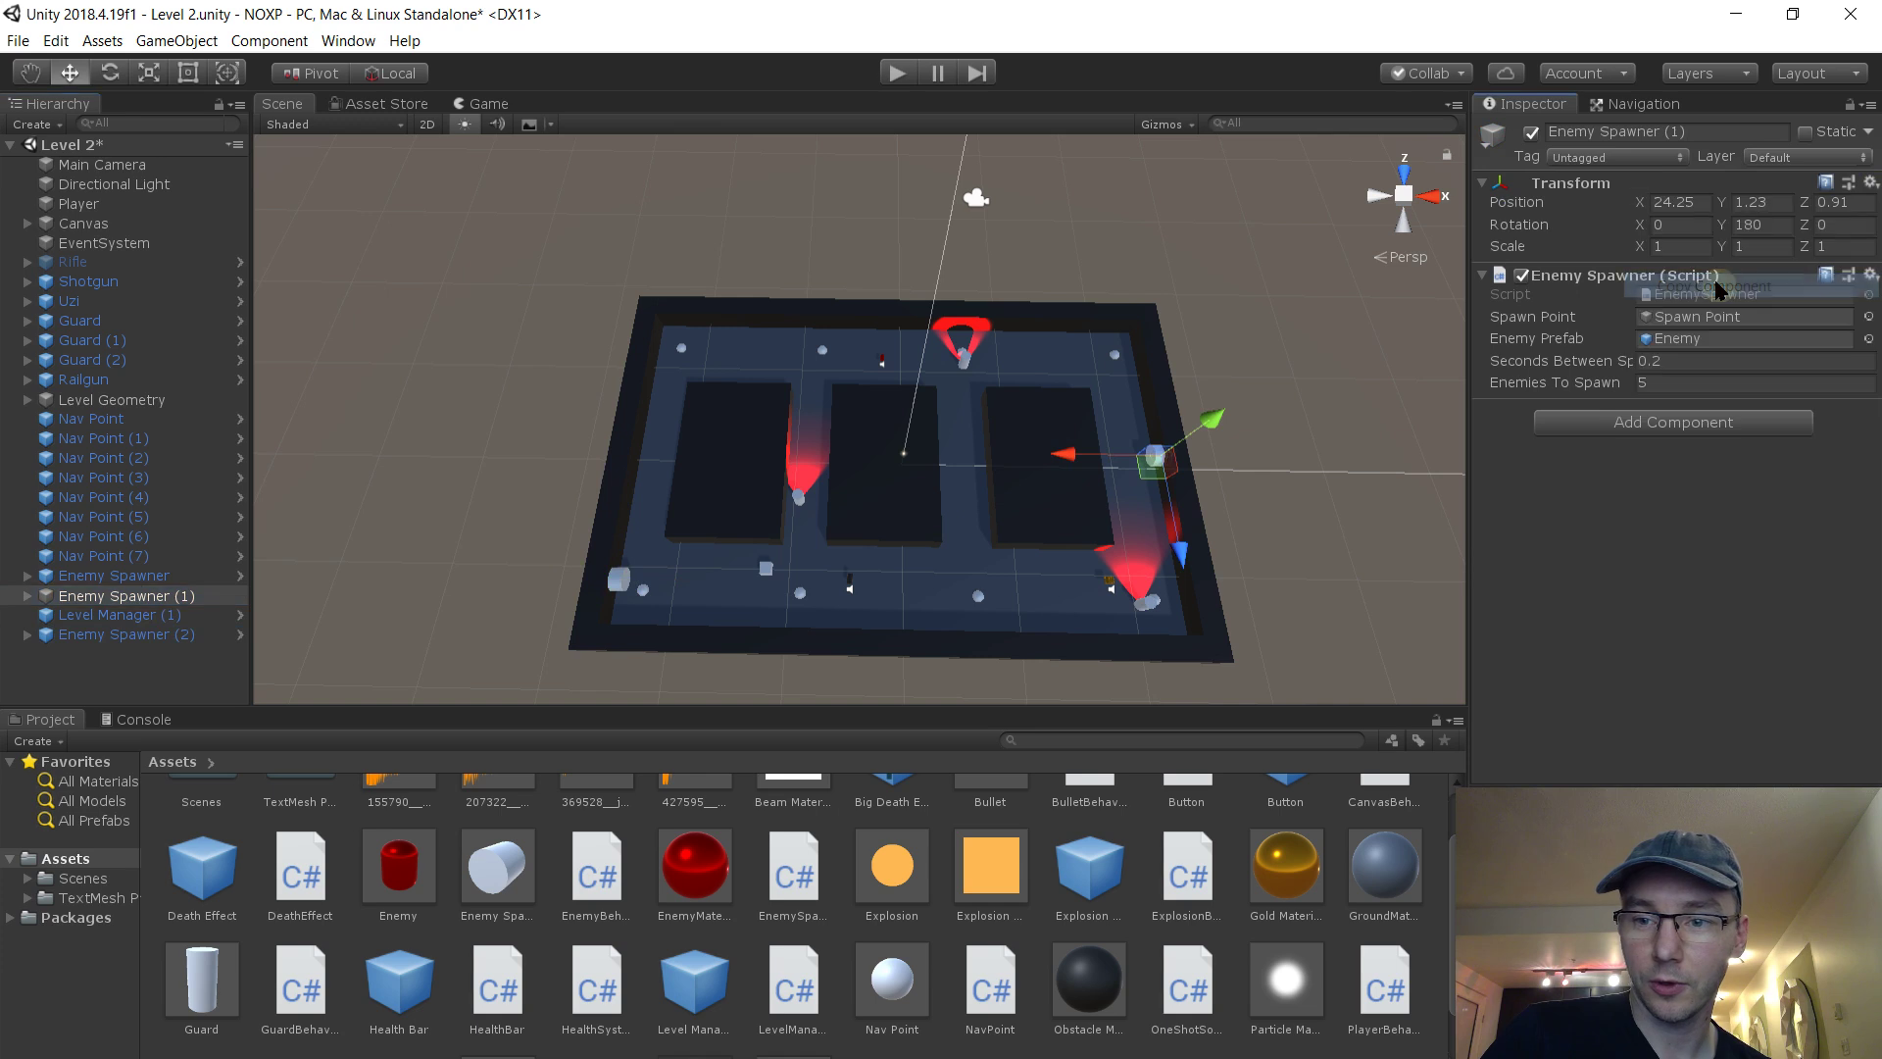
{"action": "left_click", "coordinate": [152, 637]}
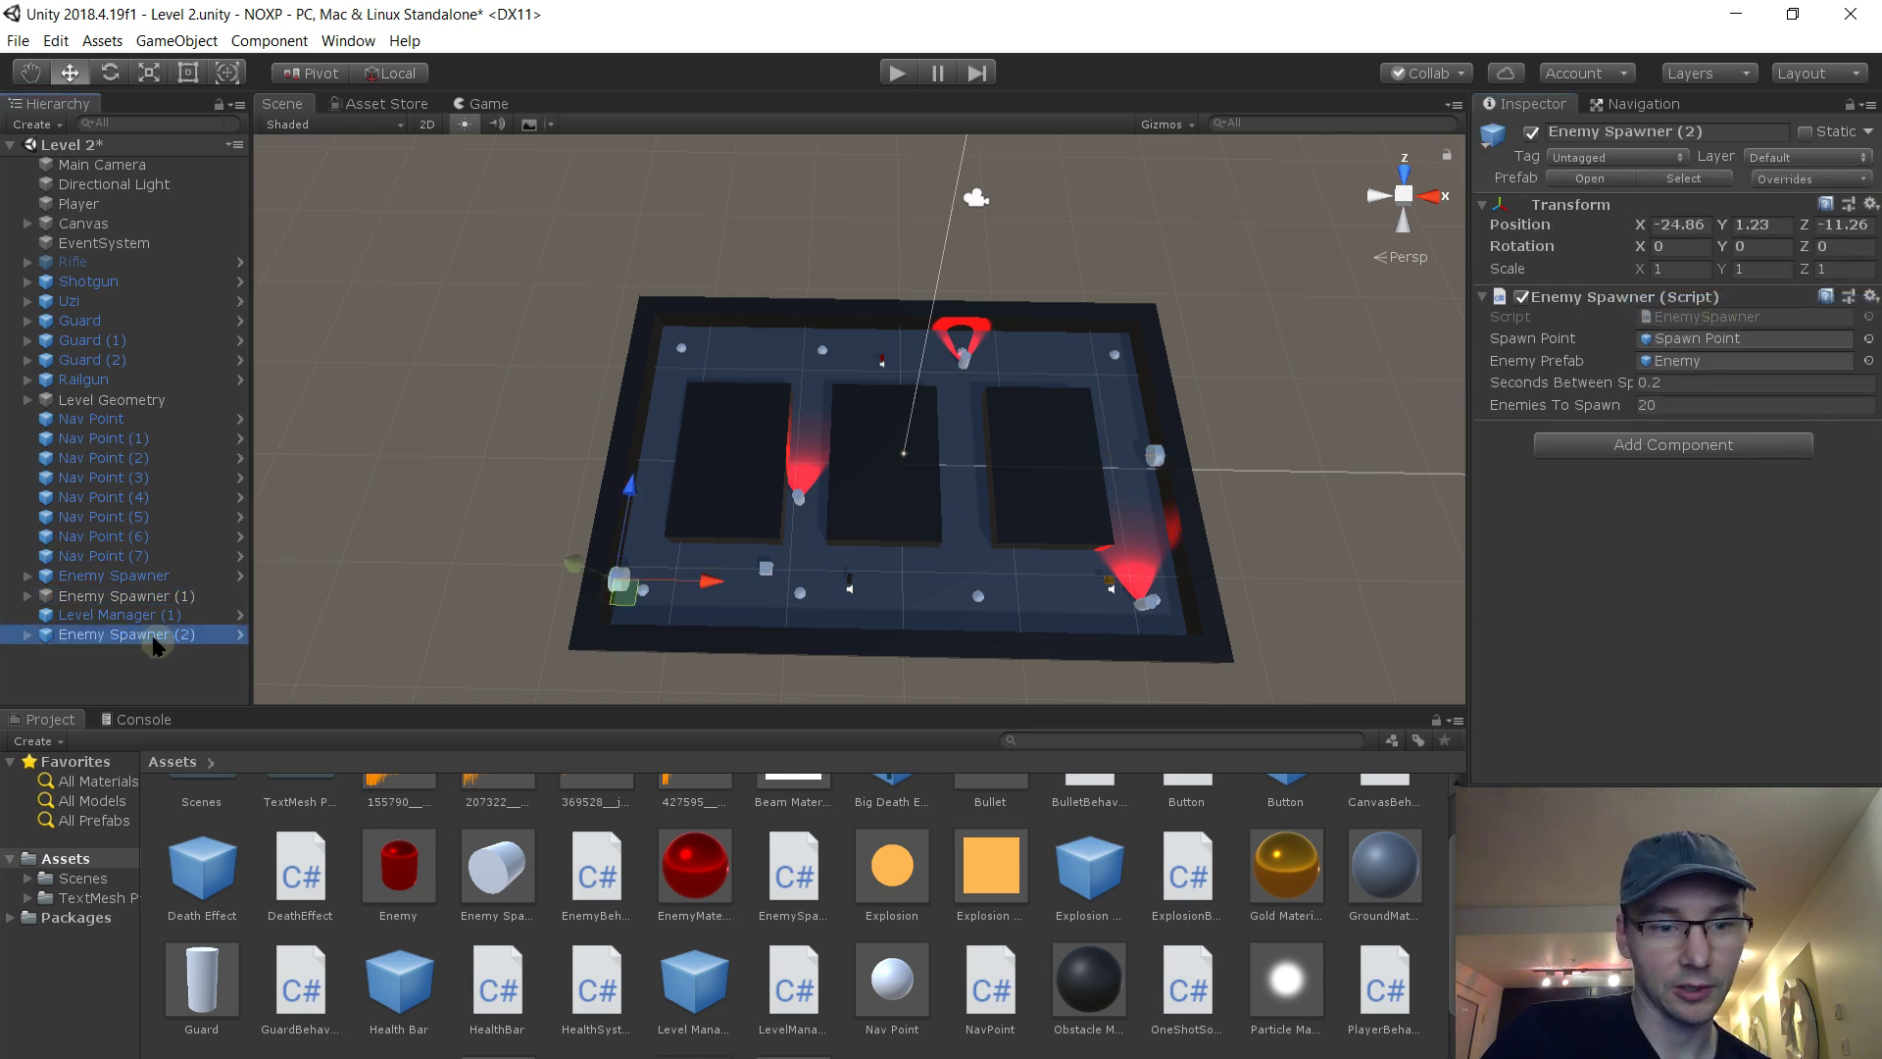
{"action": "left_click", "coordinate": [1871, 205]}
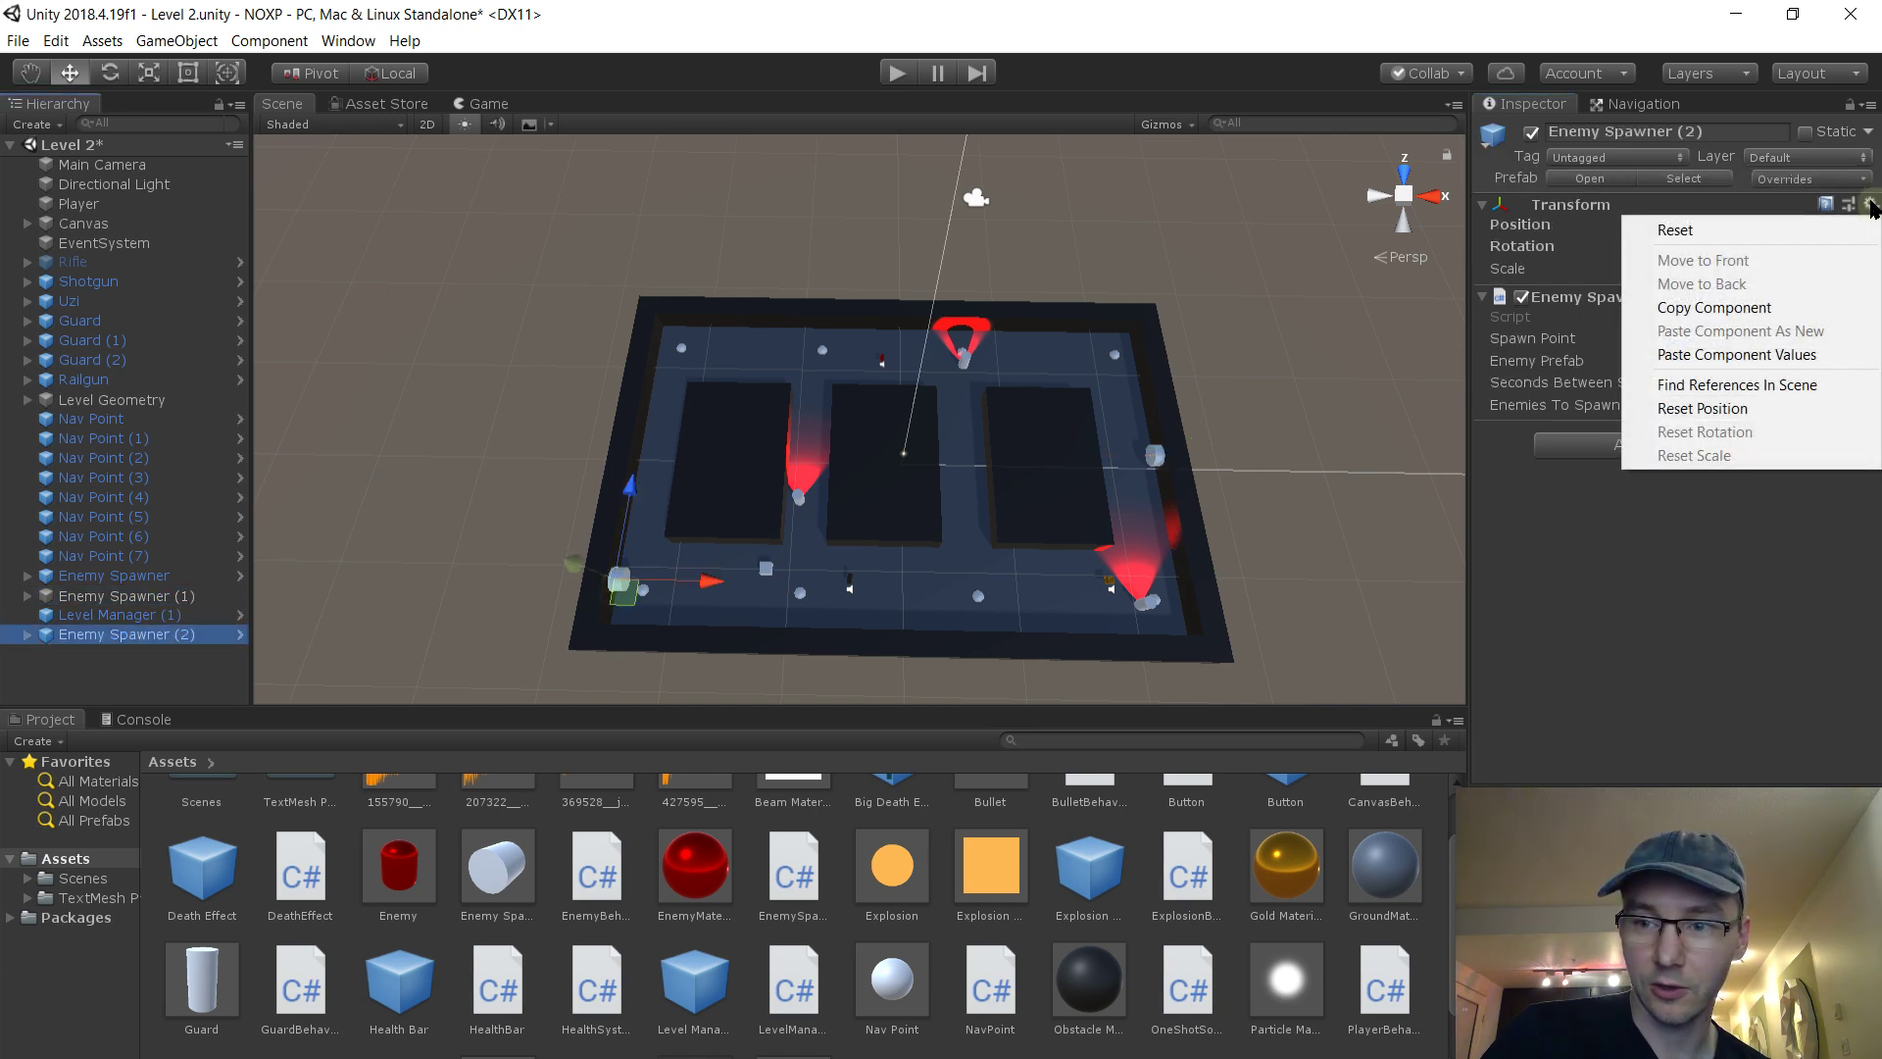
{"action": "left_click", "coordinate": [1721, 355]}
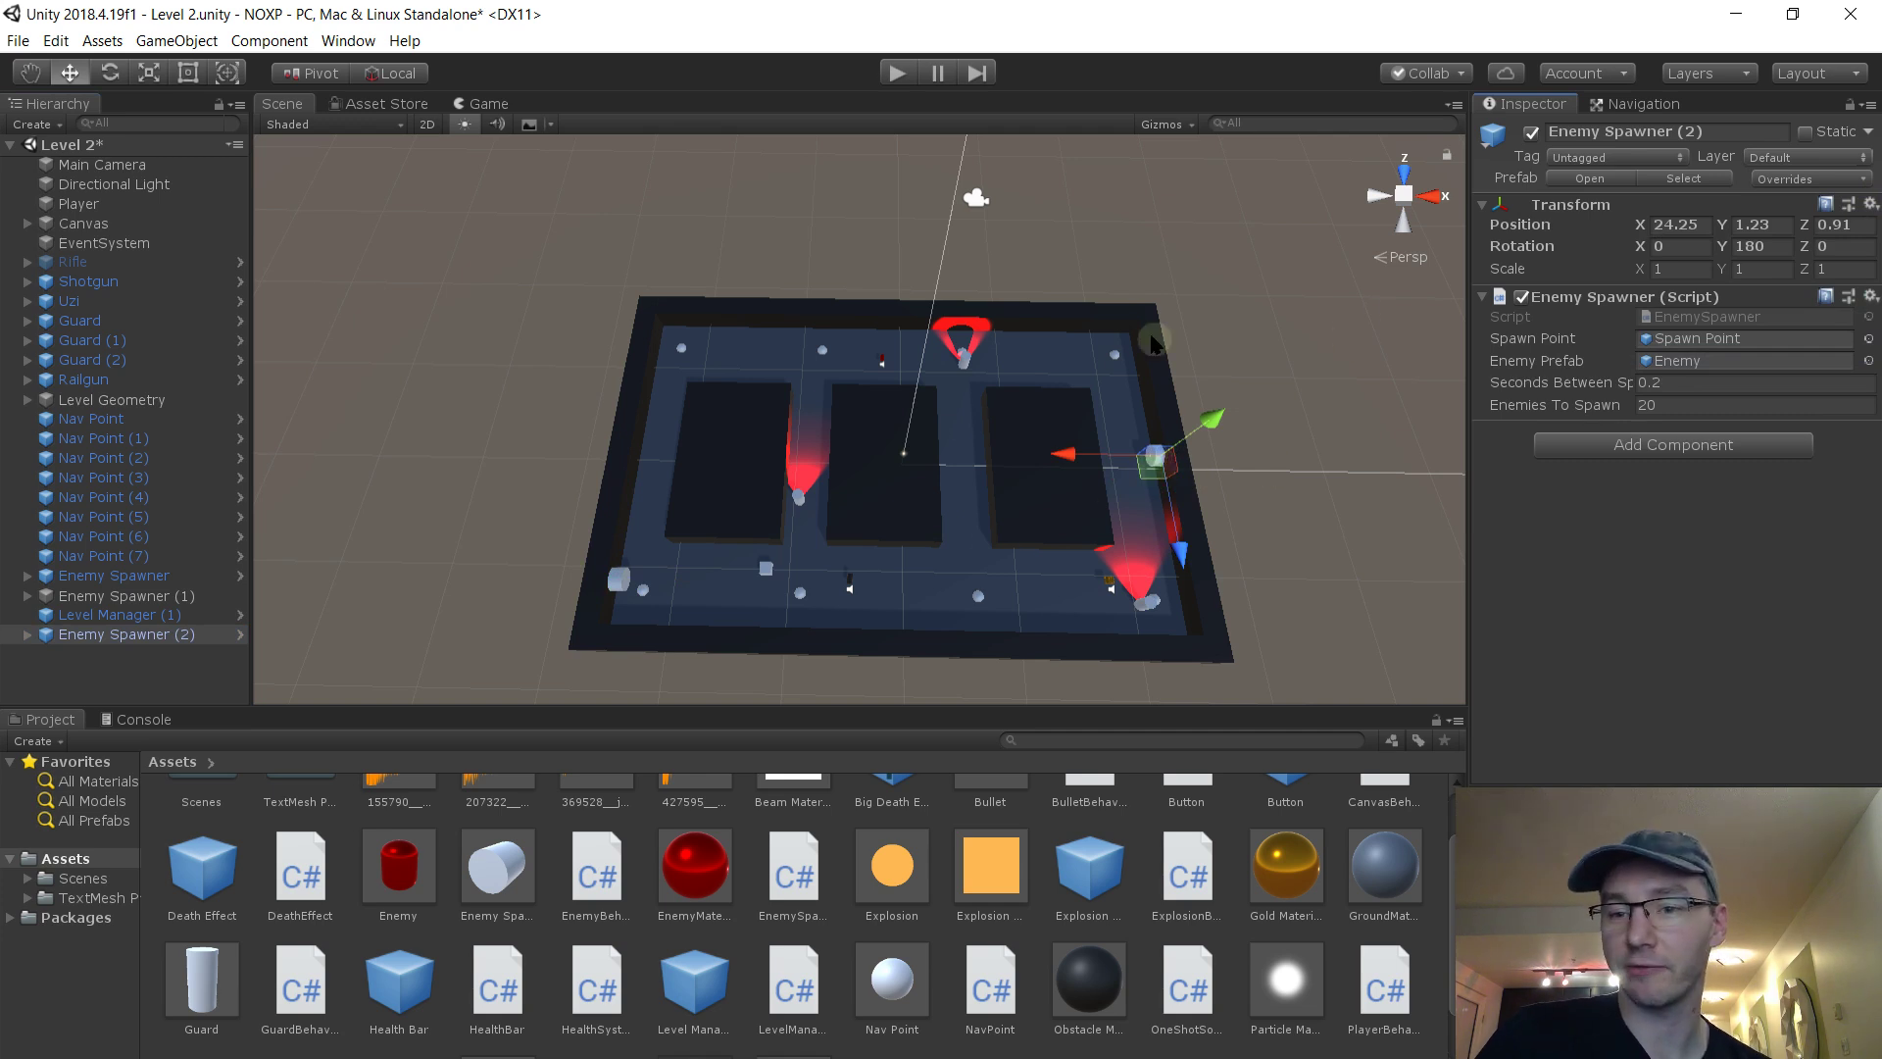
Set Seconds Between Spawns to 1 on the old Enemy Spawner (1) object
{"action": "left_click", "coordinate": [98, 601]}
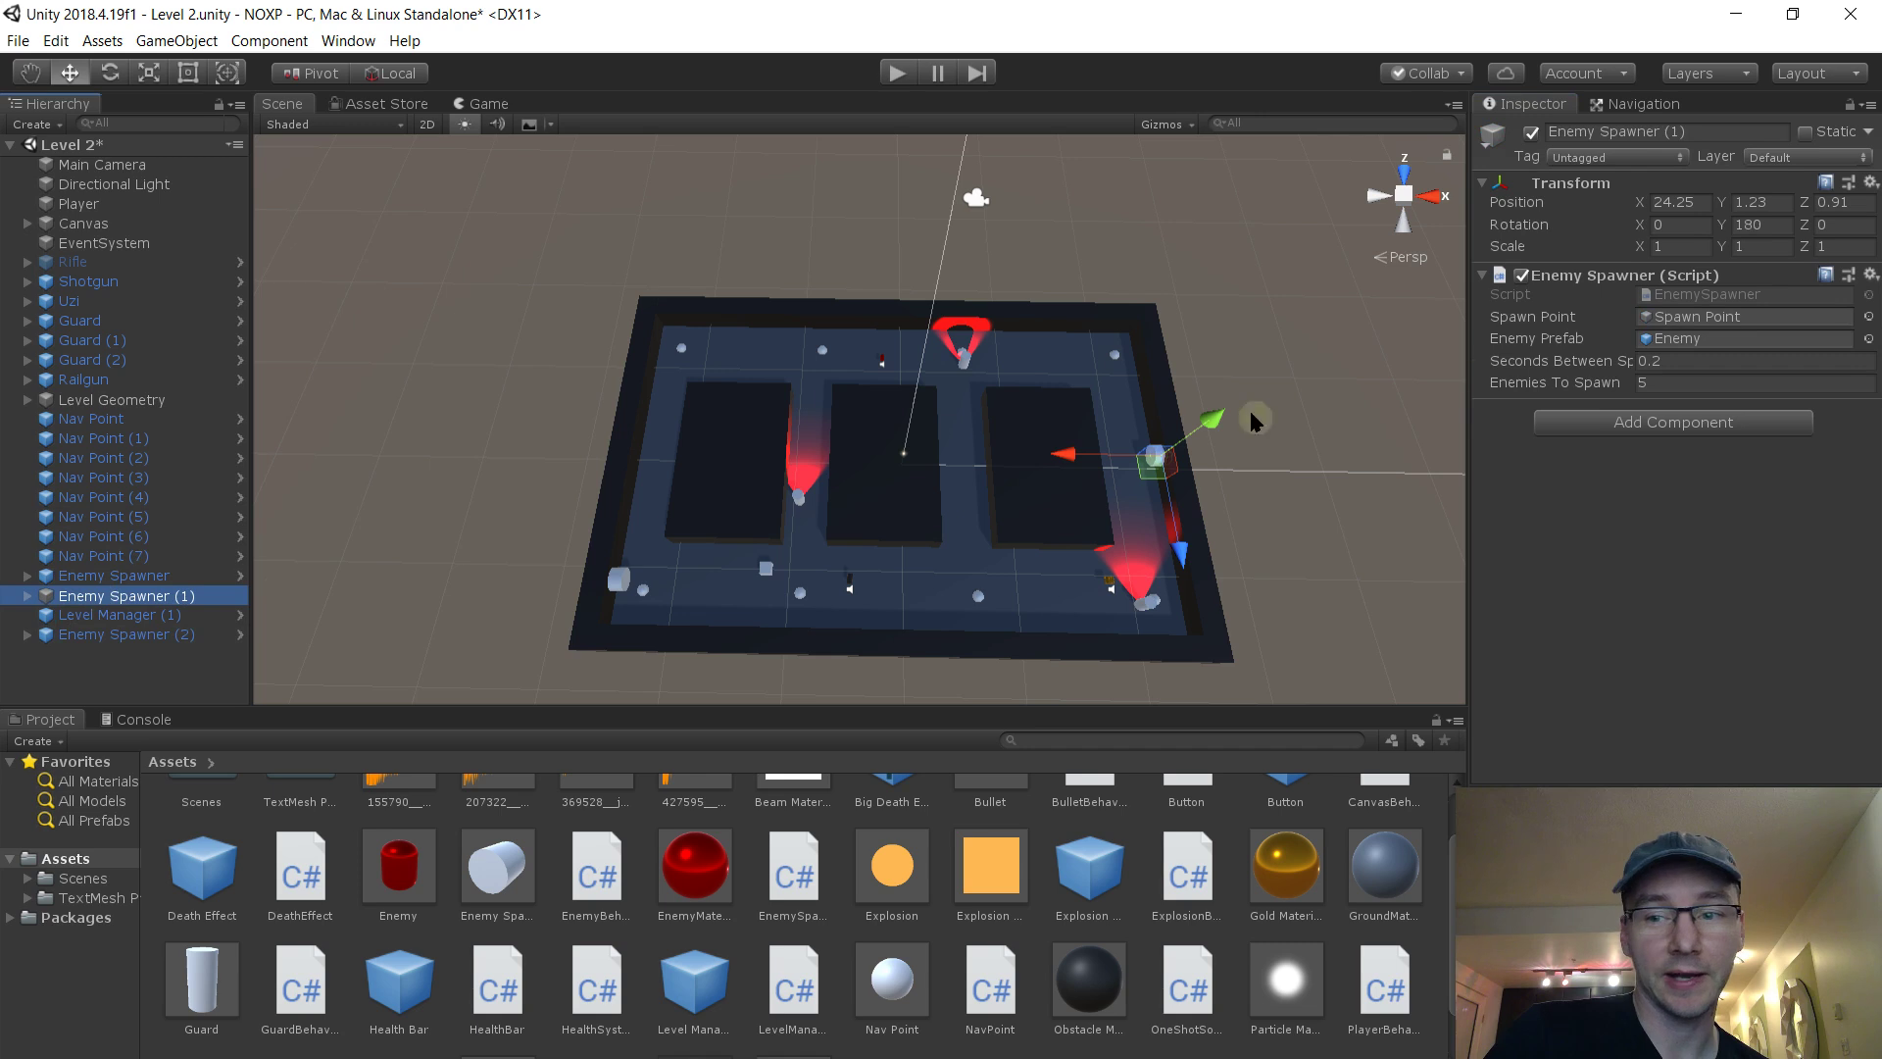
{"action": "left_click", "coordinate": [1703, 359]}
{"action": "type", "text": "1"}
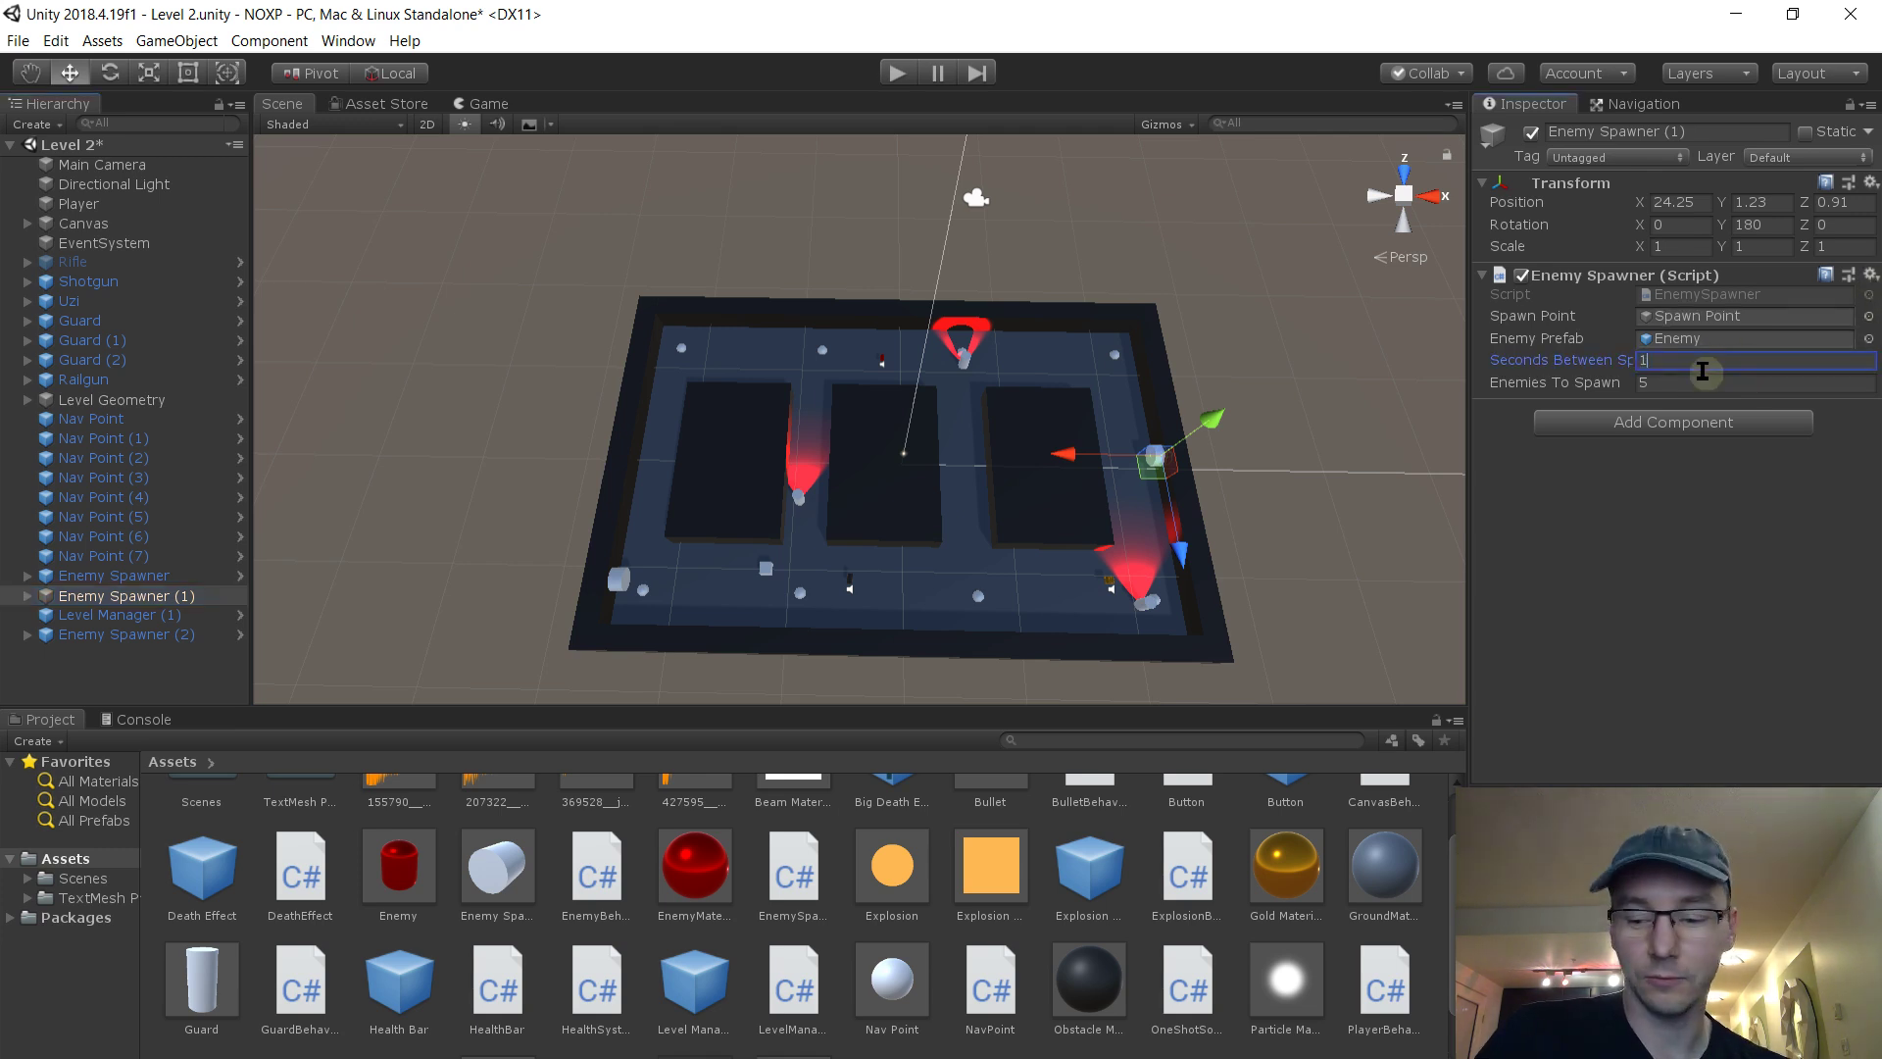
Copy the Enemy Spawner script's values from Enemy Spawner (1) onto Enemy Spawner (2), and delete Enemy Spawner (1)
{"action": "left_click", "coordinate": [1869, 276]}
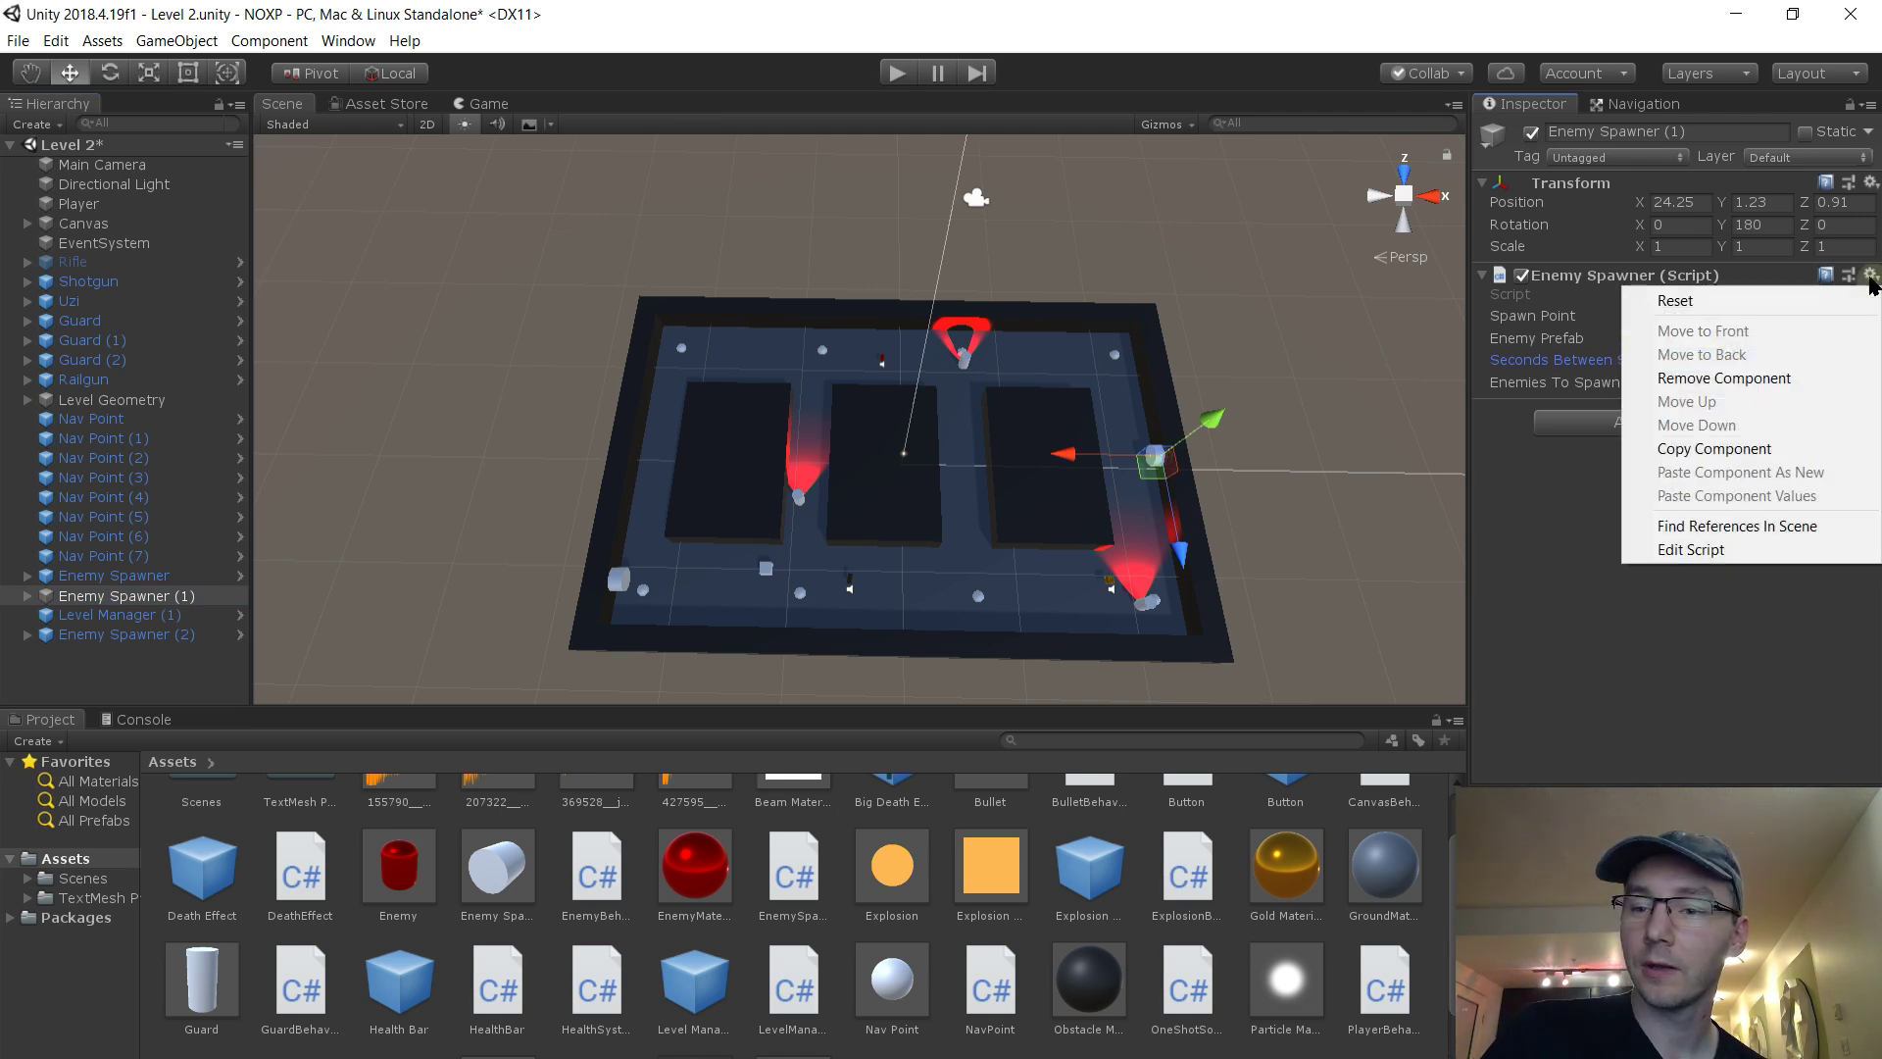
{"action": "left_click", "coordinate": [1717, 449]}
{"action": "left_click", "coordinate": [172, 635]}
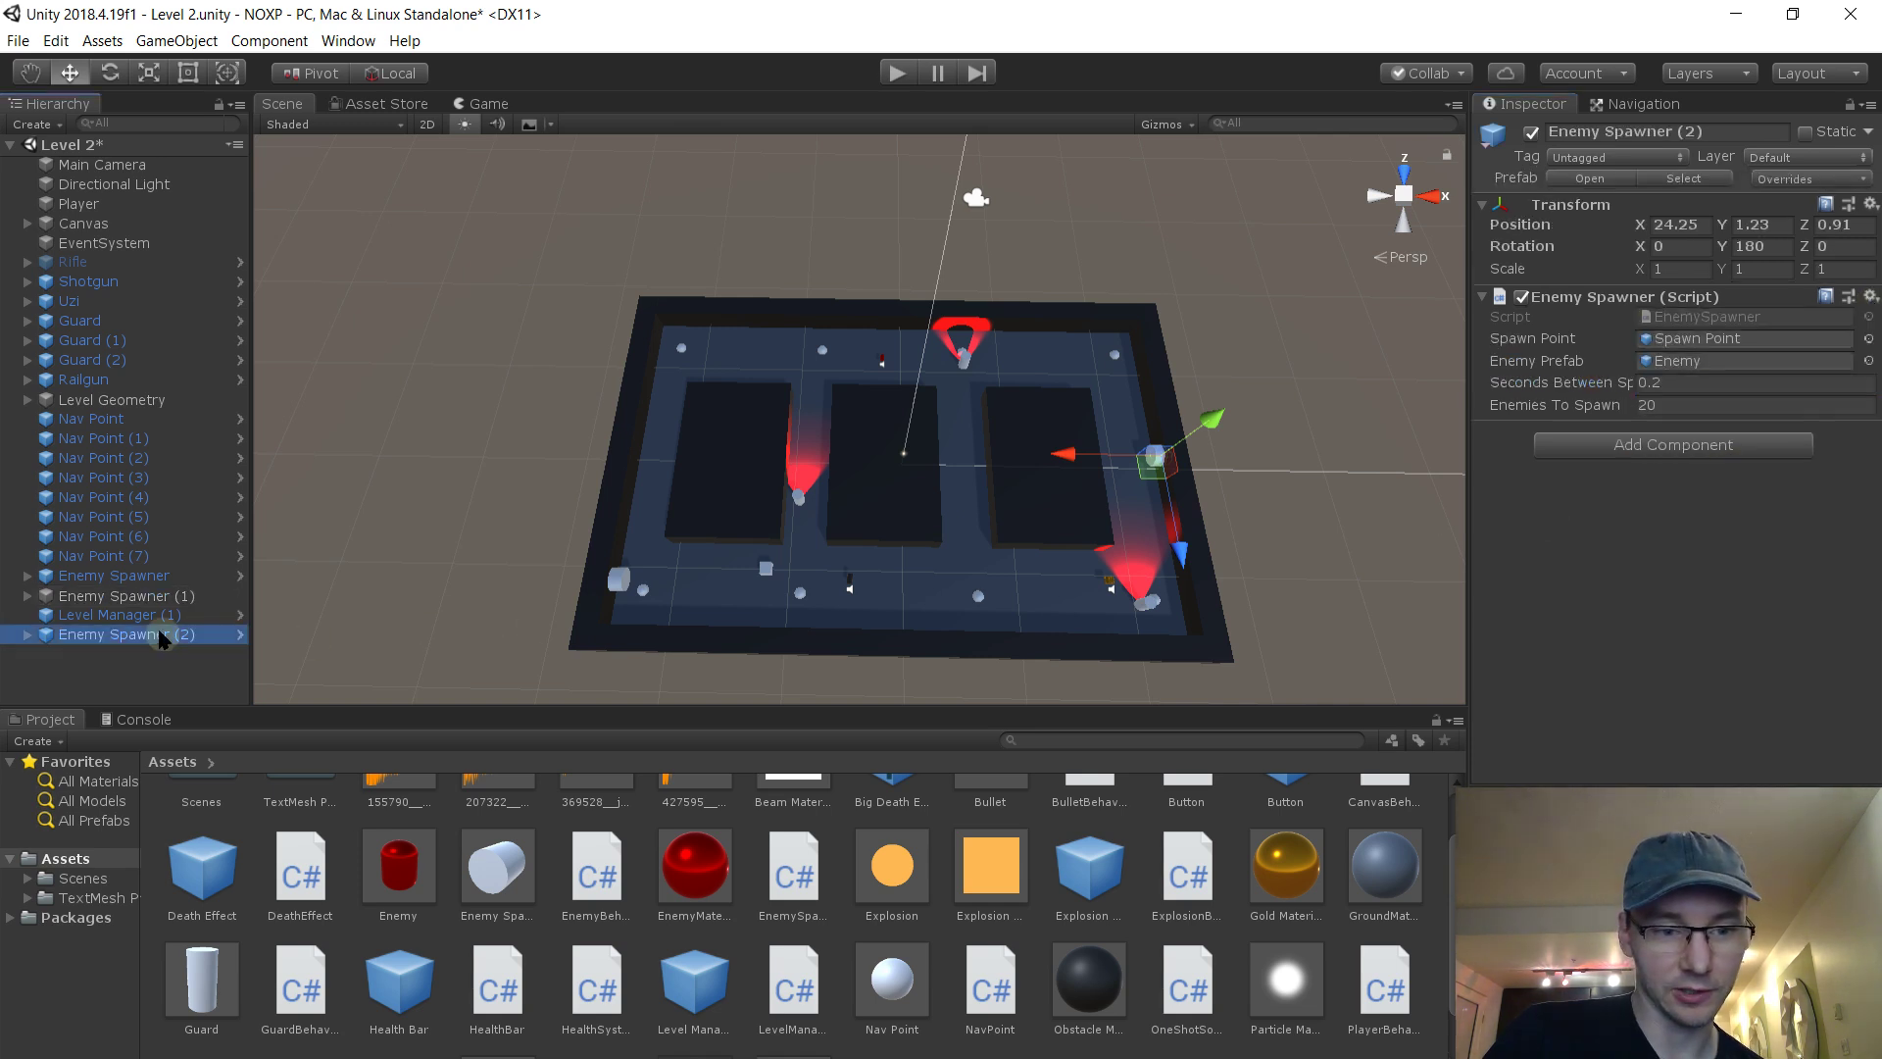
{"action": "left_click", "coordinate": [1870, 296]}
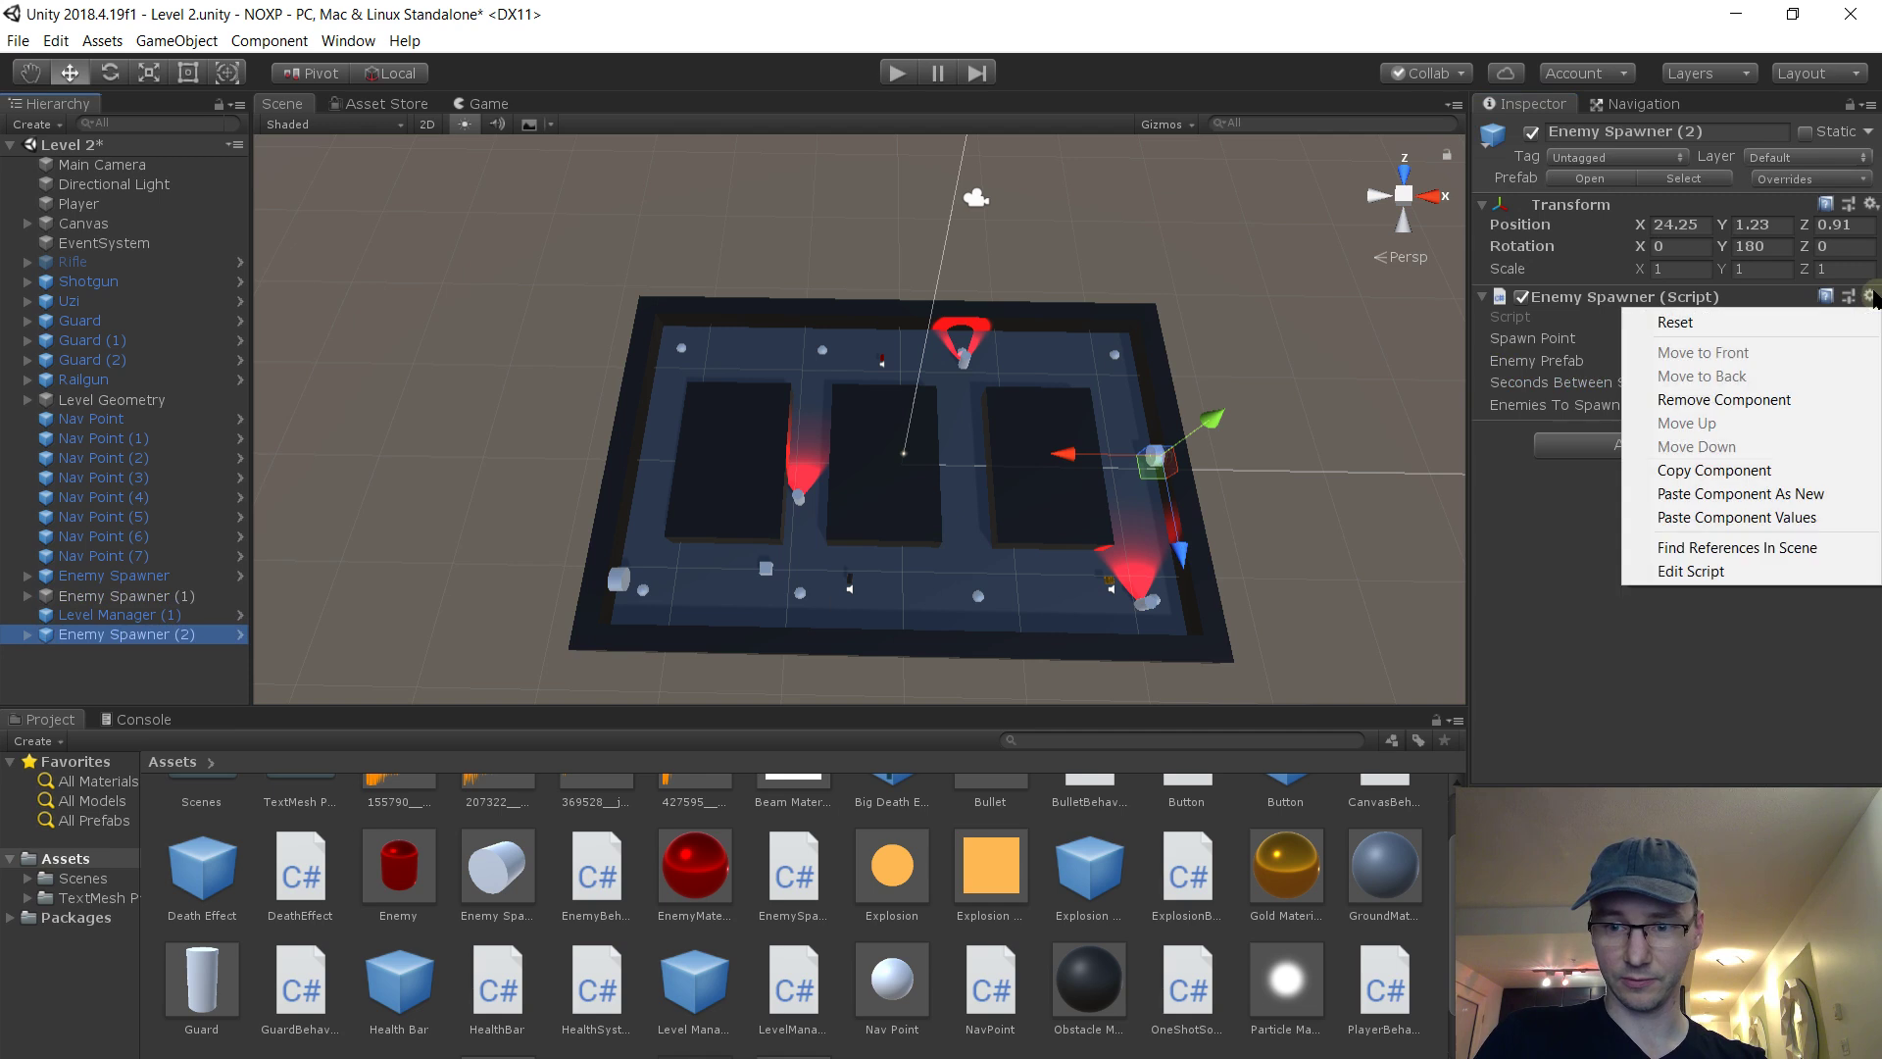
{"action": "left_click", "coordinate": [1736, 517]}
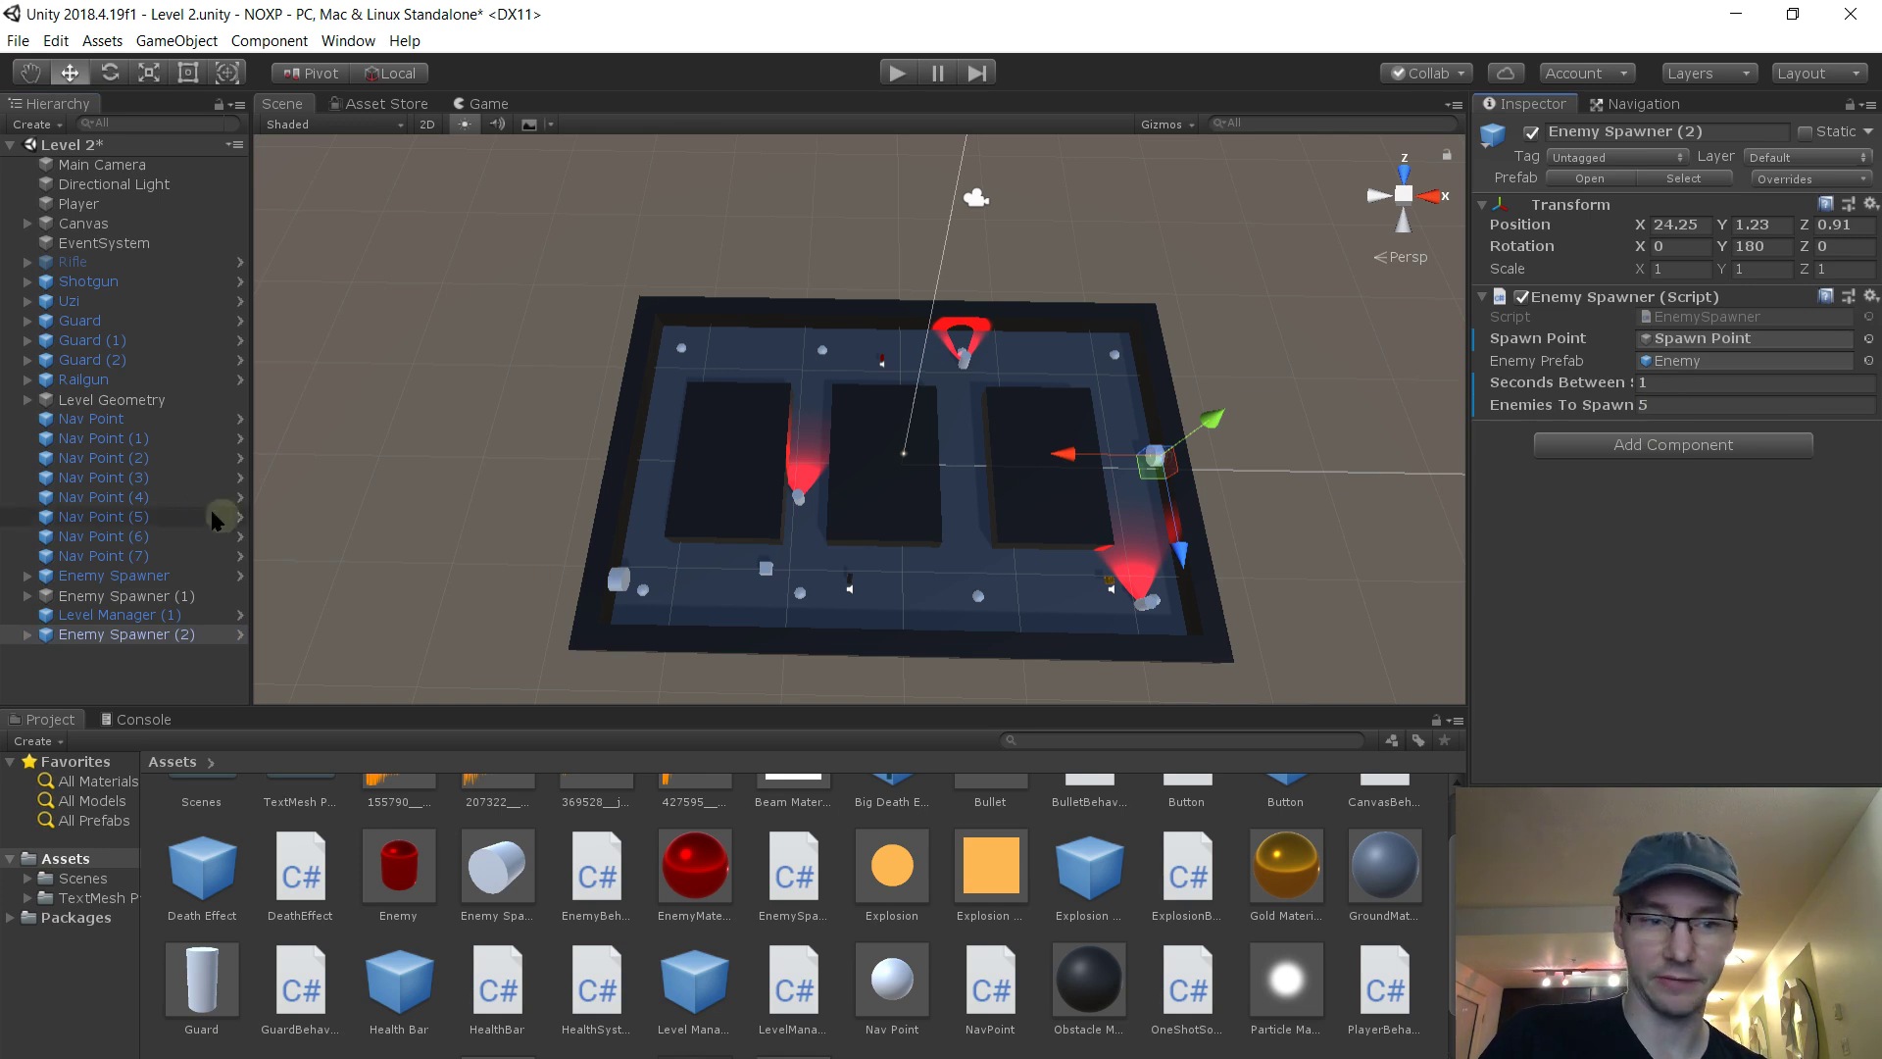
{"action": "left_click", "coordinate": [140, 597]}
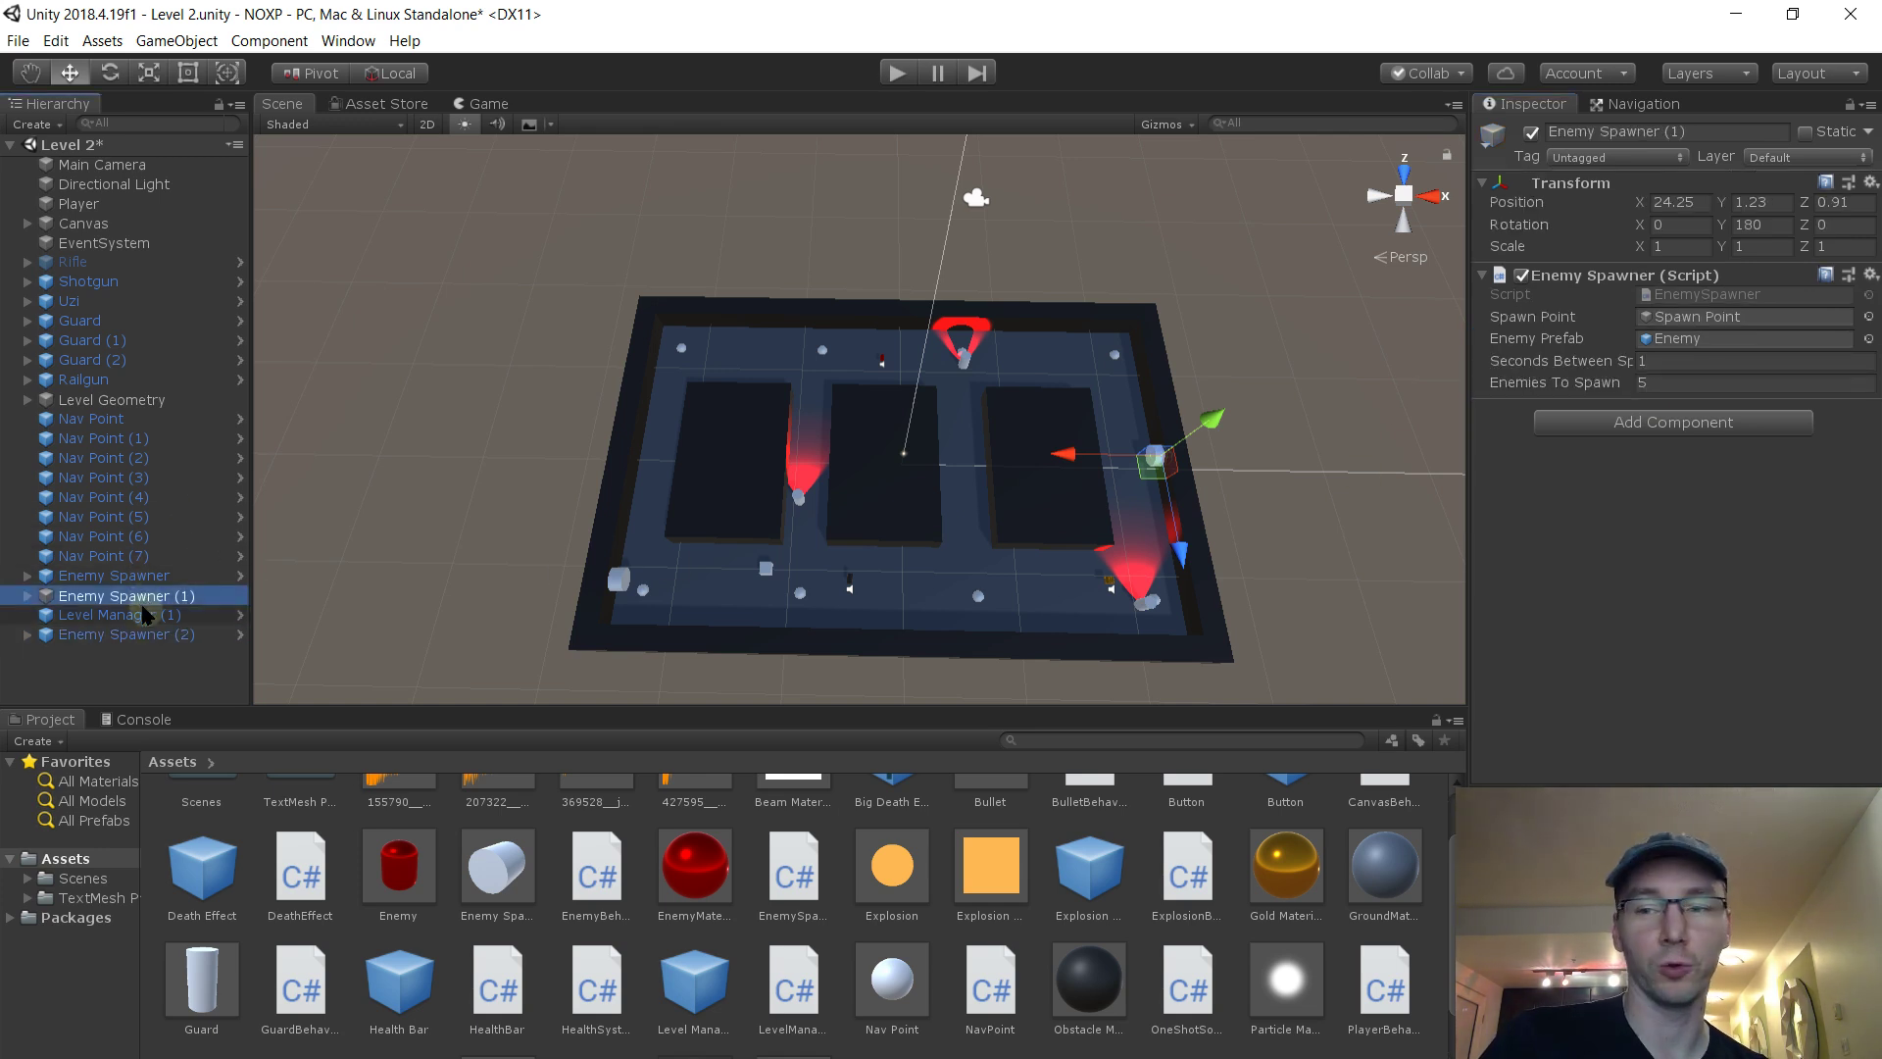
{"action": "key", "text": "Delete"}
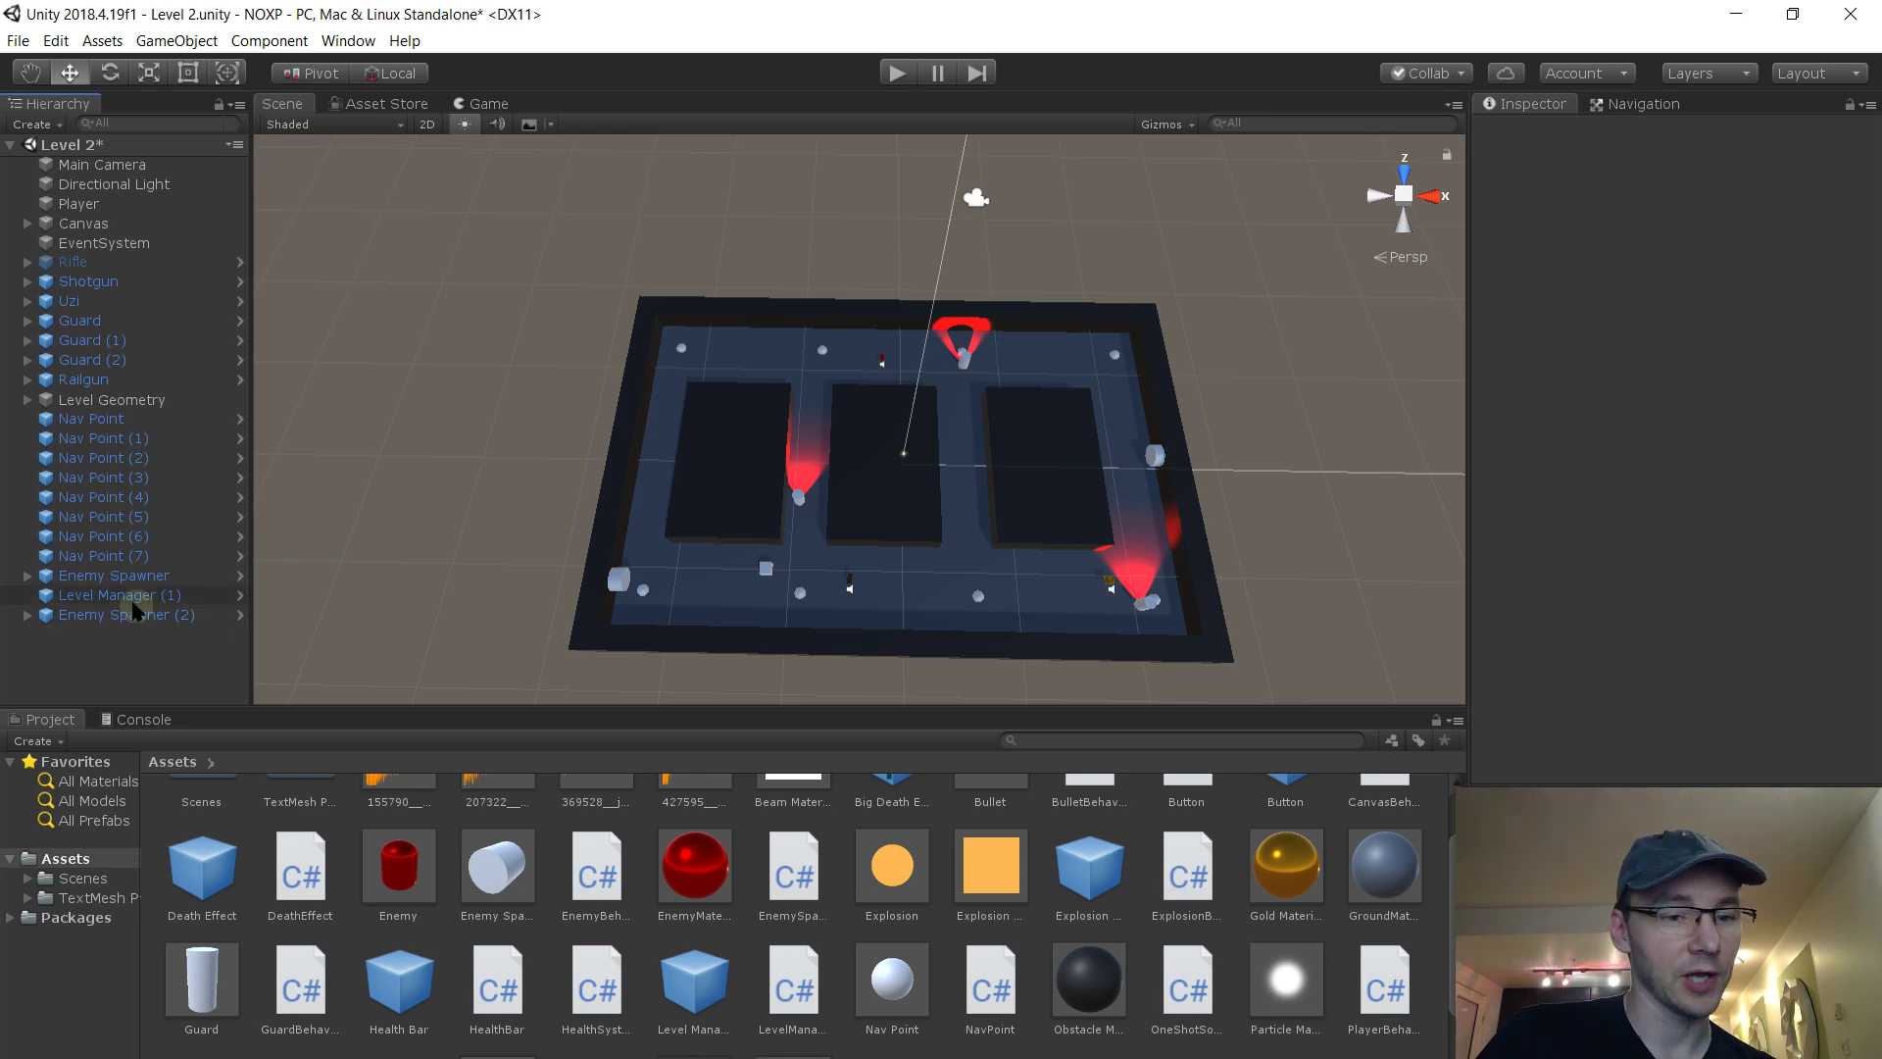
{"action": "left_click_drag", "start_coordinate": [125, 596], "coordinate": [144, 578]}
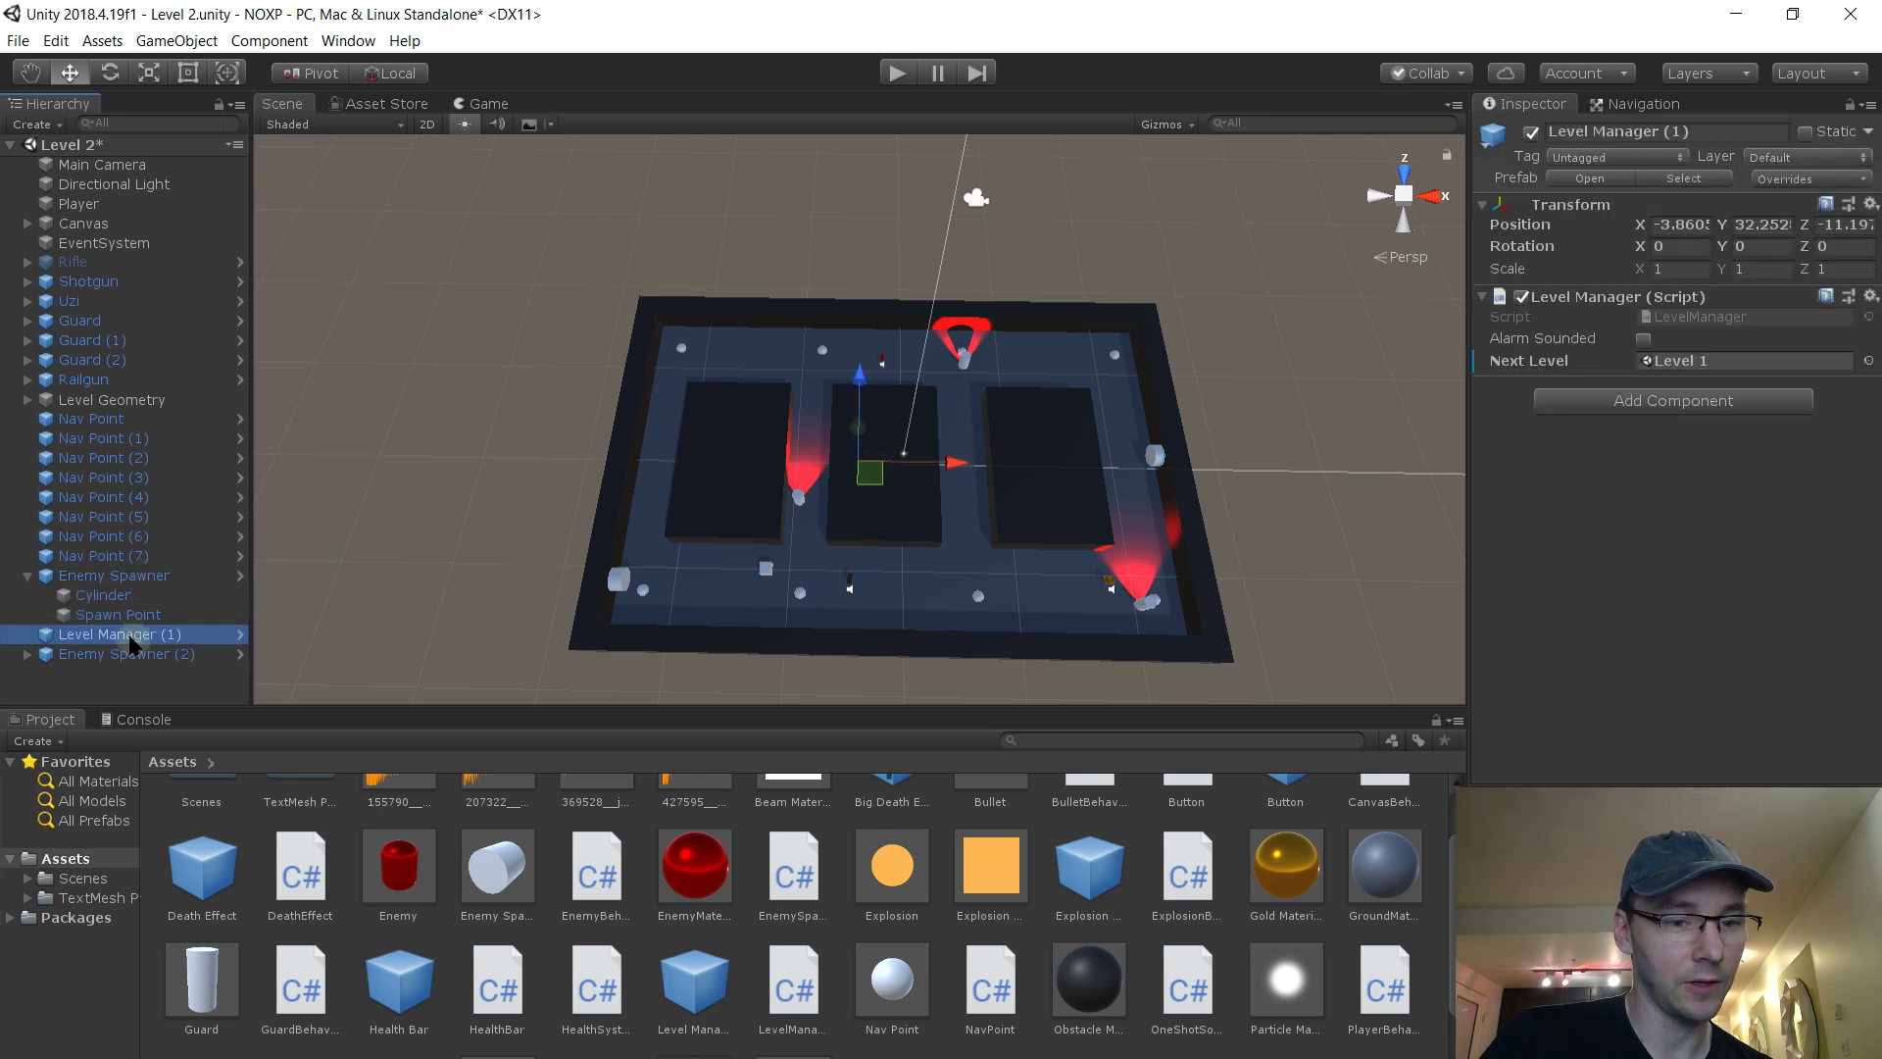
{"action": "left_click", "coordinate": [55, 40]}
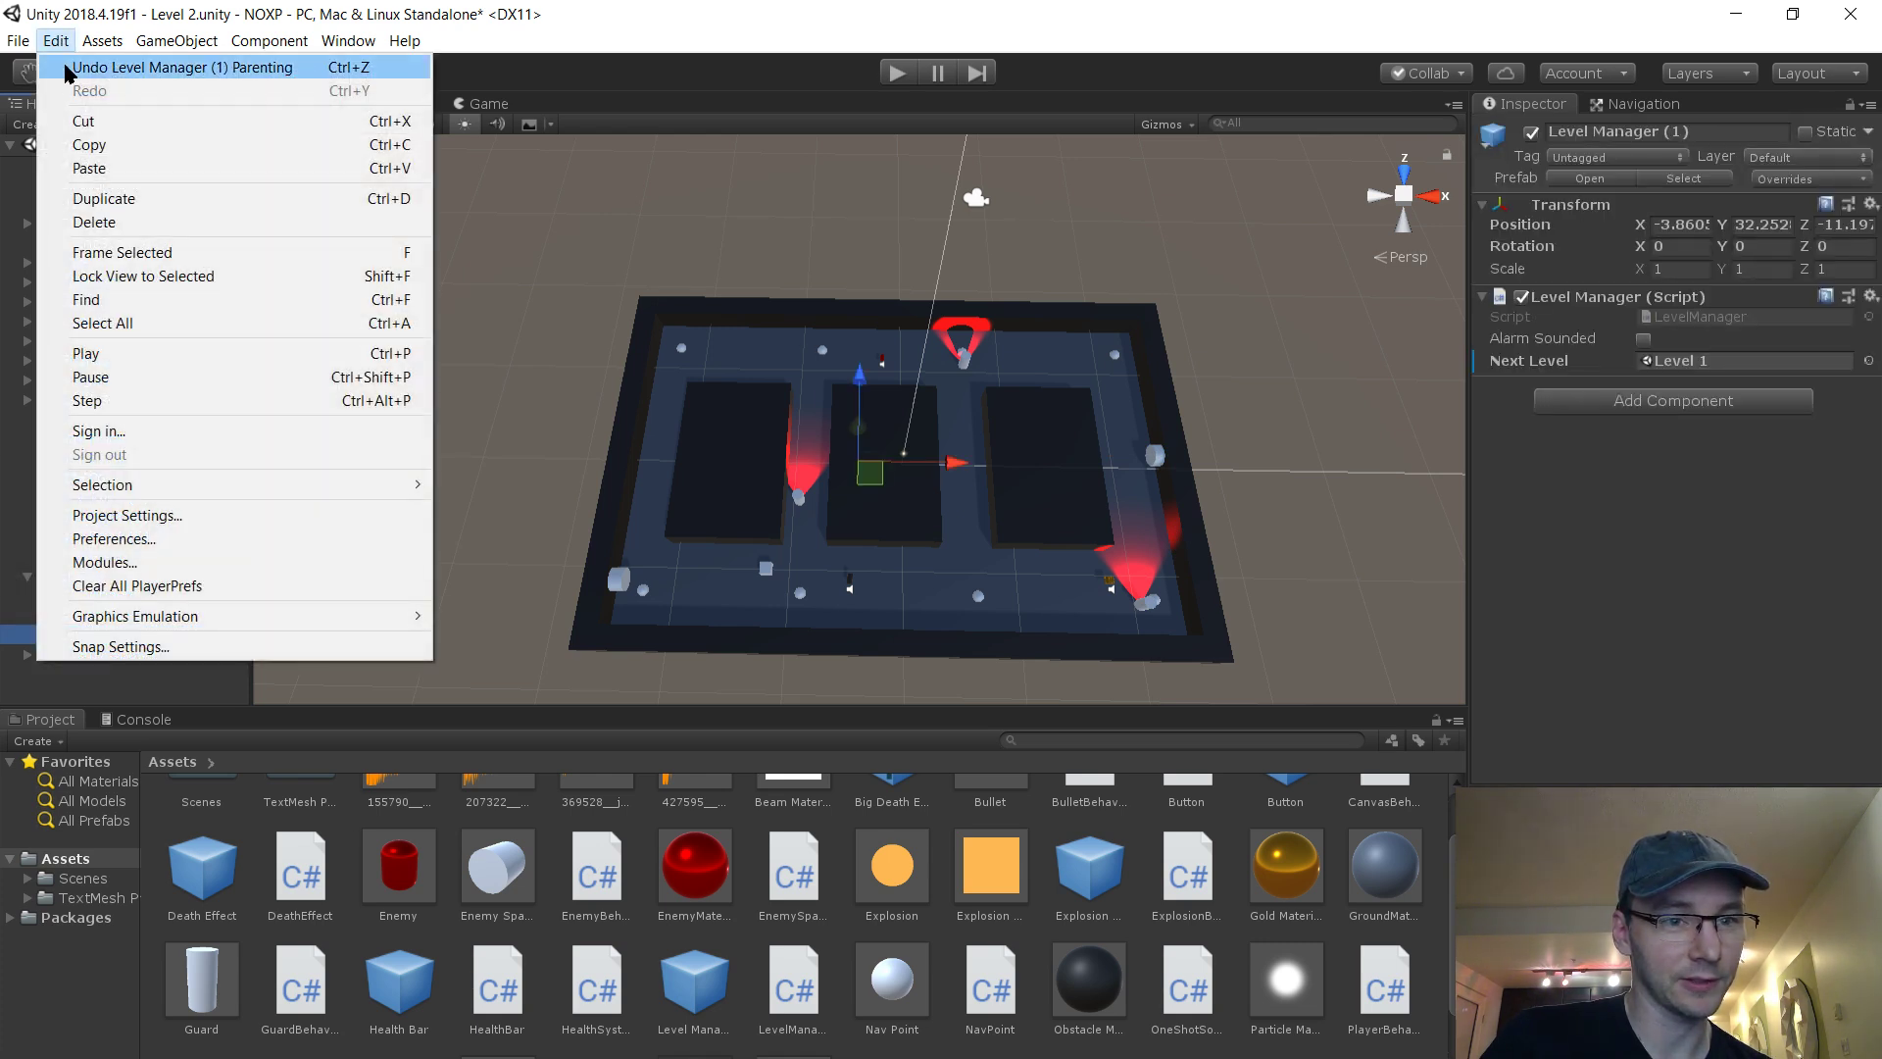
{"action": "left_click", "coordinate": [69, 67]}
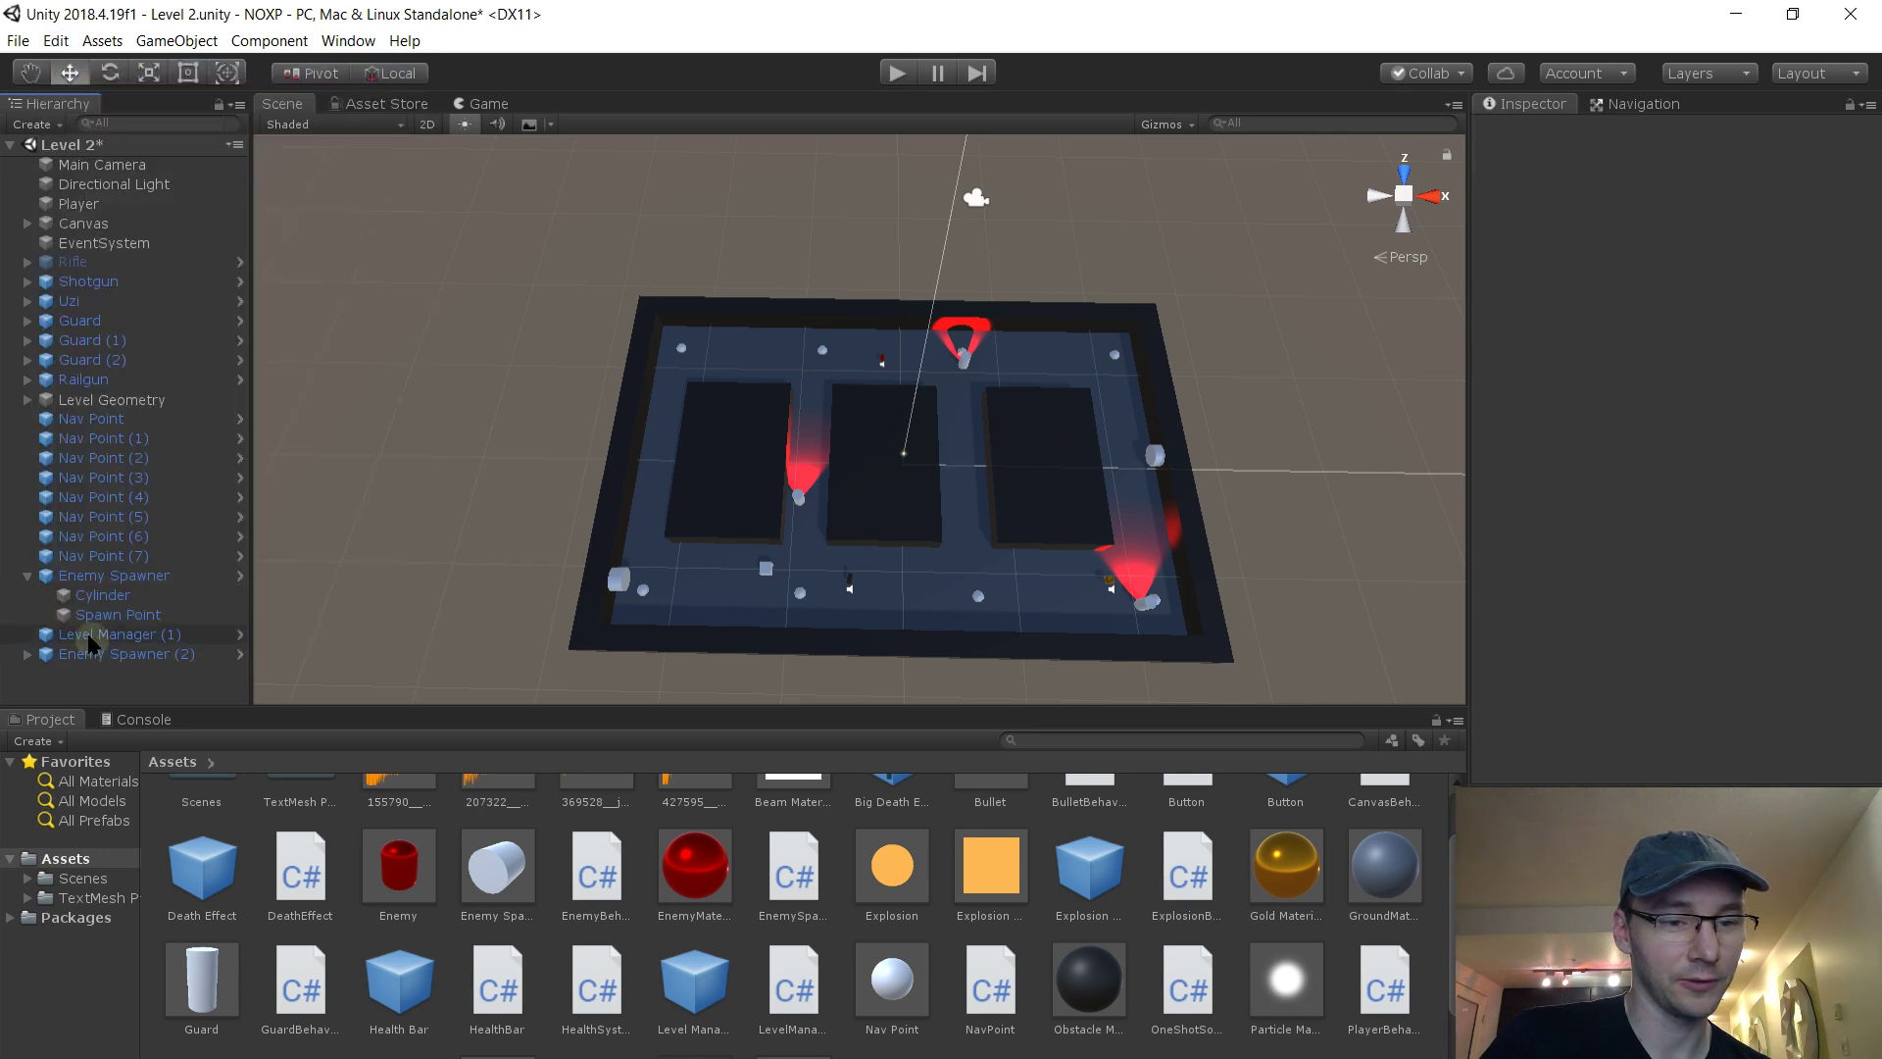
Reorder Level Manager (1) to sit directly above Enemy Spawner in the hierarchy and collapse Enemy Spawner's children
{"action": "left_click_drag", "start_coordinate": [96, 639], "coordinate": [139, 569]}
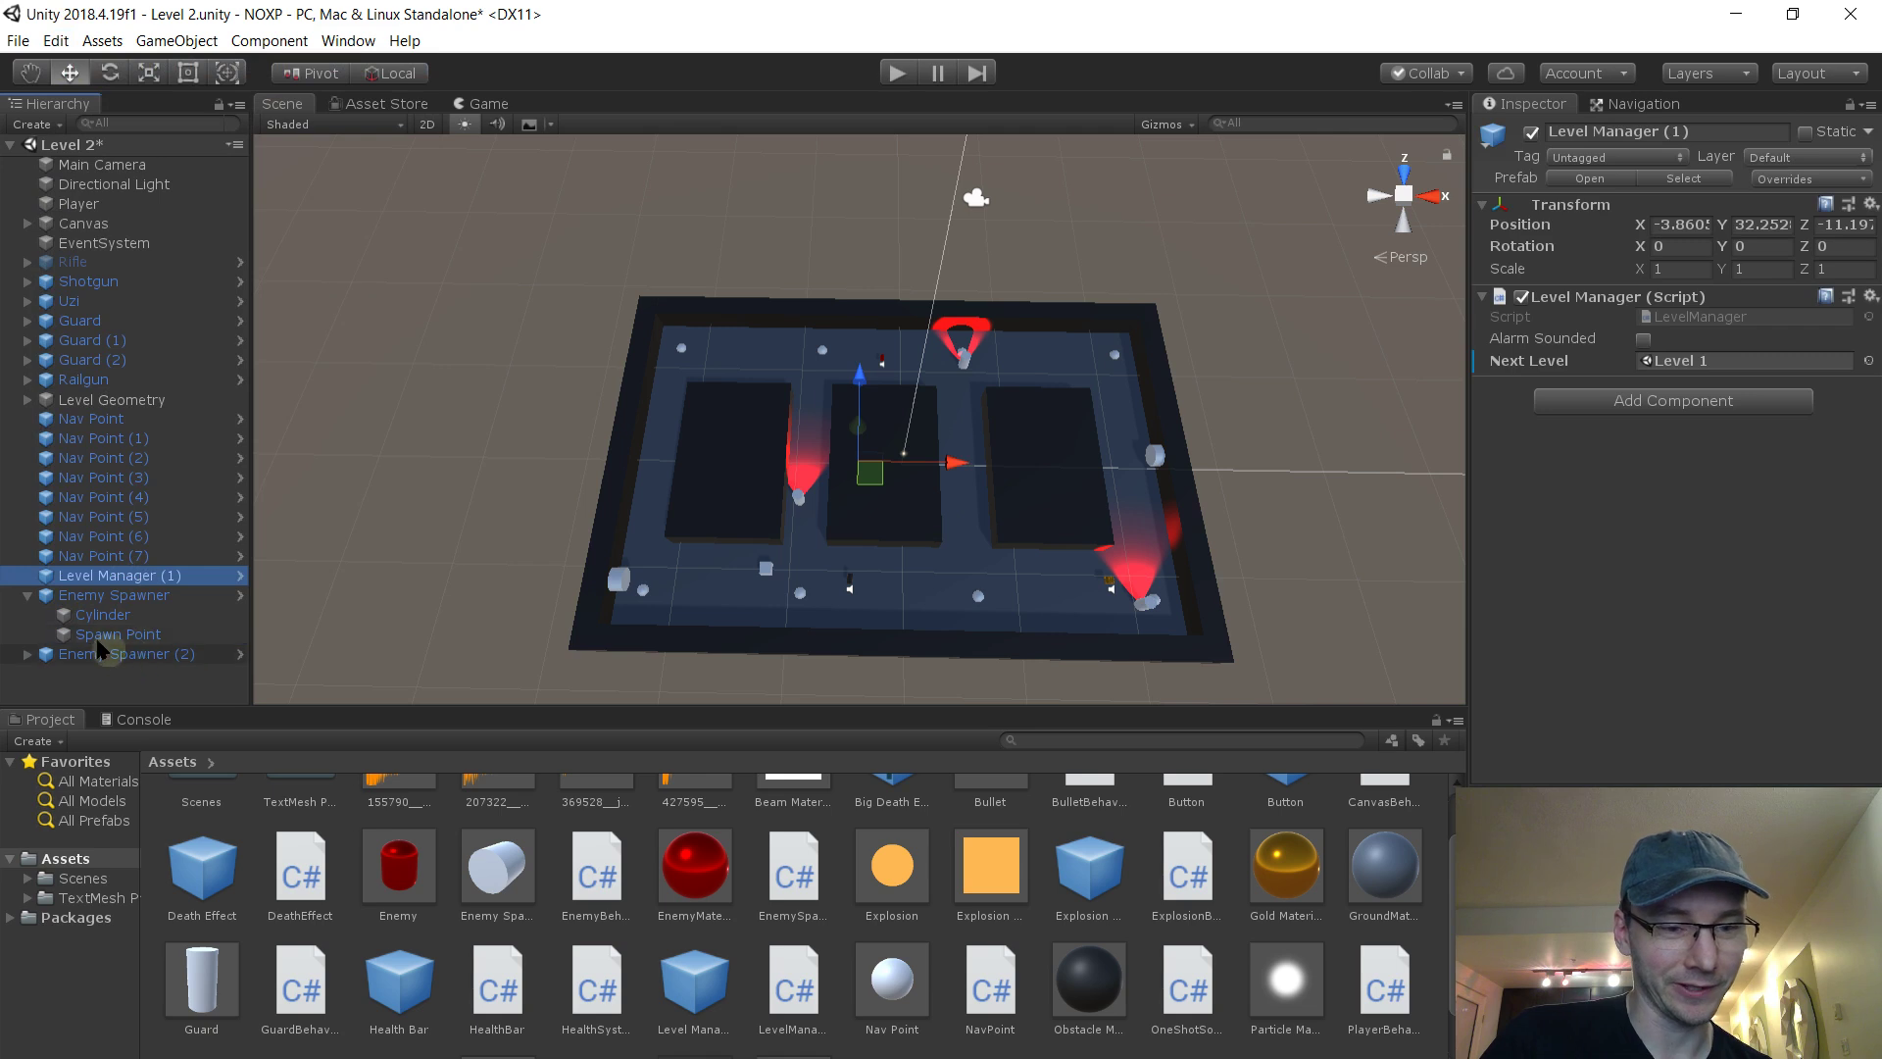
{"action": "left_click", "coordinate": [42, 596]}
{"action": "left_click", "coordinate": [30, 595]}
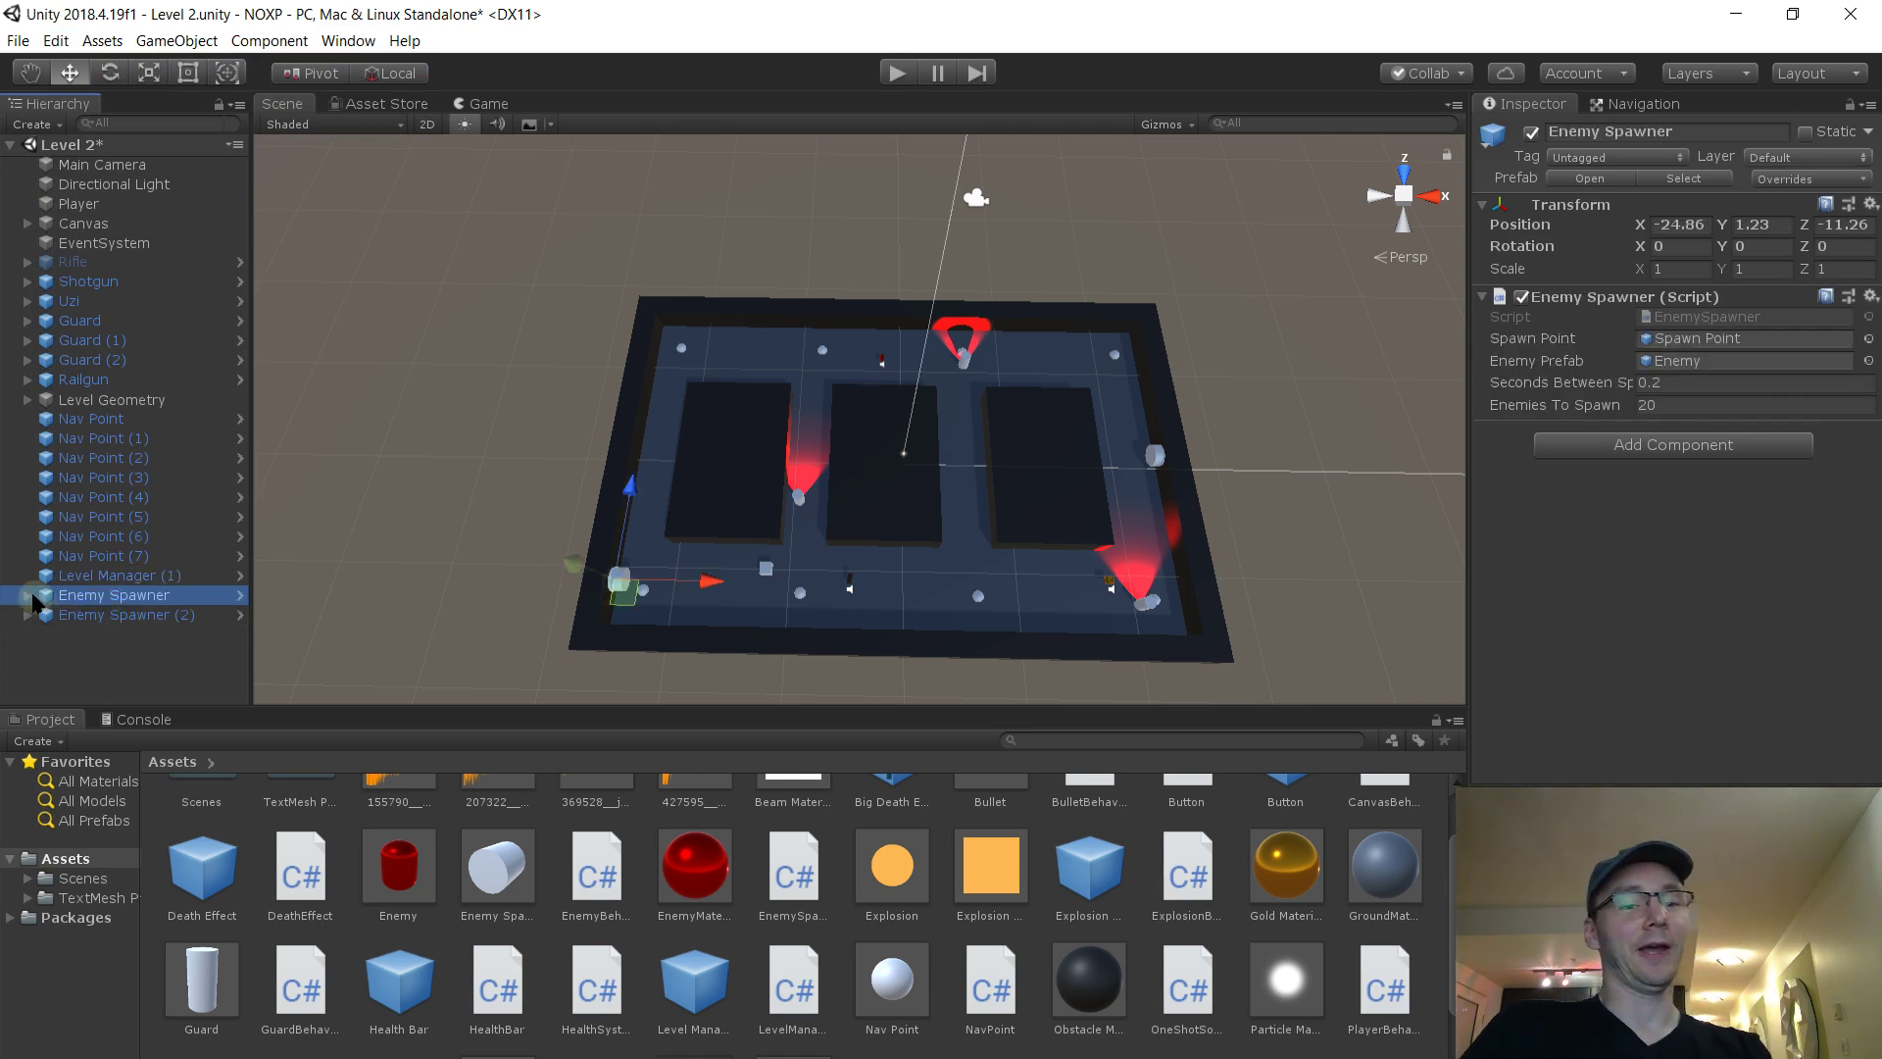
{"action": "left_click", "coordinate": [64, 661]}
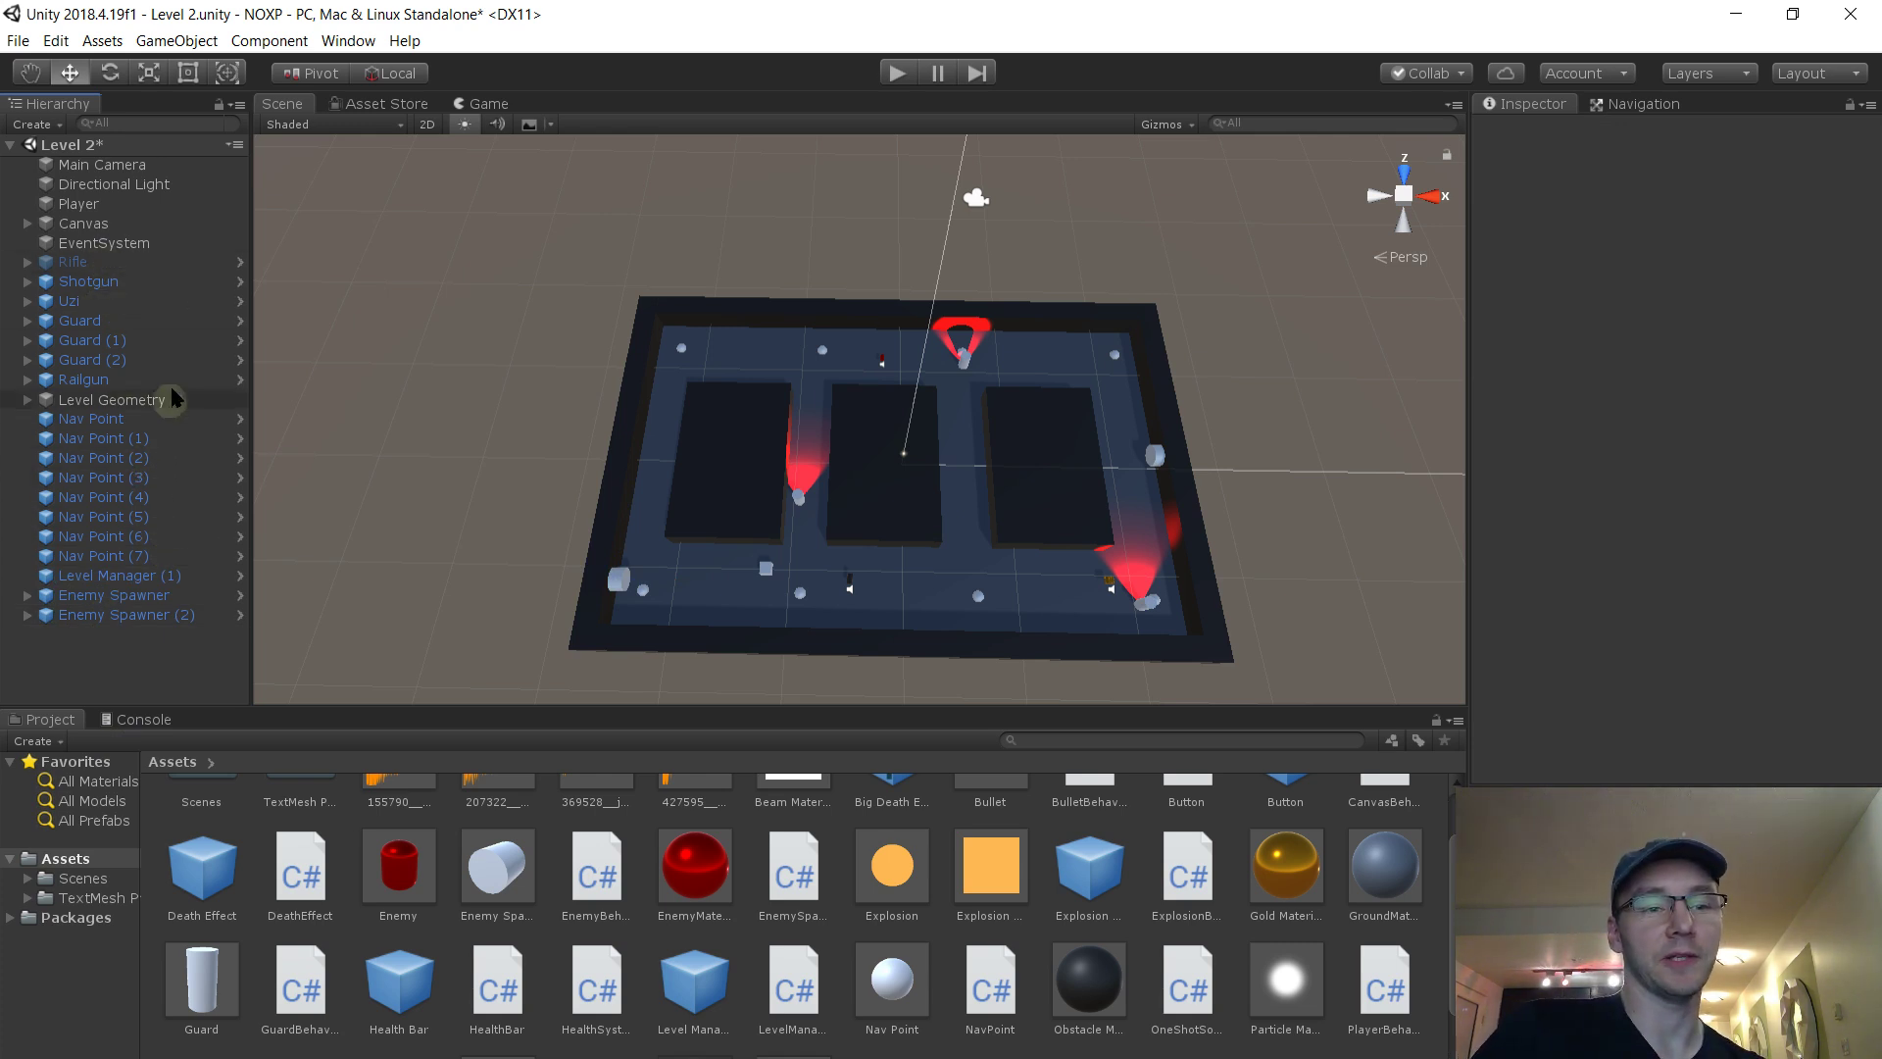
{"action": "left_click", "coordinate": [152, 595]}
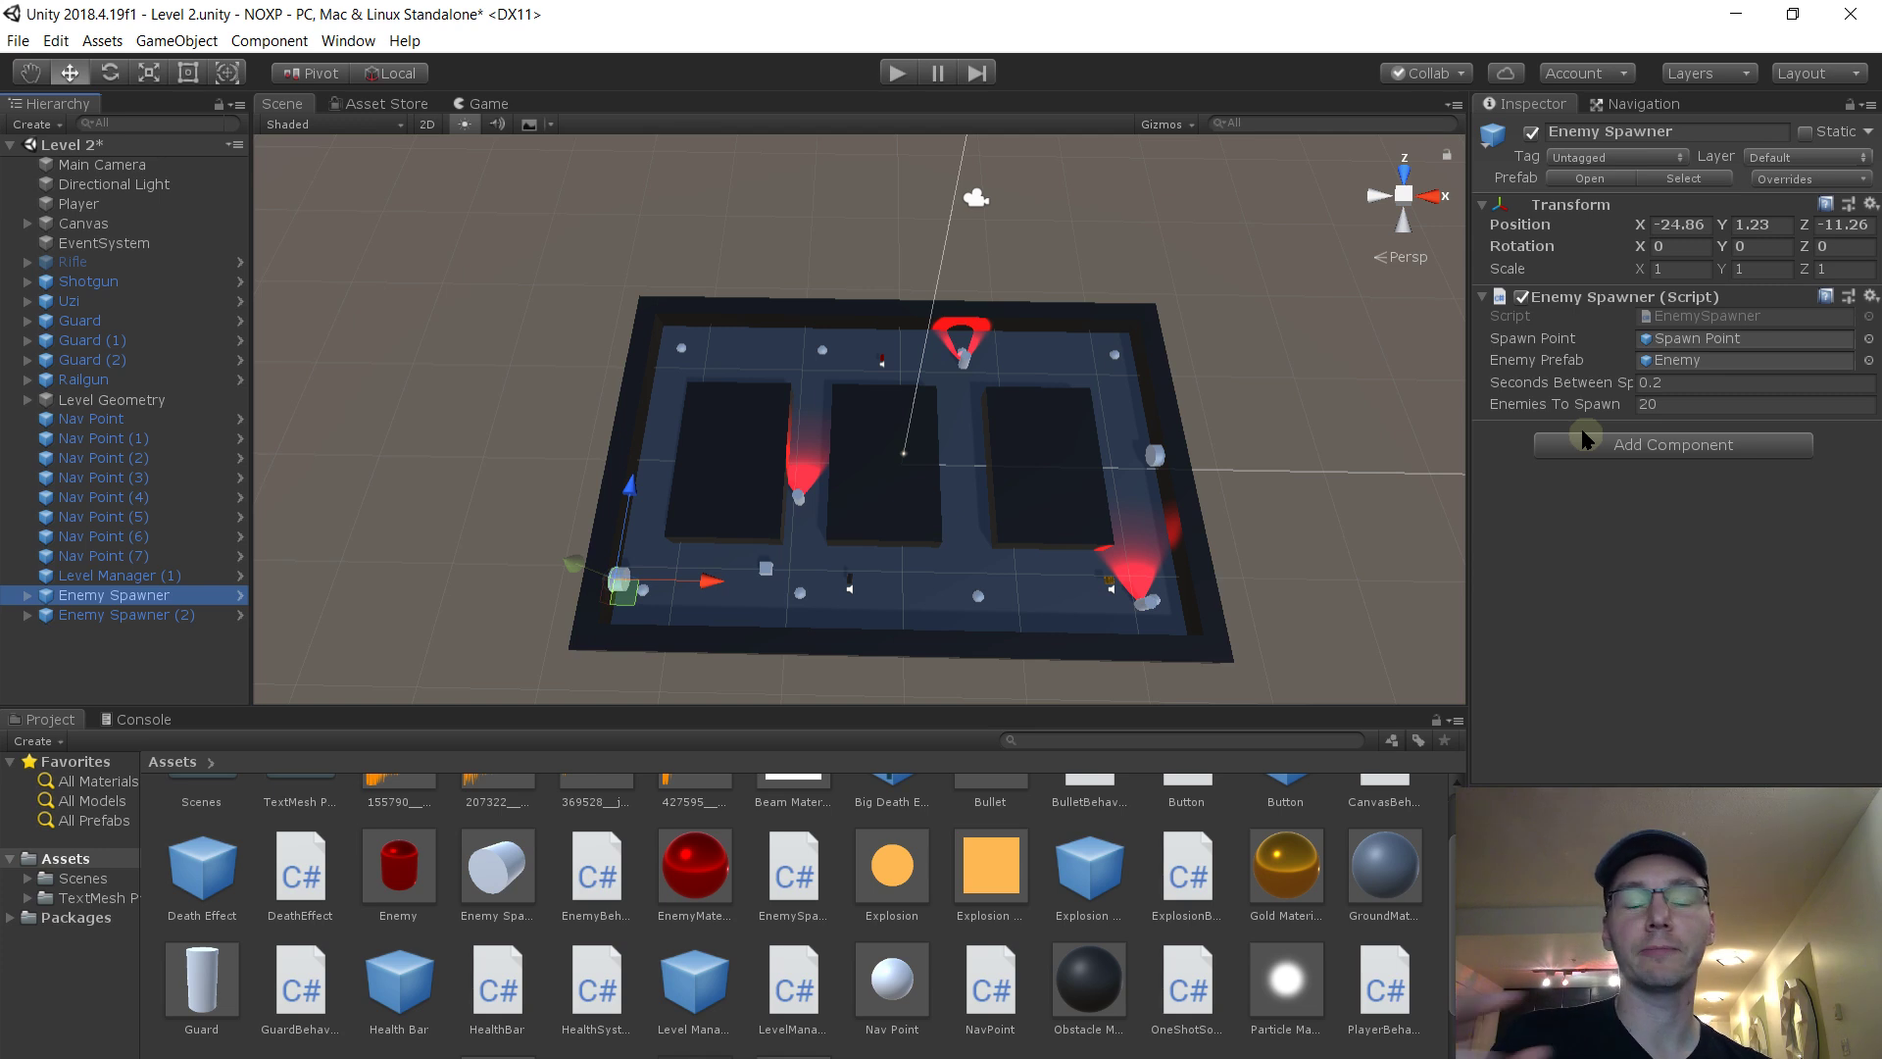
{"action": "left_click", "coordinate": [130, 419]}
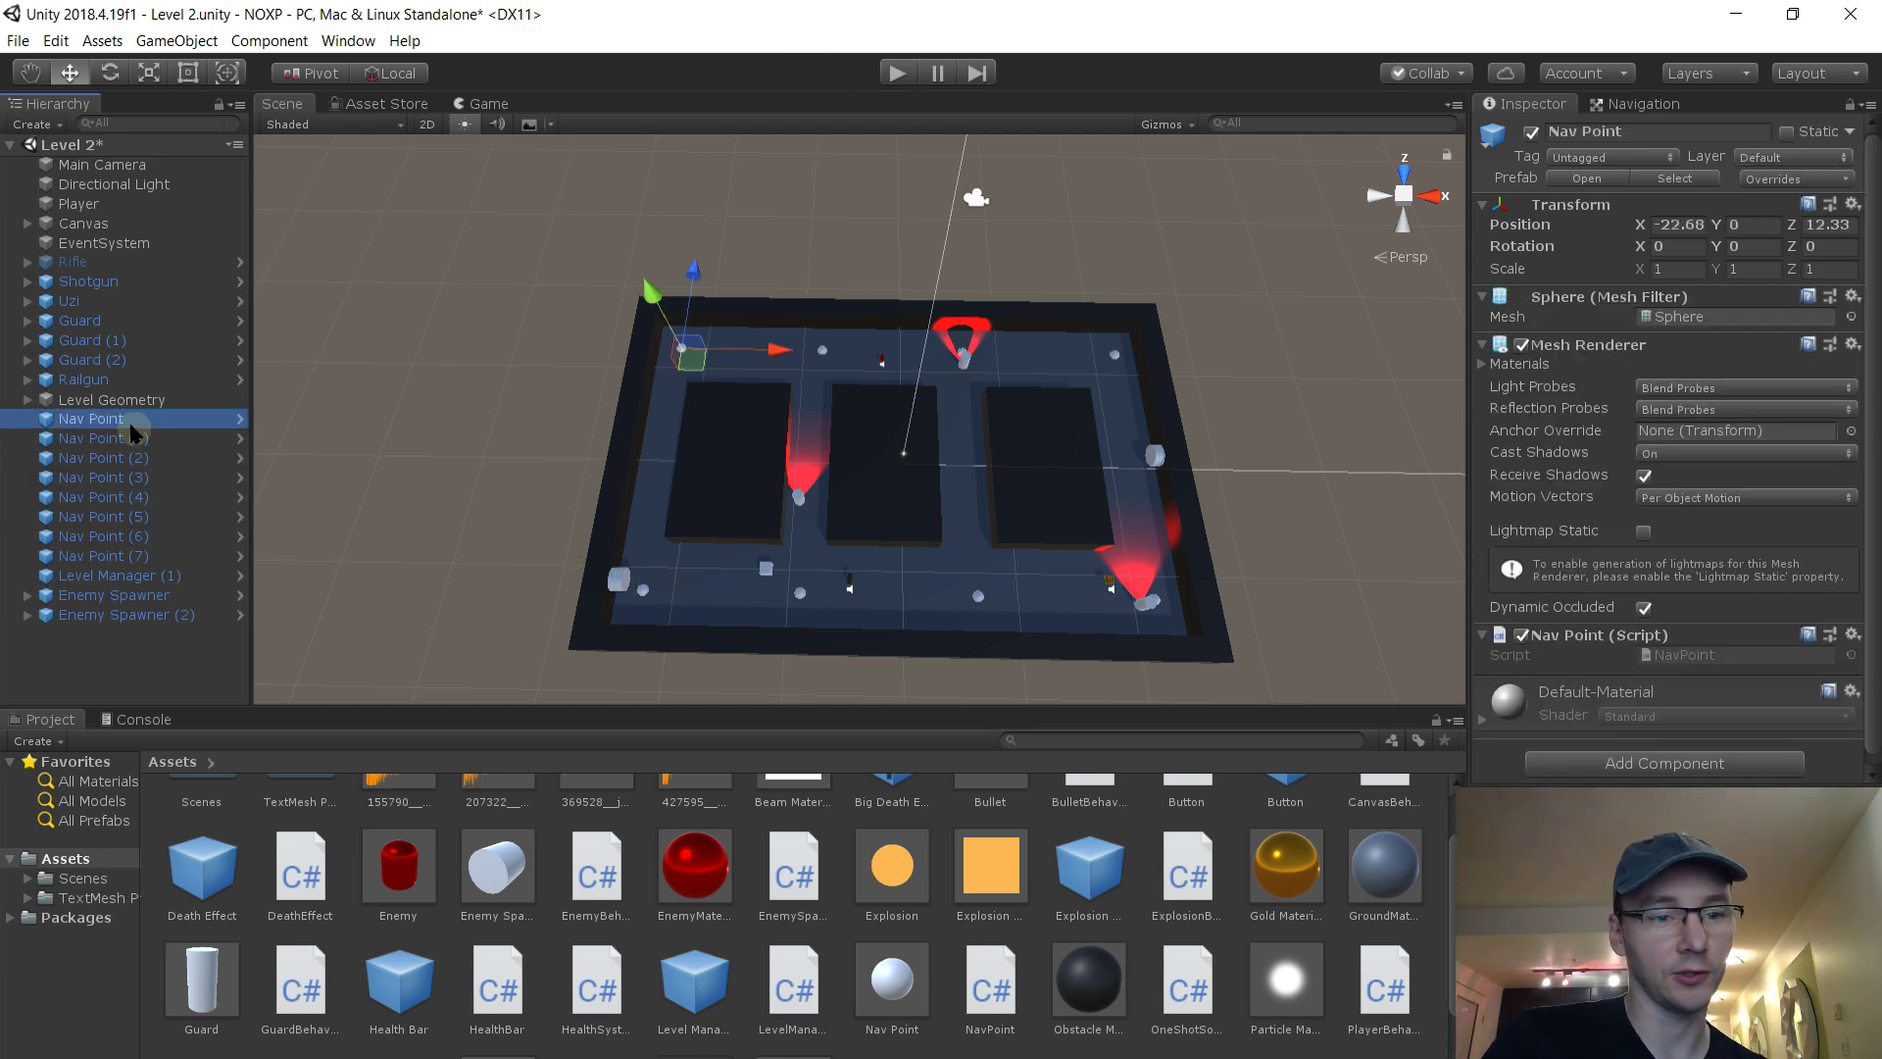
{"action": "left_click", "coordinate": [130, 400]}
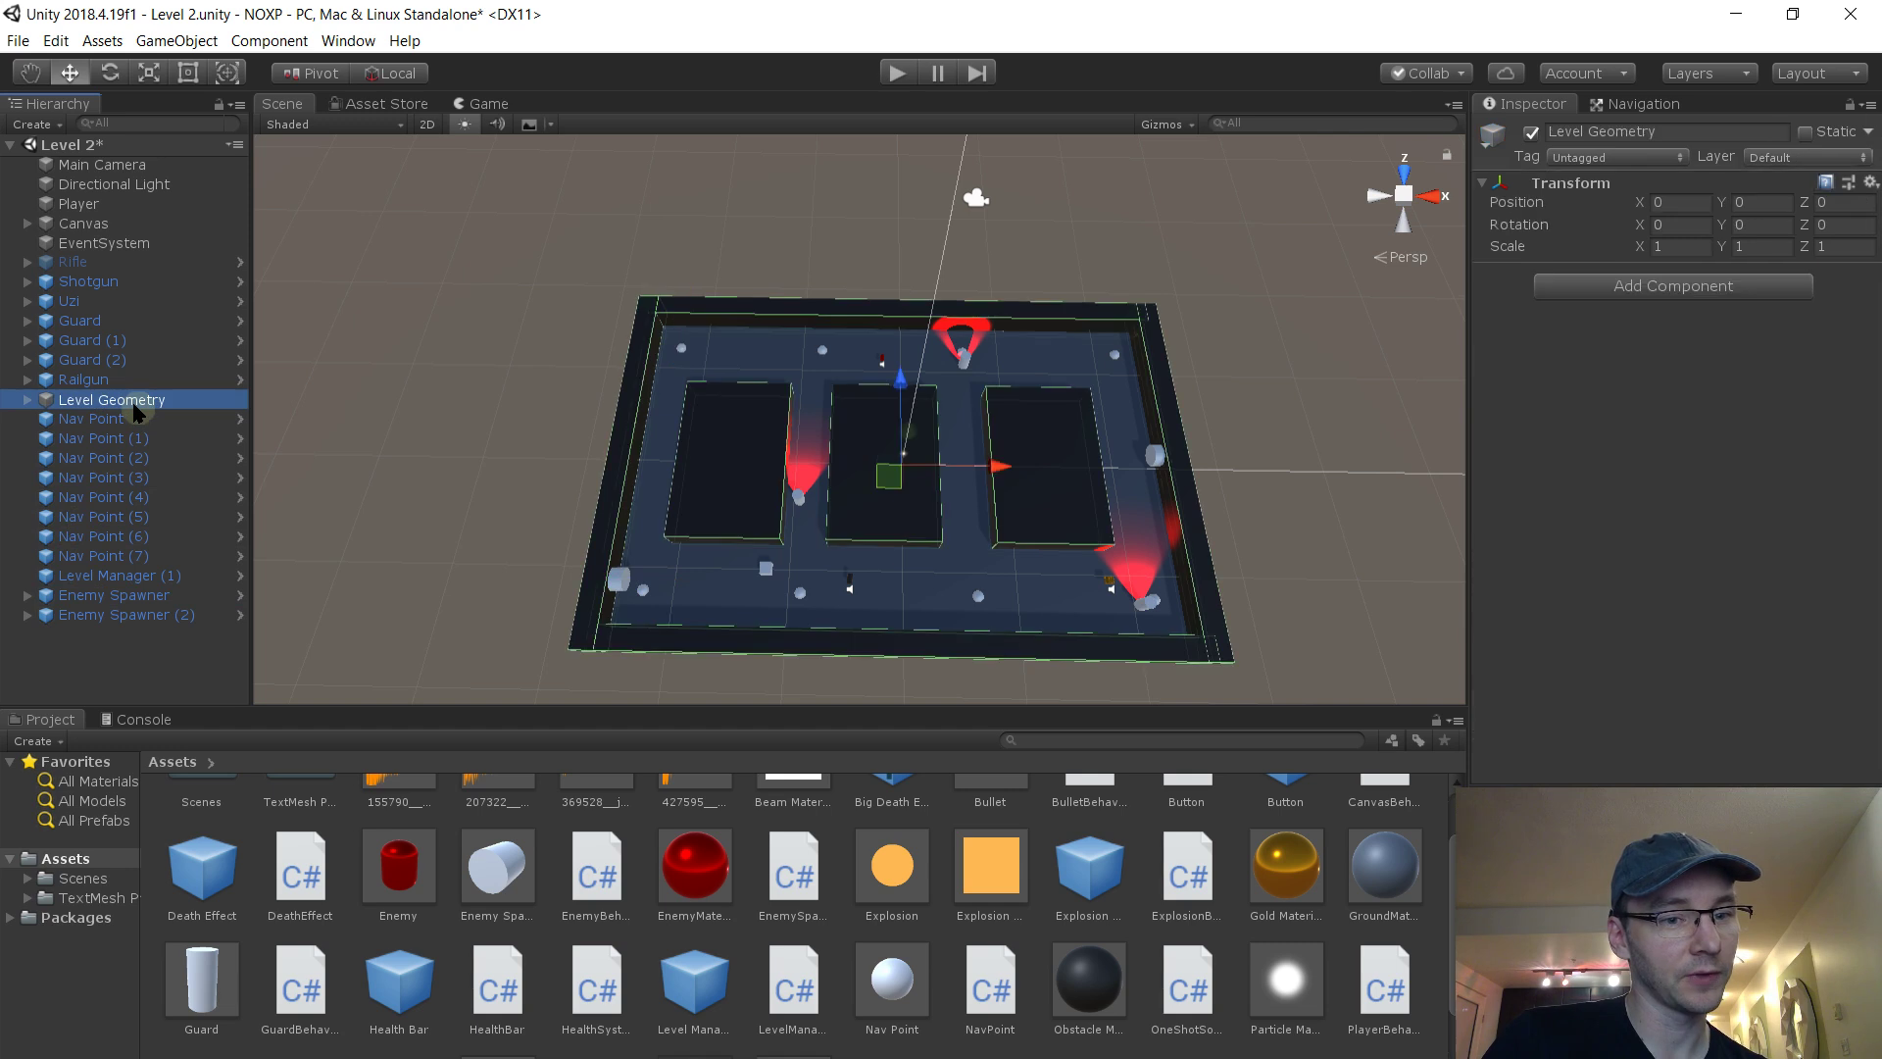
{"action": "left_click", "coordinate": [28, 401]}
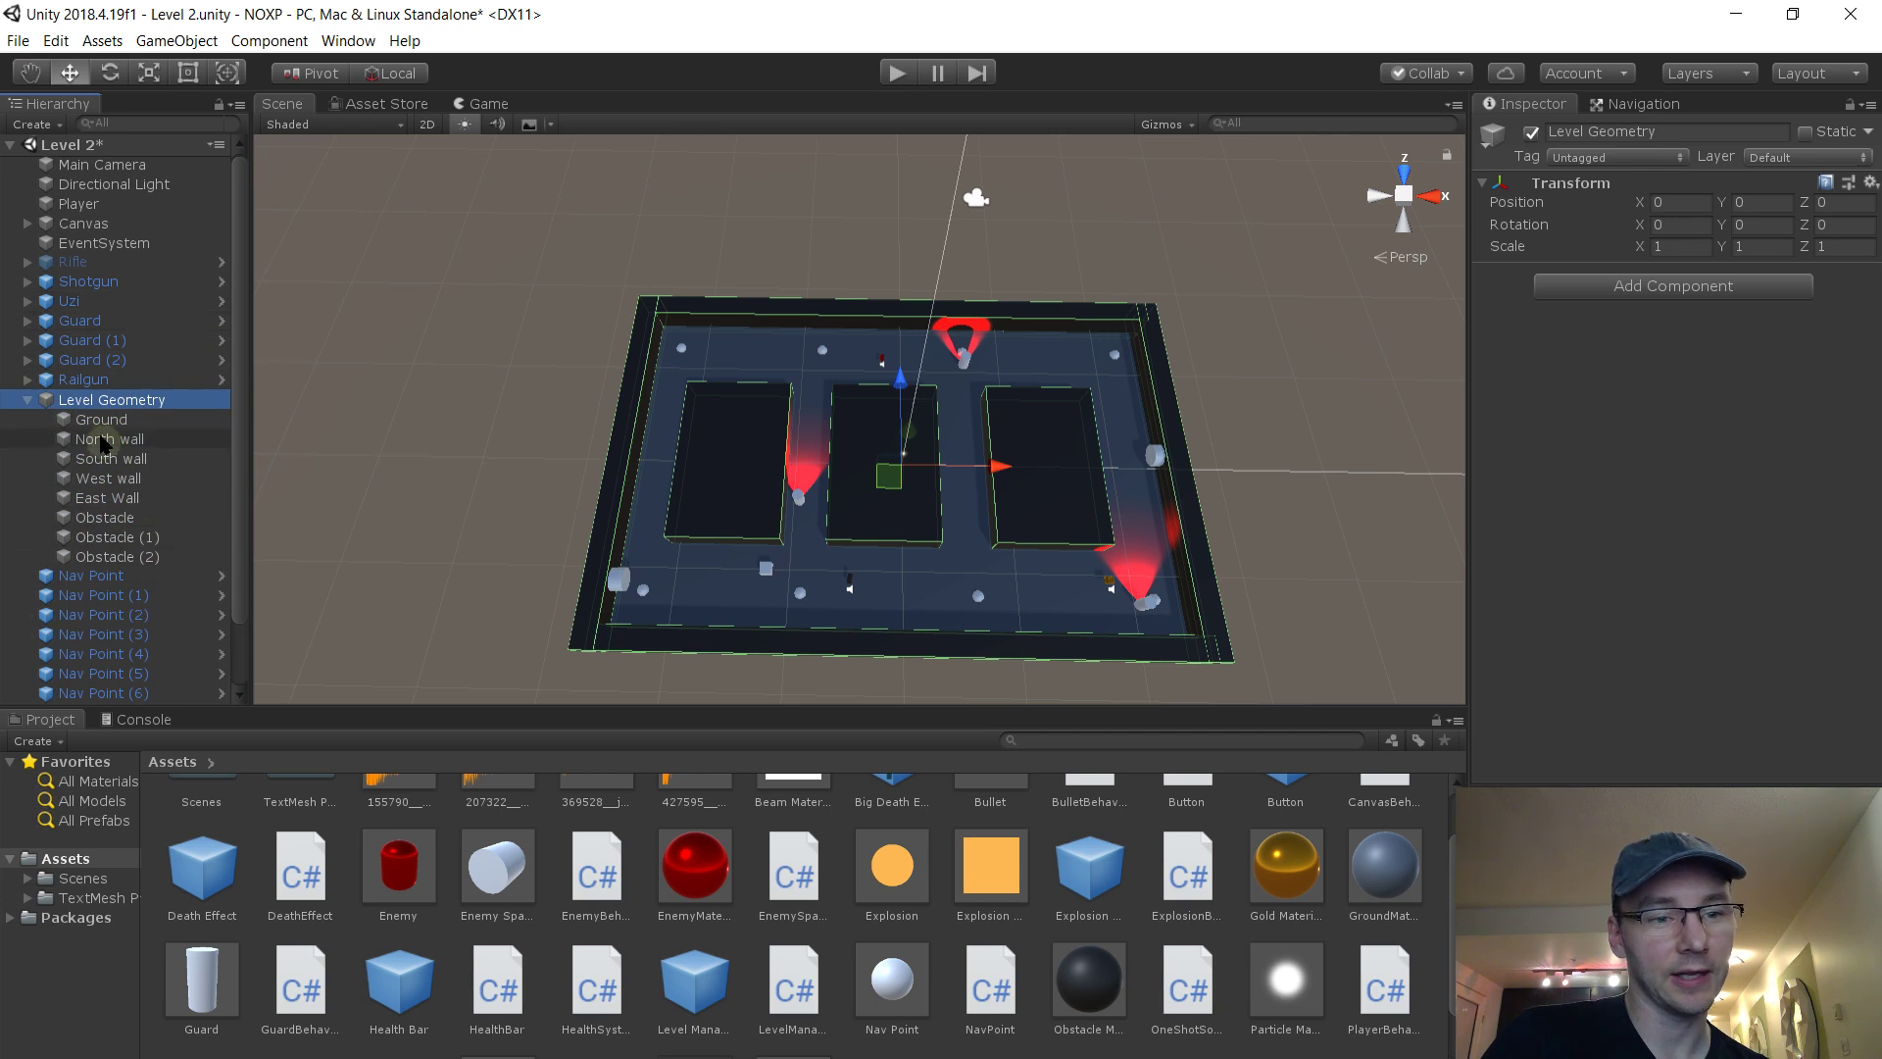
Open the Level 1 scene from the Scenes folder, saving the changes made to Level 2
{"action": "left_click", "coordinate": [96, 877]}
{"action": "double_click", "coordinate": [315, 832]}
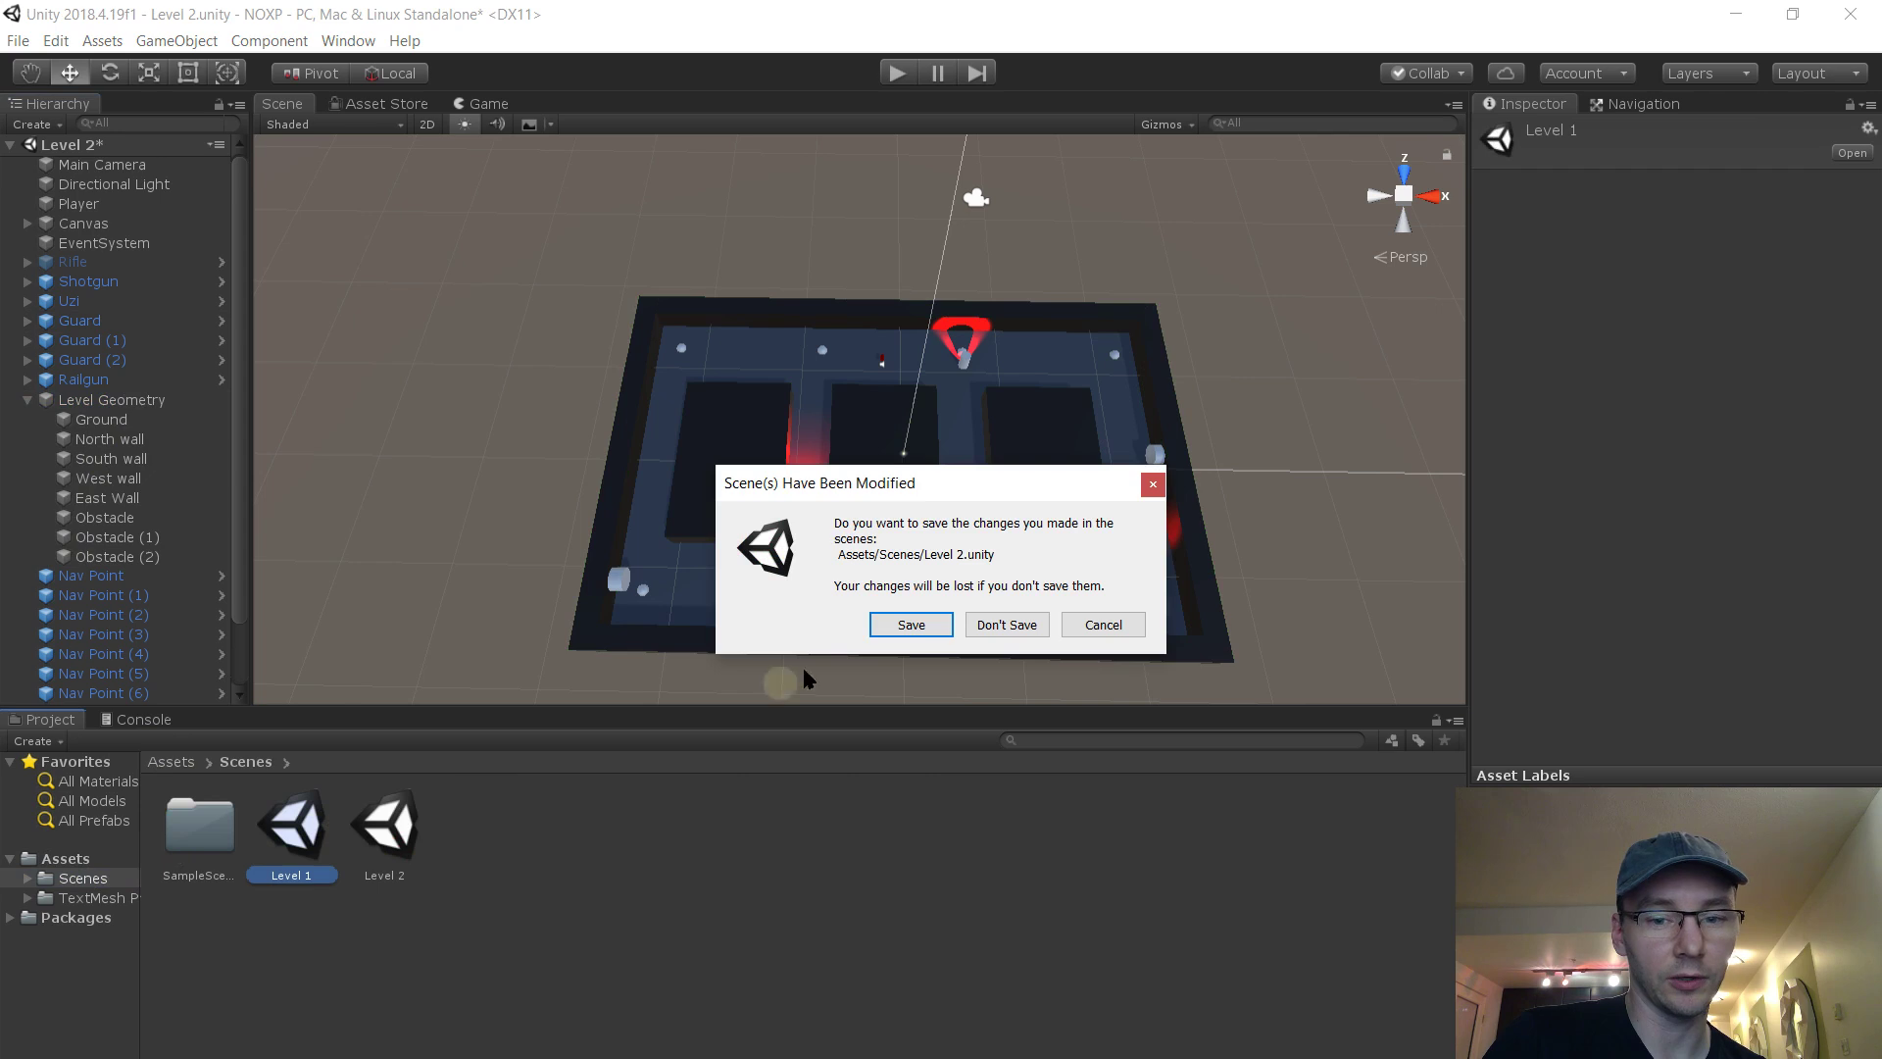
{"action": "left_click", "coordinate": [899, 627]}
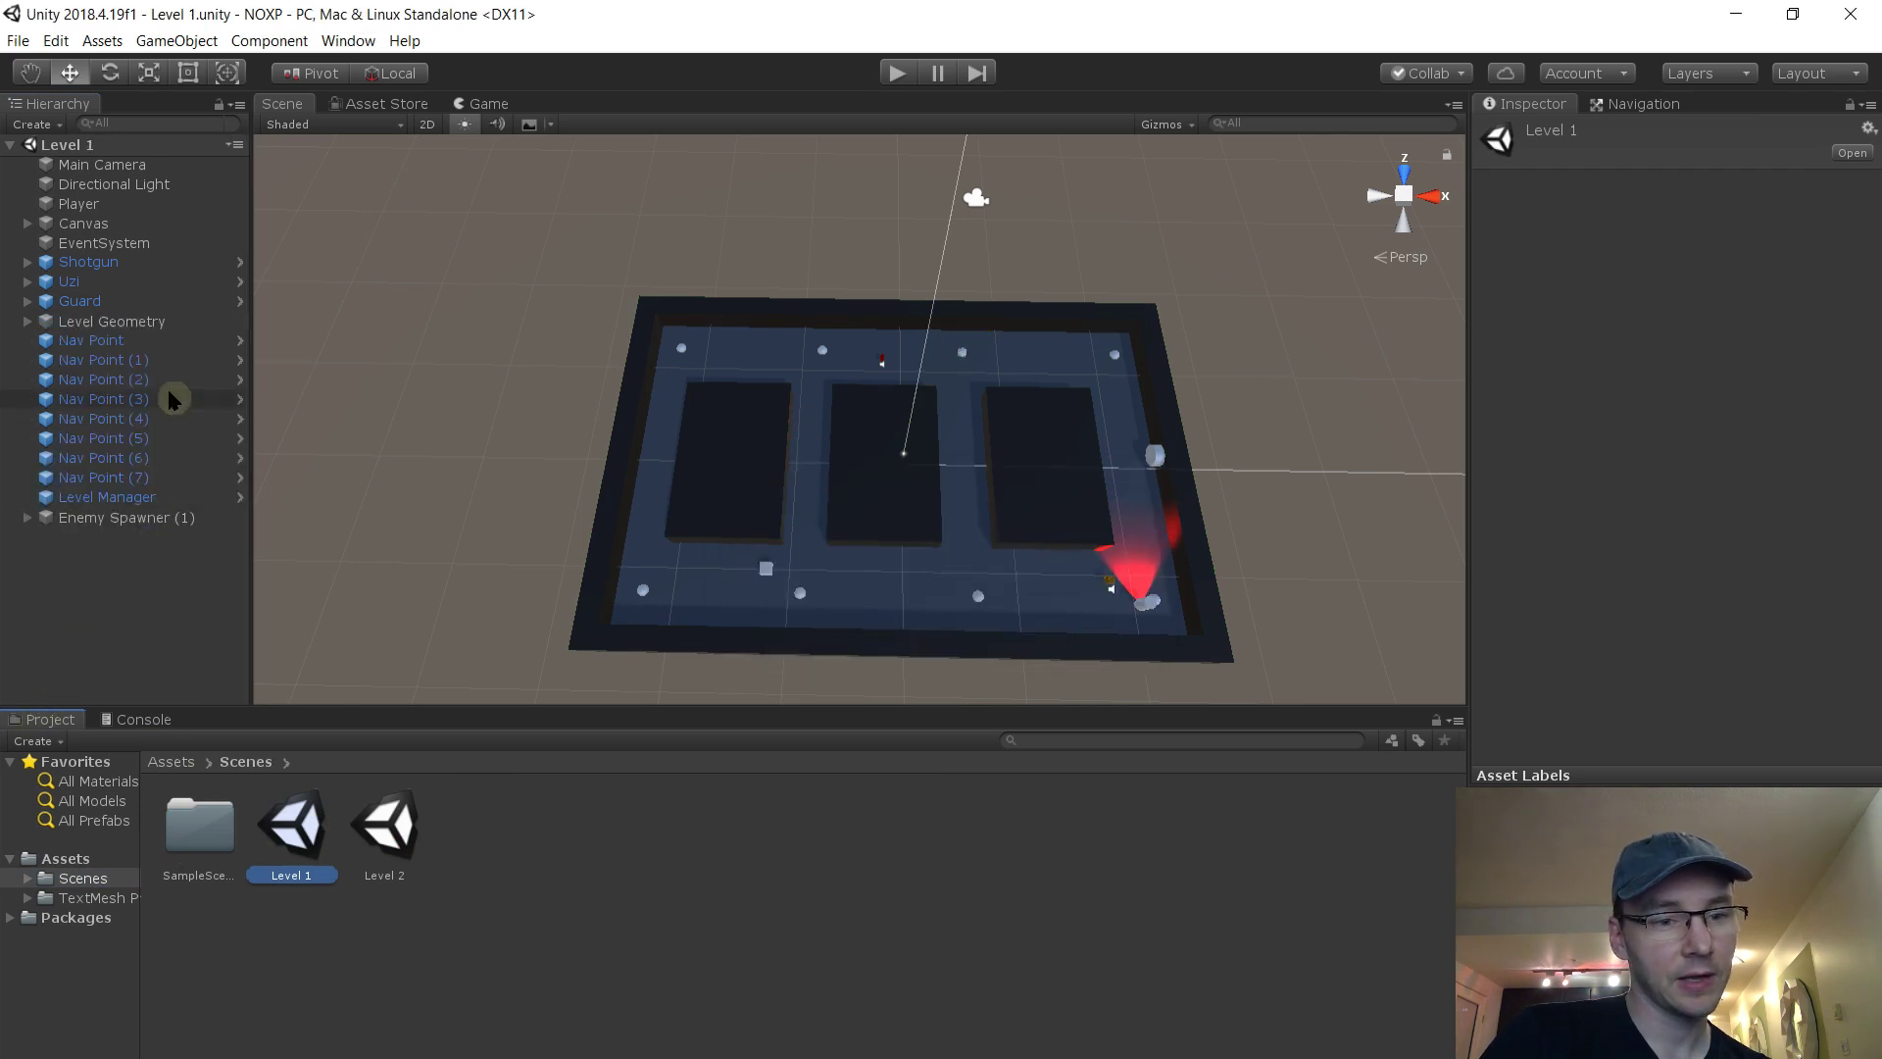
Delete the middle obstacle, Obstacle (1), from Level 1's Level Geometry and save the scene
{"action": "left_click", "coordinate": [27, 322]}
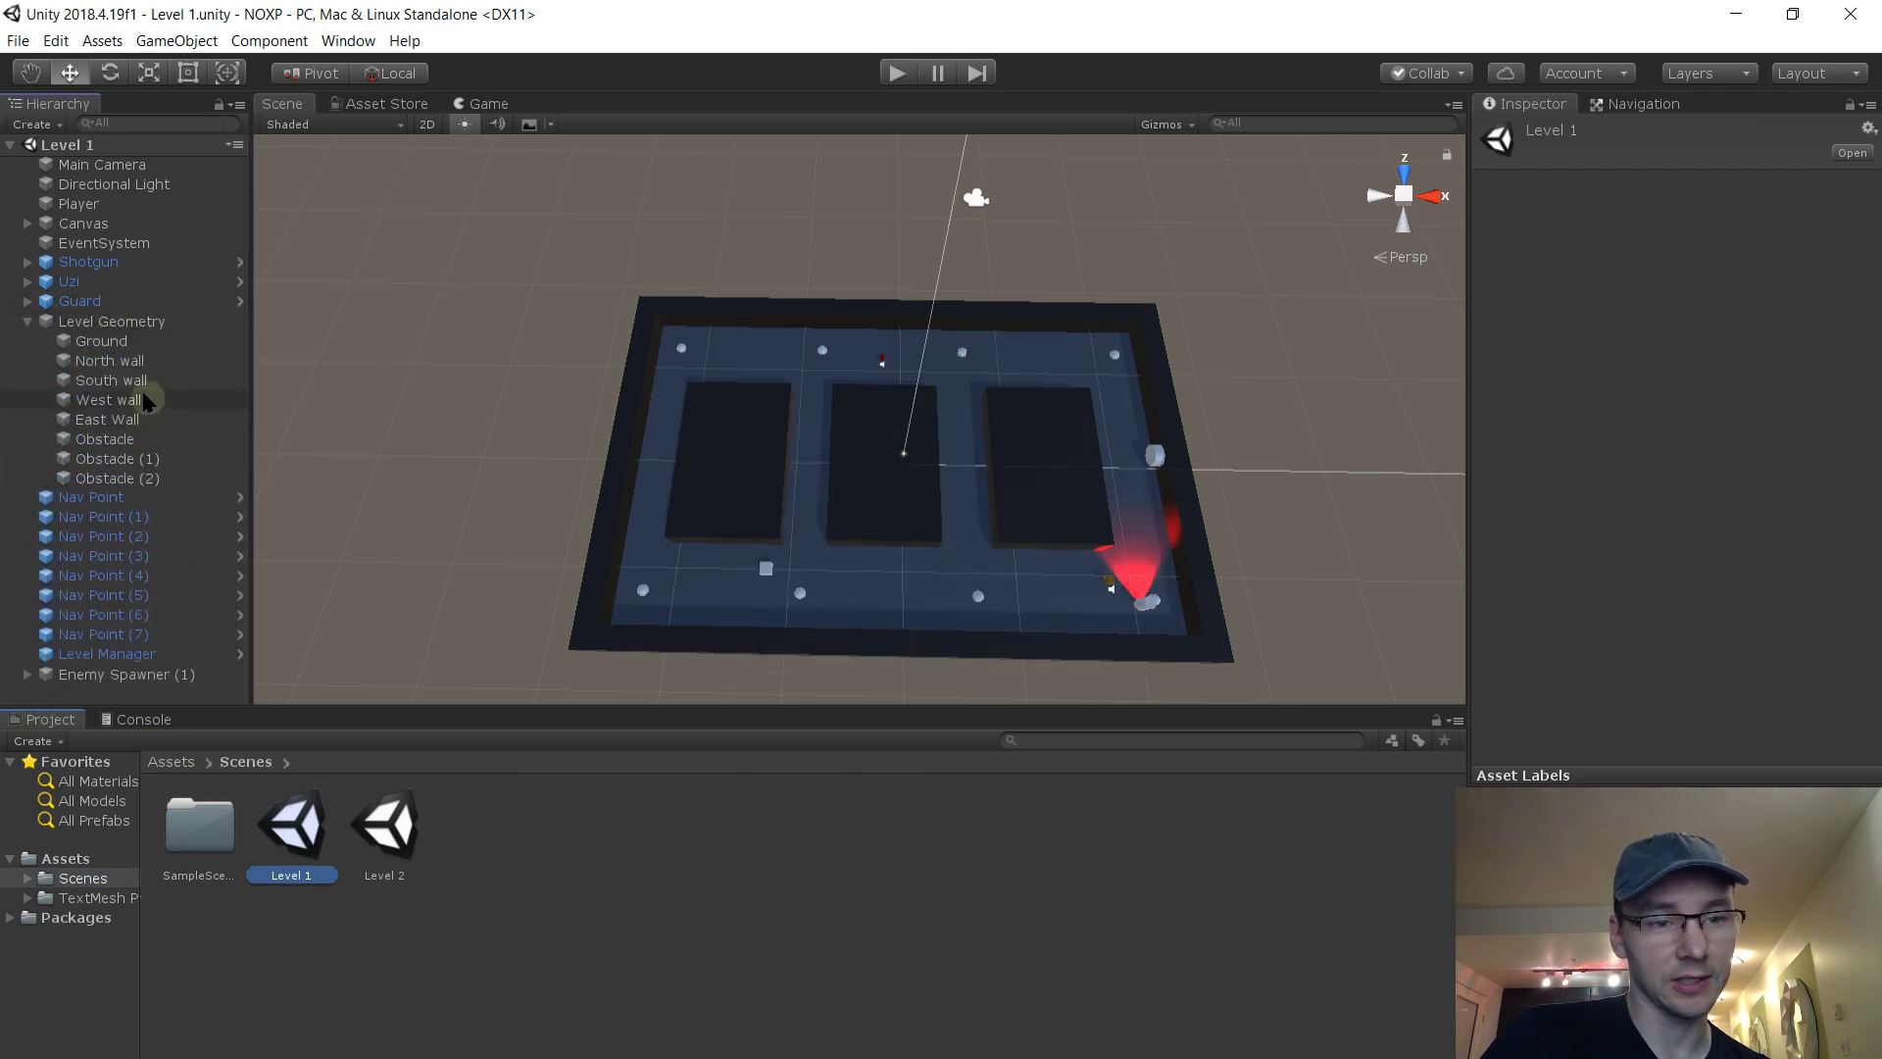
{"action": "left_click", "coordinate": [136, 461]}
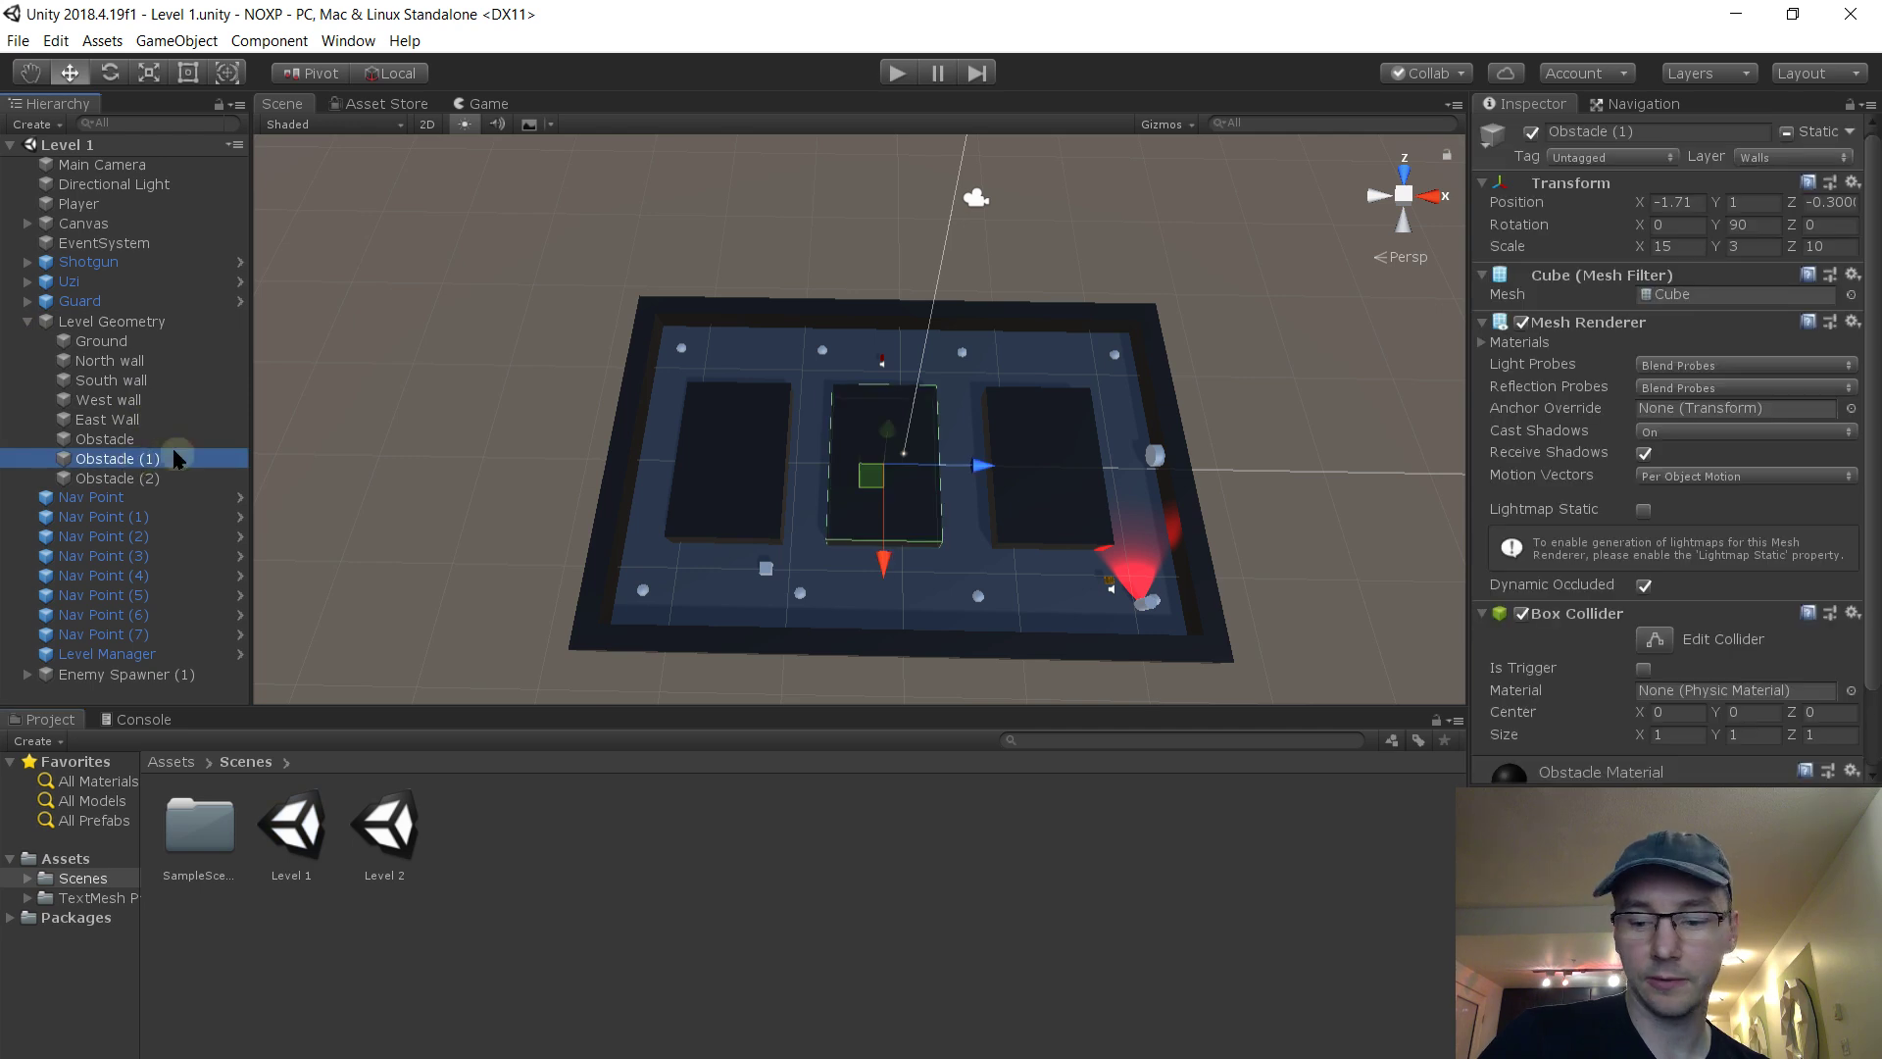
{"action": "key", "text": "Delete"}
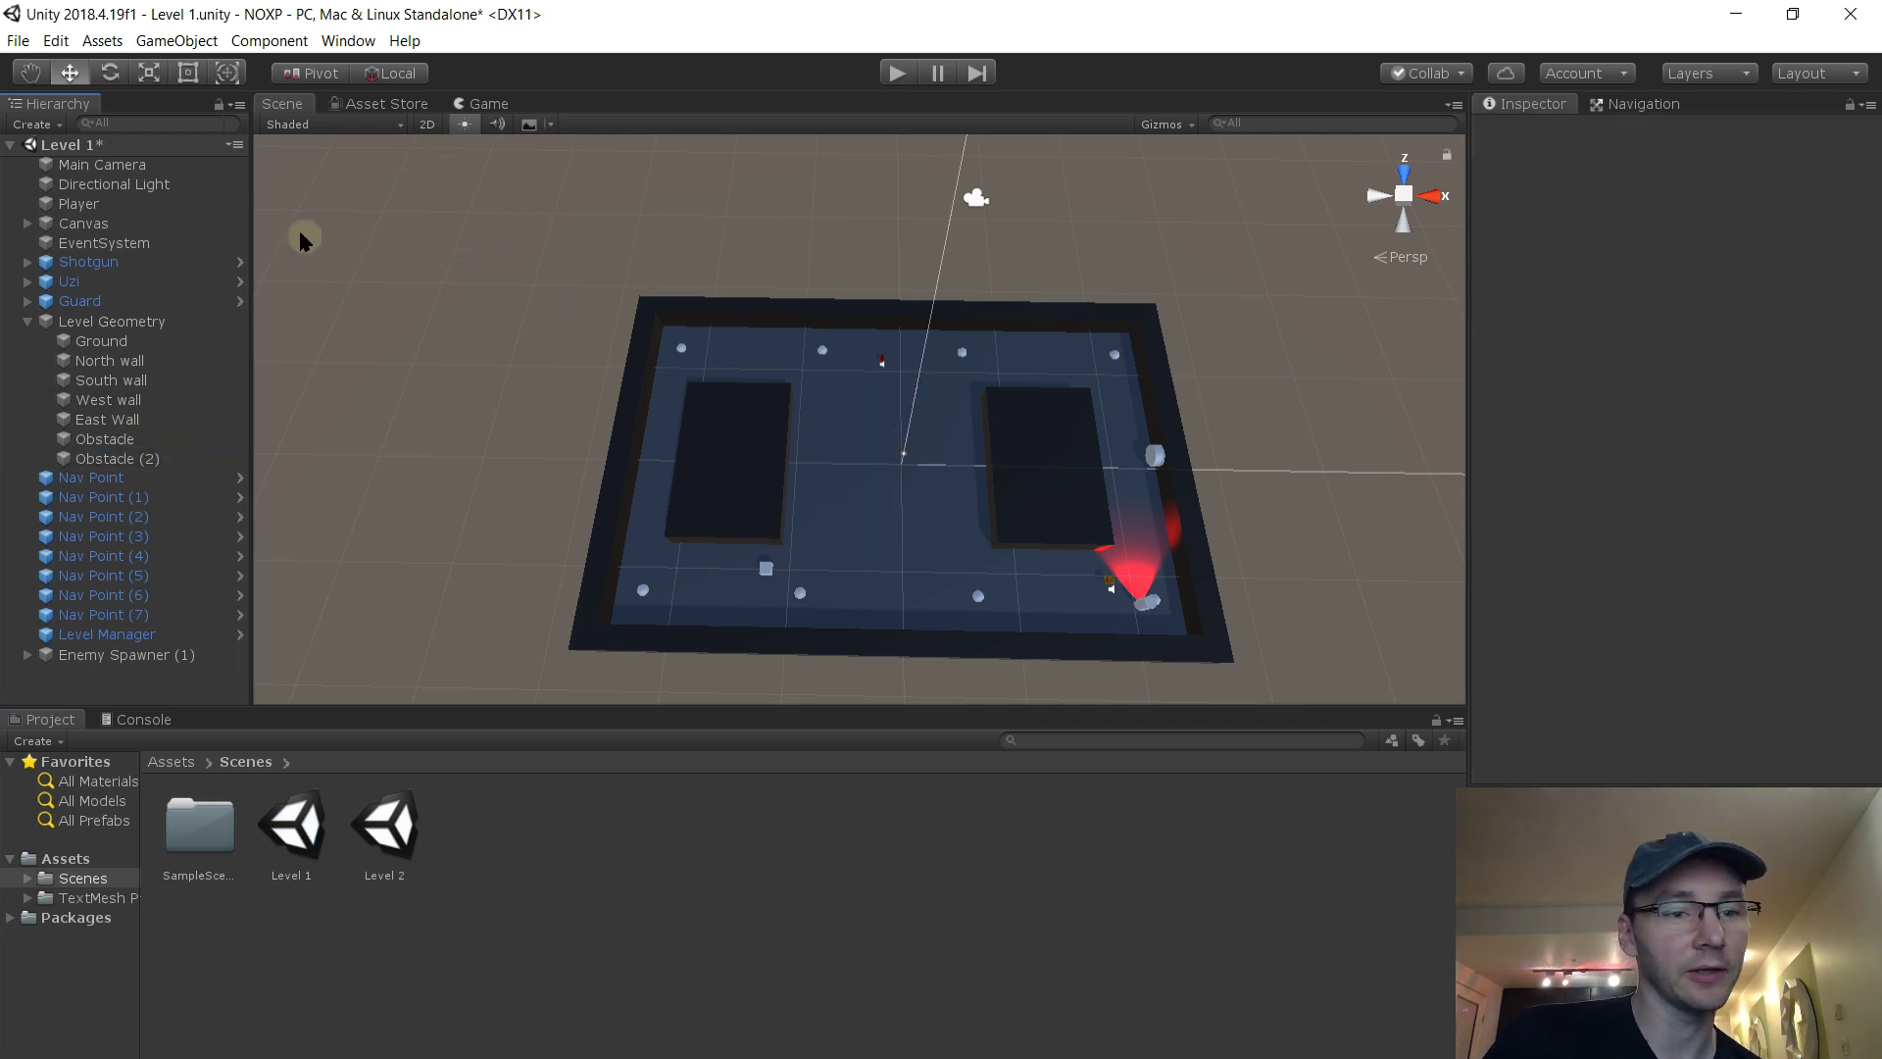
{"action": "key", "text": "ctrl+s"}
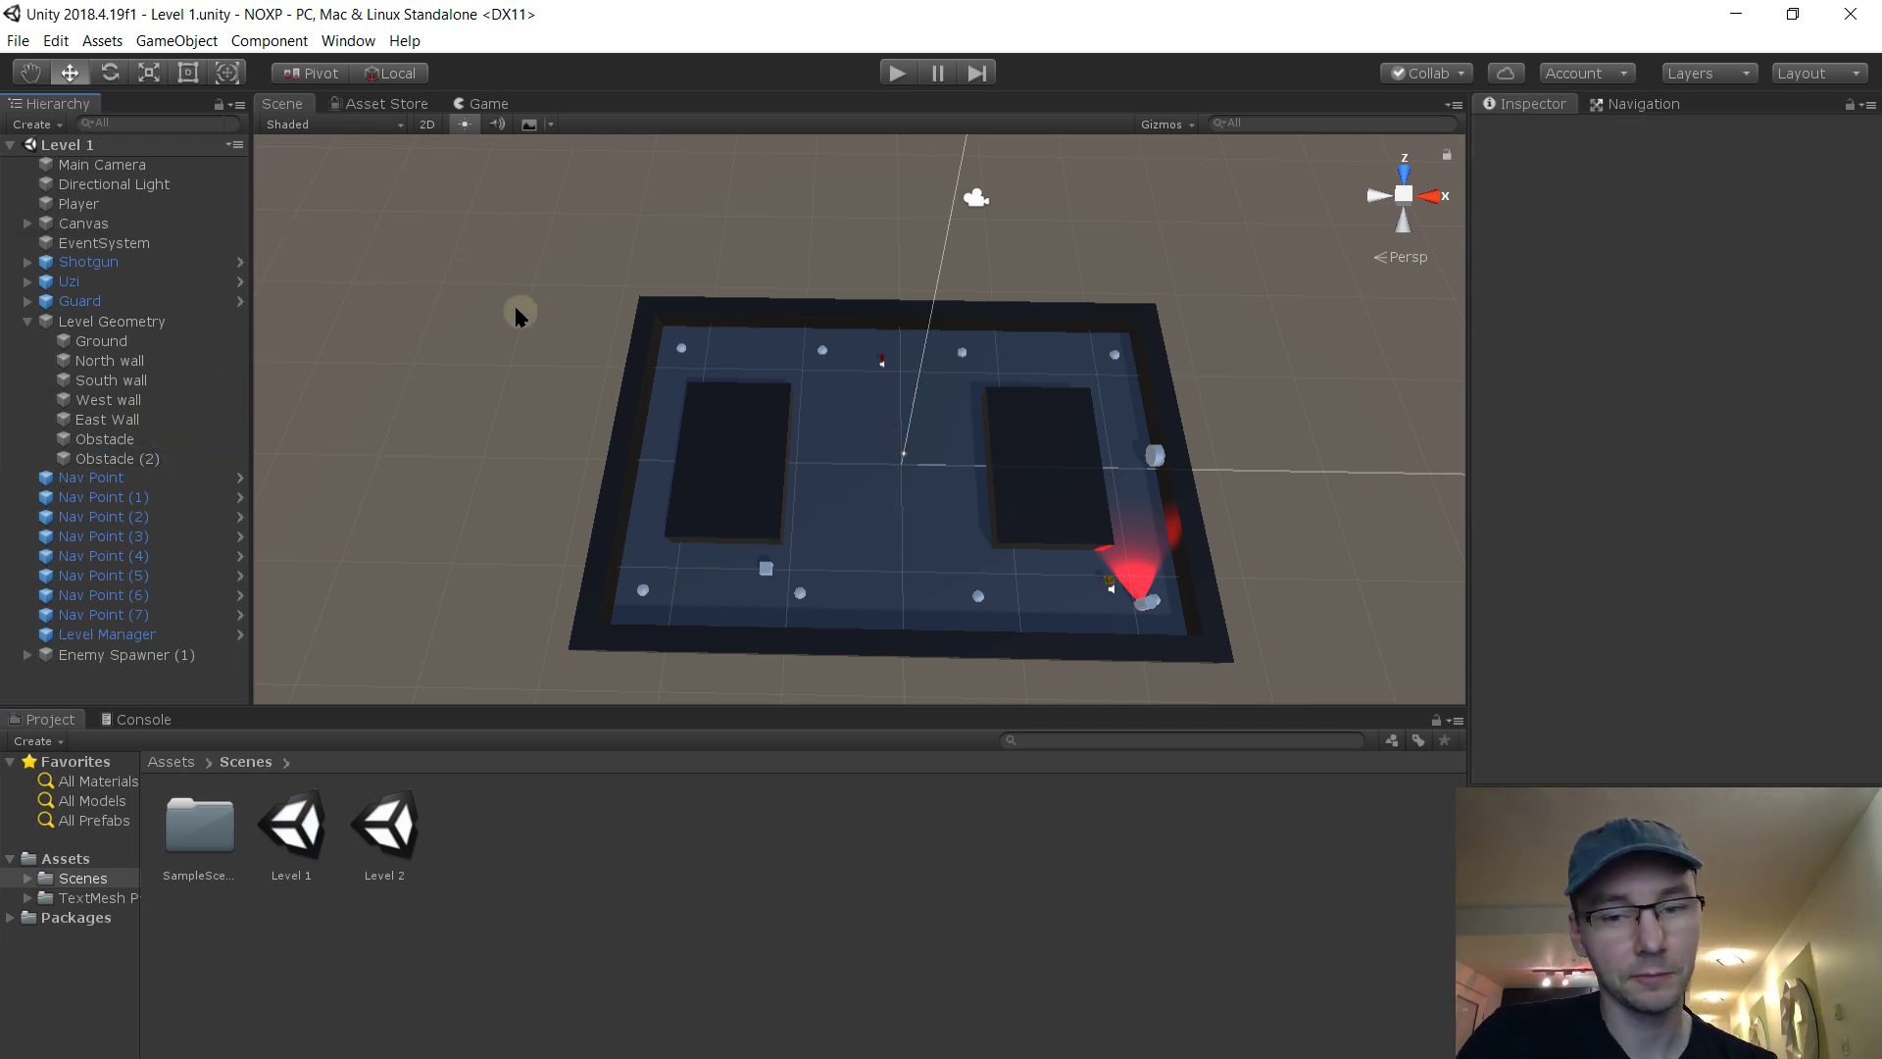
Playtest Level 1 by collecting a weapon and shooting the guard and spawned enemies to advance to the next level
{"action": "left_click", "coordinate": [902, 74]}
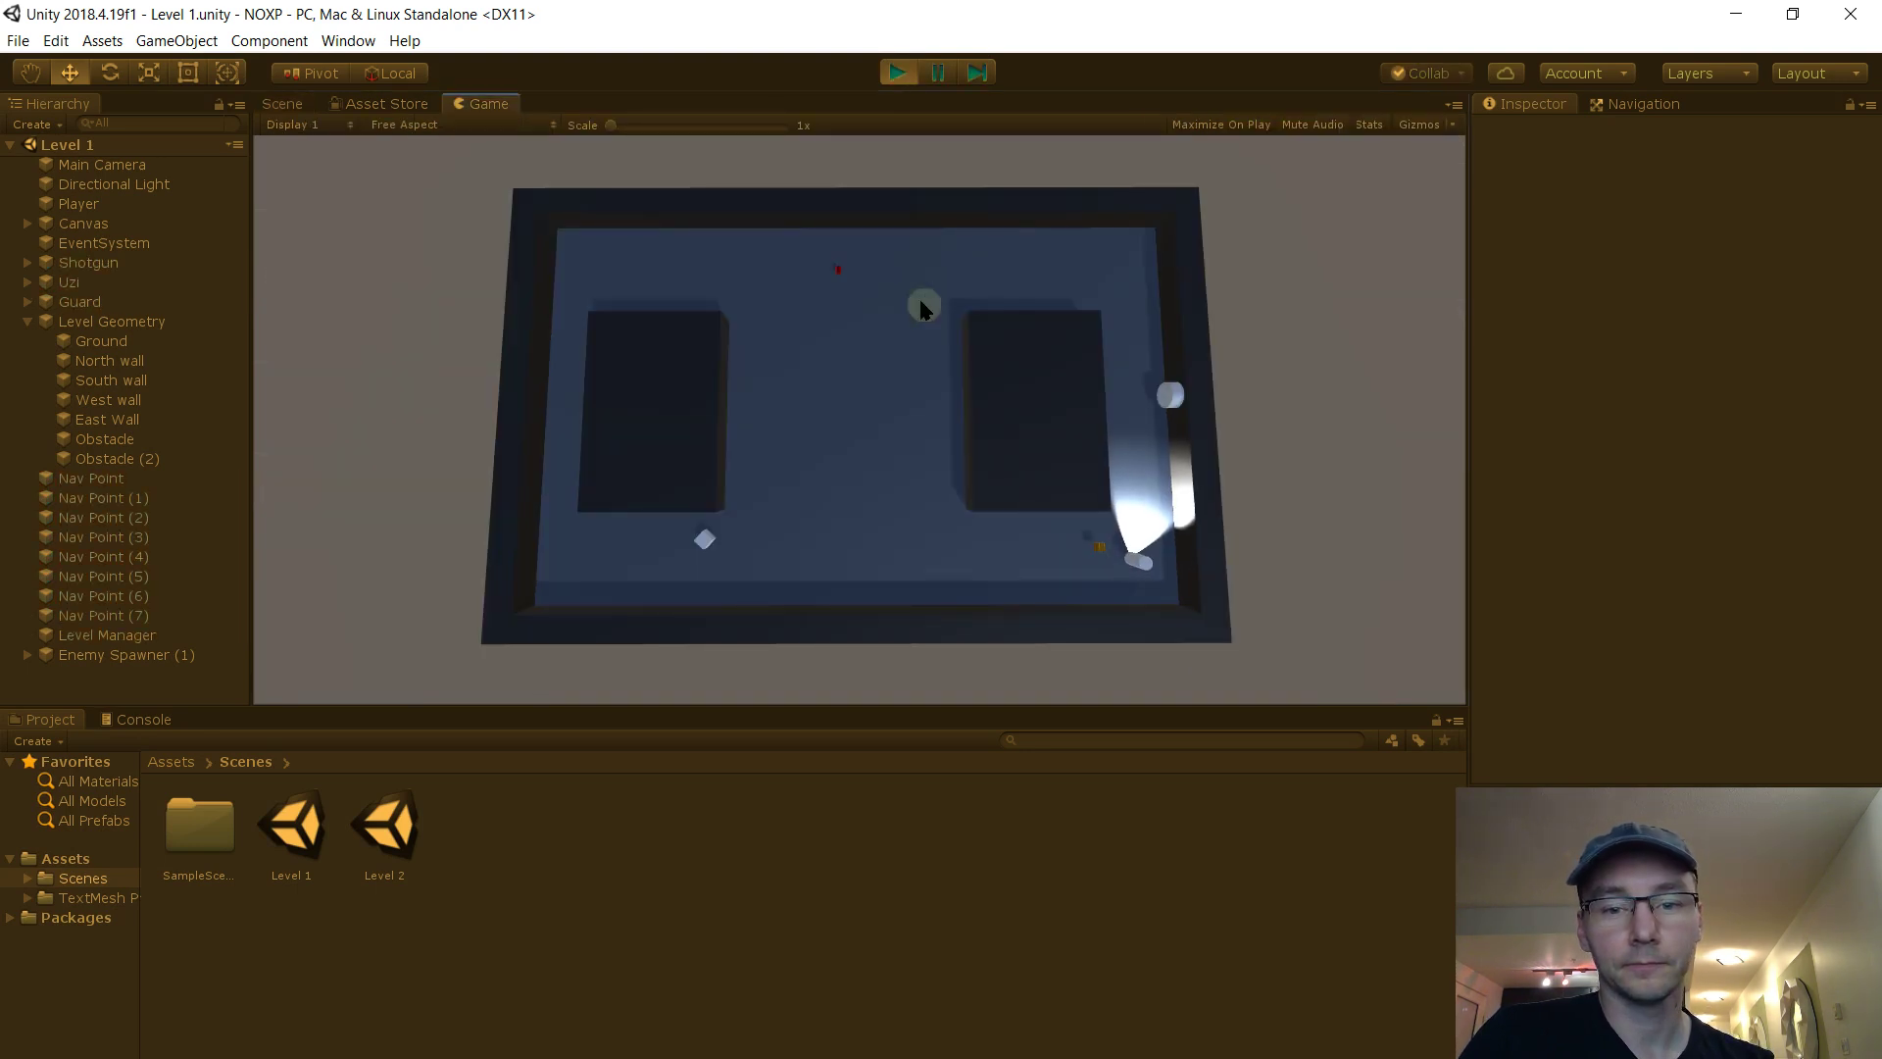
{"action": "key", "text": "w"}
{"action": "key", "text": "d"}
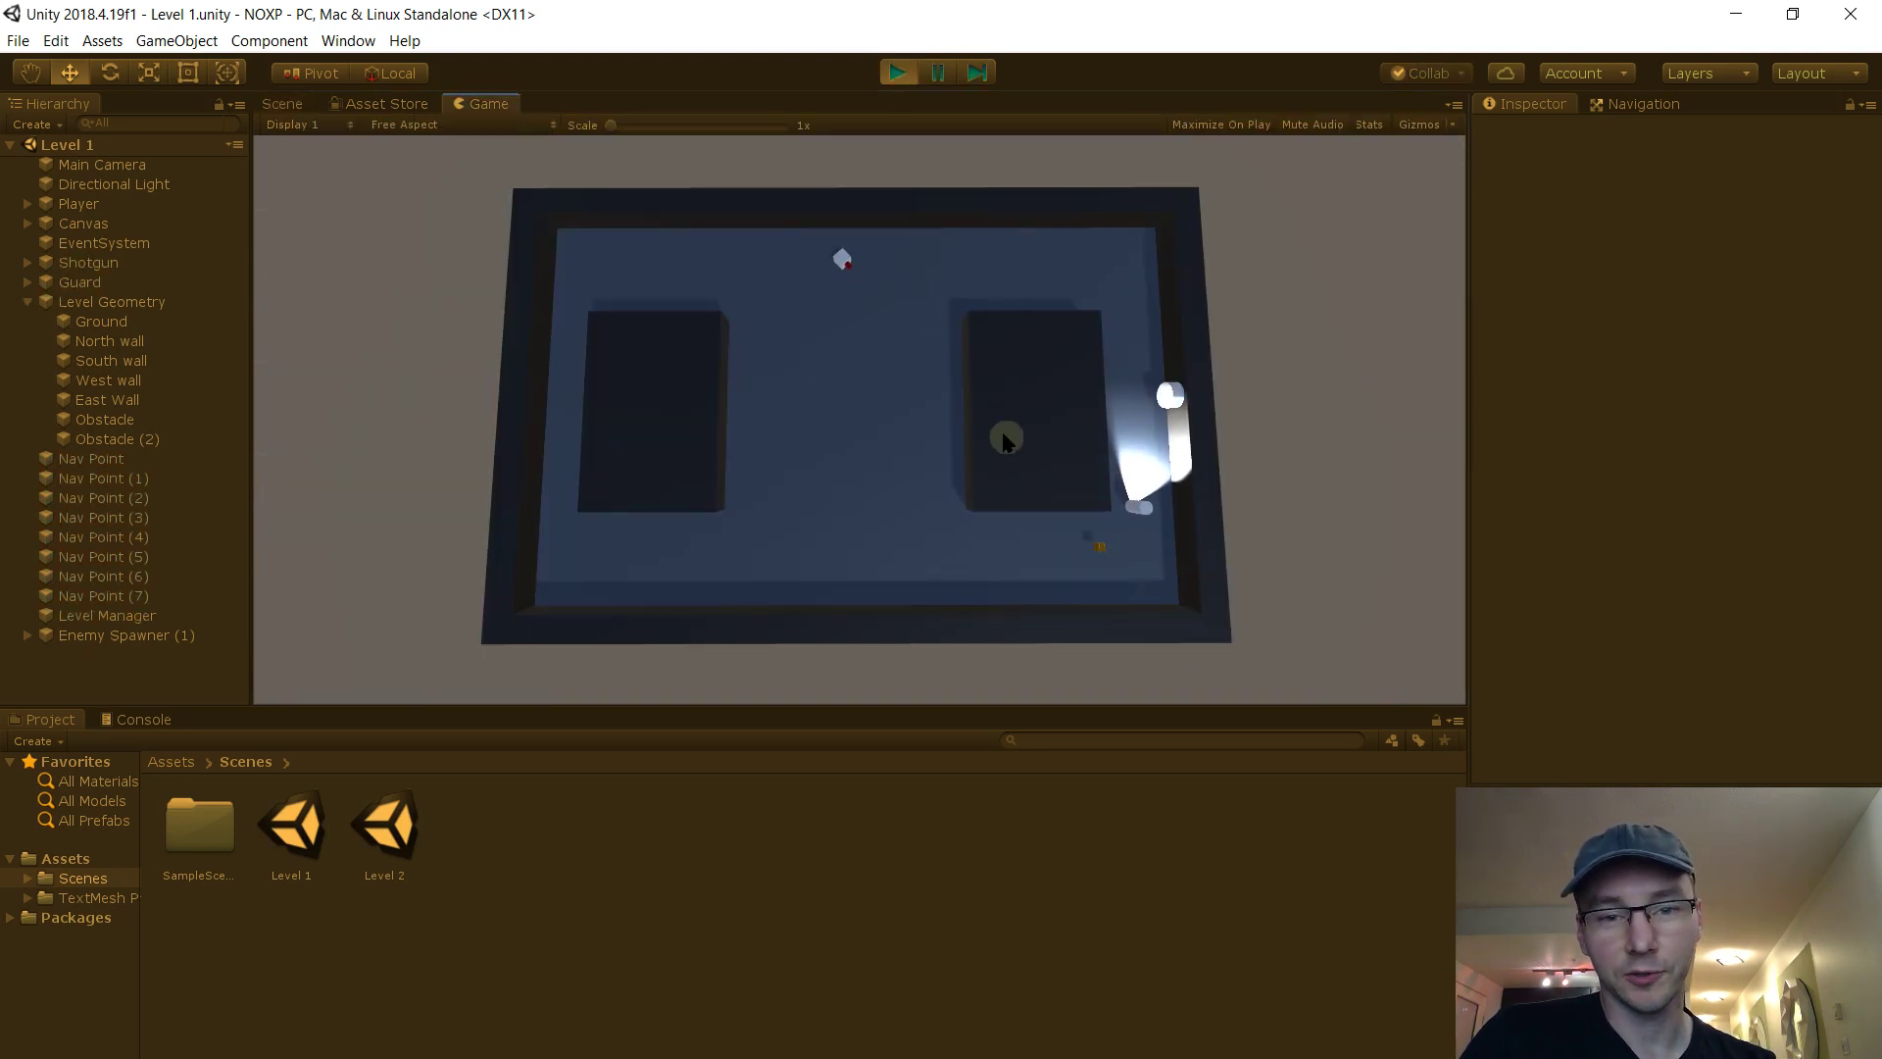
{"action": "key", "text": "w"}
{"action": "left_click", "coordinate": [1137, 510]}
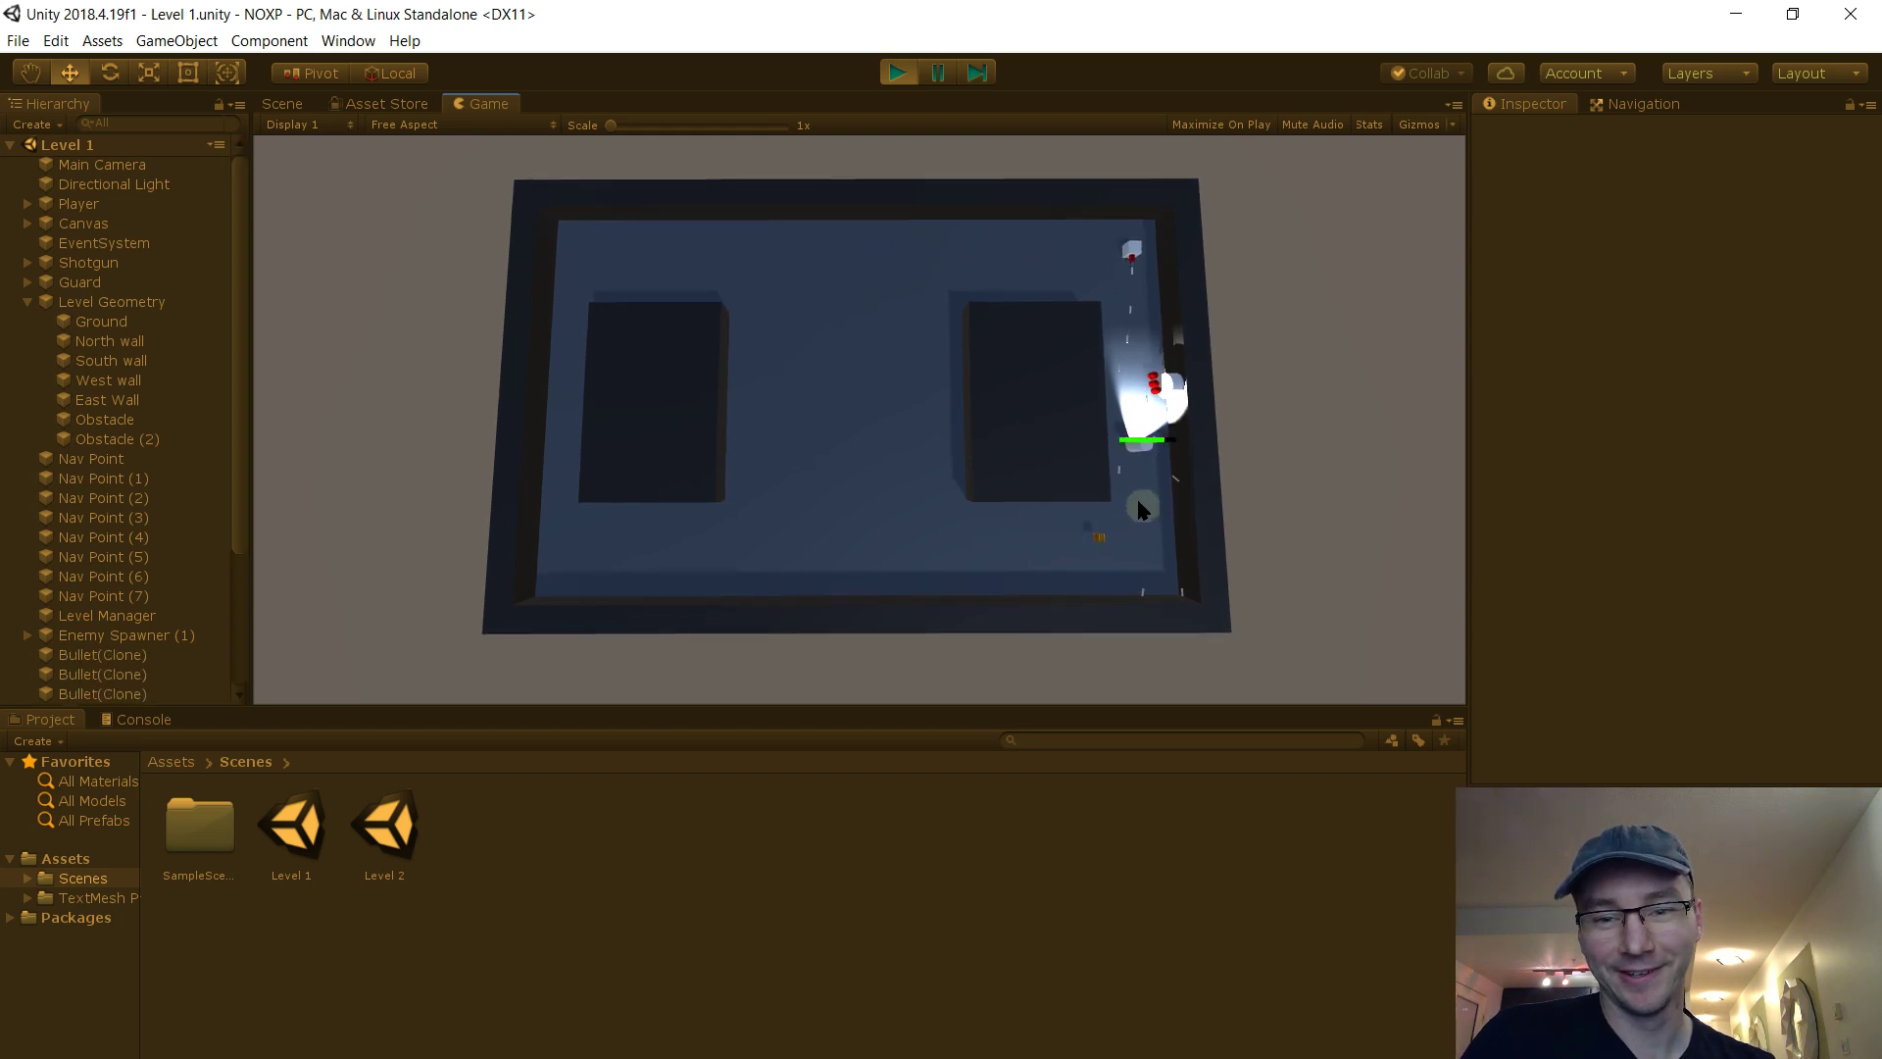
{"action": "left_click", "coordinate": [1150, 446]}
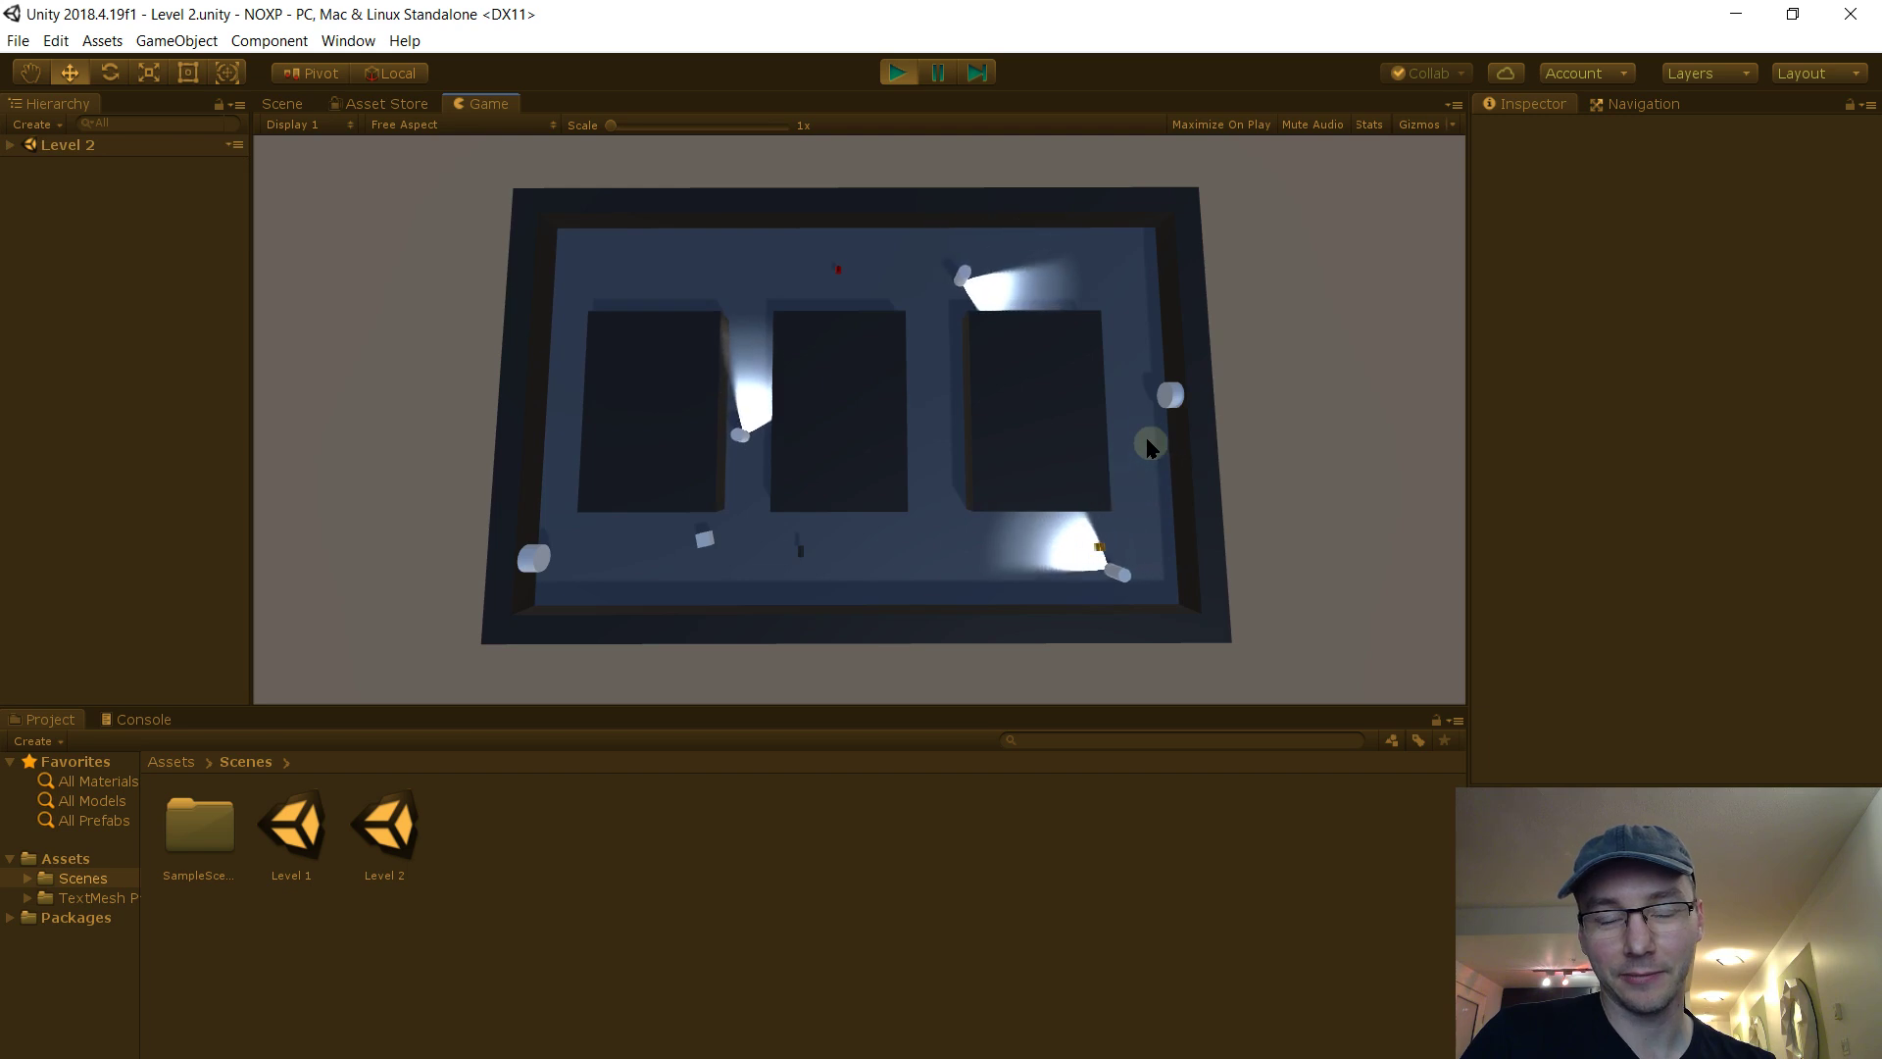
Move the player and fire a weapon in Level 2 during the playtest, and switch to the Scene view
{"action": "key", "text": "d"}
{"action": "left_click", "coordinate": [1101, 573]}
{"action": "key", "text": "ctrl+1"}
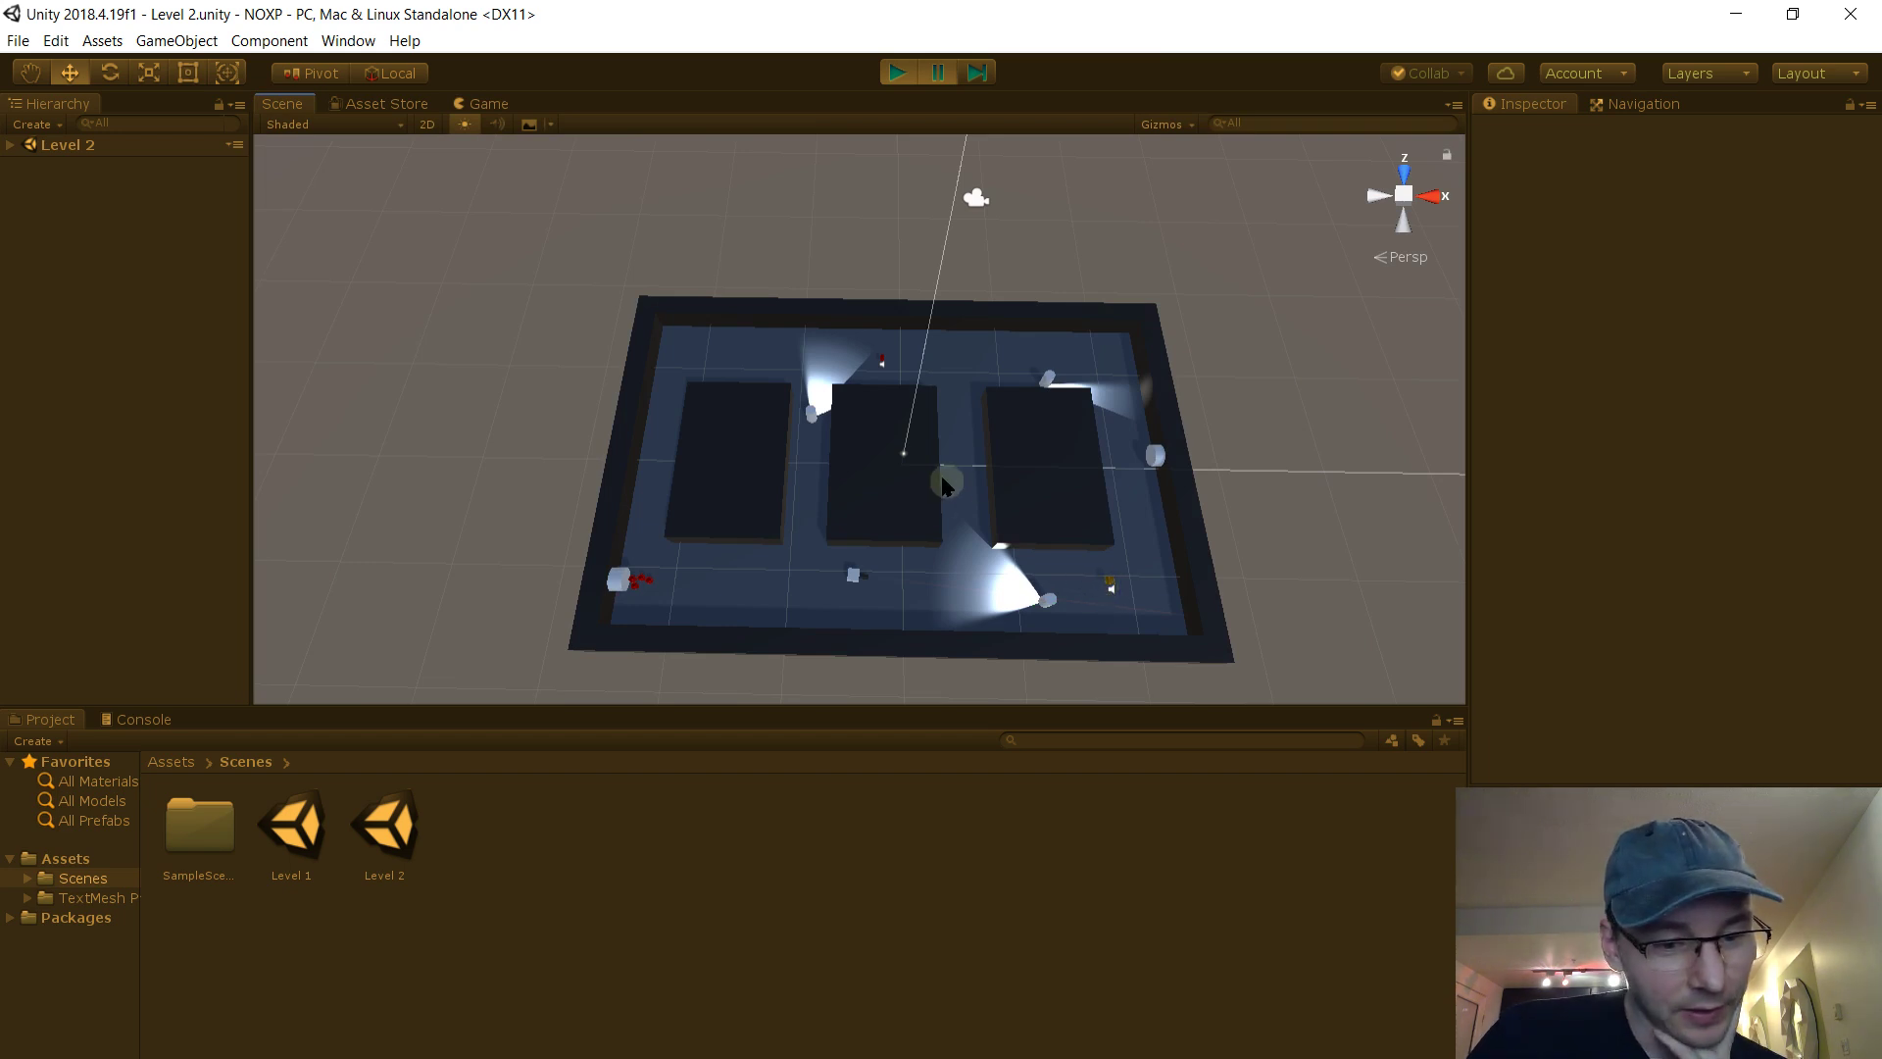
Check the source line of the unassigned spawnPoint error in Visual Studio, and look over the Level 2 hierarchy in Unity
{"action": "double_click", "coordinate": [696, 761]}
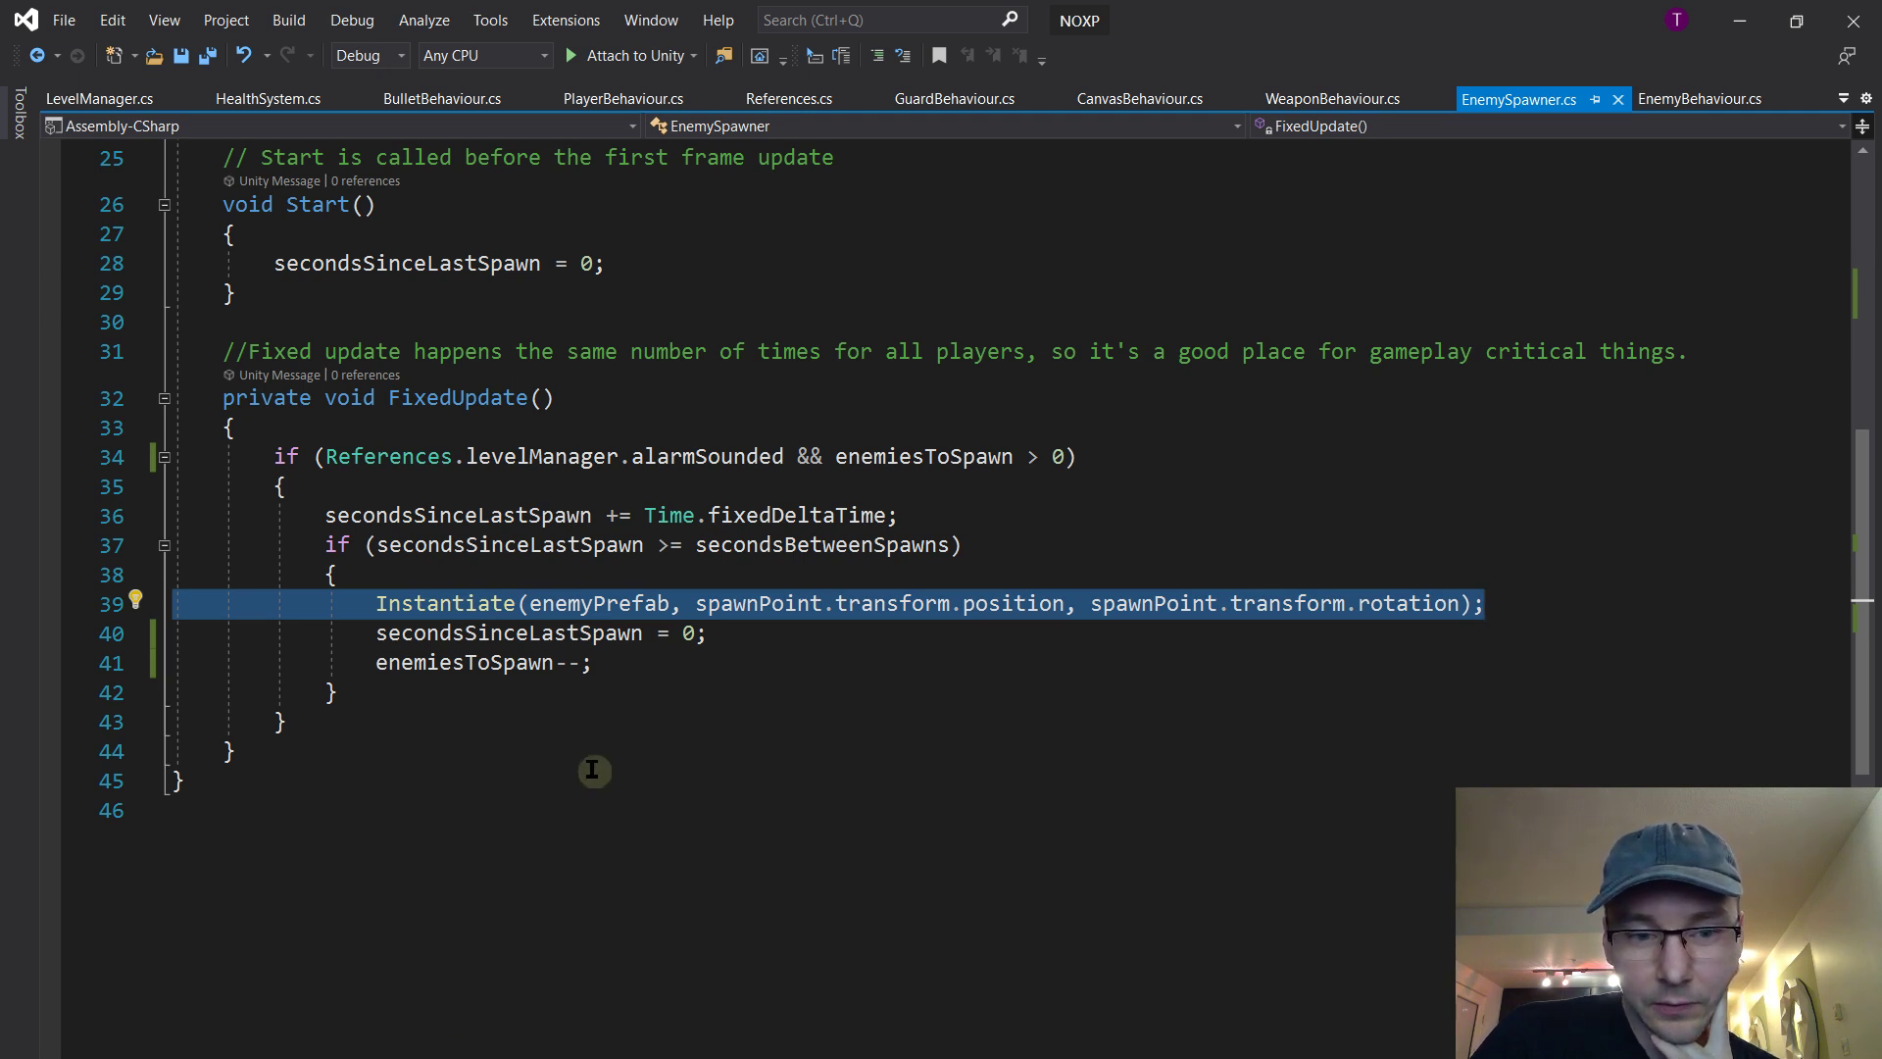
{"action": "key", "text": "alt+Tab"}
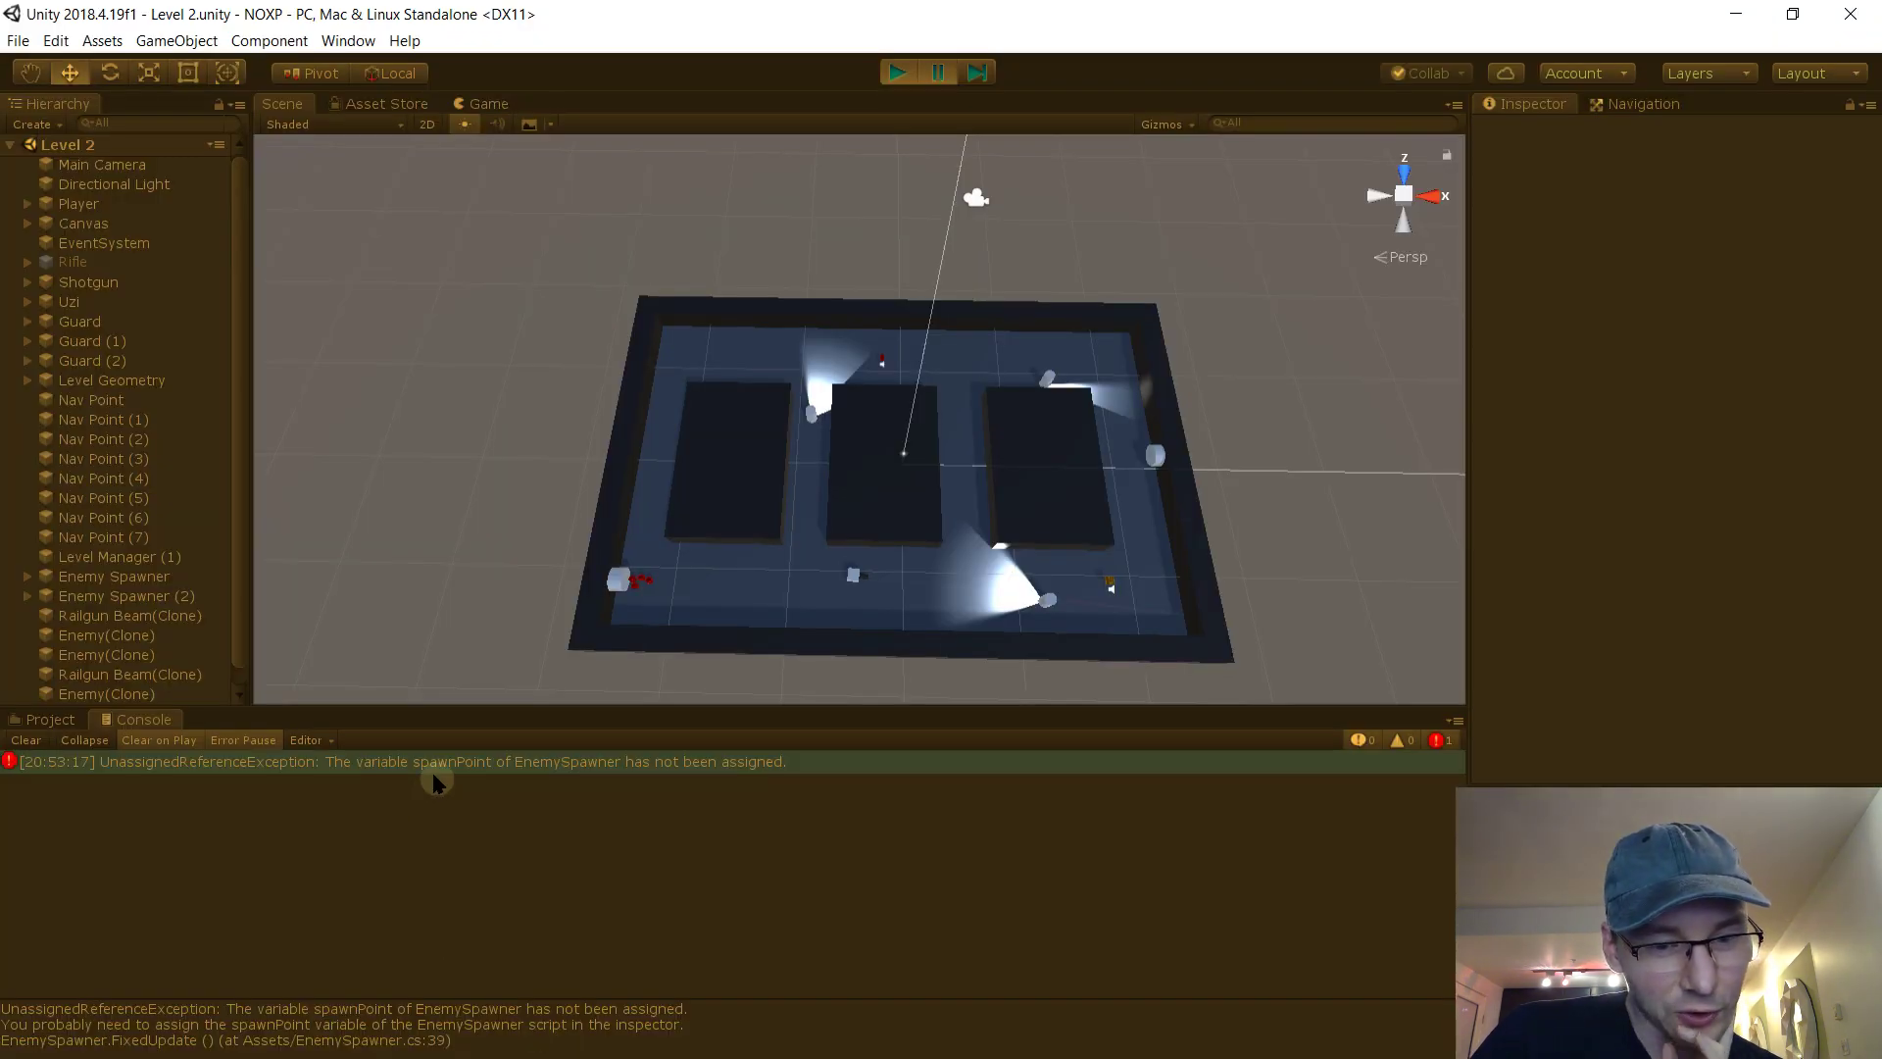
{"action": "double_click", "coordinate": [638, 765]}
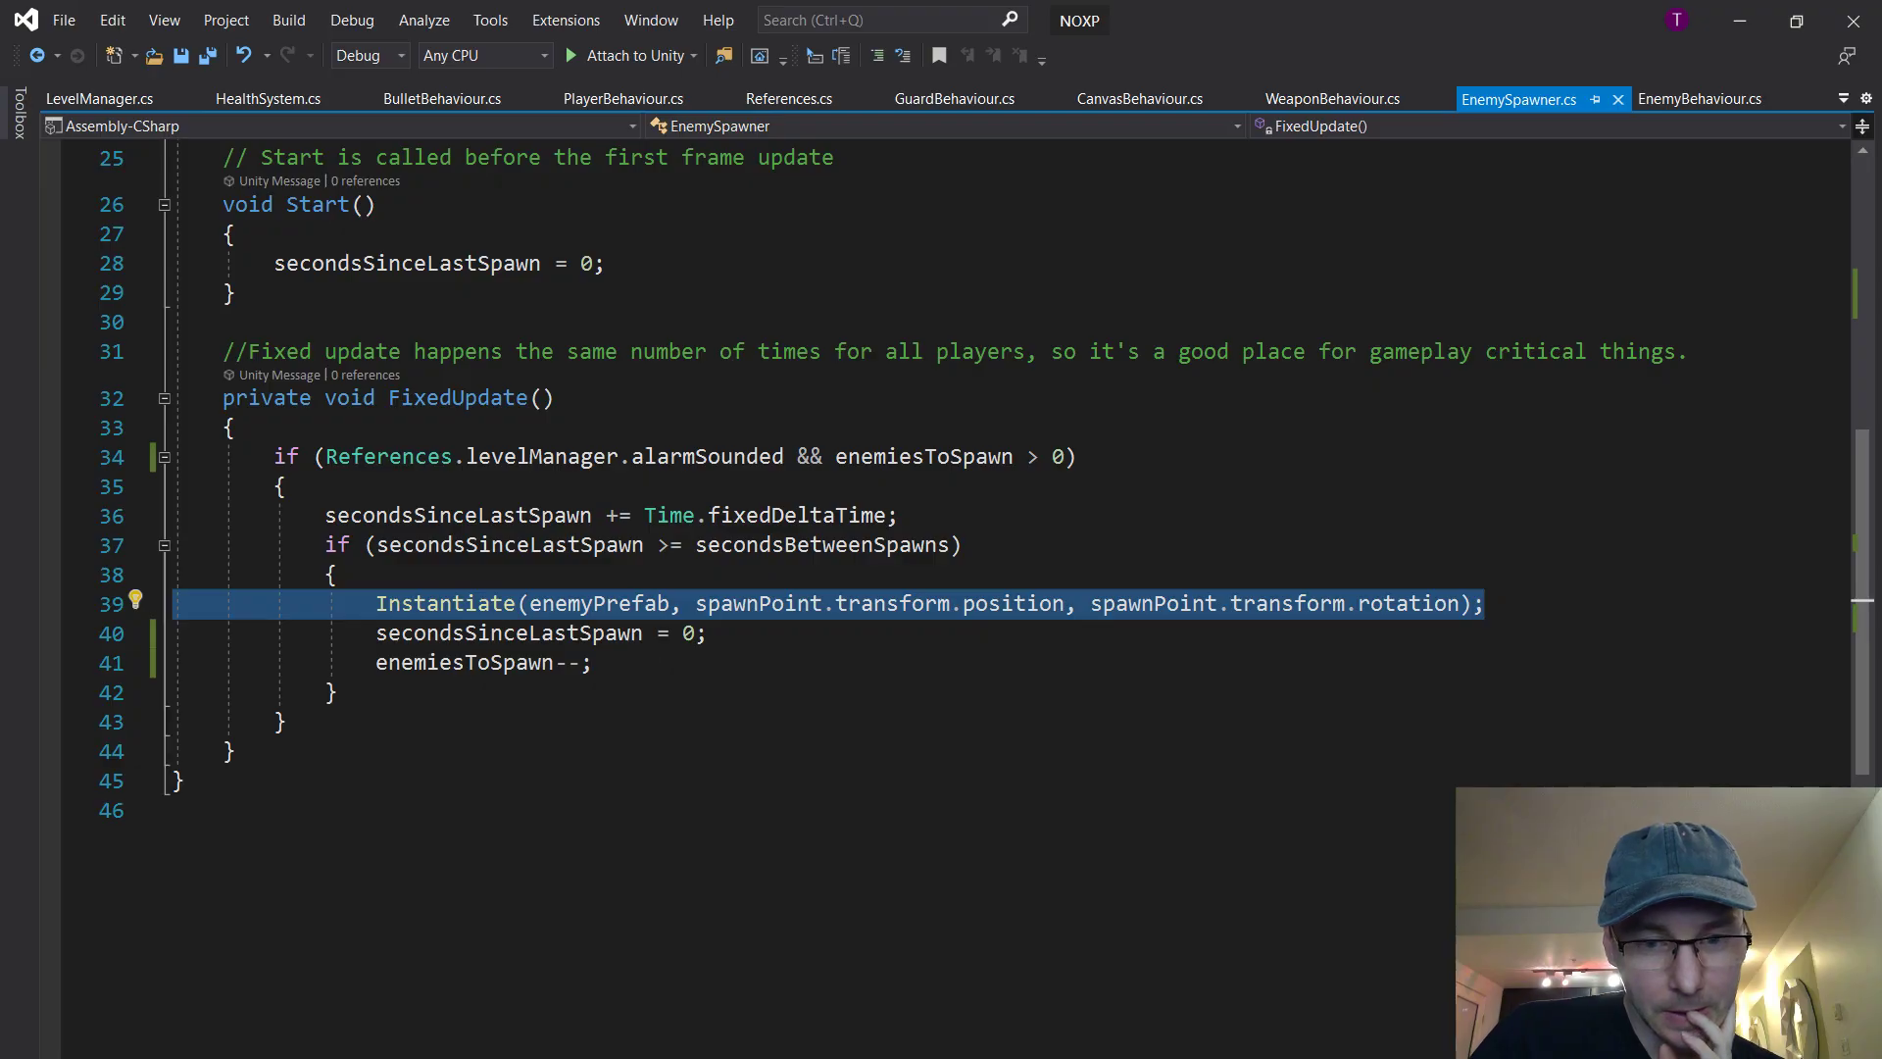
{"action": "key", "text": "alt+Tab"}
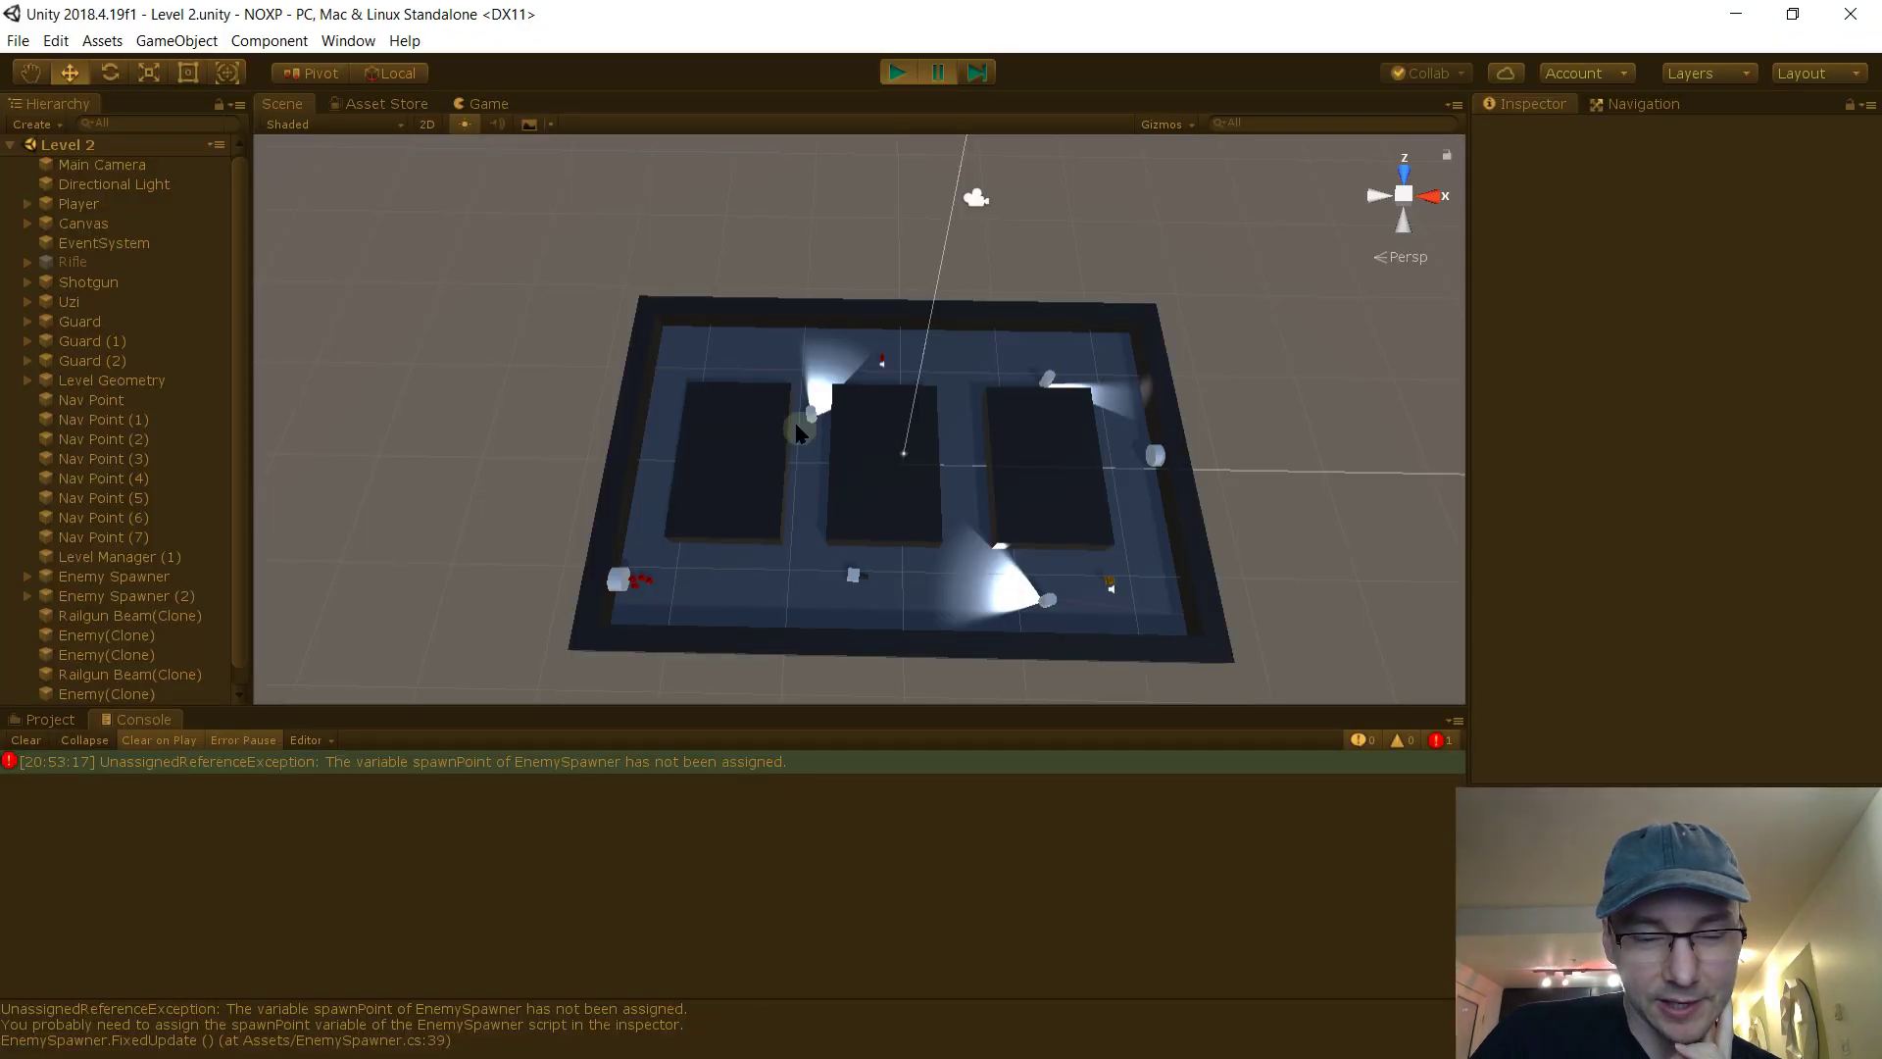
{"action": "left_click_drag", "start_coordinate": [251, 320], "coordinate": [246, 392]}
{"action": "scroll", "coordinate": [145, 614], "scroll_direction": "down", "scroll_amount": 1}
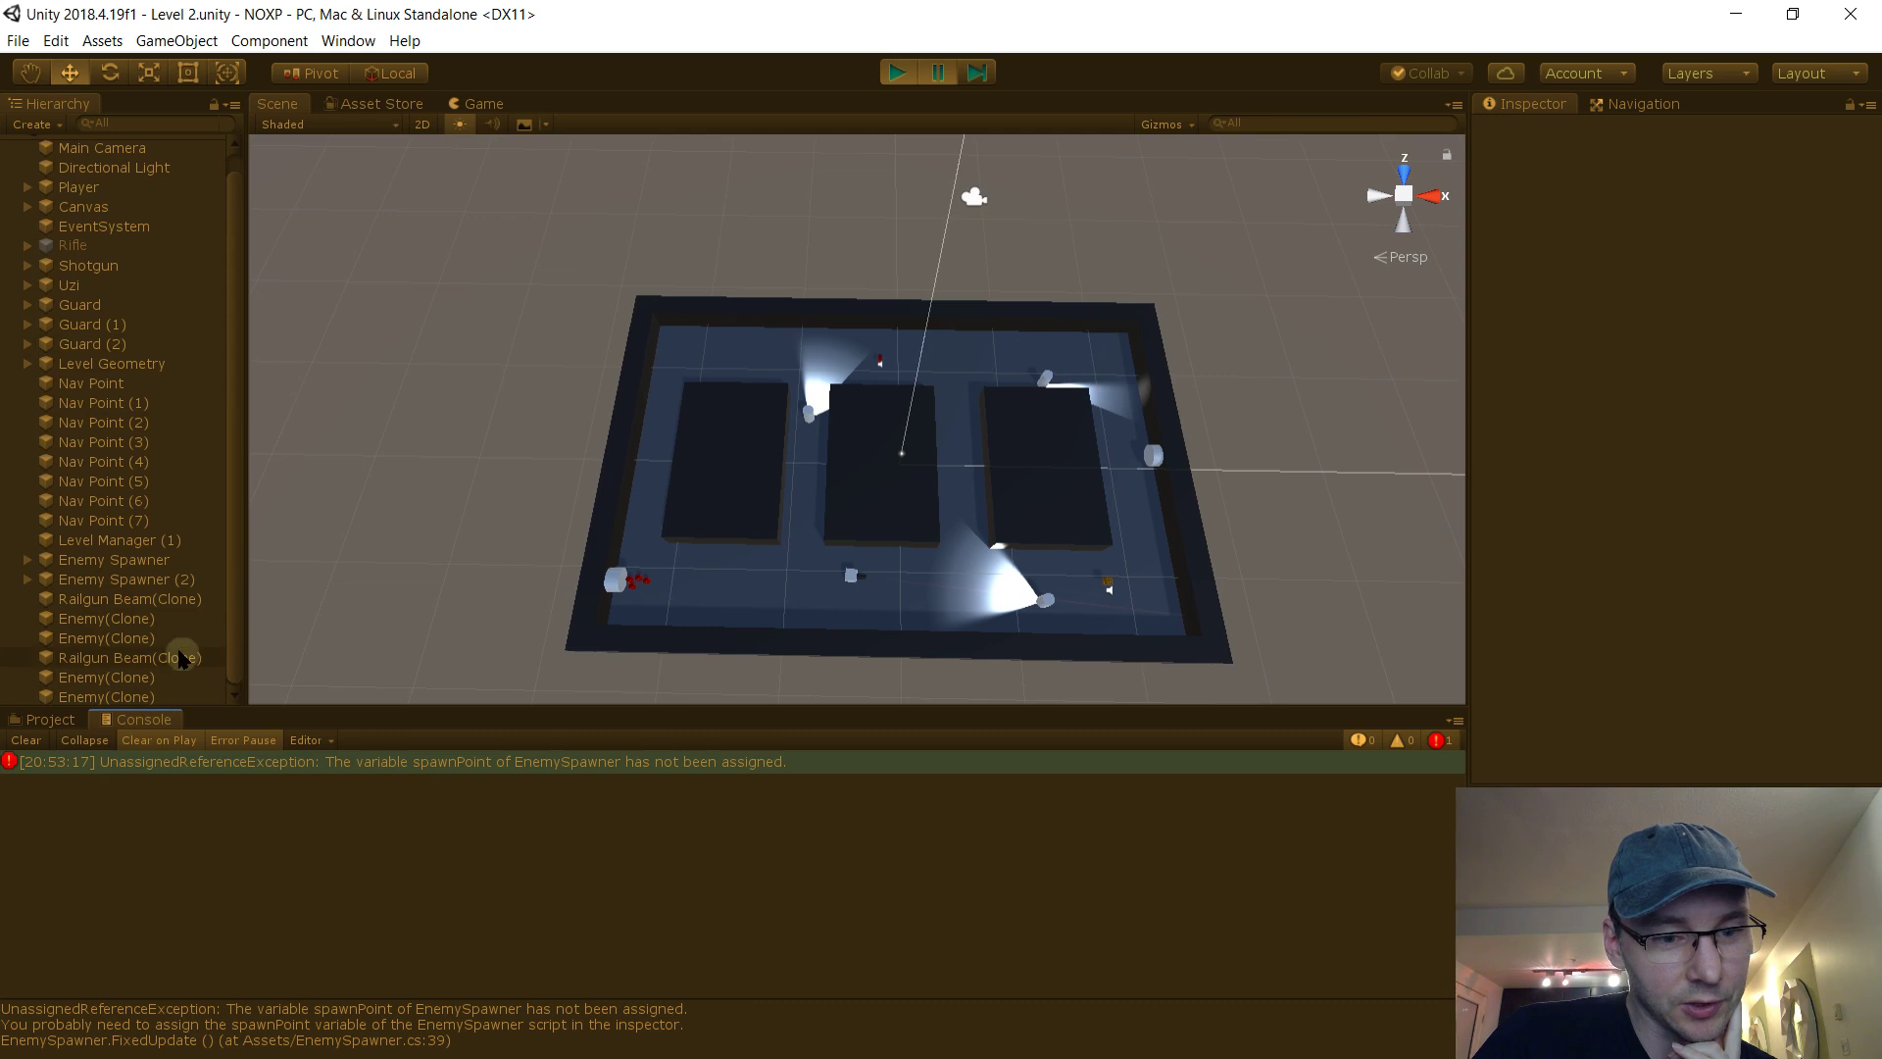
{"action": "scroll", "coordinate": [147, 231], "scroll_direction": "up", "scroll_amount": 1}
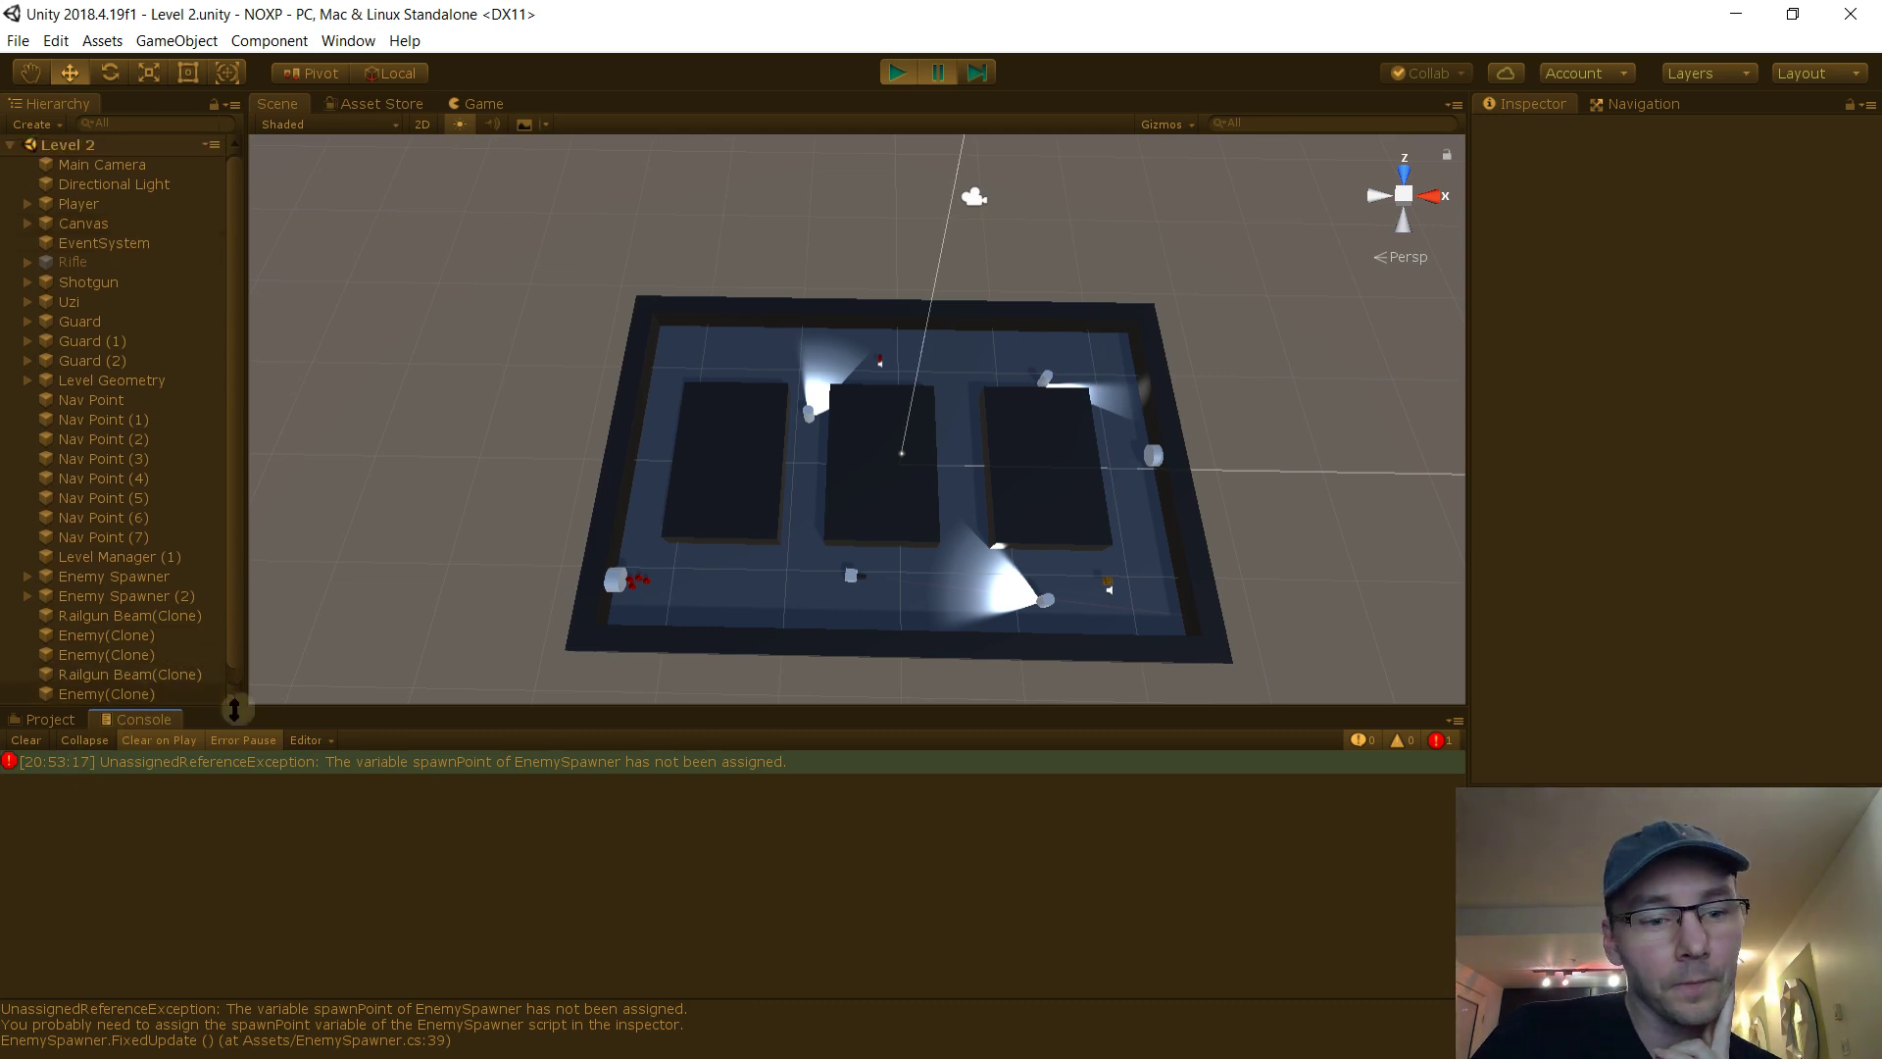
Recheck the source line of the unassigned spawnPoint error in Visual Studio, and expand both enemy spawners in Unity's Level 2 hierarchy
{"action": "double_click", "coordinate": [204, 761]}
{"action": "key", "text": "alt+Tab"}
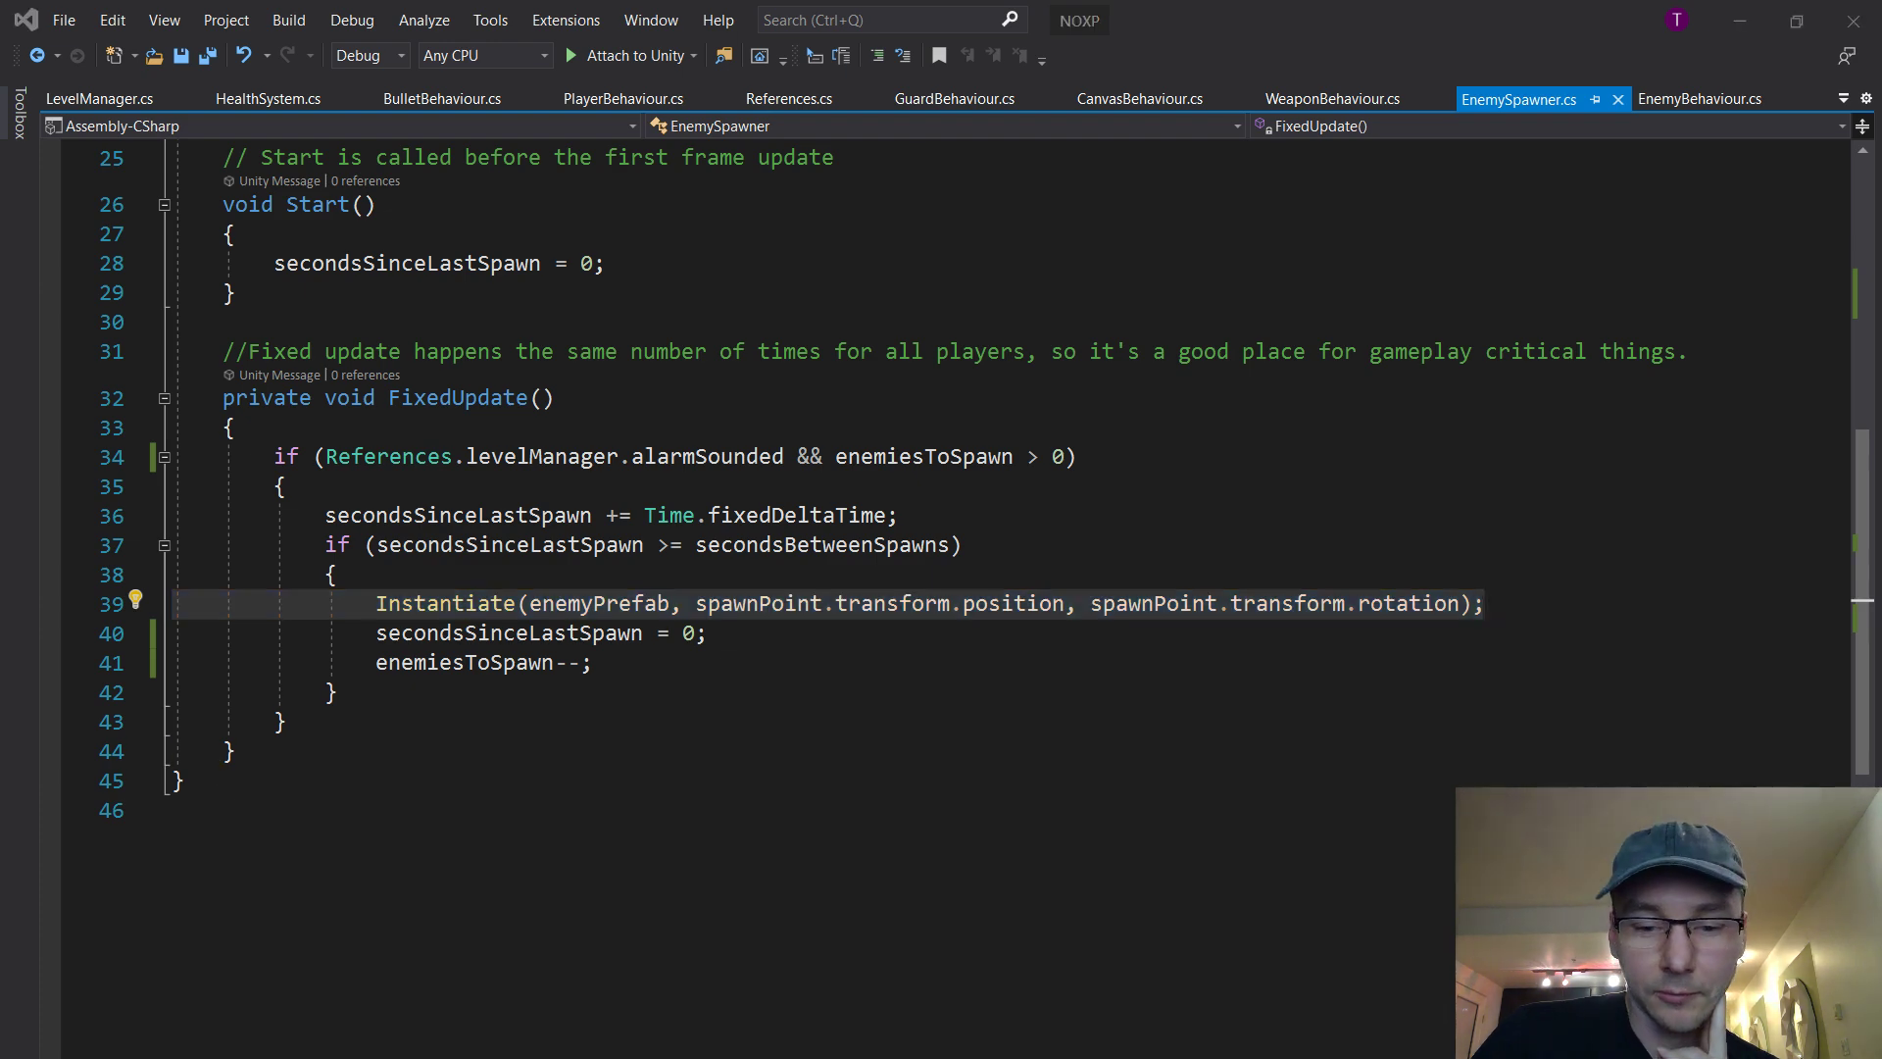
{"action": "scroll", "coordinate": [82, 559], "scroll_direction": "down", "scroll_amount": 1}
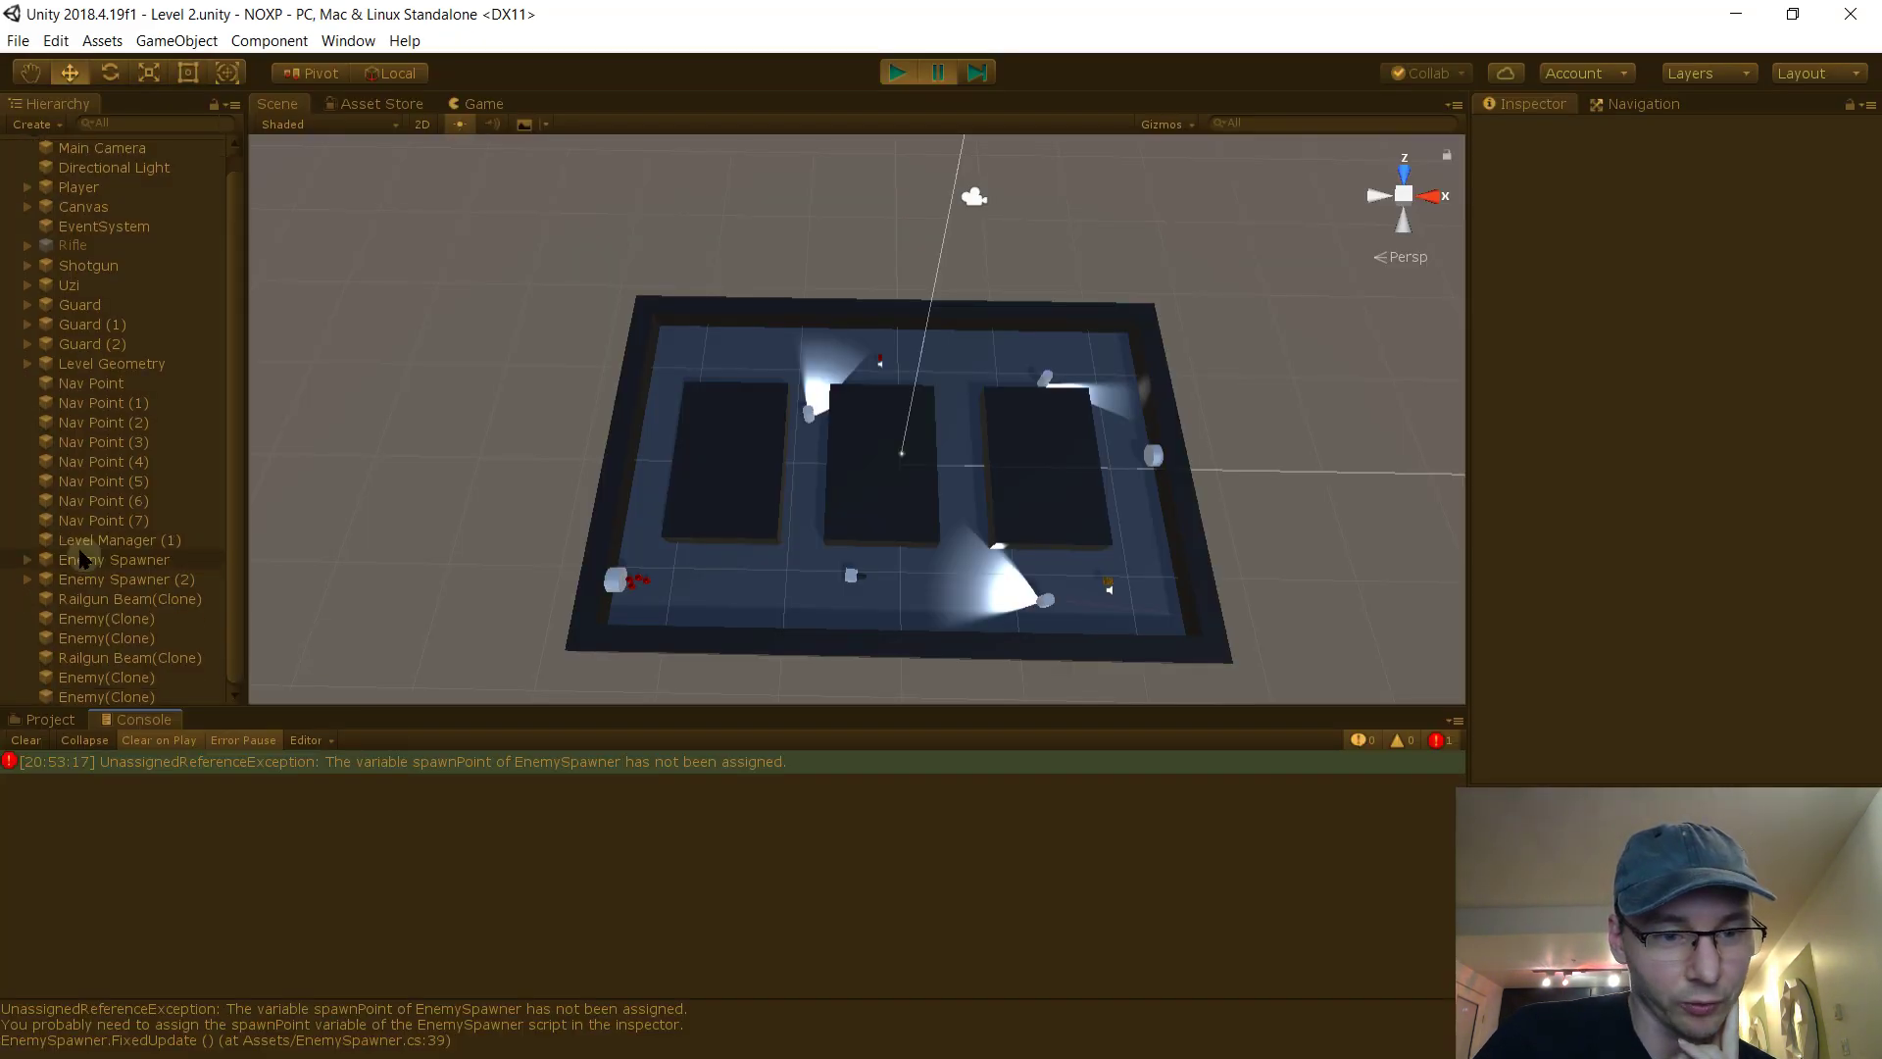
{"action": "left_click", "coordinate": [27, 559]}
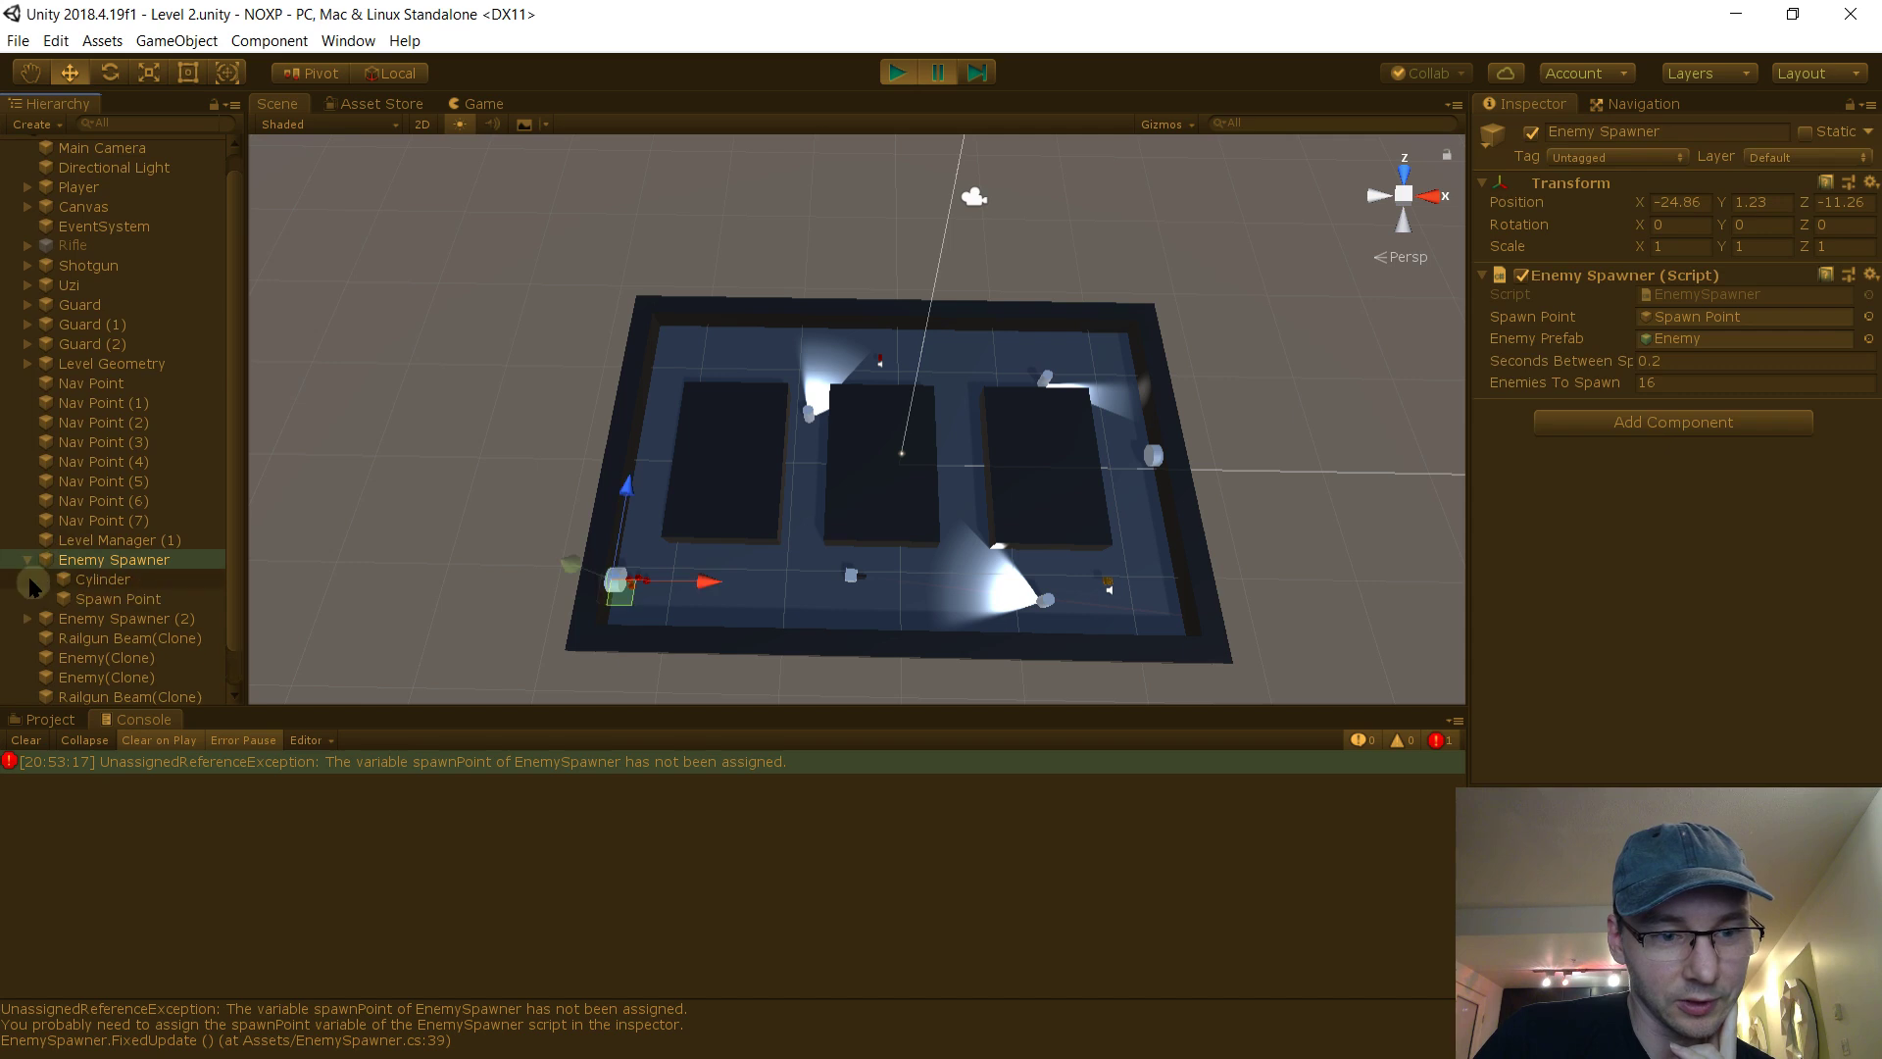
{"action": "left_click", "coordinate": [33, 599]}
{"action": "left_click", "coordinate": [28, 618]}
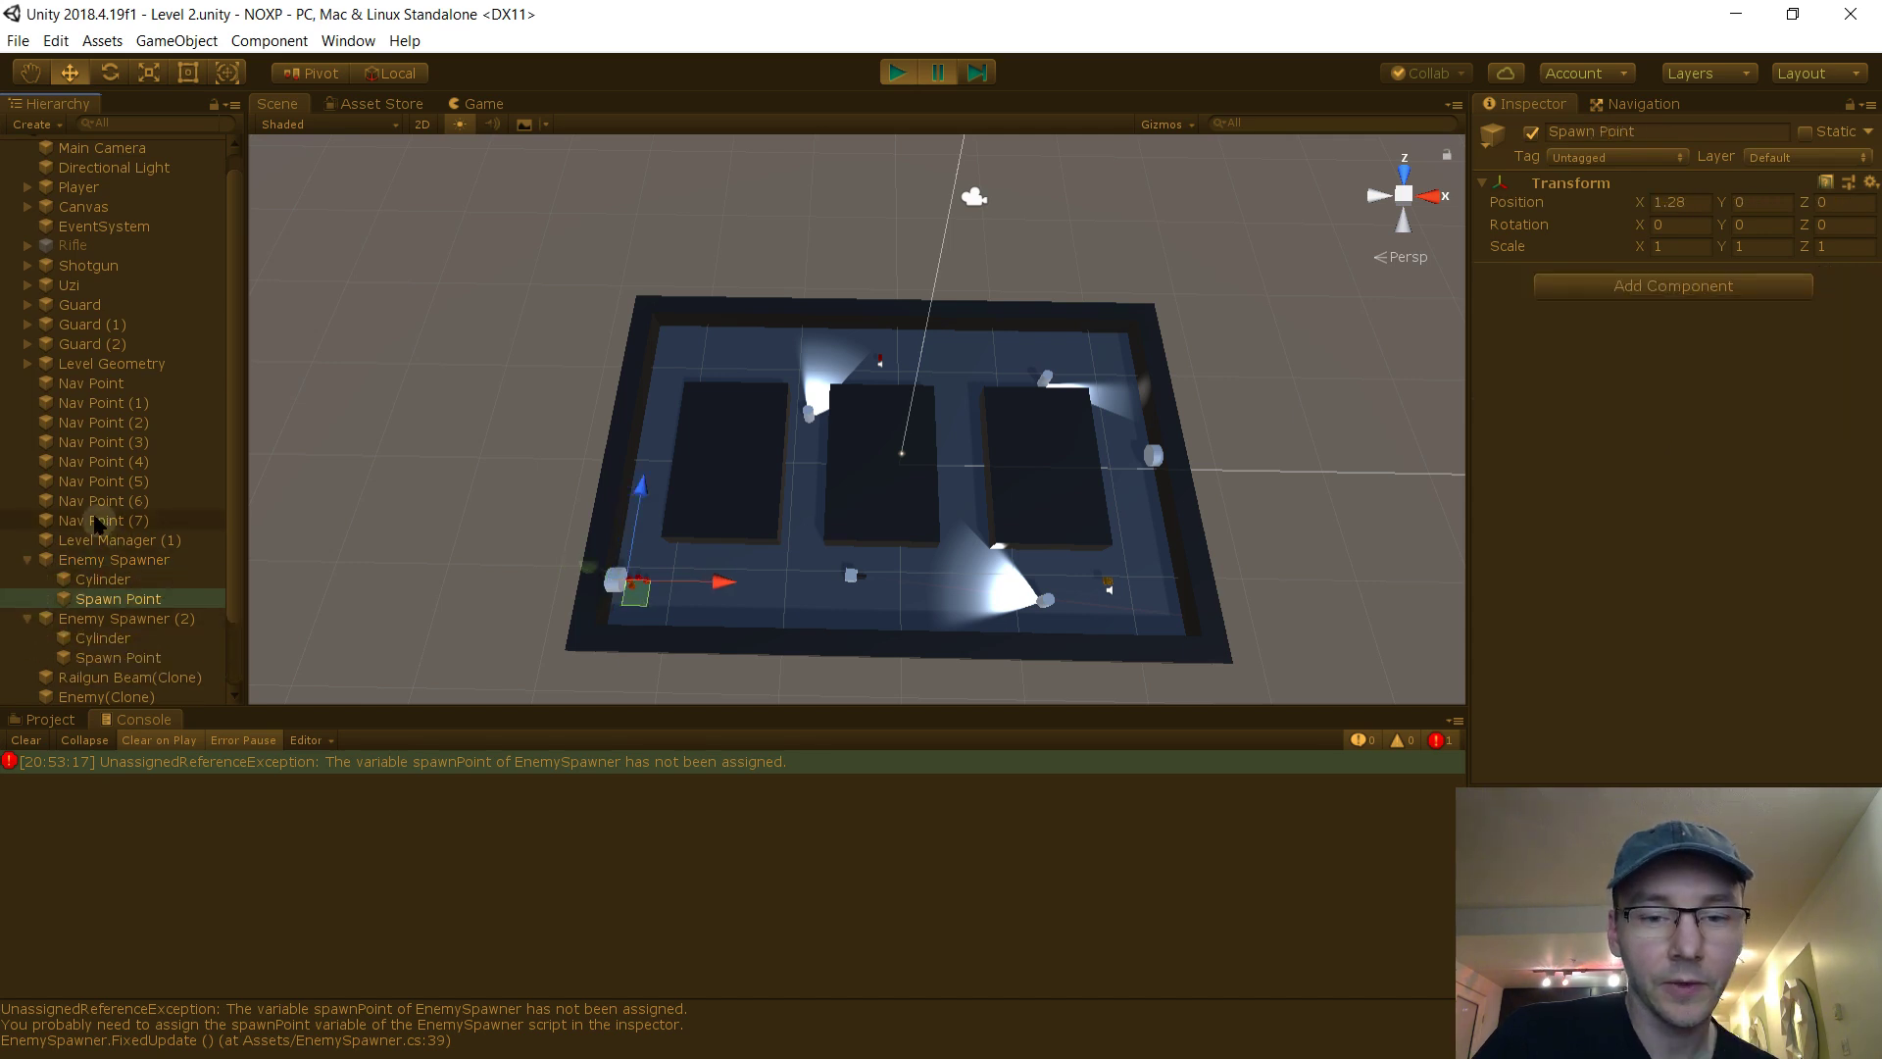
{"action": "scroll", "coordinate": [98, 526], "scroll_direction": "down", "scroll_amount": 4}
Inspect Enemy Spawner's Spawn Point reference and locate the referenced child object in the Scene view
{"action": "left_click", "coordinate": [164, 483]}
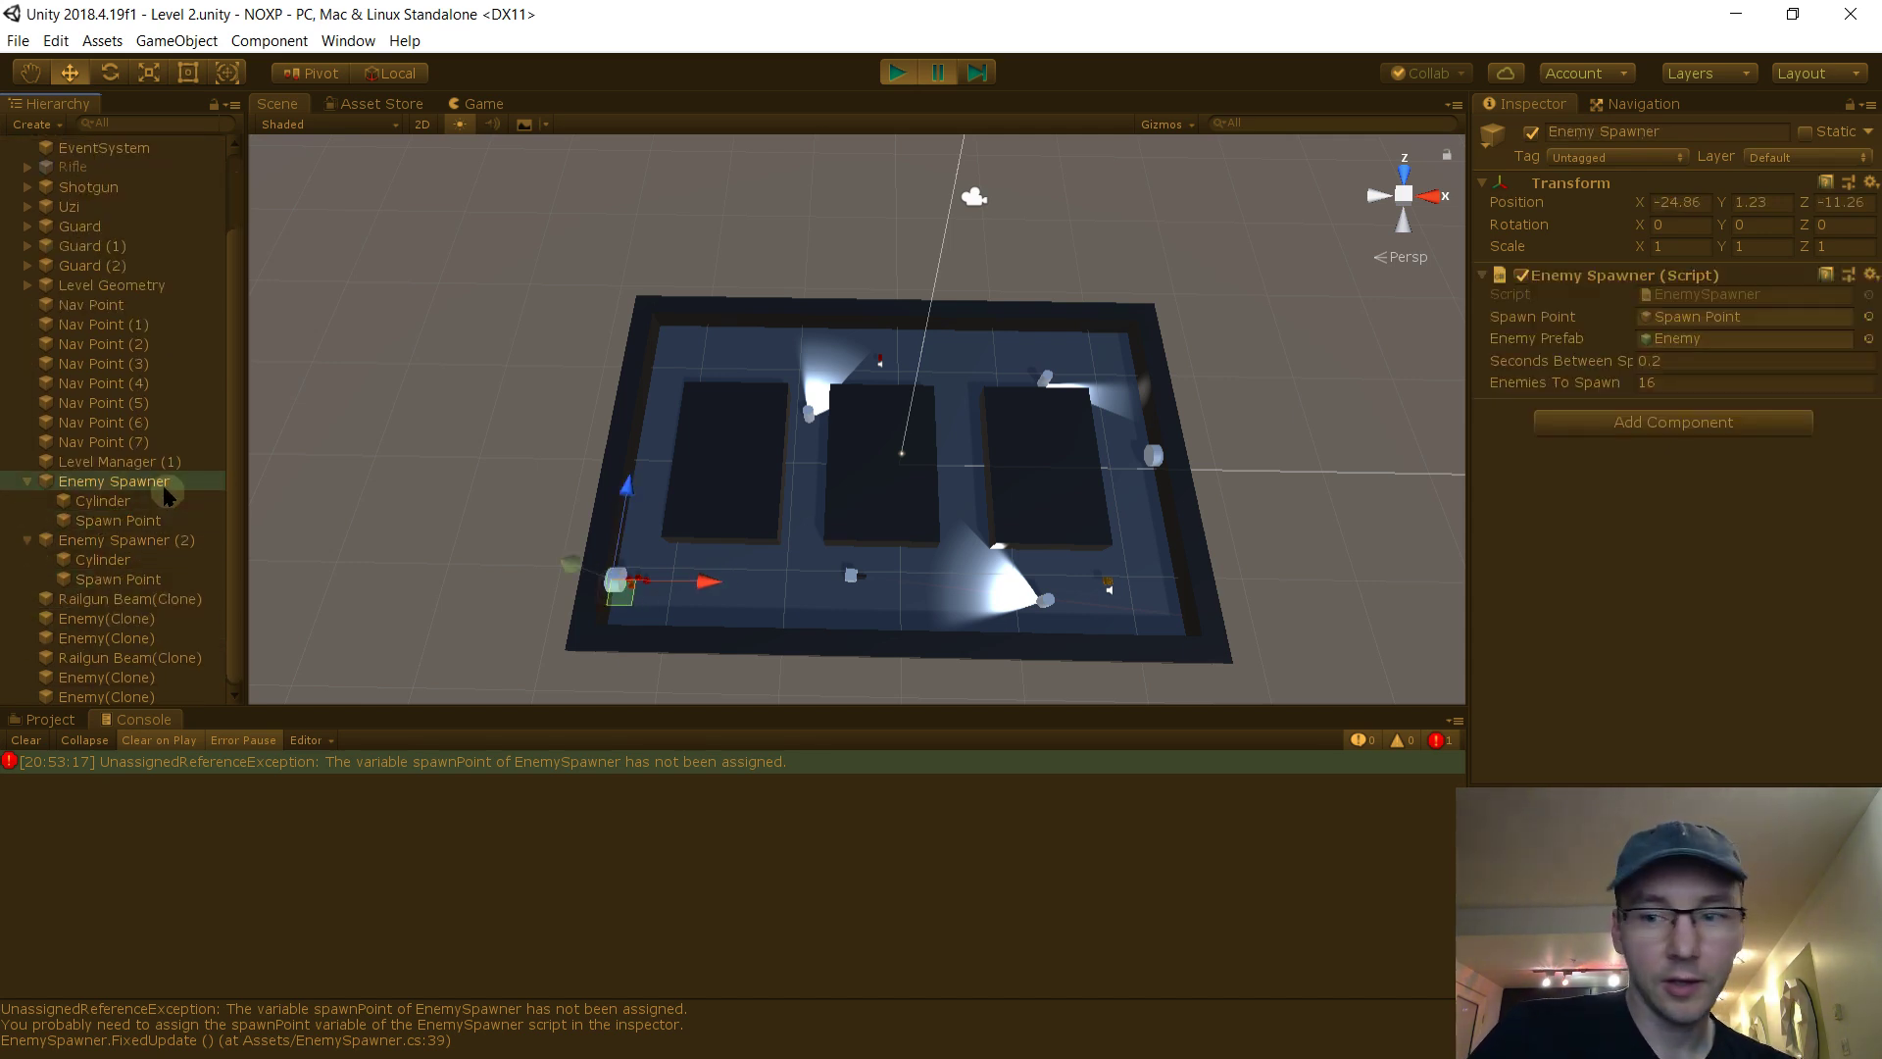
{"action": "left_click", "coordinate": [1683, 315]}
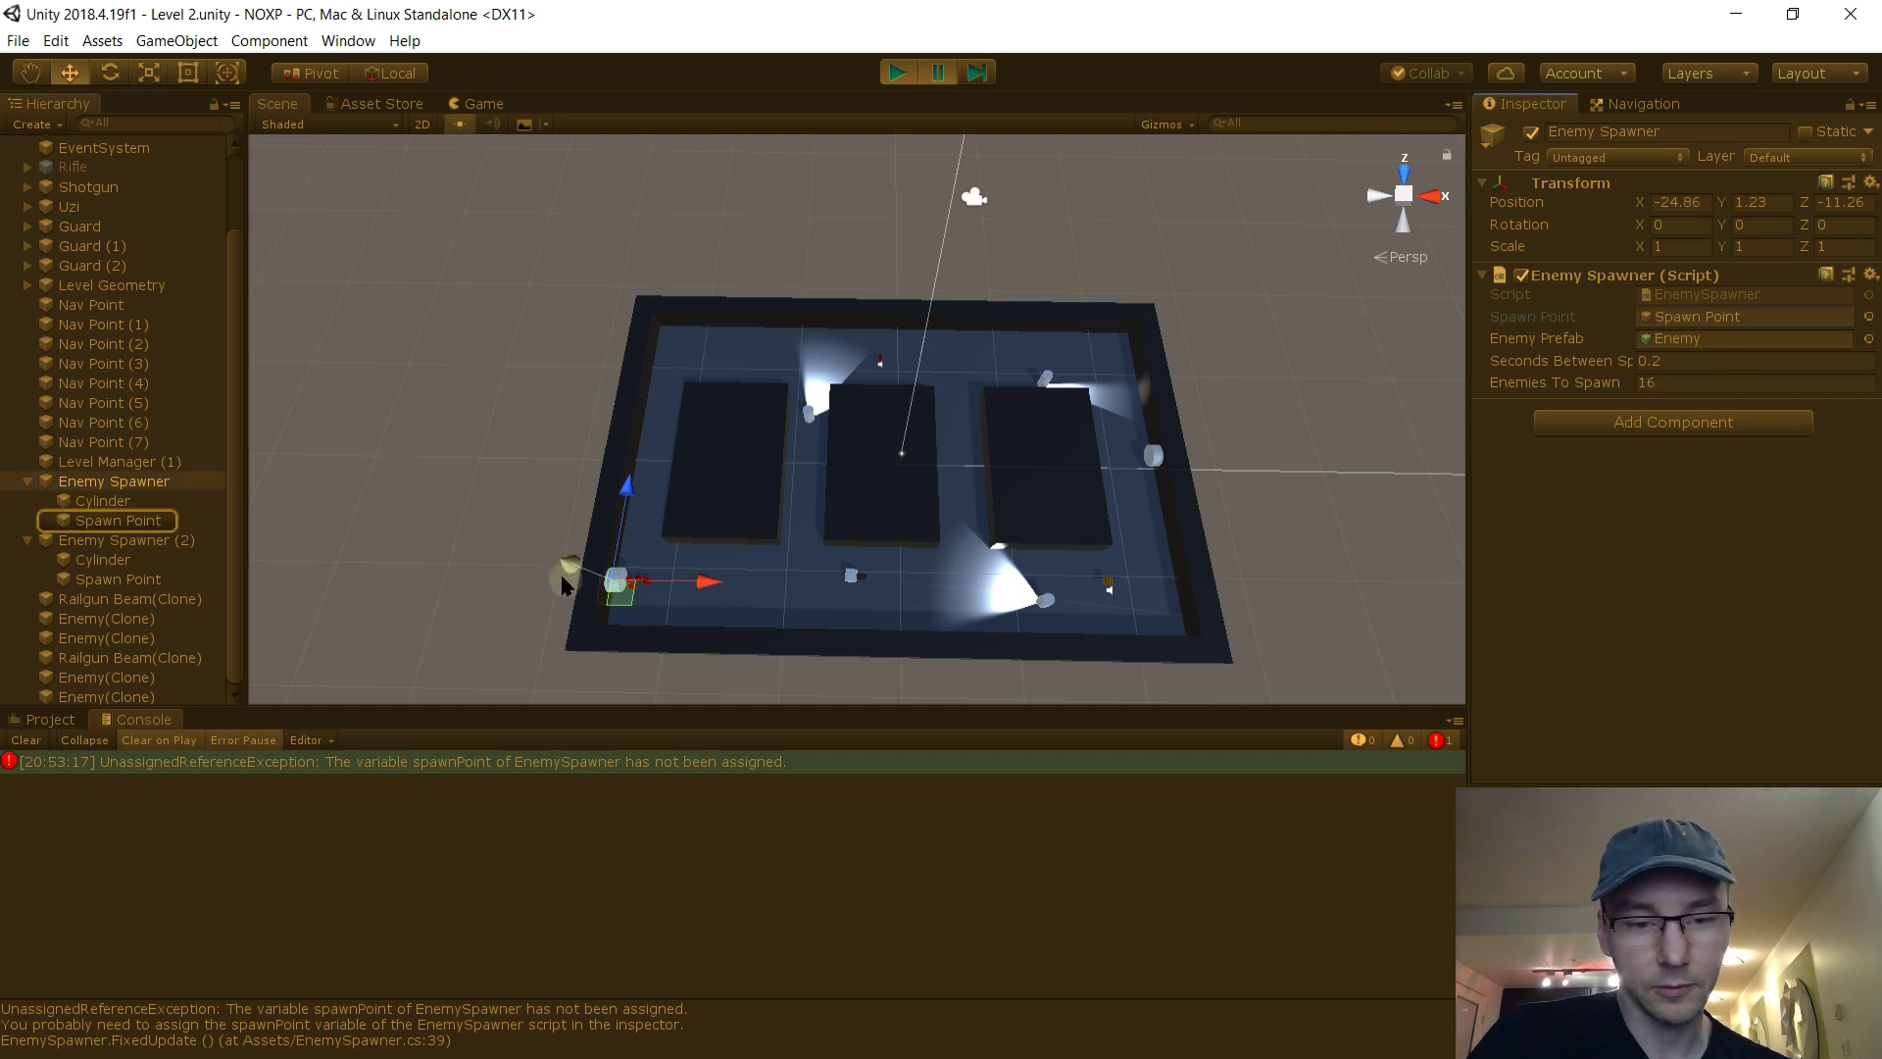
{"action": "key", "text": "f"}
{"action": "left_click", "coordinate": [1700, 321]}
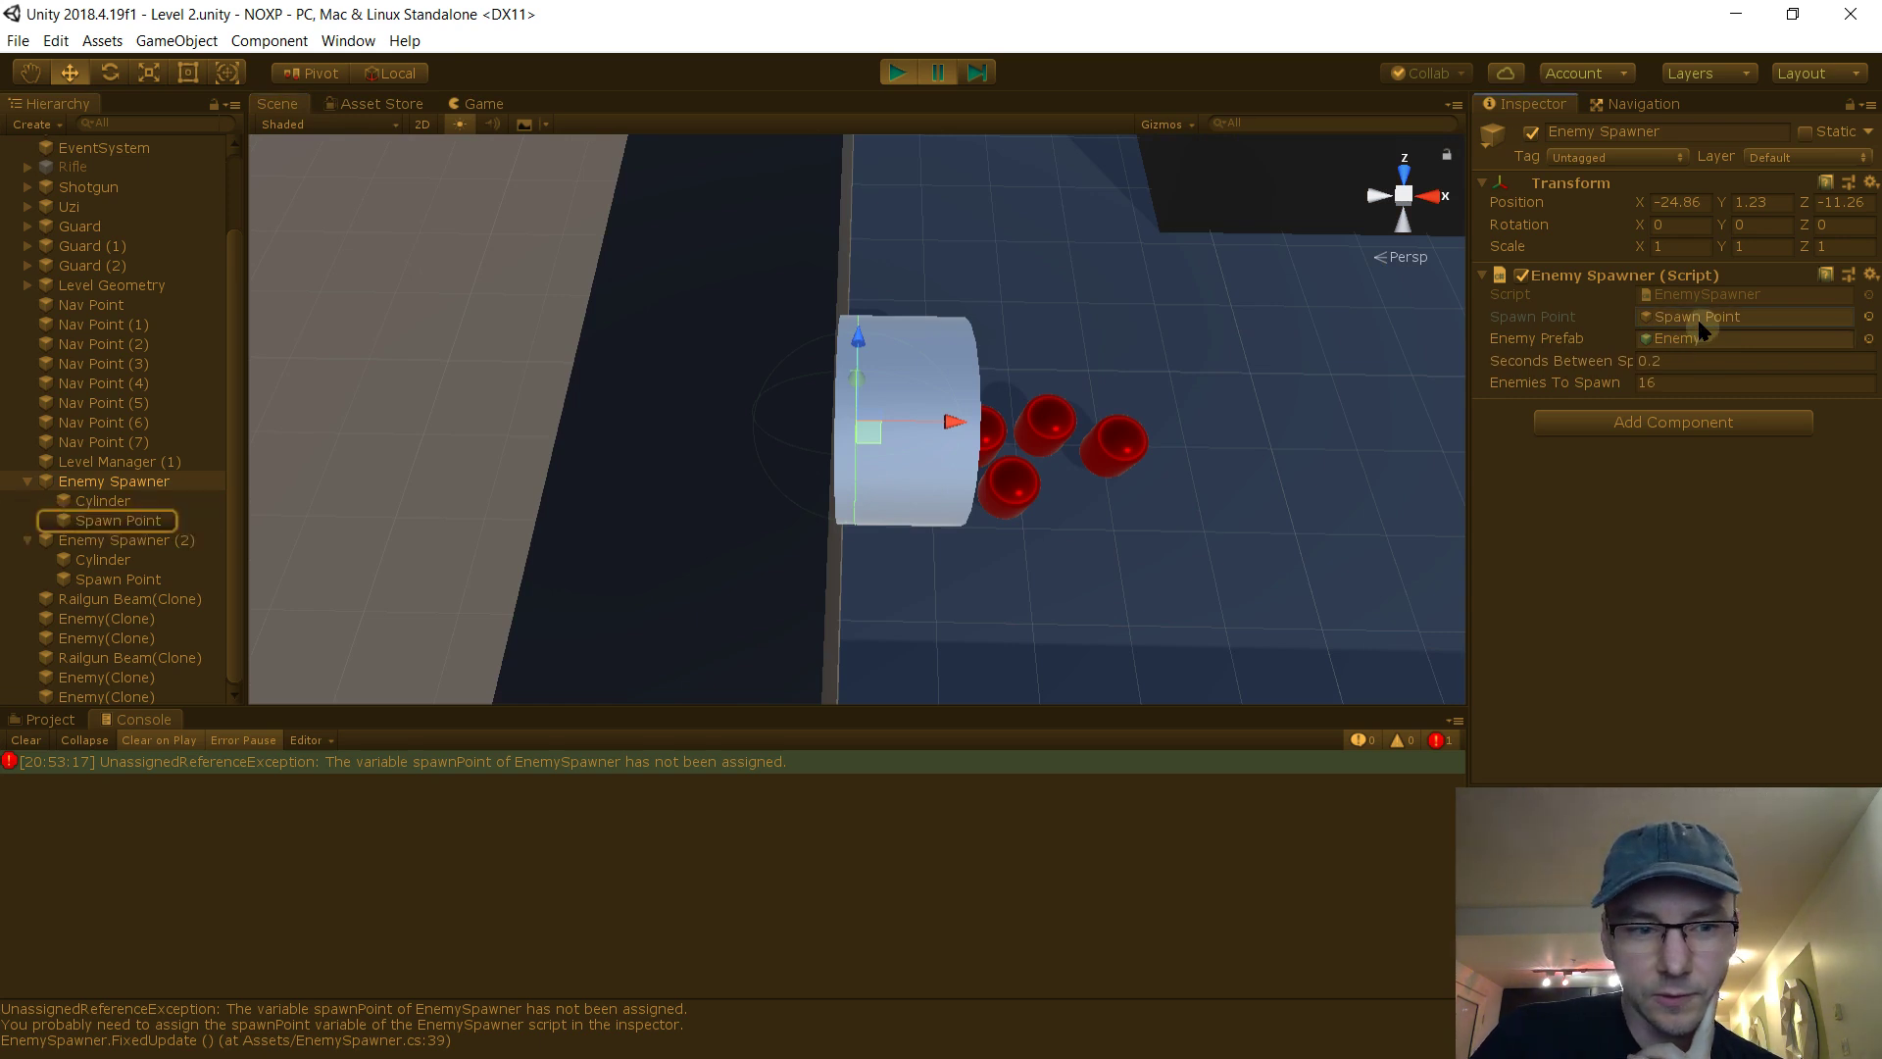
{"action": "left_click", "coordinate": [119, 520]}
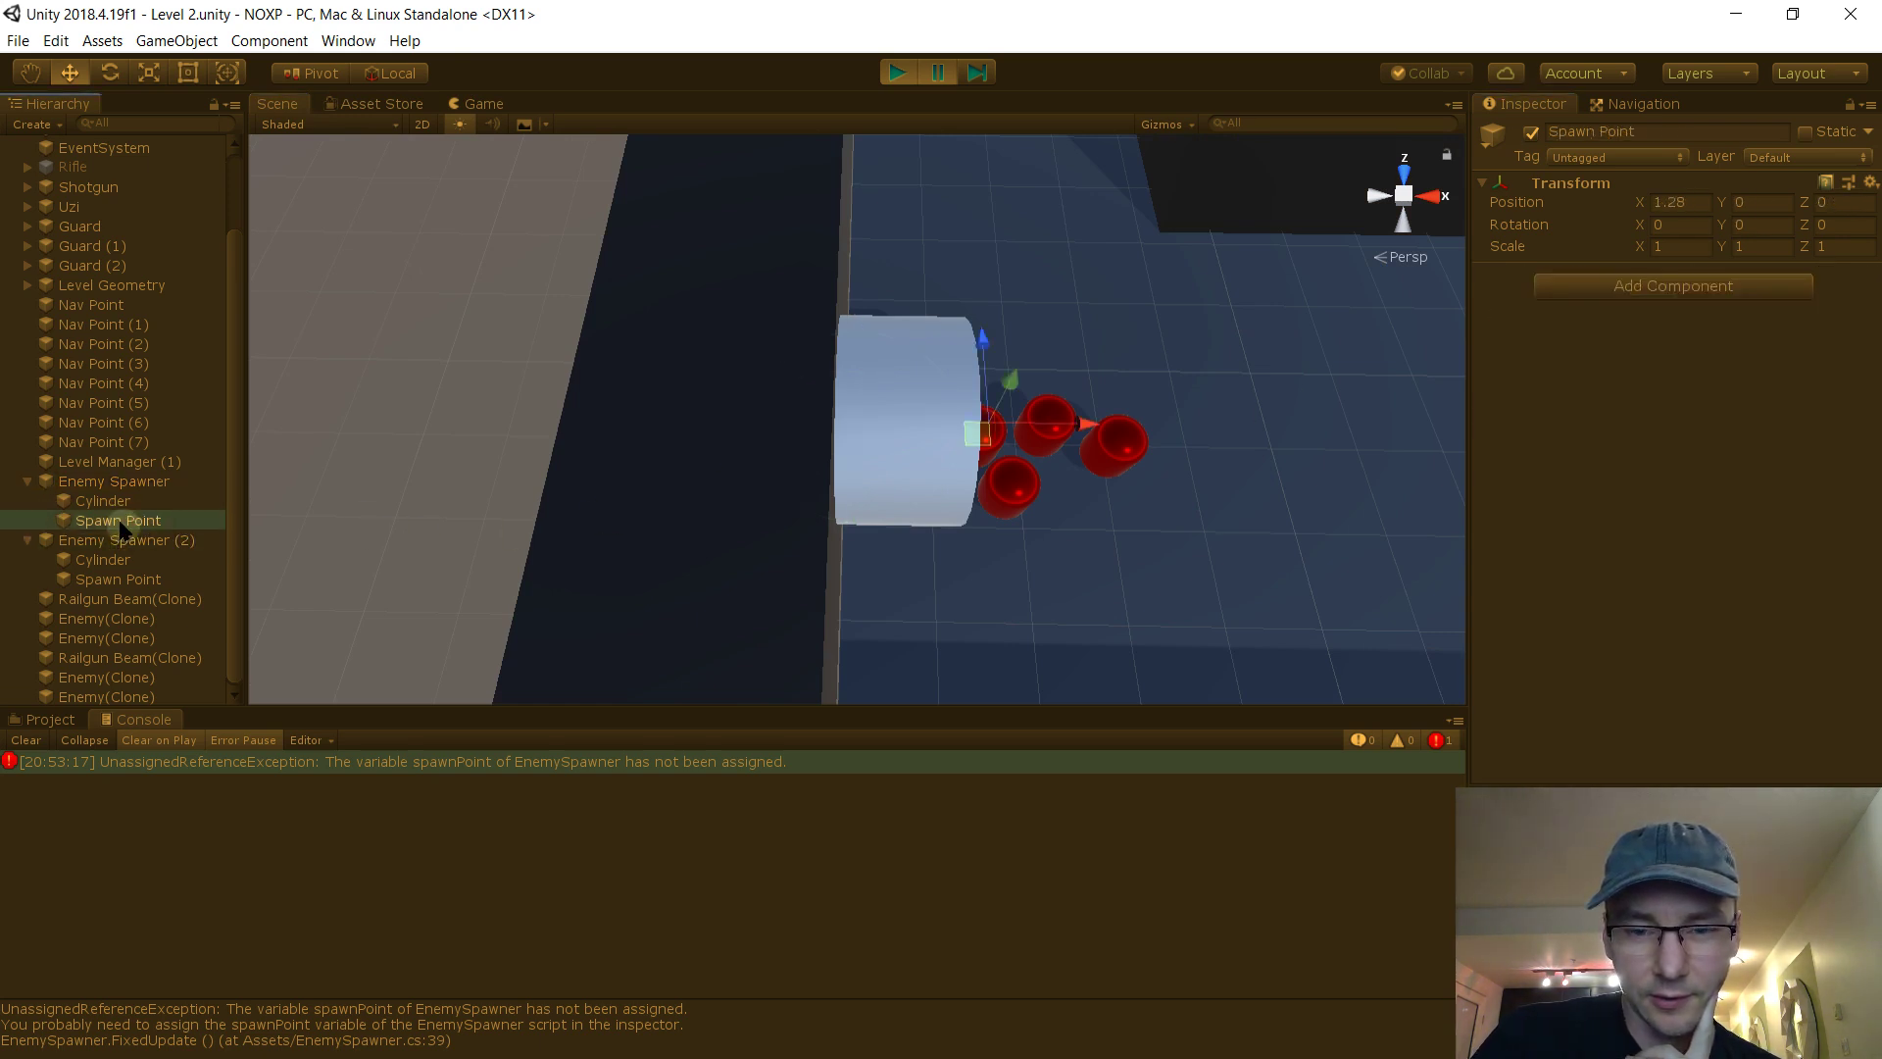
Inspect the Spawn Point reference of Enemy Spawner (2) and frame that spawner in the Scene view
{"action": "left_click", "coordinate": [142, 540]}
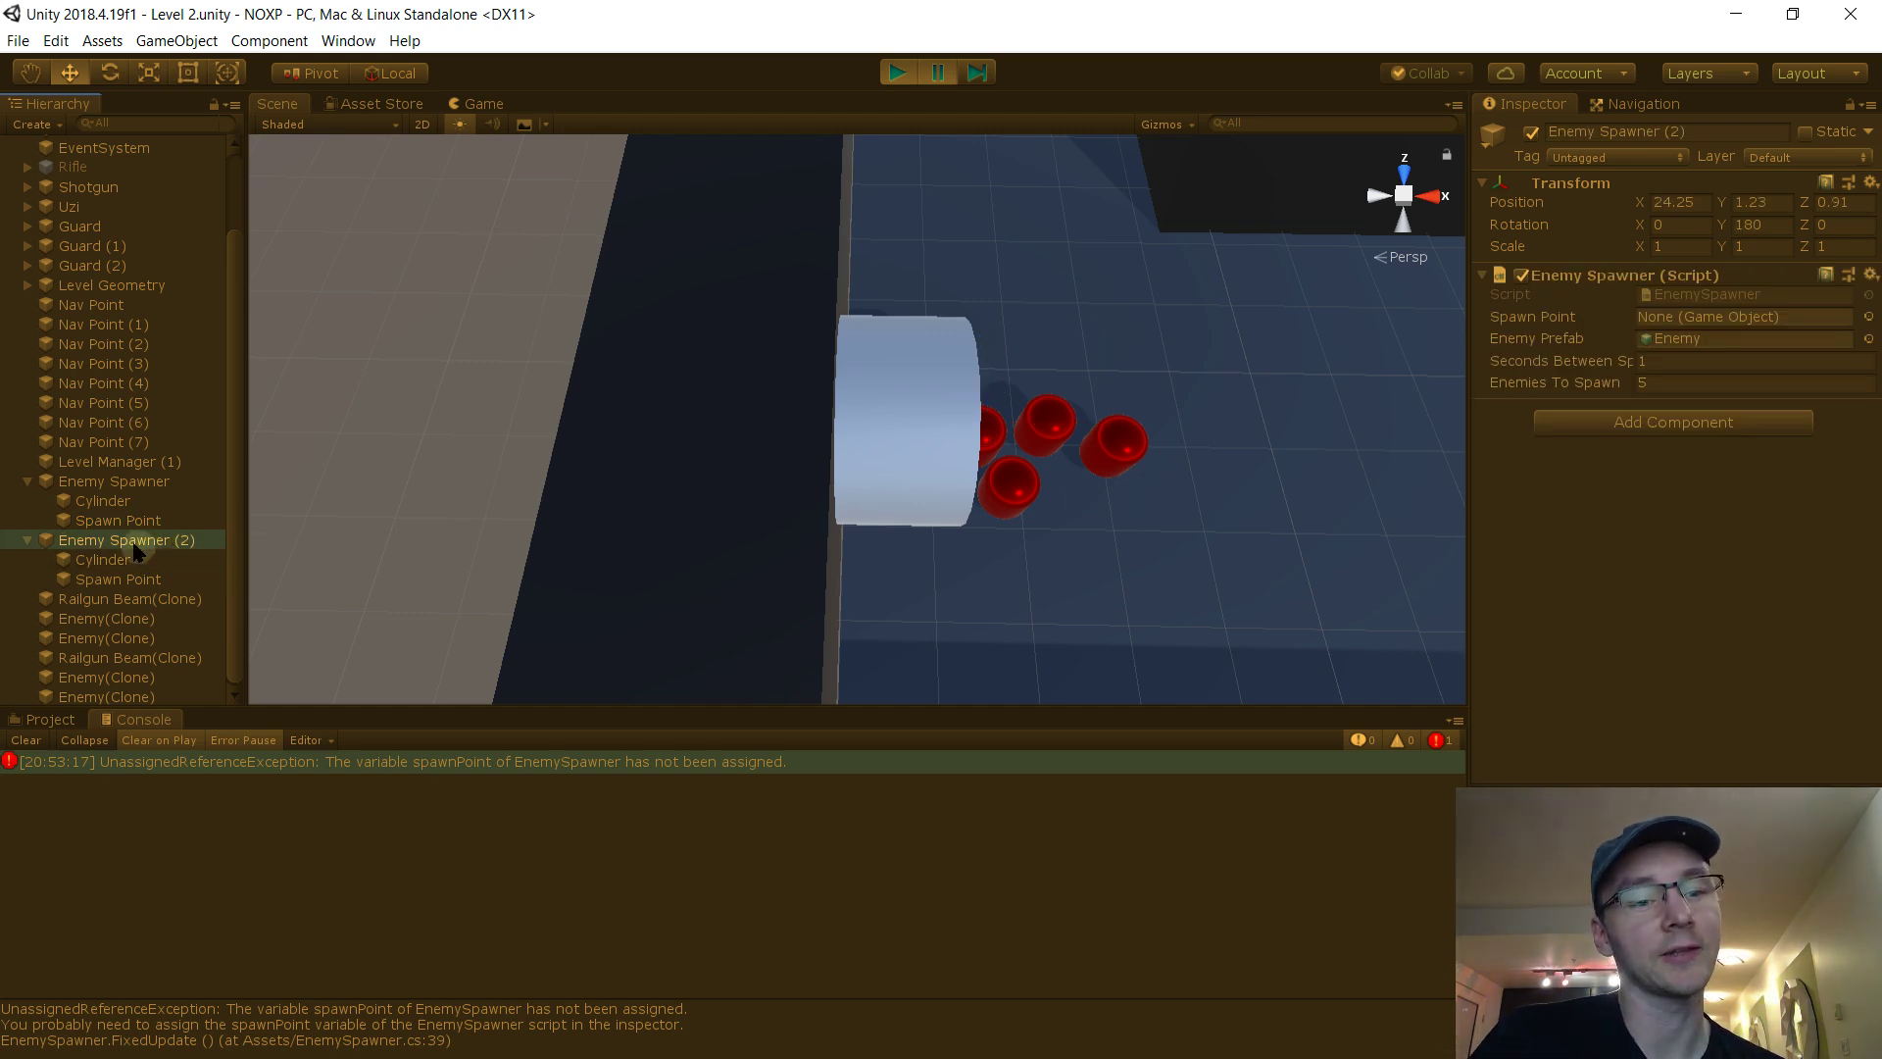
{"action": "key", "text": "f"}
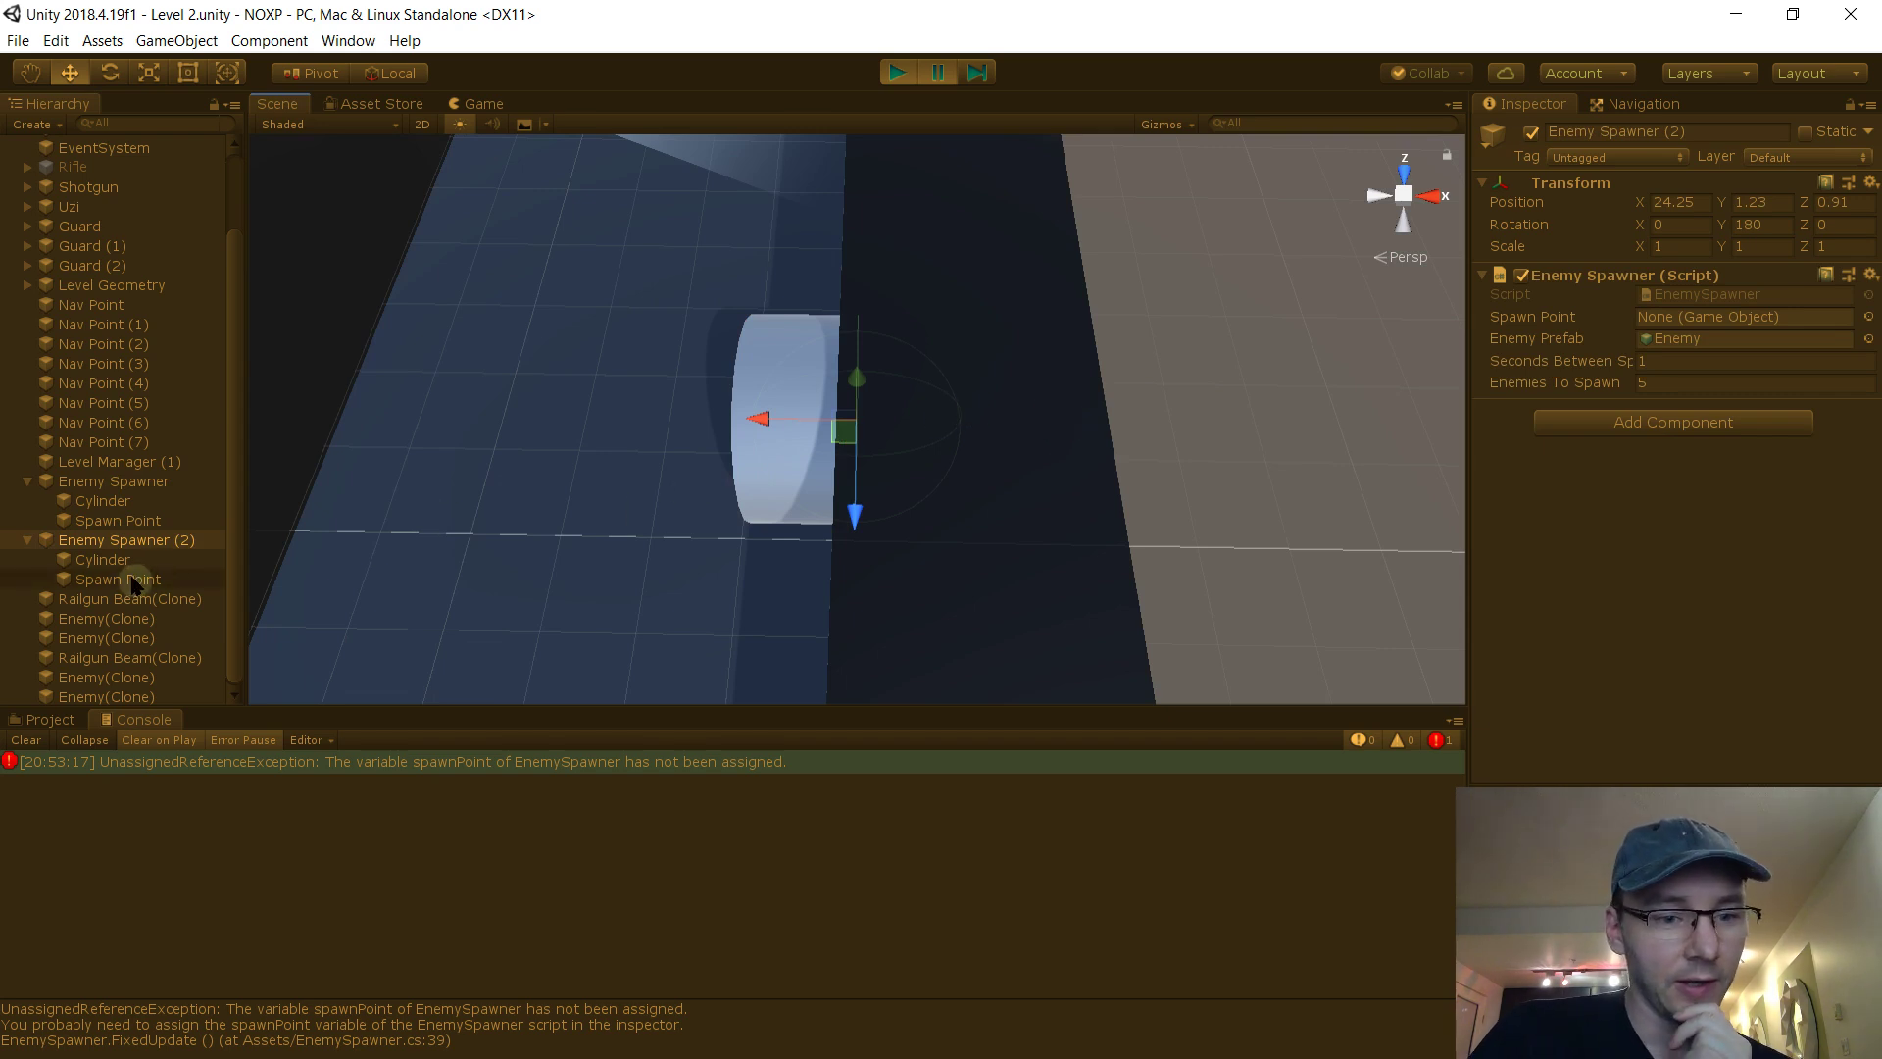
{"action": "left_click_drag", "start_coordinate": [133, 584], "coordinate": [1707, 341]}
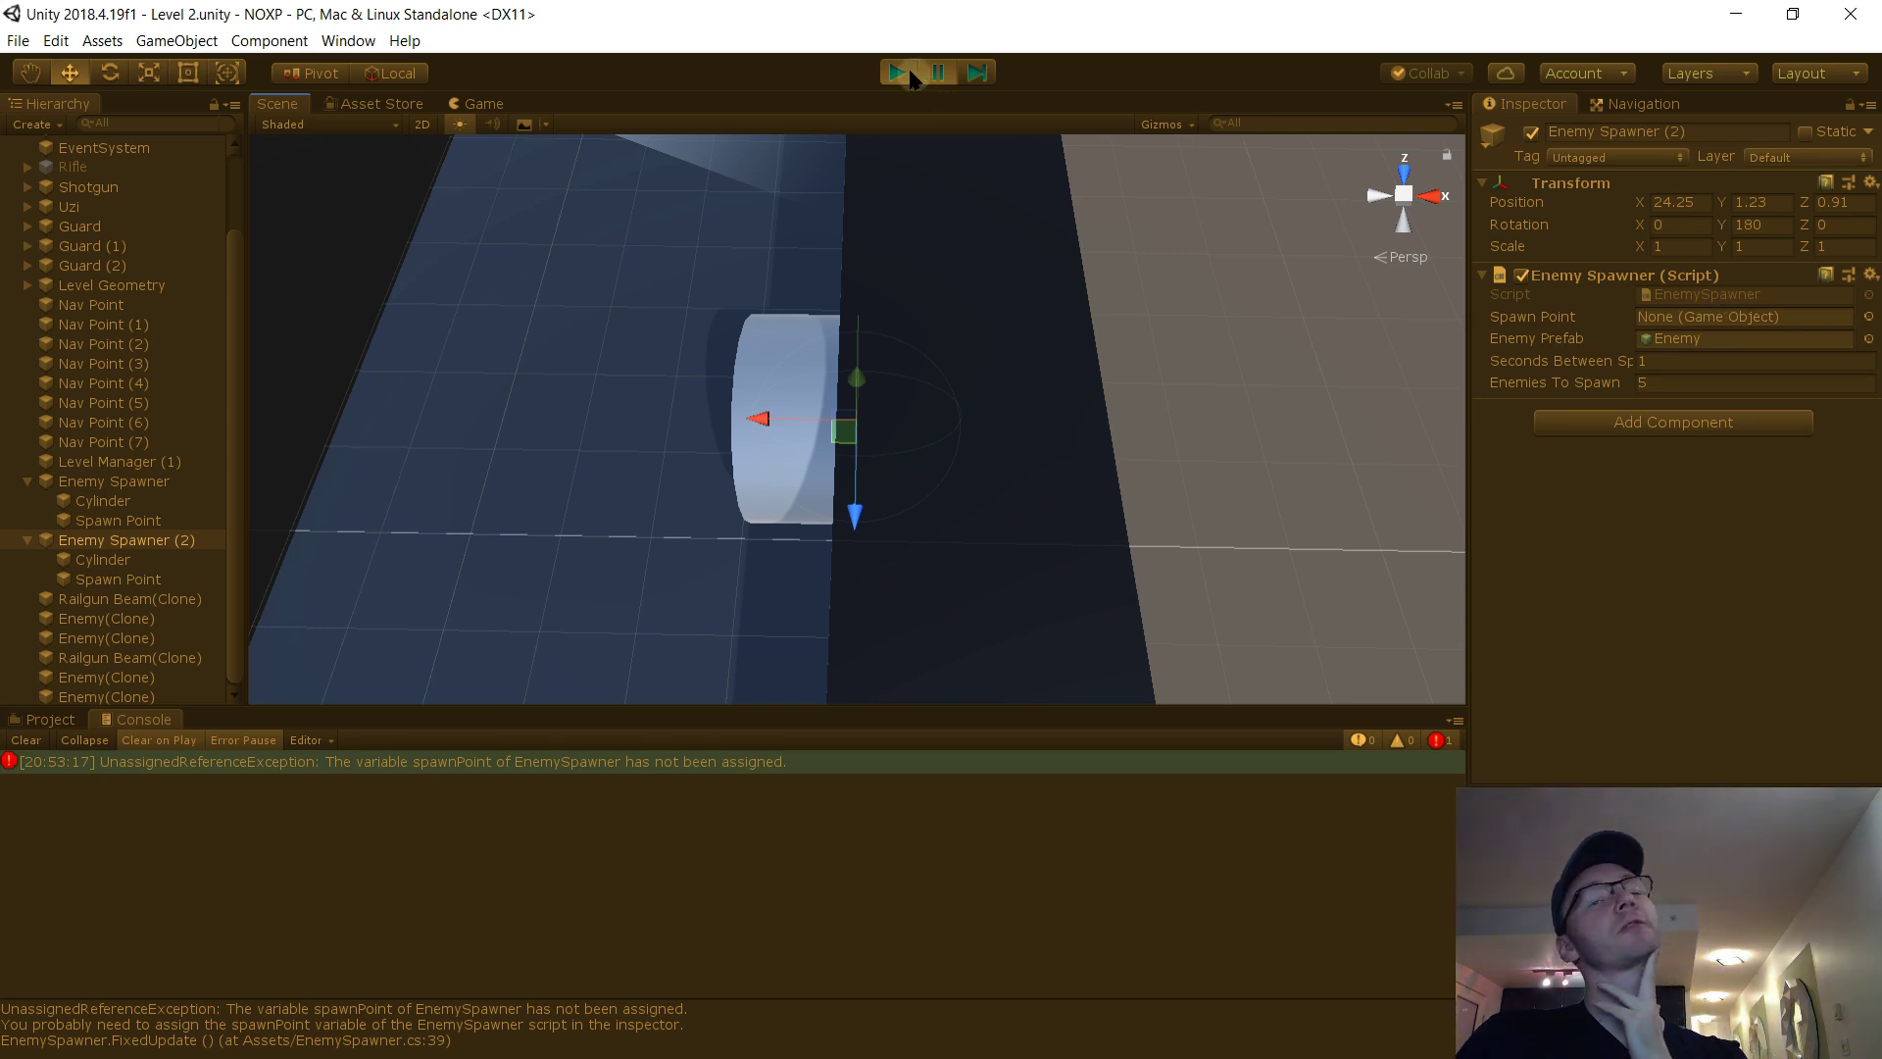
Stop the playtest, inspect Enemy Spawner (1) and its children in Level 1, and show the Game view
{"action": "left_click", "coordinate": [898, 74]}
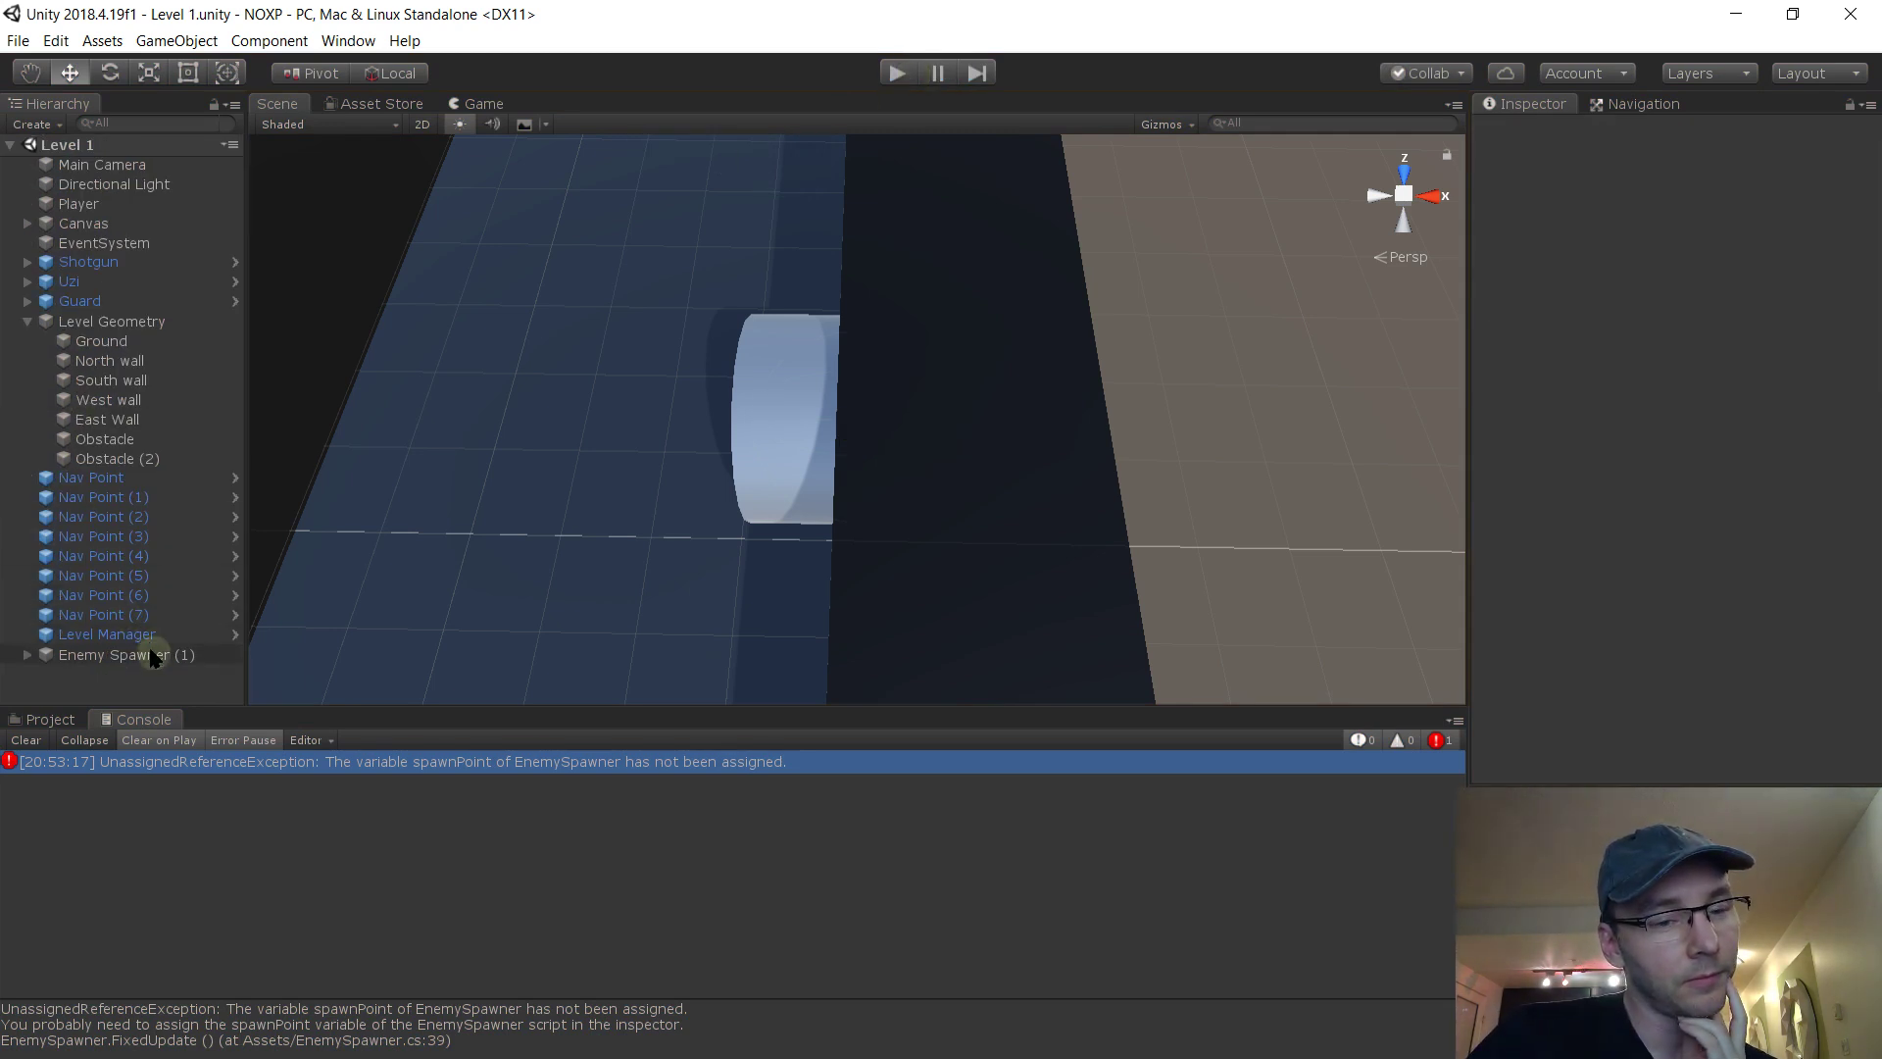
{"action": "left_click", "coordinate": [152, 657]}
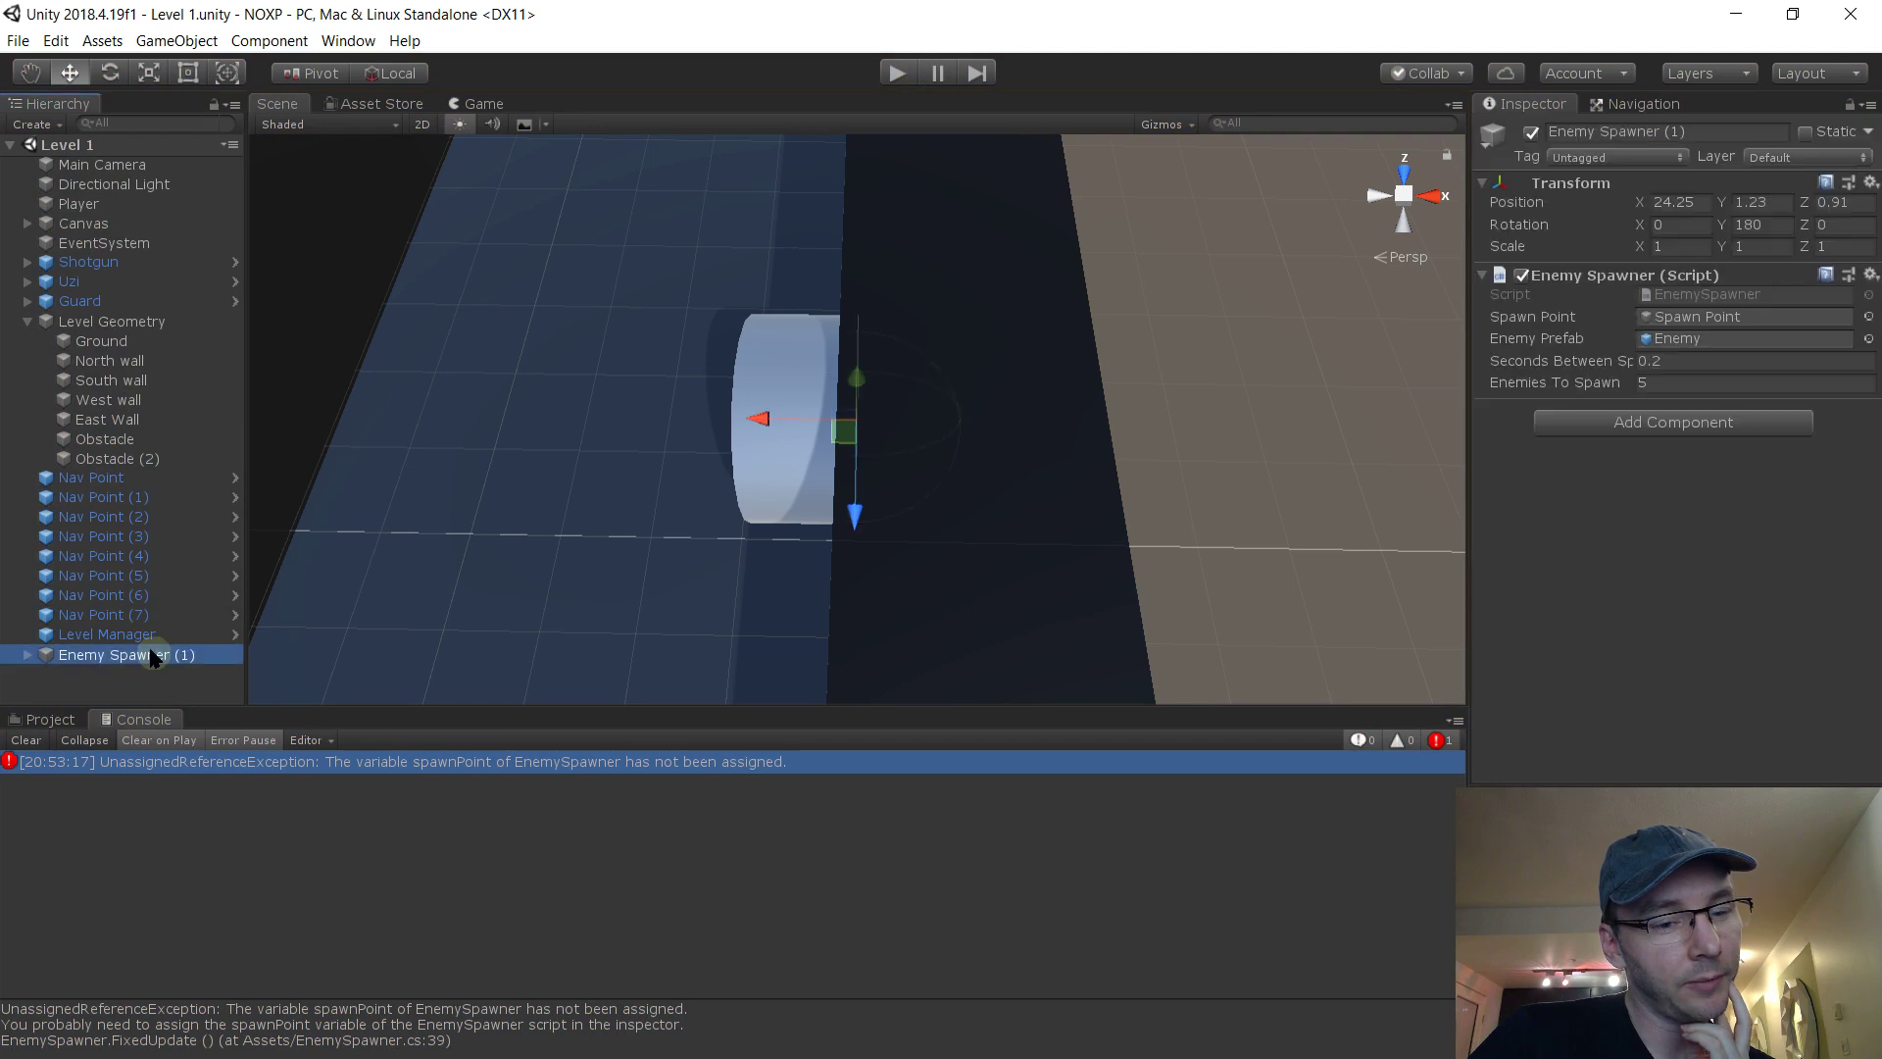
{"action": "left_click", "coordinate": [26, 657]}
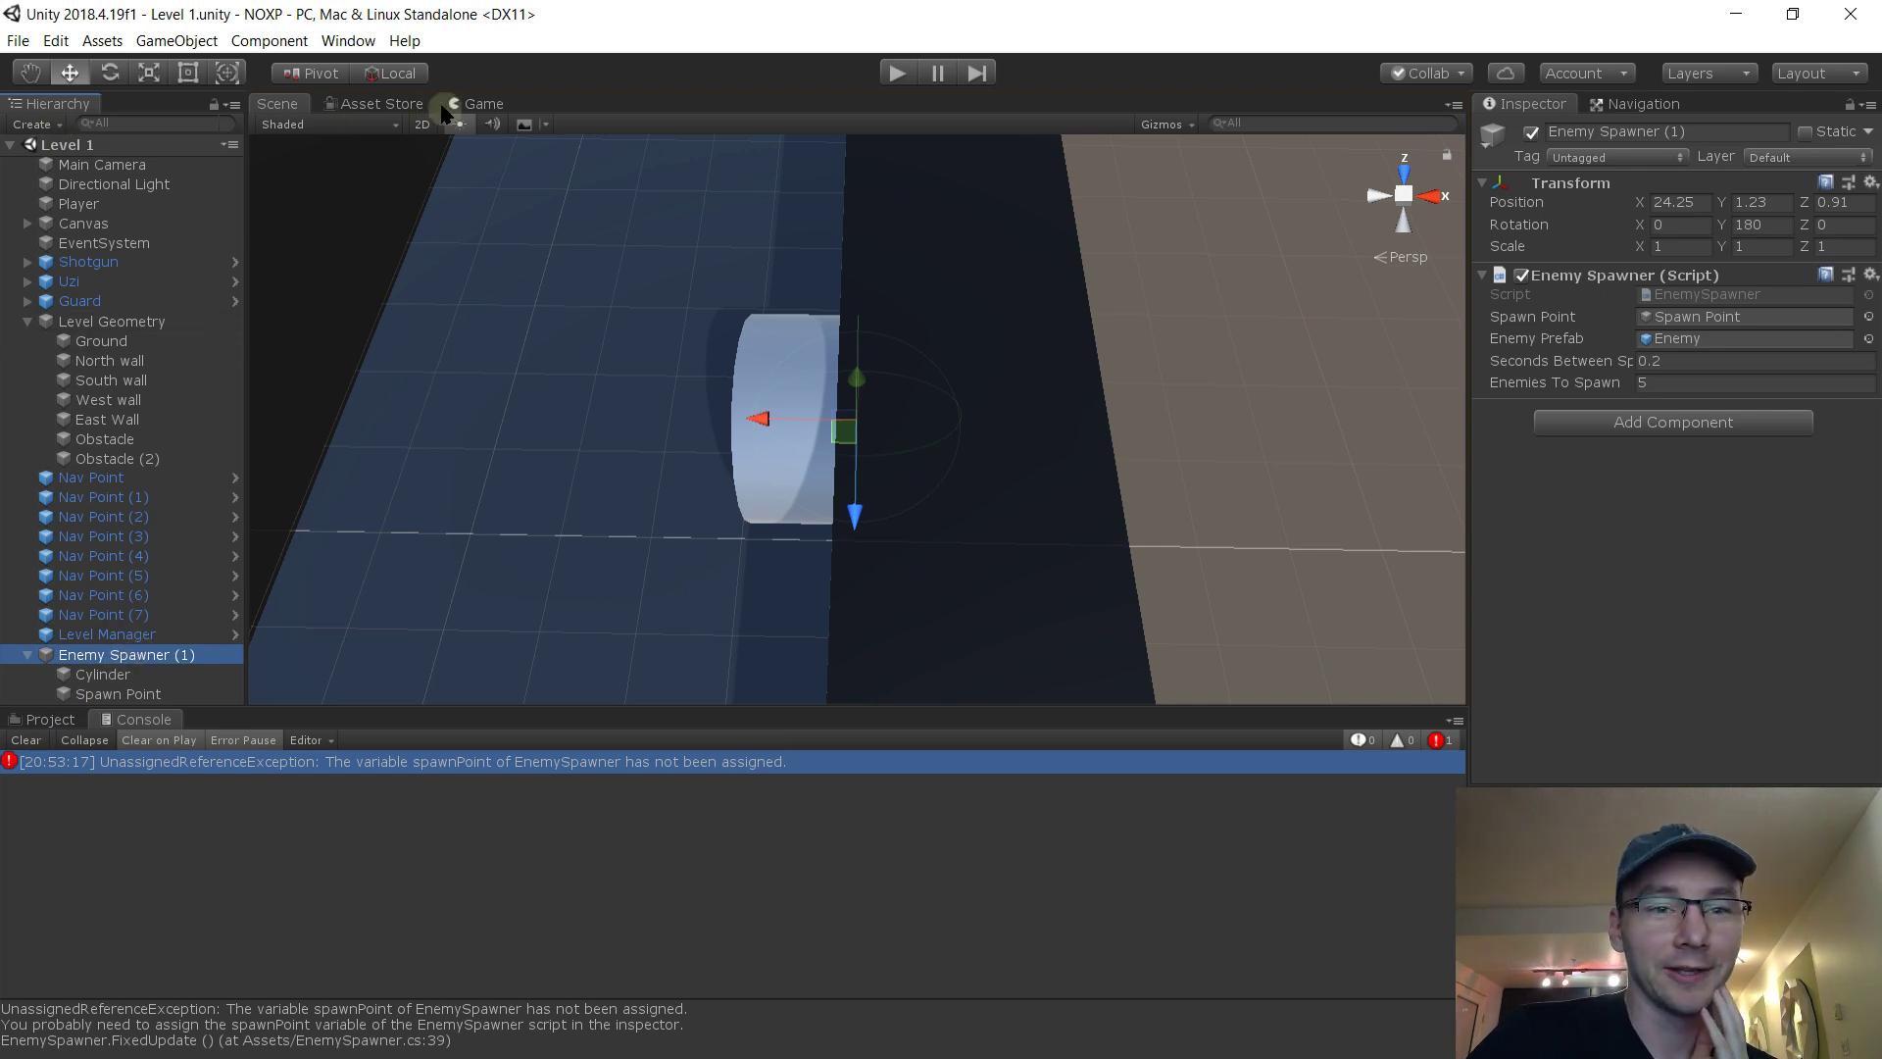
{"action": "left_click", "coordinate": [470, 106]}
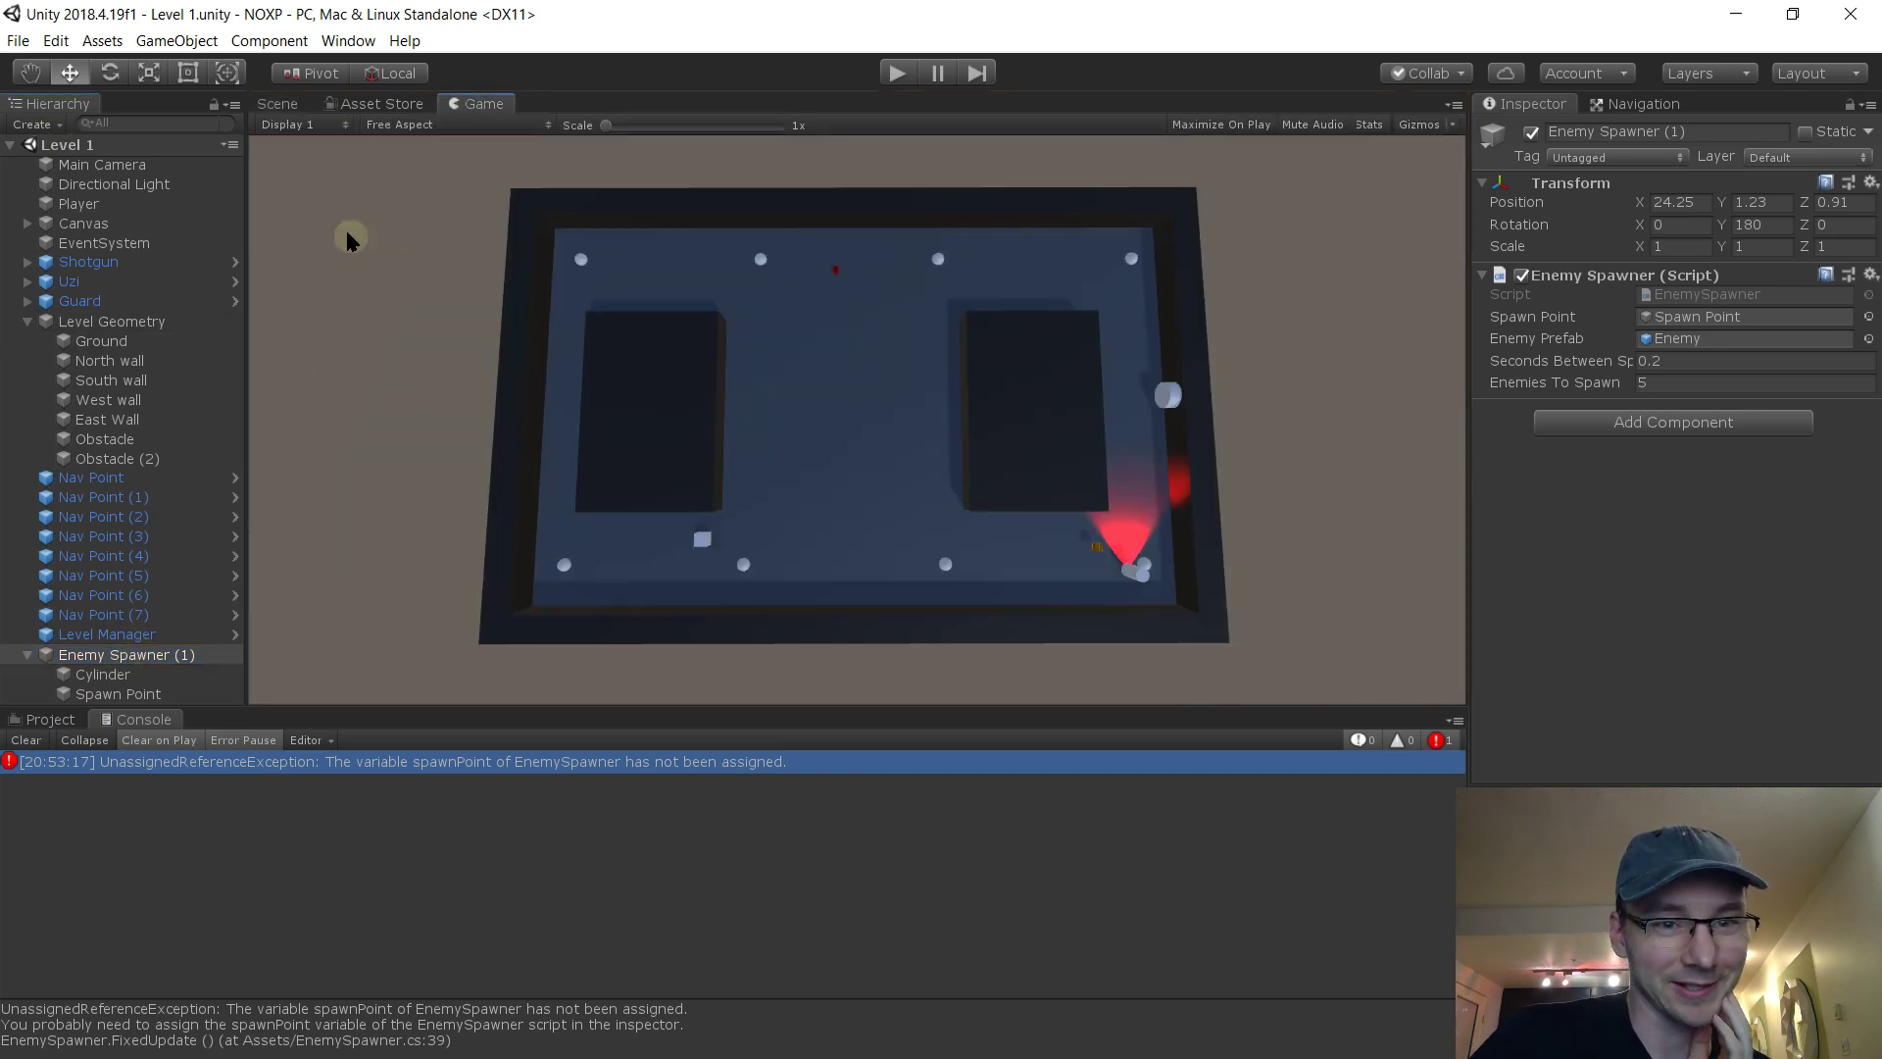
Open the Level 2 scene and compare the Spawn Point references of Enemy Spawner and Enemy Spawner (2)
{"action": "left_click", "coordinate": [52, 720]}
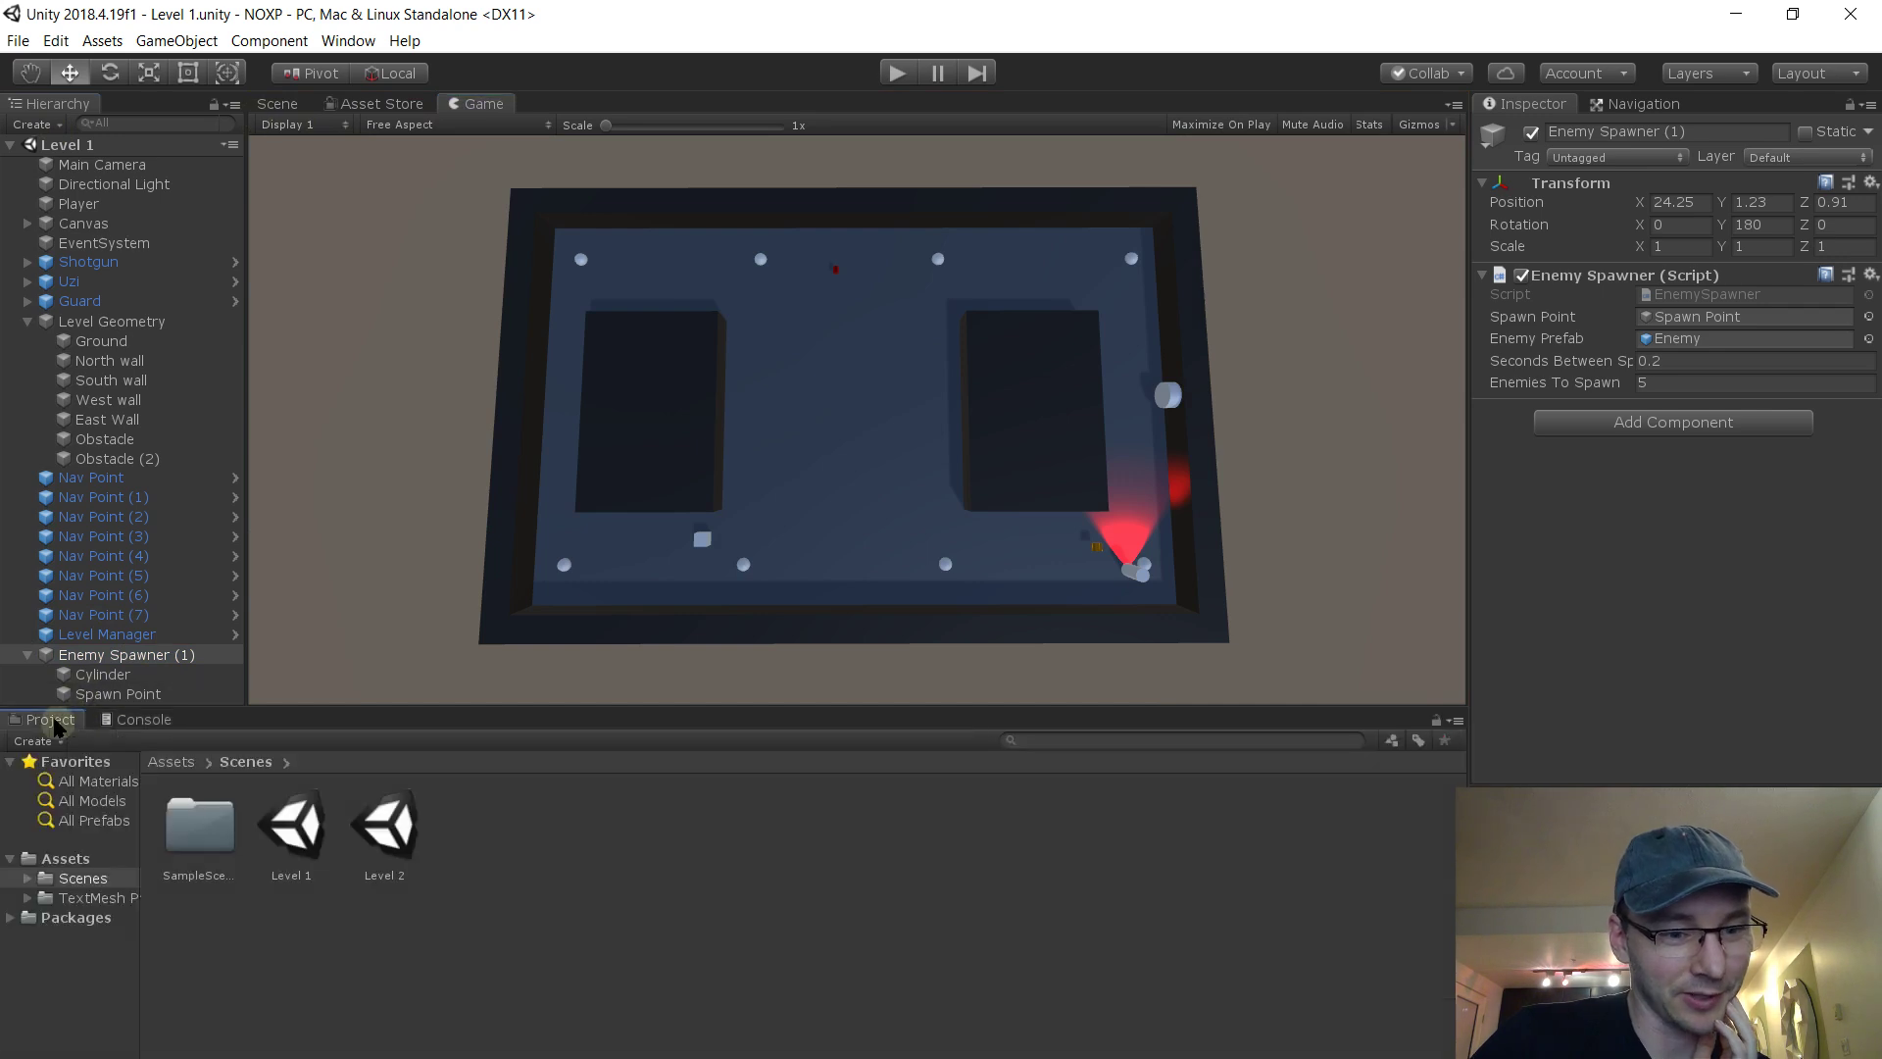
{"action": "double_click", "coordinate": [388, 841]}
{"action": "left_click", "coordinate": [27, 615]}
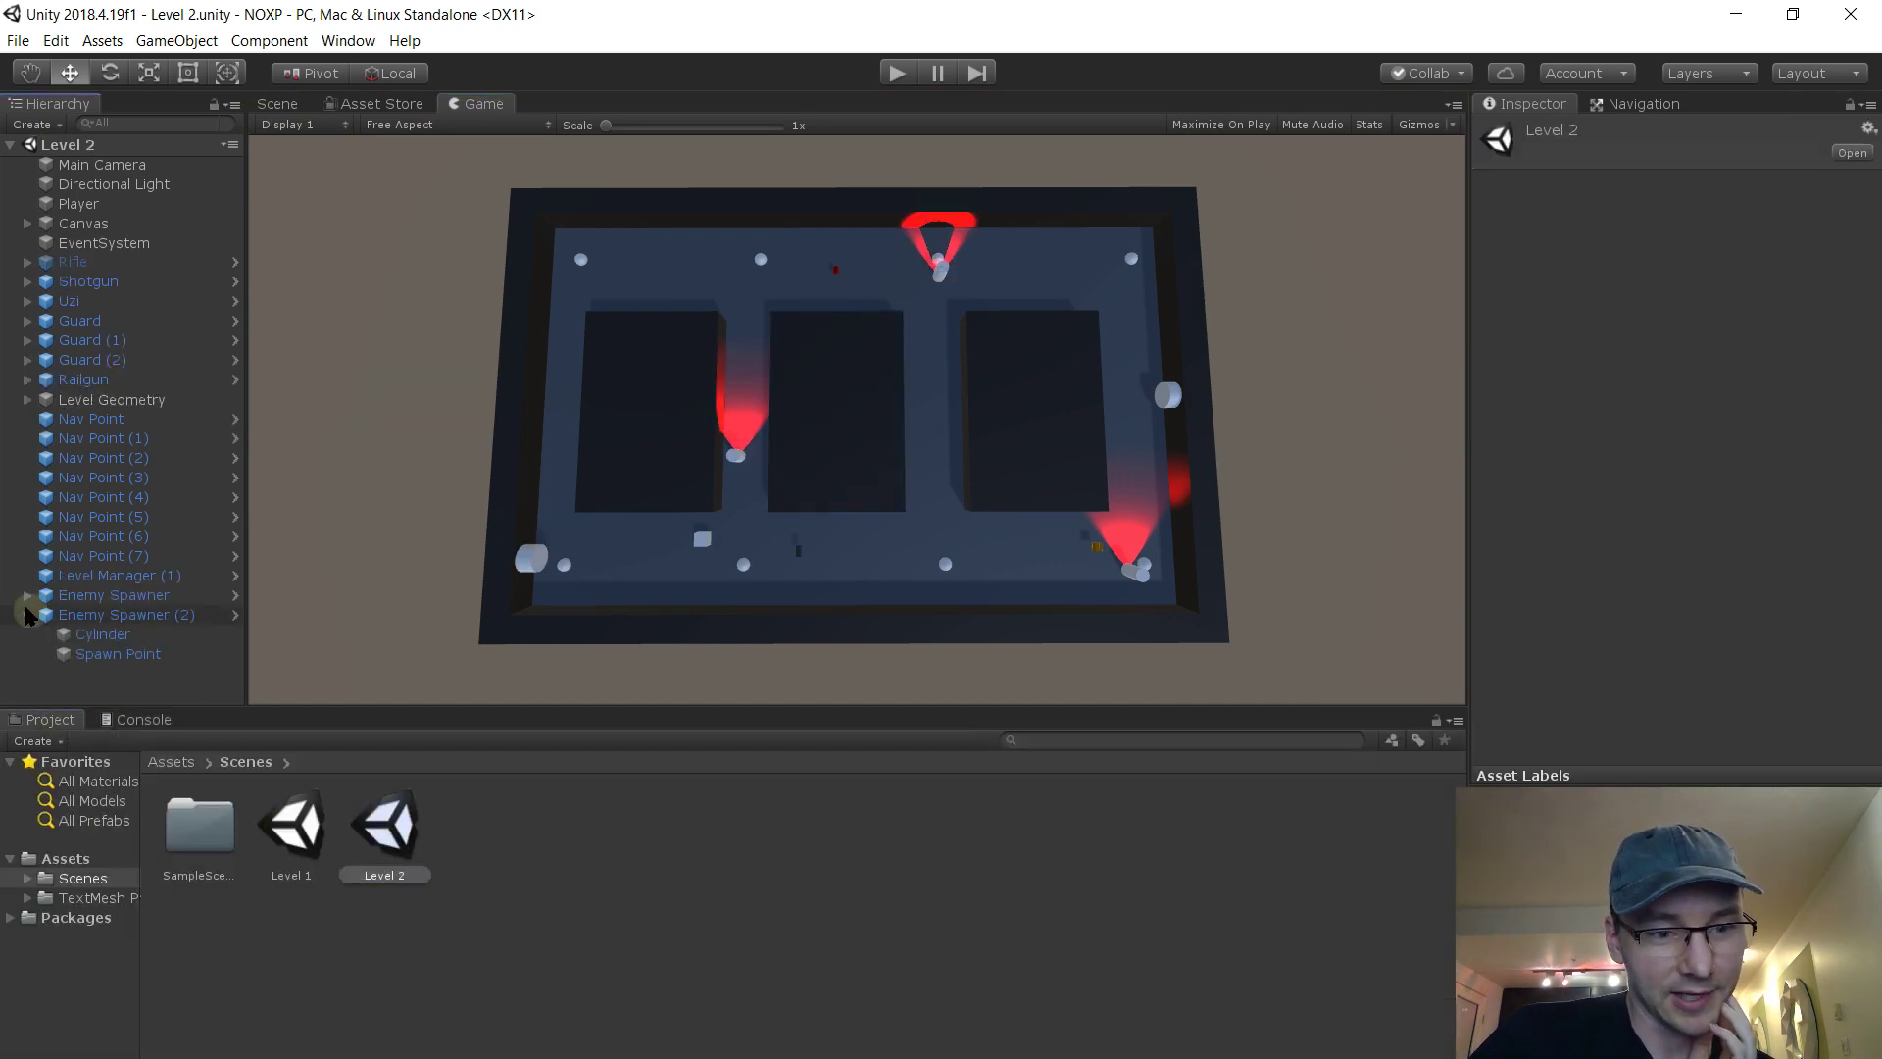
{"action": "left_click", "coordinate": [162, 616]}
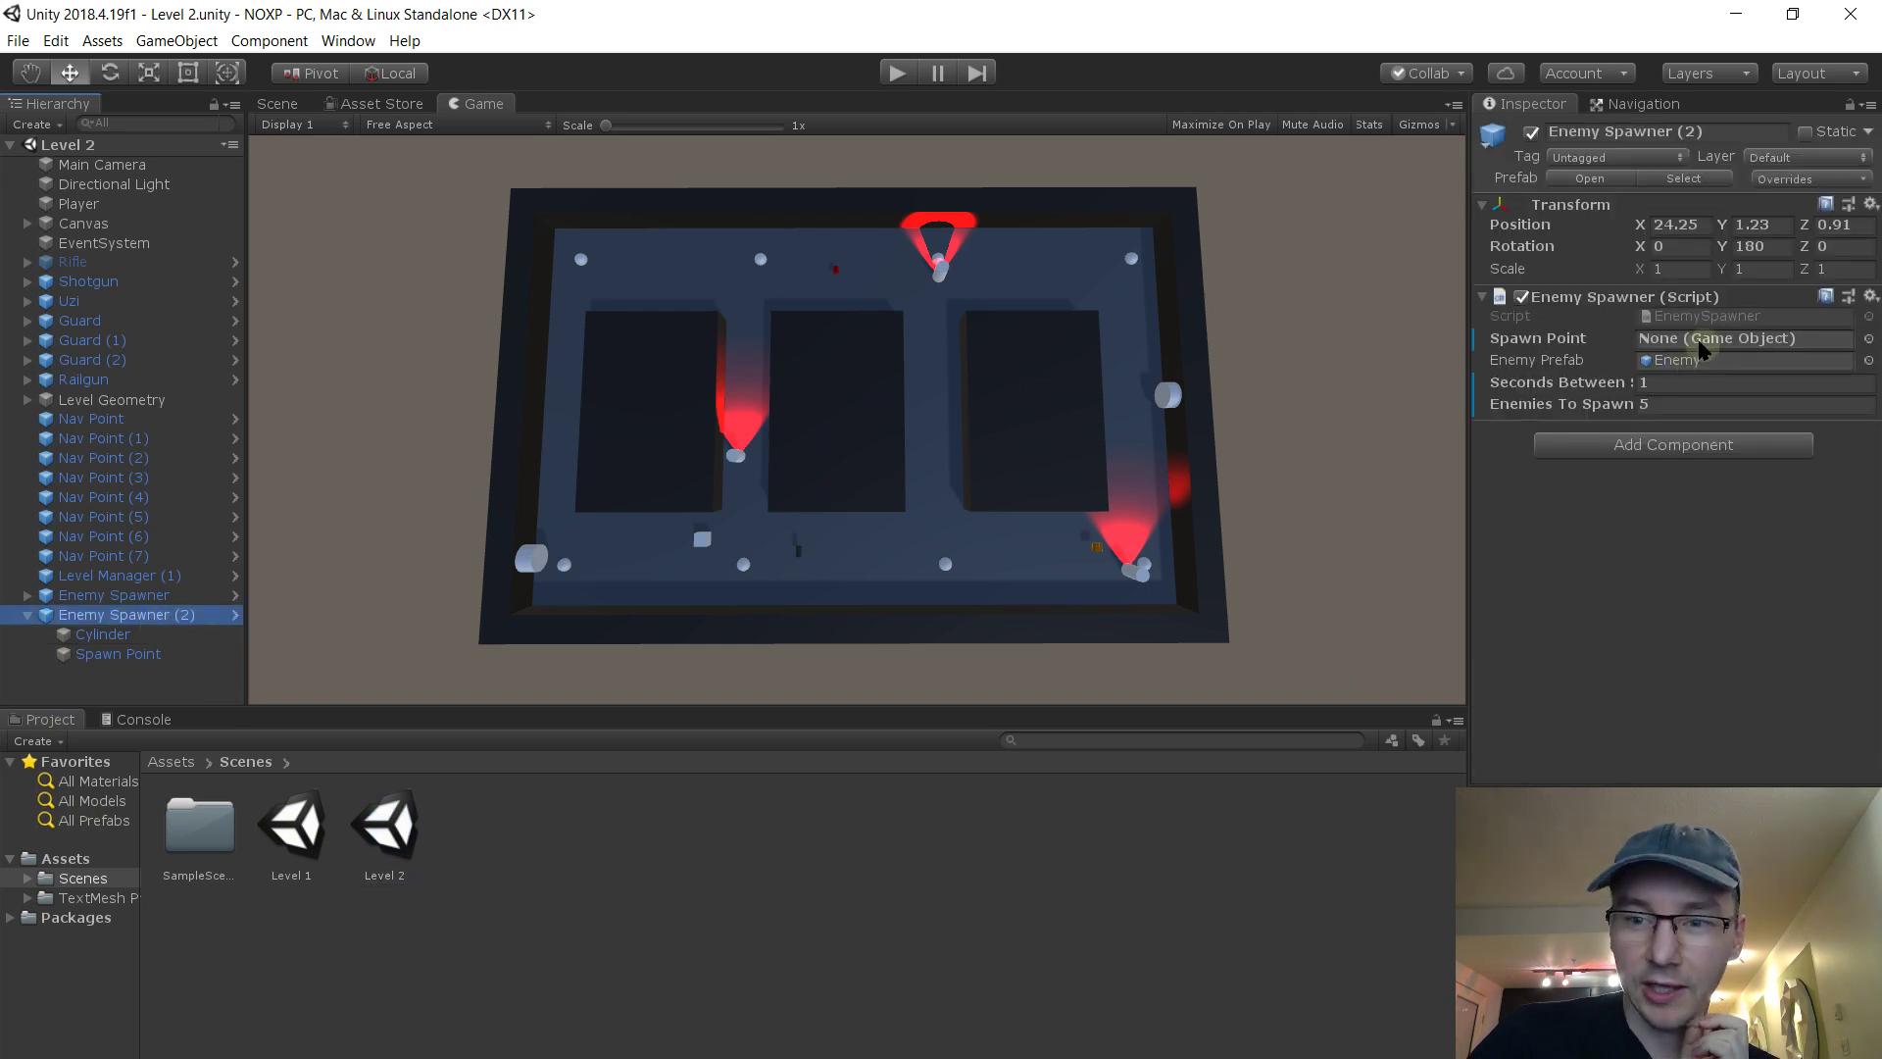
{"action": "left_click", "coordinate": [28, 595]}
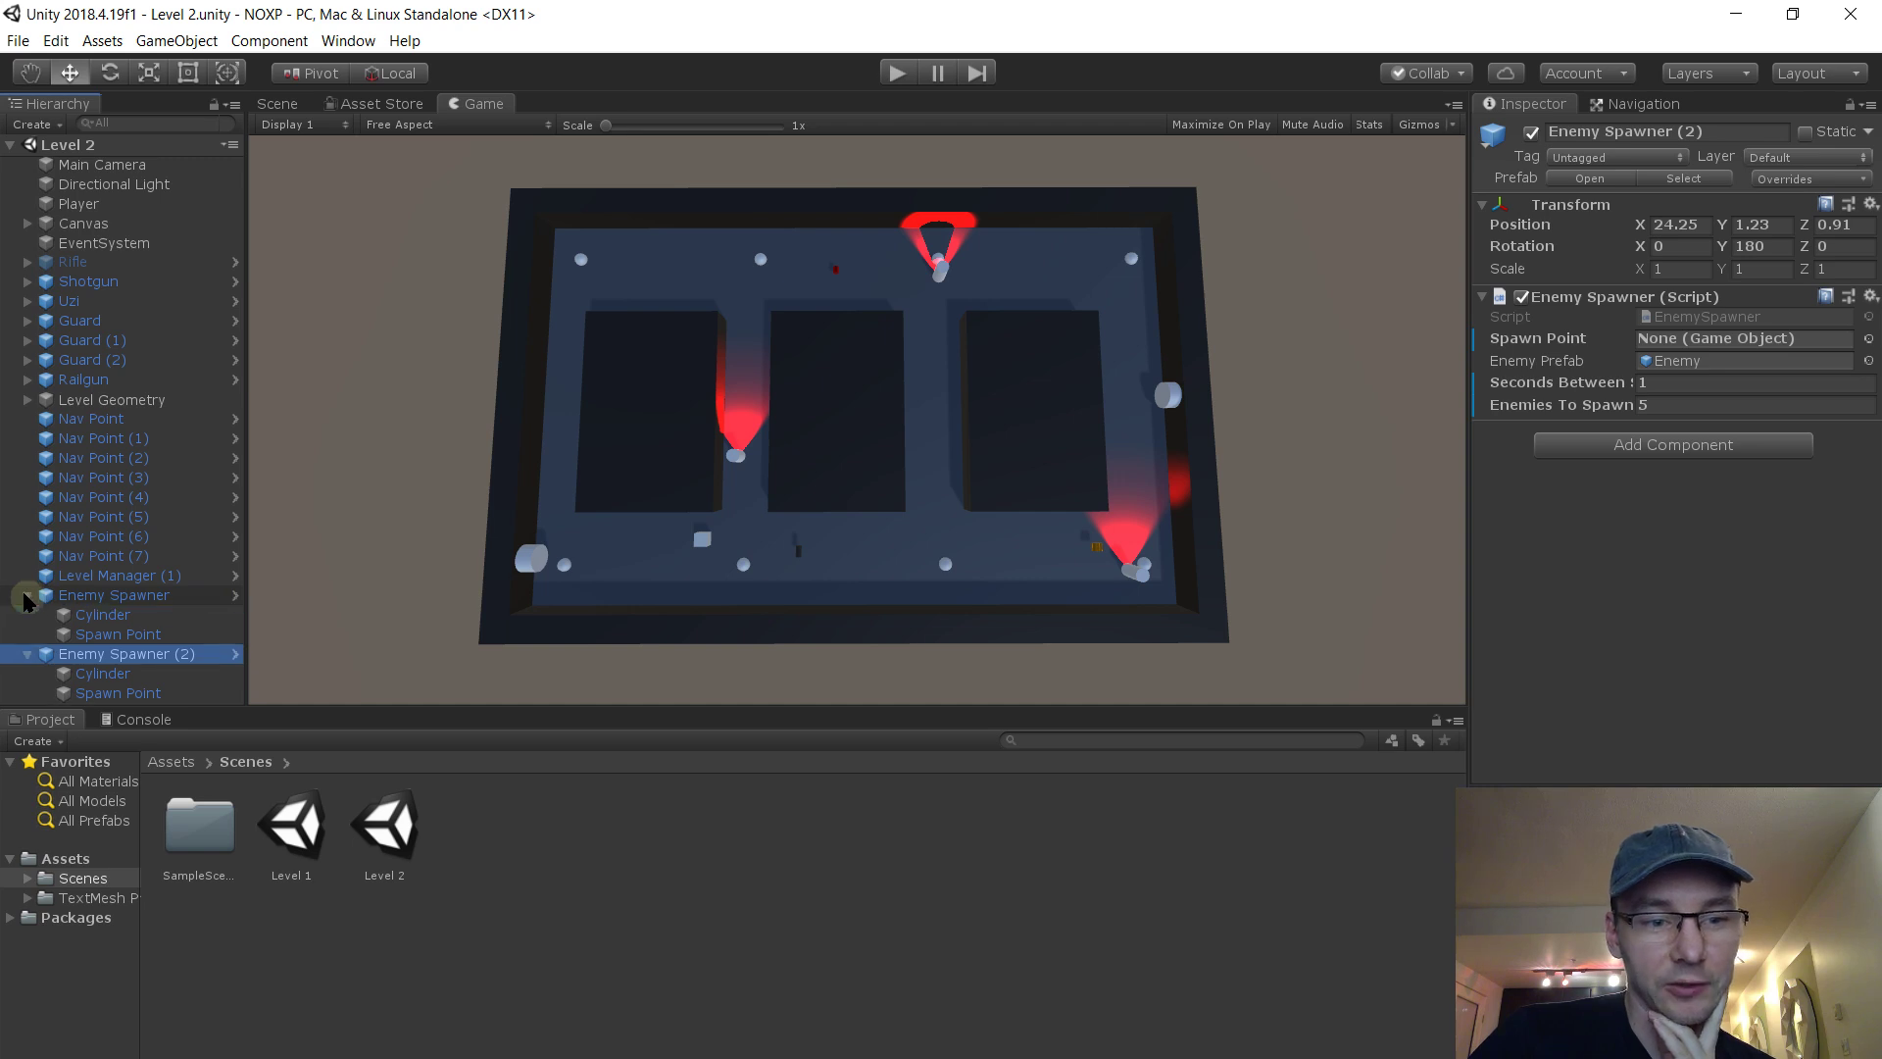
{"action": "left_click", "coordinate": [154, 599]}
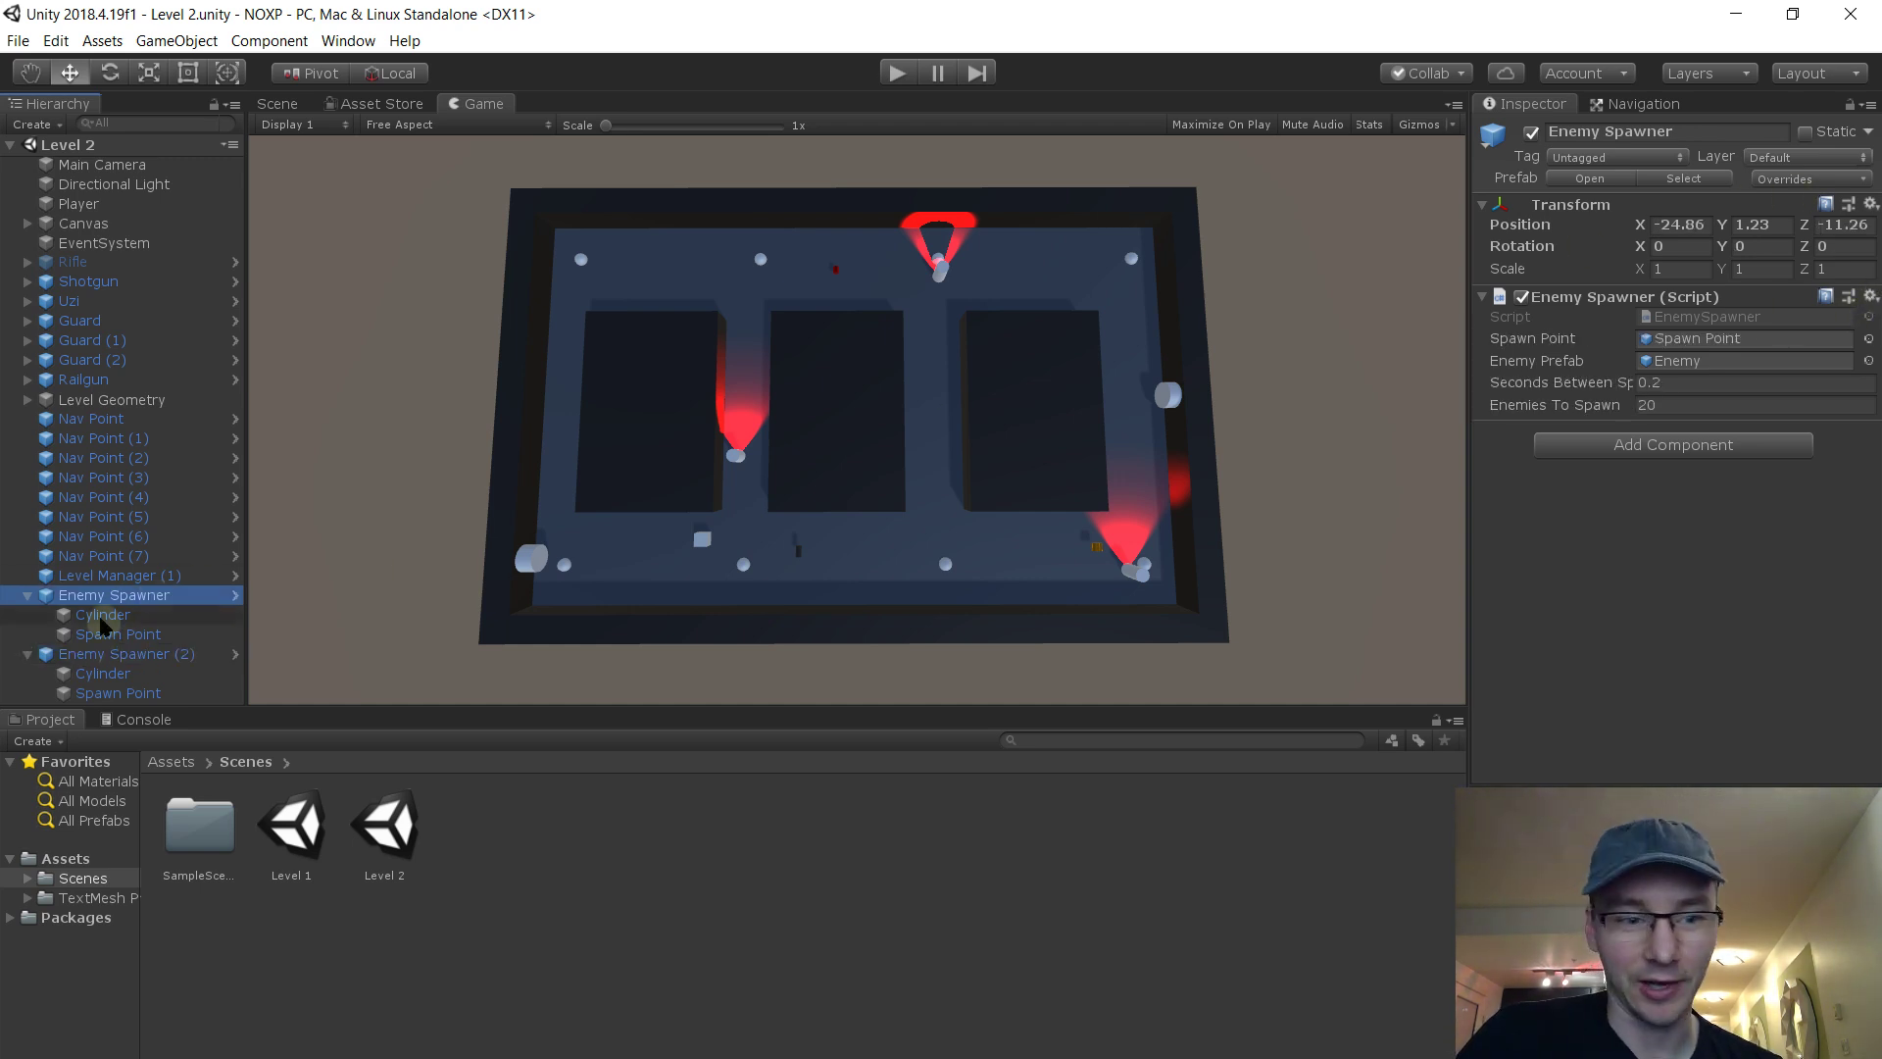
{"action": "left_click", "coordinate": [133, 658]}
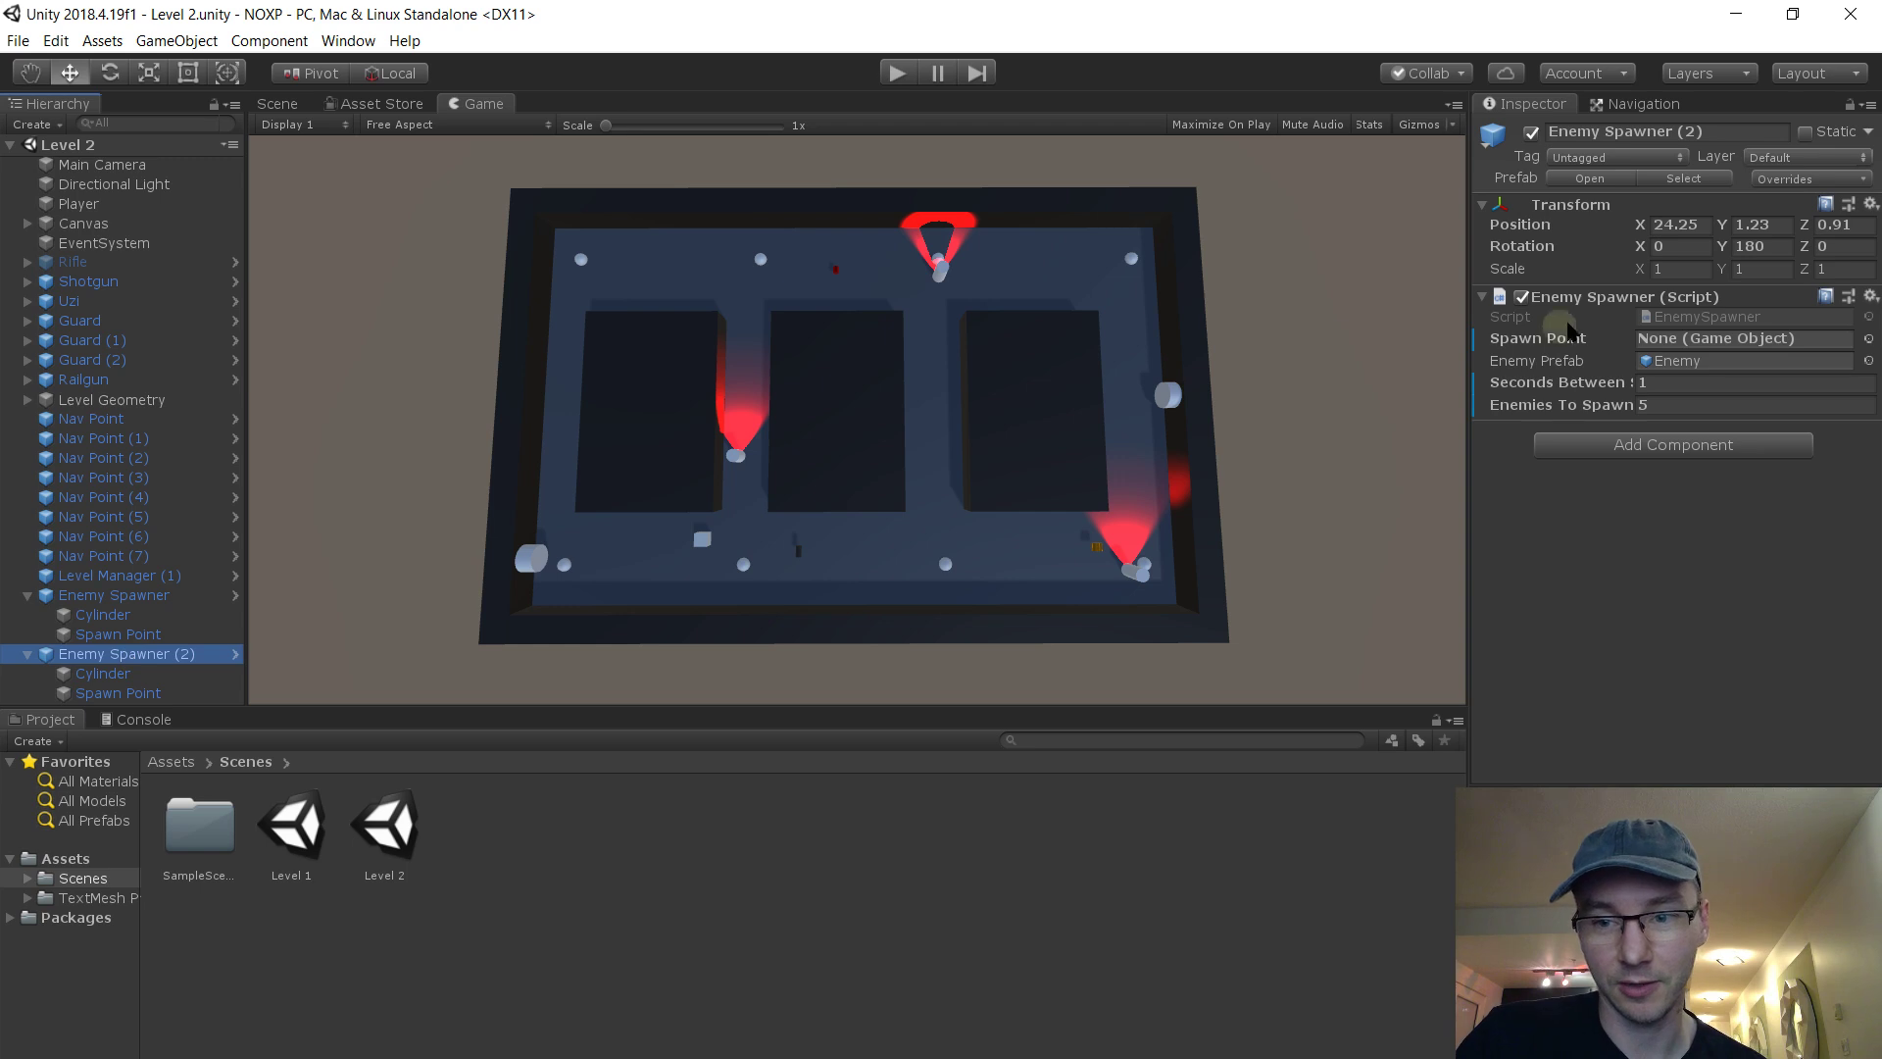
Assign the child Spawn Point to Enemy Spawner (2), and revert that field's override to the prefab value
{"action": "left_click_drag", "start_coordinate": [108, 697], "coordinate": [1678, 343]}
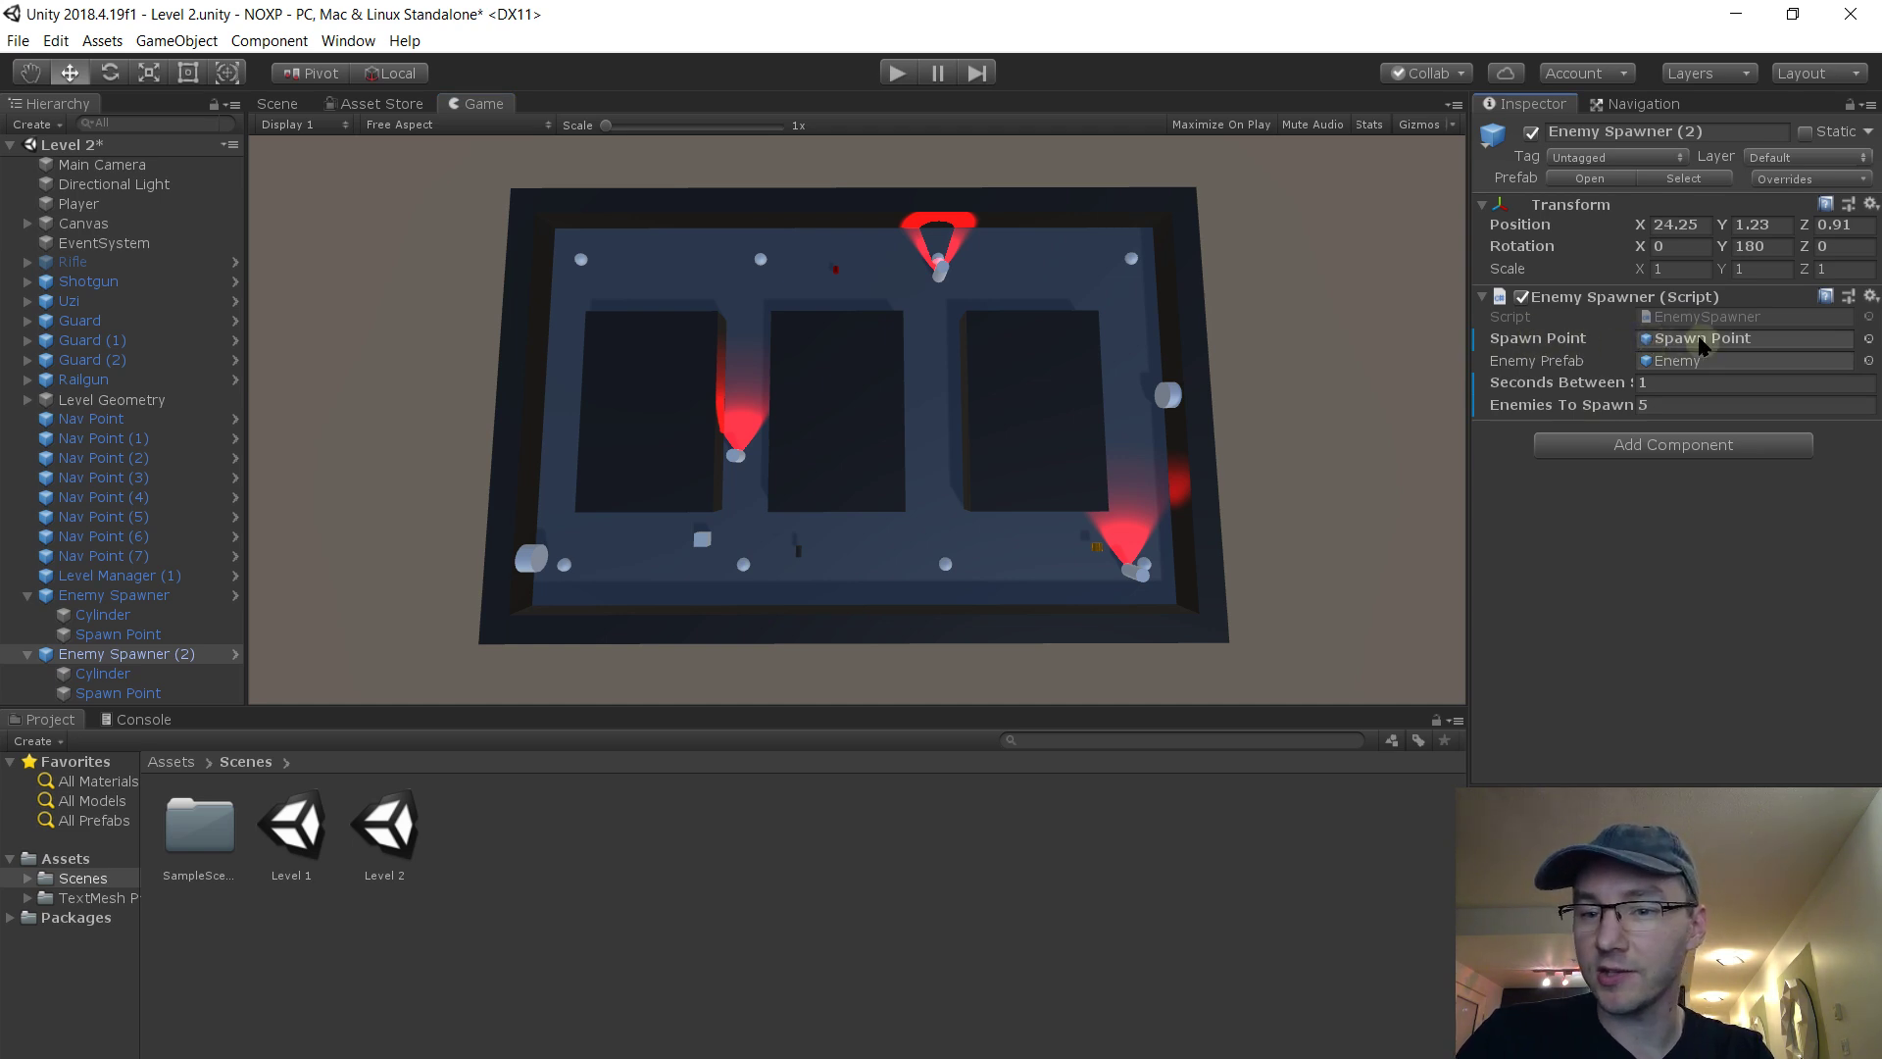
{"action": "right_click", "coordinate": [1574, 338]}
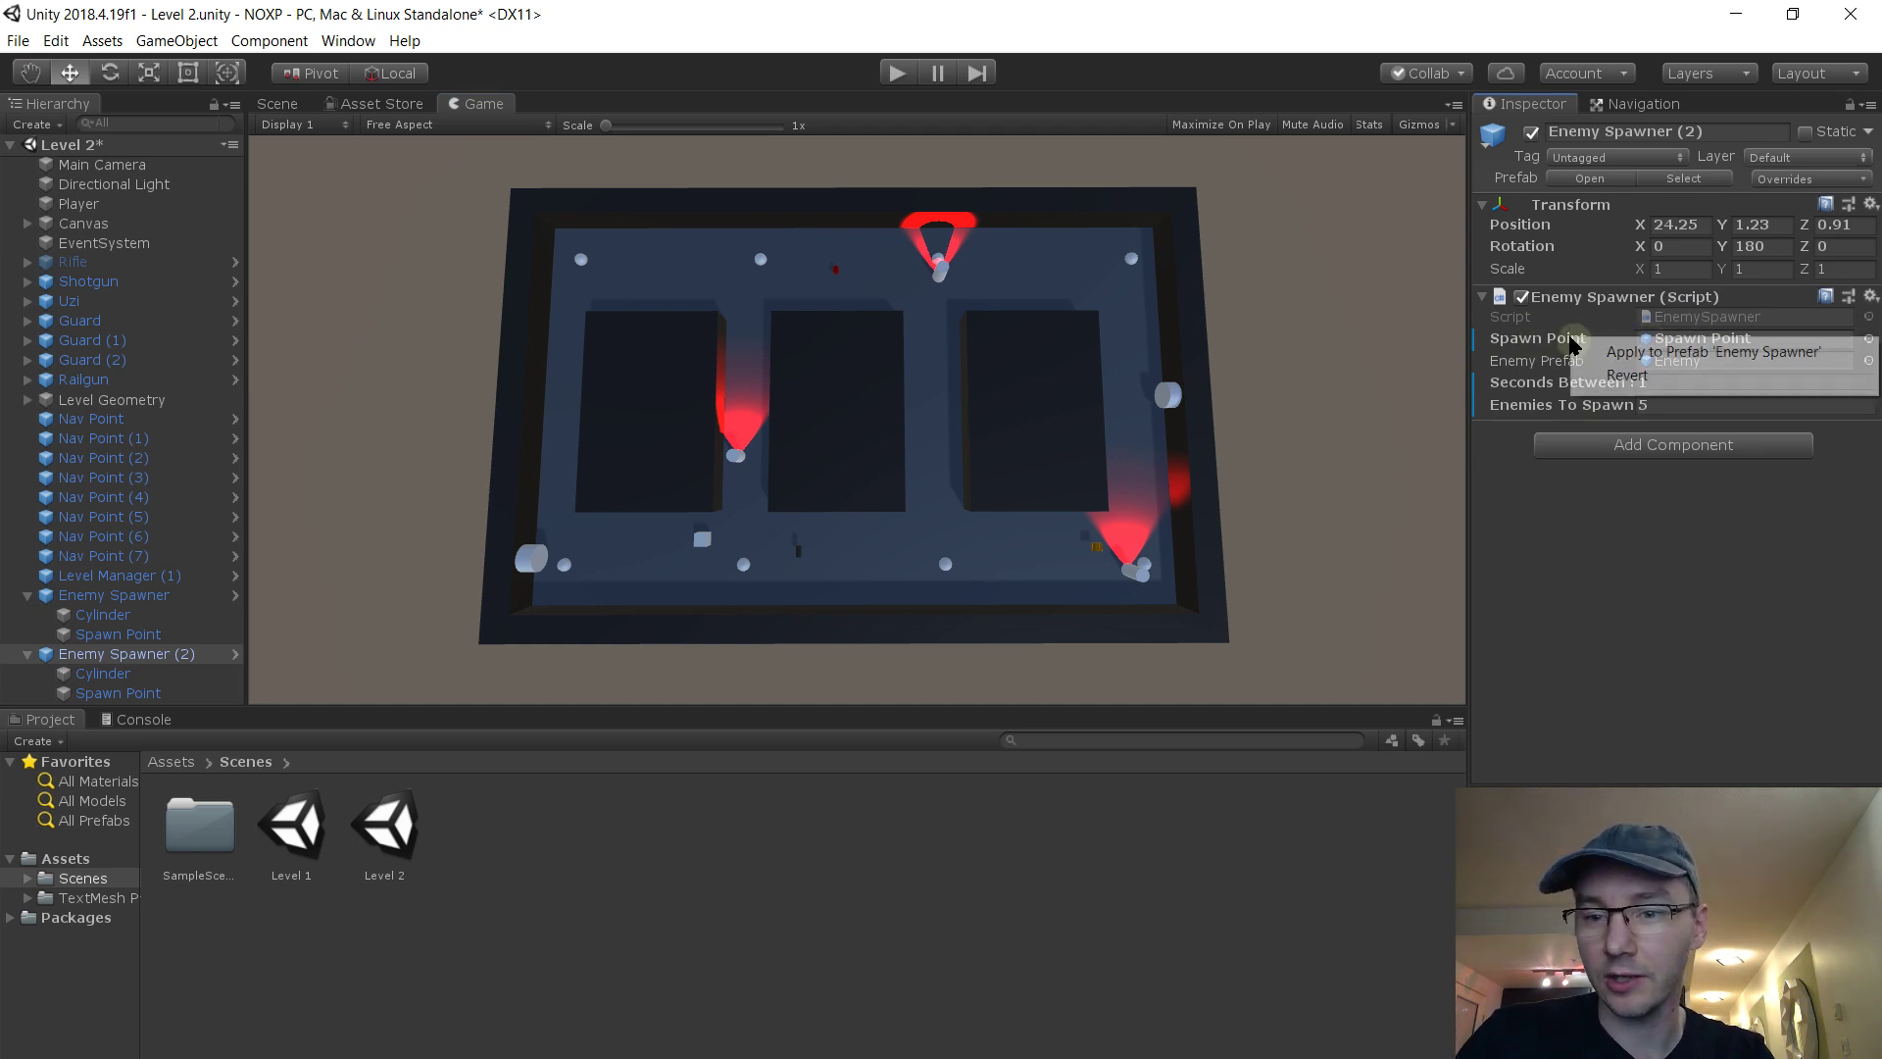
{"action": "left_click", "coordinate": [1617, 377]}
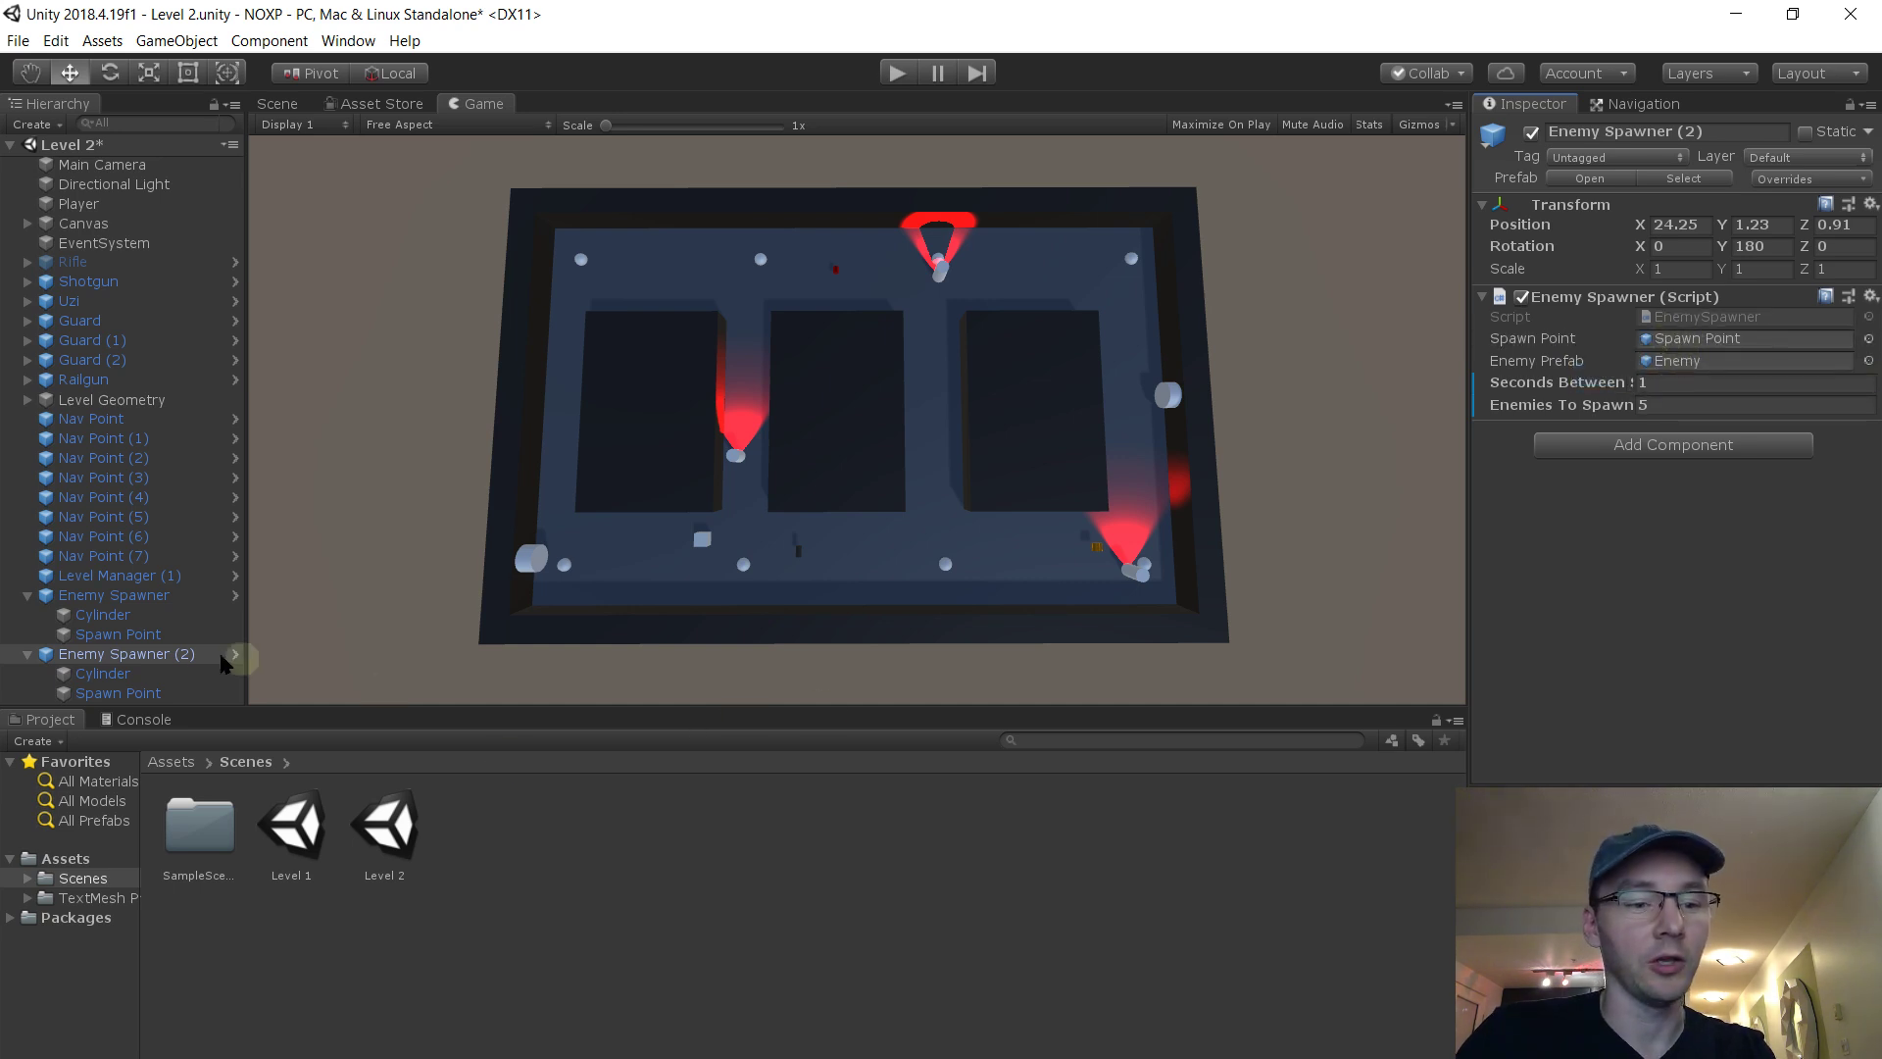
Open the Enemy Spawner prefab, check that its Spawn Point field references its own child, and return to Level 2
{"action": "left_click", "coordinate": [162, 657]}
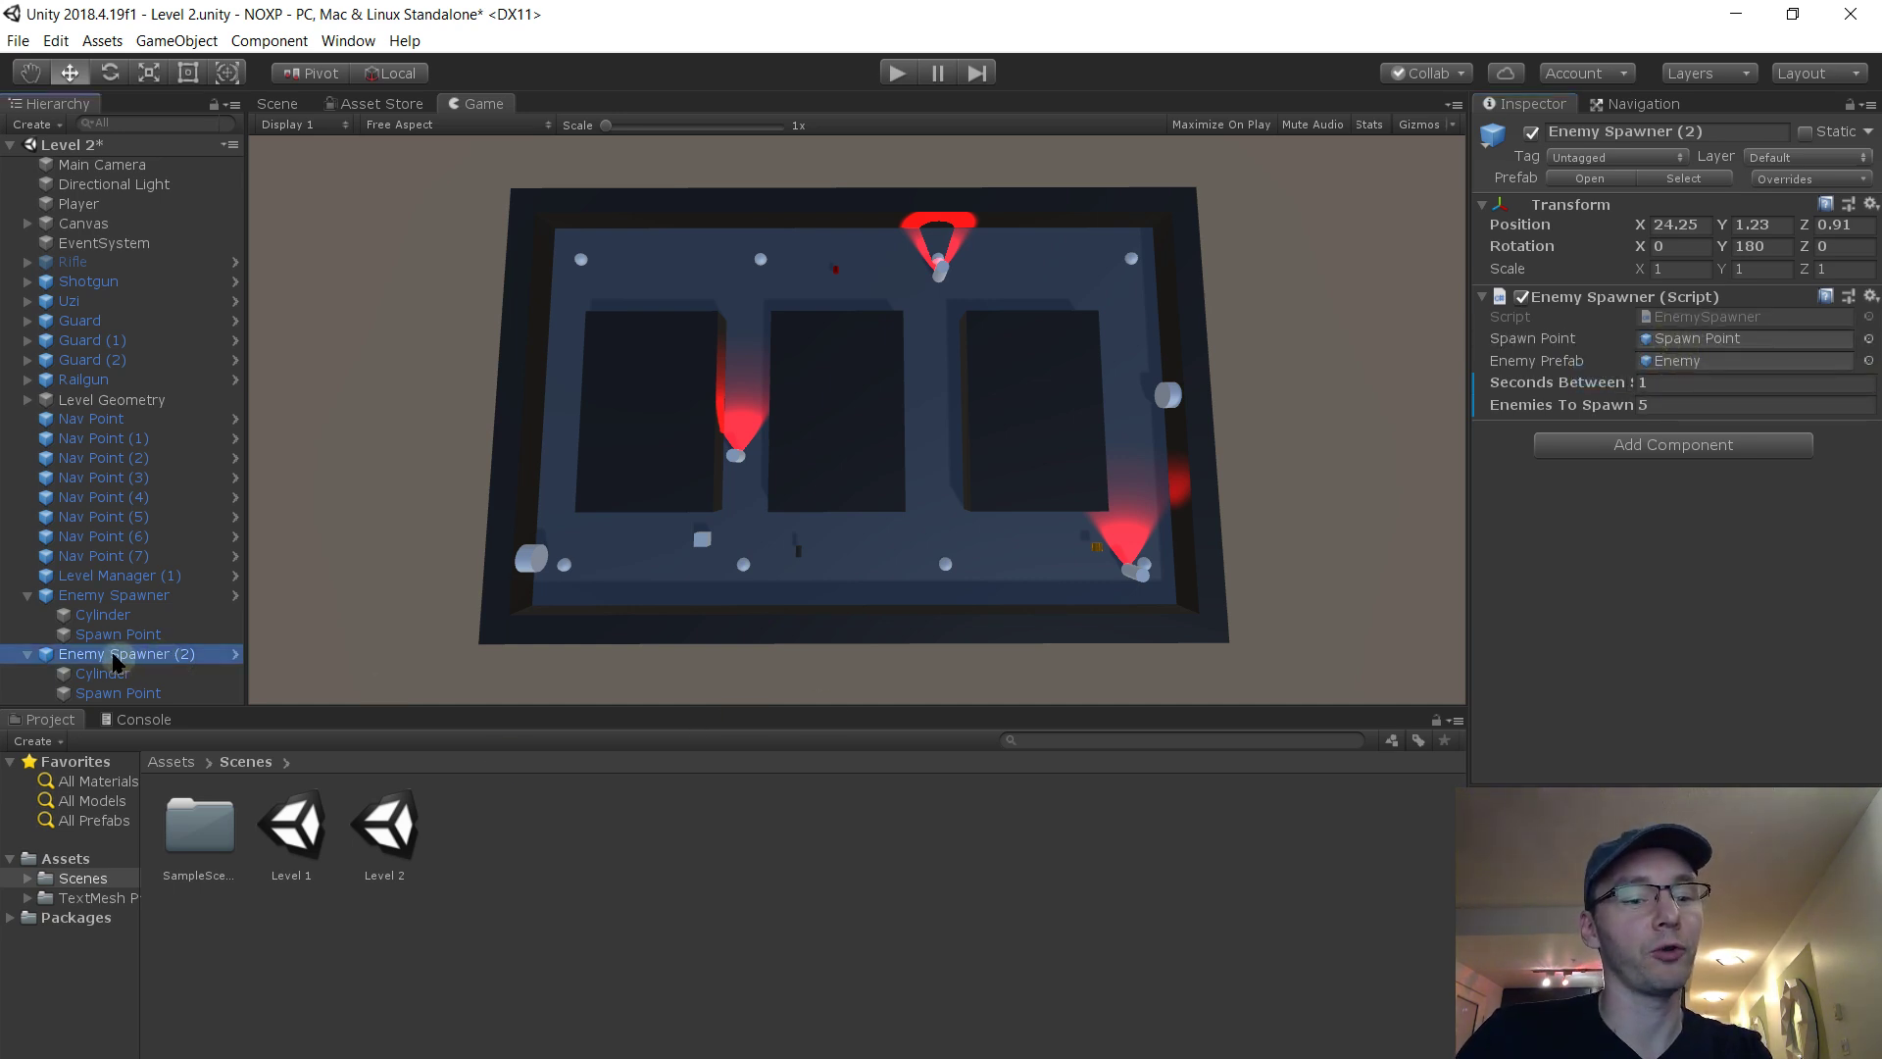
{"action": "left_click", "coordinate": [1590, 178]}
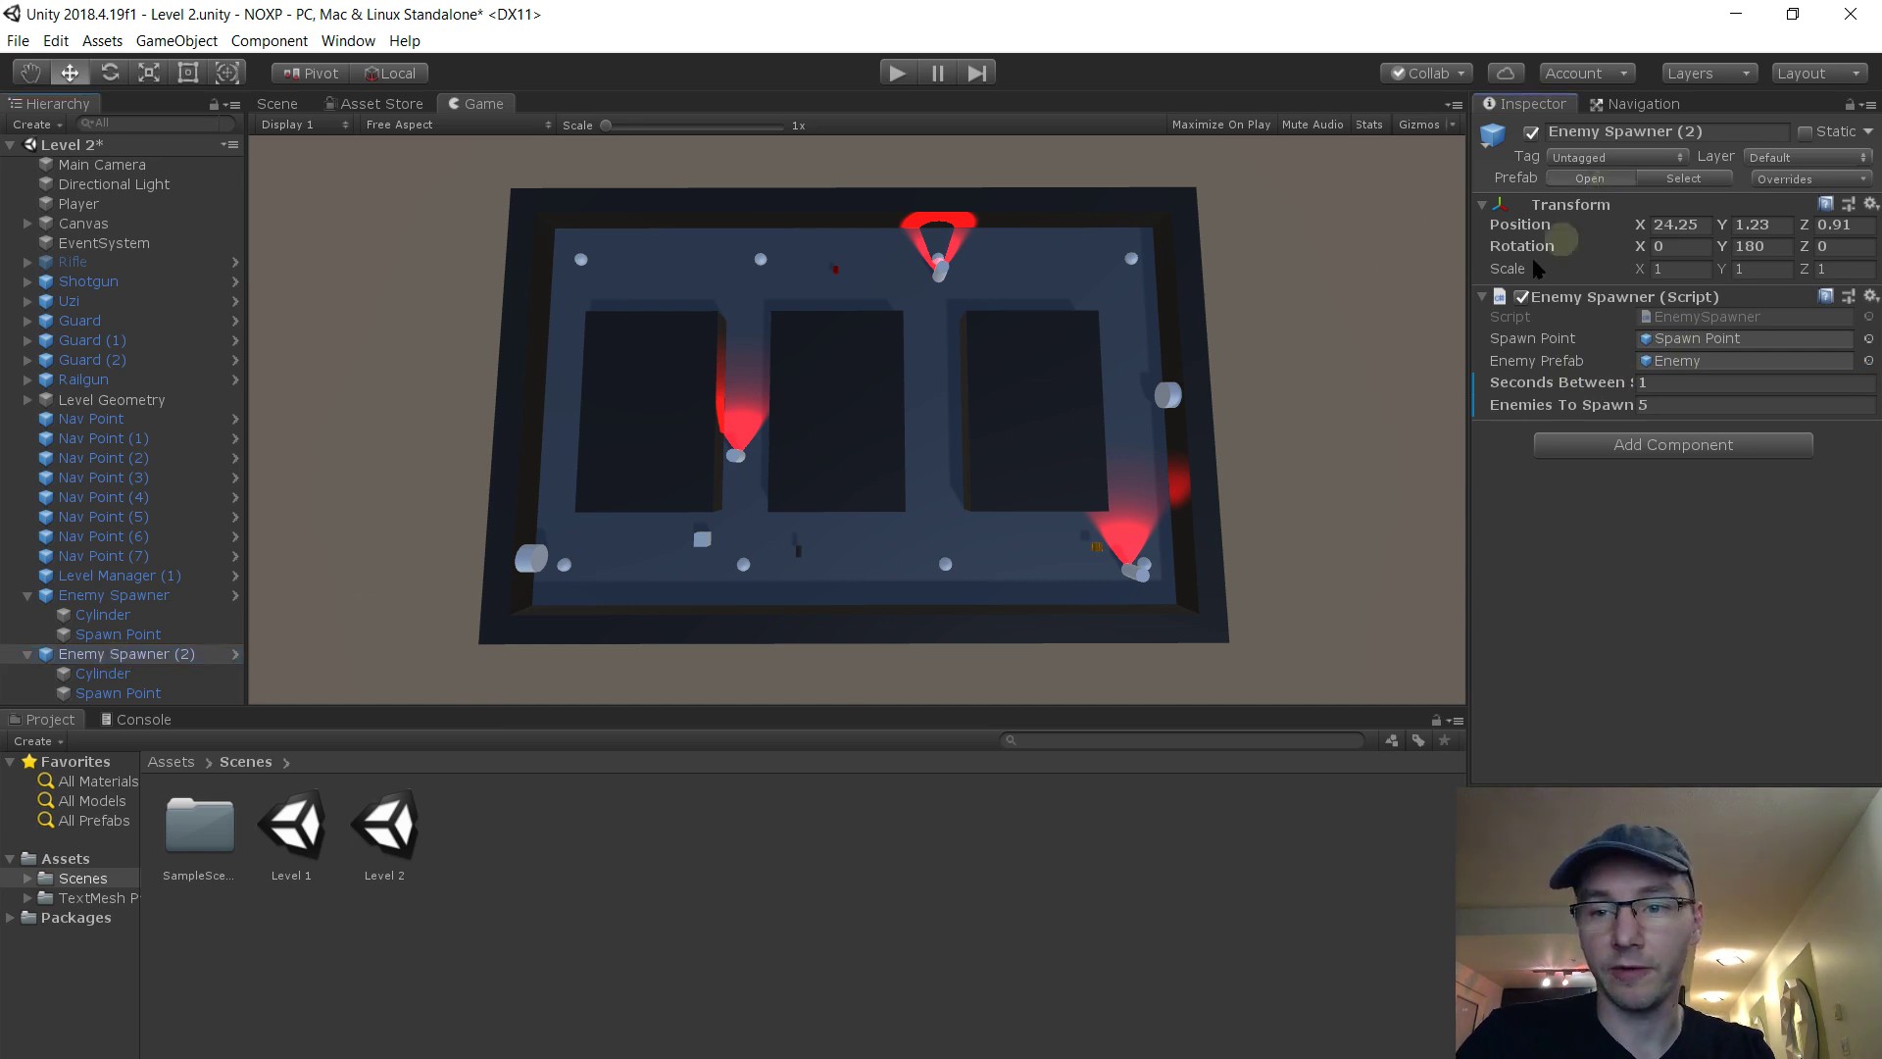
{"action": "left_click", "coordinate": [120, 178]}
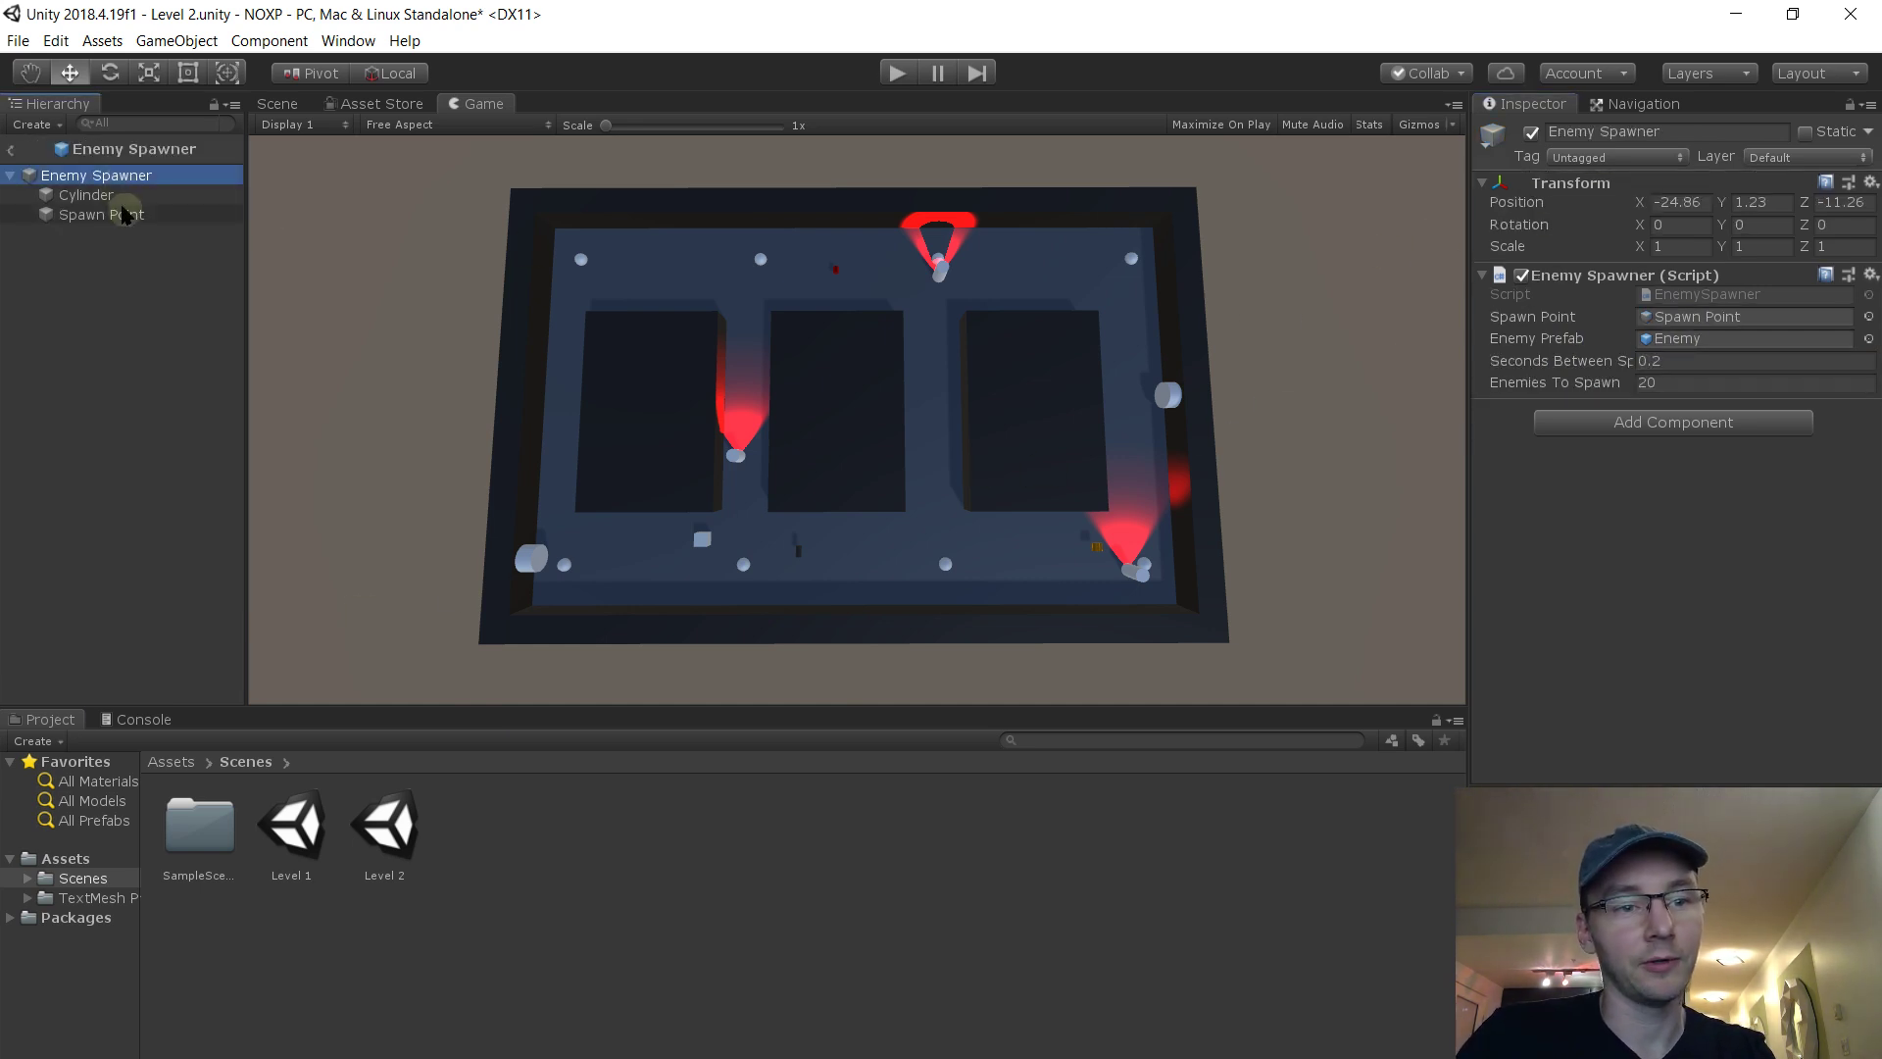
{"action": "left_click", "coordinate": [124, 215]}
{"action": "left_click", "coordinate": [117, 175]}
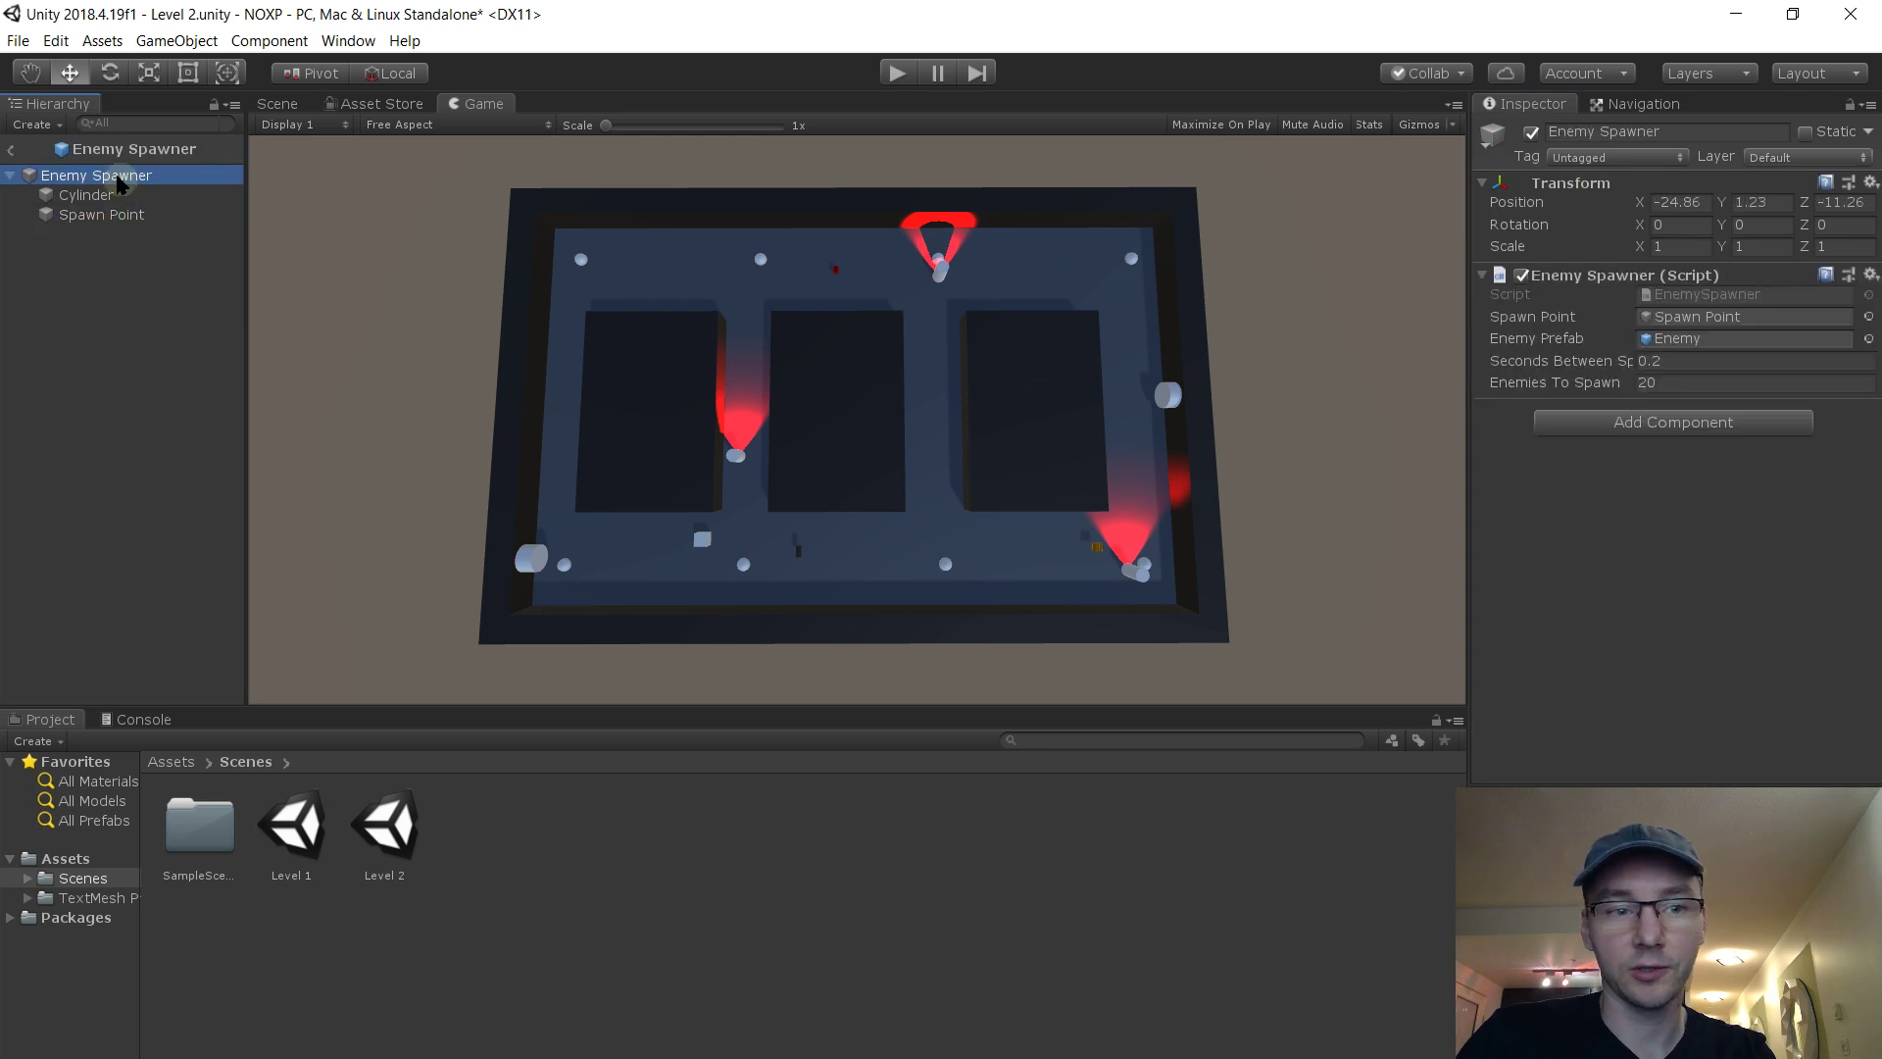
{"action": "left_click", "coordinate": [1710, 316]}
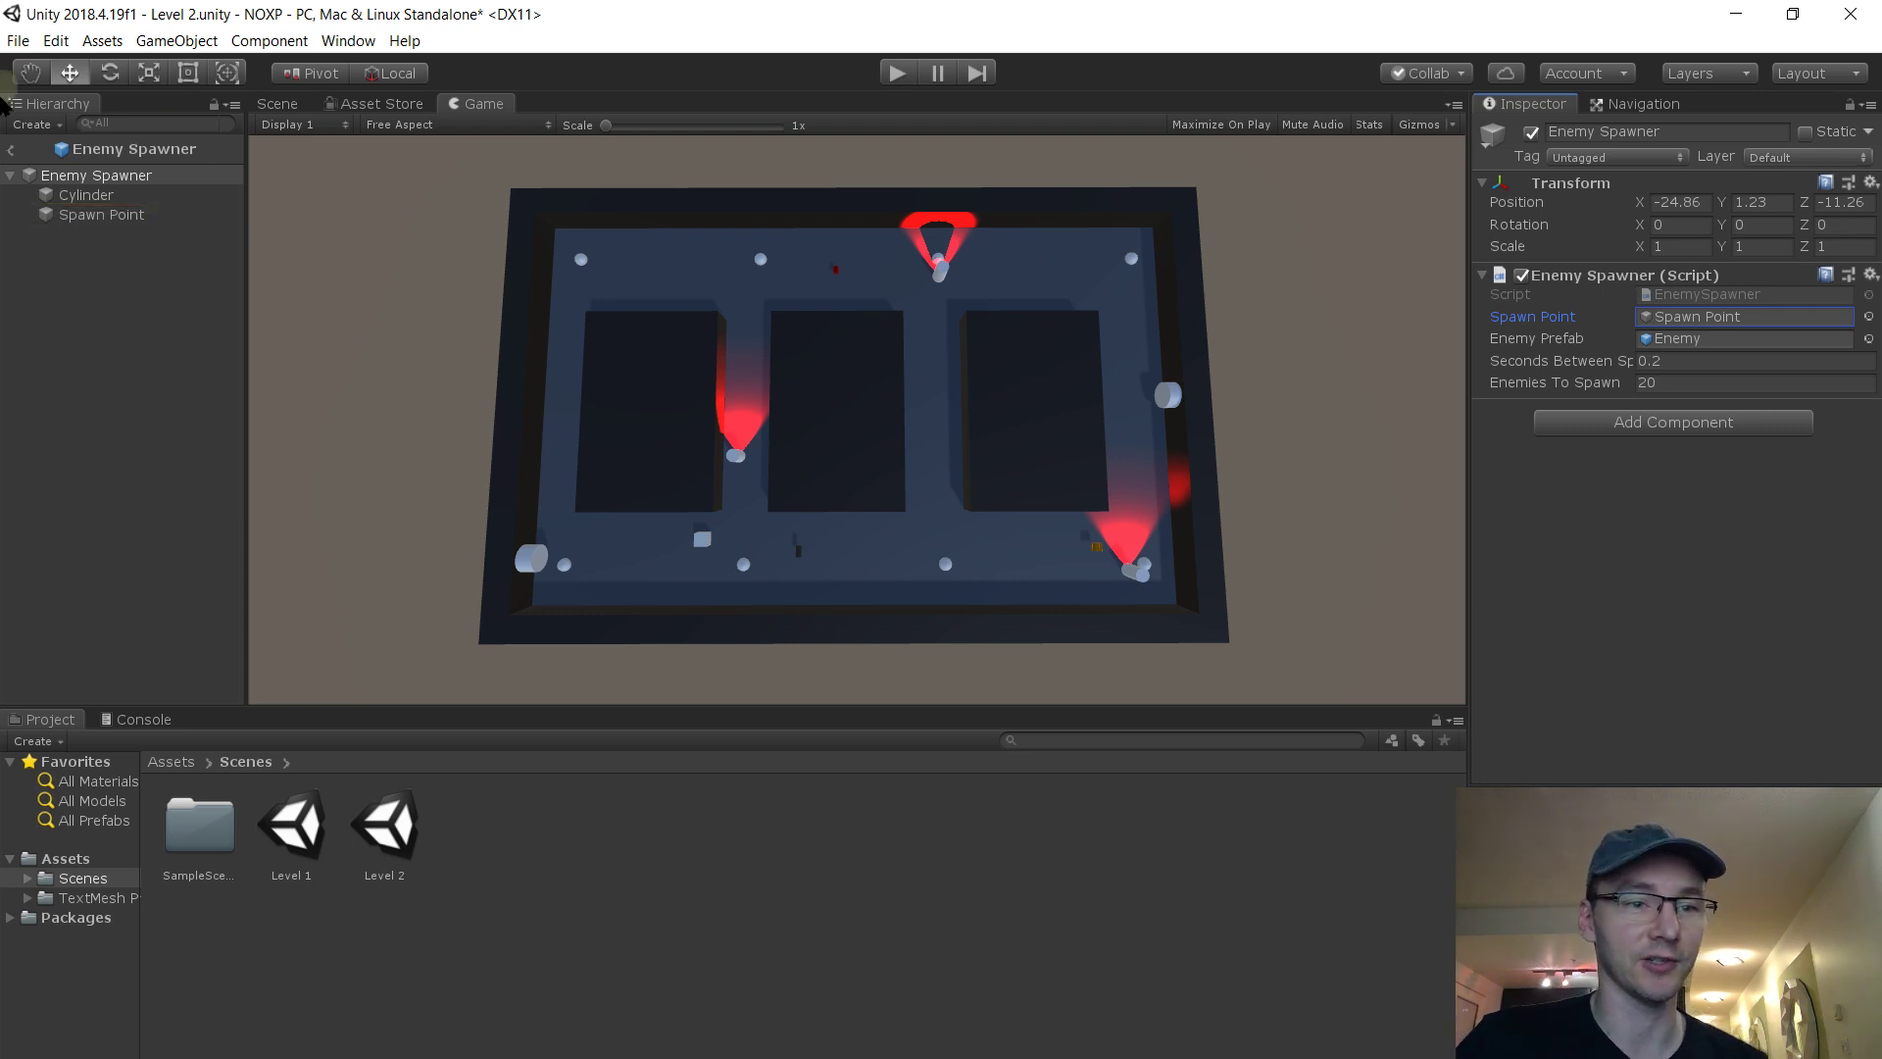
{"action": "left_click", "coordinate": [11, 149]}
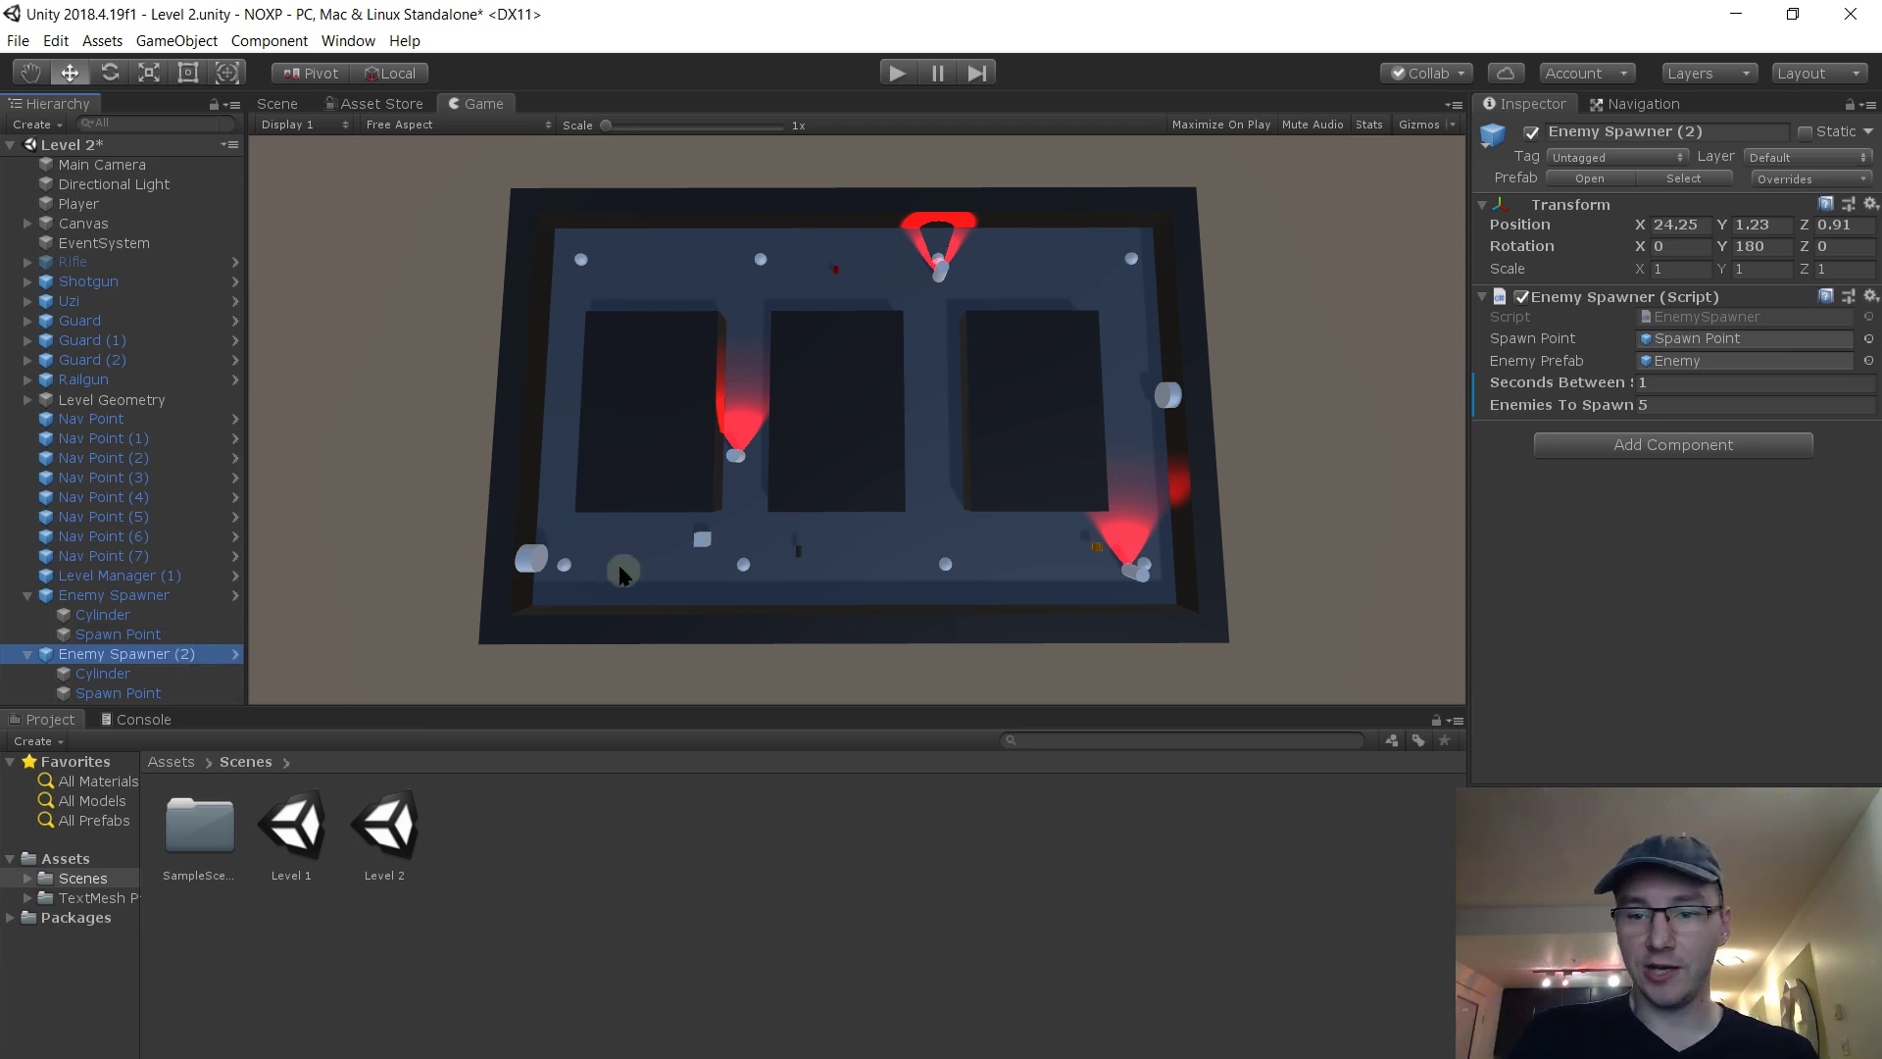
Set Enemy Spawner's seconds between spawns to 1 in Level 2
{"action": "left_click", "coordinate": [113, 595]}
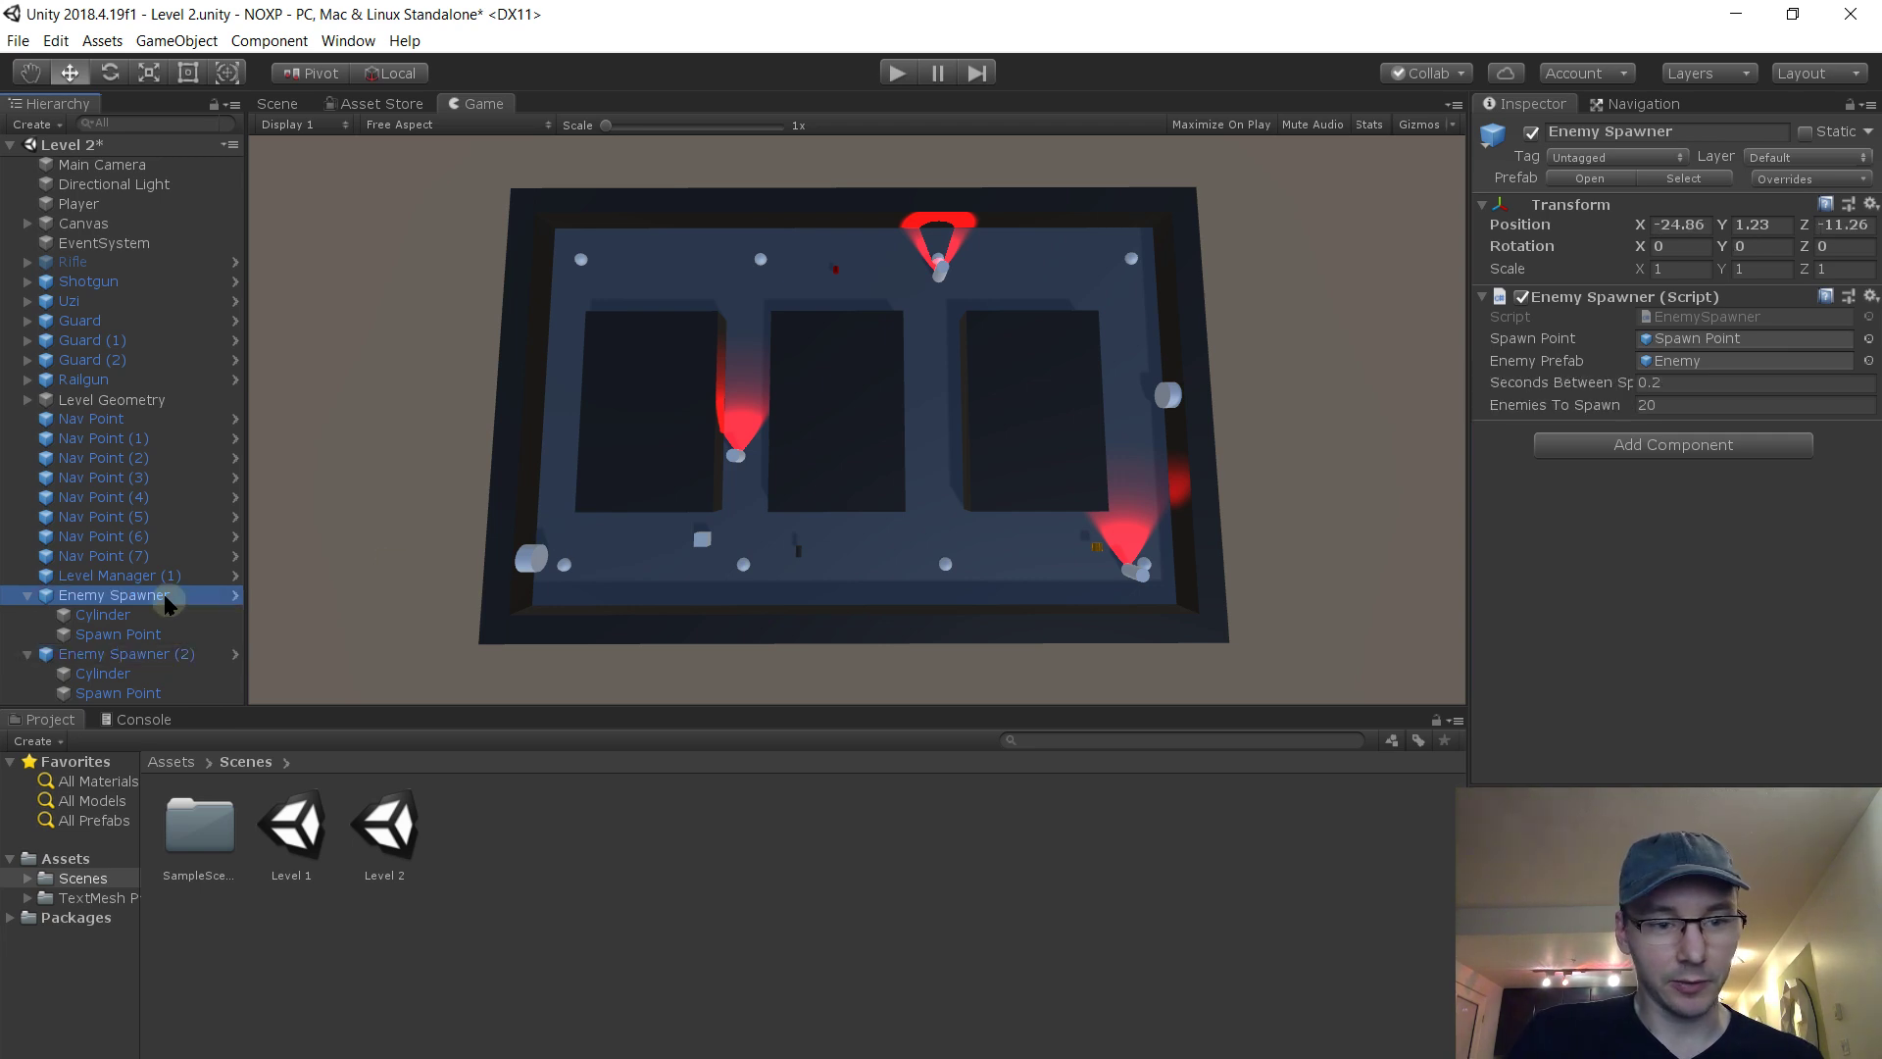
{"action": "left_click", "coordinate": [1679, 389]}
{"action": "type", "text": "1"}
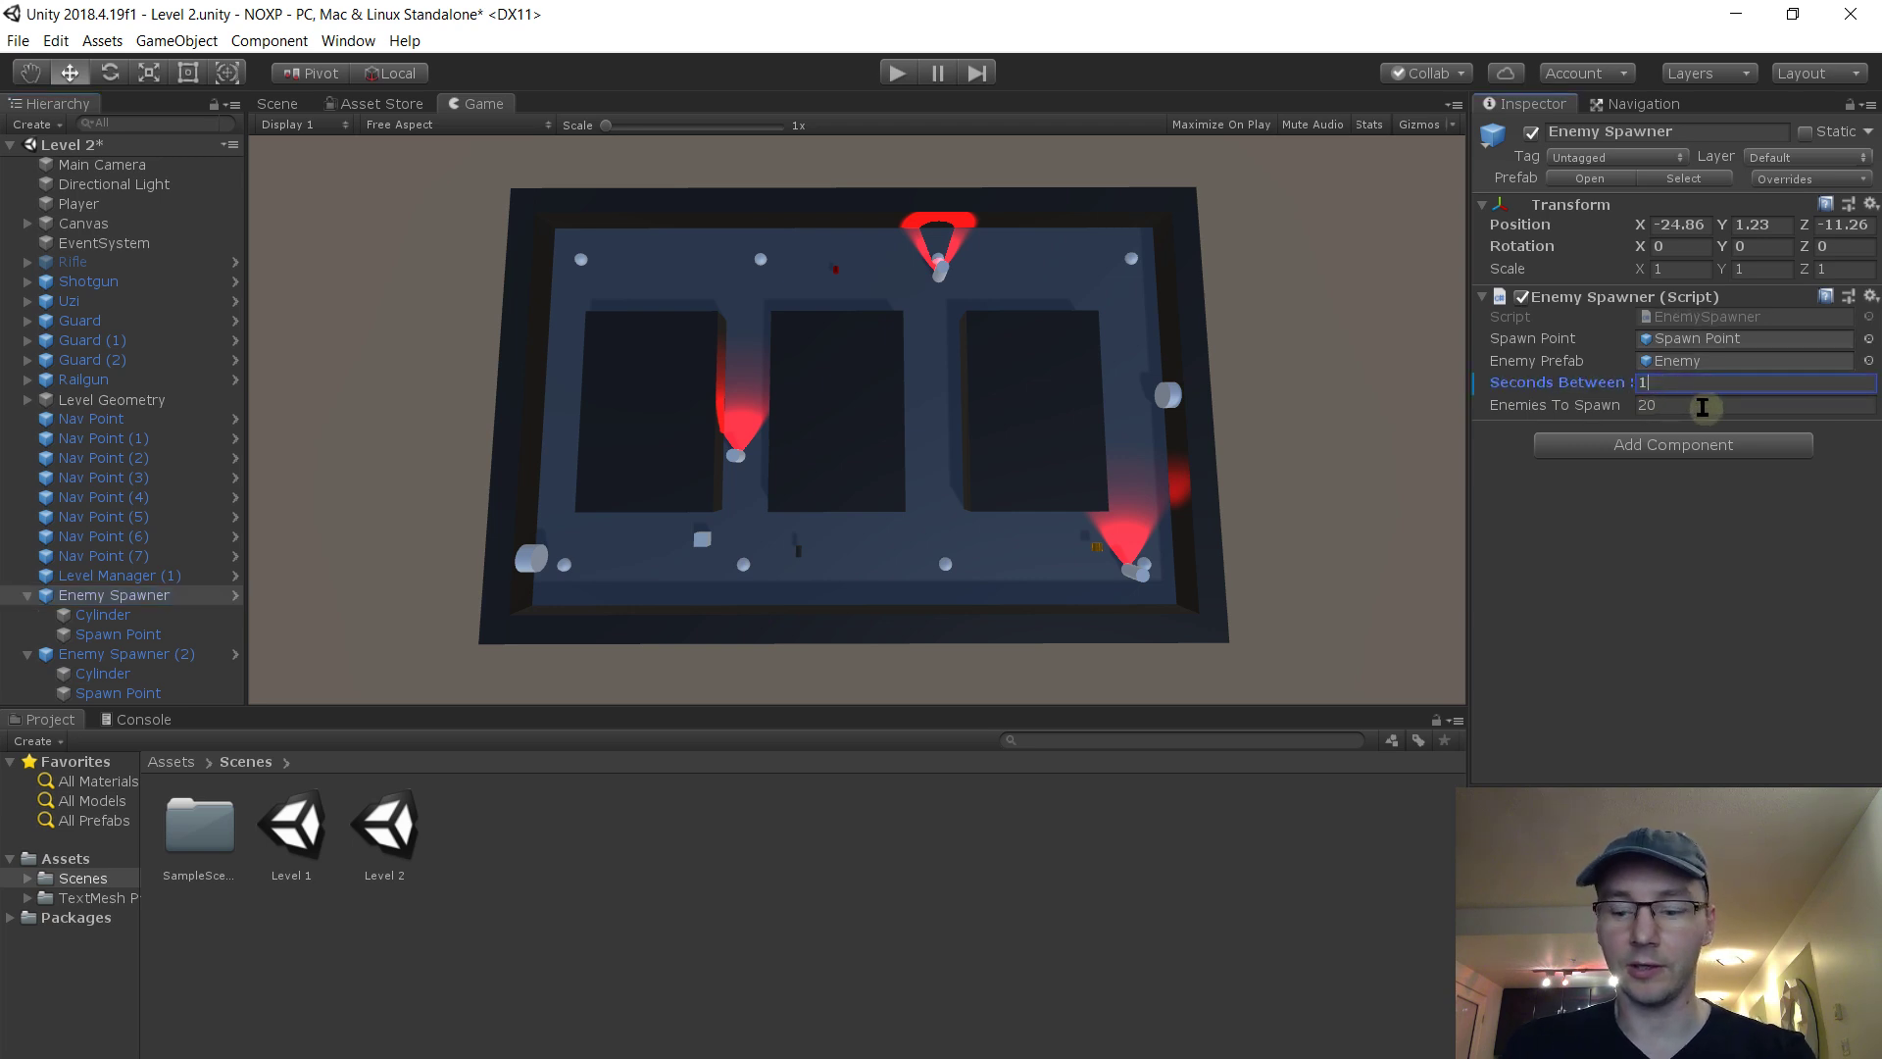
Set Enemy Spawner (2)'s seconds between spawns to 0.1 and its enemies to spawn to 10, and save the scene
{"action": "left_click", "coordinate": [149, 655]}
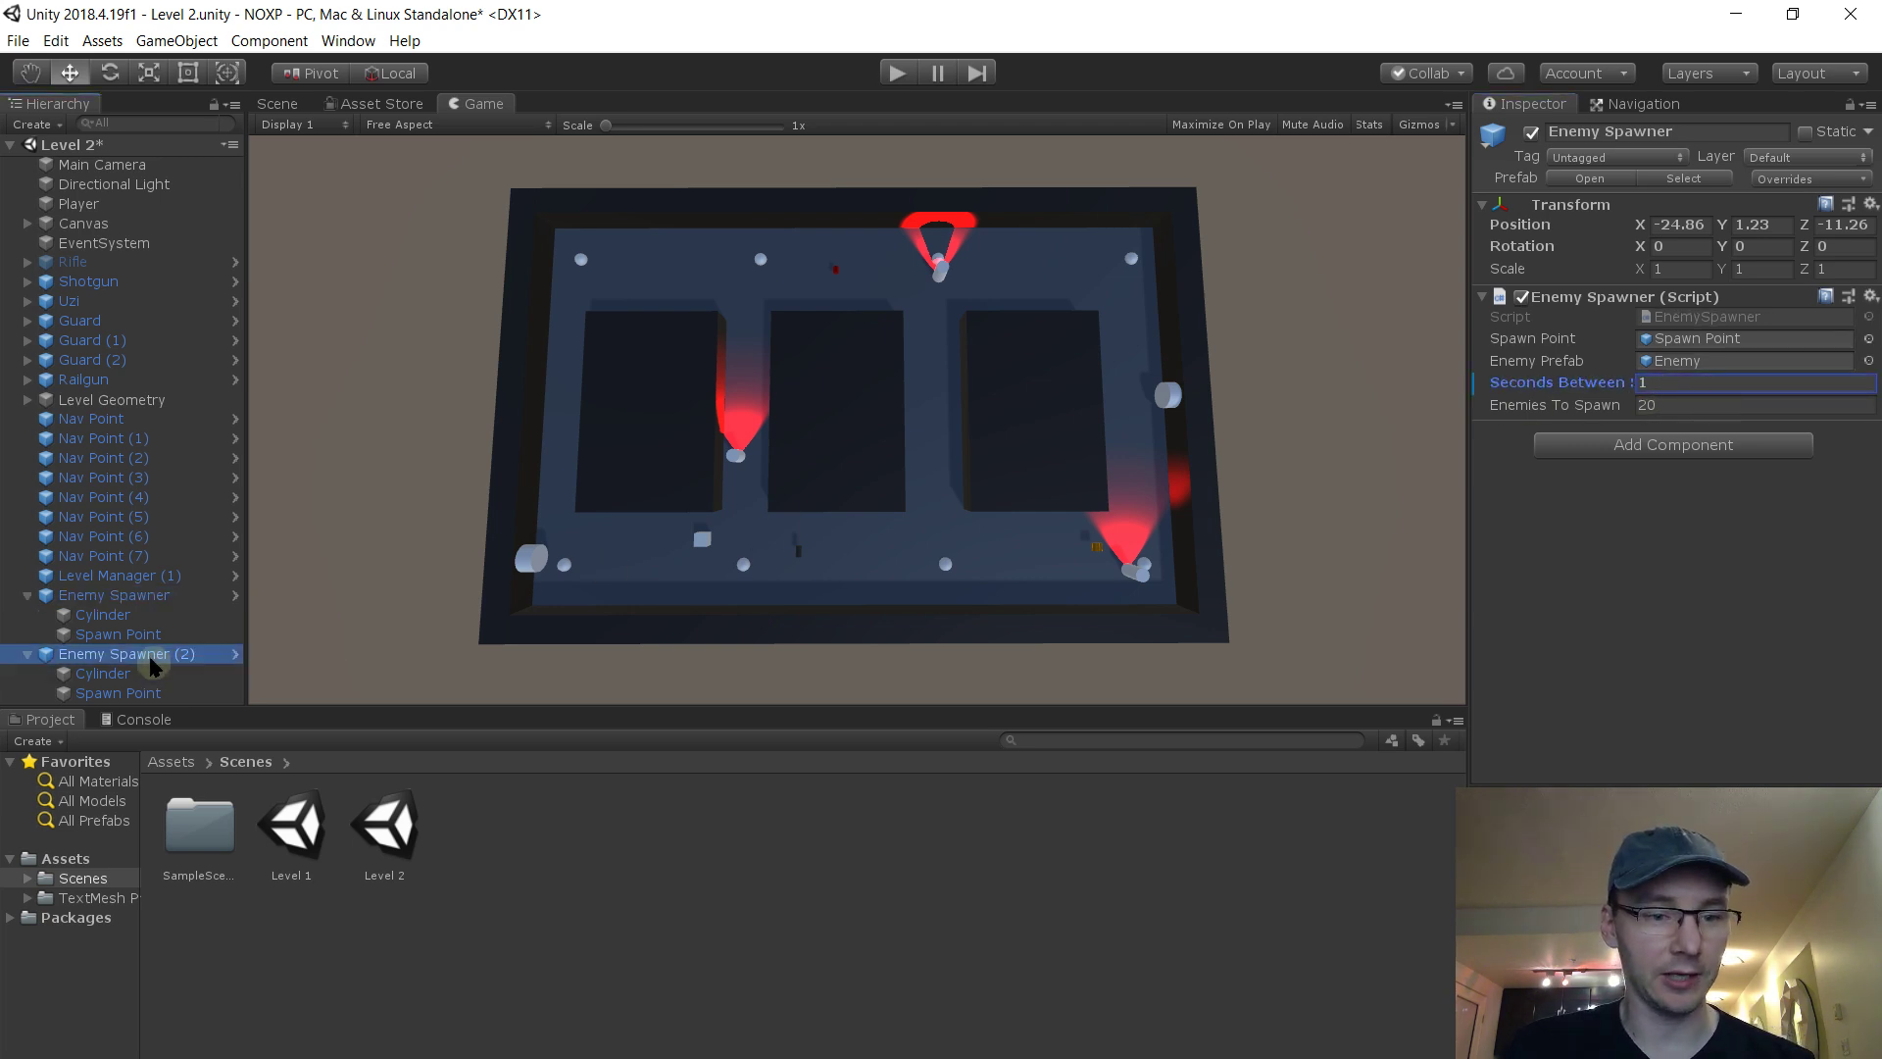
{"action": "left_click", "coordinate": [1689, 382]}
{"action": "type", "text": "0."}
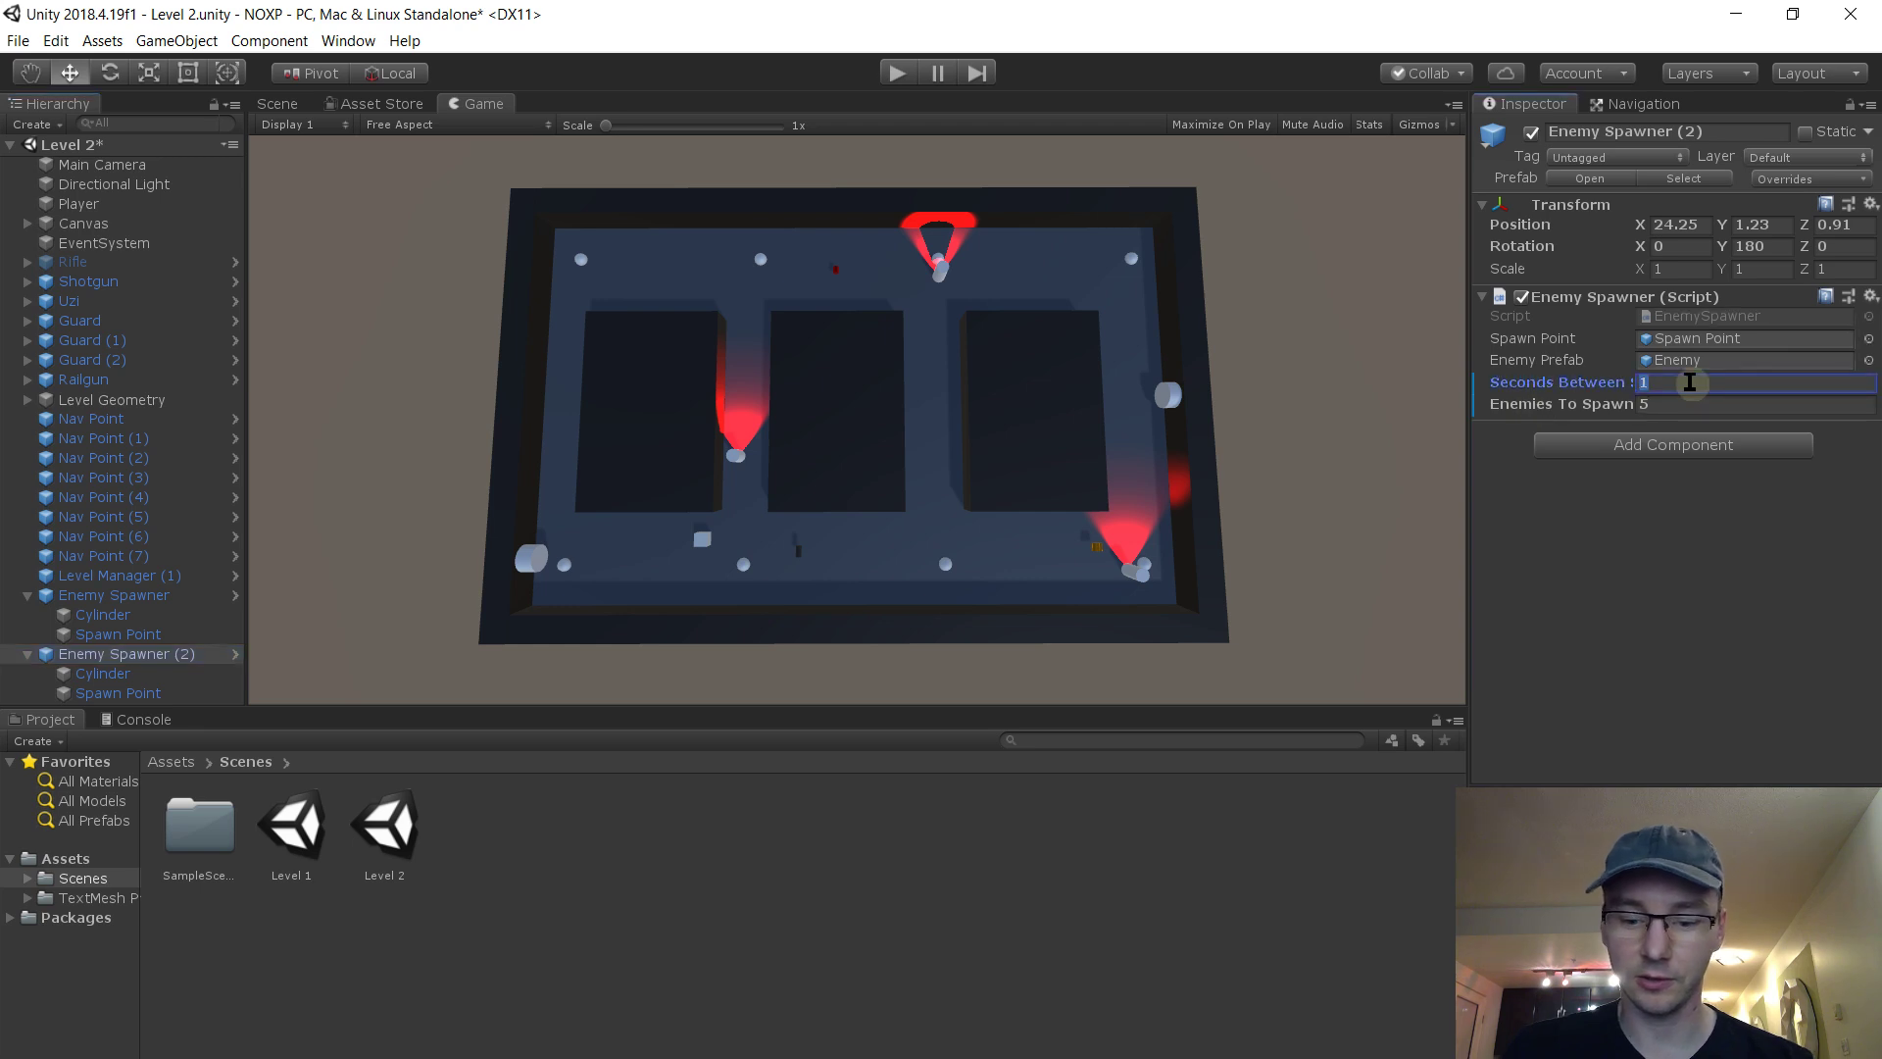
{"action": "left_click", "coordinate": [1698, 405]}
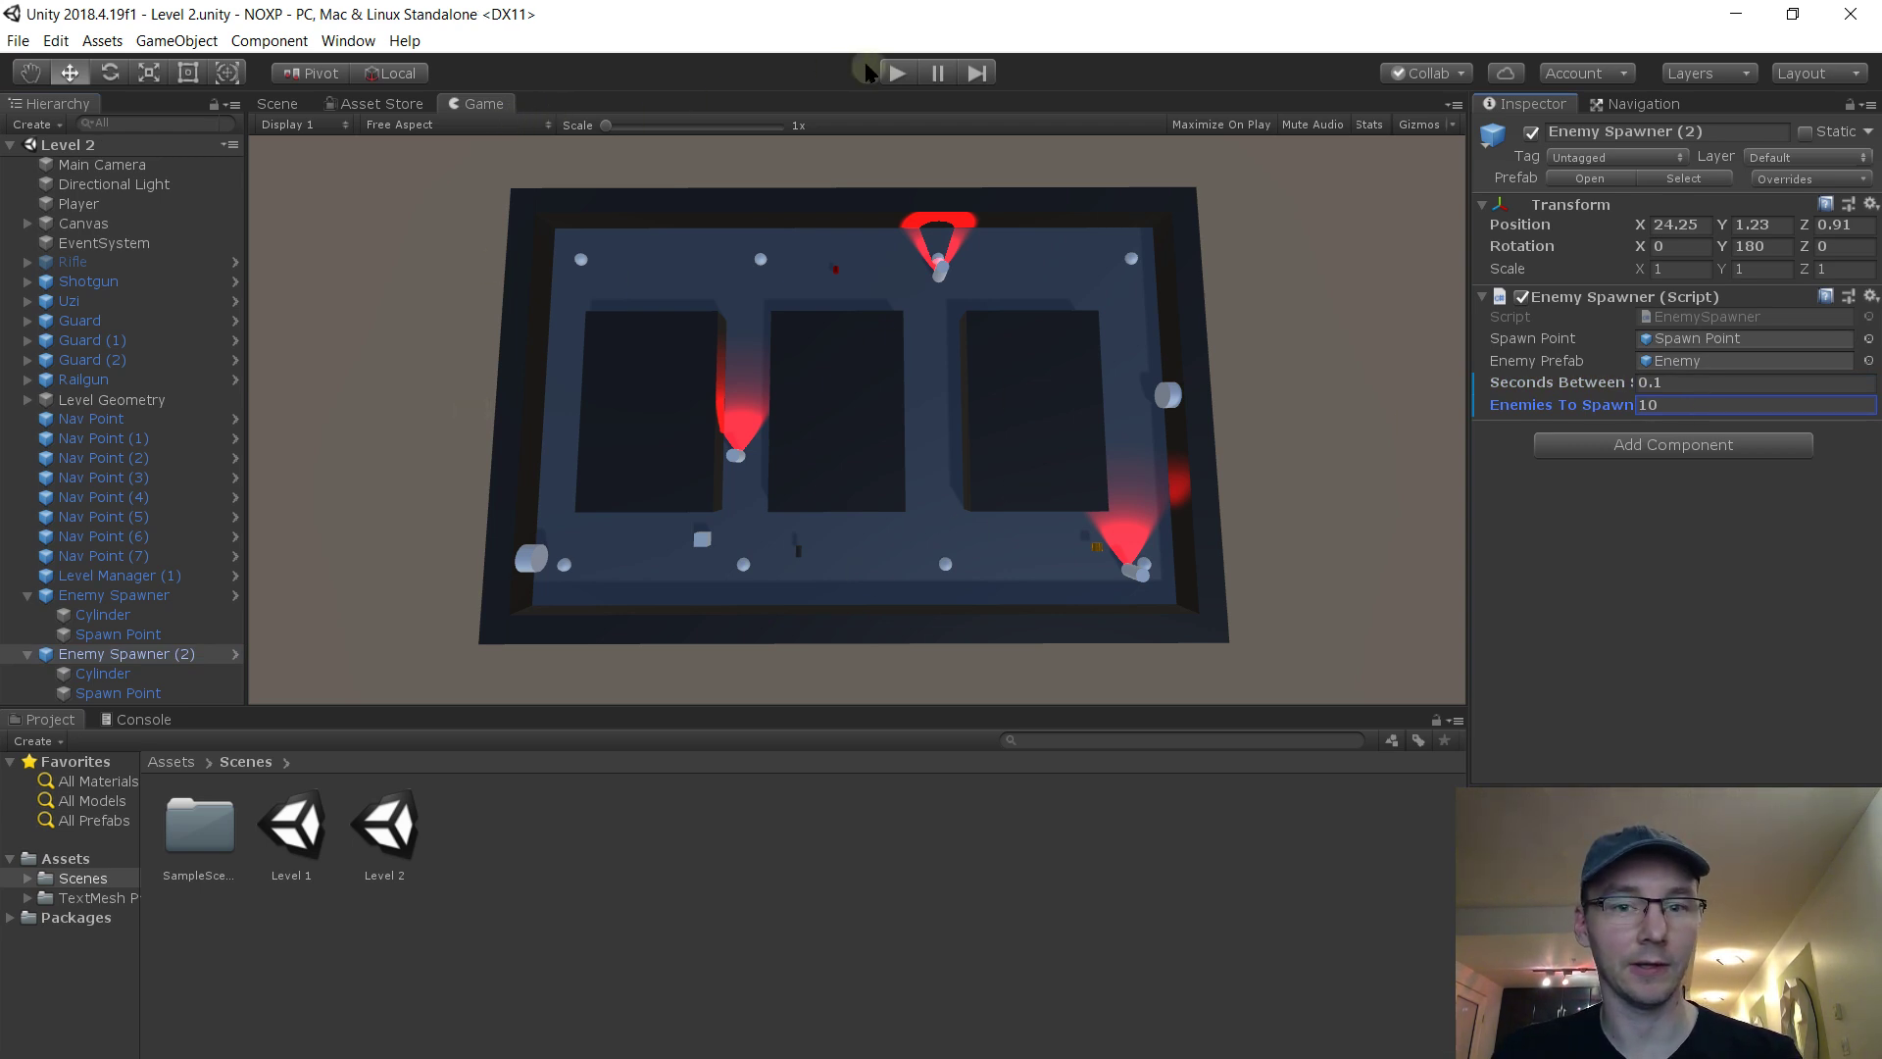
Playtest Level 2, picking up the weapon and killing the guards and spawned enemies until the next level loads, and stop play mode
{"action": "left_click", "coordinate": [897, 73]}
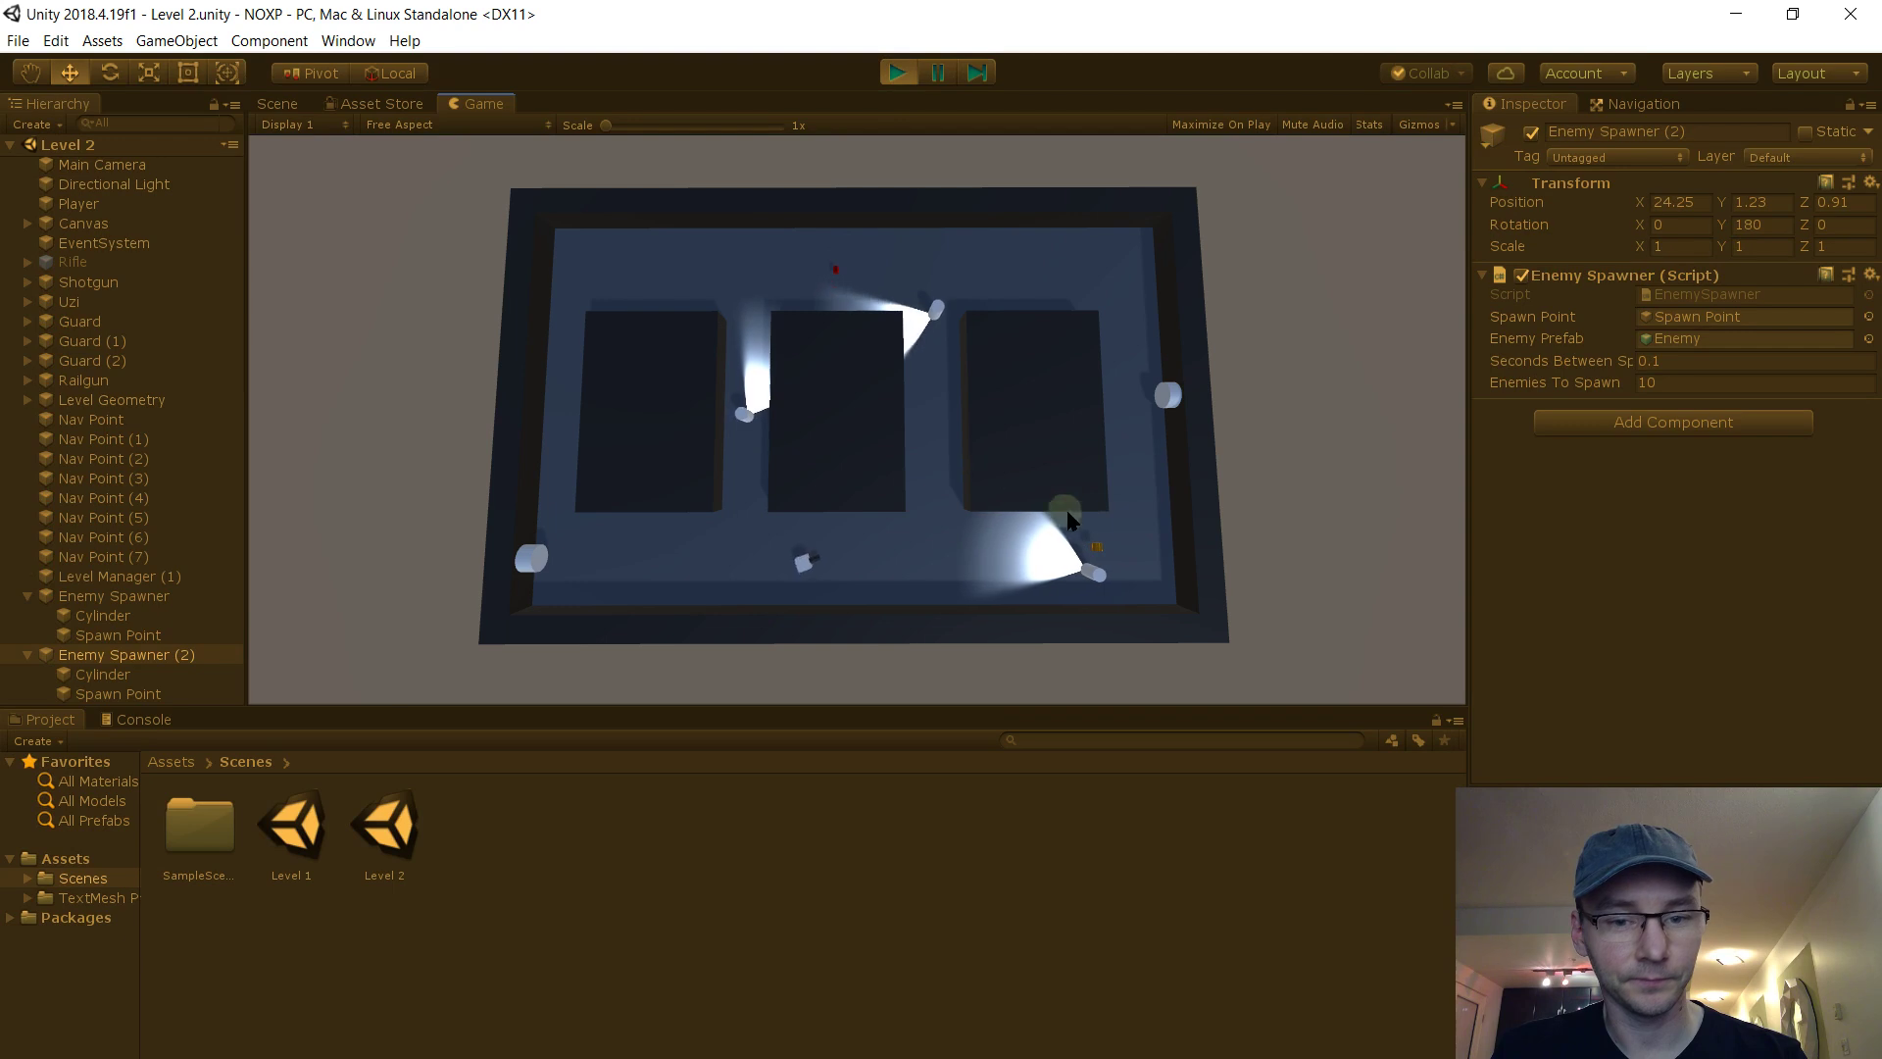
{"action": "left_click", "coordinate": [1098, 554]}
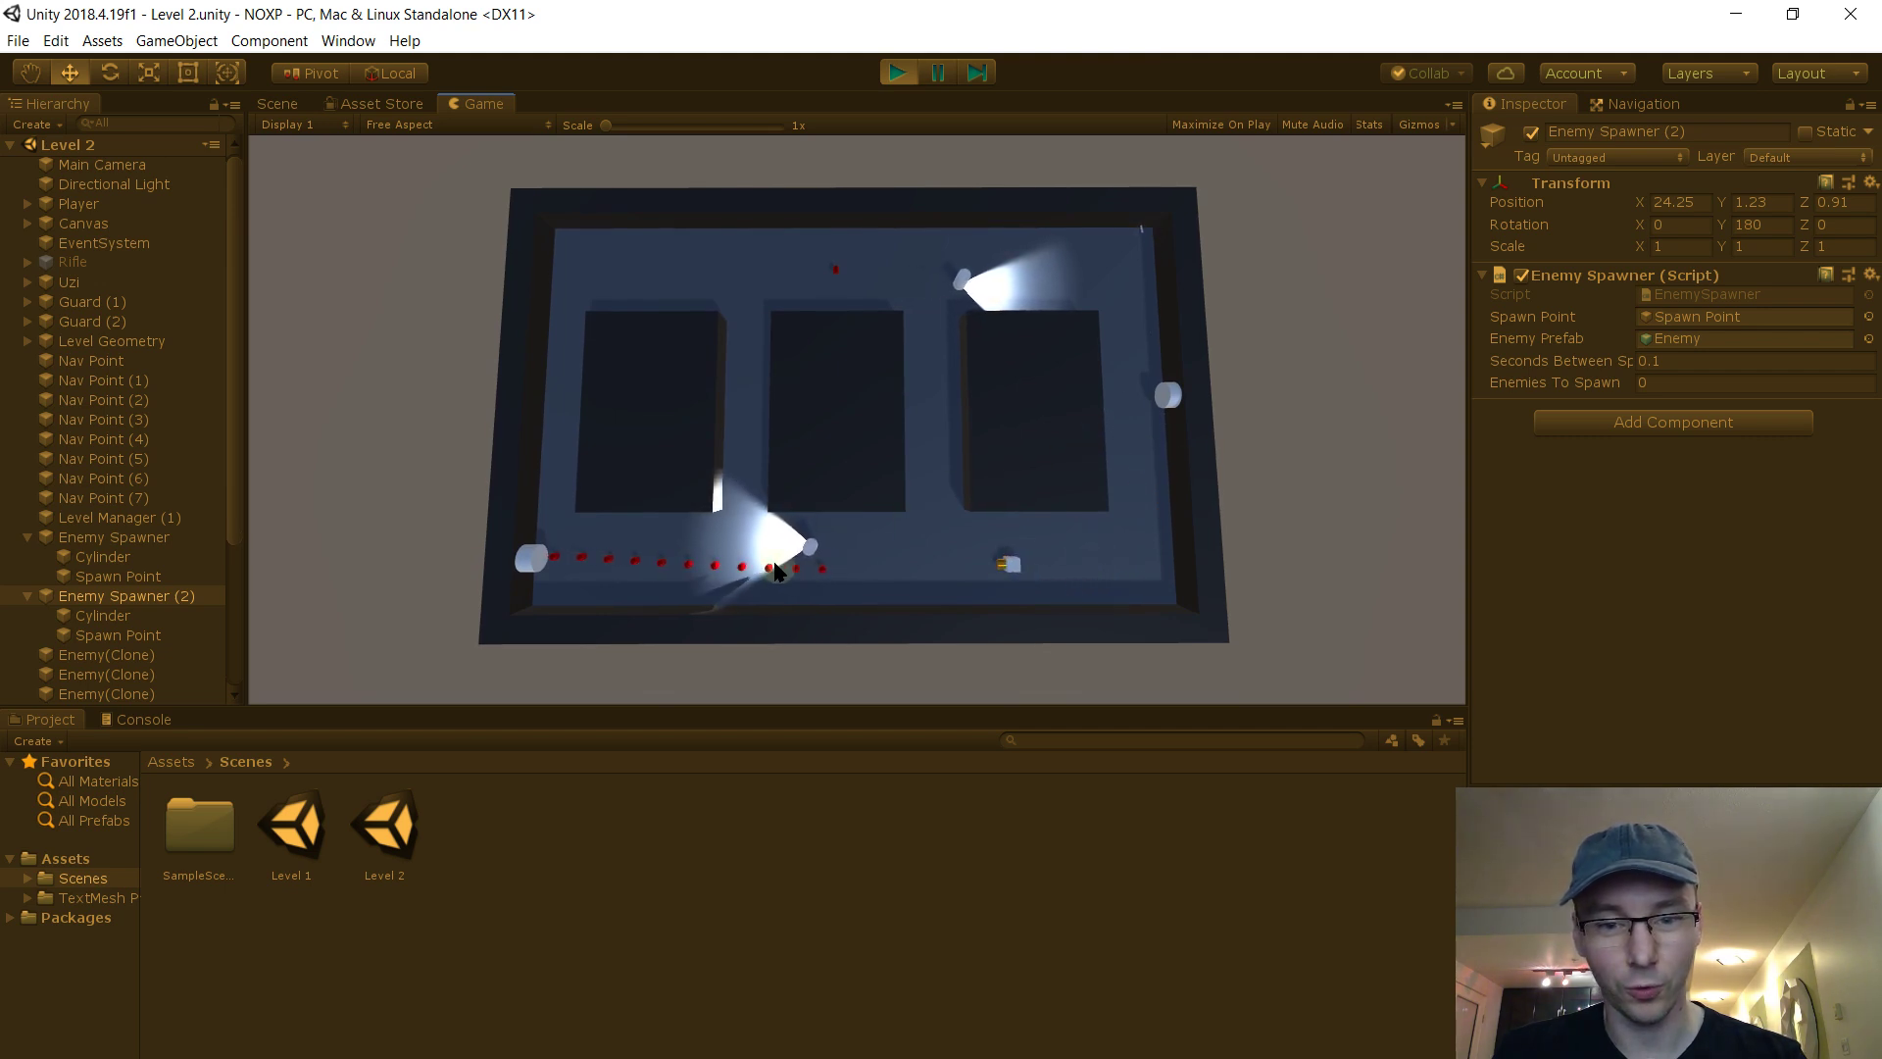
{"action": "left_click", "coordinate": [622, 581]}
{"action": "key", "text": "d"}
{"action": "key", "text": "w"}
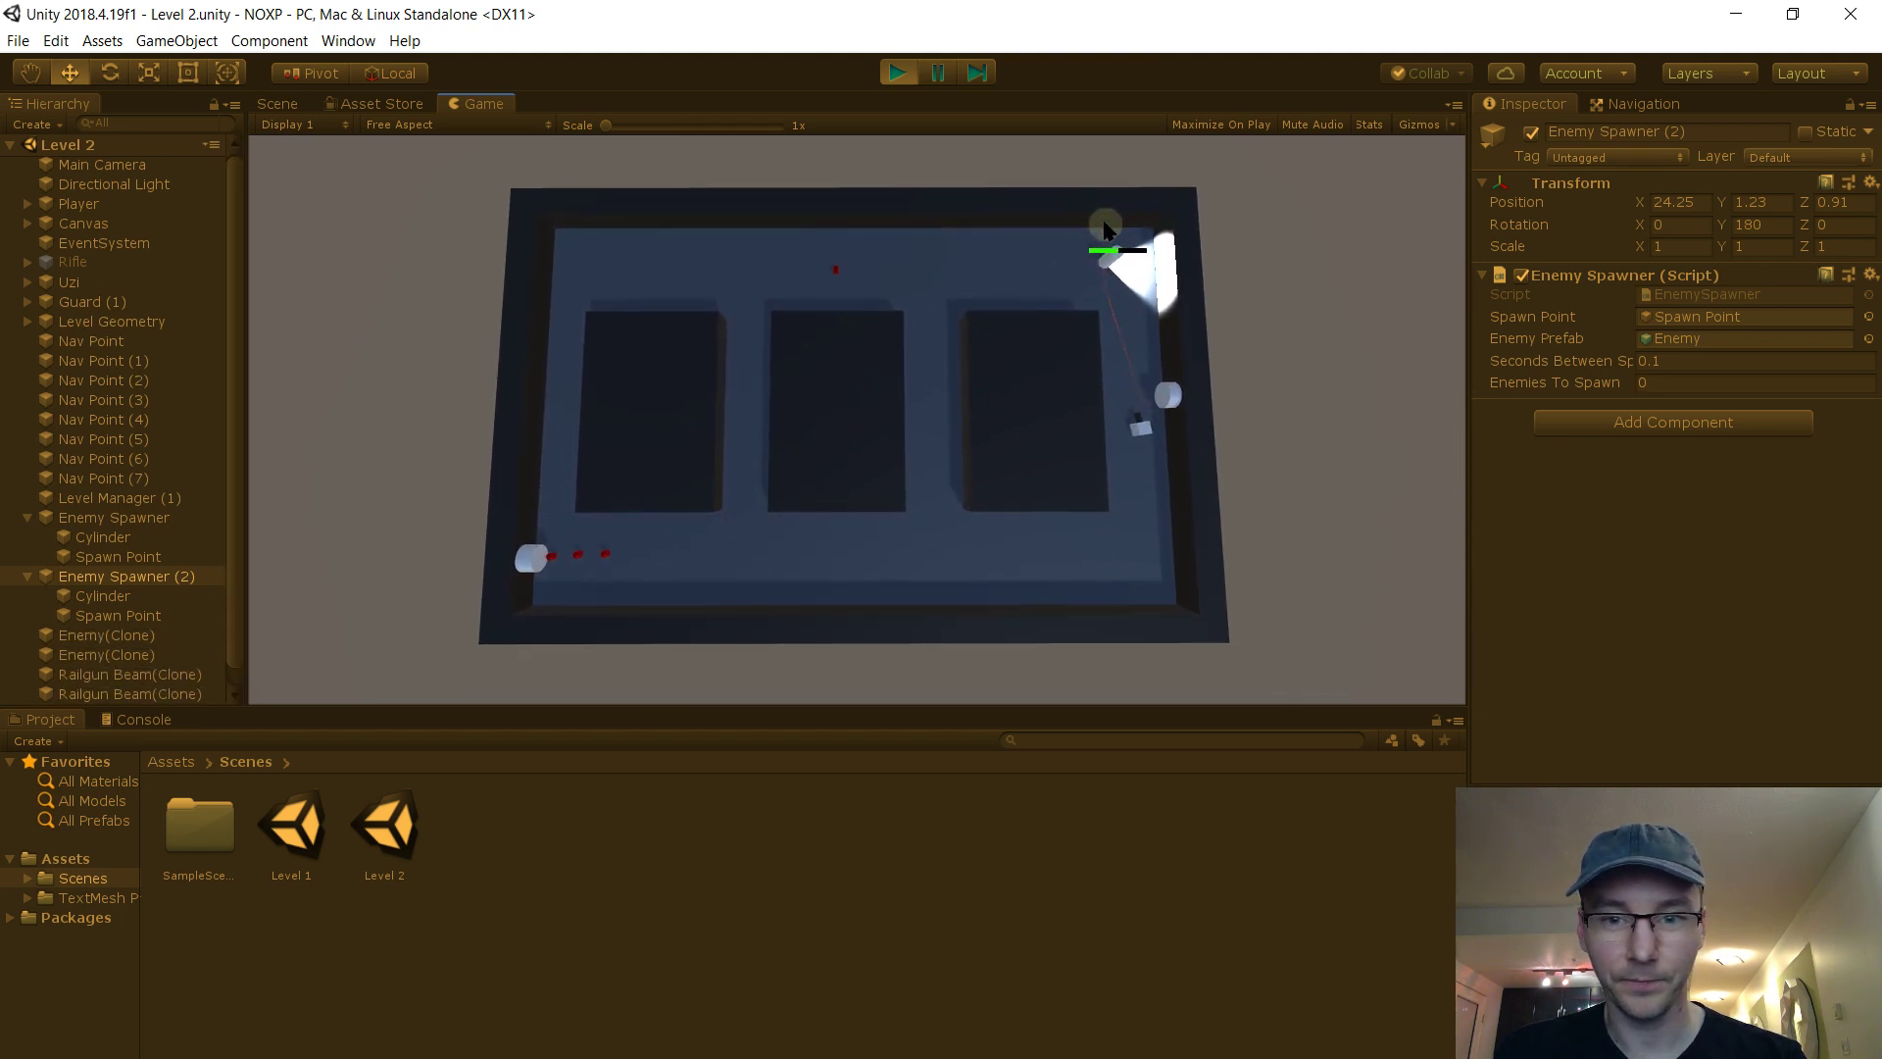
{"action": "left_click", "coordinate": [1083, 260]}
{"action": "key", "text": "a"}
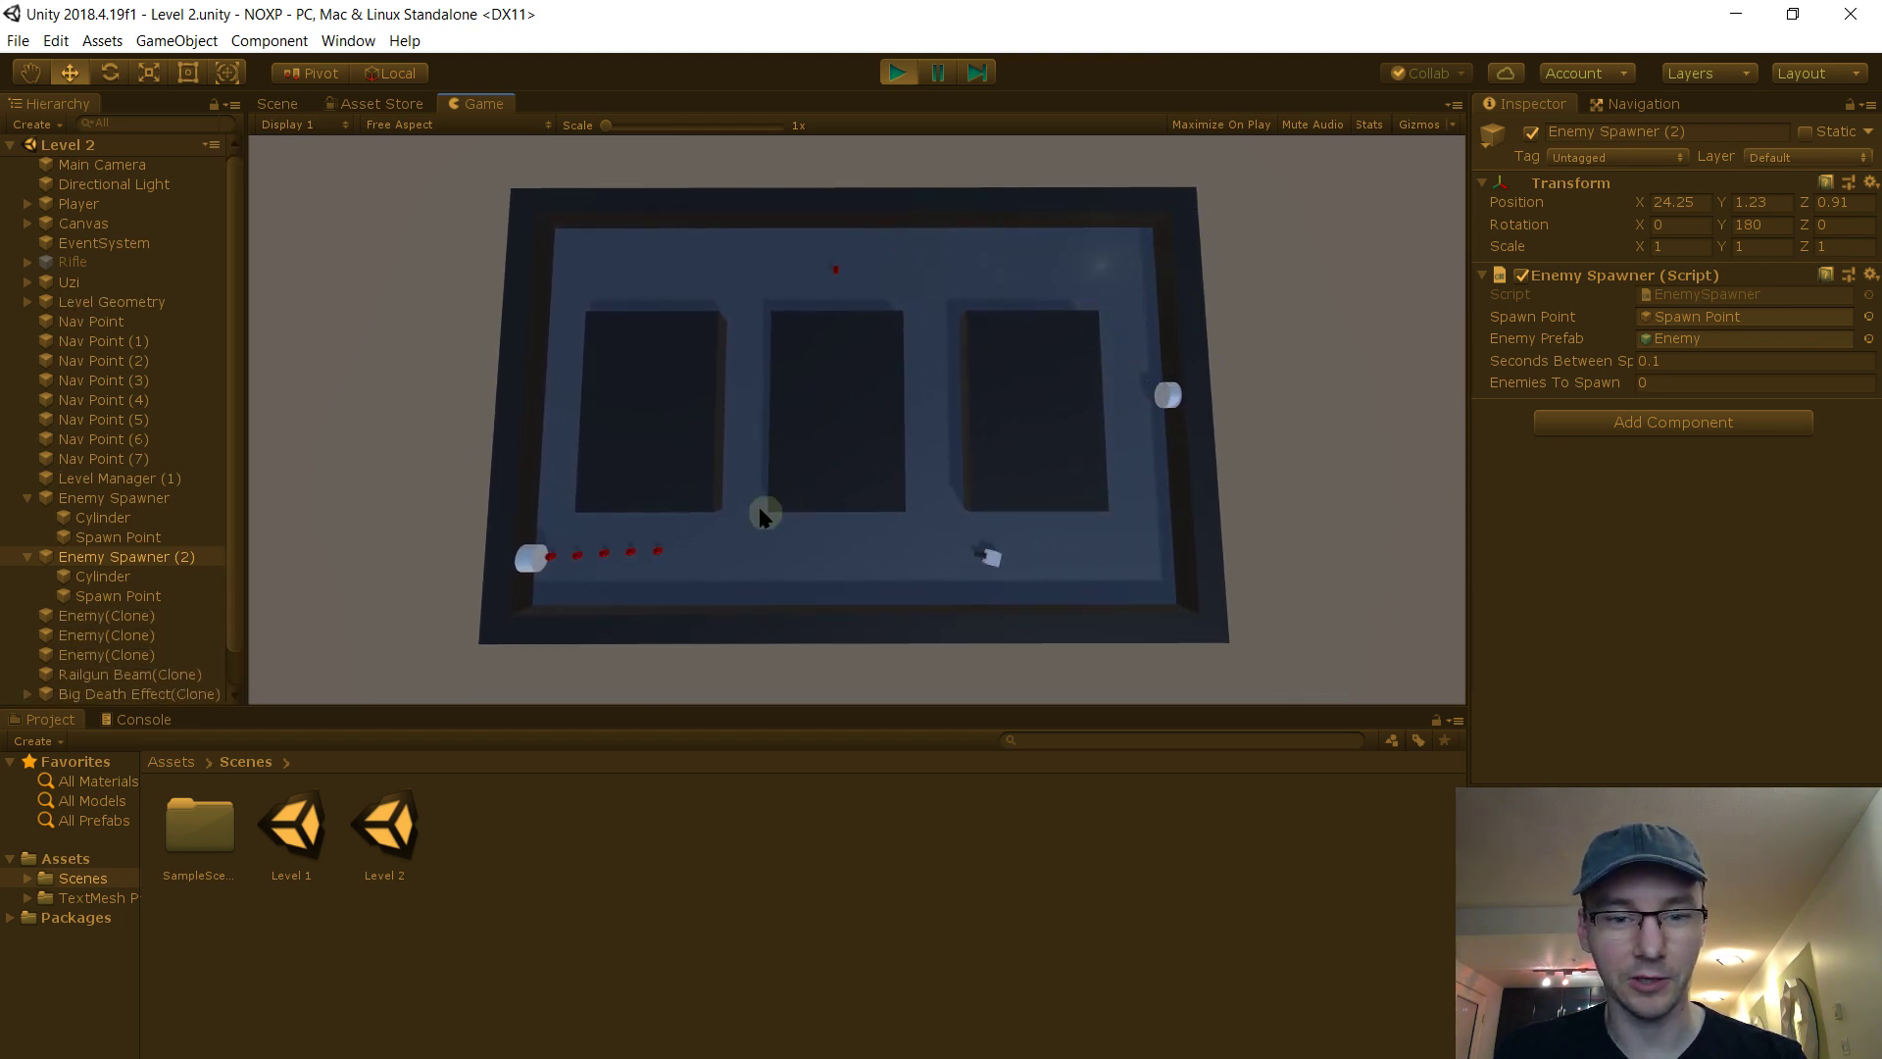
{"action": "left_click", "coordinate": [575, 567]}
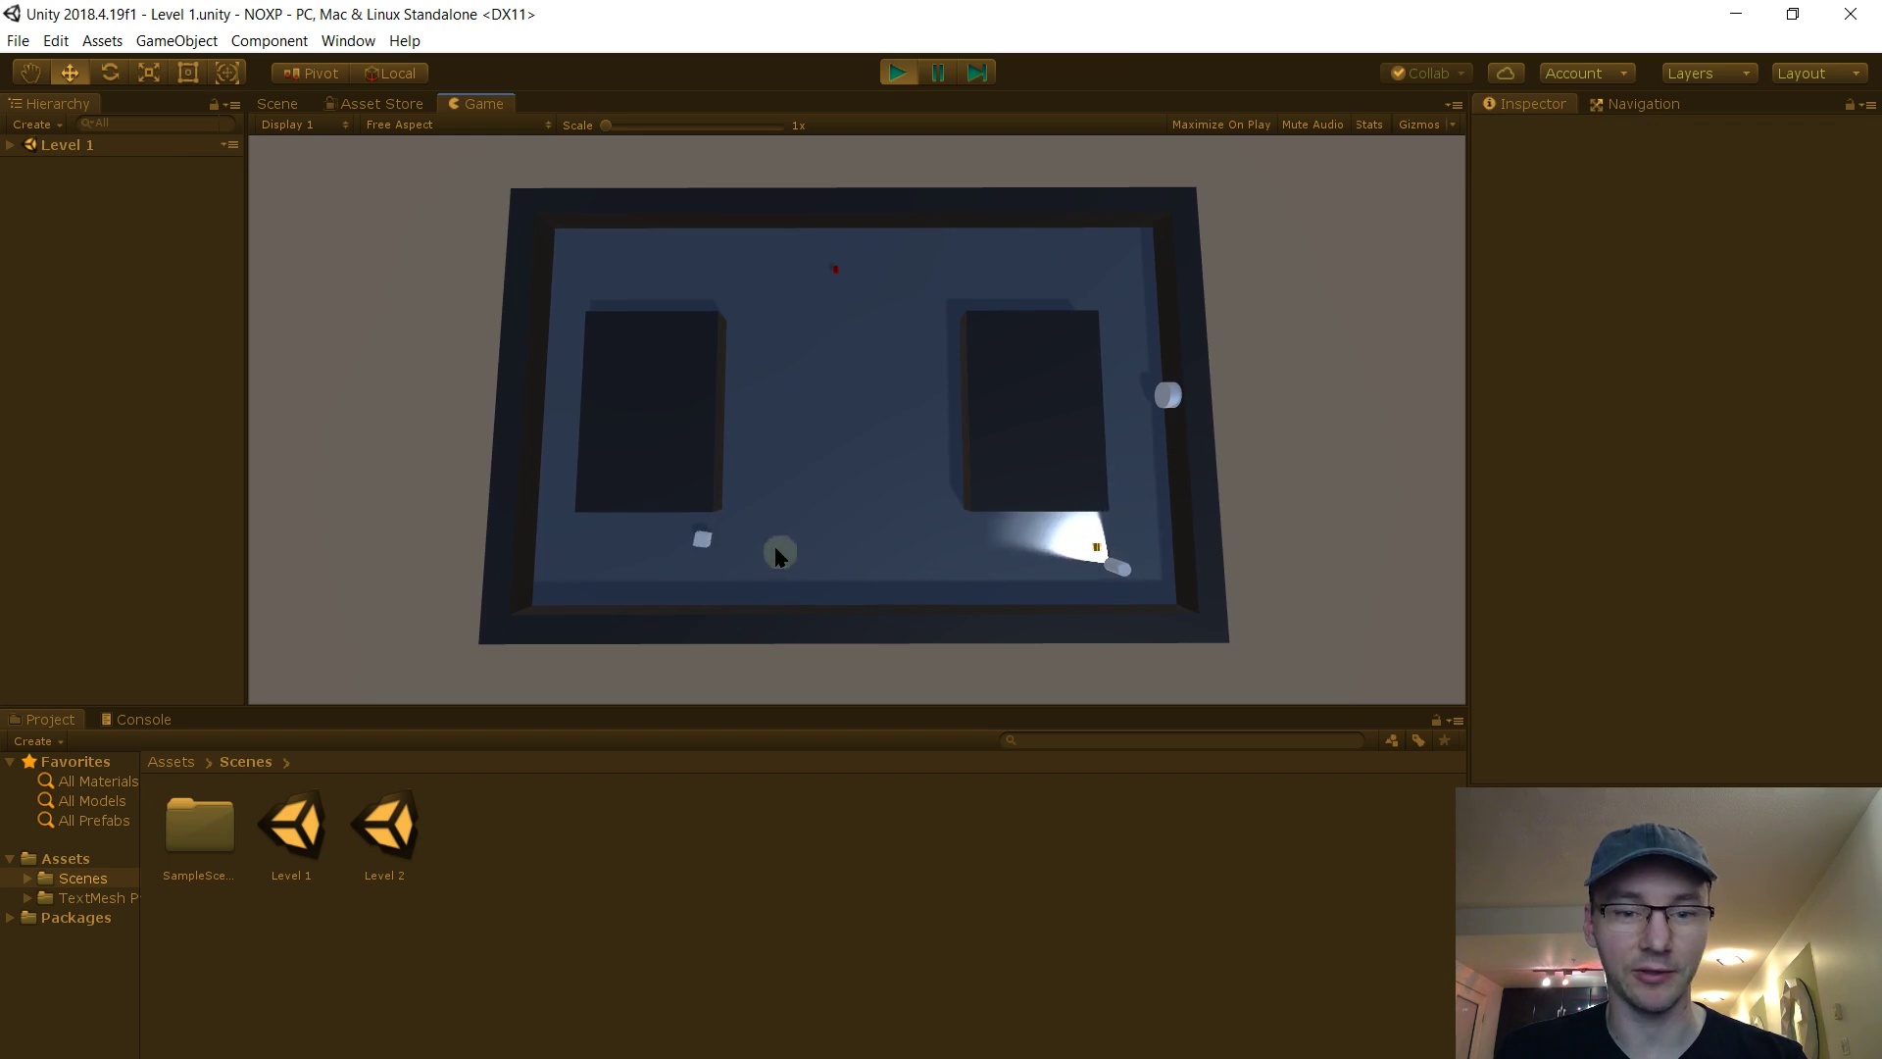
{"action": "left_click", "coordinate": [898, 73]}
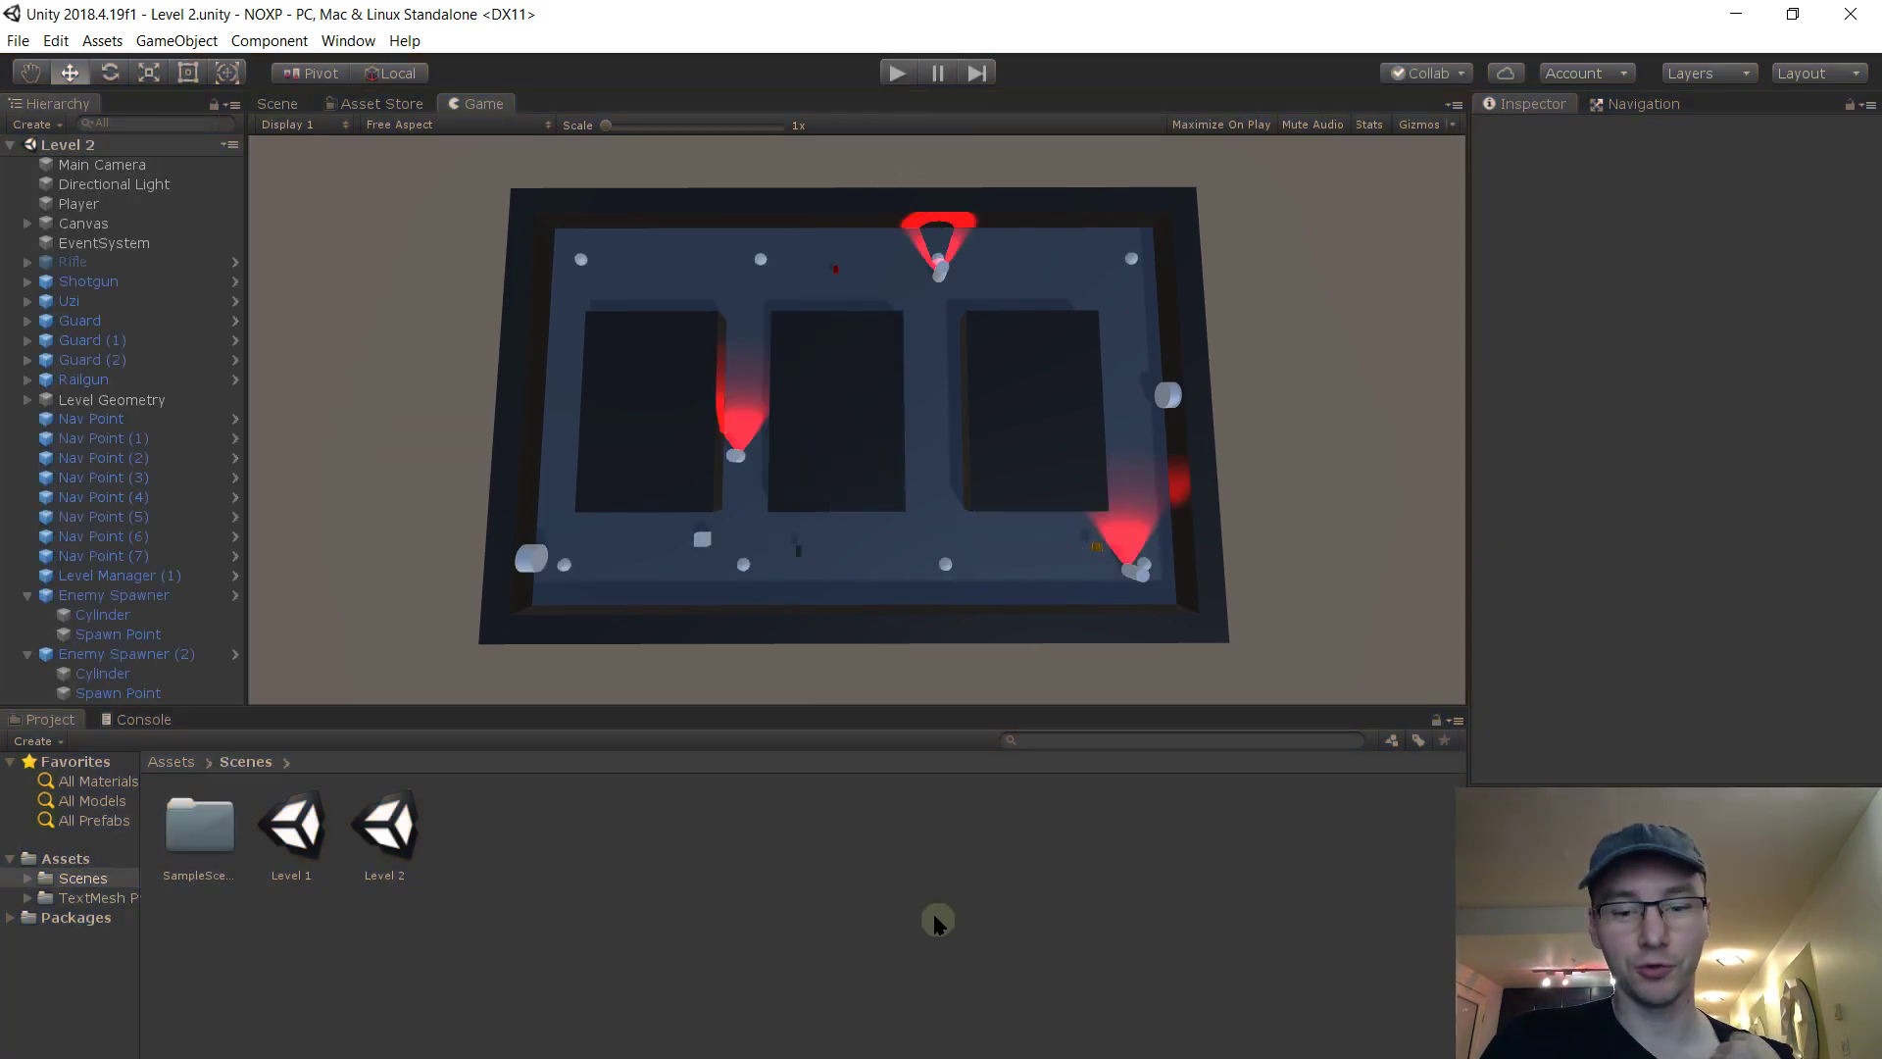
Switch to Visual Studio and declare a public float secondsBeforeNextLevel below nextLevel in LevelManager.cs
{"action": "key", "text": "alt+Tab"}
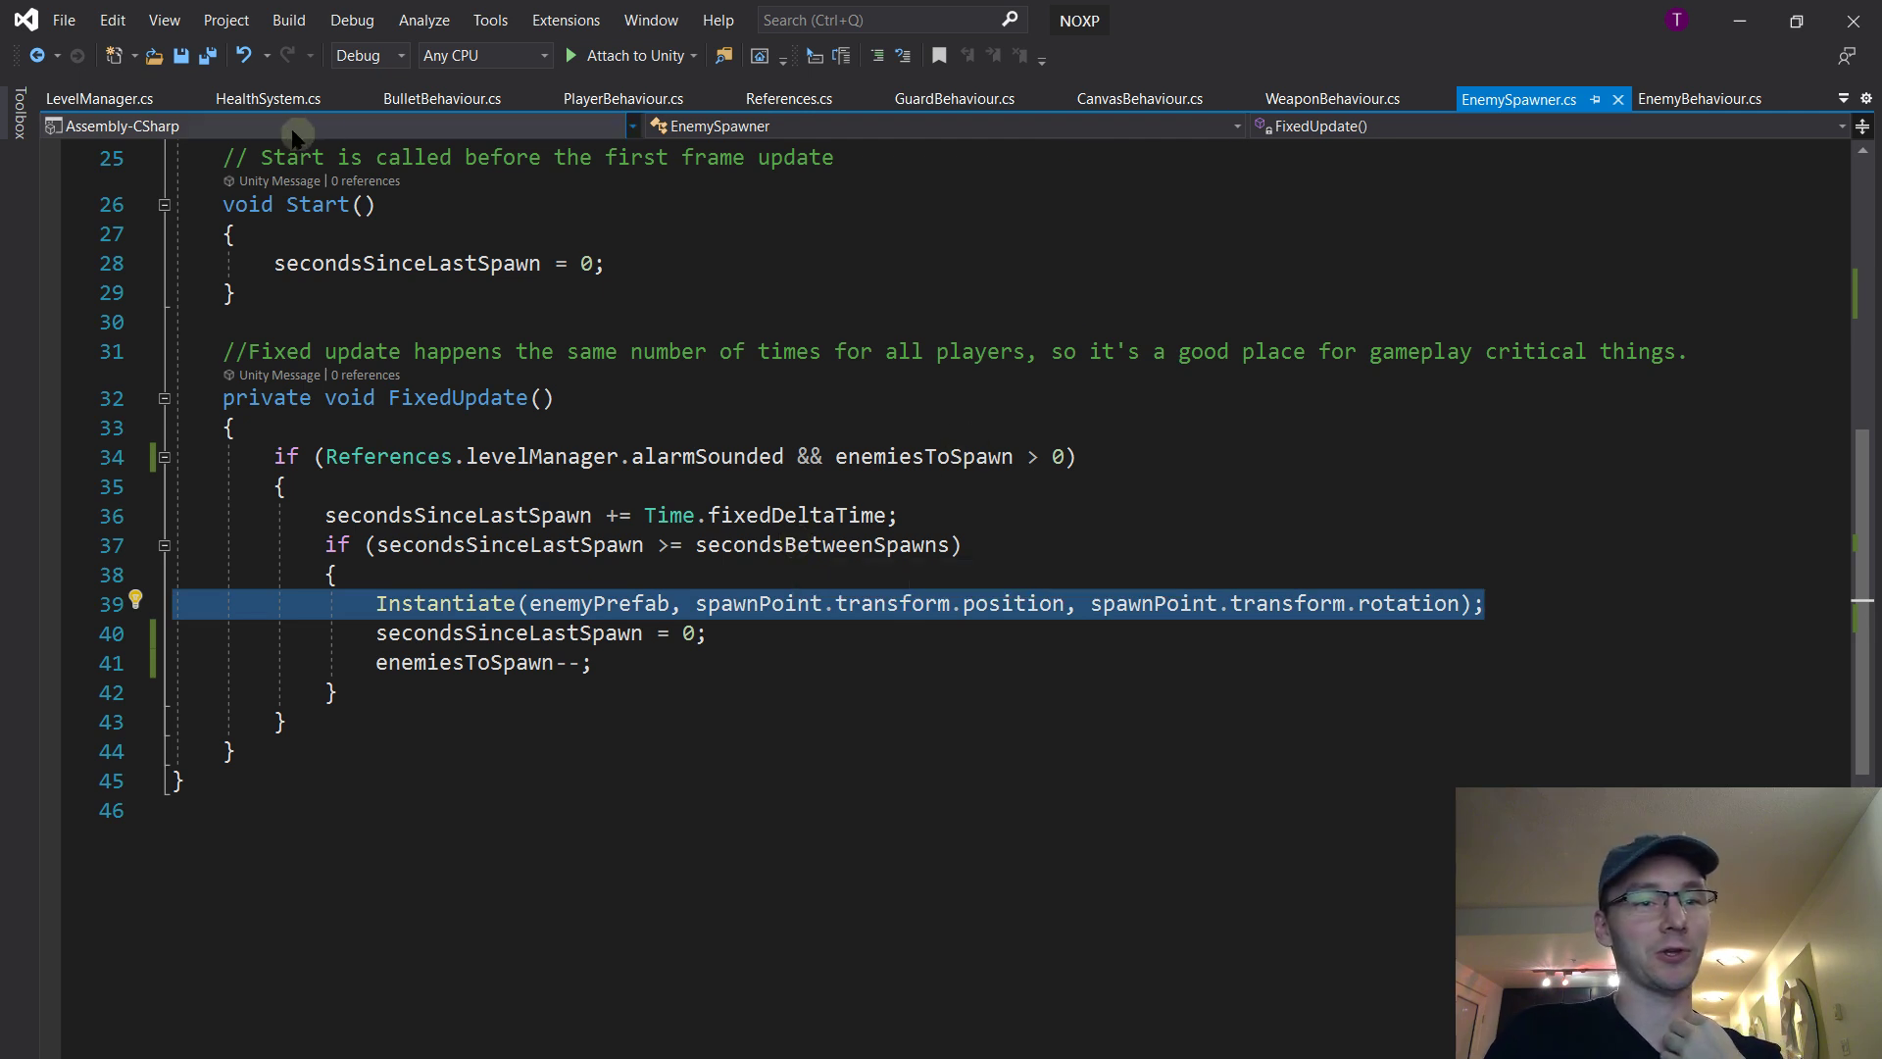
{"action": "left_click", "coordinate": [128, 98]}
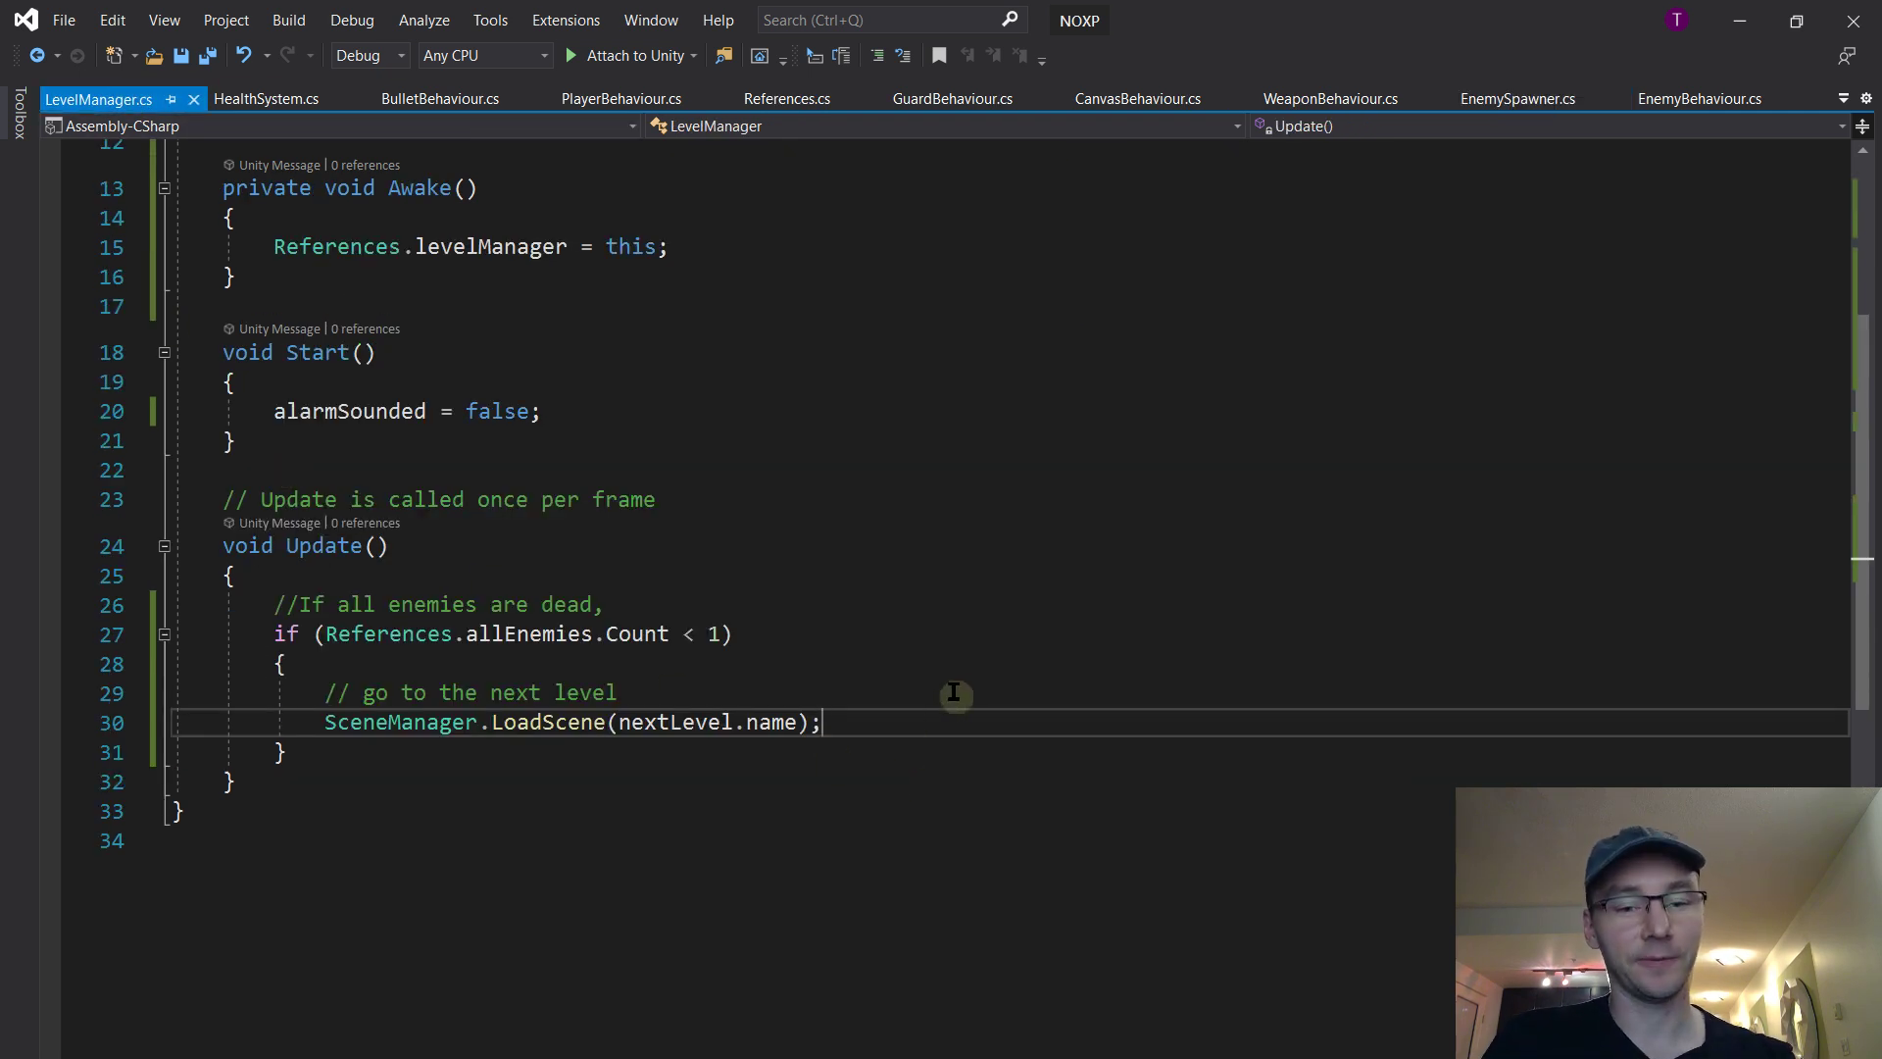
{"action": "scroll", "coordinate": [954, 690], "scroll_direction": "up", "scroll_amount": 4}
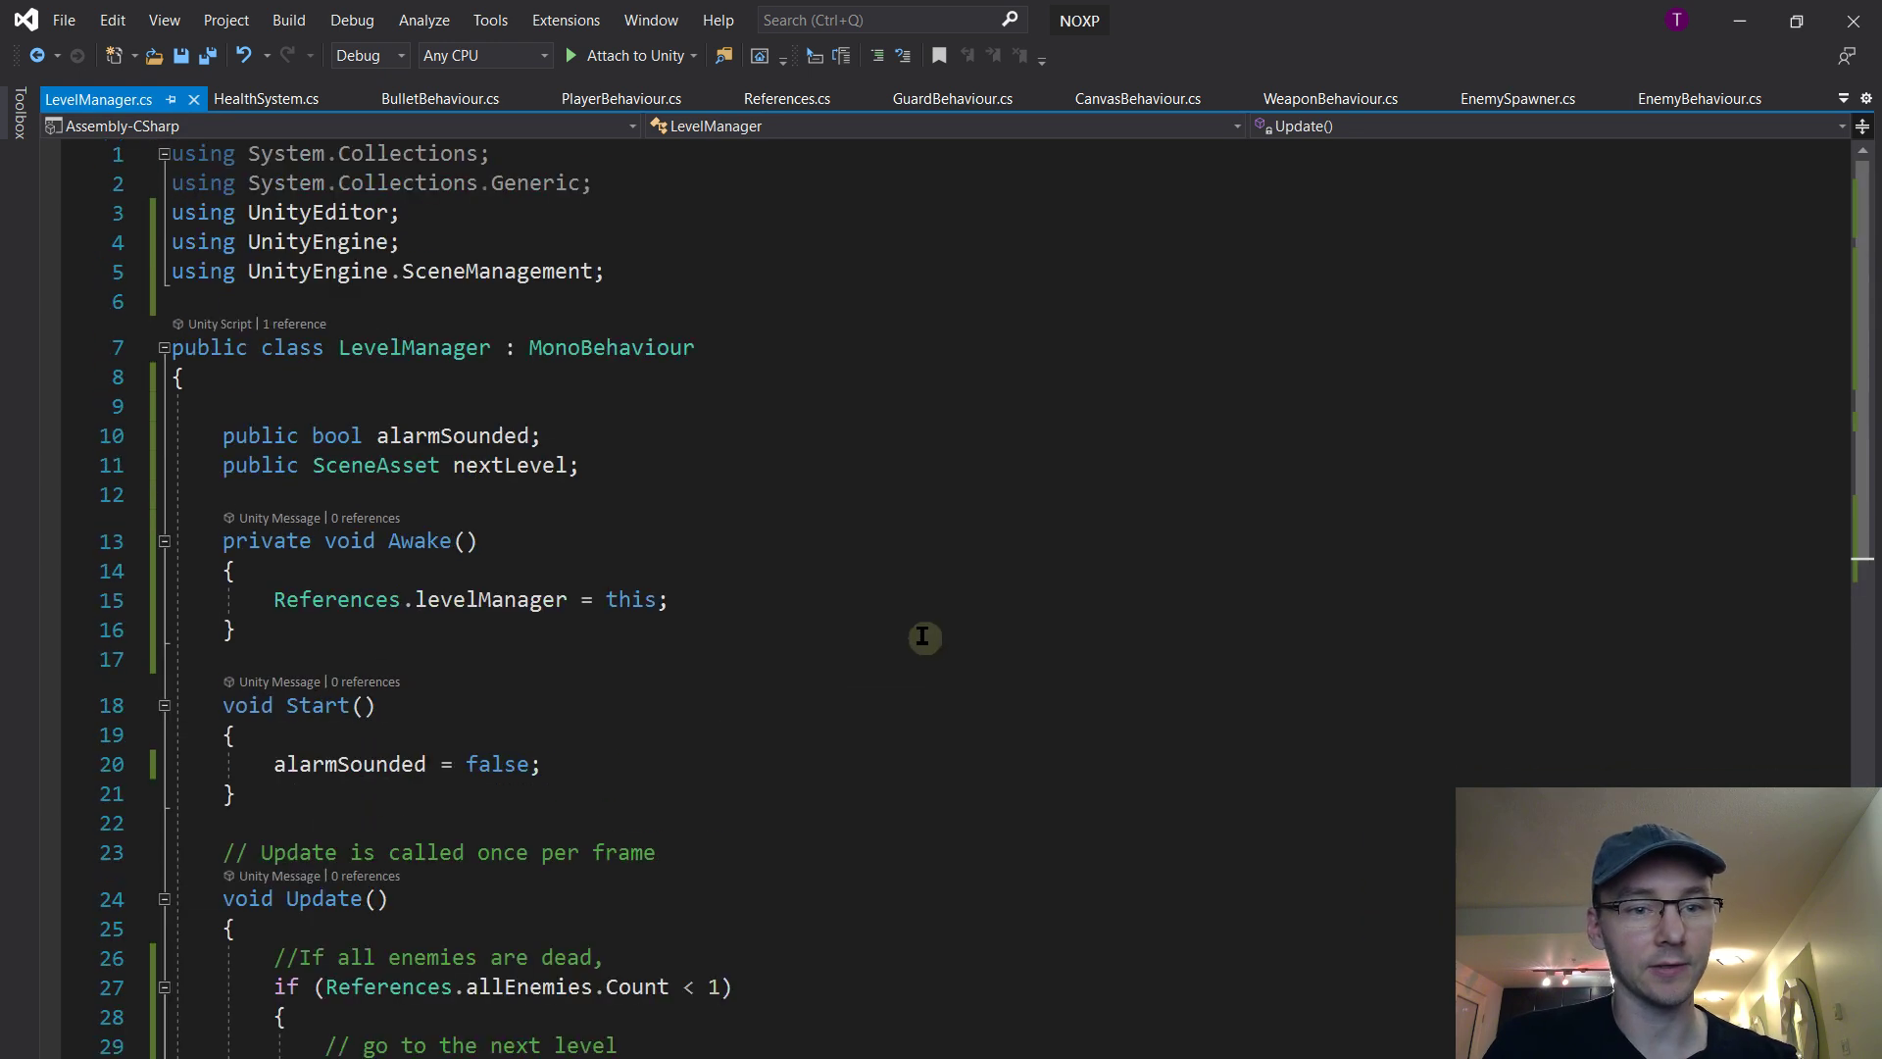
{"action": "left_click", "coordinate": [635, 468]}
{"action": "key", "text": "Return"}
{"action": "type", "text": "public float seconds"}
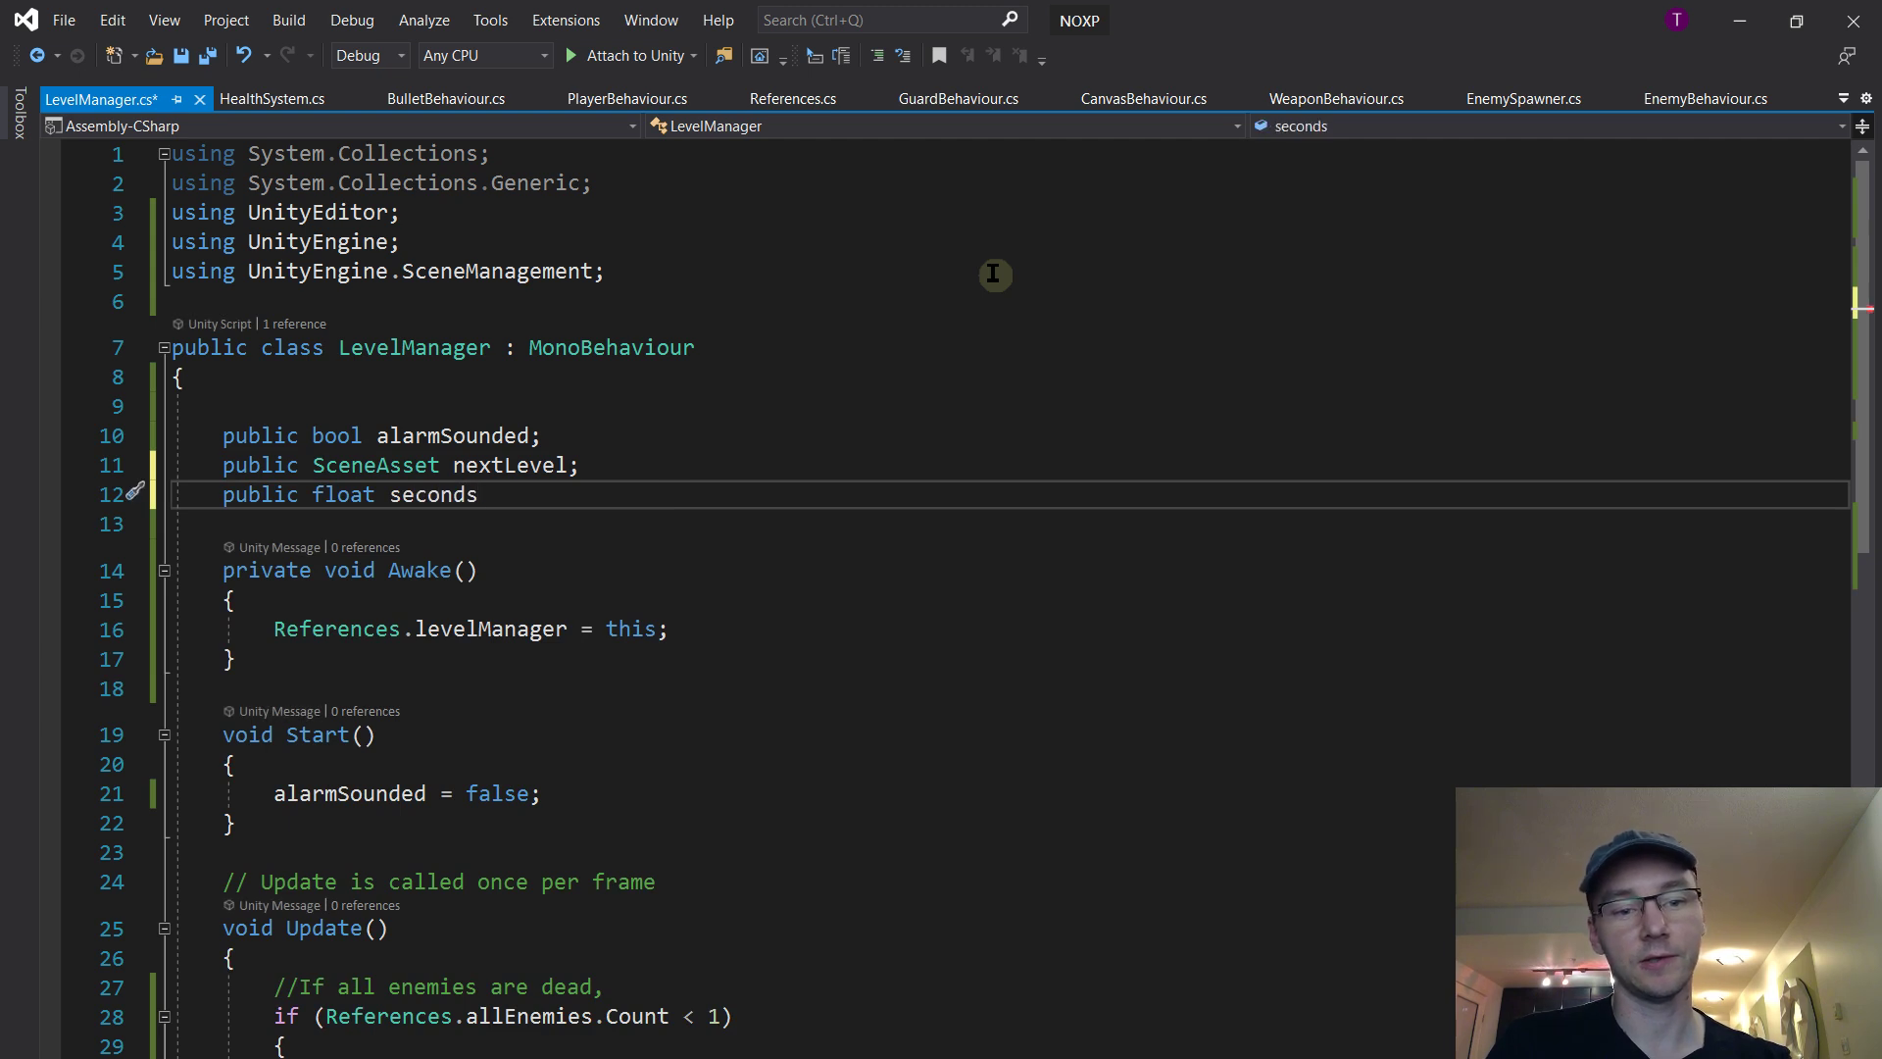
{"action": "type", "text": "BeforeNextLevel;"}
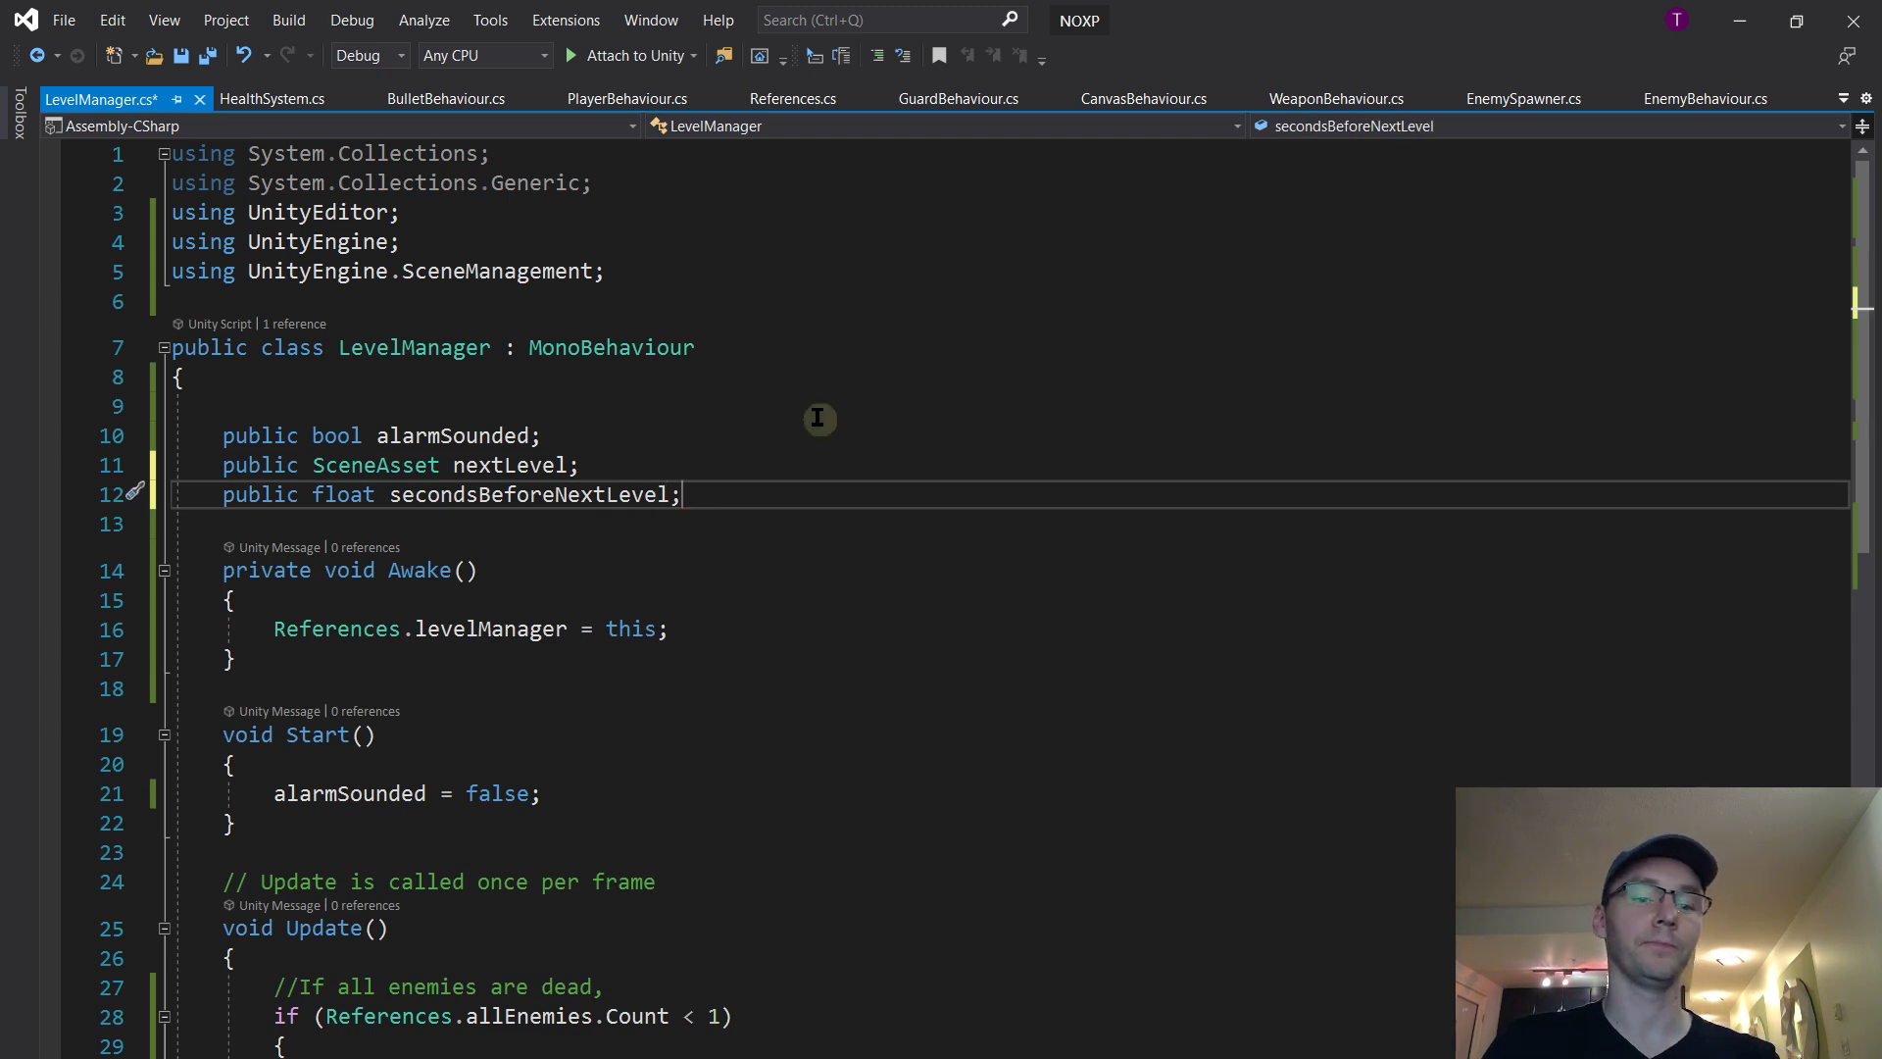
Initialise secondsBeforeNextLevel to 3 in Start, after the alarmSounded assignment, leaving Awake as it was, and save the script
{"action": "left_click", "coordinate": [625, 500]}
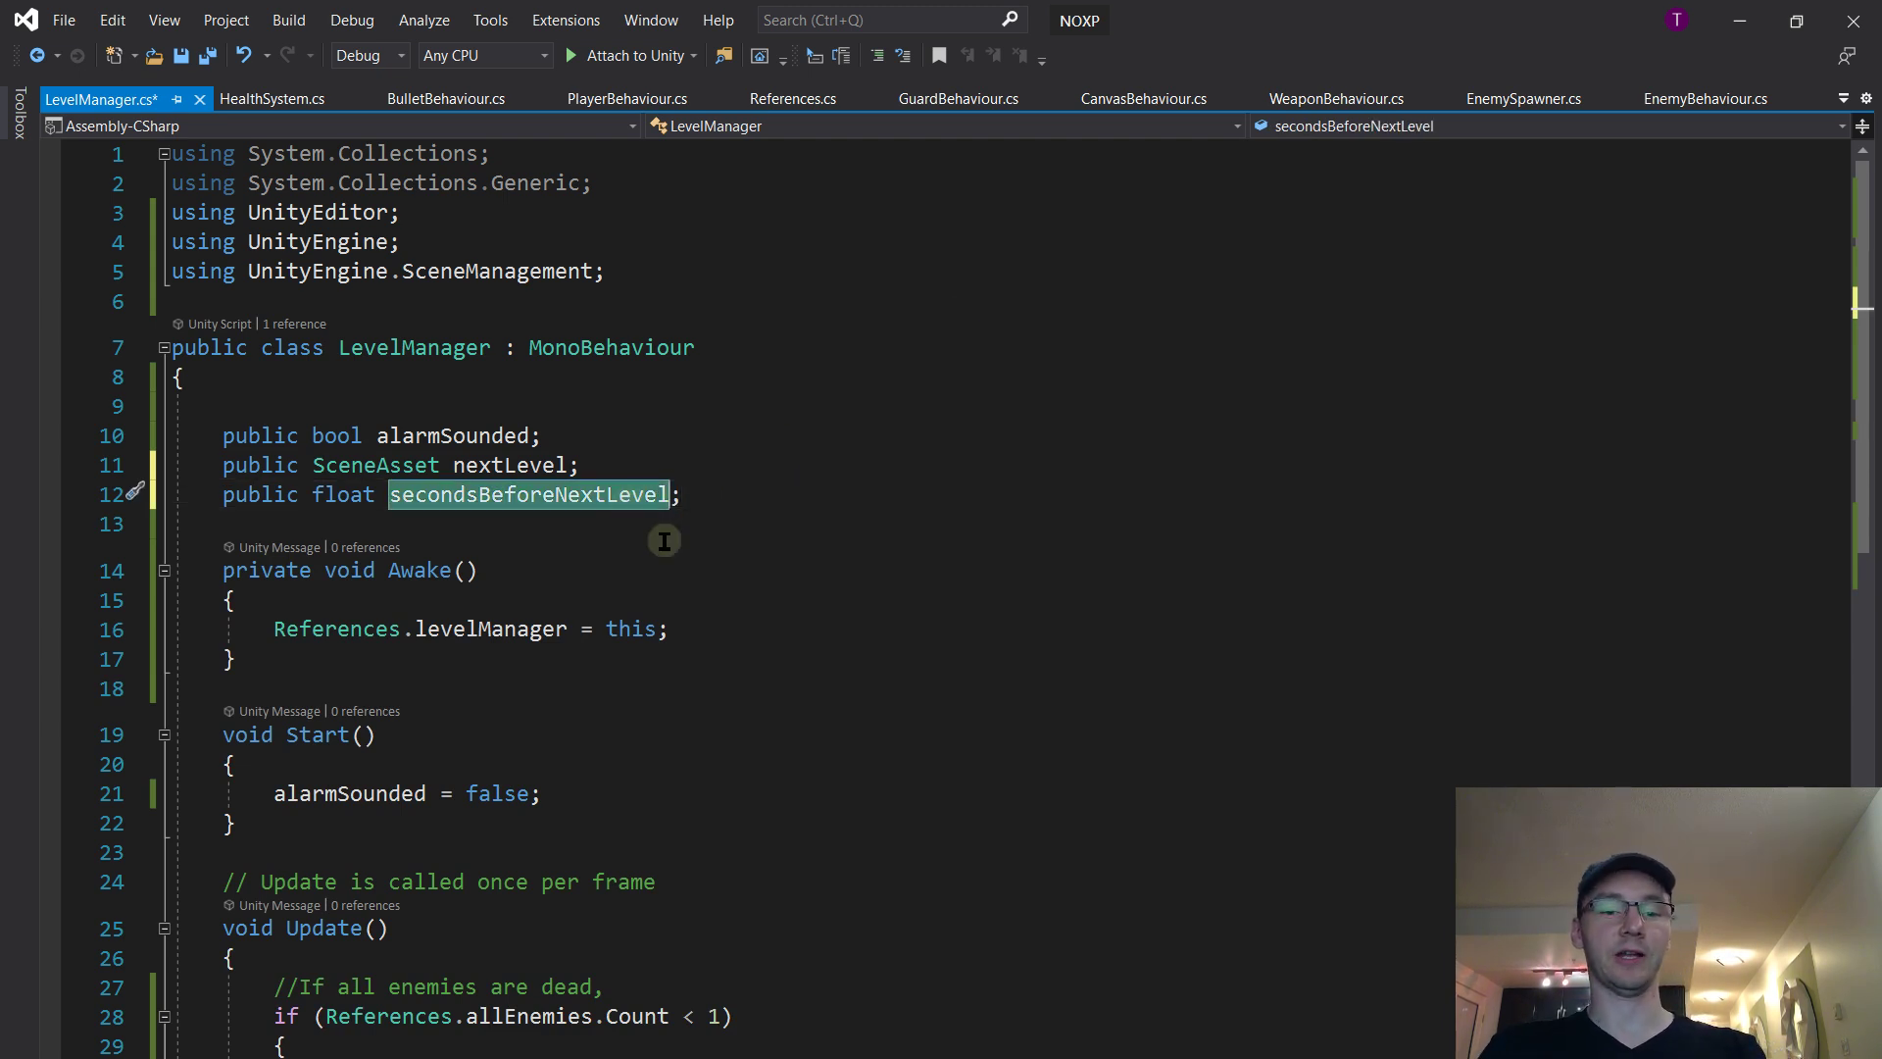
{"action": "left_click", "coordinate": [722, 634]}
{"action": "key", "text": "Return"}
{"action": "type", "text": "secondsBeforeNextLevel"}
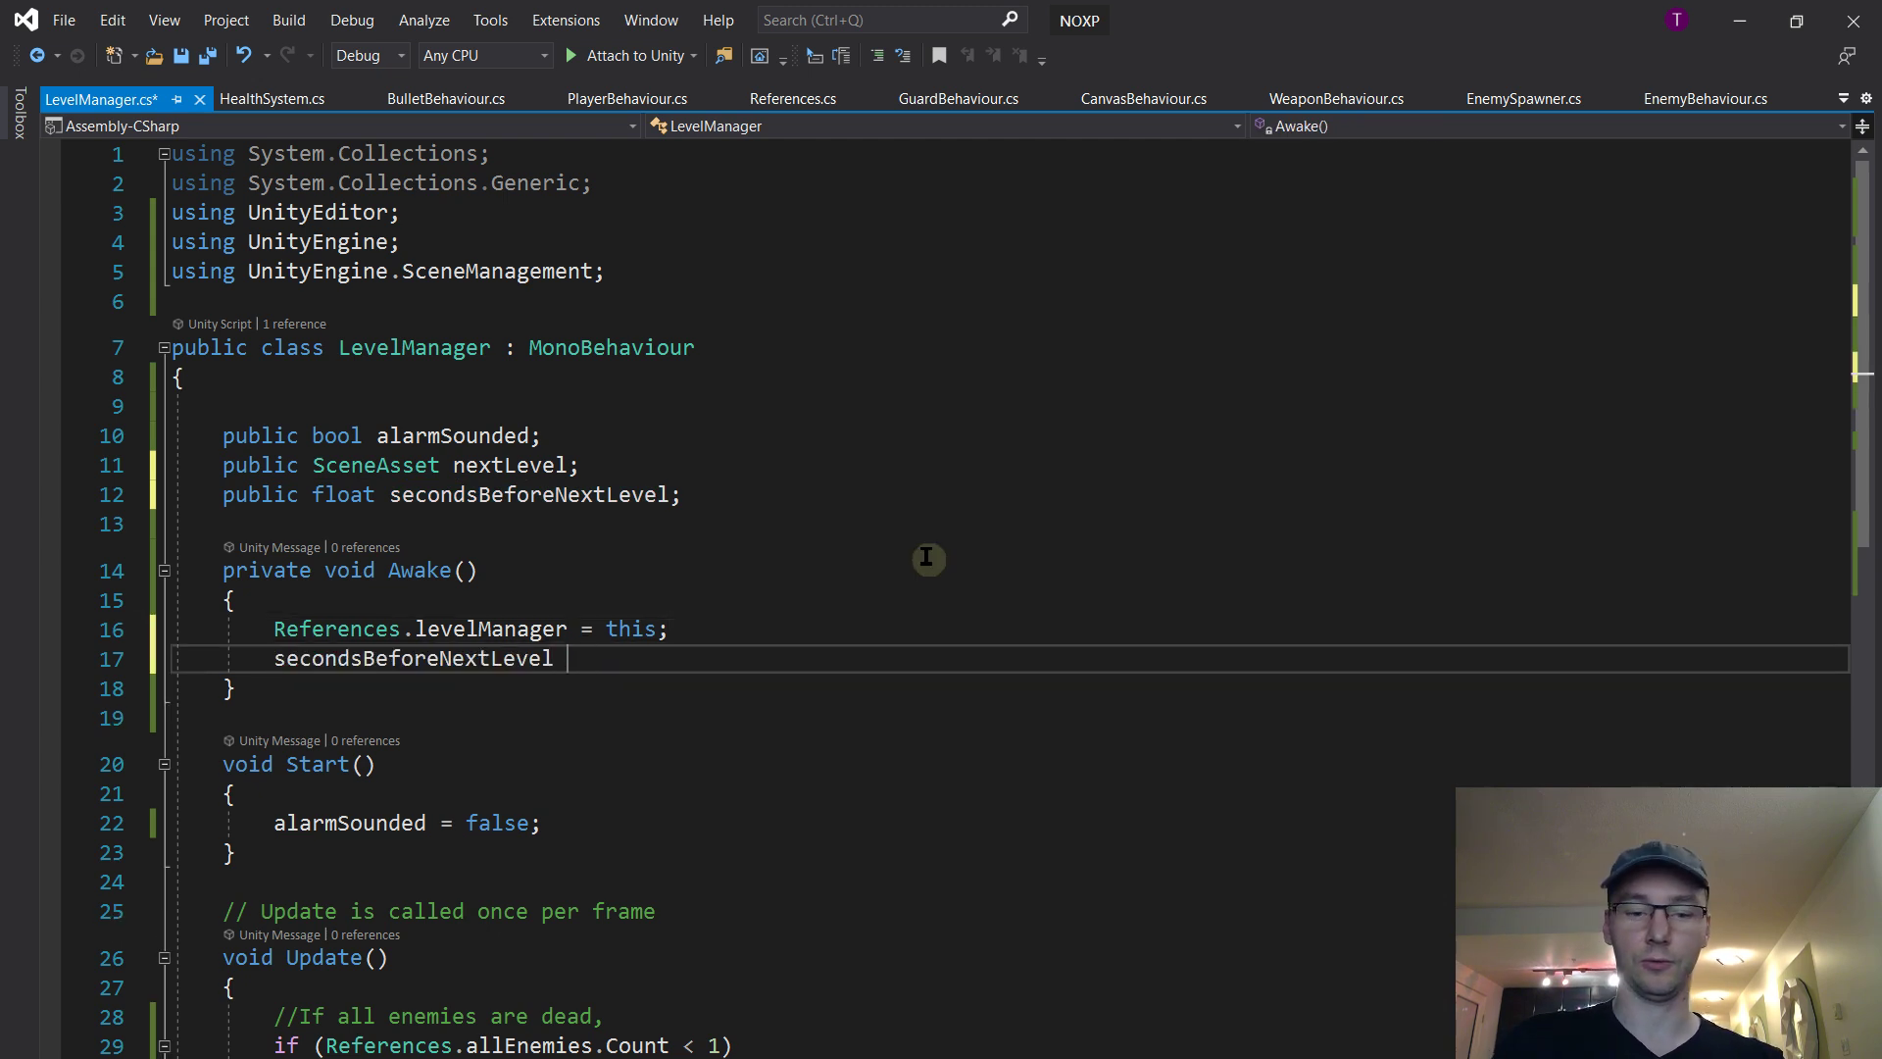
{"action": "left_click_drag", "start_coordinate": [693, 630], "coordinate": [677, 659]}
{"action": "key", "text": "ctrl+c"}
{"action": "key", "text": "BackSpace"}
{"action": "left_click", "coordinate": [588, 775]}
{"action": "left_click", "coordinate": [588, 789]}
{"action": "key", "text": "Return"}
{"action": "key", "text": "ctrl+v"}
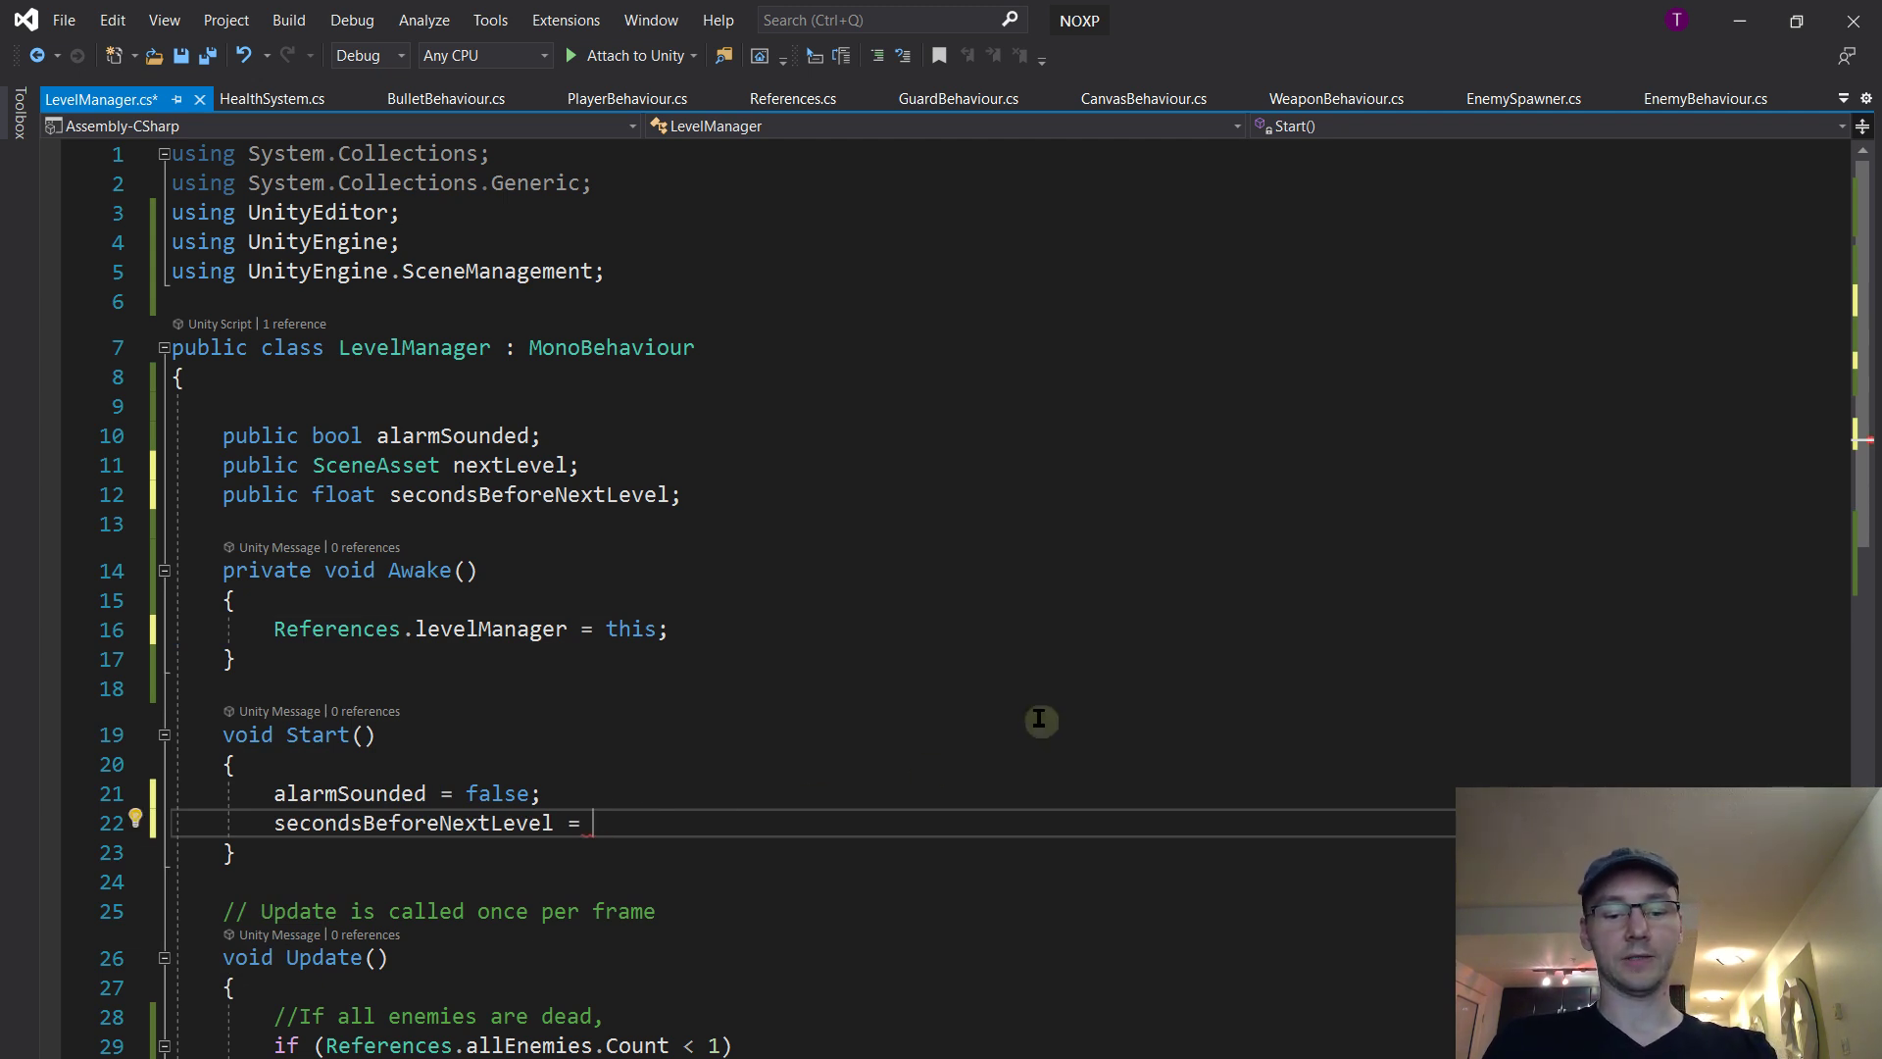
{"action": "key", "text": "ctrl+s"}
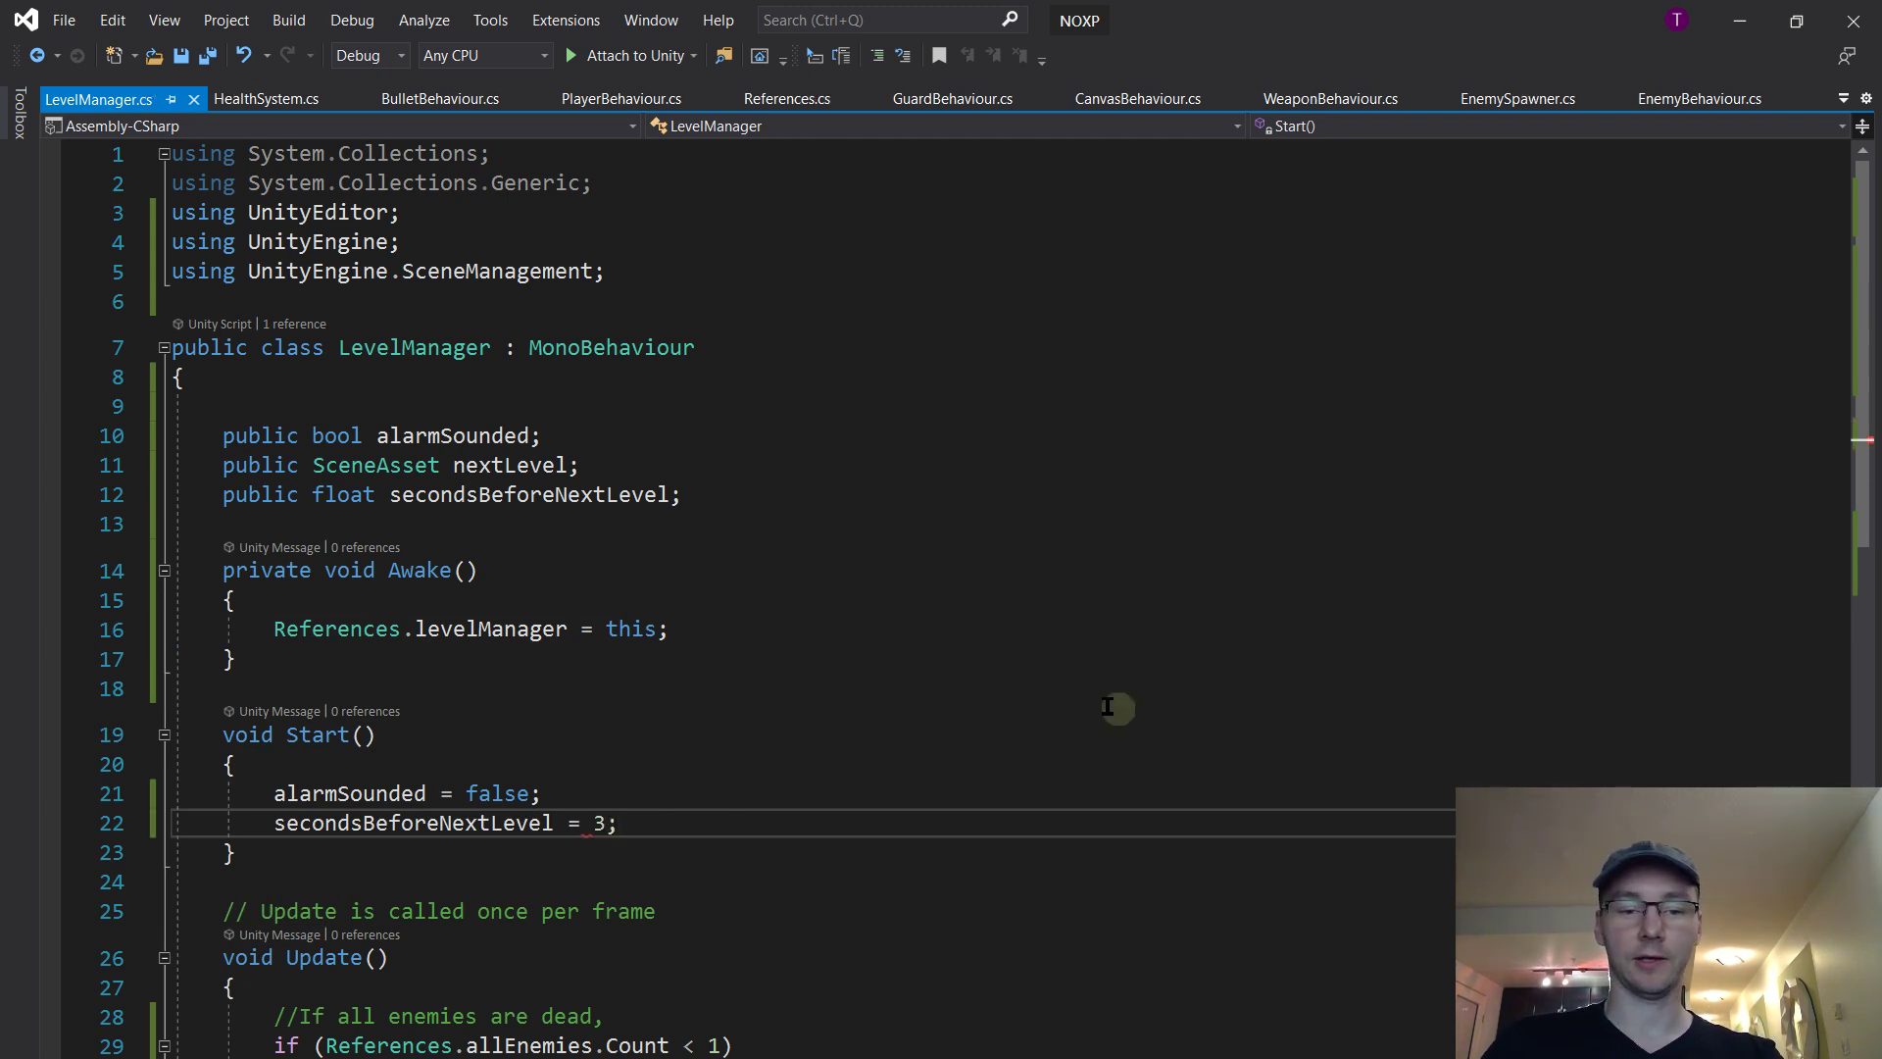
Subtract Time.deltaTime from secondsBeforeNextLevel at the beginning of the block that runs when all enemies are dead
{"action": "scroll", "coordinate": [975, 652], "scroll_direction": "down", "scroll_amount": 4}
{"action": "double_click", "coordinate": [546, 471]}
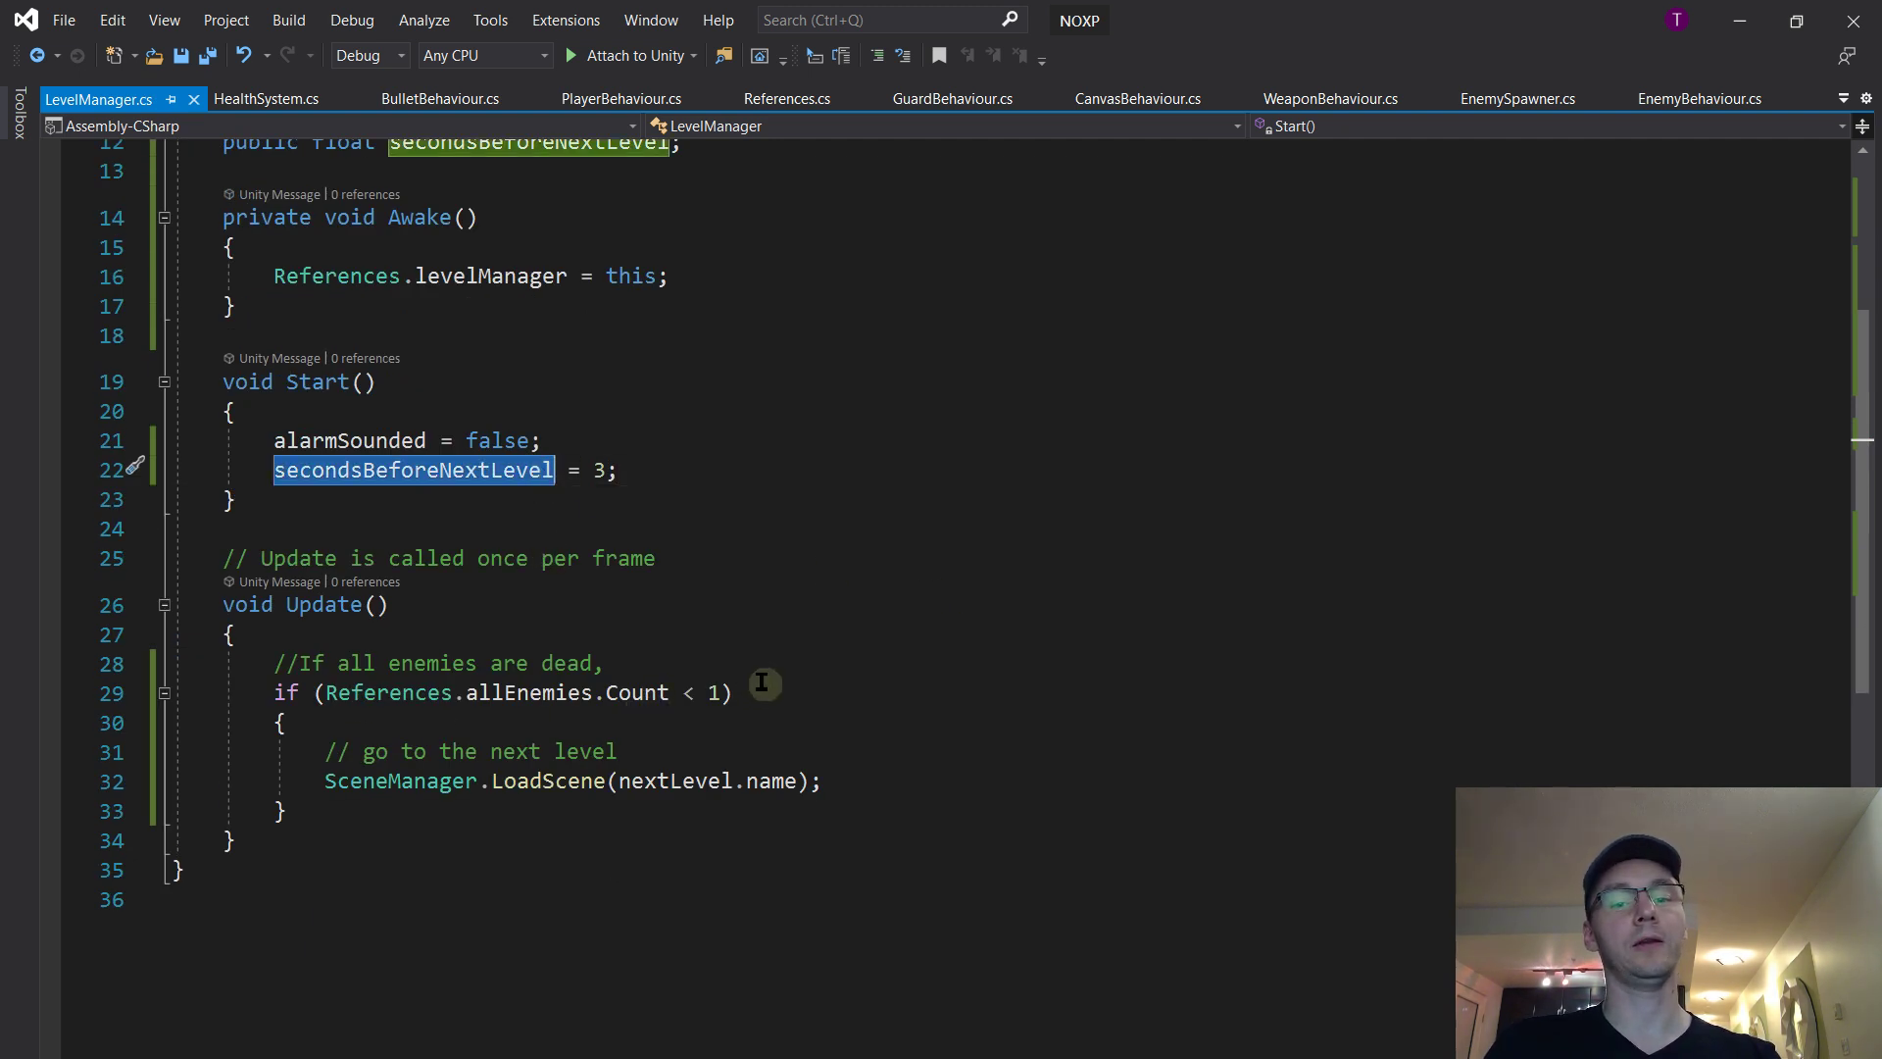
{"action": "left_click", "coordinate": [747, 722]}
{"action": "key", "text": "Return"}
{"action": "type", "text": "secondsBeforeNextLevel -= Time.deltaTime;"}
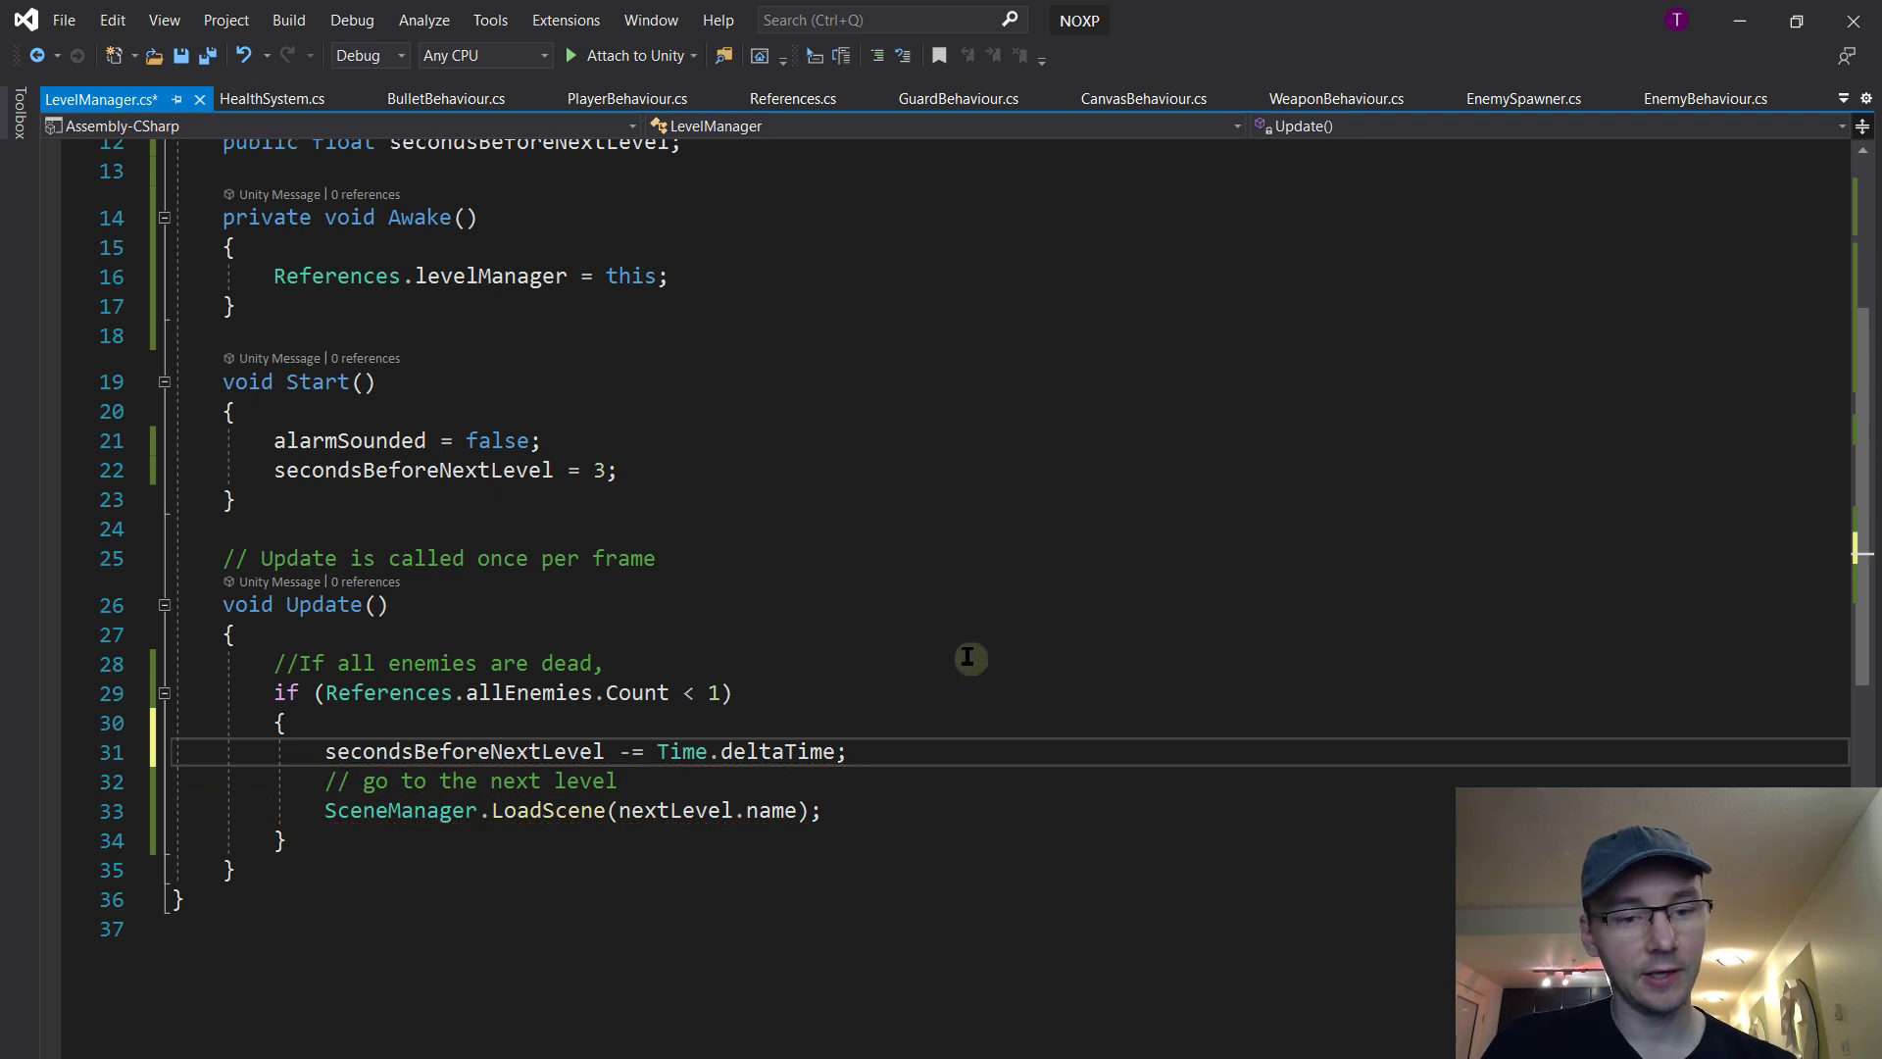
Wrap the next-level comment and LoadScene call in an if block with the condition secondsBeforeNextLevel <= 0
{"action": "scroll", "coordinate": [990, 657], "scroll_direction": "down", "scroll_amount": 1}
{"action": "key", "text": "Return"}
{"action": "key", "text": "Return"}
{"action": "type", "text": "if (sec"}
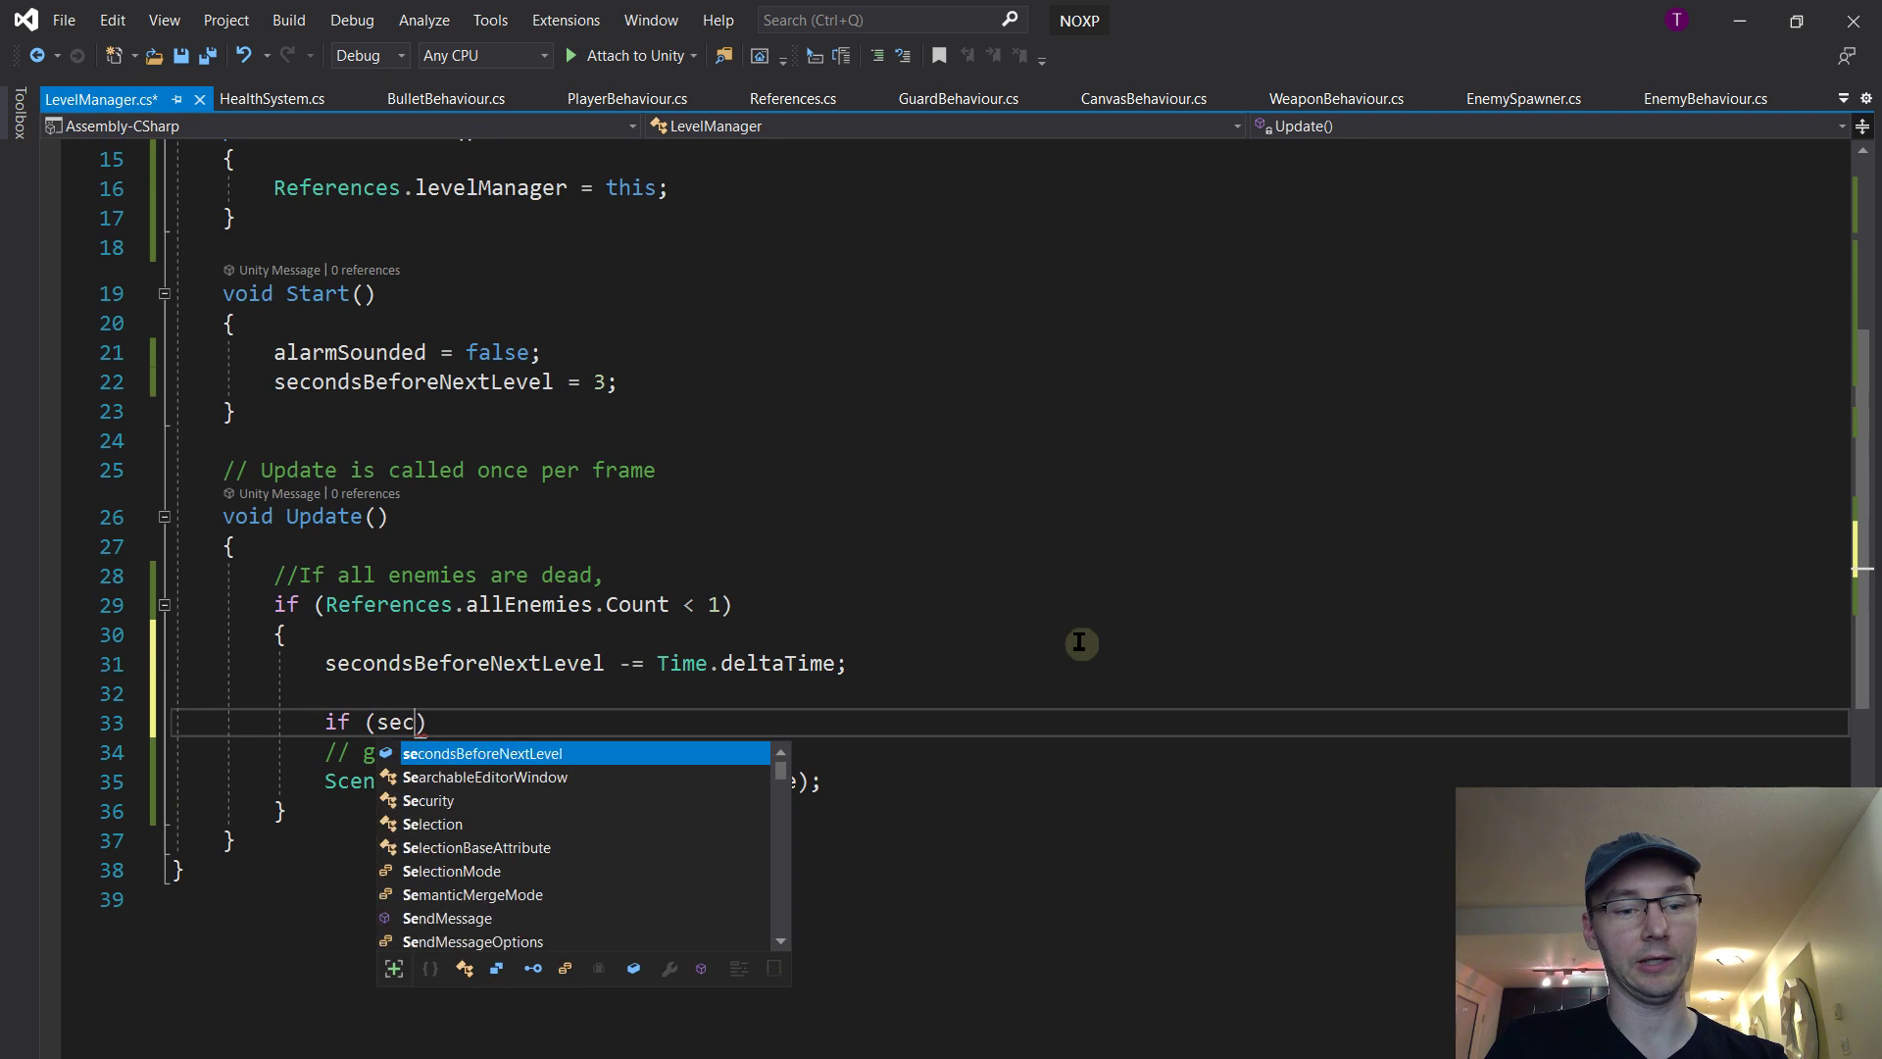
{"action": "type", "text": "ondsBeforeNextLevel <= 0) {"}
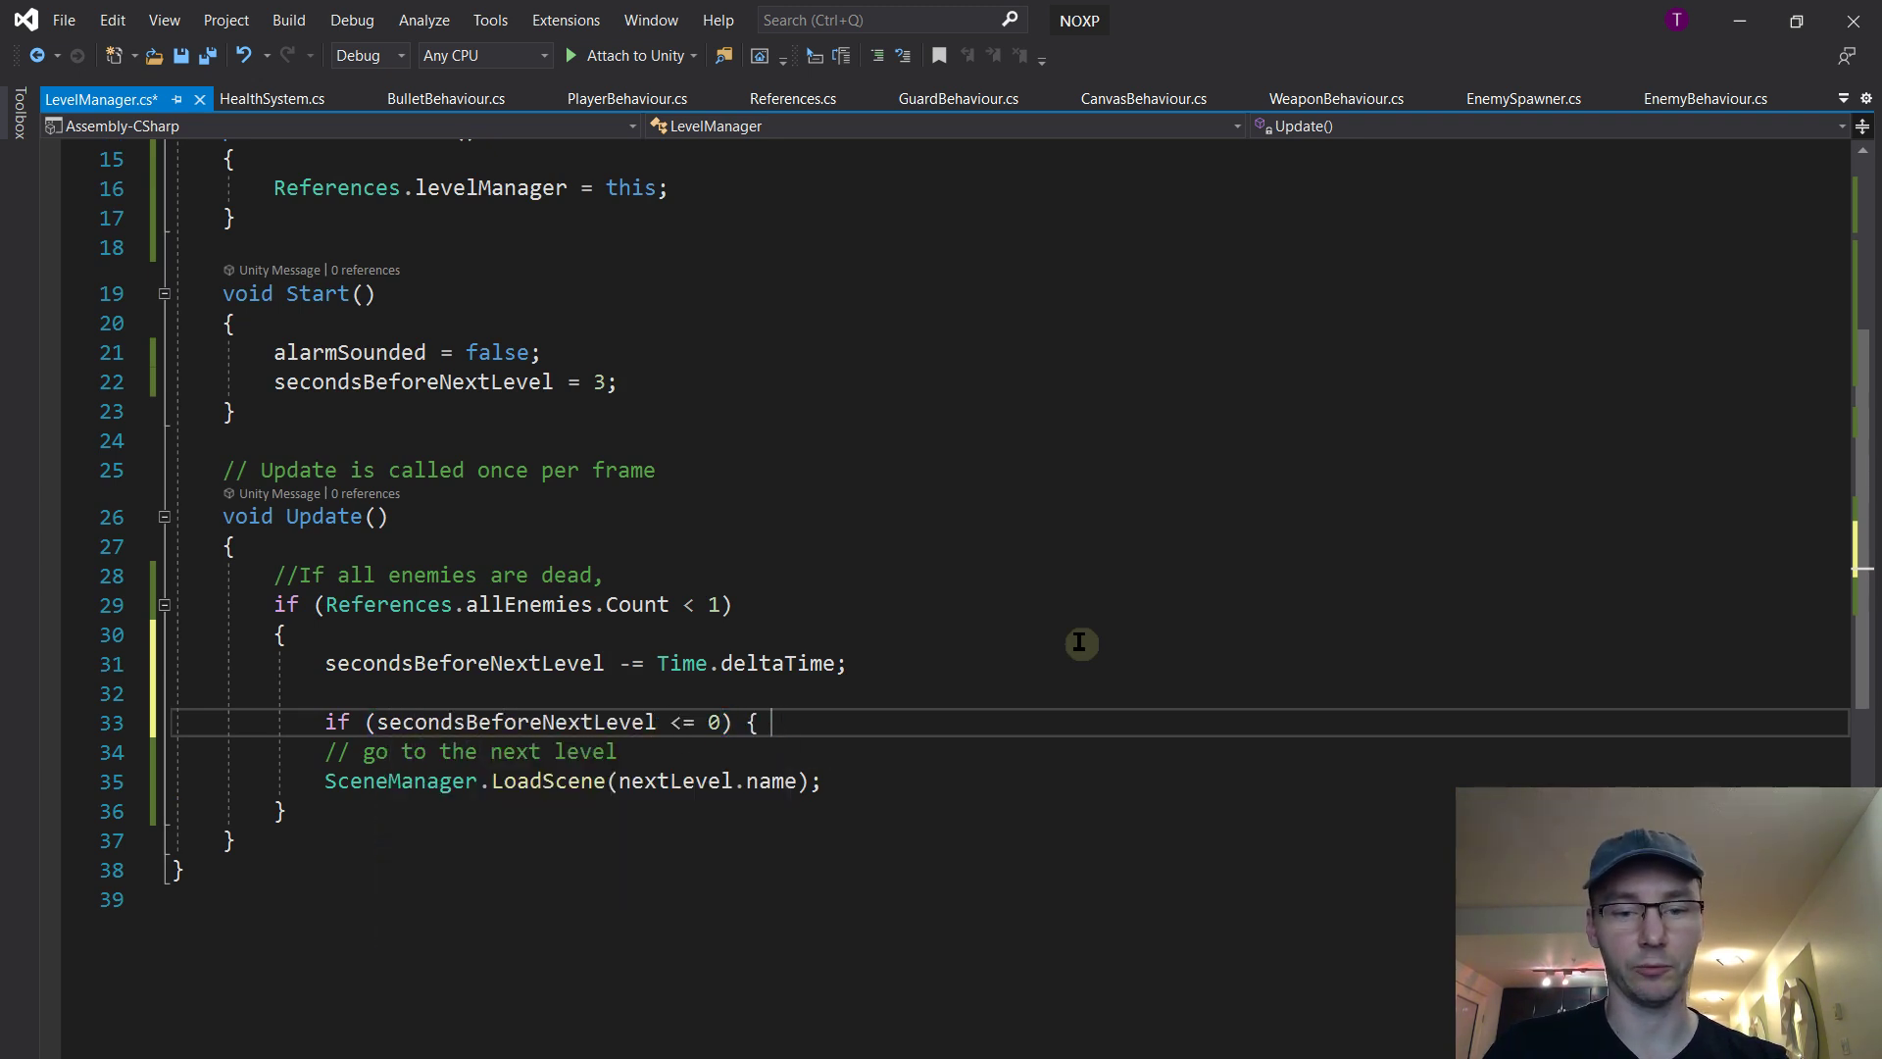
{"action": "left_click", "coordinate": [913, 781]}
{"action": "key", "text": "Return"}
{"action": "type", "text": "}"}
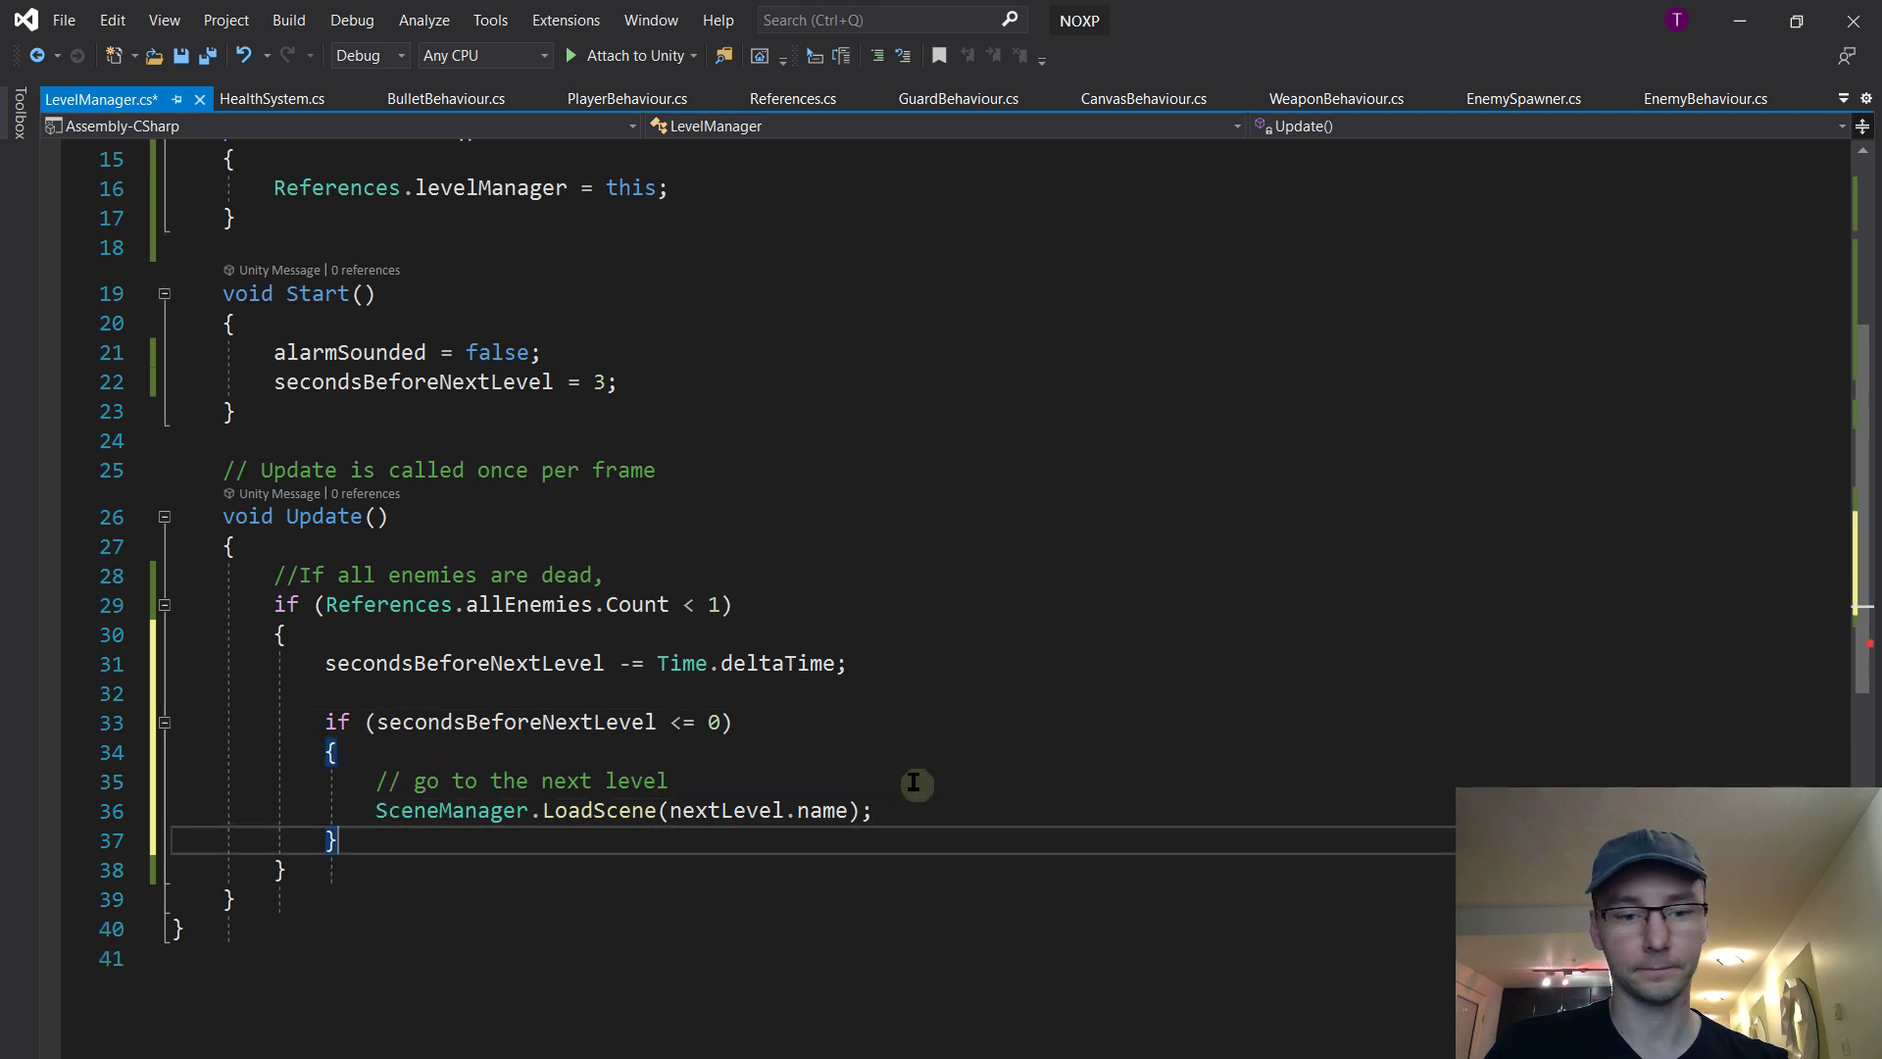
Add the comment "//Wait a bit" above the secondsBeforeNextLevel countdown line in Update
{"action": "scroll", "coordinate": [911, 686], "scroll_direction": "down", "scroll_amount": 2}
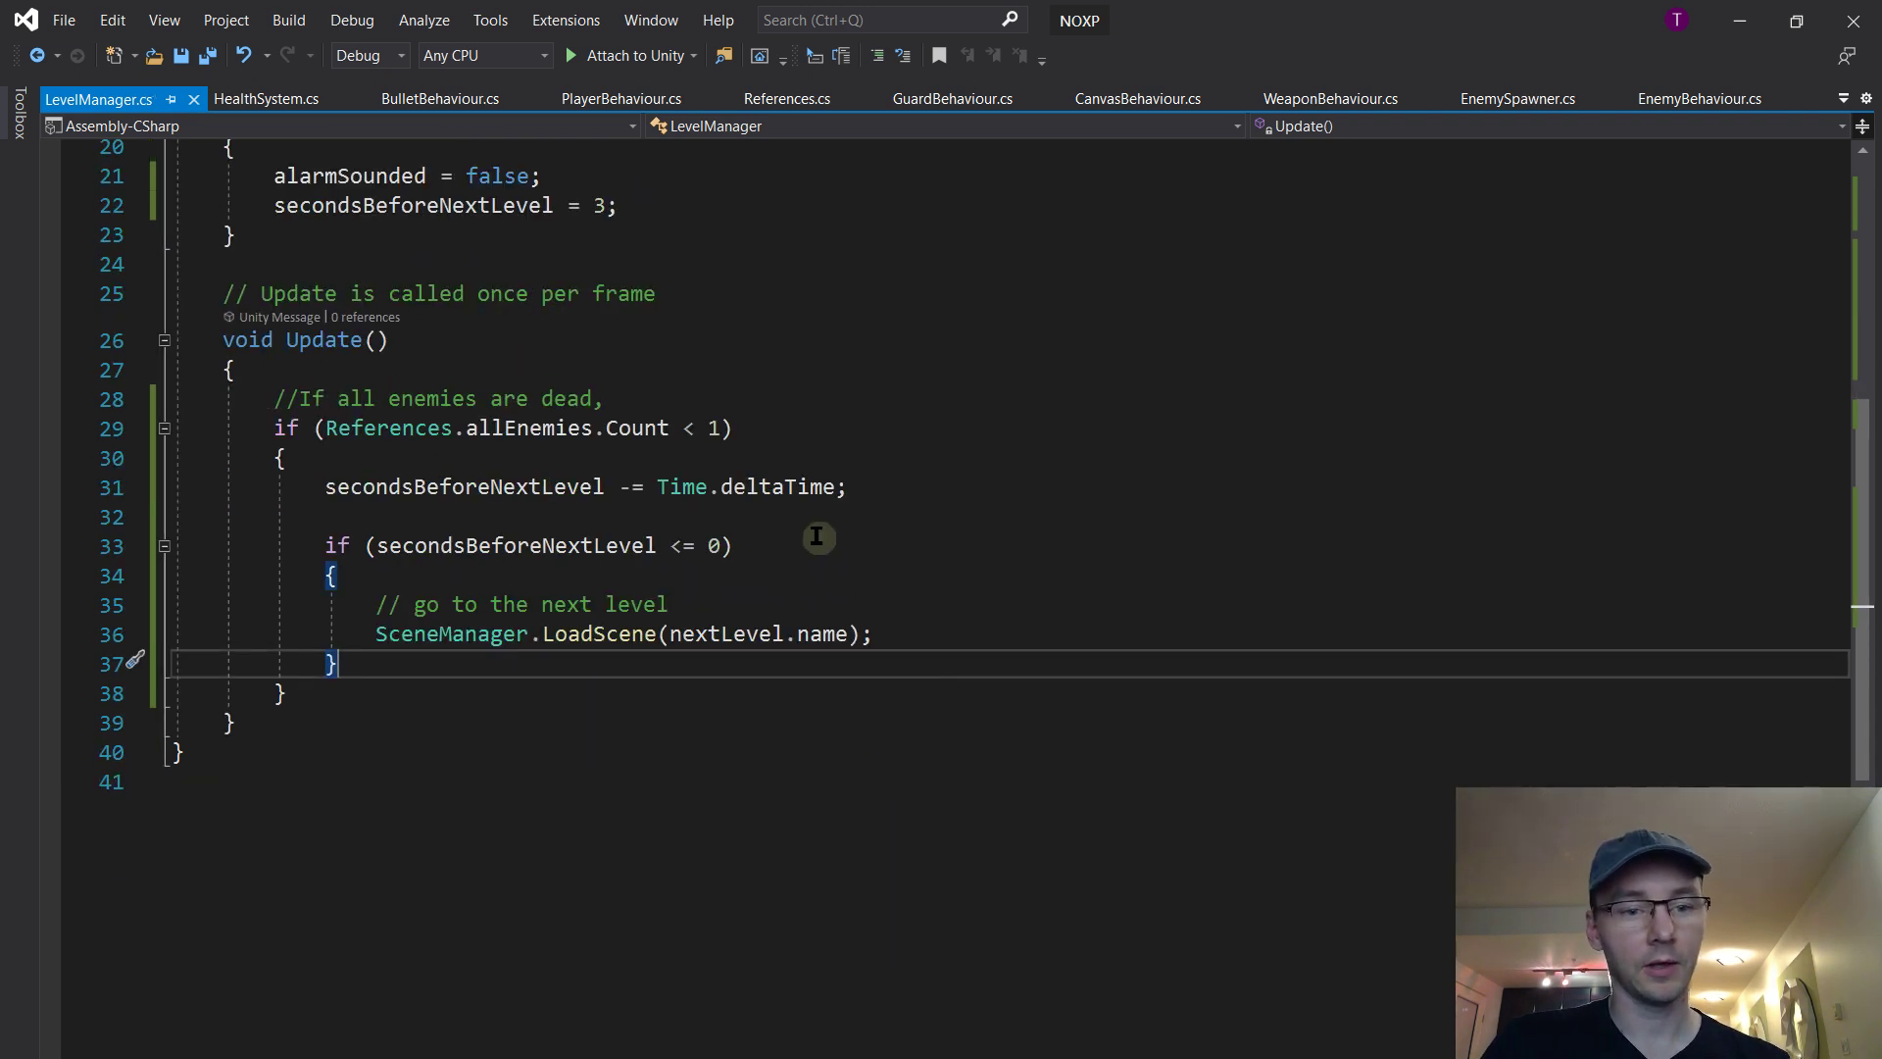
{"action": "left_click", "coordinate": [821, 460]}
{"action": "key", "text": "Return"}
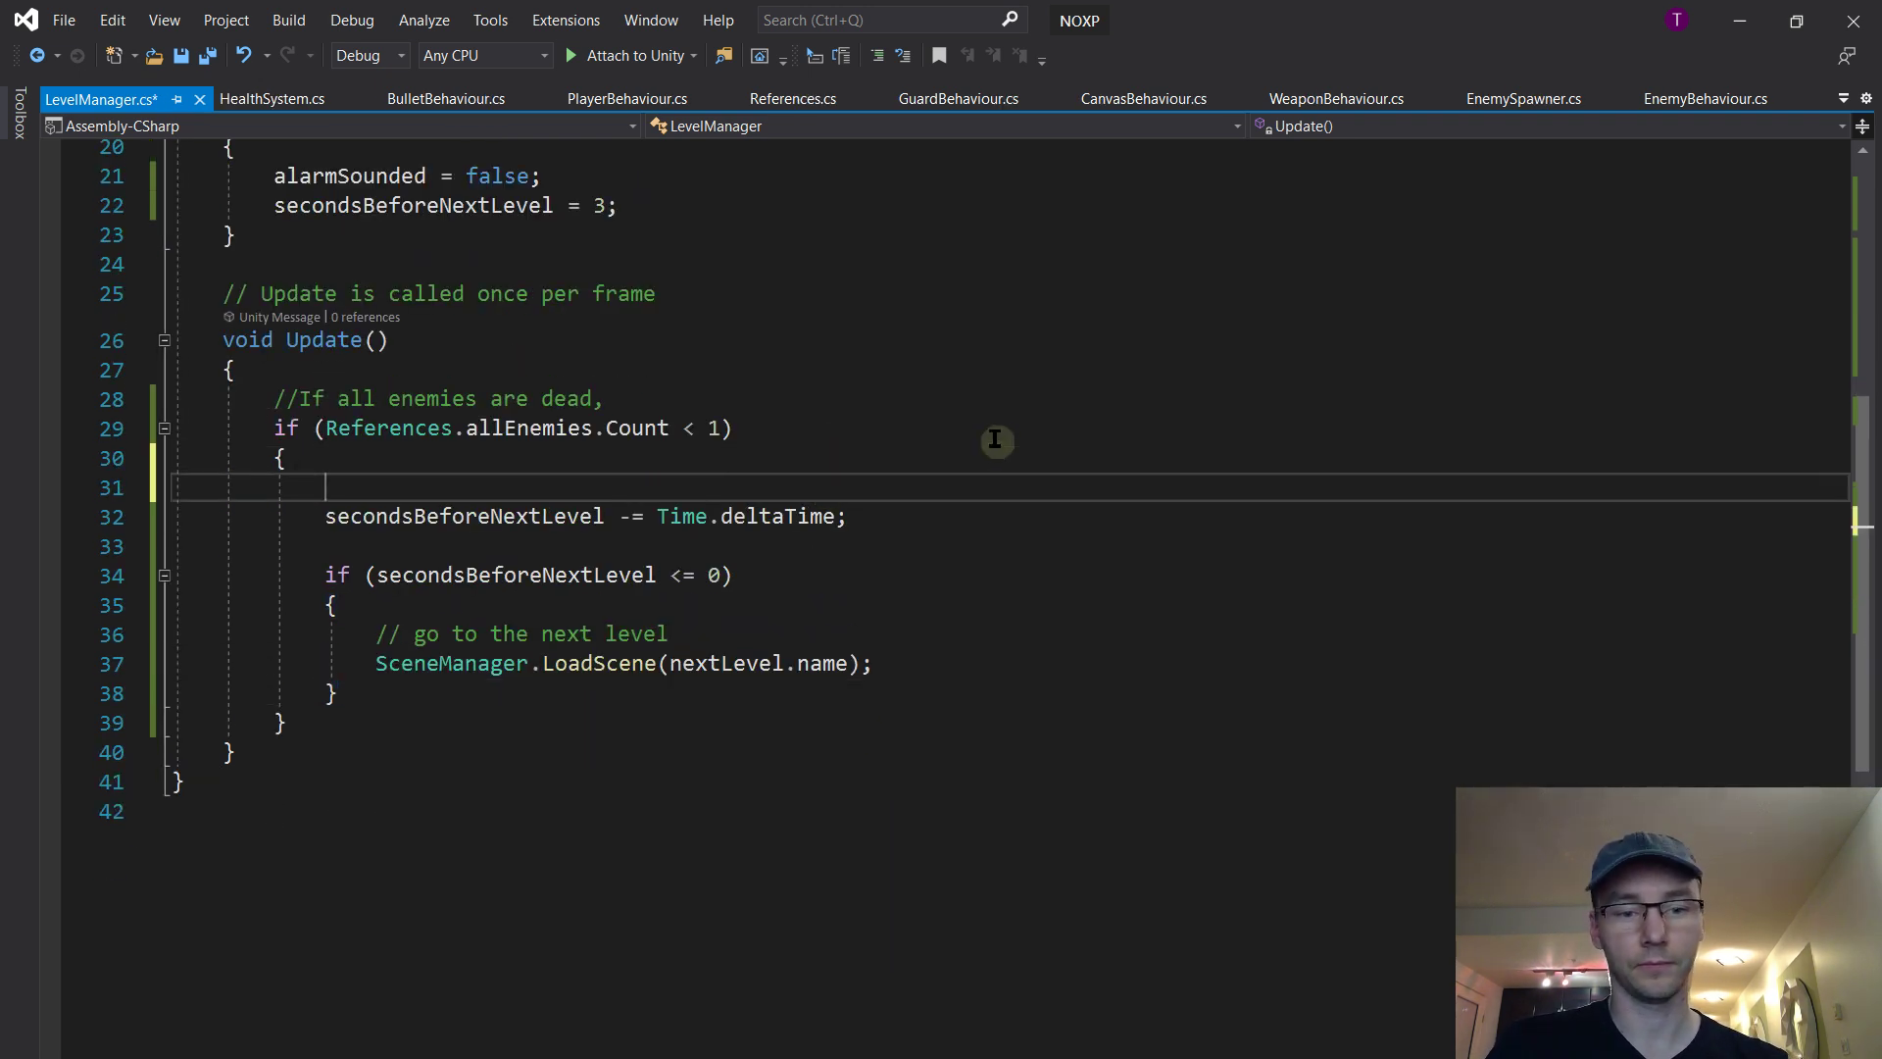
{"action": "type", "text": "//Wait a bit"}
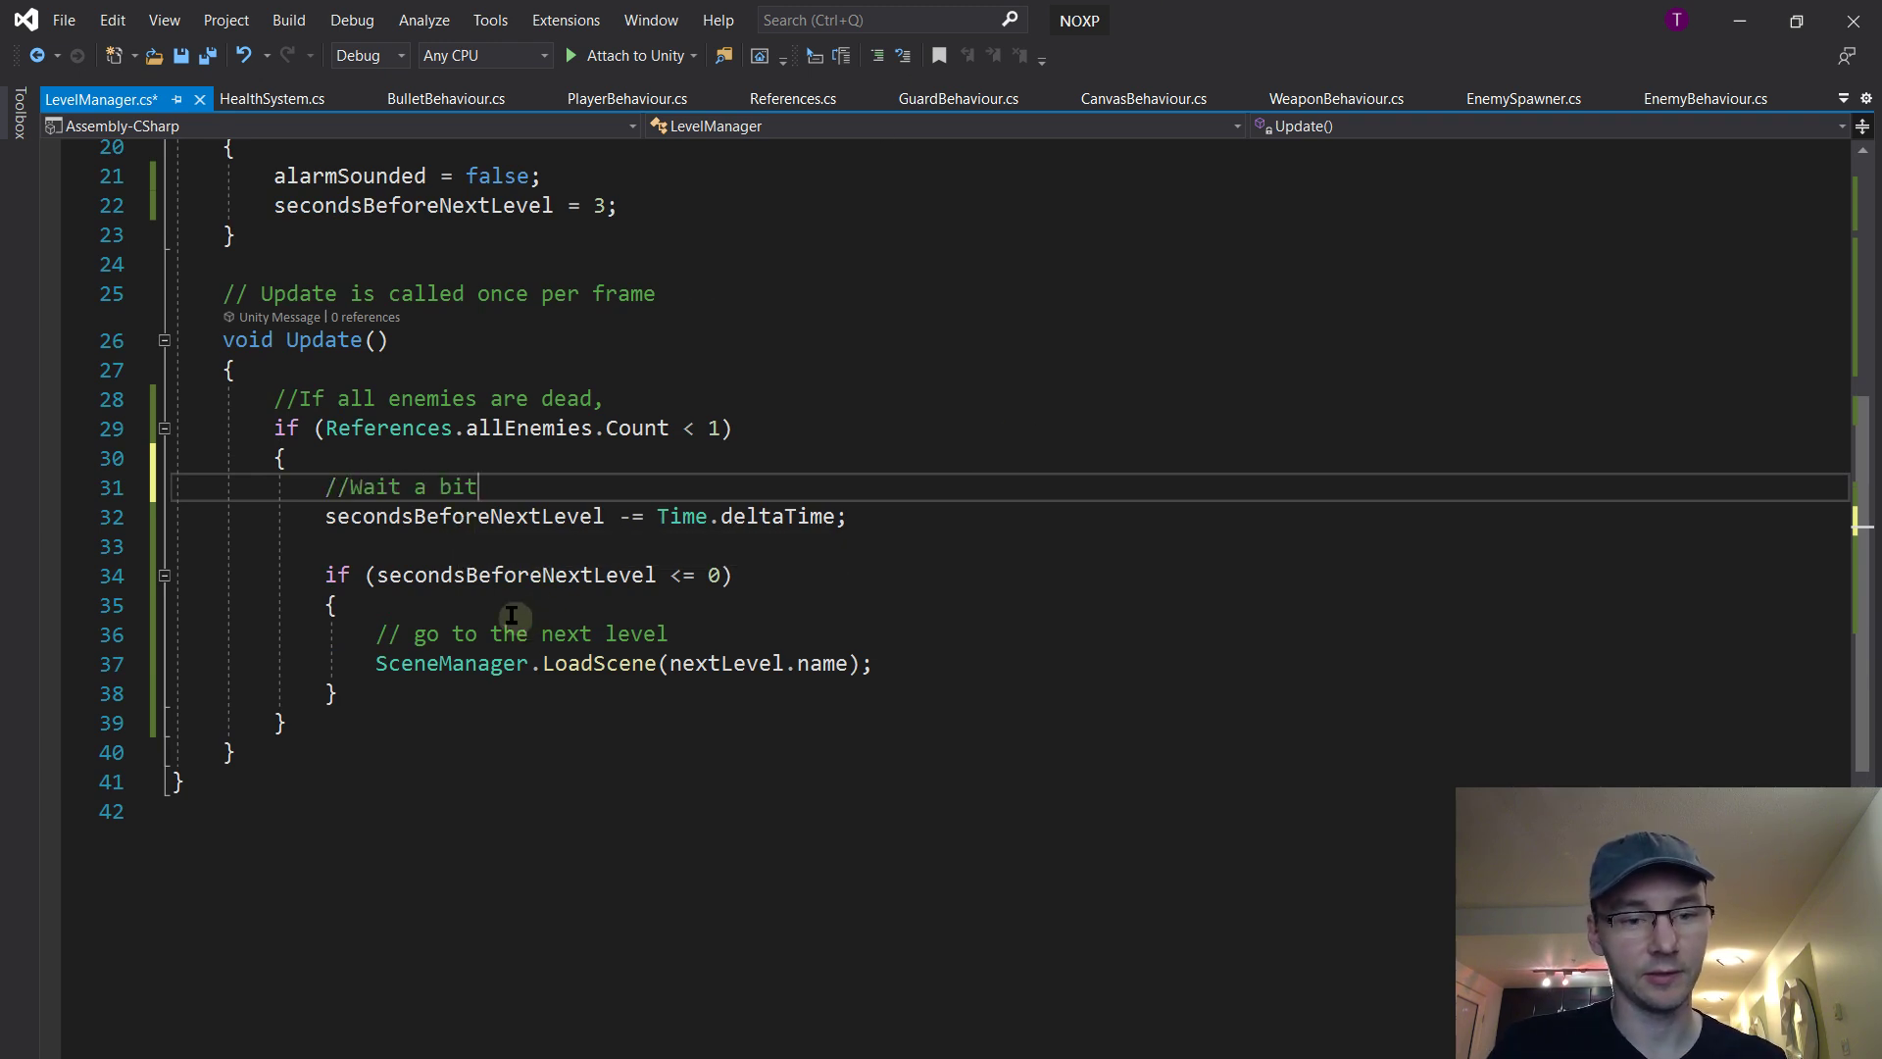
Review the allEnemies.Count condition and the delay code in LevelManager.cs, and save the script
{"action": "left_click", "coordinate": [891, 663]}
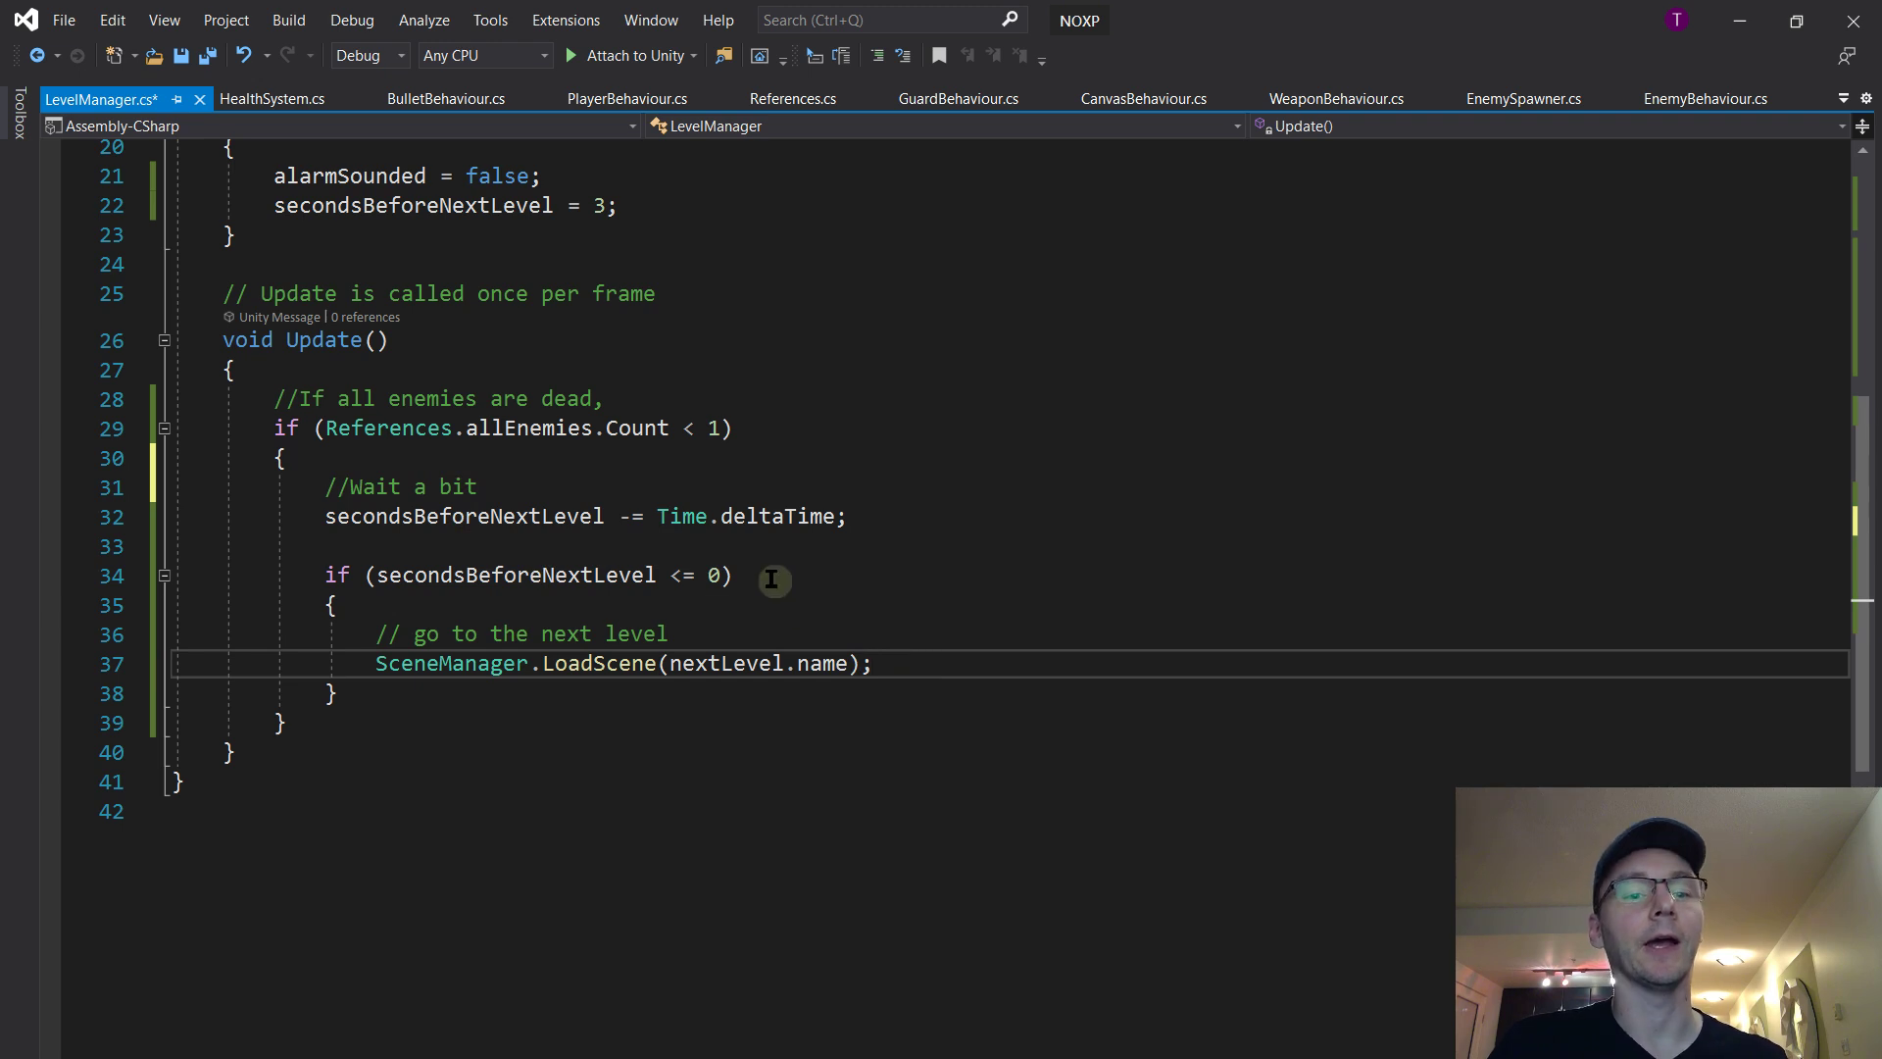
{"action": "double_click", "coordinate": [544, 429]}
{"action": "double_click", "coordinate": [632, 429]}
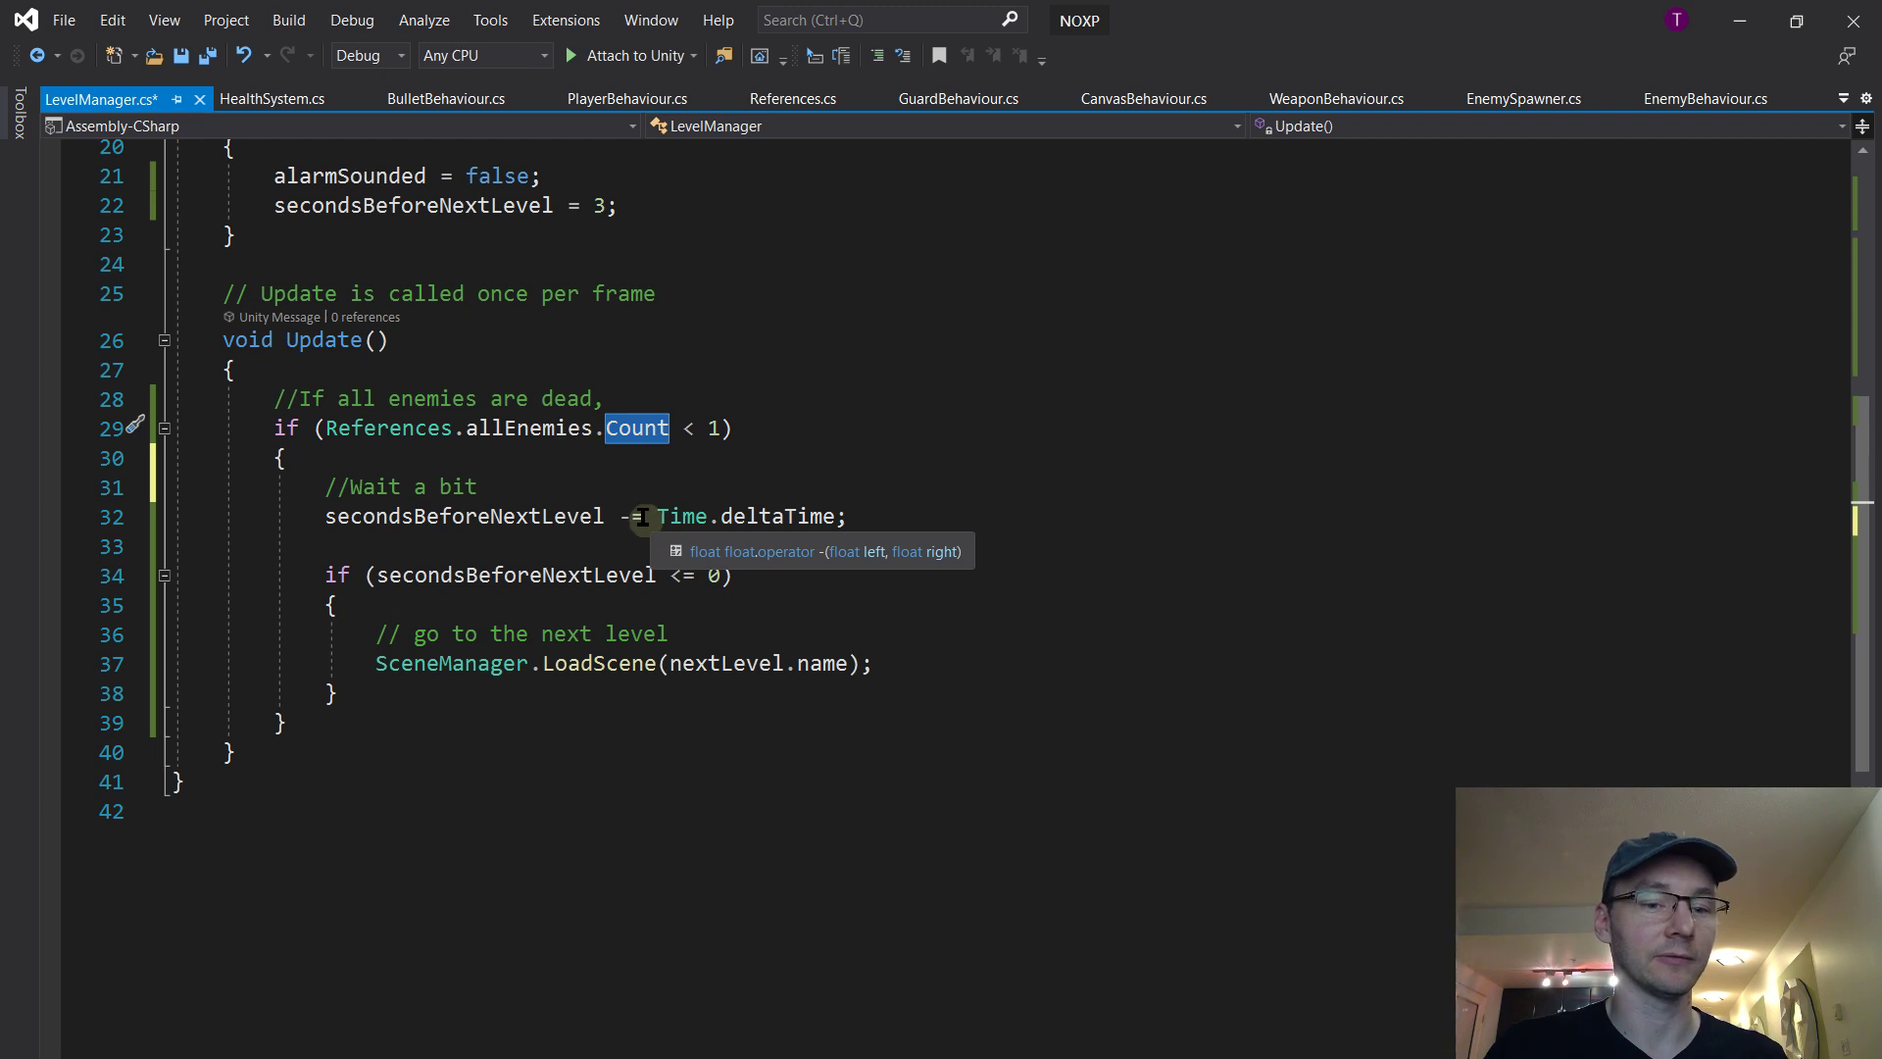
{"action": "left_click", "coordinate": [745, 462]}
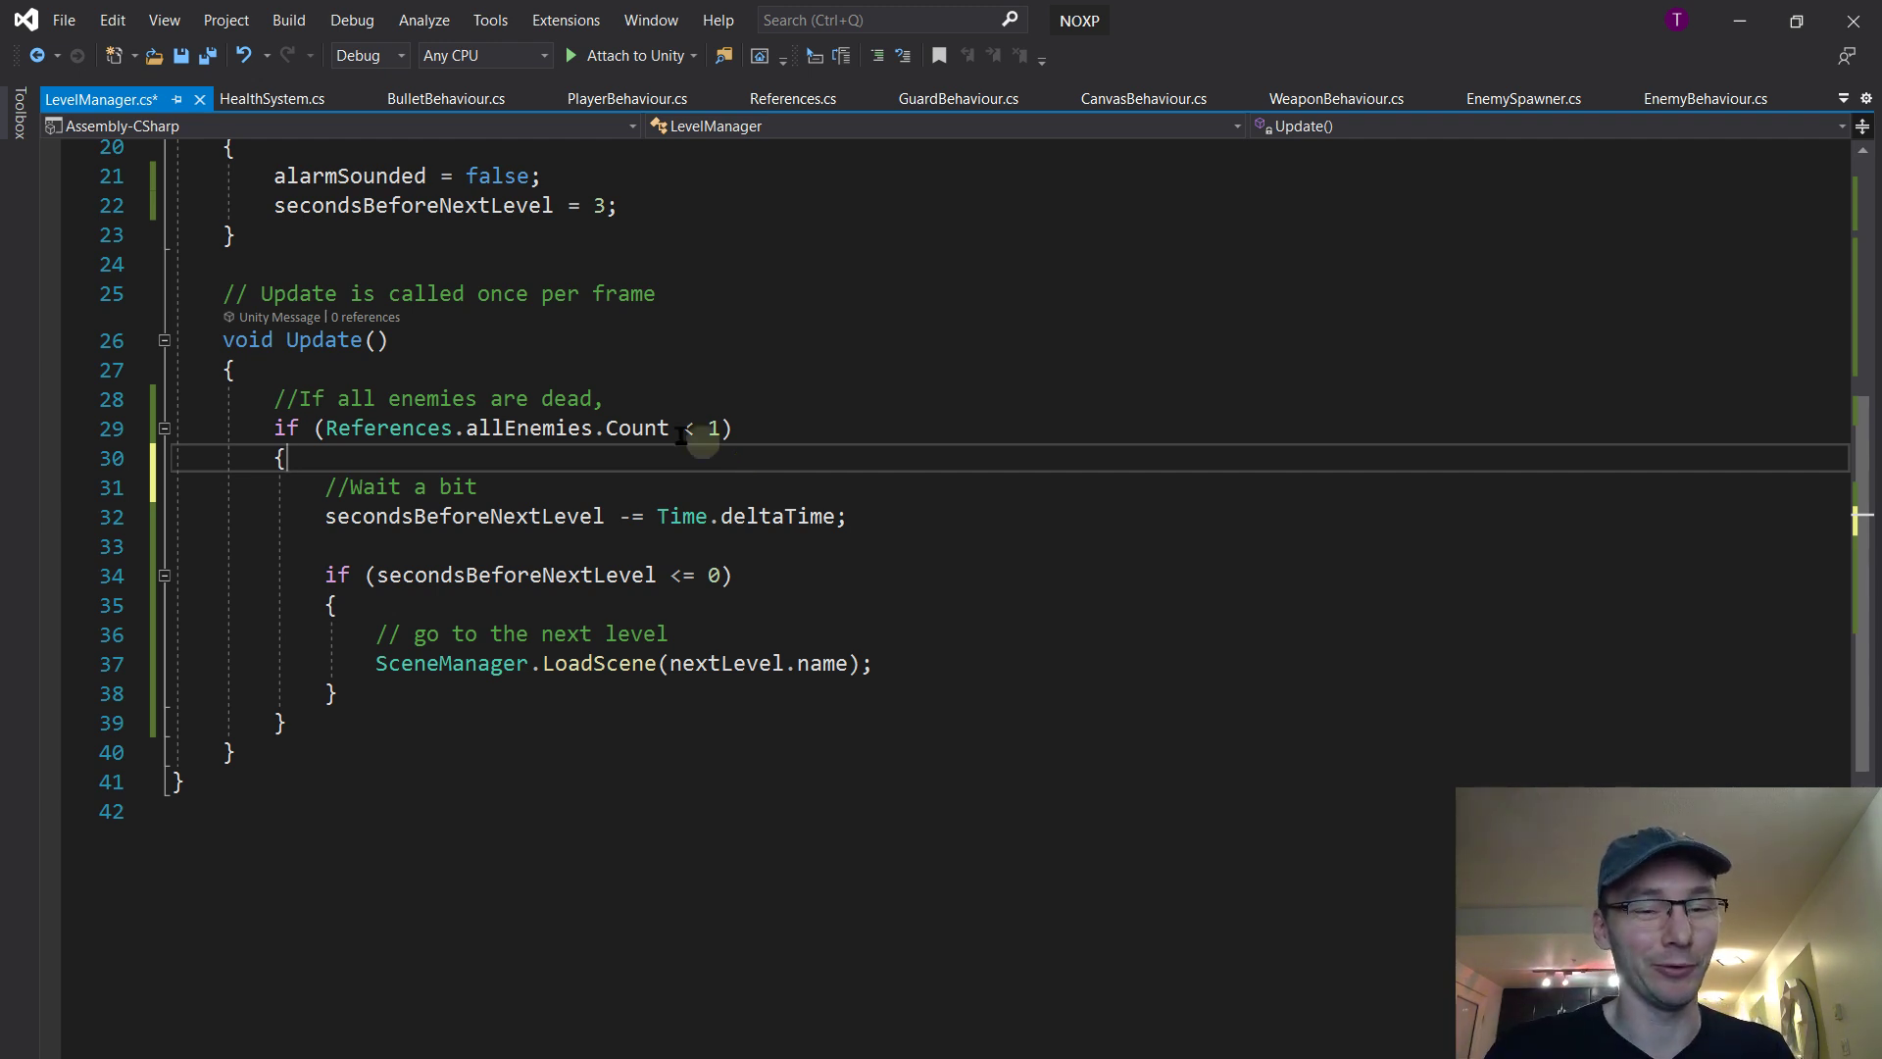
{"action": "scroll", "coordinate": [674, 457], "scroll_direction": "up", "scroll_amount": 1}
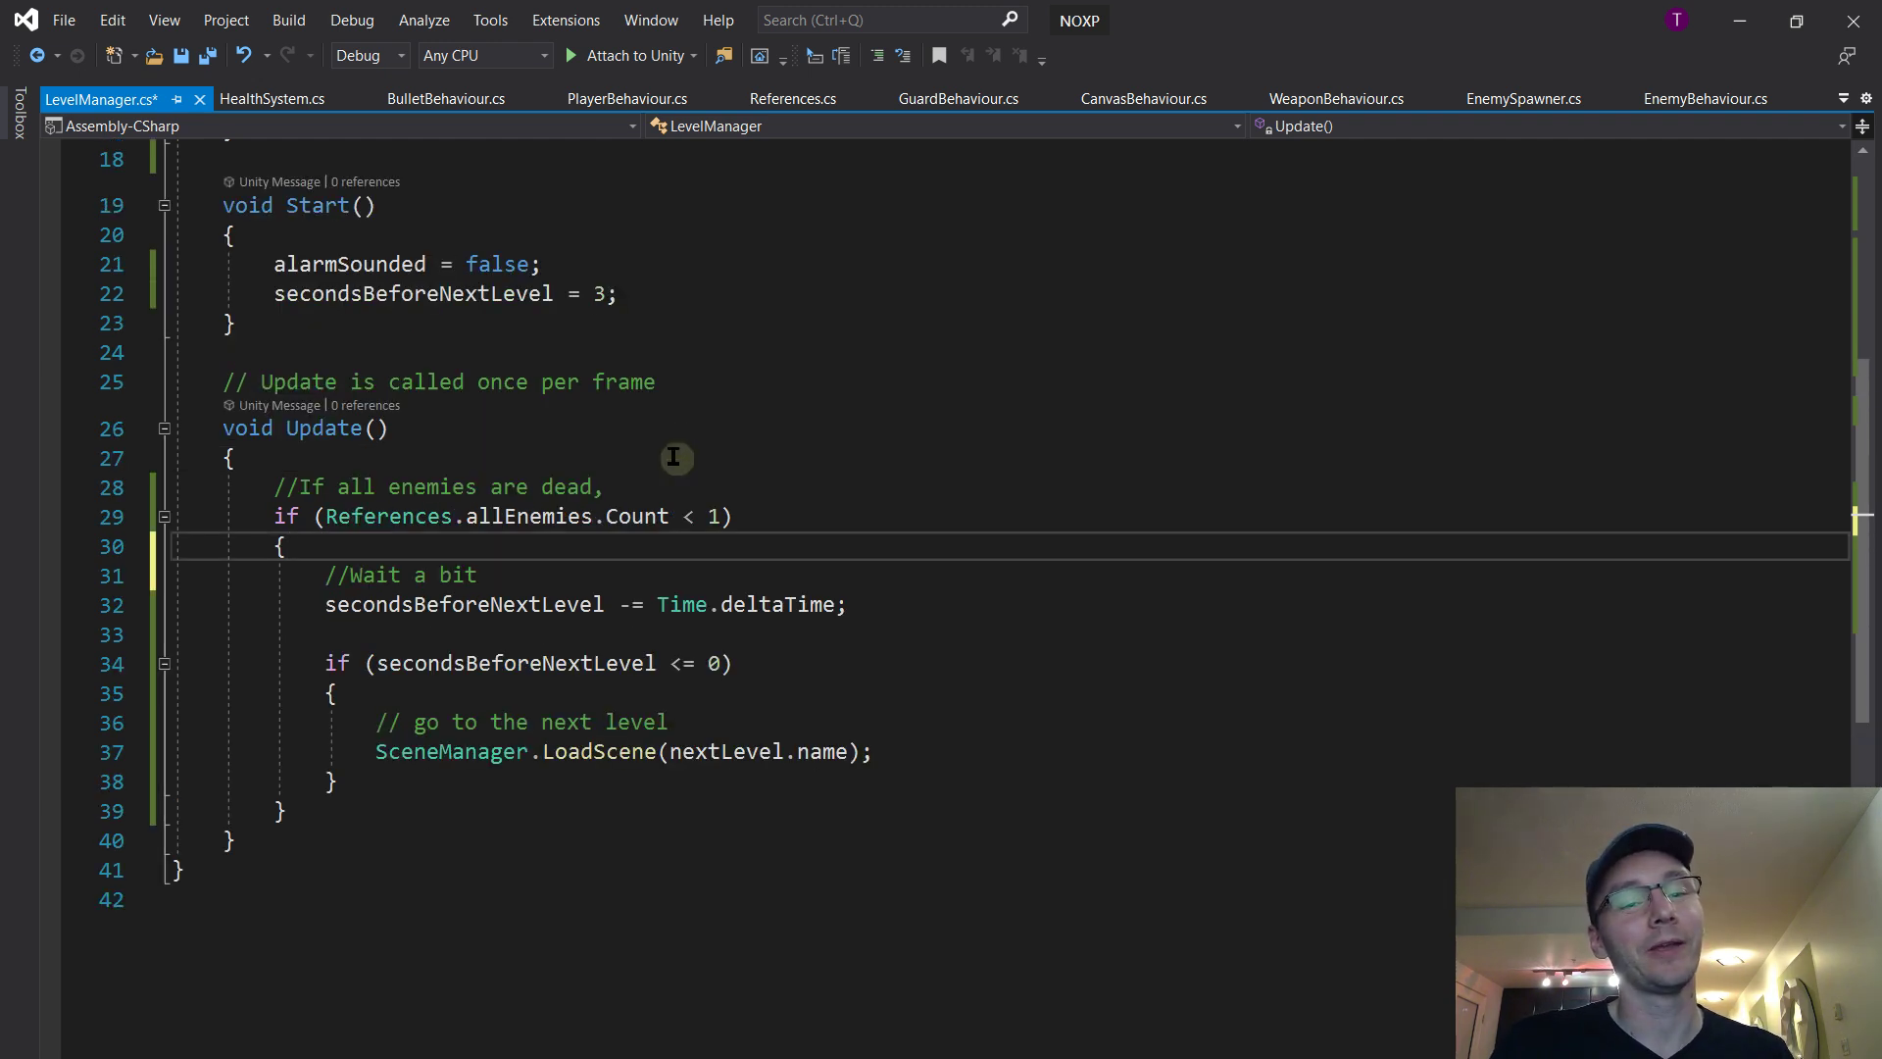
{"action": "scroll", "coordinate": [686, 457], "scroll_direction": "up", "scroll_amount": 3}
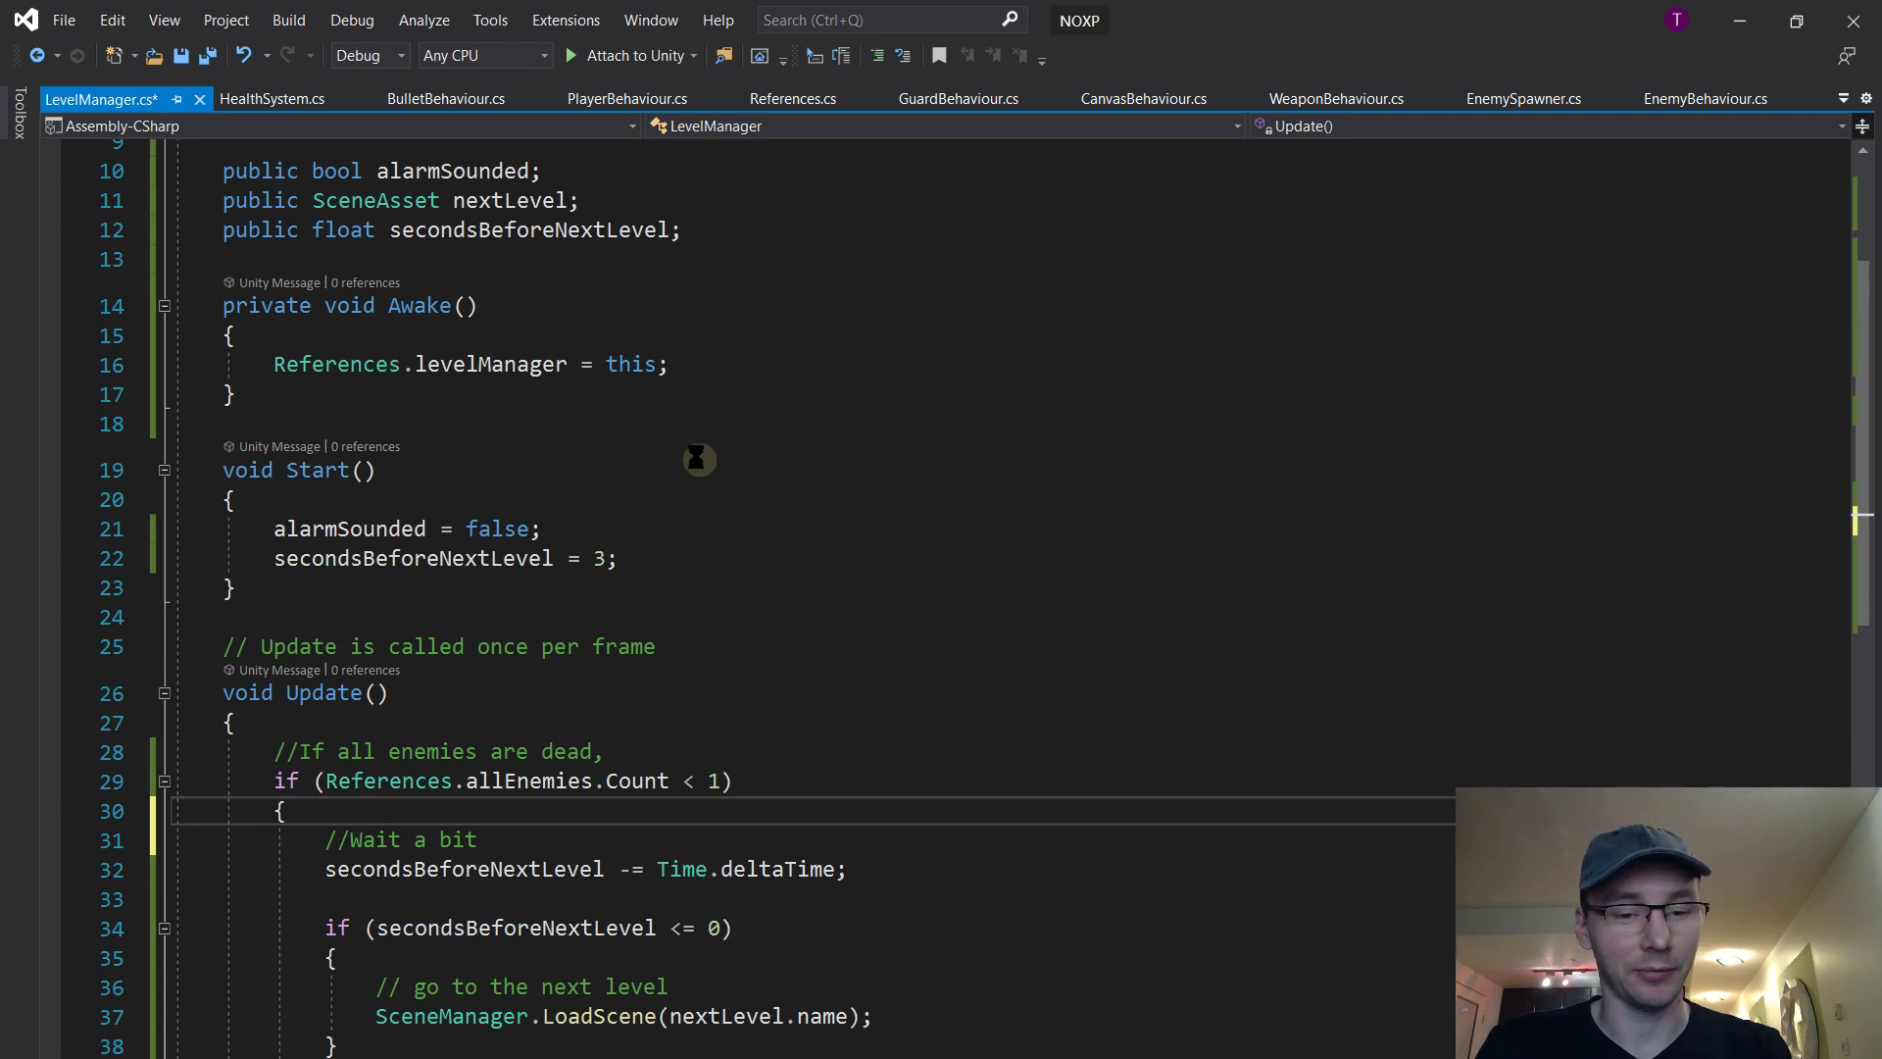
{"action": "key", "text": "ctrl+s"}
{"action": "scroll", "coordinate": [697, 458], "scroll_direction": "down", "scroll_amount": 3}
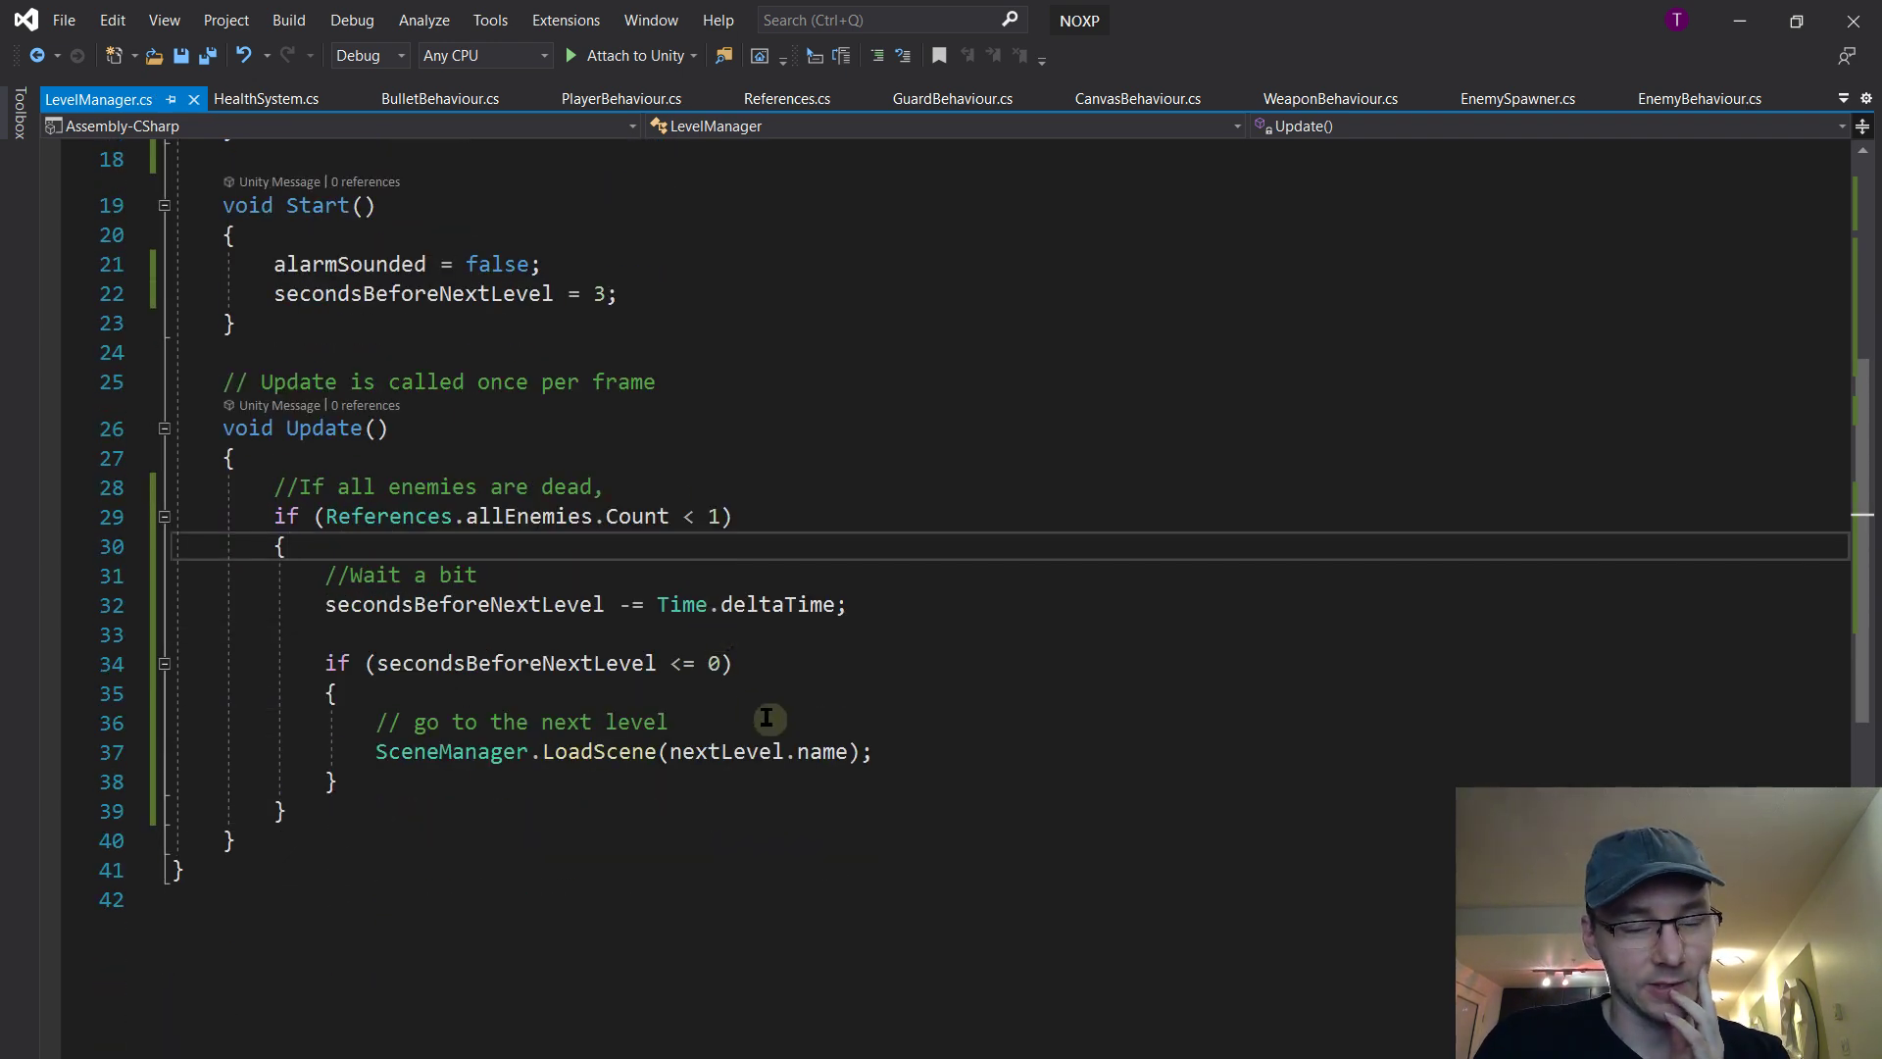
{"action": "scroll", "coordinate": [769, 686], "scroll_direction": "up", "scroll_amount": 5}
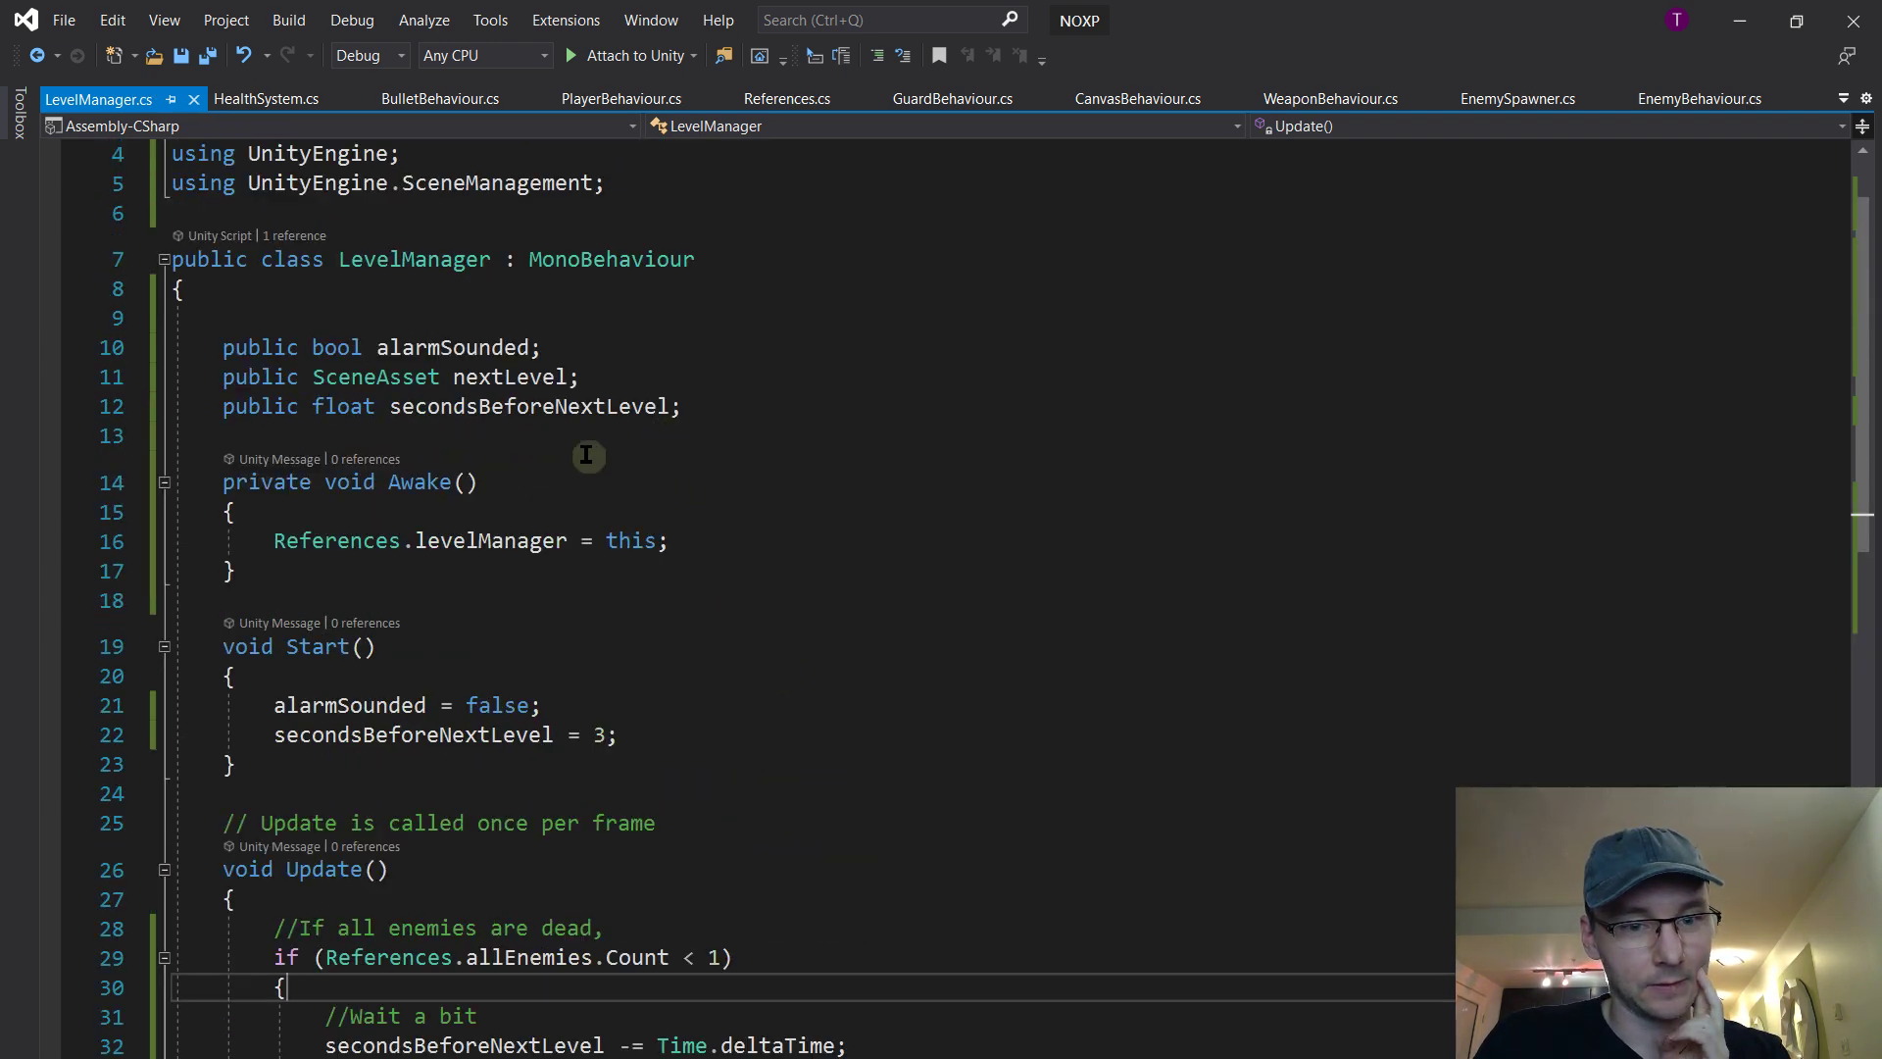
{"action": "left_click", "coordinate": [589, 736]}
{"action": "scroll", "coordinate": [777, 702], "scroll_direction": "down", "scroll_amount": 5}
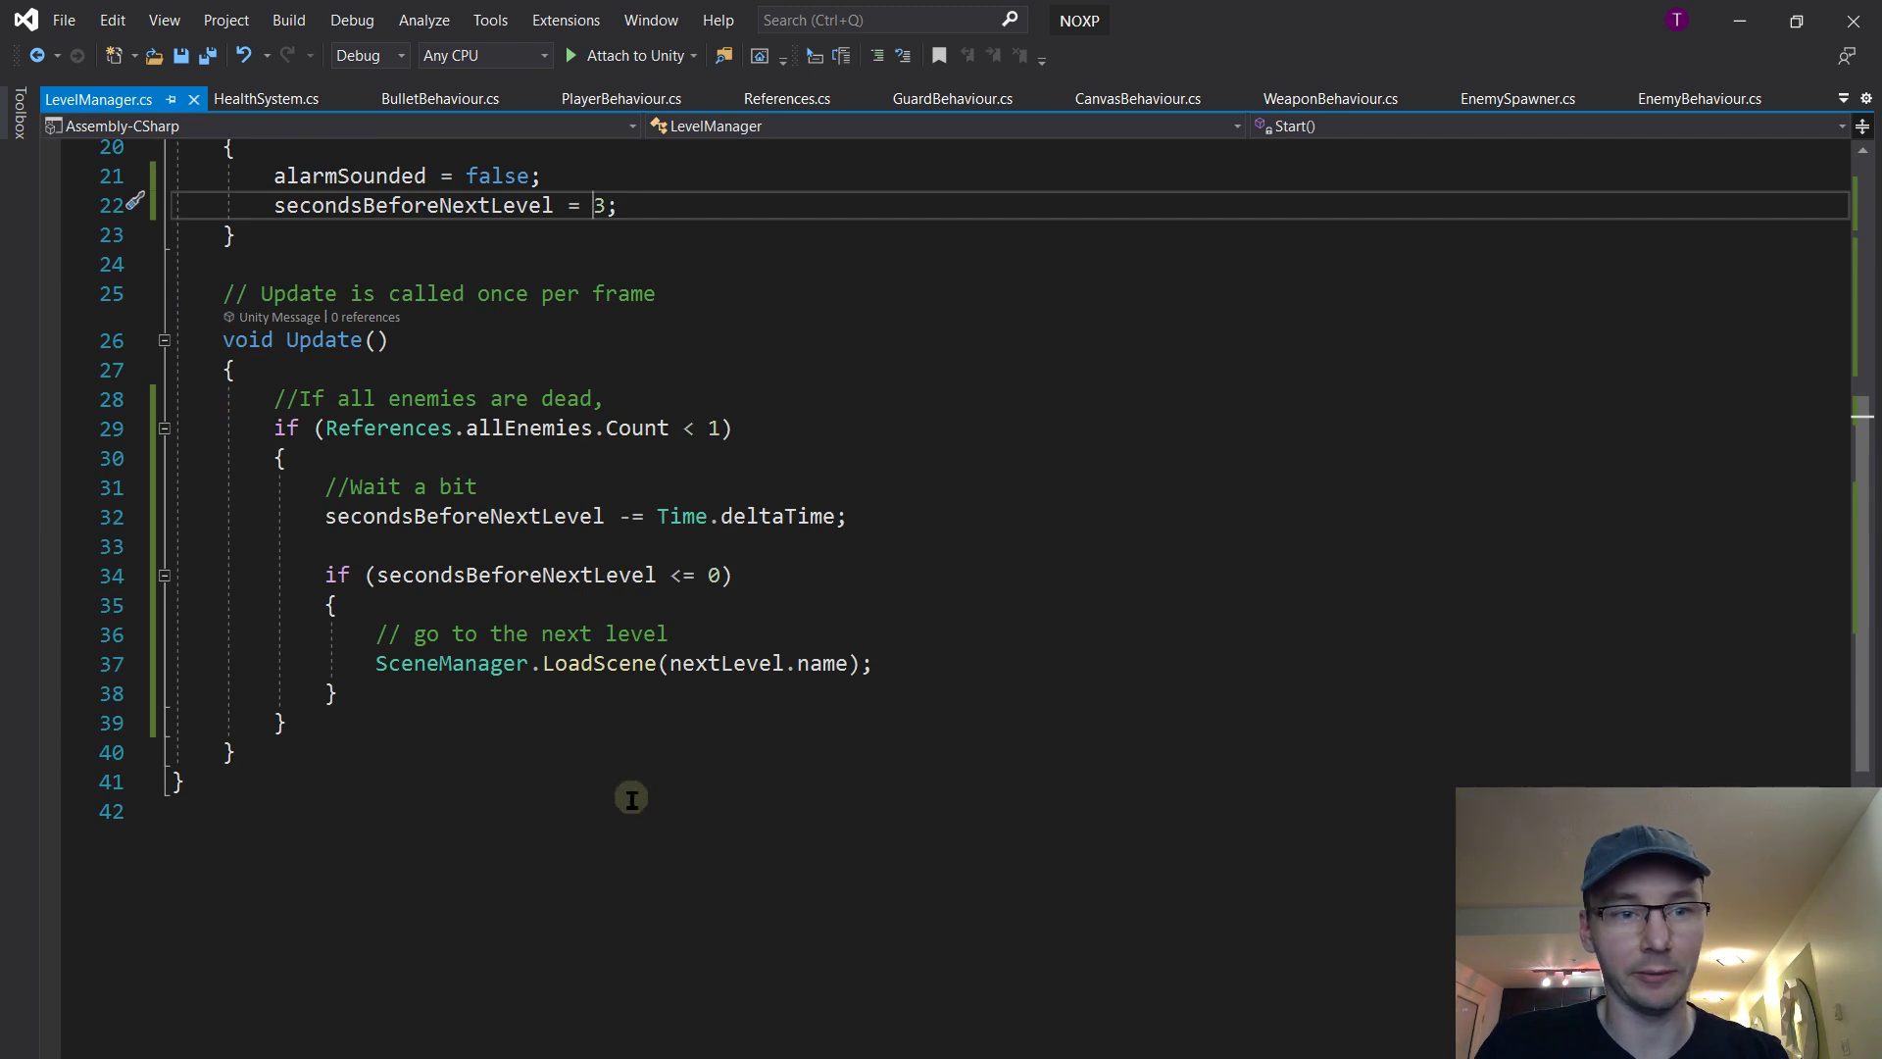
Switch to Unity, open the Level 1 scene from the Scenes folder and start play mode
{"action": "key", "text": "alt+Tab"}
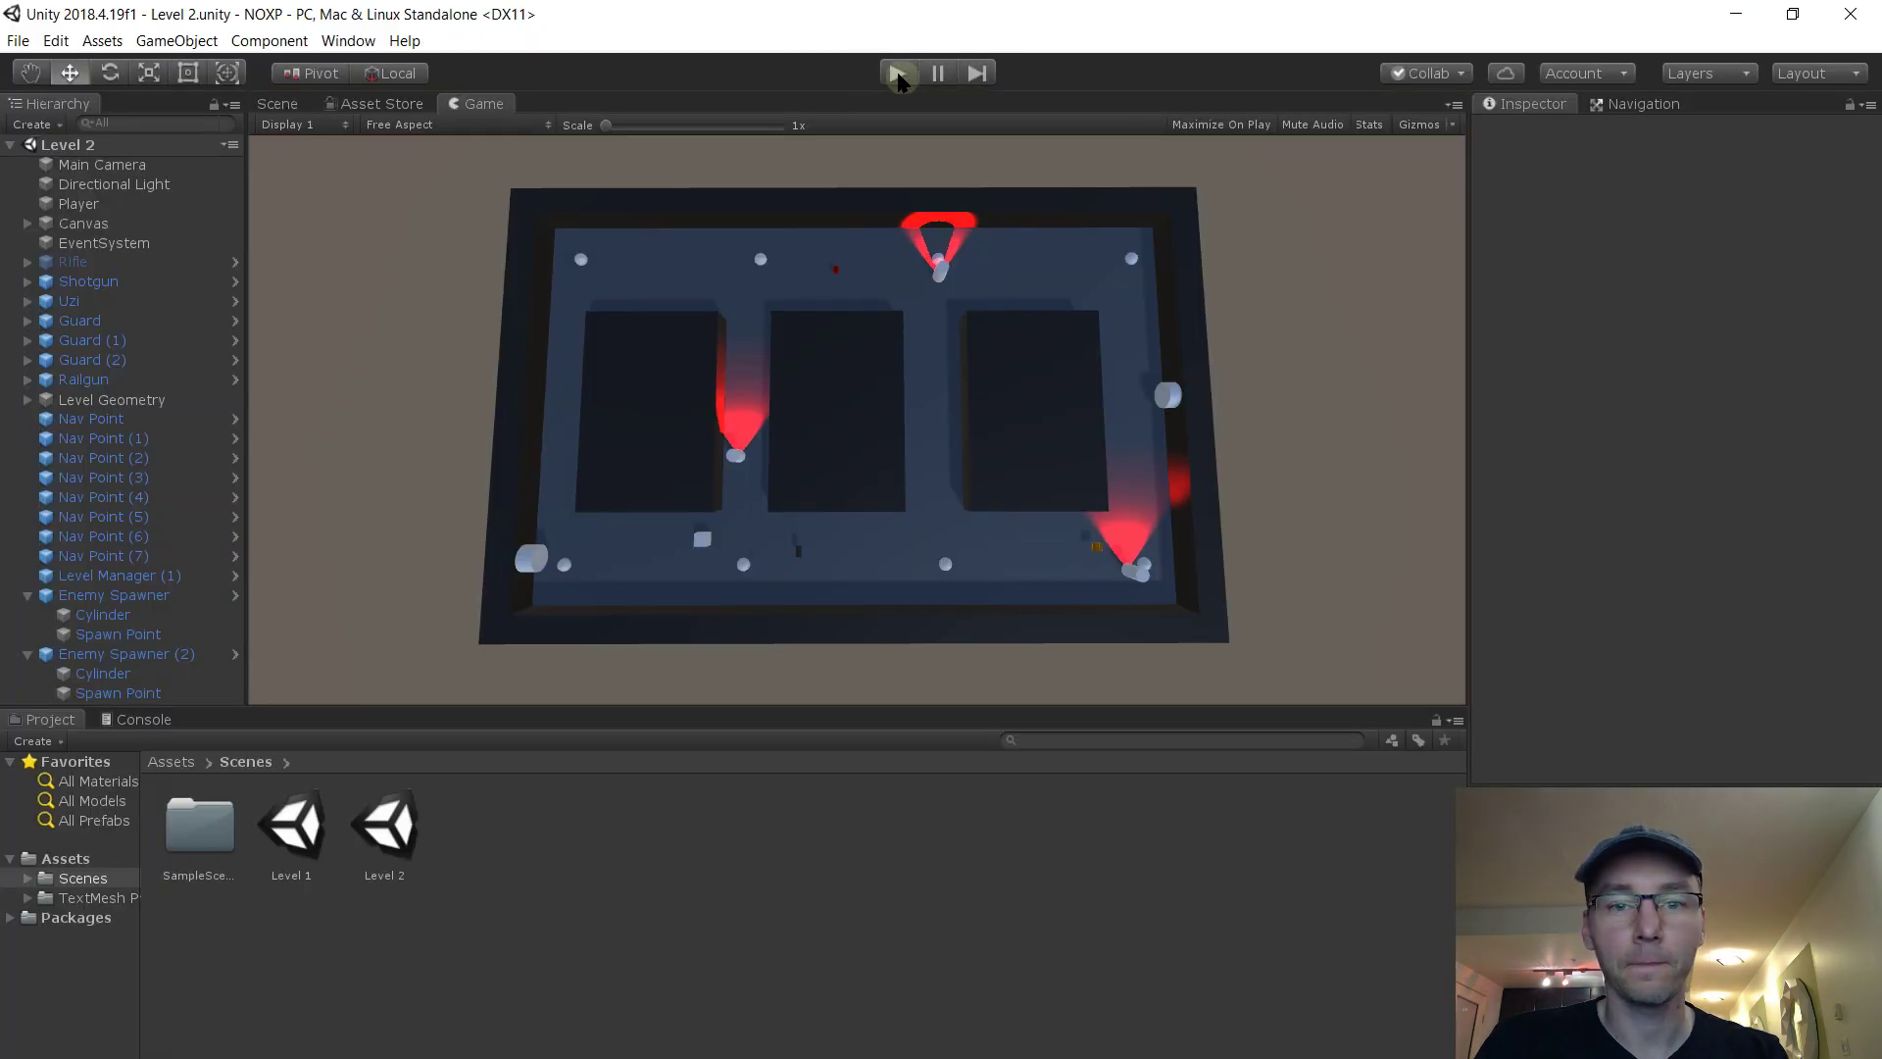
{"action": "double_click", "coordinate": [291, 828]}
{"action": "left_click", "coordinate": [896, 73]}
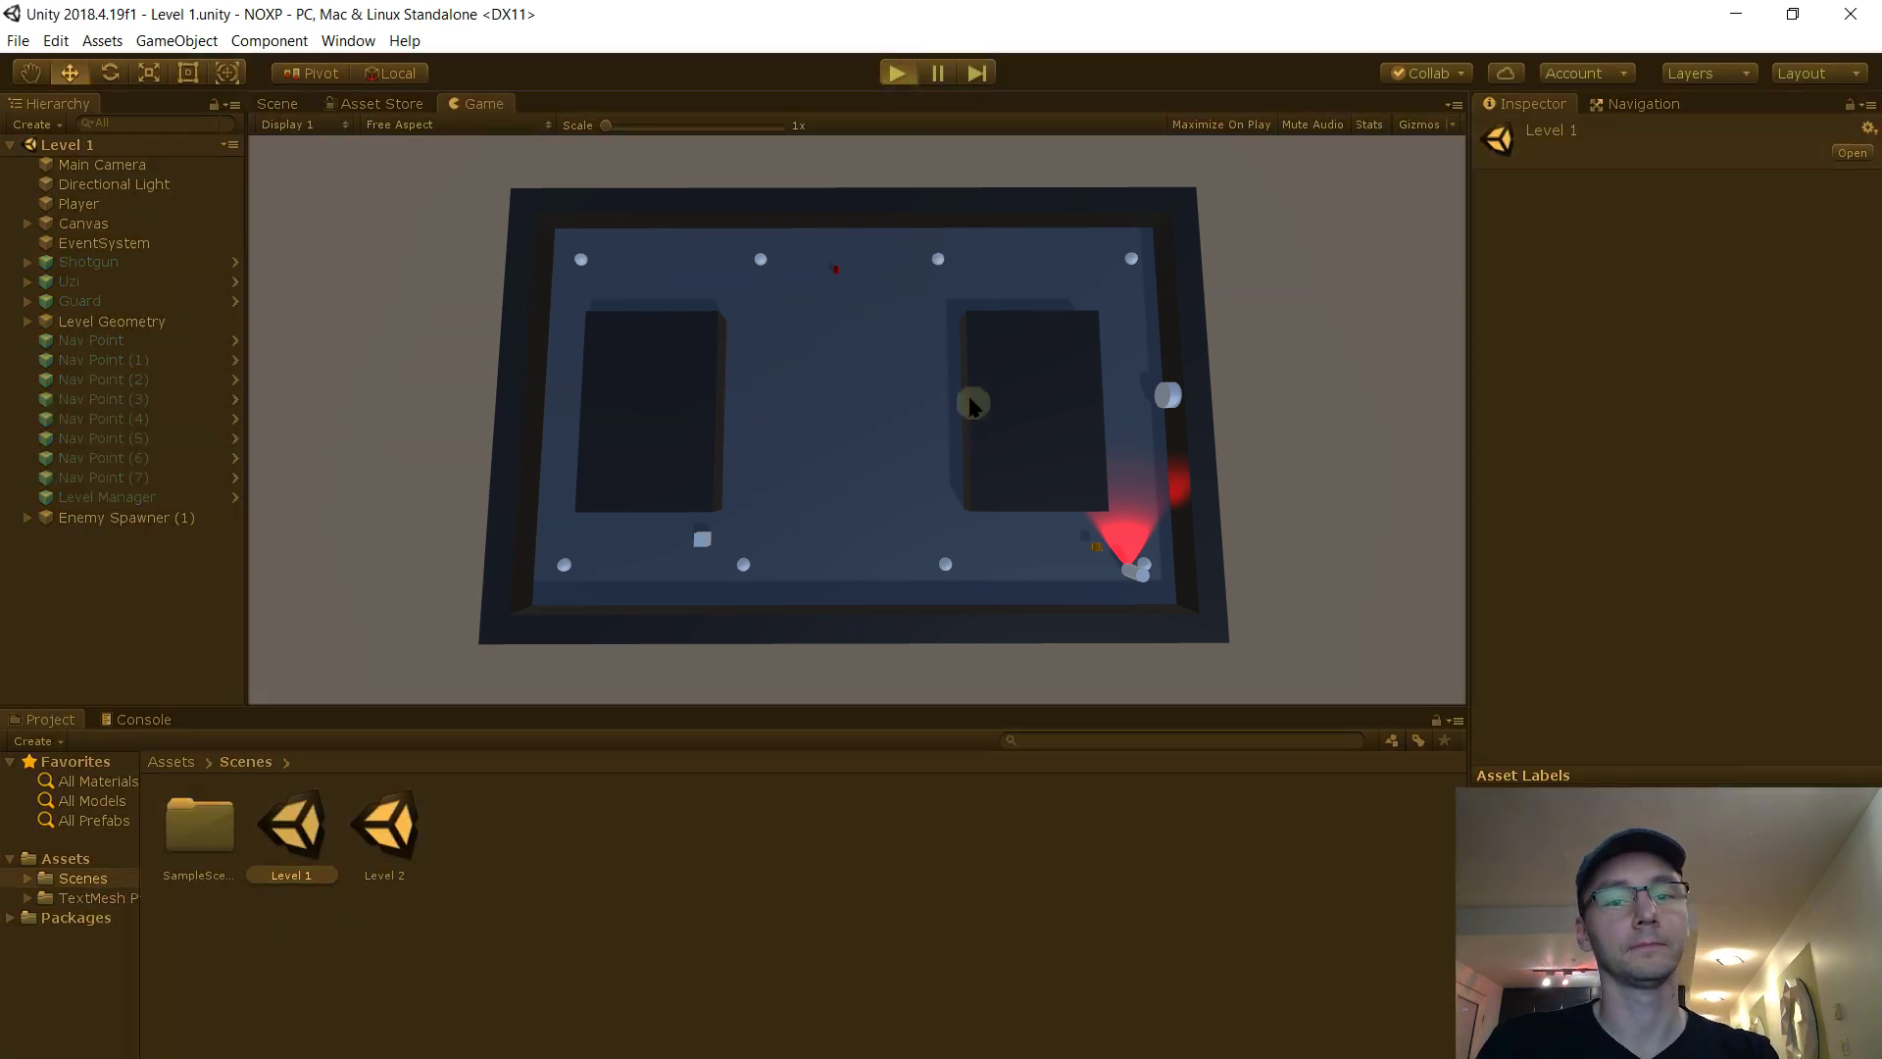
Playtest Level 1 by shooting the guard and the spawned enemies, then wait for the next level to load
{"action": "key", "text": "w"}
{"action": "key", "text": "s"}
{"action": "key", "text": "s"}
{"action": "left_click", "coordinate": [1039, 568]}
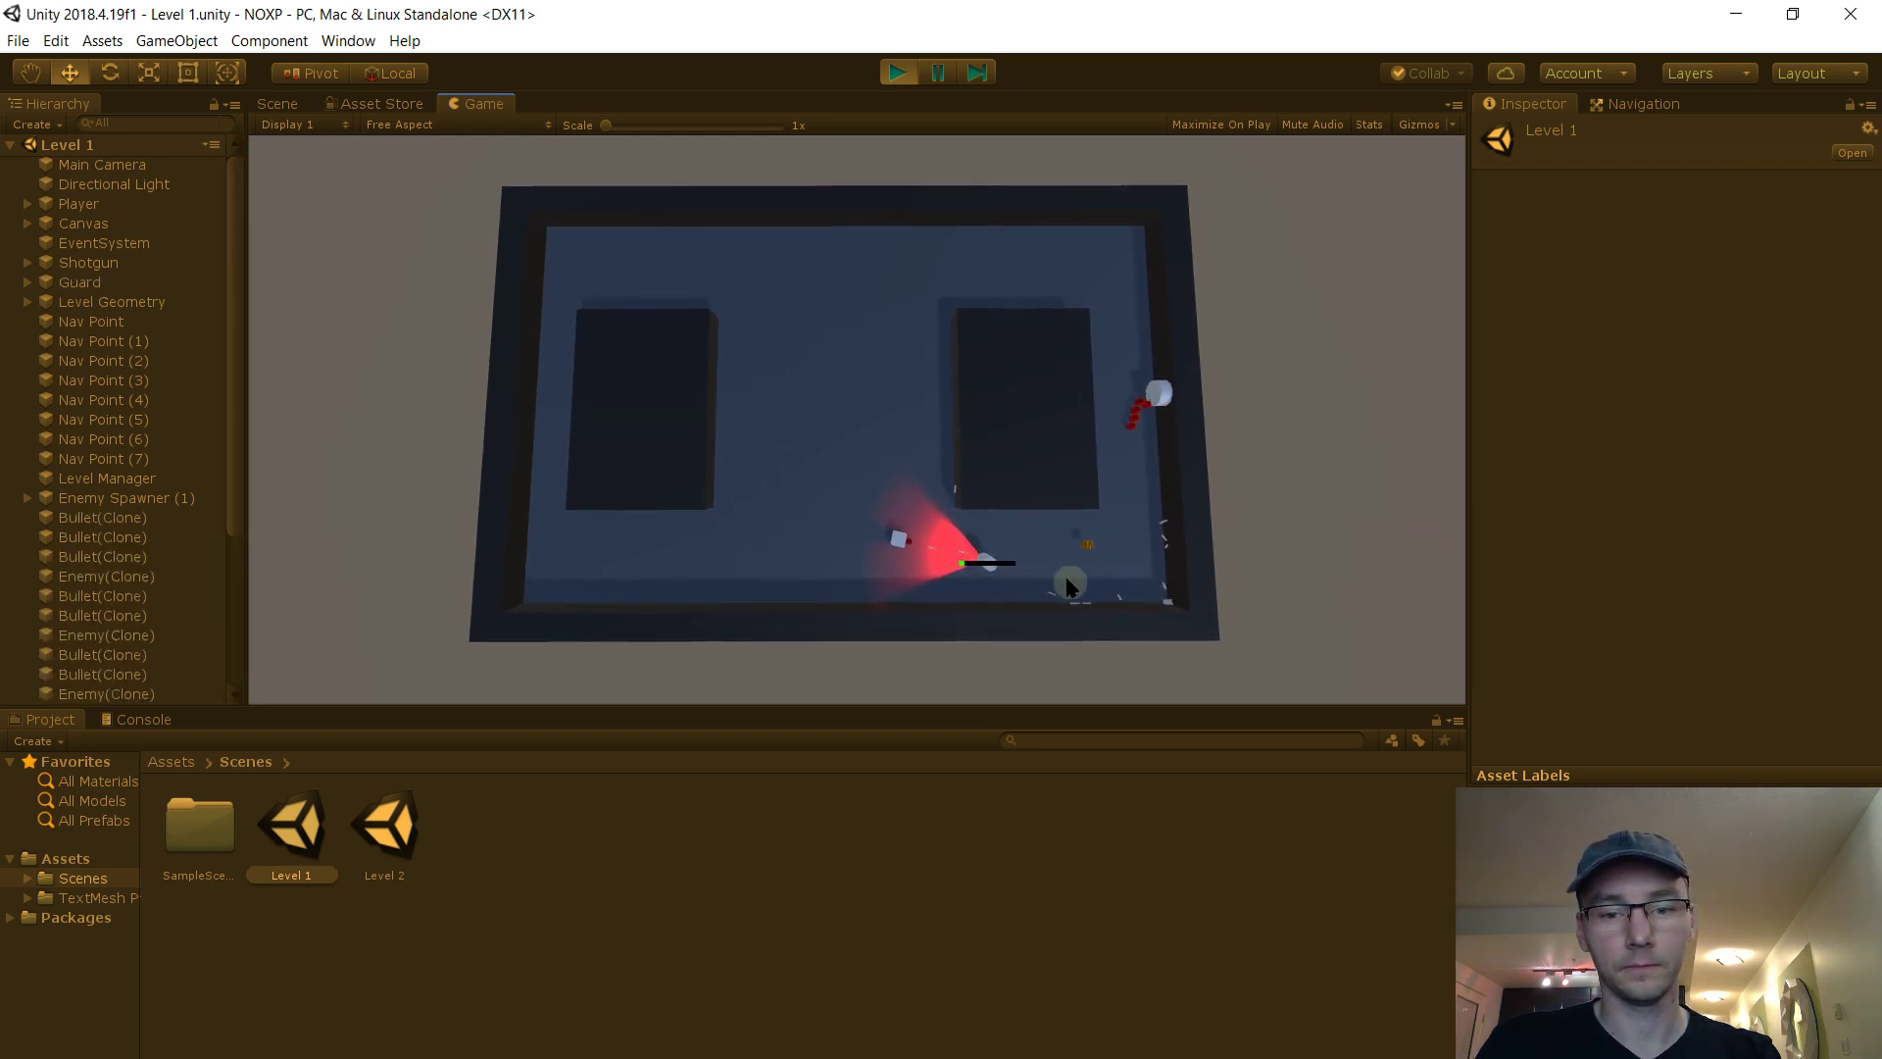
{"action": "key", "text": "d"}
{"action": "left_click", "coordinate": [1149, 370]}
{"action": "left_click", "coordinate": [1145, 372]}
{"action": "left_click", "coordinate": [1137, 374]}
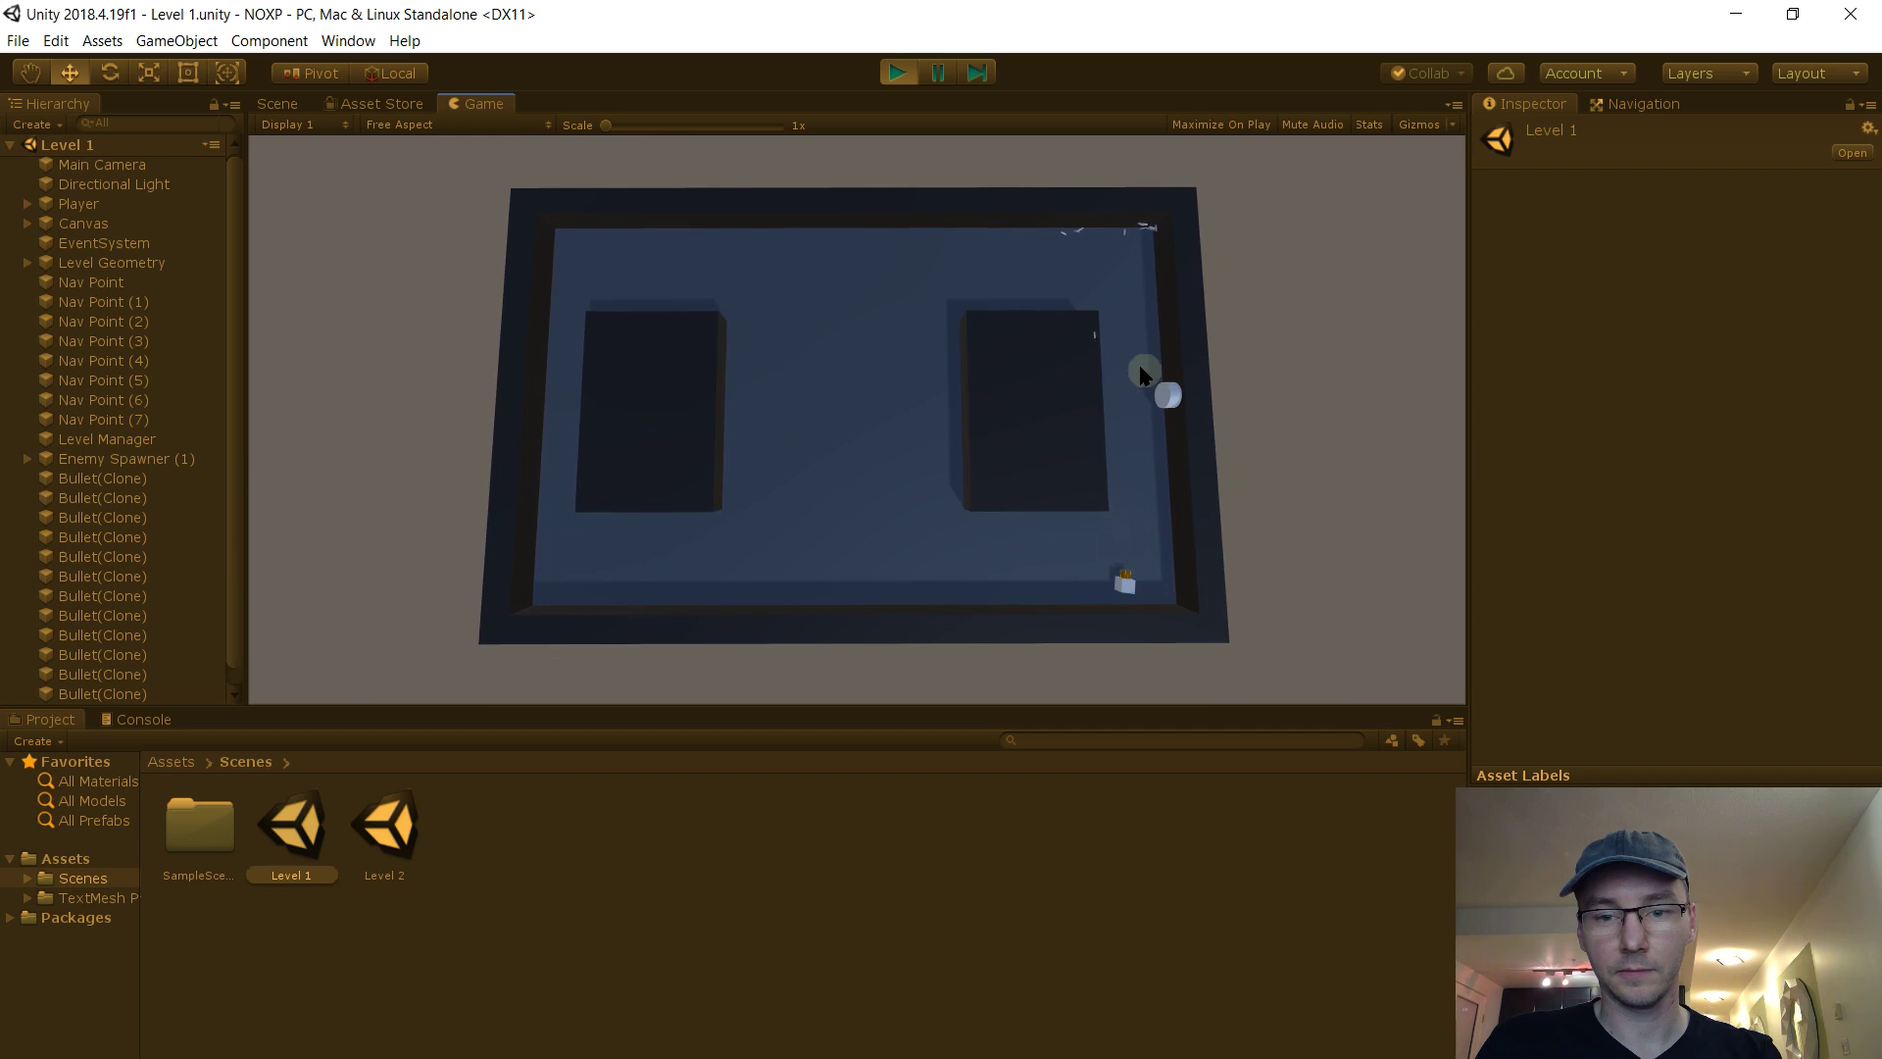
{"action": "key", "text": "a"}
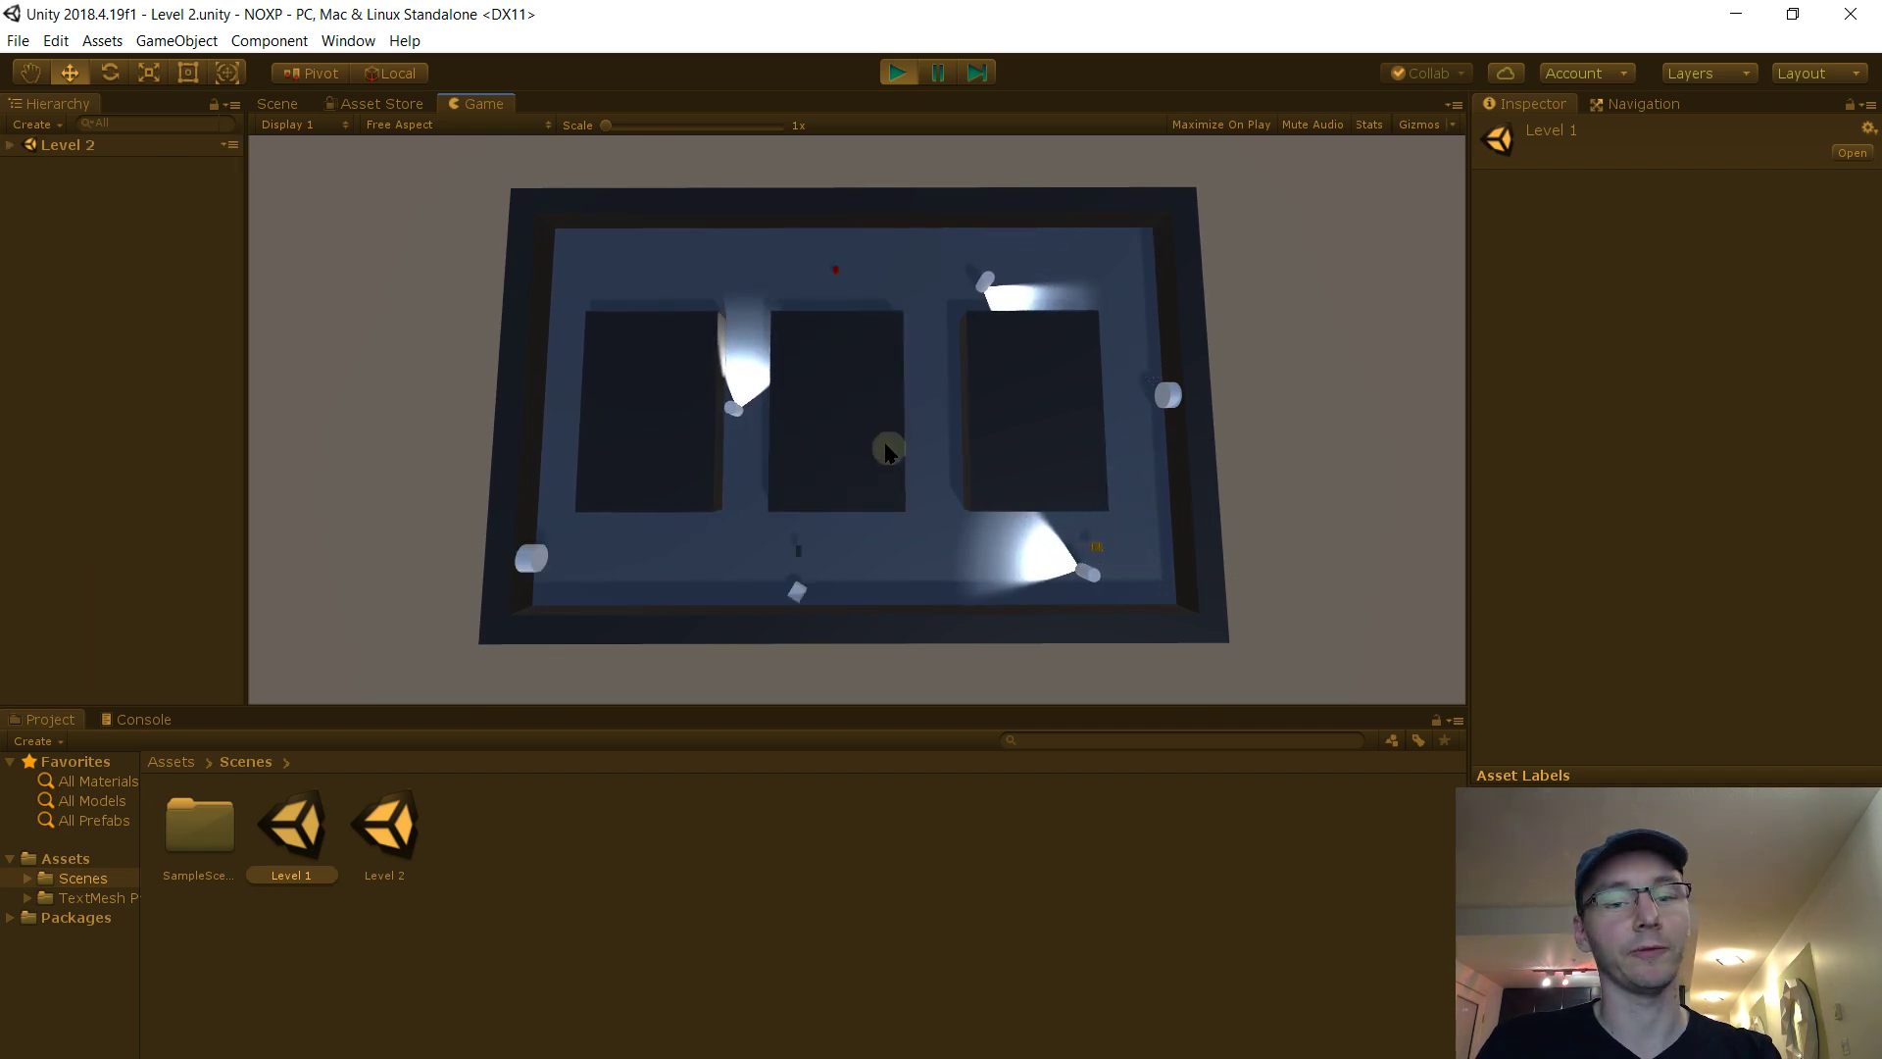
Playtest Level 2 by fighting its guards and spawned enemies through to the next level load, and stop play mode
{"action": "left_click", "coordinate": [1104, 564]}
{"action": "key", "text": "d"}
{"action": "left_click", "coordinate": [1149, 362]}
{"action": "key", "text": "d"}
{"action": "key", "text": "a"}
{"action": "left_click", "coordinate": [637, 574]}
{"action": "key", "text": "w"}
{"action": "key", "text": "d"}
{"action": "key", "text": "w"}
{"action": "key", "text": "a"}
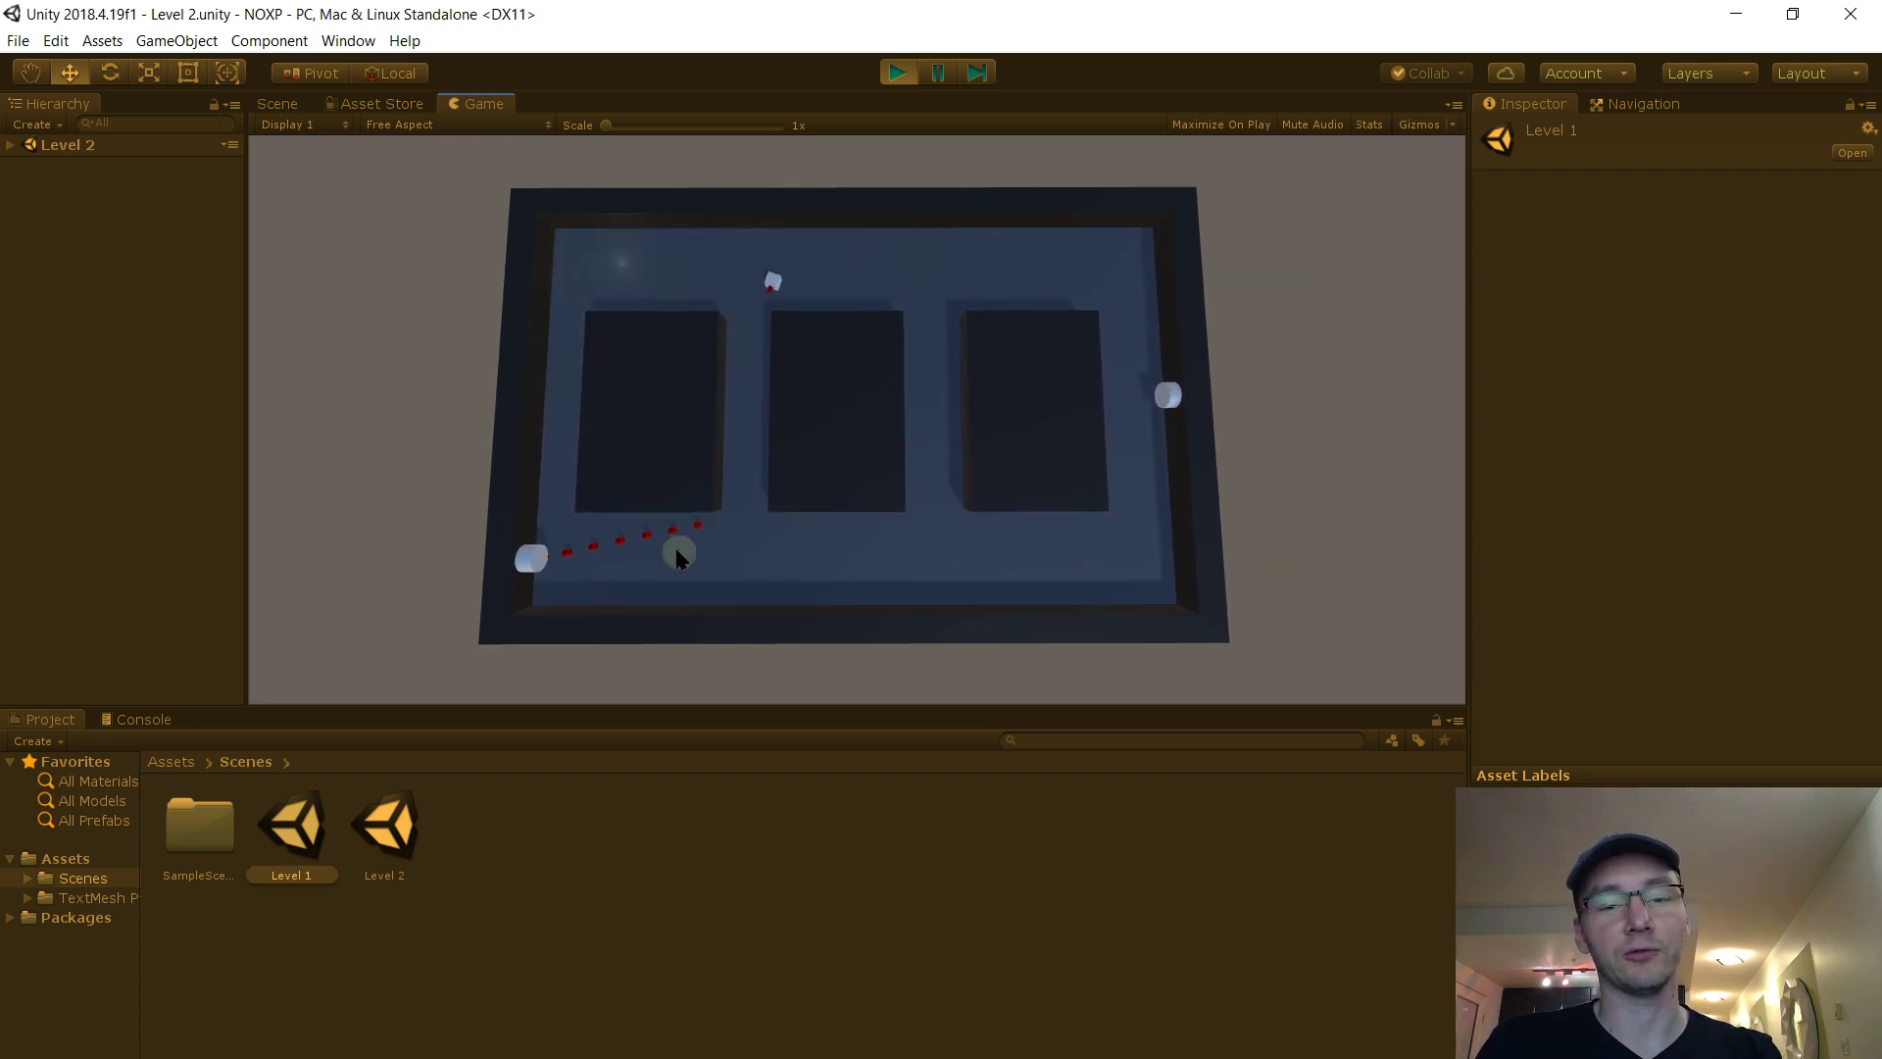
{"action": "key", "text": "s"}
{"action": "key", "text": "d"}
{"action": "key", "text": "a"}
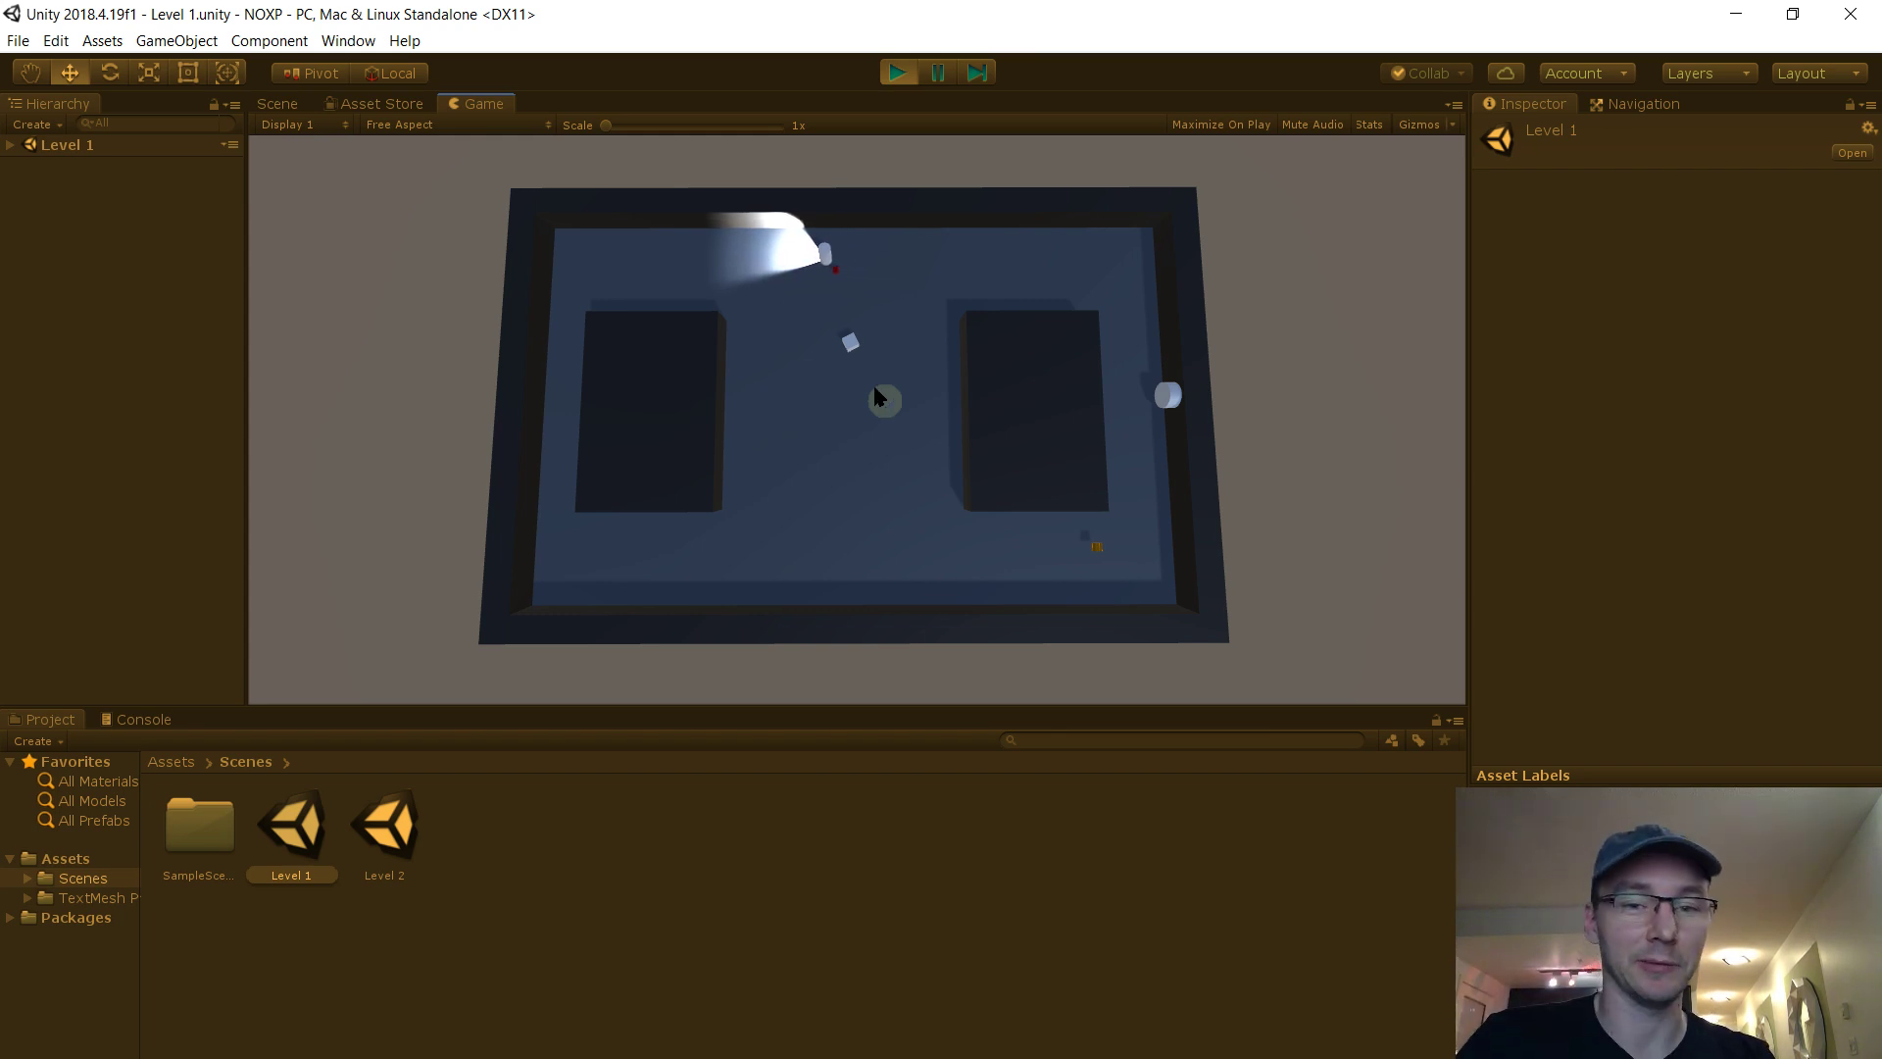
{"action": "left_click", "coordinate": [896, 73]}
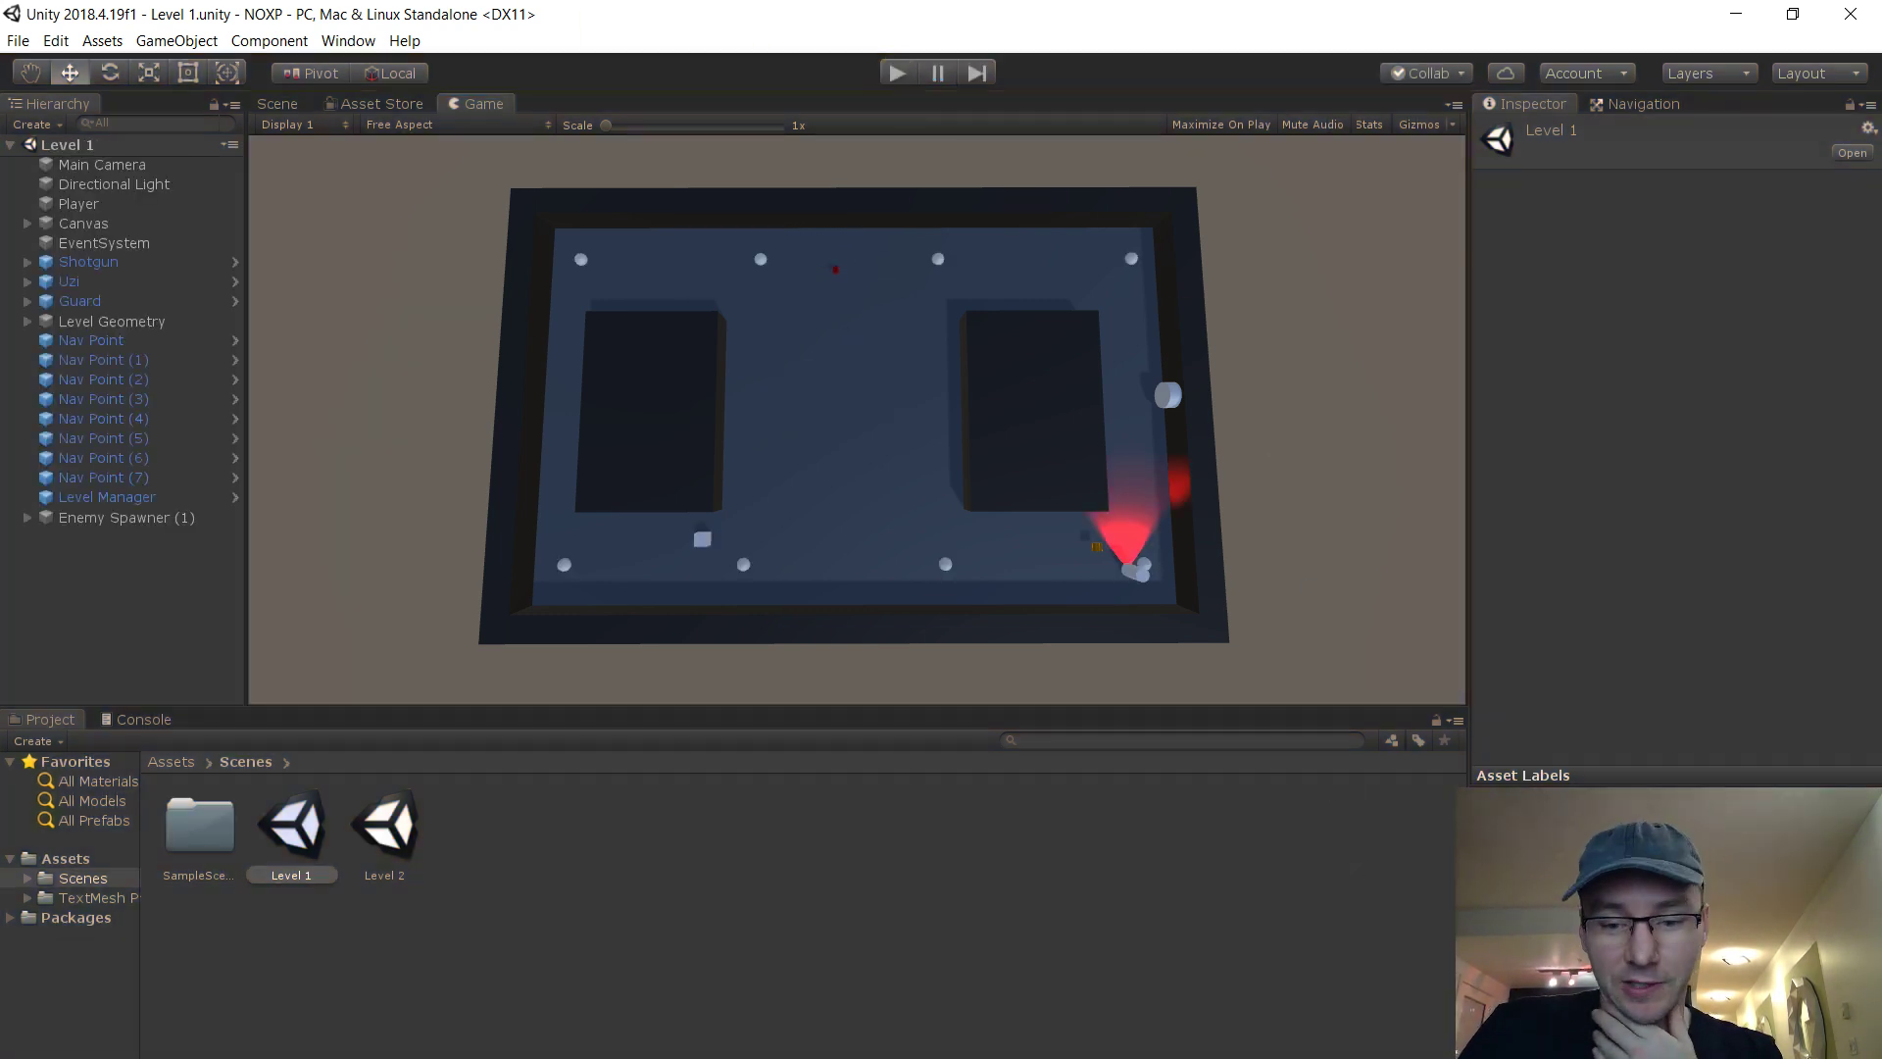
Switch to Visual Studio and declare public float graceTimeAtEndOfLevel below secondsBeforeNextLevel in LevelManager.cs
{"action": "key", "text": "alt+Tab"}
{"action": "scroll", "coordinate": [953, 760], "scroll_direction": "up", "scroll_amount": 4}
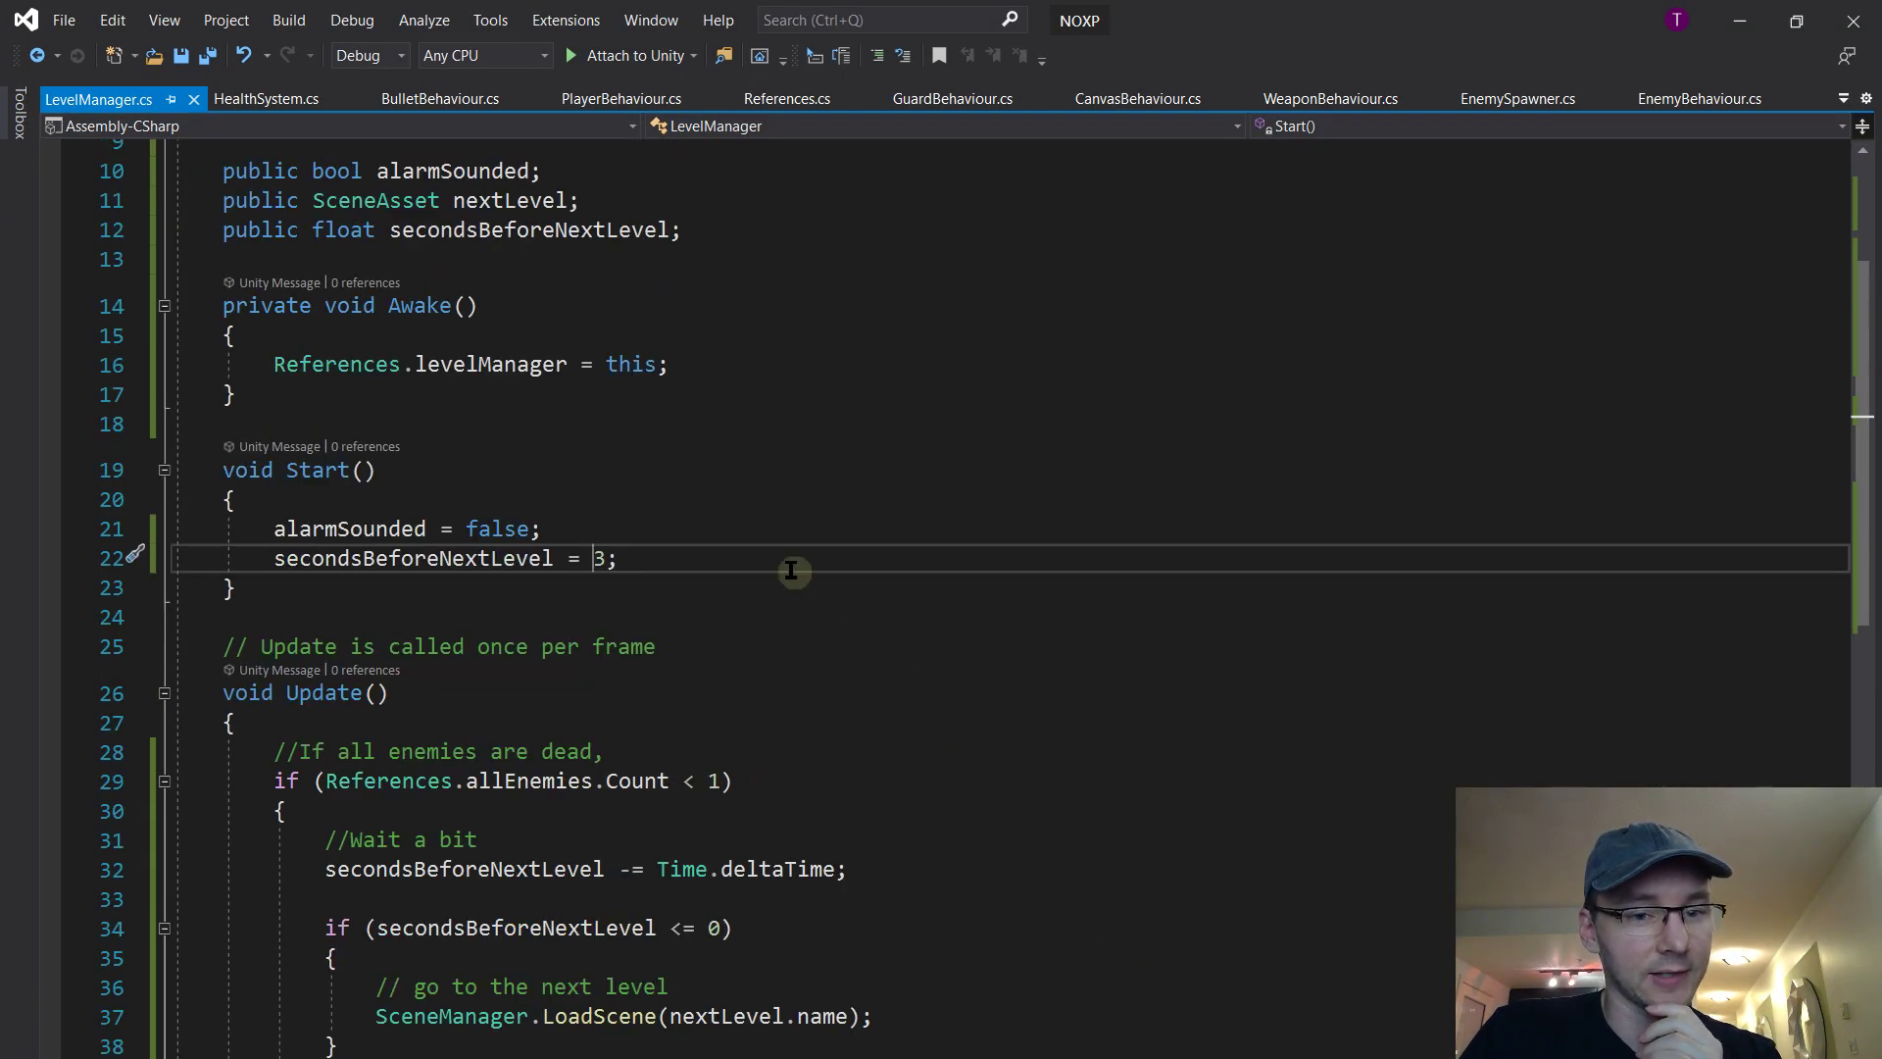
{"action": "scroll", "coordinate": [779, 564], "scroll_direction": "up", "scroll_amount": 3}
{"action": "left_click", "coordinate": [716, 496]}
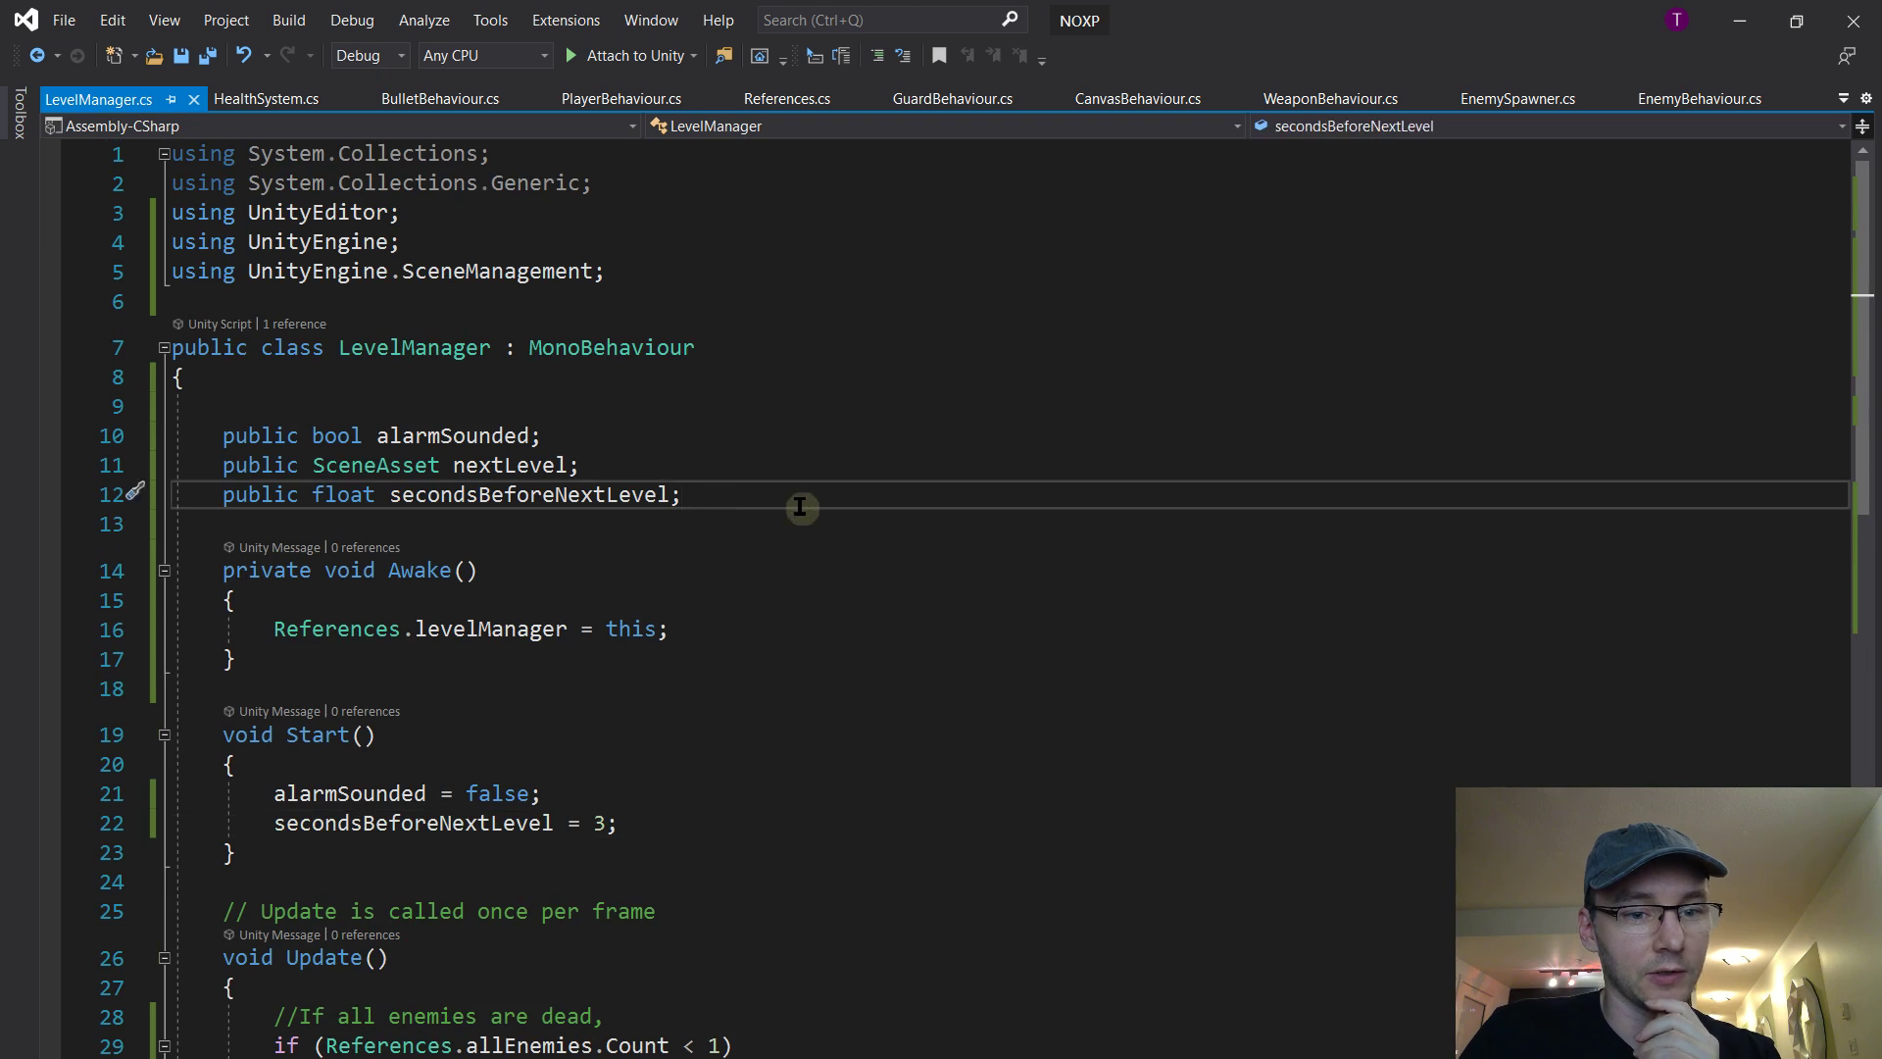
{"action": "key", "text": "Return"}
{"action": "type", "text": "public float"}
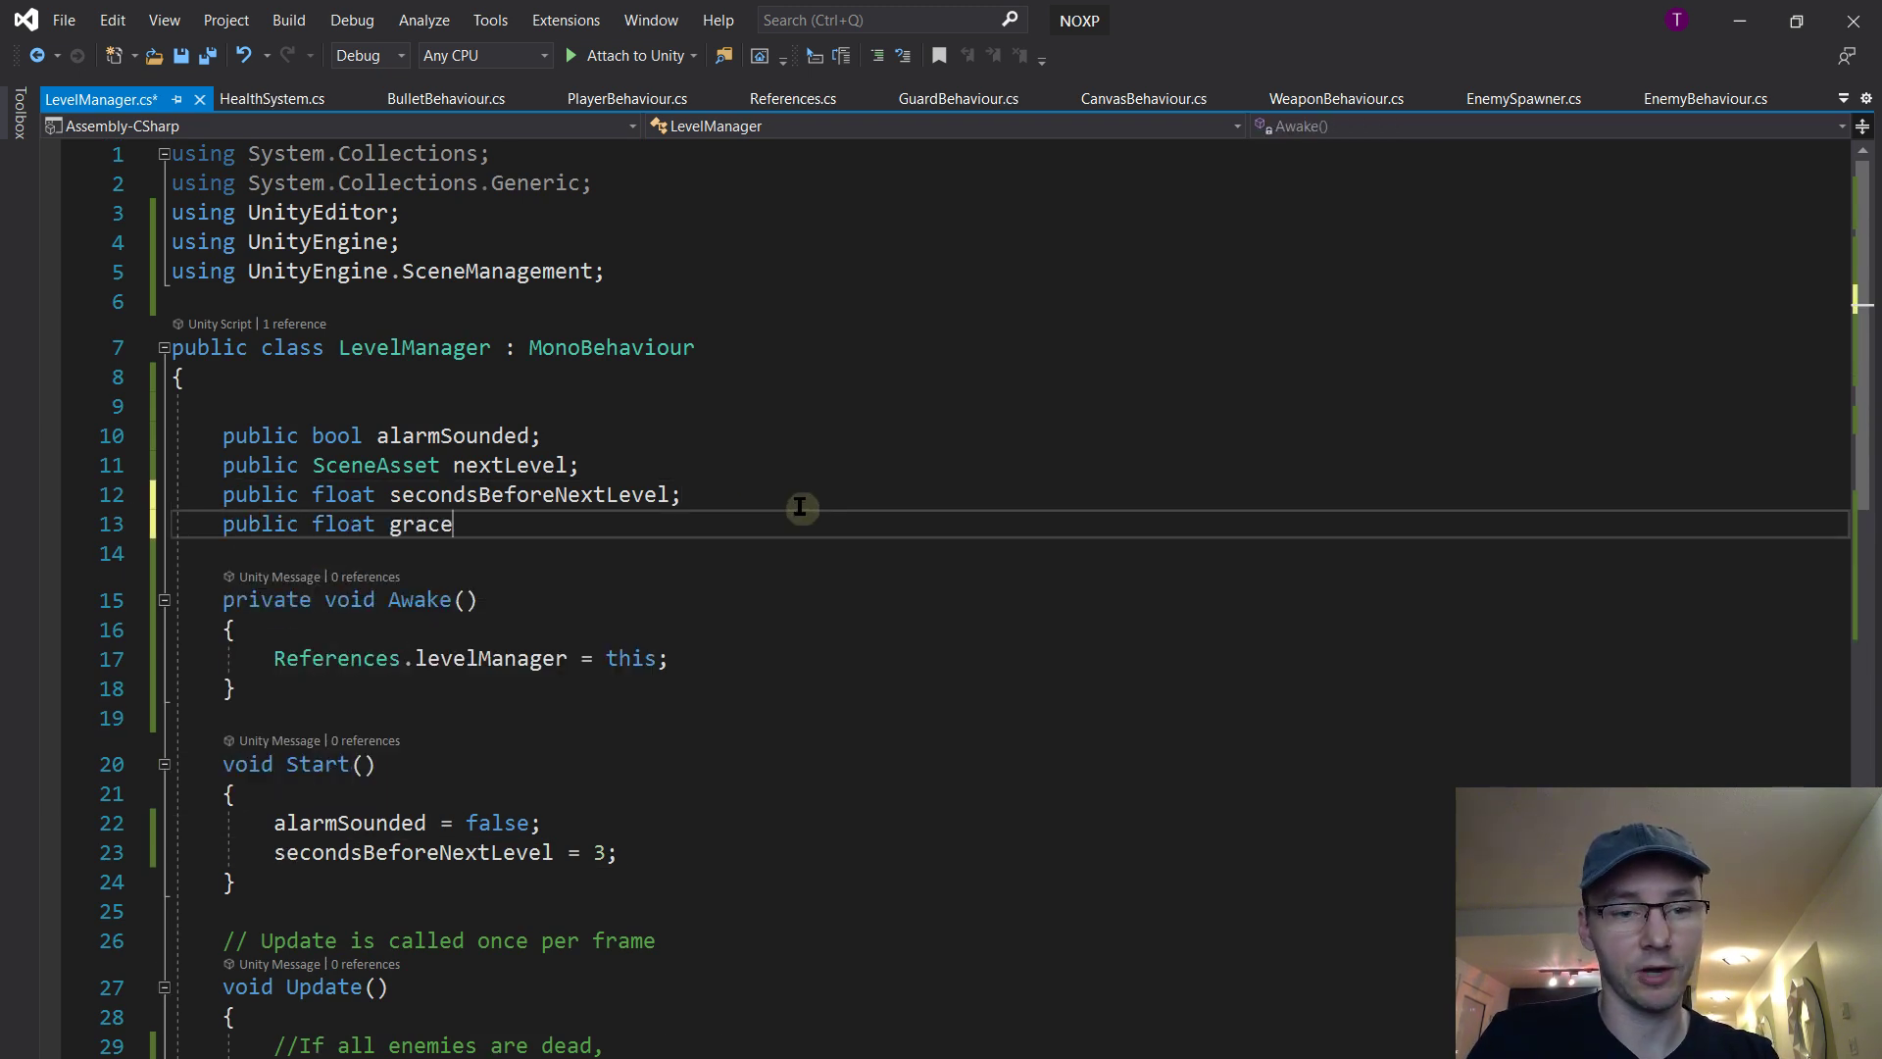
{"action": "type", "text": " graceTimeAtEndOfLevel;"}
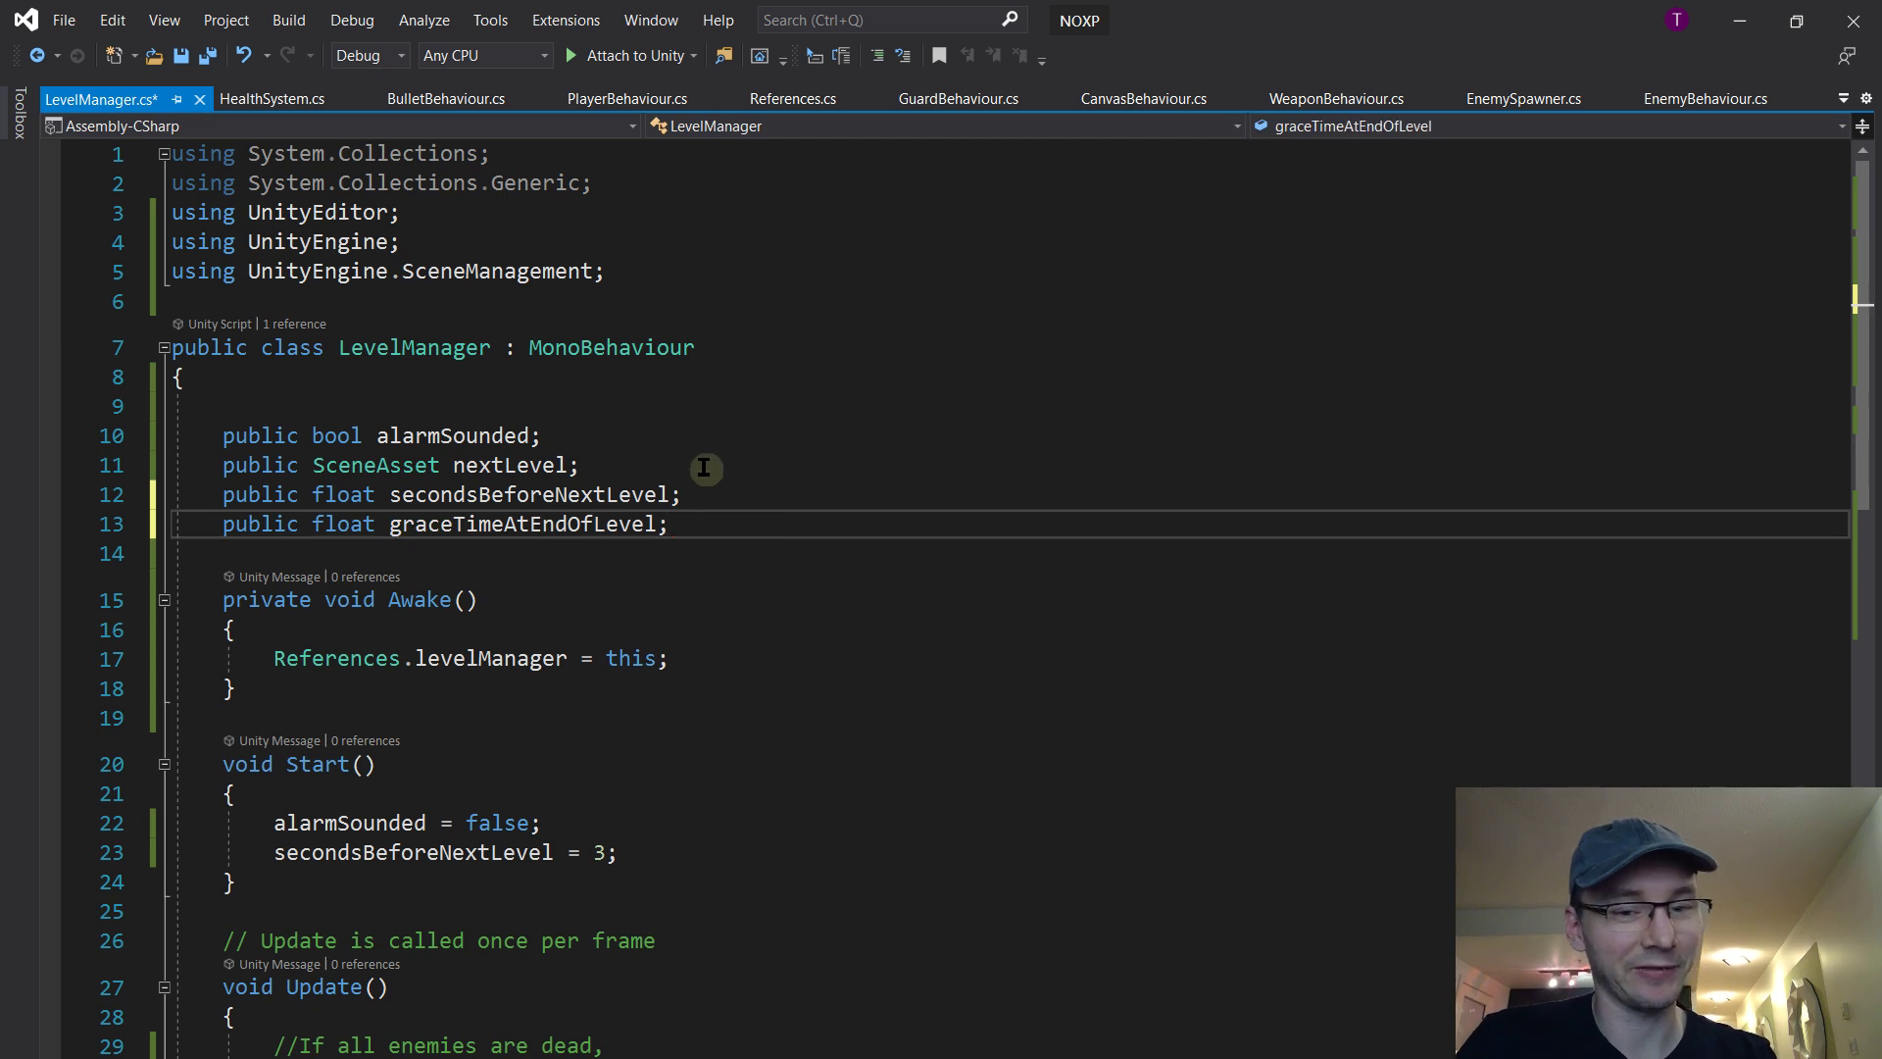
Replace the hard-coded value assigned to secondsBeforeNextLevel in Start with graceTimeAtEndOfLevel
{"action": "double_click", "coordinate": [601, 524]}
{"action": "key", "text": "ctrl+c"}
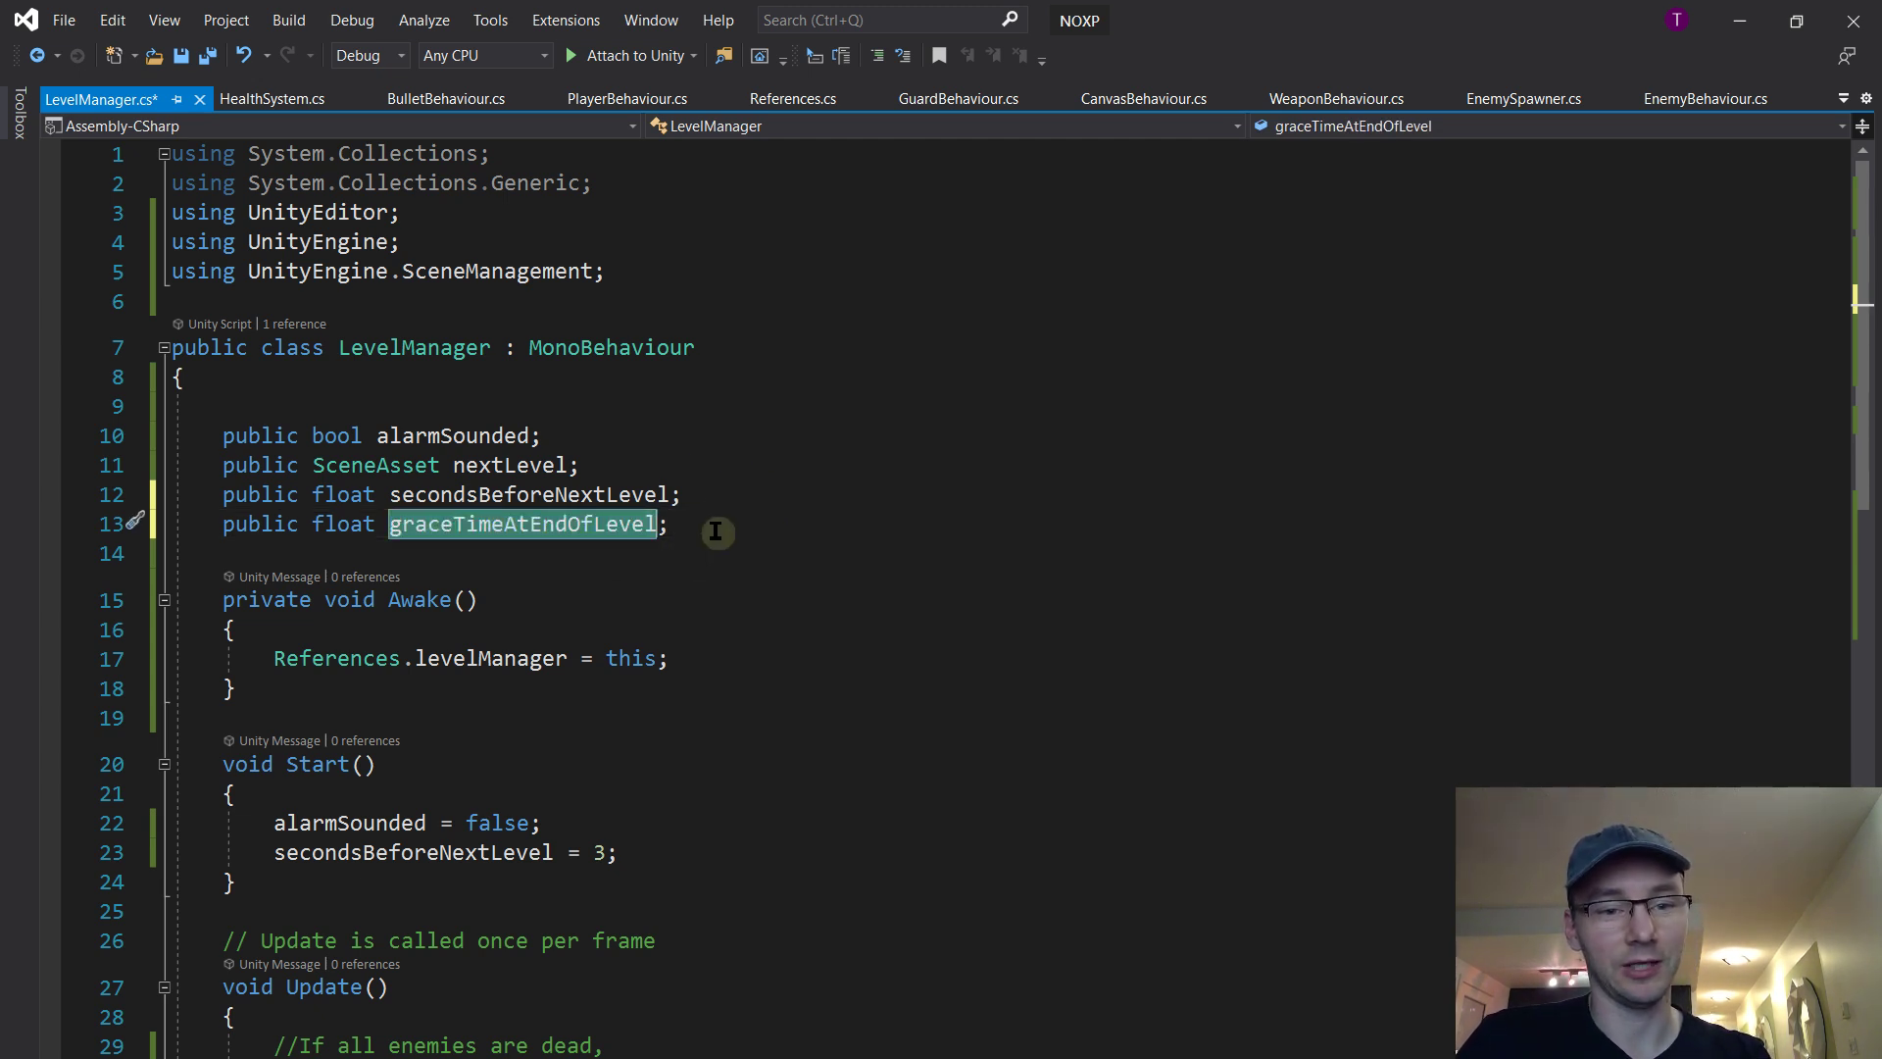
{"action": "double_click", "coordinate": [600, 851]}
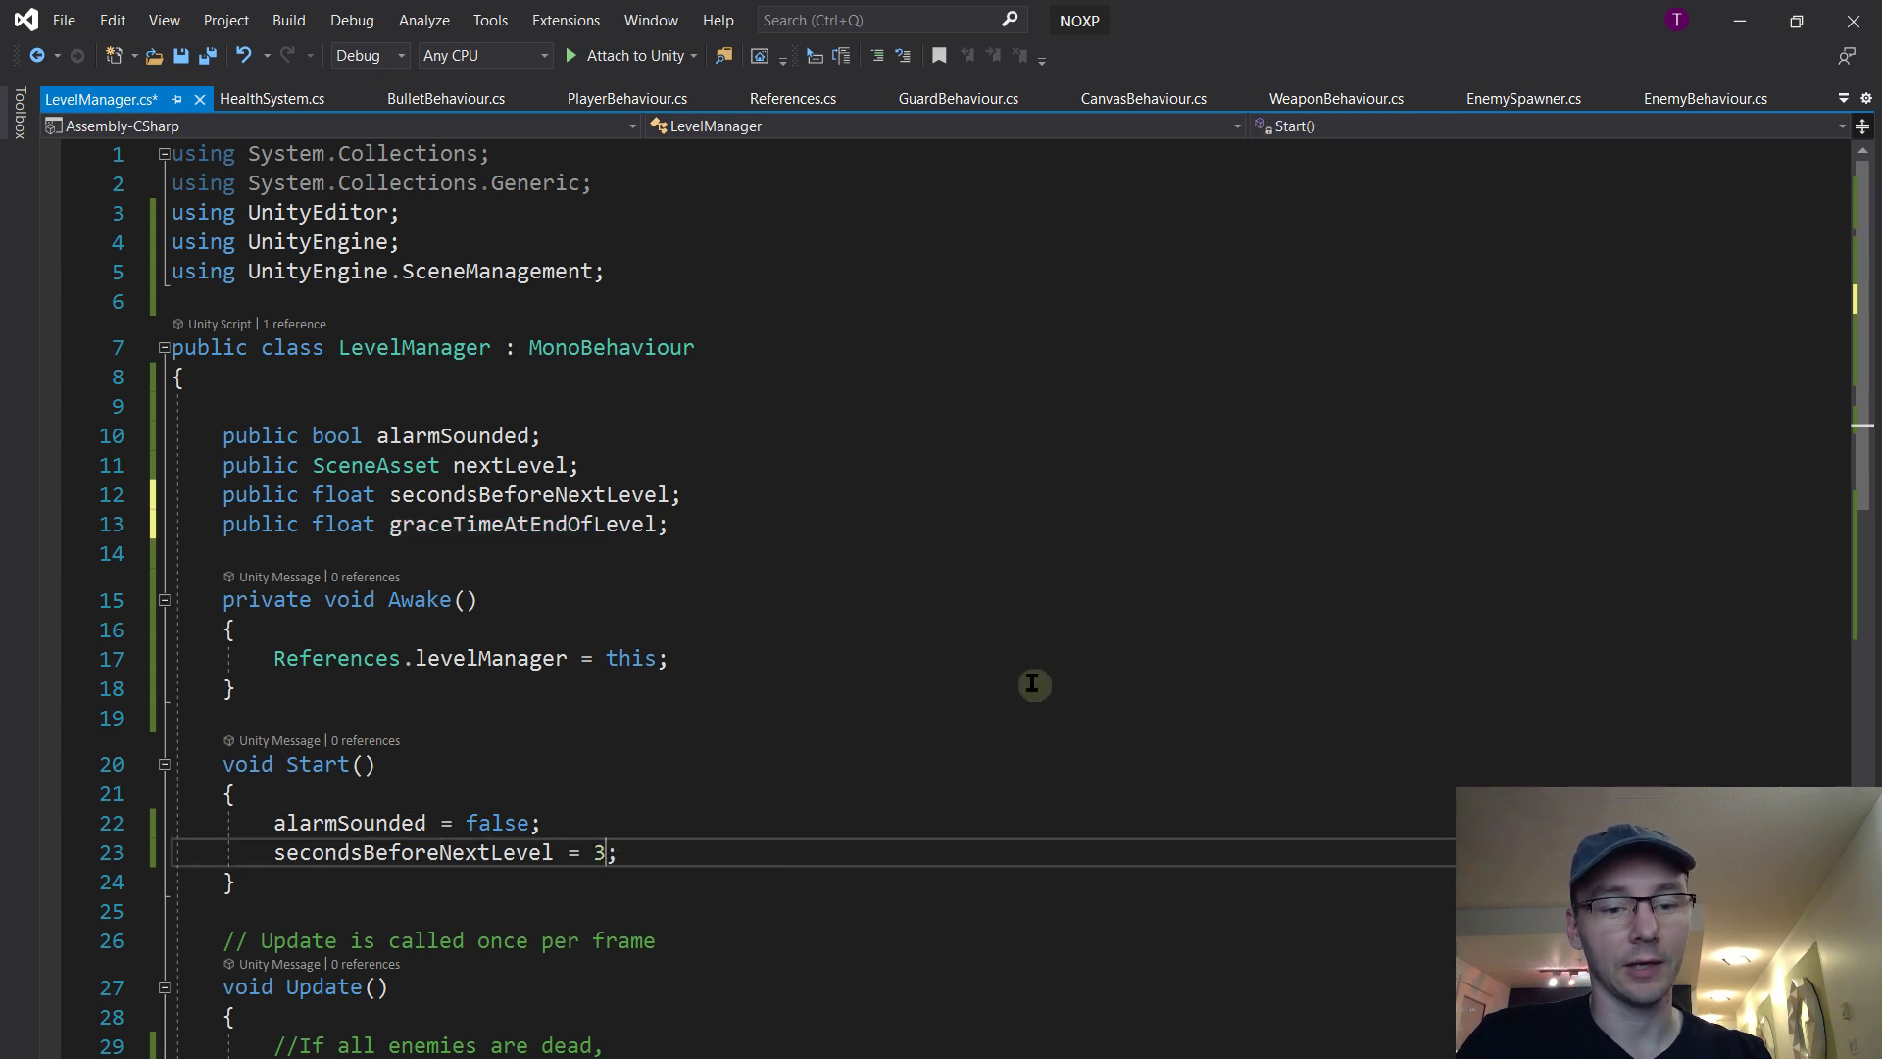
{"action": "key", "text": "ctrl+v"}
{"action": "scroll", "coordinate": [976, 668], "scroll_direction": "down", "scroll_amount": 3}
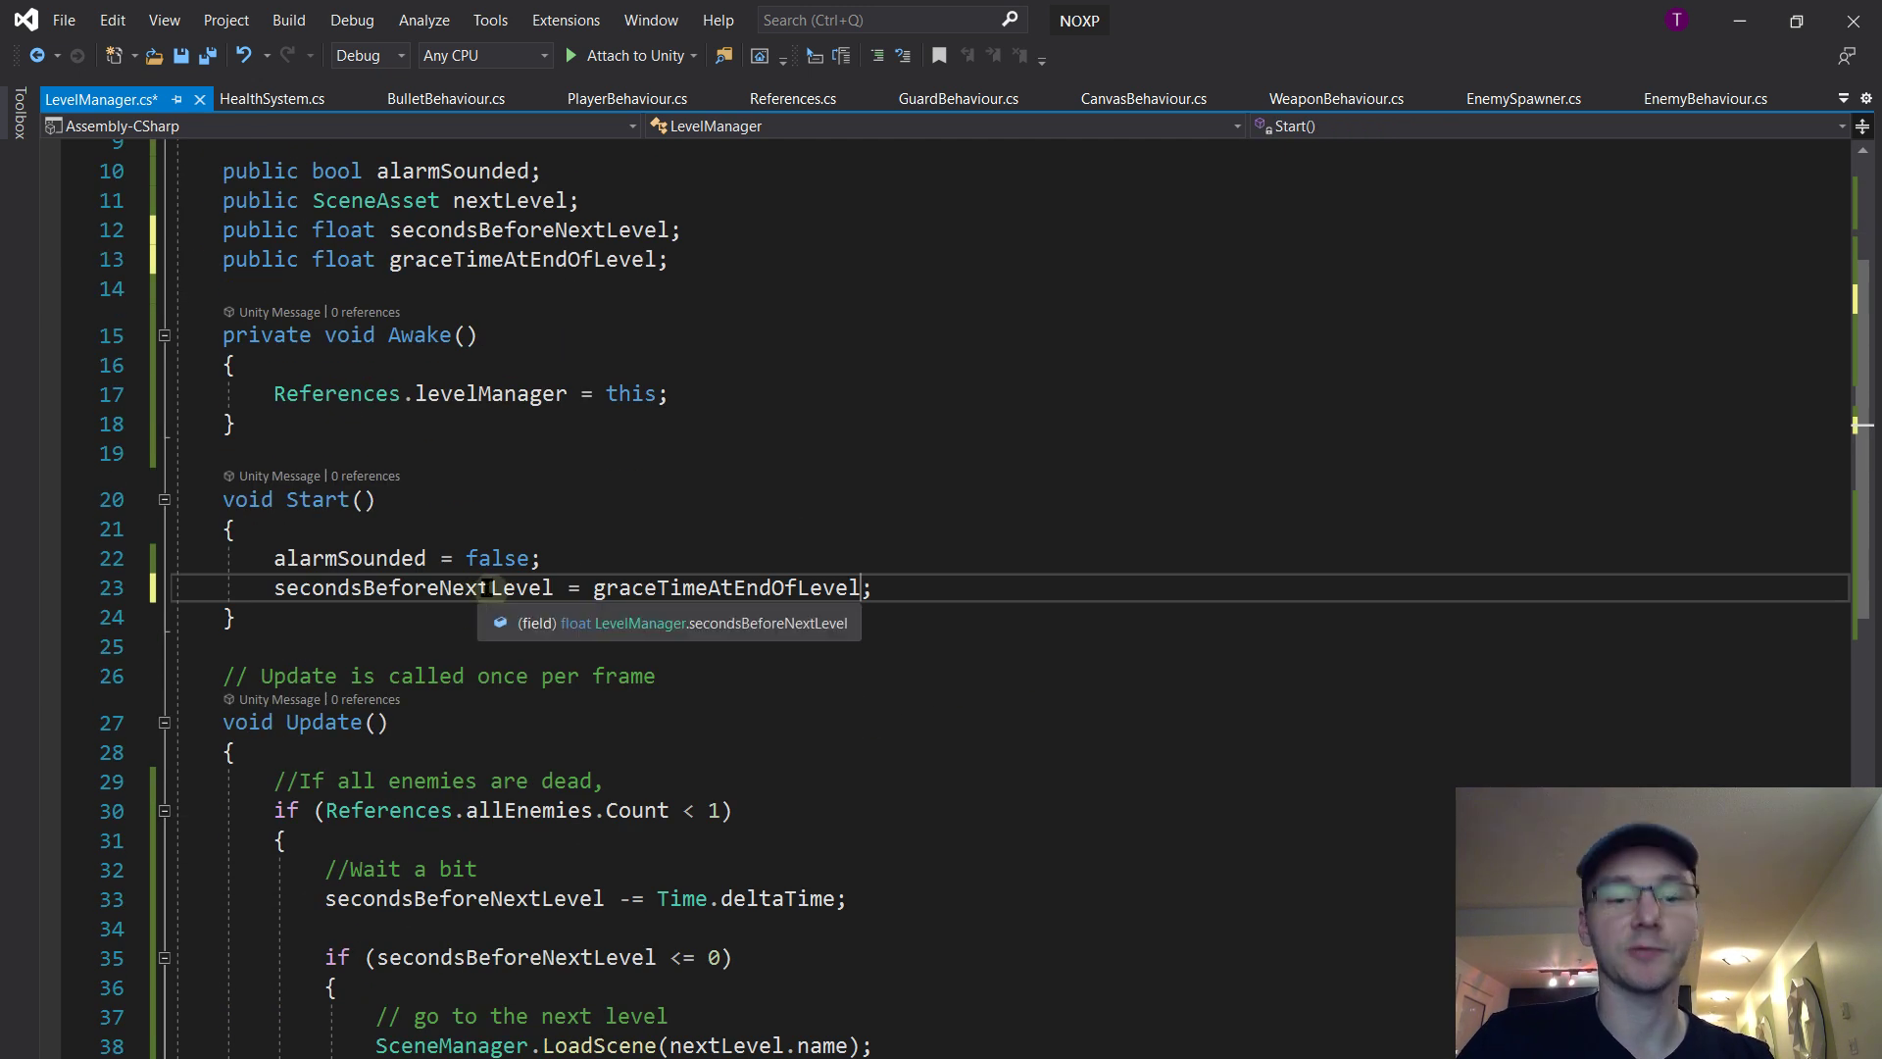
{"action": "left_click", "coordinate": [707, 589]}
Add an else block to the all-enemies-dead check in Update, containing the comment "//Not all enemies are dead"
{"action": "scroll", "coordinate": [776, 568], "scroll_direction": "down", "scroll_amount": 4}
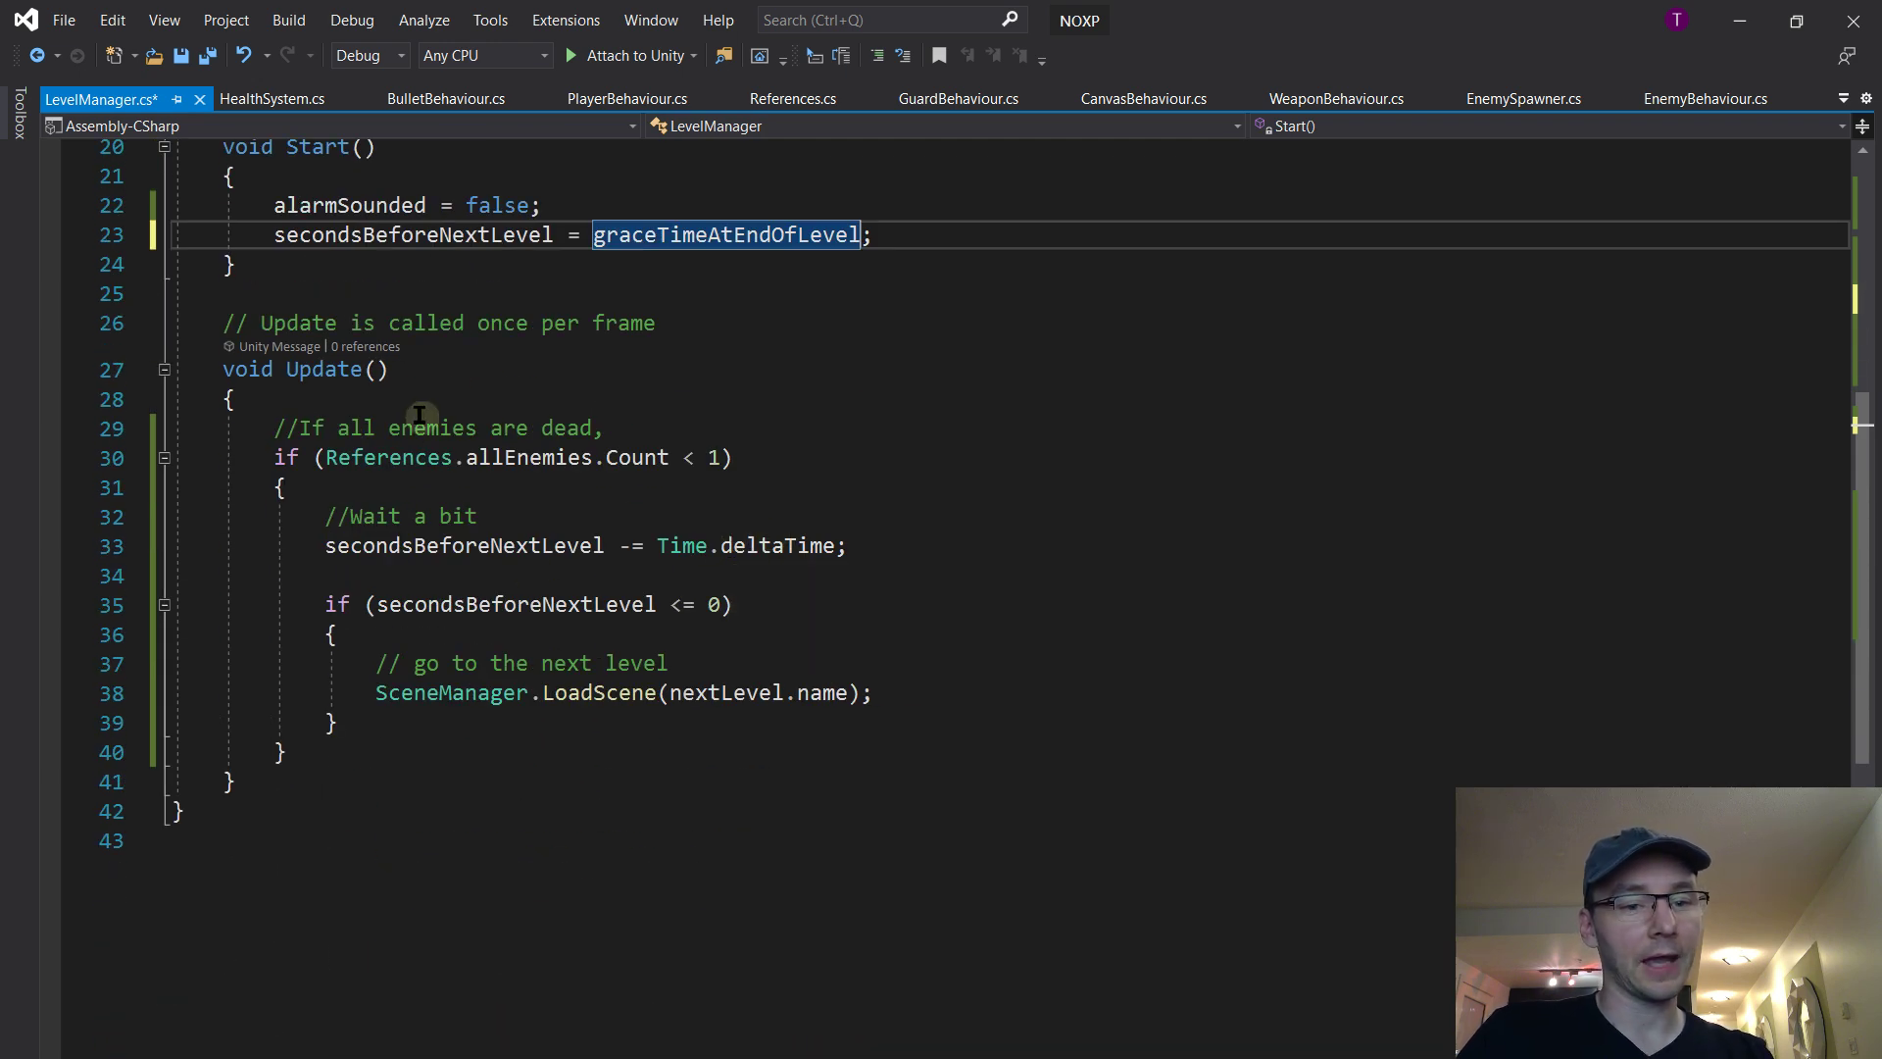
{"action": "left_click", "coordinate": [377, 752]}
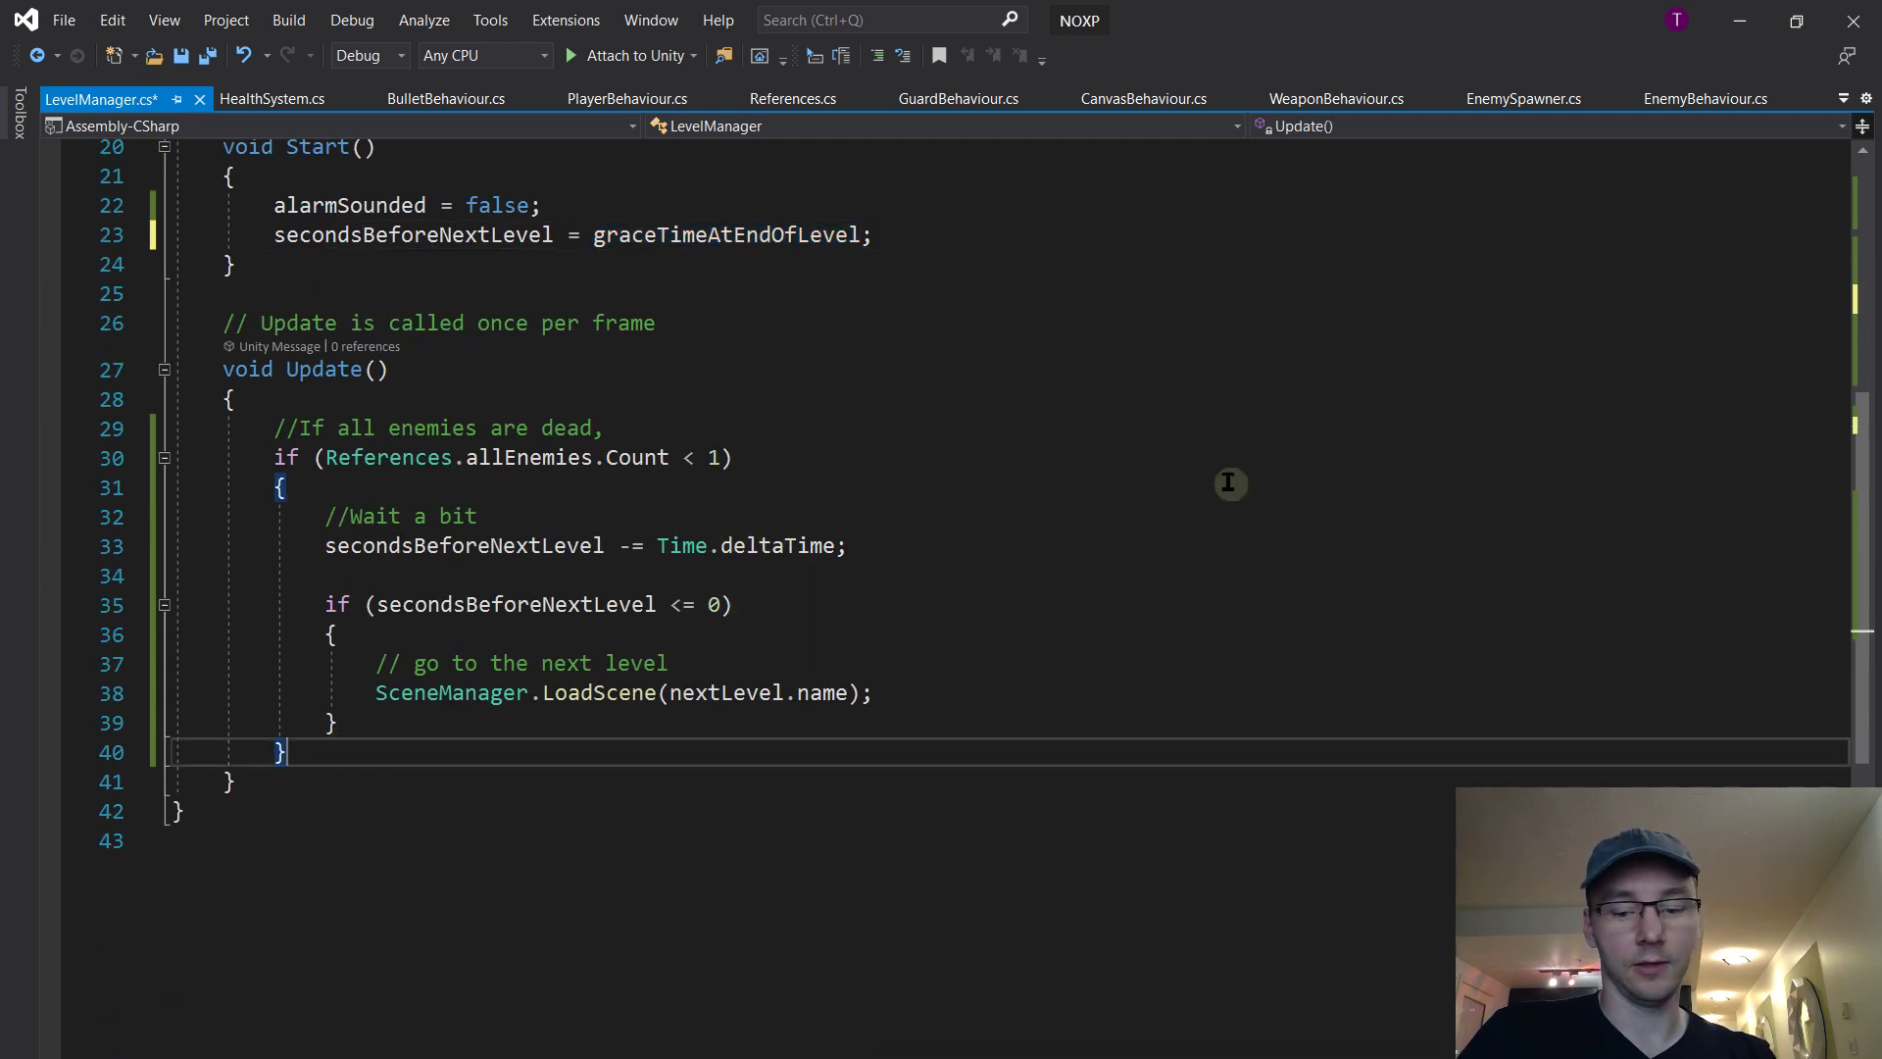
{"action": "type", "text": "else {"}
{"action": "key", "text": "Return"}
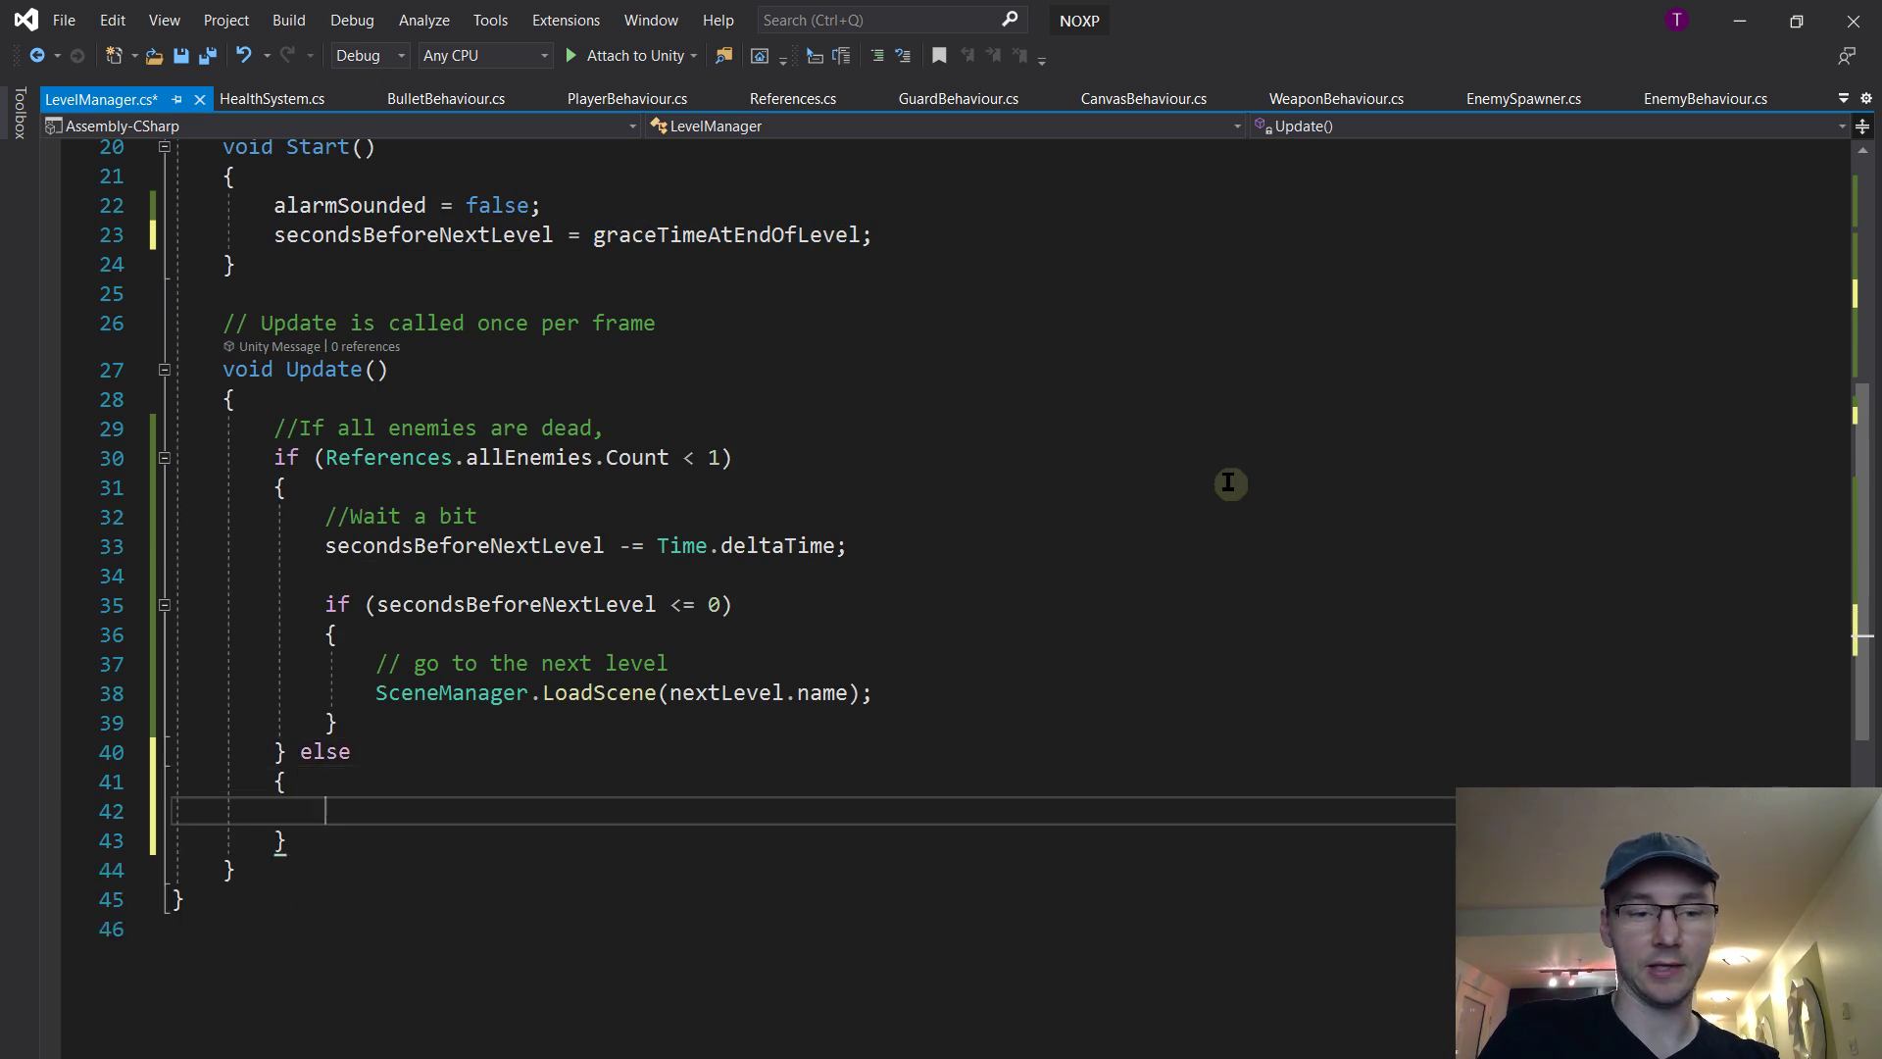
{"action": "type", "text": "/"}
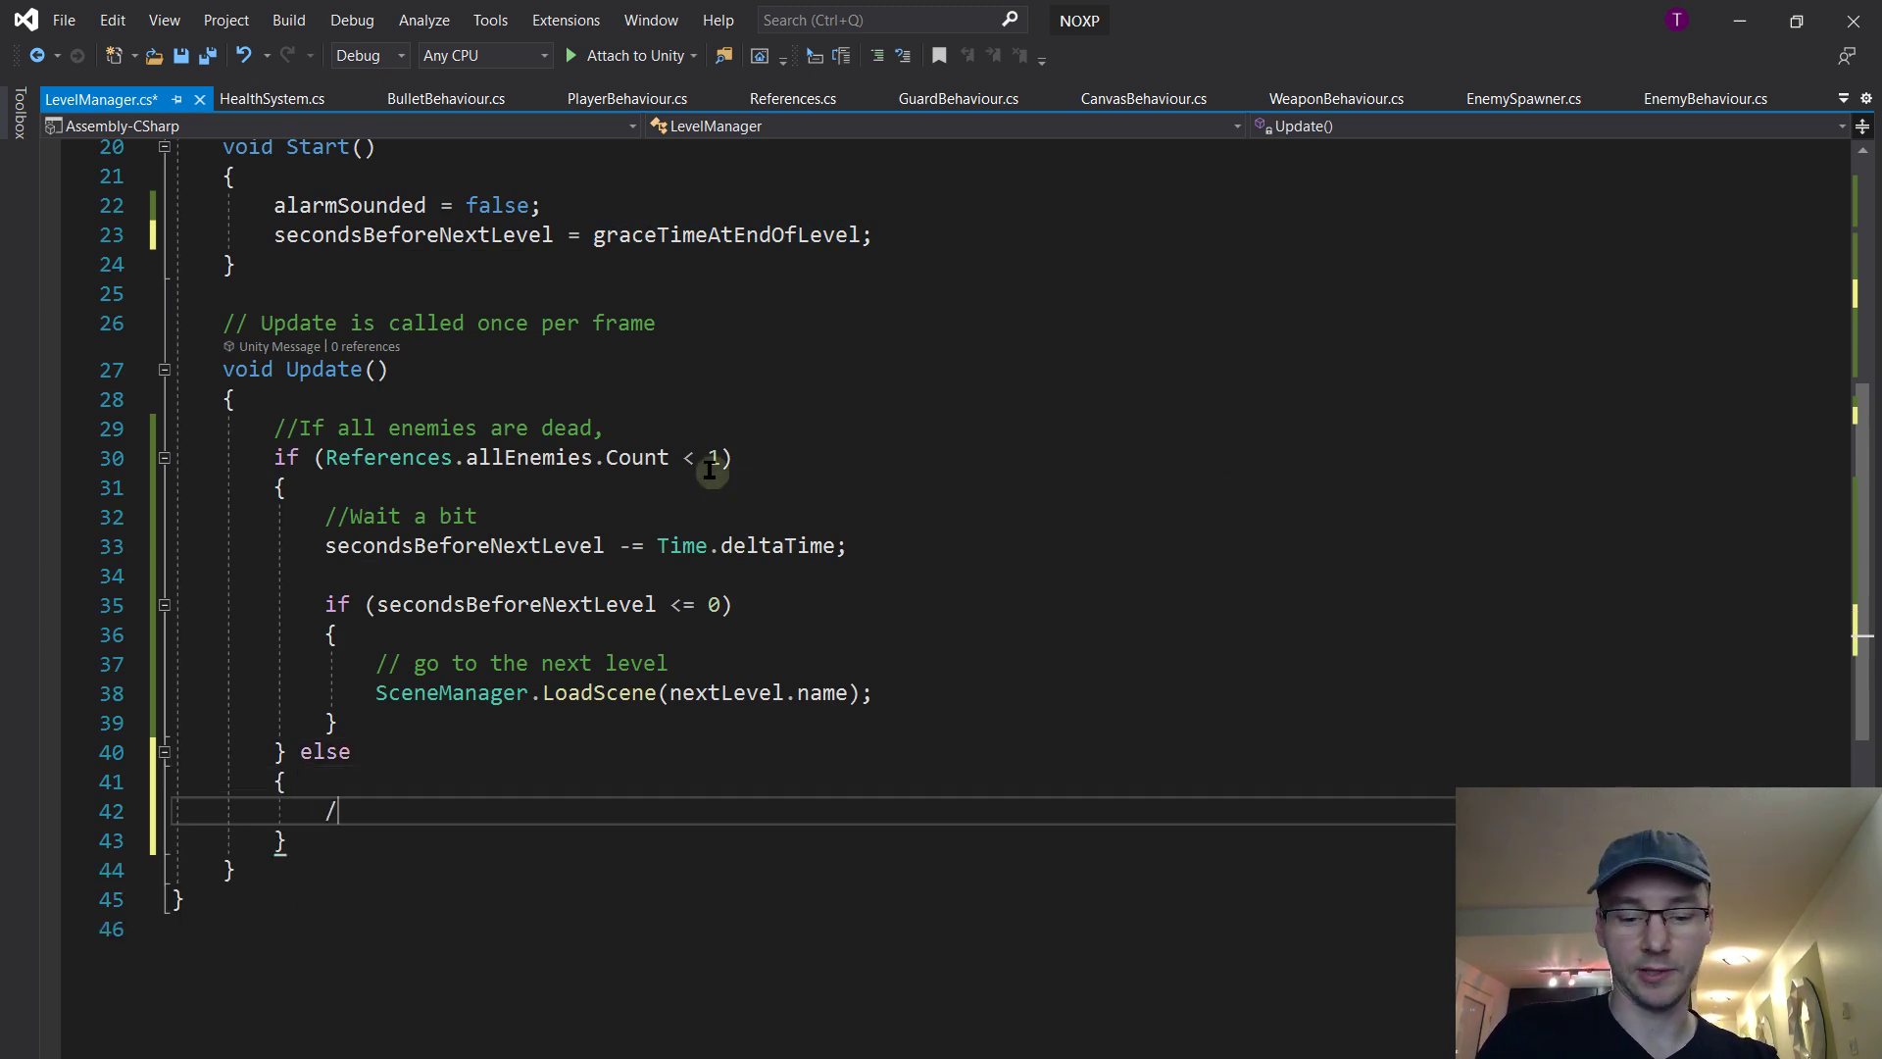
{"action": "type", "text": "/Not all enemies are dead"}
{"action": "key", "text": "Return"}
Copy the line secondsBeforeNextLevel = graceTimeAtEndOfLevel; from Start into the else block below its comment
{"action": "type", "text": "graceTimeAtEndOfLevel"}
{"action": "key", "text": "ctrl+z"}
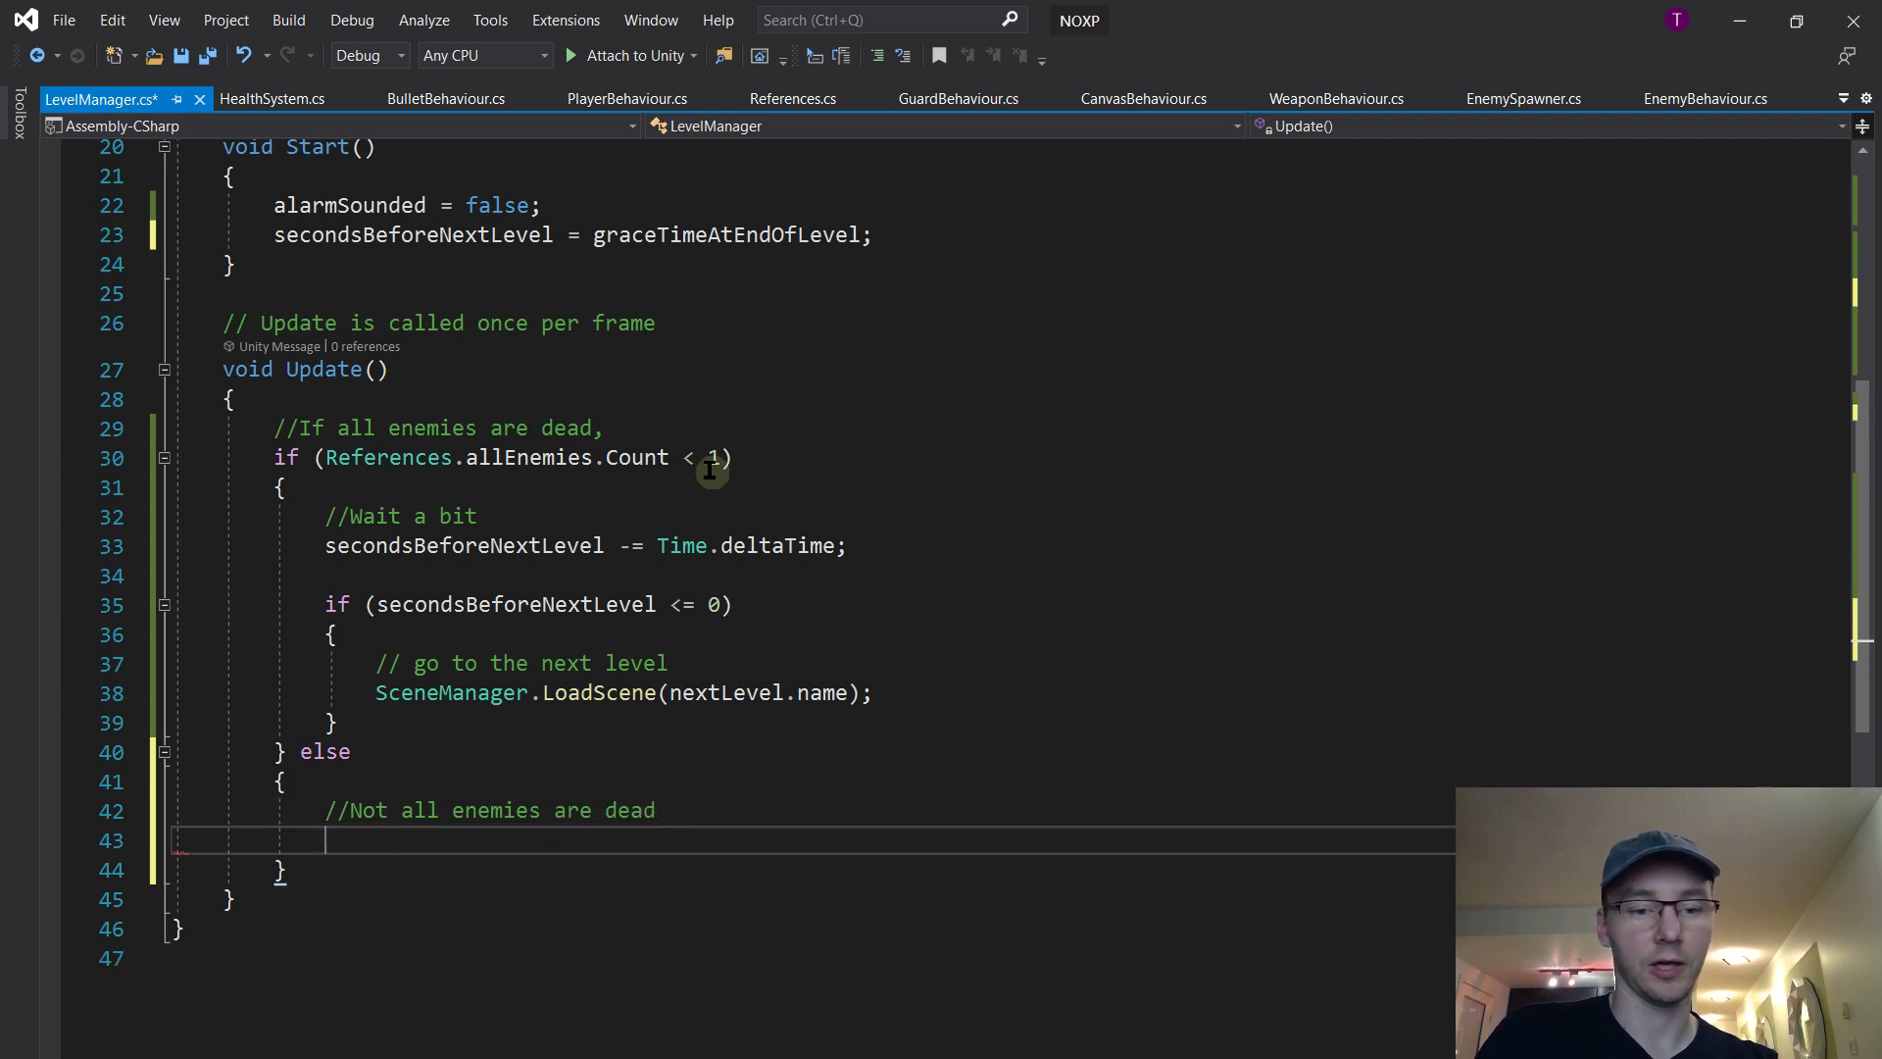
{"action": "scroll", "coordinate": [643, 425], "scroll_direction": "up", "scroll_amount": 2}
{"action": "left_click_drag", "start_coordinate": [907, 410], "coordinate": [907, 394]}
{"action": "key", "text": "ctrl+c"}
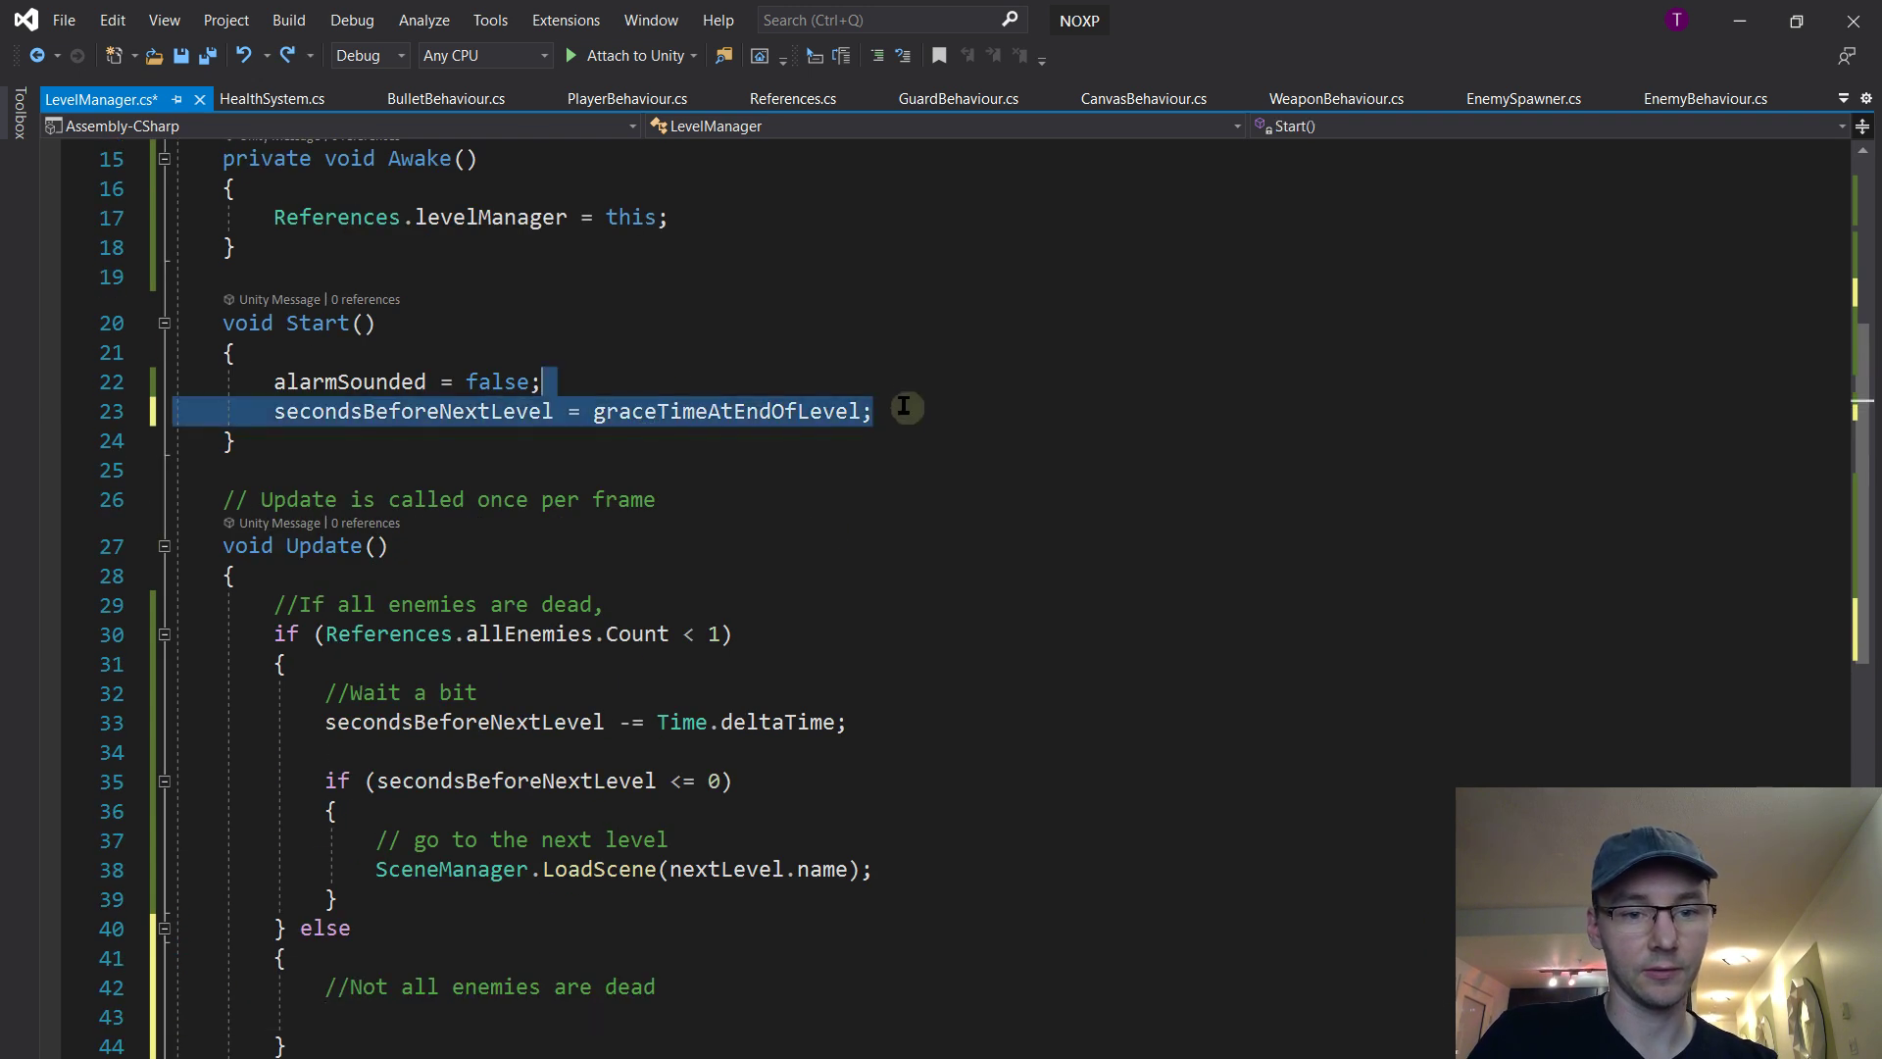
{"action": "scroll", "coordinate": [545, 877], "scroll_direction": "down", "scroll_amount": 2}
{"action": "left_click", "coordinate": [716, 821]}
{"action": "key", "text": "Return"}
{"action": "key", "text": "ctrl+v"}
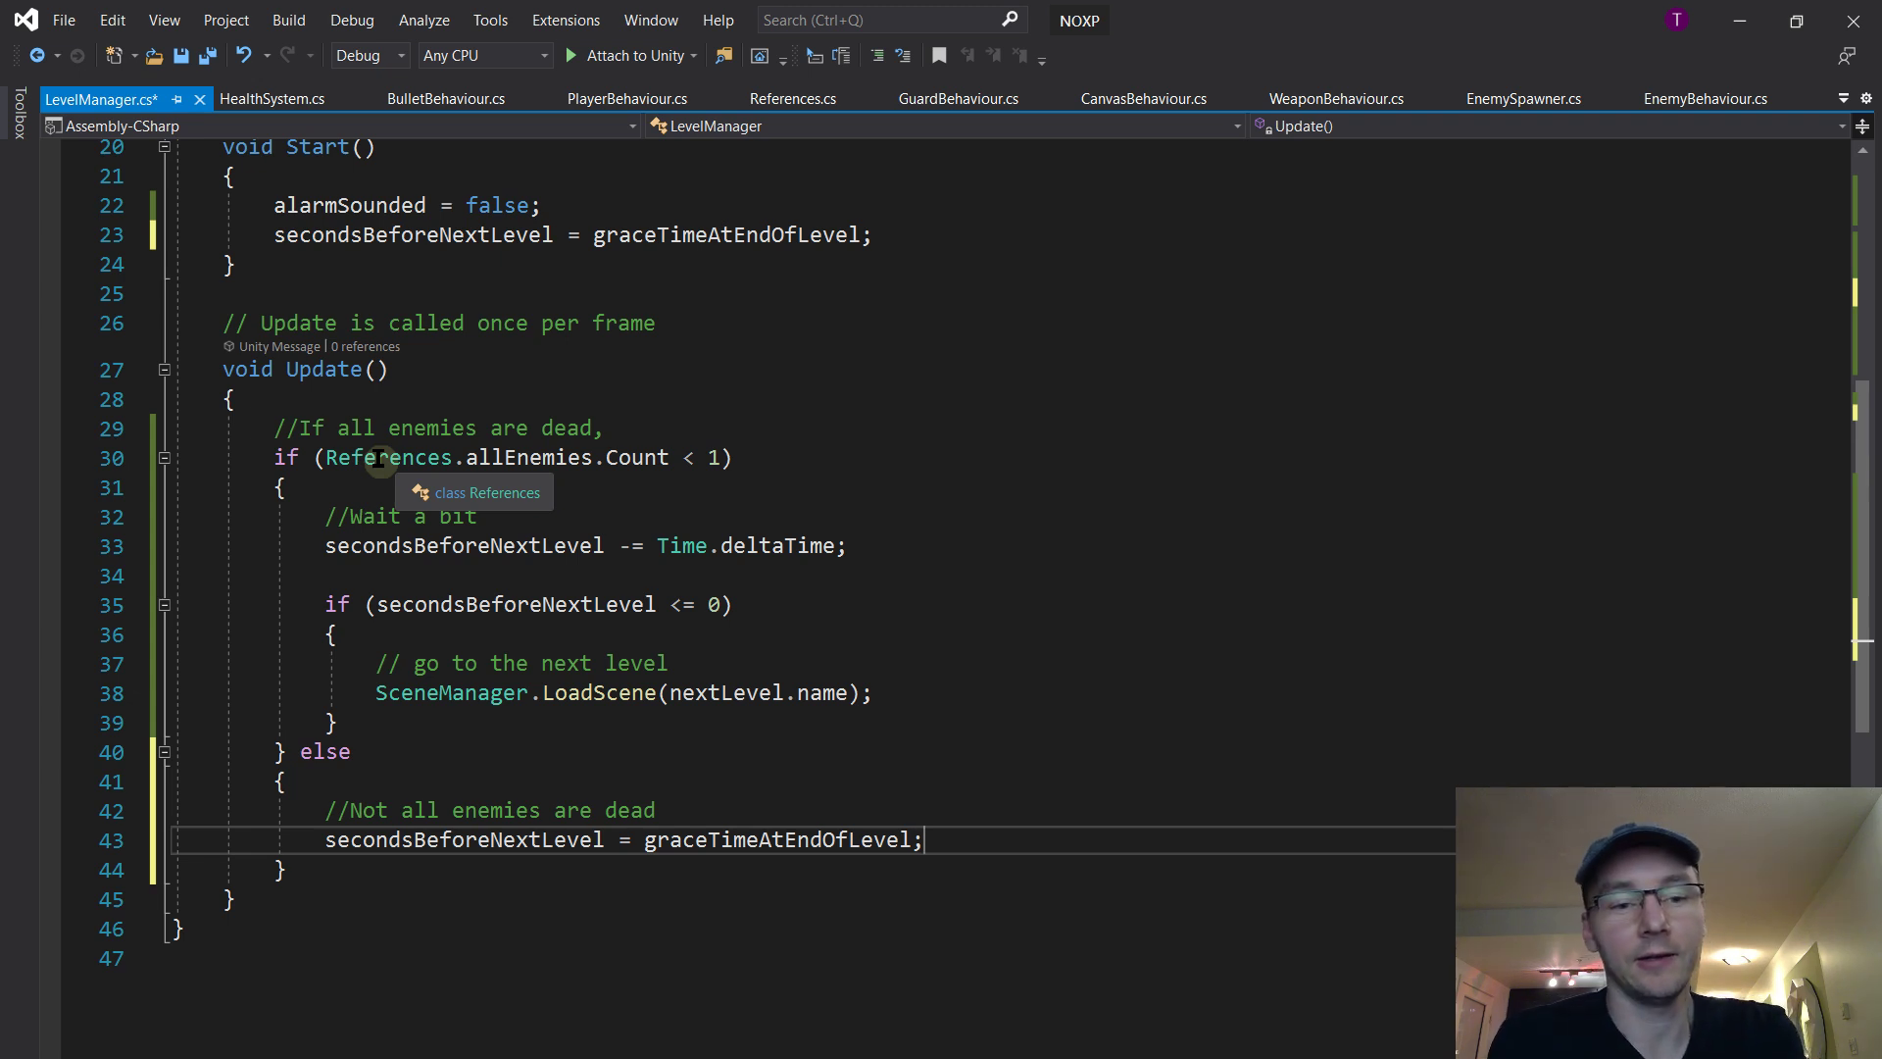
Review the Time.deltaTime countdown and the next-level condition in Update, and save LevelManager.cs
{"action": "left_click_drag", "start_coordinate": [604, 545], "coordinate": [629, 578]}
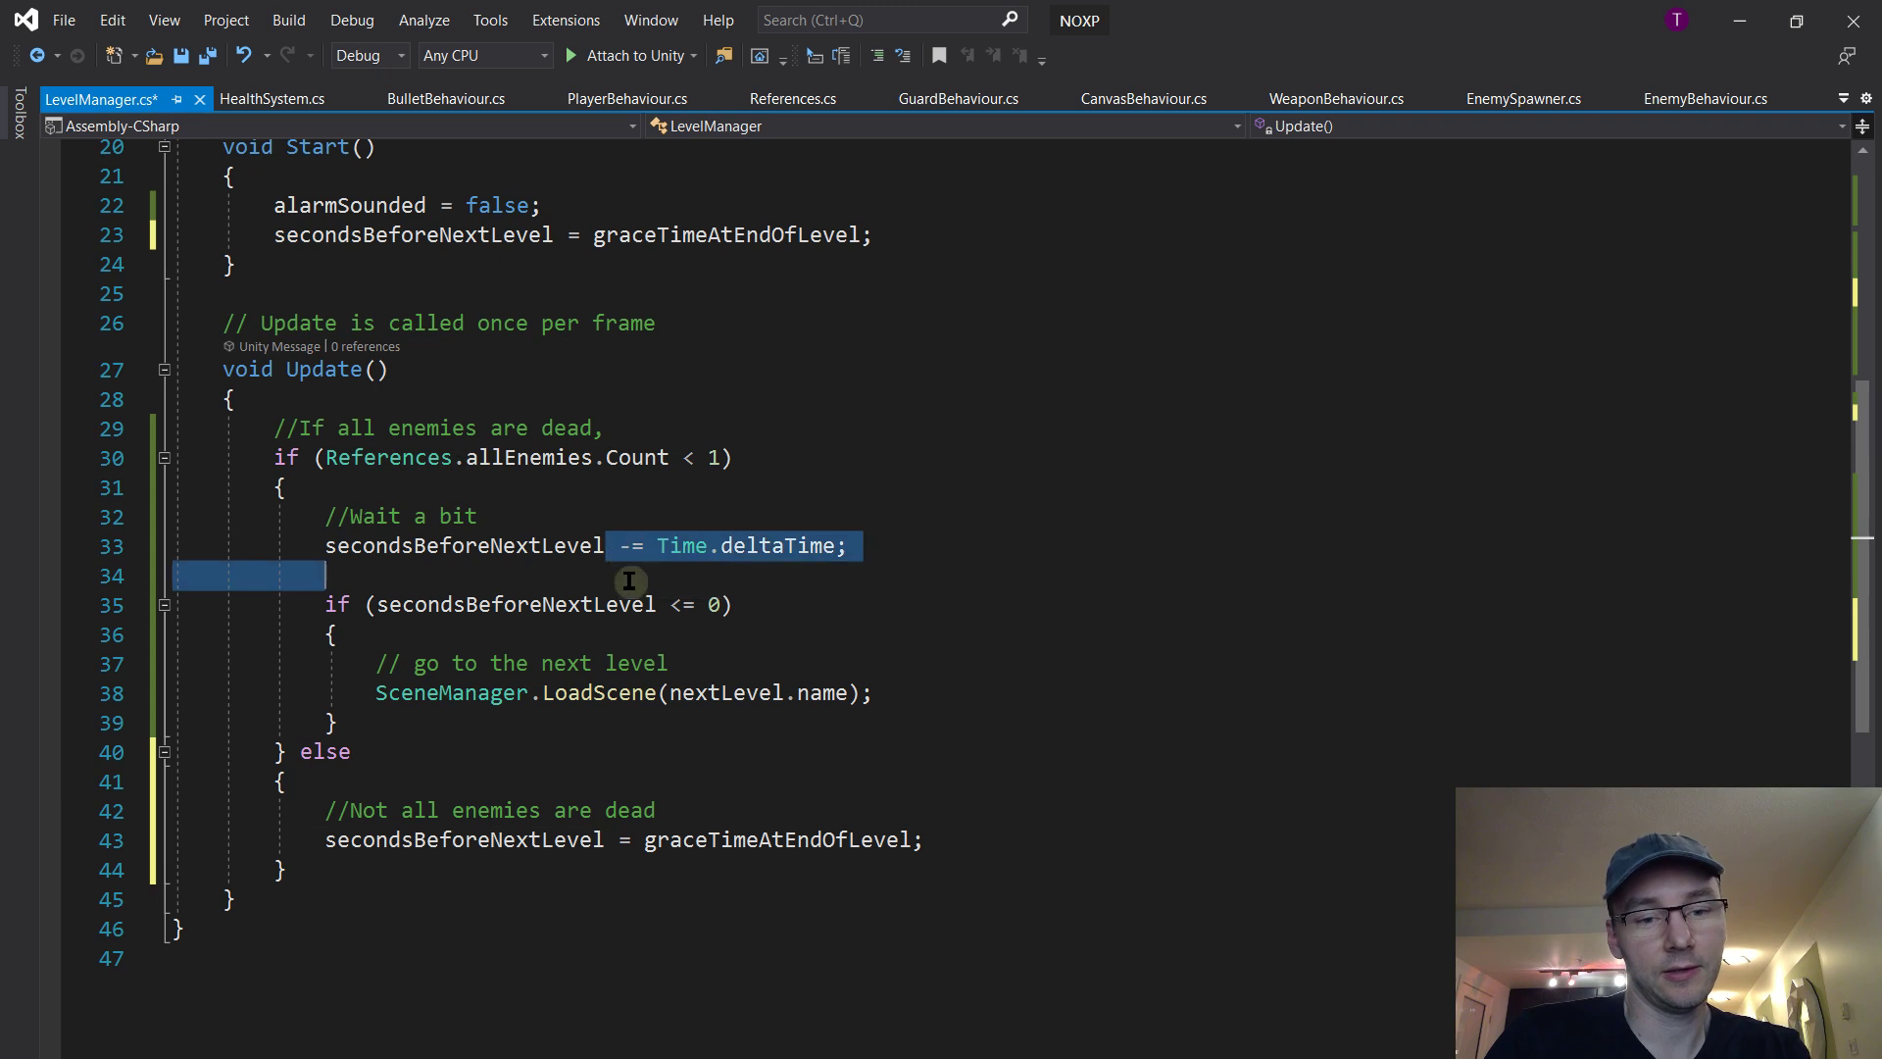
{"action": "left_click", "coordinate": [630, 632]}
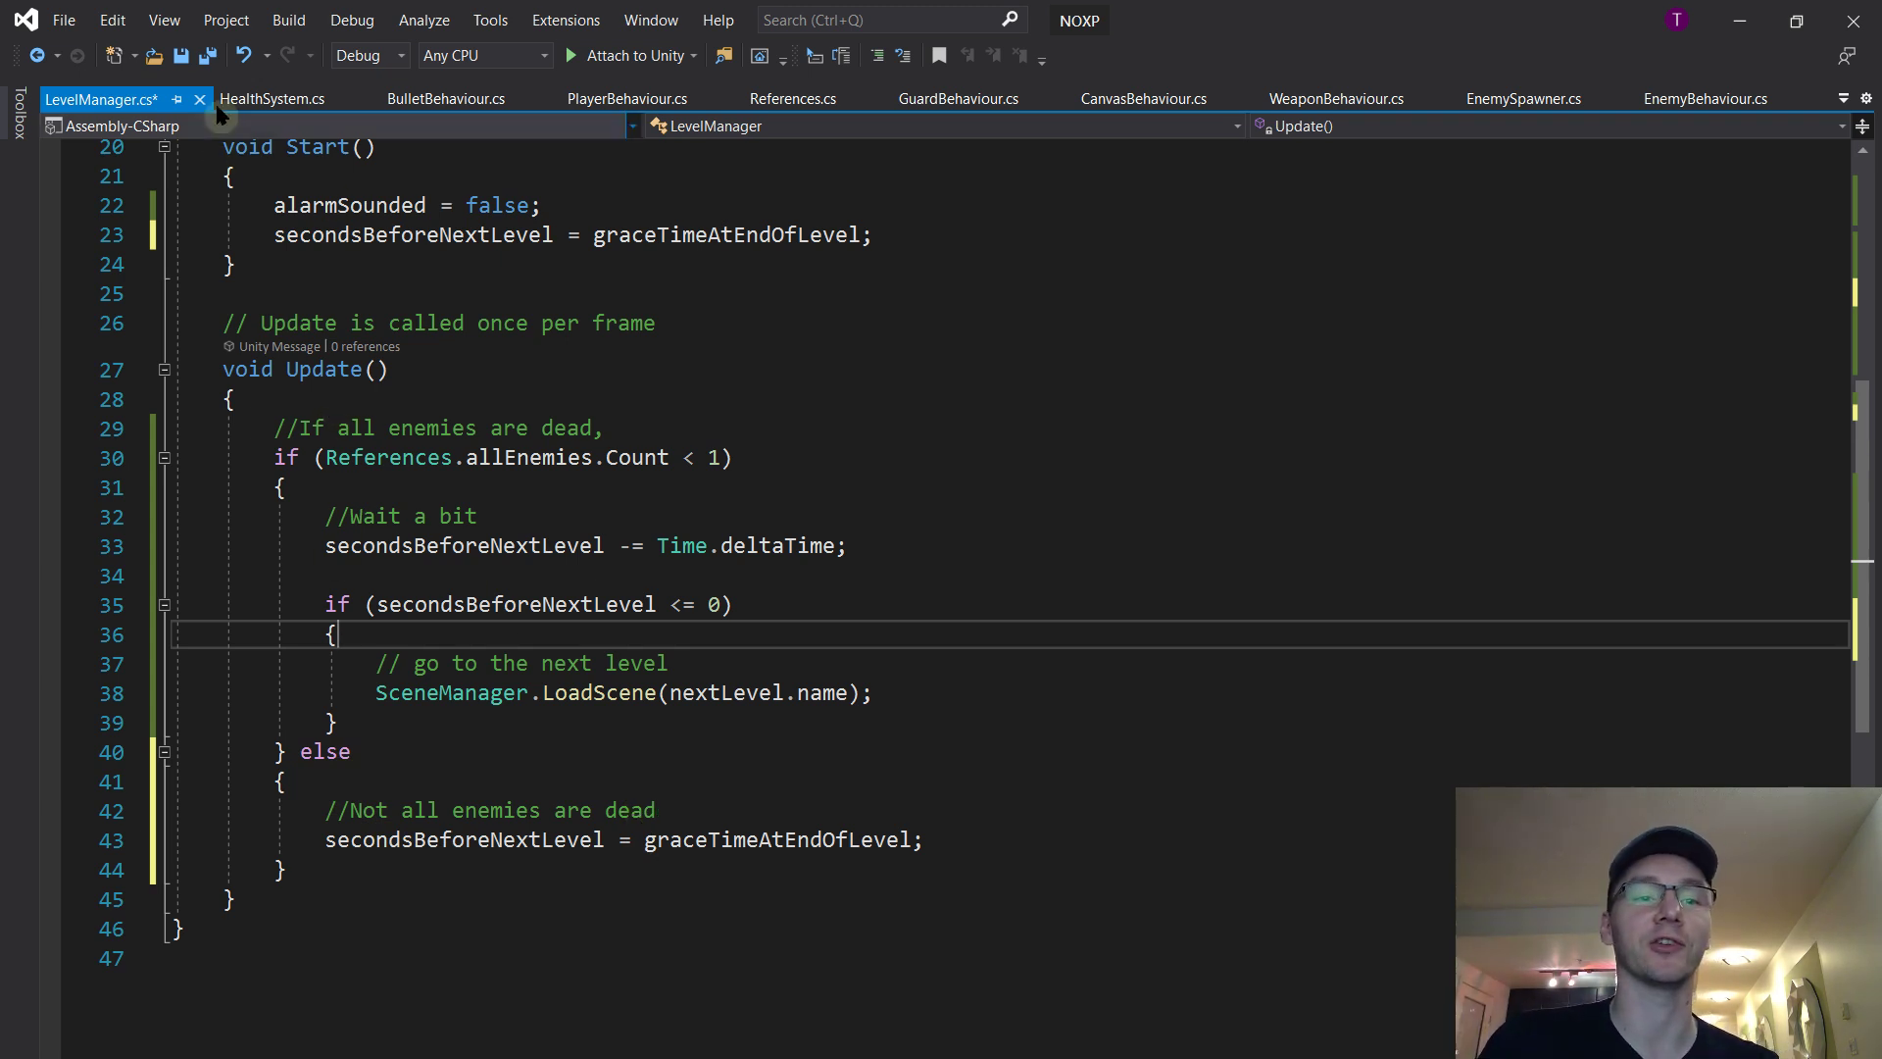
{"action": "key", "text": "ctrl+s"}
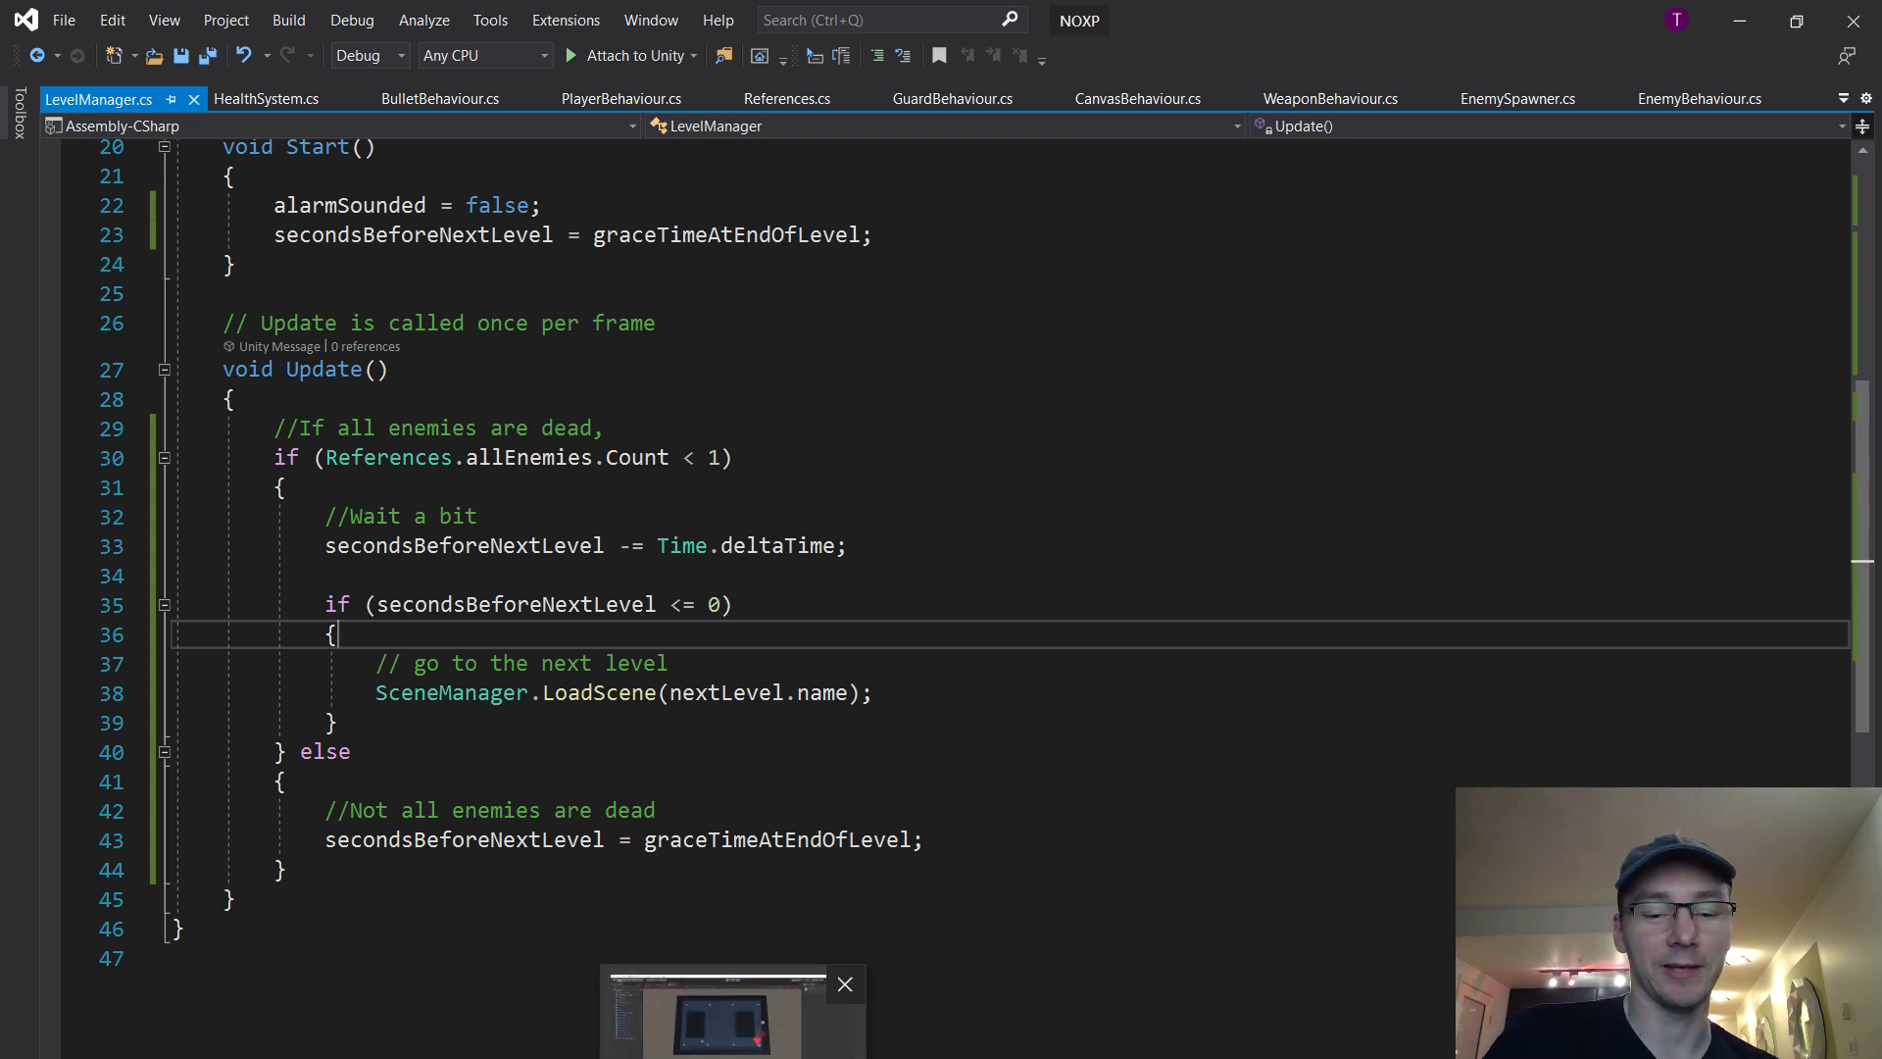
Switch to Unity, playtest Level 1 by killing its enemies until the next level loads, and stop play mode
{"action": "left_click", "coordinate": [735, 1014]}
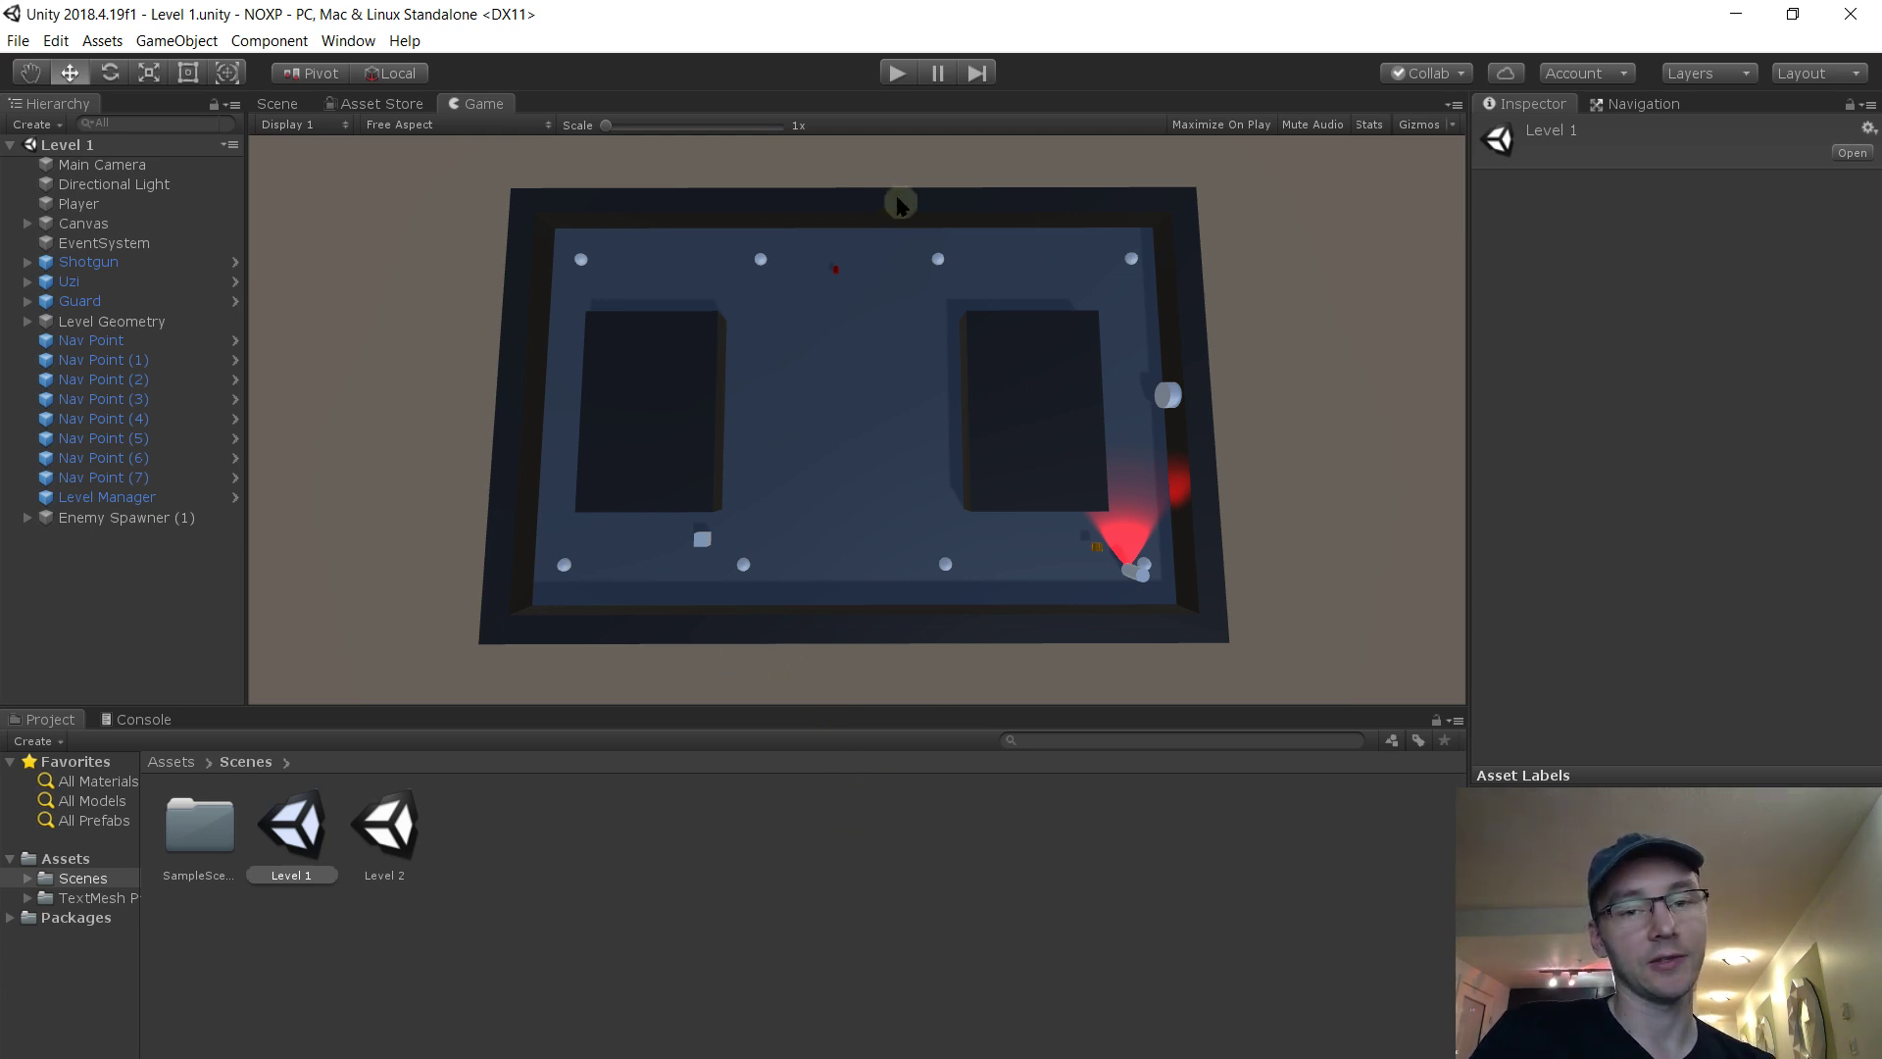
{"action": "left_click", "coordinate": [897, 74]}
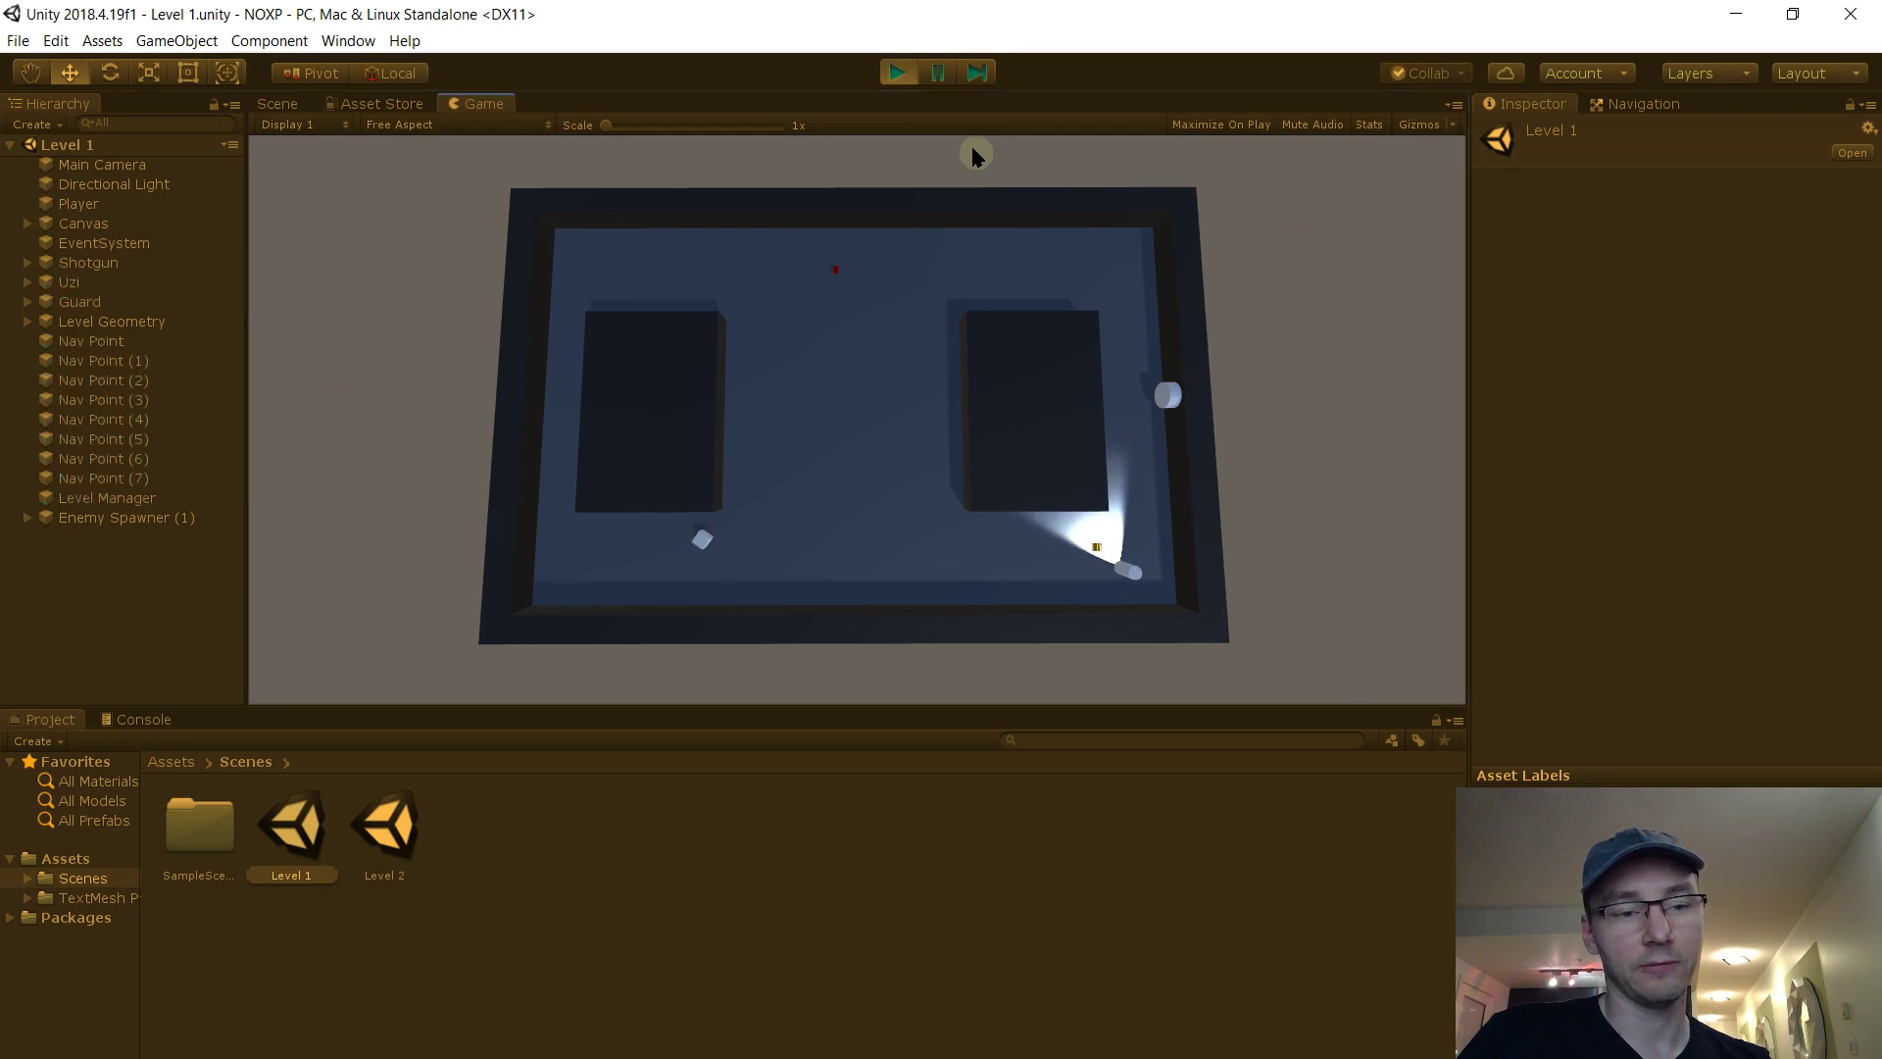
{"action": "key", "text": "w"}
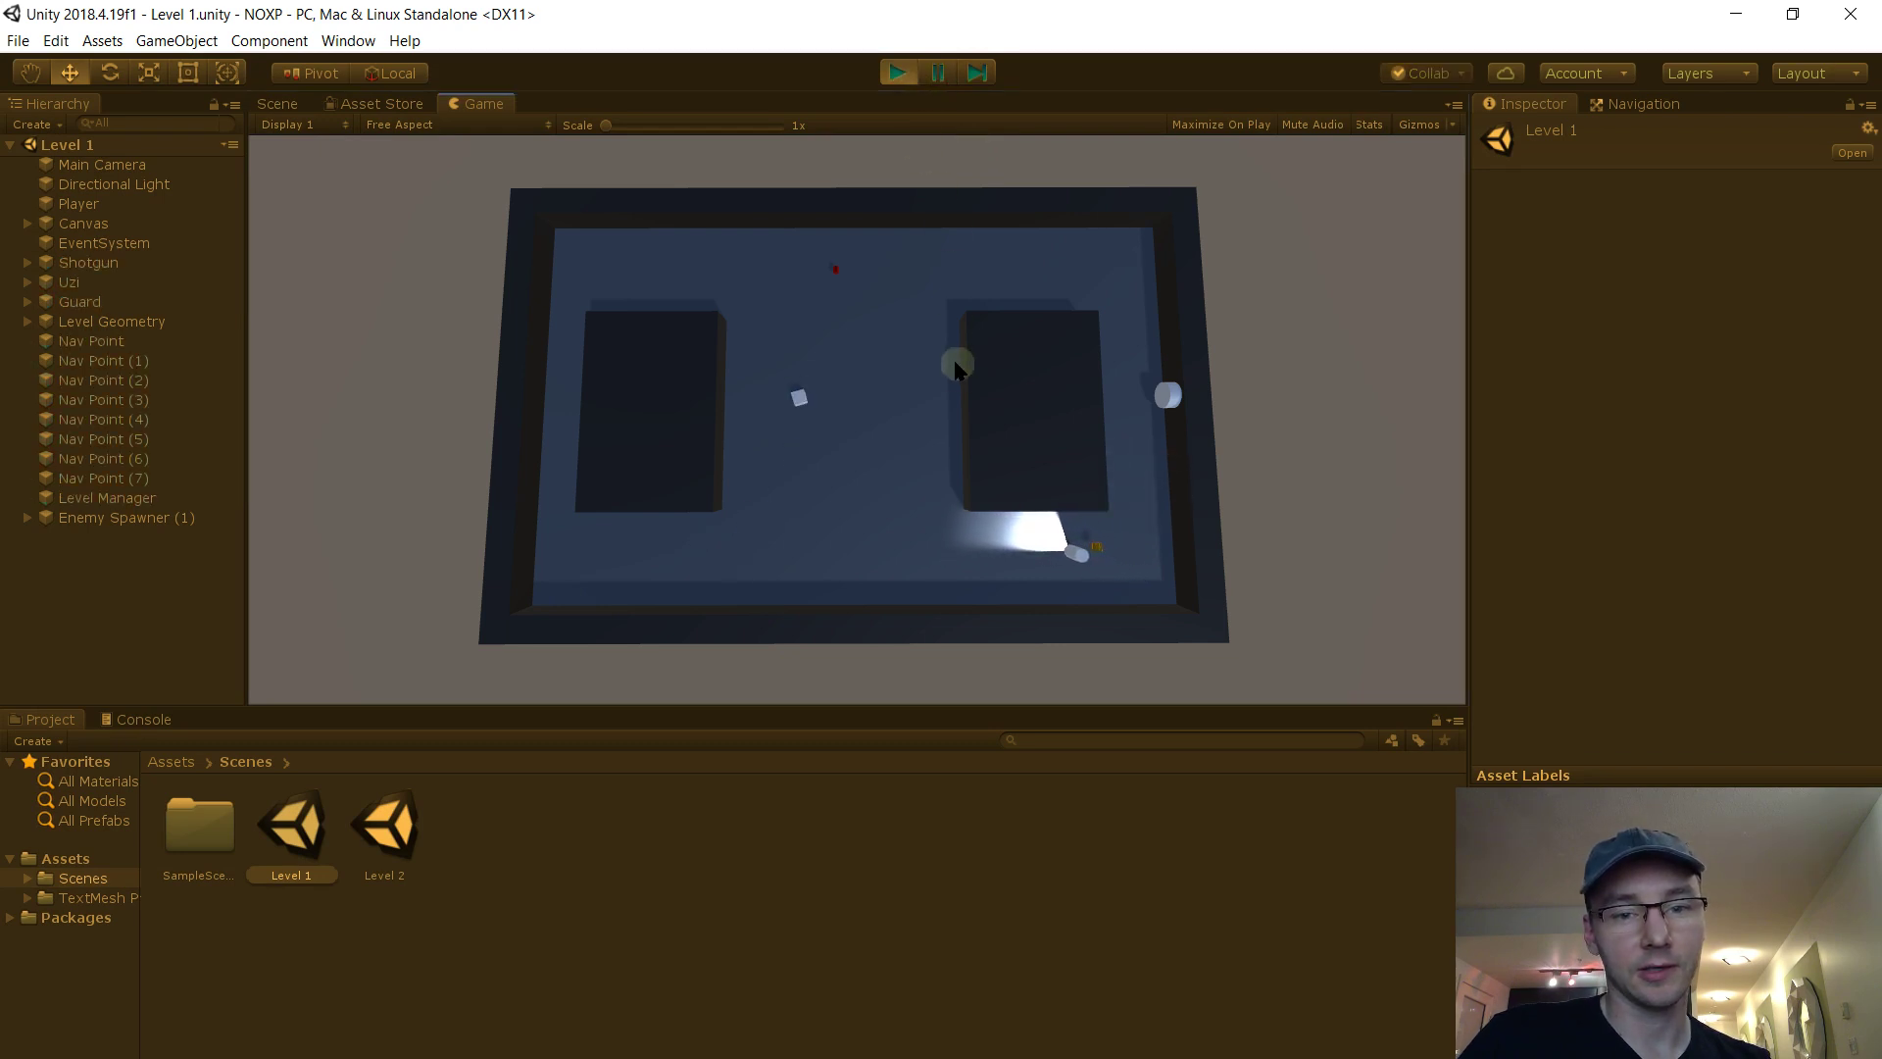
{"action": "key", "text": "s"}
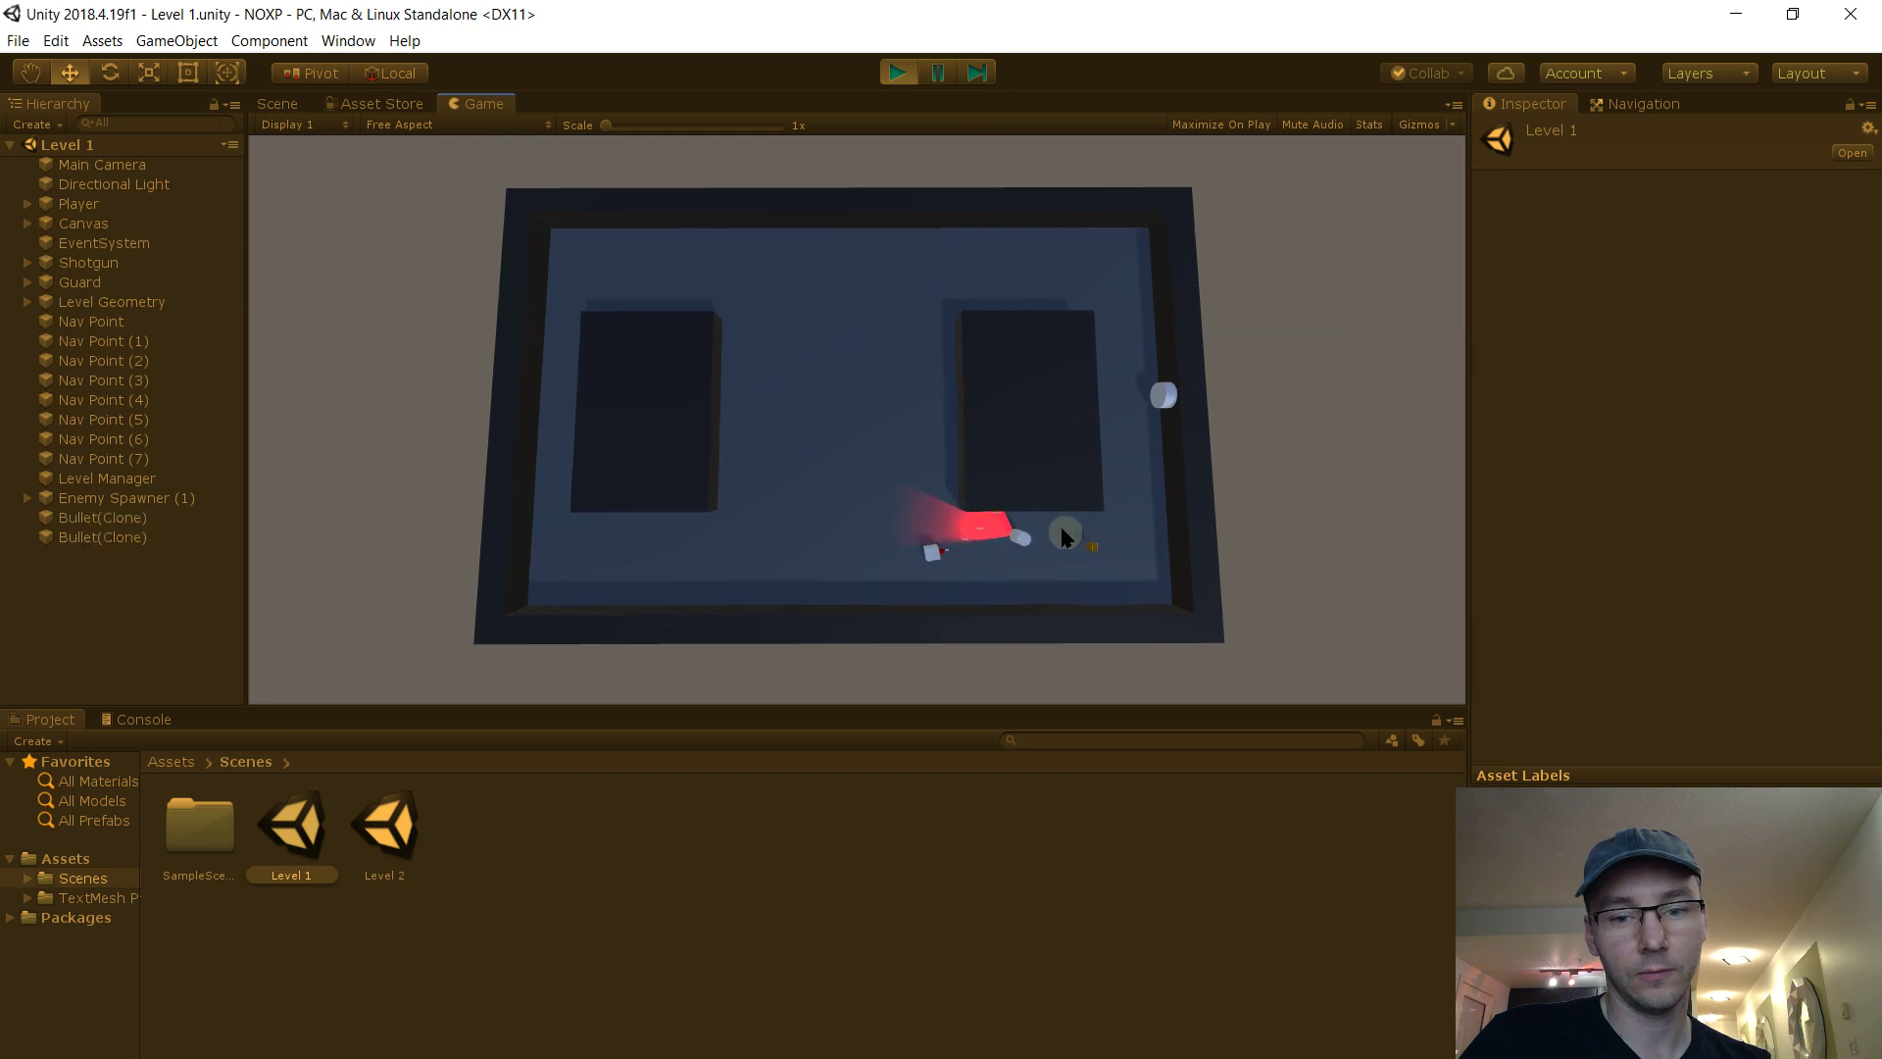
{"action": "left_click", "coordinate": [1058, 480]}
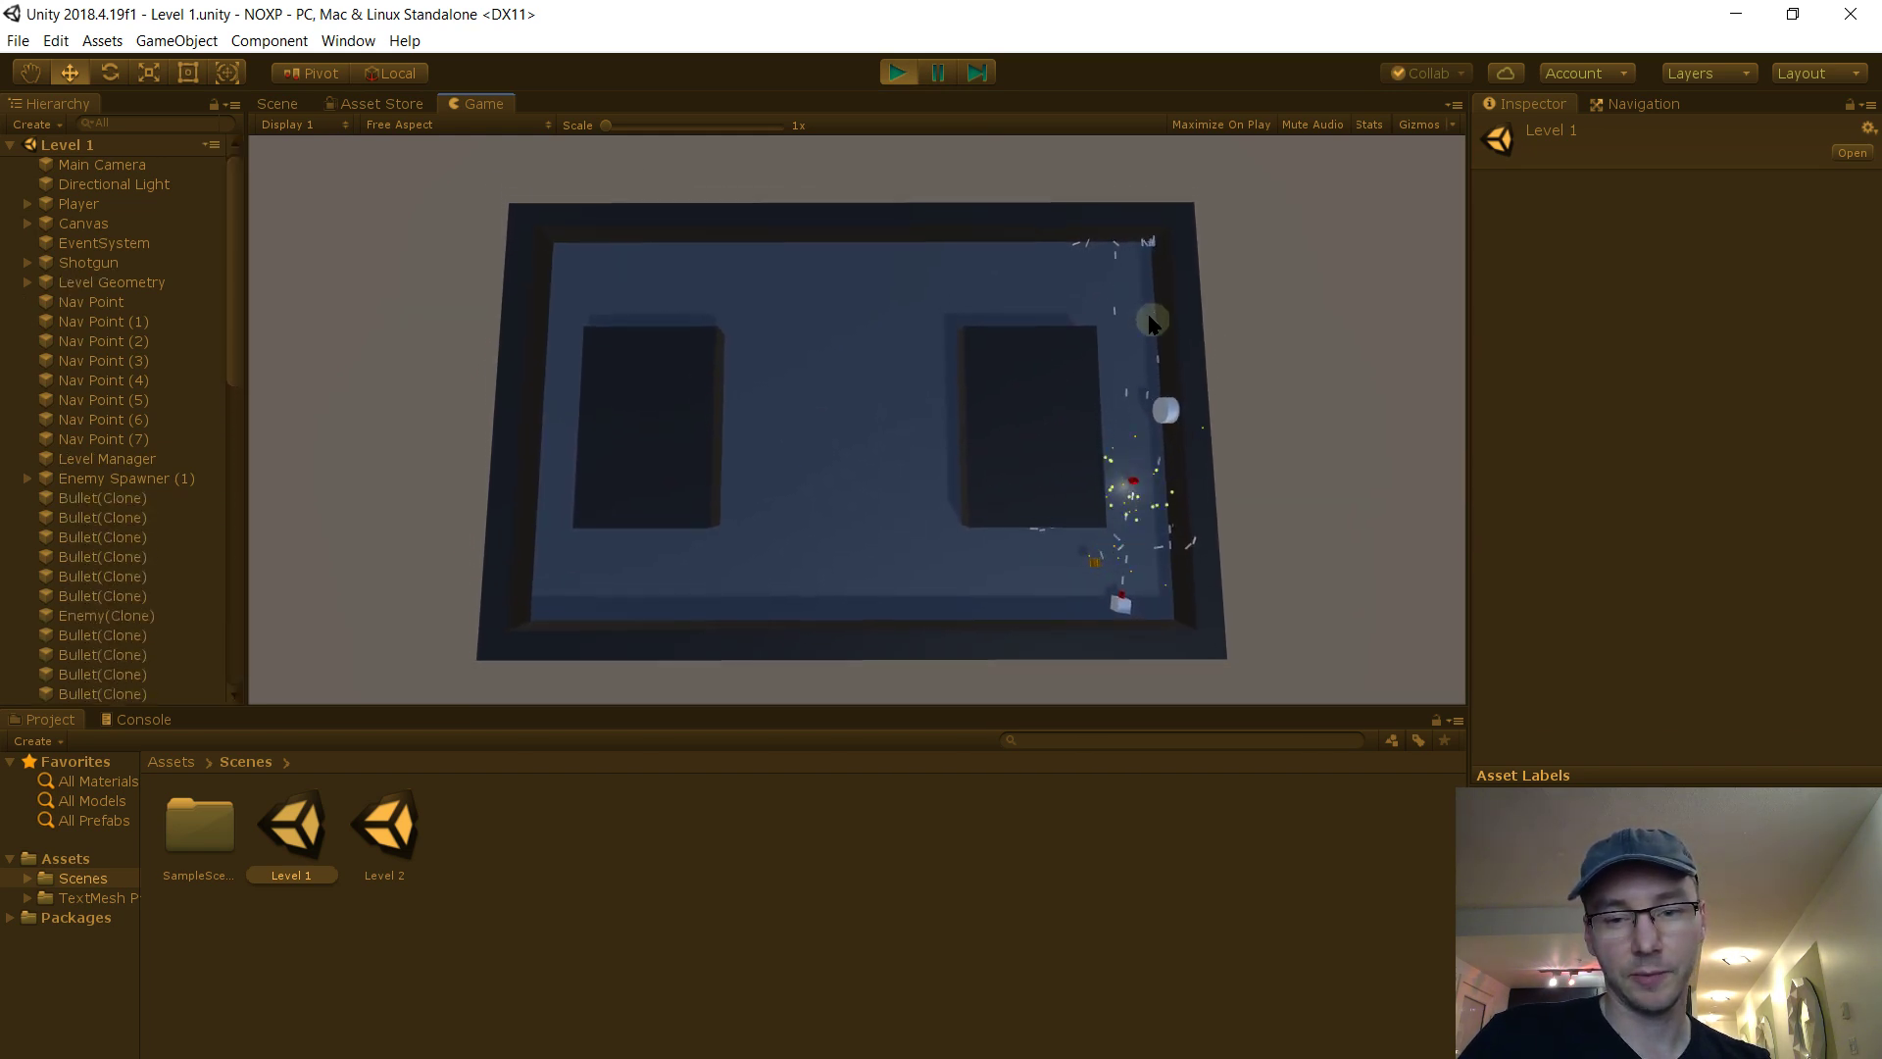
{"action": "key", "text": "d"}
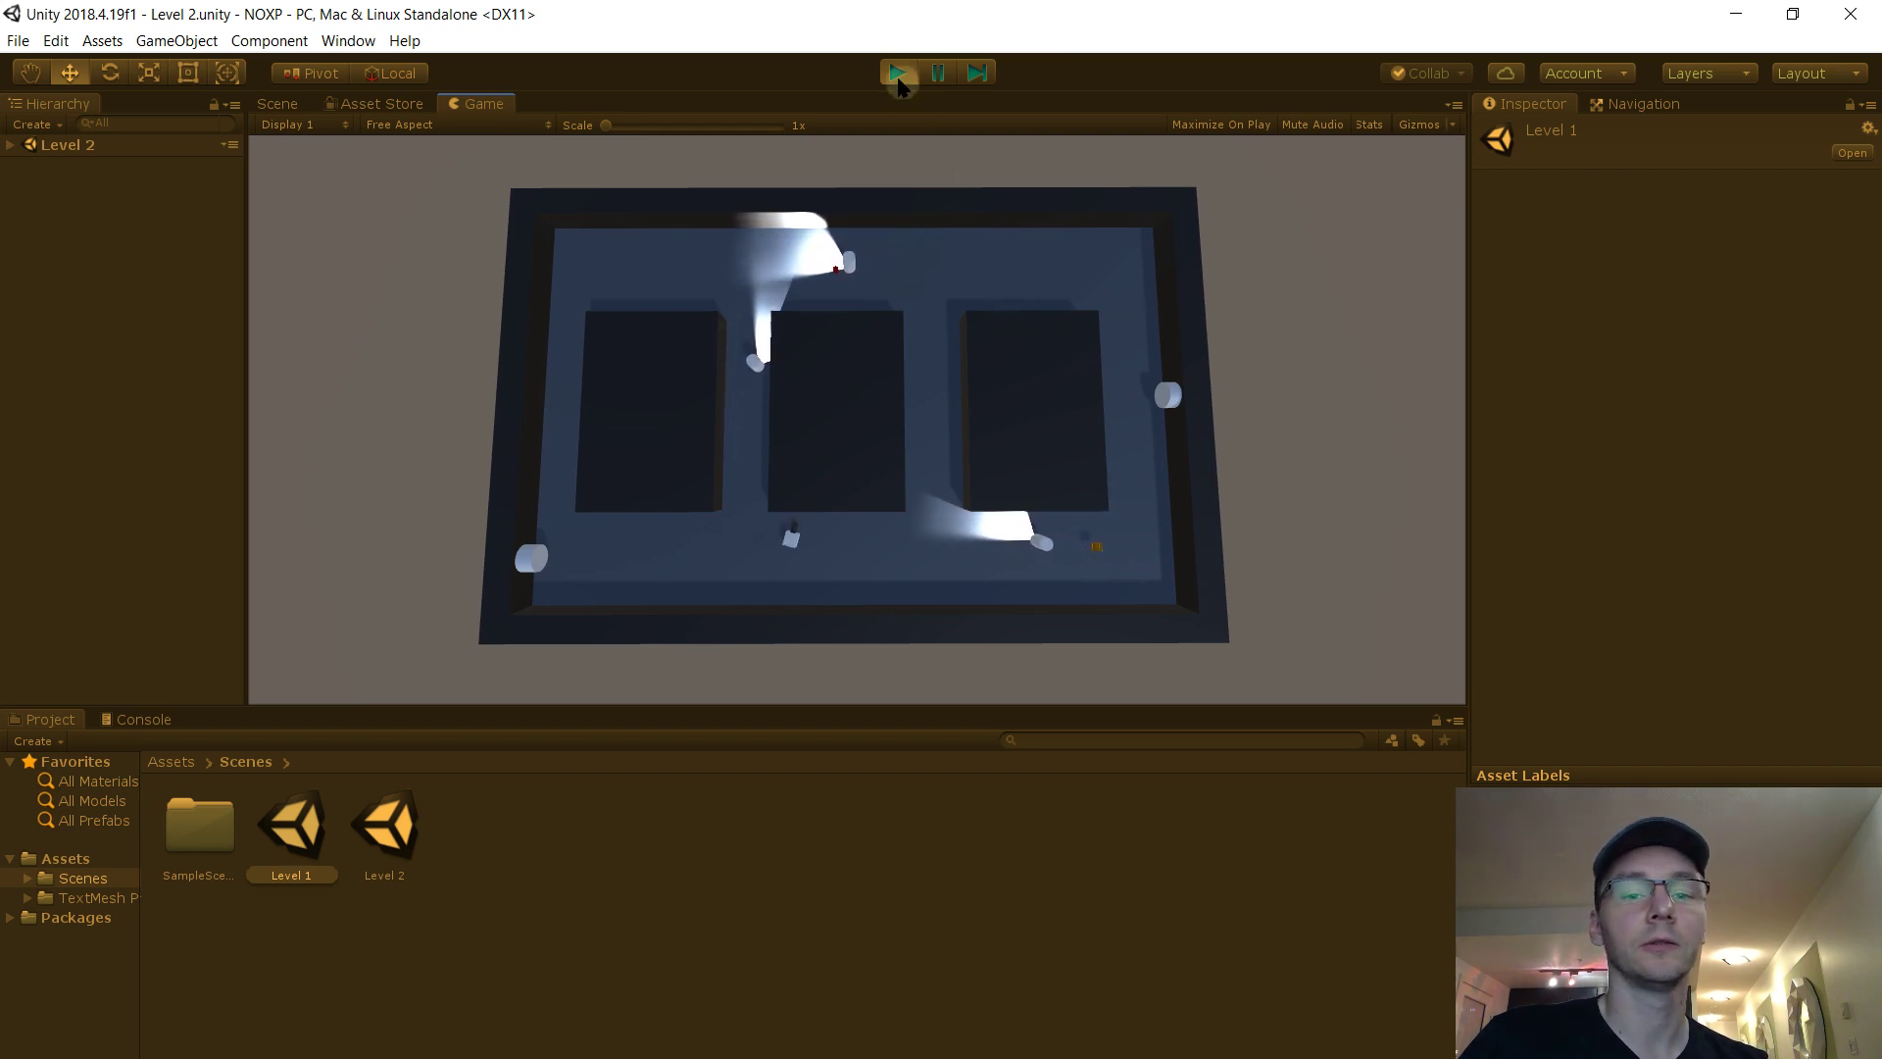
{"action": "key", "text": "ctrl+p"}
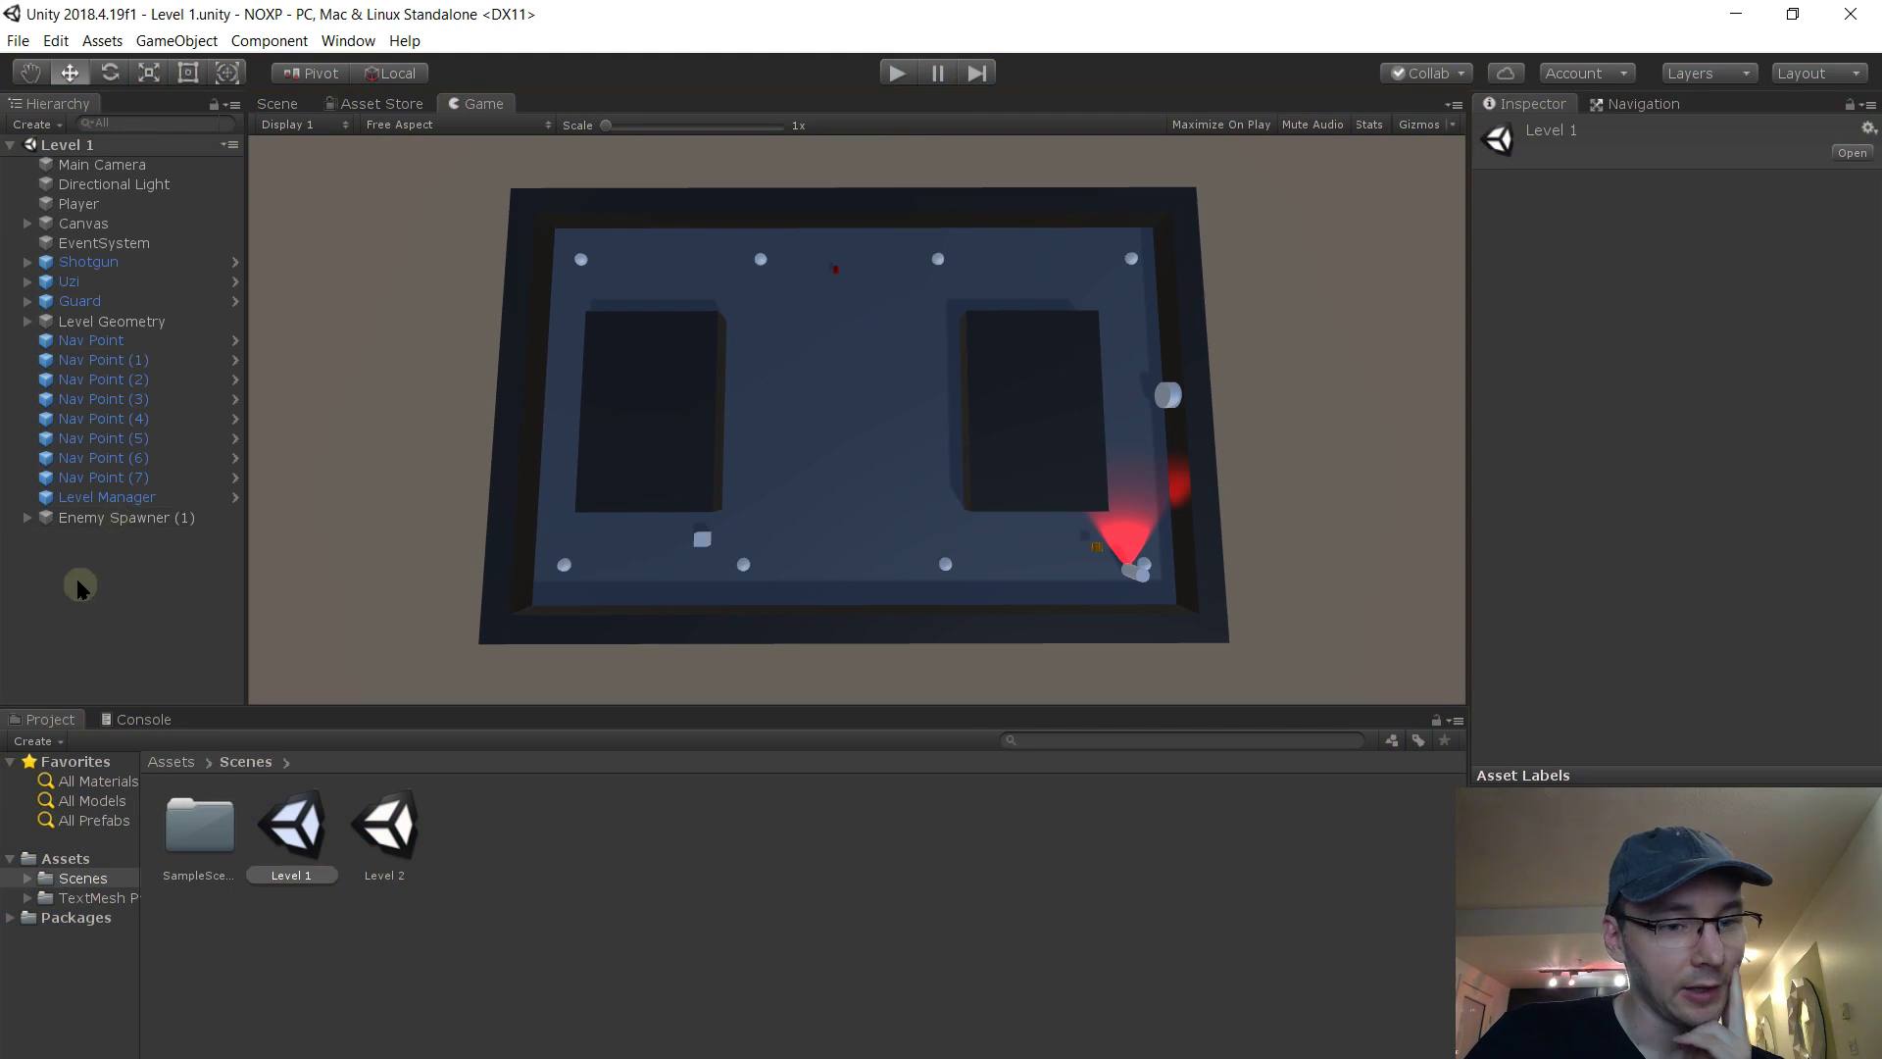
Open the Level Manager prefab for editing and set its Grace Time At End Of Level to 3
{"action": "left_click", "coordinate": [134, 500]}
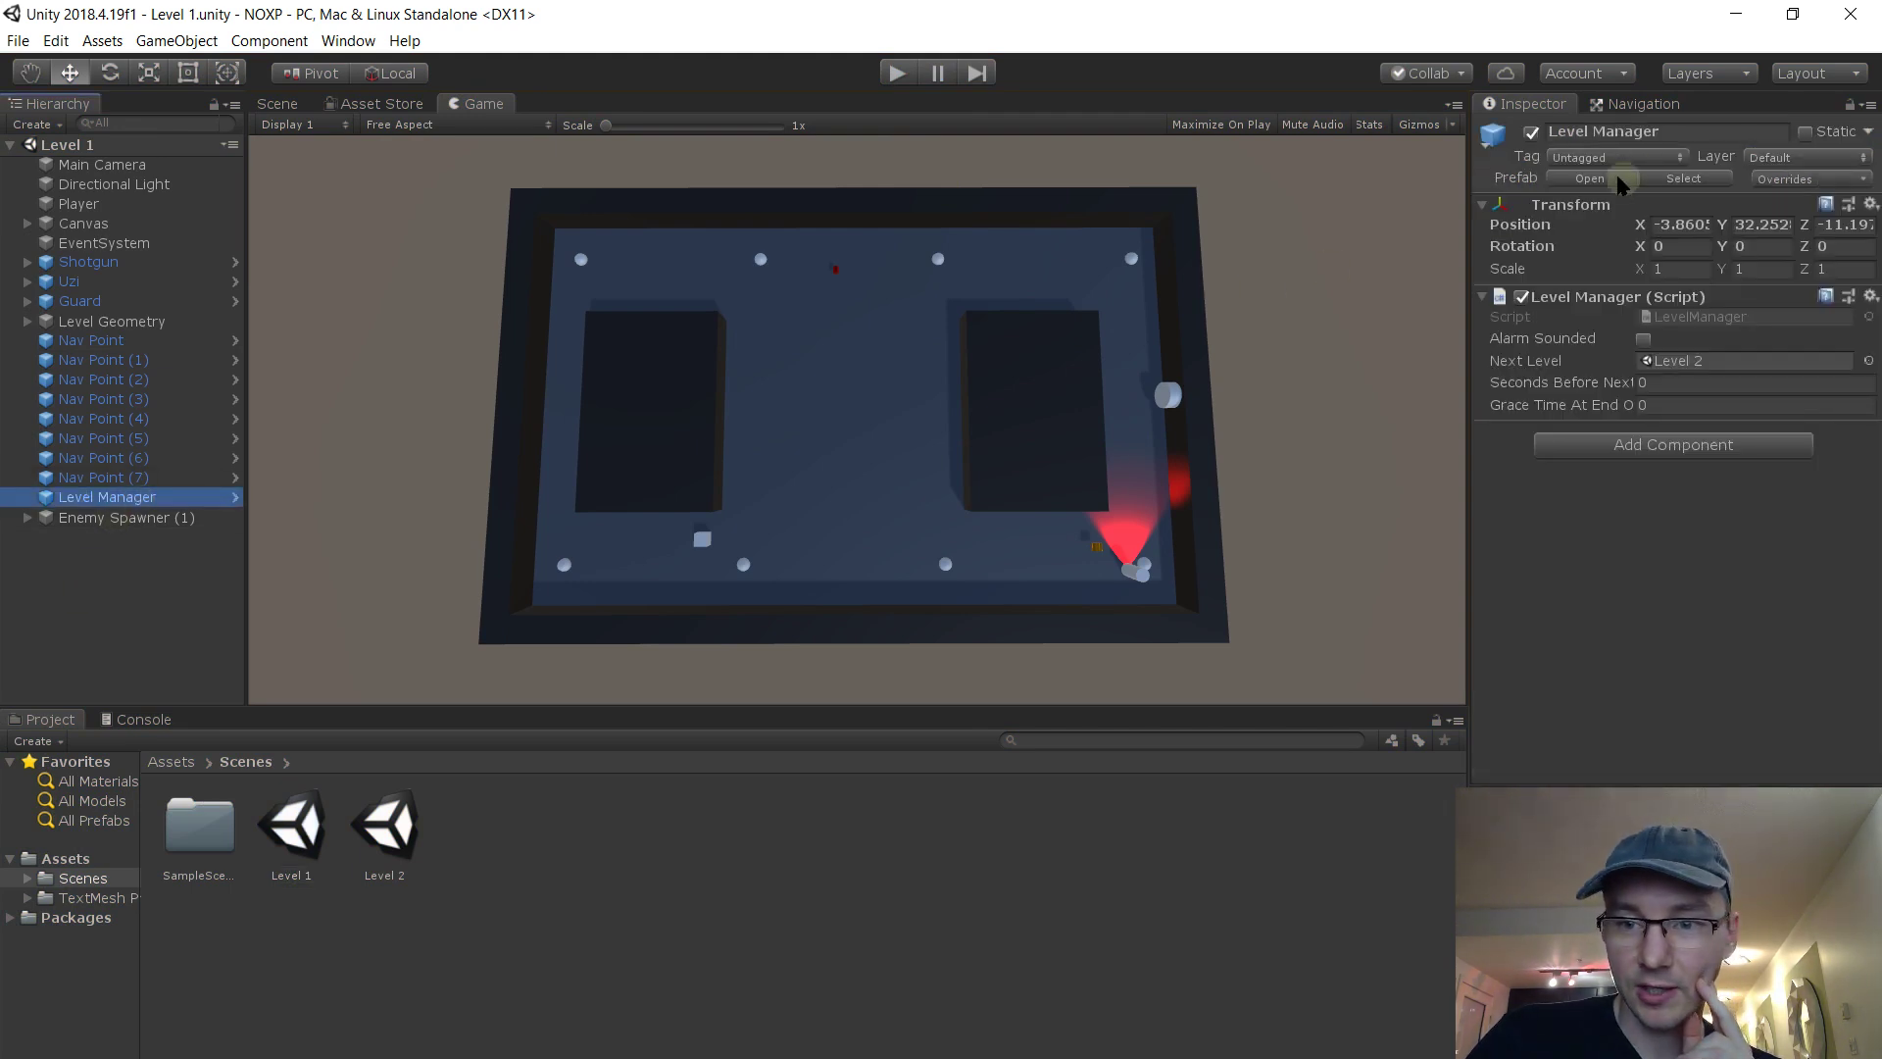
{"action": "left_click", "coordinate": [1608, 178]}
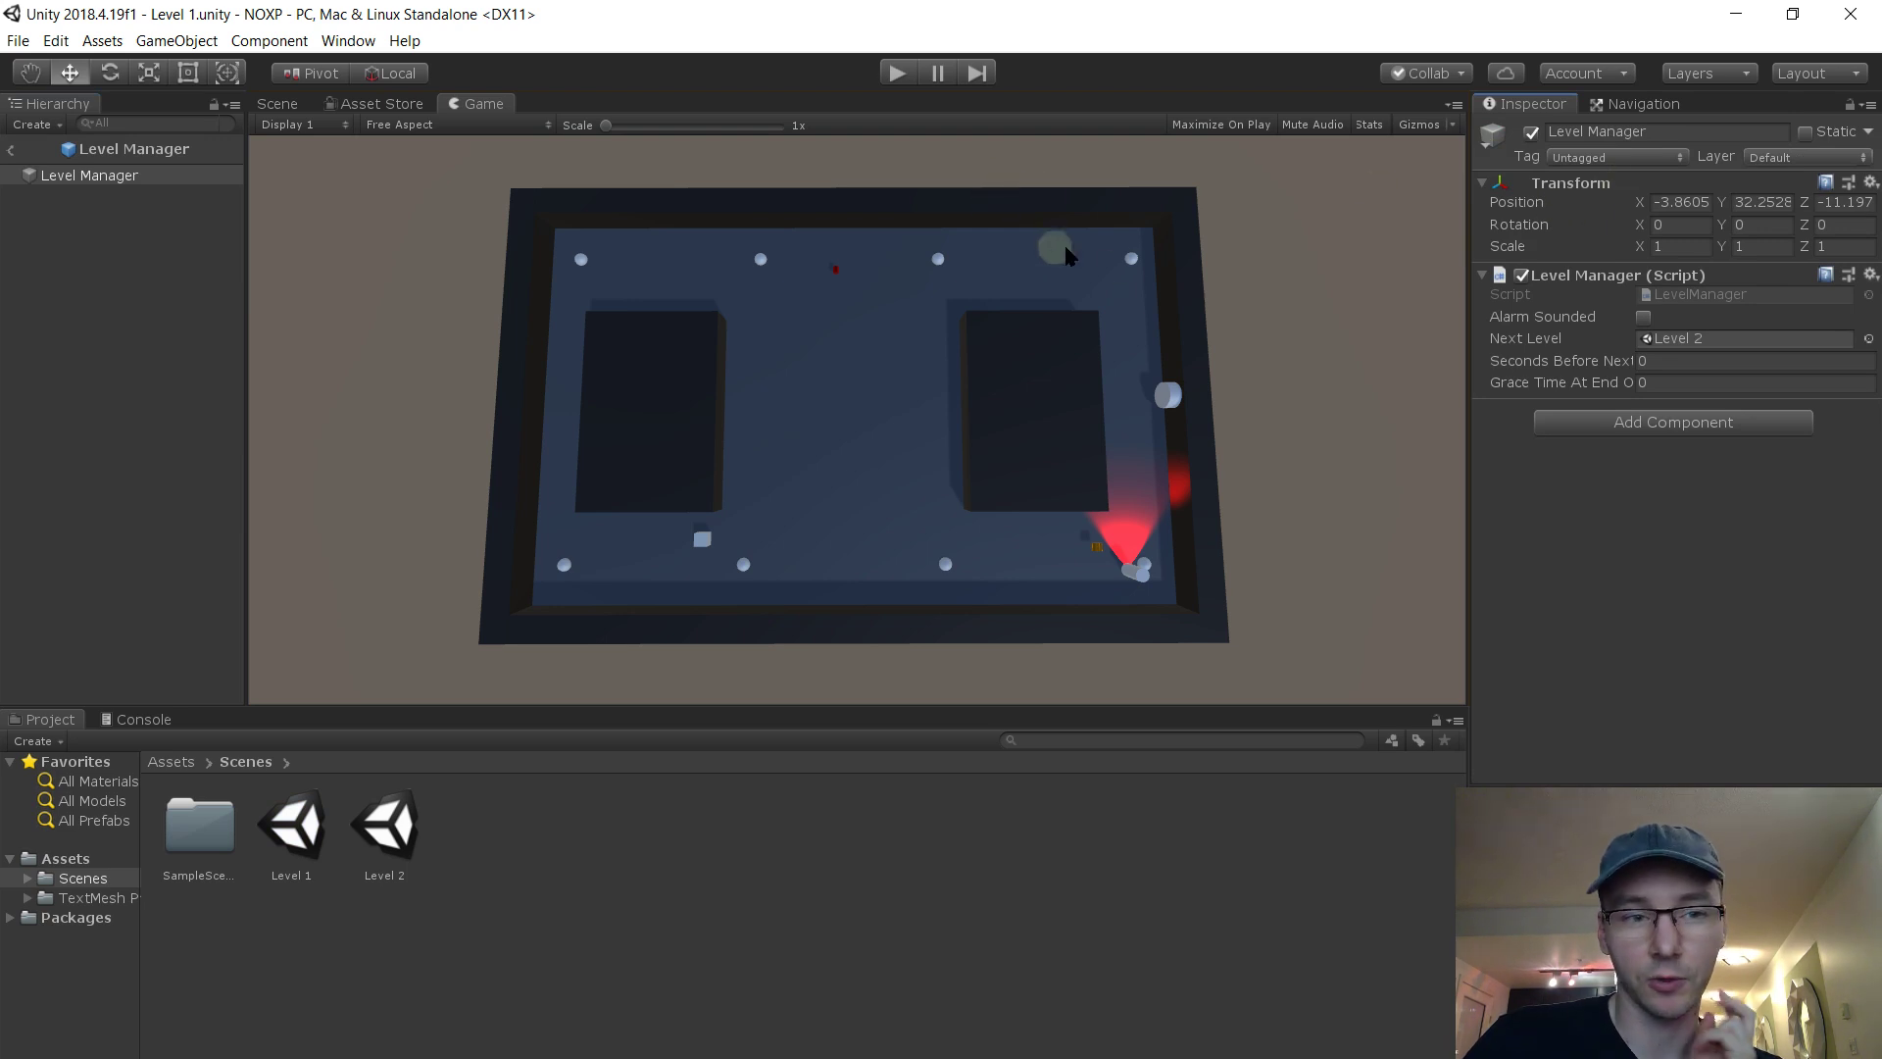
{"action": "left_click", "coordinate": [1671, 361]}
{"action": "left_click", "coordinate": [1676, 383]}
{"action": "type", "text": "3"}
{"action": "key", "text": "Return"}
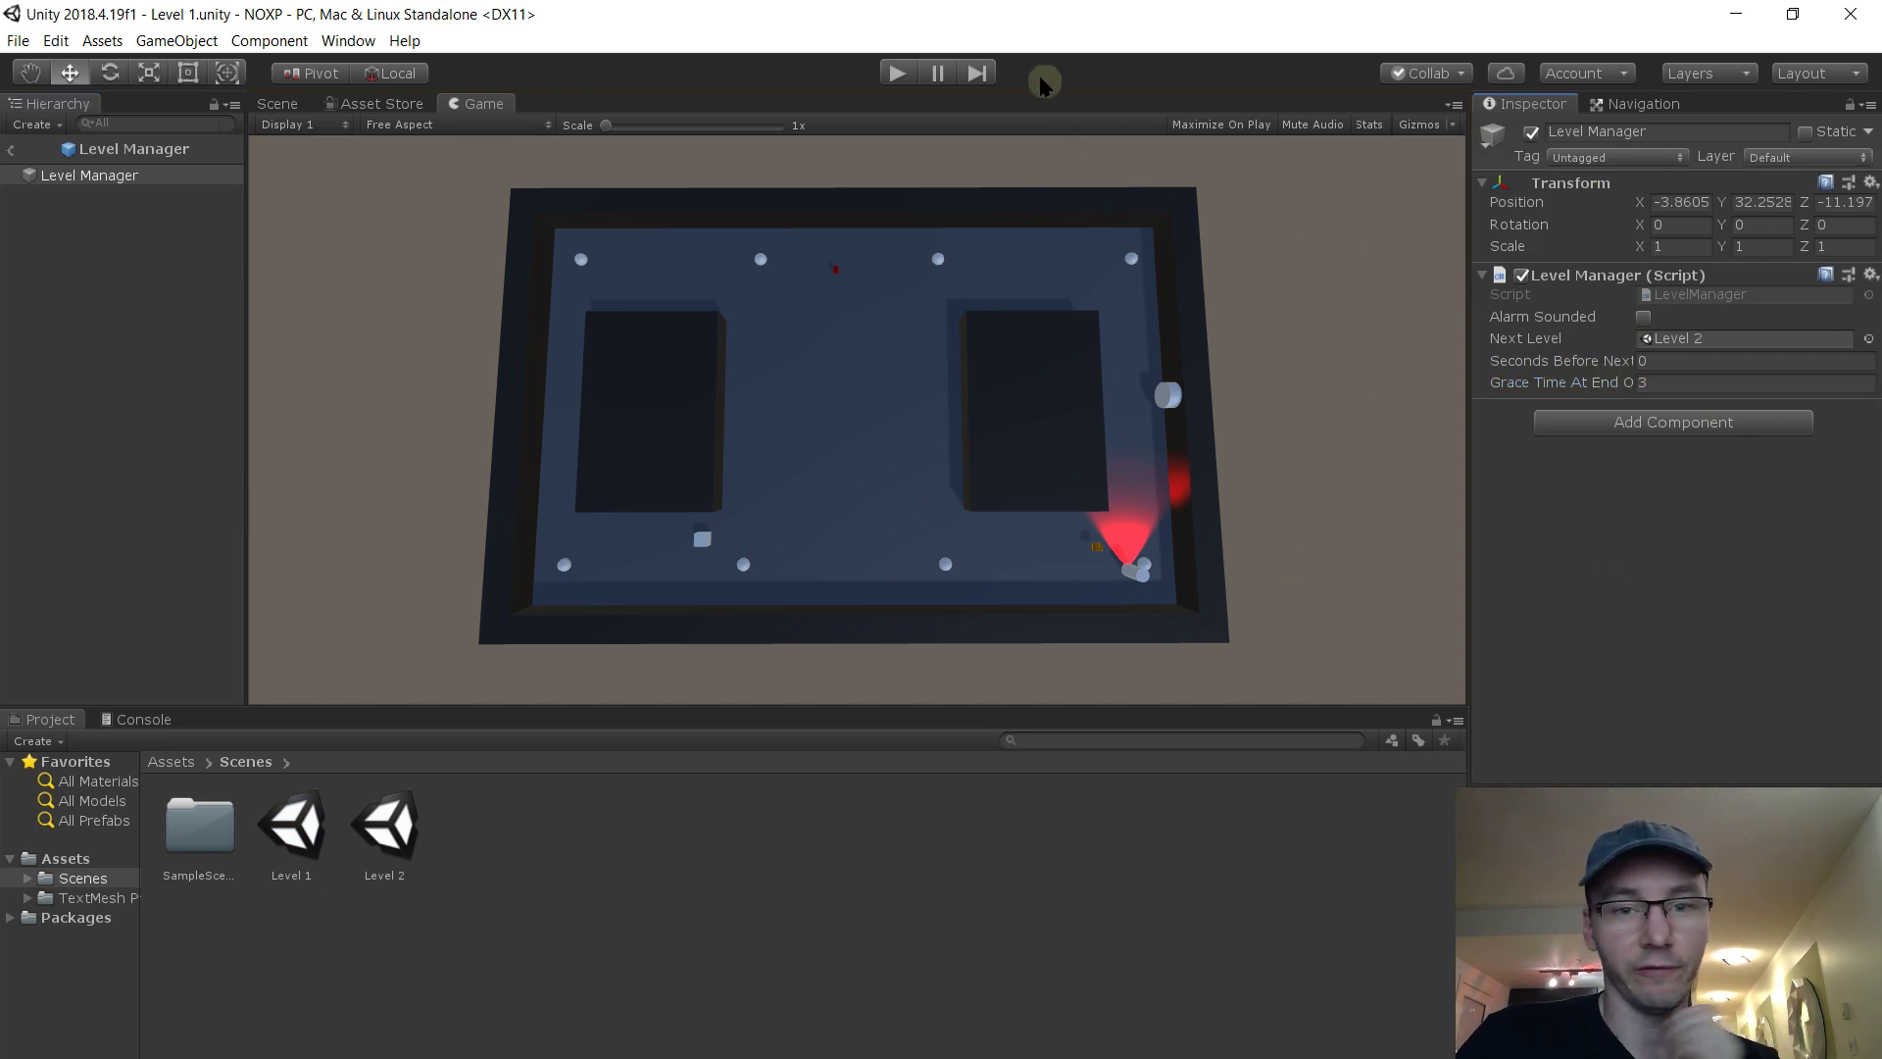
Playtest from Level 1, killing the enemies to reach Level 2, and fight the enemies there
{"action": "left_click", "coordinate": [900, 74]}
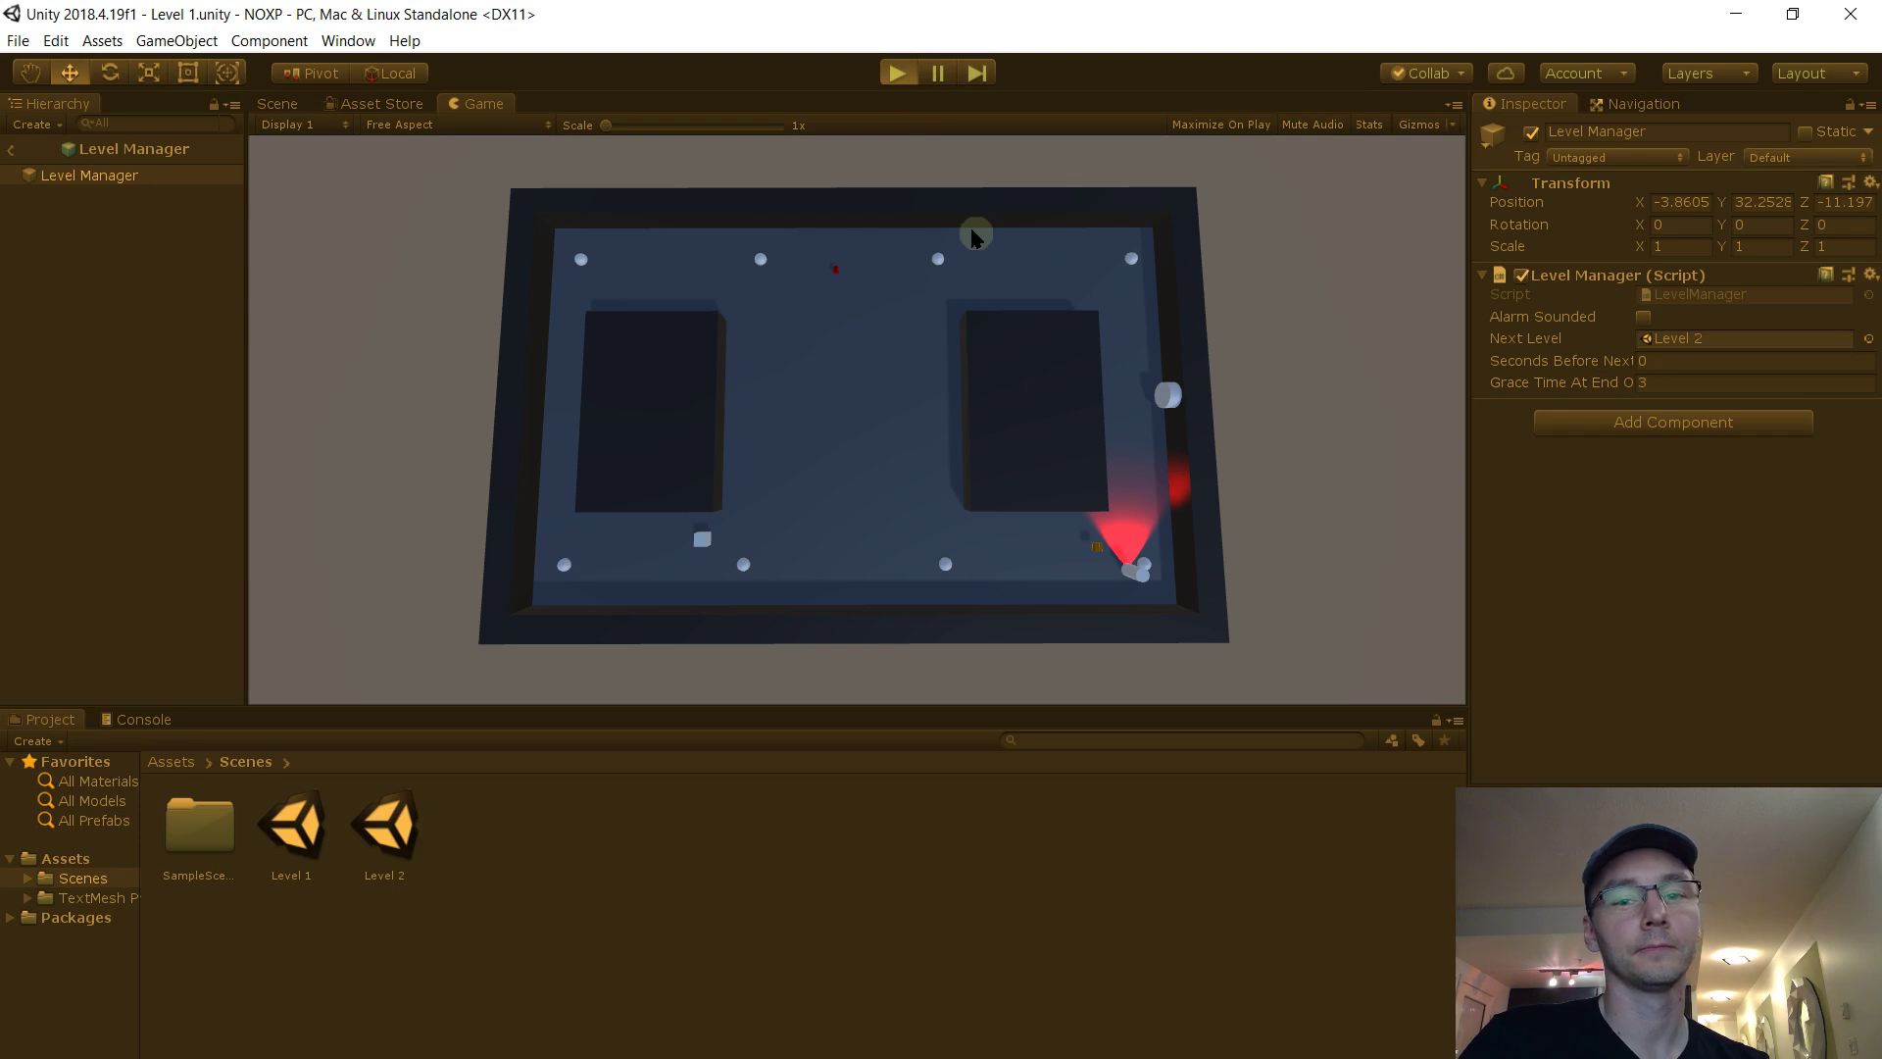
{"action": "left_click", "coordinate": [973, 235]}
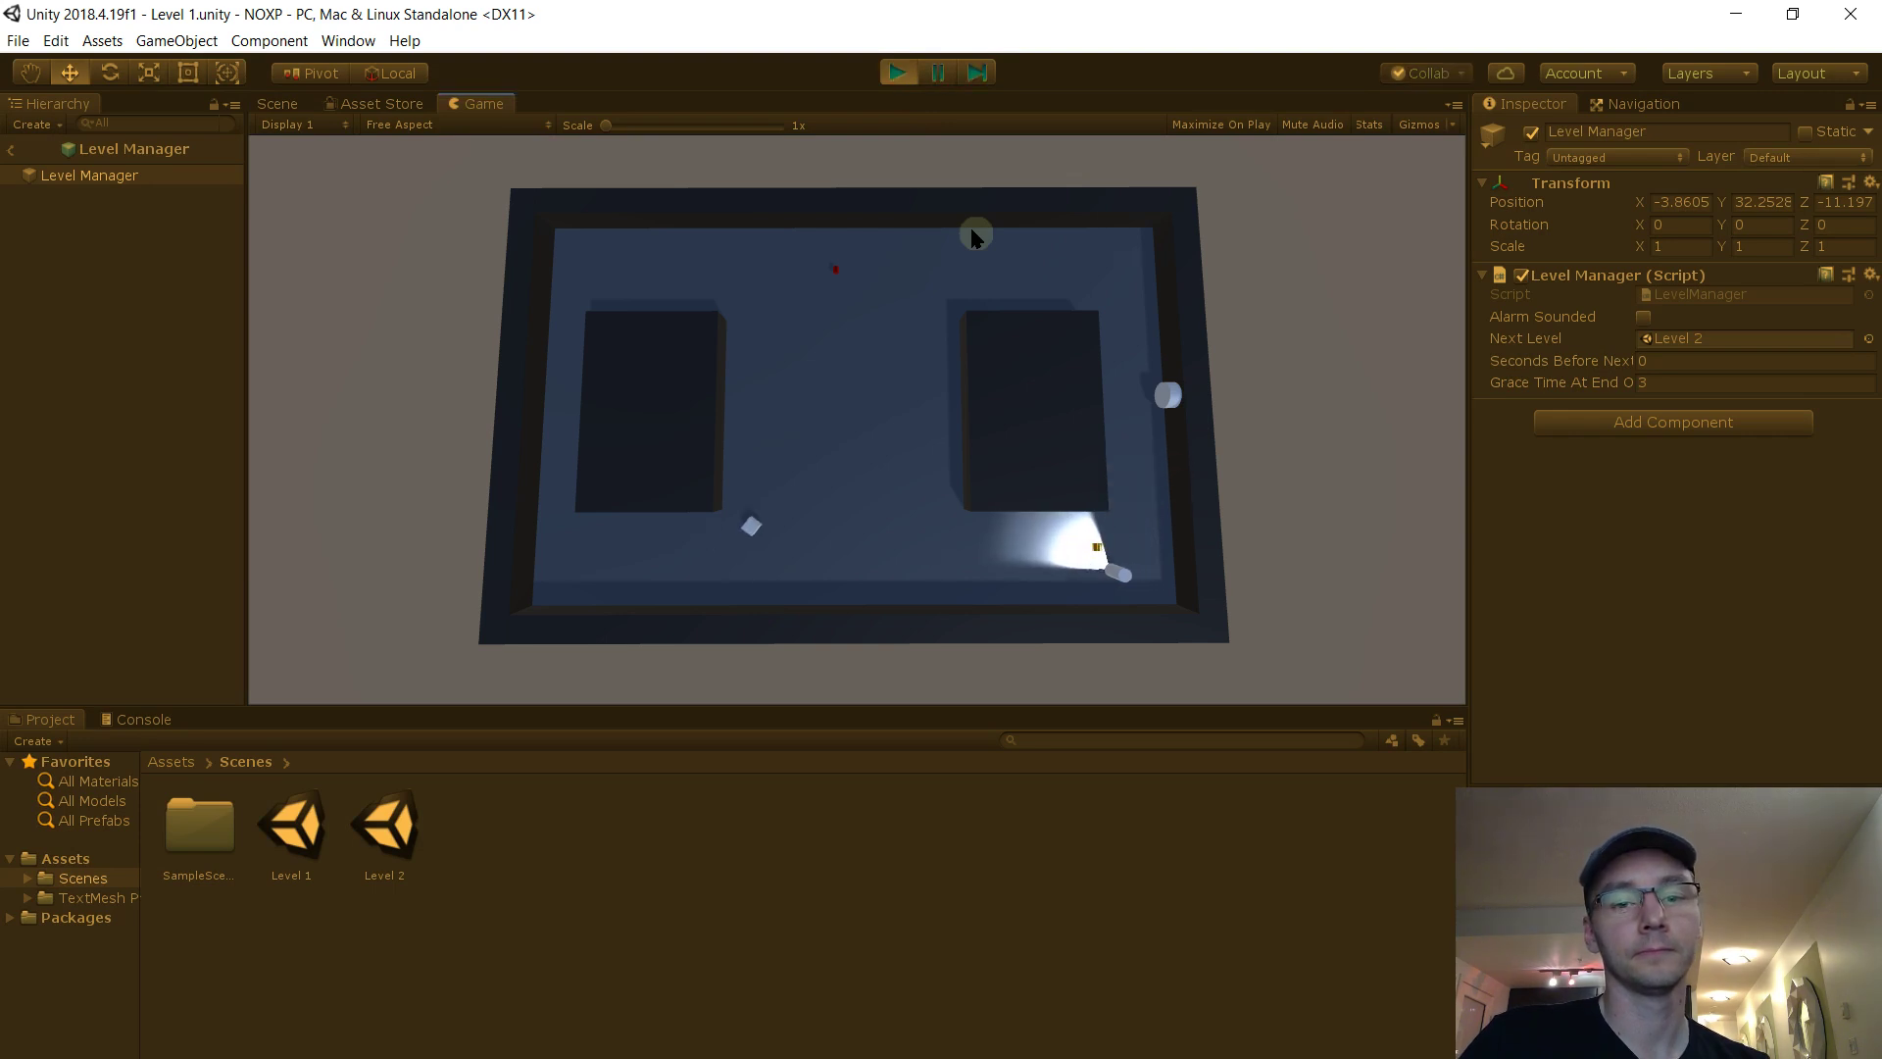
{"action": "left_click", "coordinate": [1057, 558]}
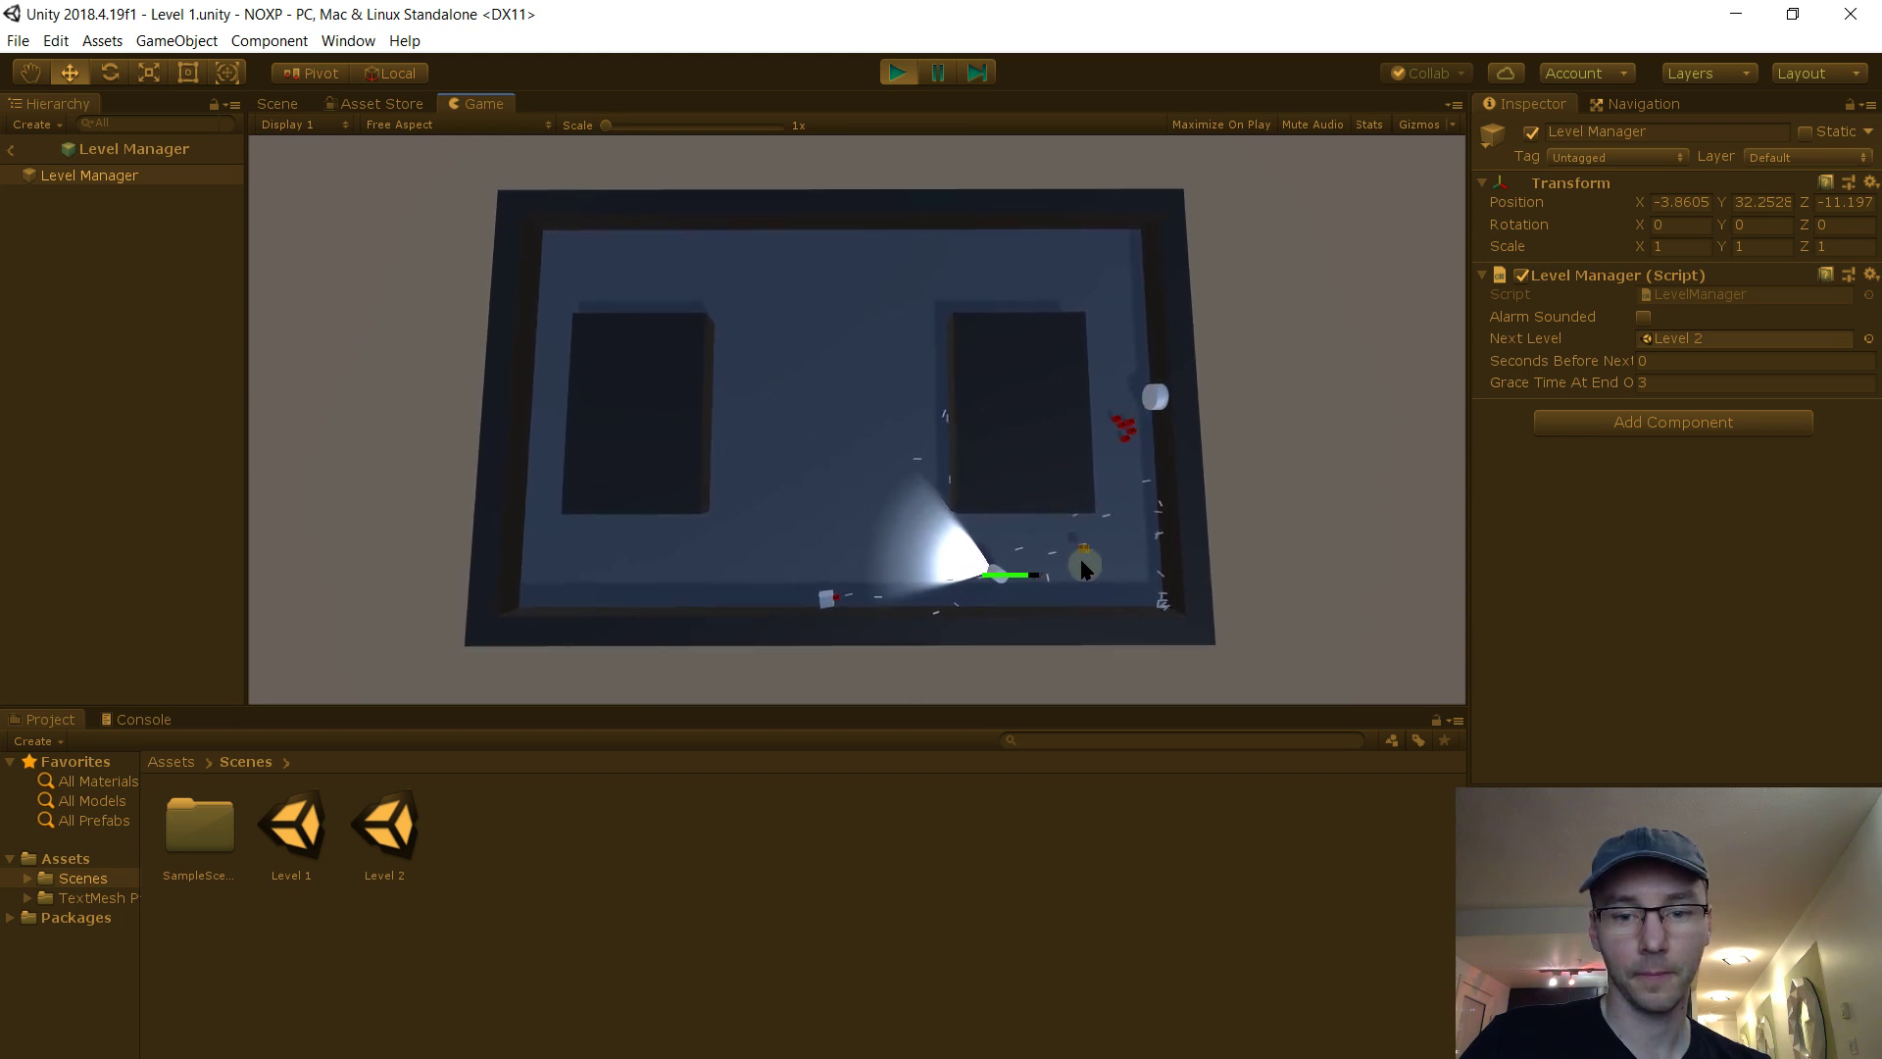
{"action": "left_click", "coordinate": [1064, 518]}
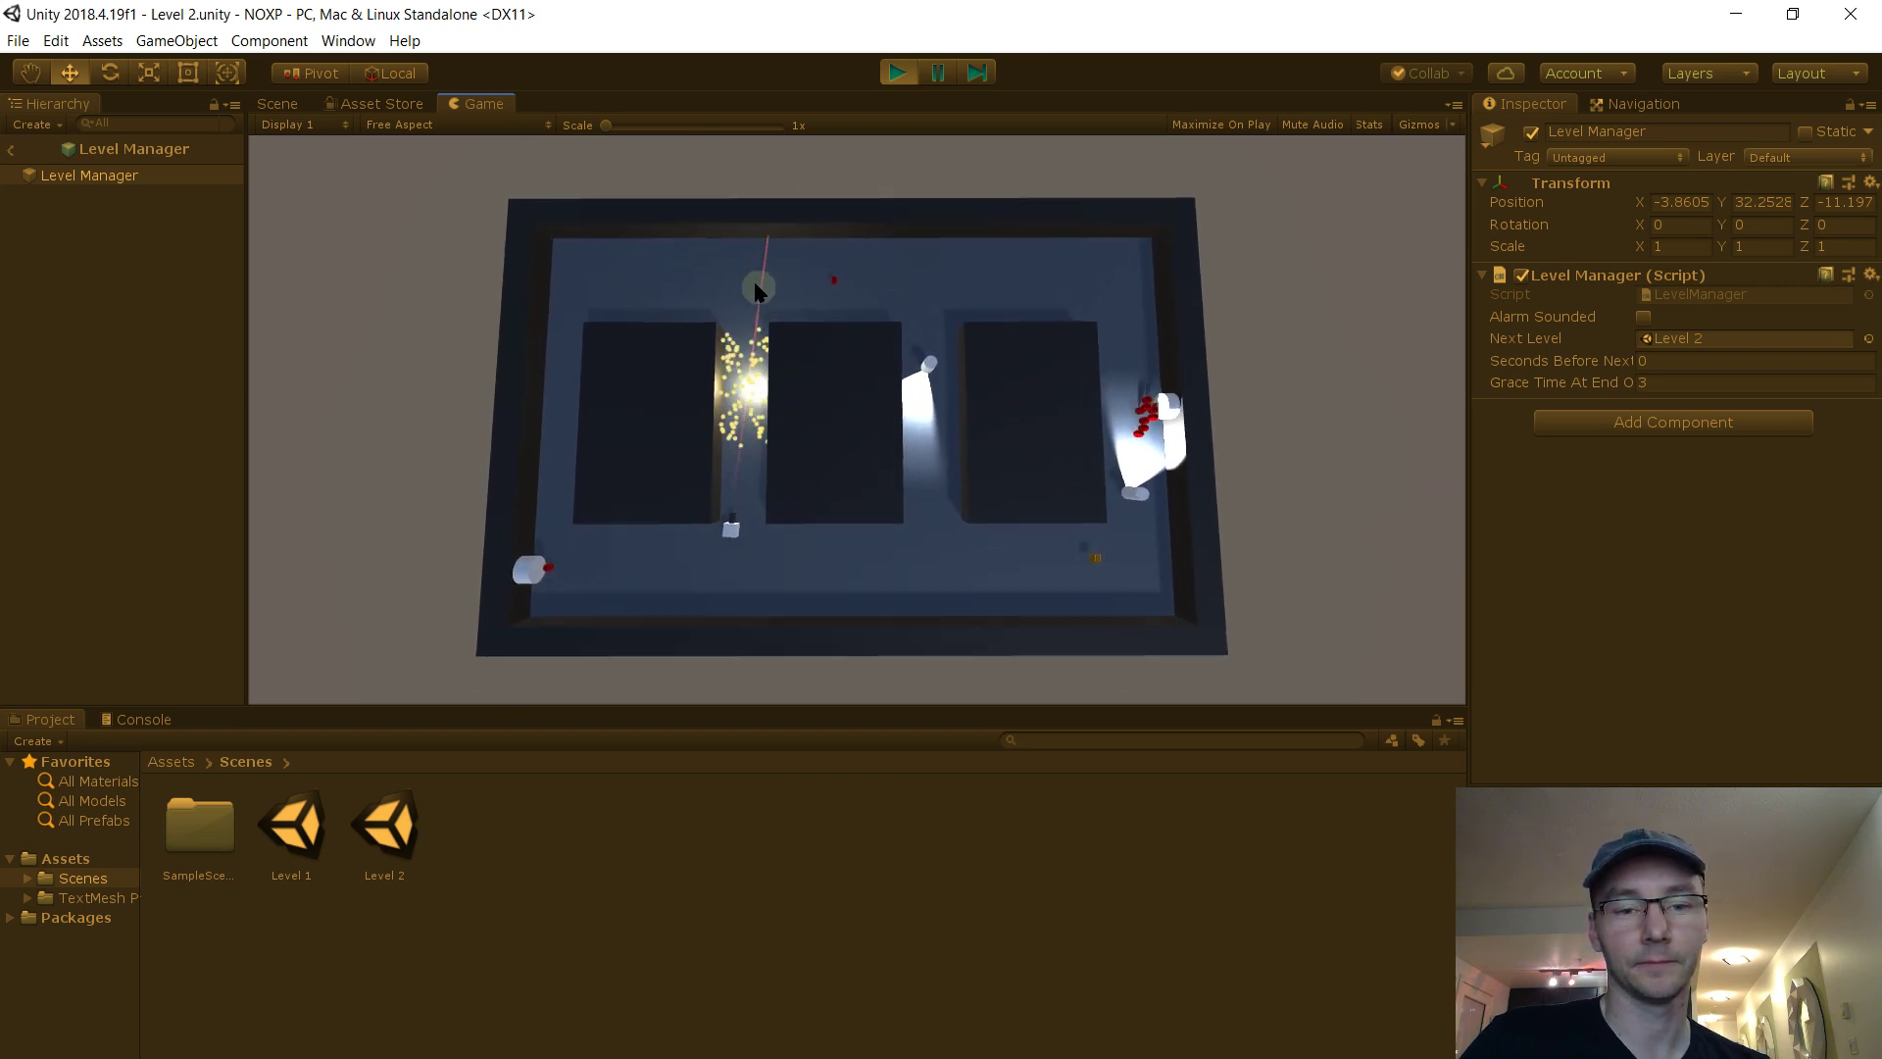
{"action": "key", "text": "d"}
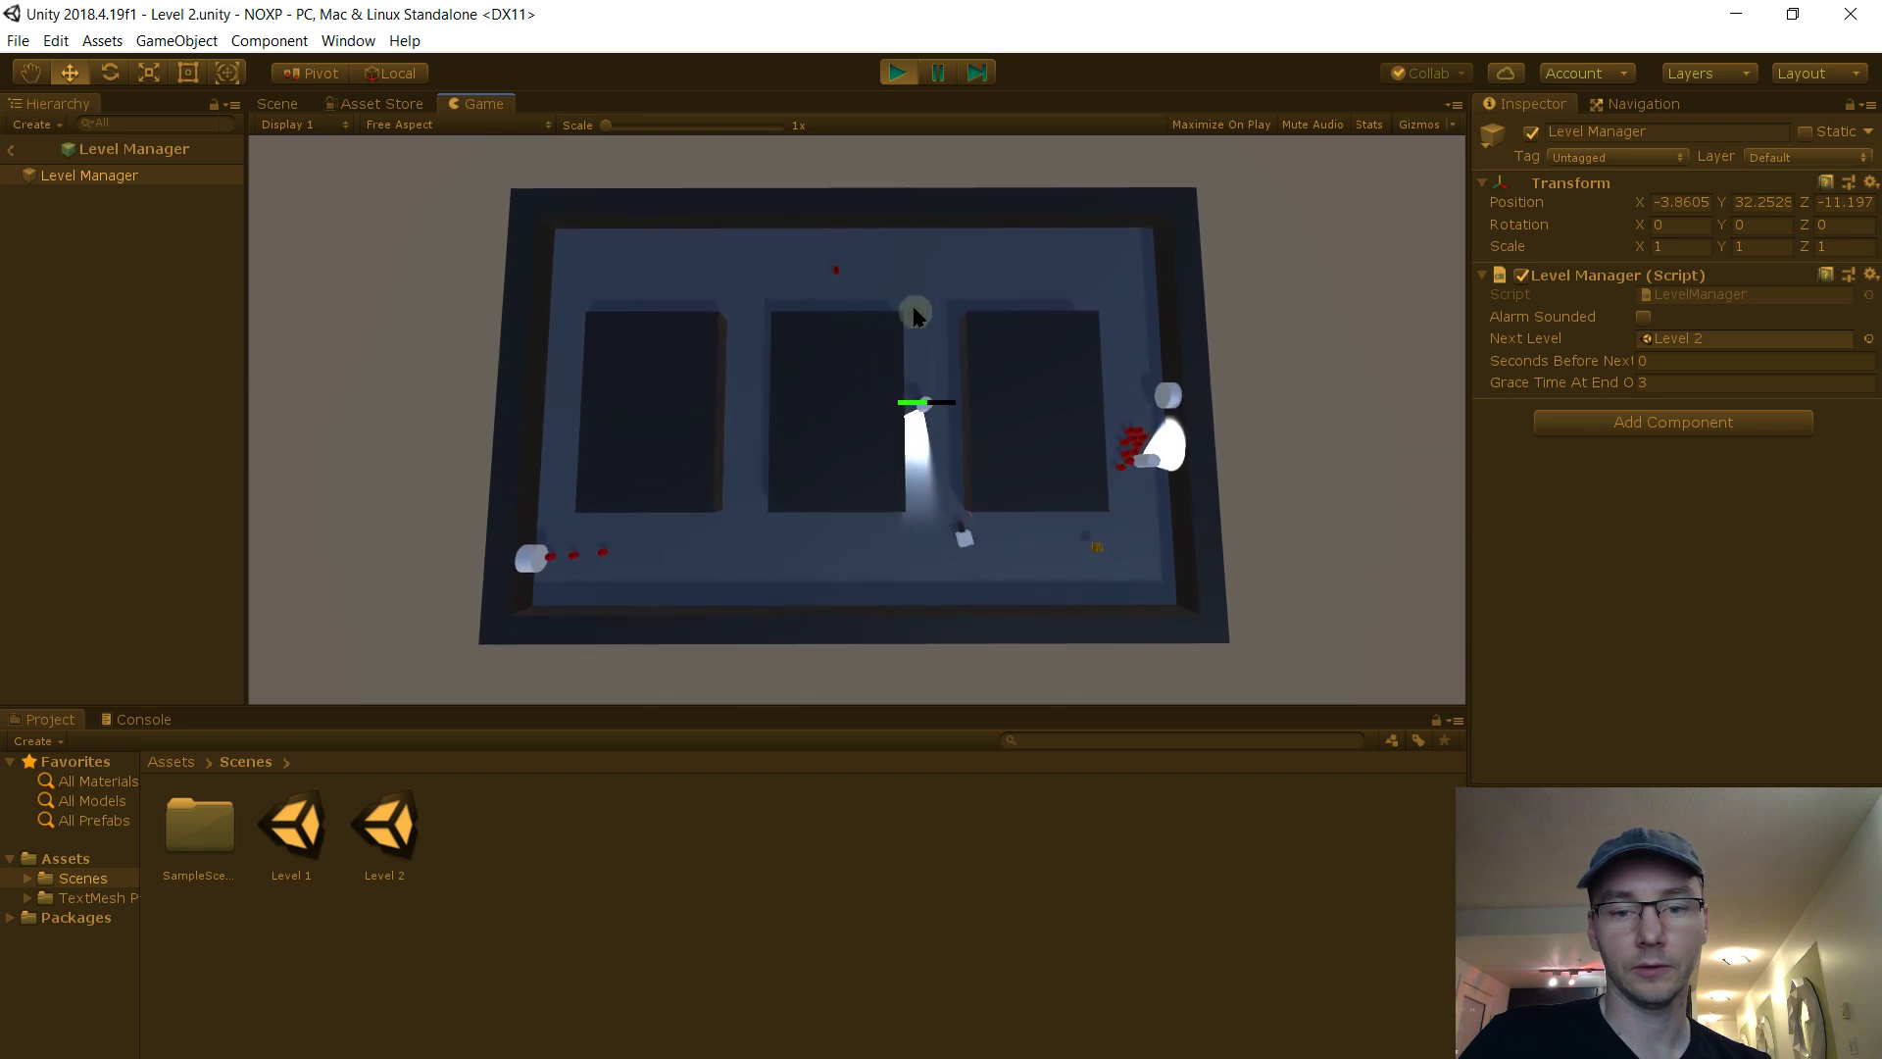
{"action": "key", "text": "d"}
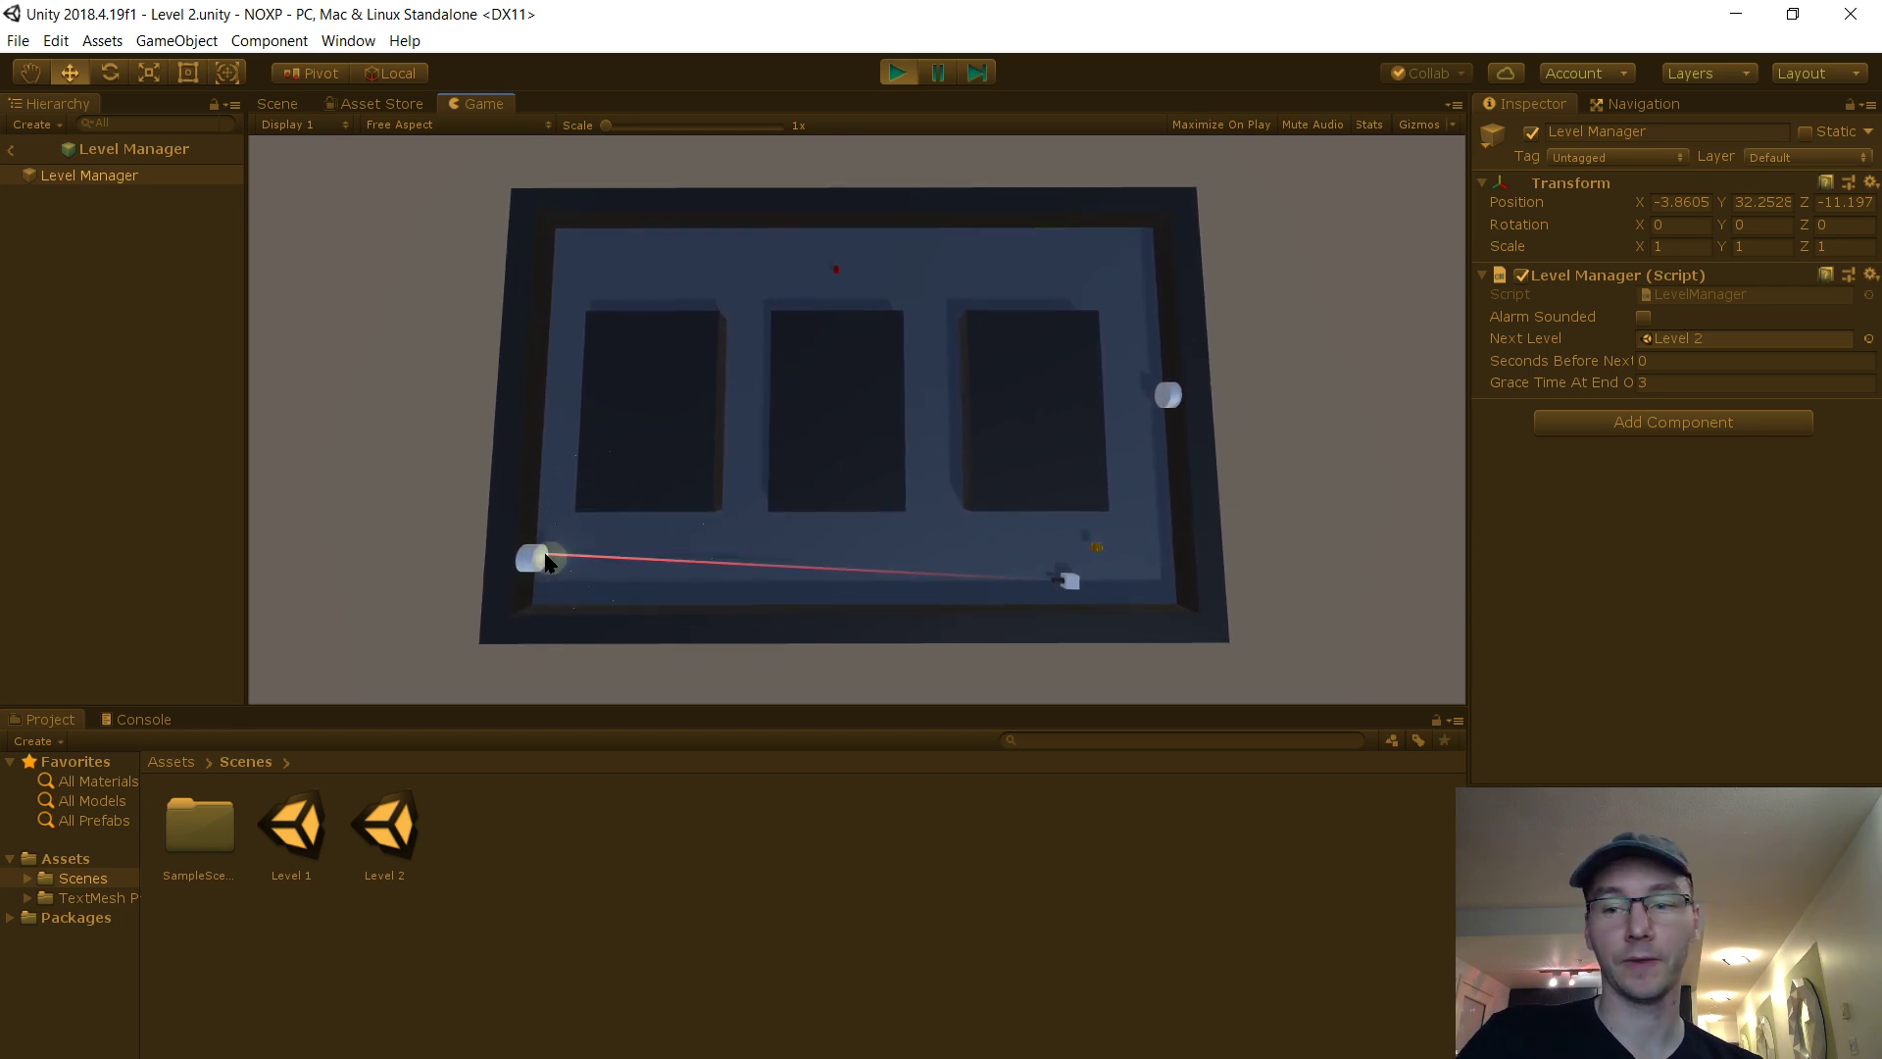
Leave prefab editing, watch Level Manager (1)'s countdown values while clearing Level 2, and stop play mode once Level 1 loads
{"action": "left_click", "coordinate": [11, 150]}
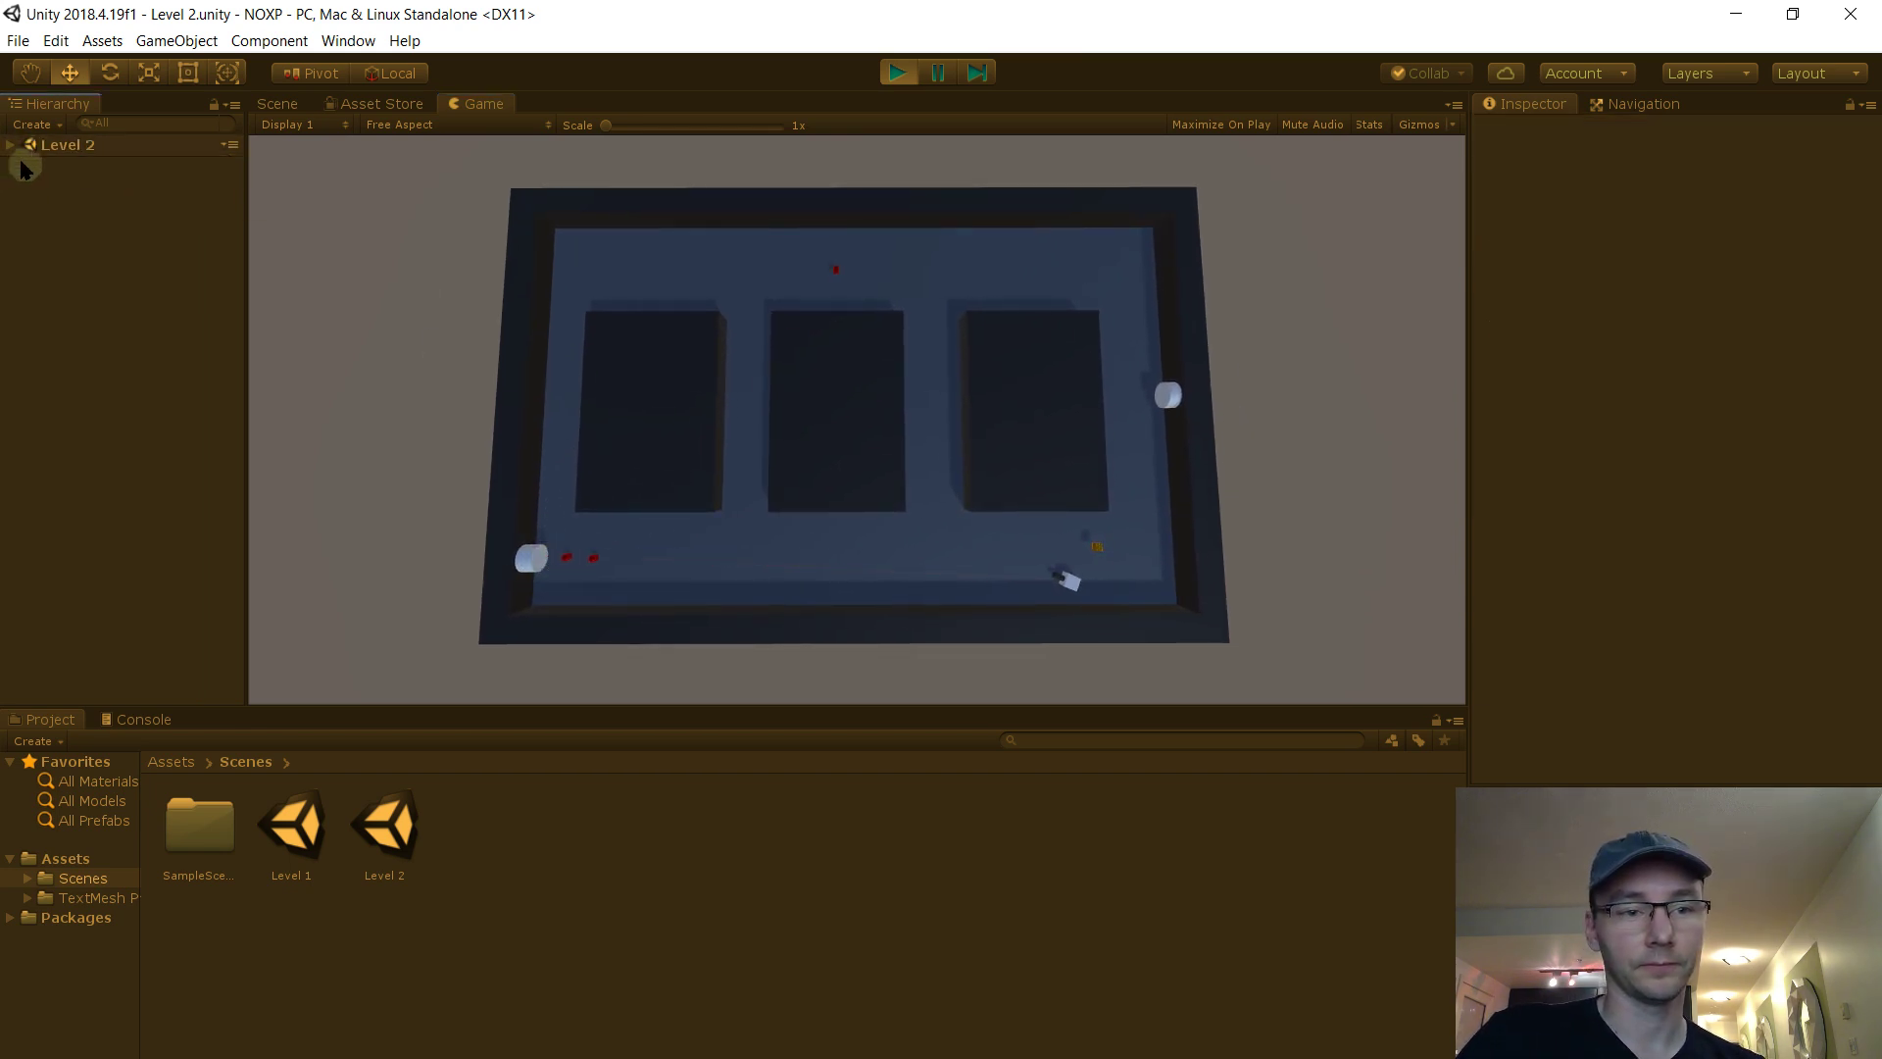
{"action": "left_click", "coordinate": [11, 145]}
{"action": "left_click", "coordinate": [155, 519]}
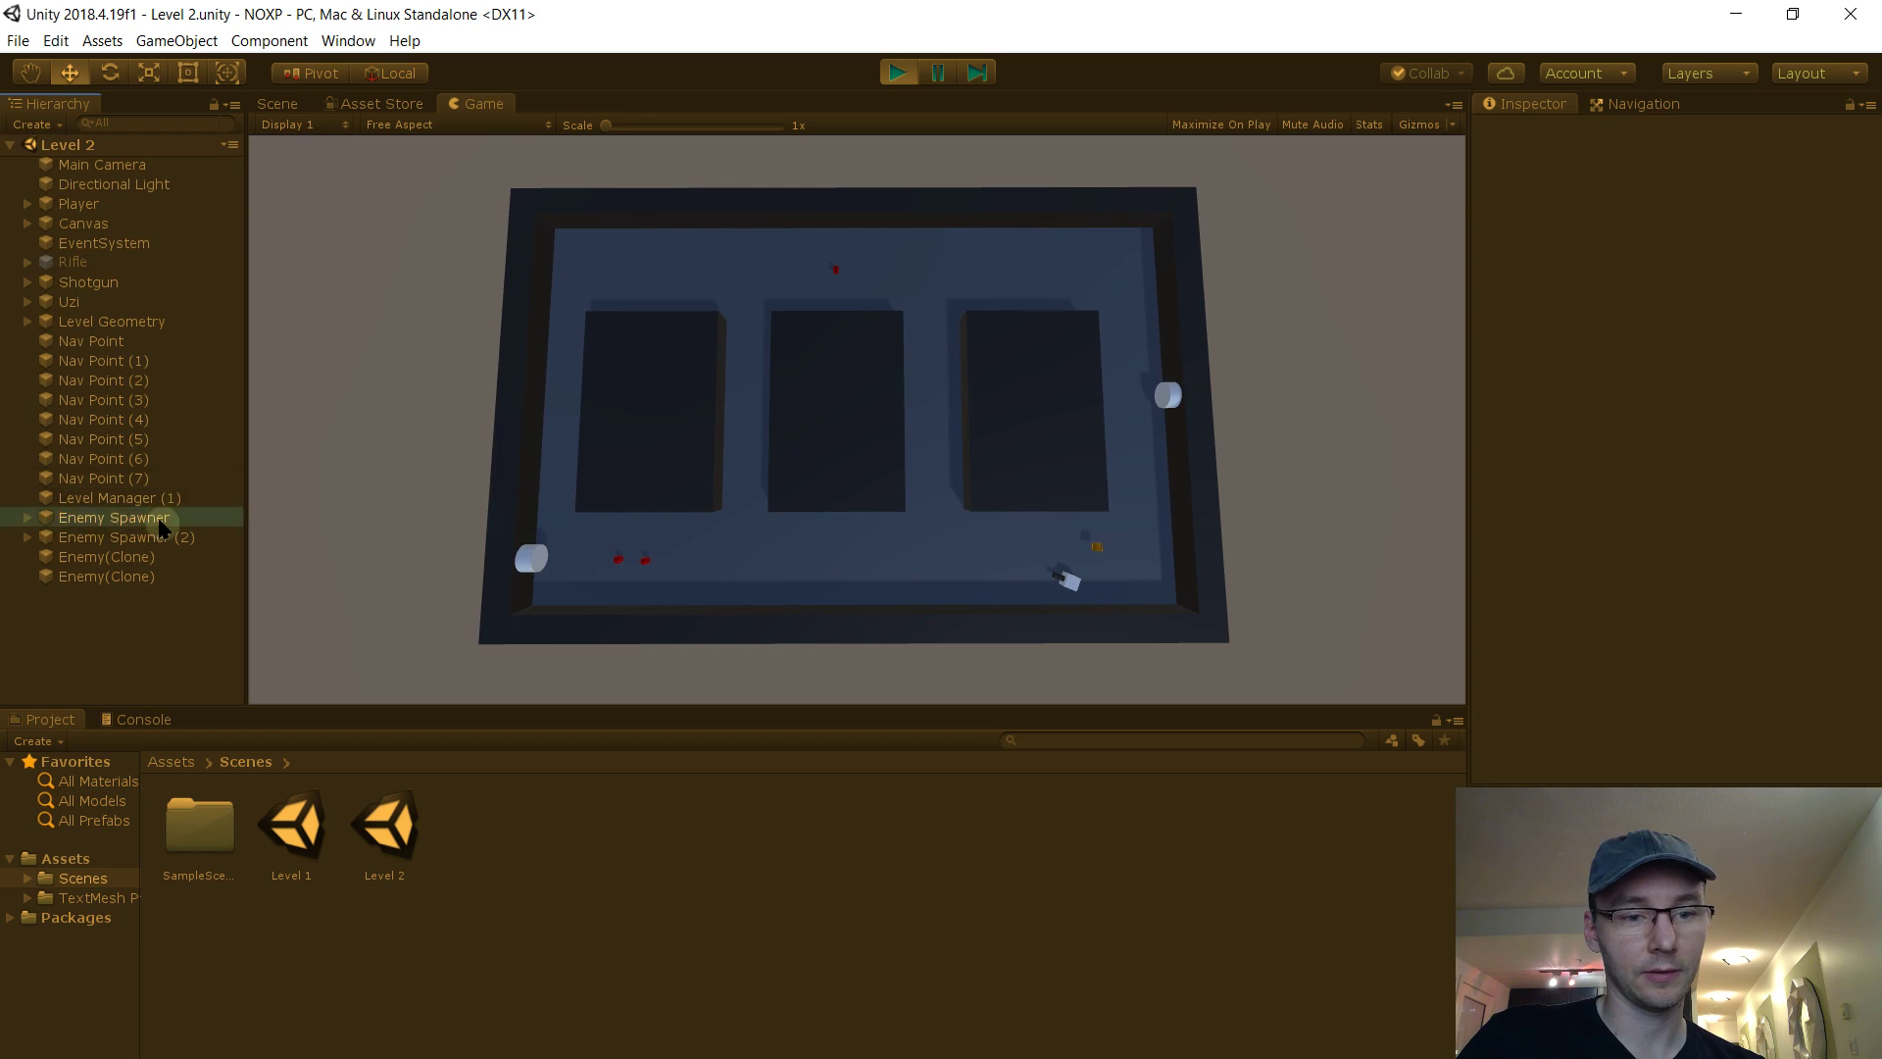
{"action": "left_click", "coordinate": [147, 498]}
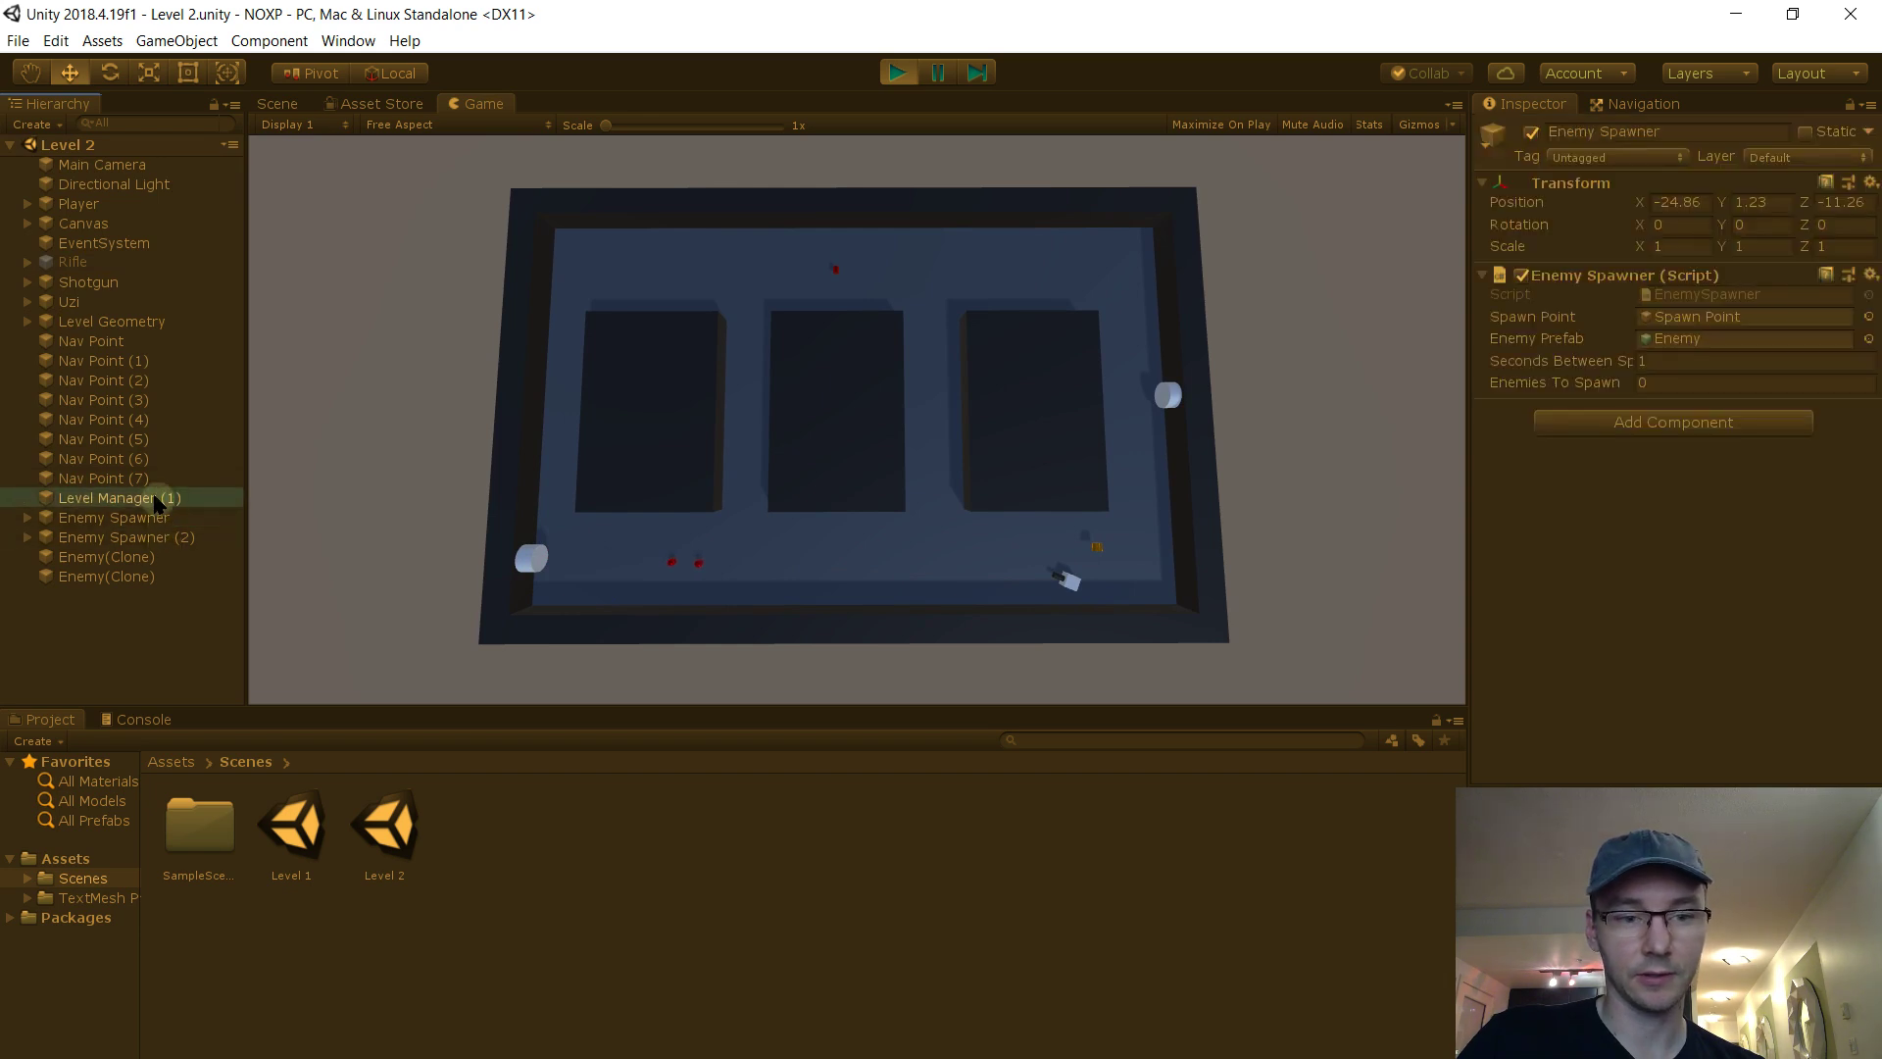
{"action": "left_click", "coordinate": [530, 567]}
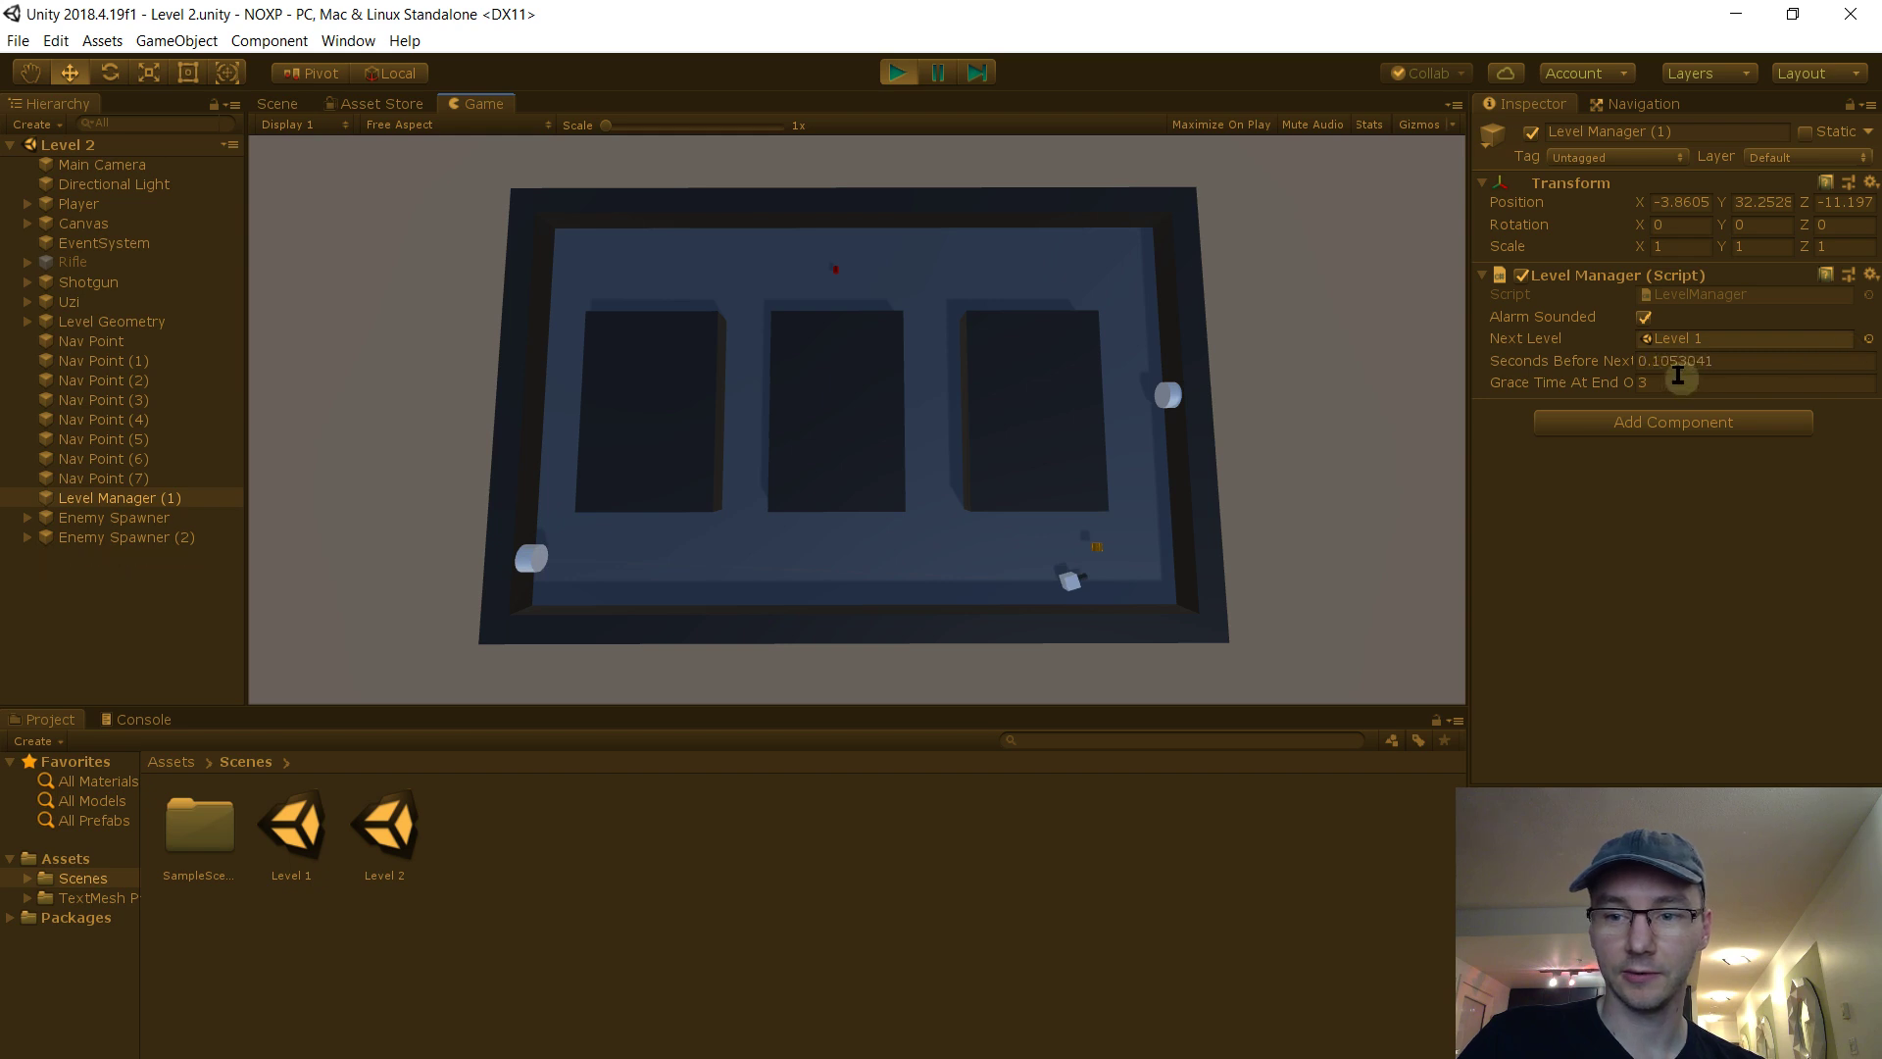
{"action": "key", "text": "a"}
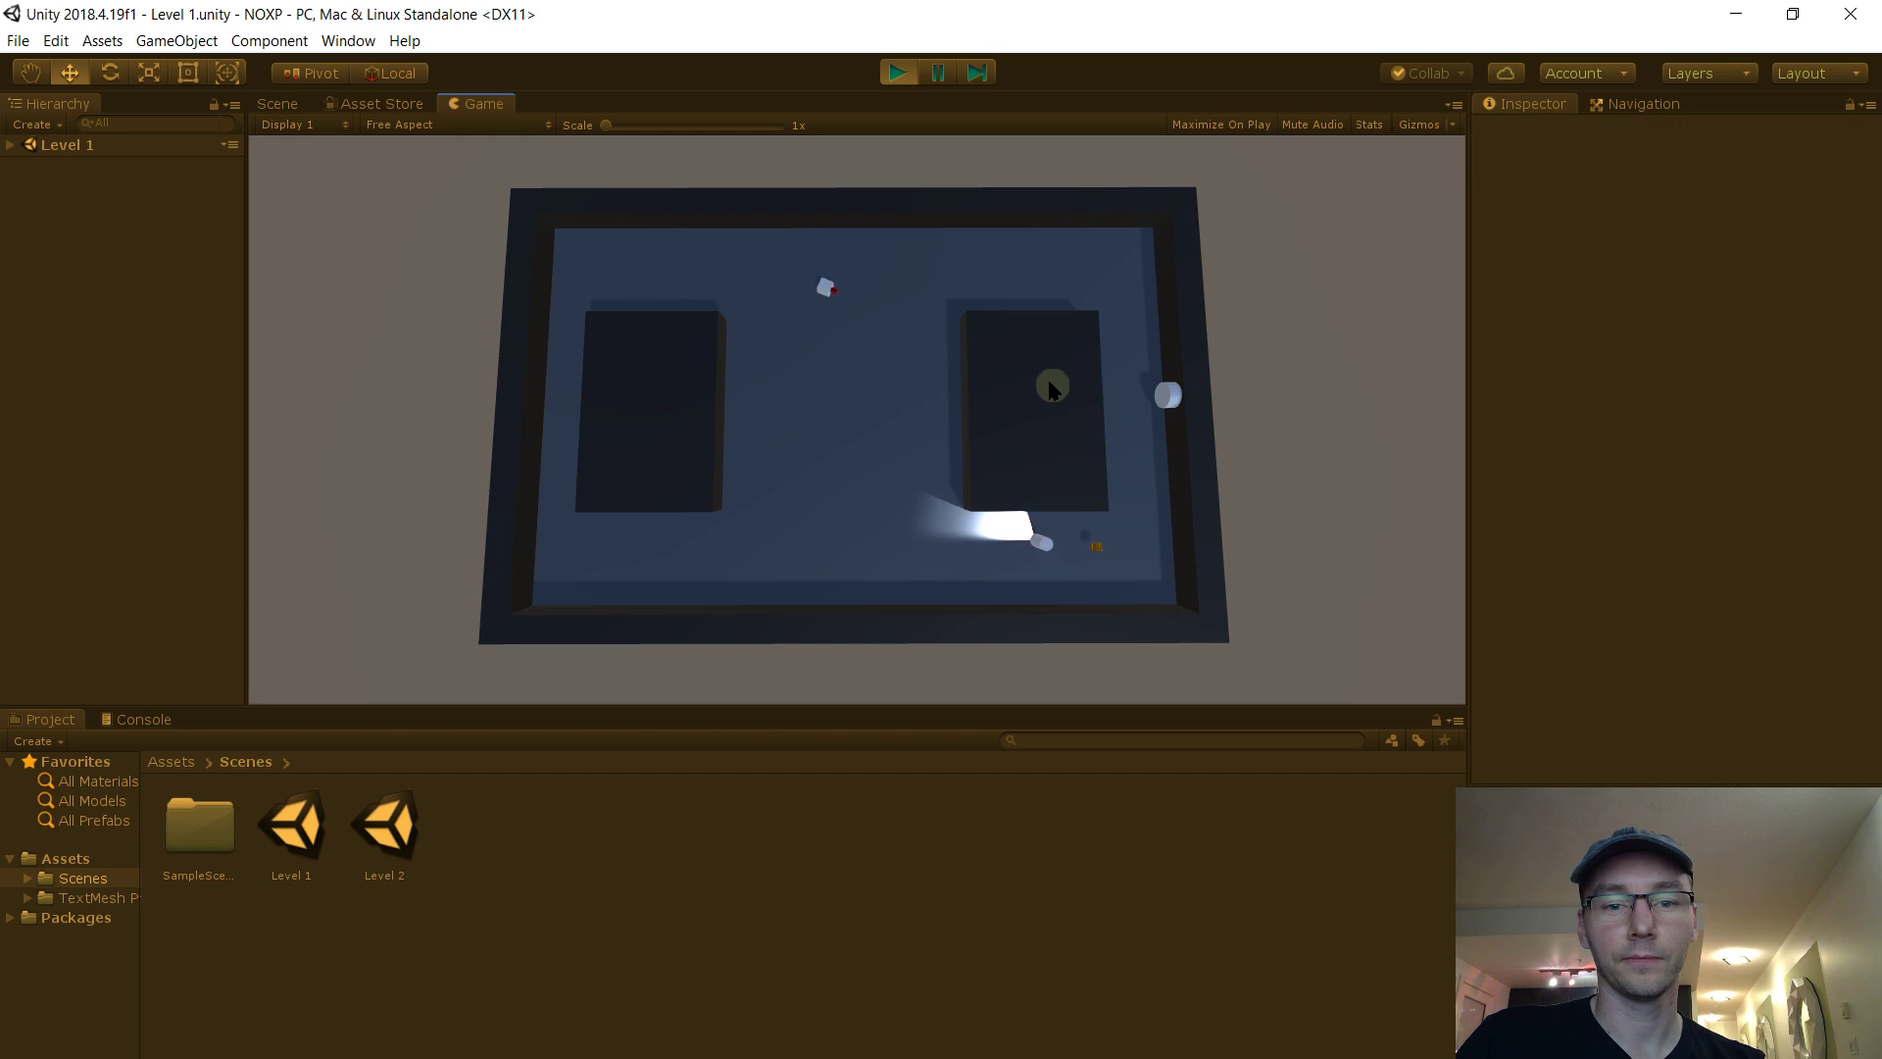
{"action": "key", "text": "ctrl+p"}
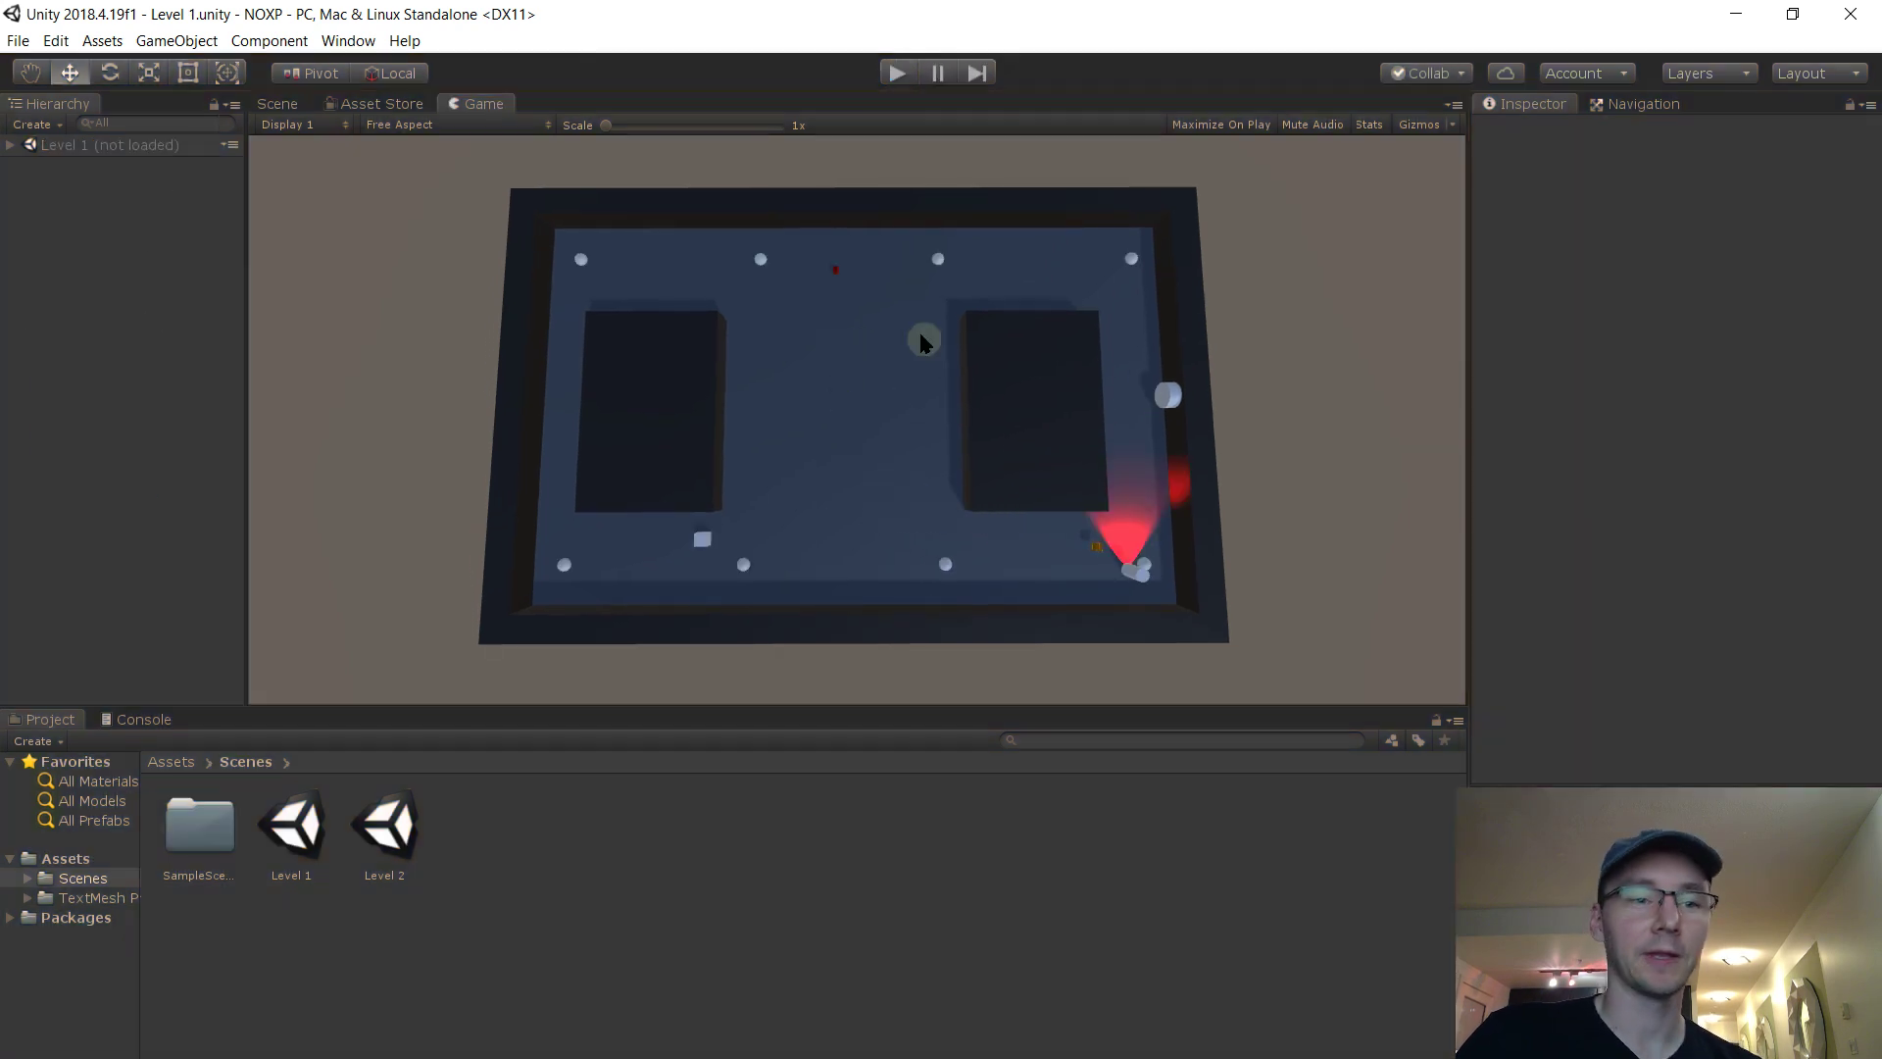
Check Enemy Spawner (1)'s settings in Level 1, and add an instance of the Enemy Spawner prefab from Assets to the scene
{"action": "left_click", "coordinate": [149, 516]}
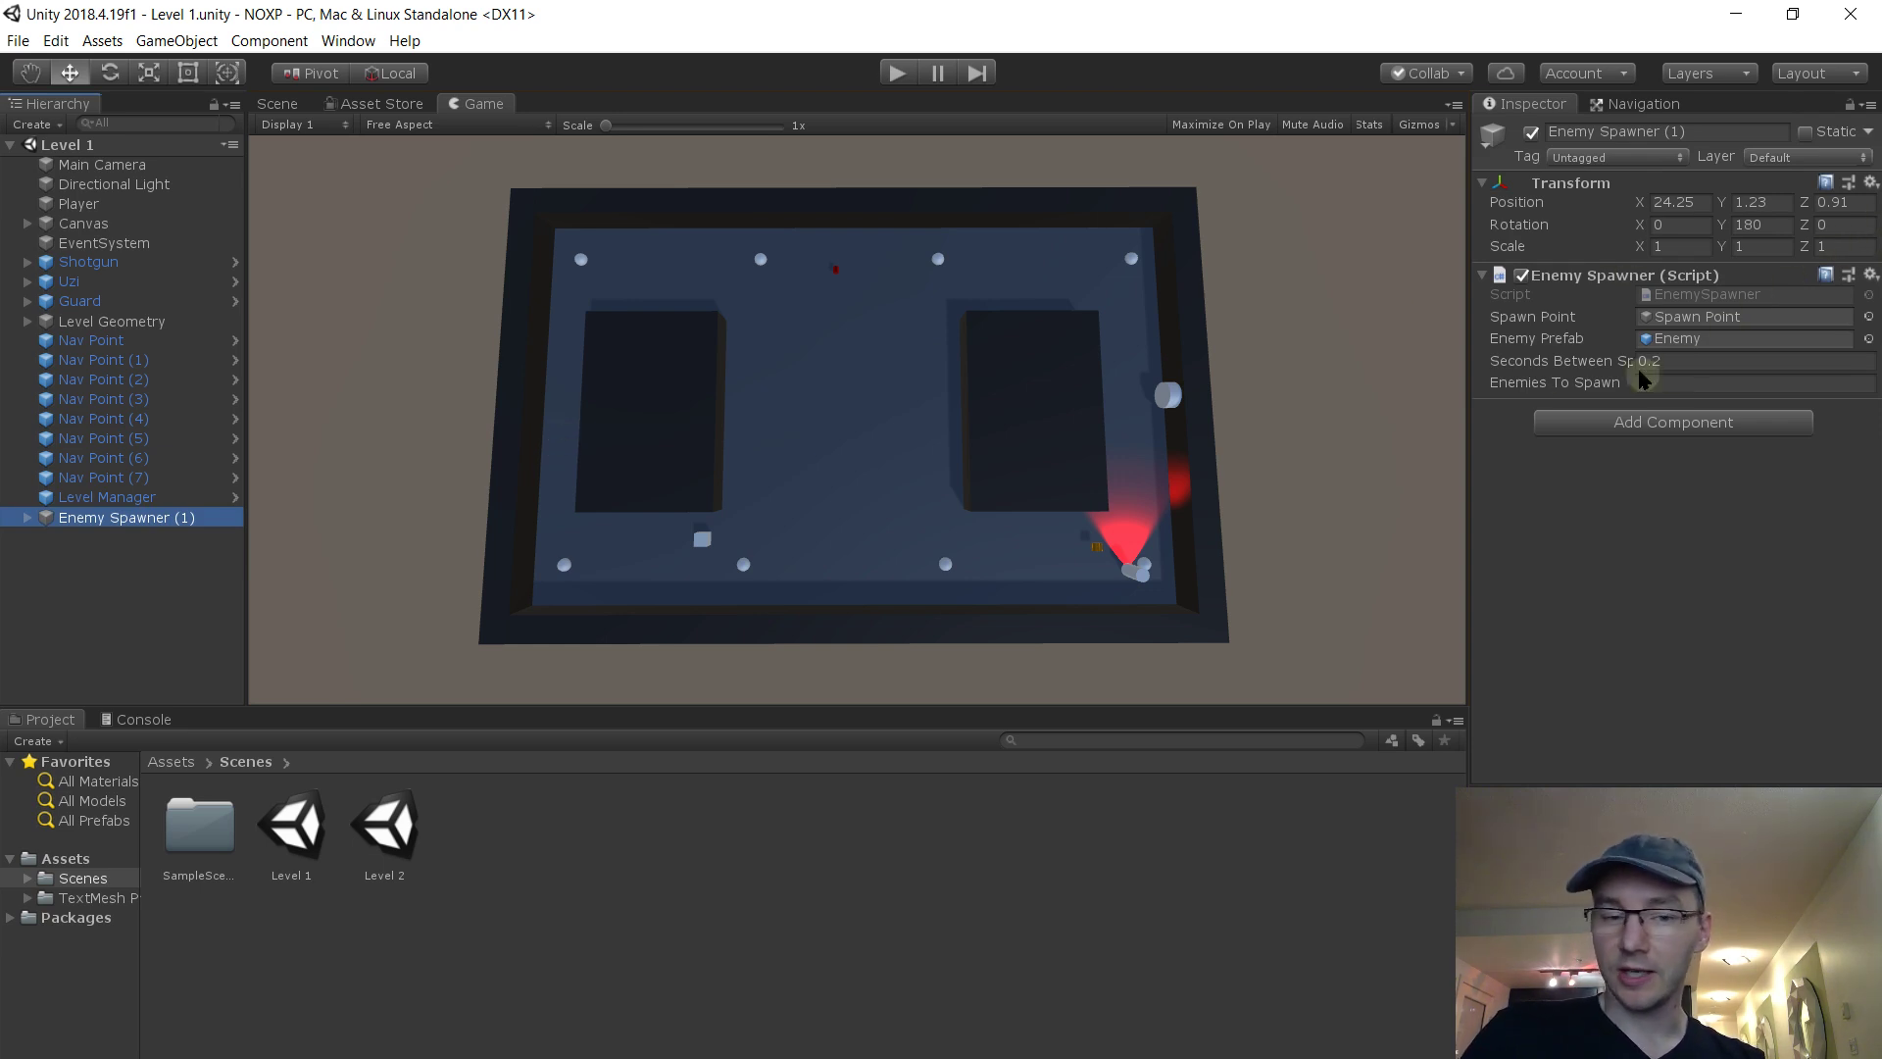
{"action": "left_click", "coordinate": [75, 863]}
{"action": "scroll", "coordinate": [625, 950], "scroll_direction": "down", "scroll_amount": 1}
{"action": "scroll", "coordinate": [624, 951], "scroll_direction": "up", "scroll_amount": 1}
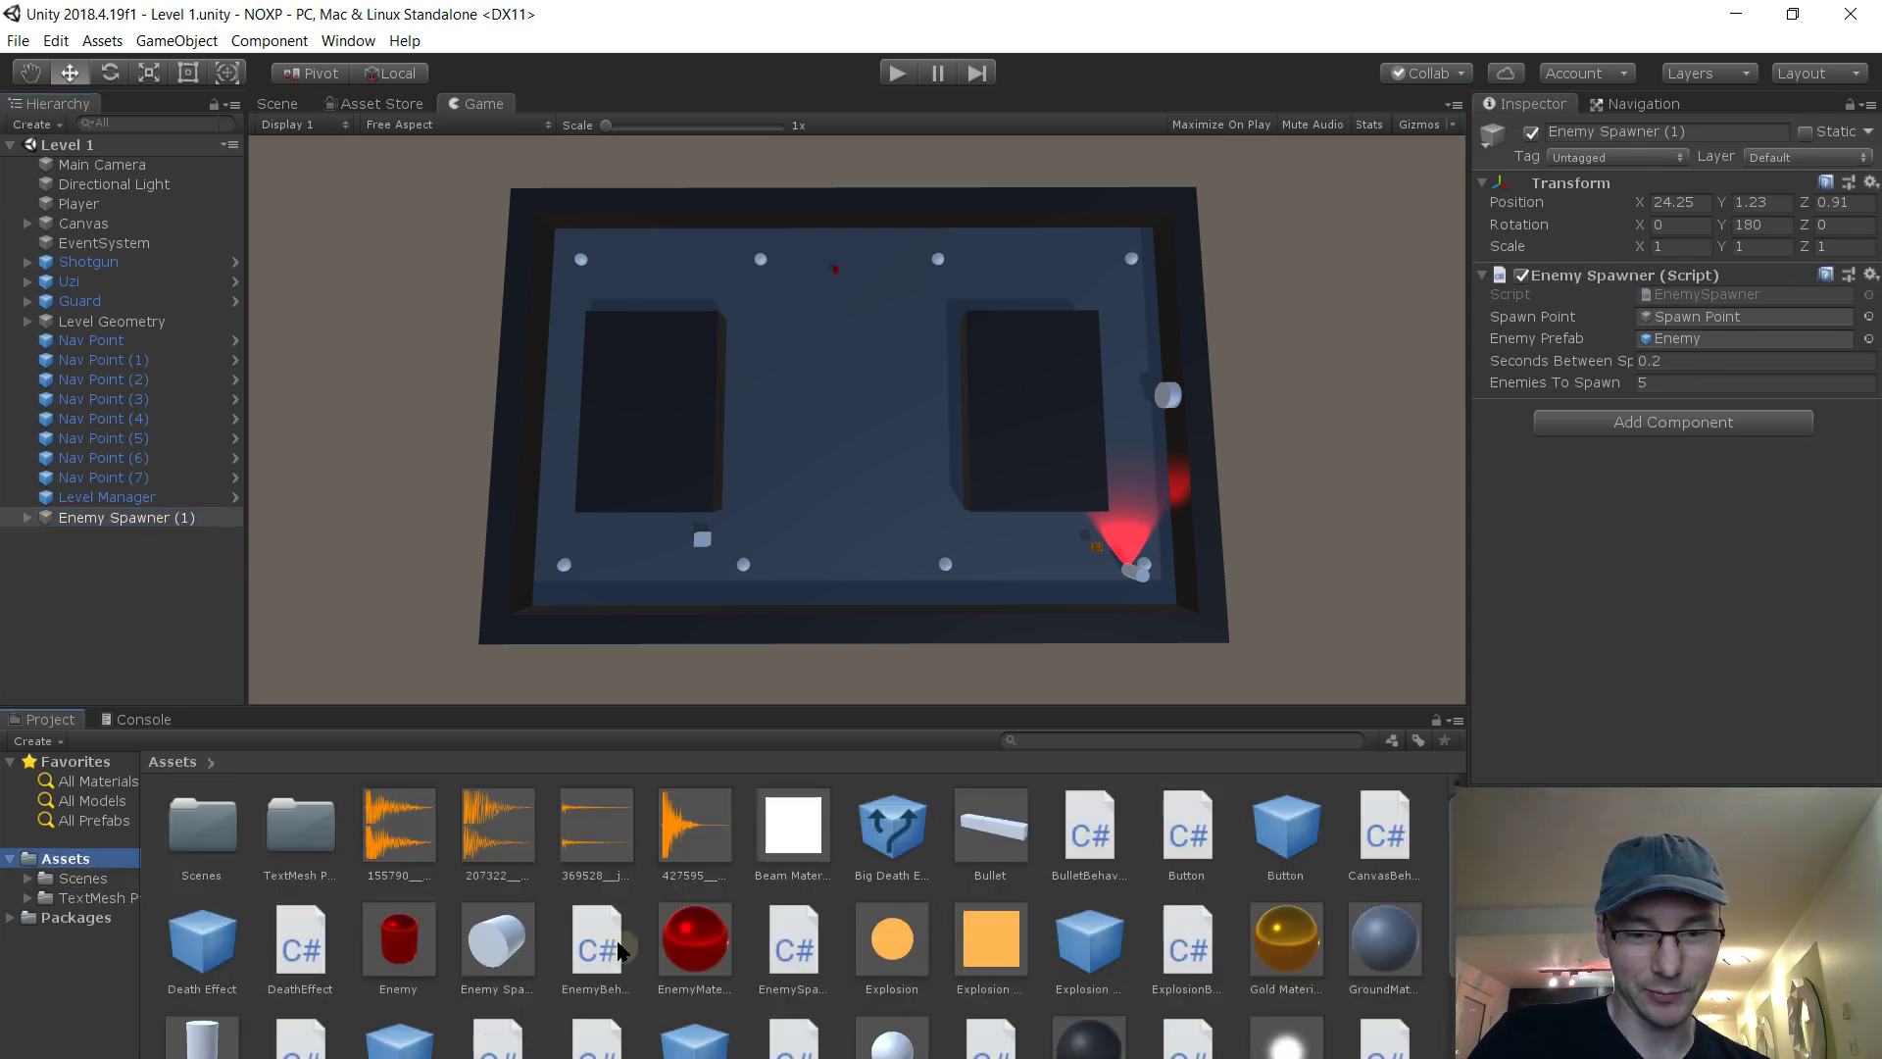
{"action": "left_click_drag", "start_coordinate": [497, 941], "coordinate": [162, 623]}
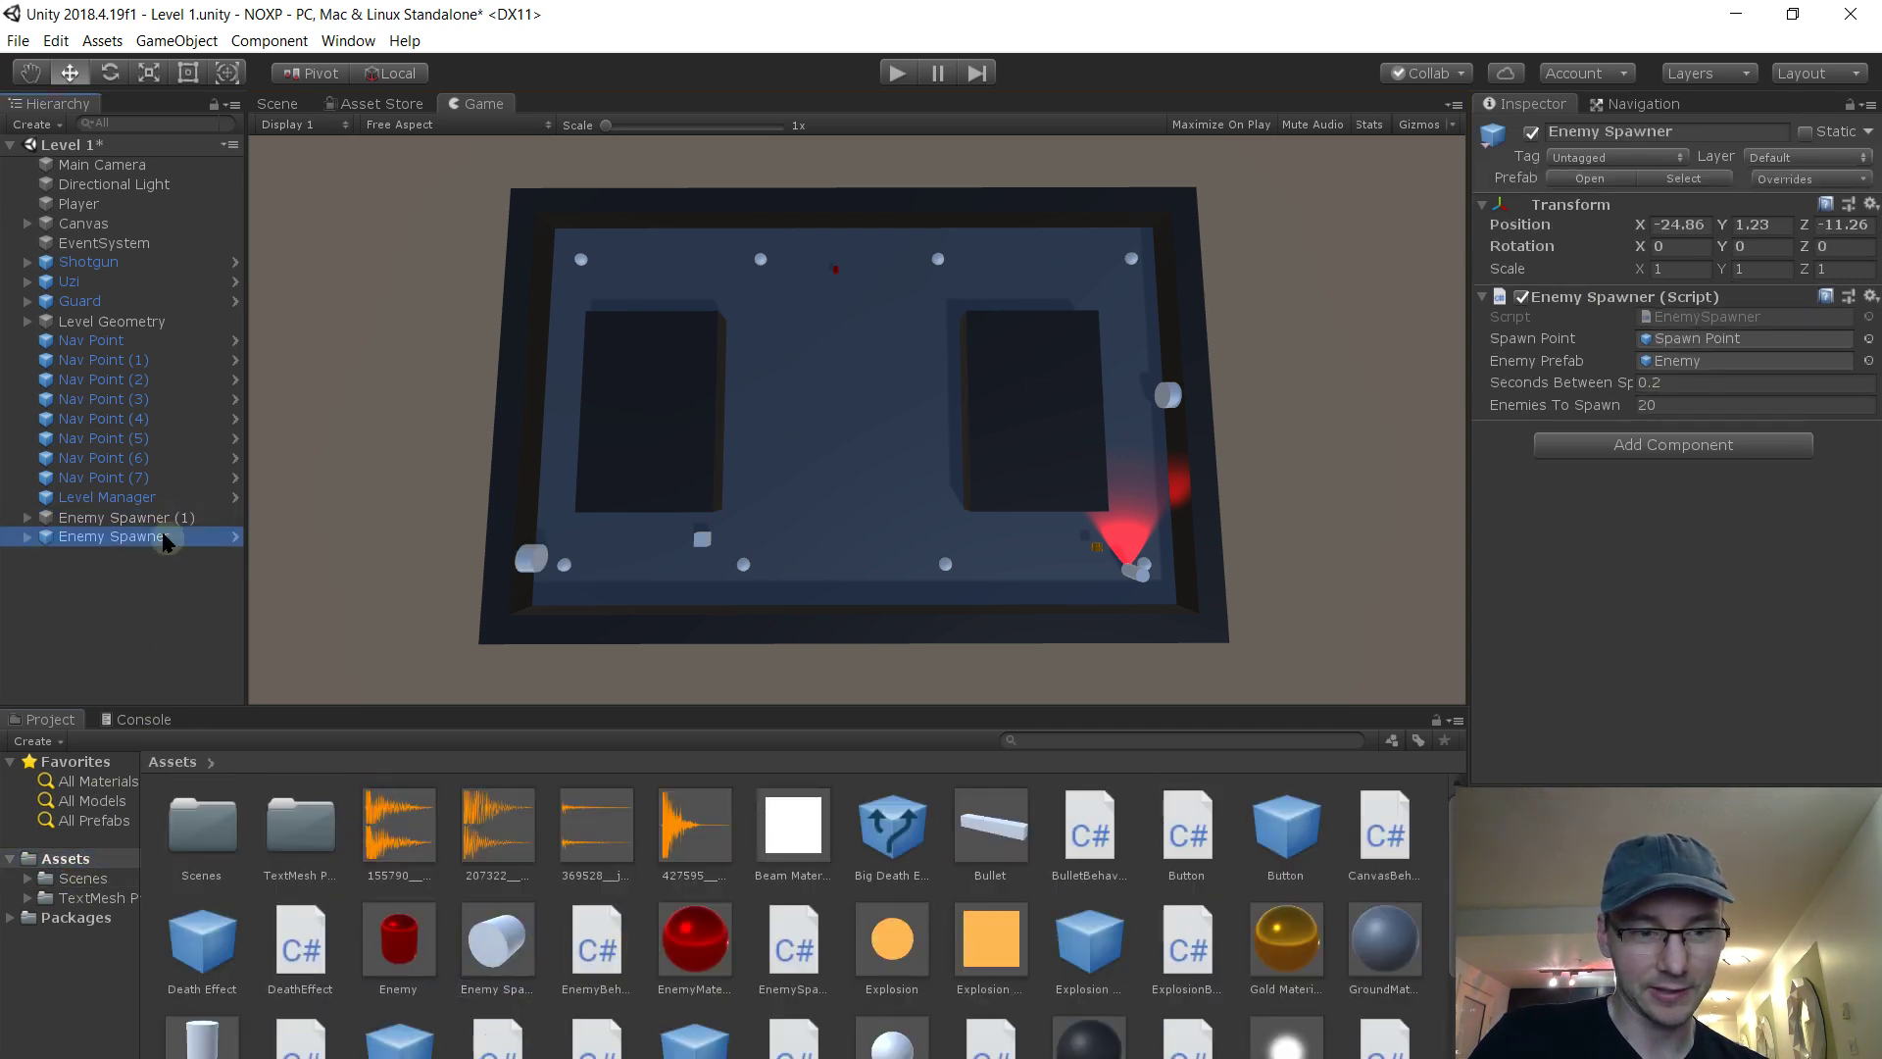
Copy the Transform component of Enemy Spawner (1) and paste its values onto the new Enemy Spawner
{"action": "left_click", "coordinate": [162, 522]}
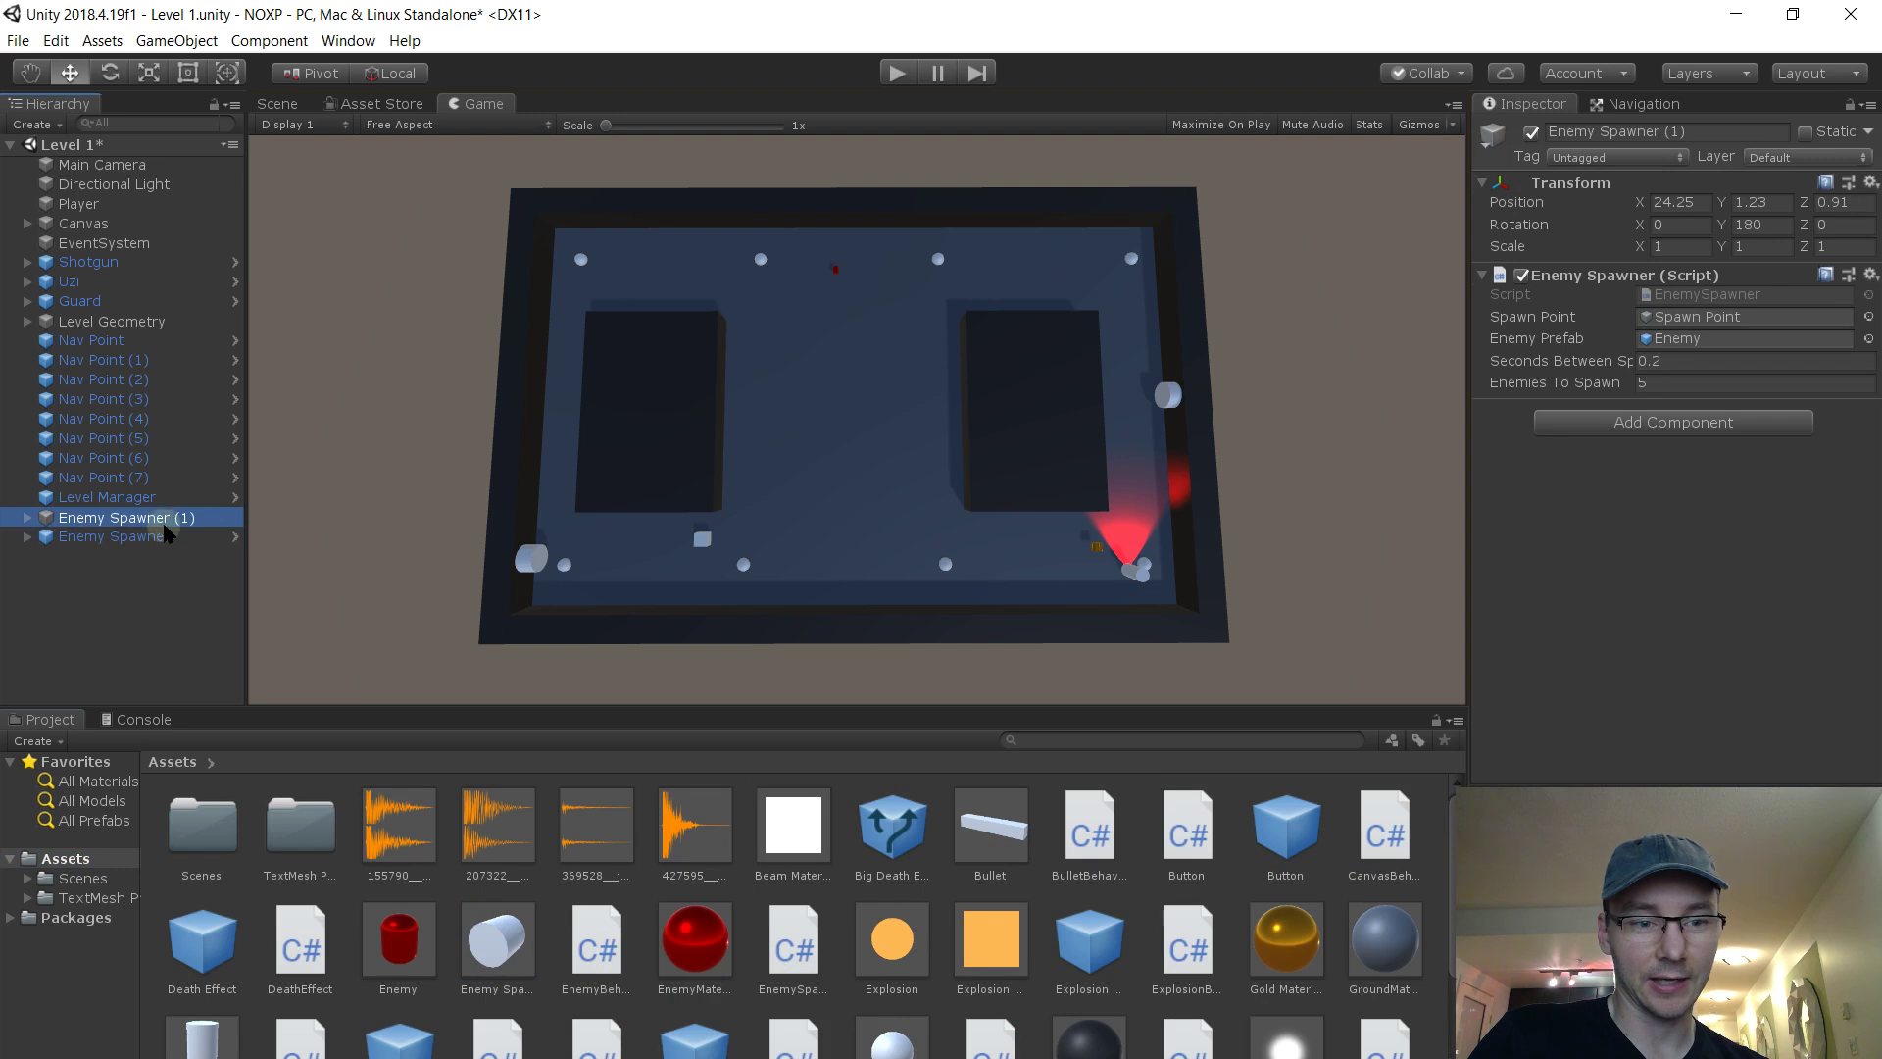
{"action": "left_click", "coordinate": [1870, 184]}
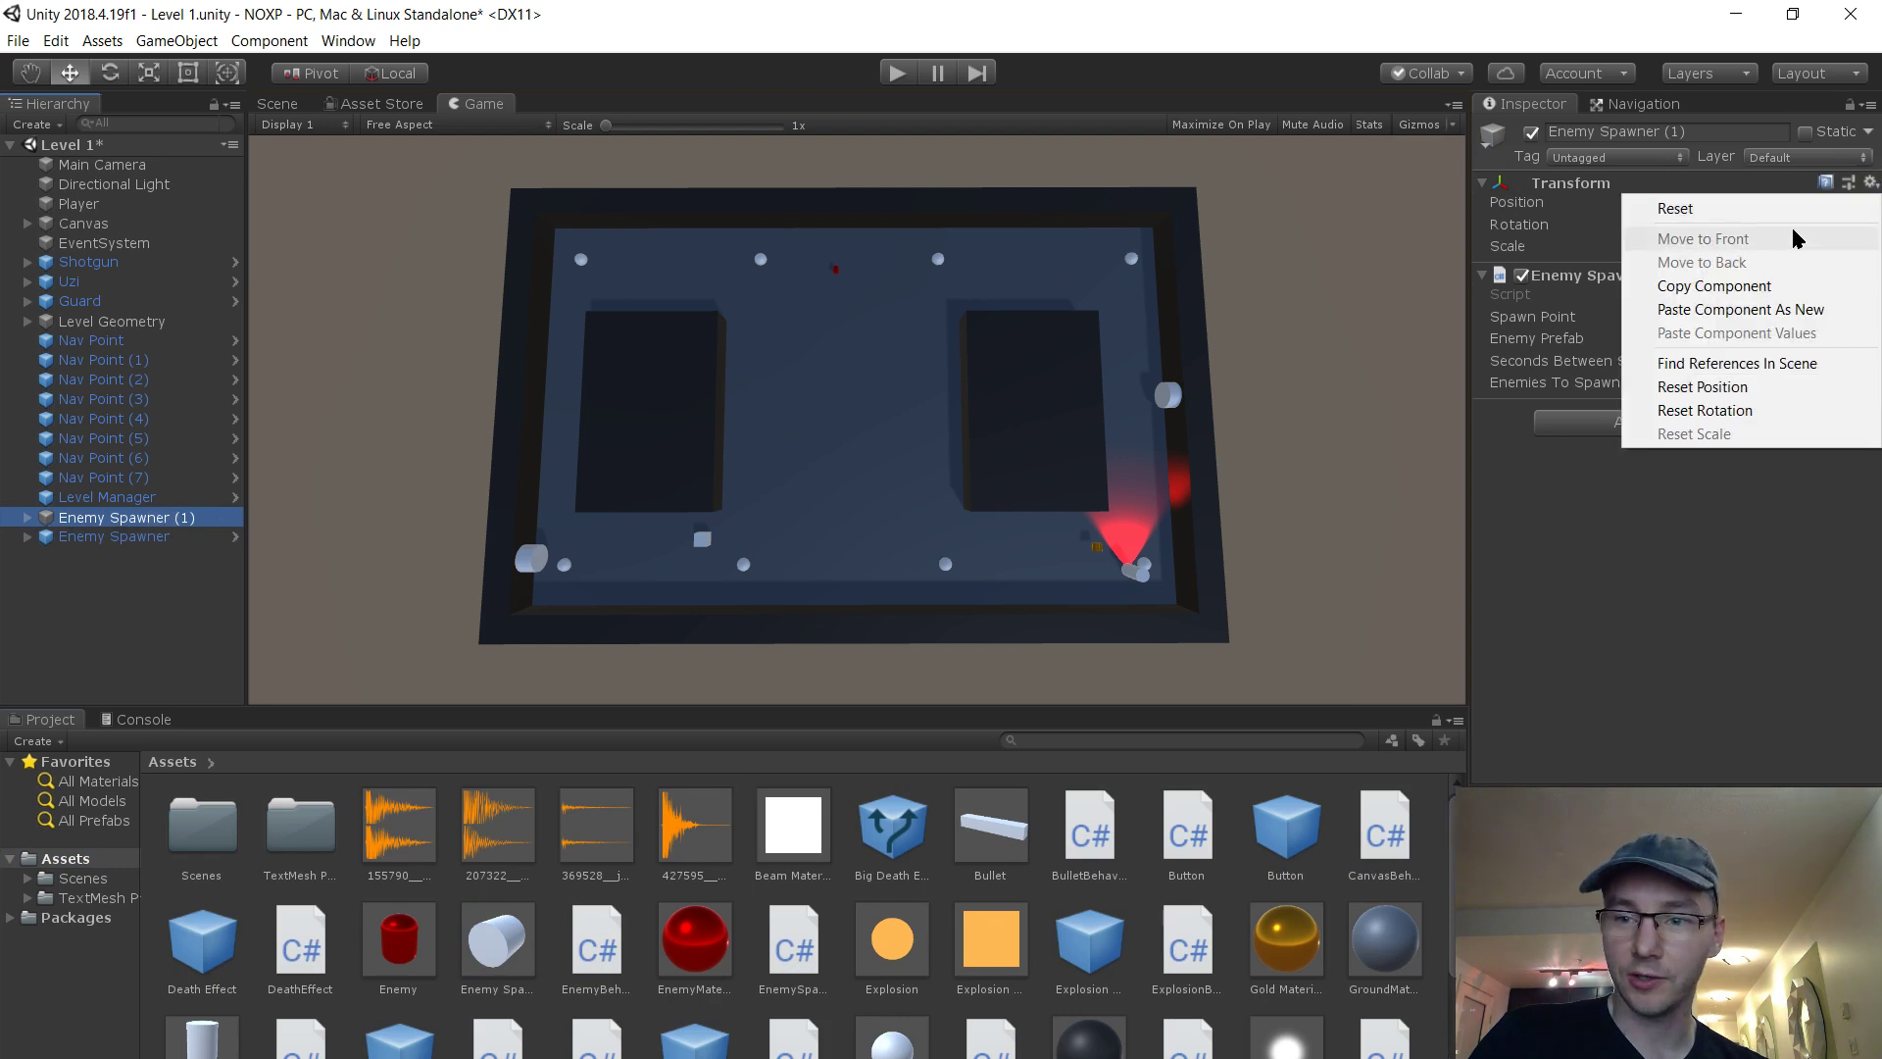
{"action": "left_click", "coordinate": [1722, 288]}
{"action": "left_click", "coordinate": [277, 104]}
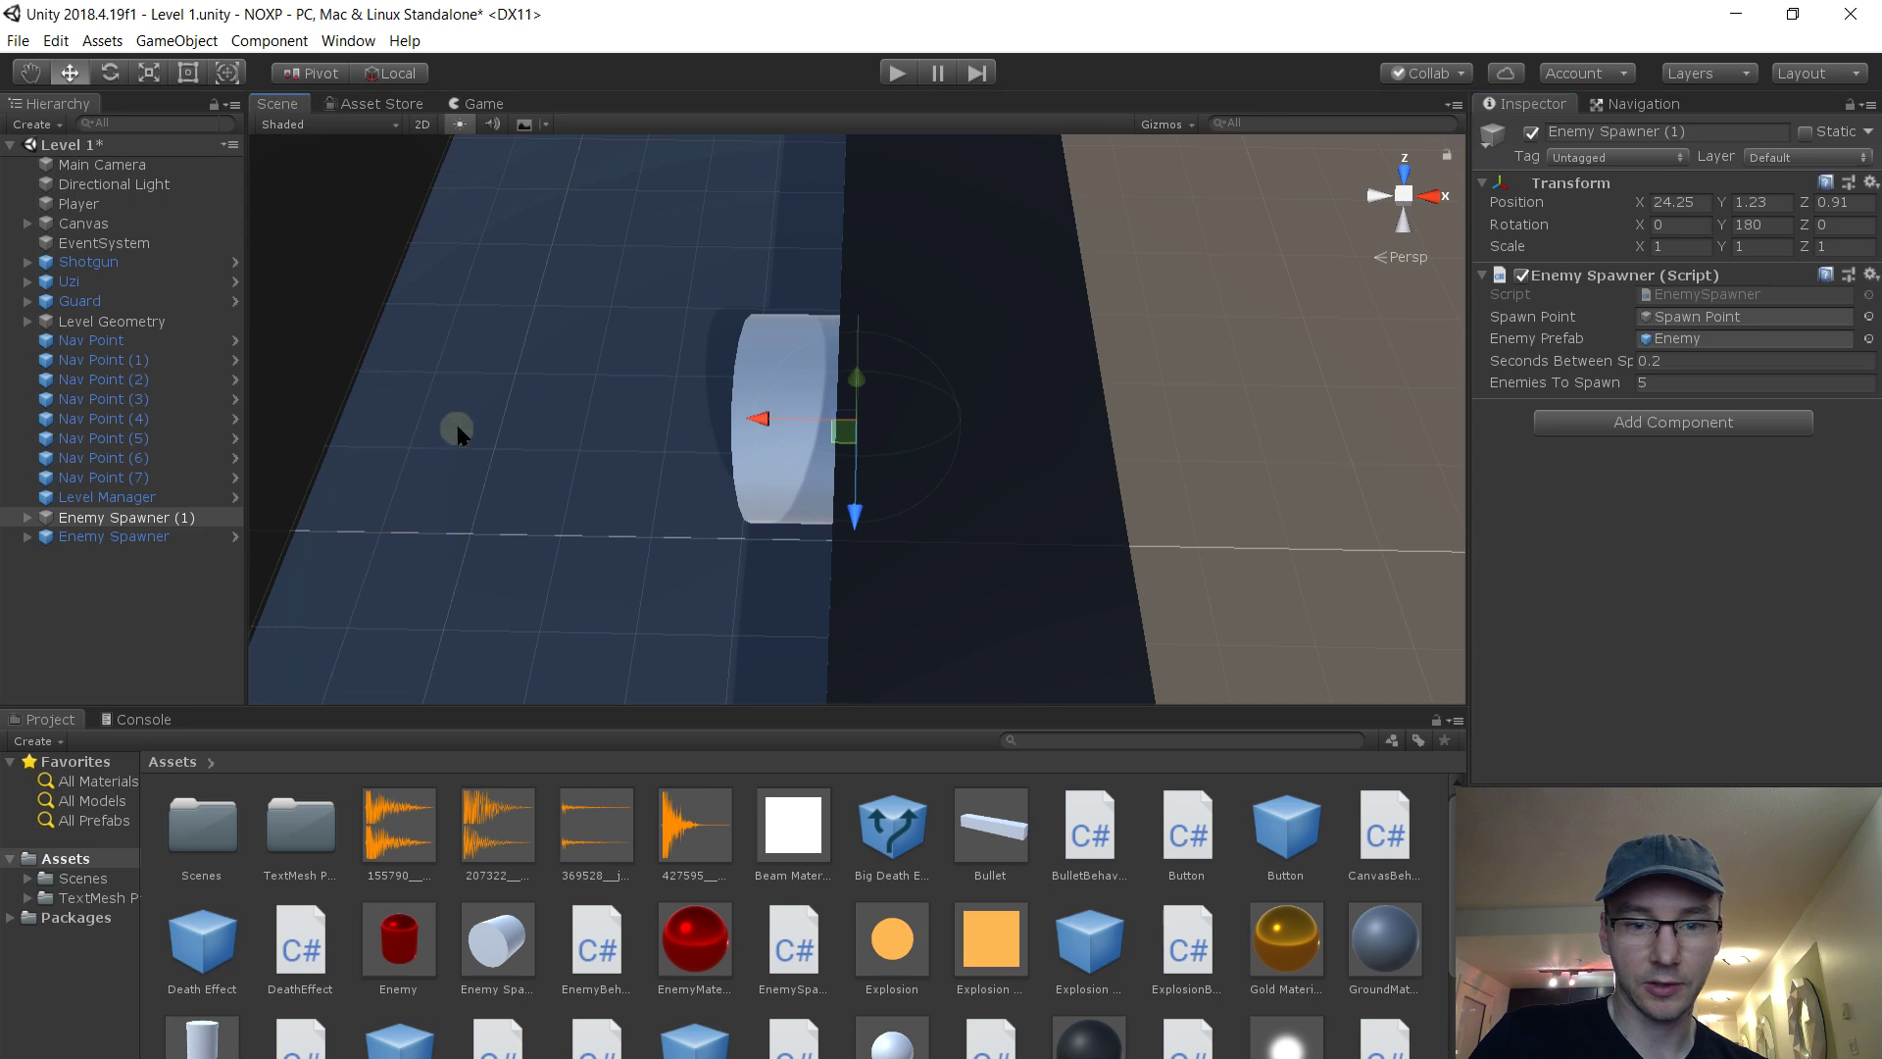
{"action": "scroll", "coordinate": [461, 431], "scroll_direction": "down", "scroll_amount": 10}
{"action": "left_click_drag", "start_coordinate": [493, 498], "coordinate": [403, 450], "text": "alt"}
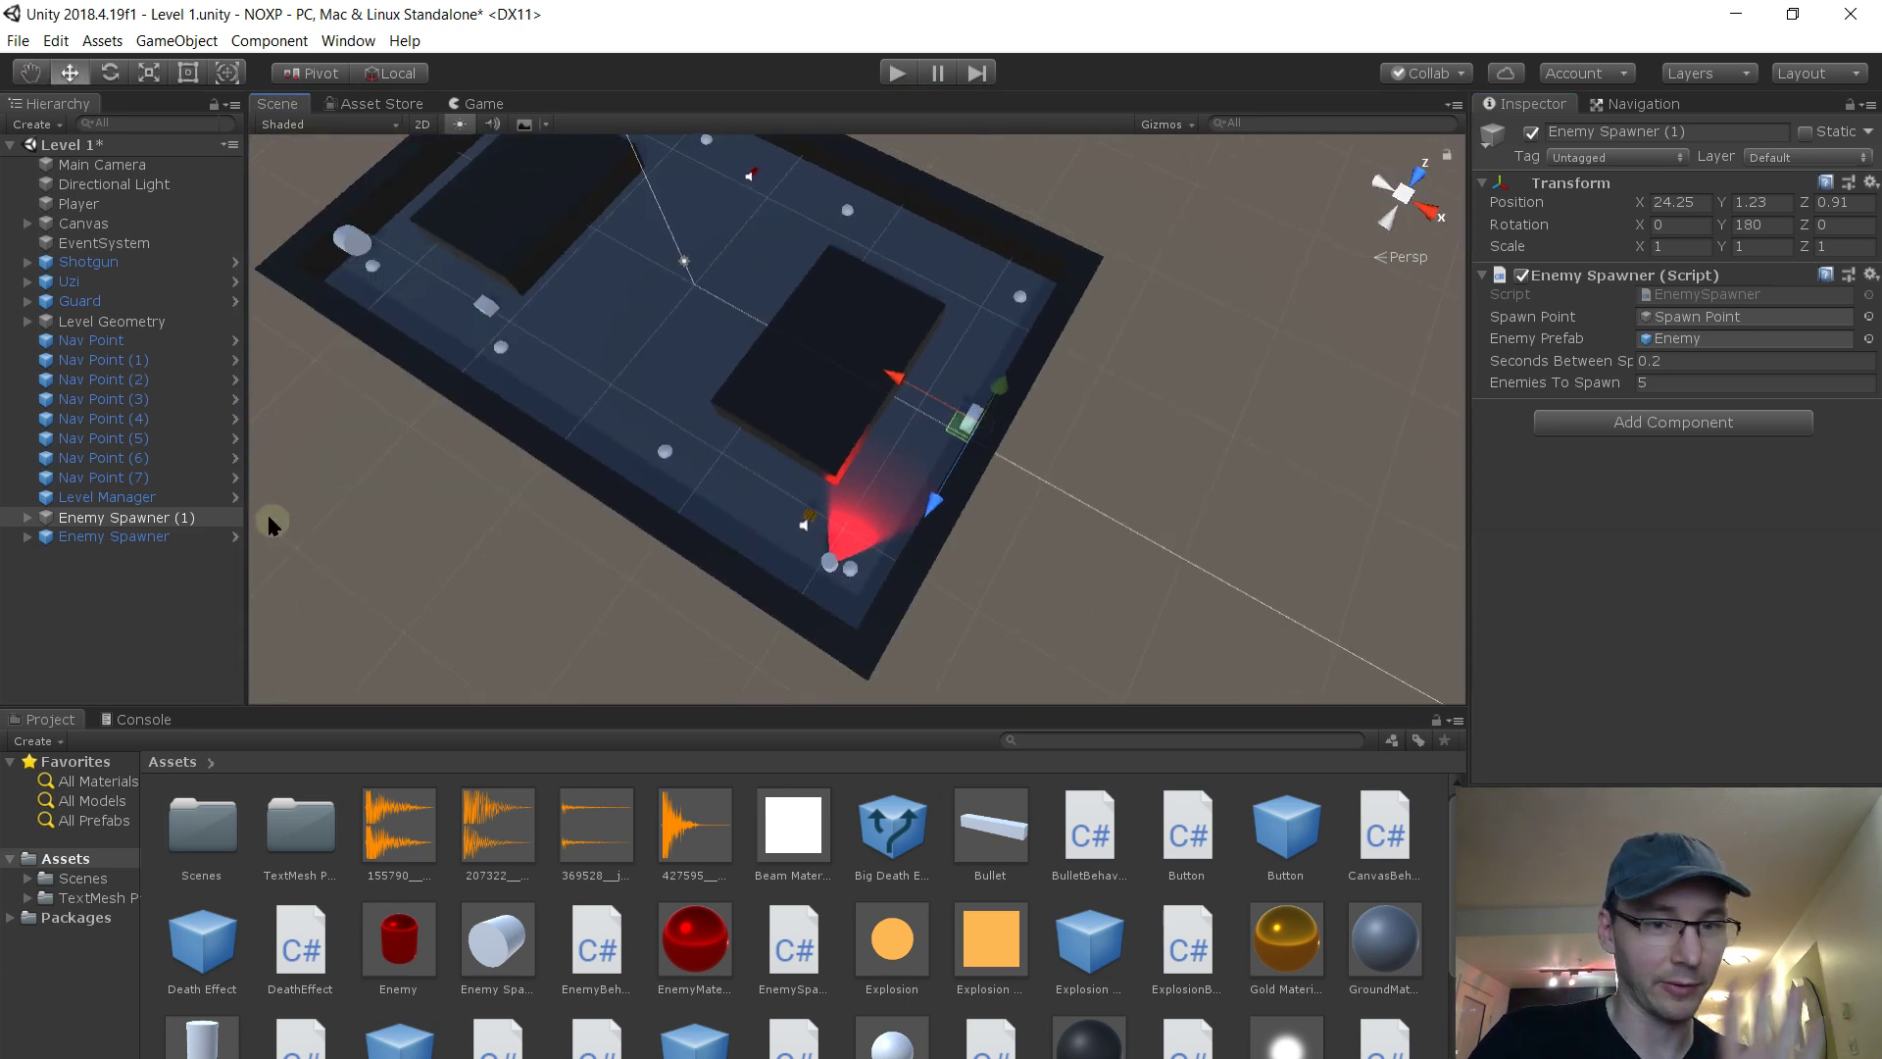
{"action": "left_click", "coordinate": [28, 536]}
{"action": "left_click", "coordinate": [84, 543]}
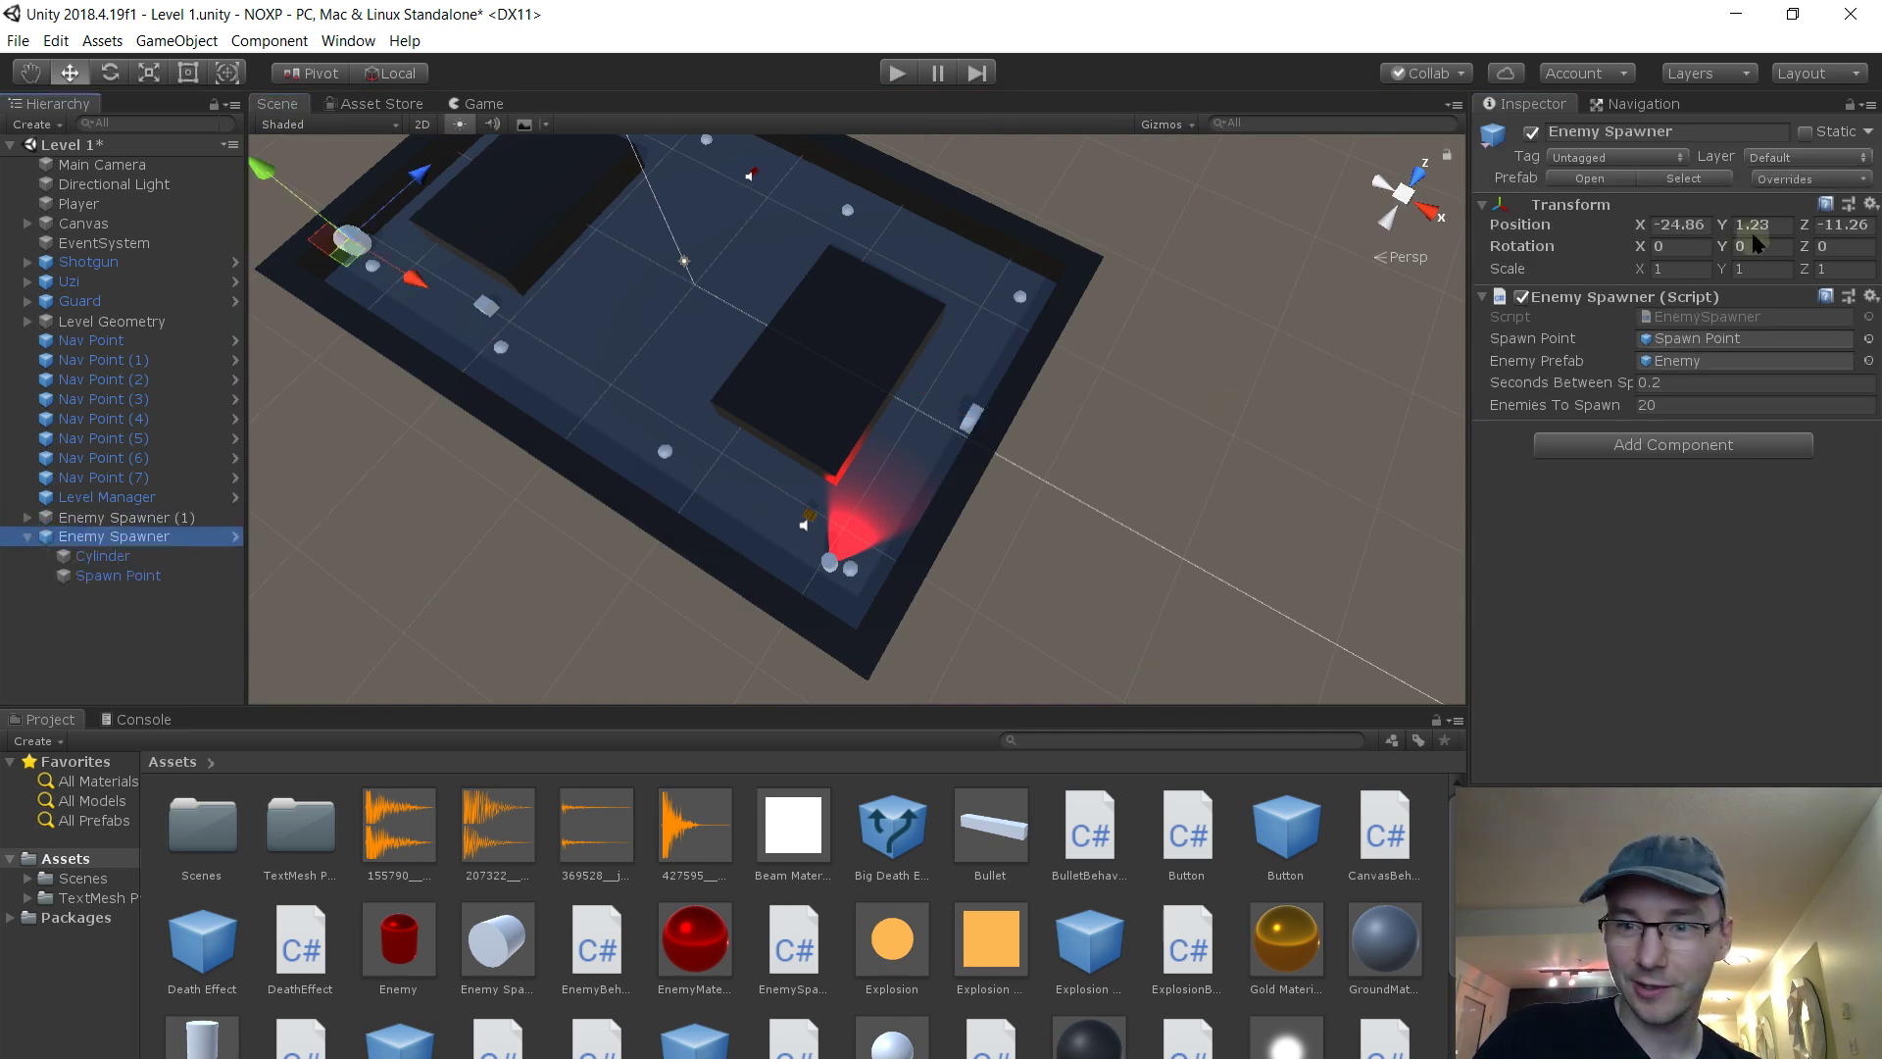
{"action": "left_click", "coordinate": [1870, 204]}
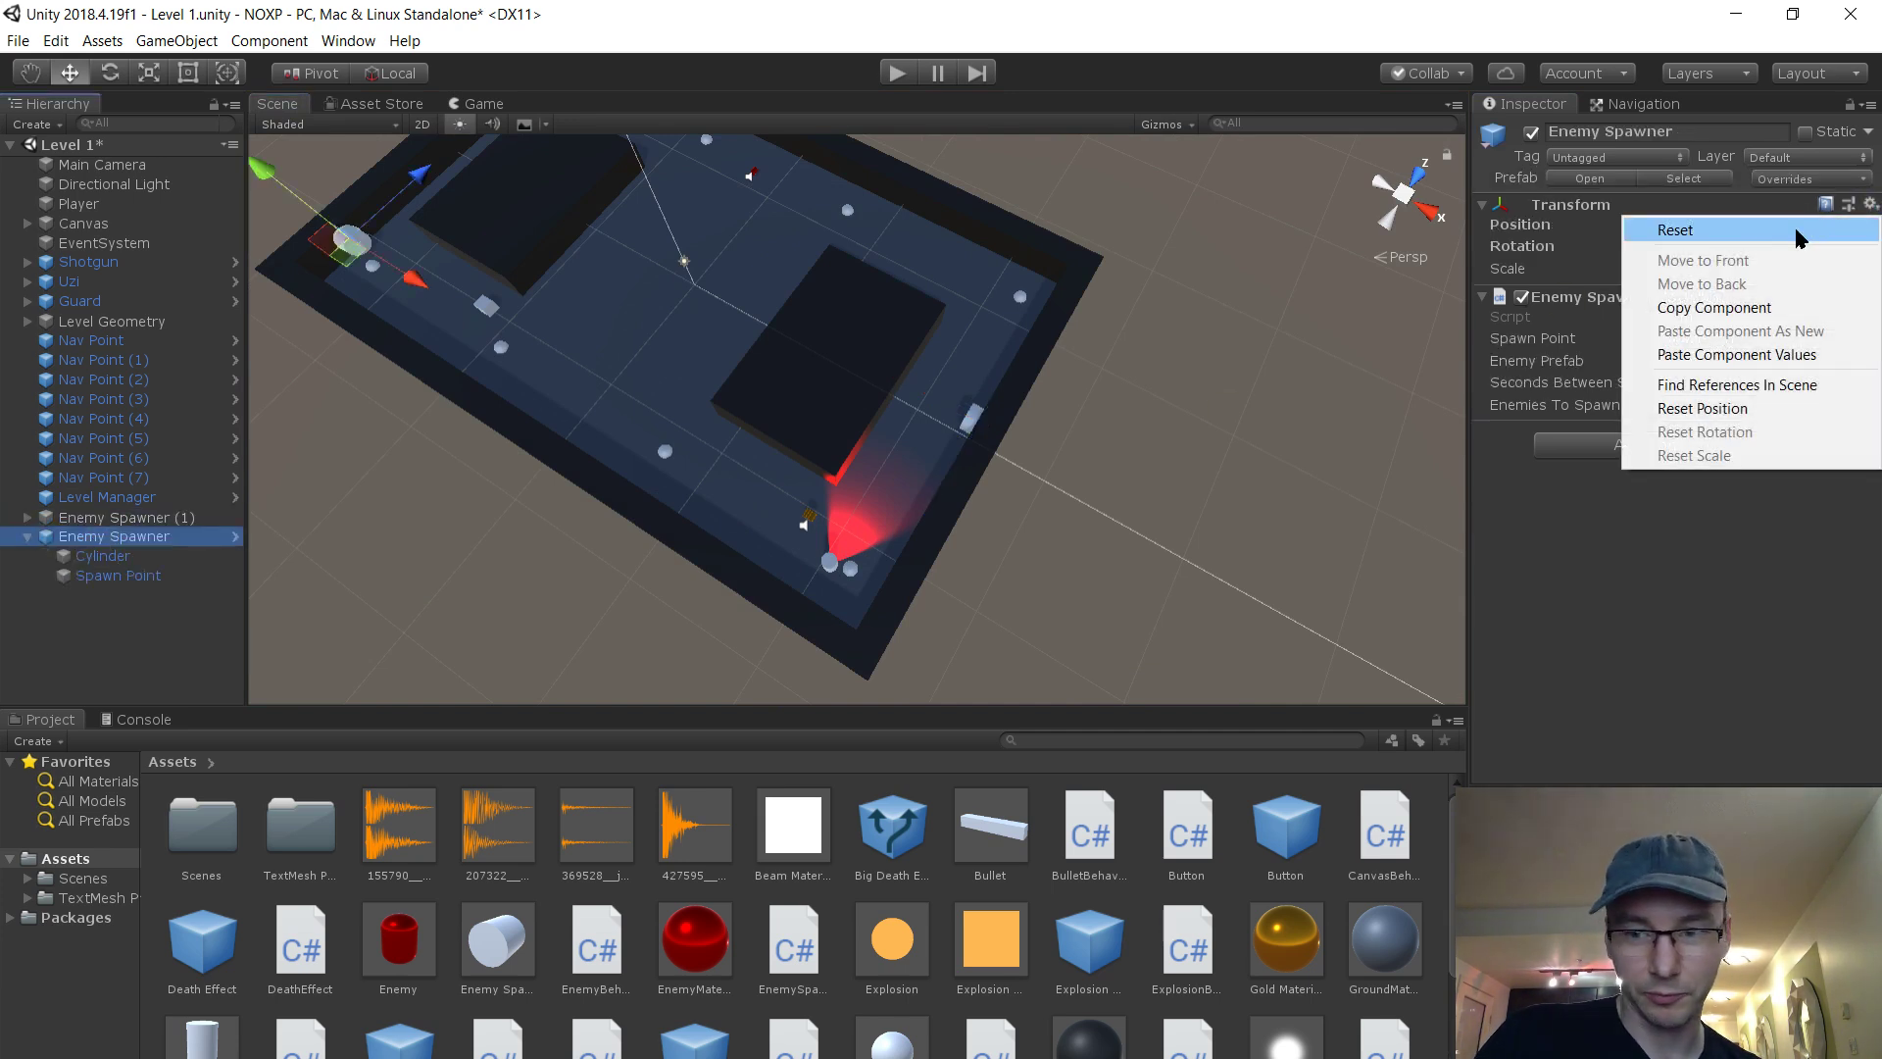
{"action": "left_click", "coordinate": [1722, 355]}
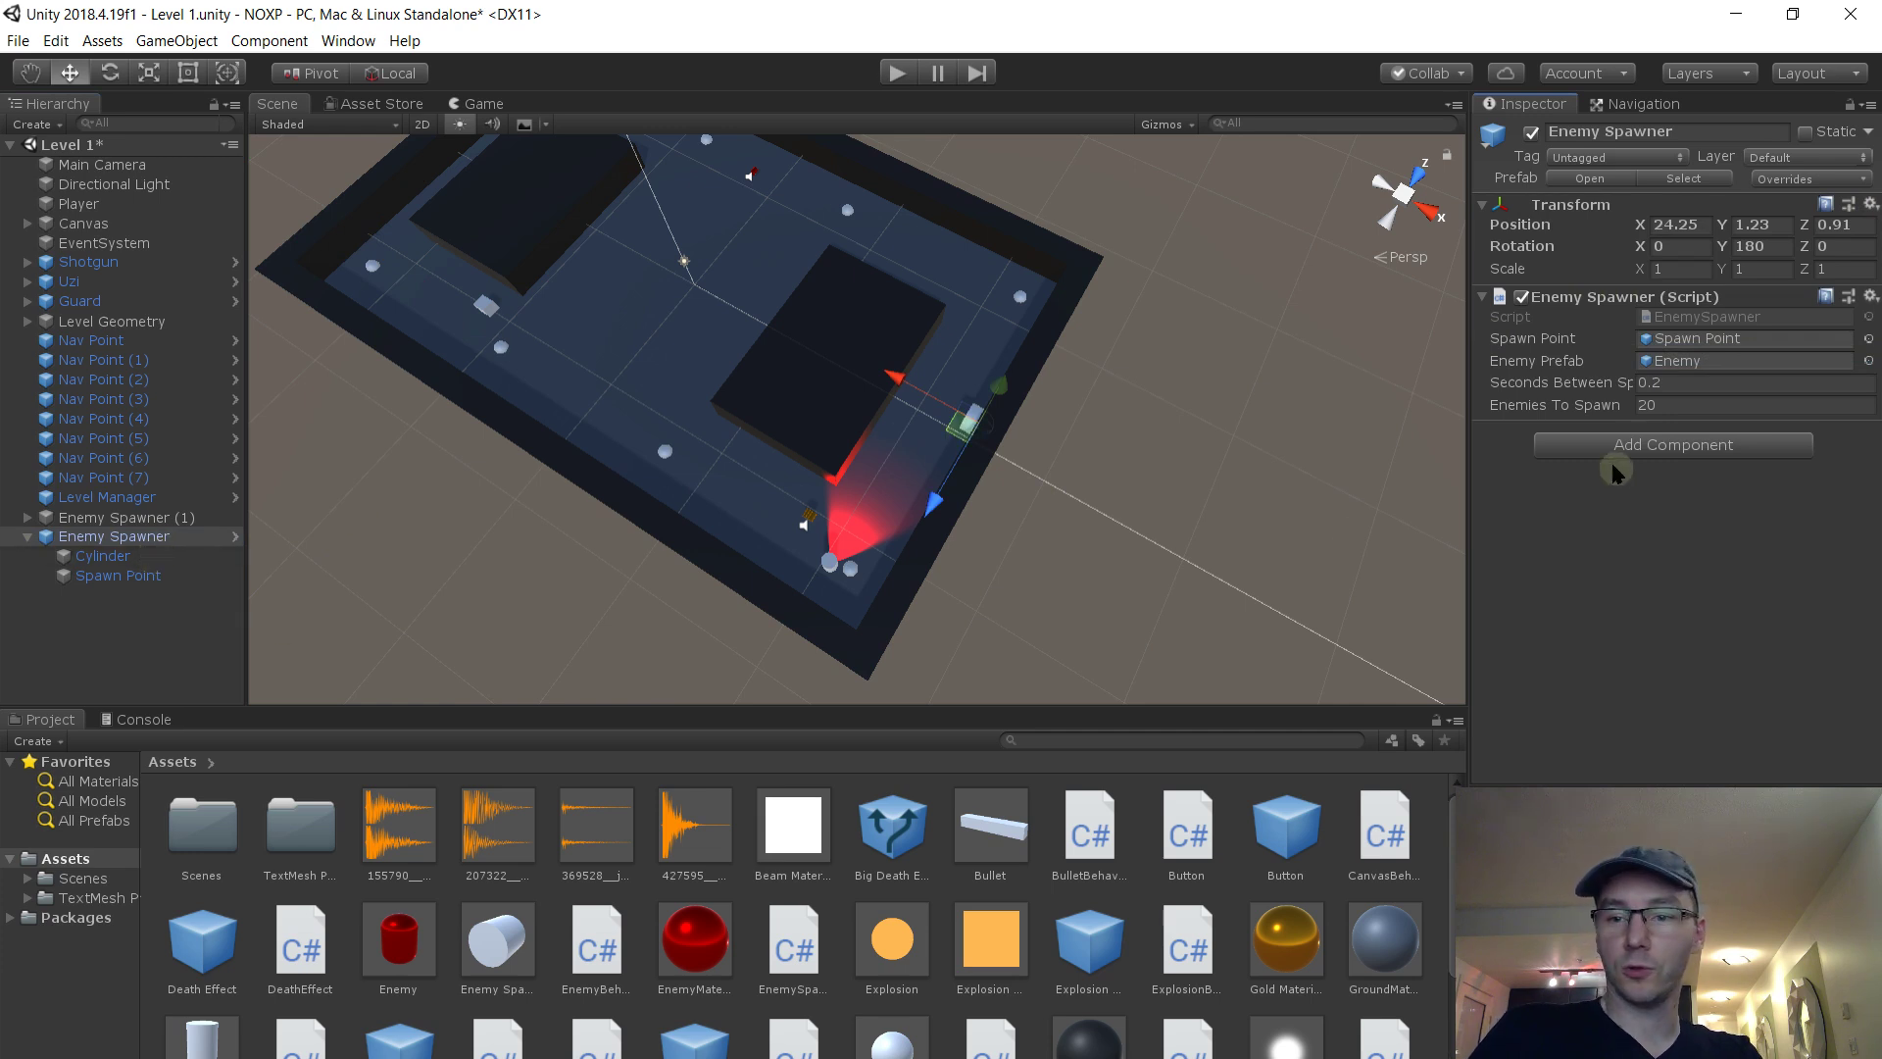
Set the new Enemy Spawner's Enemies To Spawn to 5 and check which object its Spawn Point references
{"action": "left_click", "coordinate": [175, 518]}
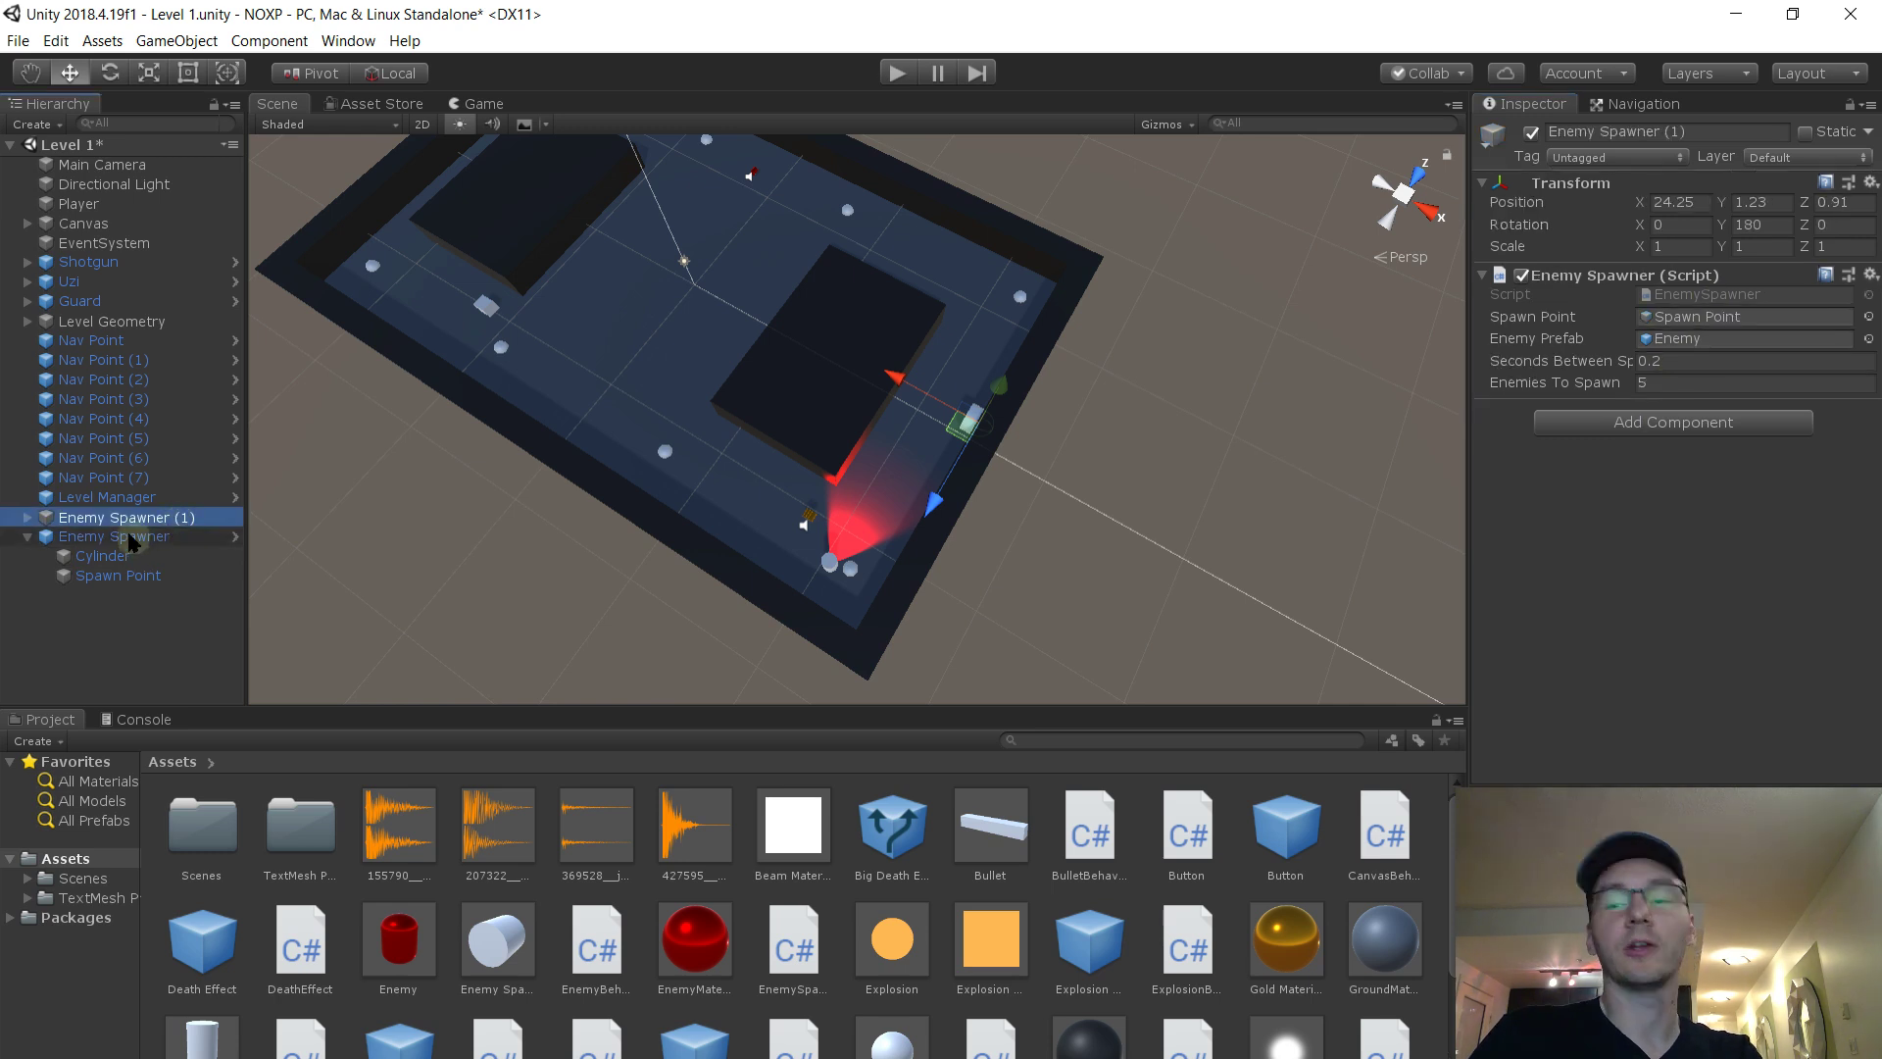
{"action": "left_click", "coordinate": [145, 538]}
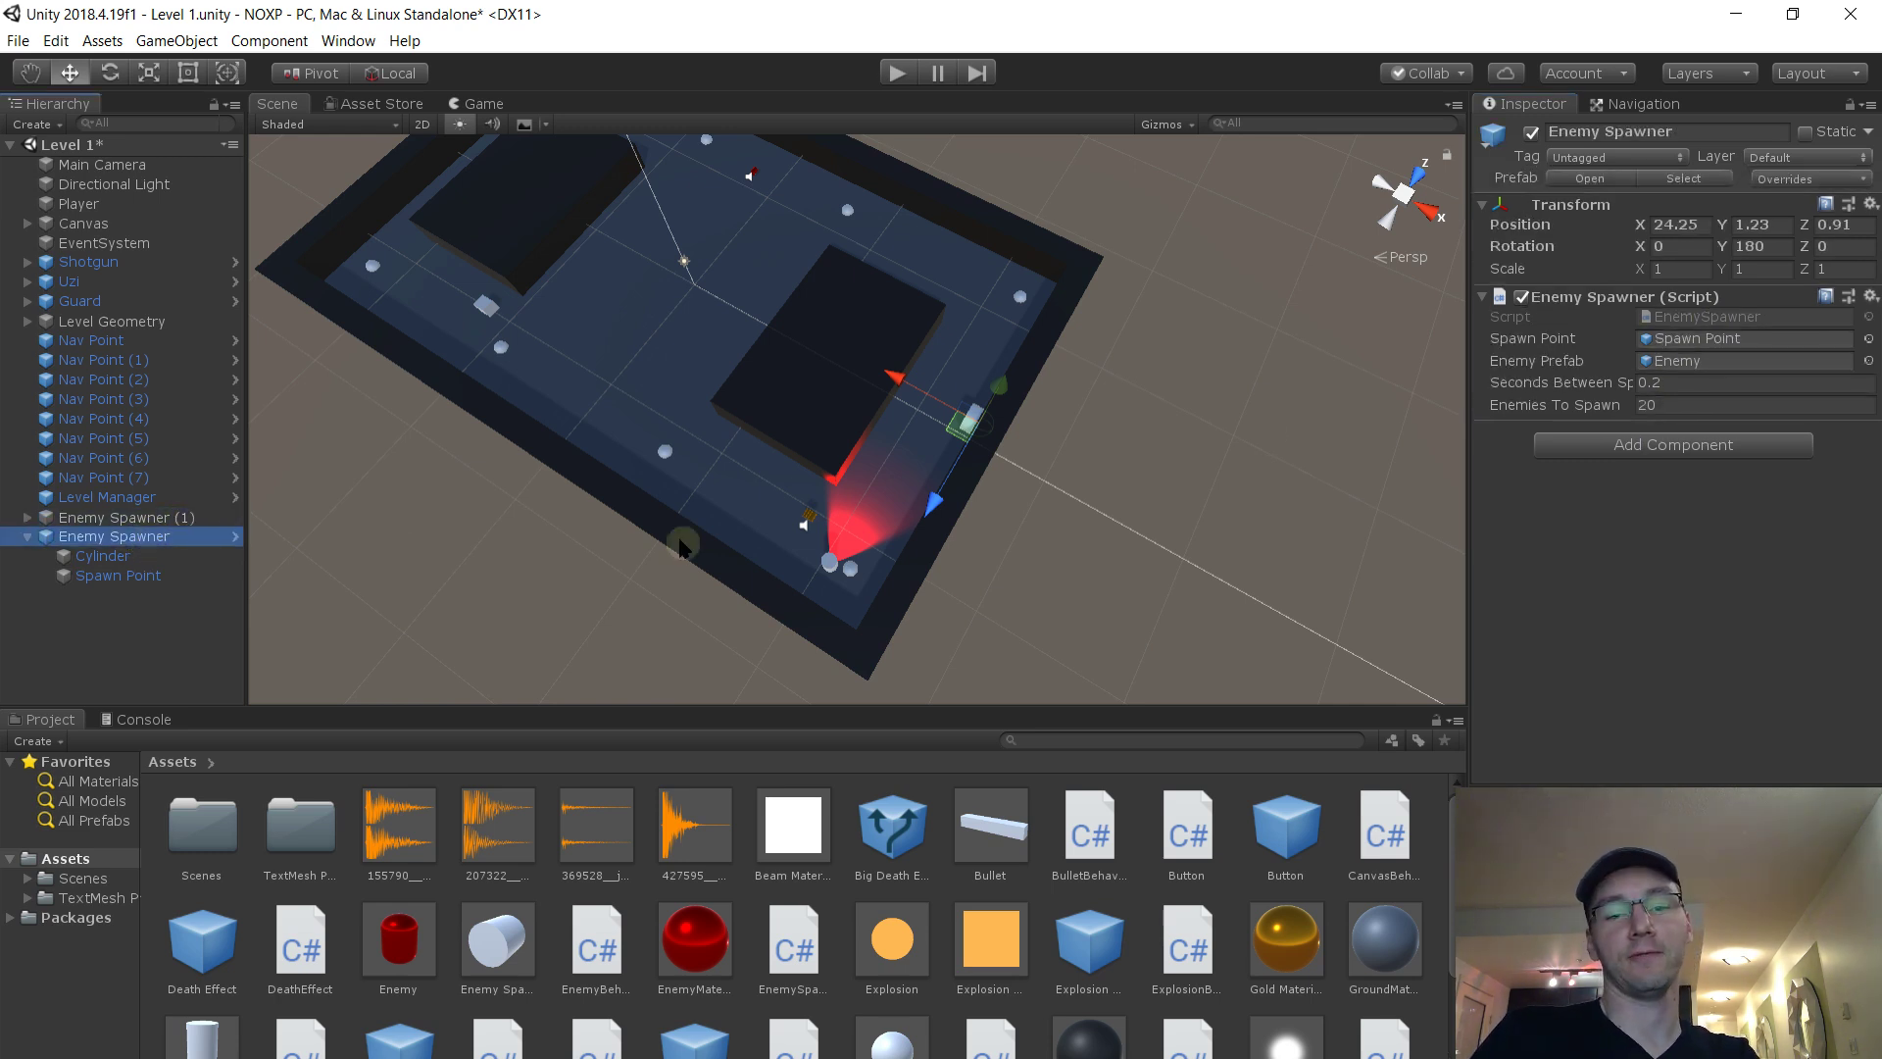
{"action": "left_click", "coordinate": [1666, 405]}
{"action": "type", "text": "5"}
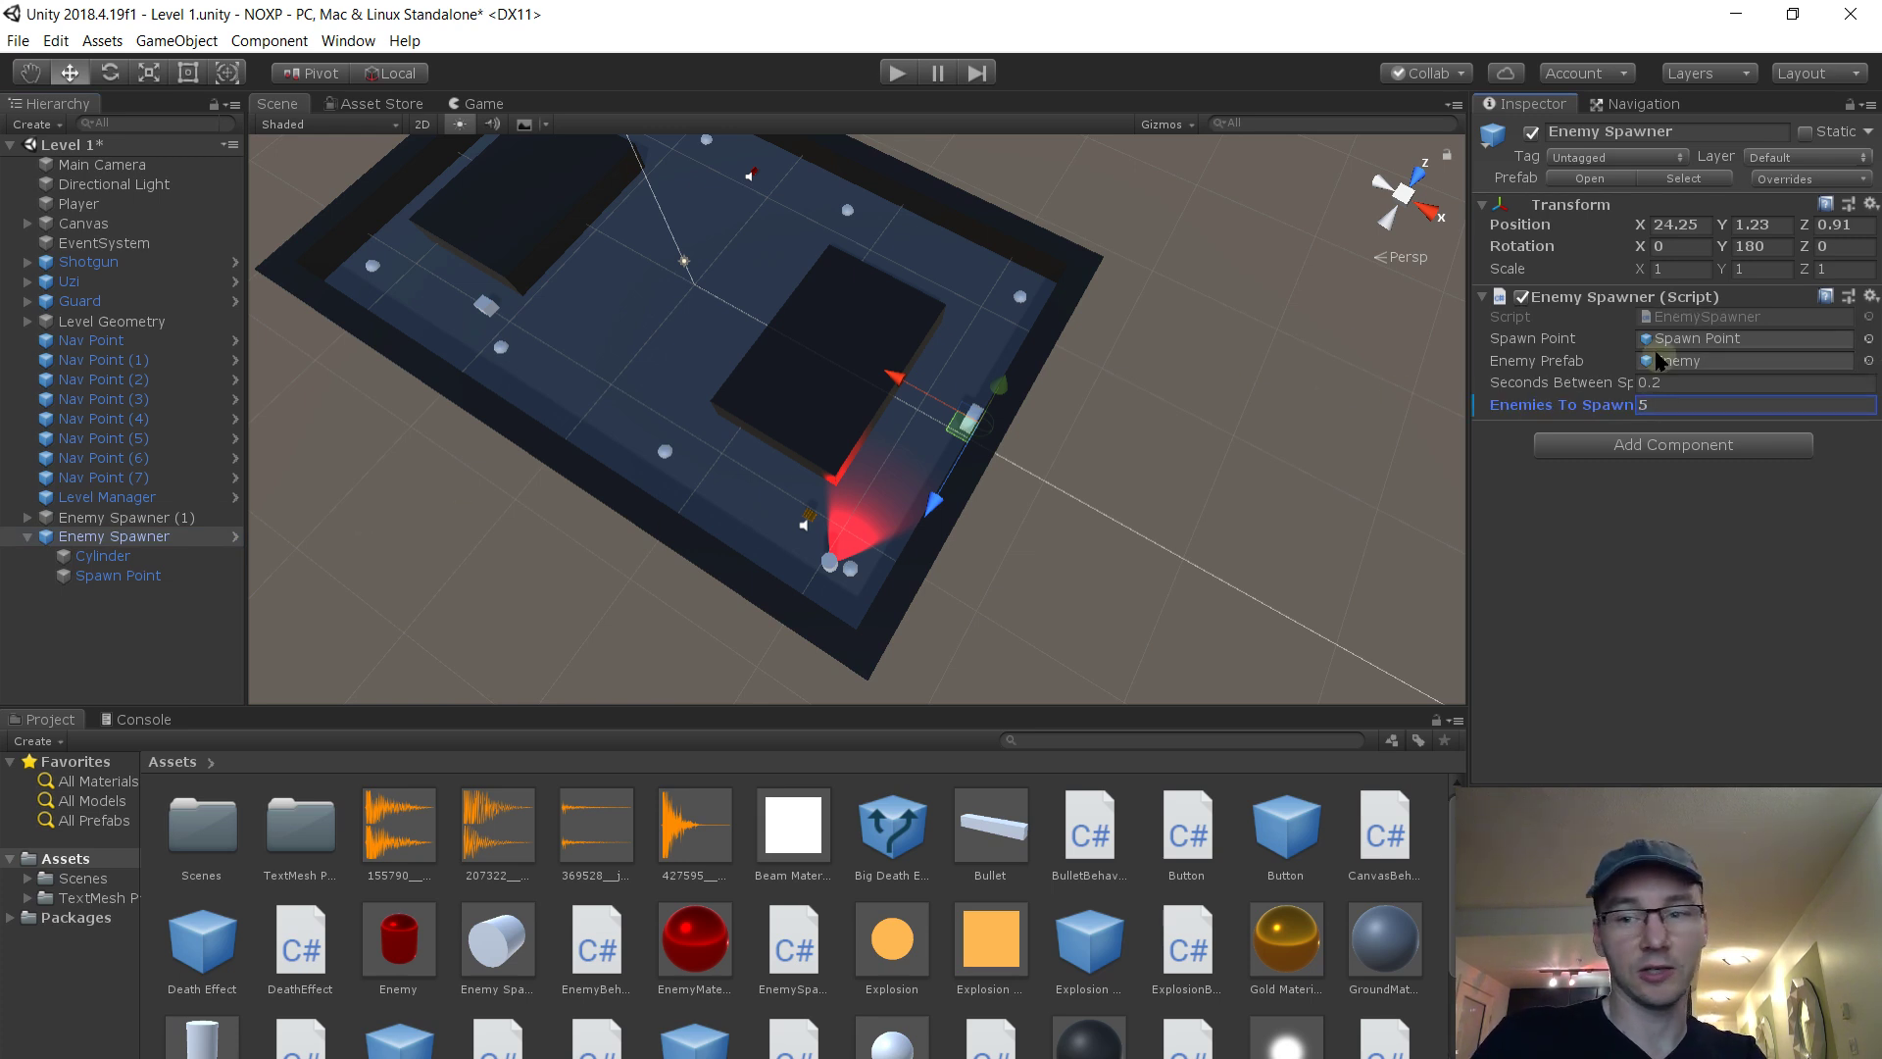
{"action": "left_click", "coordinate": [1690, 340]}
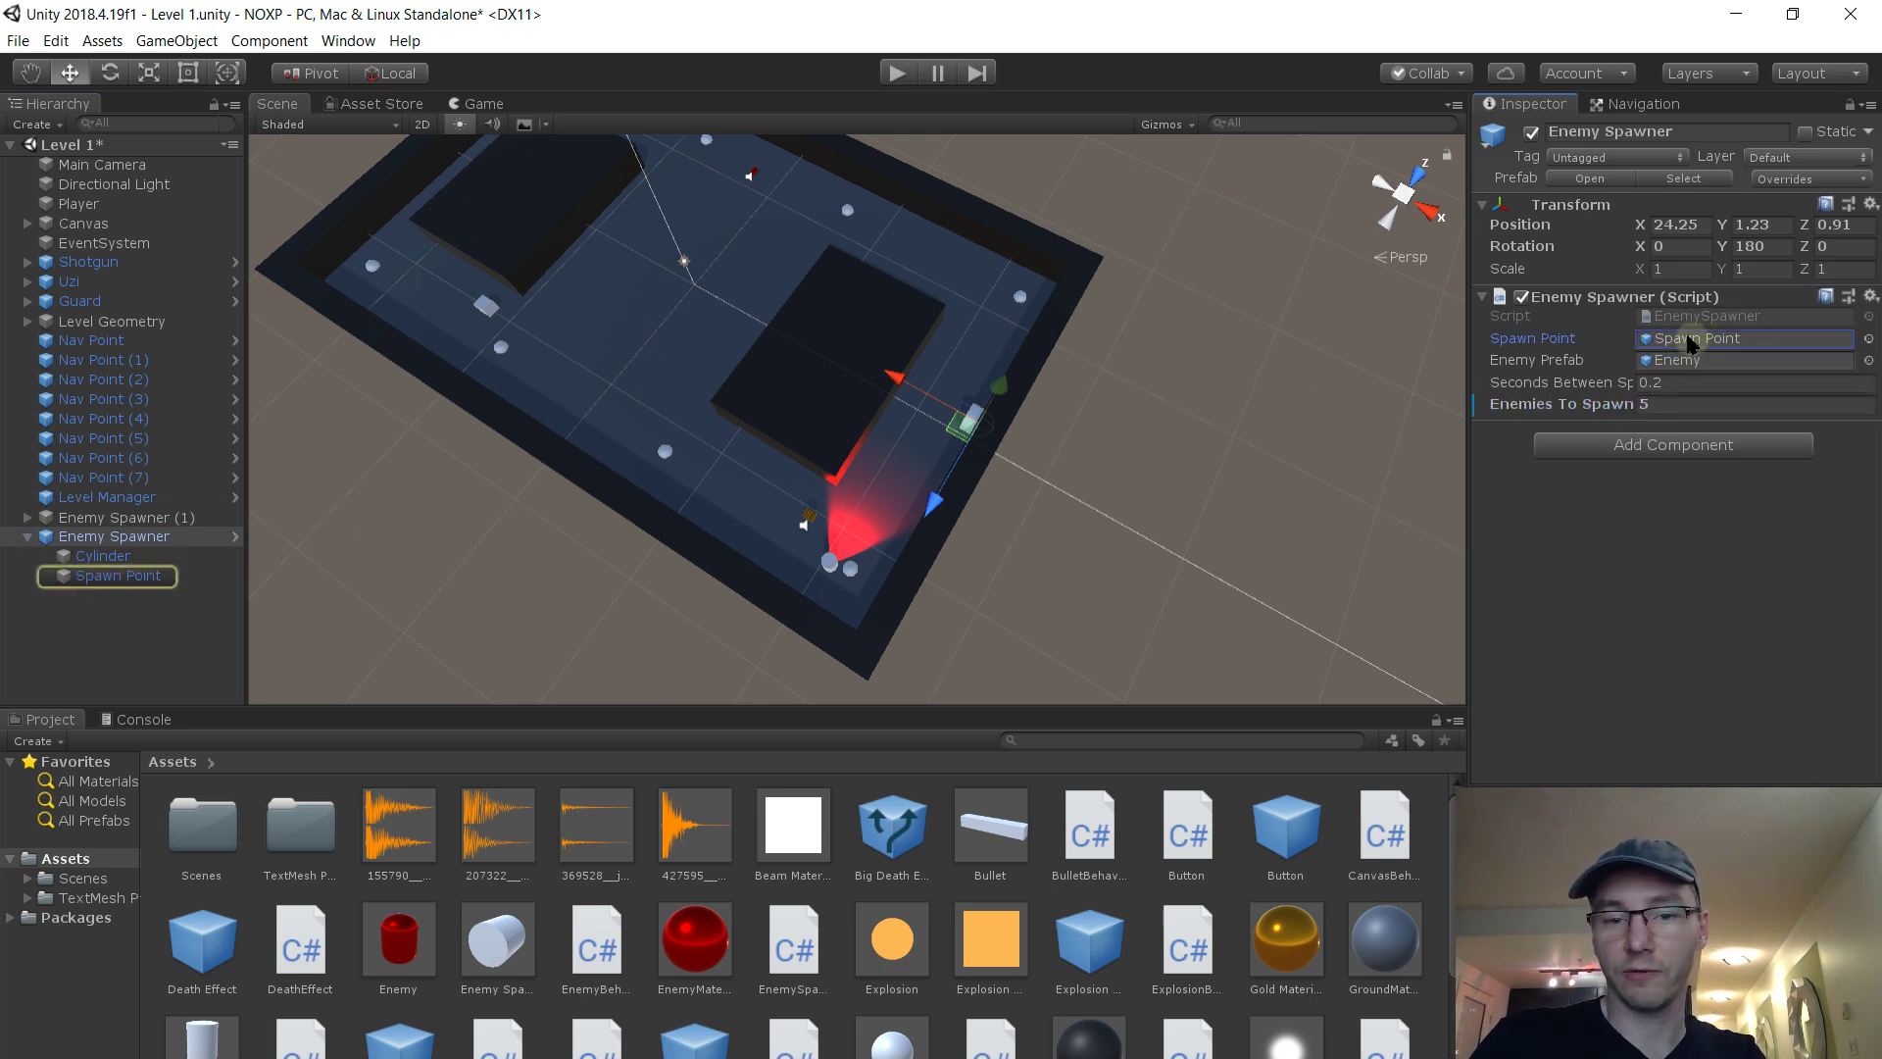
Delete the old Enemy Spawner (1) from Level 1, check the remaining Enemy Spawner, and save the scene
{"action": "left_click", "coordinate": [196, 517]}
{"action": "key", "text": "Delete"}
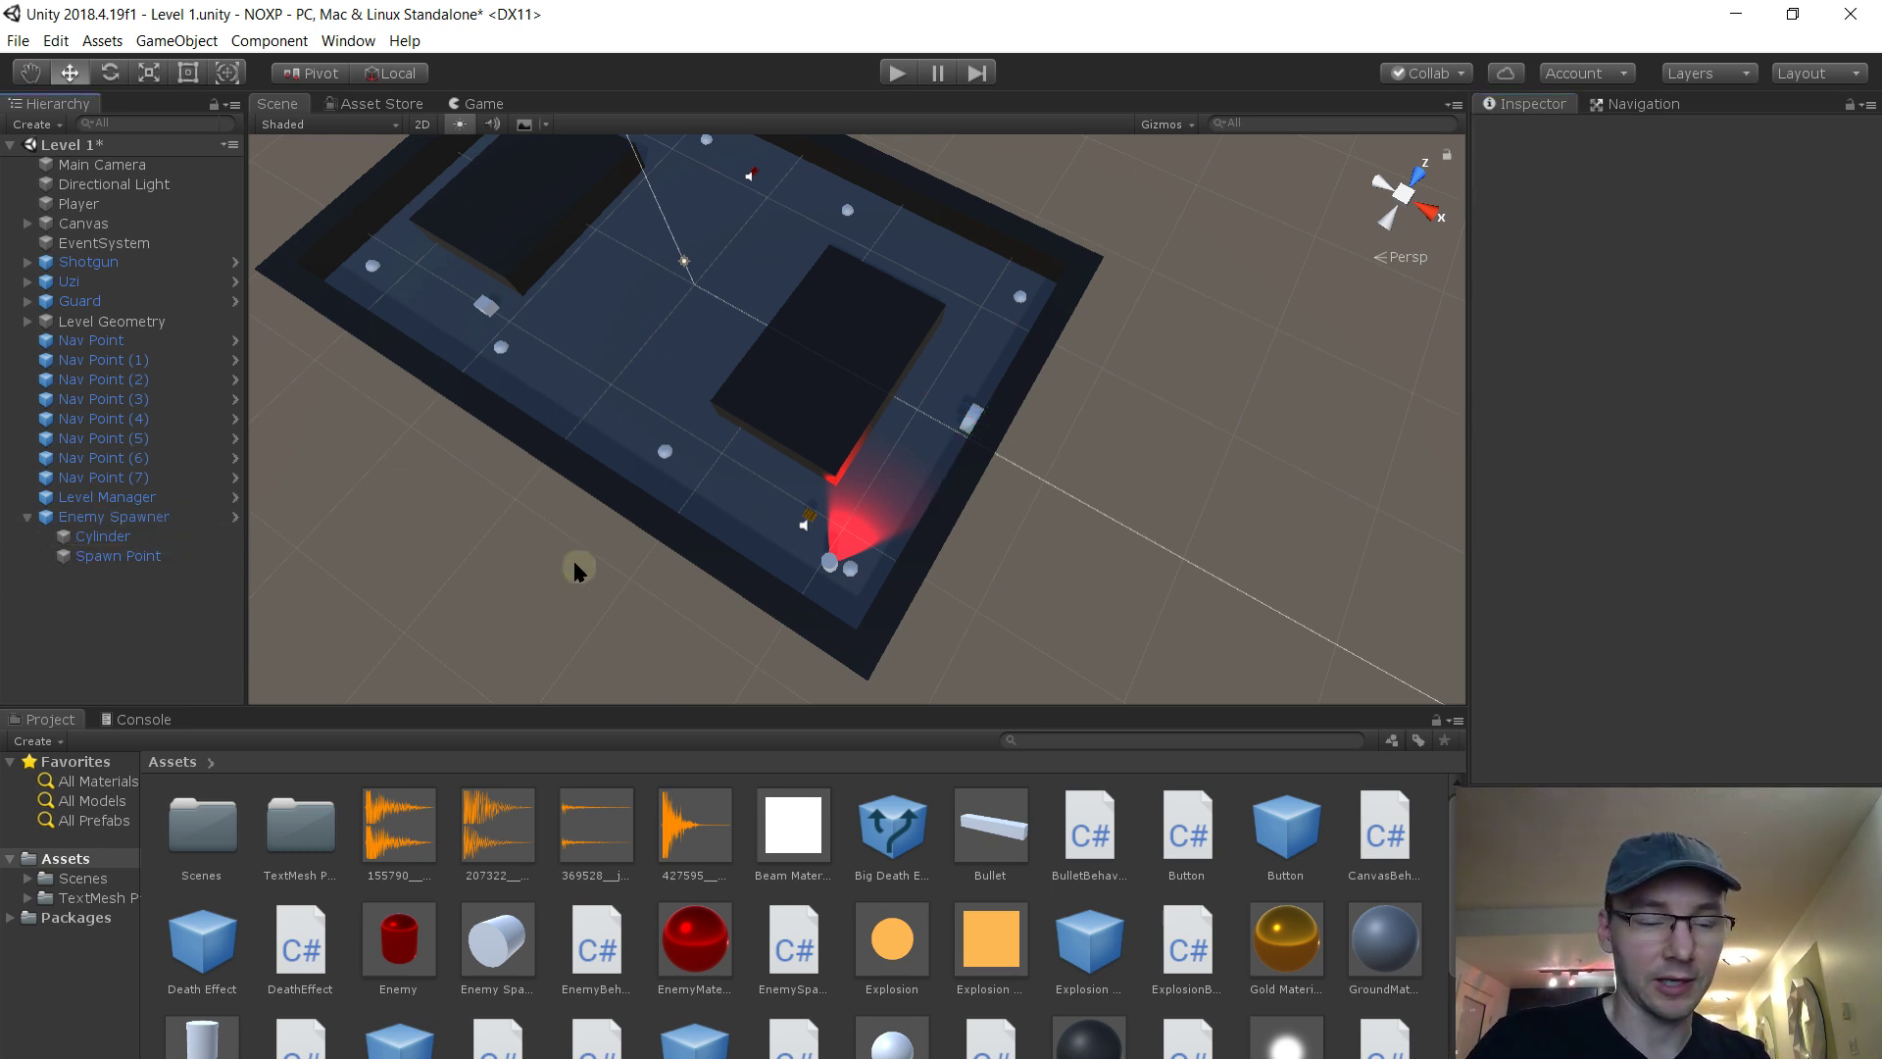
{"action": "left_click", "coordinate": [105, 502]}
{"action": "left_click", "coordinate": [108, 515]}
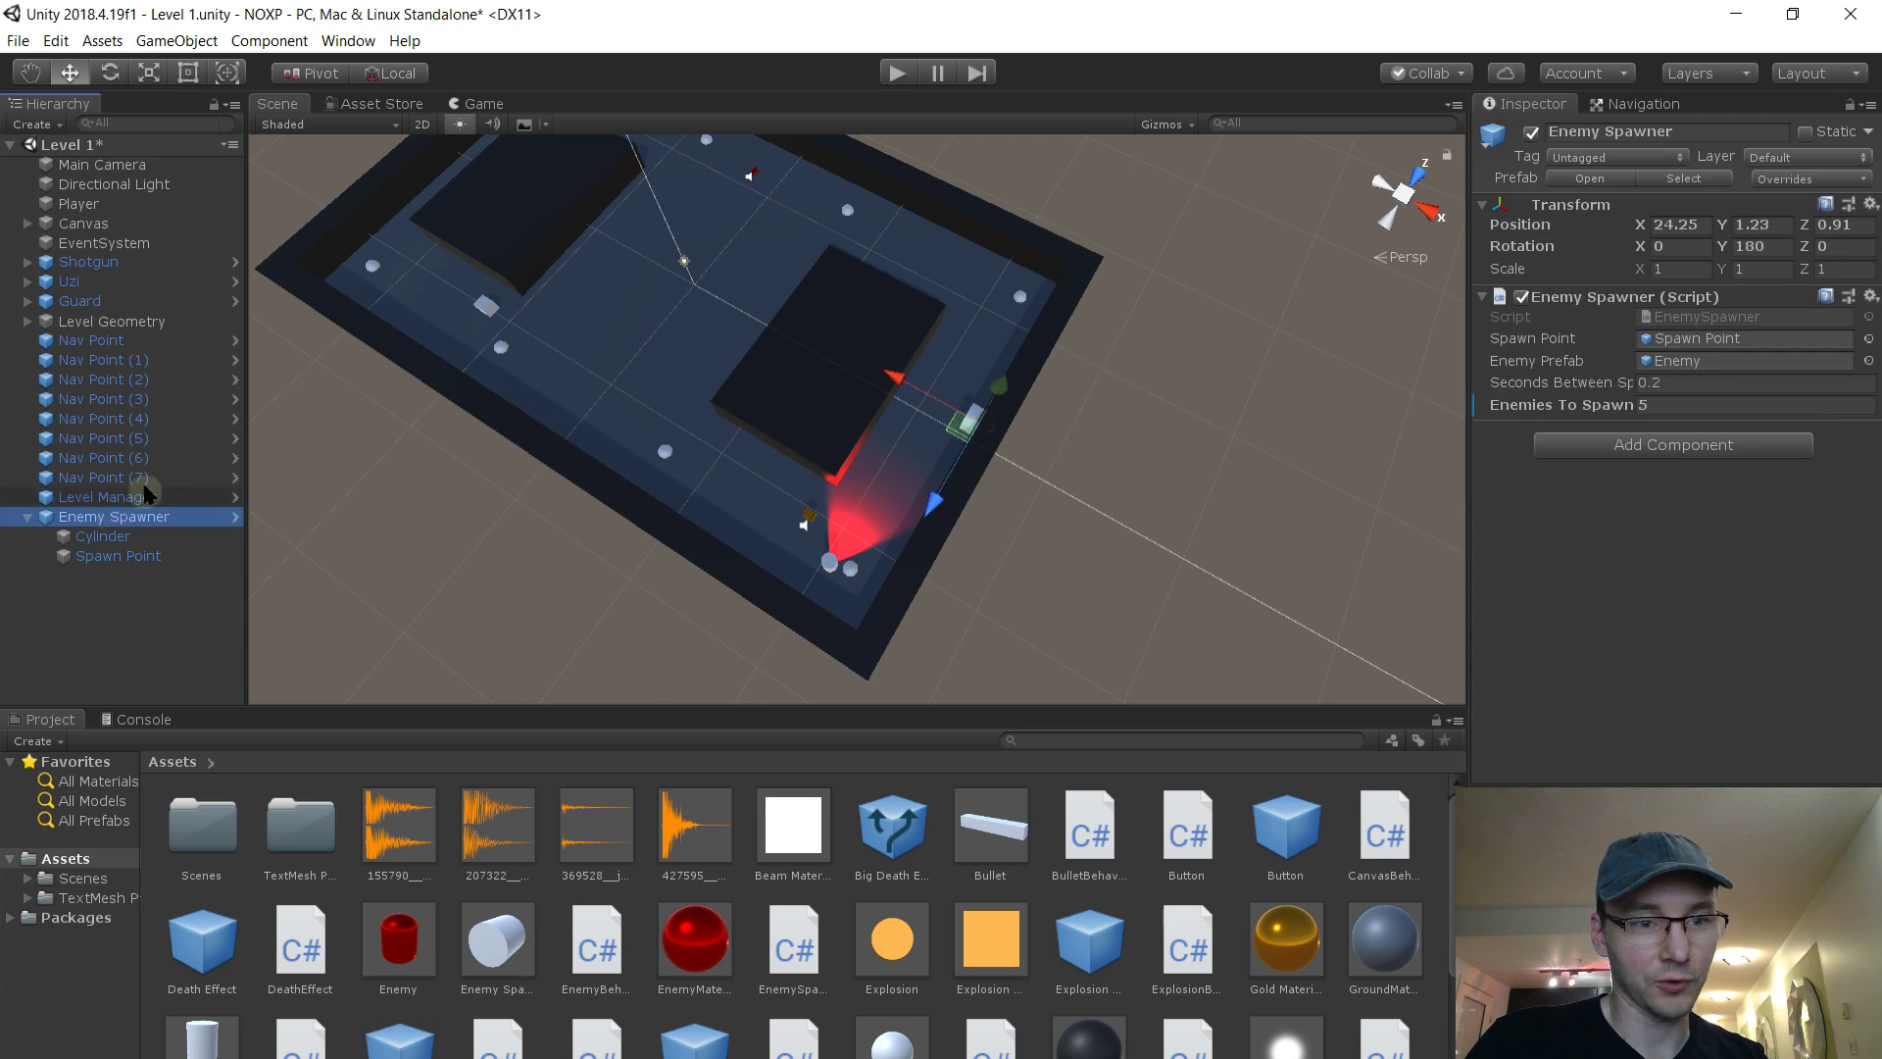
{"action": "key", "text": "ctrl+s"}
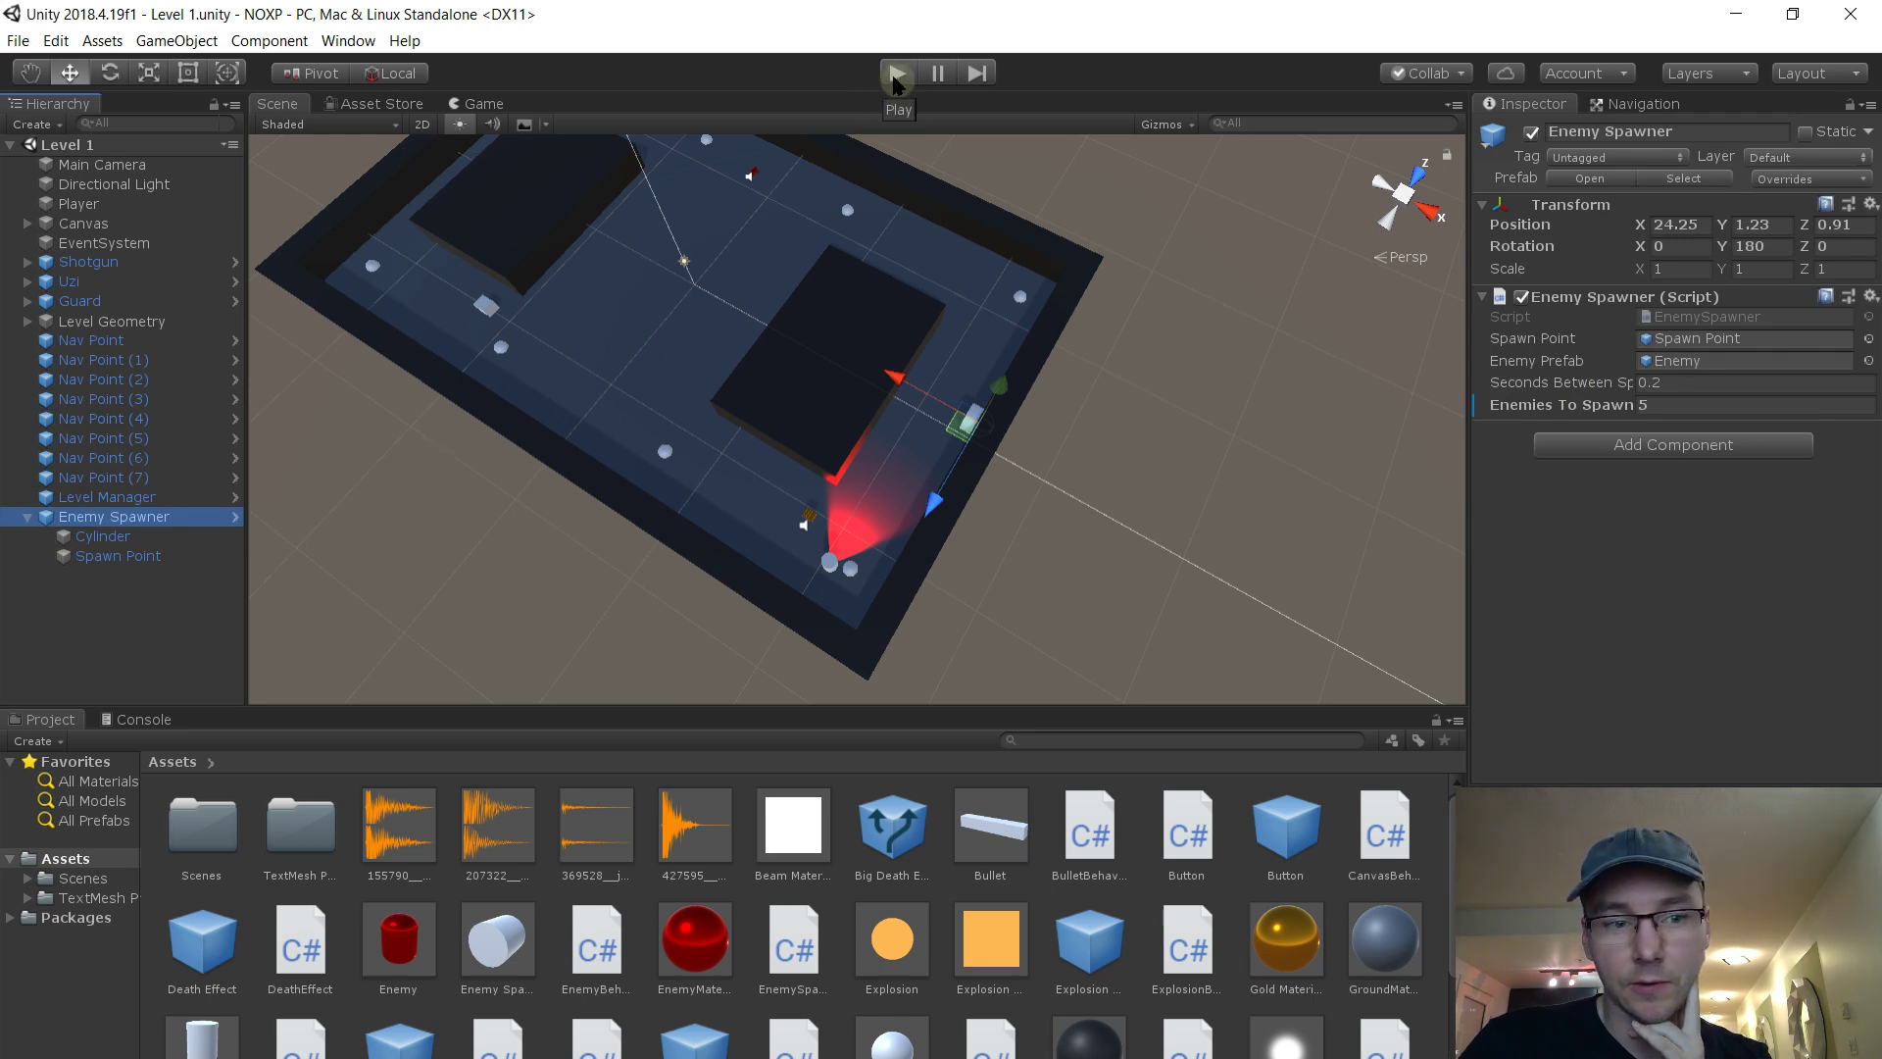
Open the Level 2 scene from the Scenes folder to check its enemy spawners, and reopen Level 1
{"action": "double_click", "coordinate": [220, 836]}
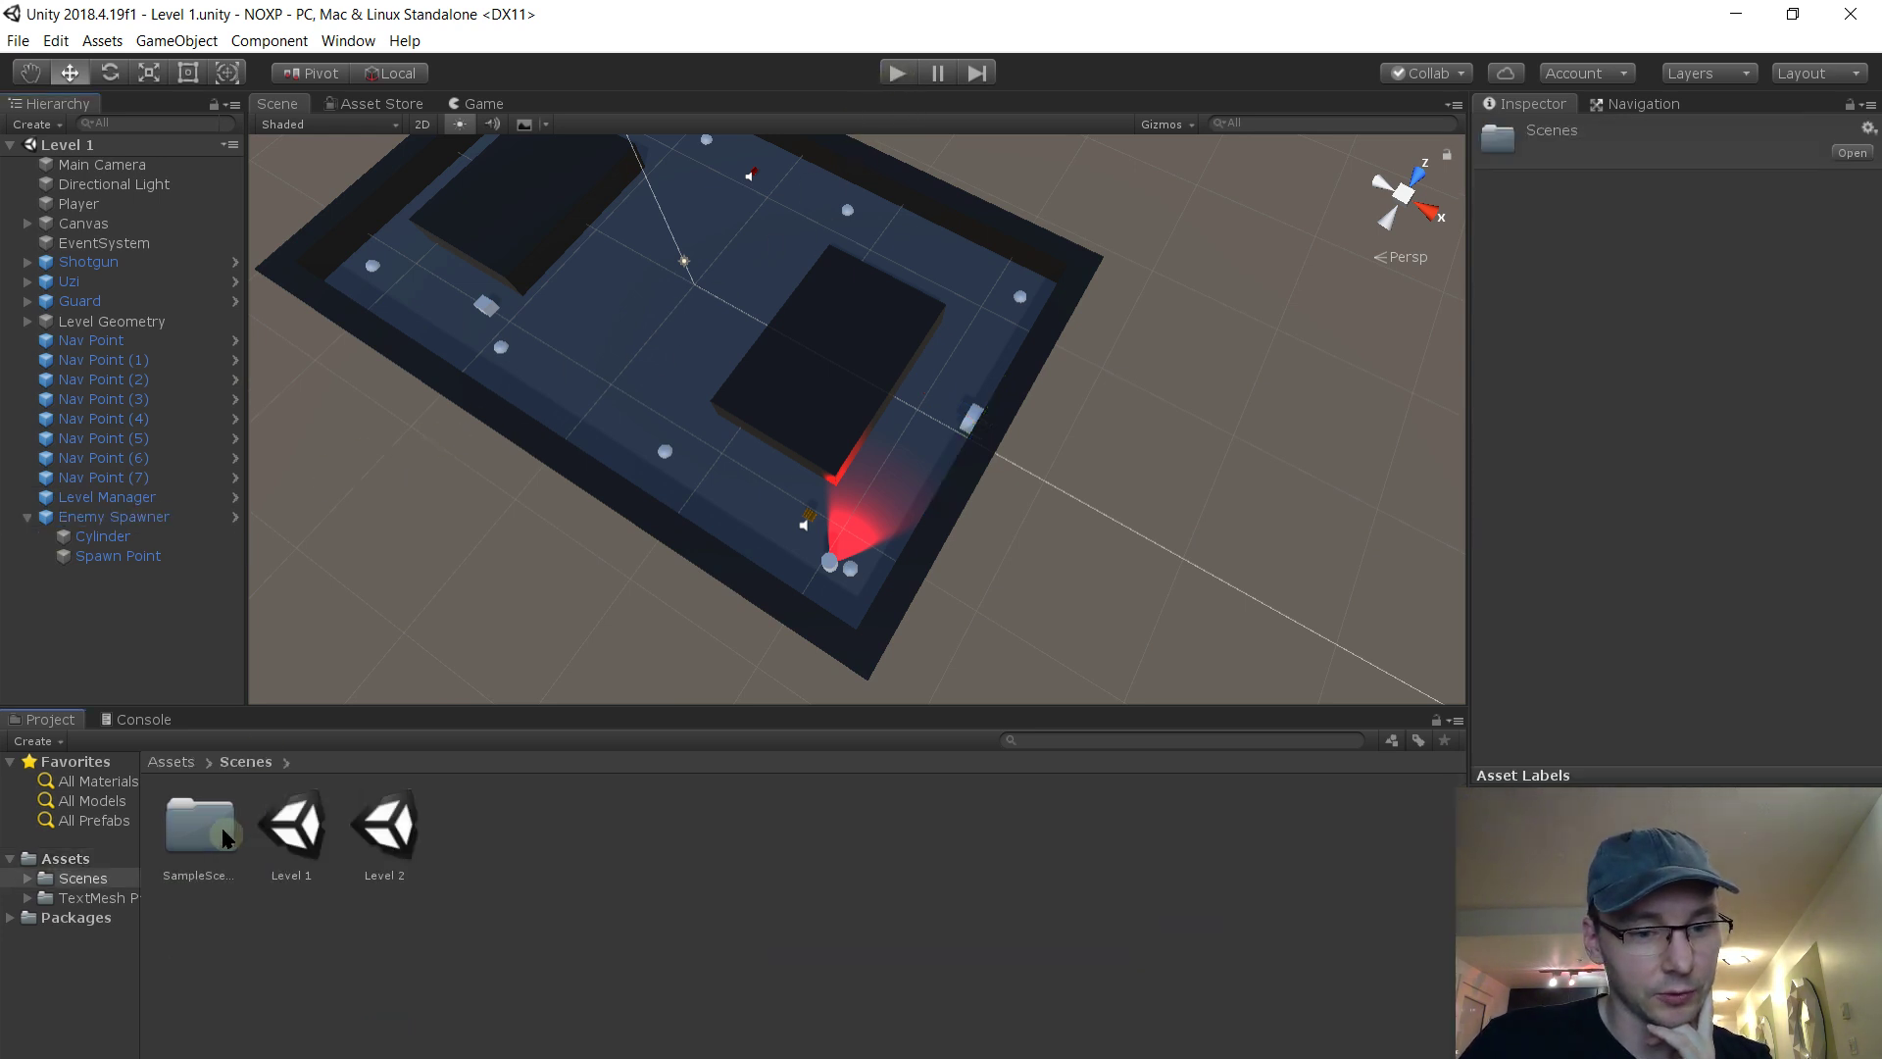
{"action": "double_click", "coordinate": [387, 835]}
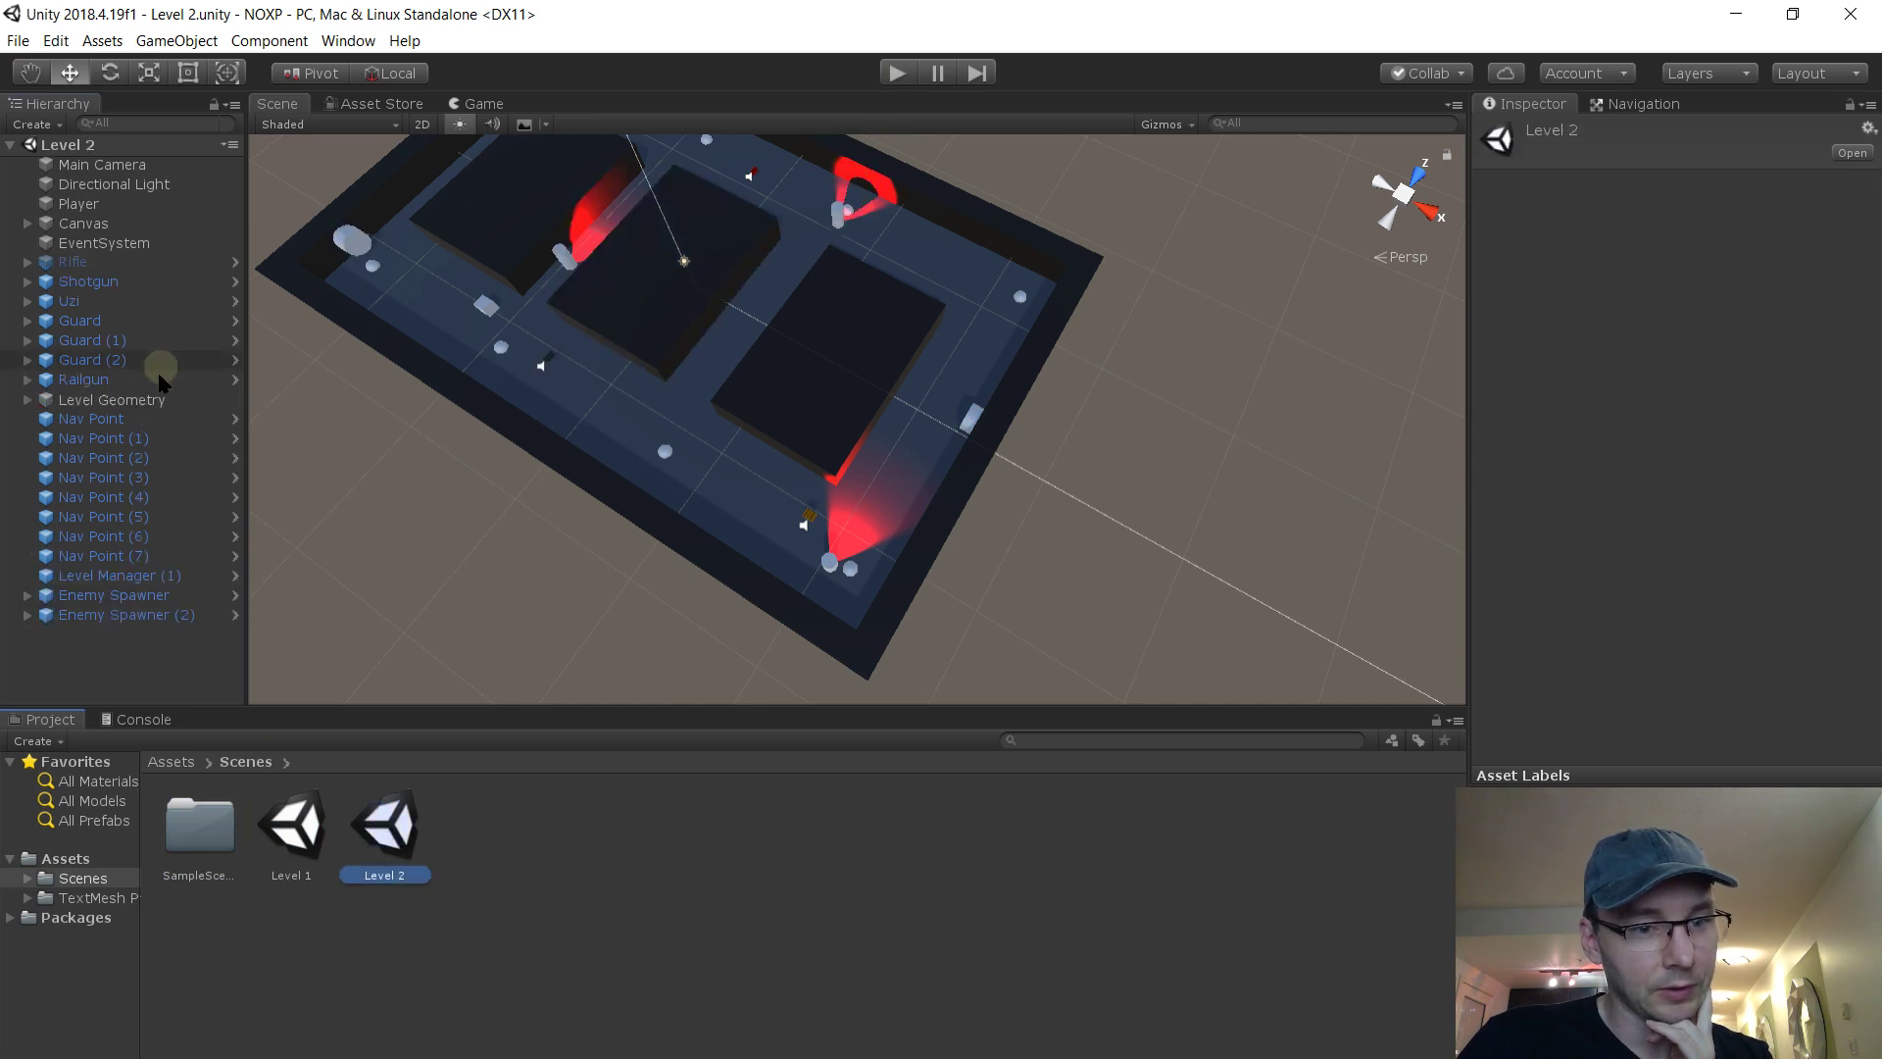
{"action": "double_click", "coordinate": [294, 828]}
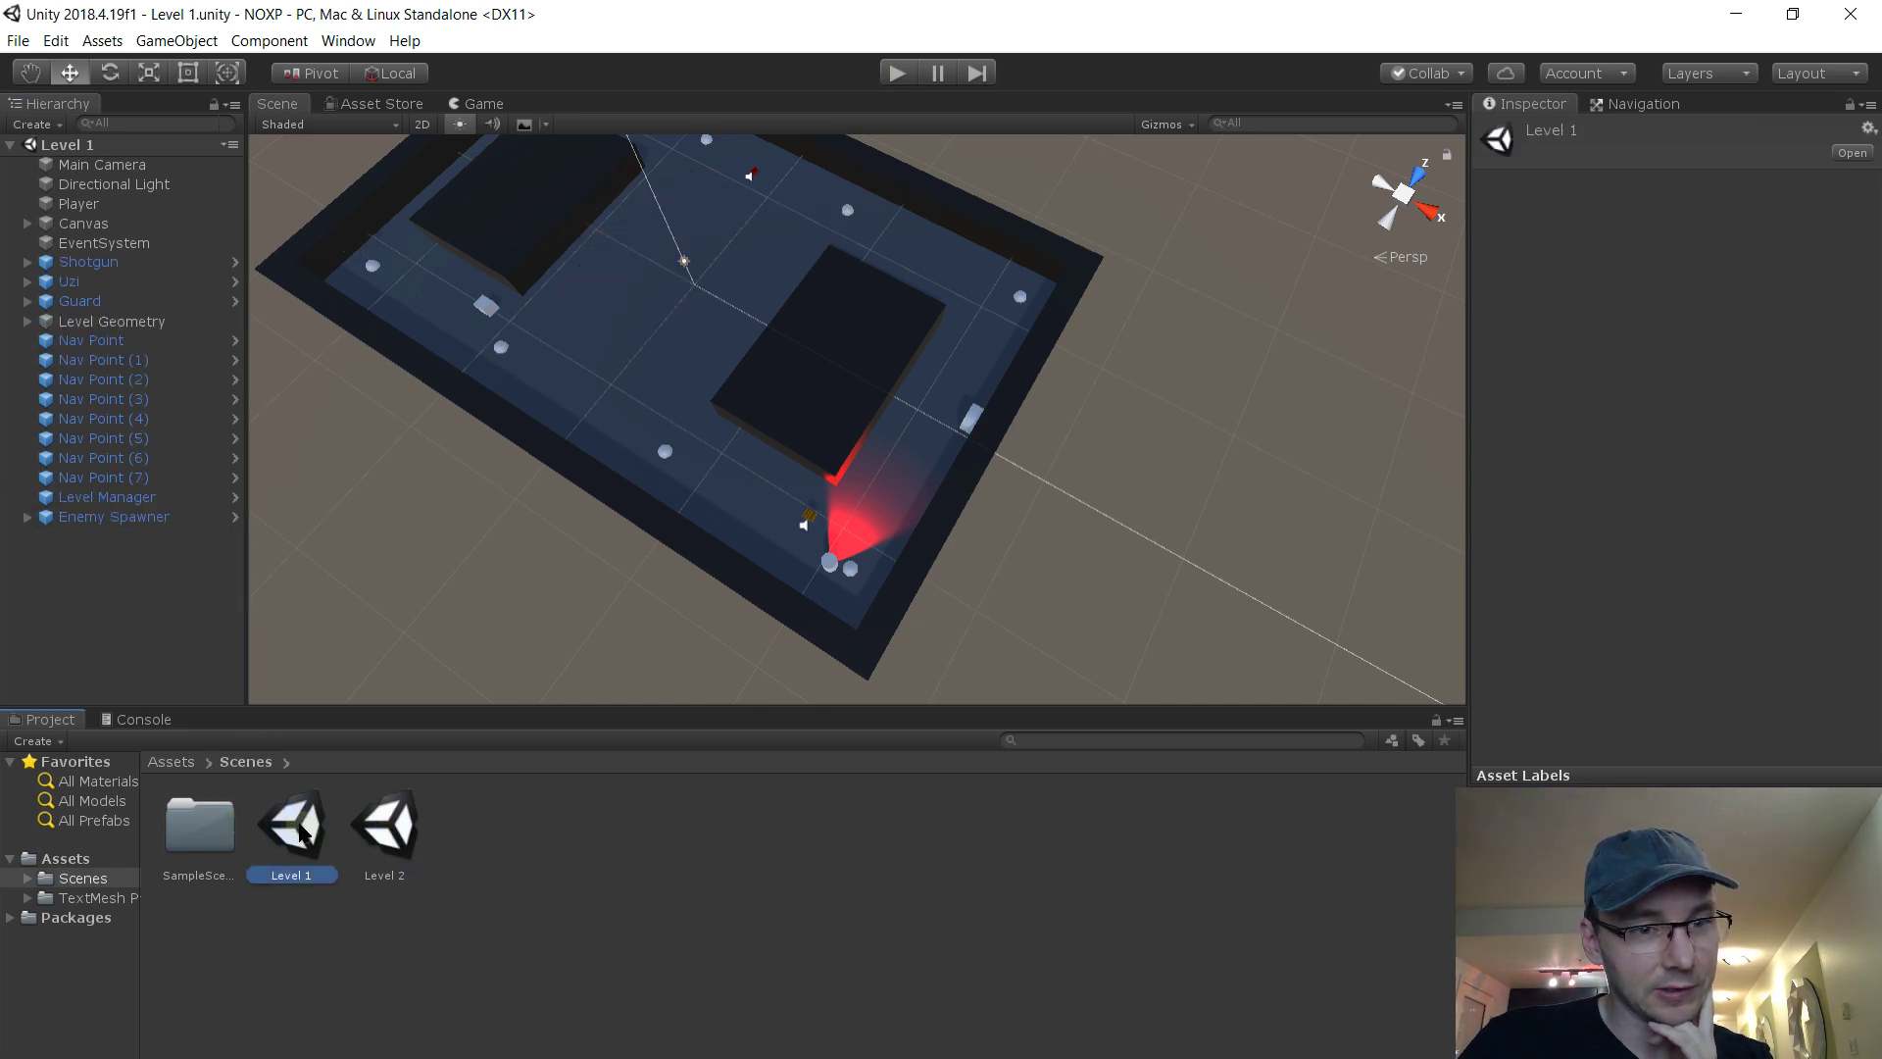
Playtest Level 1, picking up the Uzi and the Shotgun and shooting the guard and the spawned enemies
{"action": "left_click", "coordinate": [897, 72]}
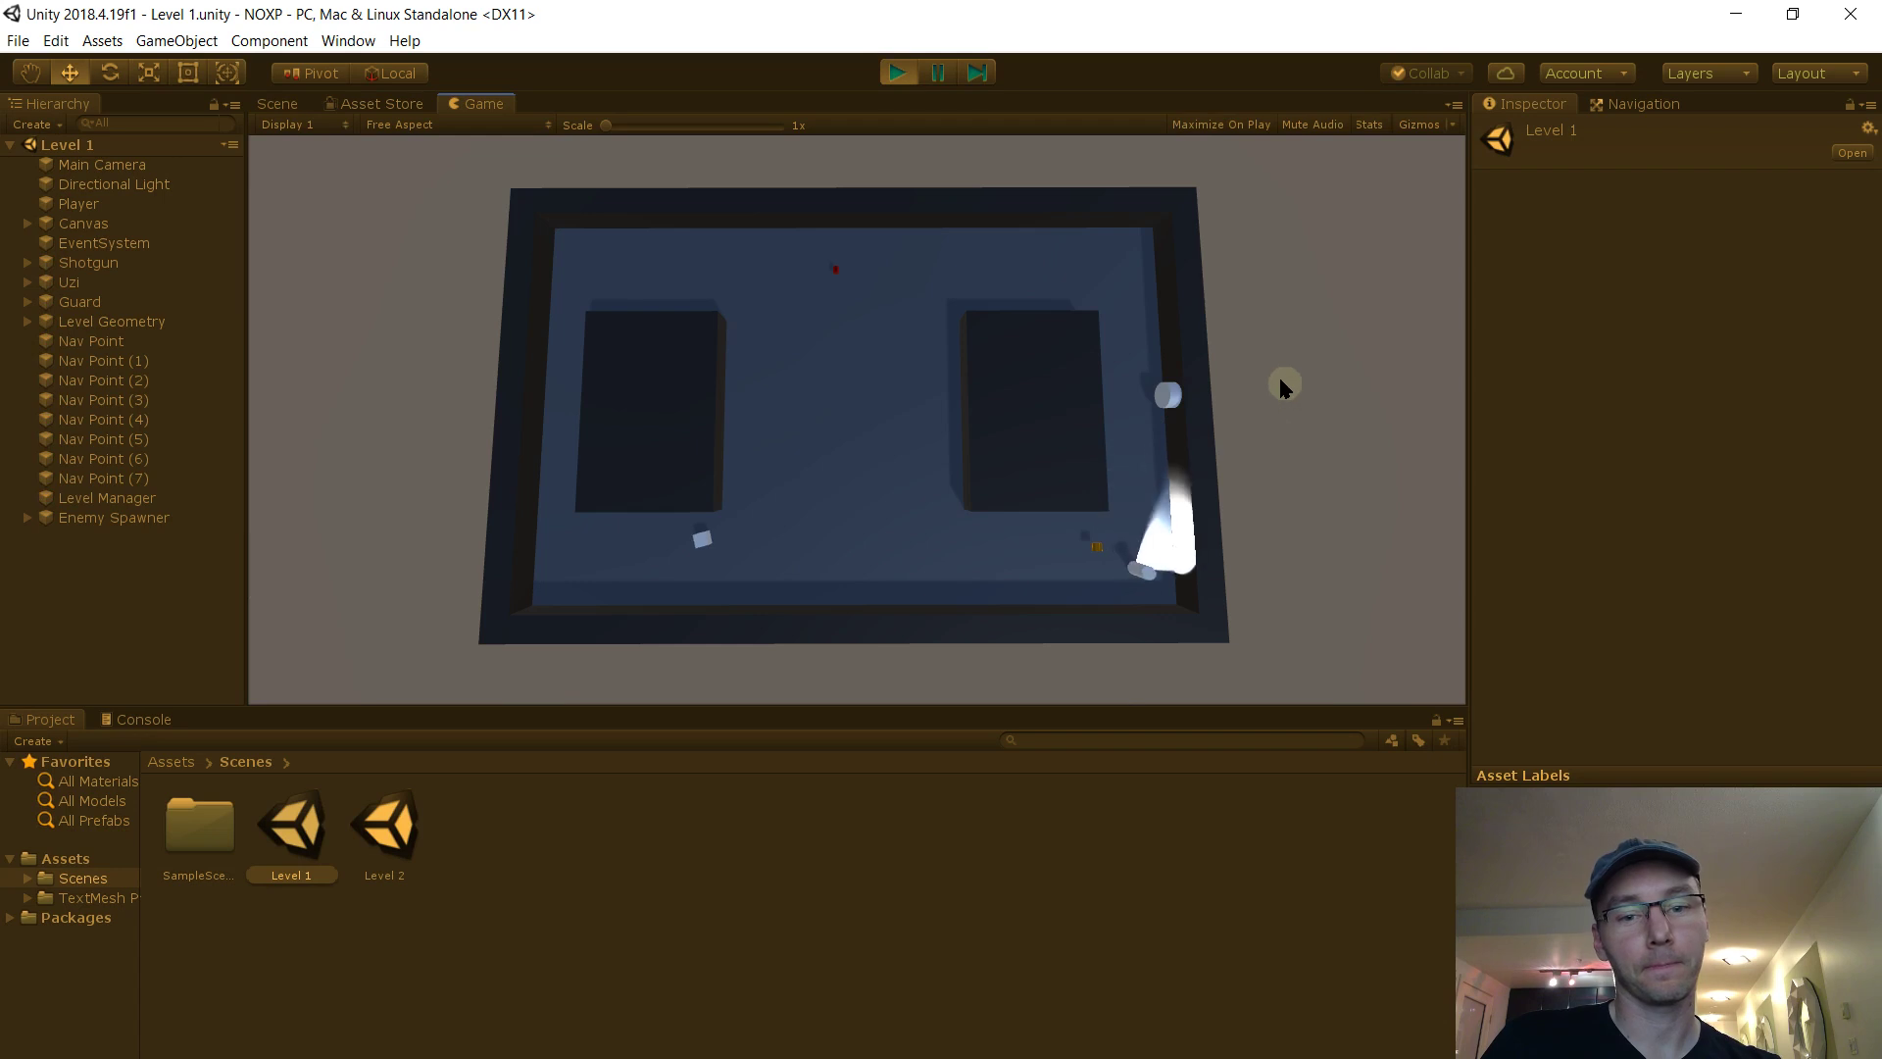
{"action": "key", "text": "w"}
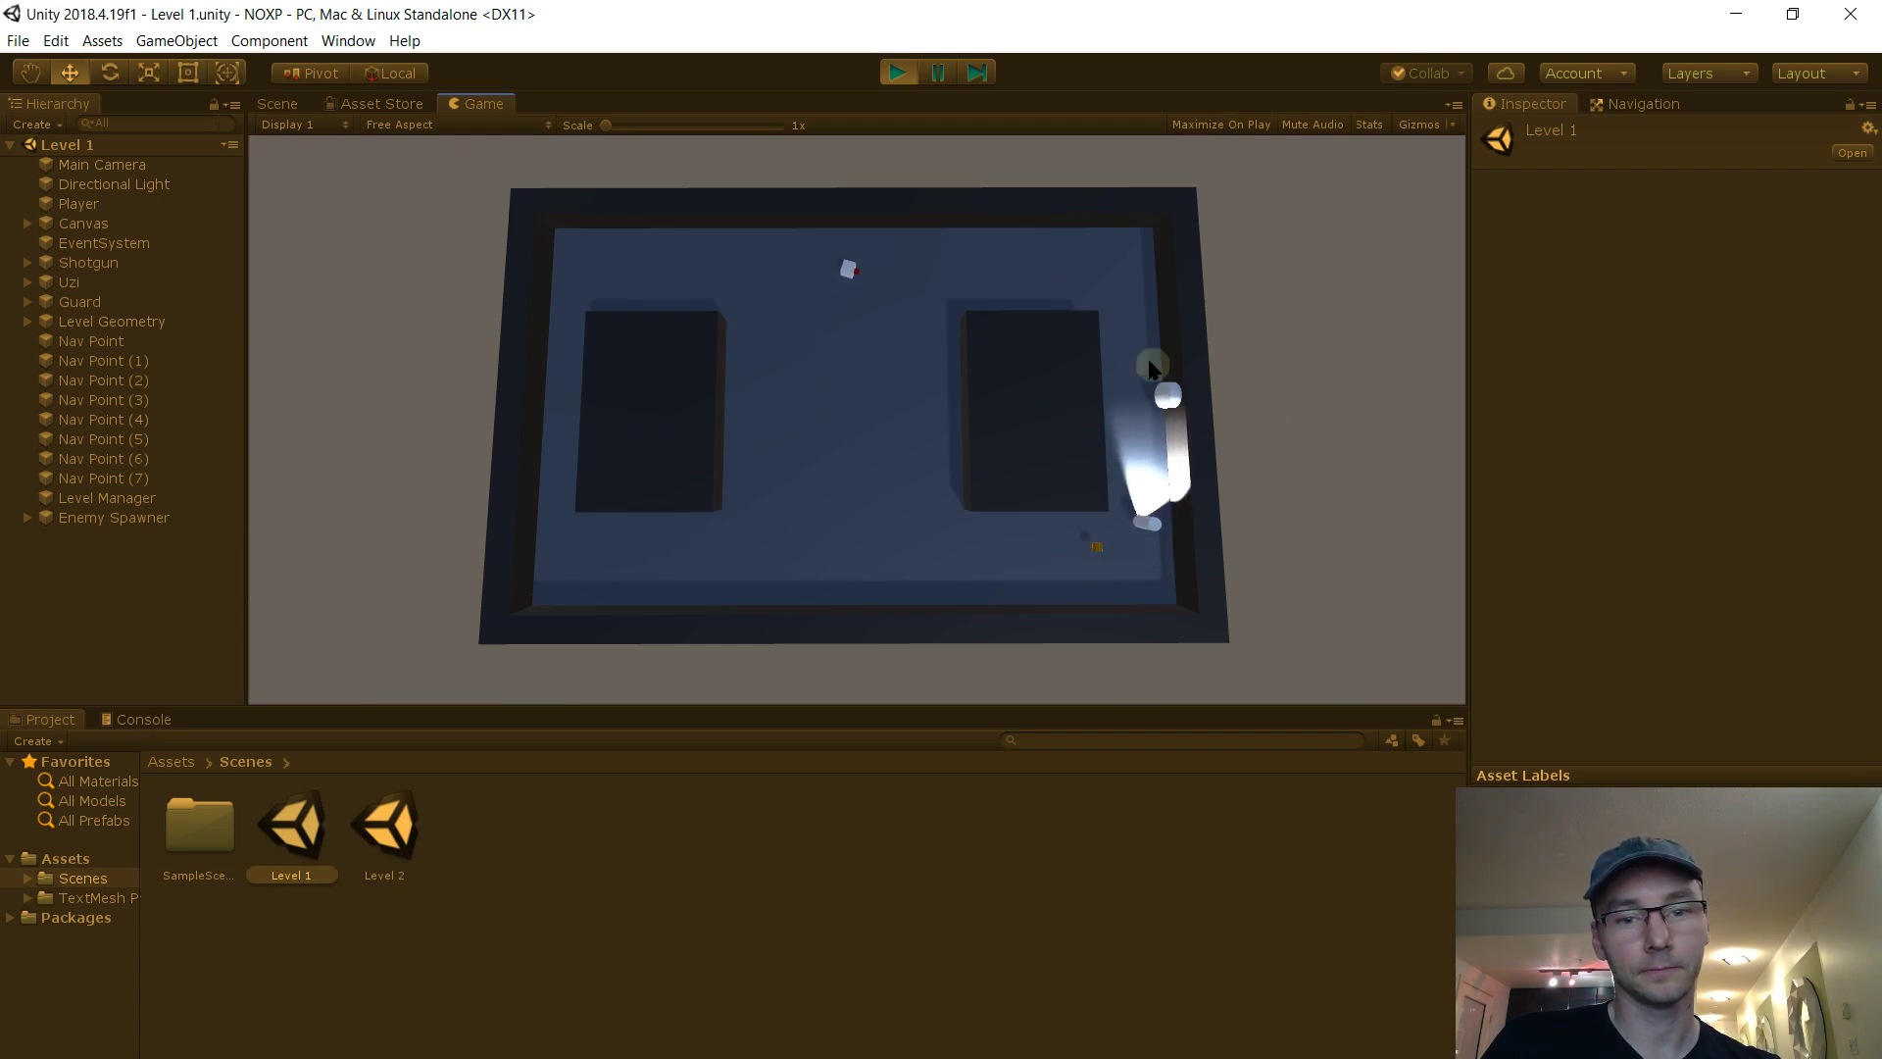
{"action": "key", "text": "s"}
{"action": "key", "text": "w"}
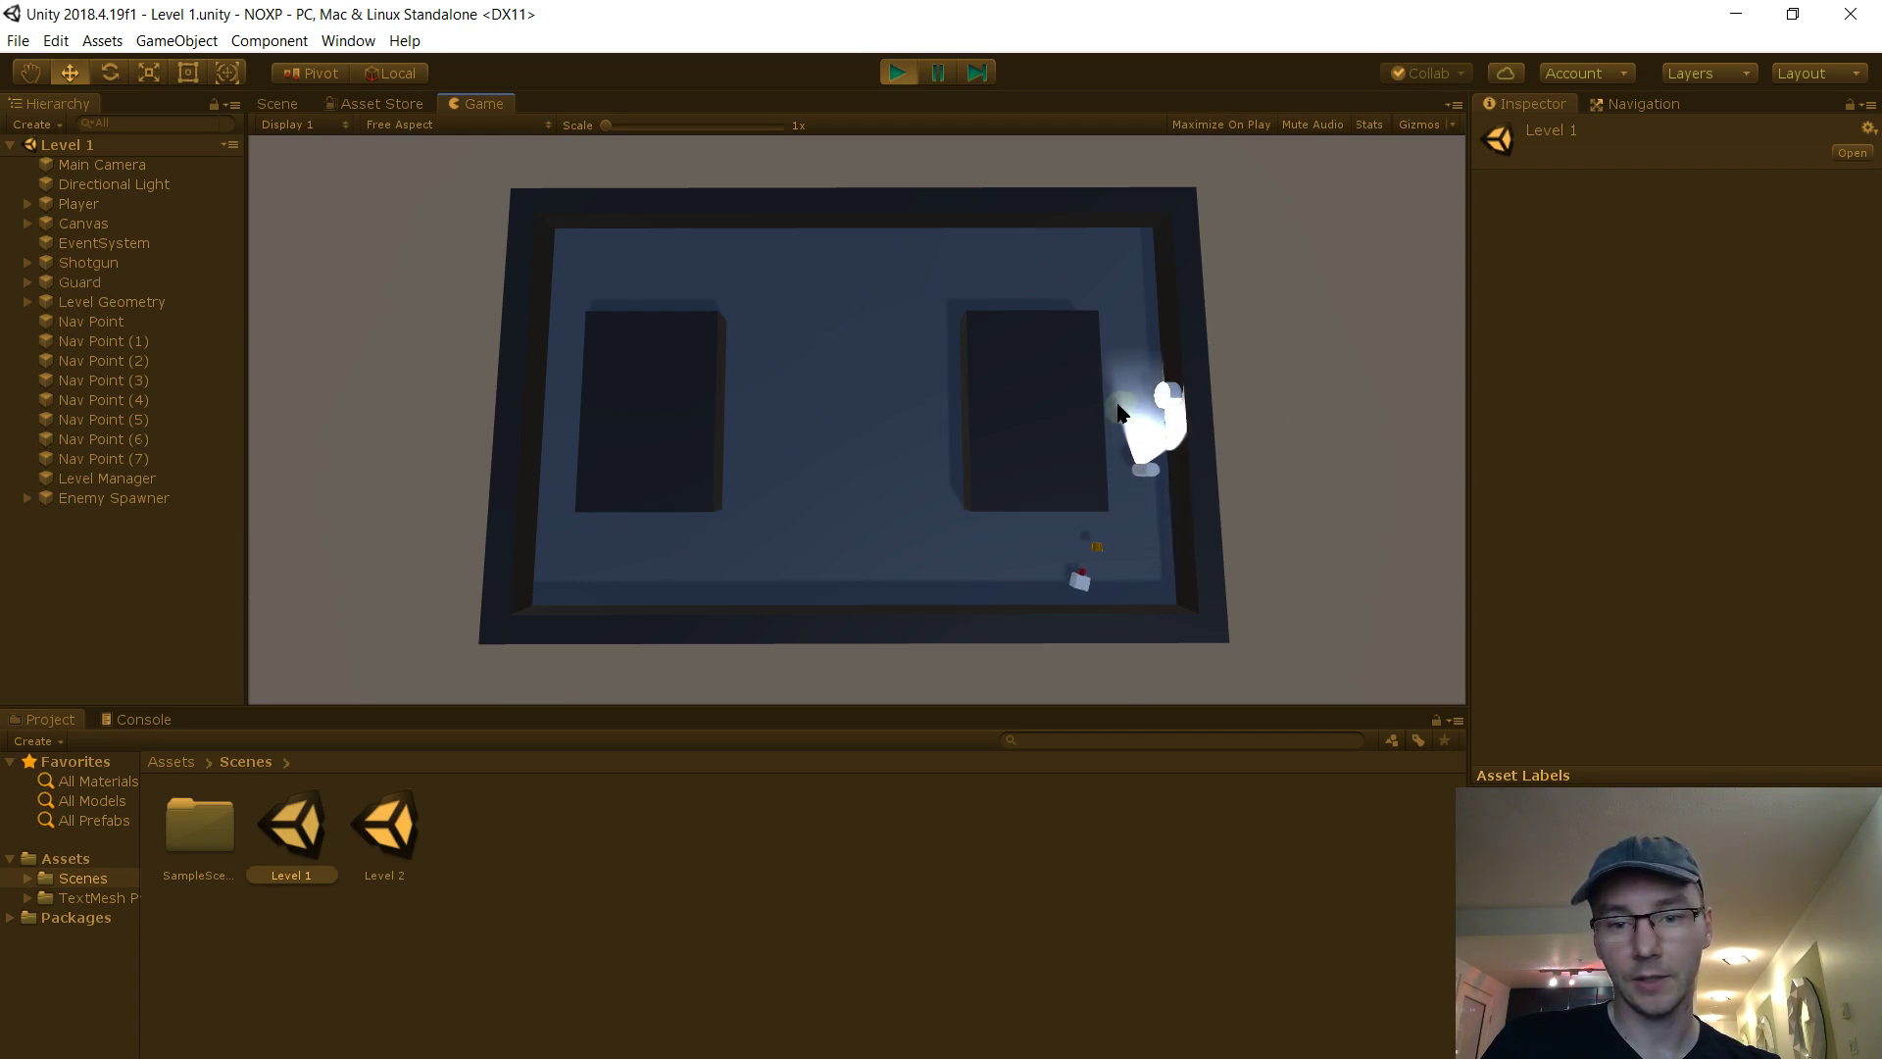
{"action": "key", "text": "s"}
{"action": "left_click", "coordinate": [1128, 324]}
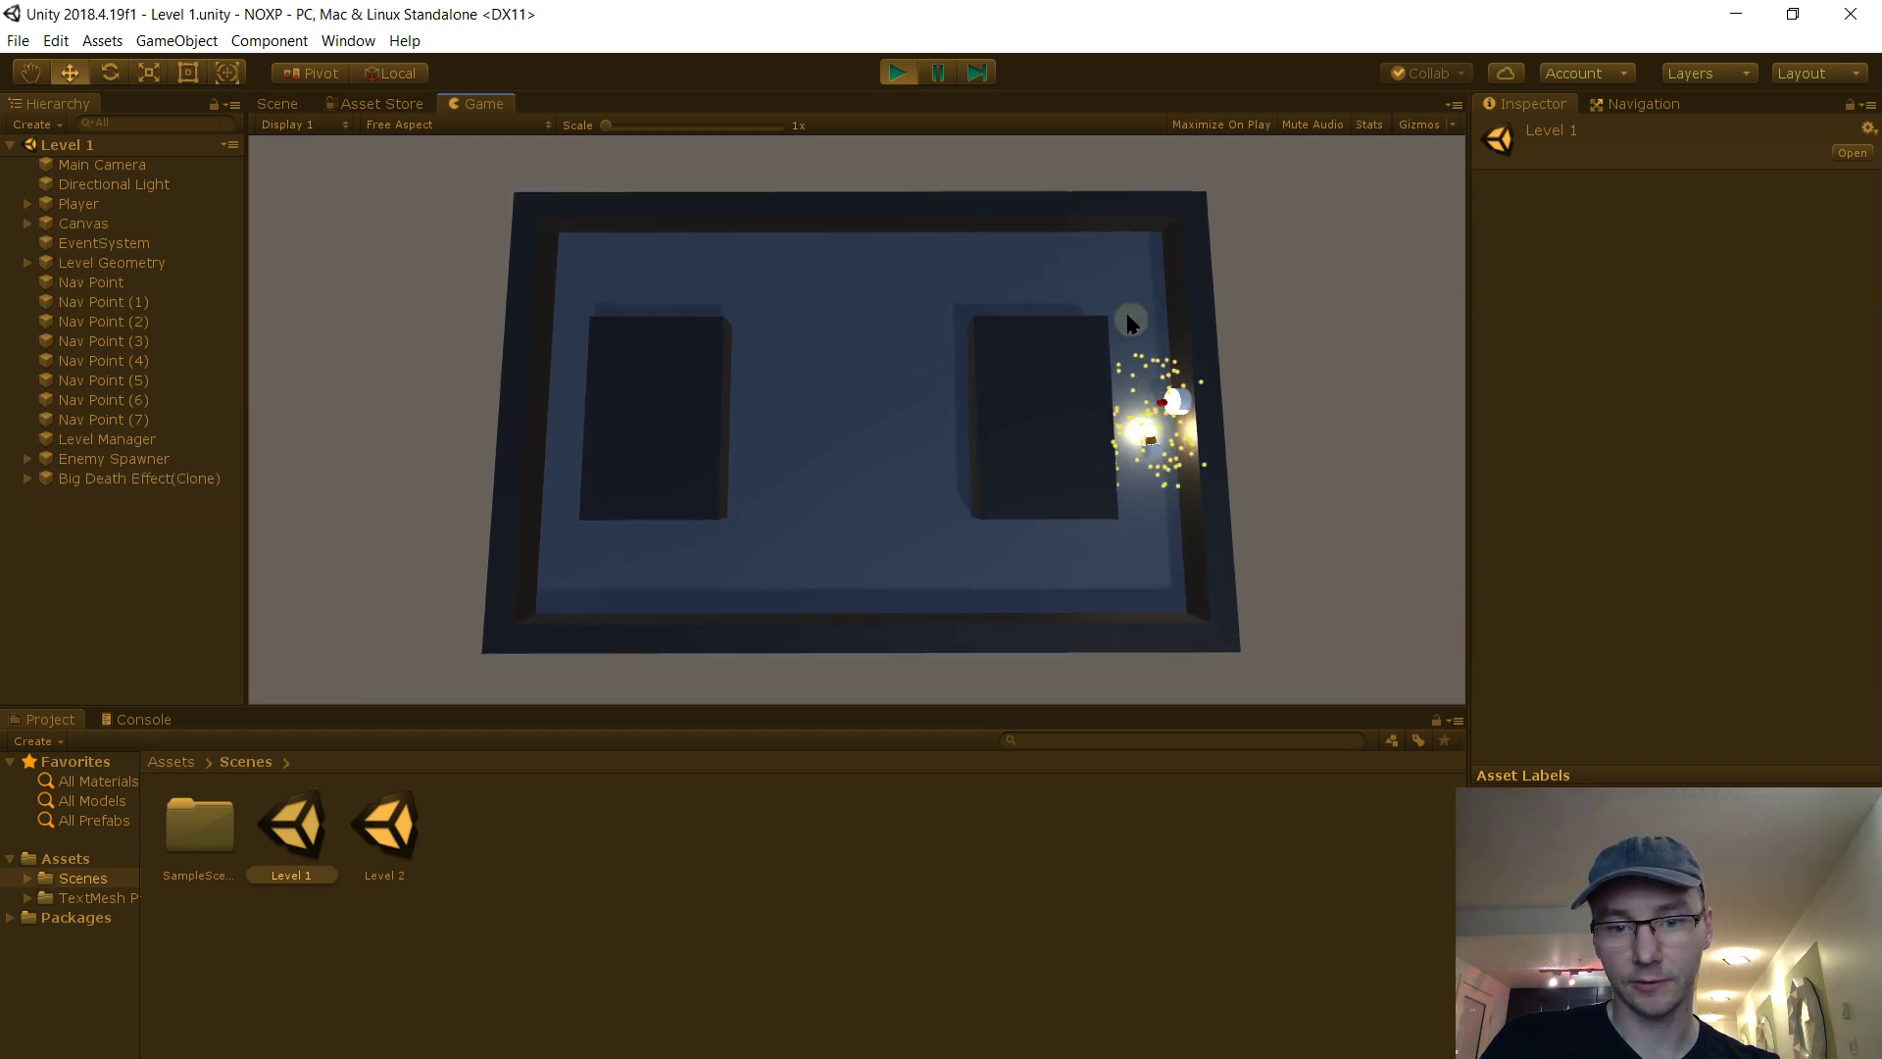
{"action": "left_click", "coordinate": [1152, 324]}
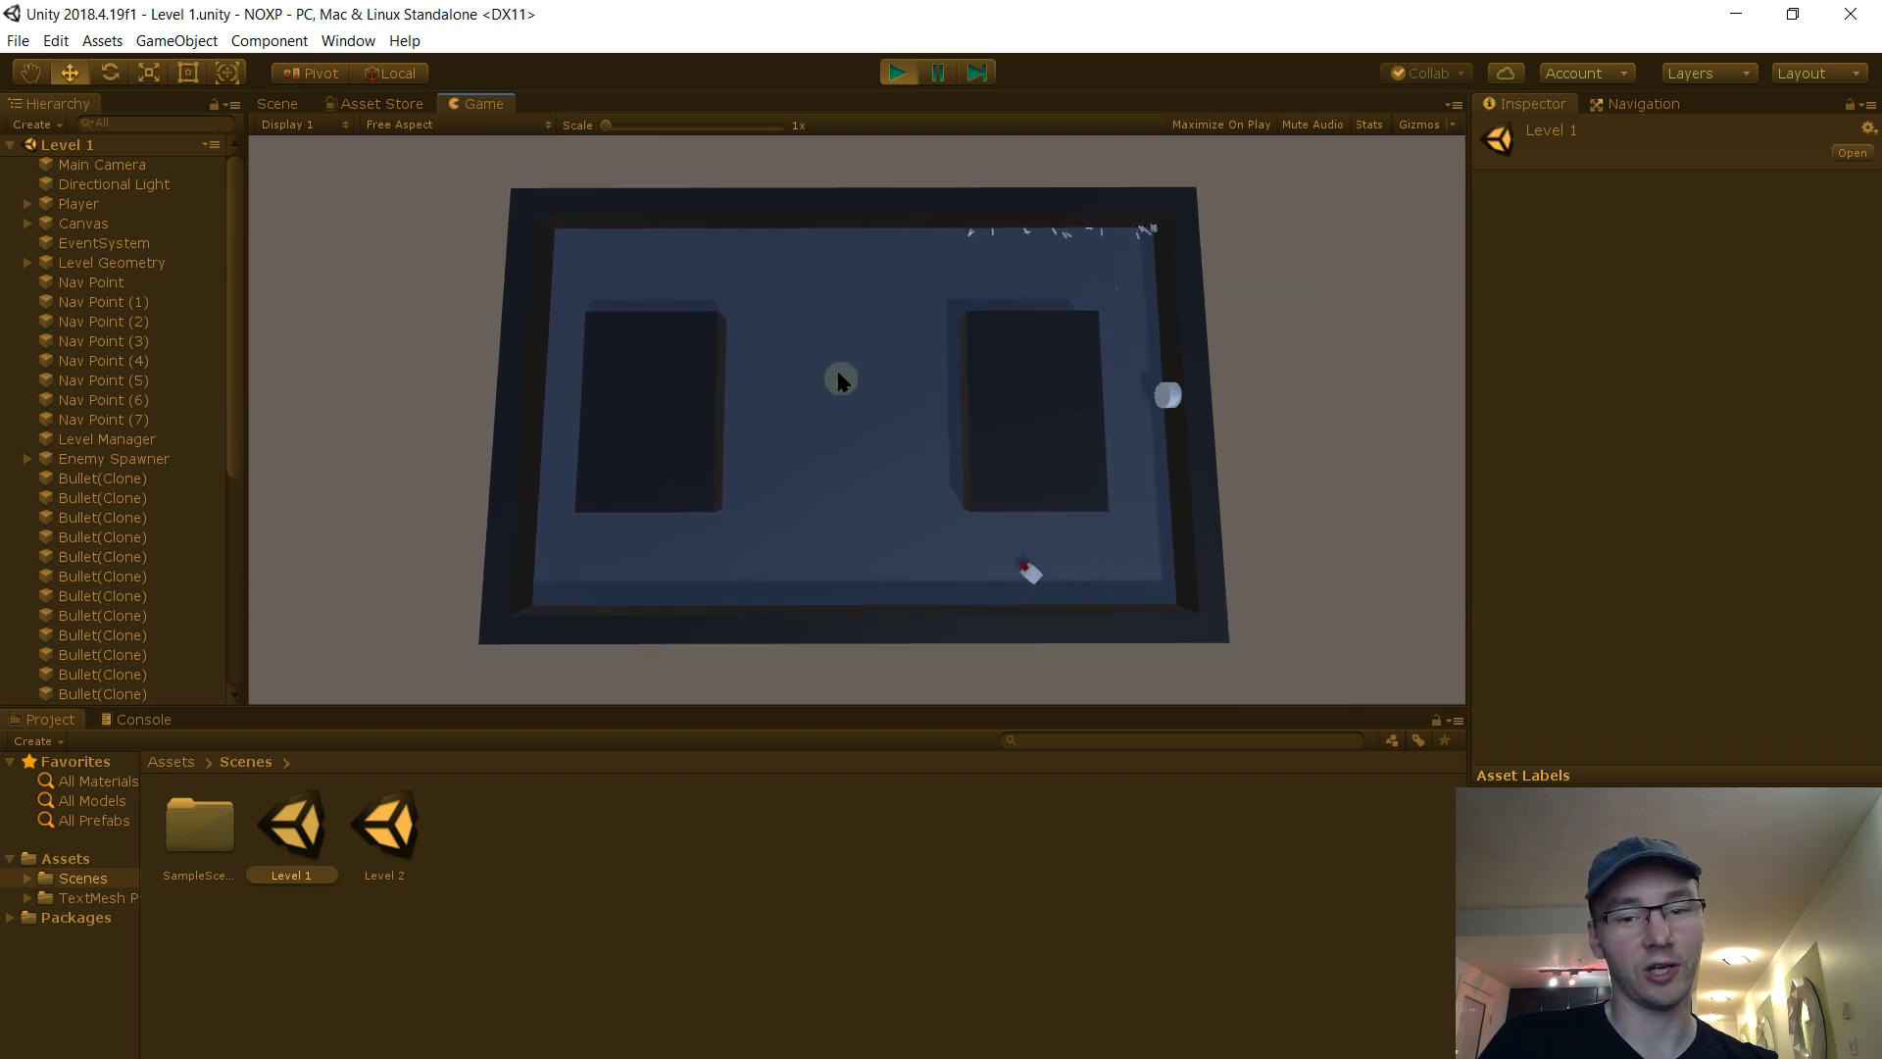
Continue the playtest into Level 2 and shoot the enemies coming from both spawners
{"action": "key", "text": "d"}
{"action": "left_click", "coordinate": [1117, 576]}
{"action": "left_click", "coordinate": [684, 500]}
{"action": "left_click", "coordinate": [578, 567]}
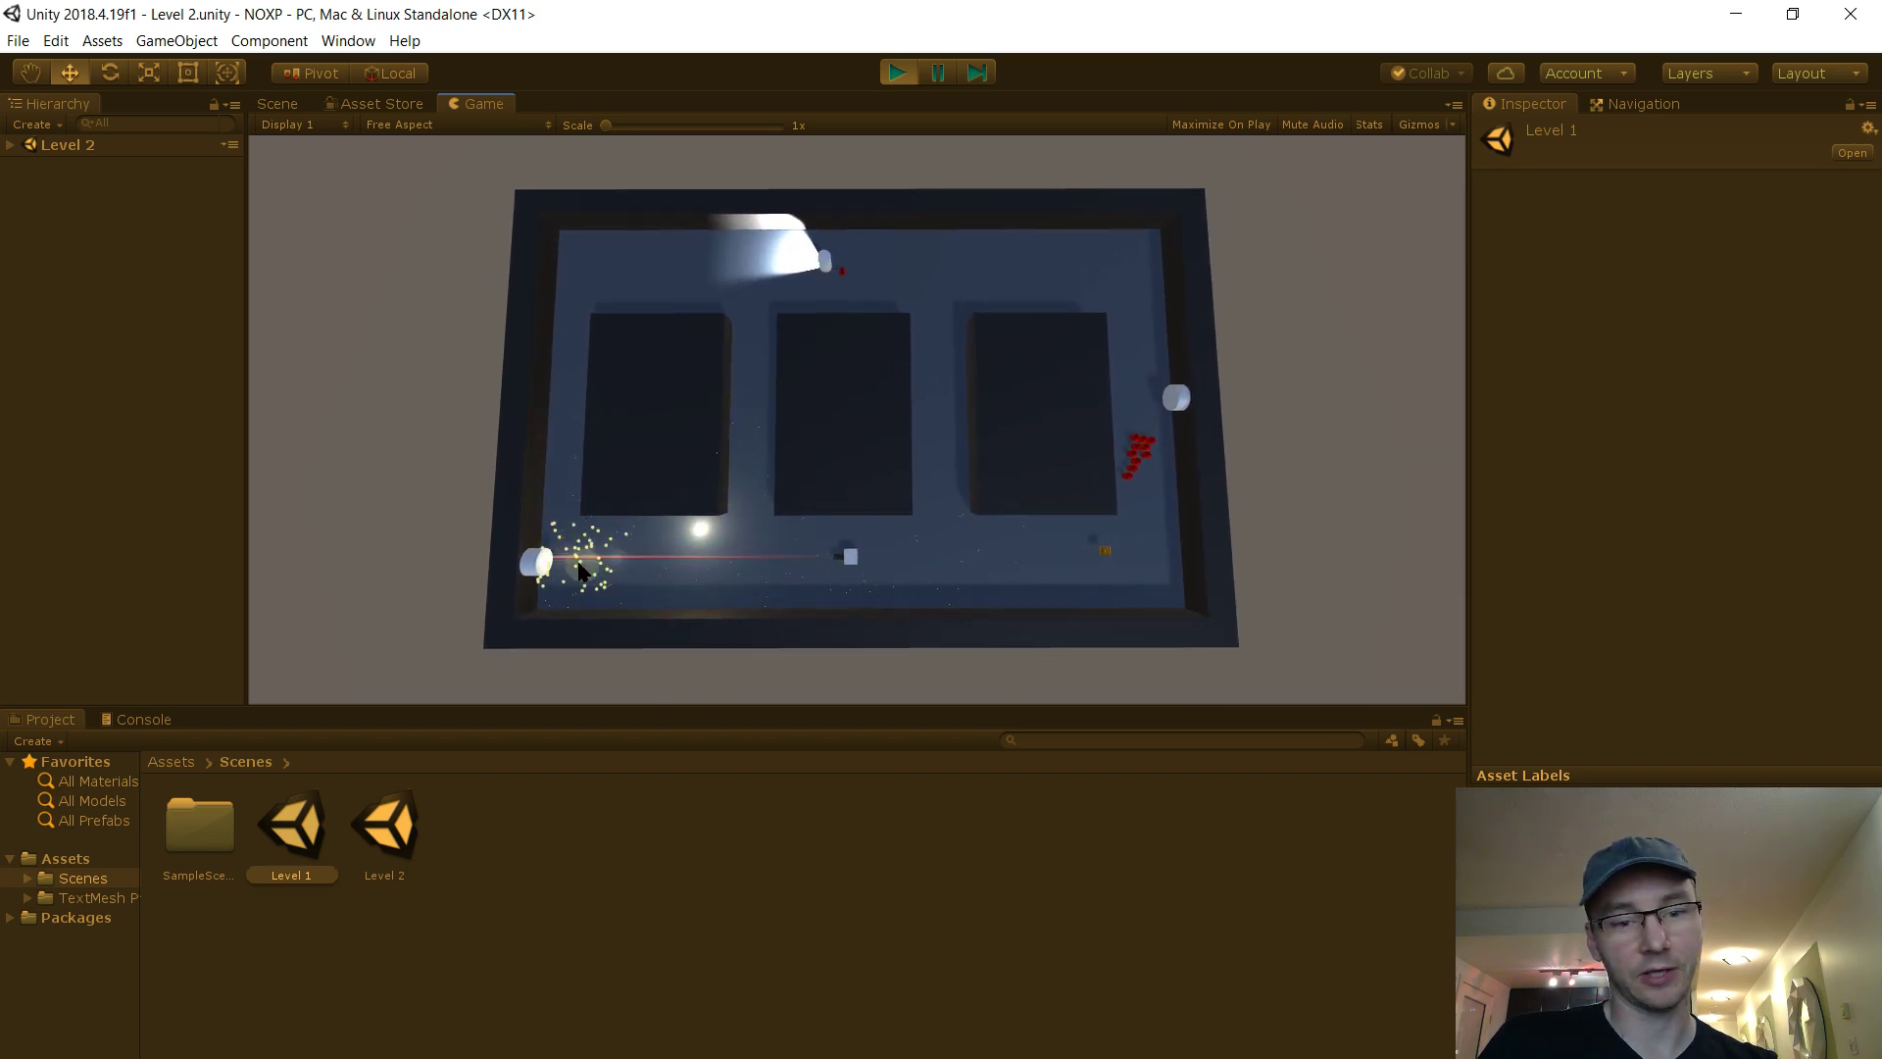
{"action": "key", "text": "d"}
{"action": "left_click", "coordinate": [1116, 384]}
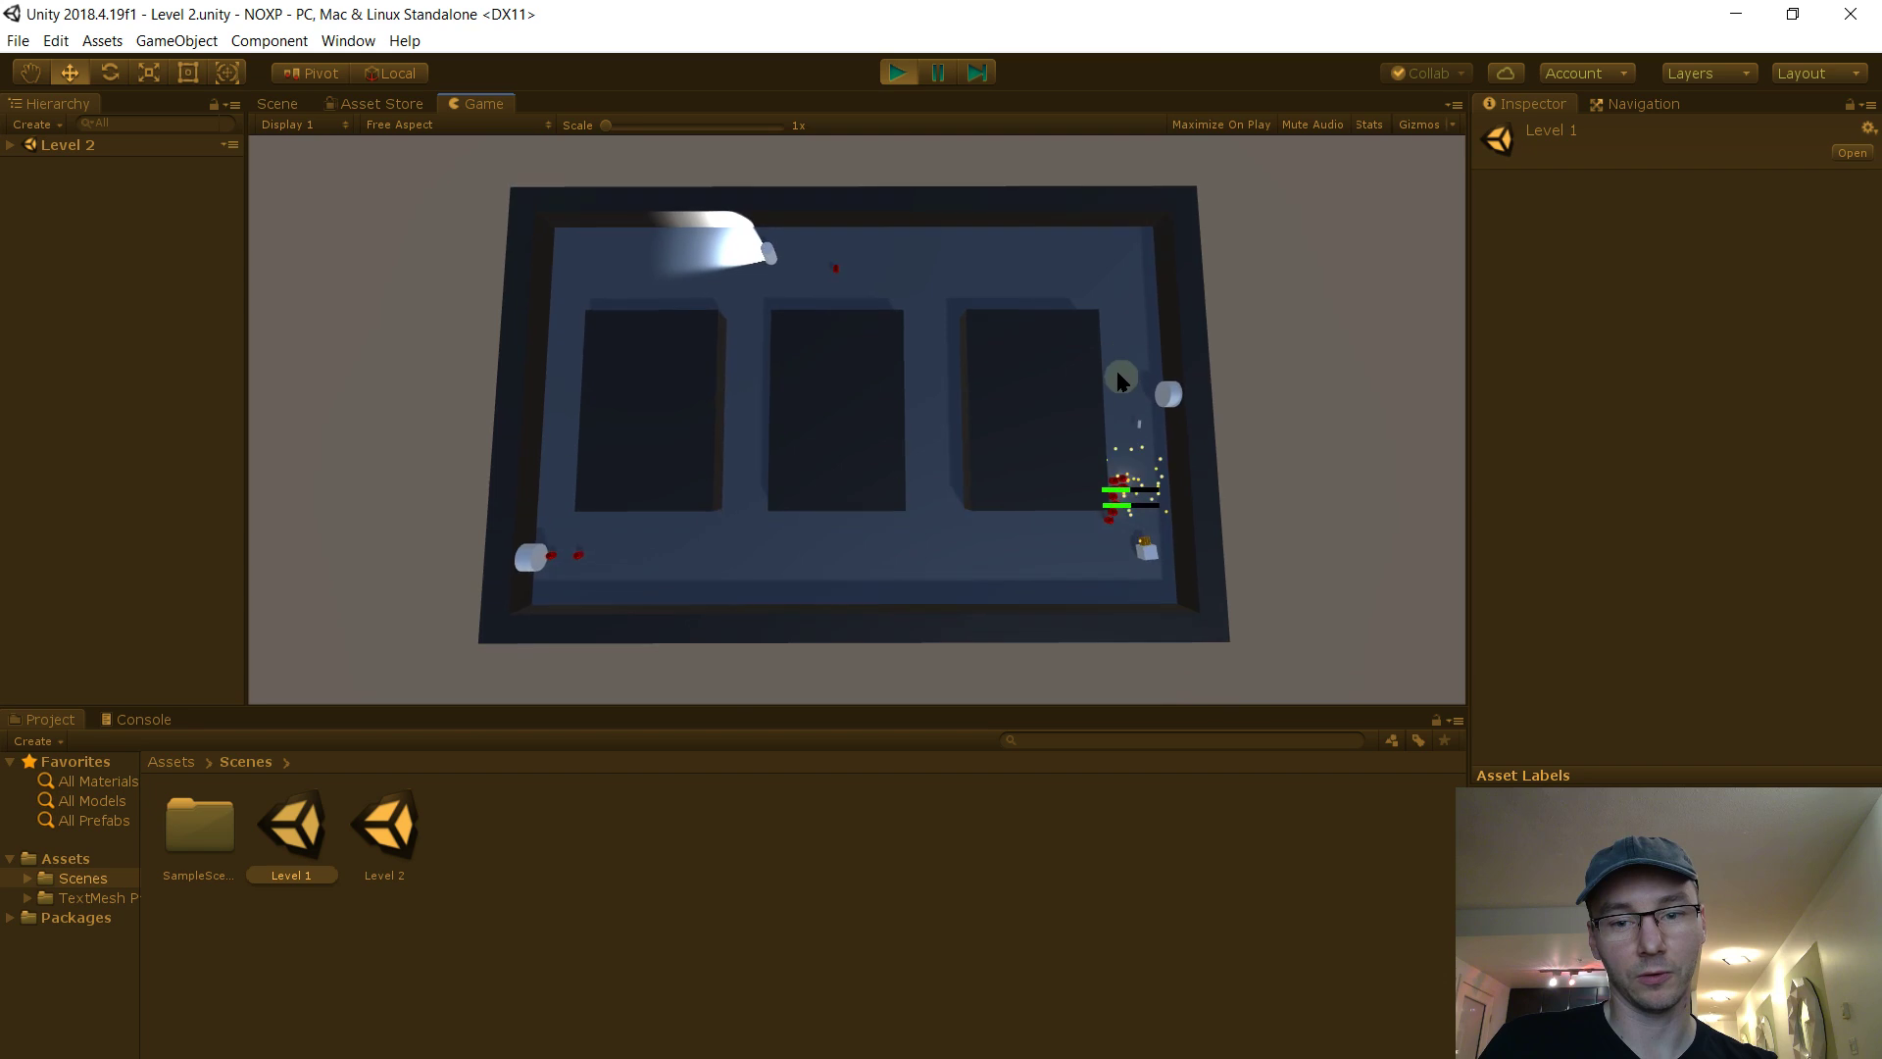
{"action": "key", "text": "s"}
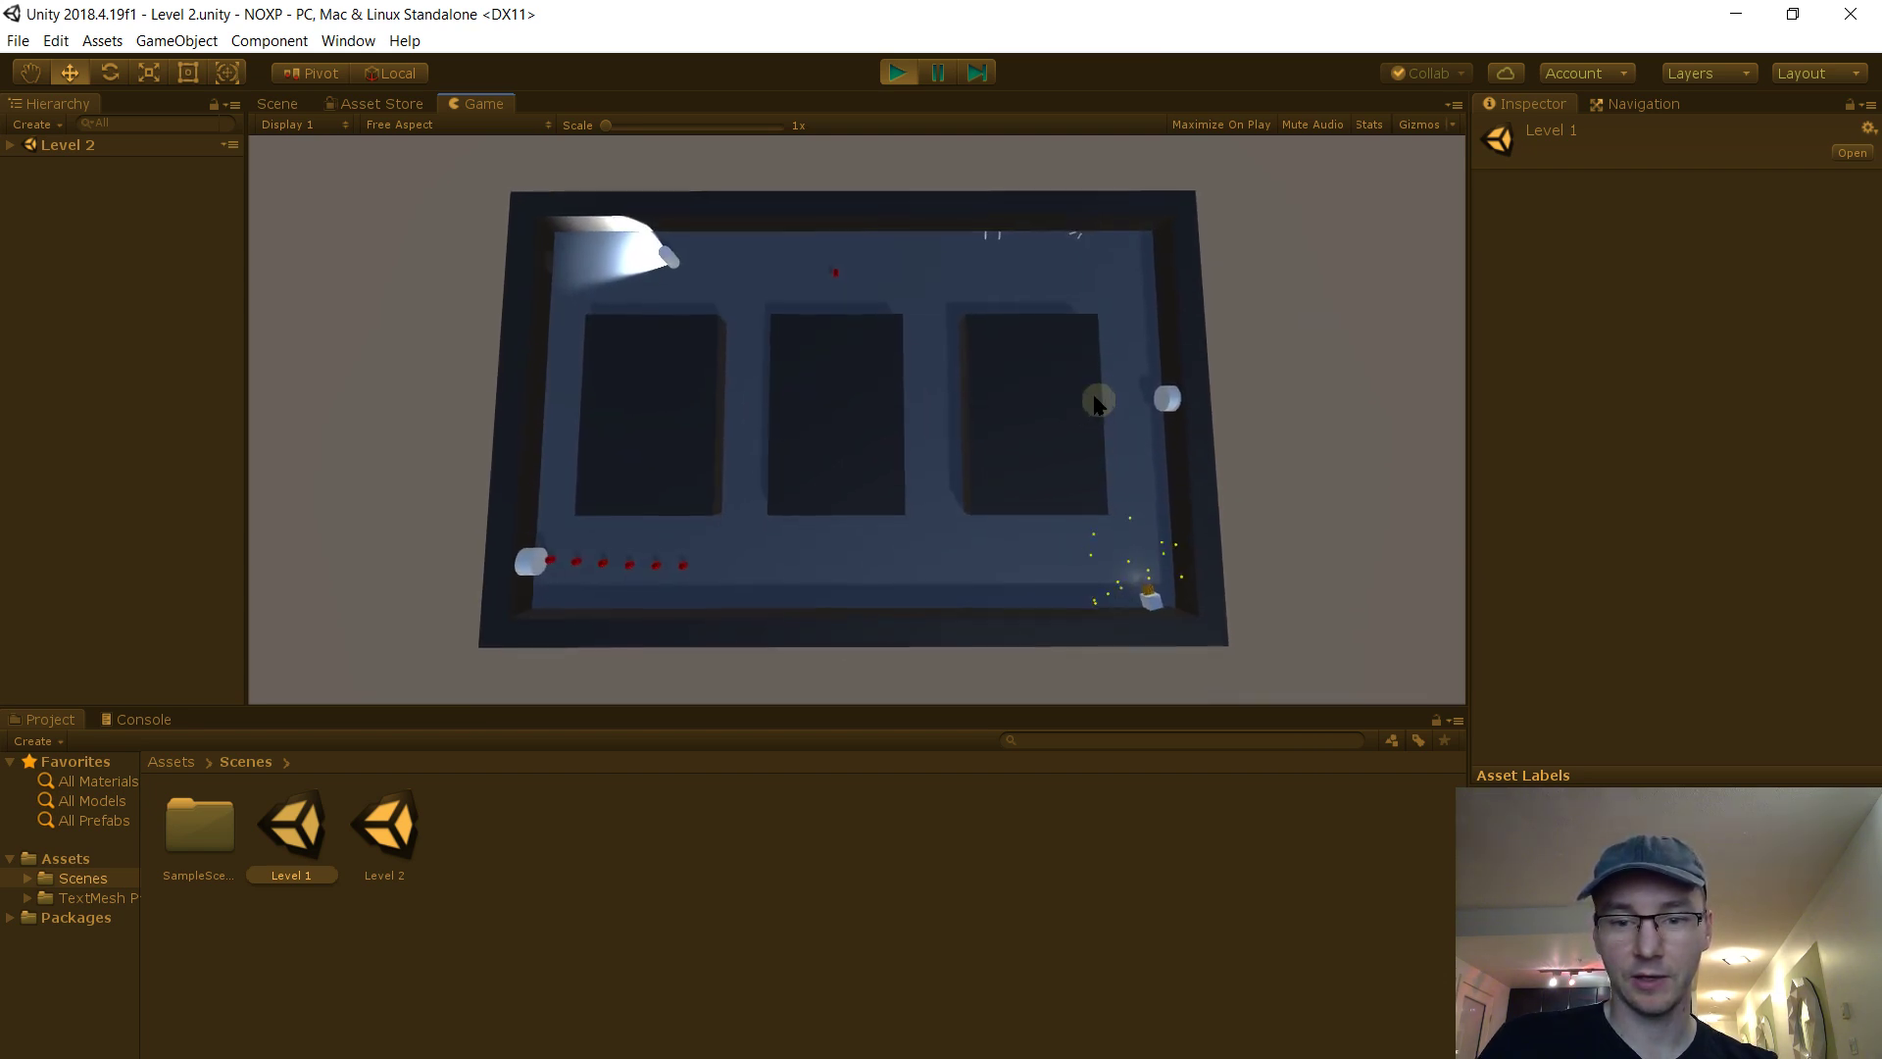
{"action": "key", "text": "a"}
{"action": "left_click", "coordinate": [593, 561]}
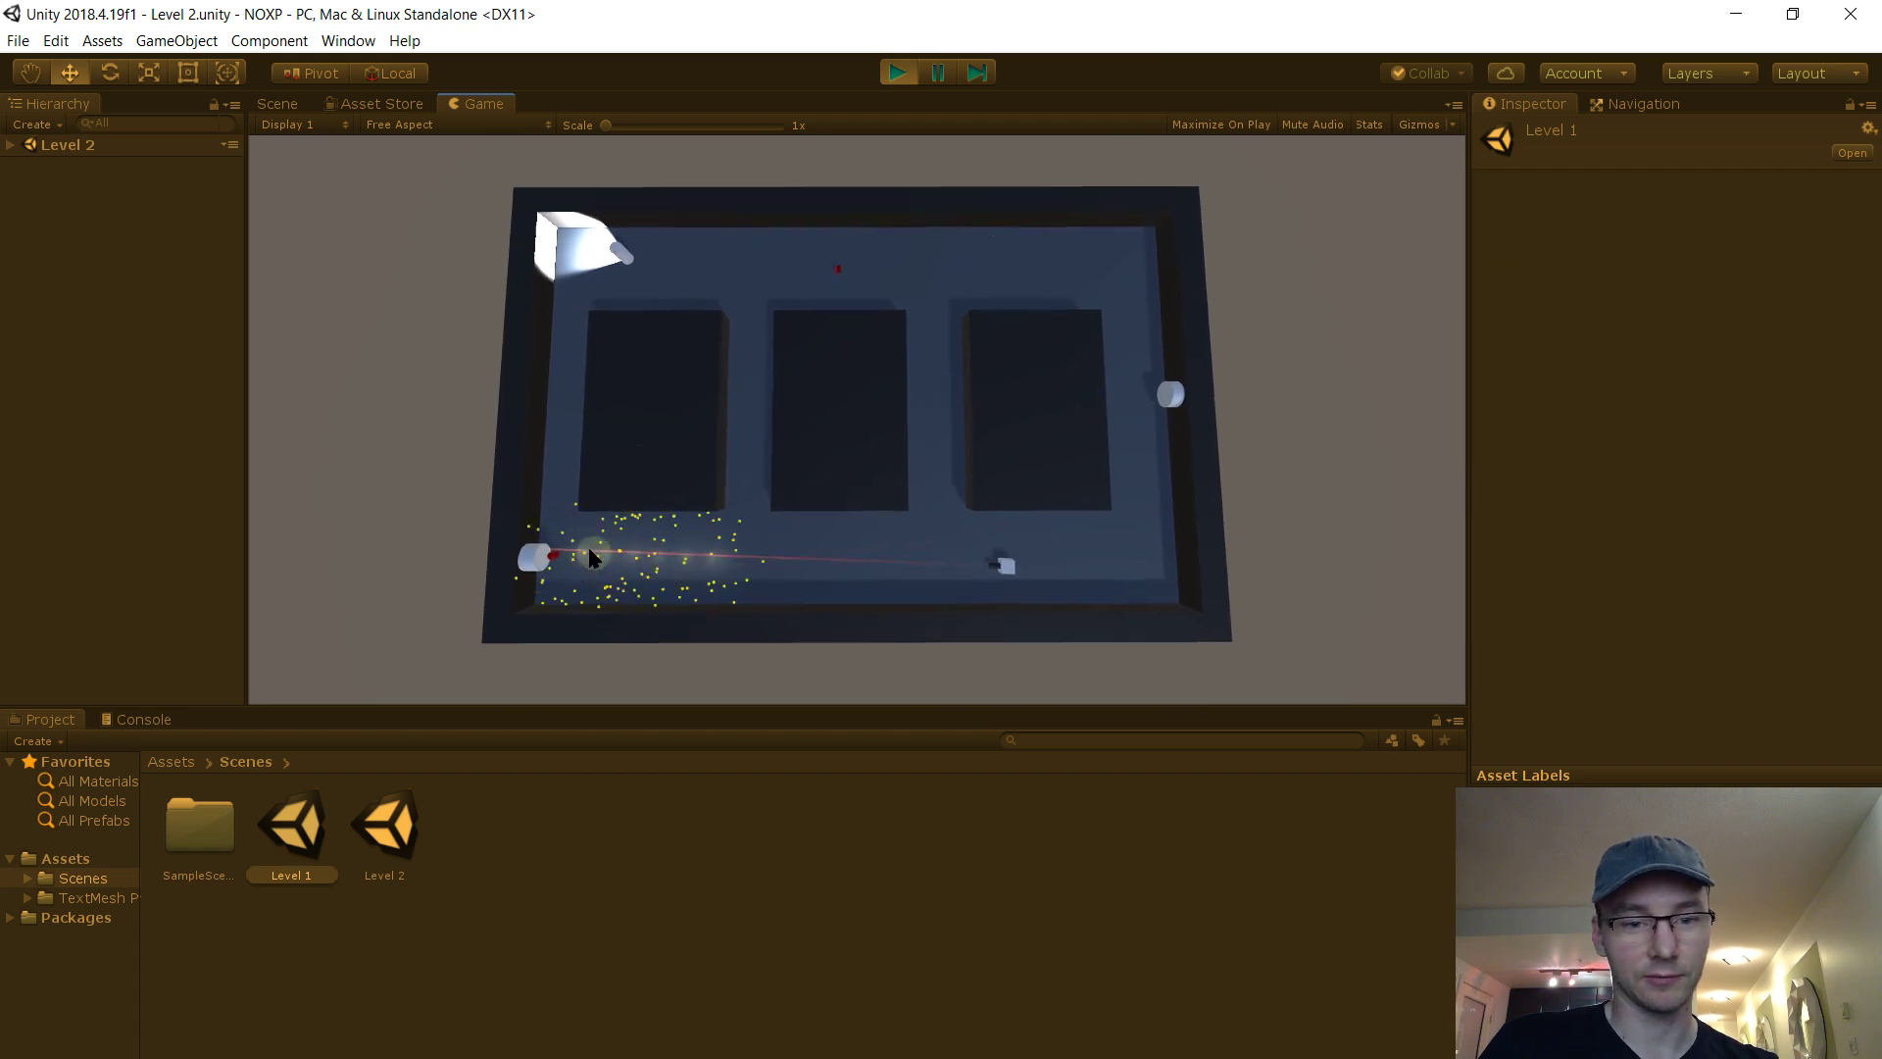
Shoot the Level 2 guard and the remaining spawned enemies, wait for the next level transition, and stop the playtest
{"action": "key", "text": "w"}
{"action": "key", "text": "a"}
{"action": "key", "text": "w"}
{"action": "left_click", "coordinate": [534, 314]}
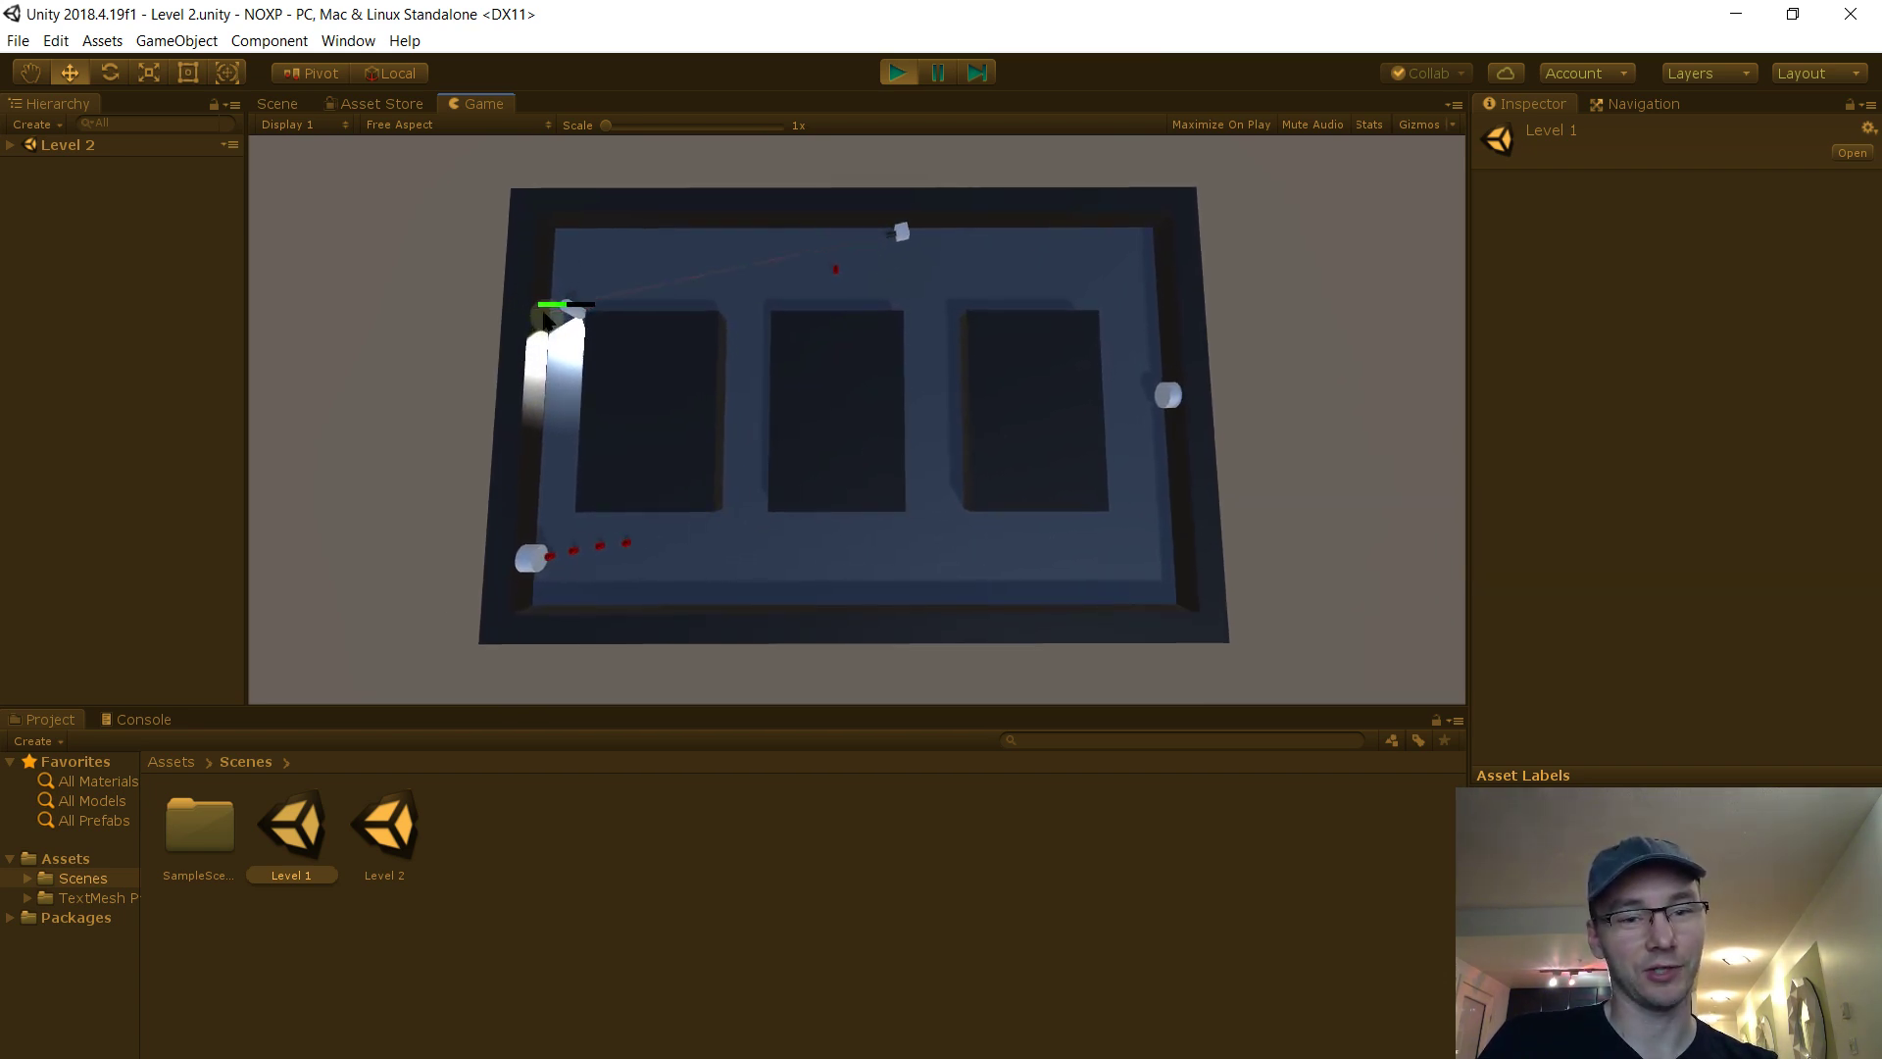
{"action": "key", "text": "a"}
{"action": "key", "text": "a"}
{"action": "key", "text": "s"}
{"action": "left_click", "coordinate": [553, 585]}
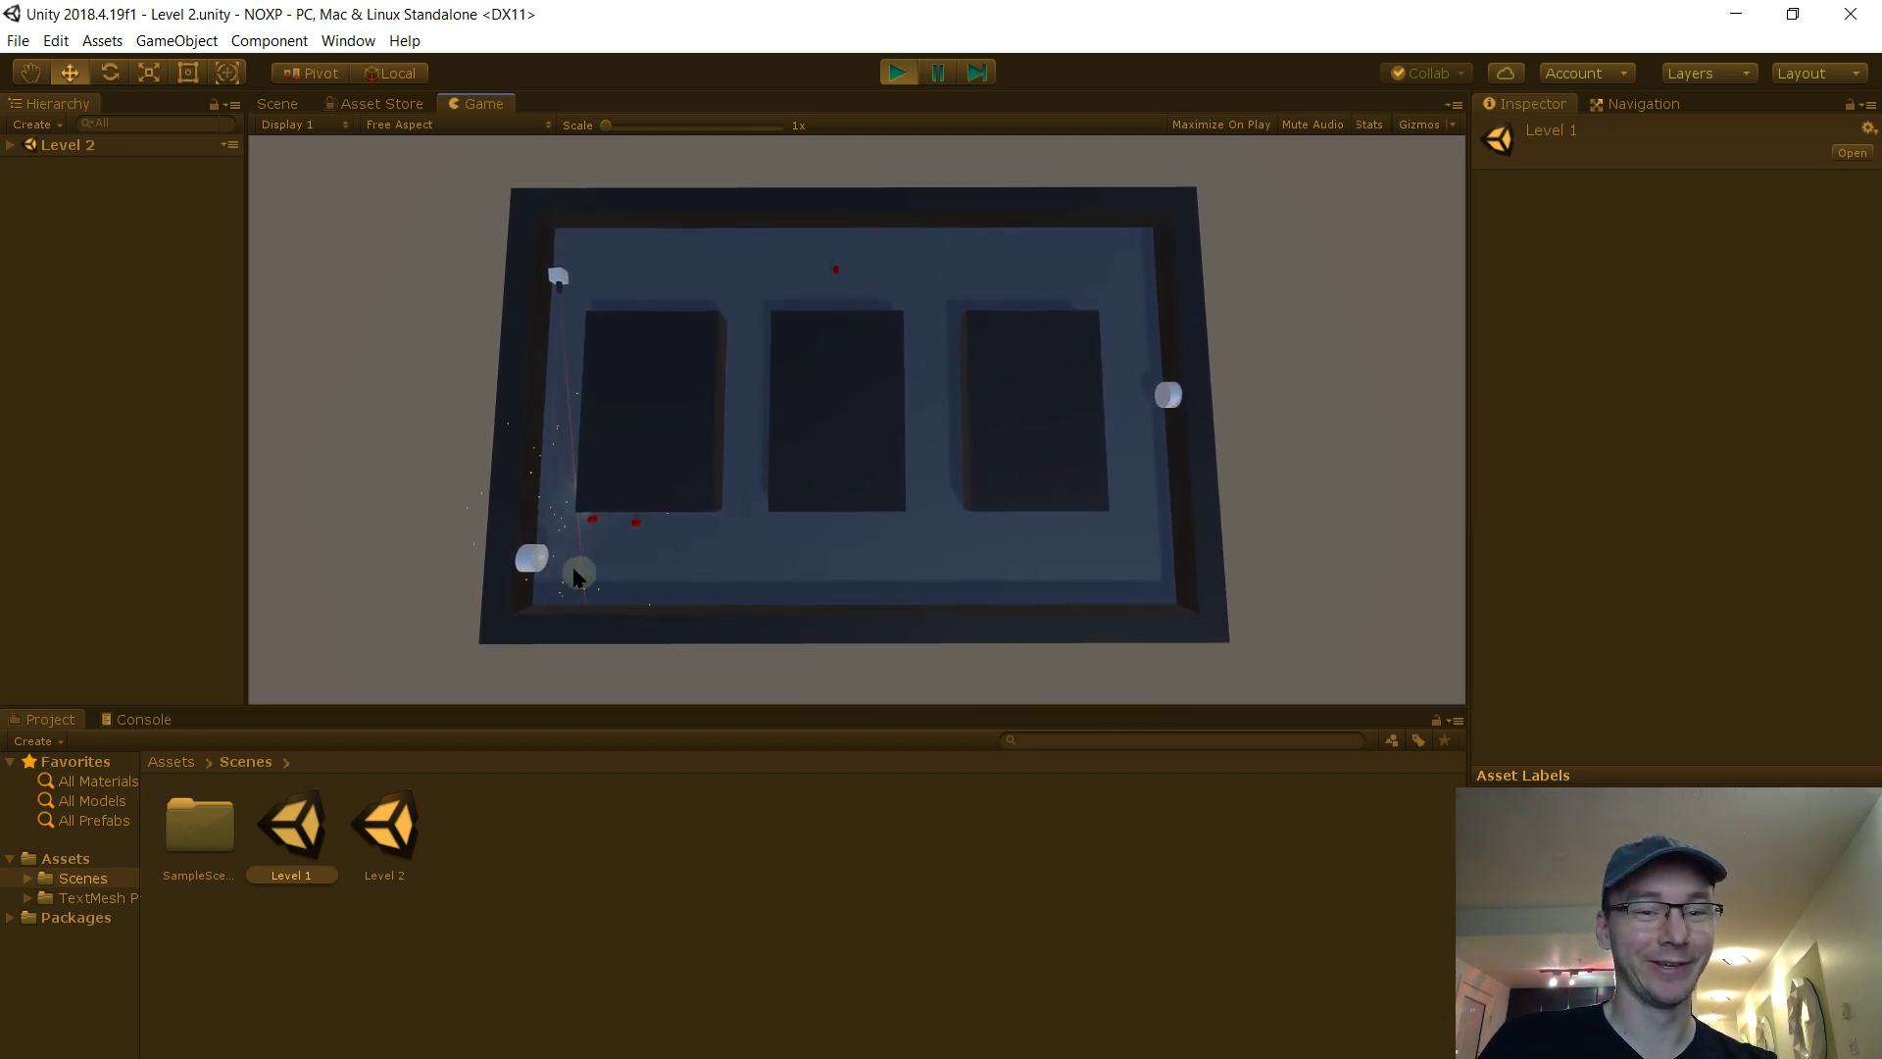
{"action": "left_click", "coordinate": [553, 572]}
{"action": "key", "text": "d"}
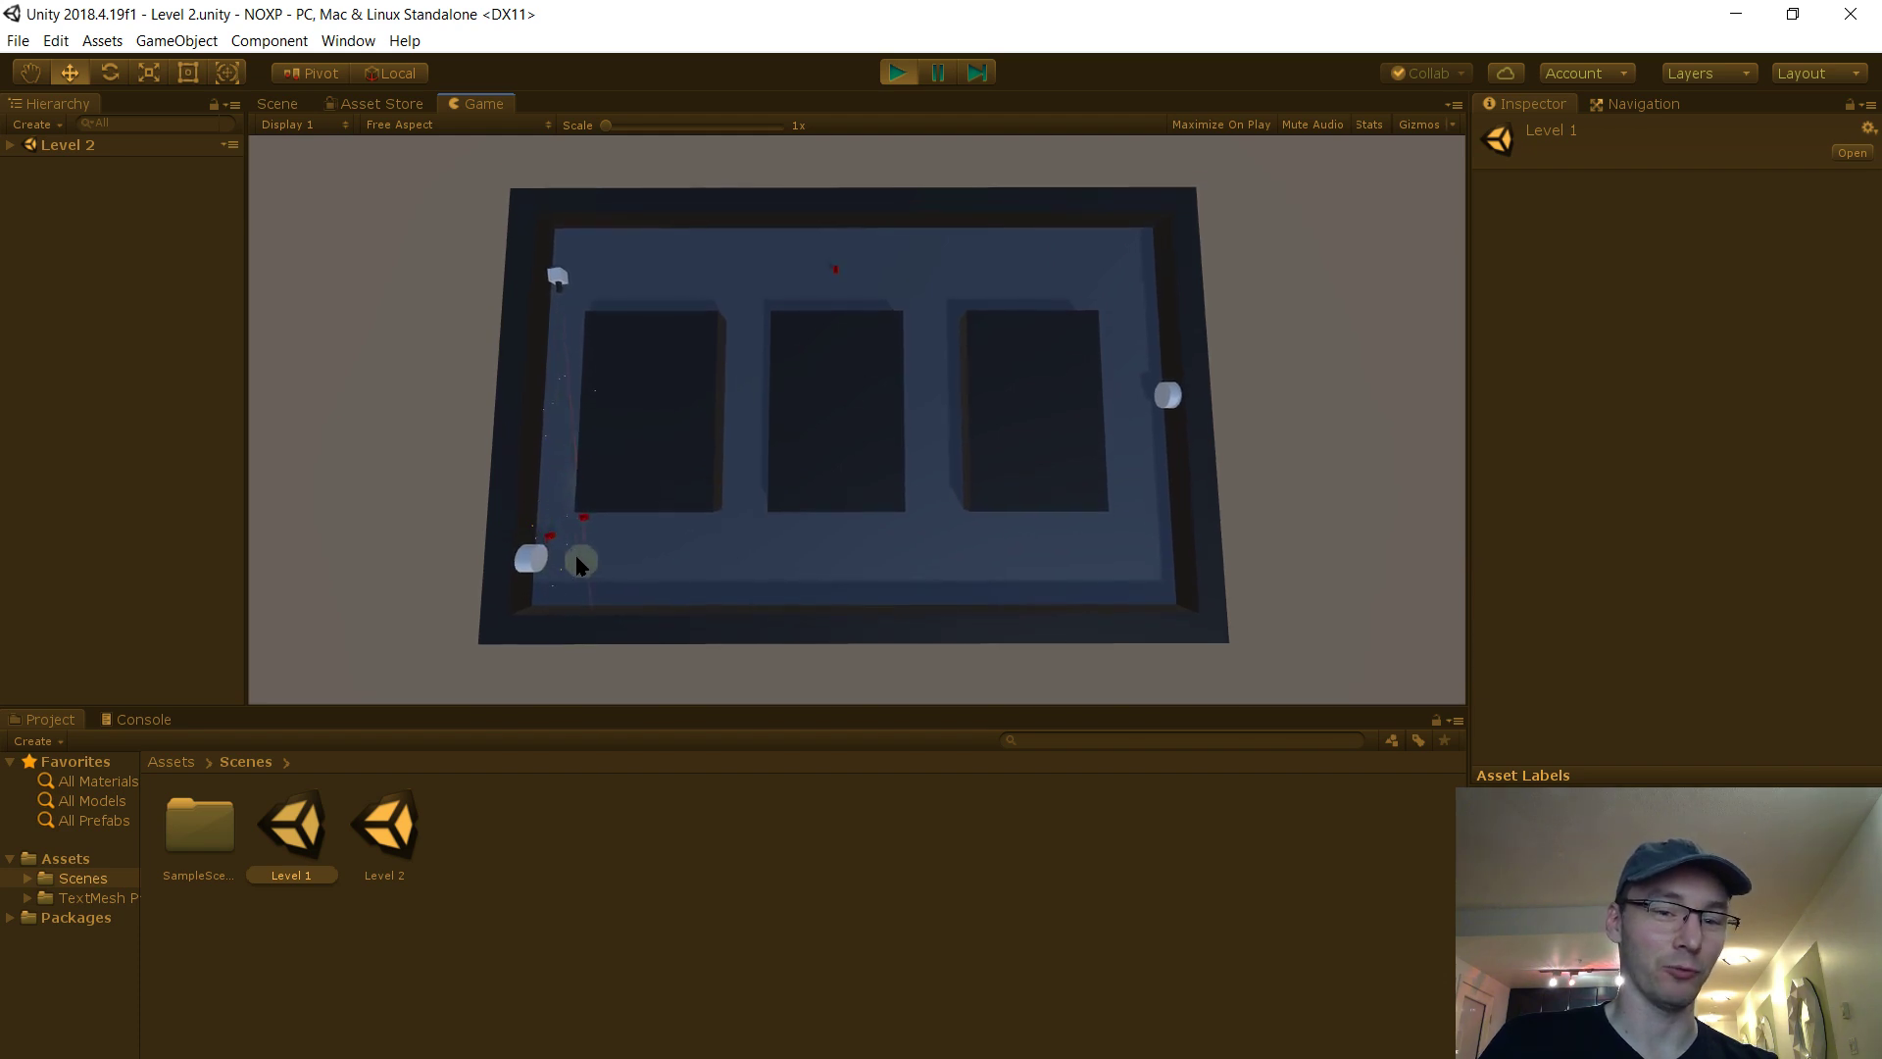
{"action": "key", "text": "a"}
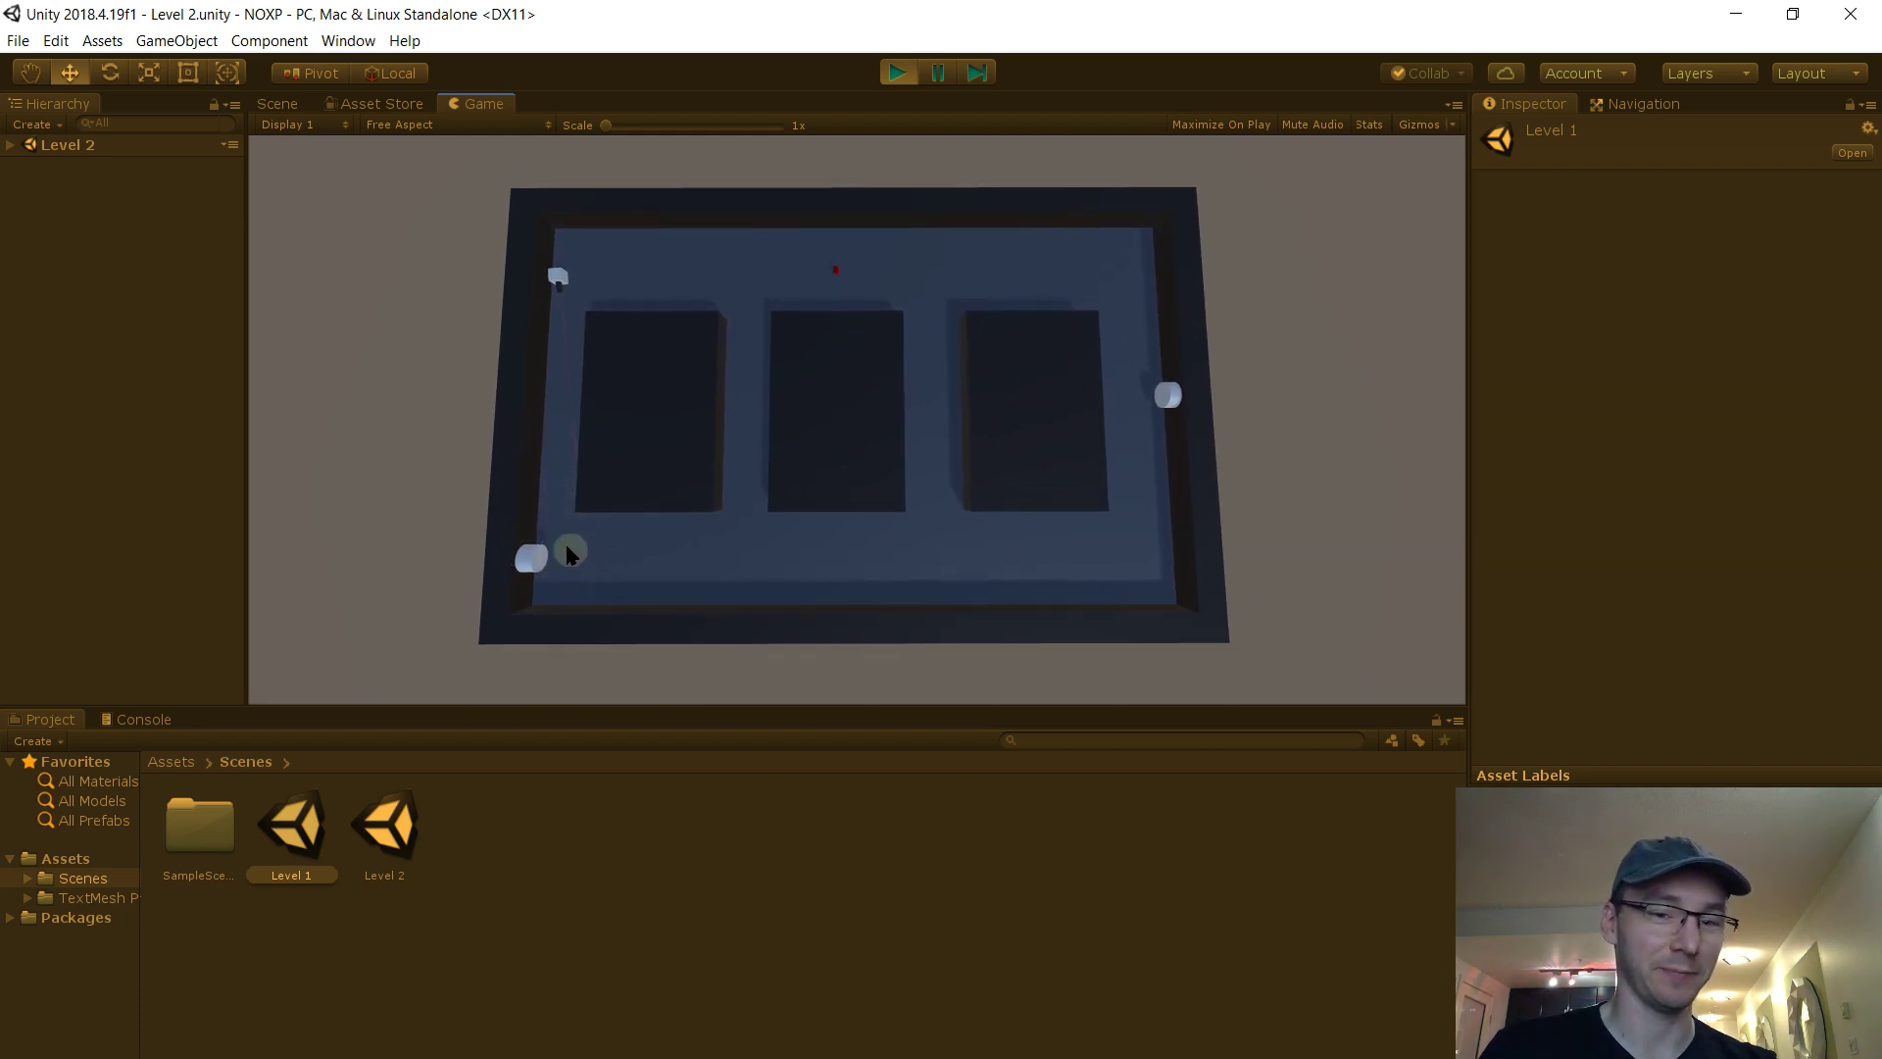
{"action": "key", "text": "d"}
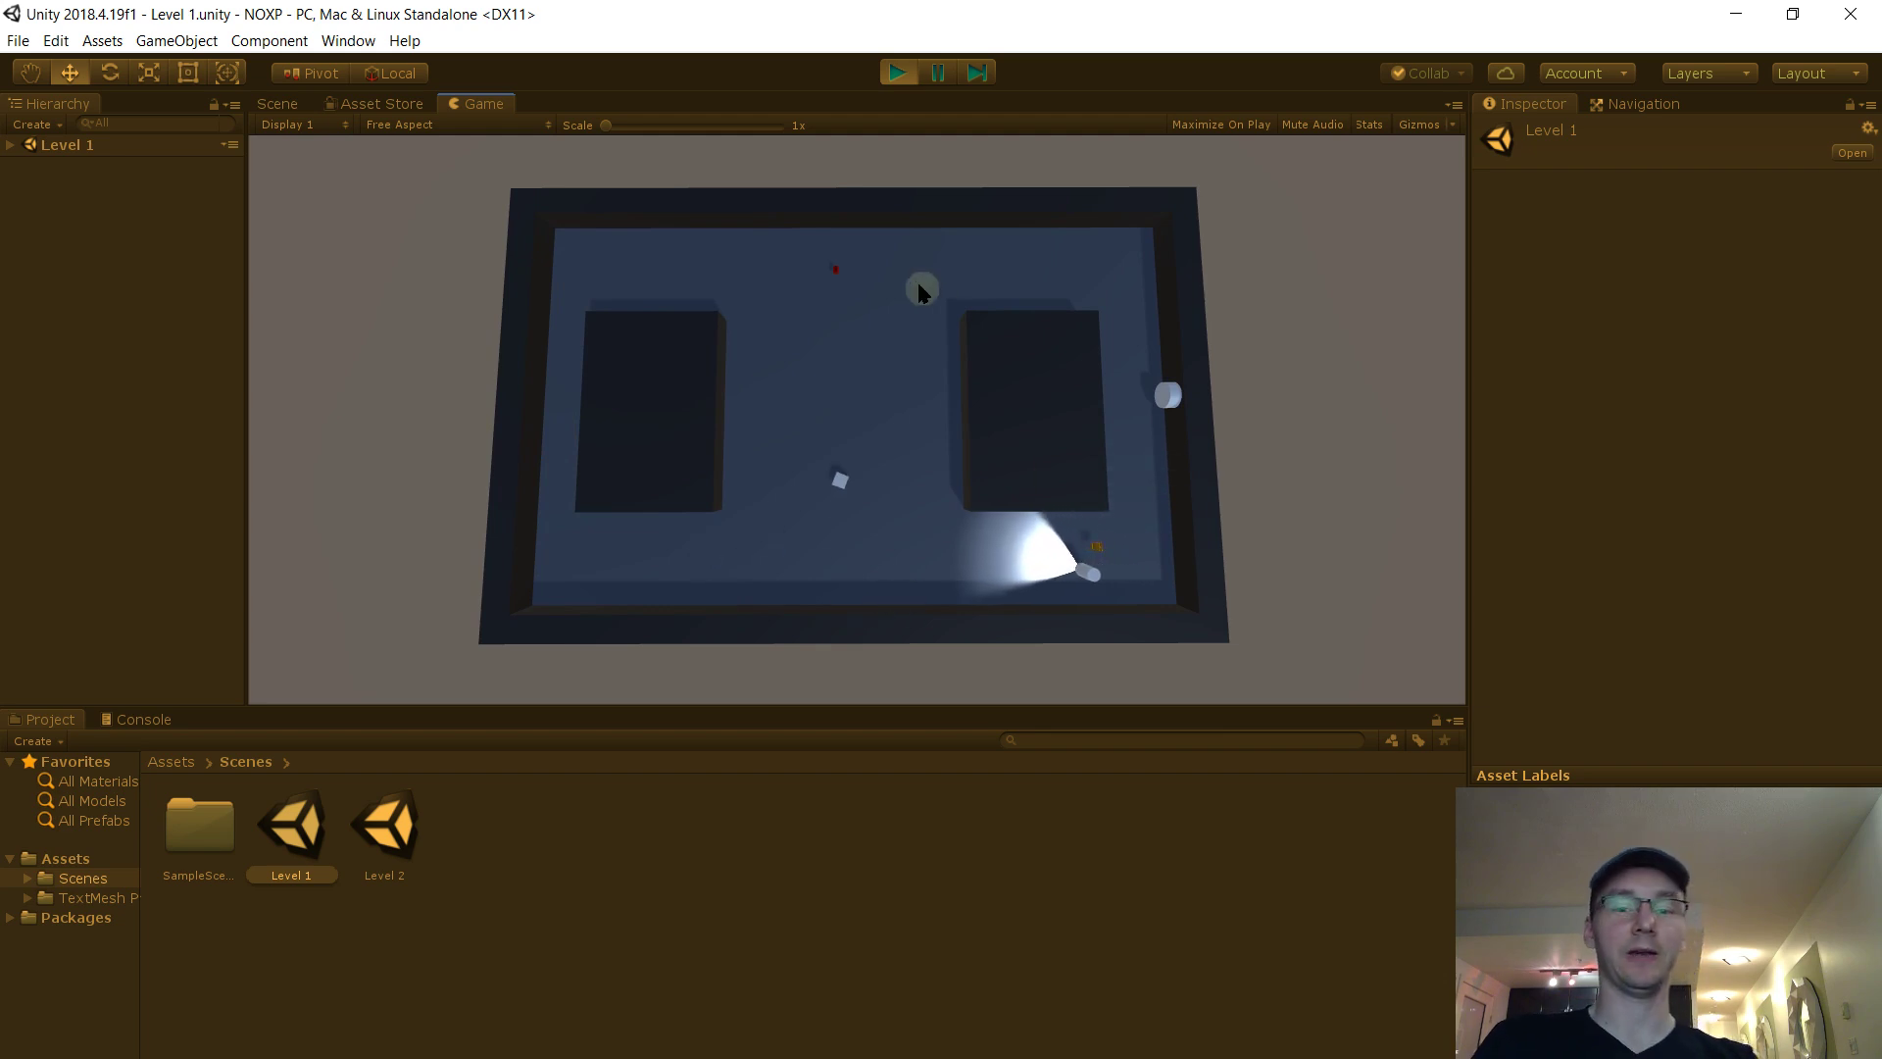
{"action": "left_click", "coordinate": [897, 72]}
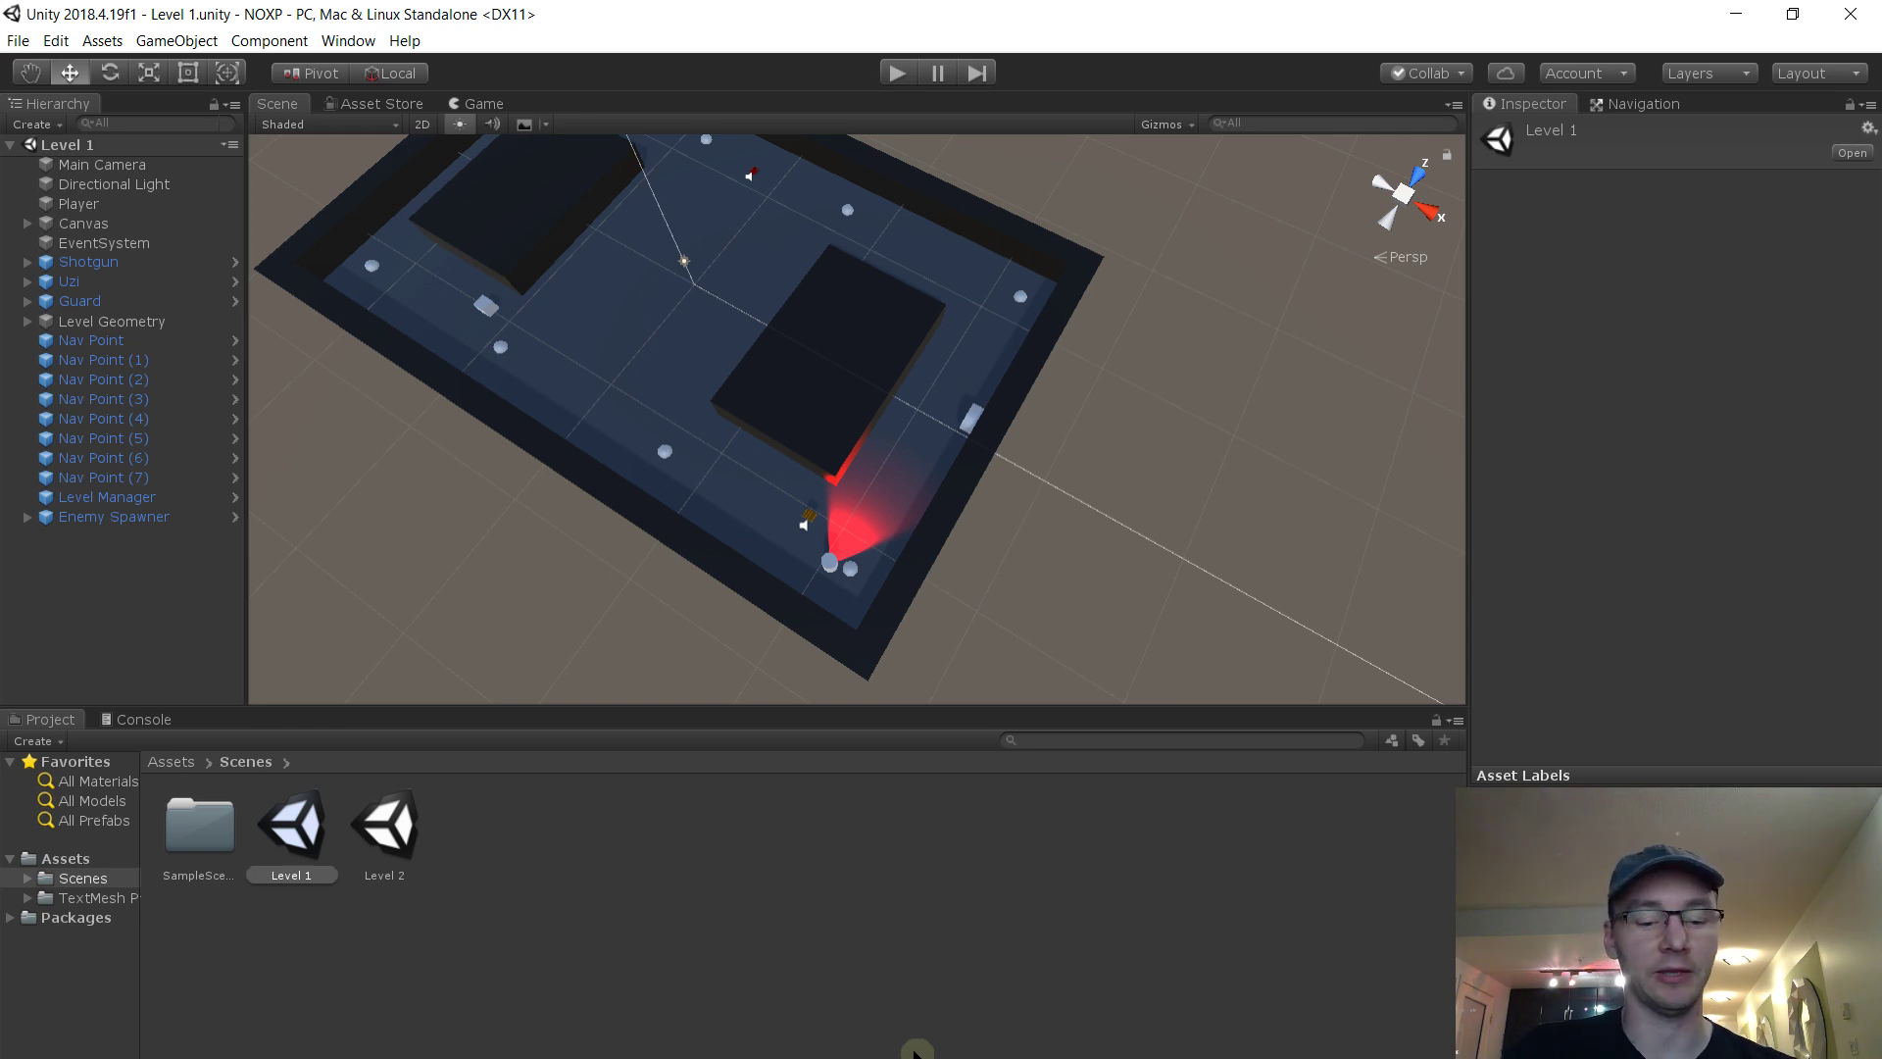
{"action": "right_click_drag", "start_coordinate": [682, 299], "coordinate": [910, 243]}
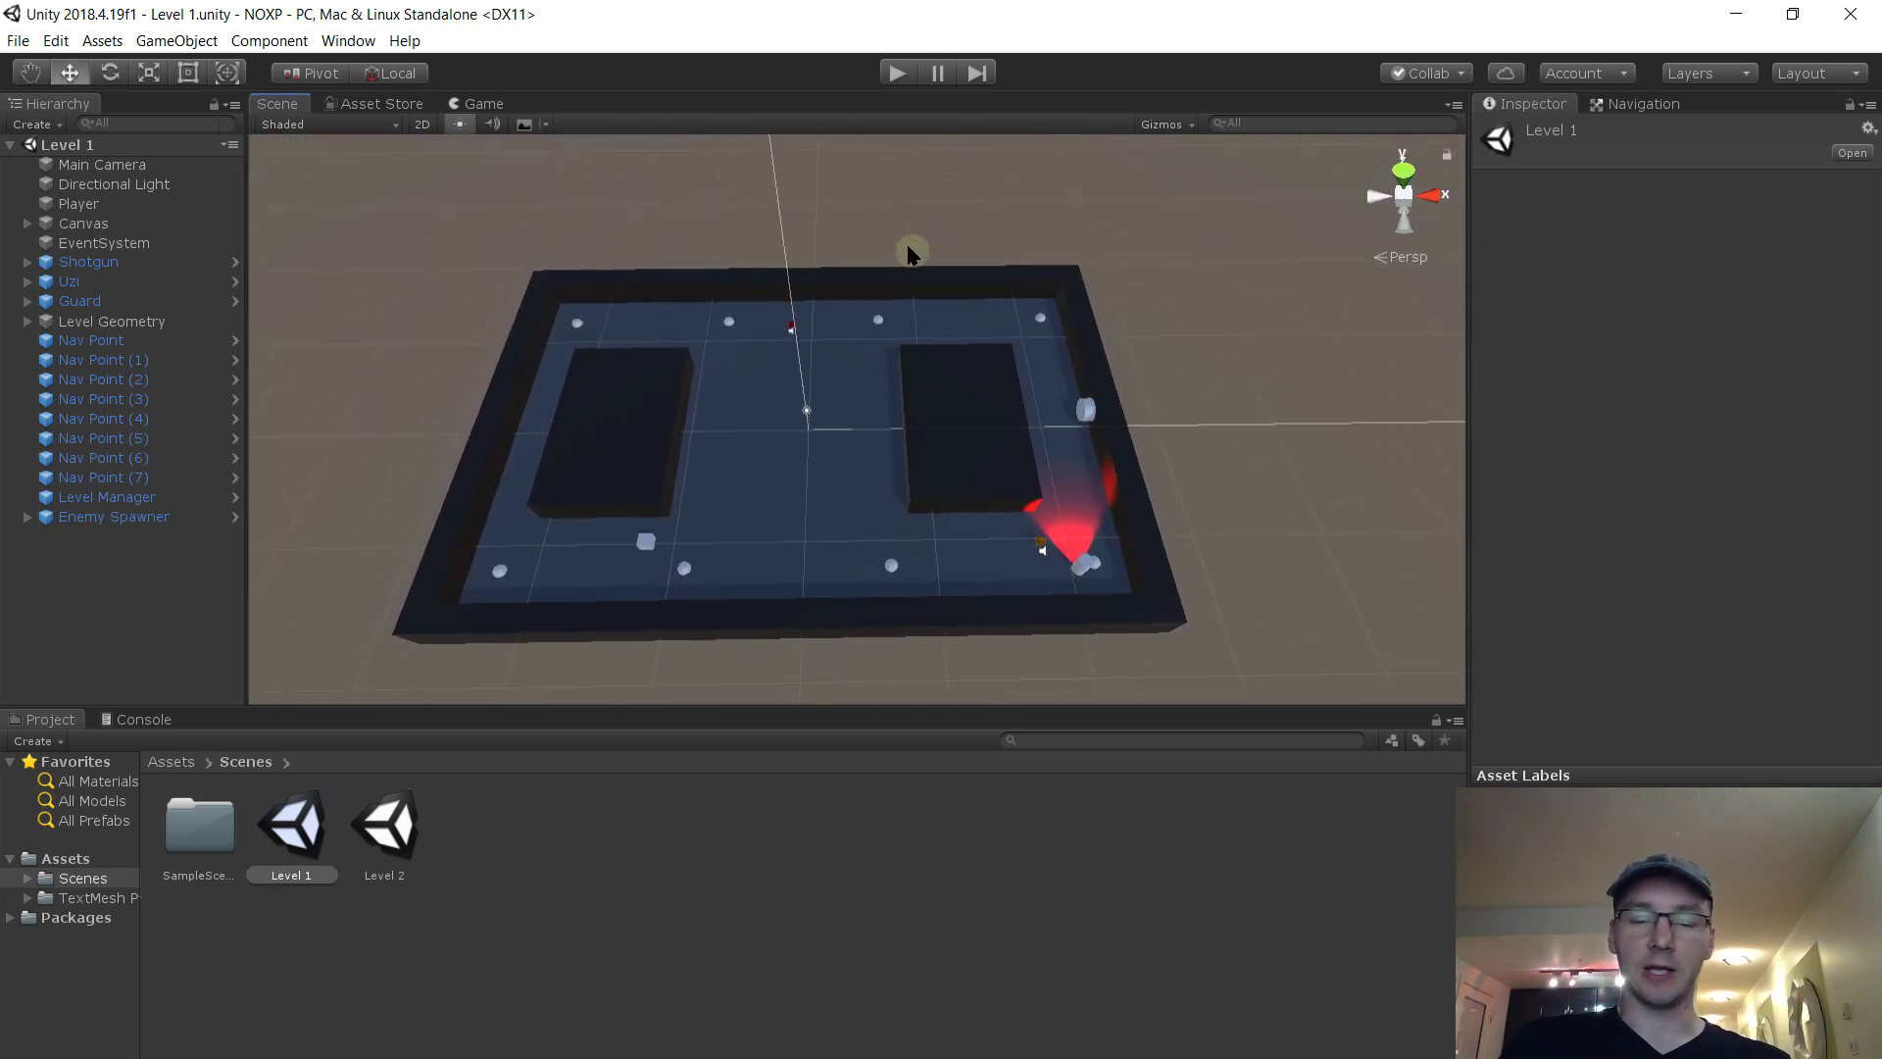